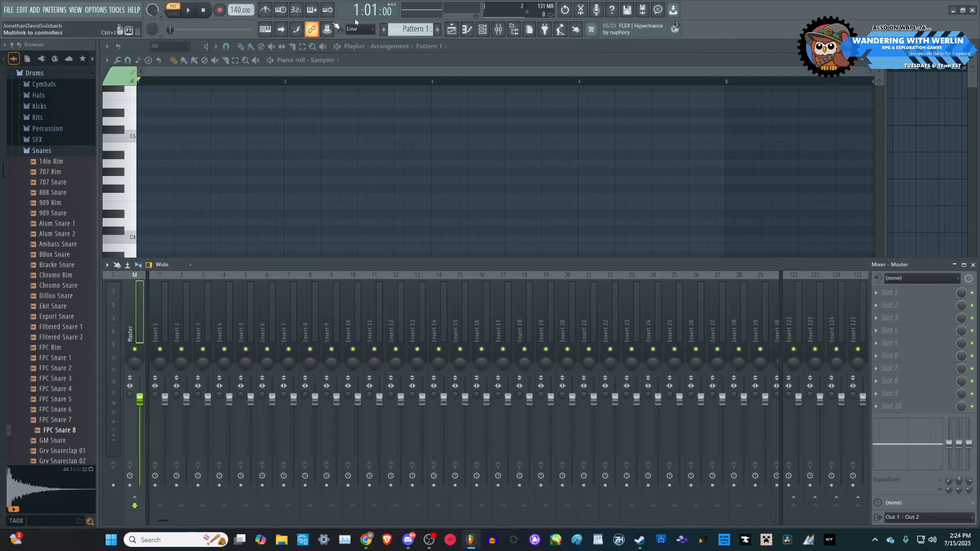
# - Show the channel rack and replace its Sampler channel with the Close Grand instrument from the Keyboard folder of the instrument packs
pyautogui.press('F6')
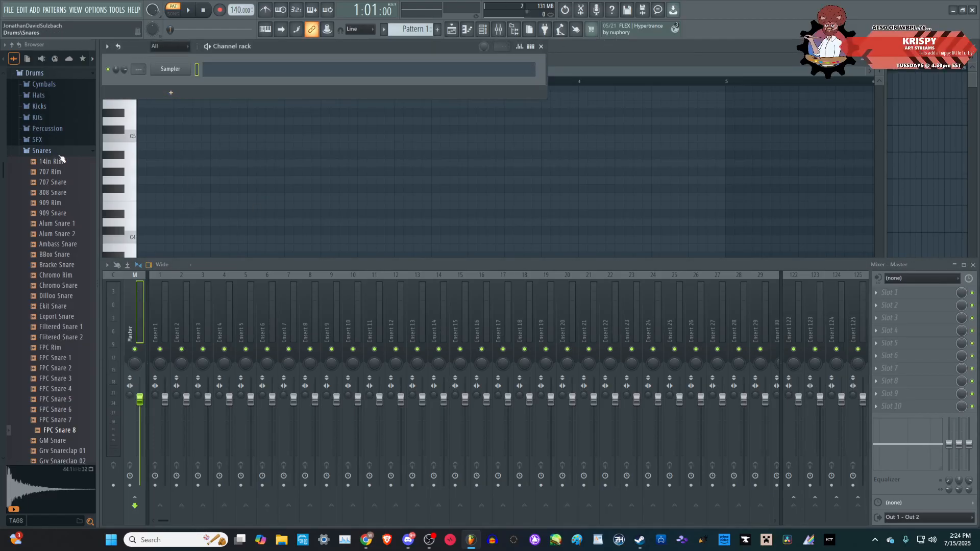
pyautogui.scroll(3, 52, 183)
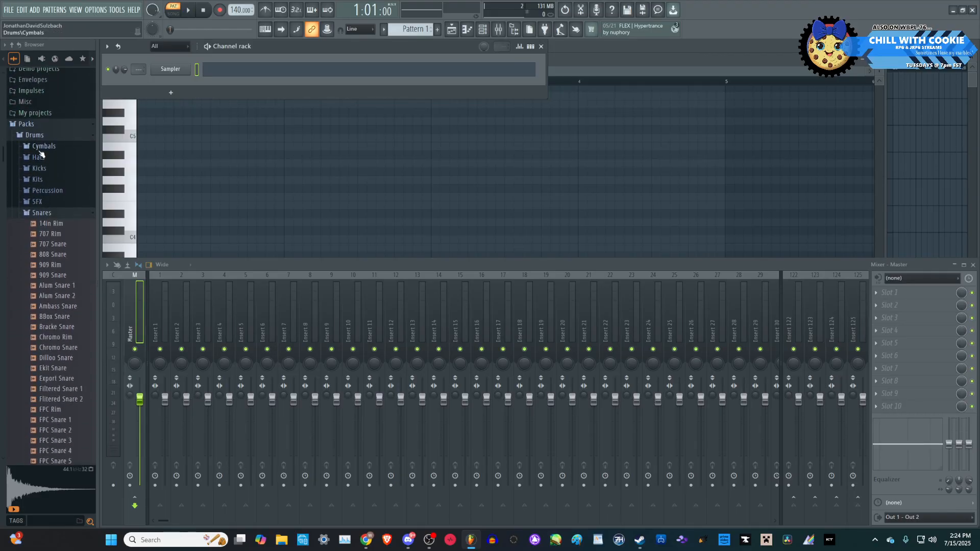
pyautogui.scroll(-7, 40, 155)
pyautogui.scroll(8, 42, 166)
pyautogui.click(41, 311)
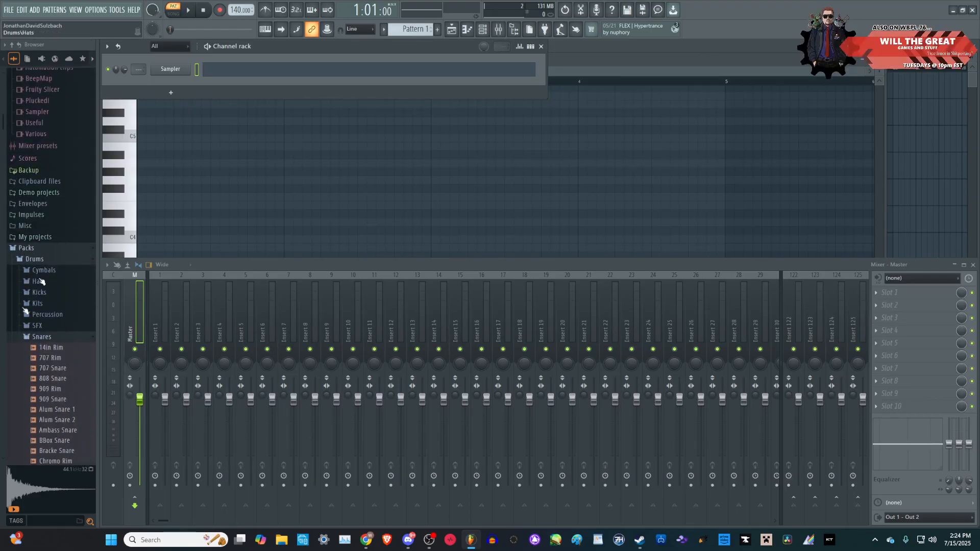
pyautogui.click(54, 349)
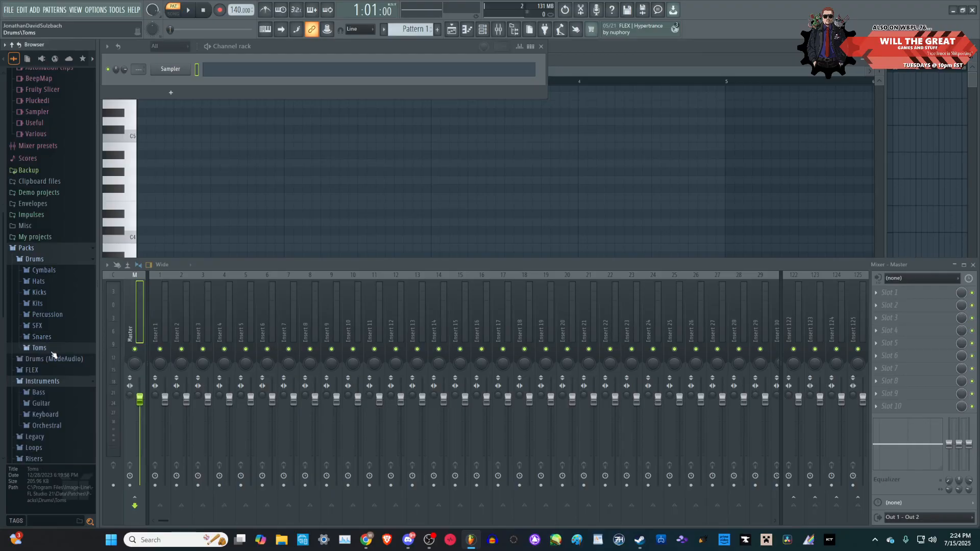
pyautogui.scroll(-4, 55, 351)
pyautogui.scroll(2, 56, 352)
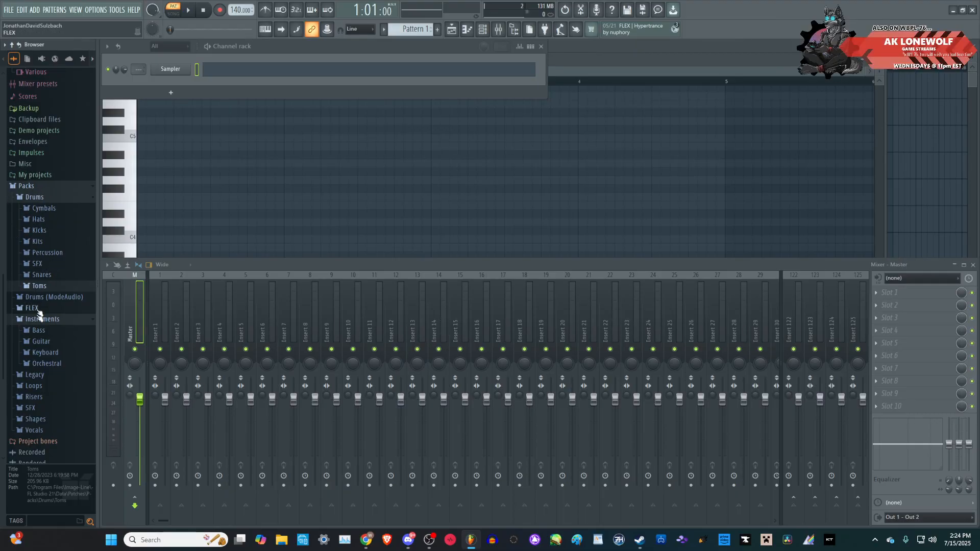
pyautogui.click(45, 353)
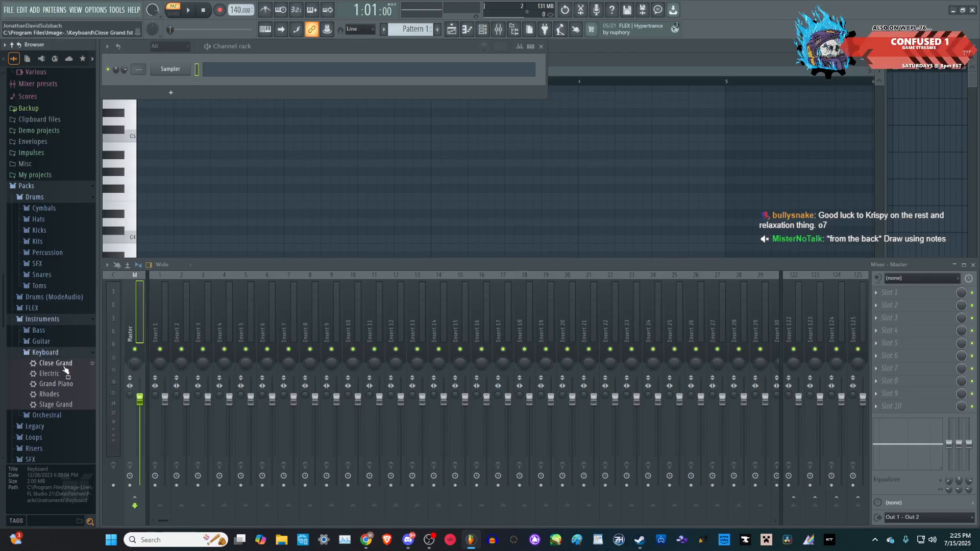
pyautogui.moveTo(60, 365); pyautogui.dragTo(171, 71)
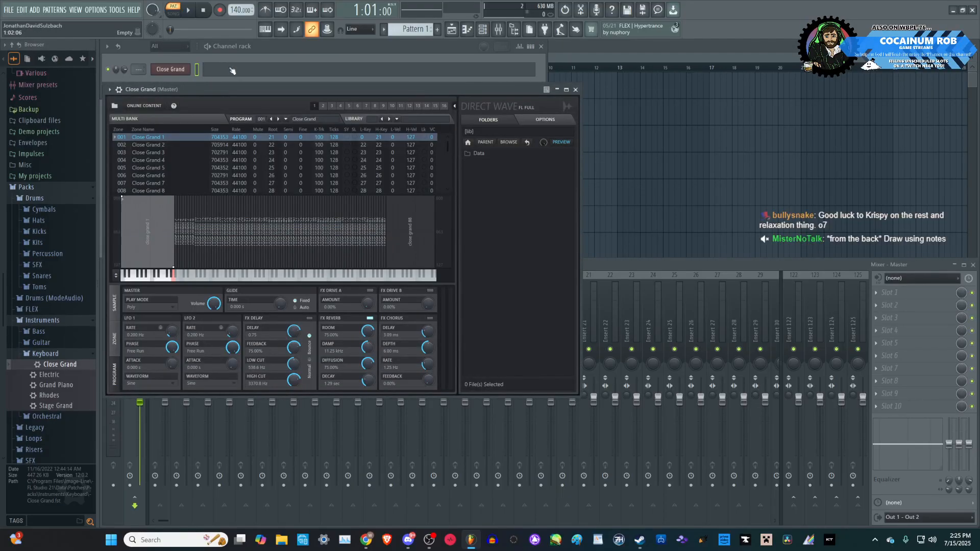
# - Open the Close Grand channel's piano roll, enter a one-bar A4 note at bar 1, and play it back
pyautogui.click(232, 70)
pyautogui.click(130, 343)
pyautogui.click(130, 238)
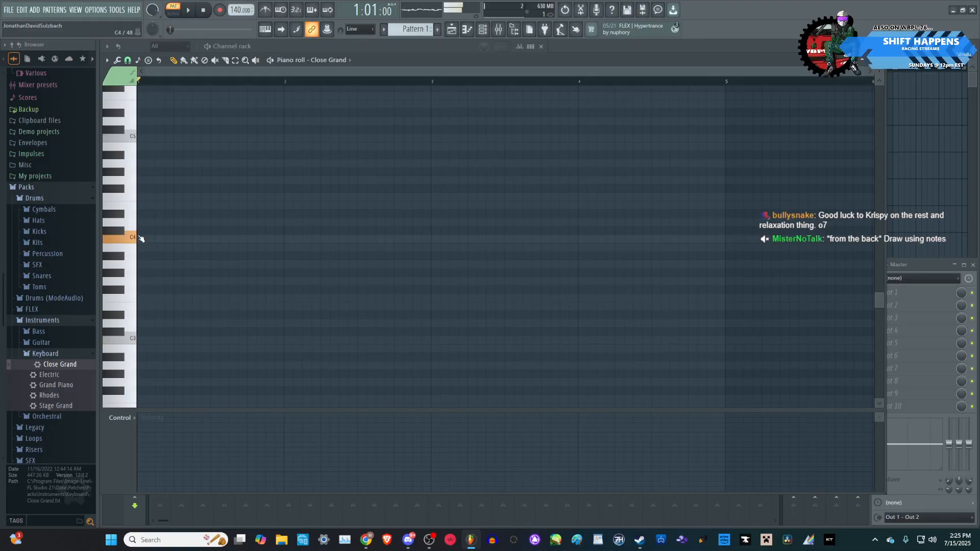
pyautogui.scroll(2, 273, 286)
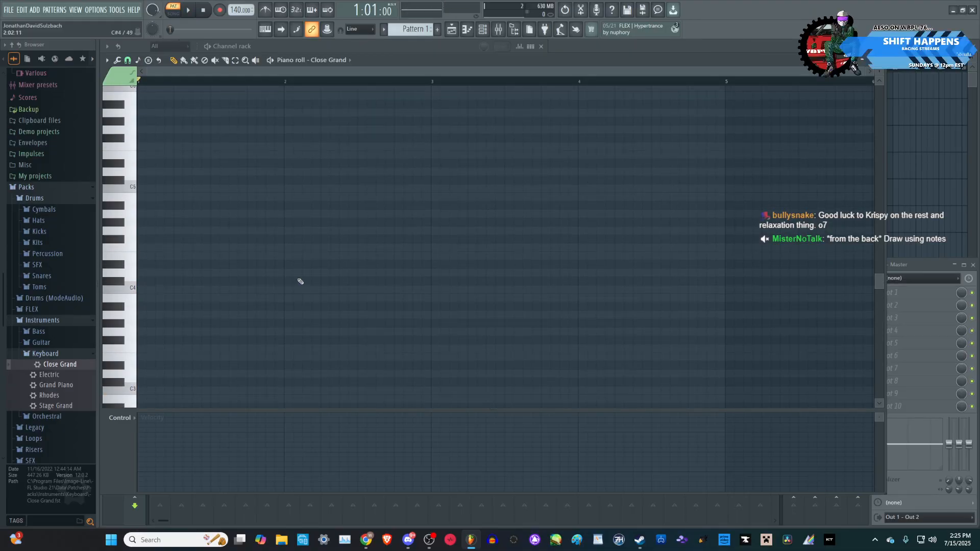
pyautogui.scroll(1, 300, 281)
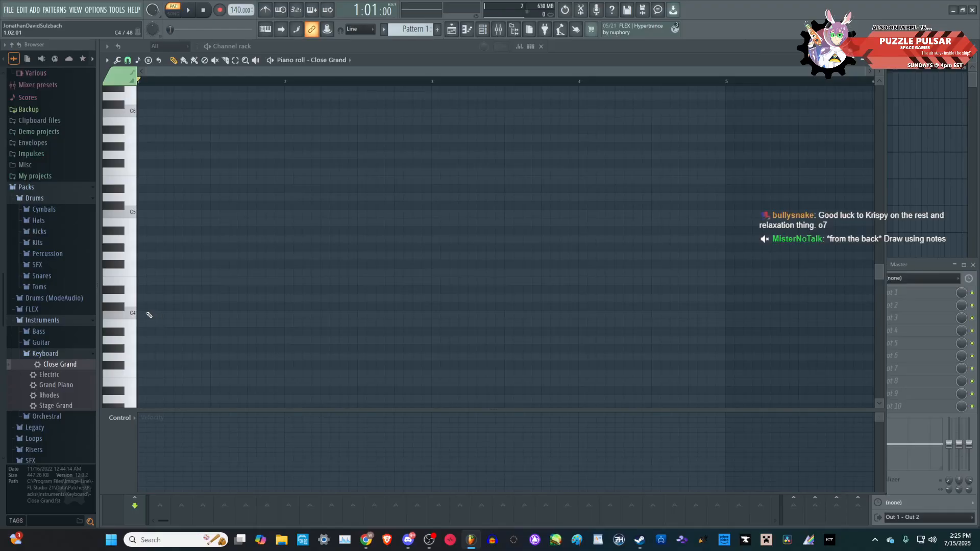
pyautogui.click(146, 241)
pyautogui.scroll(3, 170, 301)
pyautogui.moveTo(157, 313); pyautogui.dragTo(284, 314)
pyautogui.press('space')
pyautogui.press('space')
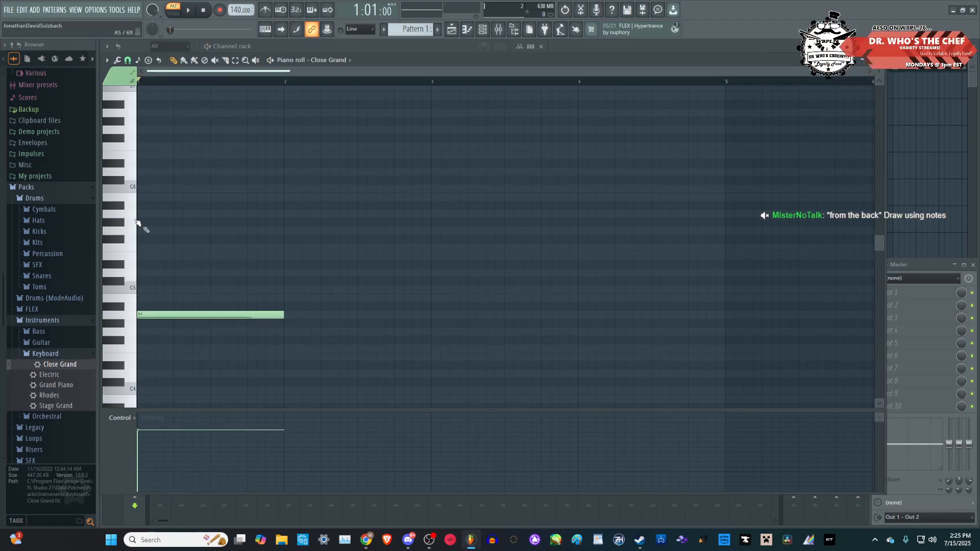
# - Add a four-step G5 note at the start of bar 1 and raise the one-bar base note to C5
pyautogui.moveTo(145, 249); pyautogui.dragTo(175, 259)
pyautogui.moveTo(280, 254); pyautogui.dragTo(183, 263)
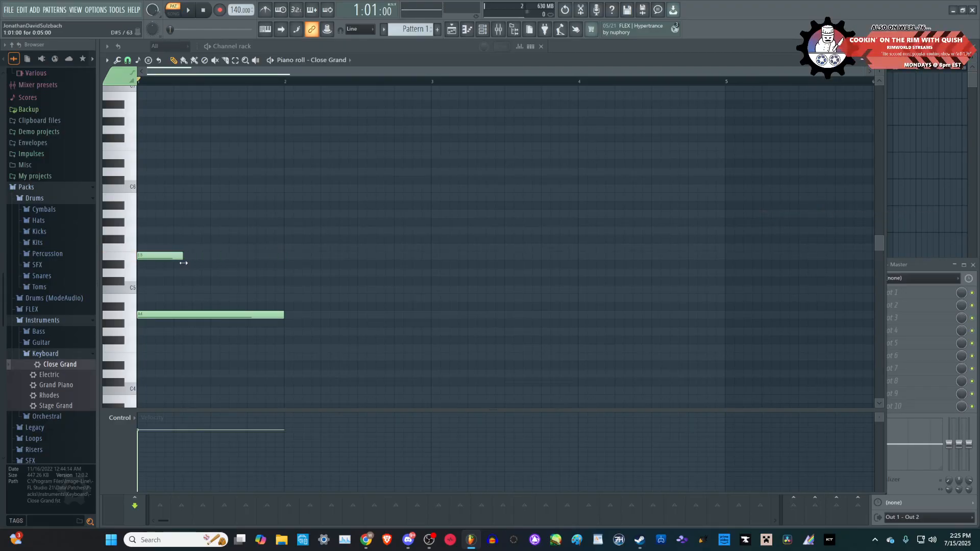
pyautogui.moveTo(179, 315); pyautogui.dragTo(176, 289)
pyautogui.moveTo(150, 257); pyautogui.dragTo(149, 229)
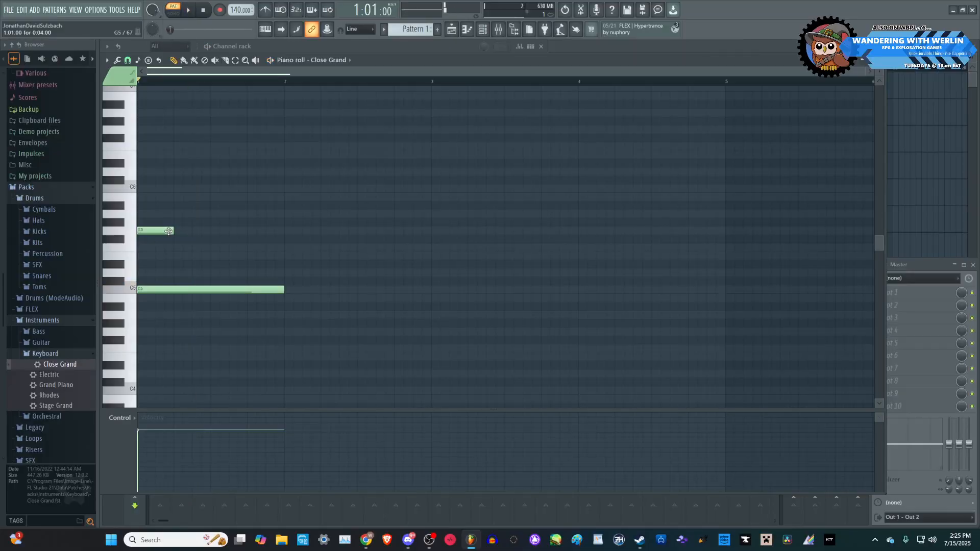
# - Add a C6 note at step 5 of bar 1, extend it to eight steps, and play the pattern
pyautogui.click(180, 189)
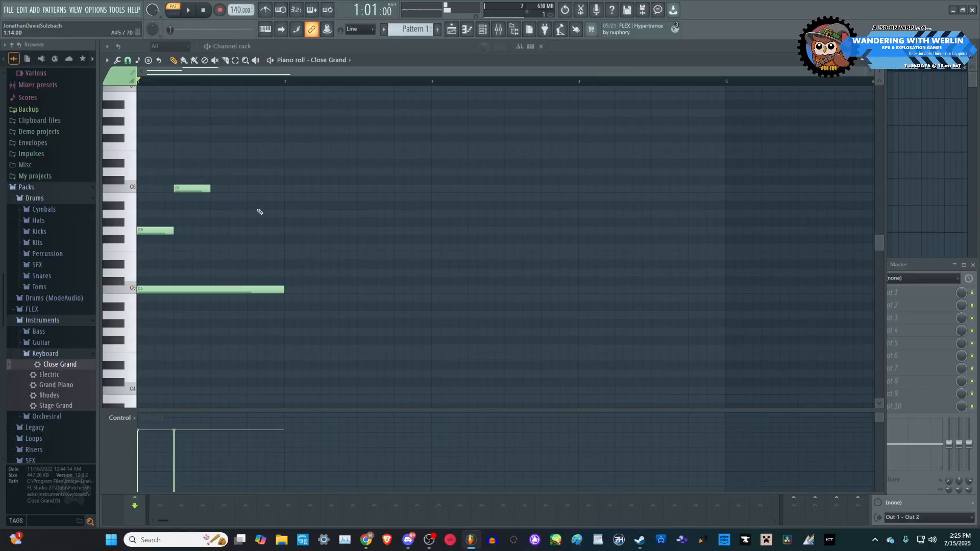
pyautogui.press('space')
pyautogui.press('space')
pyautogui.moveTo(208, 189); pyautogui.dragTo(247, 189)
pyautogui.press('space')
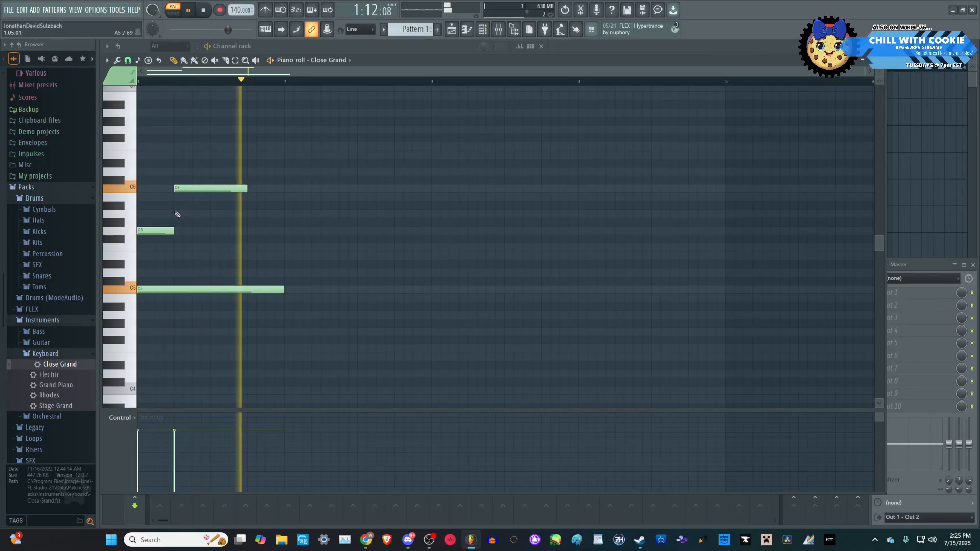
pyautogui.press('space')
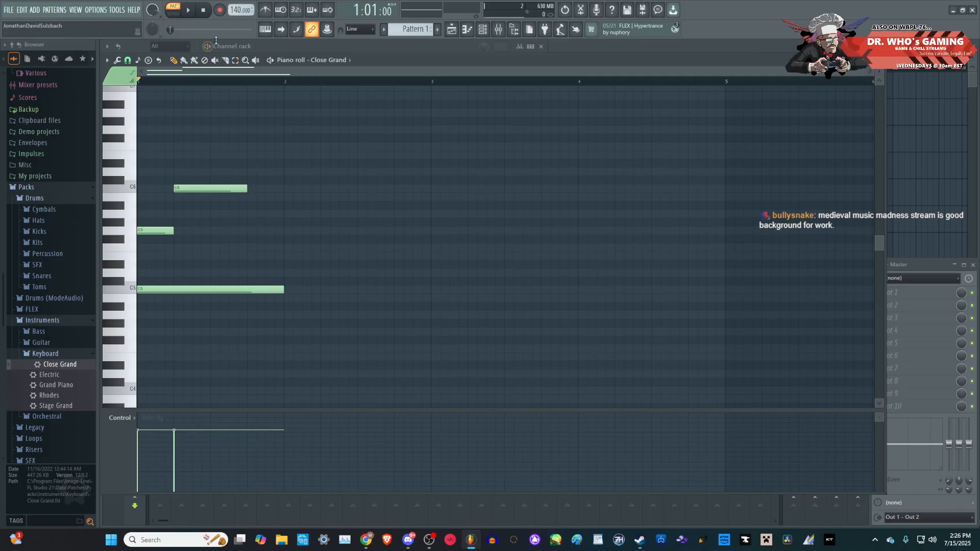
# - Lower the project tempo to 112 BPM, playing the pattern to judge the speed
pyautogui.scroll(-1, 236, 10)
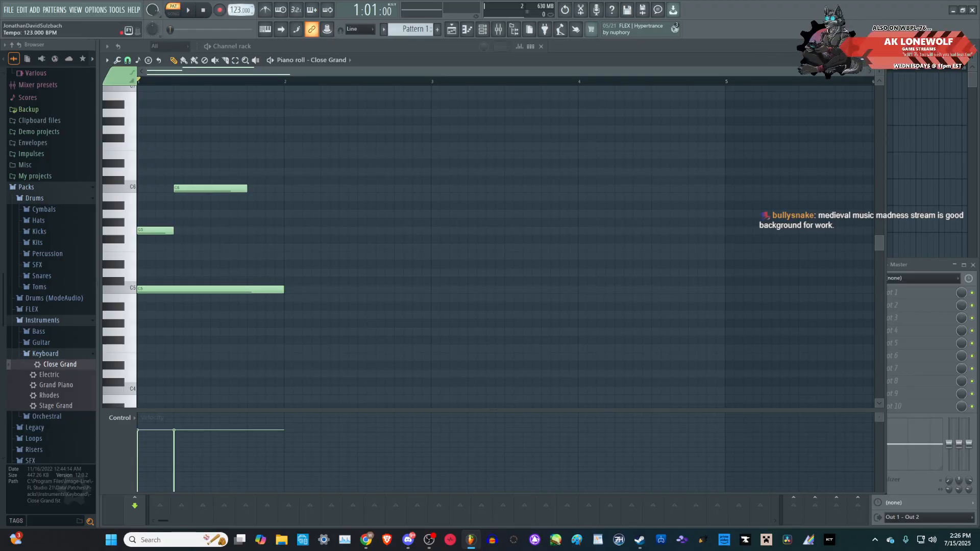
pyautogui.scroll(-1, 240, 9)
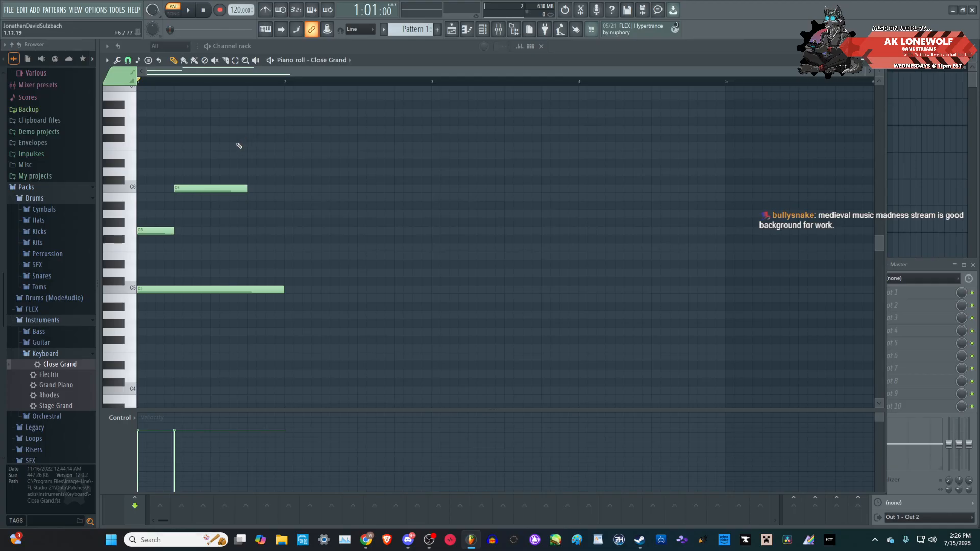
pyautogui.press('space')
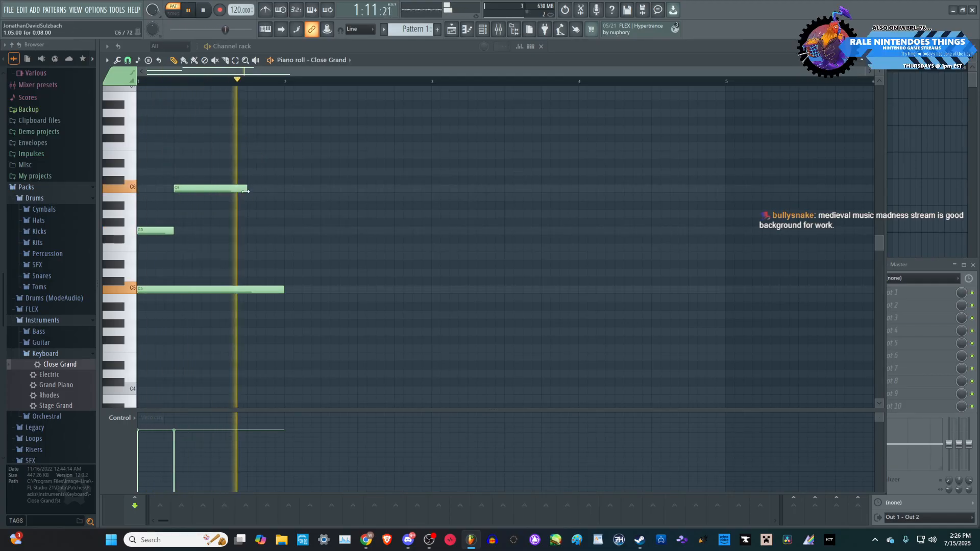
pyautogui.press('space')
pyautogui.scroll(-6, 240, 10)
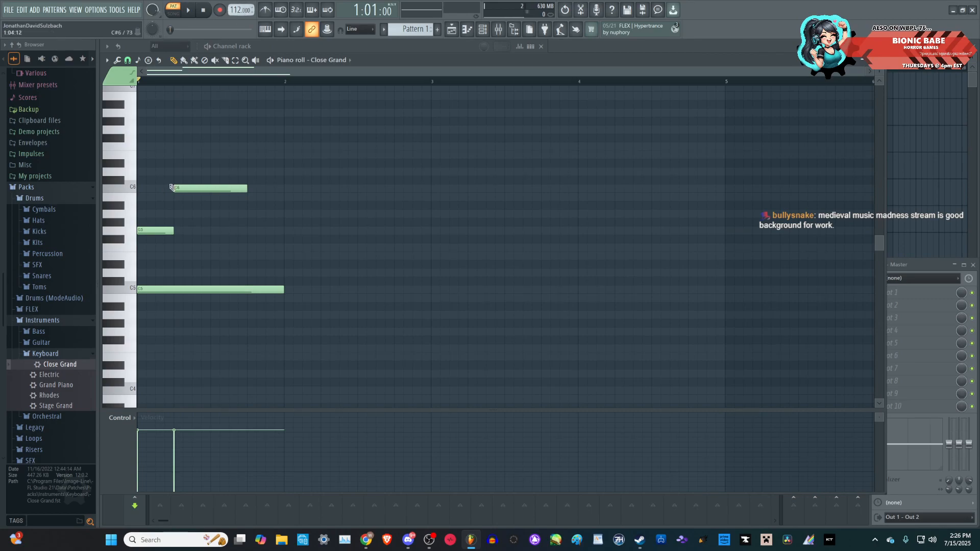
pyautogui.press('space')
pyautogui.press('space')
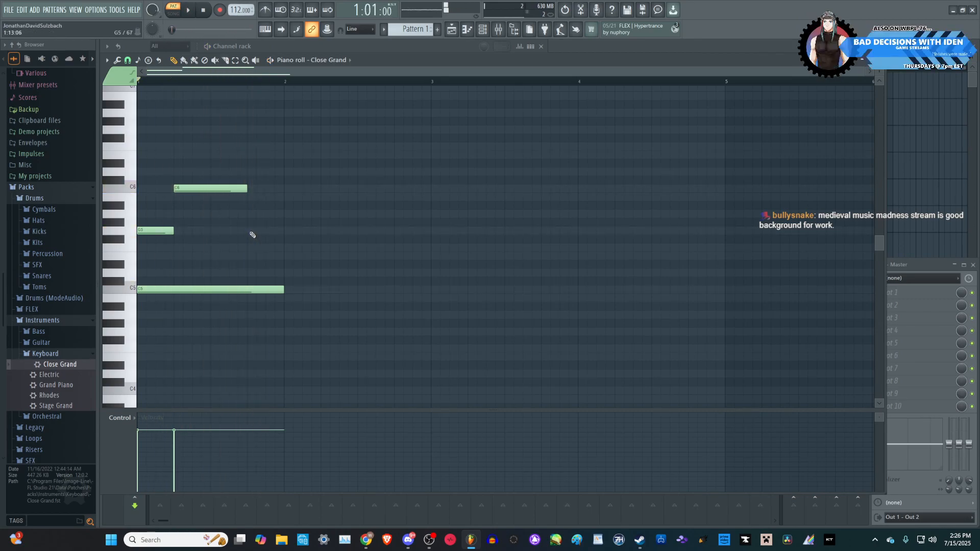
# - Add a four-step G5 note at step 13 of bar 1 and a D6 note starting bar 2, and play the pattern
pyautogui.click(250, 232)
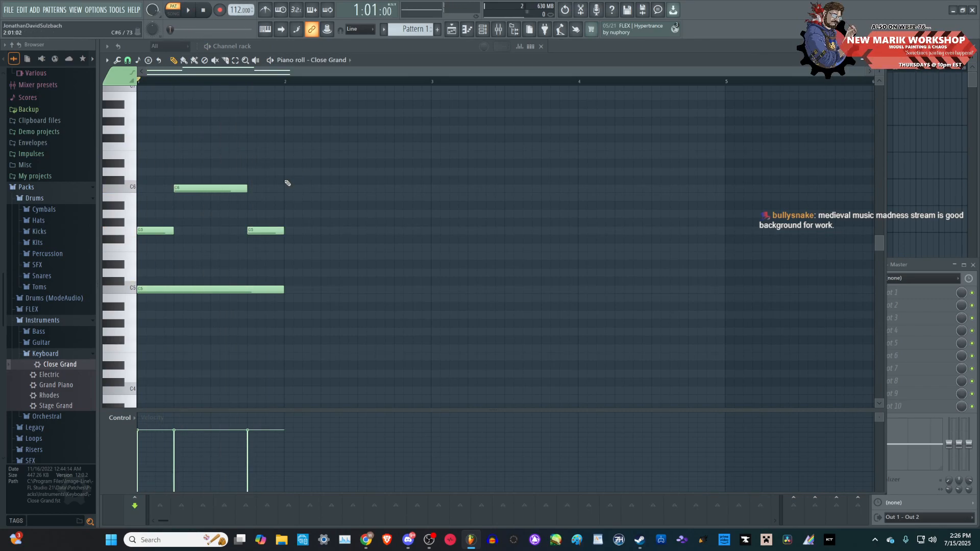
pyautogui.moveTo(289, 181); pyautogui.dragTo(286, 172)
pyautogui.press('space')
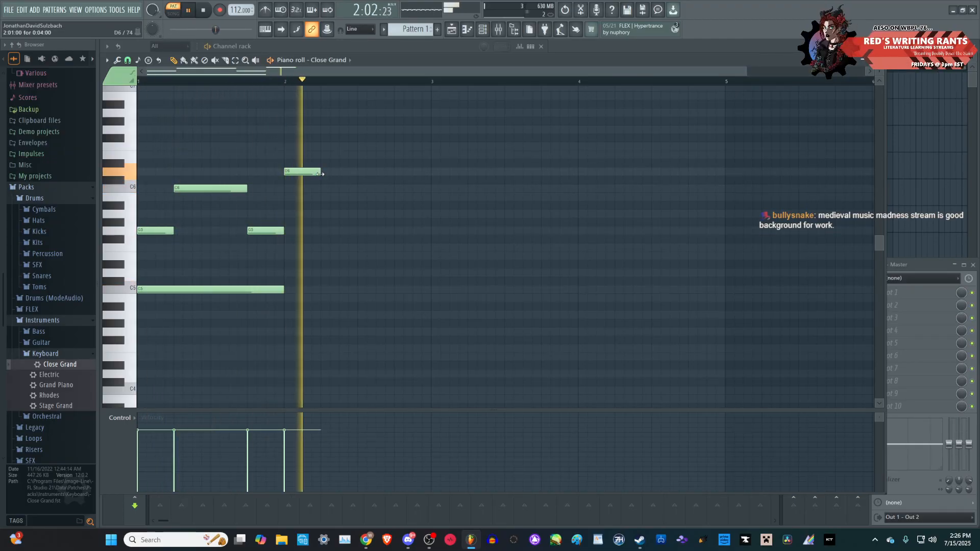
pyautogui.press('space')
# - Lengthen the D6 note to eight steps, follow it with an eight-step E6 note in bar 2, and play the pattern
pyautogui.moveTo(320, 174); pyautogui.dragTo(360, 154)
pyautogui.press('space')
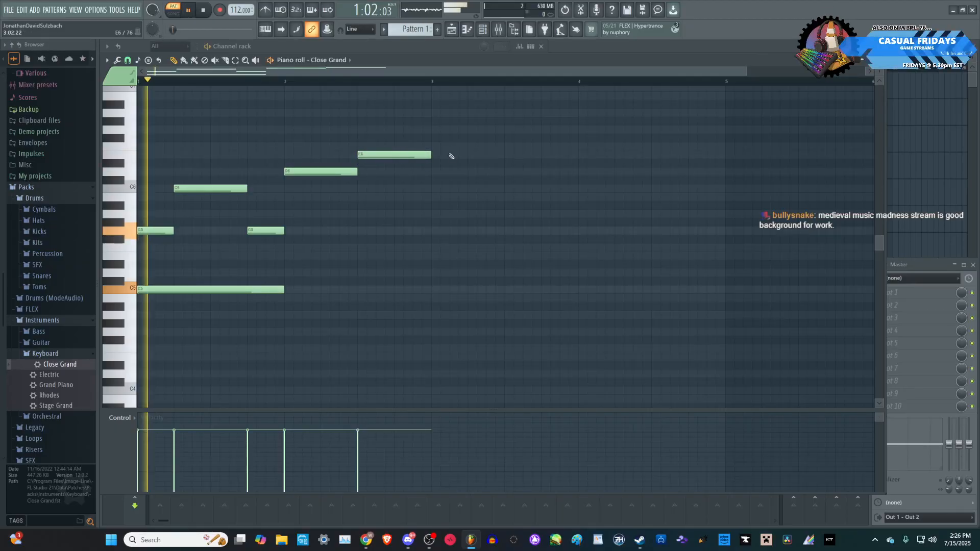
pyautogui.scroll(3, 378, 215)
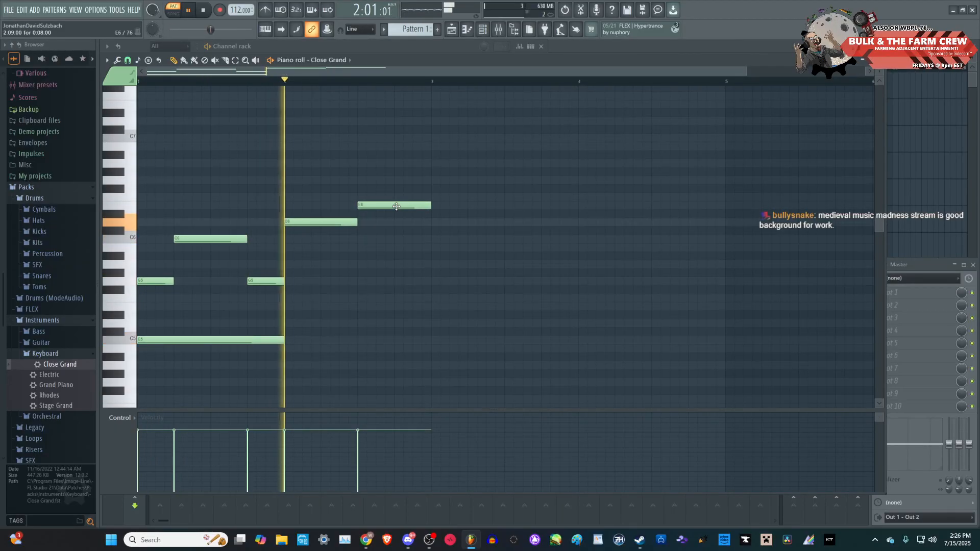
pyautogui.press('space')
# - Fill bar 3 with a four-step F6, an eight-step G6 and another four-step F6 note
pyautogui.moveTo(437, 194); pyautogui.dragTo(438, 196)
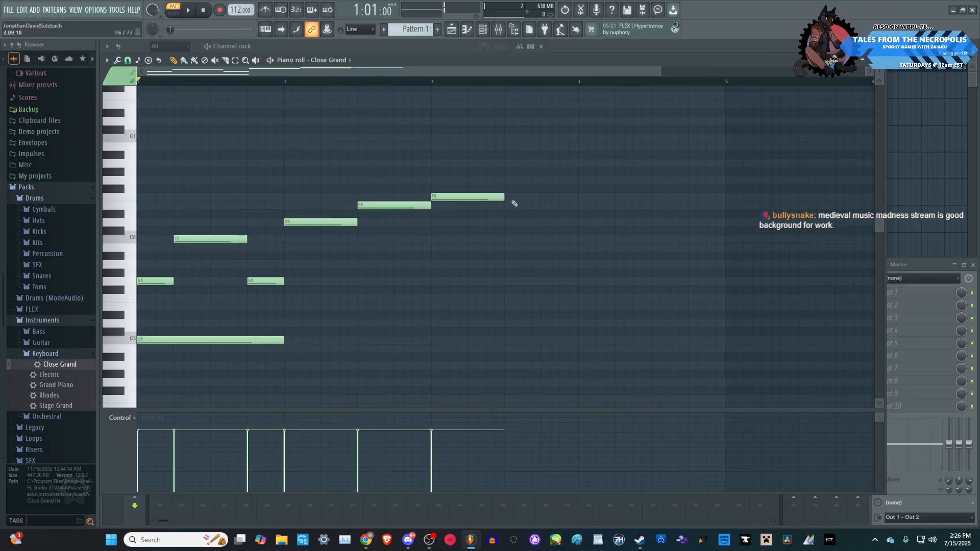
pyautogui.press('space')
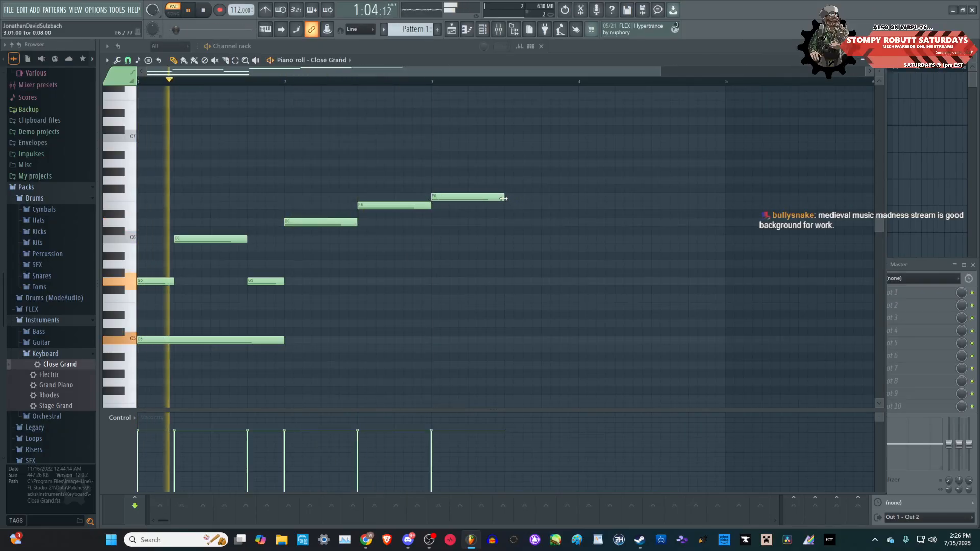
pyautogui.press('space')
pyautogui.moveTo(493, 196); pyautogui.dragTo(475, 189)
pyautogui.doubleClick(471, 179)
pyautogui.click(543, 326)
pyautogui.moveTo(502, 178); pyautogui.dragTo(532, 179)
pyautogui.click(453, 196)
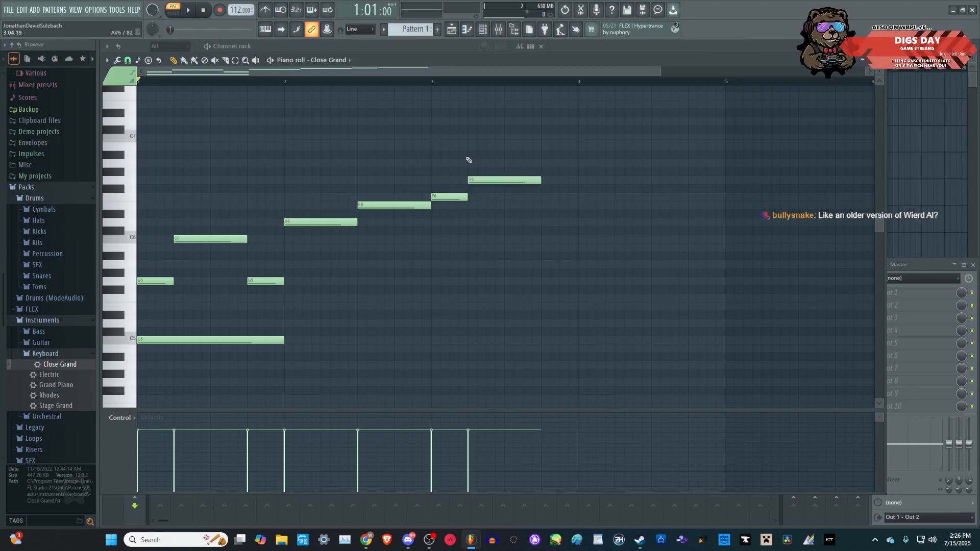
pyautogui.press('space')
pyautogui.click(546, 197)
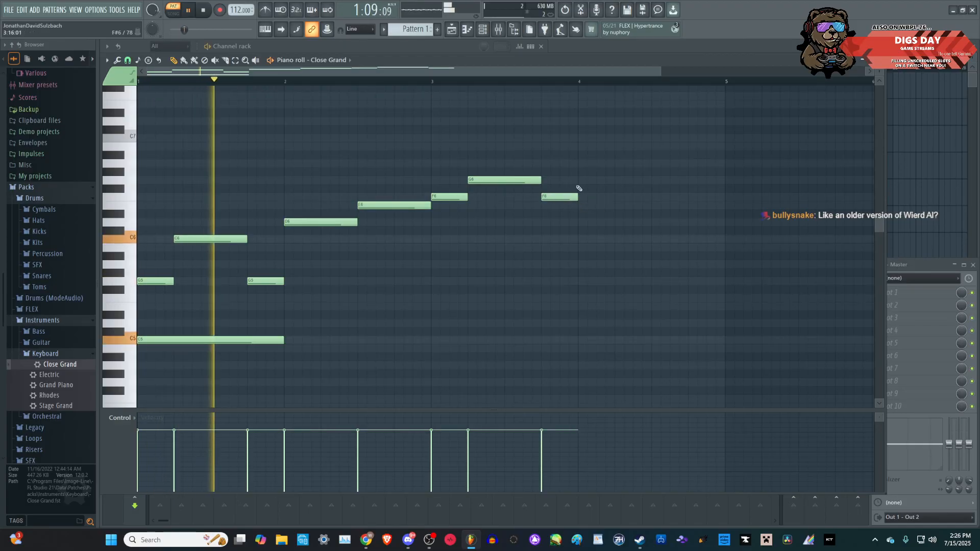
# - Fill bar 4 with an eight-step B6 note followed by an eight-step F6 note, checking the melody by playback
pyautogui.click(582, 172)
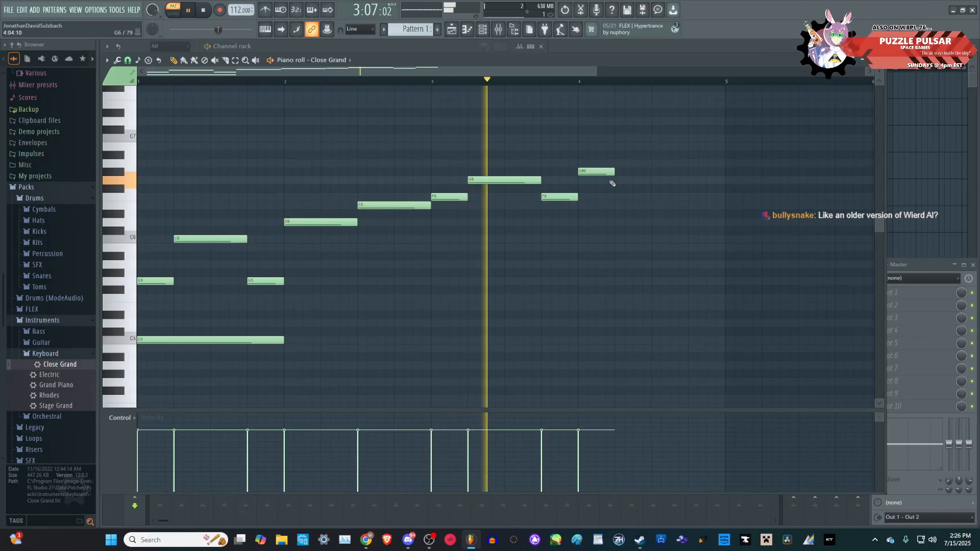
pyautogui.press('space')
pyautogui.moveTo(607, 168); pyautogui.dragTo(609, 144)
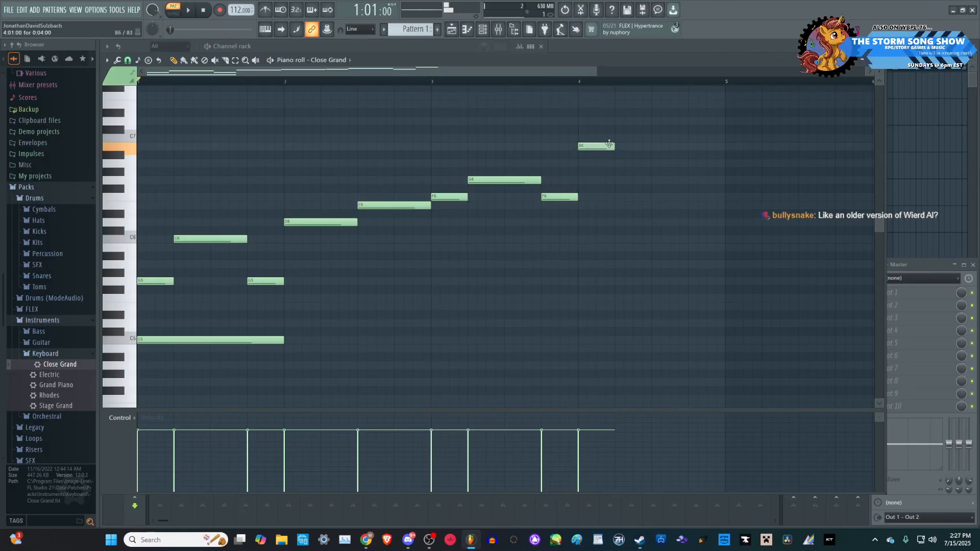
pyautogui.press('space')
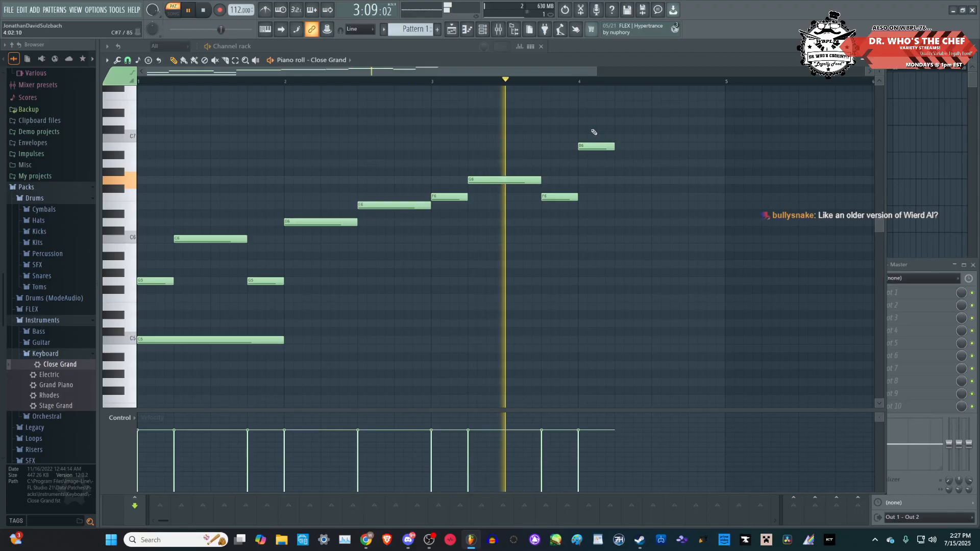
pyautogui.press('space')
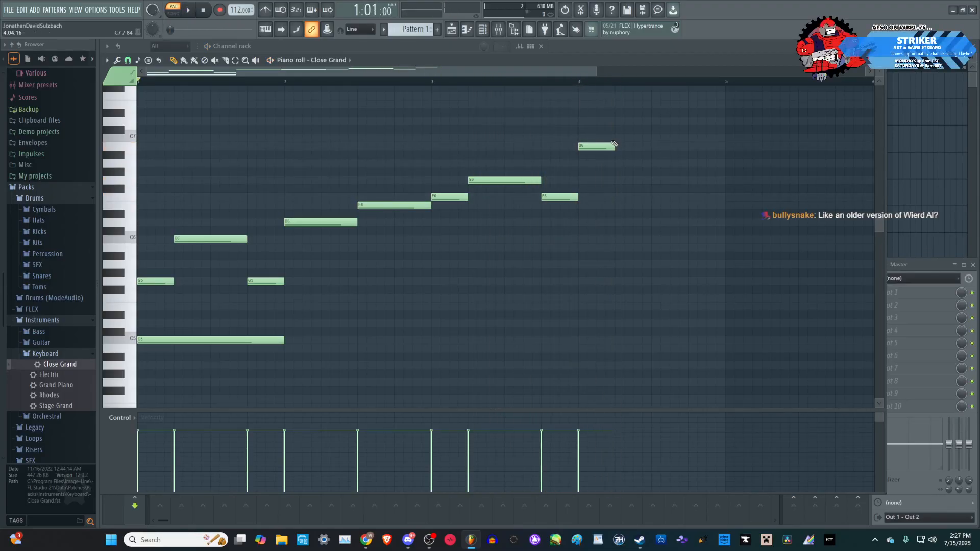
pyautogui.moveTo(634, 150); pyautogui.dragTo(648, 149)
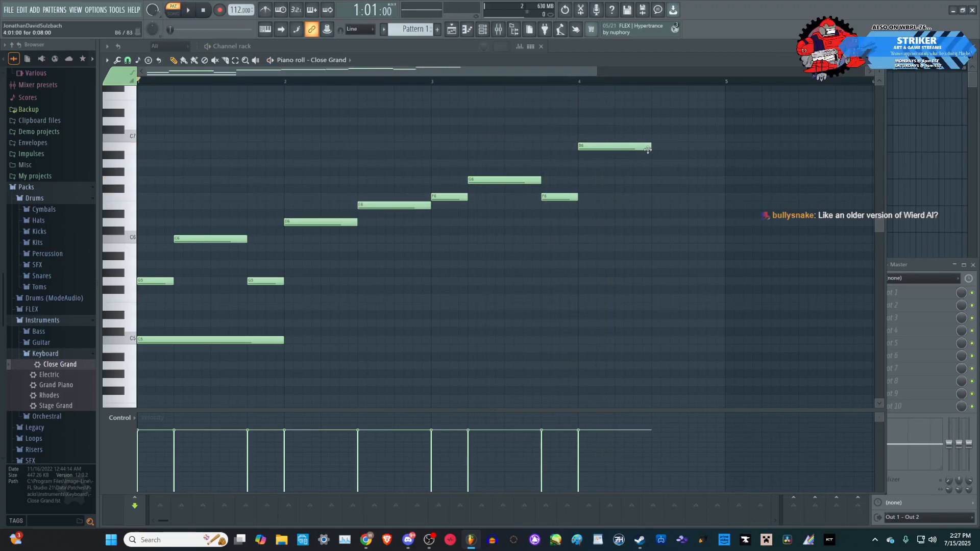
pyautogui.click(652, 198)
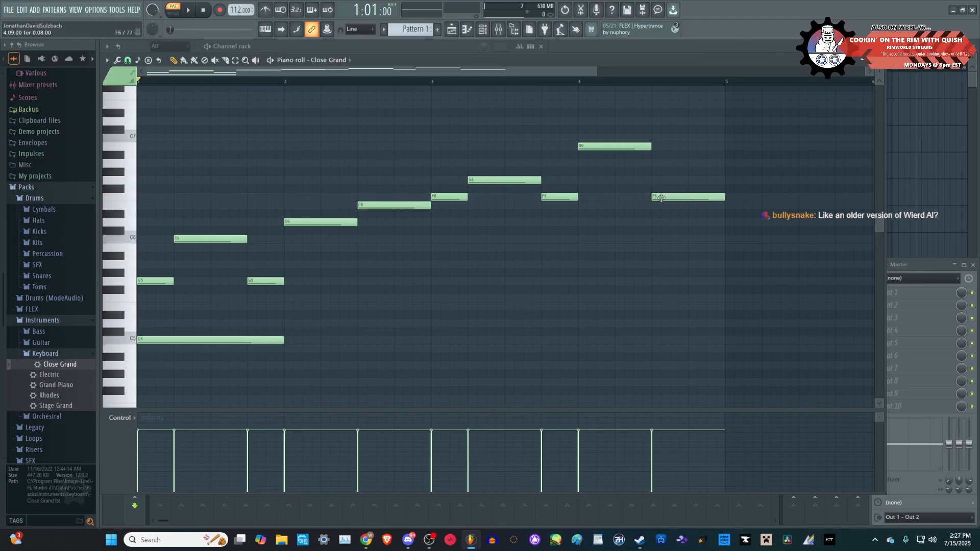
# - Lower the last note of bar 4 to E6 and duplicate the whole four-bar phrase into bars 5 to 8
pyautogui.moveTo(661, 198); pyautogui.dragTo(661, 206)
pyautogui.scroll(-3, 516, 222)
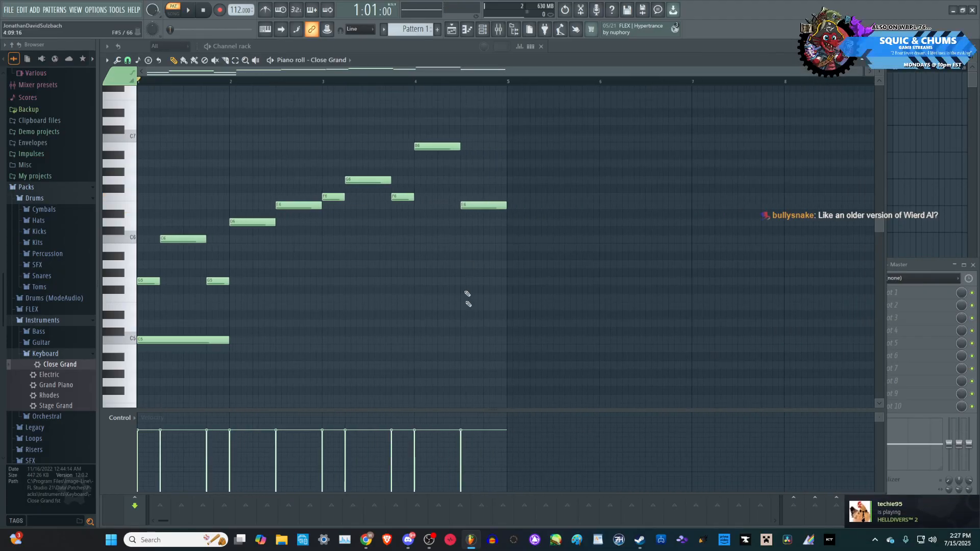
pyautogui.moveTo(601, 368); pyautogui.dragTo(132, 116)
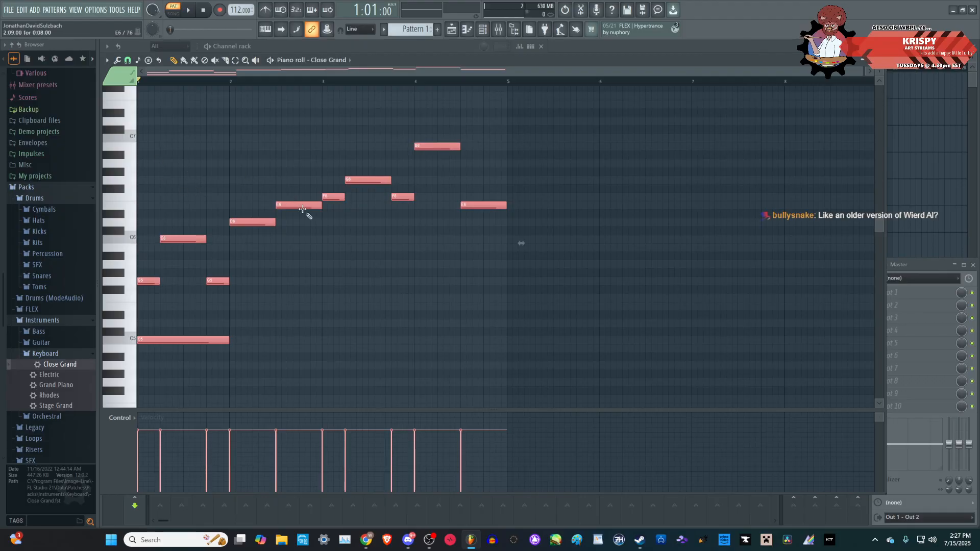
pyautogui.scroll(7, 586, 274)
pyautogui.hotkey('ctrl', 'b')
pyautogui.scroll(-9, 481, 279)
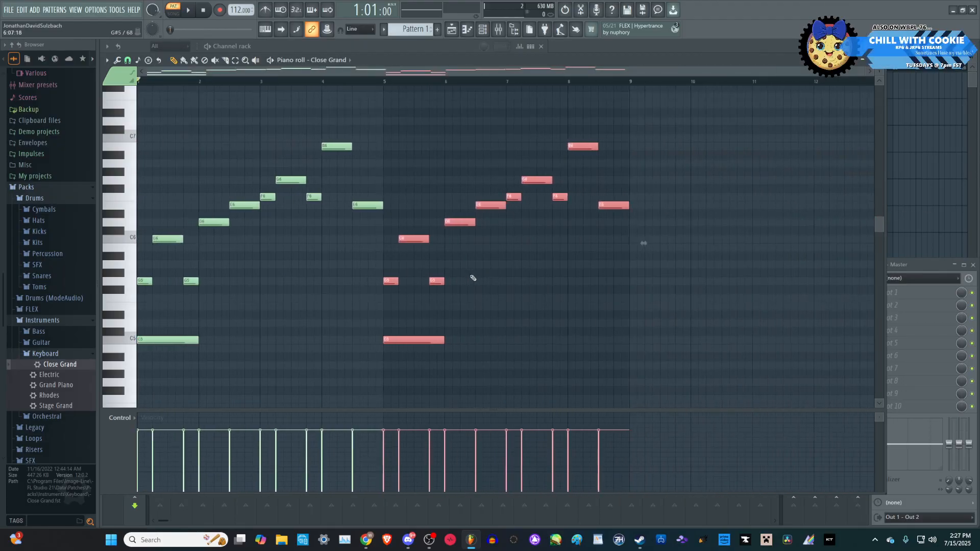
# - Add an A4 bass note at the start of bar 2, shorten it to eight steps, and check the pattern by playback
pyautogui.click(151, 342)
pyautogui.scroll(4, 151, 343)
pyautogui.scroll(-2, 153, 342)
pyautogui.press('space')
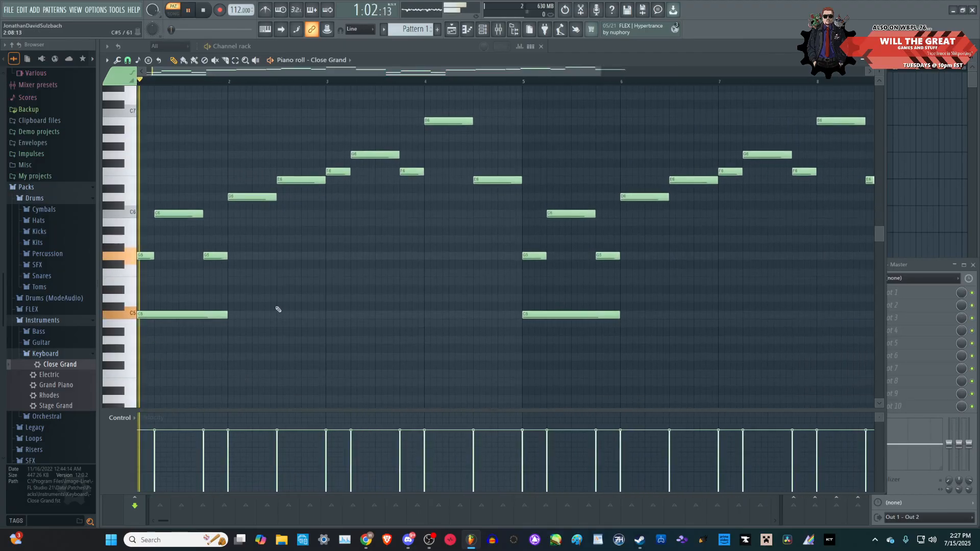
pyautogui.press('space')
pyautogui.press('space')
pyautogui.press('space')
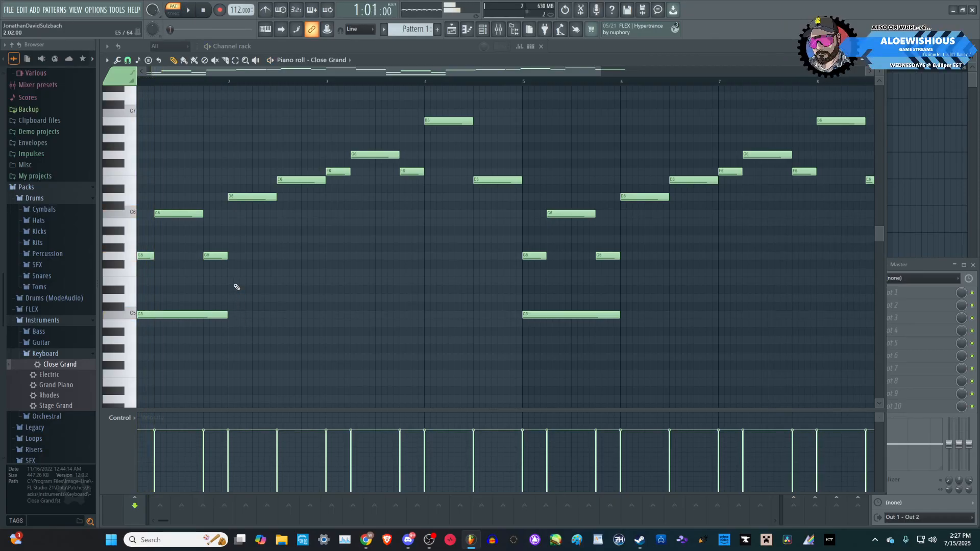
pyautogui.click(233, 341)
pyautogui.press('space')
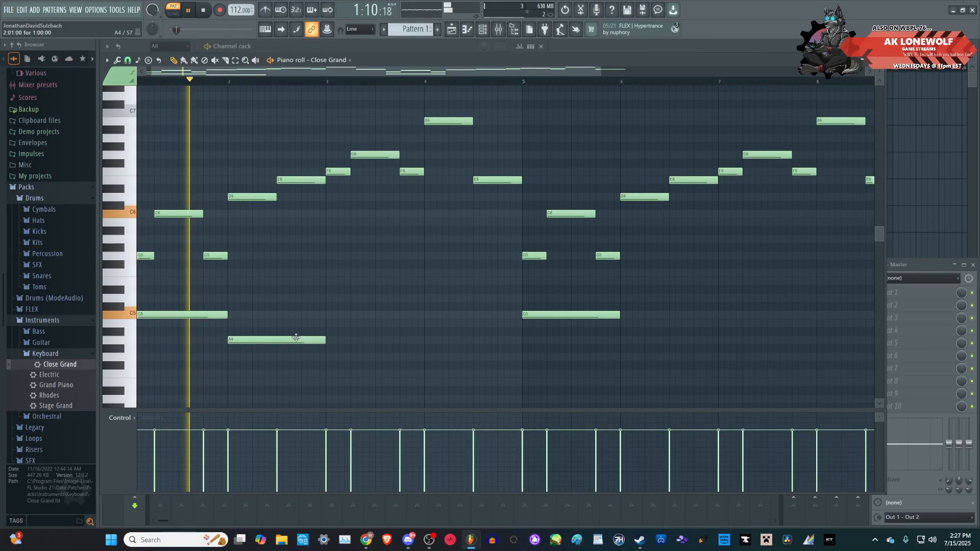
pyautogui.press('space')
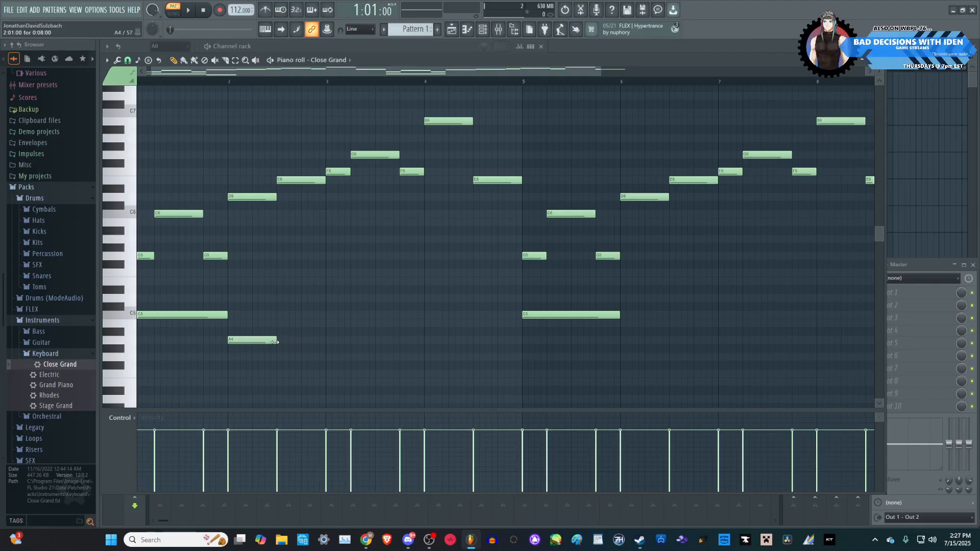
# - Try an eight-step bass note in the second half of bar 2 at G4 and at E4, and remove it
pyautogui.click(278, 348)
pyautogui.moveTo(277, 353); pyautogui.dragTo(306, 357)
pyautogui.press('space')
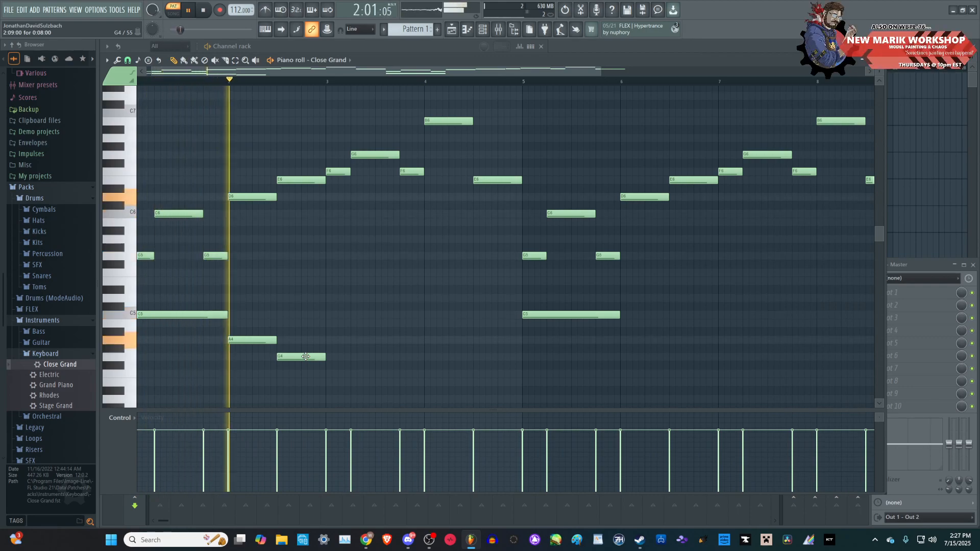
pyautogui.scroll(-1, 306, 352)
pyautogui.press('space')
pyautogui.moveTo(300, 332); pyautogui.dragTo(298, 359)
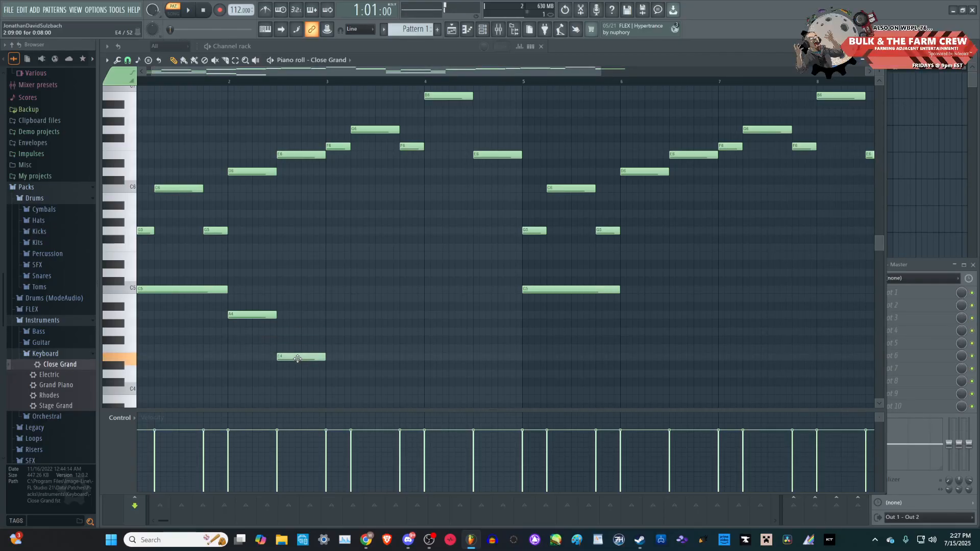
pyautogui.rightClick(298, 355)
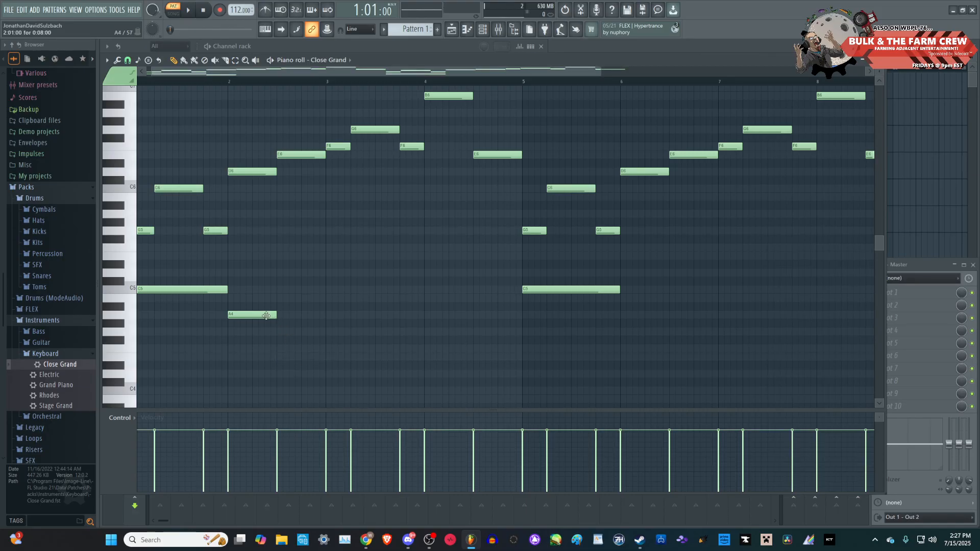
# - Lower the bass note at the start of bar 2 to G4 and play the pattern
pyautogui.press('space')
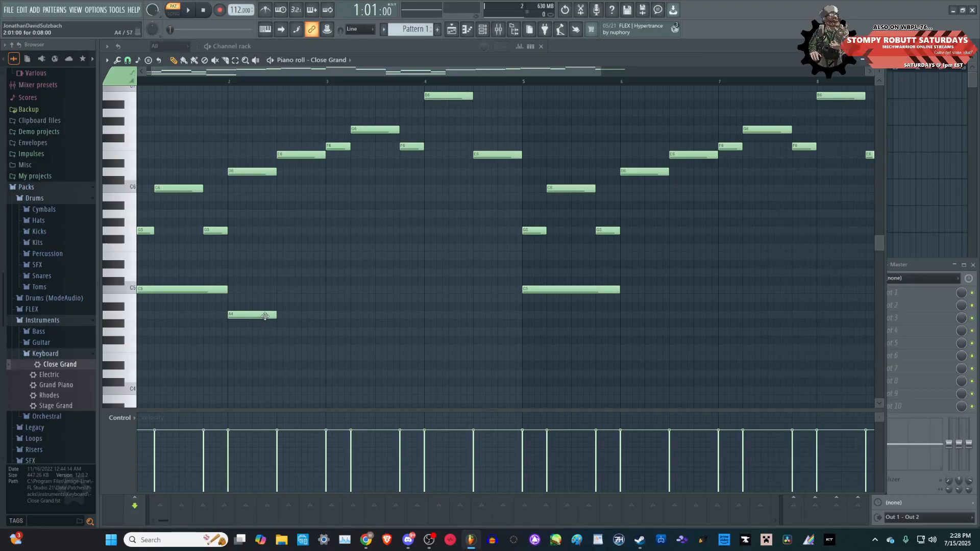
pyautogui.moveTo(265, 316); pyautogui.dragTo(266, 333)
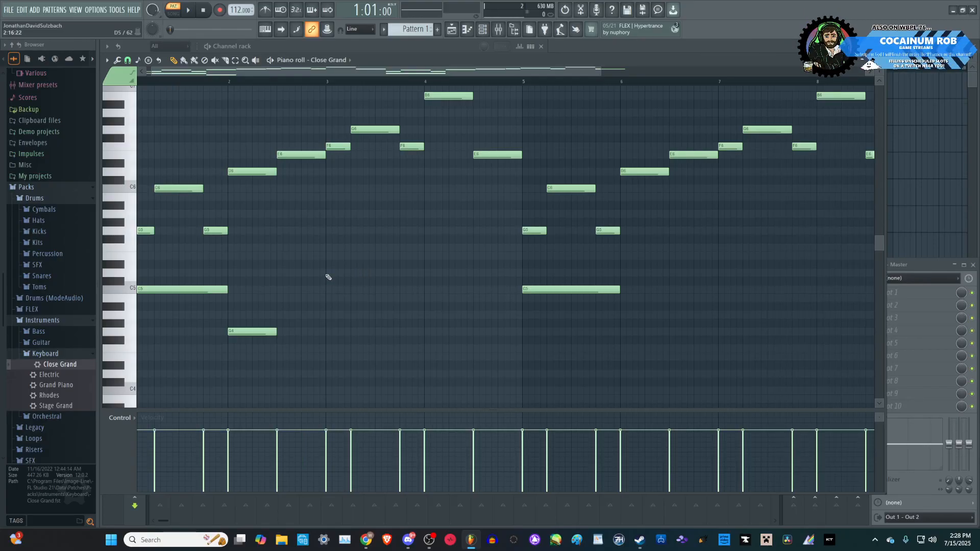
pyautogui.press('space')
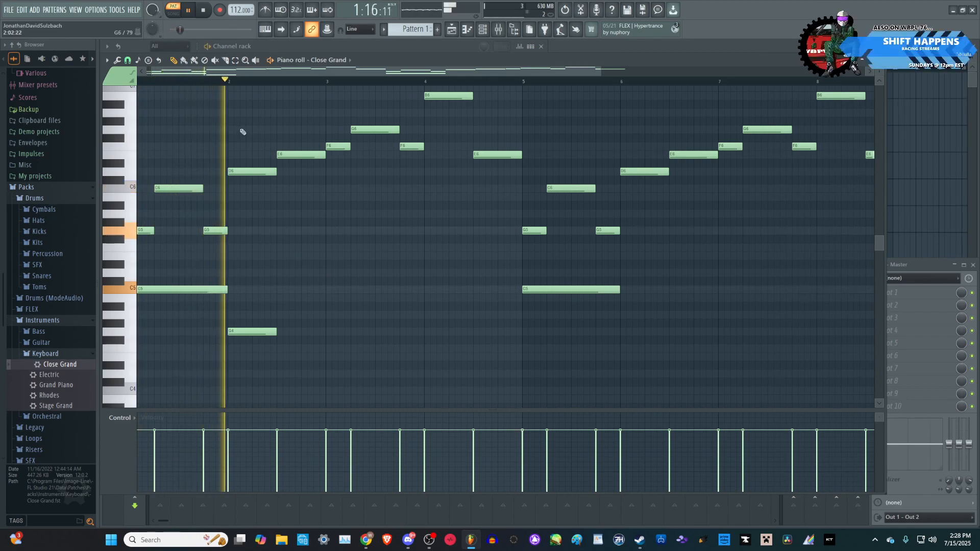
pyautogui.moveTo(244, 72); pyautogui.dragTo(226, 72)
pyautogui.press('space')
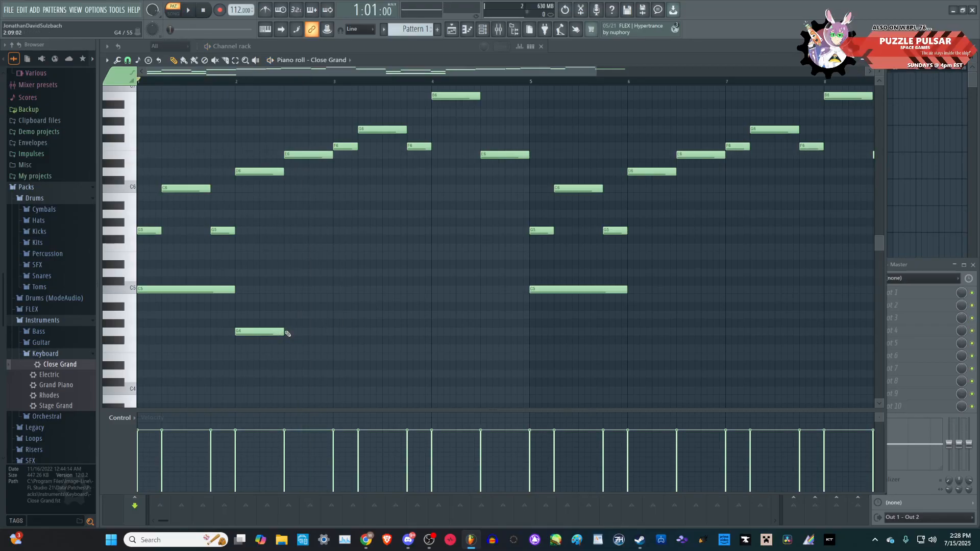
# - Extend the G4 bass note across all of bar 2 and add a one-bar F4 bass note in bar 3, checking by playback
pyautogui.click(288, 348)
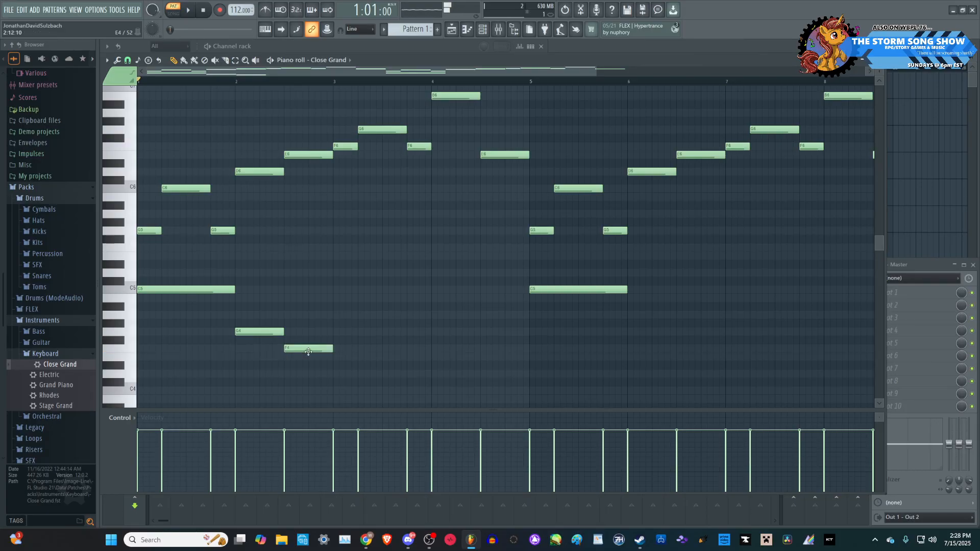
pyautogui.rightClick(301, 349)
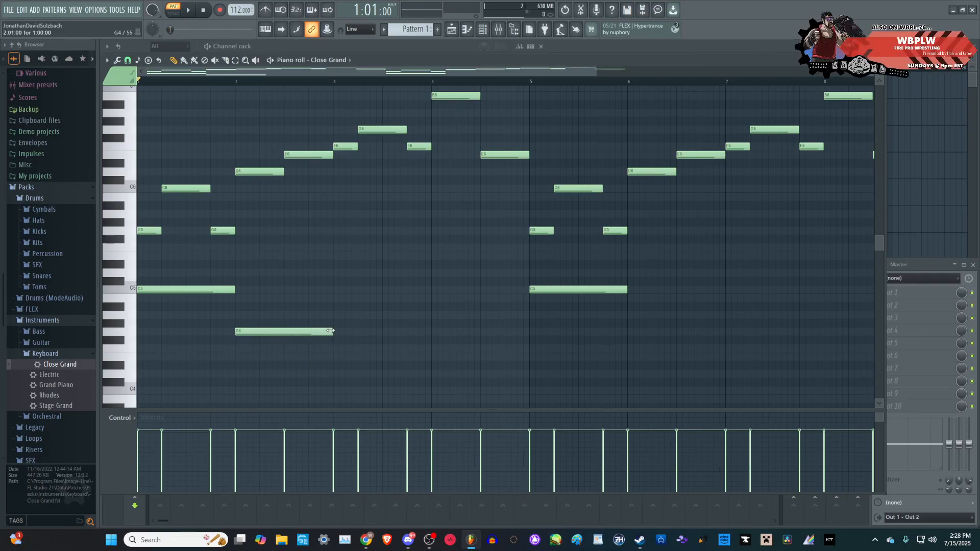
pyautogui.press('space')
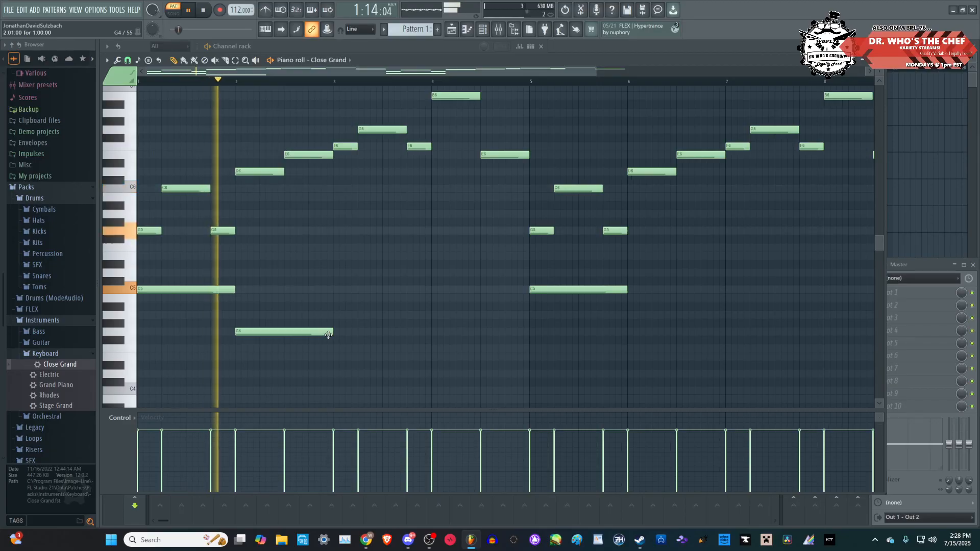
pyautogui.click(338, 340)
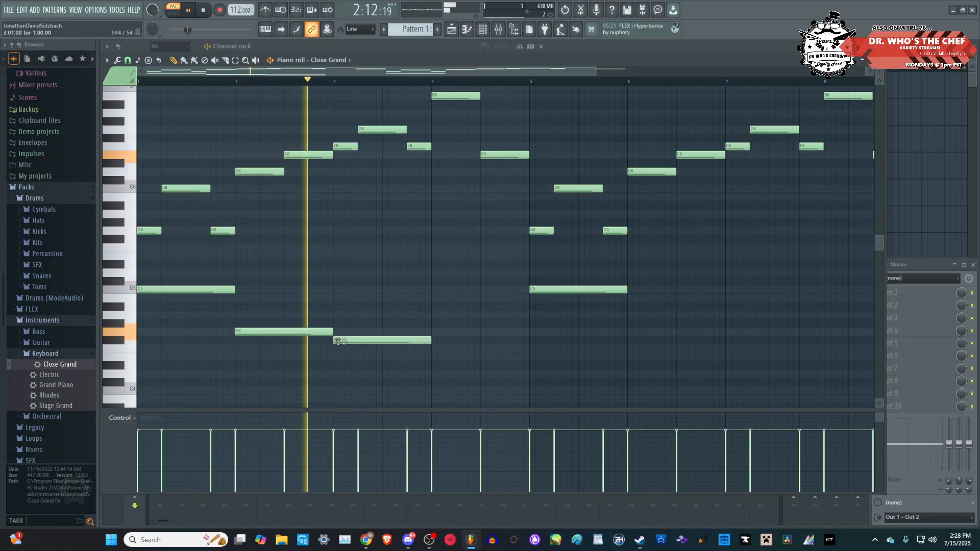
pyautogui.moveTo(338, 340); pyautogui.dragTo(362, 345)
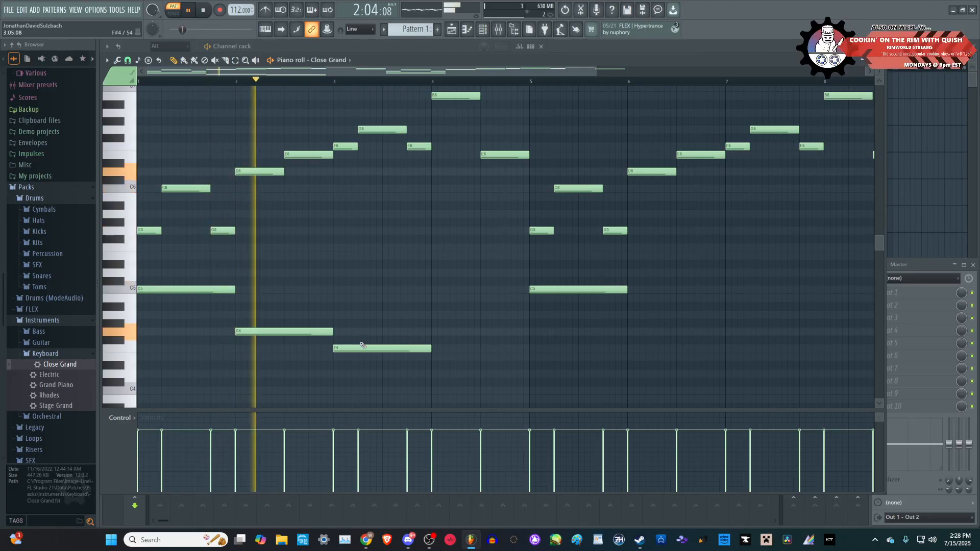
pyautogui.press('space')
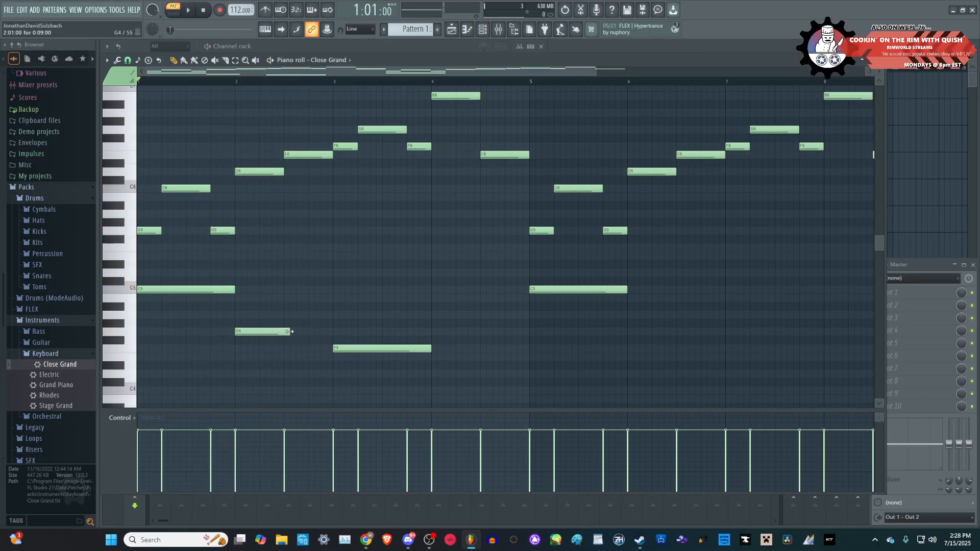
# - Shorten the G4 bass note in bar 2 to eight steps, follow it with an eight-step E4, and play the pattern
pyautogui.moveTo(290, 332); pyautogui.dragTo(282, 330)
pyautogui.click(287, 356)
pyautogui.press('space')
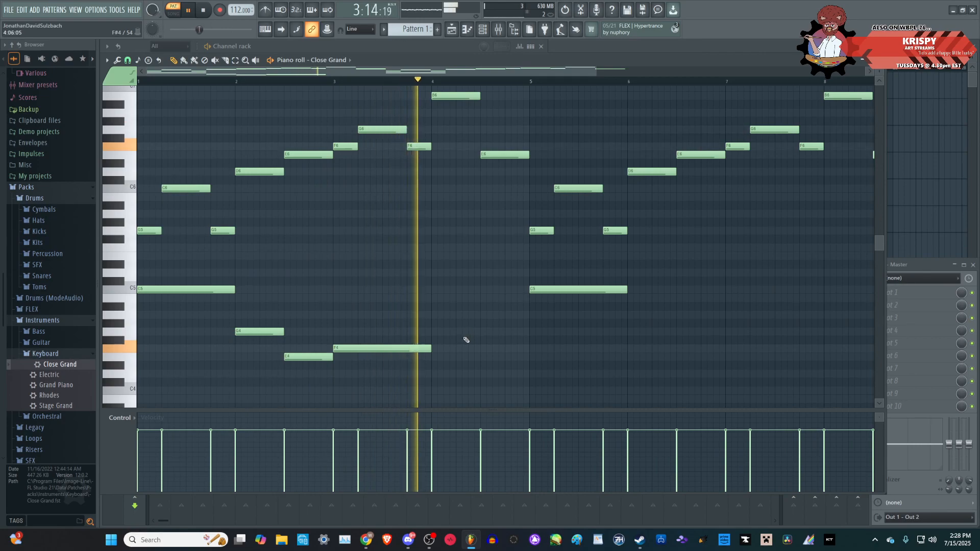
pyautogui.scroll(1, 462, 337)
pyautogui.scroll(-2, 449, 341)
pyautogui.press('space')
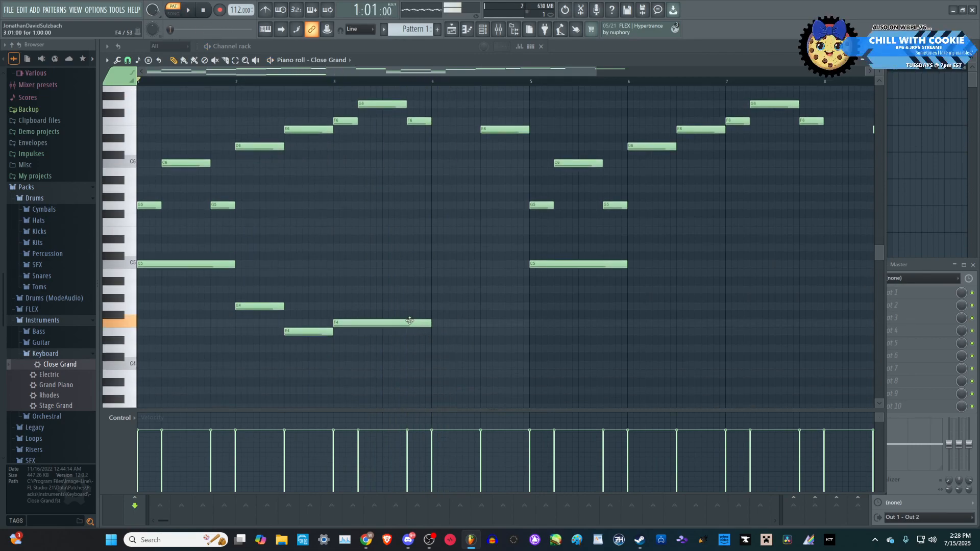
# - Add a one-bar E4 bass note in bar 4 and listen to the pattern through to bar 5
pyautogui.click(438, 335)
pyautogui.press('space')
pyautogui.scroll(2, 530, 370)
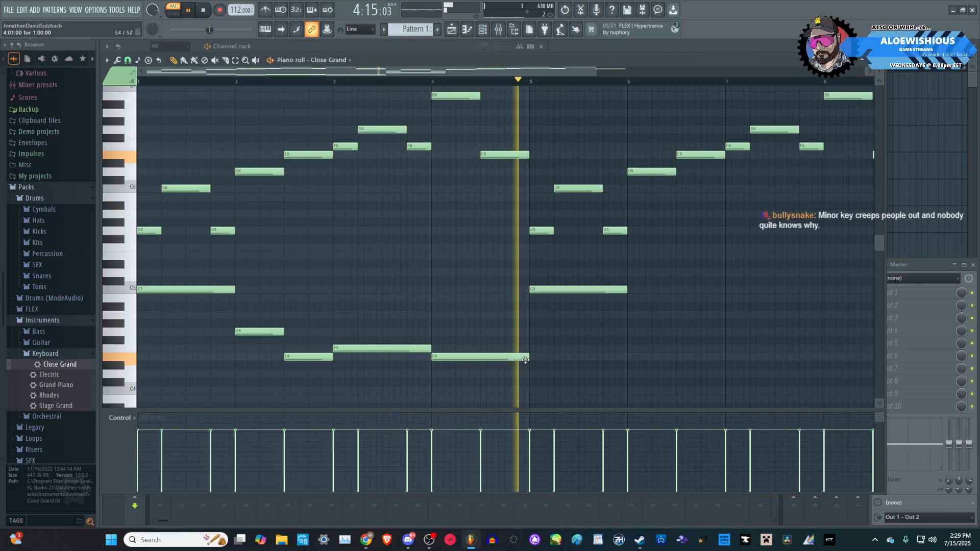
pyautogui.press('space')
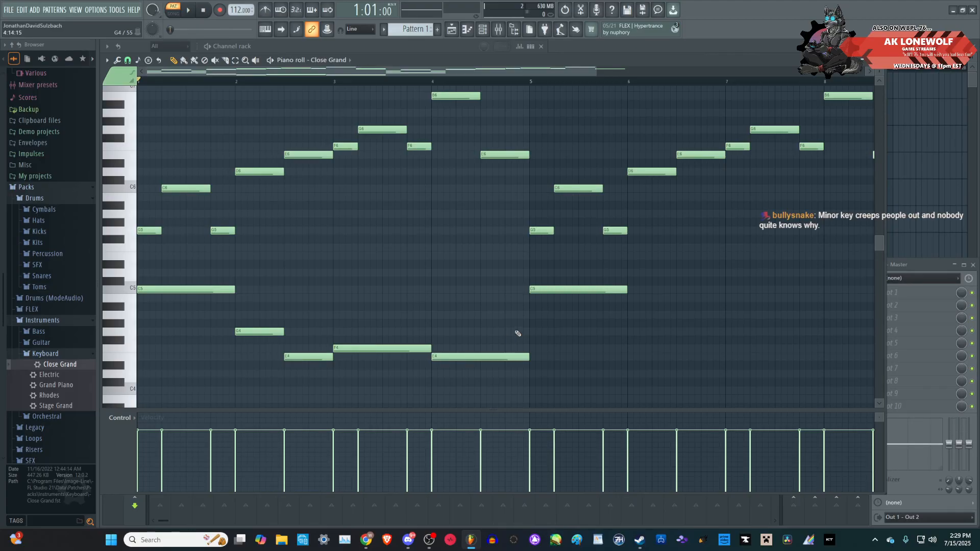
pyautogui.scroll(-3, 518, 333)
pyautogui.scroll(2, 503, 298)
pyautogui.press('space')
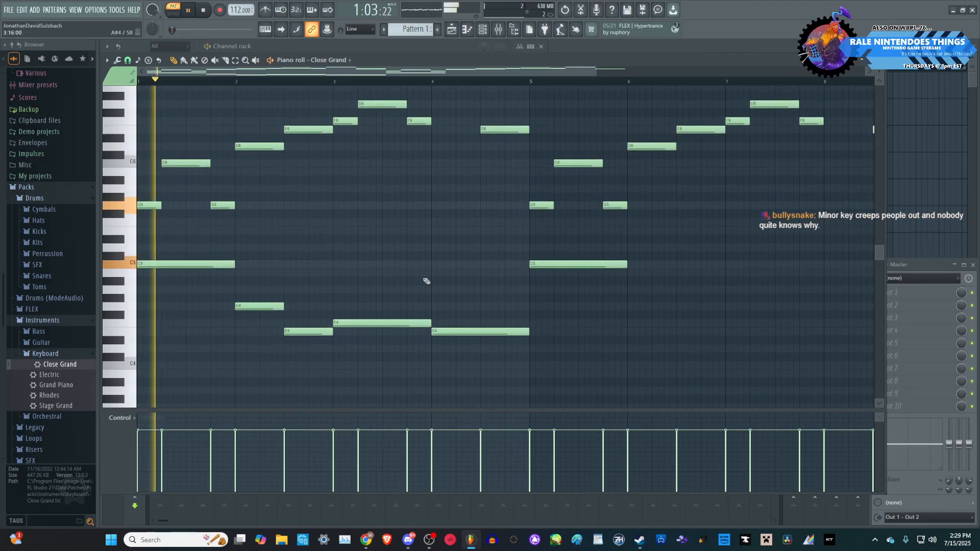
pyautogui.scroll(-3, 415, 284)
pyautogui.scroll(3, 380, 284)
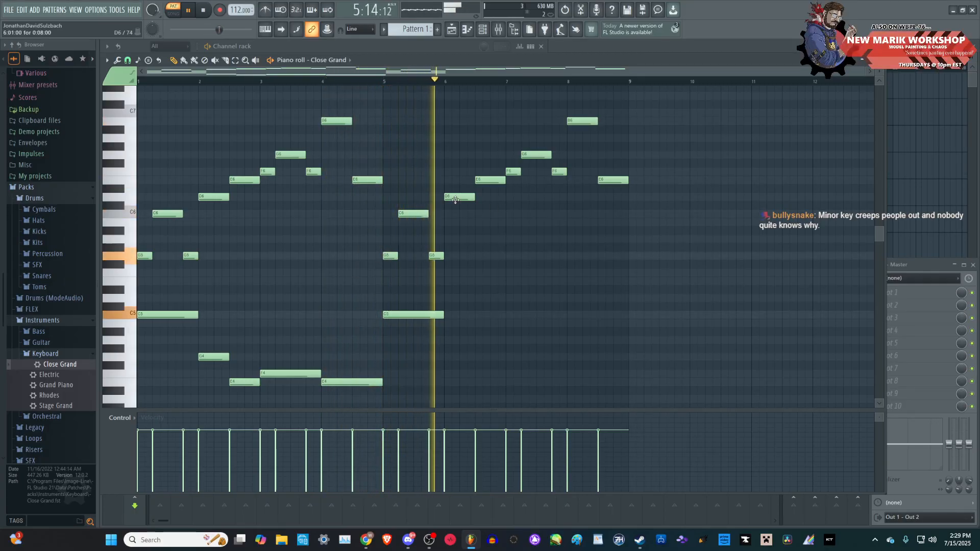
pyautogui.press('space')
# - Shorten the E6 note in bar 6 to six steps and follow it with the F6 from bar 7 as a two-step note
pyautogui.moveTo(498, 179); pyautogui.dragTo(489, 179)
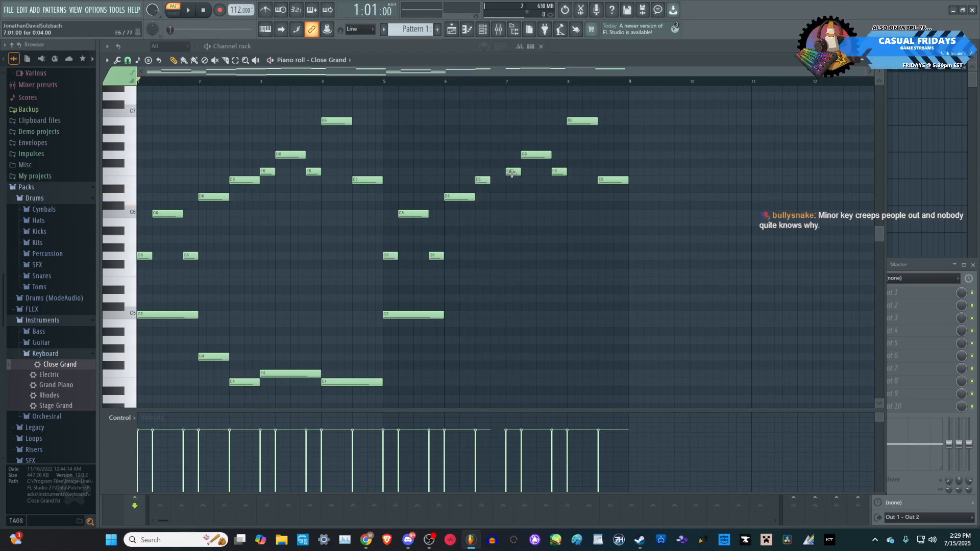
pyautogui.keyDown('ctrl'); pyautogui.scroll(2, 511, 173); pyautogui.keyUp('ctrl')
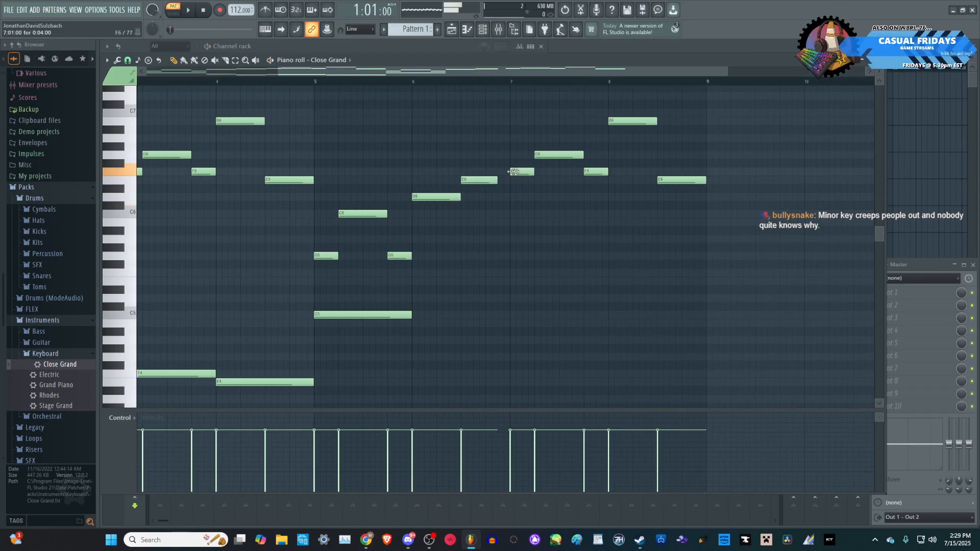
pyautogui.moveTo(517, 171); pyautogui.dragTo(507, 173)
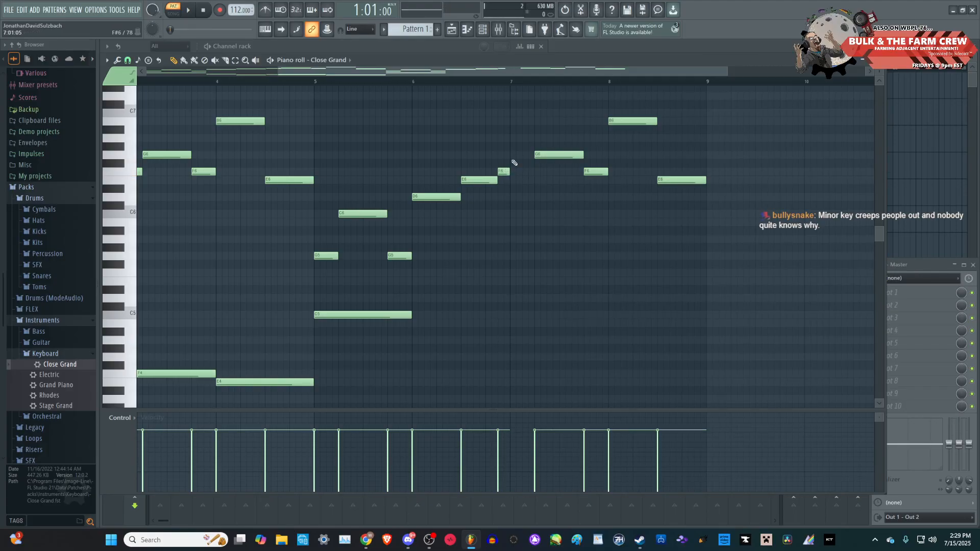
# - Change the notes of bar 7 to G6, B6 and G6, and end bar 8 with four-step C7 and B6 notes
pyautogui.moveTo(520, 153); pyautogui.dragTo(543, 118)
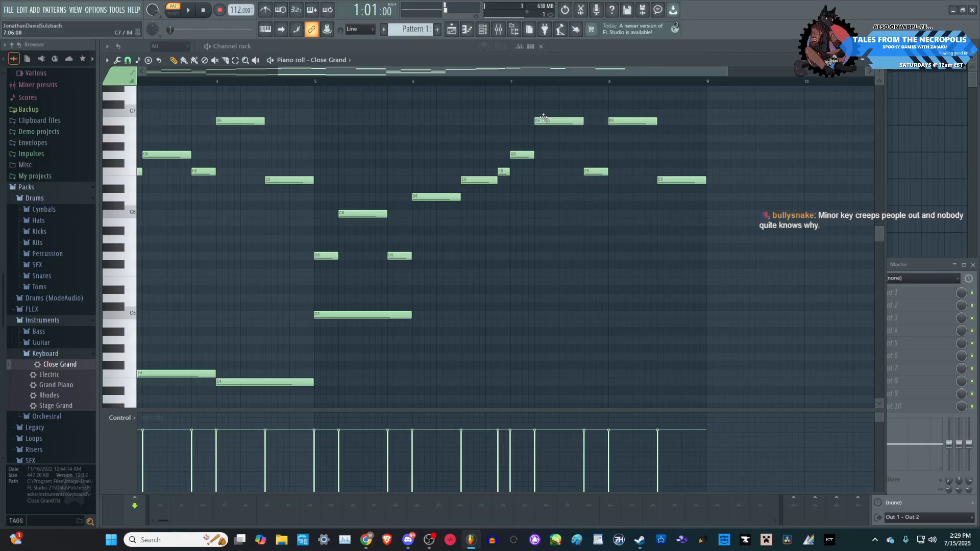
pyautogui.moveTo(600, 174); pyautogui.dragTo(600, 151)
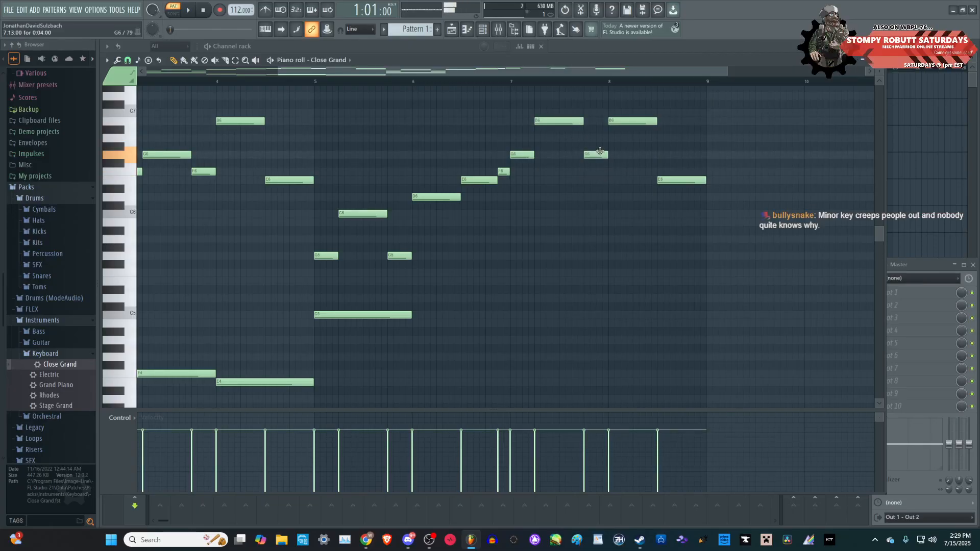
pyautogui.scroll(3, 641, 174)
pyautogui.moveTo(683, 231); pyautogui.dragTo(681, 164)
pyautogui.click(686, 172)
pyautogui.press('space')
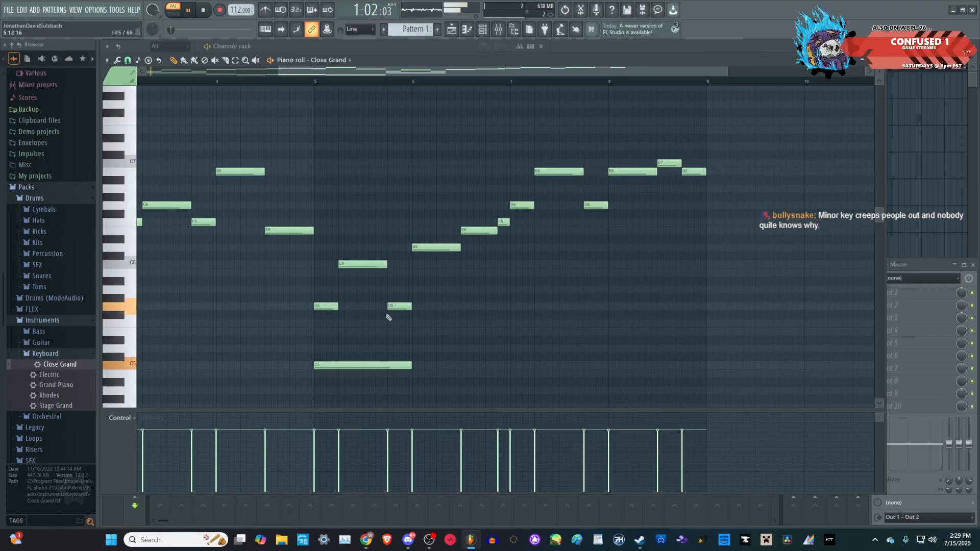
# - Select all notes of the eight-bar pattern and listen to the playback through to bar 8
pyautogui.scroll(-2, 390, 313)
pyautogui.scroll(-5, 368, 310)
pyautogui.hotkey('ctrl', 'a')
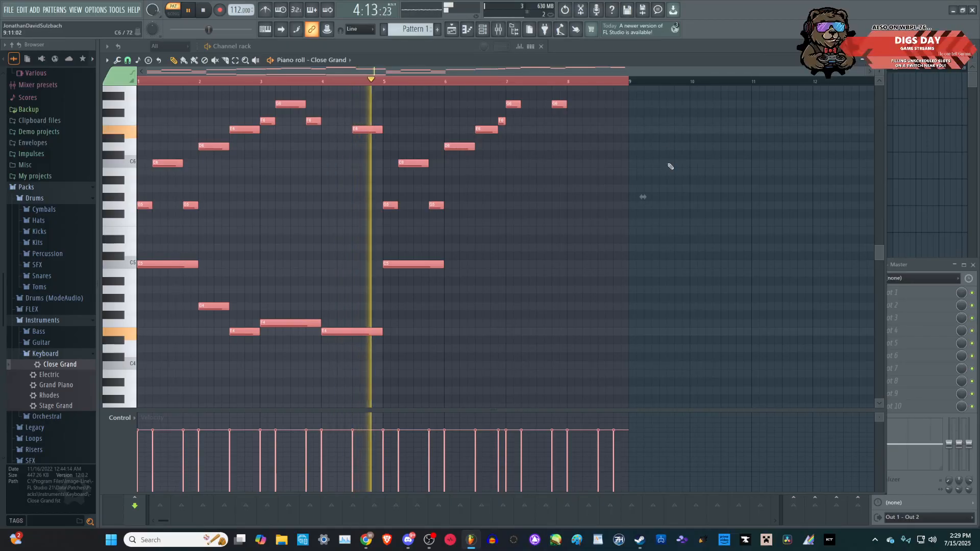
pyautogui.scroll(3, 666, 166)
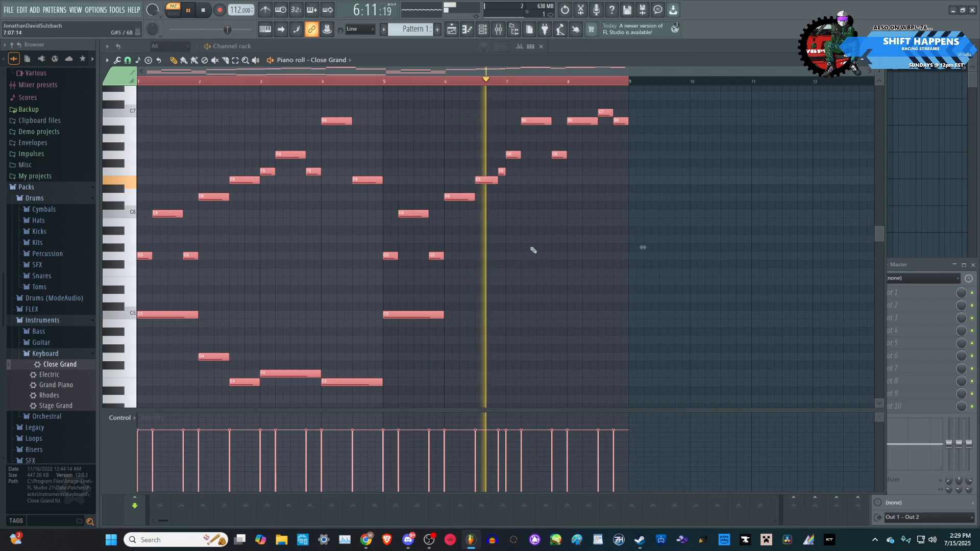
pyautogui.scroll(3, 526, 242)
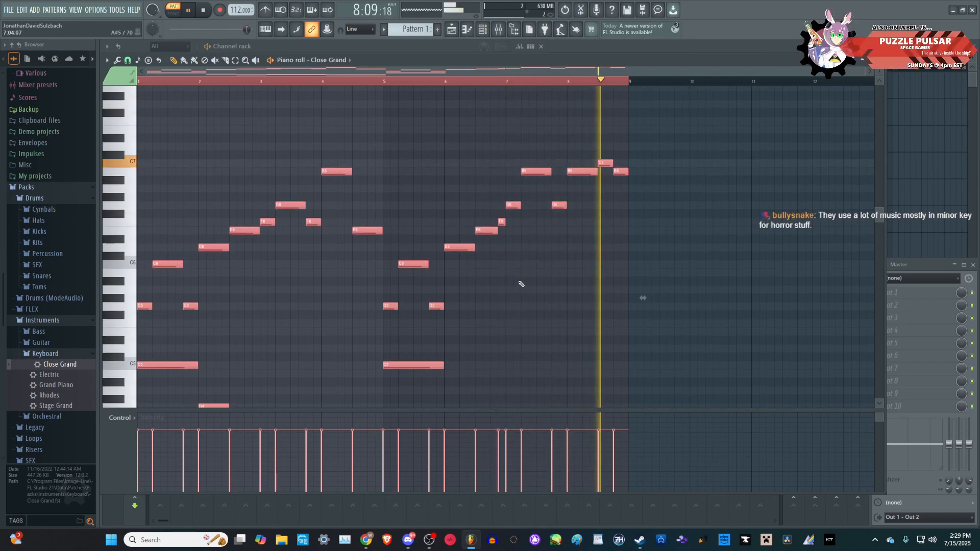
# - Select all notes and transpose the whole pattern down three semitones, so the opening bass note is A4
pyautogui.press('space')
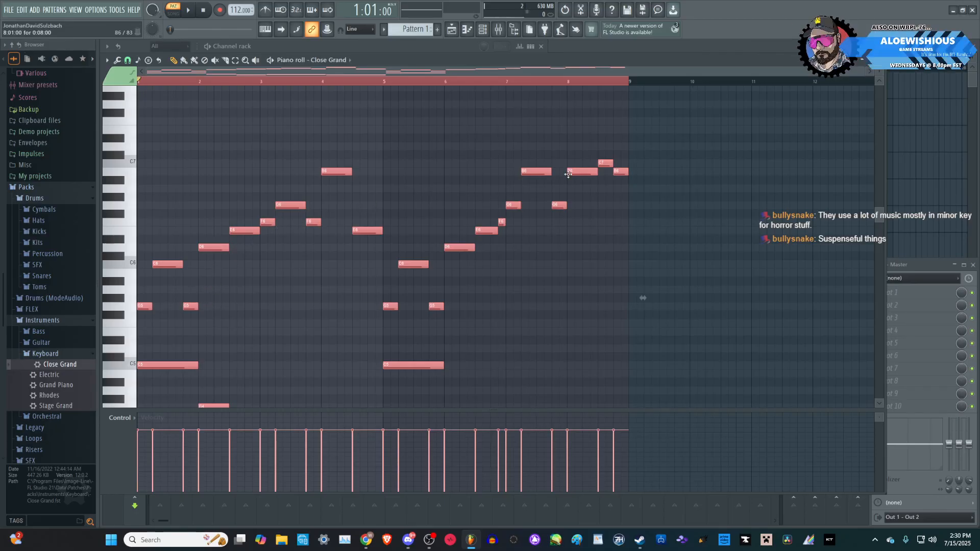
pyautogui.scroll(-3, 361, 225)
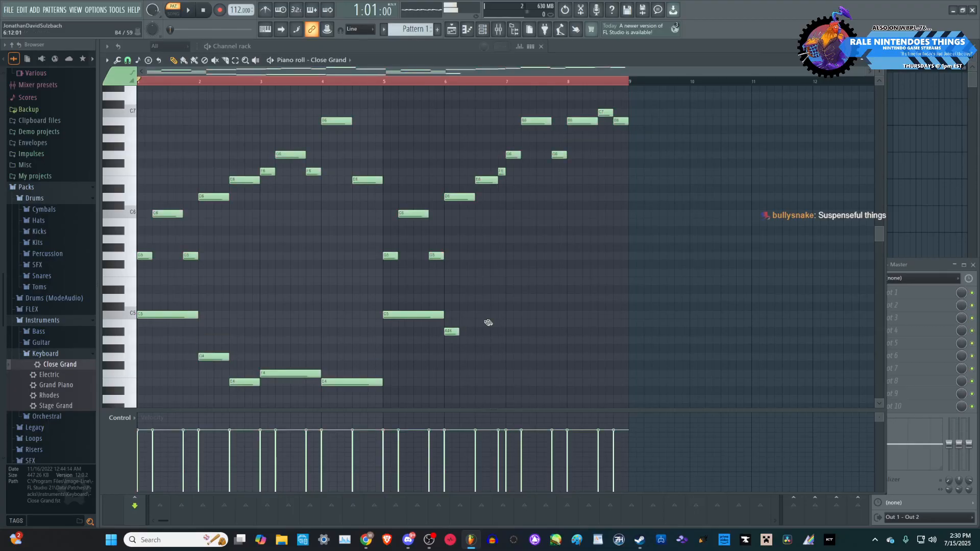
pyautogui.click(452, 339)
pyautogui.hotkey('ctrl', 'a')
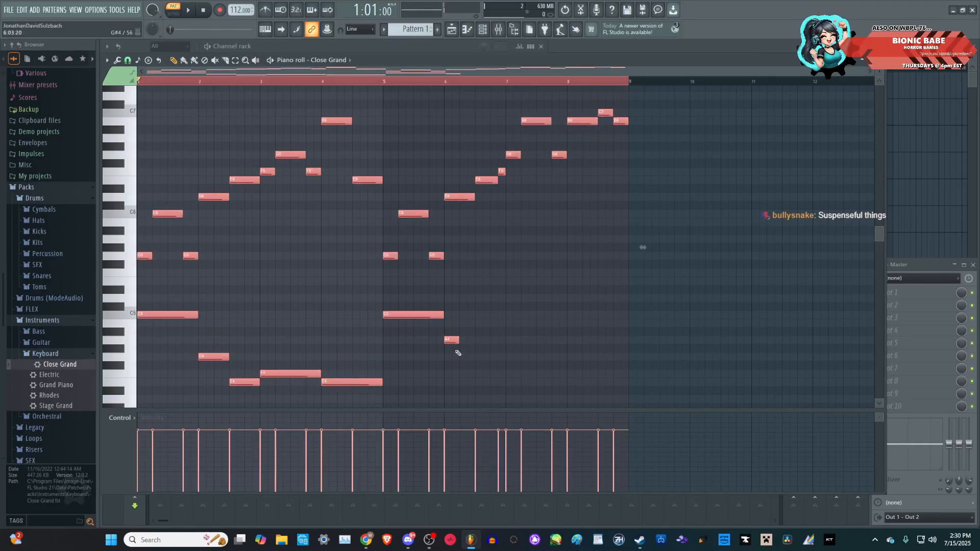
pyautogui.scroll(4, 444, 268)
pyautogui.moveTo(452, 263); pyautogui.dragTo(444, 289)
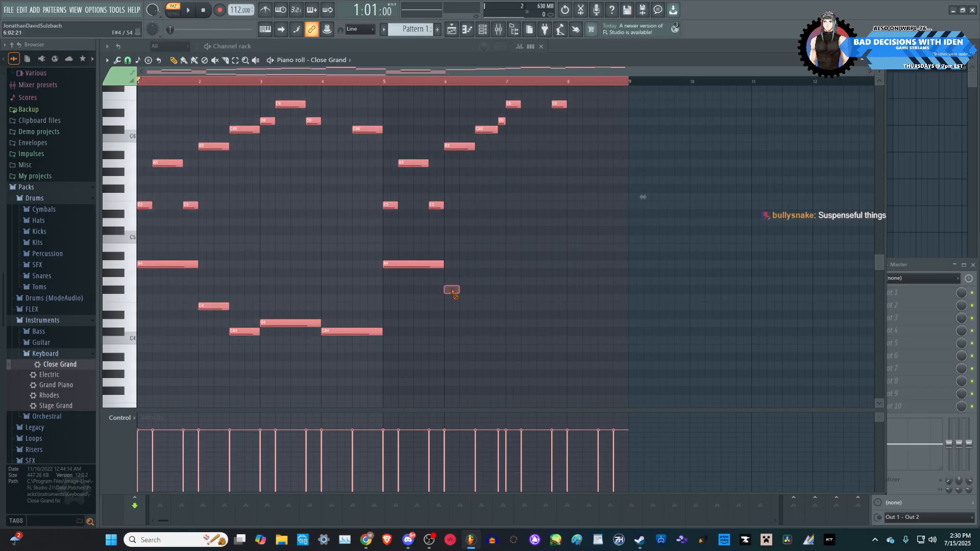
# - Clear the note selection and listen to the transposed pattern through bar 4
pyautogui.press('space')
pyautogui.scroll(4, 444, 306)
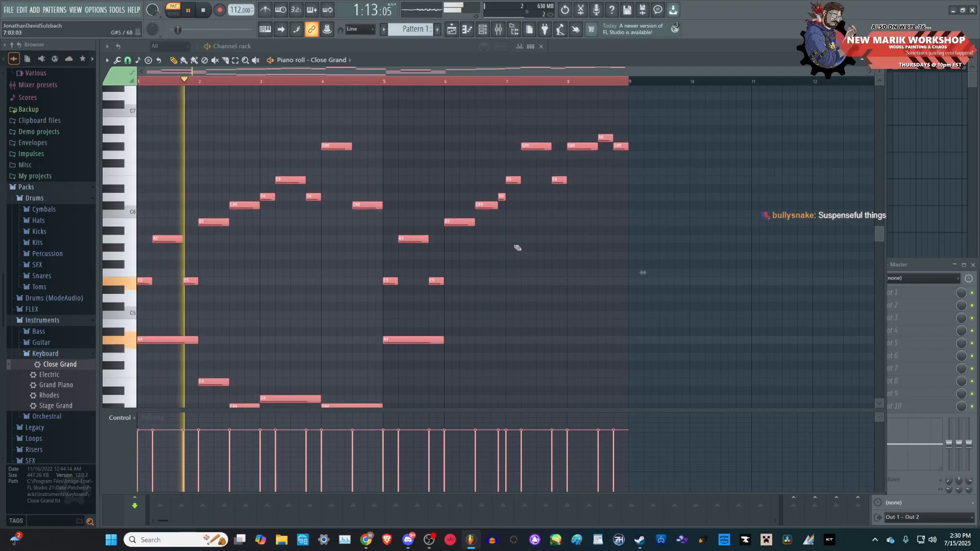
pyautogui.hotkey('ctrl', 'd')
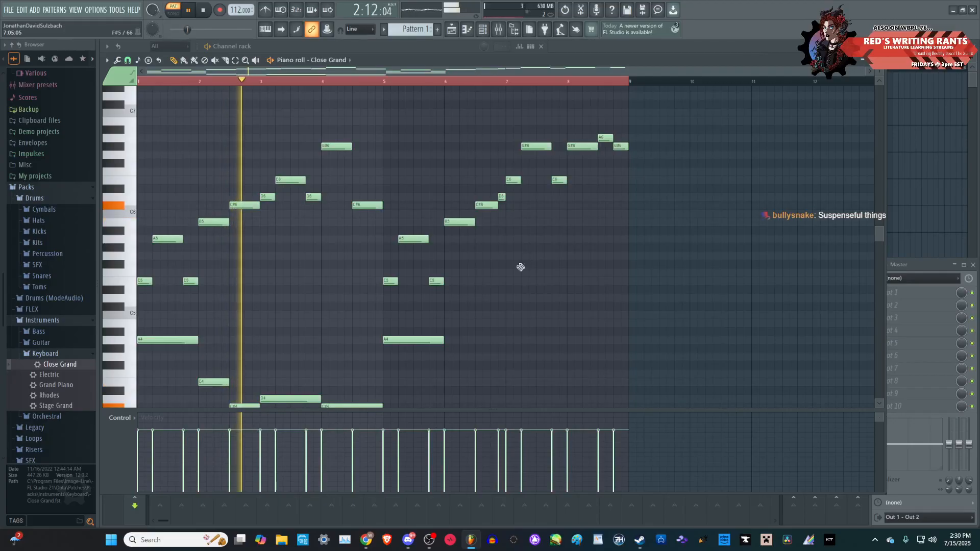
pyautogui.scroll(-3, 307, 306)
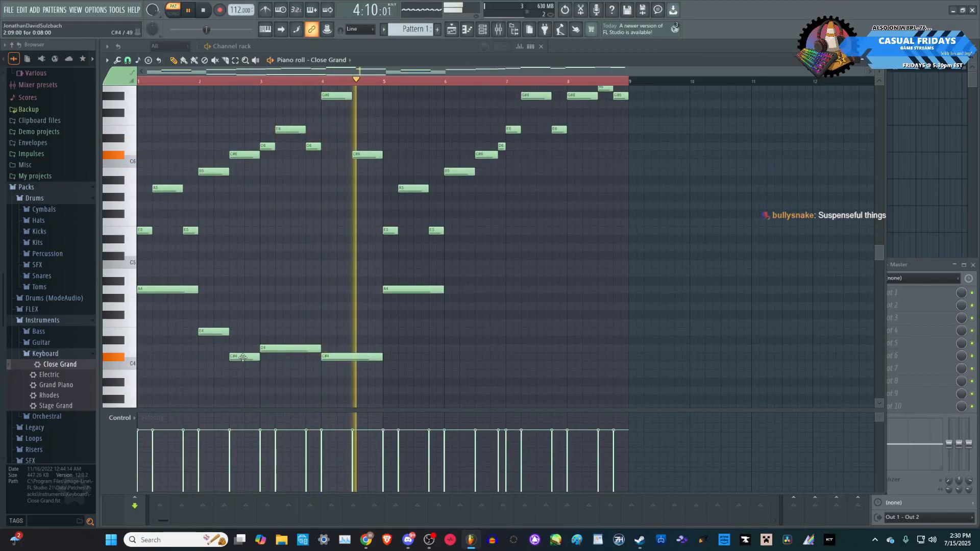
pyautogui.scroll(5, 383, 332)
# - Move the four-step E5 at the start of bar 5 up to E6 and lengthen it to one full bar
pyautogui.press('space')
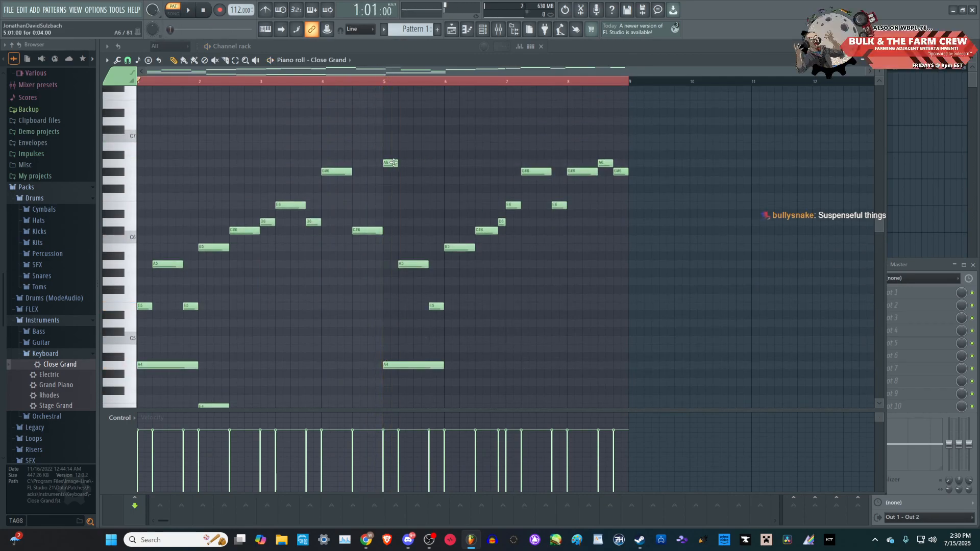
pyautogui.press('space')
pyautogui.moveTo(397, 163); pyautogui.dragTo(443, 162)
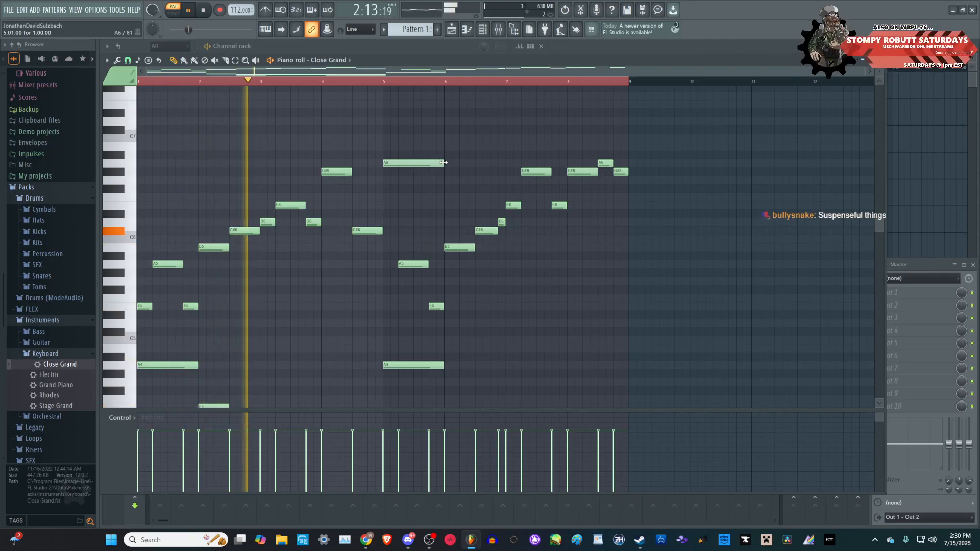
pyautogui.scroll(1, 417, 185)
pyautogui.scroll(-2, 418, 187)
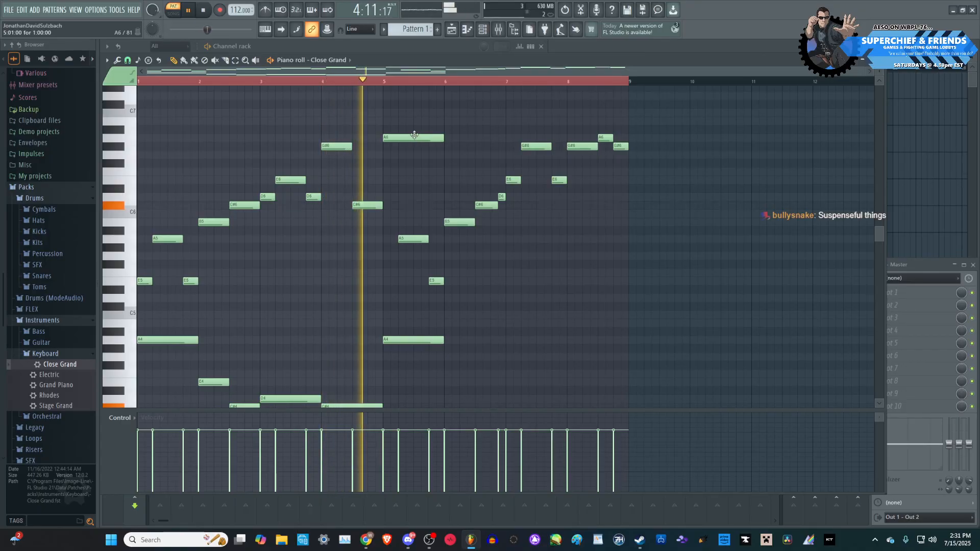
pyautogui.press('space')
pyautogui.moveTo(414, 135); pyautogui.dragTo(413, 175)
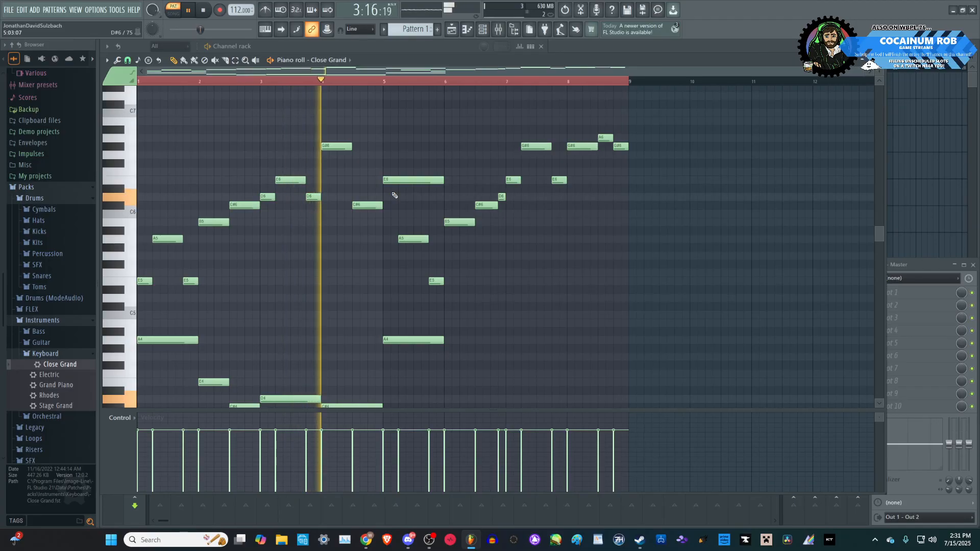
# - Add a four-step E5 at the start of bar 5 and listen to the pattern through to bar 8
pyautogui.scroll(-2, 392, 207)
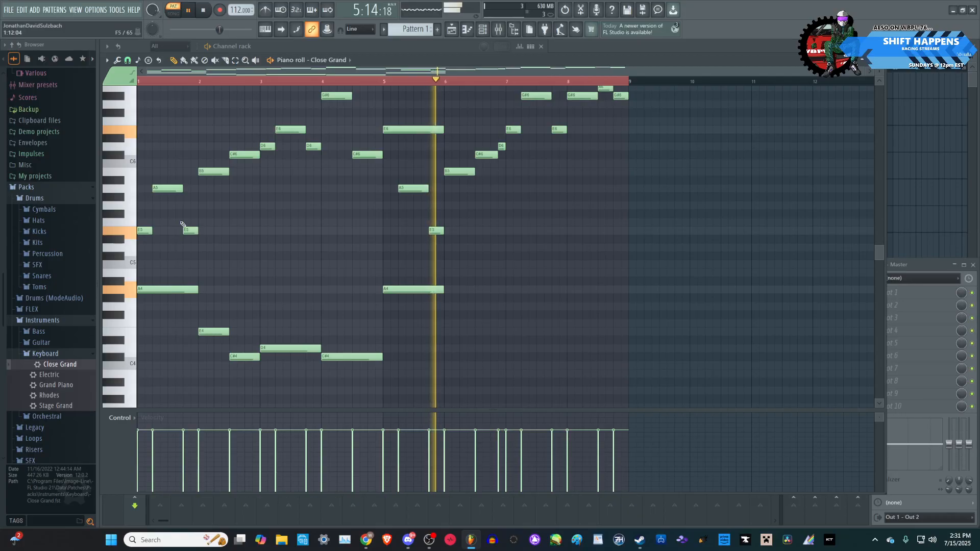
pyautogui.click(384, 229)
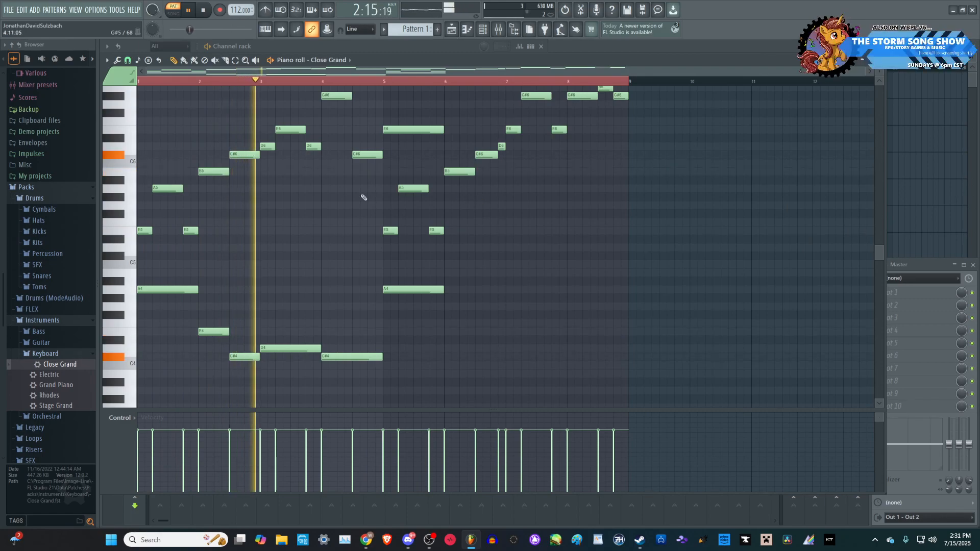
pyautogui.scroll(1, 362, 197)
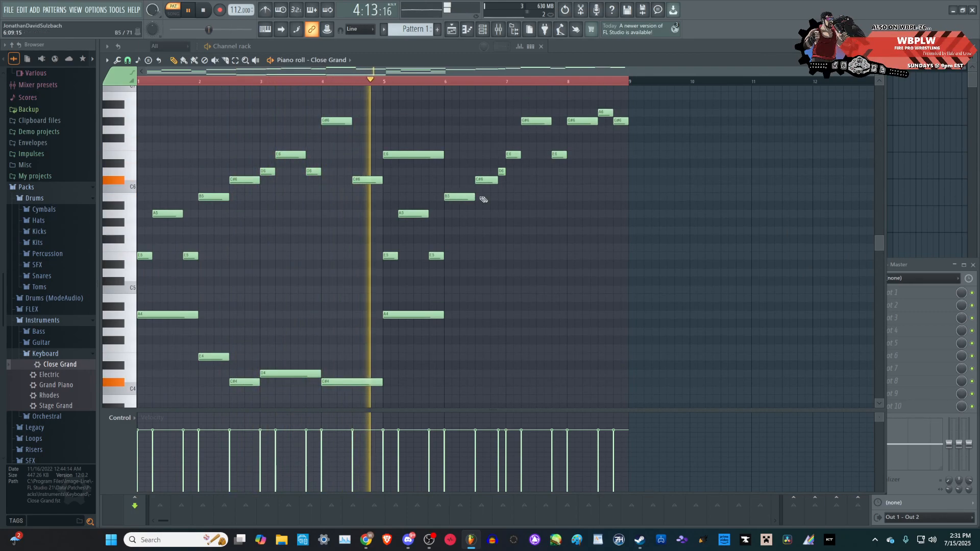
pyautogui.scroll(1, 485, 200)
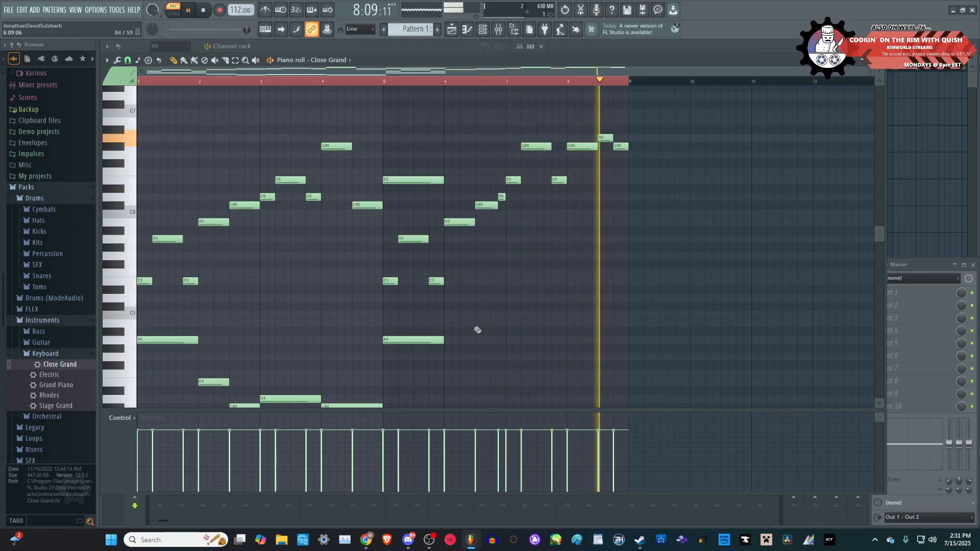
pyautogui.scroll(-3, 431, 357)
pyautogui.press('space')
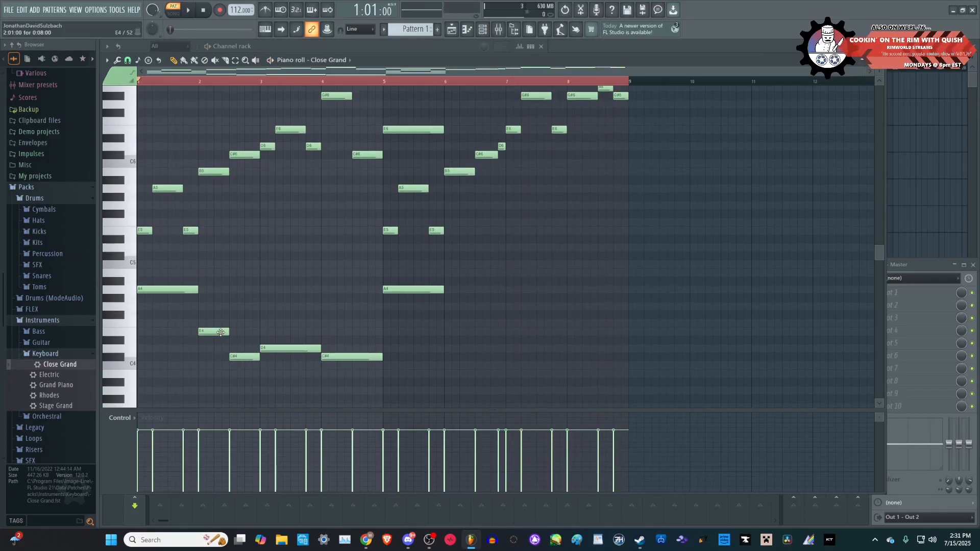
# - Add half-bar E4 and C#4 bass notes in bar 6 and play the pattern from the start
pyautogui.click(477, 356)
pyautogui.press('space')
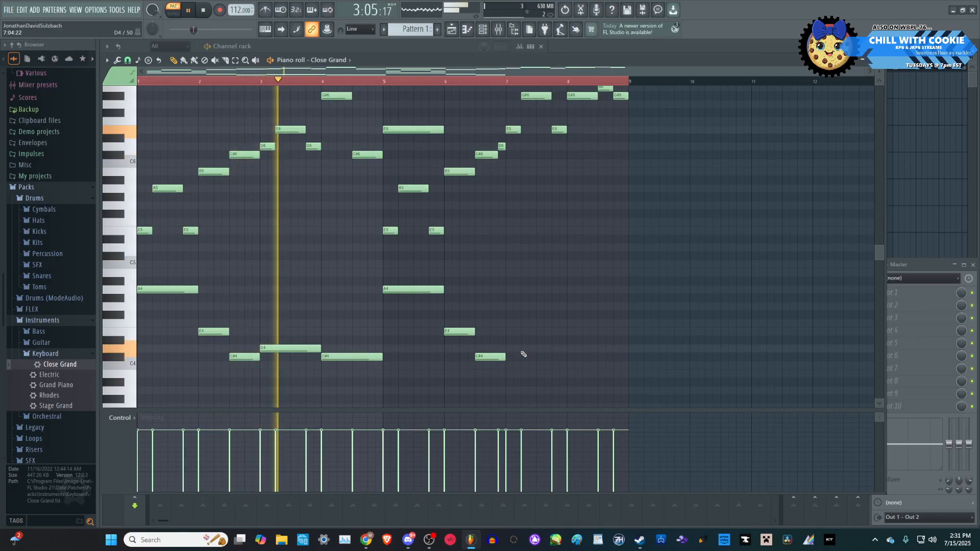
pyautogui.press('space')
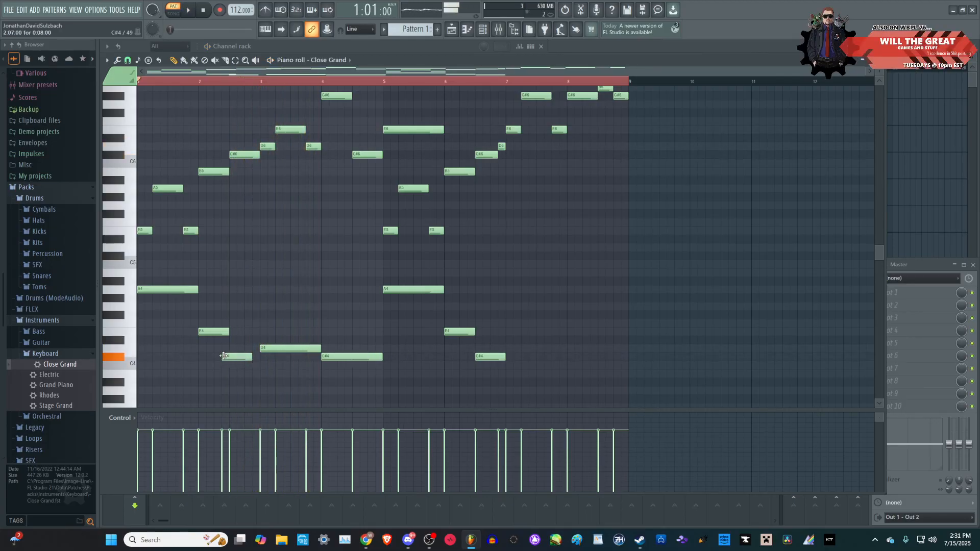
# - Shorten the E4 bass notes in bars 2 and 6 to four steps and extend the C#4 notes after them to twelve steps
pyautogui.moveTo(226, 334); pyautogui.dragTo(254, 354)
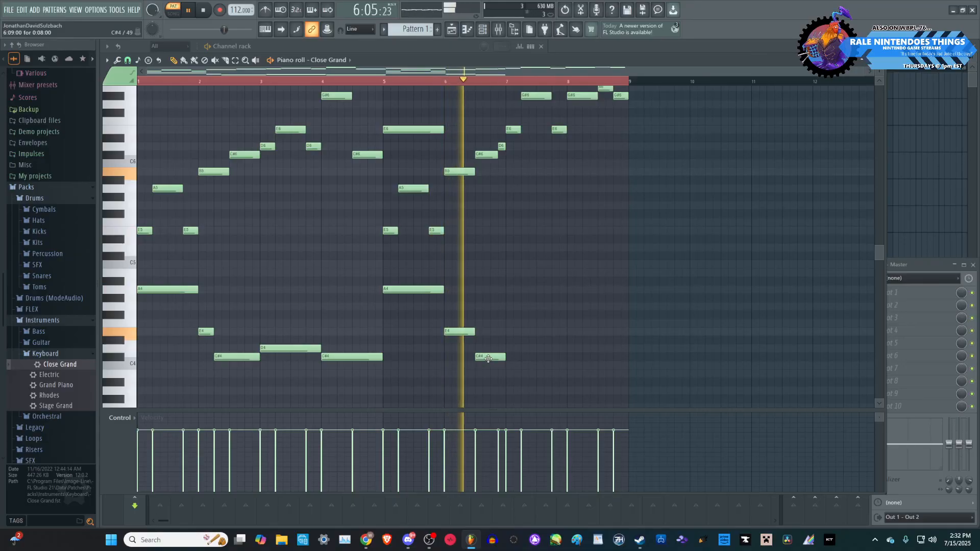
pyautogui.moveTo(489, 358)
pyautogui.mouseDown()
pyautogui.moveTo(475, 358)
pyautogui.moveTo(461, 334)
pyautogui.moveTo(504, 359)
pyautogui.mouseUp()
pyautogui.press('space')
# - Listen to the pattern with the revised bass rhythm through to bar 8
pyautogui.scroll(1, 511, 324)
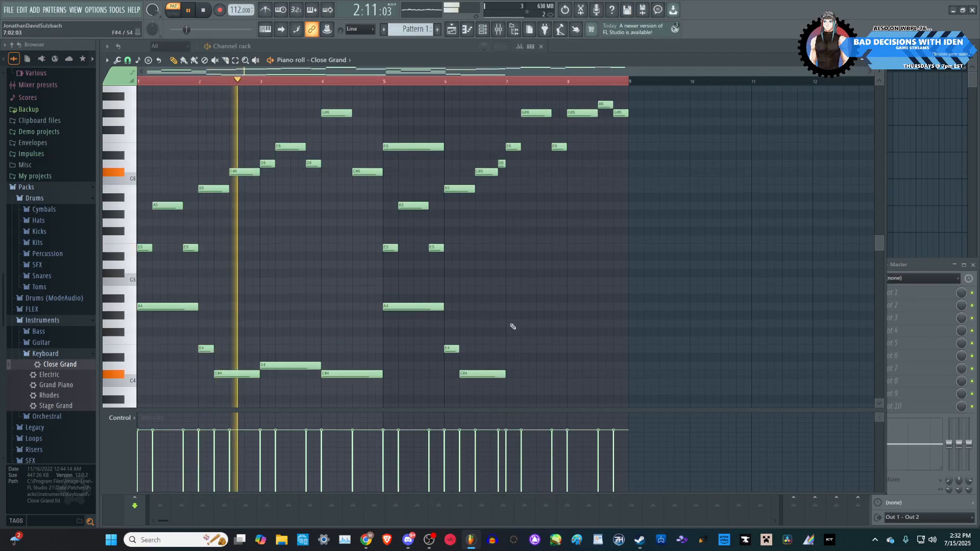
pyautogui.scroll(-1, 515, 321)
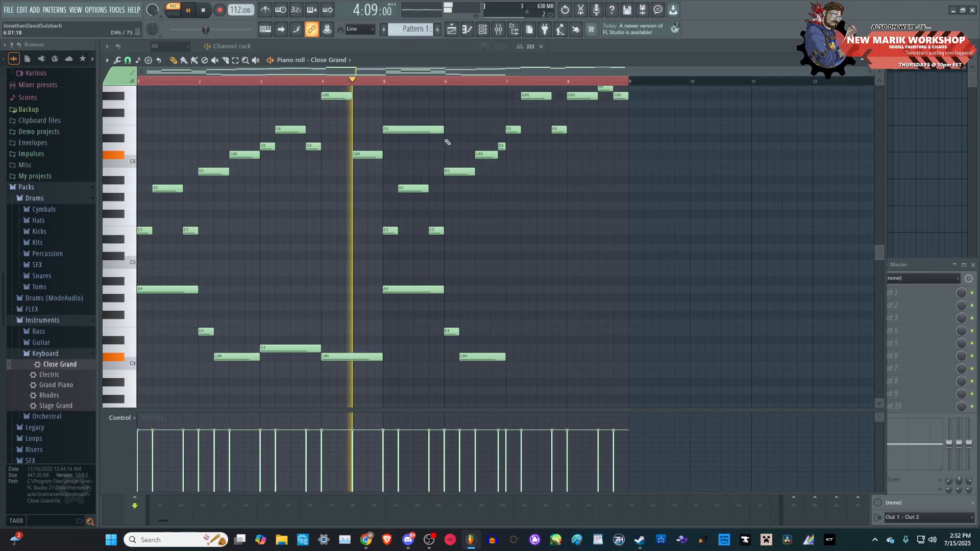
pyautogui.scroll(4, 466, 237)
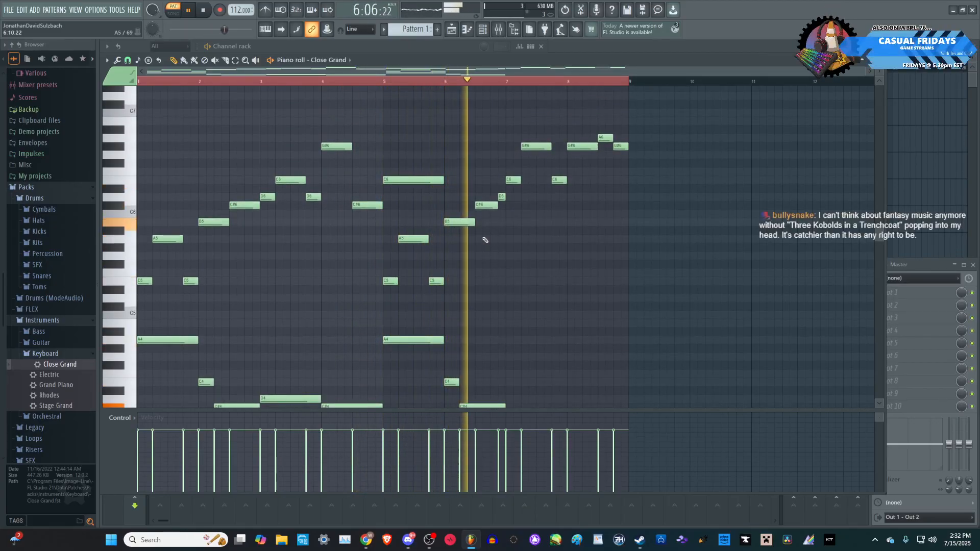
pyautogui.scroll(-2, 485, 240)
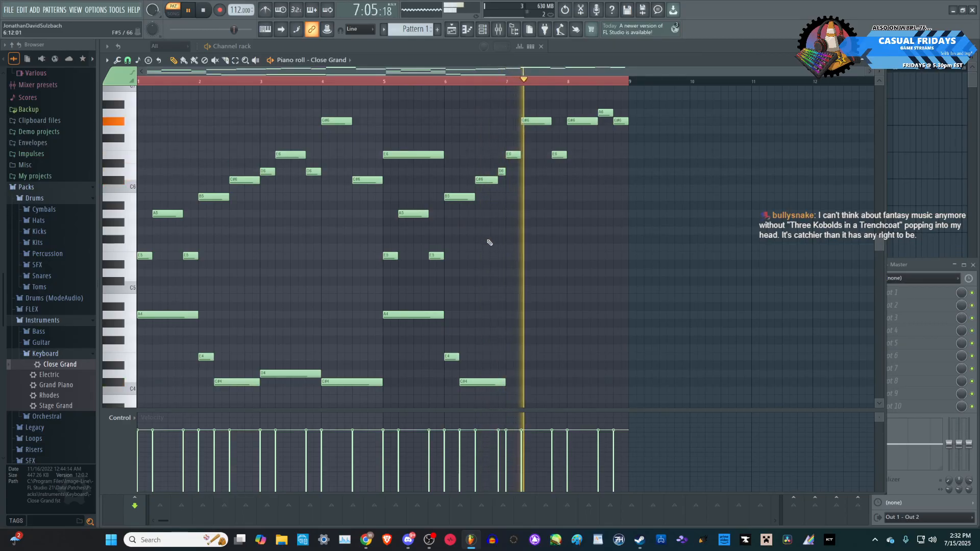
pyautogui.scroll(2, 510, 250)
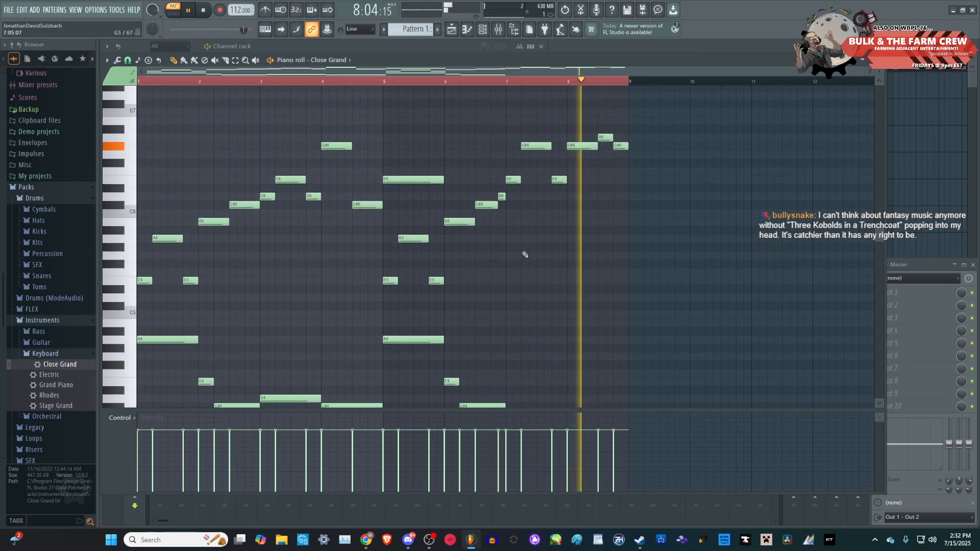
pyautogui.press('space')
# - Add a one-bar D4 bass note in bar 7 and play the pattern from bar 6
pyautogui.scroll(-4, 520, 252)
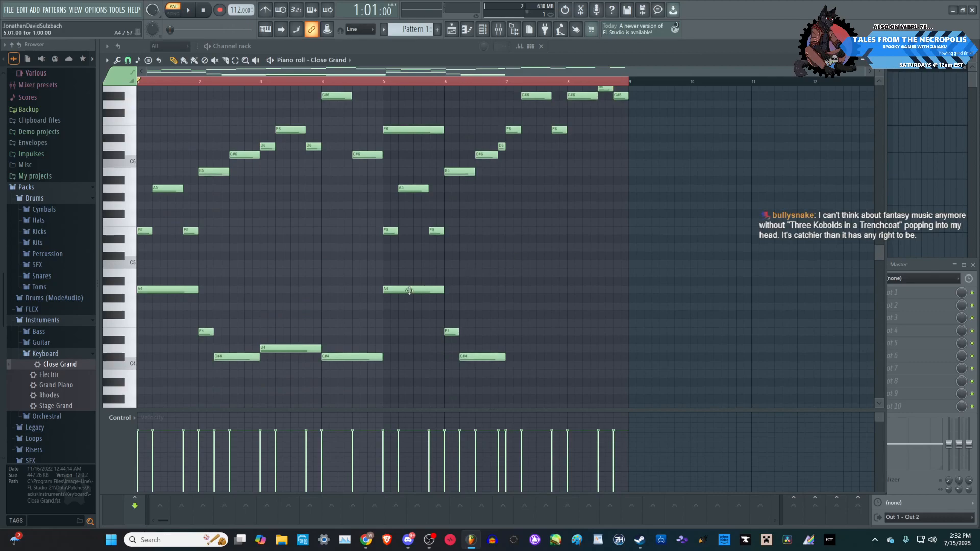
pyautogui.scroll(2, 436, 297)
pyautogui.scroll(-2, 308, 344)
pyautogui.click(295, 348)
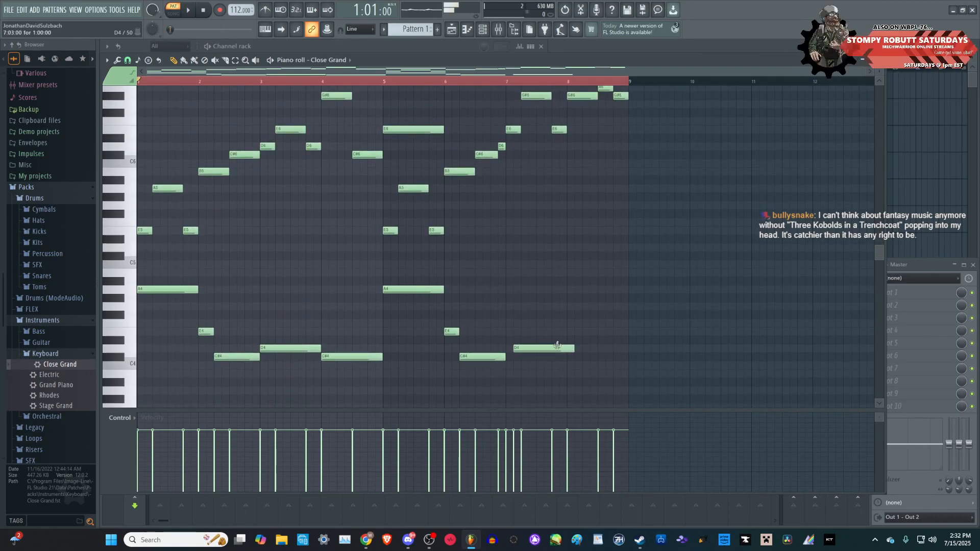
pyautogui.scroll(4, 515, 300)
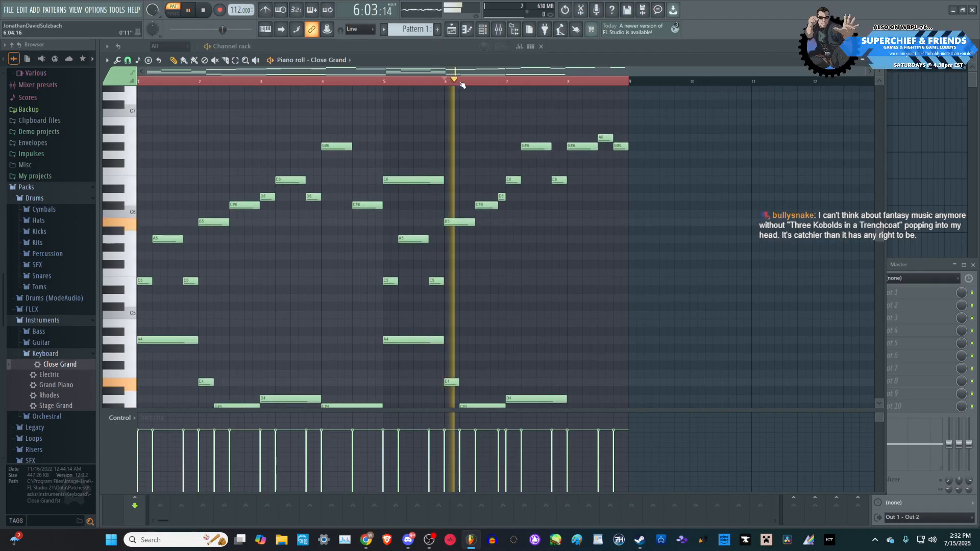
pyautogui.scroll(-4, 490, 230)
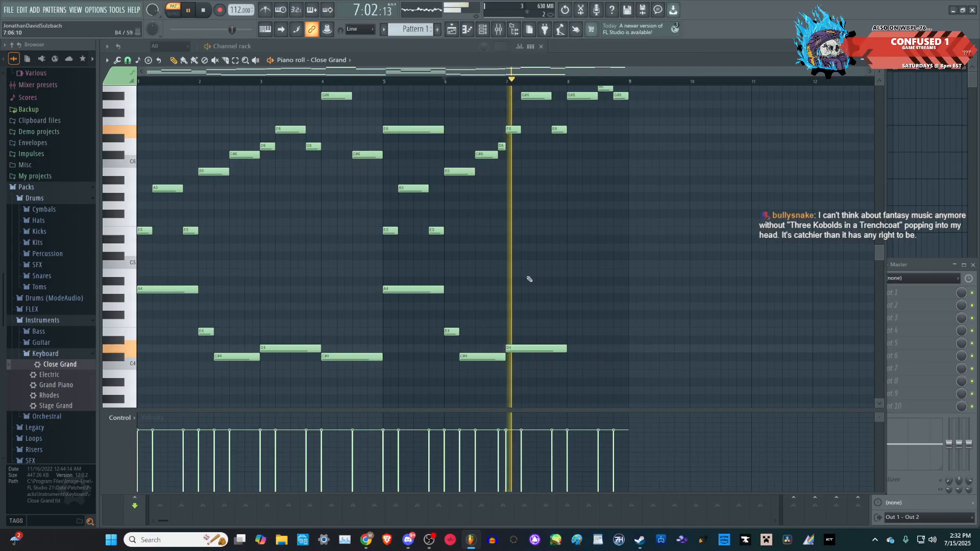
# - Fill the bass of bar 8 with an eight-step C#4 followed by four-step D4 and C#4 notes, playing from bar 6
pyautogui.press('space')
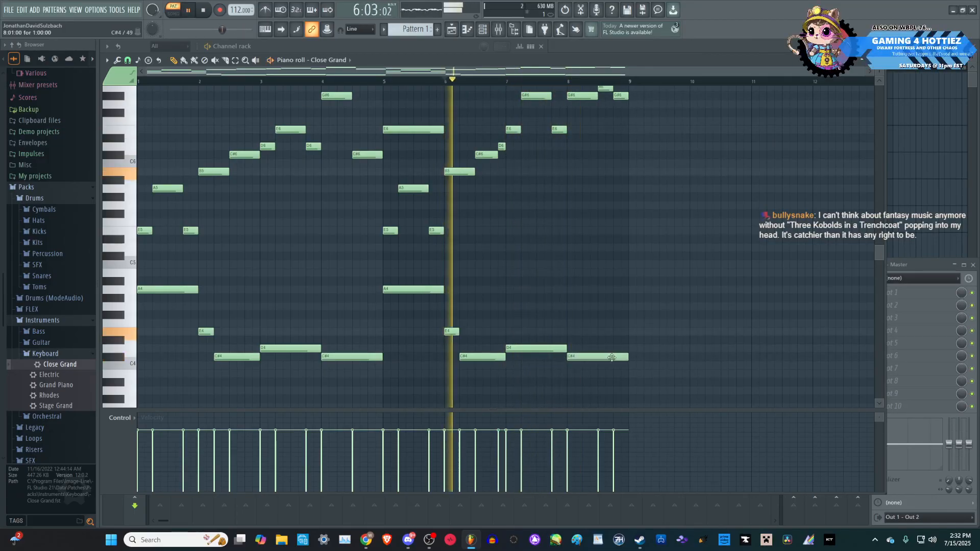
pyautogui.scroll(2, 612, 357)
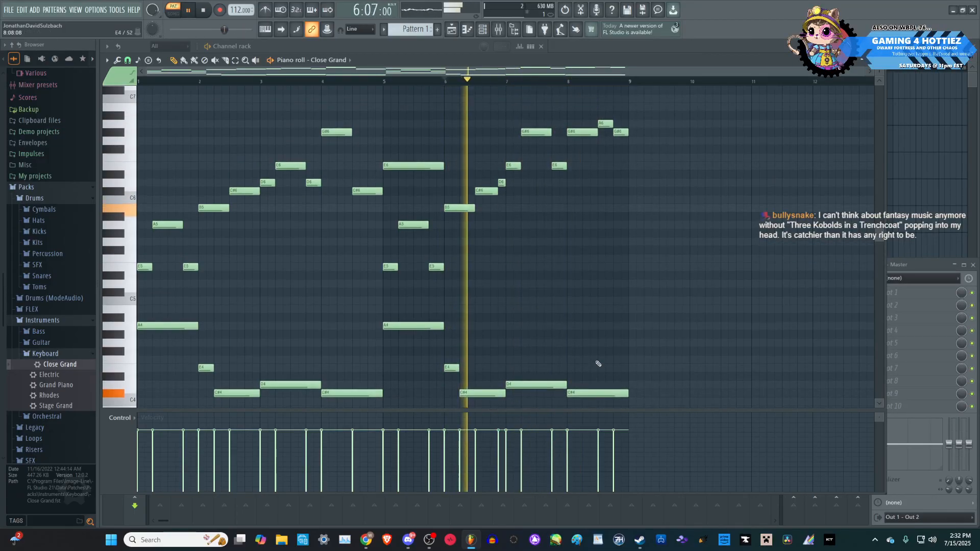
pyautogui.scroll(-4, 620, 347)
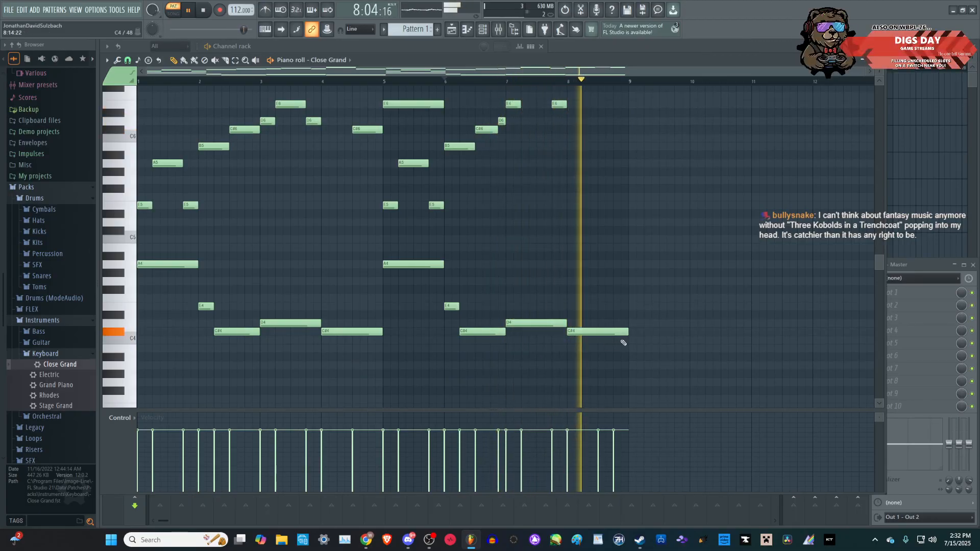
pyautogui.scroll(4, 625, 342)
pyautogui.press('space')
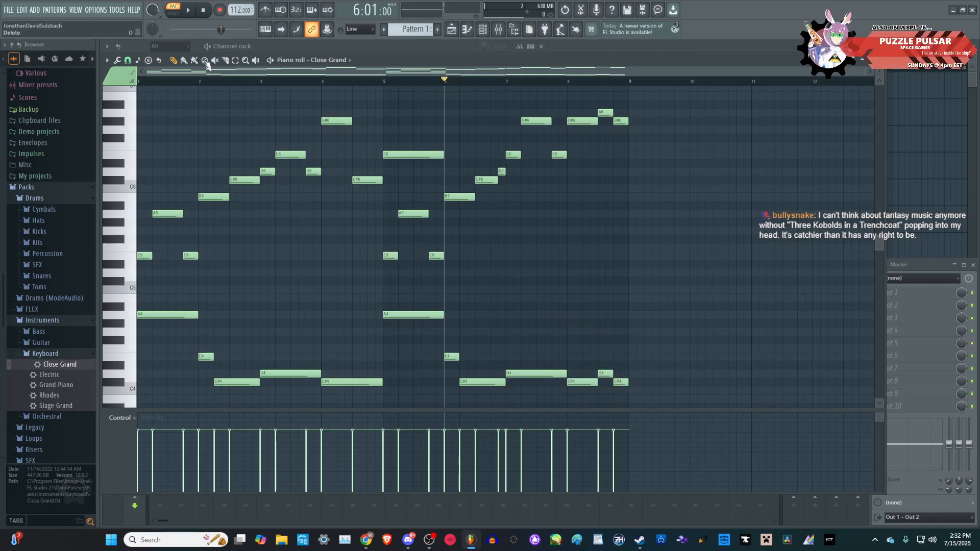
# - Listen to the pattern and its ending in bar 8, and add a four-step A6 at the start of bar 9
pyautogui.press('space')
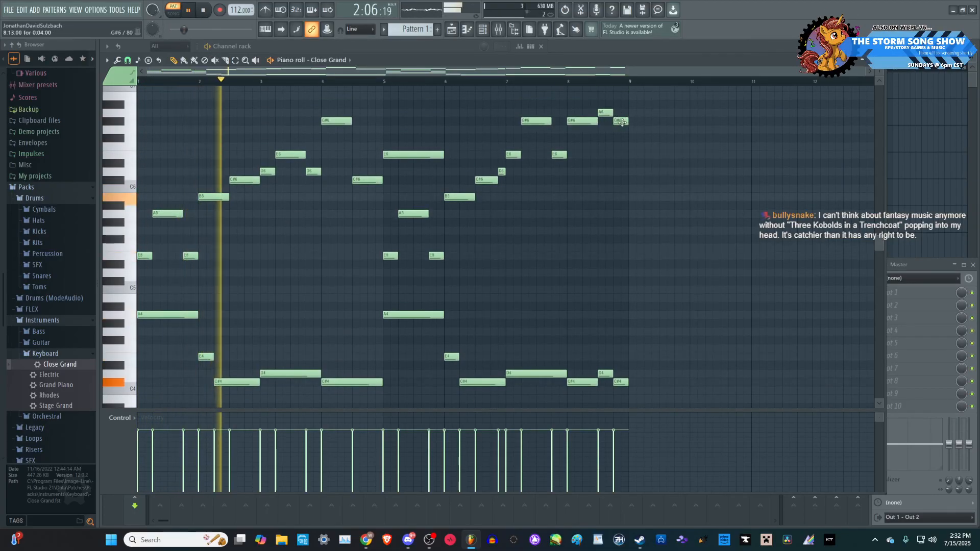
pyautogui.scroll(2, 648, 151)
pyautogui.press('space')
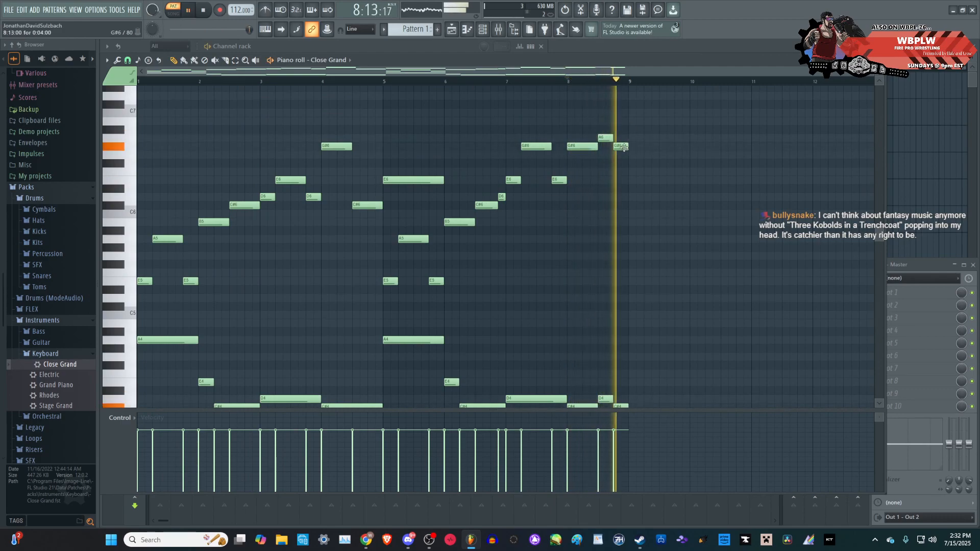
pyautogui.press('space')
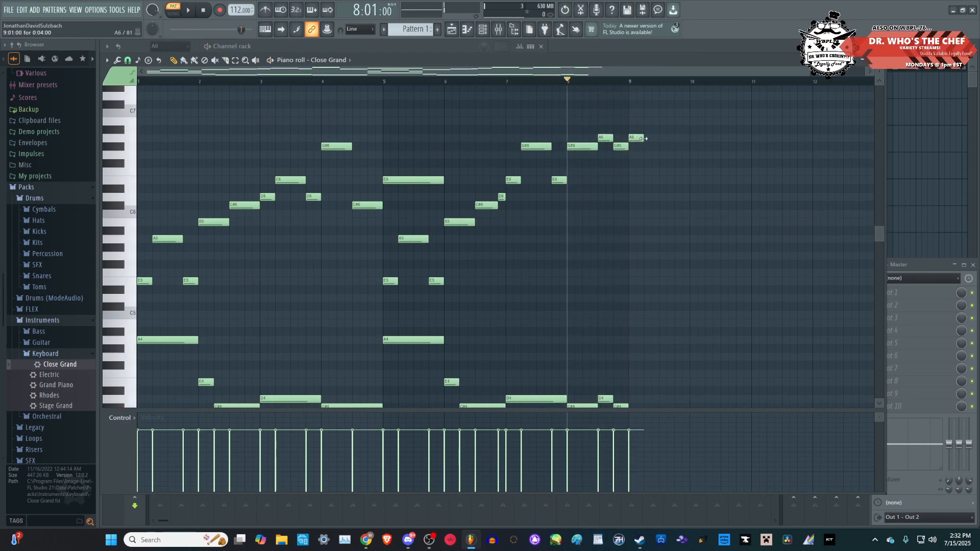
# - Lengthen the A6 at bar 9 to one bar, add a one-bar F#4 bass note beneath it, and play the pattern
pyautogui.scroll(-4, 608, 183)
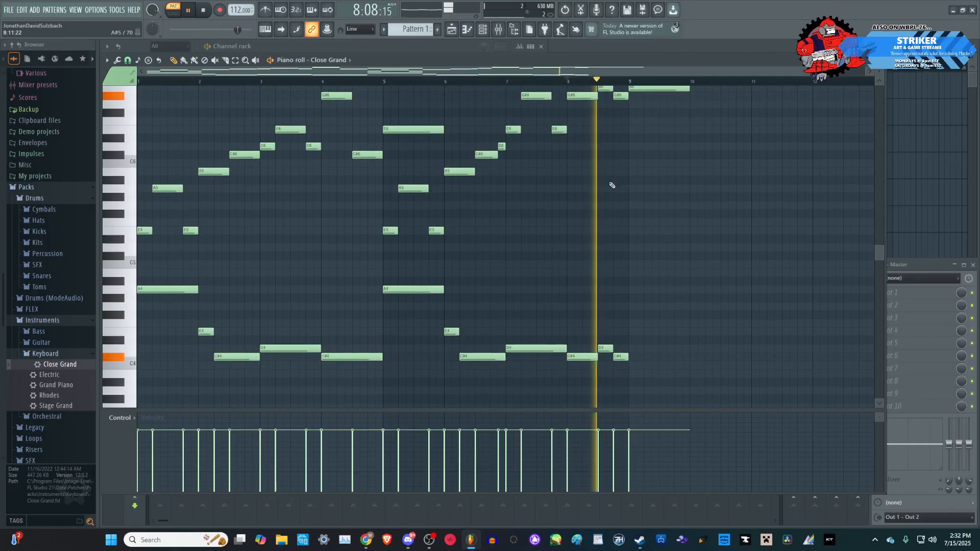
pyautogui.press('space')
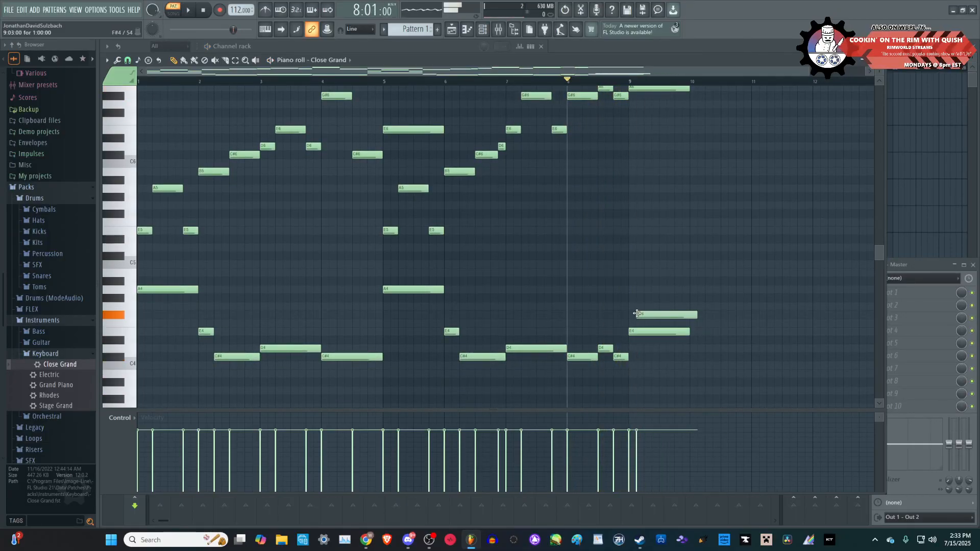
pyautogui.press('space')
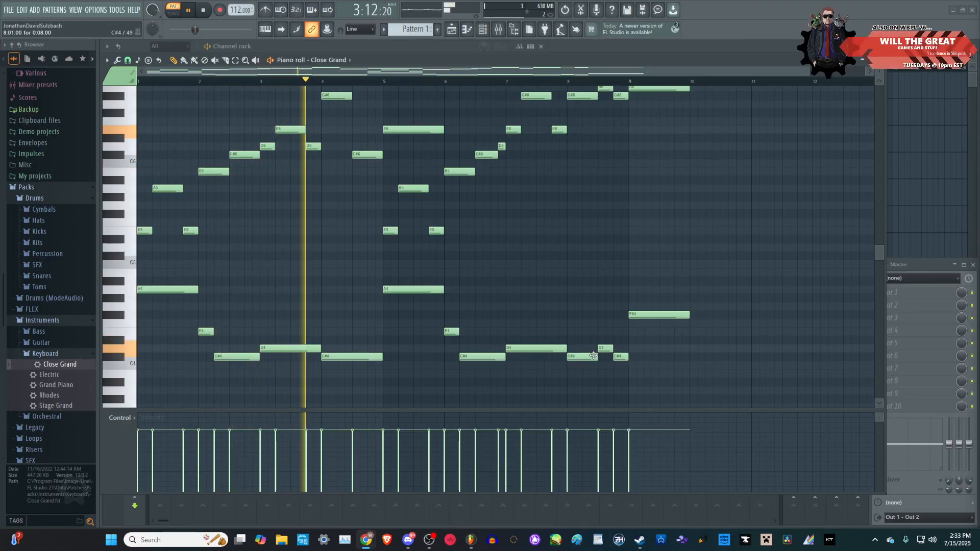
# - Lengthen the bass E4 in bars 2 and 6 to six steps, shortening the following C#4, and start bar 8's D4 two steps earlier
pyautogui.scroll(2, 278, 307)
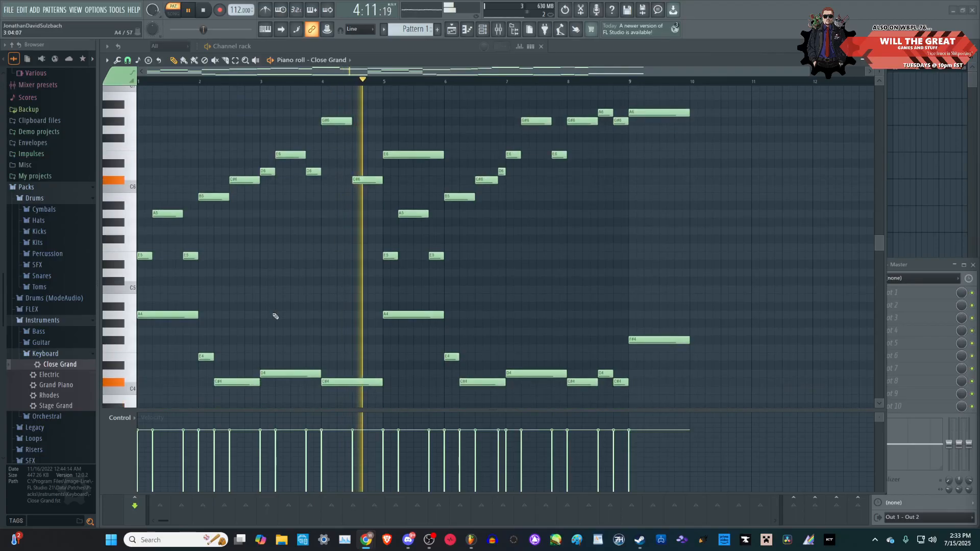
pyautogui.moveTo(214, 356); pyautogui.dragTo(258, 384)
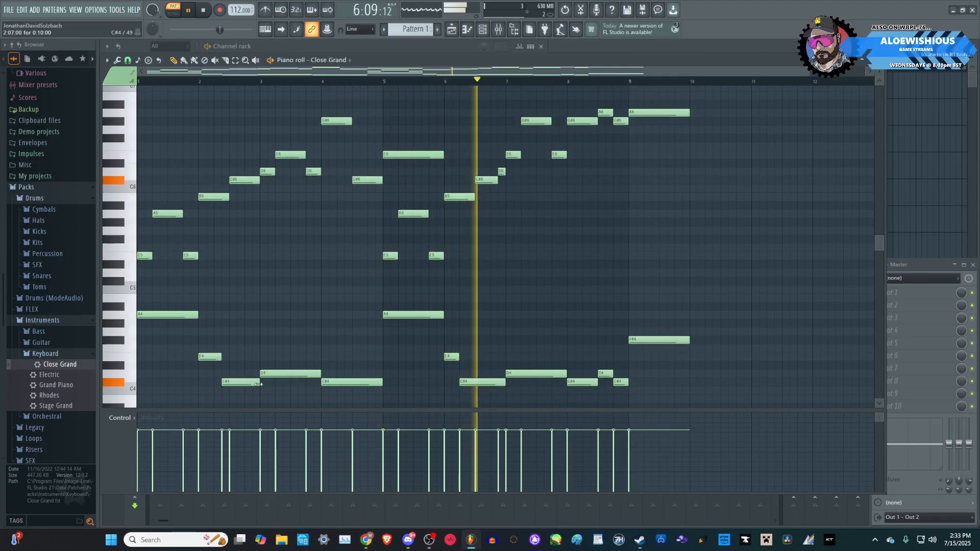
pyautogui.moveTo(458, 356); pyautogui.dragTo(502, 380)
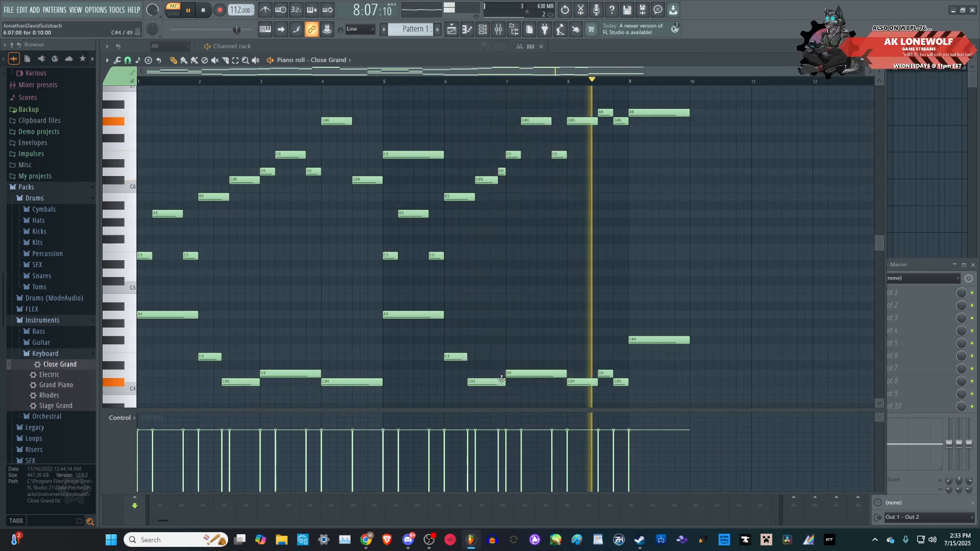
pyautogui.moveTo(596, 383); pyautogui.dragTo(612, 374)
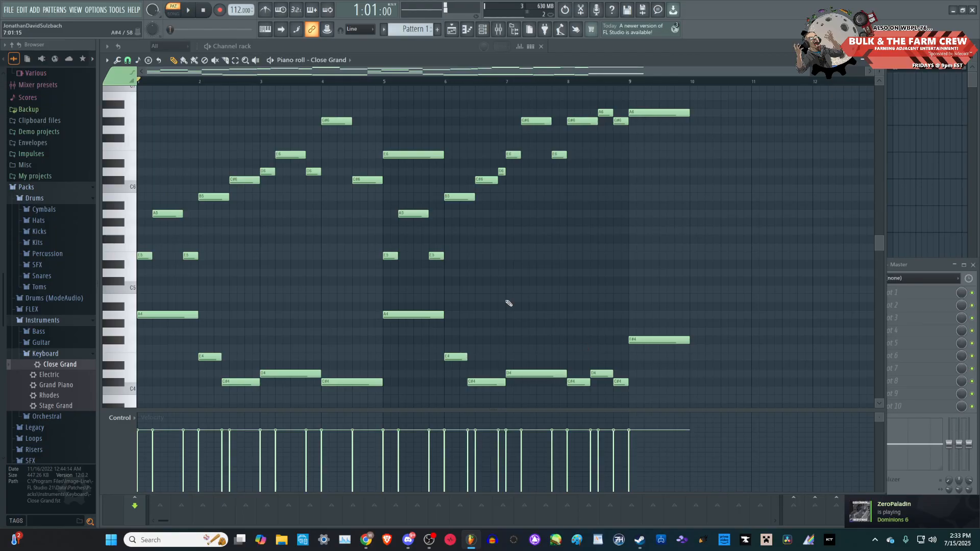
# - Shorten the A6 at bar 9 to eight steps and add an eight-step B6 after it, playing from bar 9
pyautogui.scroll(-1, 381, 311)
pyautogui.scroll(3, 697, 330)
pyautogui.scroll(-1, 678, 292)
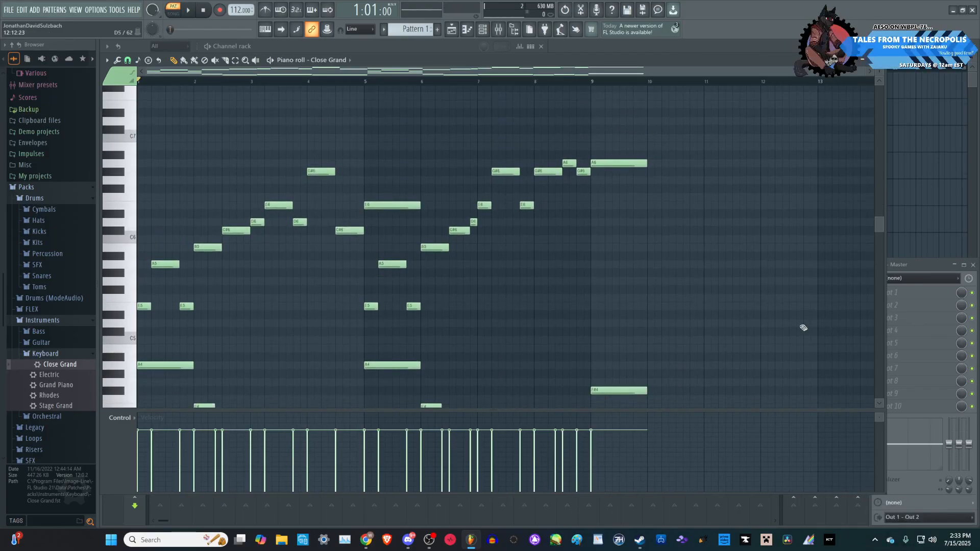
pyautogui.scroll(-2, 780, 306)
pyautogui.scroll(3, 771, 313)
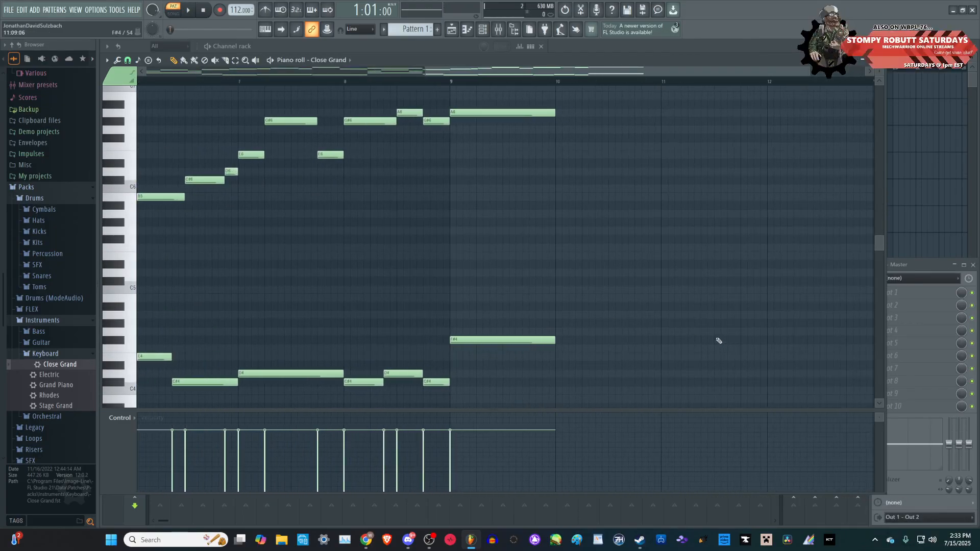
pyautogui.scroll(1, 718, 340)
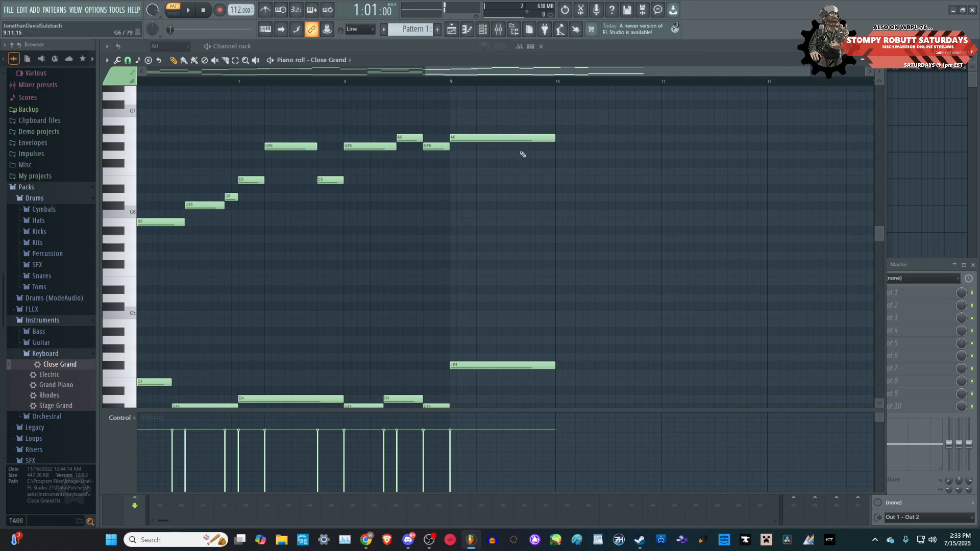
pyautogui.scroll(2, 490, 122)
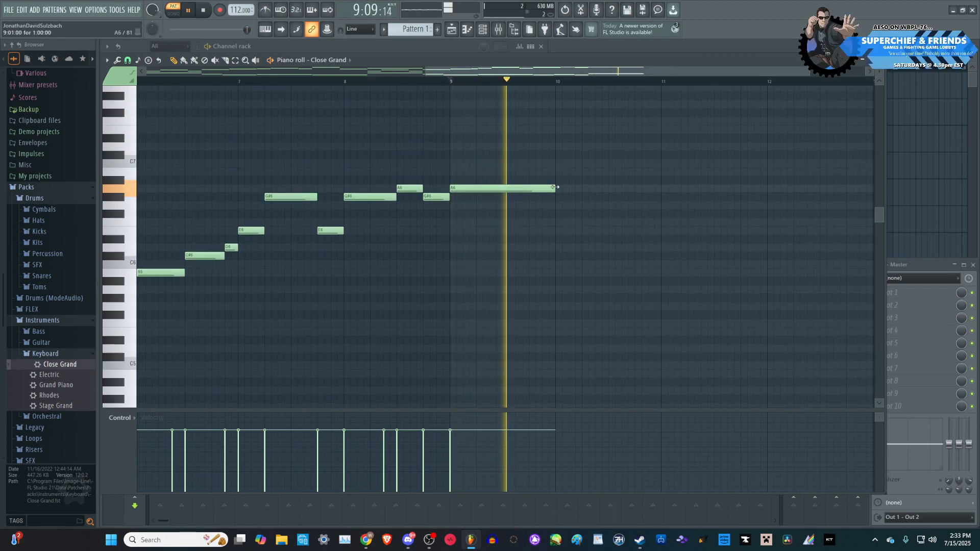
pyautogui.moveTo(545, 188); pyautogui.dragTo(552, 189)
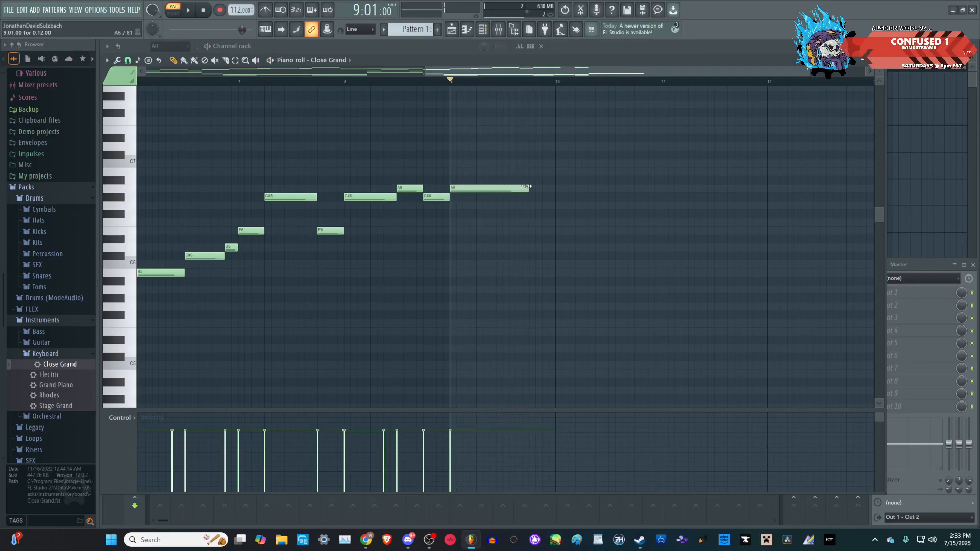
pyautogui.moveTo(530, 187); pyautogui.dragTo(500, 187)
pyautogui.press('space')
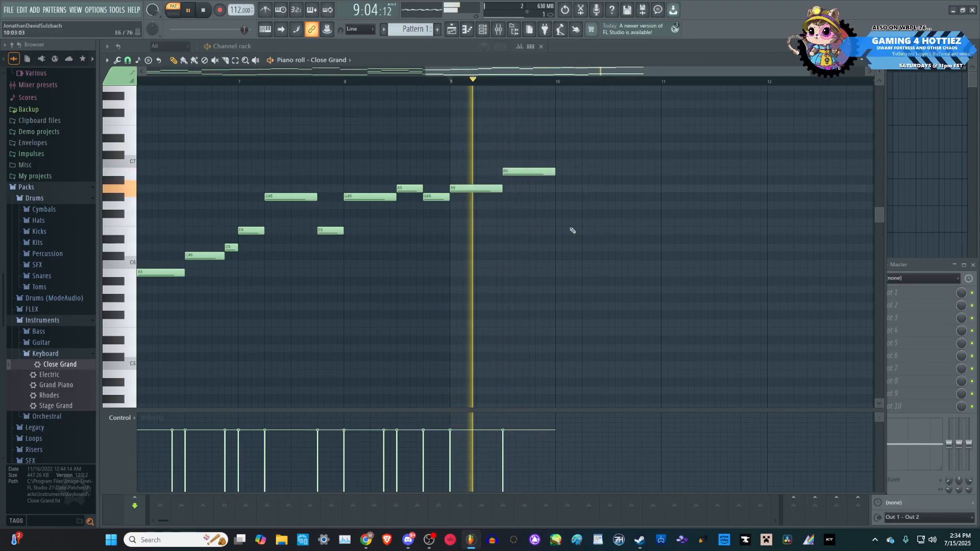
# - Shorten the B6 to six steps and fill the end of bar 9 with one-step A6 and G#6 notes
pyautogui.press('space')
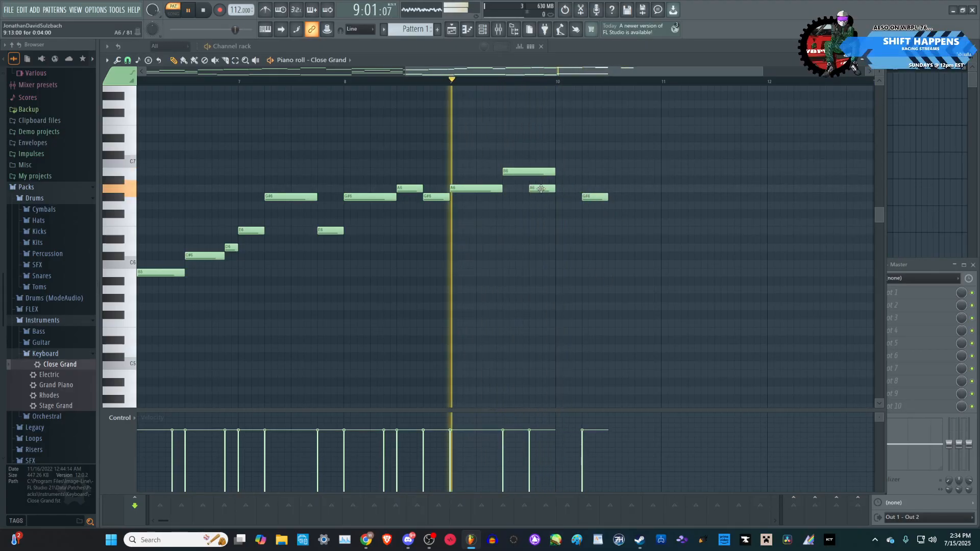
pyautogui.moveTo(595, 197); pyautogui.dragTo(542, 172)
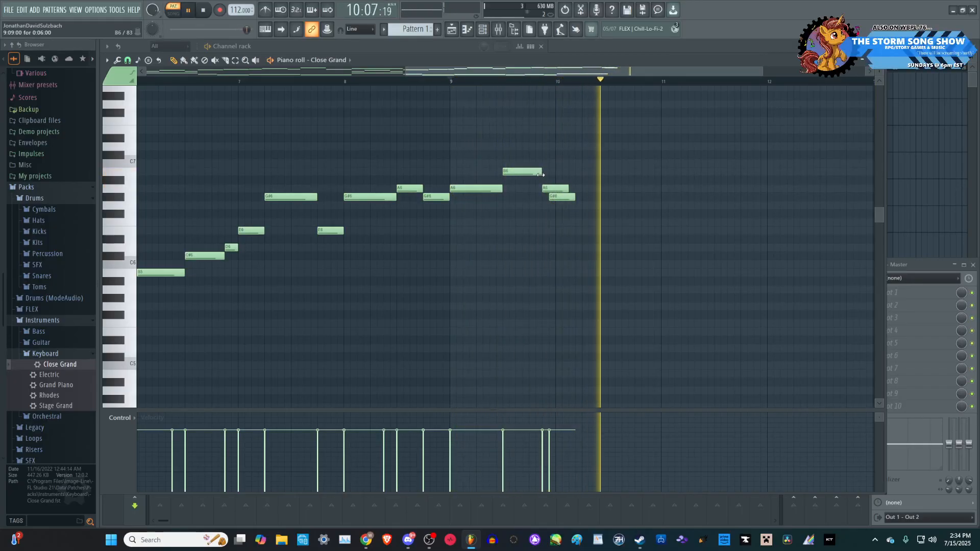
pyautogui.moveTo(587, 212); pyautogui.dragTo(550, 187)
pyautogui.press('space')
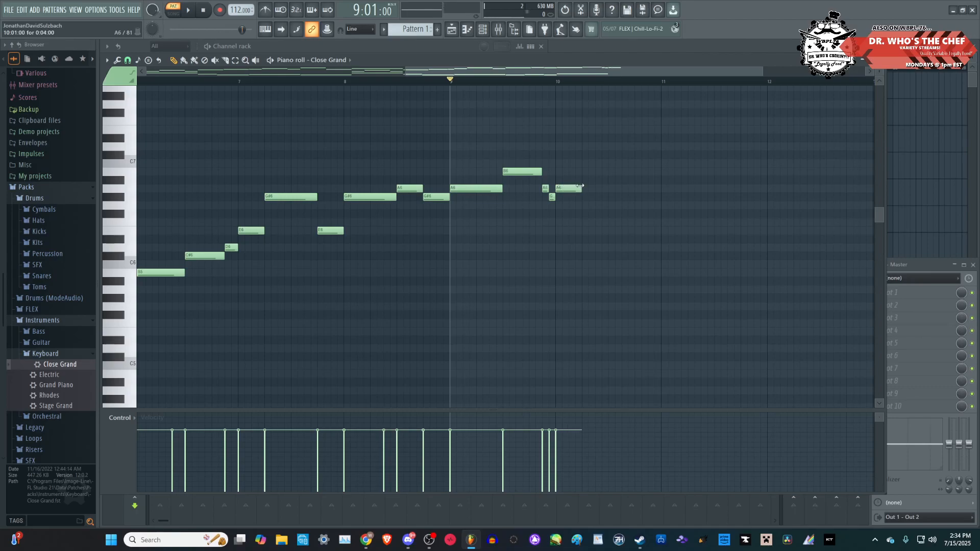
# - Start bar 10 with an eight-step A6 followed by a six-step E6, playing from bar 9
pyautogui.moveTo(581, 187); pyautogui.dragTo(620, 196)
pyautogui.scroll(-4, 515, 204)
pyautogui.scroll(3, 528, 179)
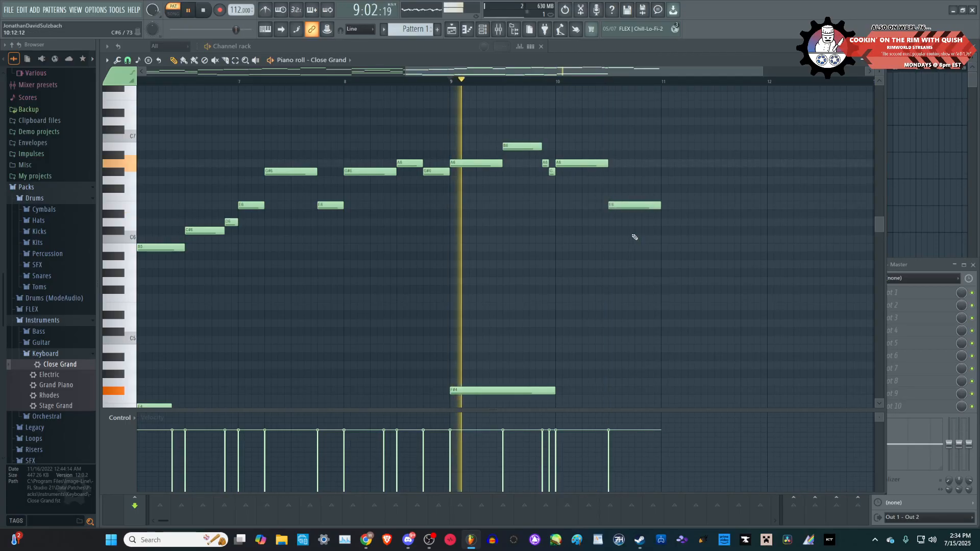
pyautogui.scroll(-1, 608, 221)
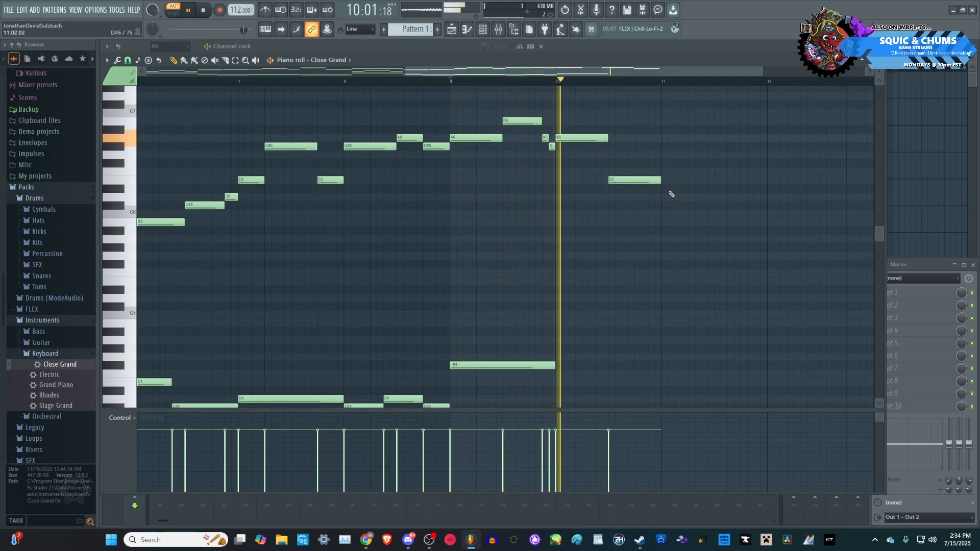
pyautogui.press('space')
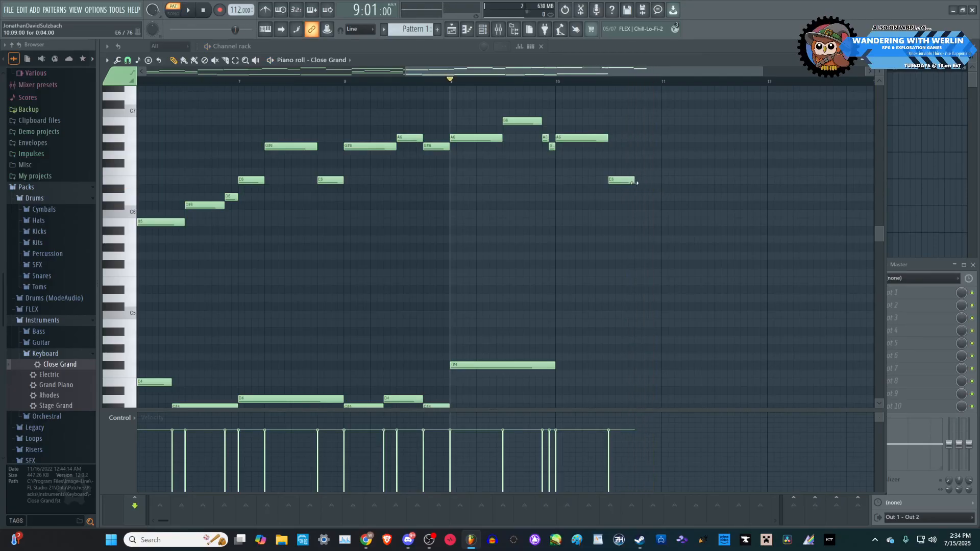
pyautogui.moveTo(635, 183); pyautogui.dragTo(629, 182)
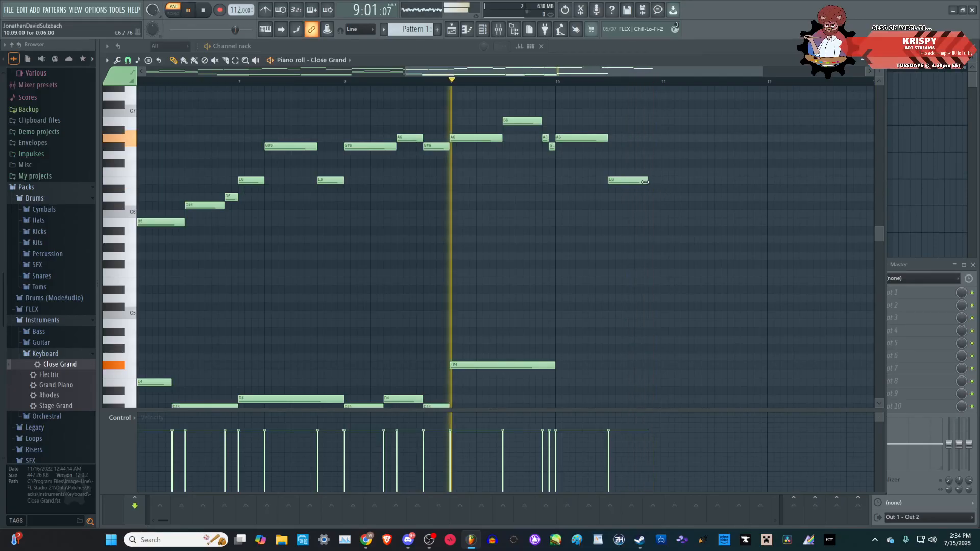
# - Add a two-step D6 at the end of bar 10 and a four-step C#6 at the start of bar 11
pyautogui.click(651, 190)
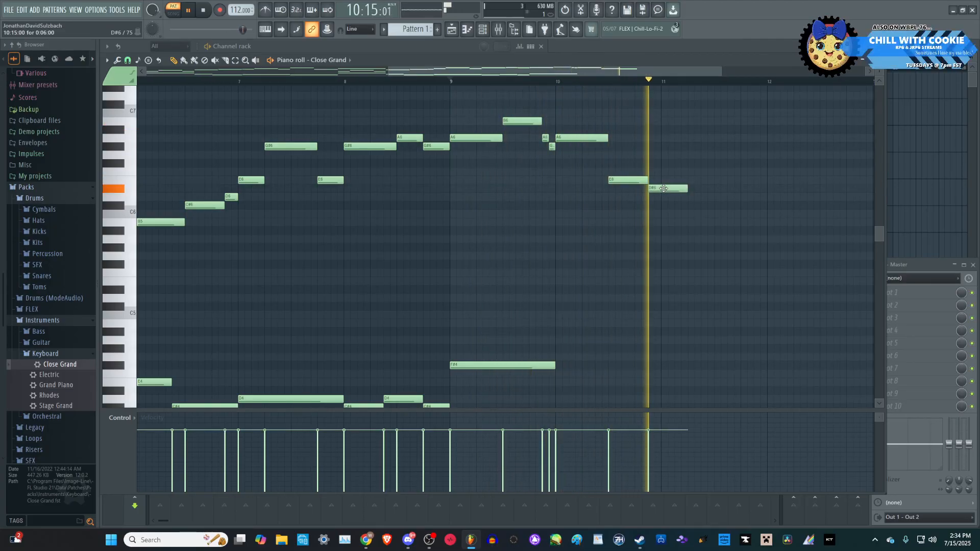
pyautogui.press('space')
pyautogui.moveTo(685, 197)
pyautogui.mouseDown()
pyautogui.moveTo(660, 197)
pyautogui.moveTo(687, 204)
pyautogui.mouseUp()
pyautogui.click(668, 205)
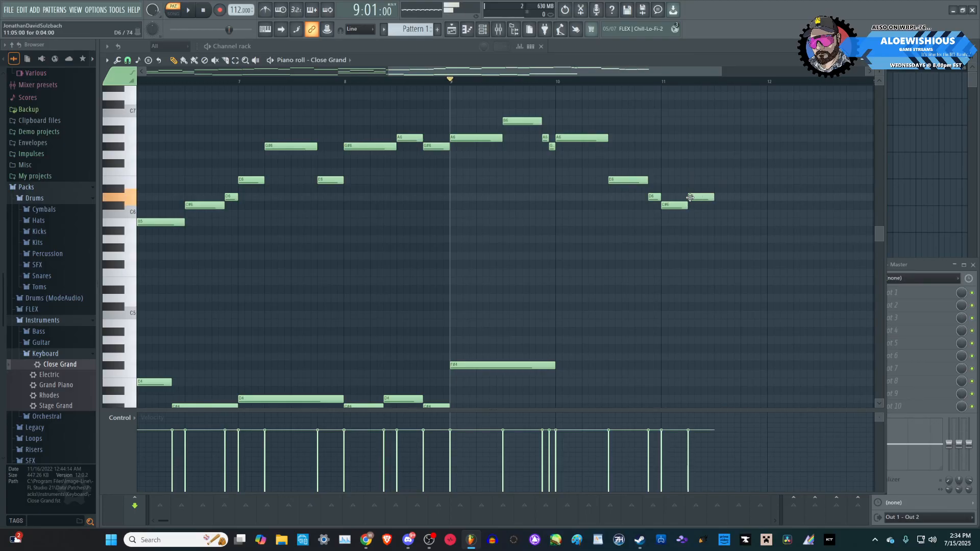
# - Follow the C#6 in bar 11 with two-step D6 and C#6 notes and play from bar 9
pyautogui.moveTo(741, 234); pyautogui.dragTo(688, 193)
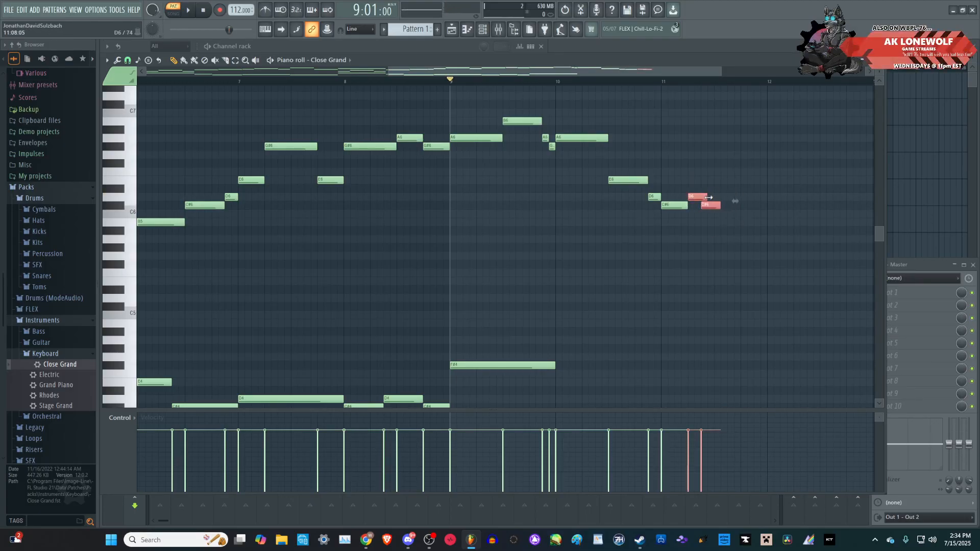
pyautogui.press('space')
pyautogui.keyDown('ctrl'); pyautogui.click(727, 171); pyautogui.keyUp('ctrl')
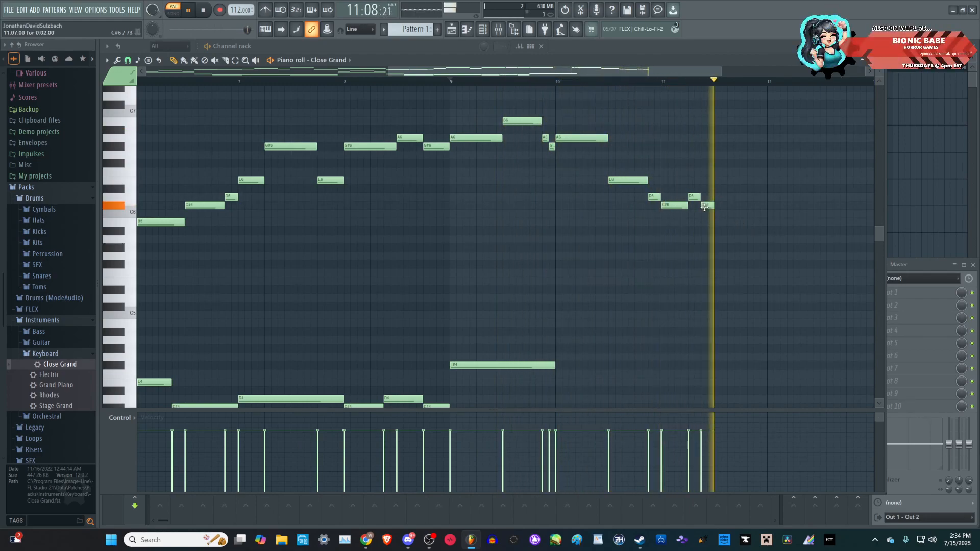
# - Stretch the bar 11 melody into an eight-step C#6 followed by four-step D6 and C#6 notes
pyautogui.moveTo(709, 206); pyautogui.dragTo(743, 205)
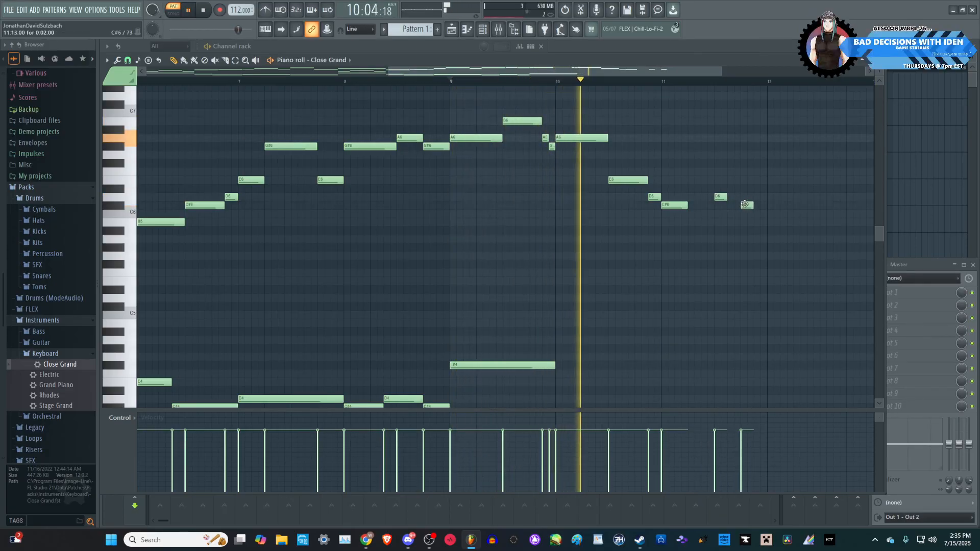
pyautogui.moveTo(775, 250); pyautogui.dragTo(714, 205)
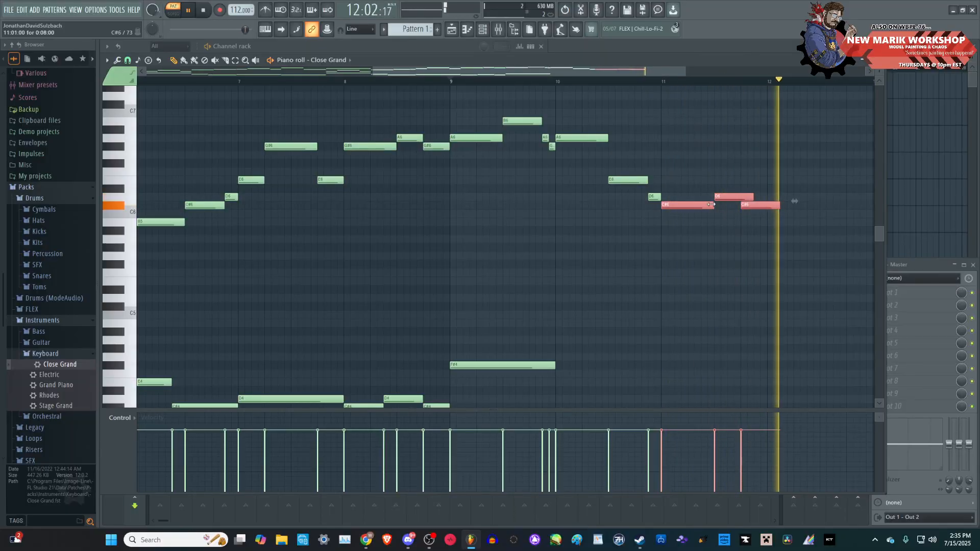
pyautogui.click(770, 229)
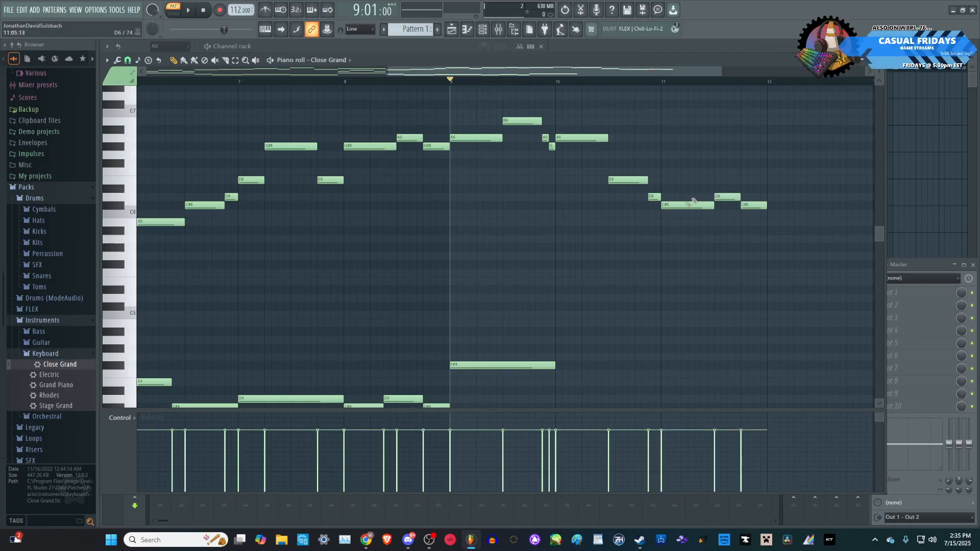
# - Add a one-bar D4 bass note in bar 10 and play the section from bar 9
pyautogui.scroll(-4, 696, 201)
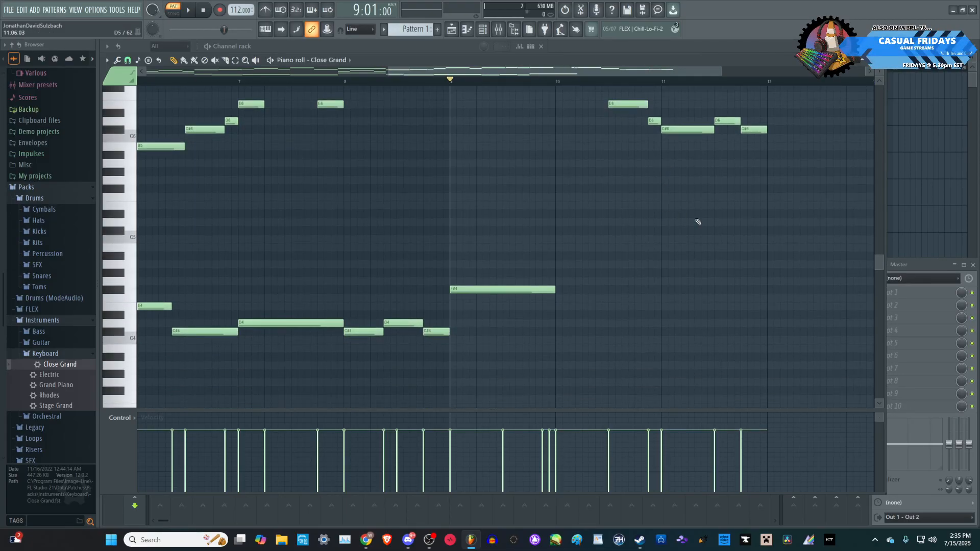
pyautogui.scroll(4, 666, 223)
pyautogui.press('space')
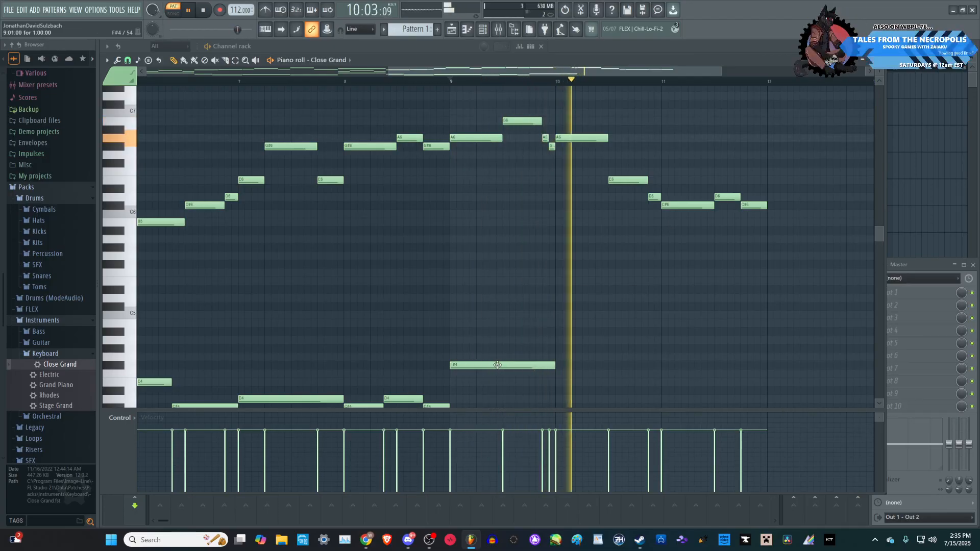
pyautogui.scroll(-3, 540, 342)
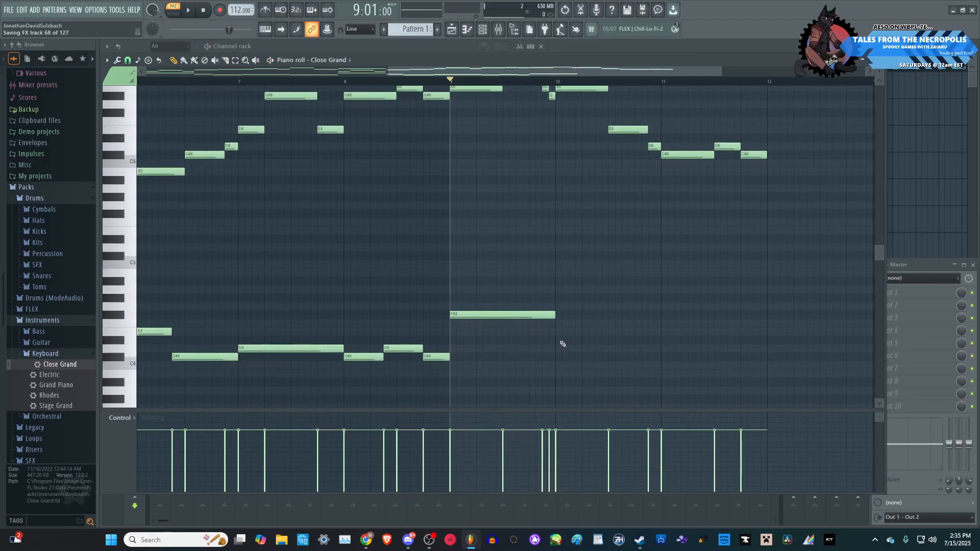
pyautogui.click(558, 341)
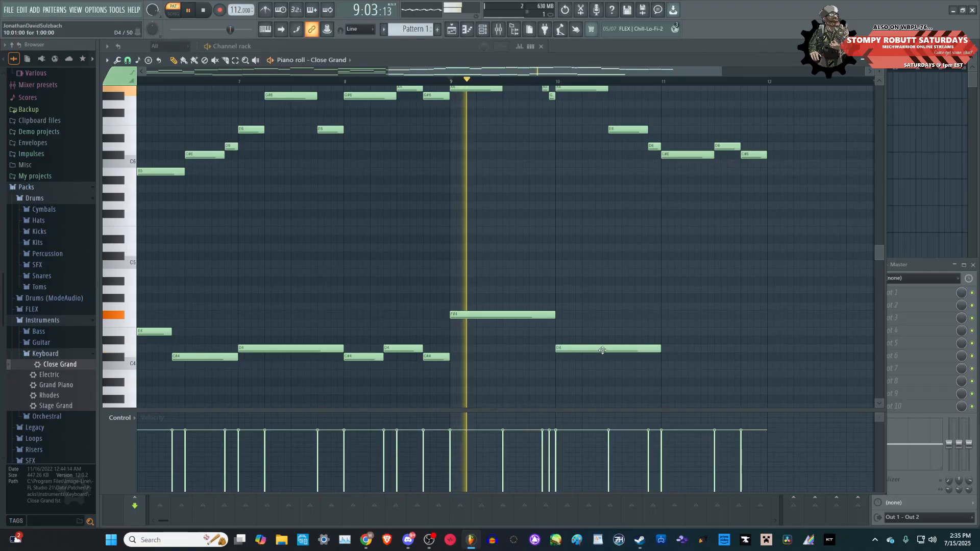
pyautogui.scroll(2, 601, 350)
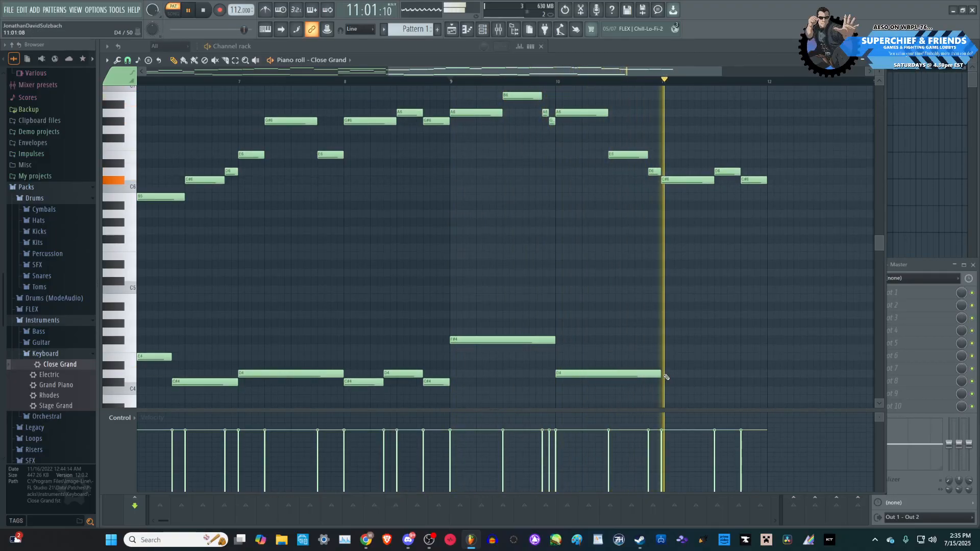
# - Shorten the bass D4 in bar 10 to eight steps, add an eight-step E4 after it, and play from bar 9
pyautogui.press('space')
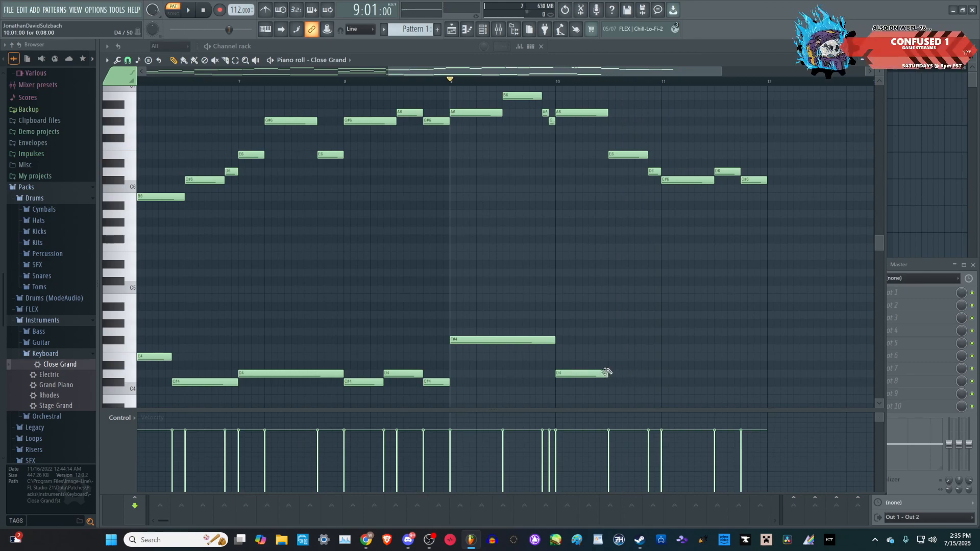
pyautogui.press('space')
pyautogui.scroll(-4, 669, 360)
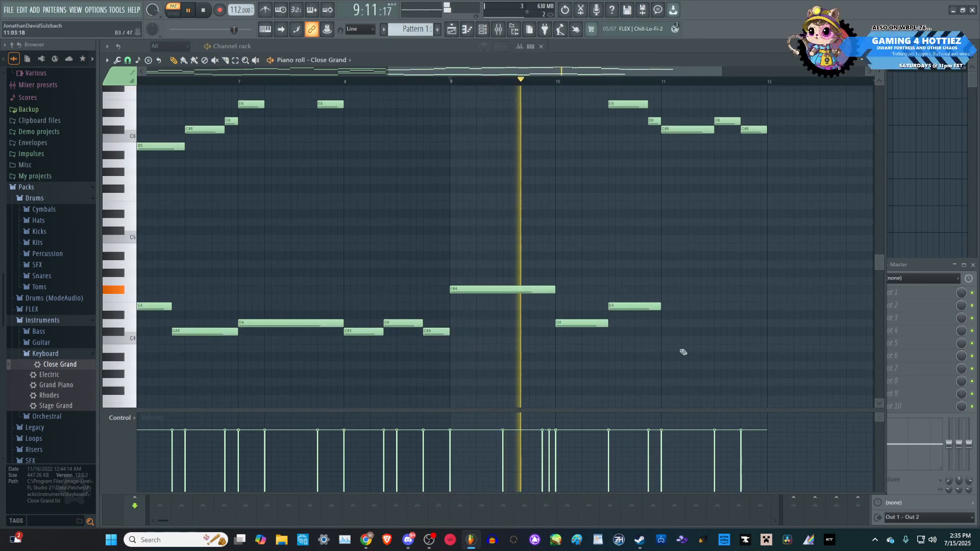
pyautogui.scroll(2, 682, 352)
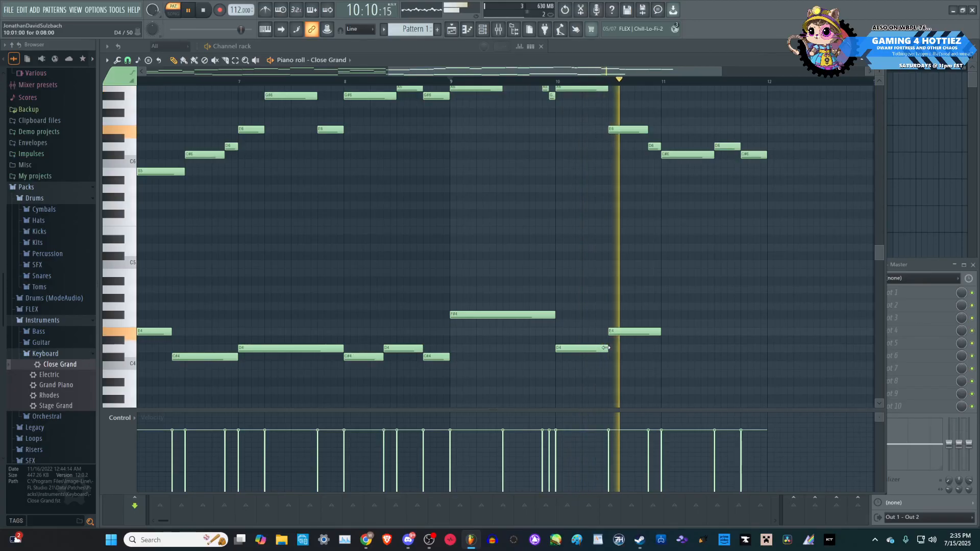
# - Add bass notes under the bar 11 melody: an eight-step C#4, a four-step D4 and a four-step C#4, and play from bar 9
pyautogui.press('space')
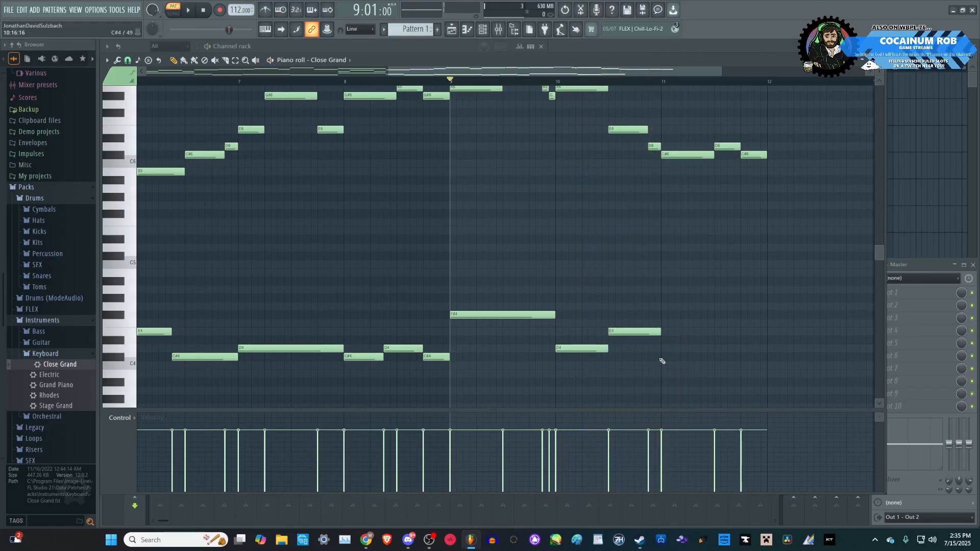
pyautogui.click(720, 347)
pyautogui.moveTo(764, 348); pyautogui.dragTo(741, 348)
pyautogui.click(744, 356)
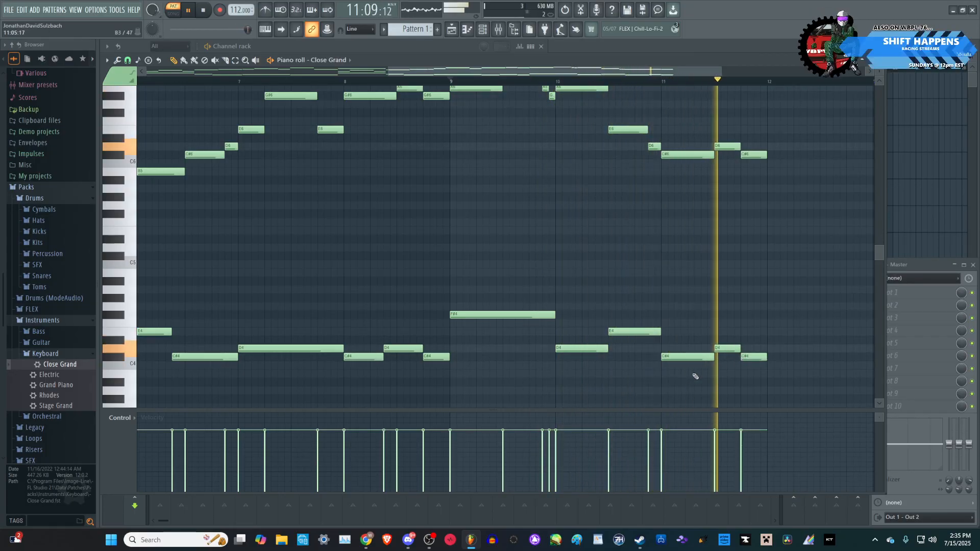
pyautogui.press('space')
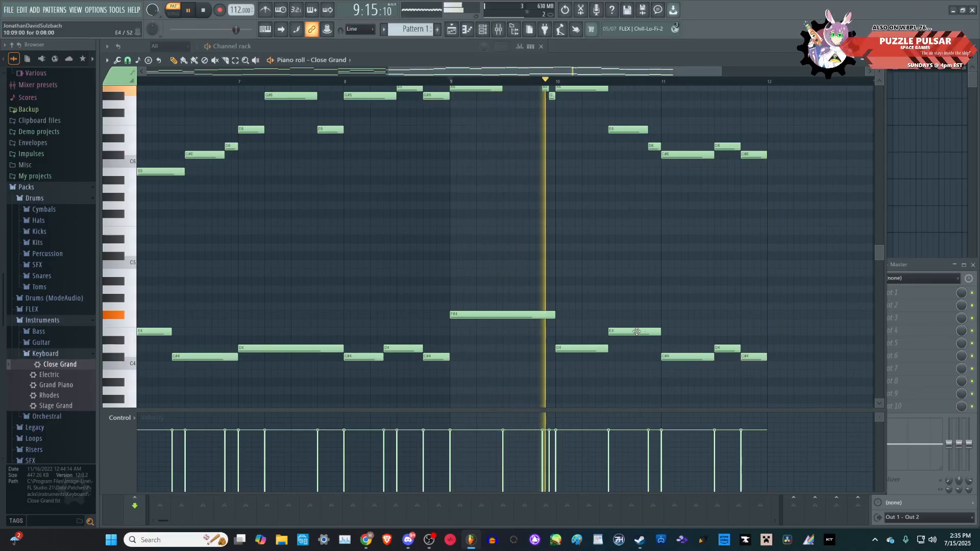
# - Lower the second bass note in bar 10 to A3 and play the section from bar 9
pyautogui.scroll(-3, 638, 332)
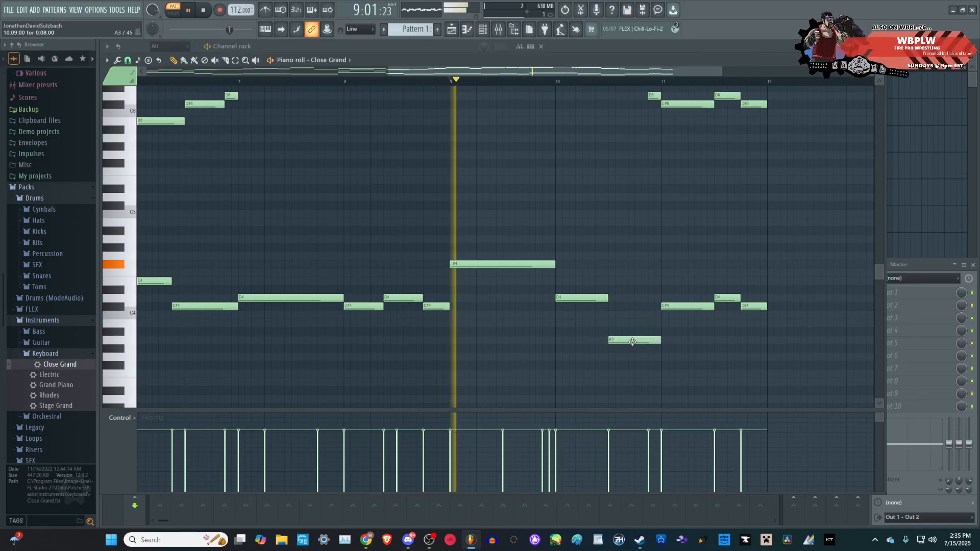
pyautogui.scroll(4, 658, 347)
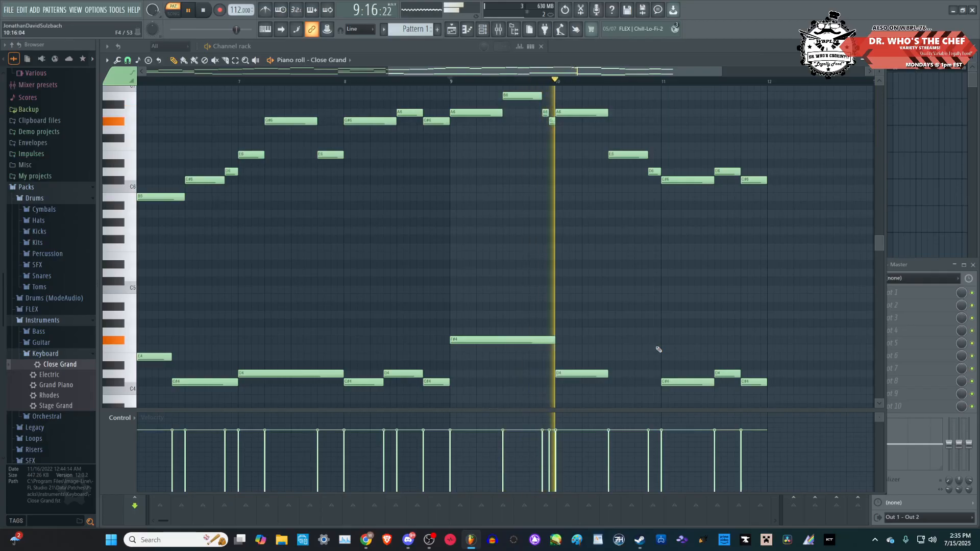
pyautogui.scroll(-3, 658, 350)
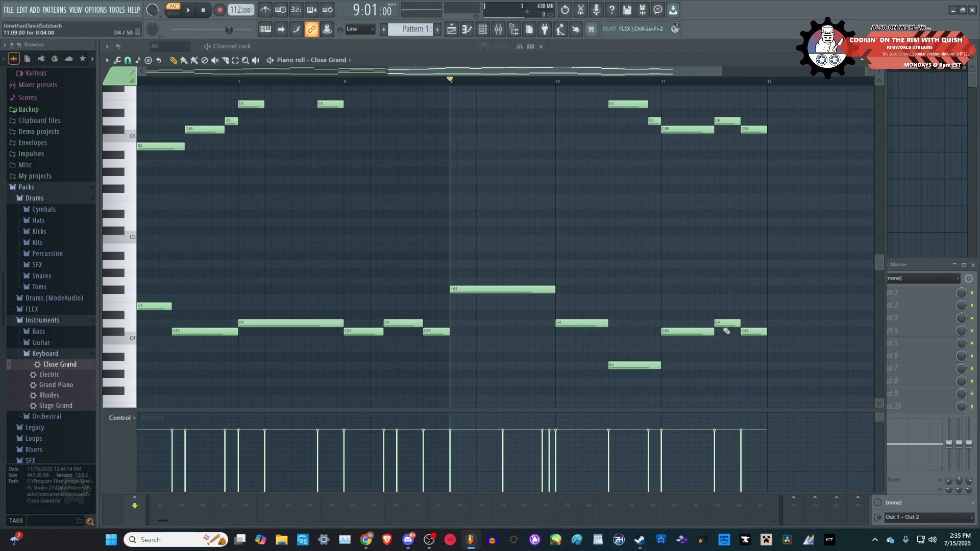
# - Rework the bar 11 bass into six-step C#4, six-step D4, two-step C#4 and two-step G3 notes, and play from bar 9
pyautogui.moveTo(710, 334); pyautogui.dragTo(745, 325)
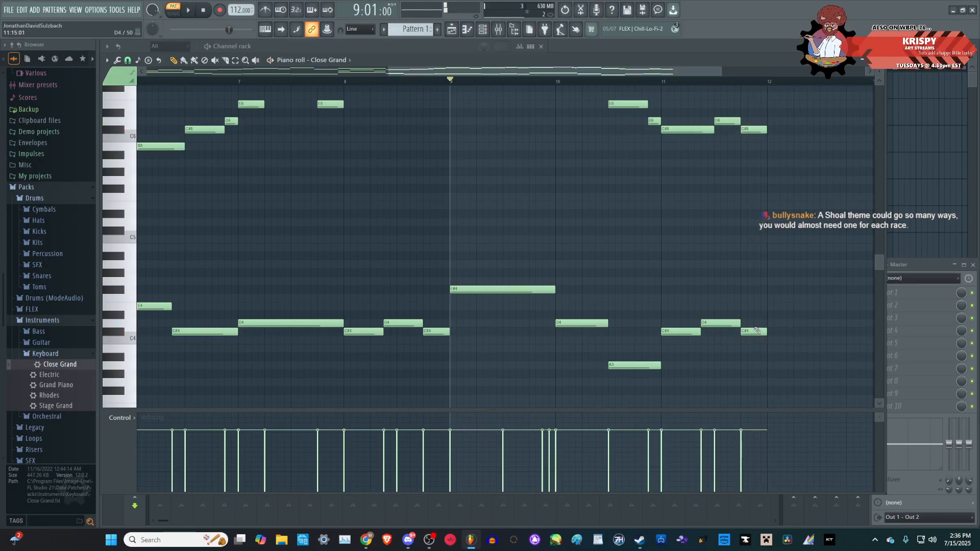
pyautogui.click(761, 332)
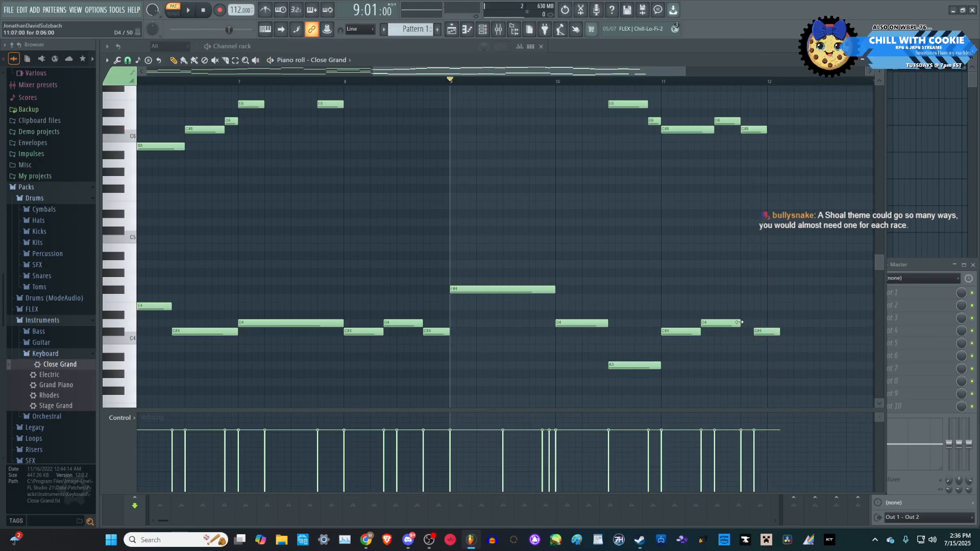
pyautogui.moveTo(761, 331); pyautogui.dragTo(750, 332)
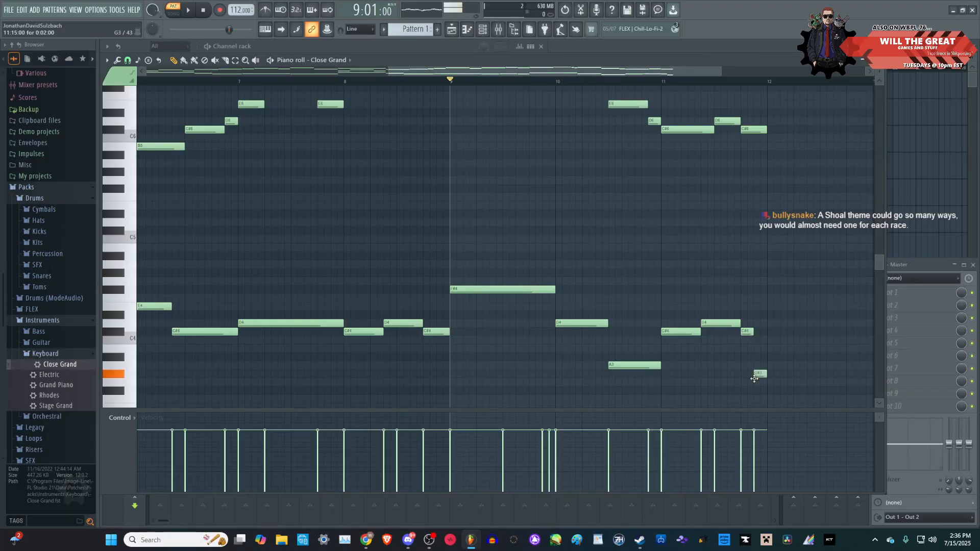
pyautogui.moveTo(755, 379); pyautogui.dragTo(754, 385)
pyautogui.scroll(-2, 761, 376)
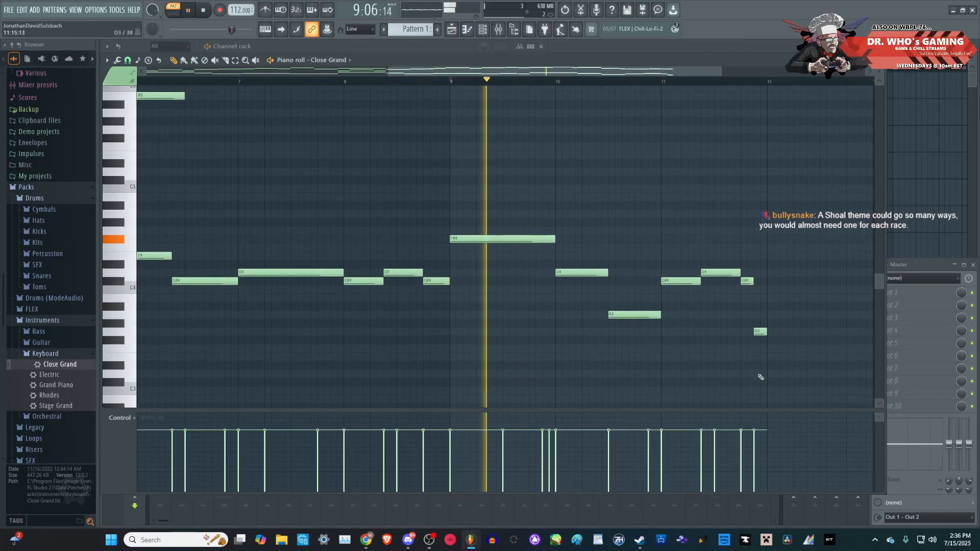
pyautogui.scroll(-3, 761, 377)
pyautogui.scroll(5, 761, 376)
pyautogui.scroll(-3, 762, 376)
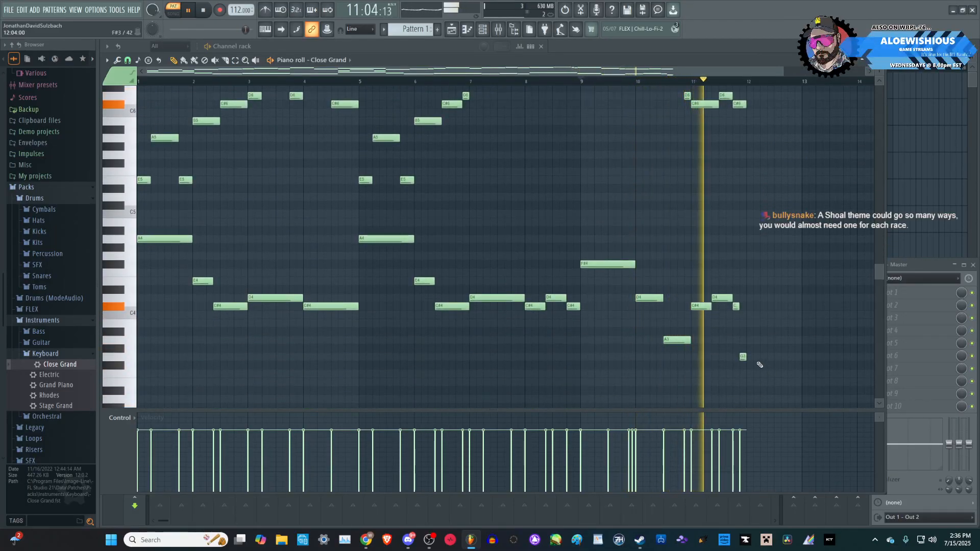
# - Raise the last bass note in bar 11 to G#3 and play the section from bar 9
pyautogui.press('space')
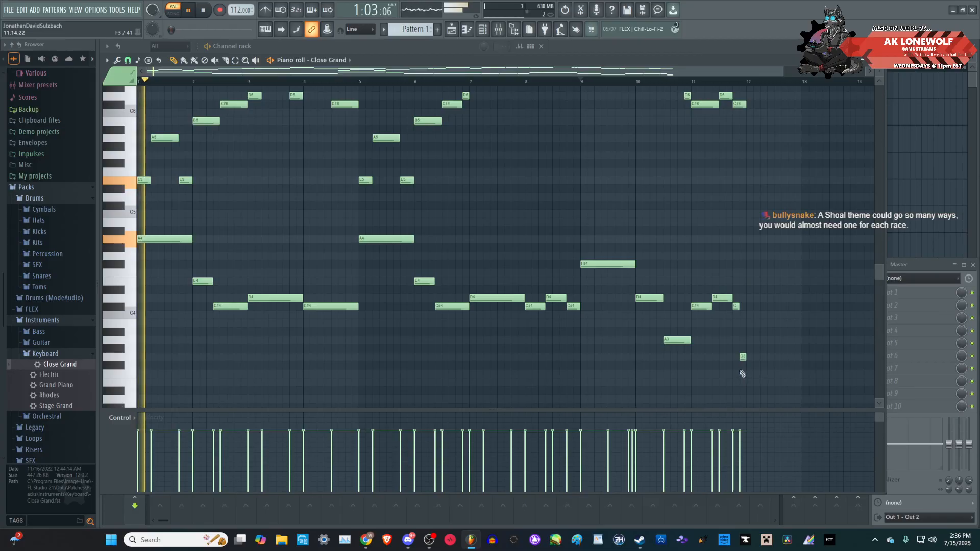
pyautogui.press('space')
pyautogui.scroll(2, 754, 359)
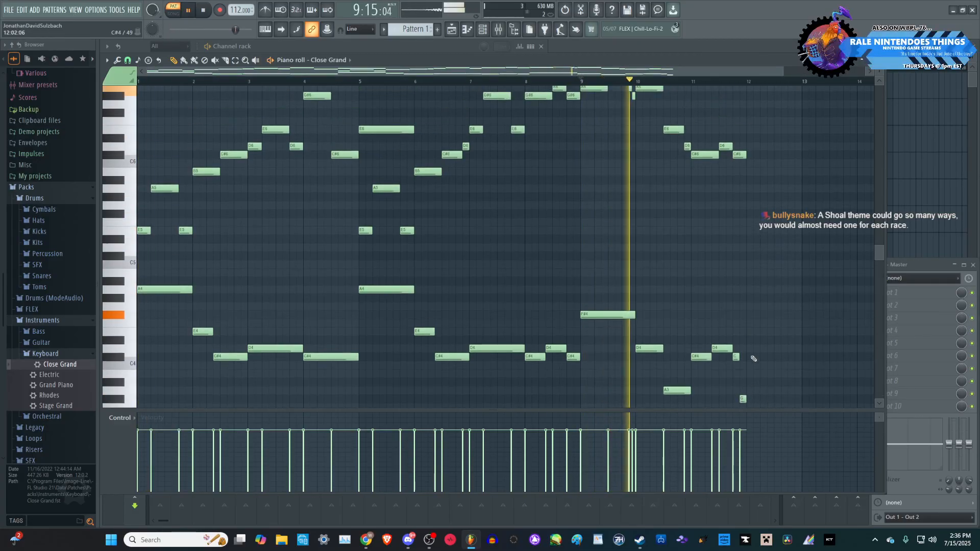
pyautogui.scroll(-2, 754, 359)
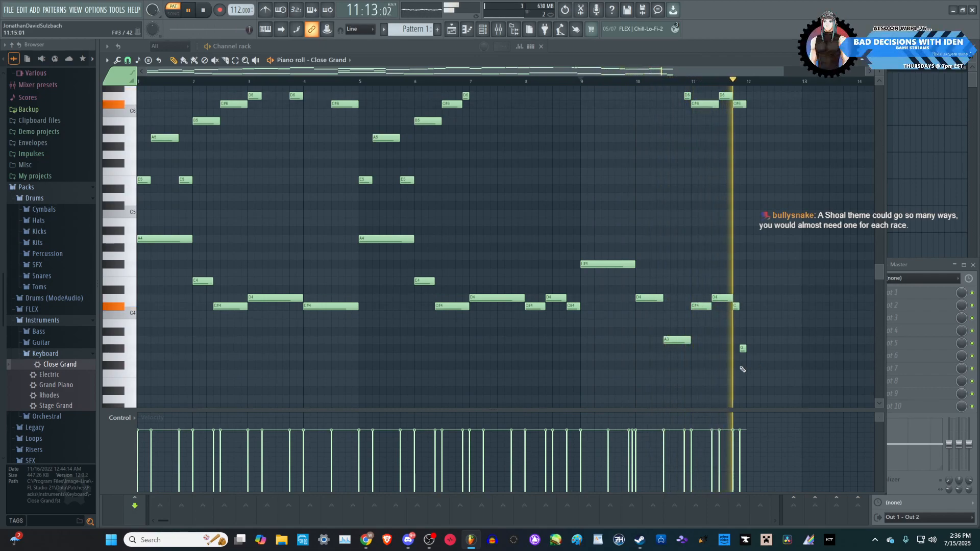
pyautogui.press('space')
# - Start bar 12 with a two-step C#6 melody note over a four-step C#4 bass note, and play from bar 9
pyautogui.scroll(4, 743, 349)
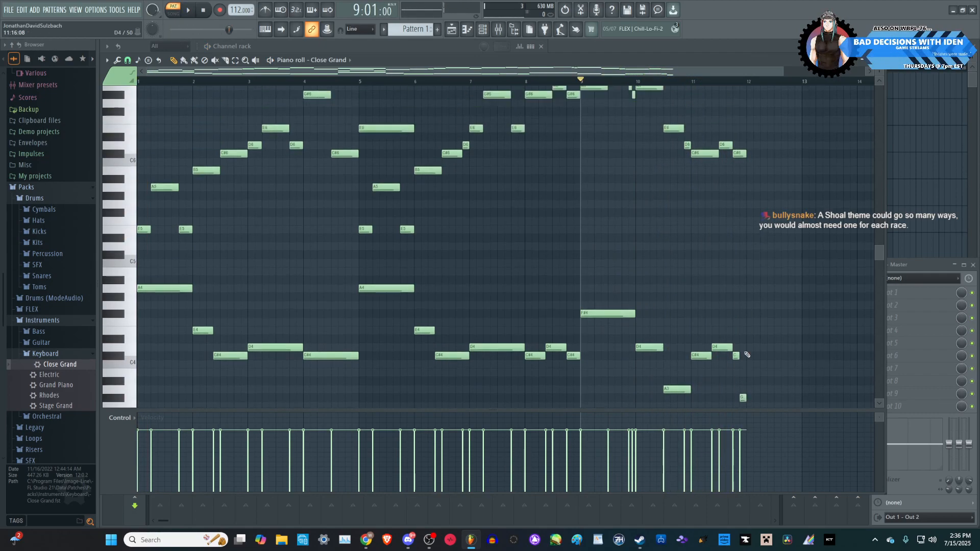
pyautogui.scroll(-3, 747, 357)
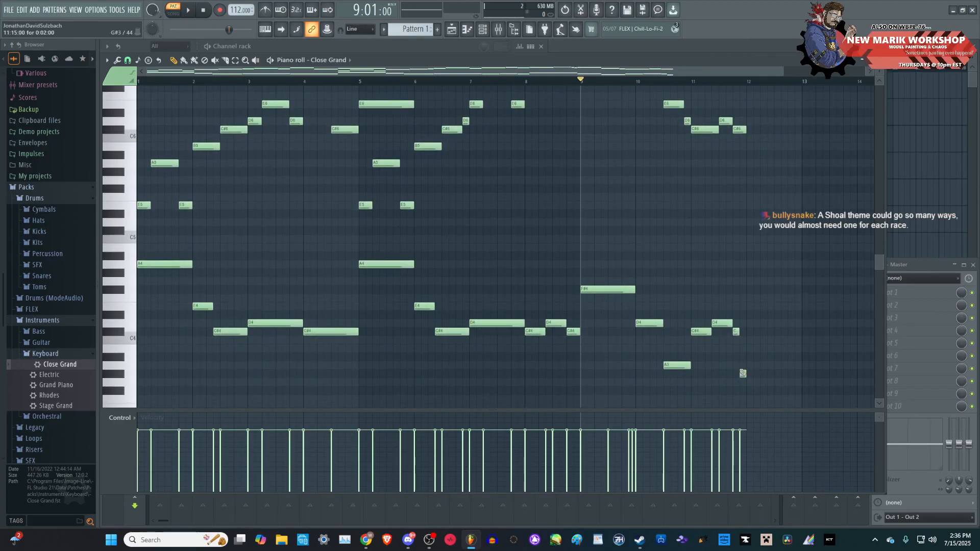
pyautogui.scroll(3, 740, 371)
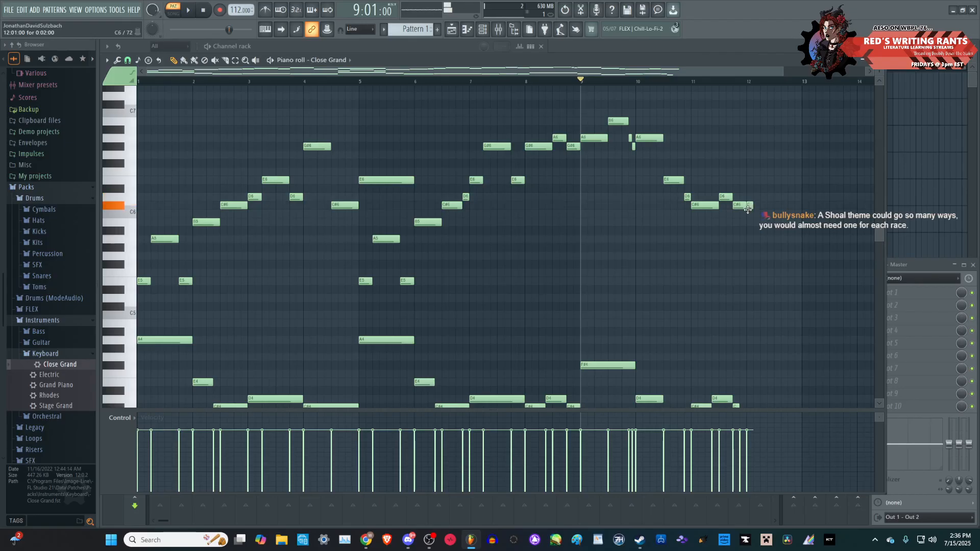
pyautogui.scroll(-2, 742, 229)
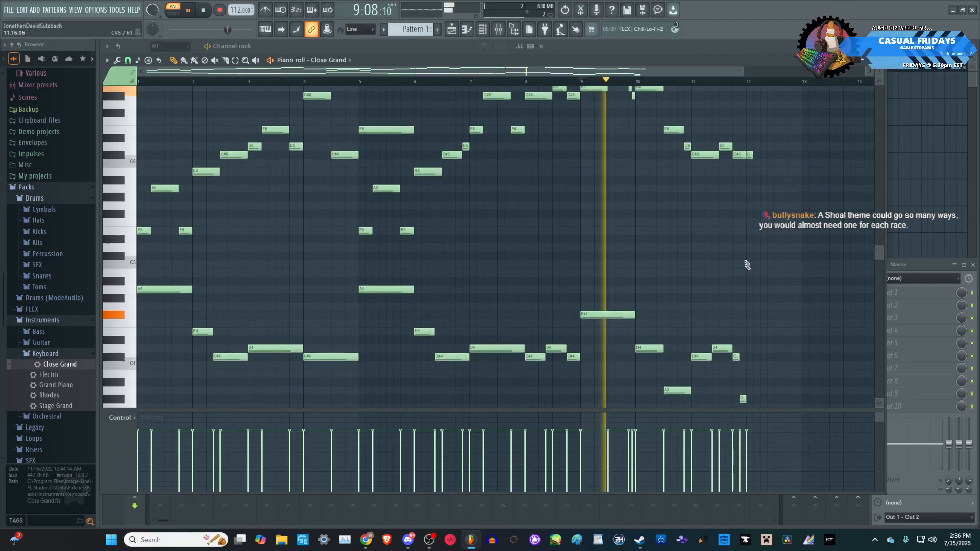
pyautogui.moveTo(753, 357); pyautogui.dragTo(760, 357)
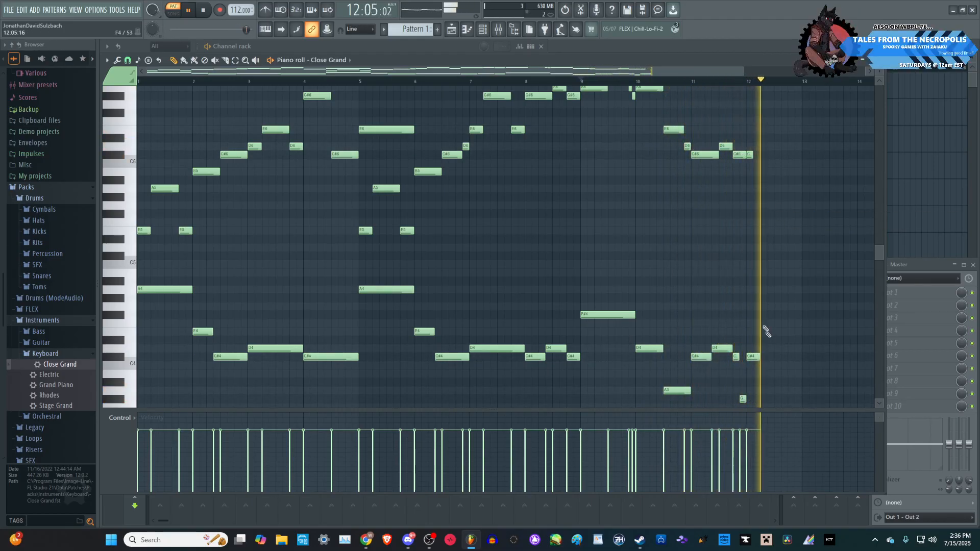
pyautogui.keyDown('ctrl'); pyautogui.scroll(3, 761, 332); pyautogui.keyUp('ctrl')
# - Change bar 12's melody note to a four-step B5 and its bass note to E4, playing from bar 9
pyautogui.press('space')
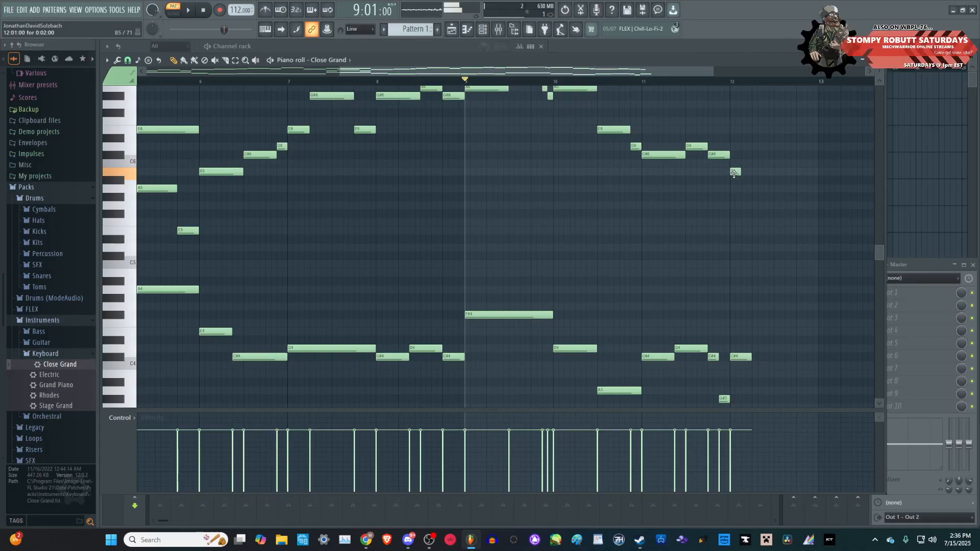
pyautogui.press('space')
pyautogui.moveTo(740, 172); pyautogui.dragTo(751, 172)
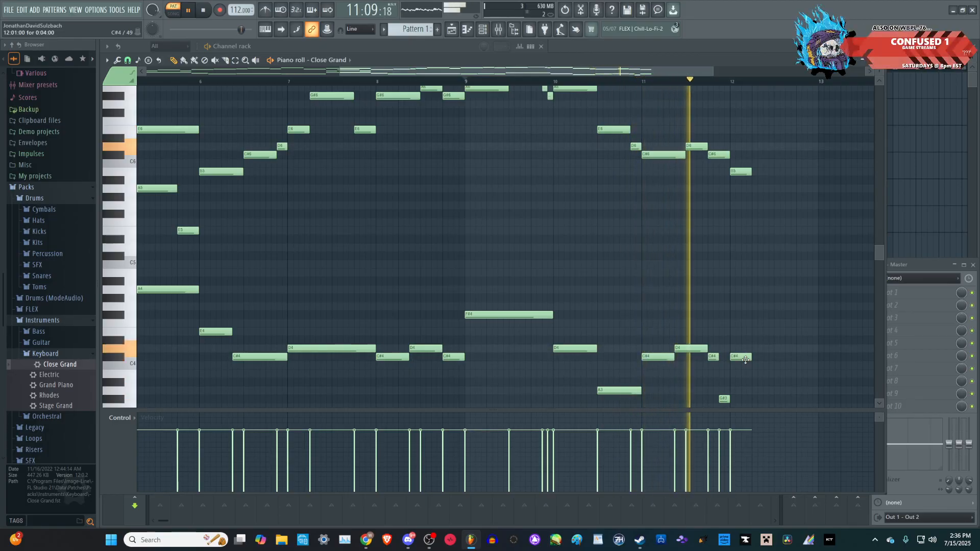
pyautogui.press('space')
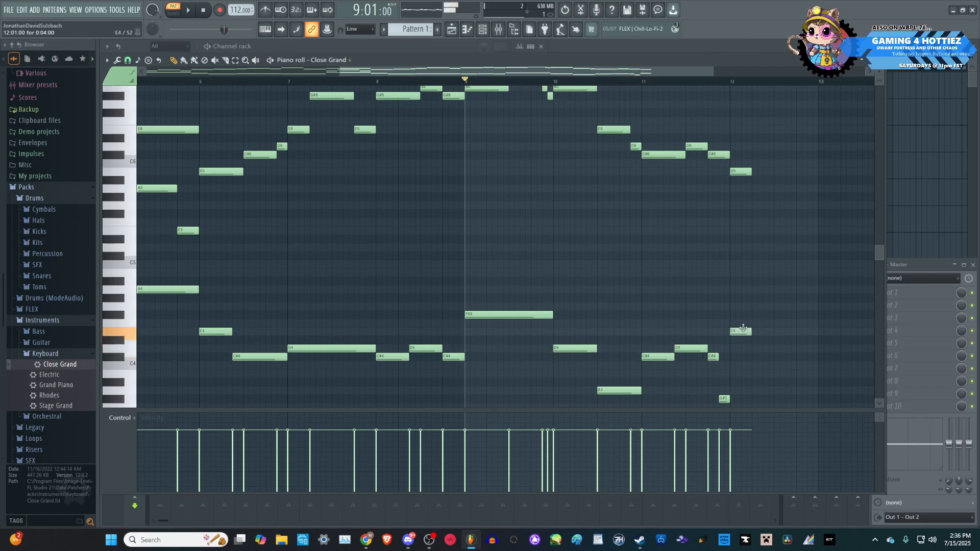
pyautogui.press('space')
pyautogui.scroll(-2, 755, 334)
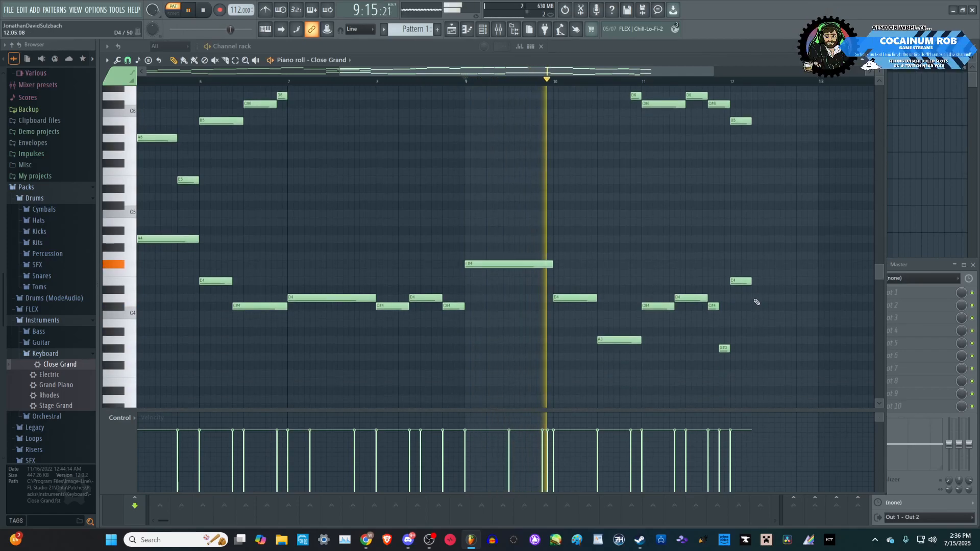
# - Delete the G#3 at the end of bar 11's bass and lengthen the preceding C#4 to four steps
pyautogui.scroll(-3, 602, 329)
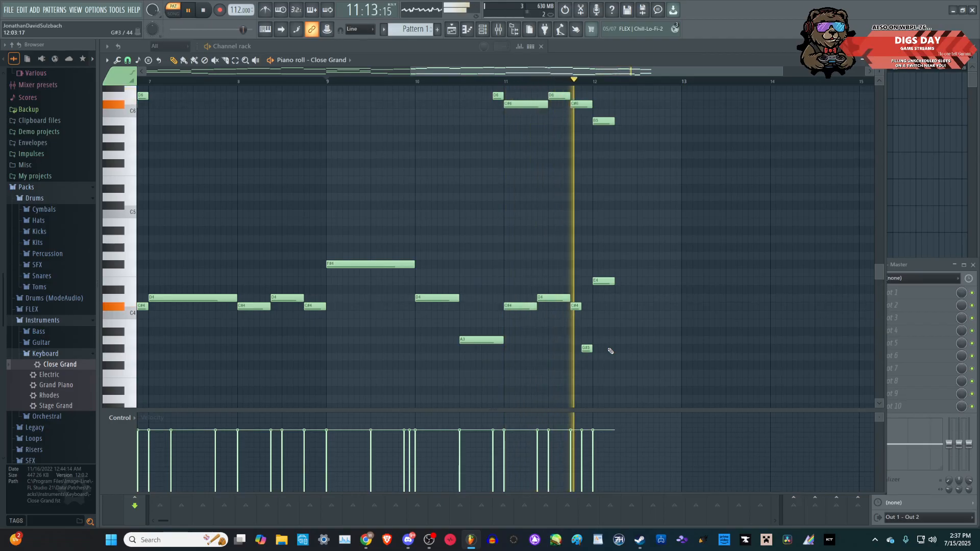
pyautogui.press('space')
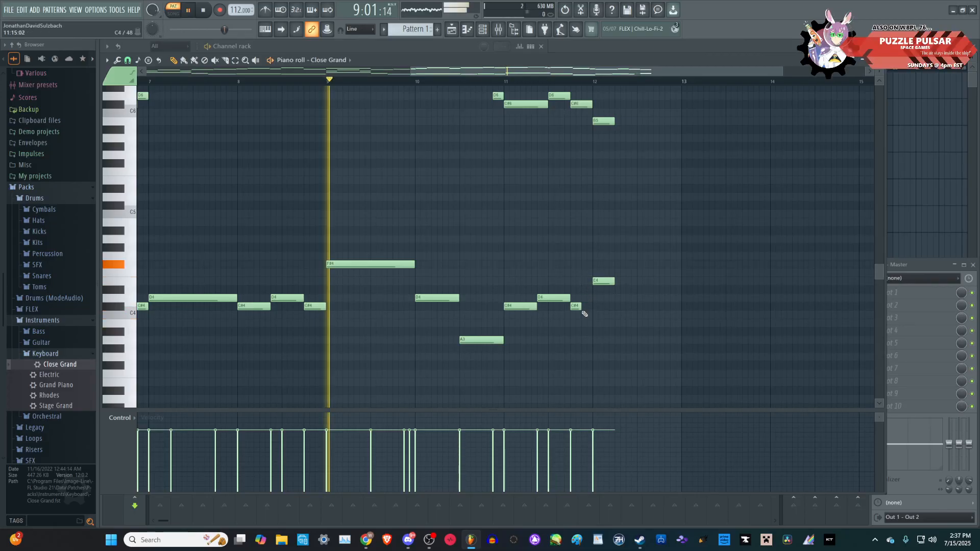
pyautogui.scroll(3, 585, 314)
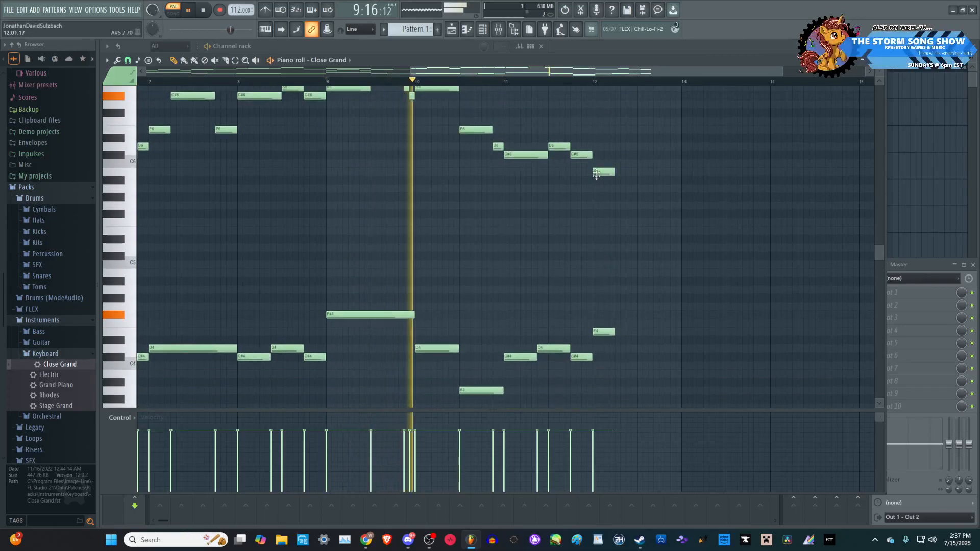
# - Shorten the last melody C#6 in bar 11 to two steps and add a two-step G#5 after it
pyautogui.moveTo(592, 154); pyautogui.dragTo(581, 156)
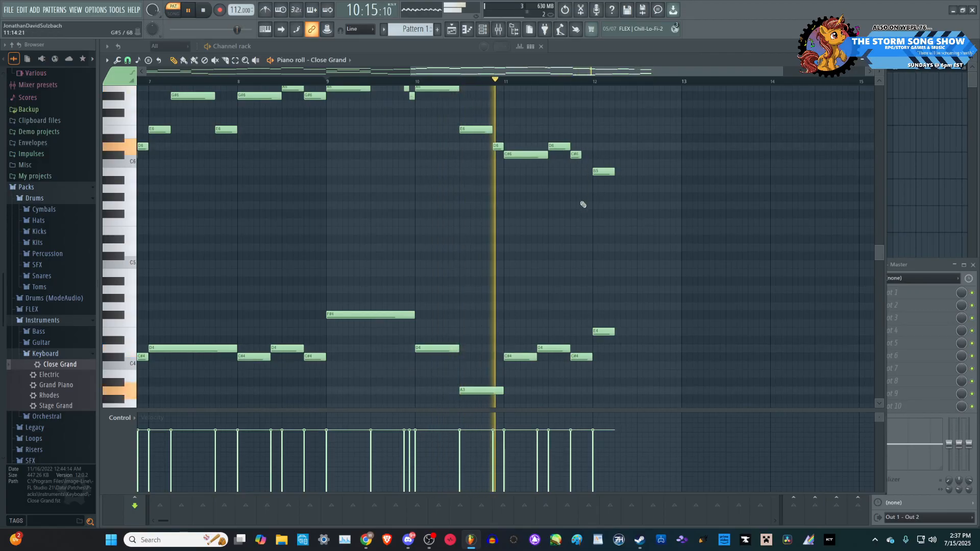
pyautogui.click(585, 198)
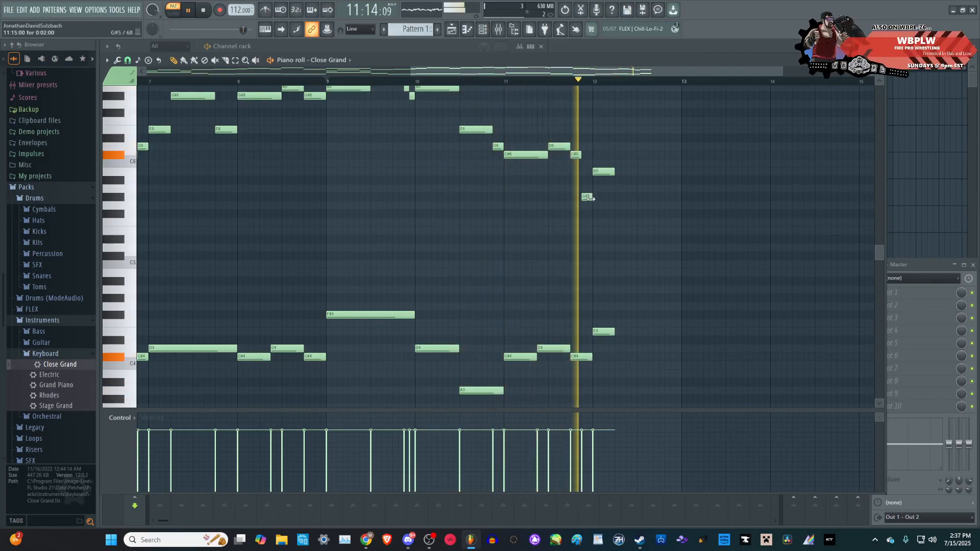
pyautogui.press('space')
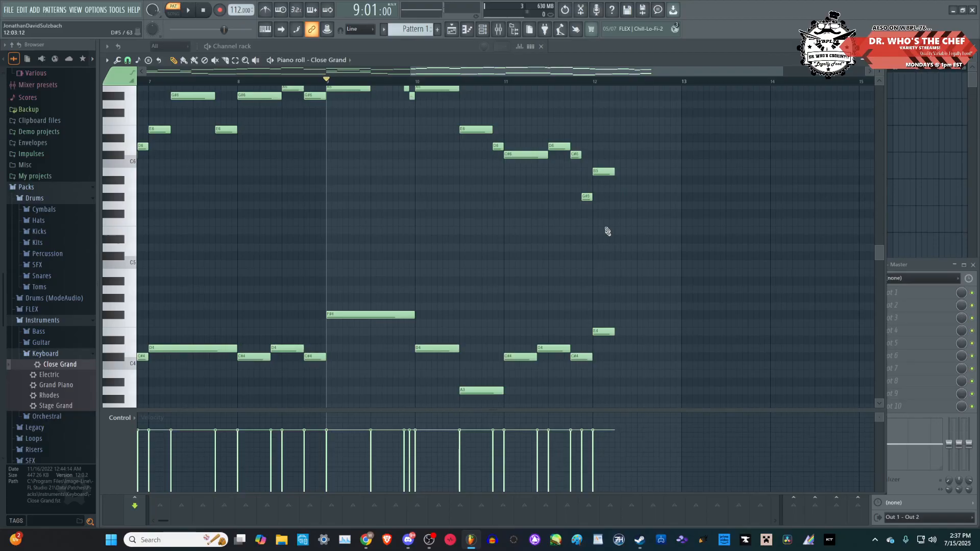
# - Set the playback start to step 13 of bar 11 and play the ending from there
pyautogui.click(572, 83)
pyautogui.press('space')
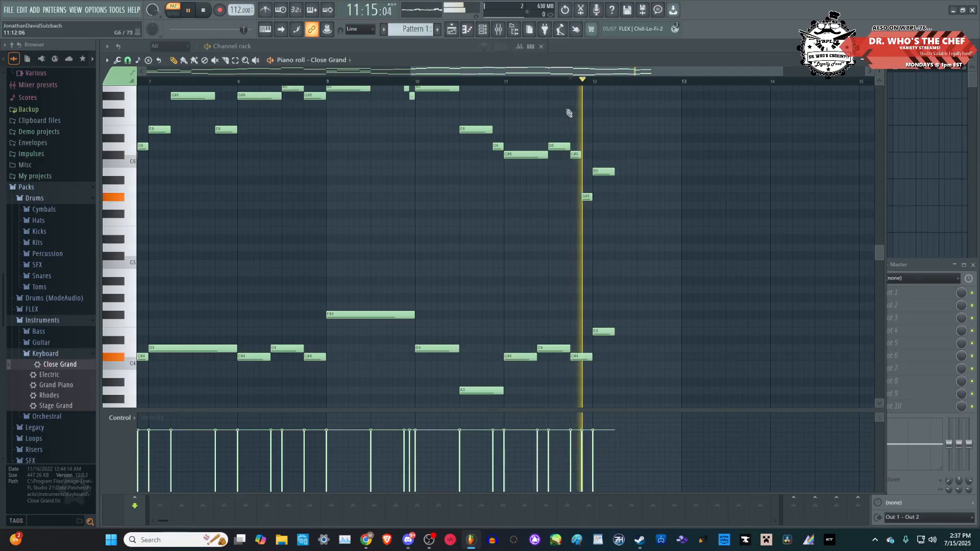
pyautogui.press('space')
pyautogui.click(585, 198)
pyautogui.press('space')
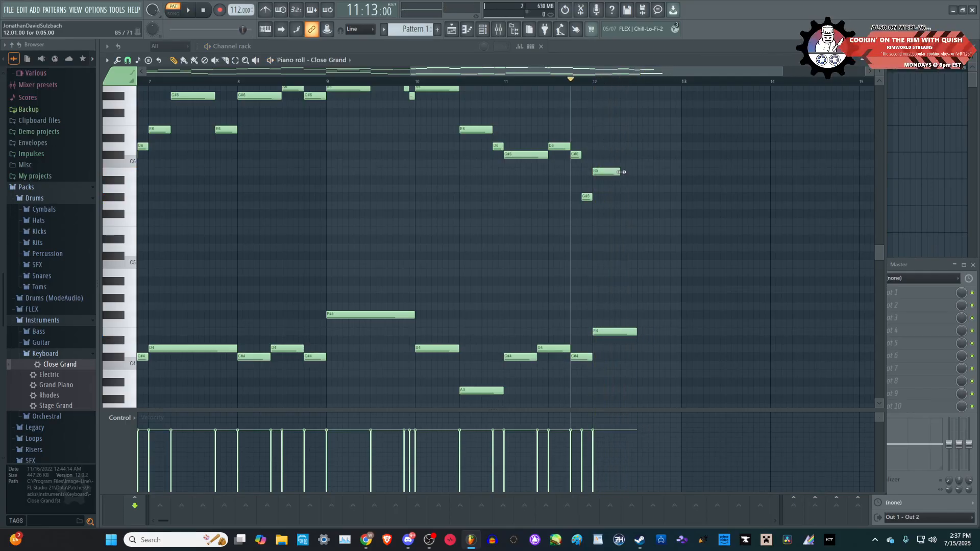
# - Extend bar 12's B5 and E4 to eight steps and follow them with an eight-step A5 melody note and D4 bass note
pyautogui.moveTo(619, 172); pyautogui.dragTo(637, 172)
pyautogui.press('space')
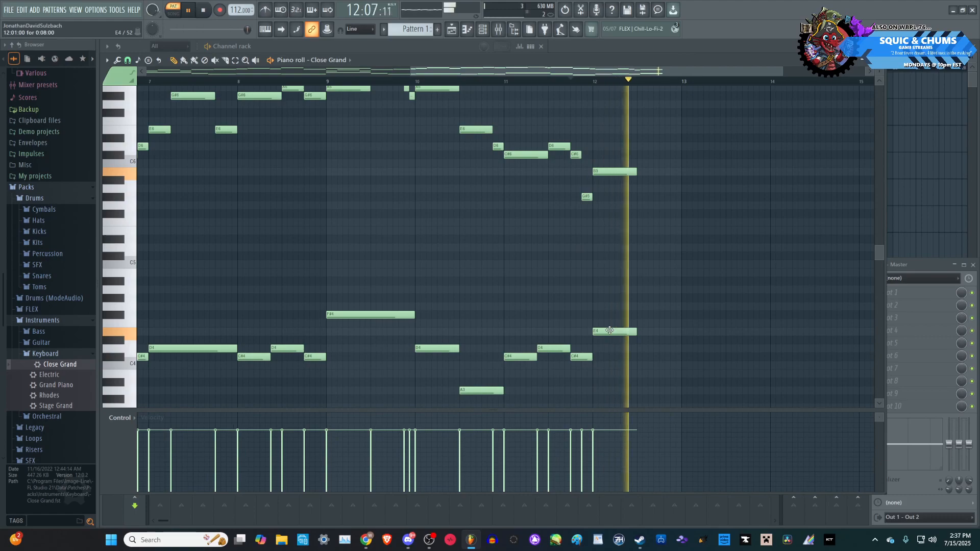
pyautogui.click(638, 189)
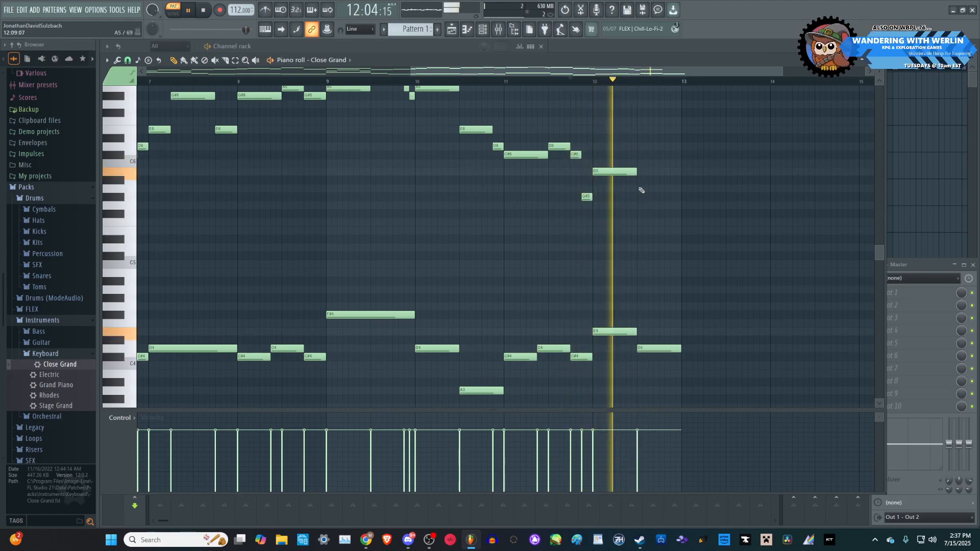
pyautogui.press('space')
# - Rework bar 12's bass into six-step E4, D4 and A3 notes and play from the end of bar 11
pyautogui.scroll(-3, 575, 252)
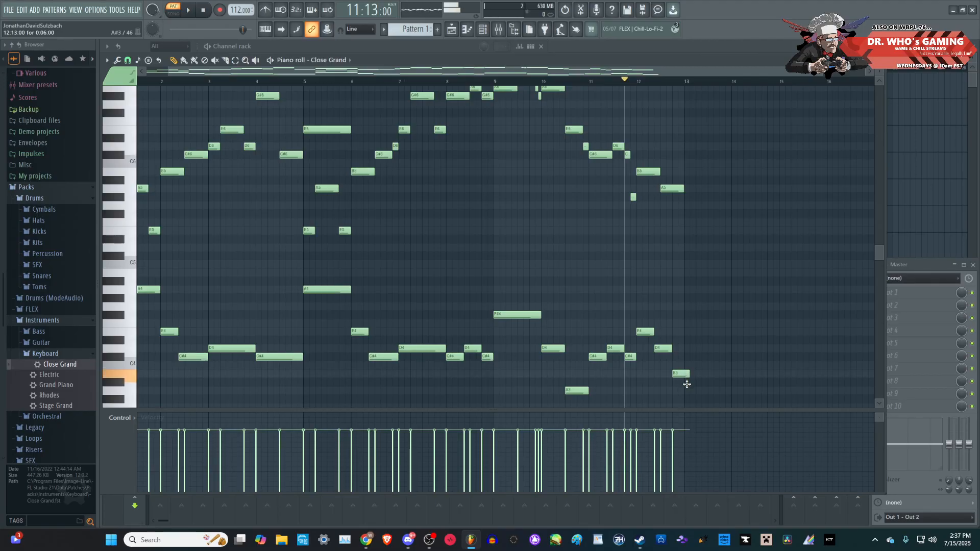
pyautogui.moveTo(687, 384); pyautogui.dragTo(687, 392)
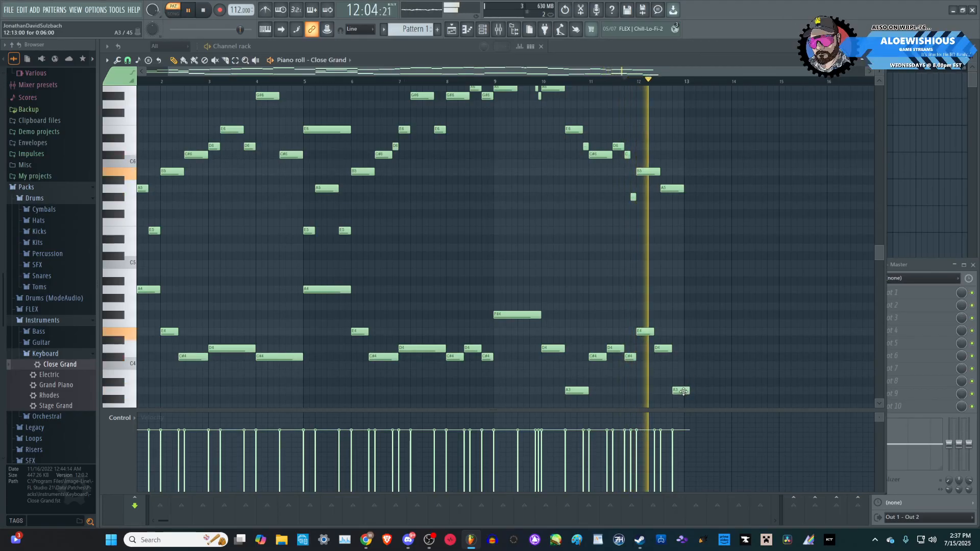
# - Play the pattern from the beginning and review the melody and bass line through bar 12
pyautogui.press('space')
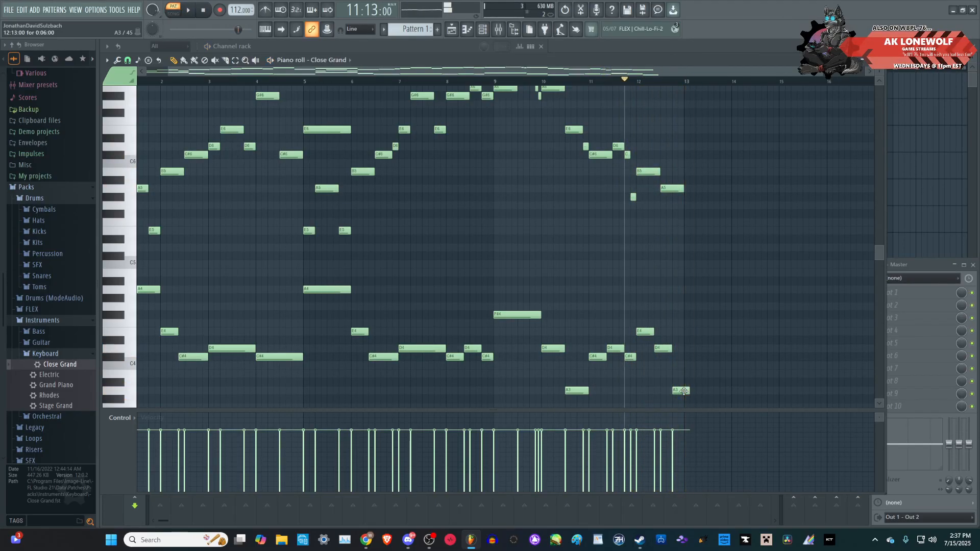
pyautogui.press('ctrl')
pyautogui.scroll(-1, 583, 293)
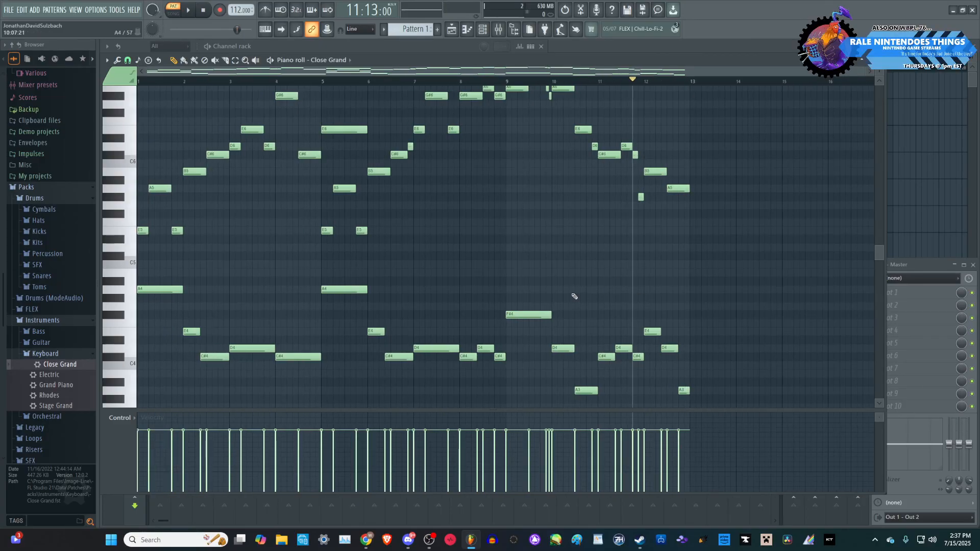
pyautogui.scroll(1, 573, 293)
pyautogui.scroll(-3, 511, 281)
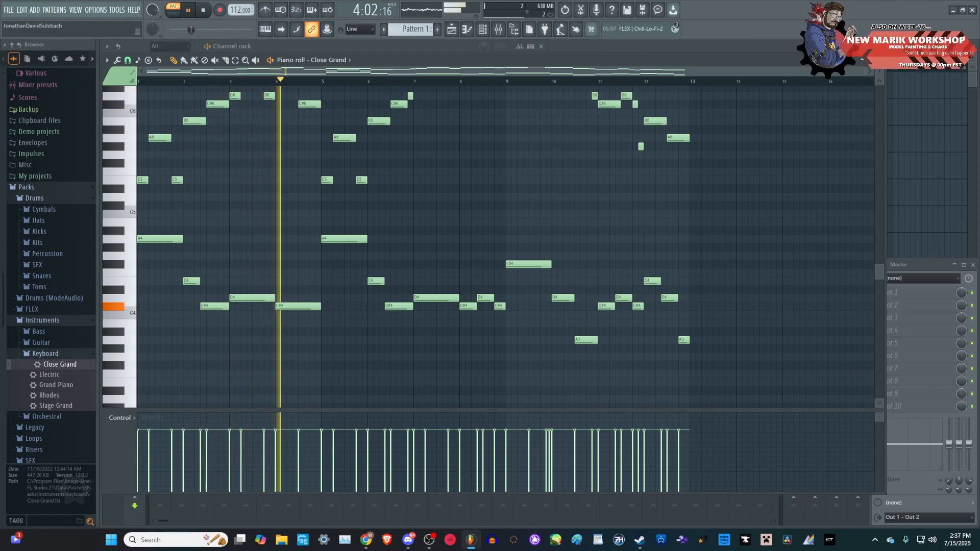
pyautogui.scroll(3, 368, 267)
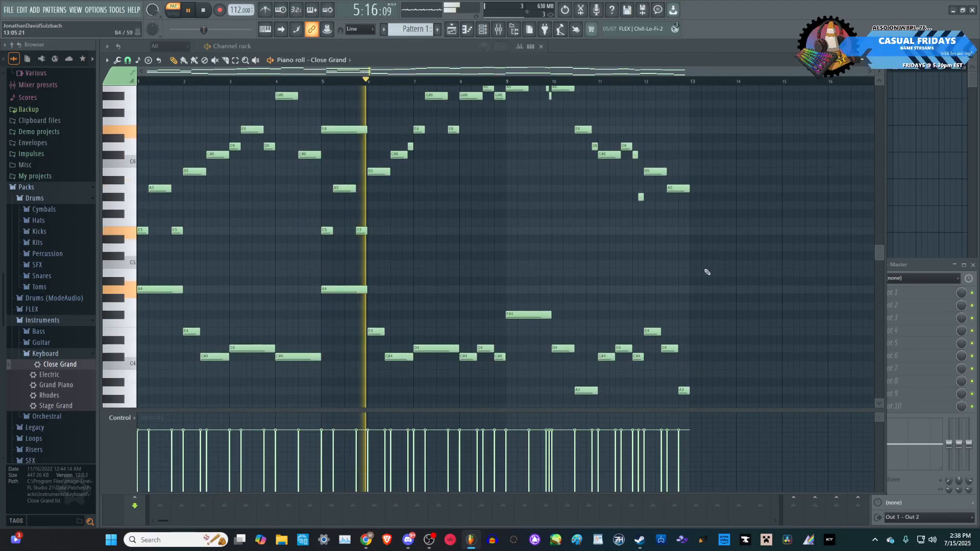
pyautogui.scroll(-1, 787, 326)
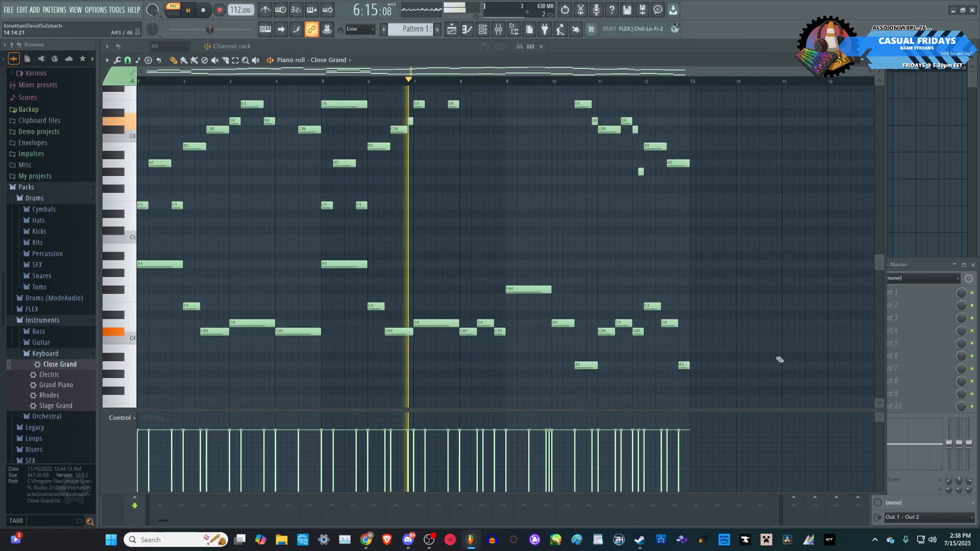
pyautogui.scroll(-1, 720, 402)
pyautogui.scroll(2, 720, 402)
pyautogui.scroll(-2, 718, 402)
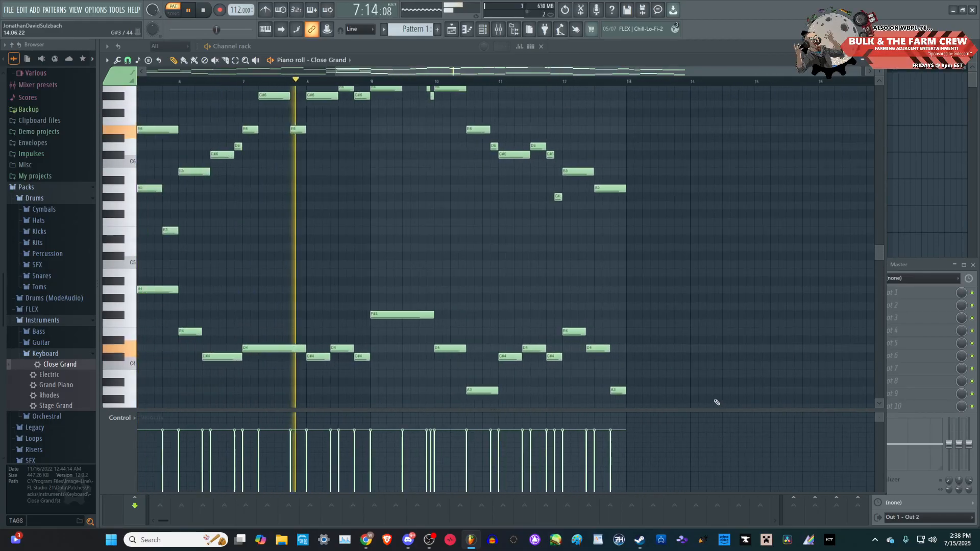
pyautogui.scroll(-1, 718, 400)
pyautogui.scroll(-1, 716, 399)
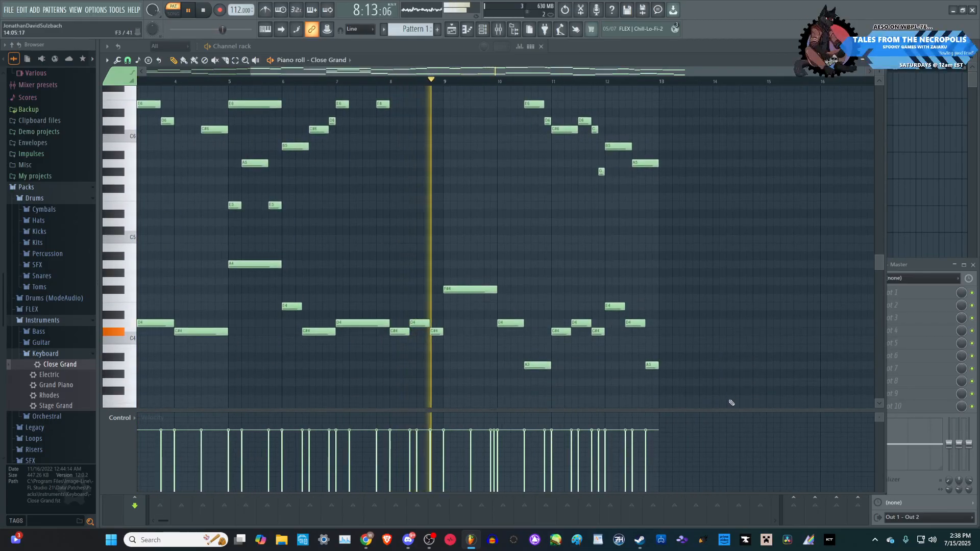
pyautogui.scroll(2, 719, 396)
pyautogui.scroll(1, 720, 394)
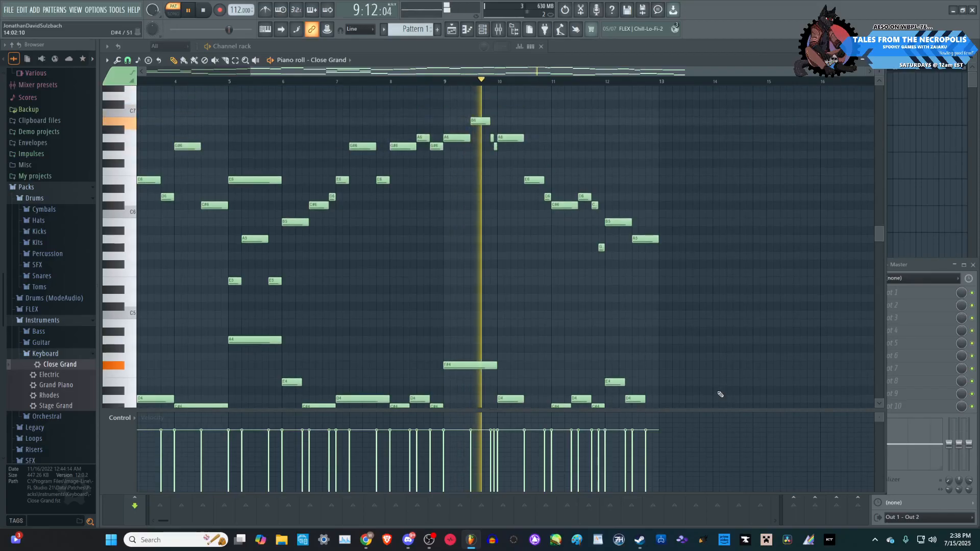
pyautogui.scroll(-4, 721, 393)
pyautogui.scroll(2, 722, 391)
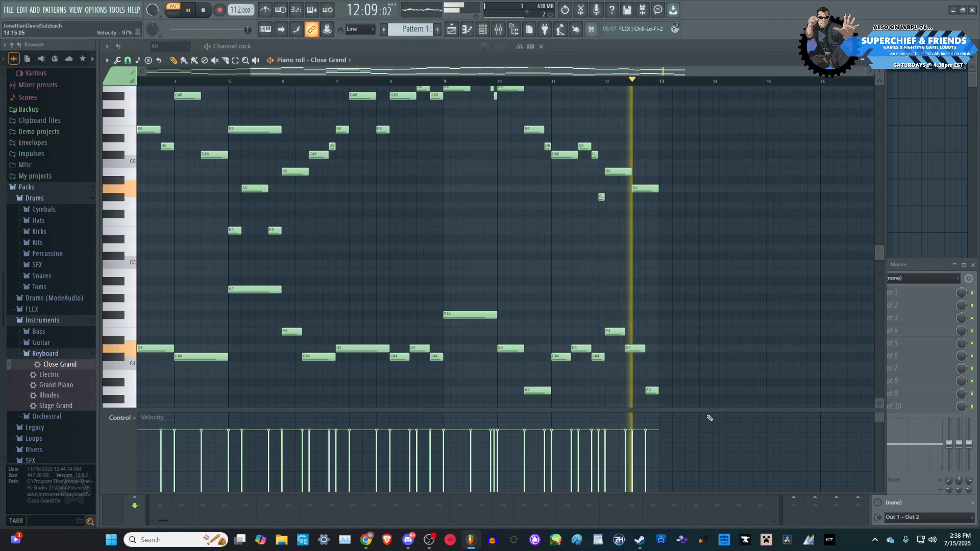
# - Duplicate the melody and bass notes of bars 9 to 12 into bars 13 to 16, leaving the copies deselected
pyautogui.moveTo(697, 407); pyautogui.dragTo(465, 129)
pyautogui.scroll(-5, 647, 245)
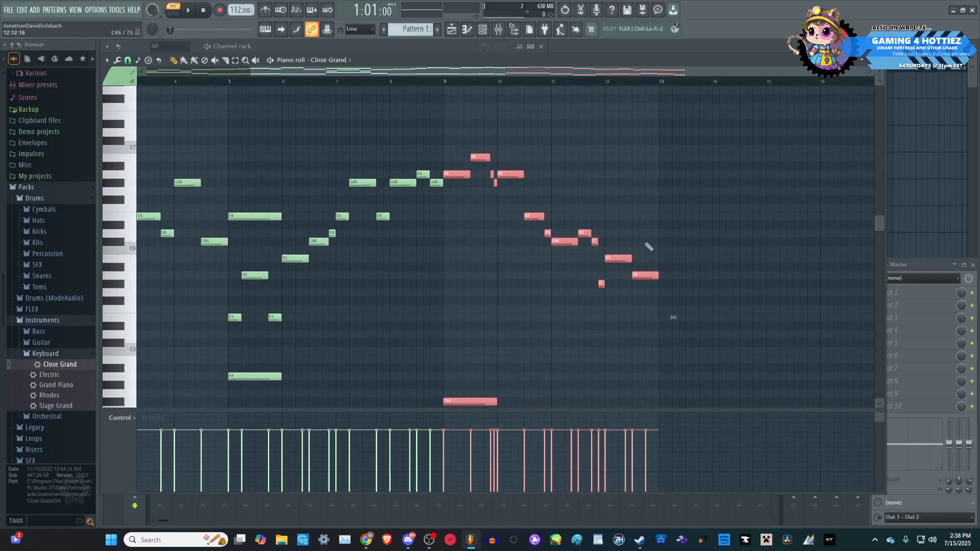
pyautogui.scroll(4, 786, 306)
pyautogui.hotkey('ctrl', 'b')
pyautogui.scroll(-1, 422, 295)
pyautogui.scroll(-2, 423, 295)
pyautogui.moveTo(394, 294); pyautogui.dragTo(460, 292)
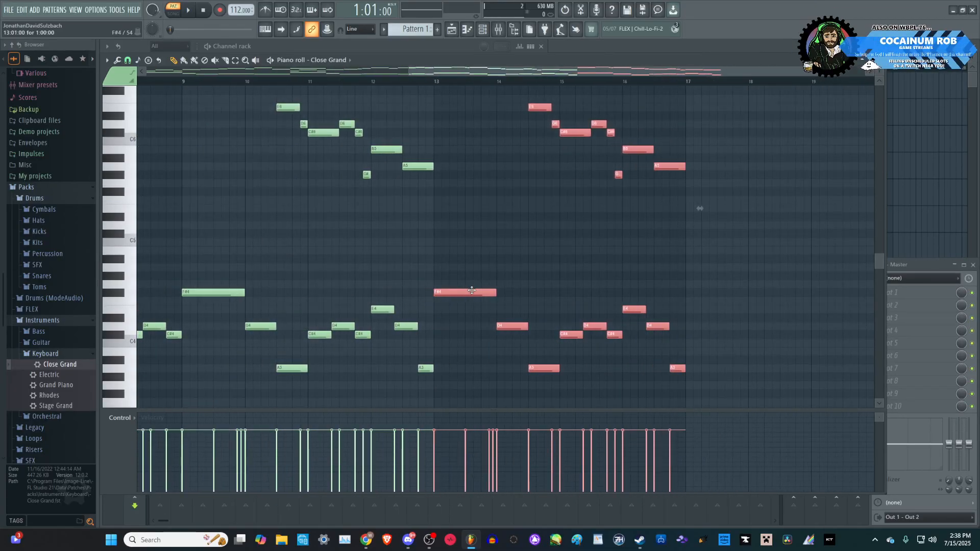
pyautogui.scroll(-2, 470, 291)
pyautogui.scroll(3, 503, 258)
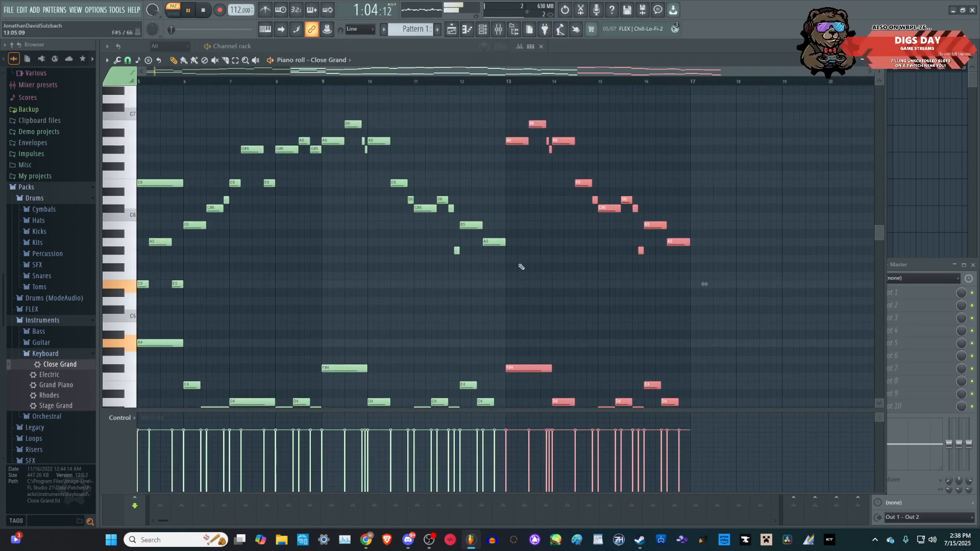
pyautogui.click(522, 268)
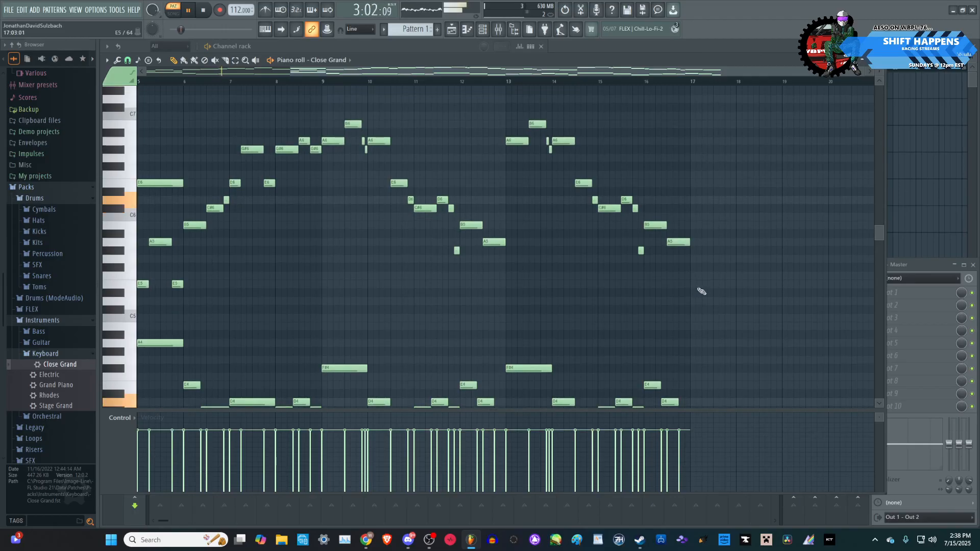
# - Delete the short G#5 at the end of bar 15 and extend the C#6 before it to four steps
pyautogui.scroll(-1, 681, 303)
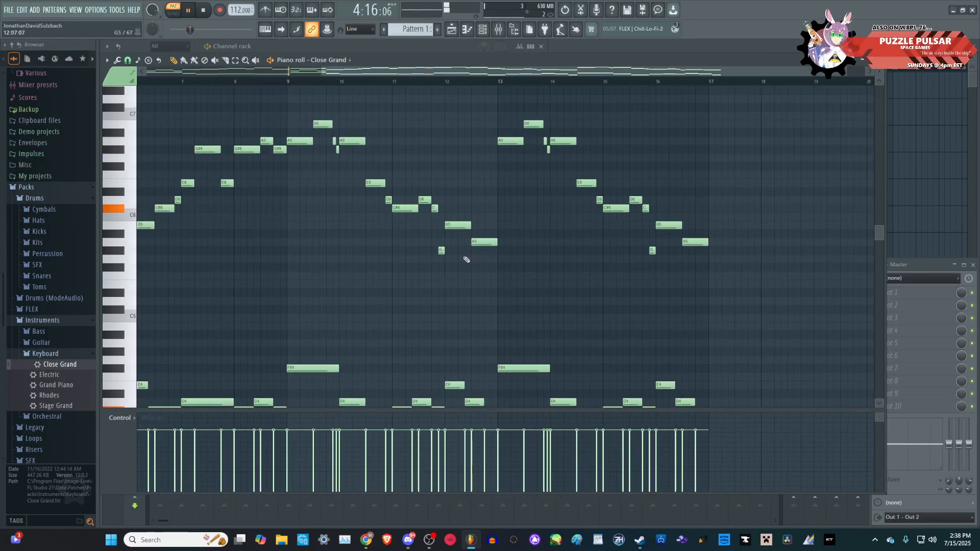
pyautogui.scroll(-2, 592, 259)
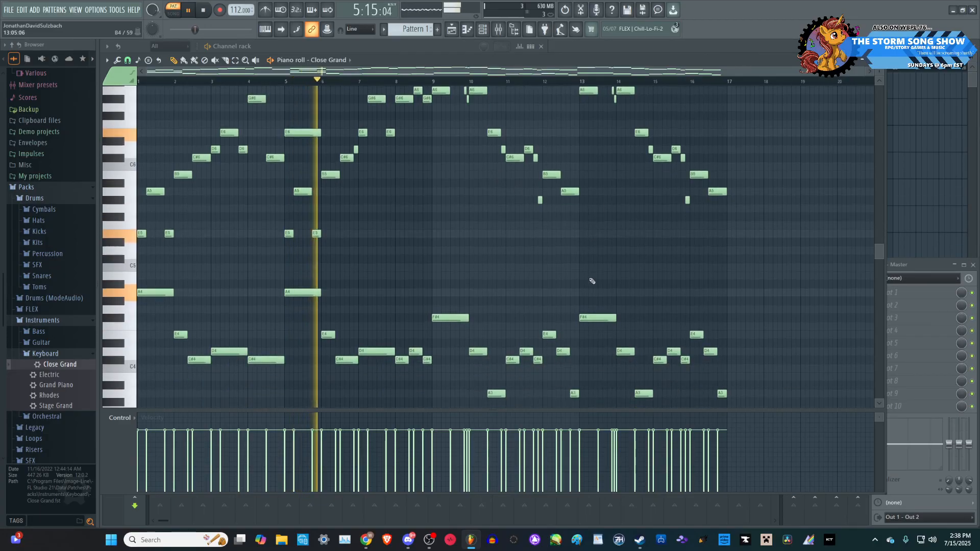
pyautogui.scroll(2, 592, 279)
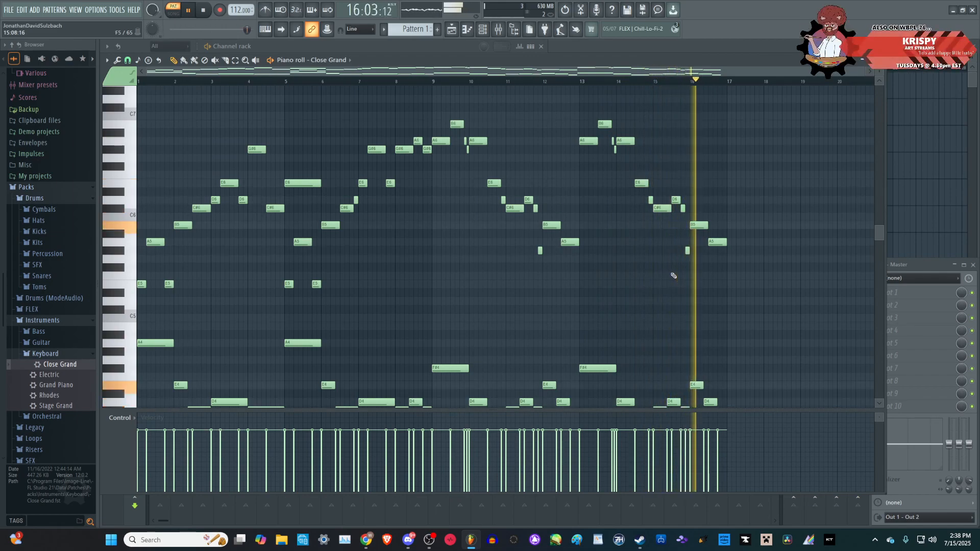
pyautogui.keyDown('ctrl'); pyautogui.scroll(4, 674, 283); pyautogui.keyUp('ctrl')
pyautogui.keyDown('ctrl'); pyautogui.scroll(-1, 706, 258); pyautogui.keyUp('ctrl')
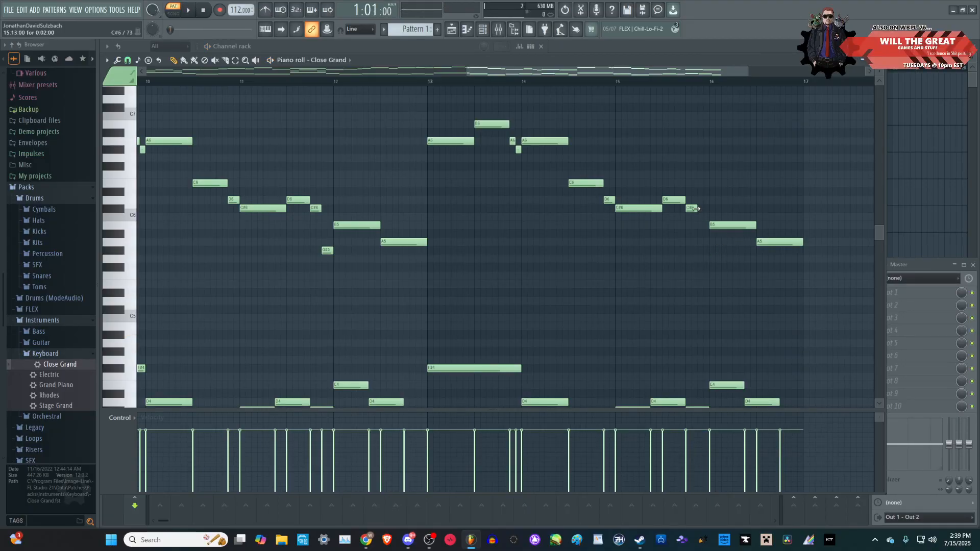
pyautogui.scroll(-3, 706, 234)
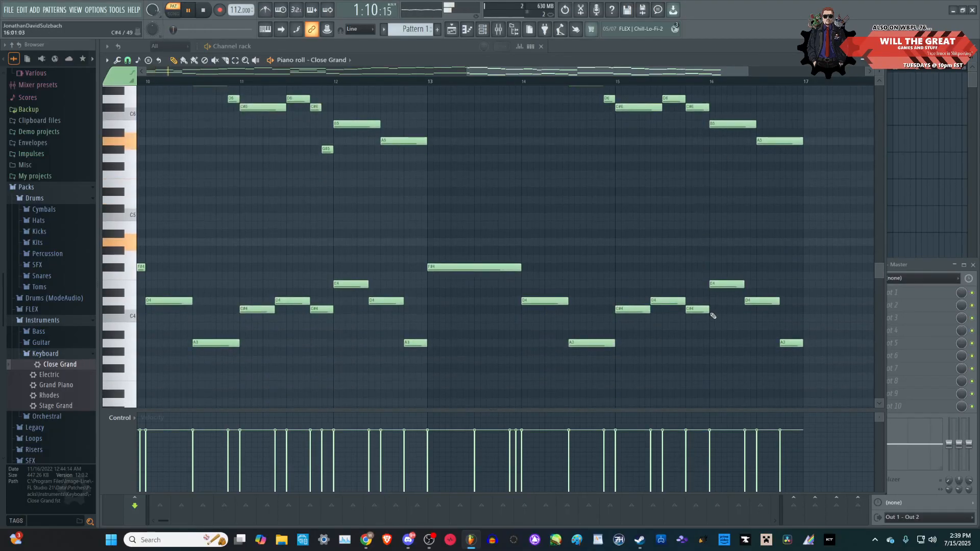
pyautogui.scroll(3, 711, 317)
pyautogui.scroll(-4, 628, 287)
pyautogui.scroll(2, 612, 295)
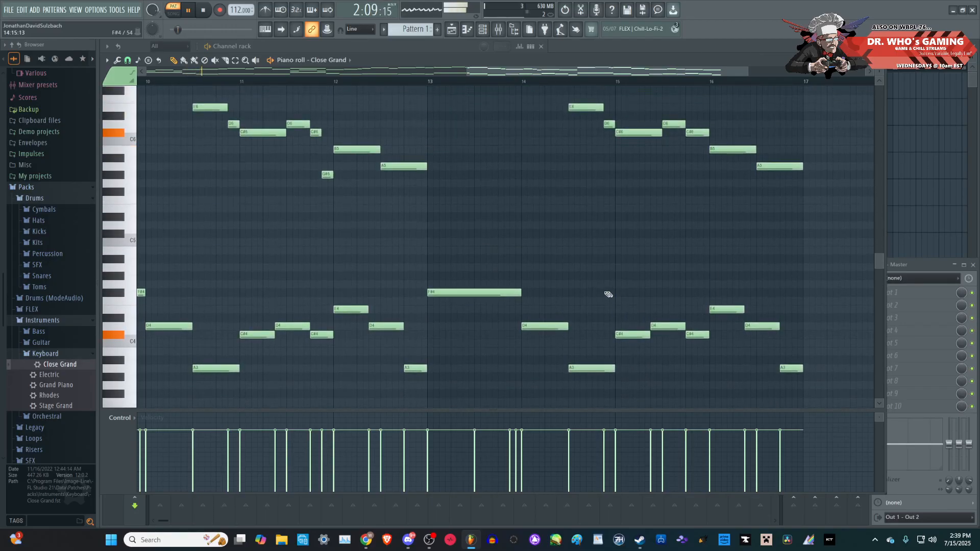
# - Set the playback start to bar 9 and listen to the original and duplicated phrases from there
pyautogui.scroll(-4, 608, 292)
pyautogui.scroll(4, 769, 343)
pyautogui.scroll(-1, 770, 344)
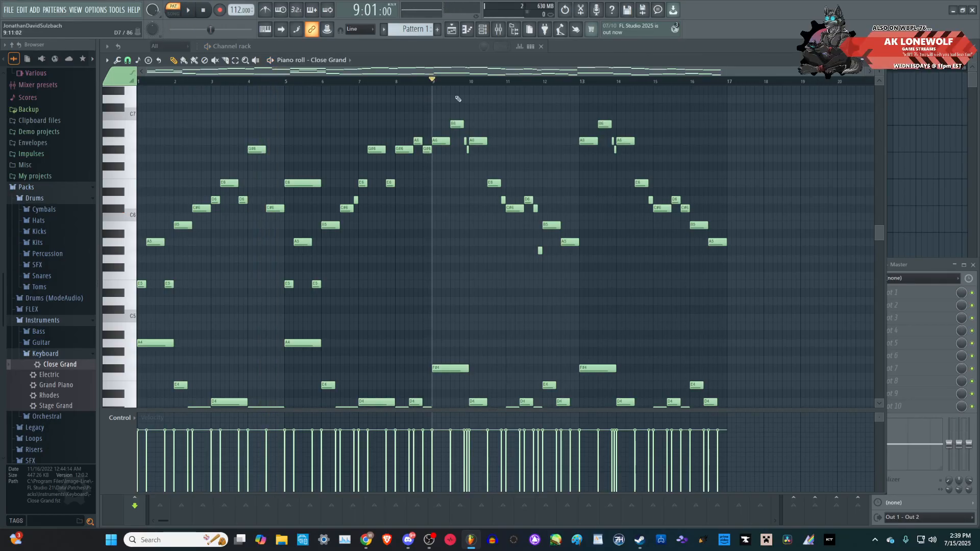
pyautogui.press('space')
pyautogui.scroll(-3, 499, 169)
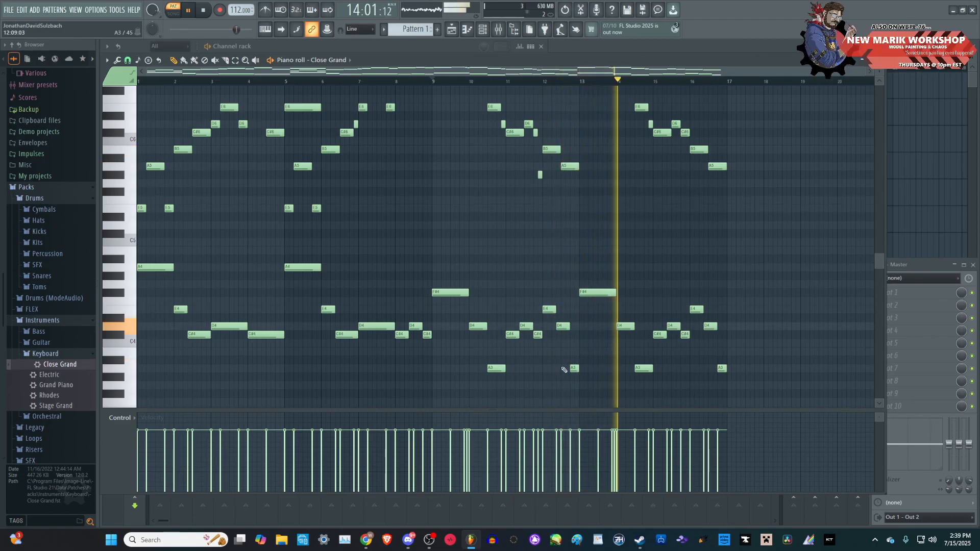
pyautogui.scroll(2, 613, 363)
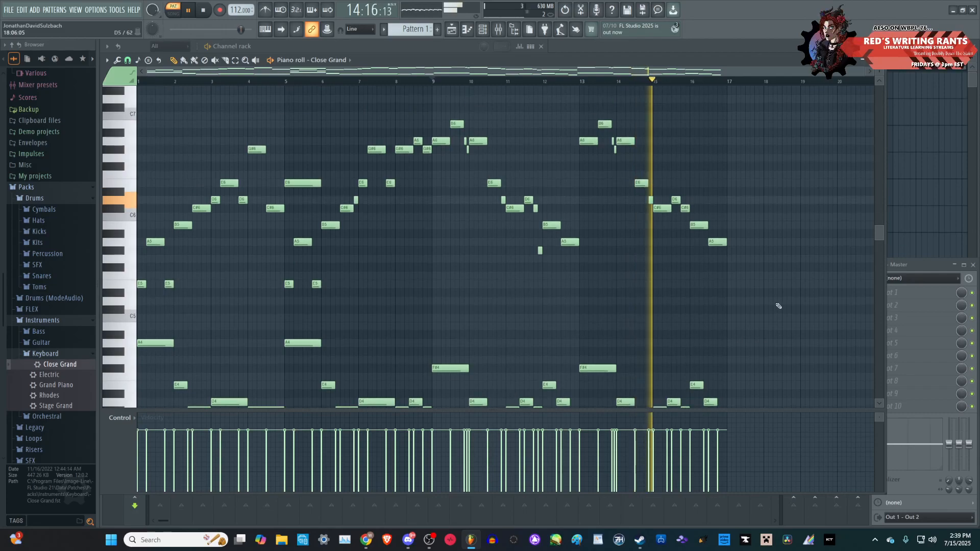
pyautogui.scroll(2, 777, 304)
pyautogui.scroll(3, 646, 267)
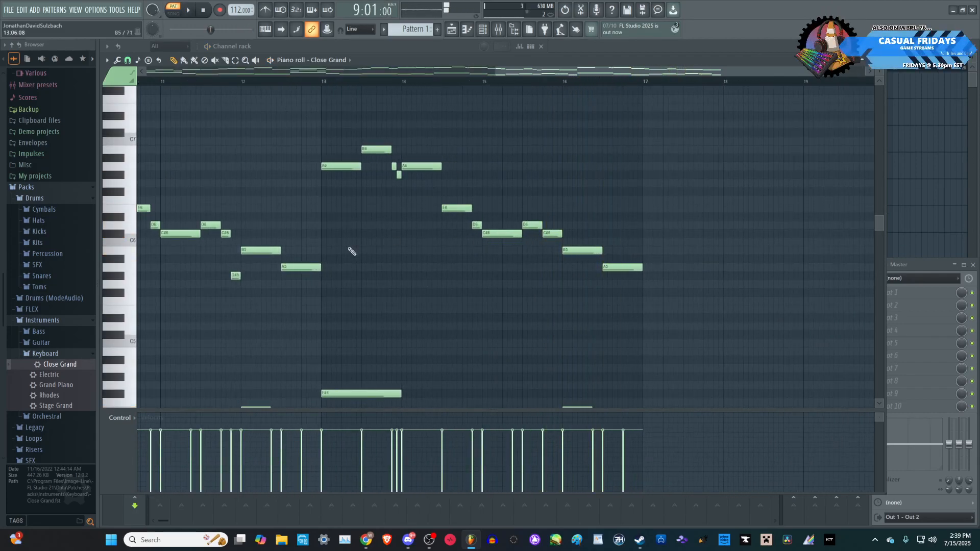
pyautogui.scroll(-3, 350, 250)
pyautogui.scroll(1, 400, 252)
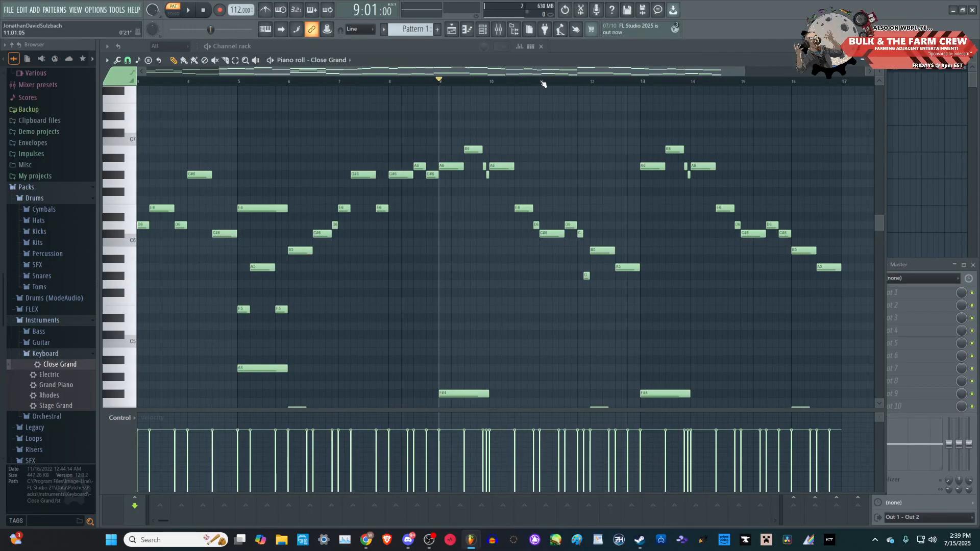
pyautogui.press('space')
# - Raise bar 11's last two melody notes to G#6 and A6, and set the playback start to bar 11
pyautogui.scroll(2, 609, 254)
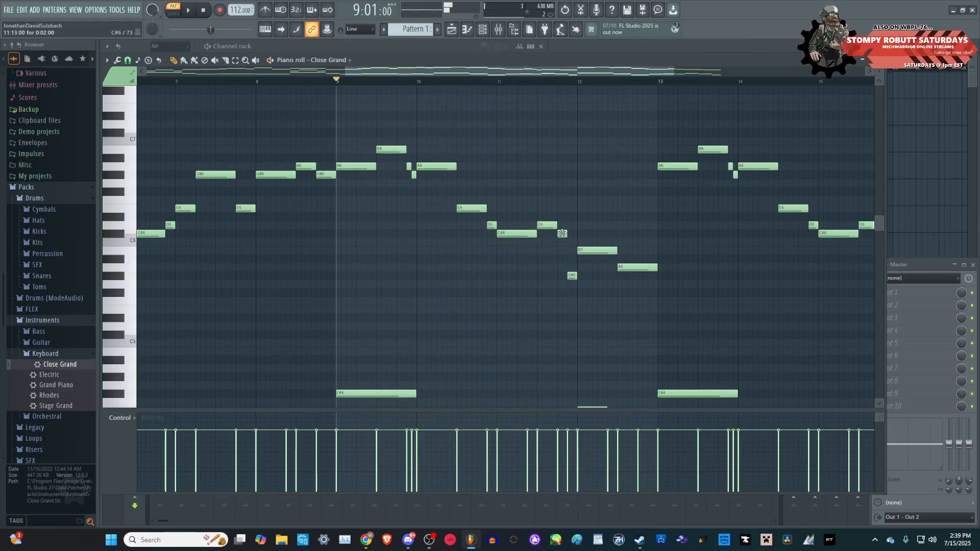
pyautogui.click(562, 233)
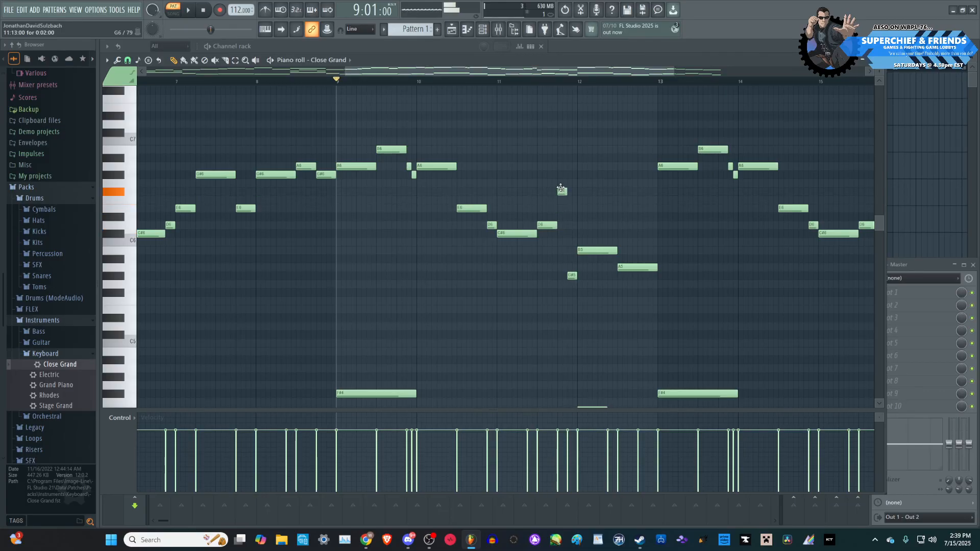
pyautogui.click(502, 82)
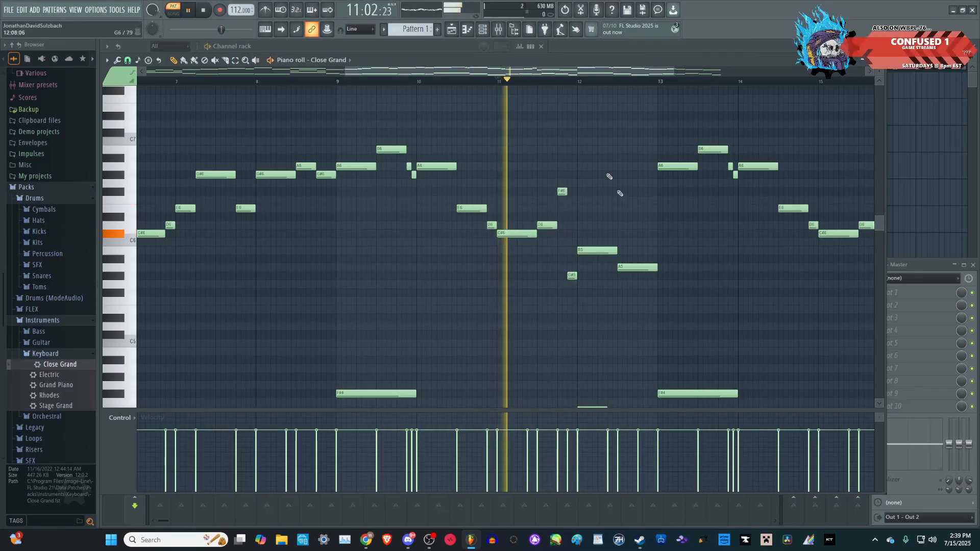
pyautogui.press('space')
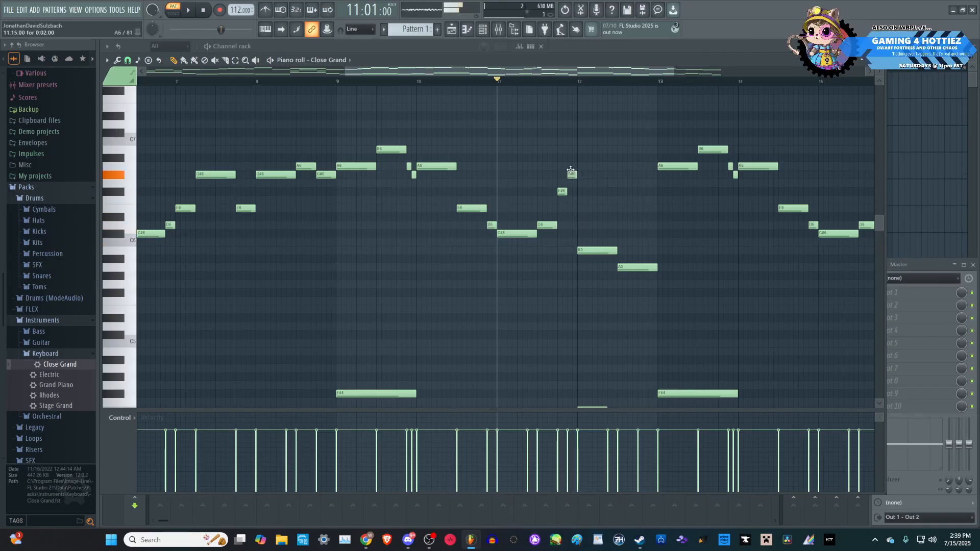
pyautogui.moveTo(564, 190); pyautogui.dragTo(573, 174)
pyautogui.scroll(-3, 573, 175)
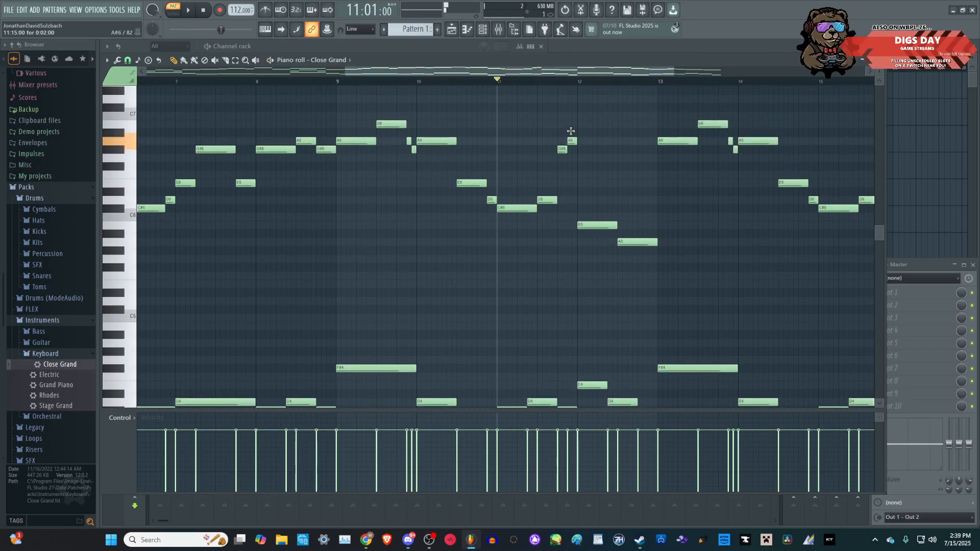
# - Raise bar 12's two melody notes to B6 and G#6, playing from bar 11 to check them
pyautogui.scroll(5, 574, 194)
pyautogui.moveTo(587, 301); pyautogui.dragTo(592, 186)
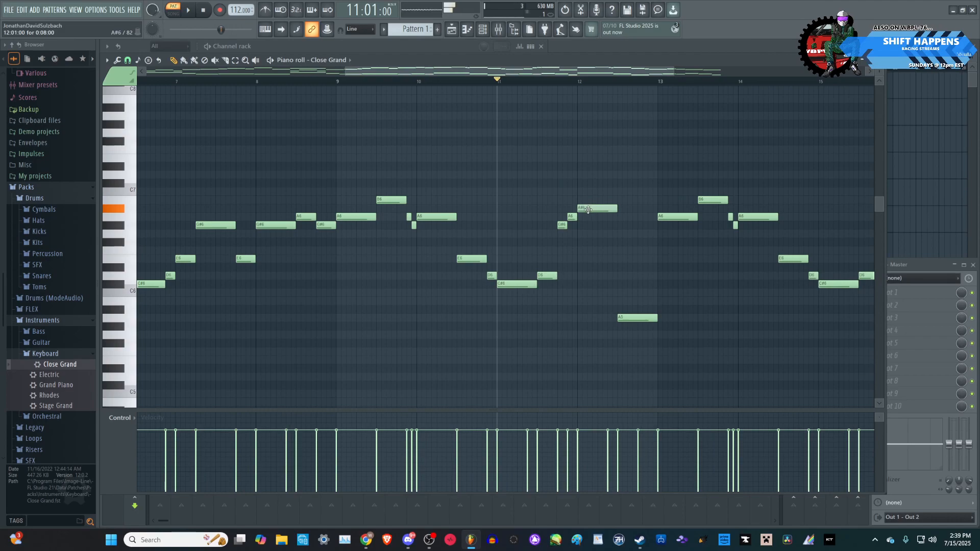
pyautogui.scroll(-8, 597, 226)
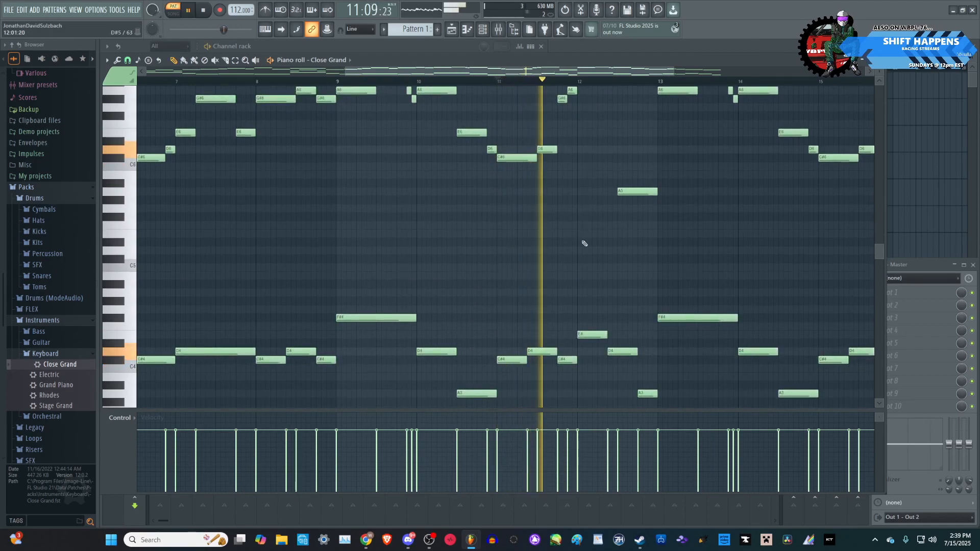
pyautogui.scroll(5, 585, 254)
pyautogui.press('space')
pyautogui.moveTo(627, 217); pyautogui.dragTo(633, 184)
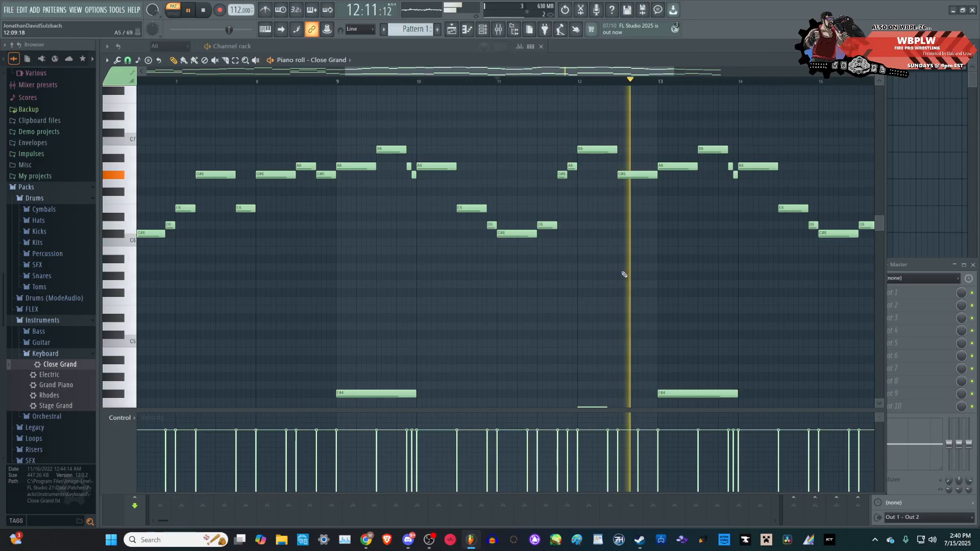
# - Listen to the revised transition from bar 12 into bar 13 and review the whole 16-bar pattern
pyautogui.scroll(-10, 624, 275)
pyautogui.scroll(4, 623, 280)
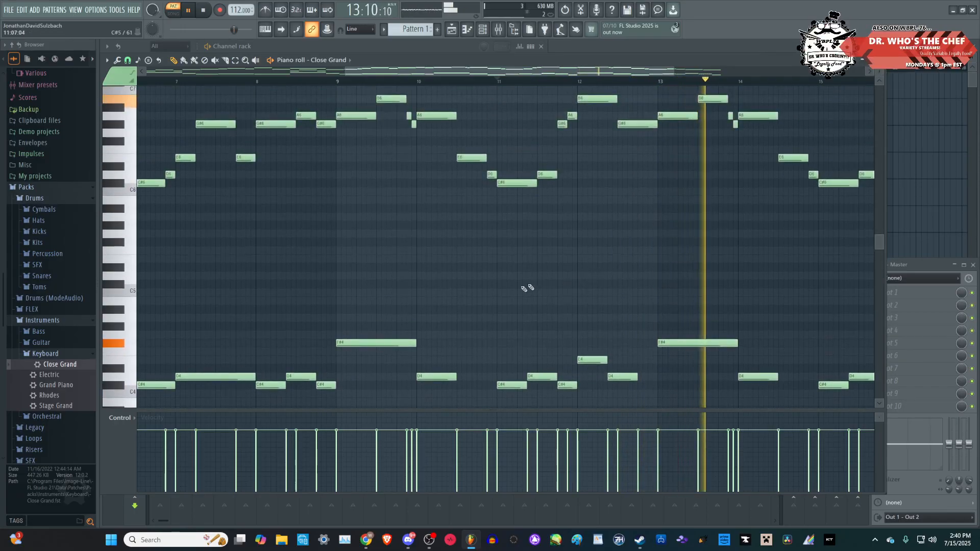
pyautogui.scroll(-3, 535, 287)
pyautogui.scroll(2, 587, 278)
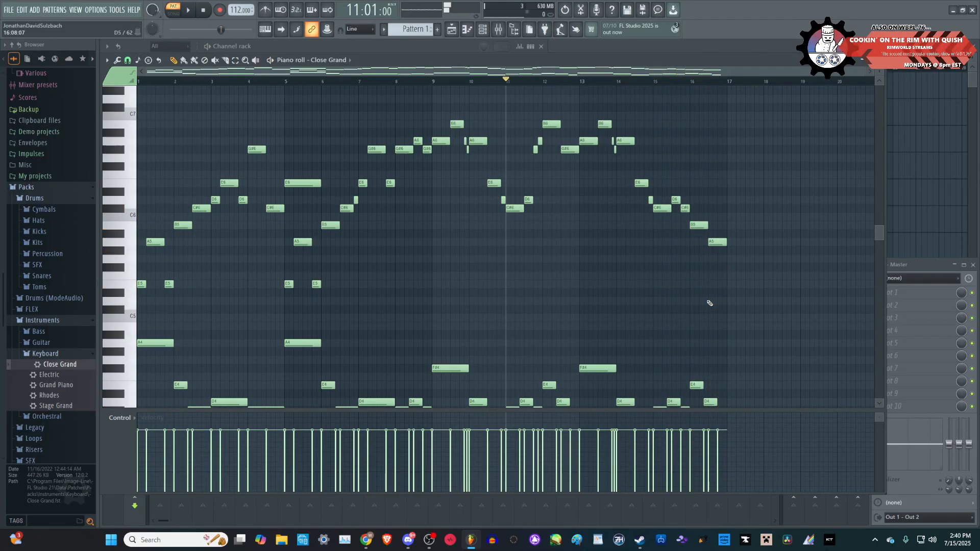
pyautogui.scroll(-4, 735, 291)
pyautogui.scroll(3, 772, 309)
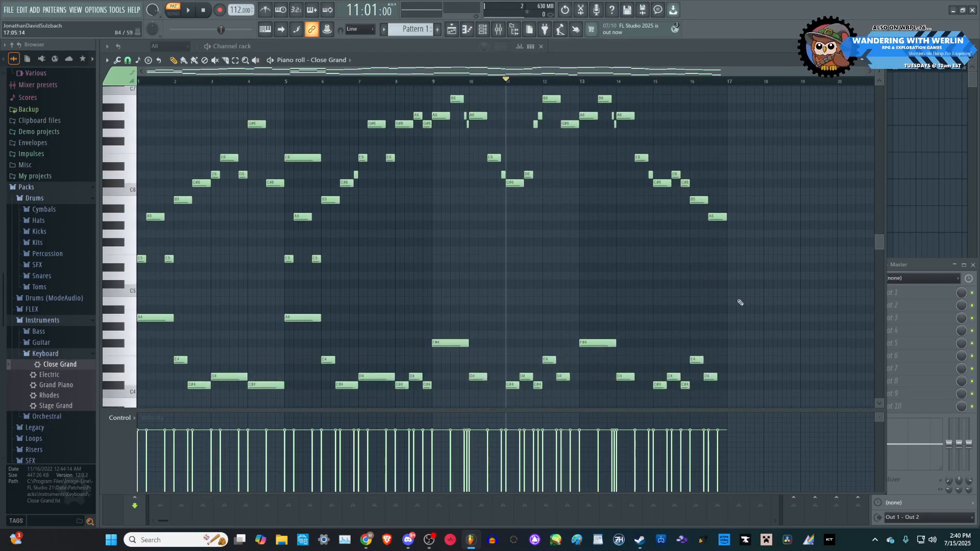
# - Save the project under the name 2025_07_15_LegionProject5_Fantasy Theme in a new project folder
pyautogui.scroll(3, 770, 280)
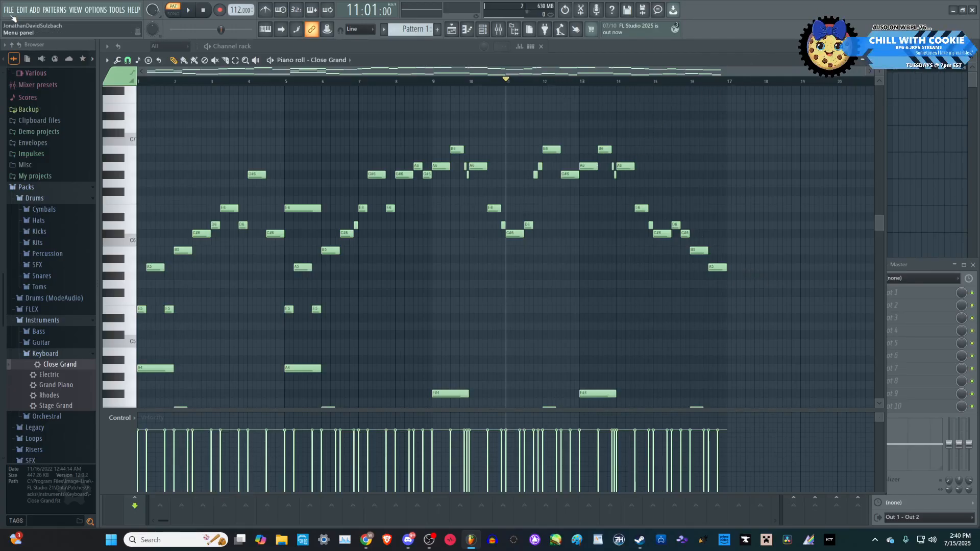
pyautogui.click(9, 10)
pyautogui.click(13, 50)
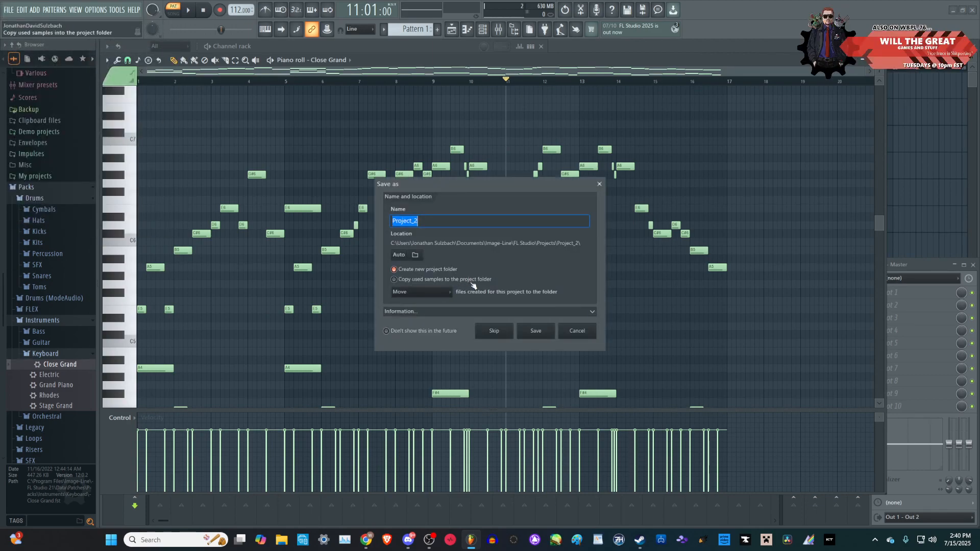
pyautogui.write('2025_')
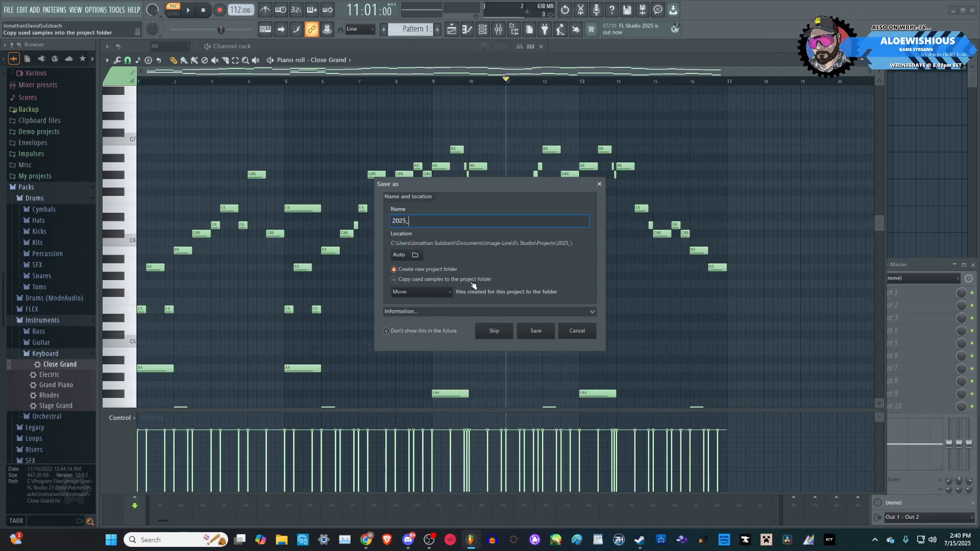
pyautogui.write('07_15_LegionProje')
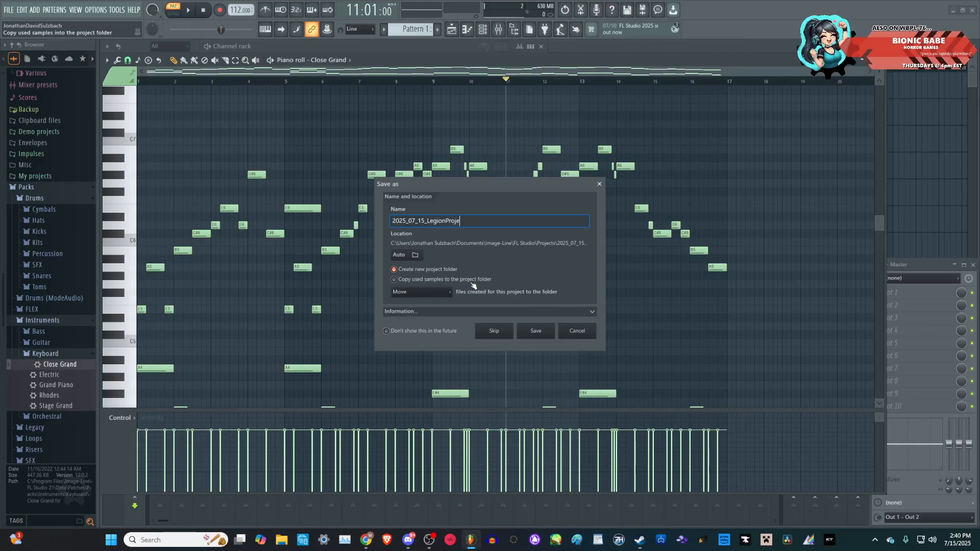
pyautogui.write('ct5_Fa')
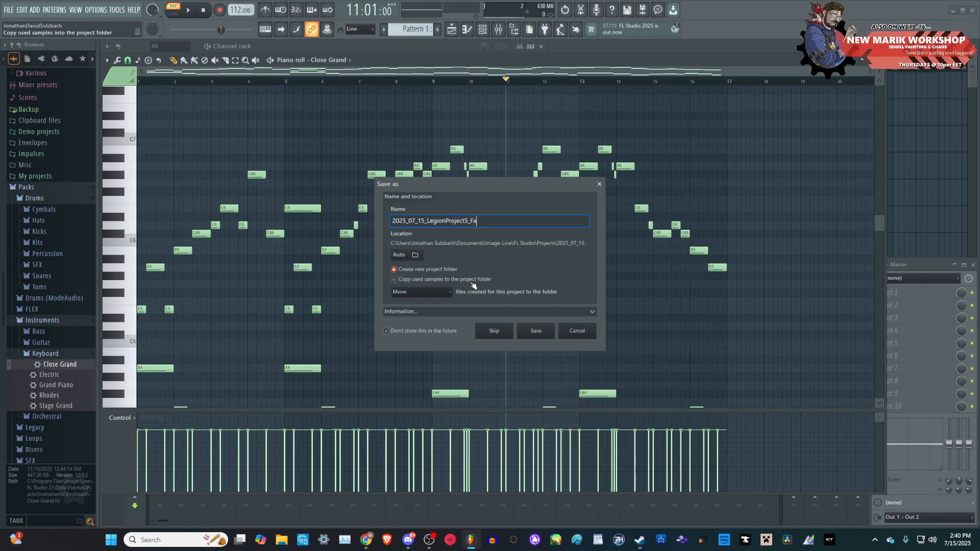
pyautogui.write('ntasy Theme')
pyautogui.press('Return')
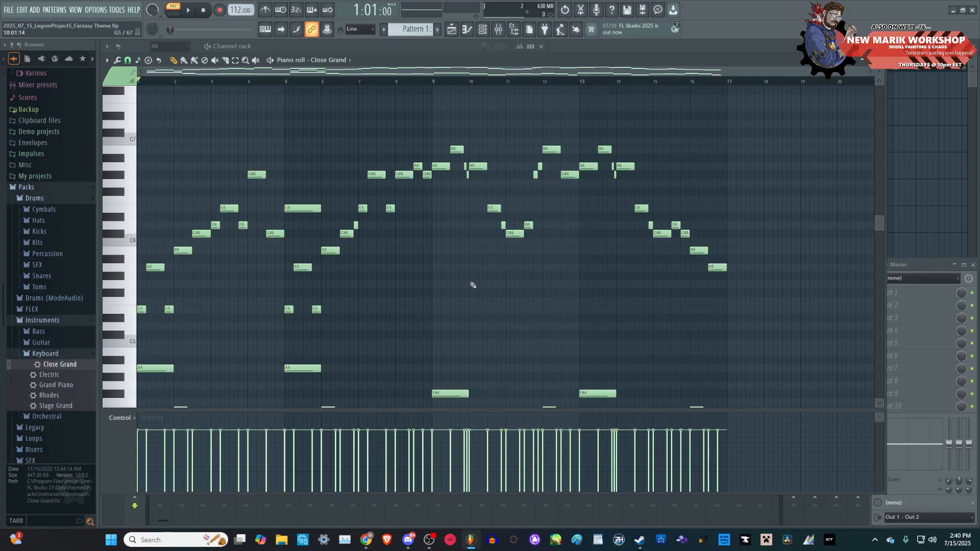
# - Play the start of the pattern briefly, and add a LABS instrument channel to the channel rack
pyautogui.scroll(-3, 560, 234)
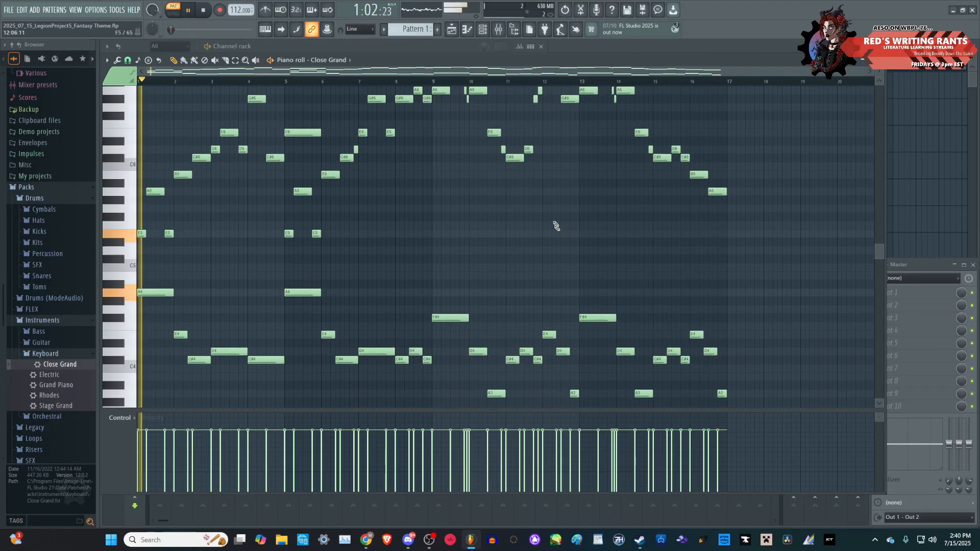
pyautogui.scroll(2, 553, 192)
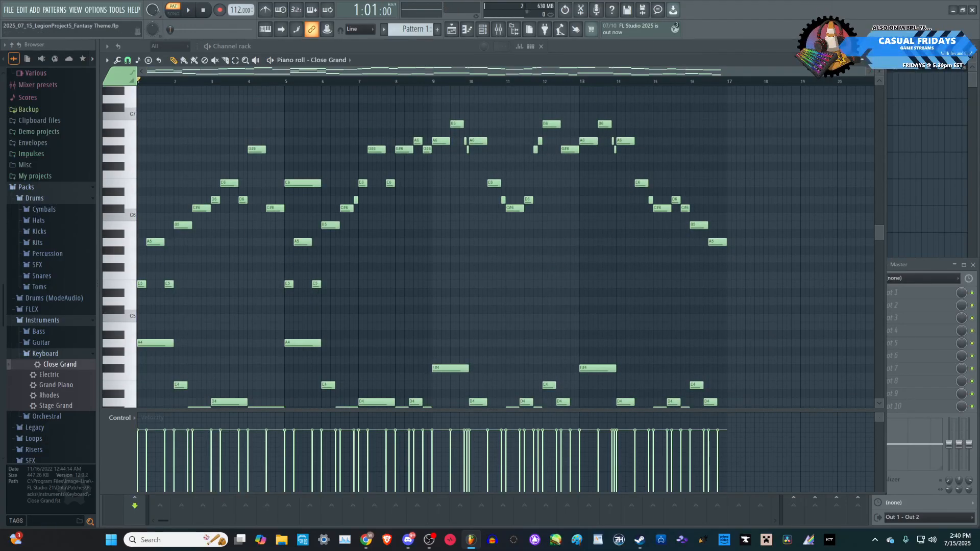
pyautogui.press('F5')
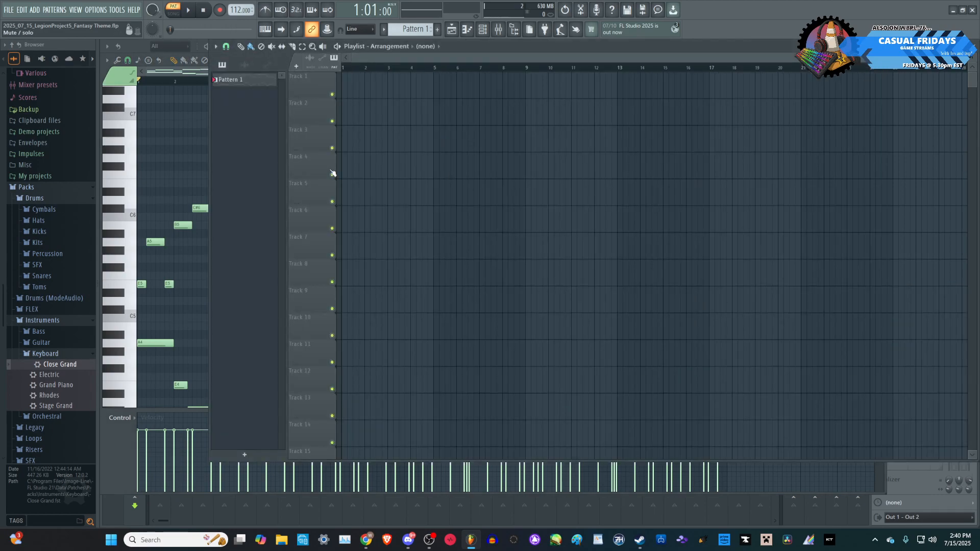
pyautogui.click(483, 30)
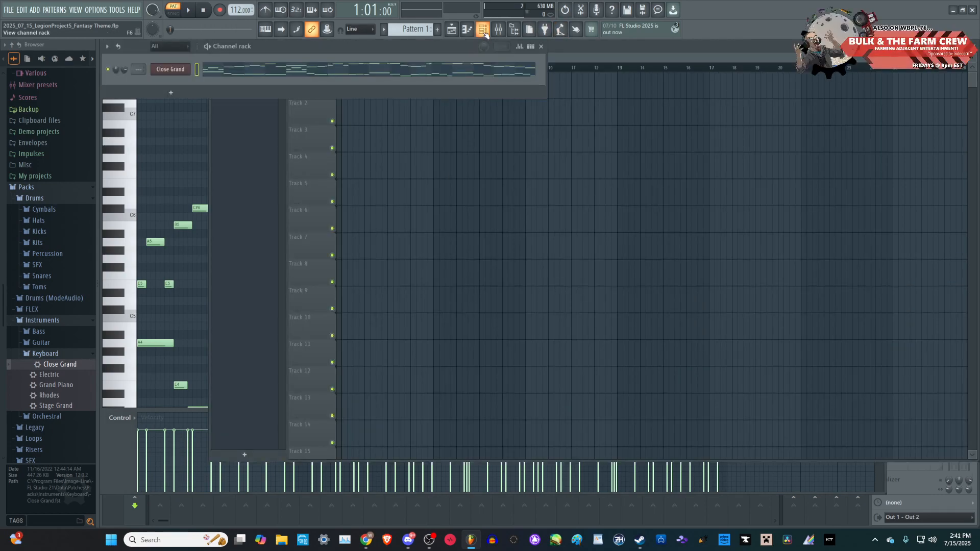
pyautogui.click(172, 94)
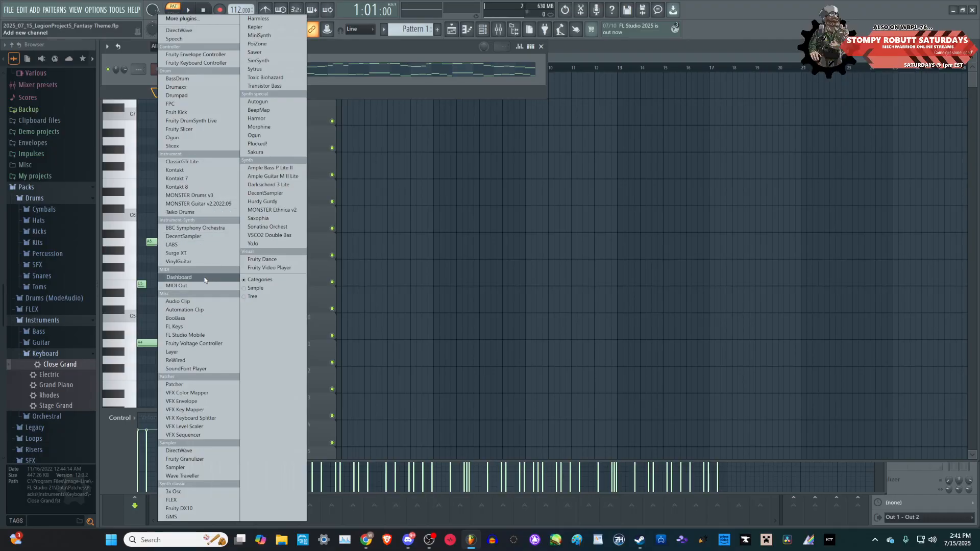
pyautogui.click(201, 245)
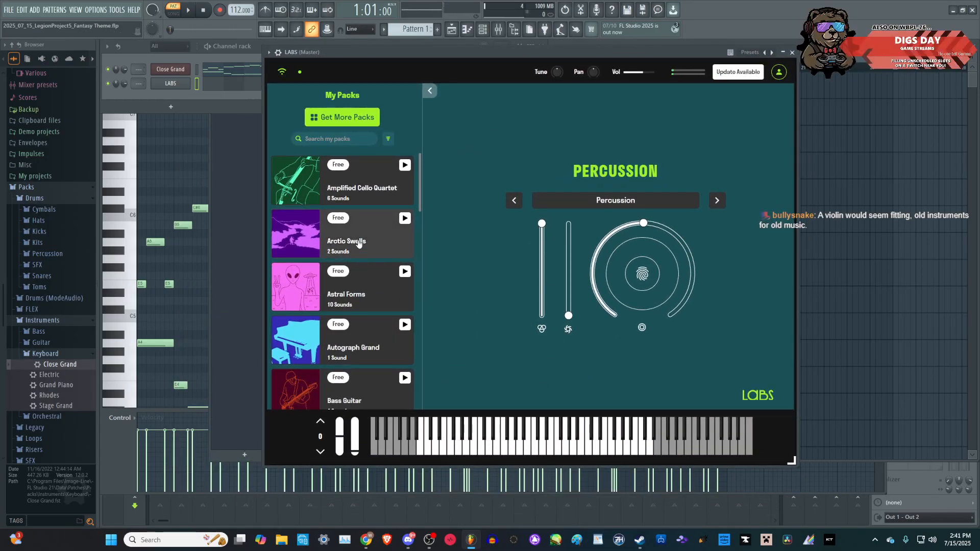
# - Find the Gaelic Voices pack in LABS, load its Ahs sound and audition a note
pyautogui.scroll(-2, 376, 196)
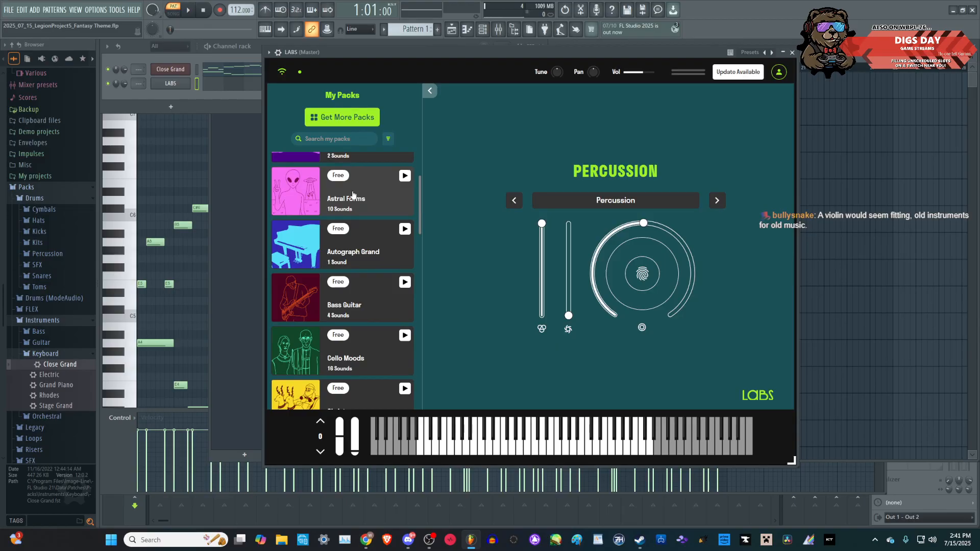
pyautogui.scroll(-3, 378, 198)
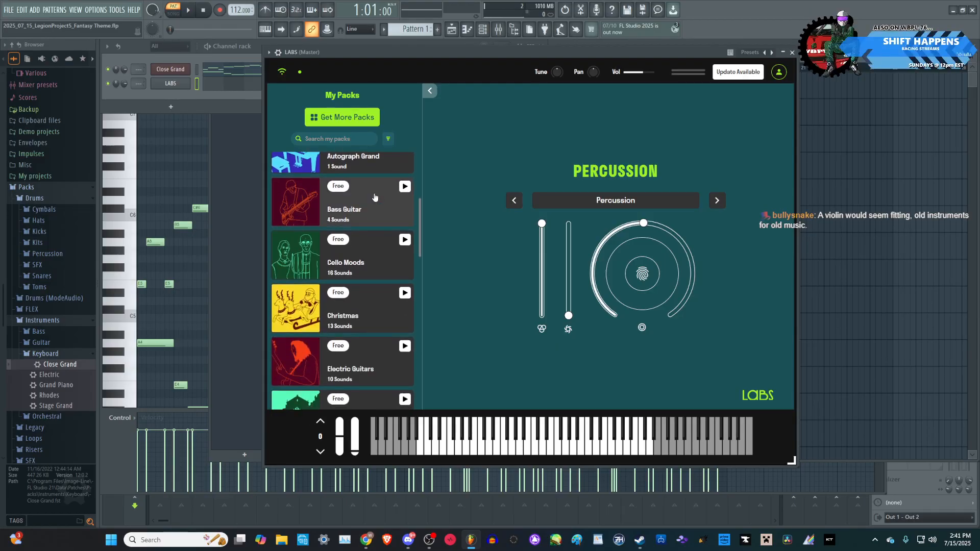
pyautogui.scroll(-2, 376, 230)
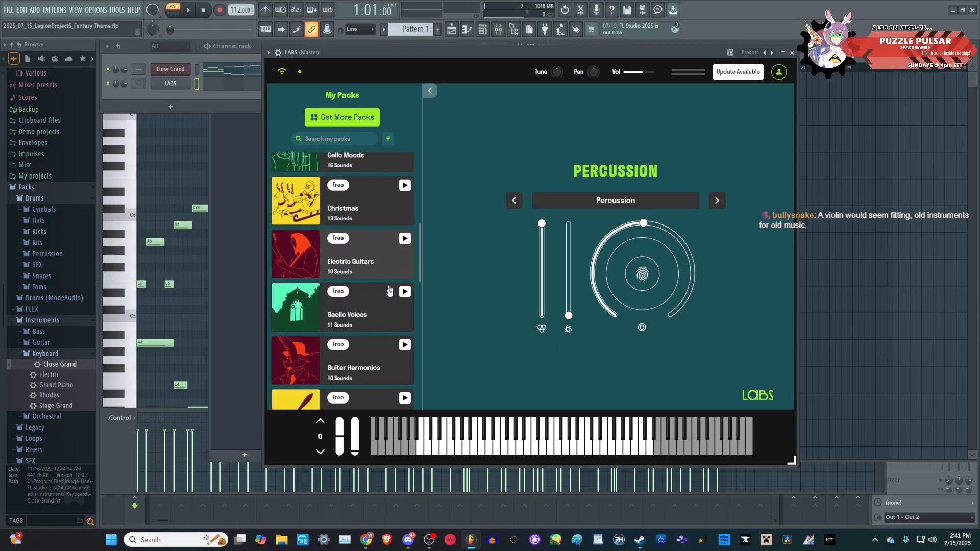
pyautogui.click(376, 279)
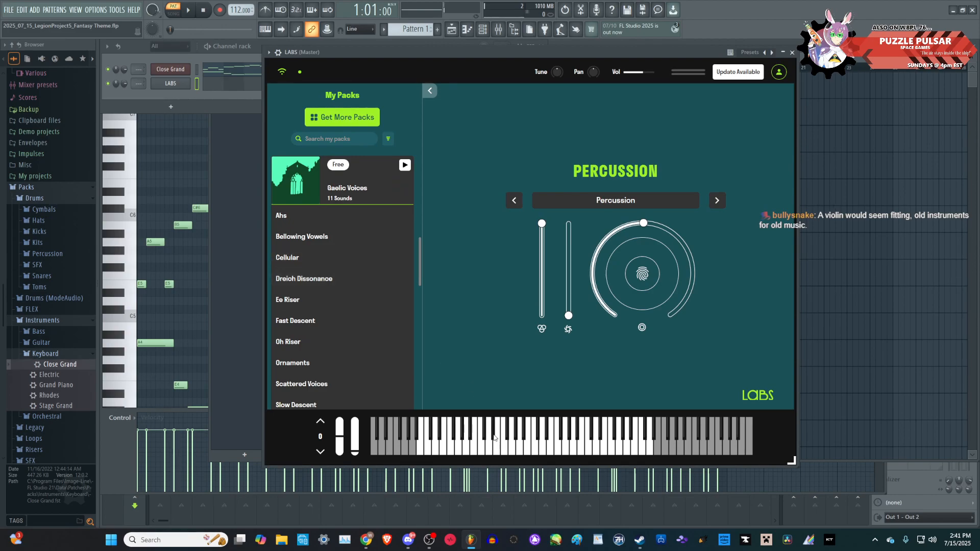
pyautogui.click(301, 216)
pyautogui.click(543, 444)
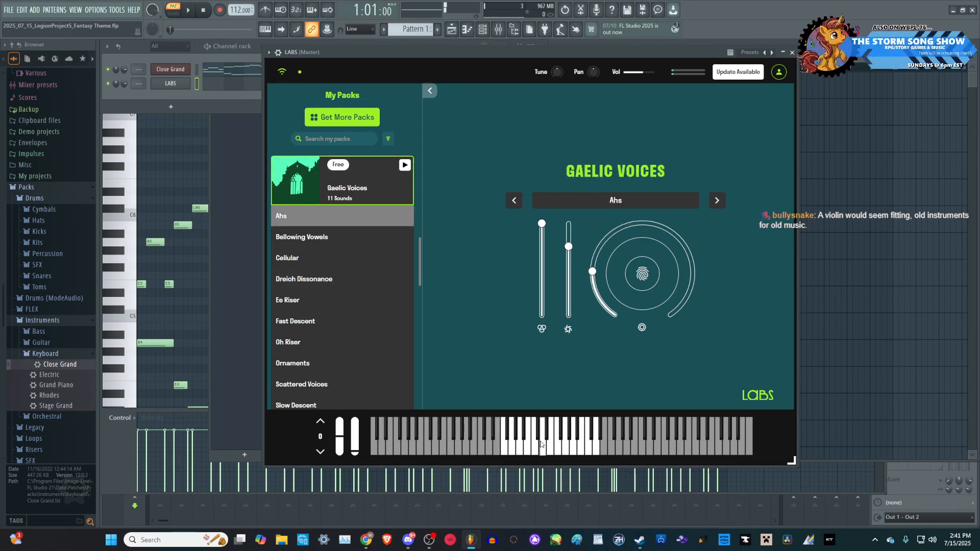
# - Audition the Bellowing Vowels, Cellular, Dreich Dissonance and Scattered Voices sounds of the Gaelic Voices pack
pyautogui.click(301, 236)
pyautogui.press('Down')
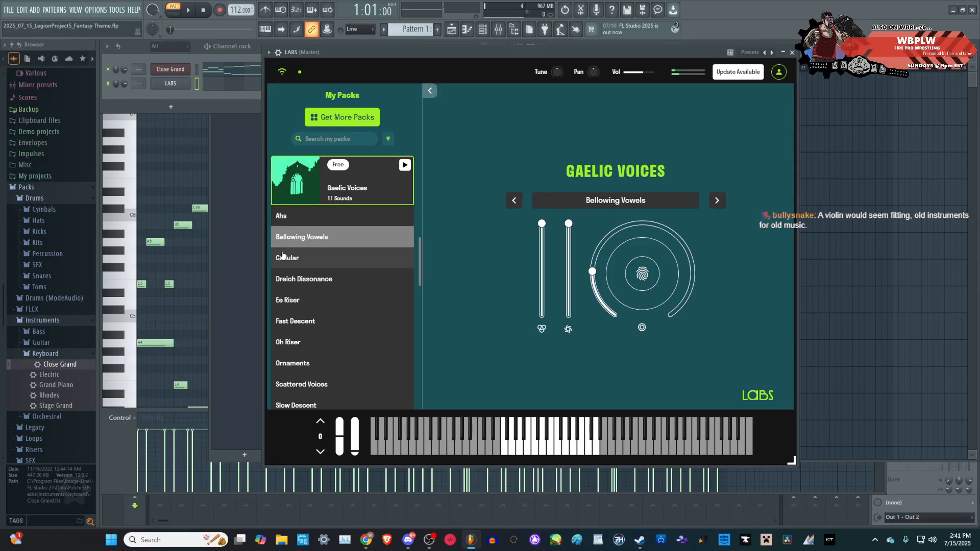
pyautogui.moveTo(558, 443); pyautogui.dragTo(566, 448)
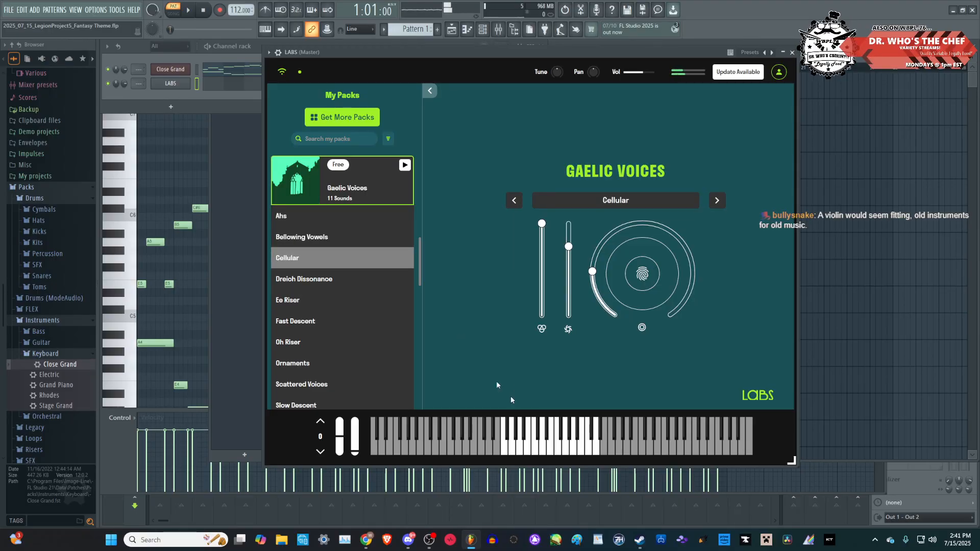
pyautogui.press('Down')
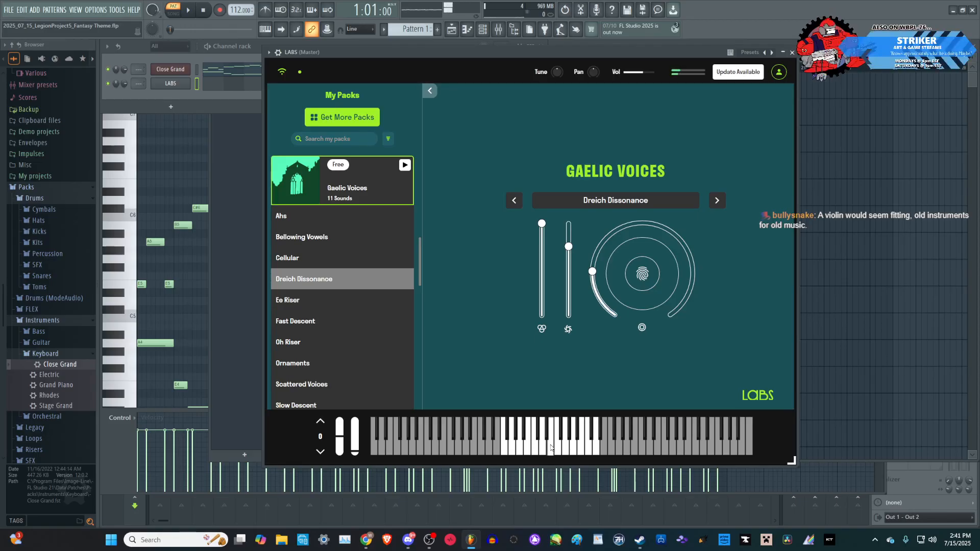
pyautogui.click(355, 388)
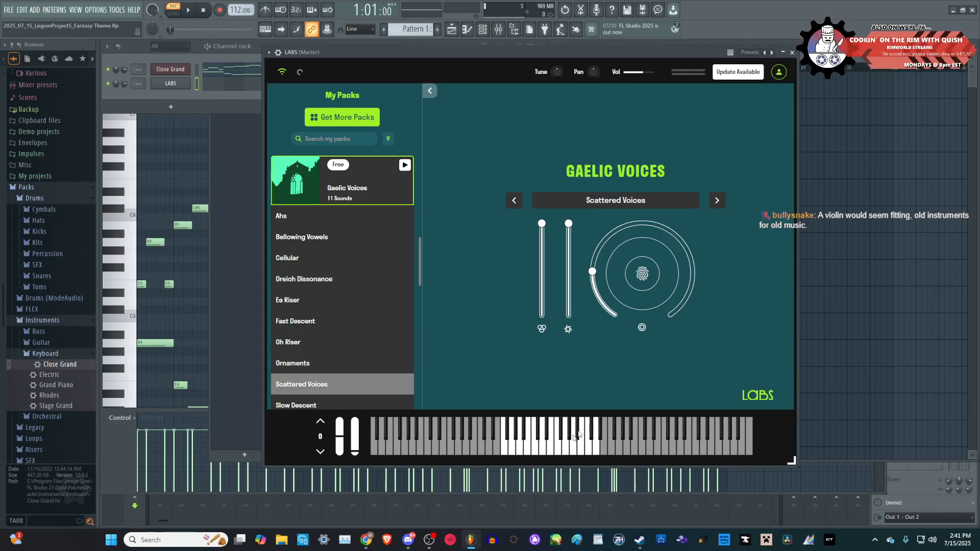
pyautogui.click(362, 278)
pyautogui.click(555, 448)
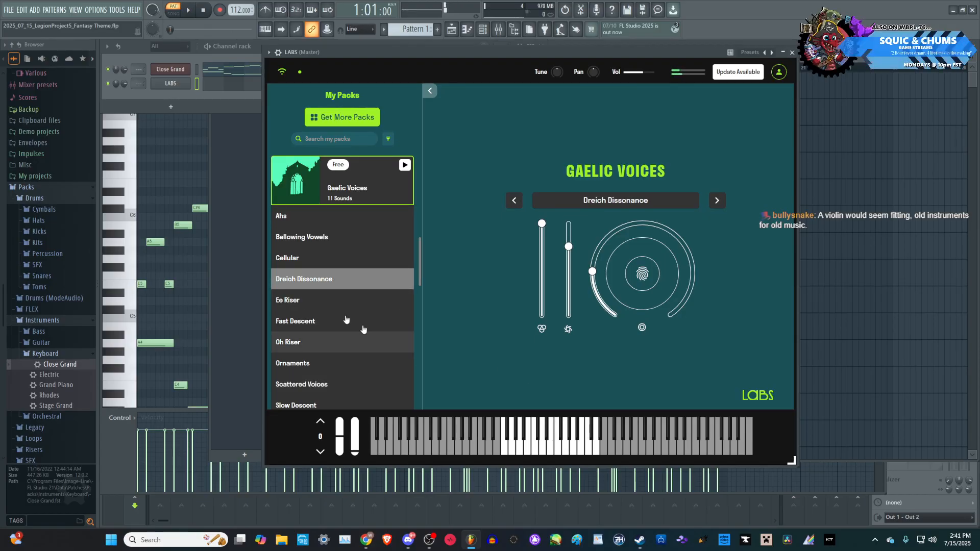
# - Audition the Ee Riser, Fast Descent, Oh Riser, Ornaments and Scattered Voices sounds
pyautogui.click(349, 302)
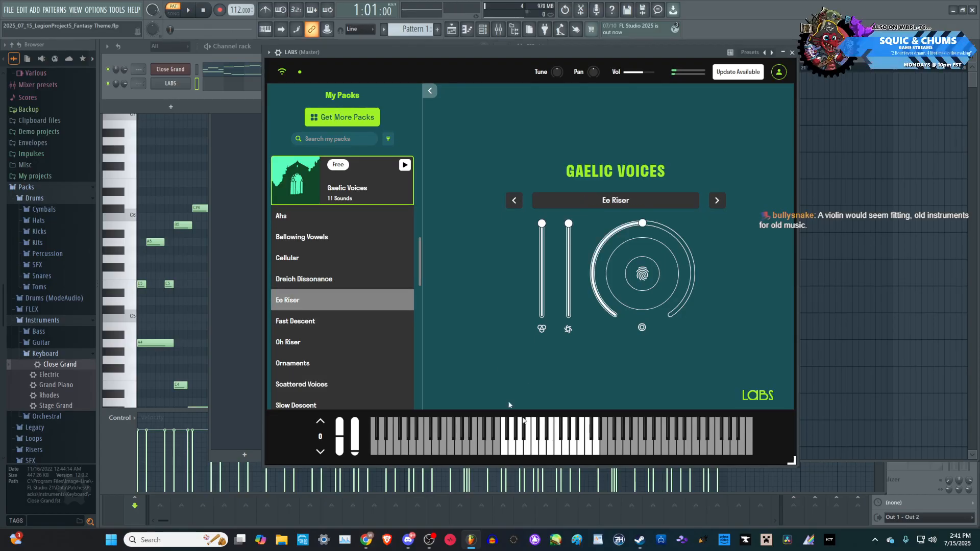
pyautogui.click(296, 322)
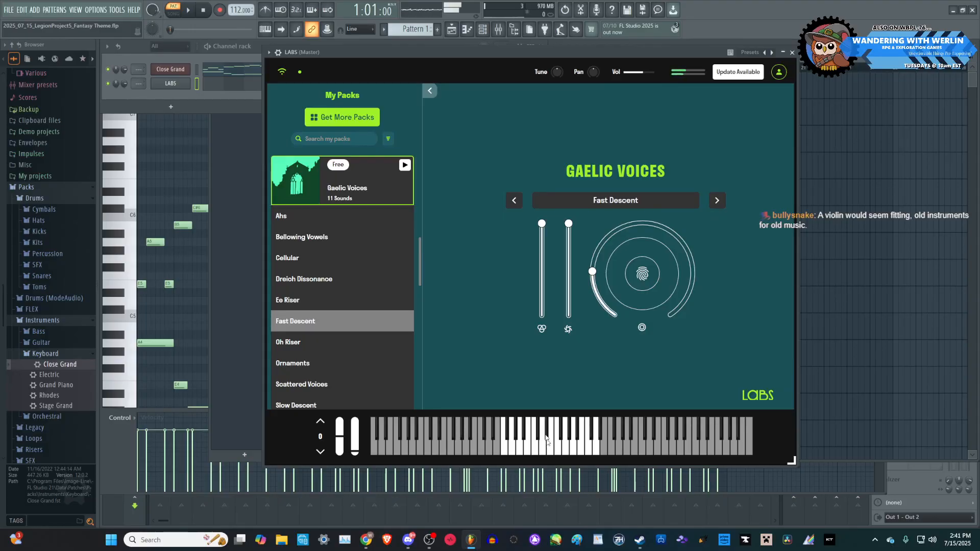
pyautogui.click(333, 343)
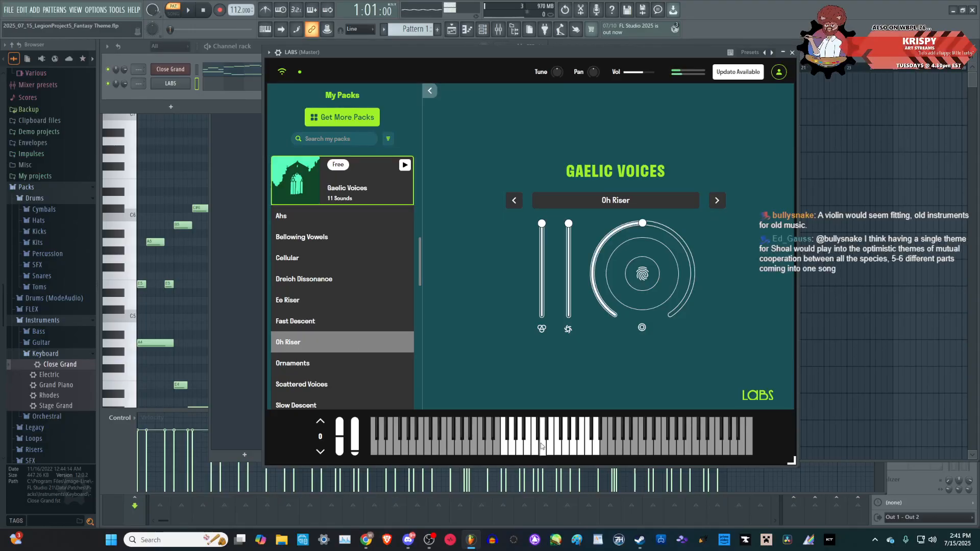
pyautogui.scroll(-3, 301, 333)
pyautogui.click(303, 270)
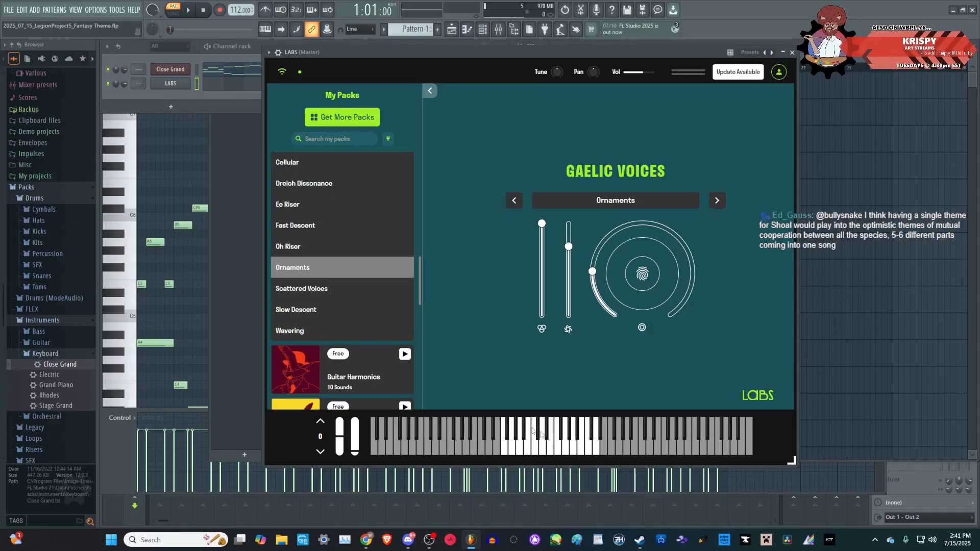
pyautogui.click(550, 447)
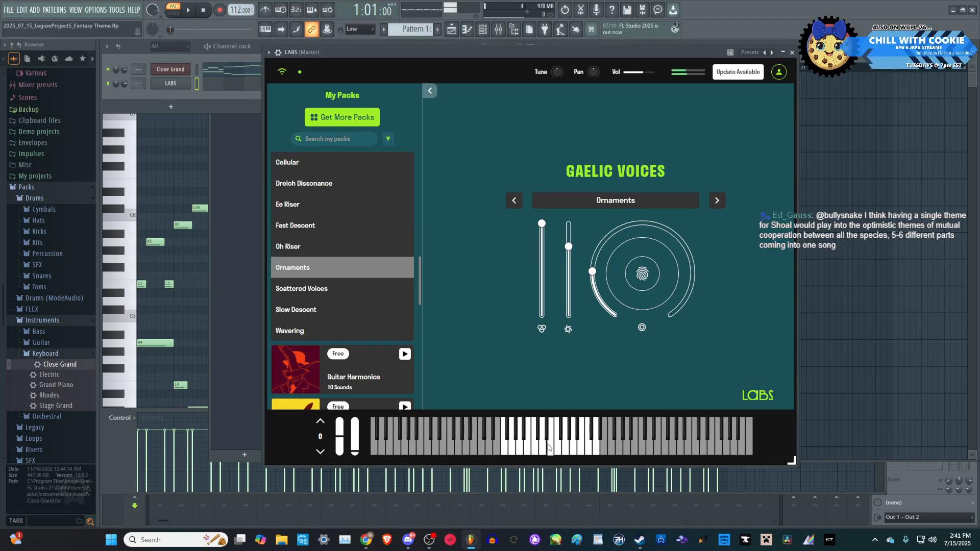
pyautogui.click(335, 290)
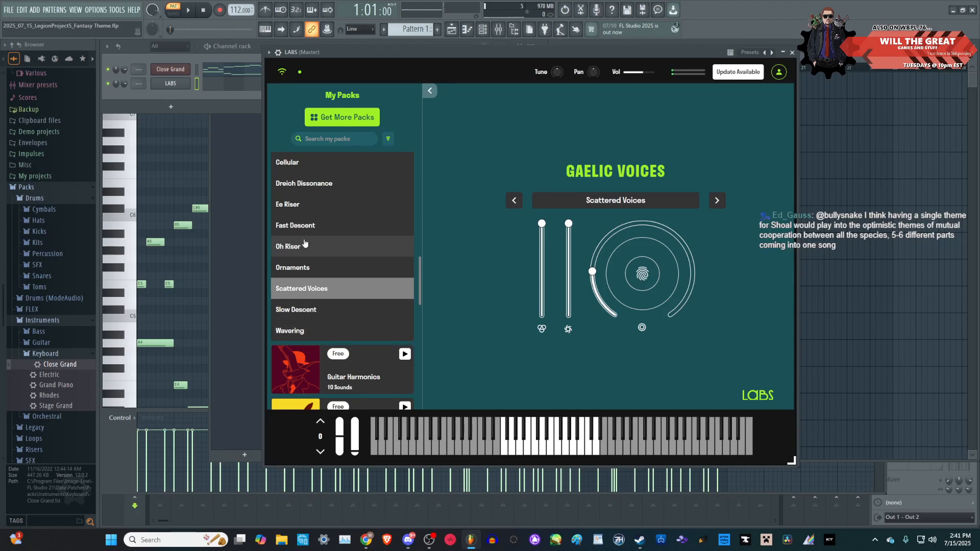
# - Compare the Fast Descent, Ee Riser and Cellular sounds once more
pyautogui.click(325, 226)
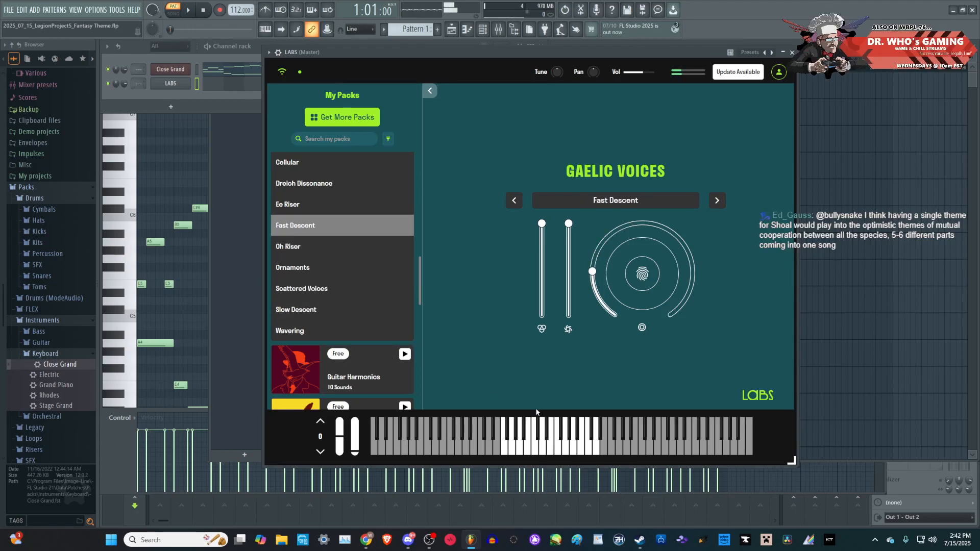
pyautogui.click(356, 209)
pyautogui.click(557, 453)
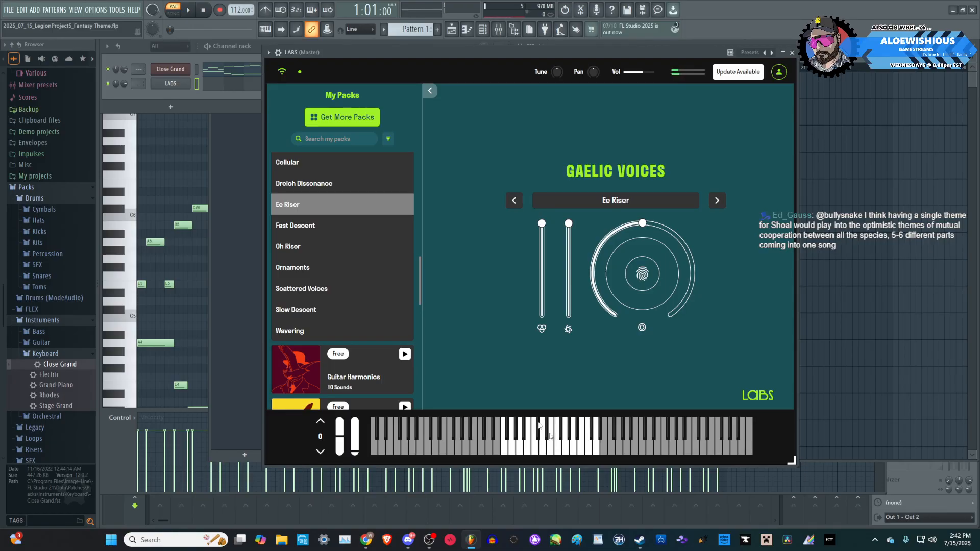
pyautogui.scroll(3, 342, 265)
pyautogui.click(287, 258)
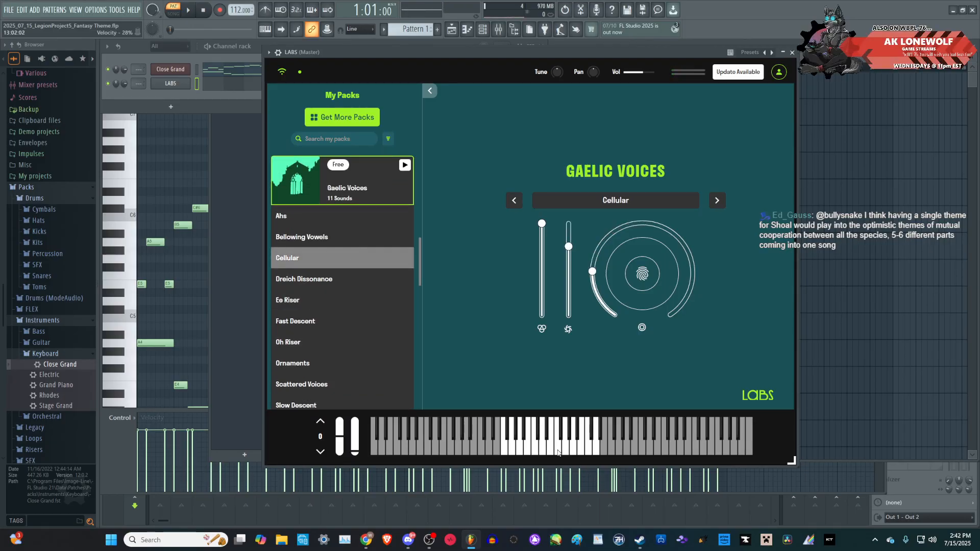
# - Set LABS to the Gaelic Voices Ahs sound, test a note, and open the LABS channel's piano roll
pyautogui.click(286, 222)
pyautogui.click(539, 446)
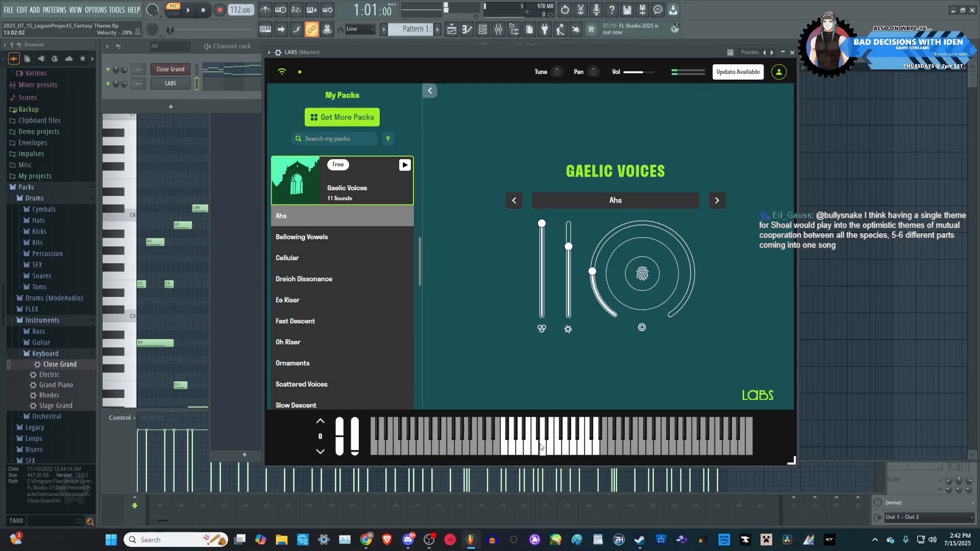
pyautogui.click(792, 54)
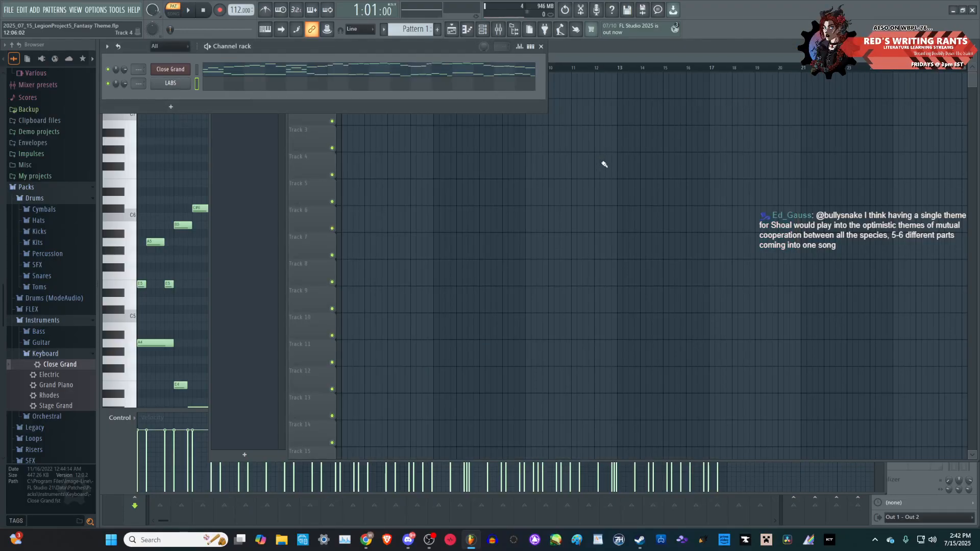
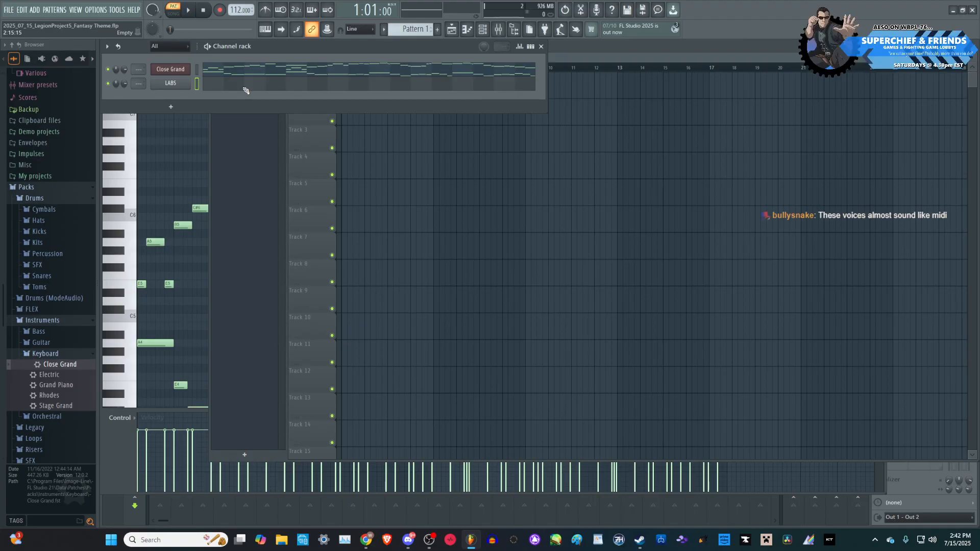
pyautogui.click(245, 90)
pyautogui.scroll(-2, 354, 164)
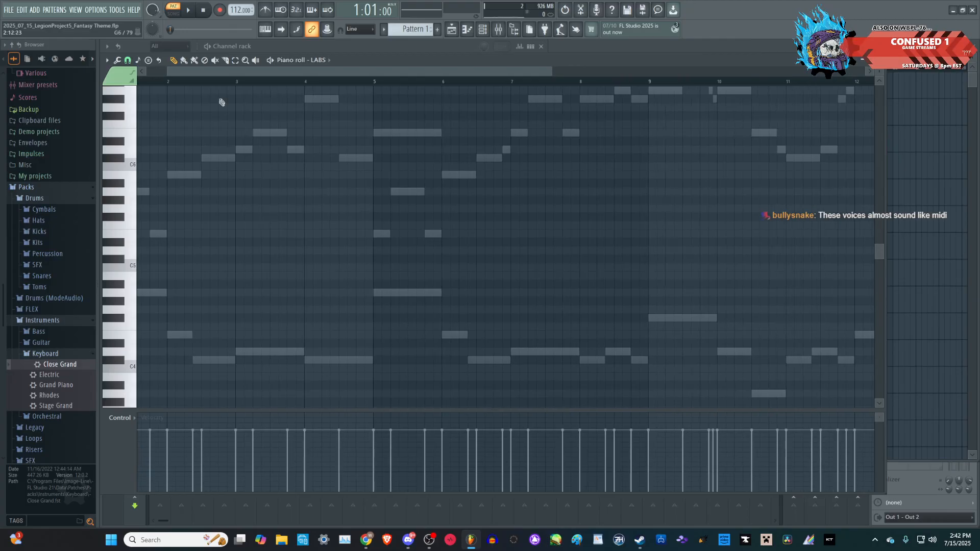
# - Place an E5 note at the start of bar 1, shorten it to 4 steps, and add a 4-step A5 note directly after it
pyautogui.moveTo(225, 71); pyautogui.dragTo(199, 72)
pyautogui.click(138, 234)
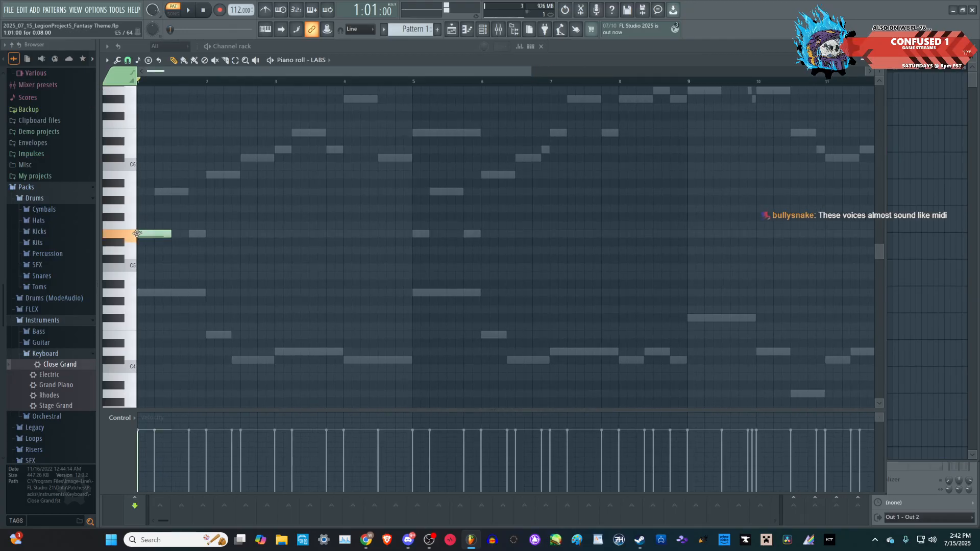
pyautogui.press('space')
pyautogui.press('space')
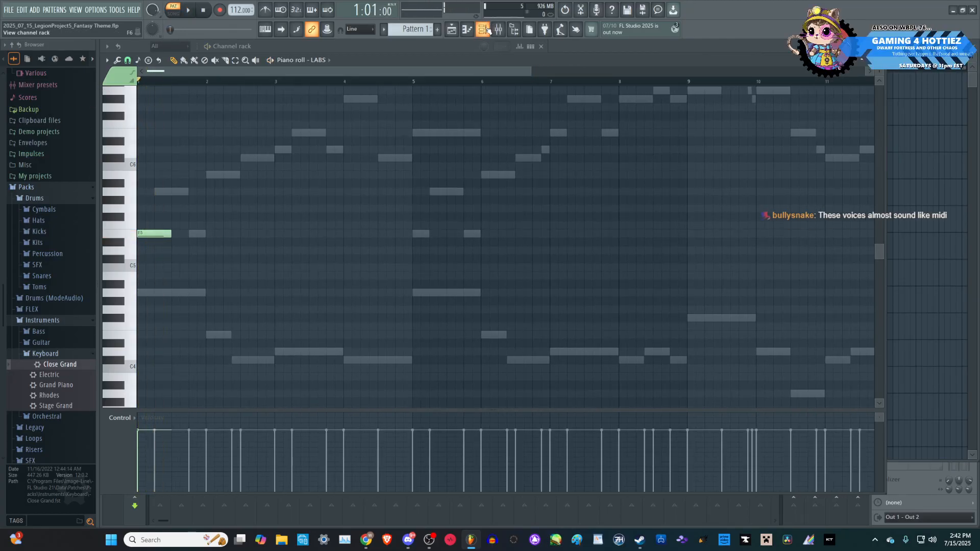
pyautogui.click(488, 29)
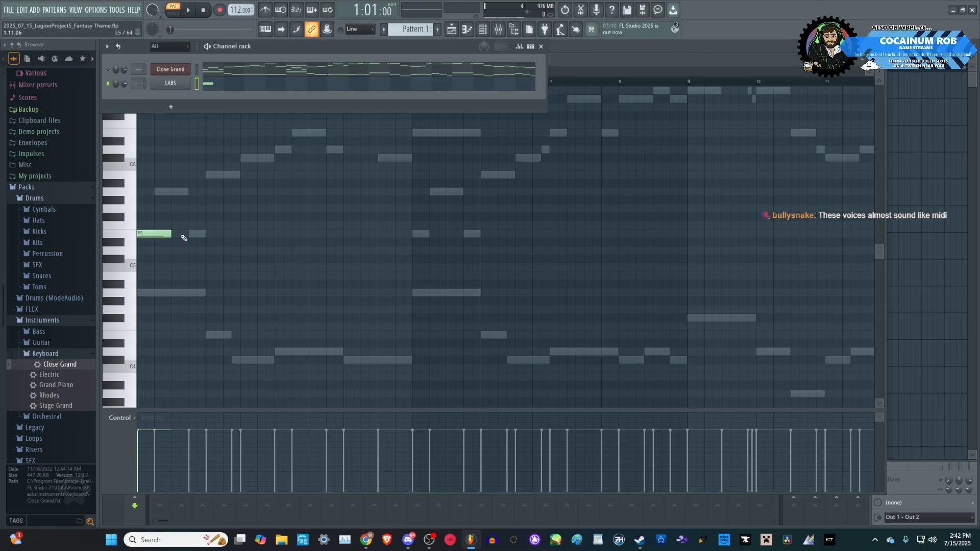
pyautogui.moveTo(169, 233); pyautogui.dragTo(154, 233)
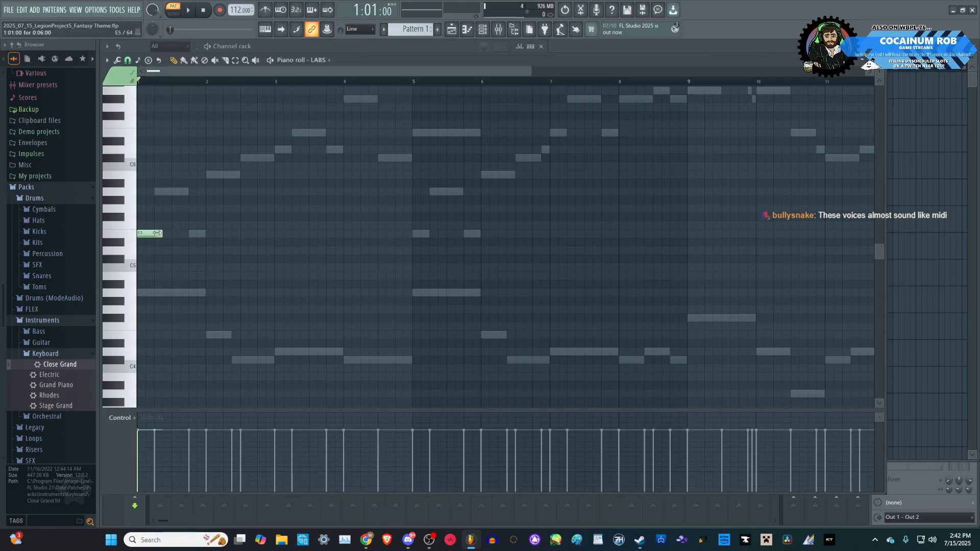
pyautogui.click(157, 193)
# - Route the LABS channel to mixer track 1 and bring up the mixer for that insert
pyautogui.click(487, 29)
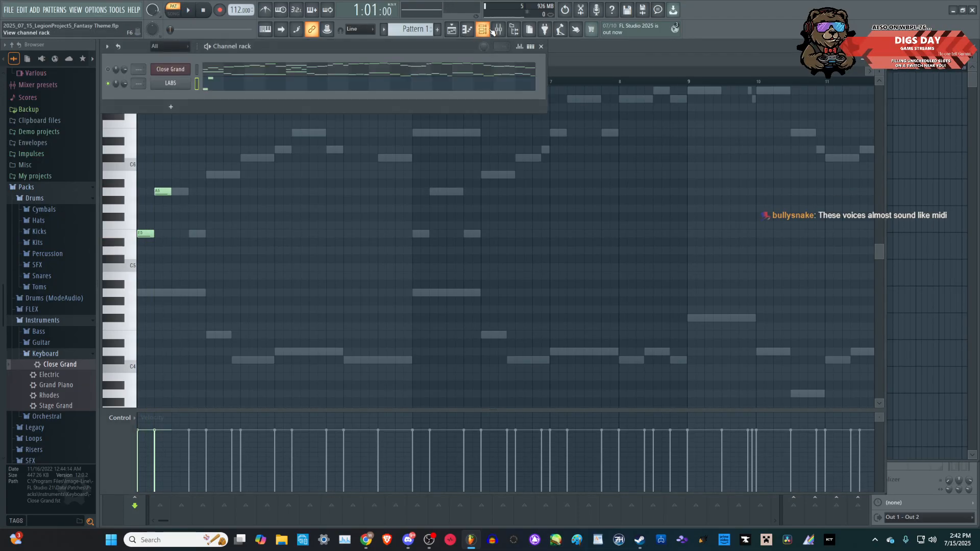
pyautogui.scroll(2, 138, 82)
pyautogui.moveTo(138, 83); pyautogui.dragTo(137, 86)
pyautogui.click(949, 503)
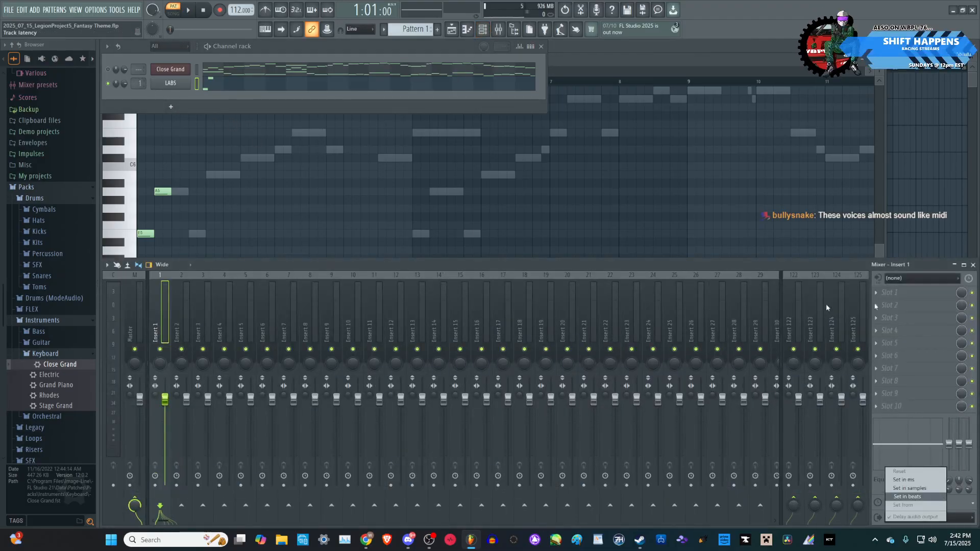
# - Add Fruity Compressor to the first effect slot of Insert 1 and apply its Vintage preset
pyautogui.click(890, 292)
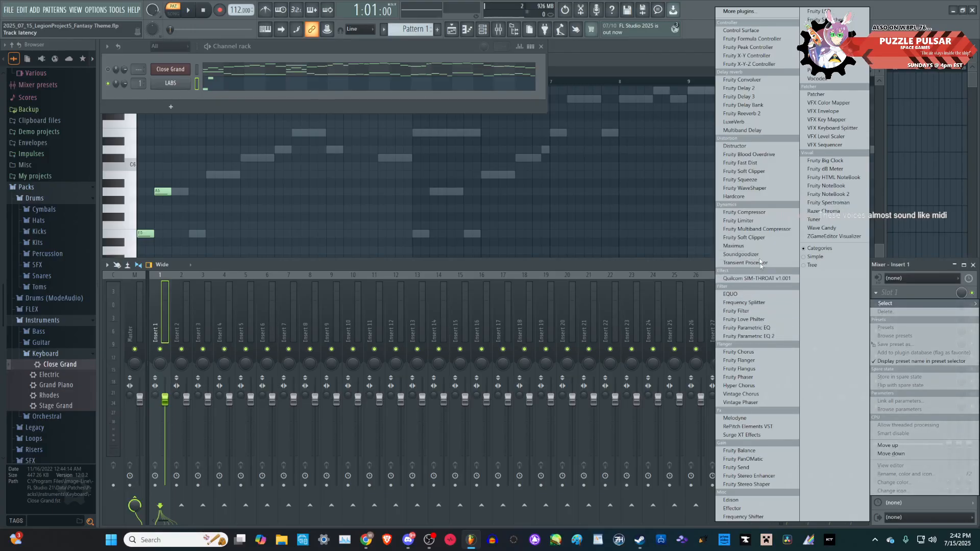
pyautogui.click(760, 214)
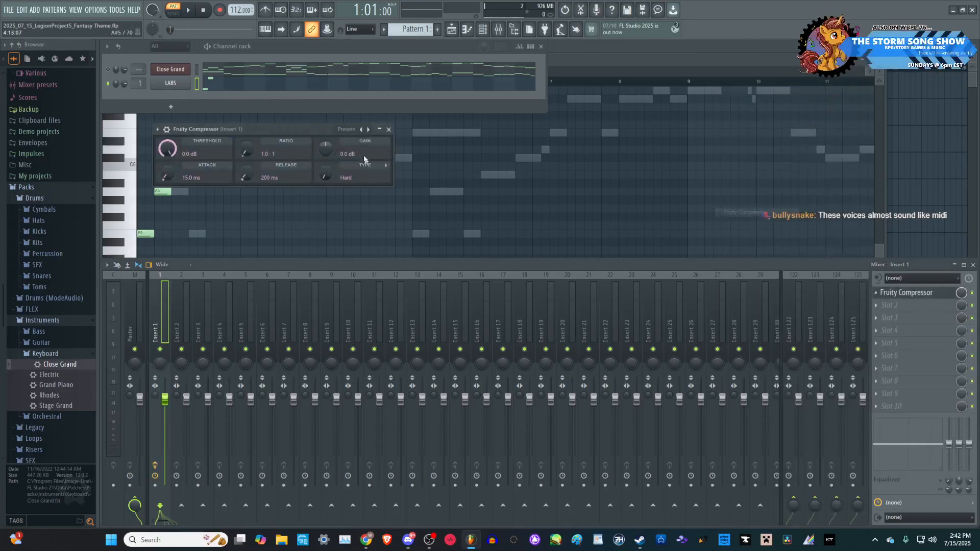
pyautogui.click(358, 130)
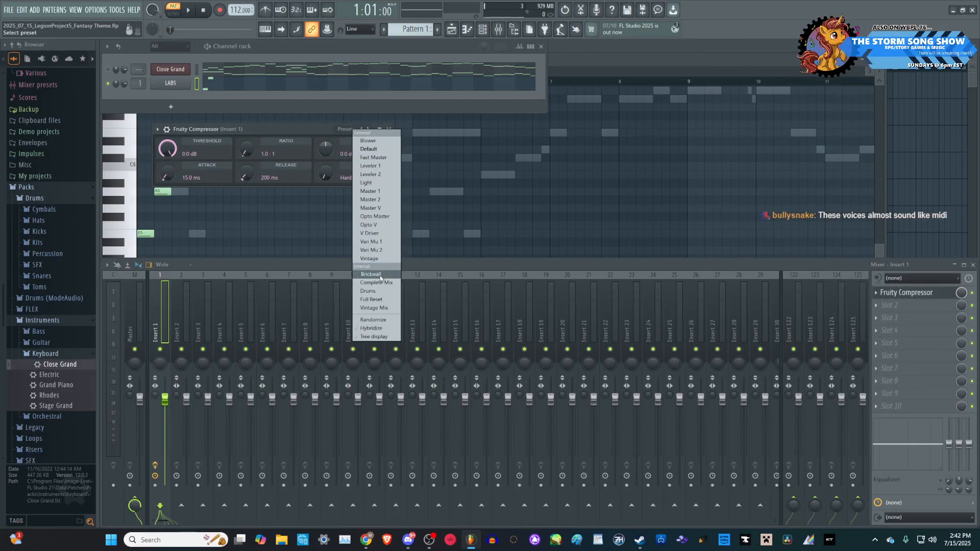
pyautogui.click(369, 259)
pyautogui.click(388, 129)
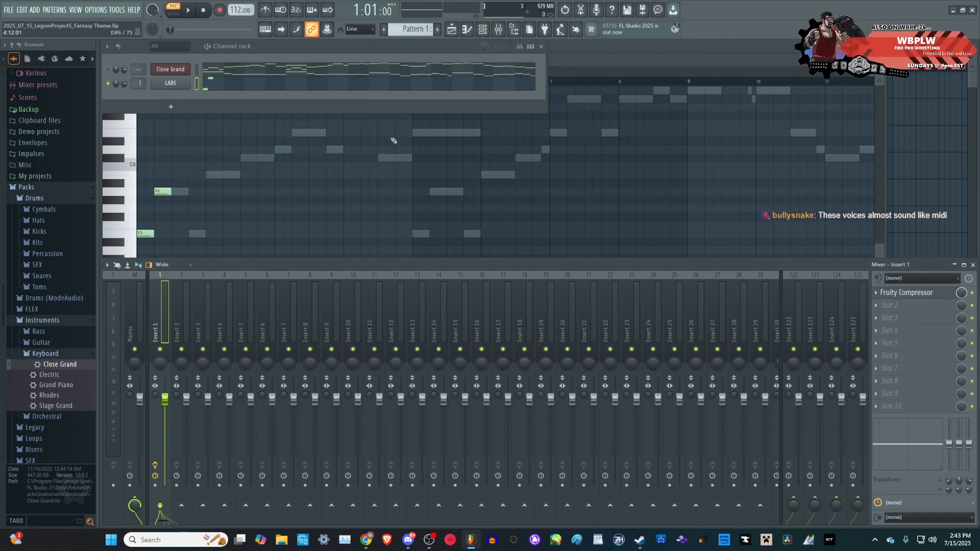
# - Play the pattern and raise the Insert 1 volume fader slightly
pyautogui.click(145, 234)
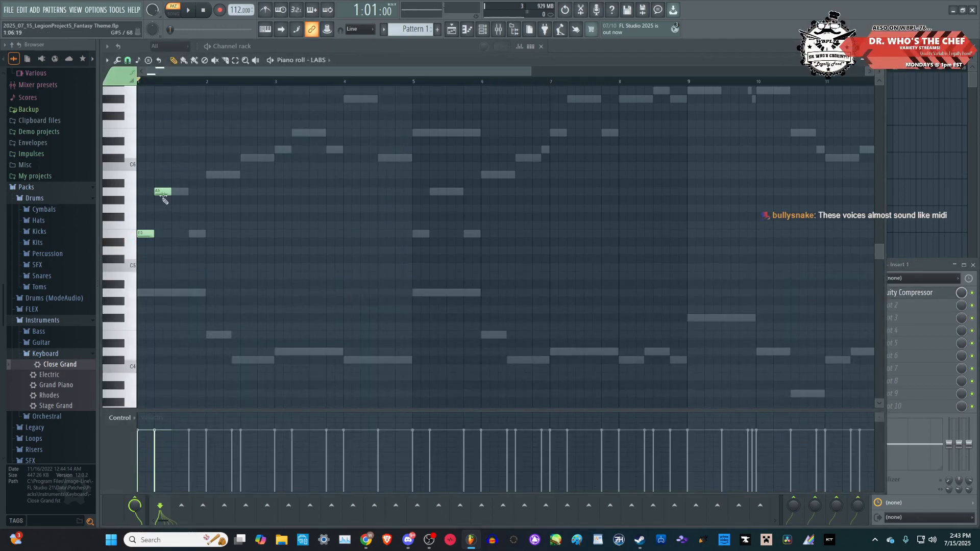
pyautogui.press('space')
pyautogui.click(911, 500)
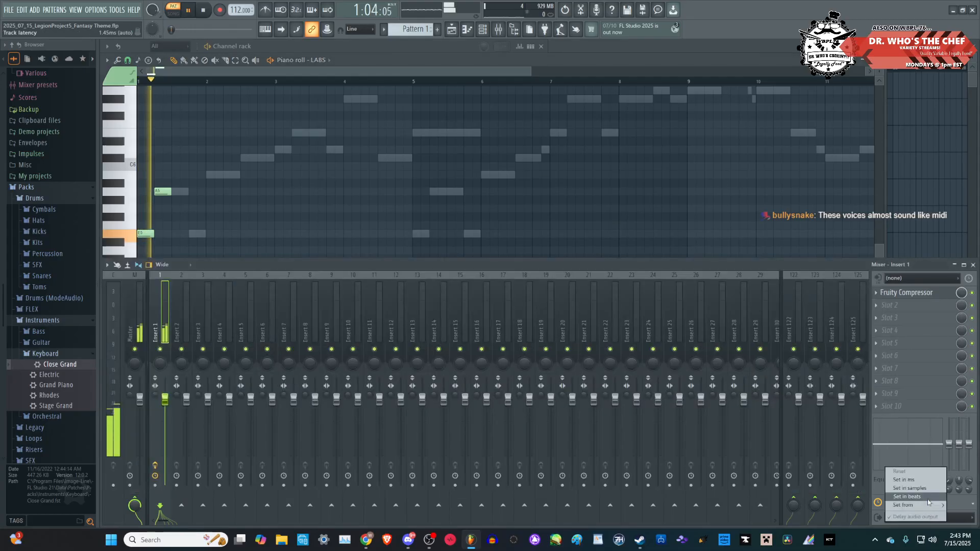
pyautogui.moveTo(166, 402); pyautogui.dragTo(167, 389)
pyautogui.press('space')
# - Lengthen the E5 and A5 notes to 8 steps each, add an 8-step E5 at 1:13, and play the phrase
pyautogui.click(149, 235)
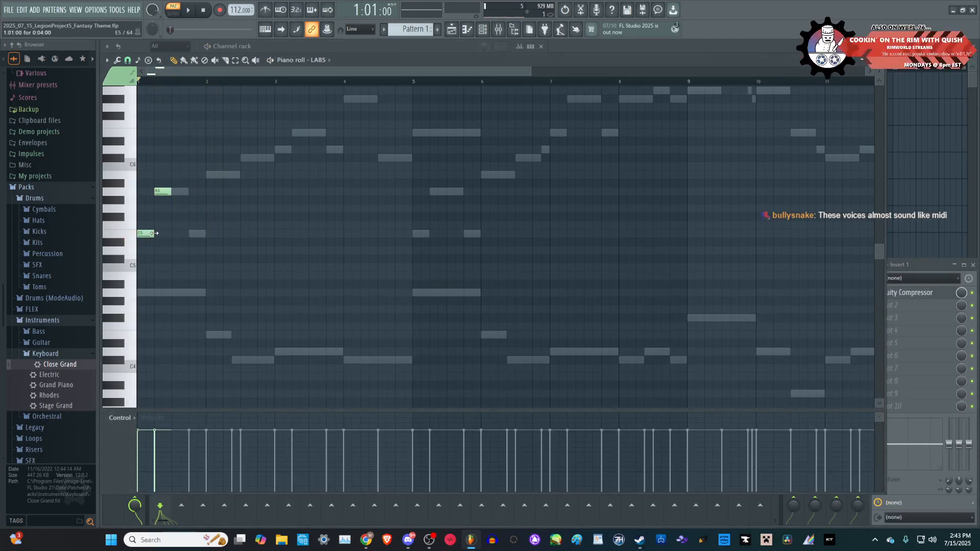
pyautogui.press('space')
pyautogui.scroll(2, 172, 234)
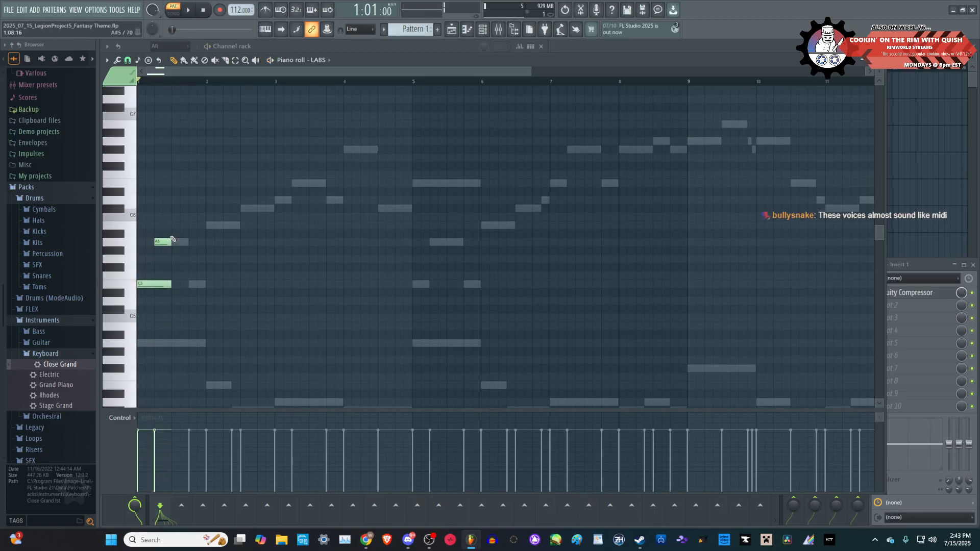
pyautogui.press('space')
pyautogui.moveTo(169, 241); pyautogui.dragTo(188, 241)
pyautogui.click(193, 285)
pyautogui.press('space')
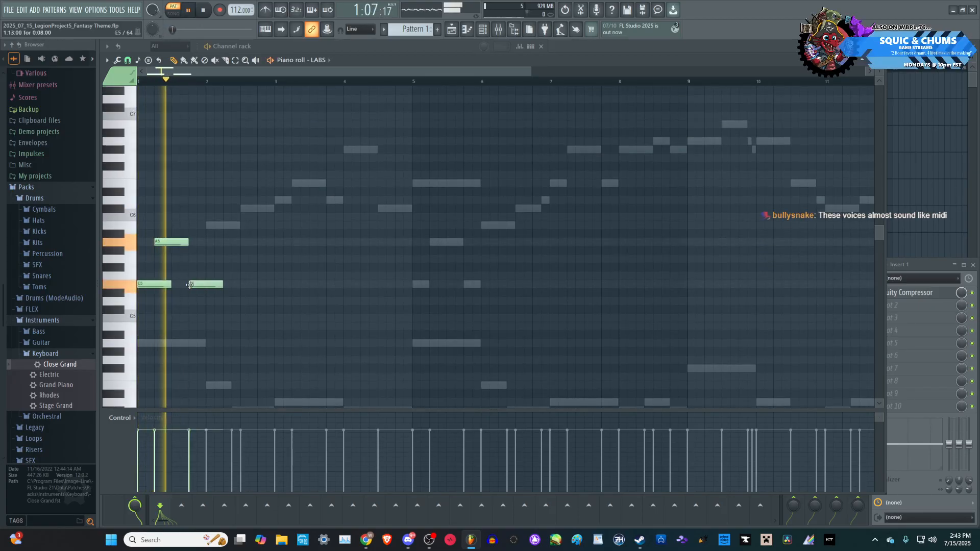
# - Add 8-step B5 and C#6 notes in bar 2, following the ghosted melody, and play the phrase
pyautogui.click(212, 225)
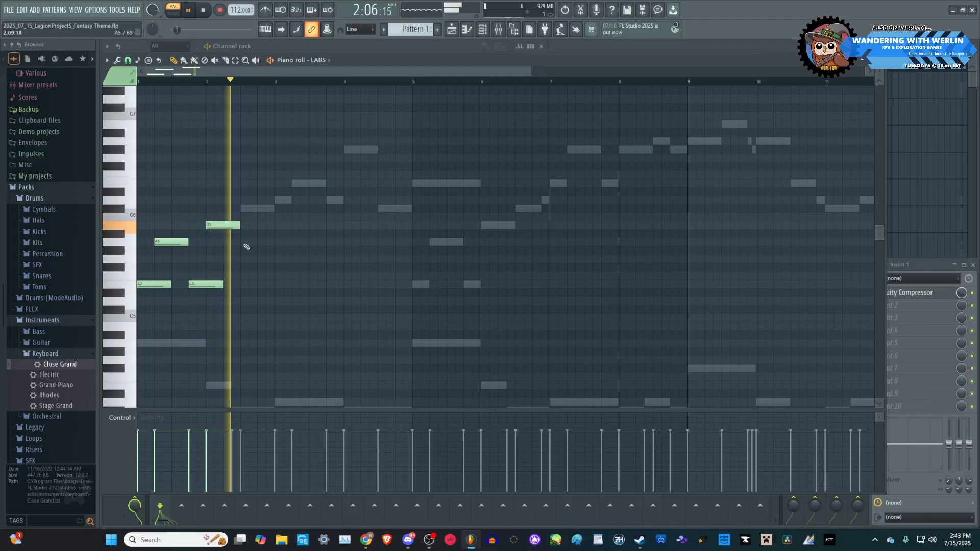
pyautogui.press('space')
pyautogui.click(249, 210)
pyautogui.press('space')
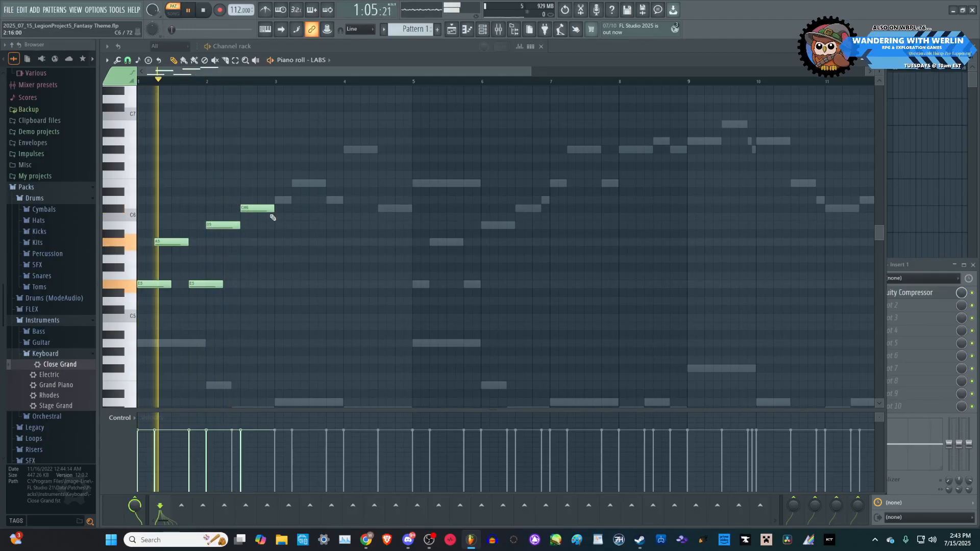
# - Lengthen the first E5 note until it meets the second E5, and play the phrase
pyautogui.moveTo(171, 284); pyautogui.dragTo(187, 283)
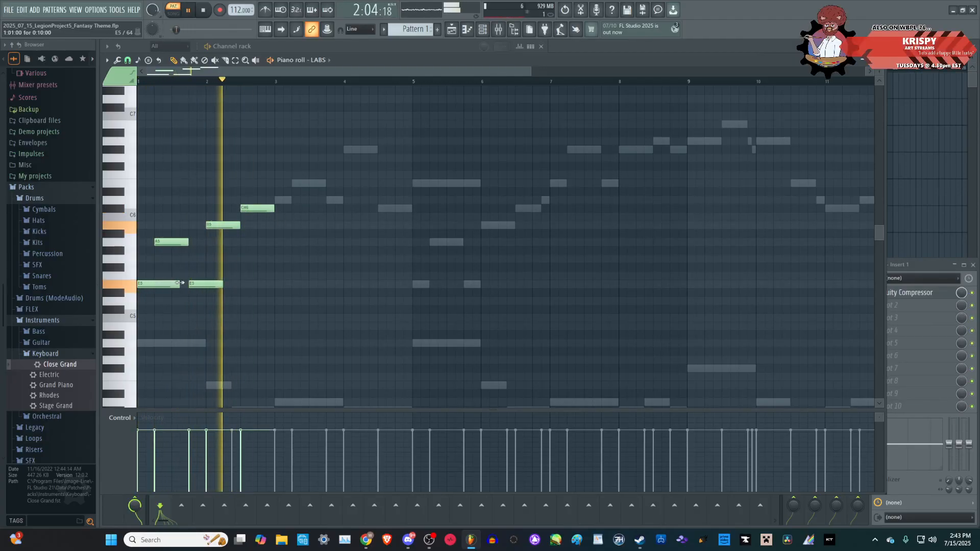
pyautogui.press('space')
pyautogui.press('space')
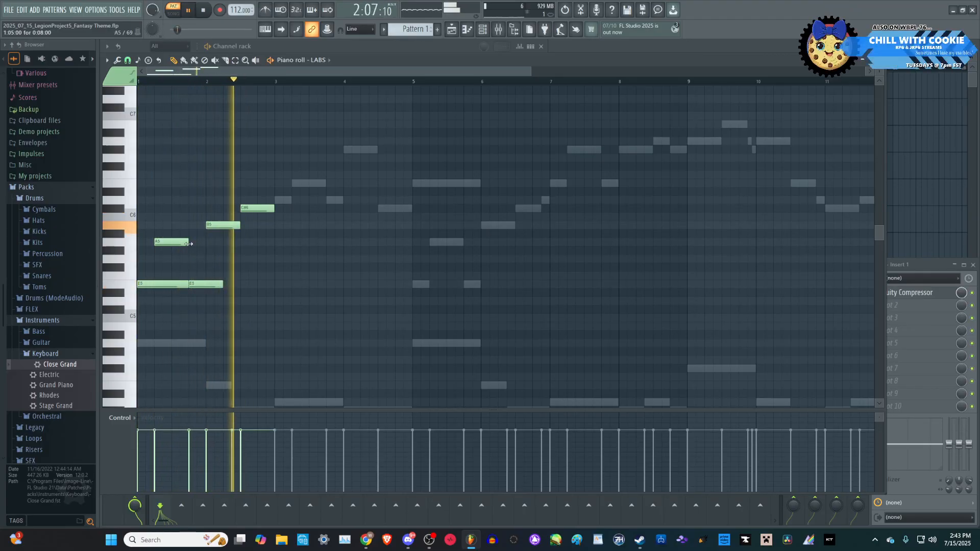
# - Try the A5 note at 12 steps during playback, and return it to 8 steps
pyautogui.press('space')
pyautogui.moveTo(187, 243); pyautogui.dragTo(203, 245)
pyautogui.press('space')
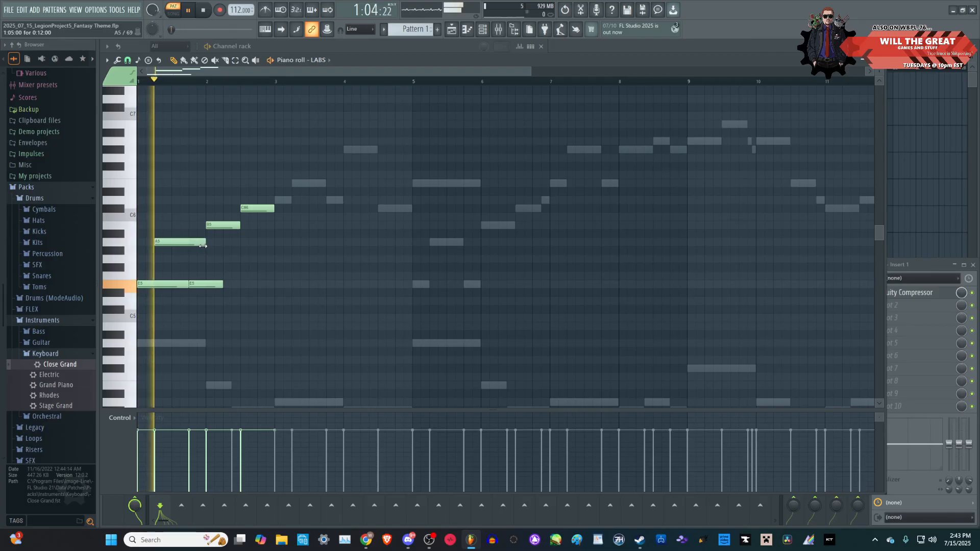
pyautogui.press('space')
pyautogui.moveTo(202, 245); pyautogui.dragTo(185, 245)
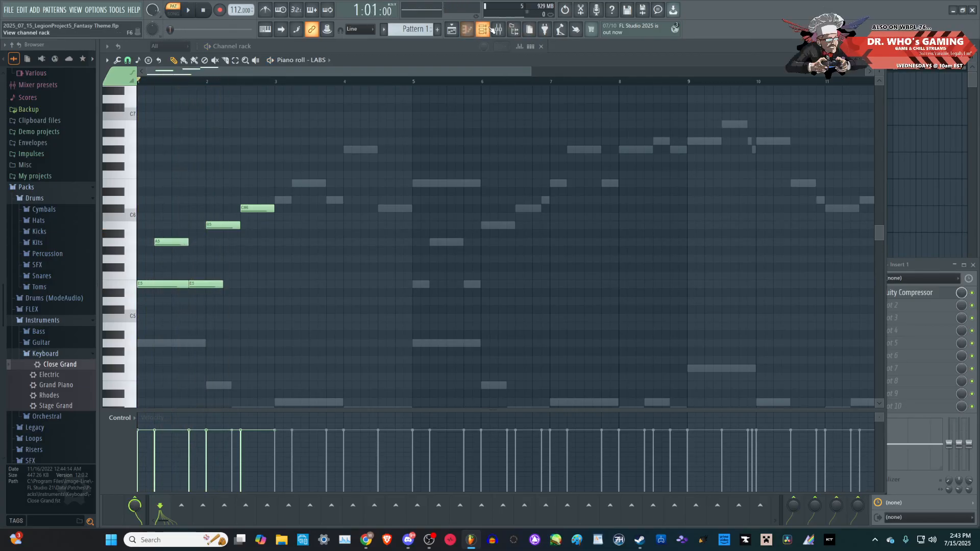
# - Open the LABS instrument and audition the Sustain Ahhs sound of the Micah's Choir pack
pyautogui.press('F6')
pyautogui.click(177, 83)
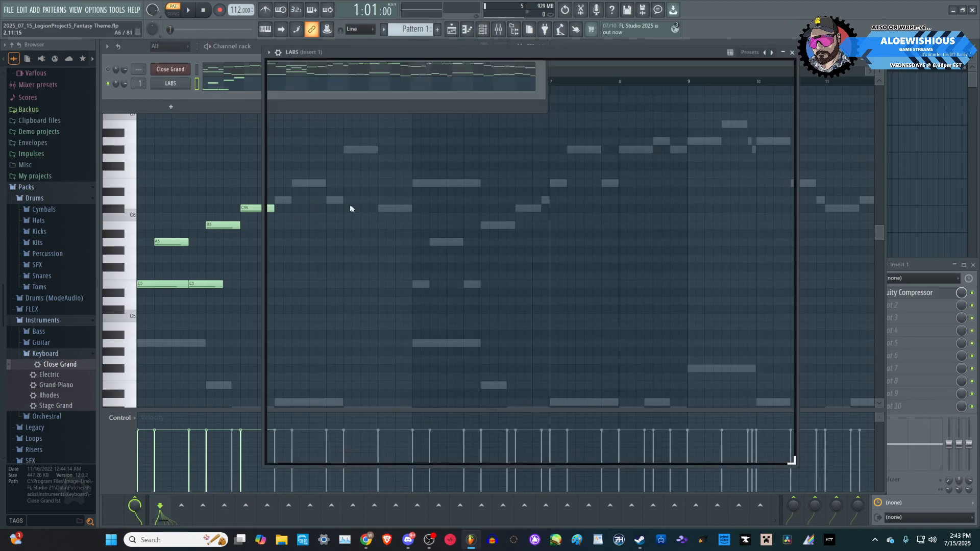
pyautogui.scroll(-10, 358, 220)
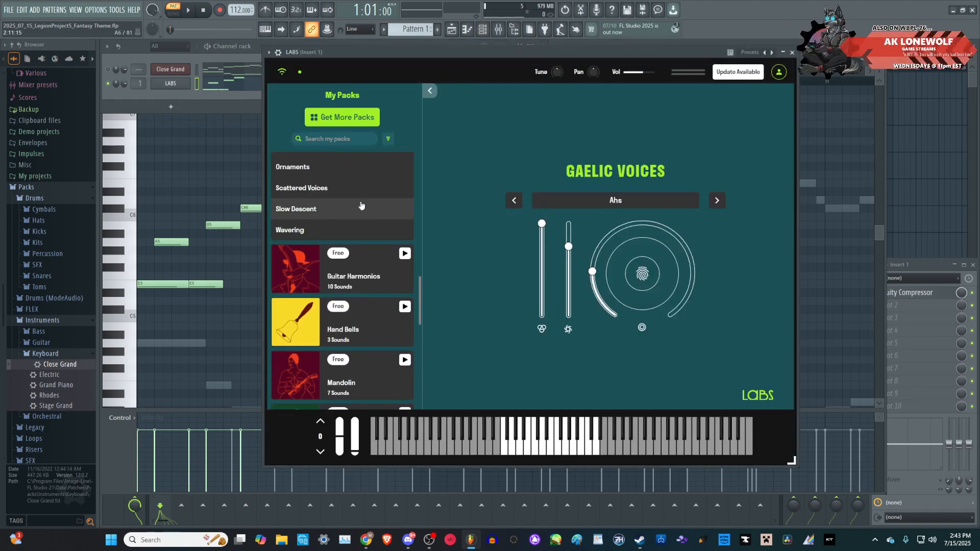
pyautogui.scroll(-1, 383, 204)
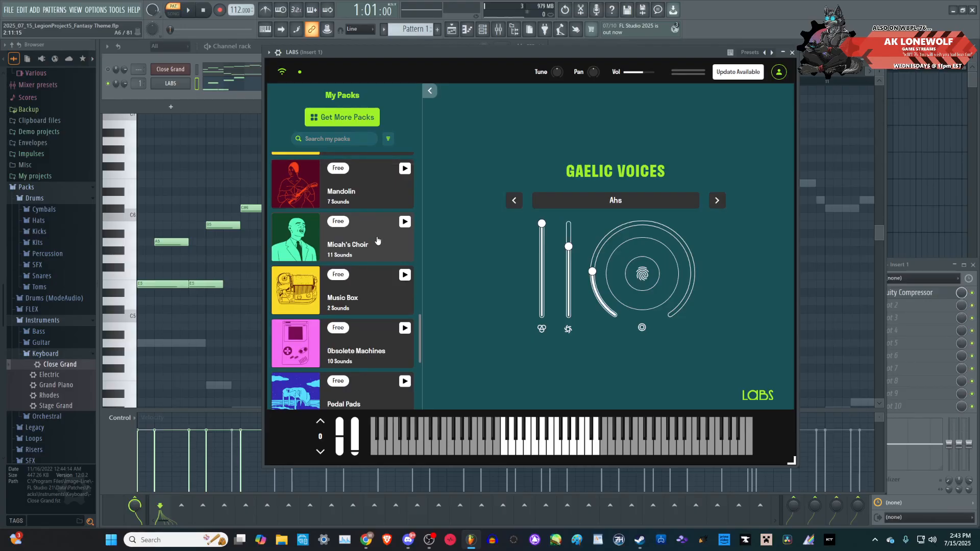
pyautogui.click(377, 240)
pyautogui.click(367, 219)
pyautogui.click(517, 442)
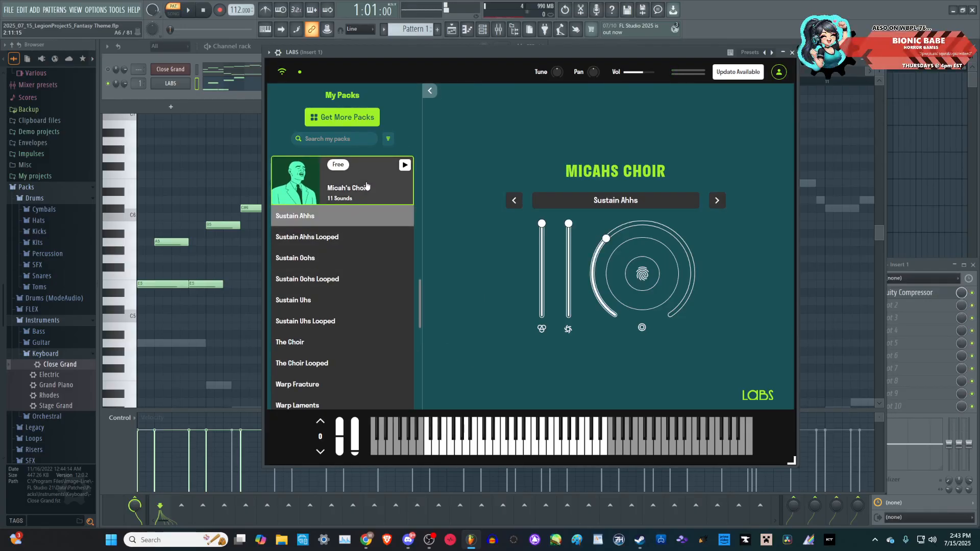
# - Collapse the Micah's Choir pack and audition the Abyss sound of the Pipe Organ pack
pyautogui.click(376, 201)
pyautogui.scroll(-1, 377, 209)
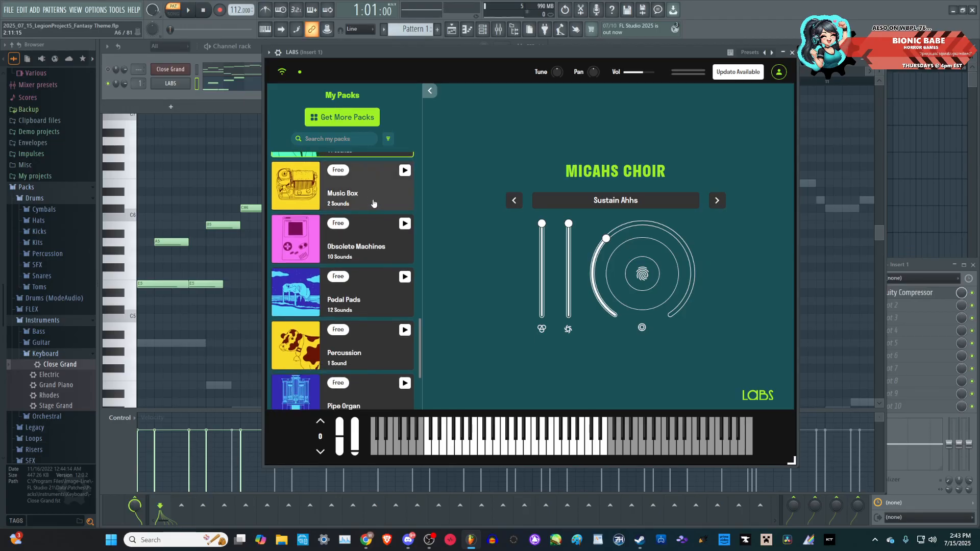
pyautogui.scroll(-2, 377, 210)
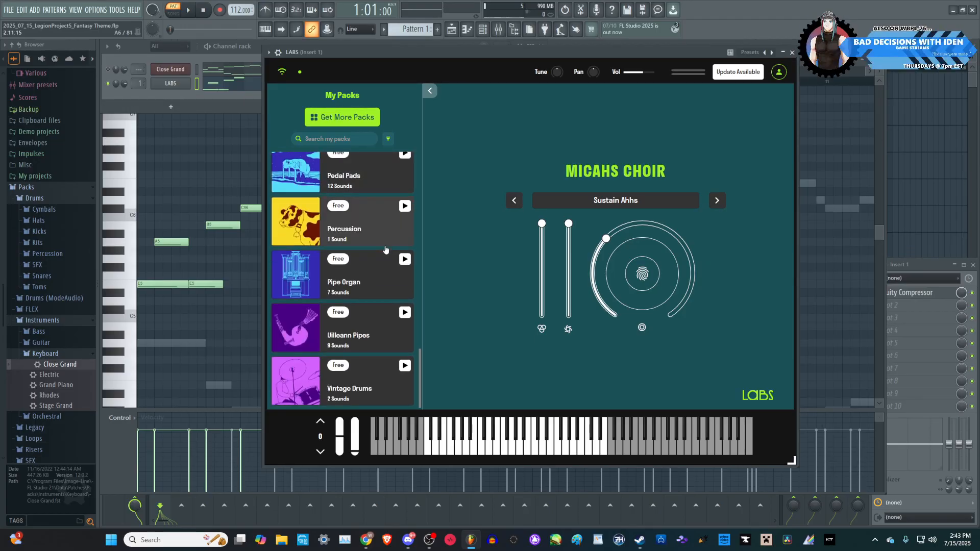
pyautogui.click(383, 253)
pyautogui.click(335, 253)
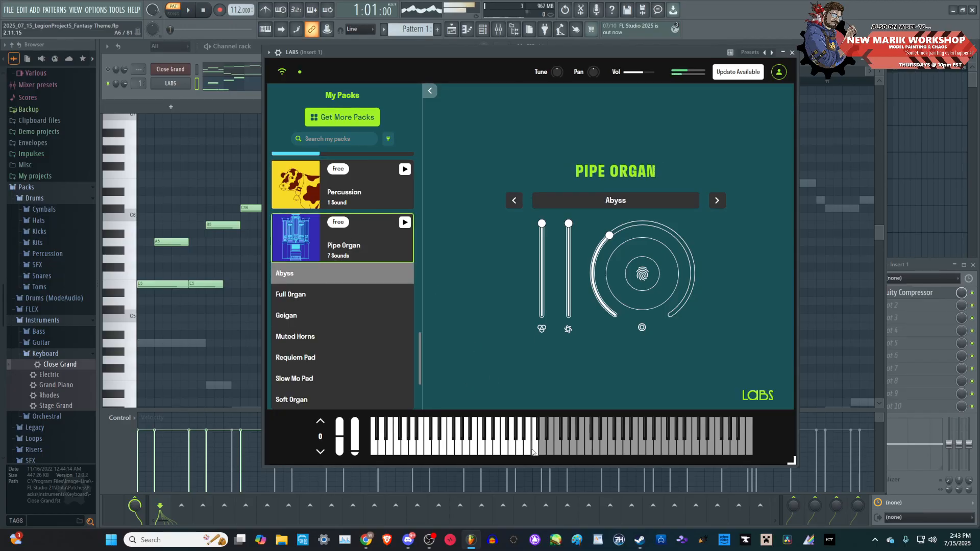
# - Load the Drone sound of the Uilleann Pipes pack, look through the remaining packs, and close the LABS window
pyautogui.scroll(-2, 363, 252)
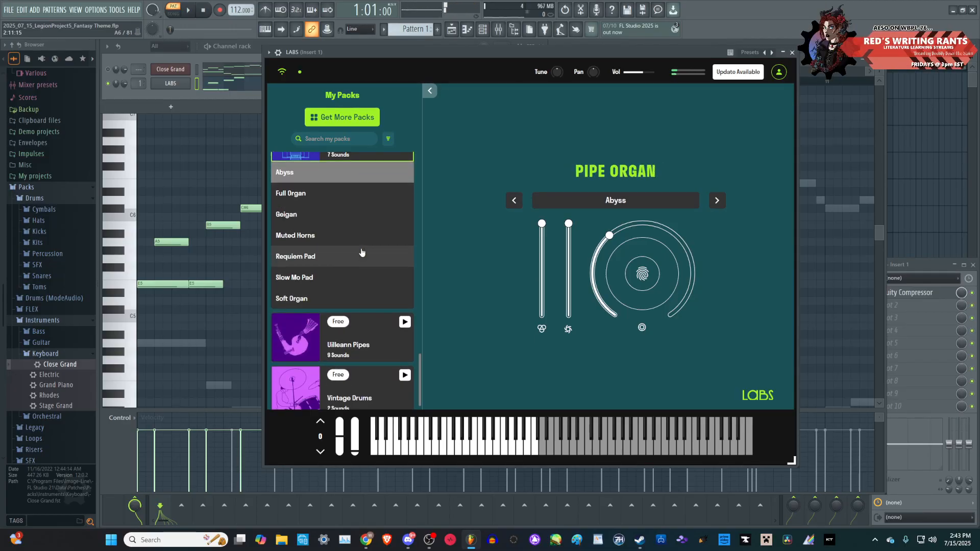
pyautogui.click(370, 334)
pyautogui.click(480, 442)
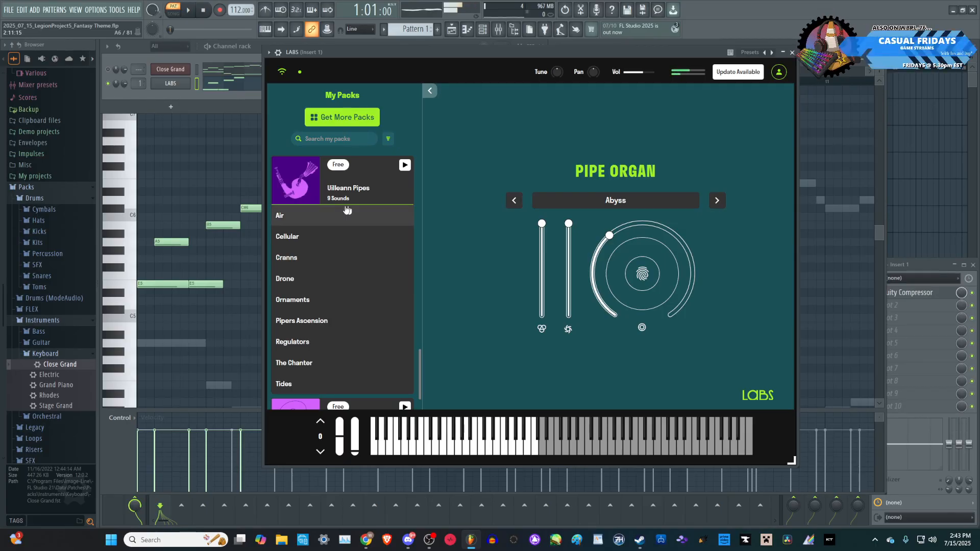
pyautogui.click(335, 279)
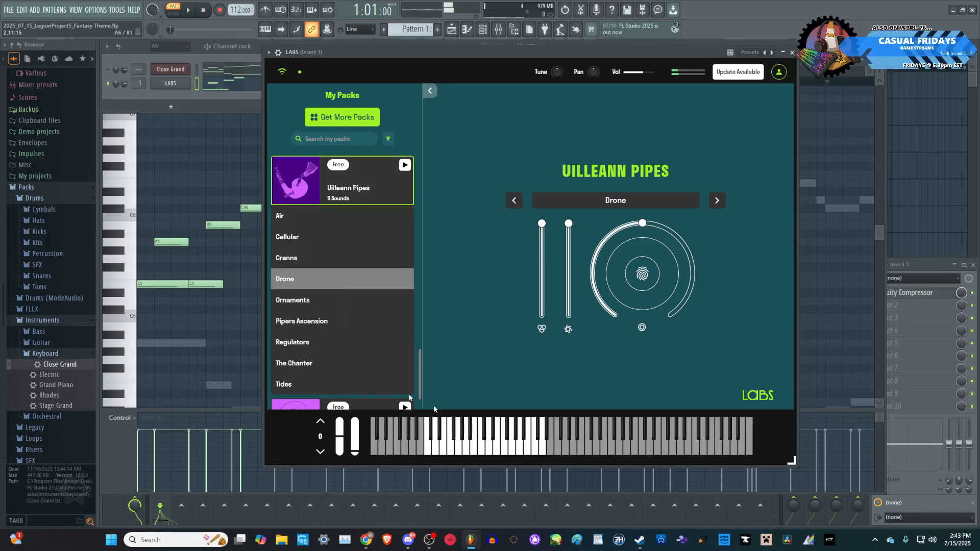
pyautogui.scroll(-1, 376, 362)
pyautogui.scroll(15, 372, 373)
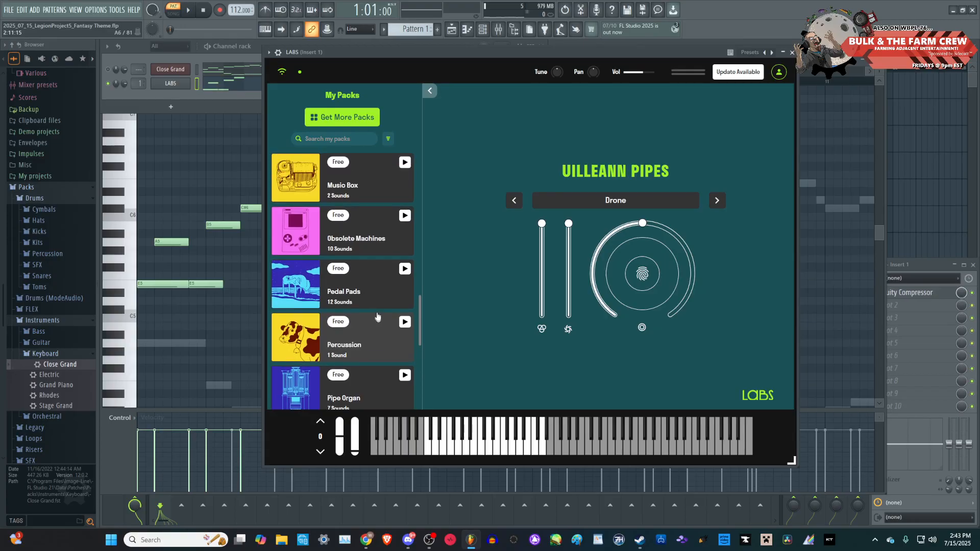
pyautogui.click(793, 52)
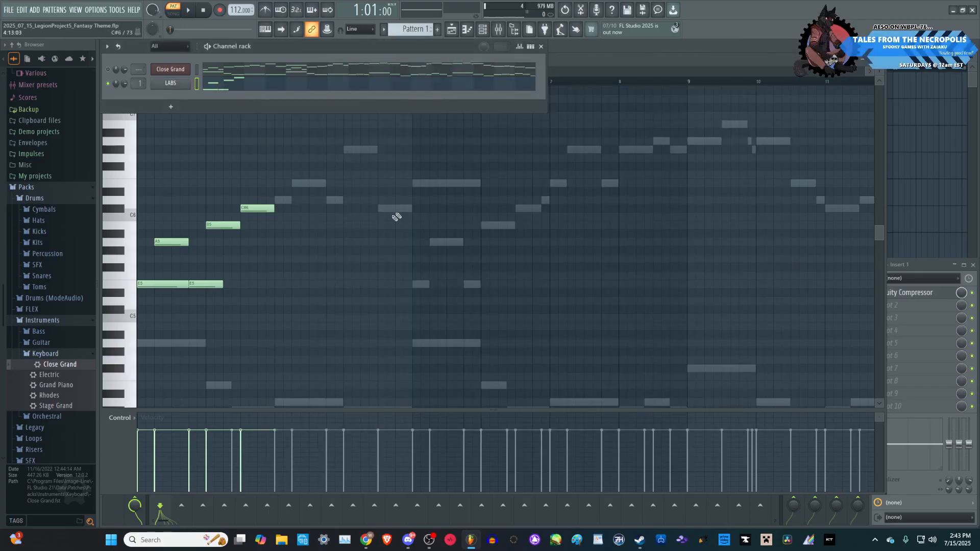
# - Replace the LABS instrument with Sonatina Orchestra and audition its first E5 note
pyautogui.rightClick(162, 84)
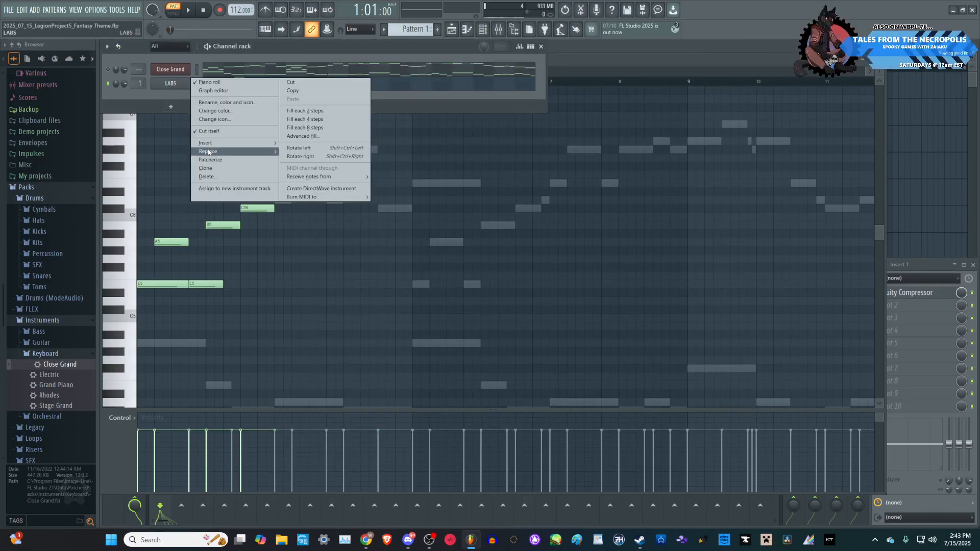
pyautogui.moveTo(210, 152)
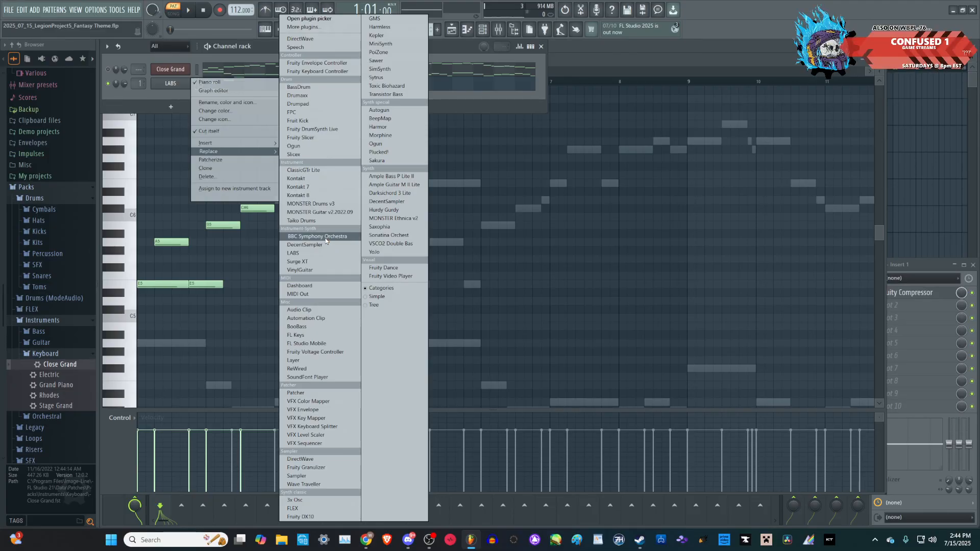
pyautogui.click(391, 235)
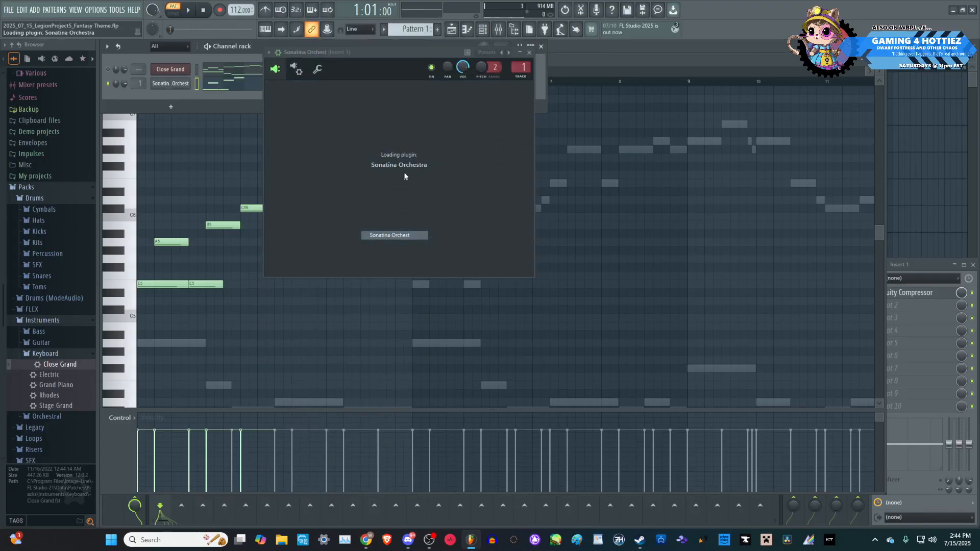
pyautogui.click(396, 163)
pyautogui.click(155, 282)
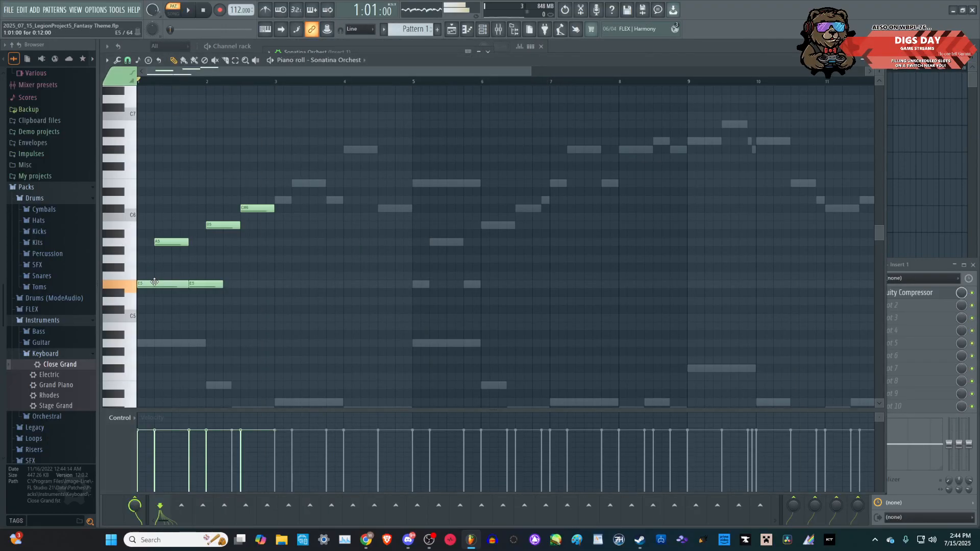
# - Remove Fruity Compressor from mixer Insert 1 and reset the track's volume to 100% (0.0 dB)
pyautogui.click(936, 491)
pyautogui.click(886, 294)
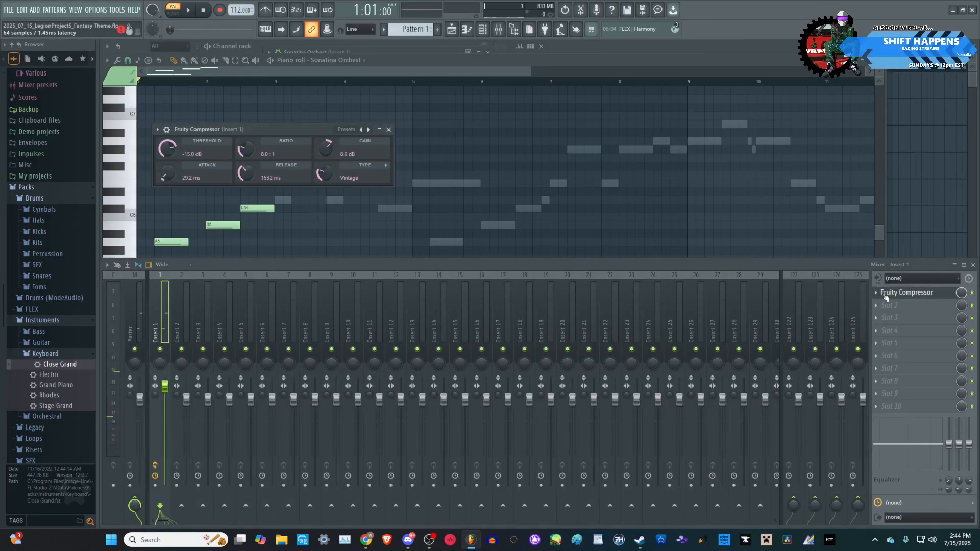
pyautogui.click(881, 295)
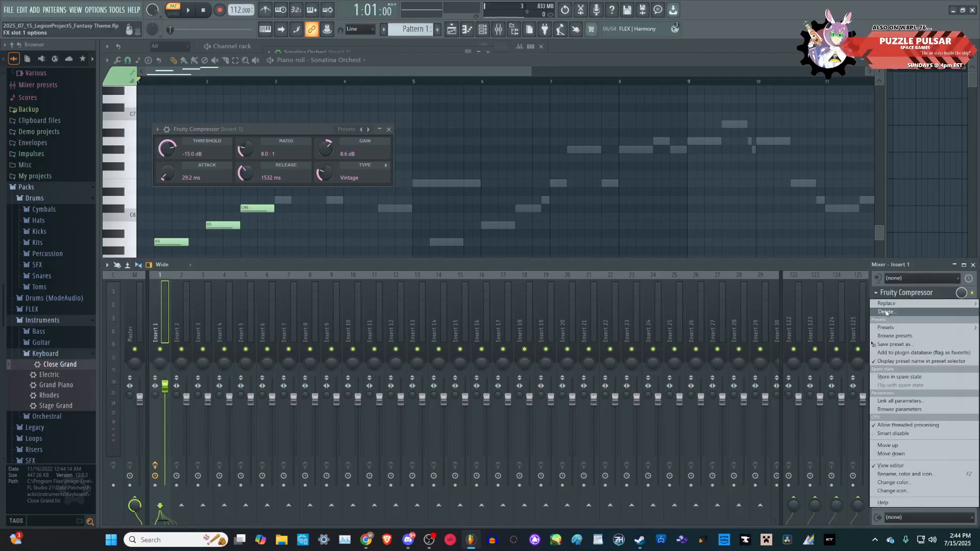
pyautogui.click(885, 312)
pyautogui.click(519, 299)
pyautogui.moveTo(165, 387); pyautogui.dragTo(165, 399)
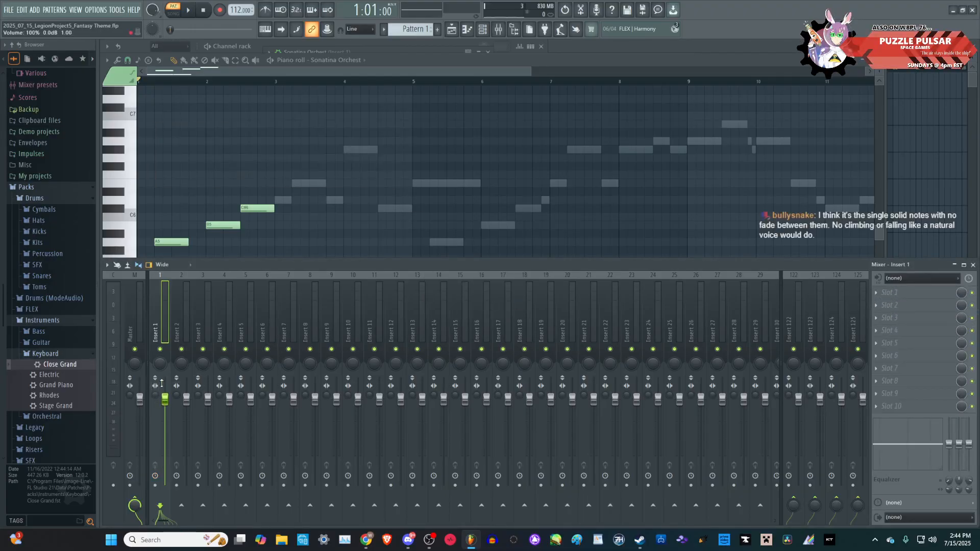
# - Shorten Sonatina Orchestra's first E5 note to end where A5 starts, and set the piano roll snap to 1/4 step
pyautogui.press('space')
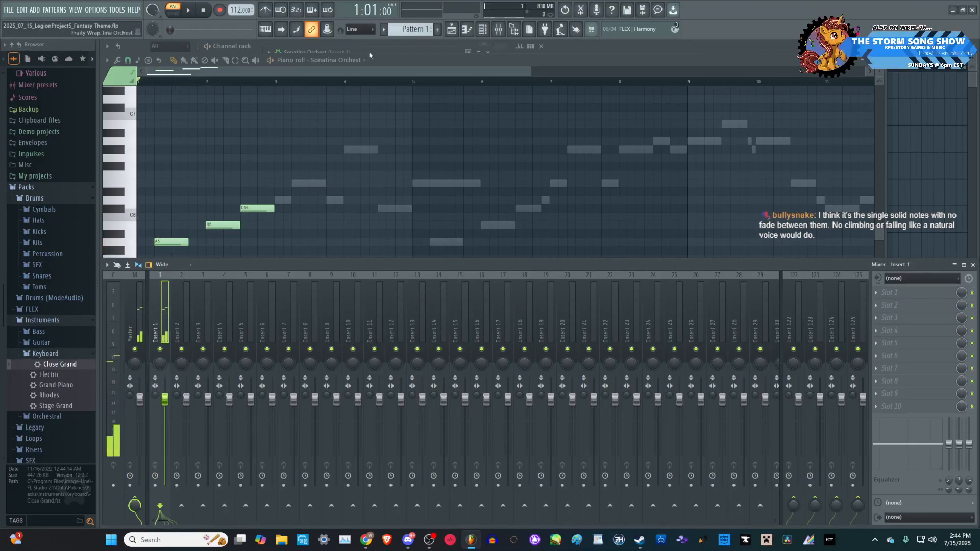
pyautogui.click(368, 60)
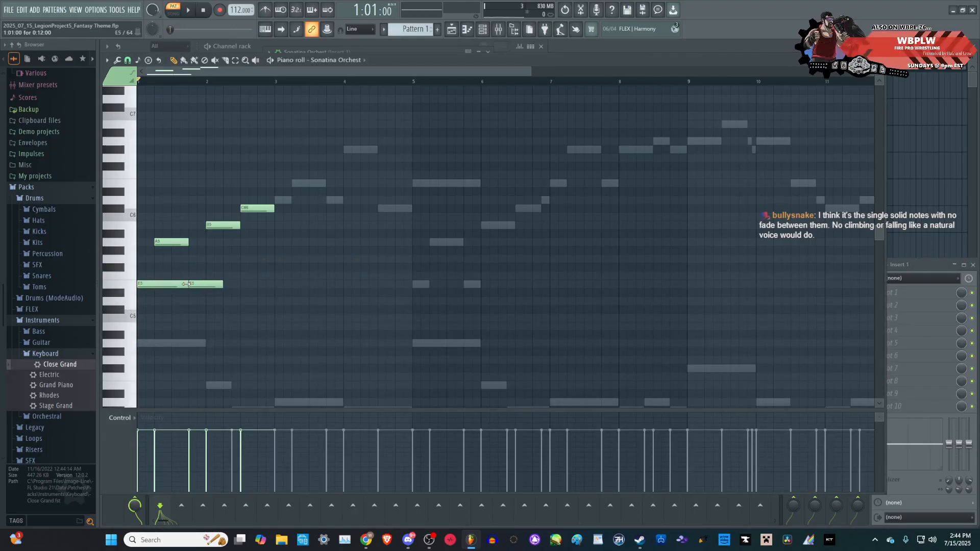
pyautogui.scroll(5, 163, 285)
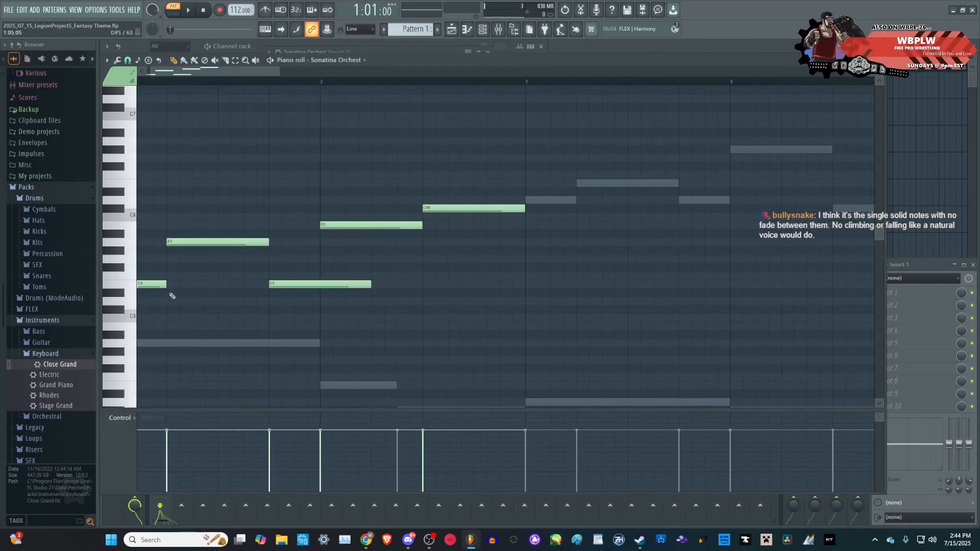
pyautogui.click(131, 61)
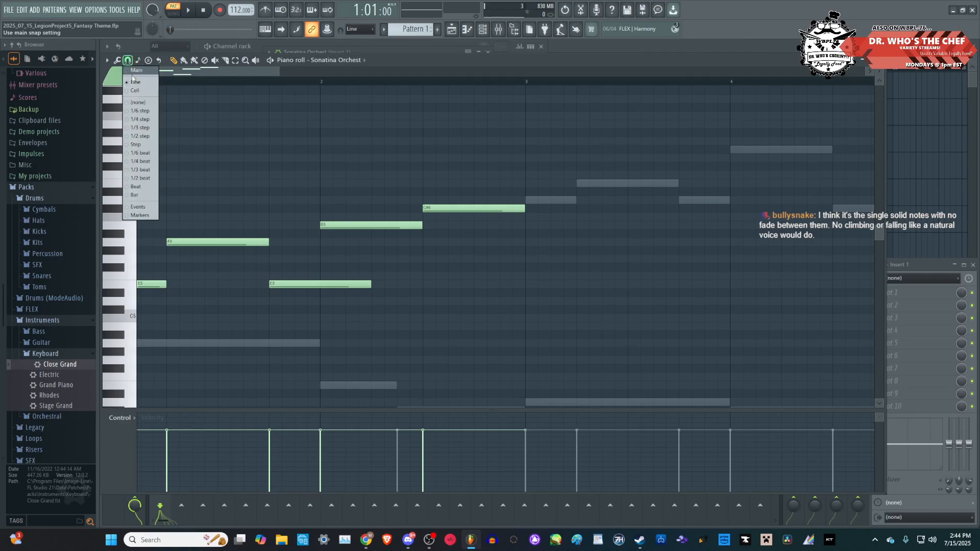
pyautogui.click(140, 119)
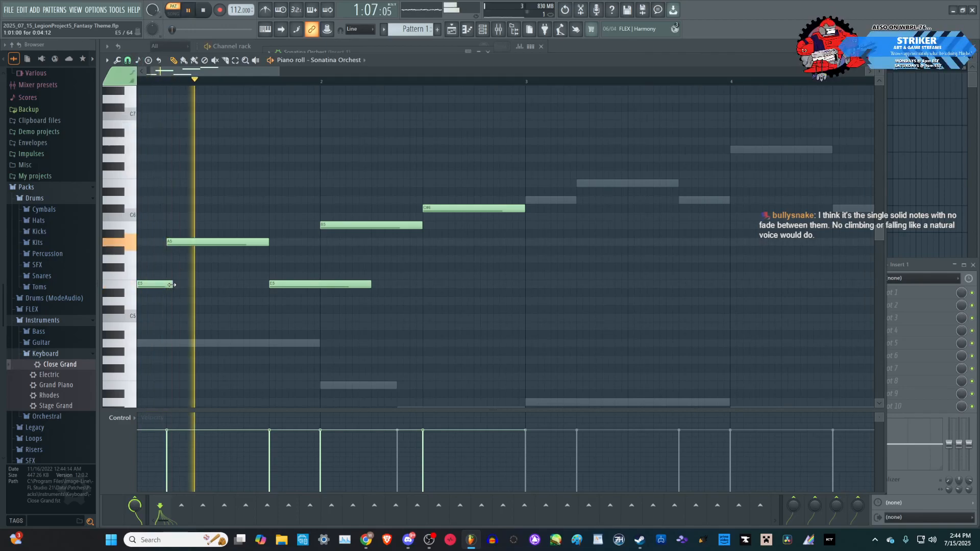
# - Adjust the lengths of the first E5, A5, second E5 and B5 notes to overlap their following notes slightly, checking by playback
pyautogui.press('space')
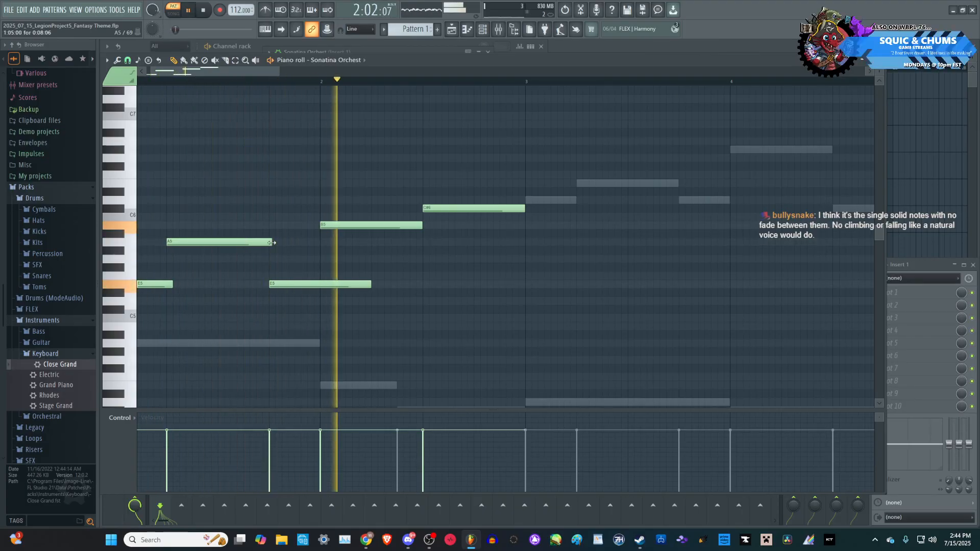
pyautogui.scroll(3, 277, 246)
pyautogui.scroll(-3, 277, 246)
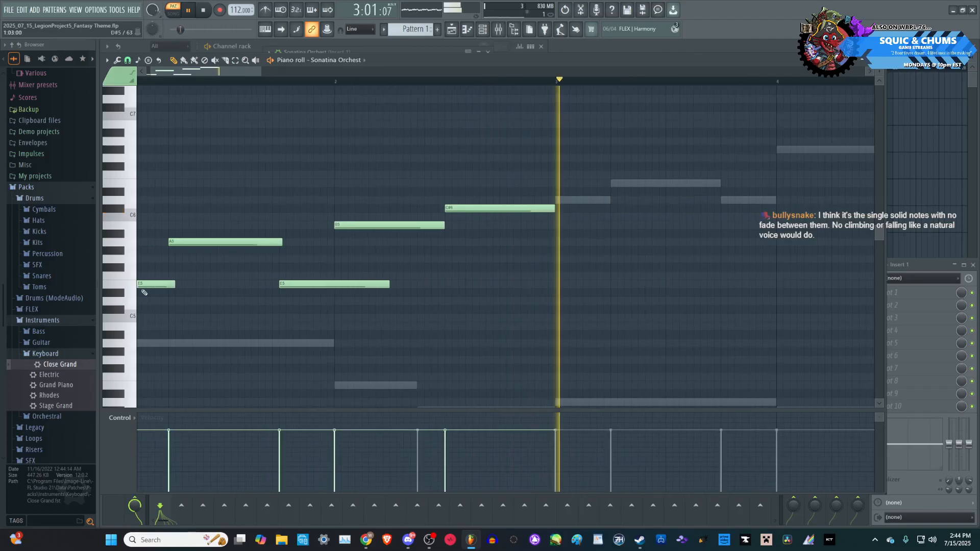
pyautogui.scroll(3, 202, 278)
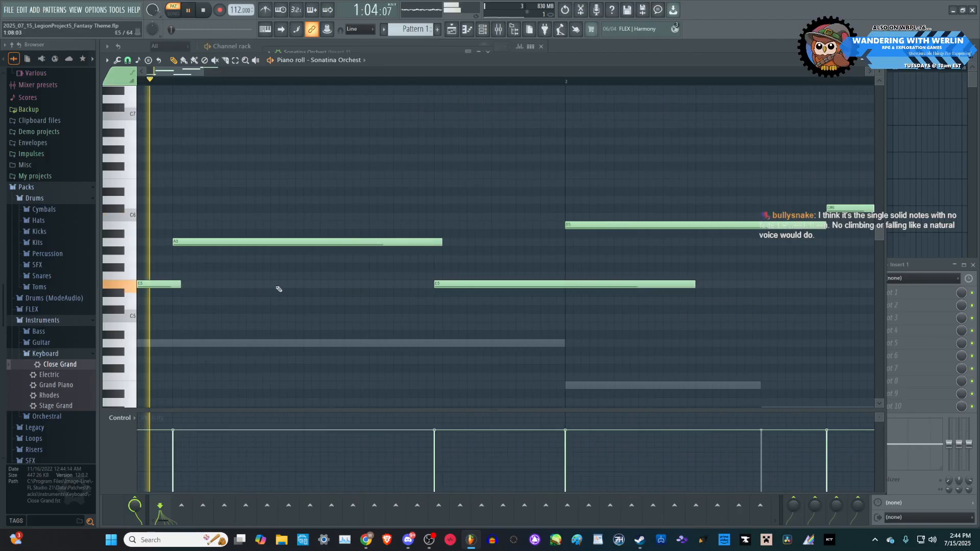
pyautogui.scroll(-4, 279, 290)
pyautogui.press('space')
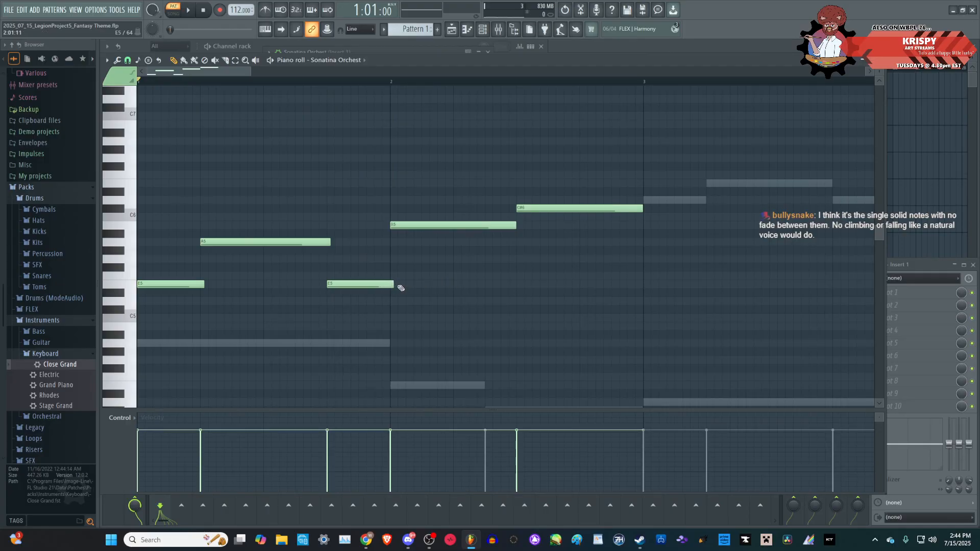
pyautogui.press('space')
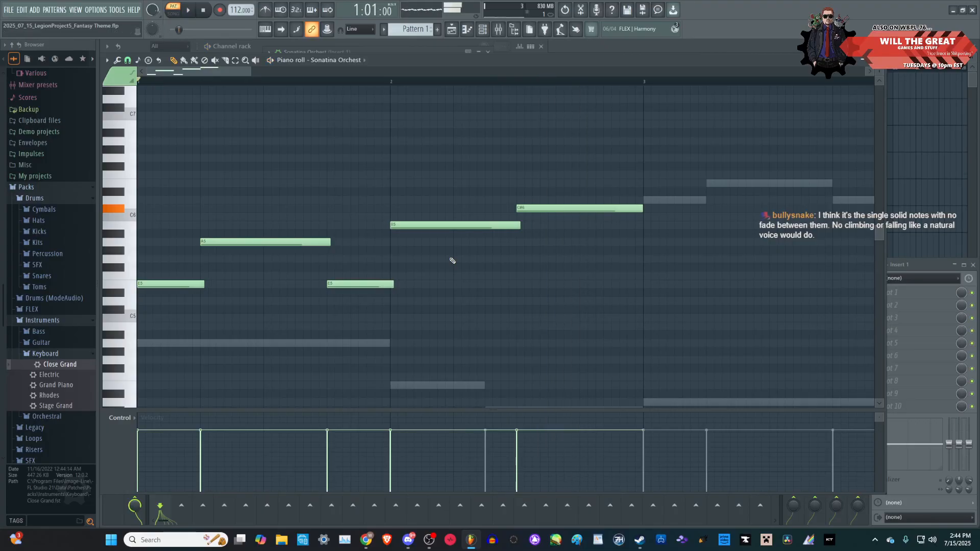
pyautogui.press('space')
# - Delete all five notes from the Sonatina Orchestra piano roll
pyautogui.scroll(-2, 434, 265)
pyautogui.moveTo(453, 311); pyautogui.dragTo(137, 96)
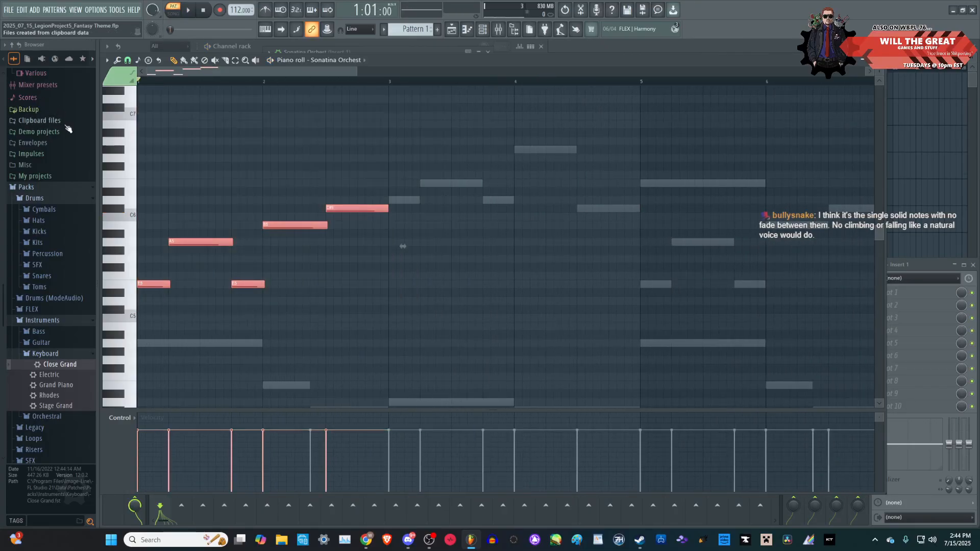
pyautogui.press('Delete')
# - Select the upper melody notes of all 16 bars in the Close Grand piano roll for copying, leaving out the bass notes
pyautogui.click(482, 30)
pyautogui.click(482, 30)
pyautogui.click(482, 29)
pyautogui.click(440, 70)
pyautogui.scroll(-5, 401, 149)
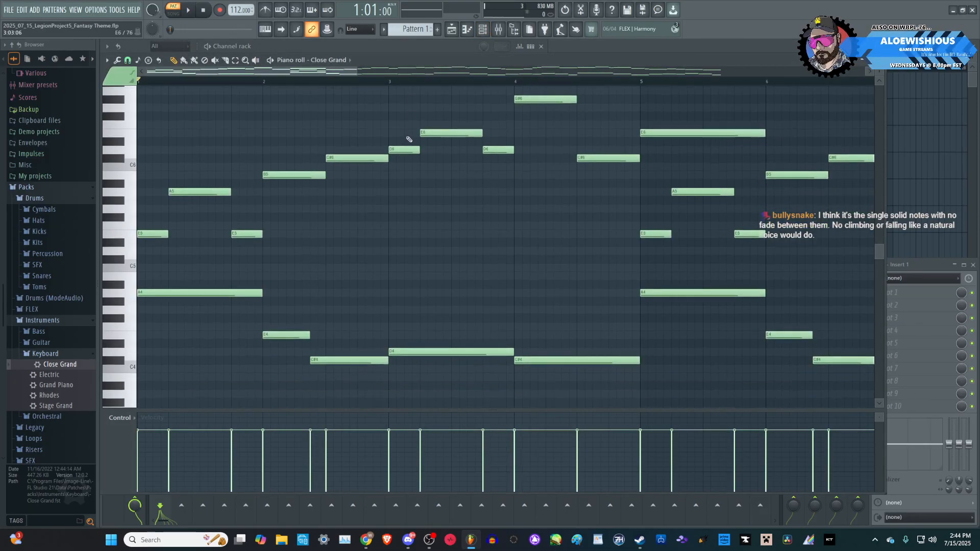
pyautogui.scroll(1, 358, 168)
pyautogui.moveTo(303, 346); pyautogui.dragTo(136, 138)
pyautogui.moveTo(690, 340); pyautogui.dragTo(284, 175)
pyautogui.scroll(-2, 201, 166)
pyautogui.moveTo(750, 313); pyautogui.dragTo(453, 95)
pyautogui.moveTo(792, 317); pyautogui.dragTo(450, 96)
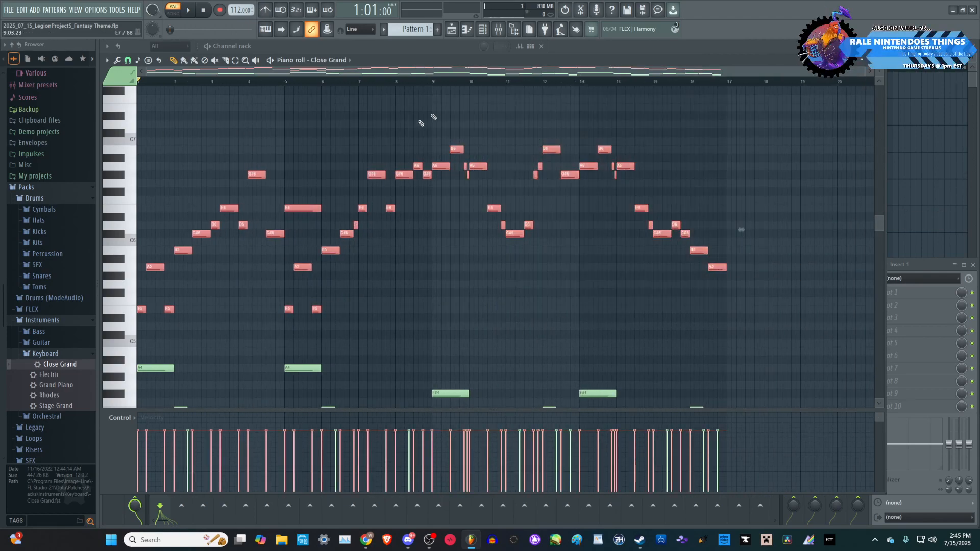
# - Paste the melody into the Sonatina Orchestra piano roll, lengthen all its notes by 1/4 step, play it, and deselect the notes
pyautogui.click(485, 30)
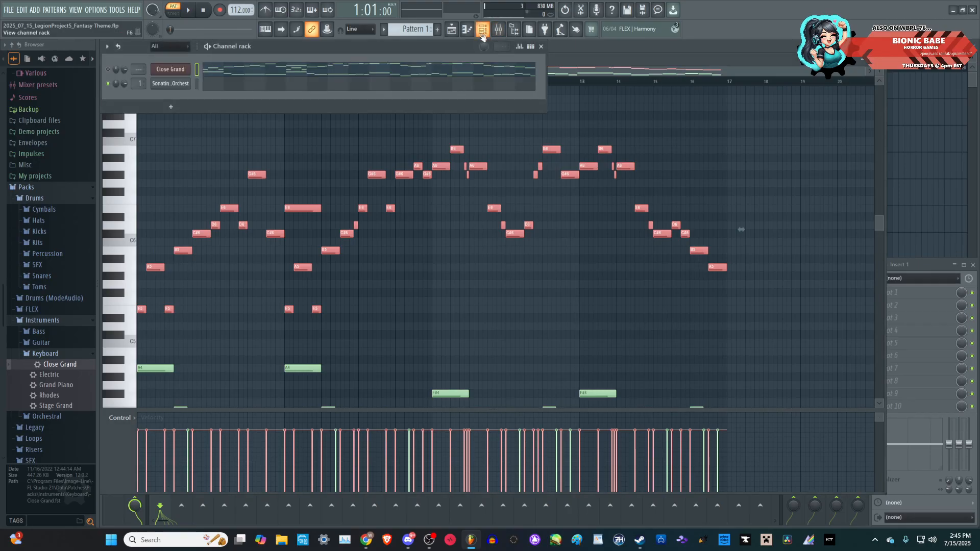
pyautogui.click(211, 85)
pyautogui.scroll(5, 151, 317)
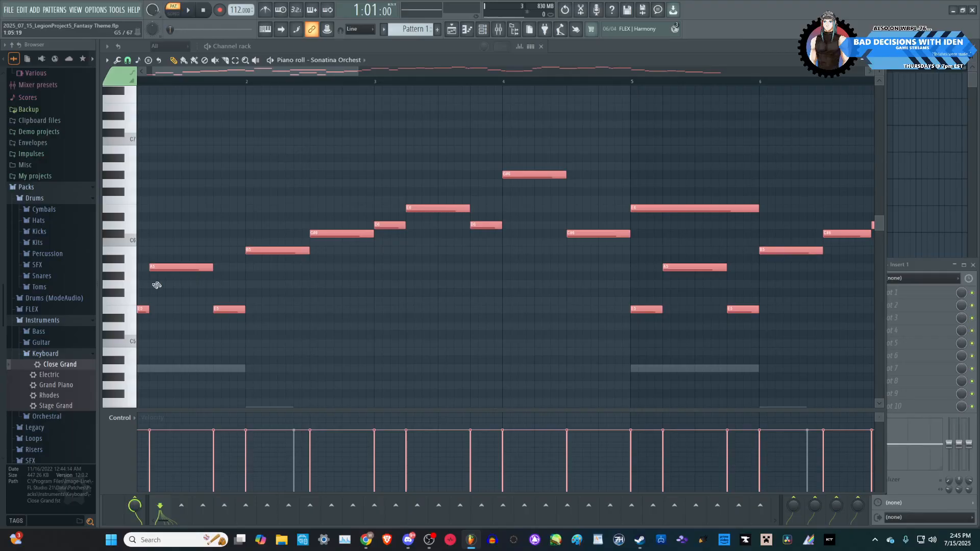
pyautogui.scroll(4, 160, 285)
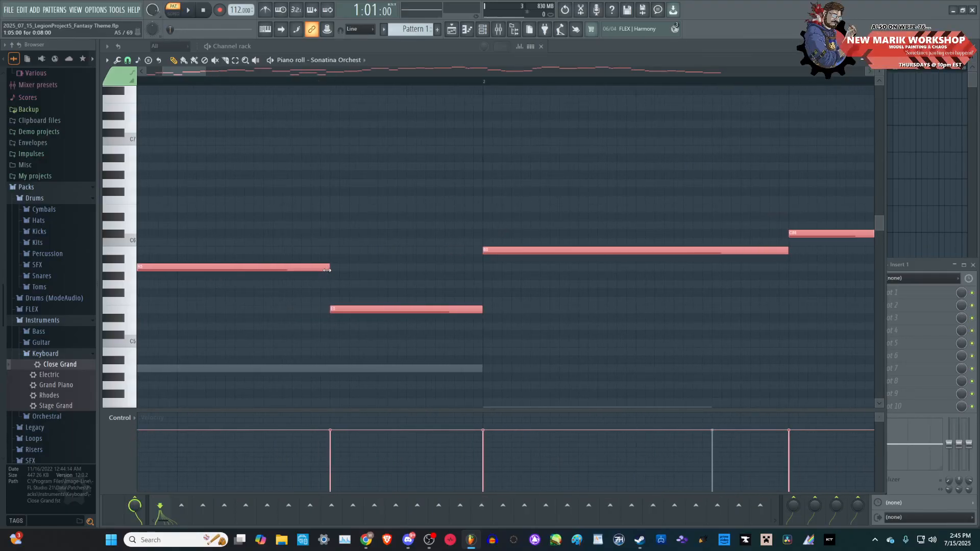
pyautogui.scroll(2, 329, 268)
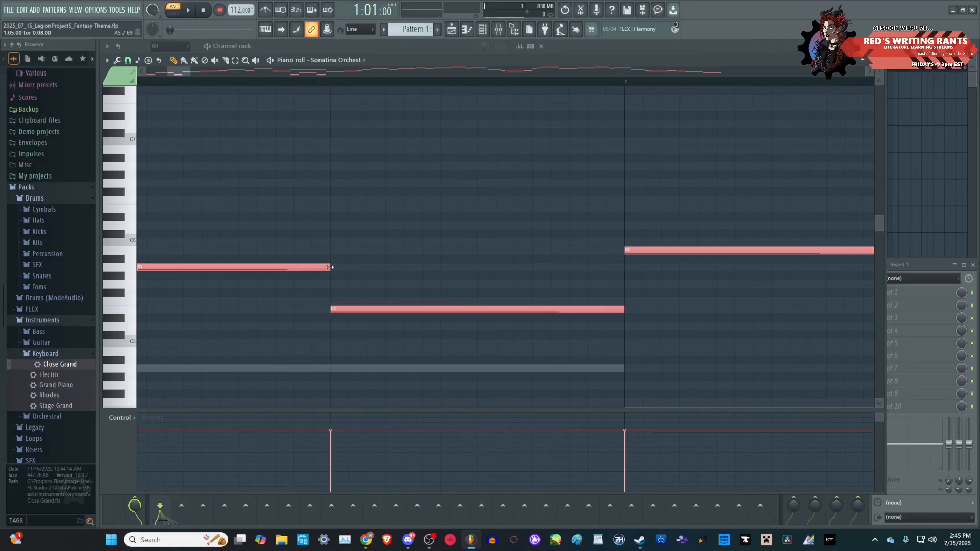
pyautogui.scroll(-6, 343, 268)
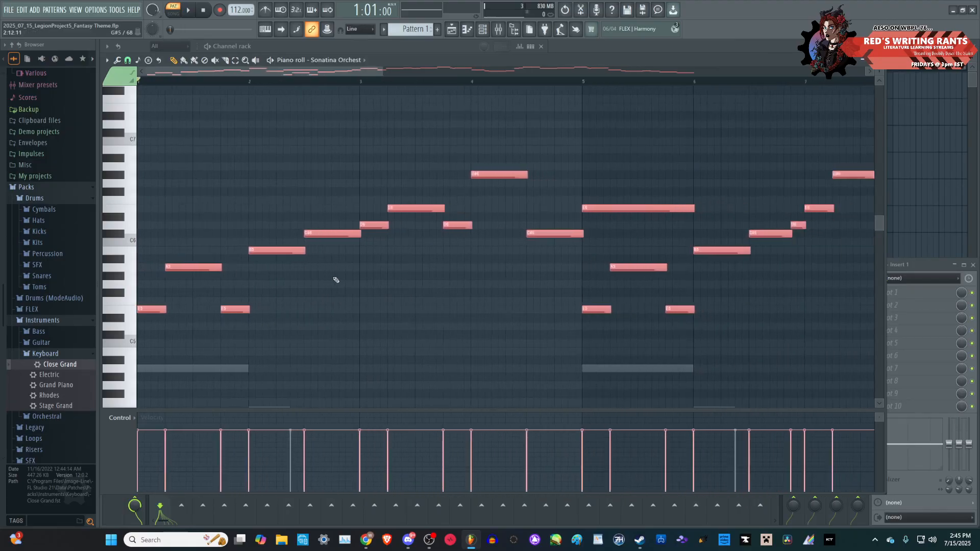
pyautogui.press('space')
pyautogui.hotkey('ctrl', 'd')
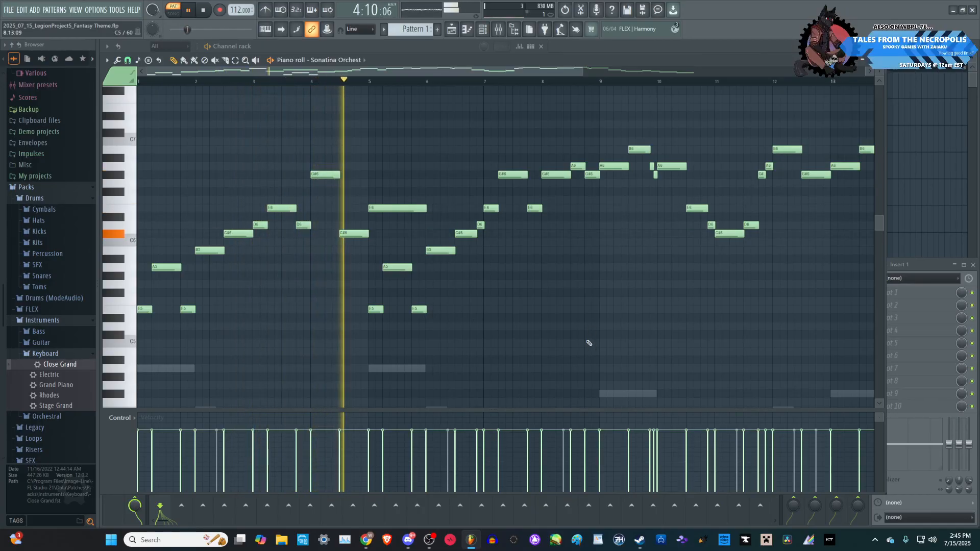
# - Stop playback and delete the bar-long E6 note at bar 5 from the Sonatina Orchestra part
pyautogui.scroll(-4, 586, 339)
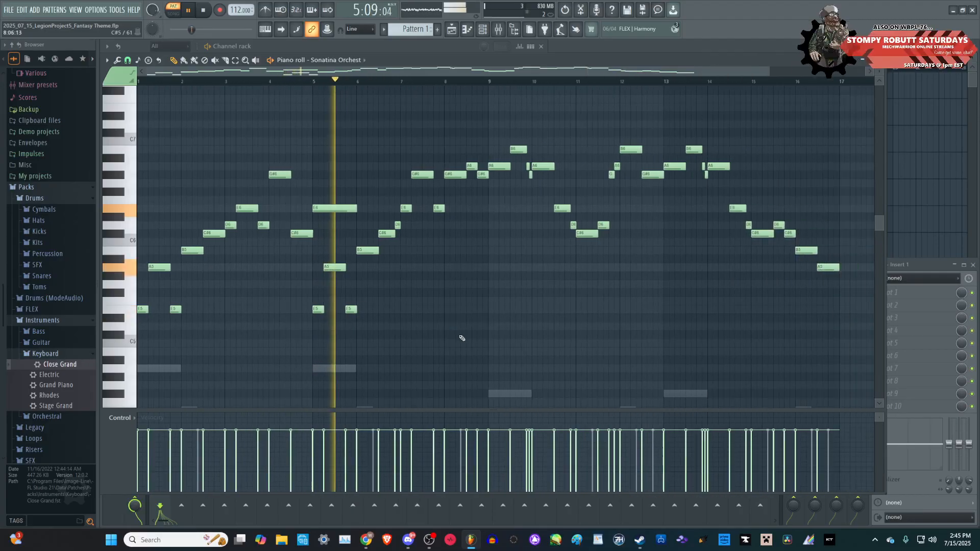
pyautogui.press('space')
pyautogui.scroll(5, 245, 306)
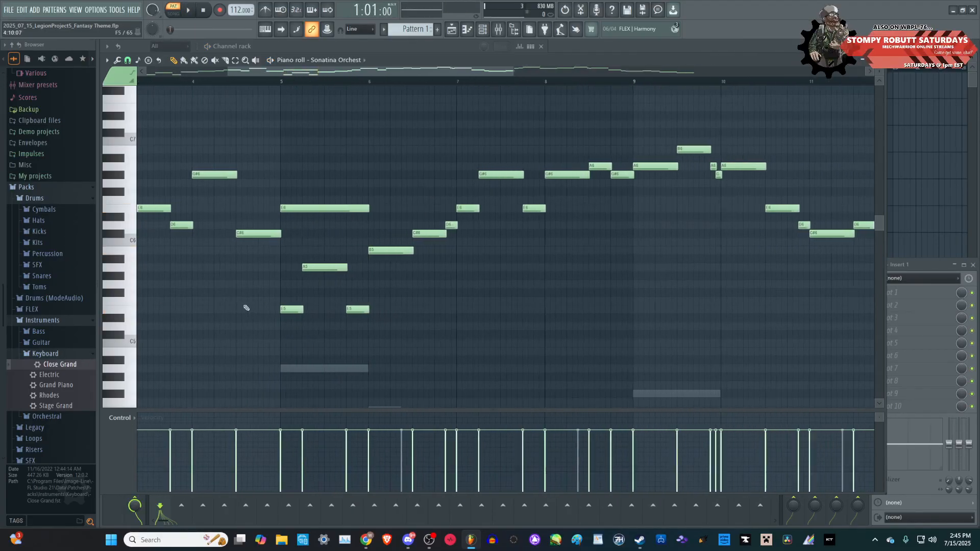
pyautogui.scroll(-3, 258, 308)
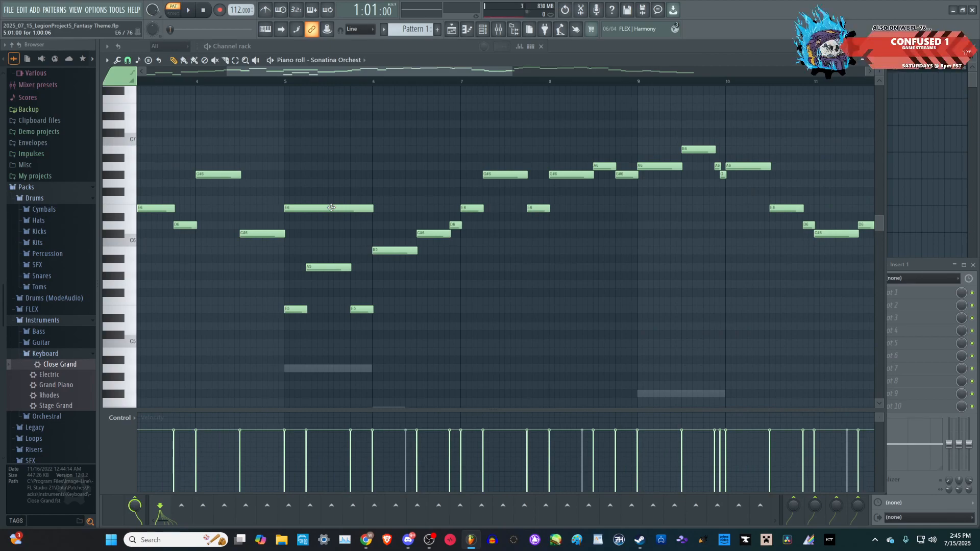
pyautogui.scroll(-4, 333, 216)
pyautogui.scroll(3, 199, 276)
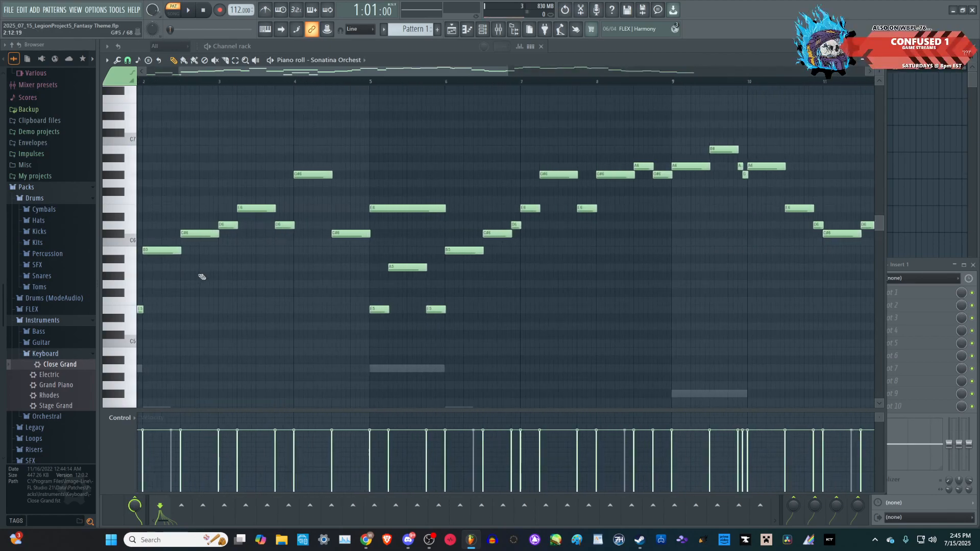
pyautogui.scroll(2, 240, 279)
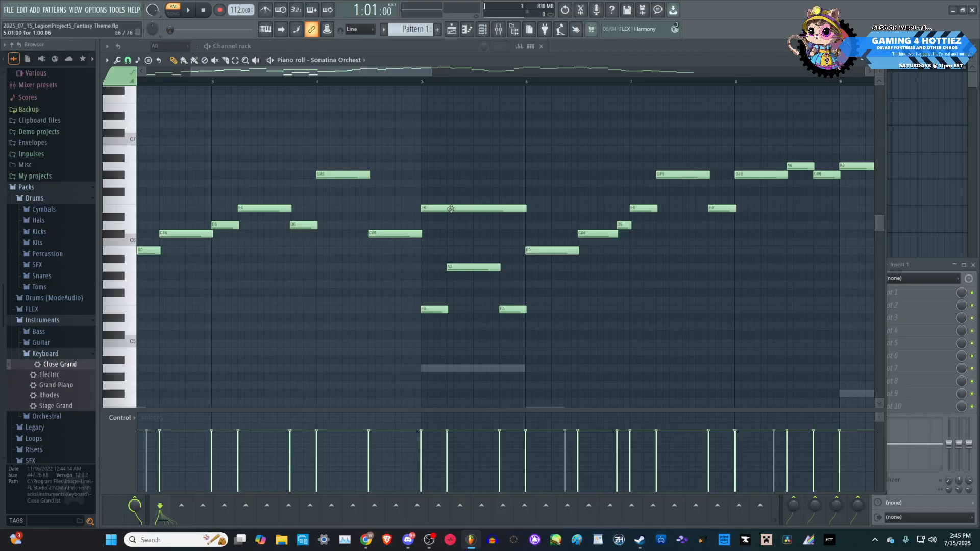
pyautogui.rightClick(451, 209)
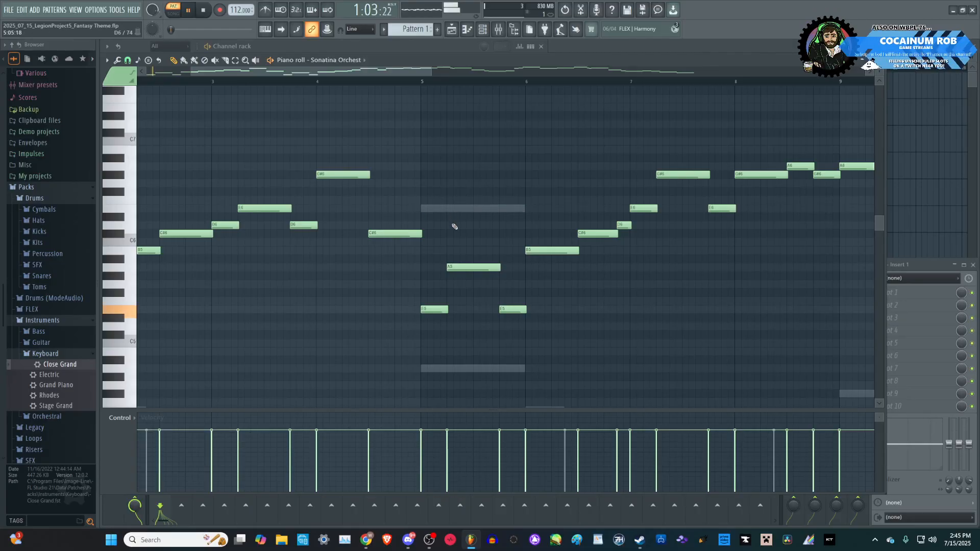
# - Listen to the doubled melody from the start, and skip playback ahead to bar 12
pyautogui.scroll(-3, 459, 230)
pyautogui.scroll(-2, 406, 276)
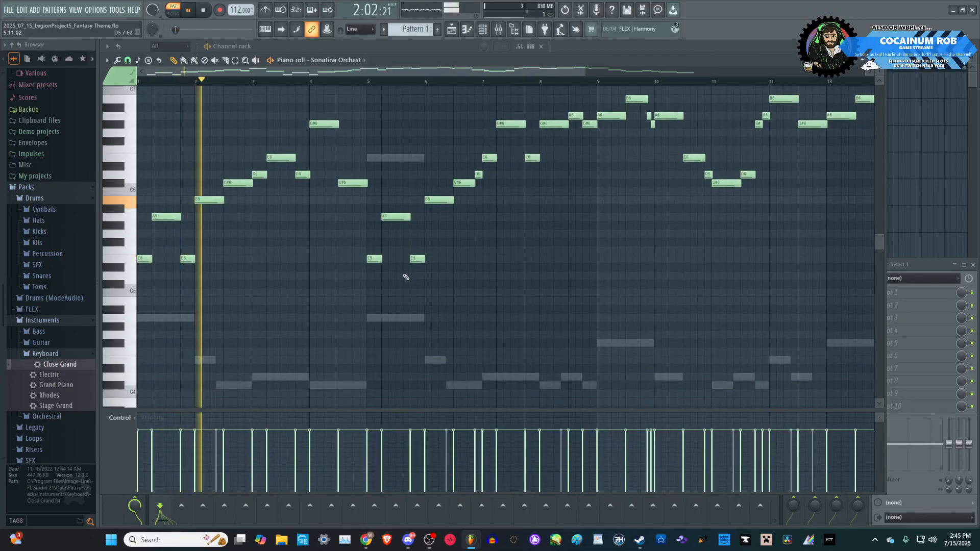
pyautogui.scroll(-2, 459, 278)
pyautogui.scroll(2, 550, 166)
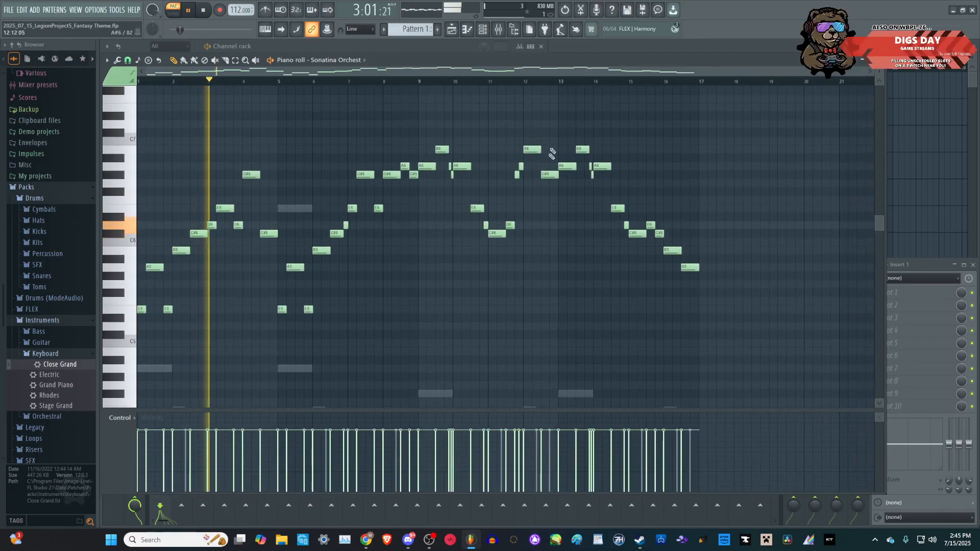
pyautogui.click(521, 81)
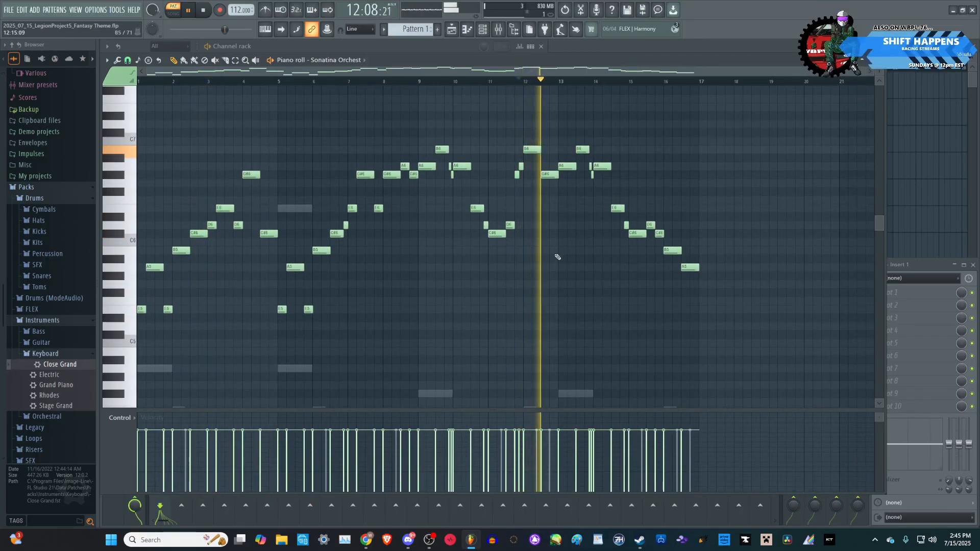
# - Listen to the remaining bars of the doubled melody in the Sonatina Orchestra piano roll and stop playback
pyautogui.scroll(2, 613, 238)
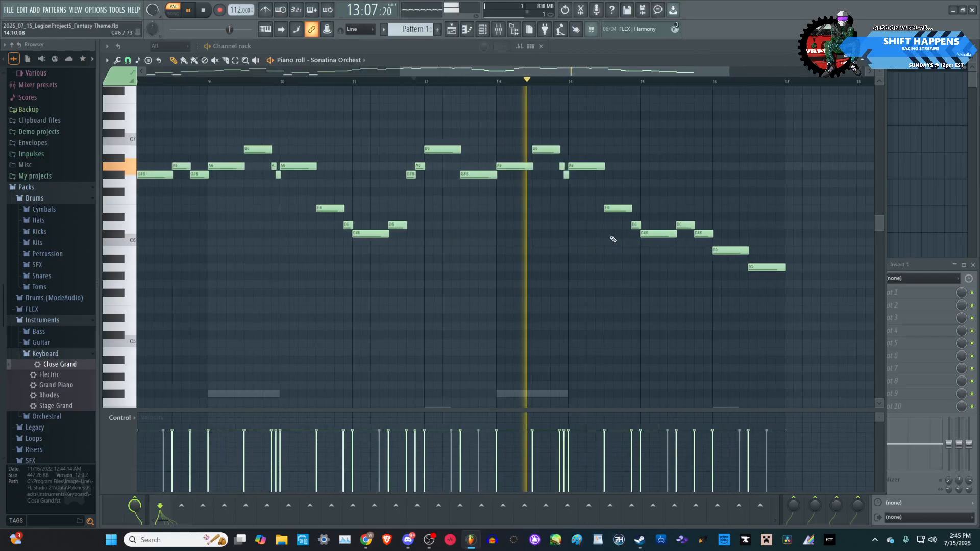
pyautogui.scroll(3, 607, 237)
pyautogui.scroll(-5, 596, 233)
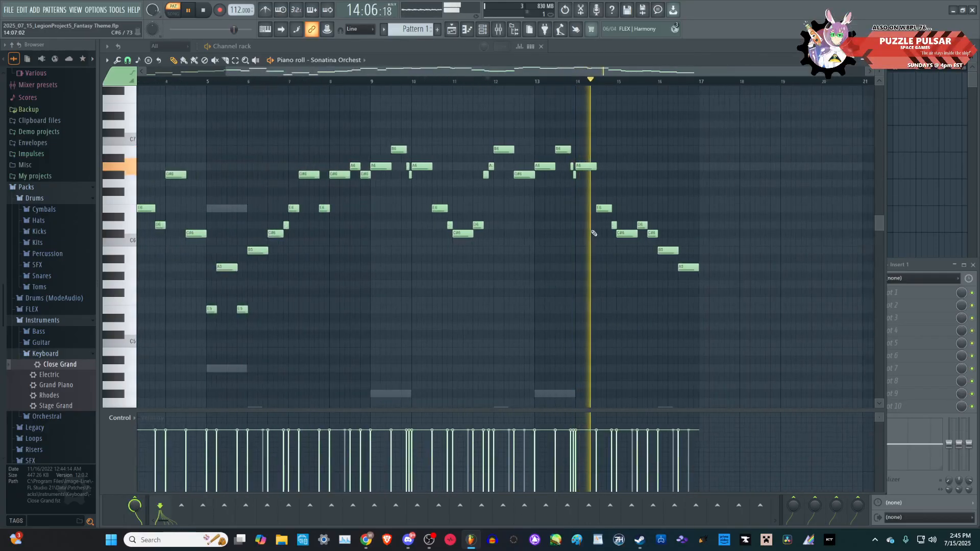
pyautogui.scroll(-2, 446, 240)
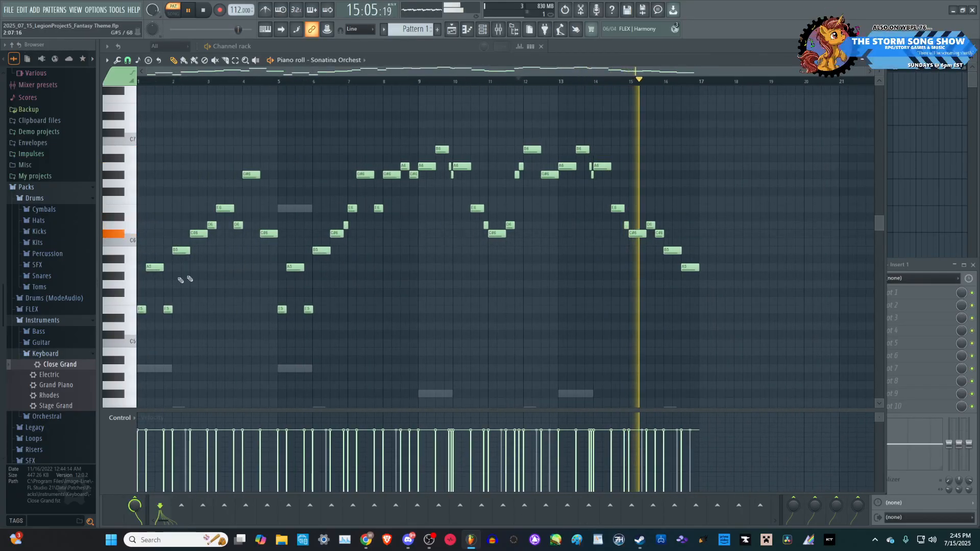
pyautogui.scroll(1, 189, 280)
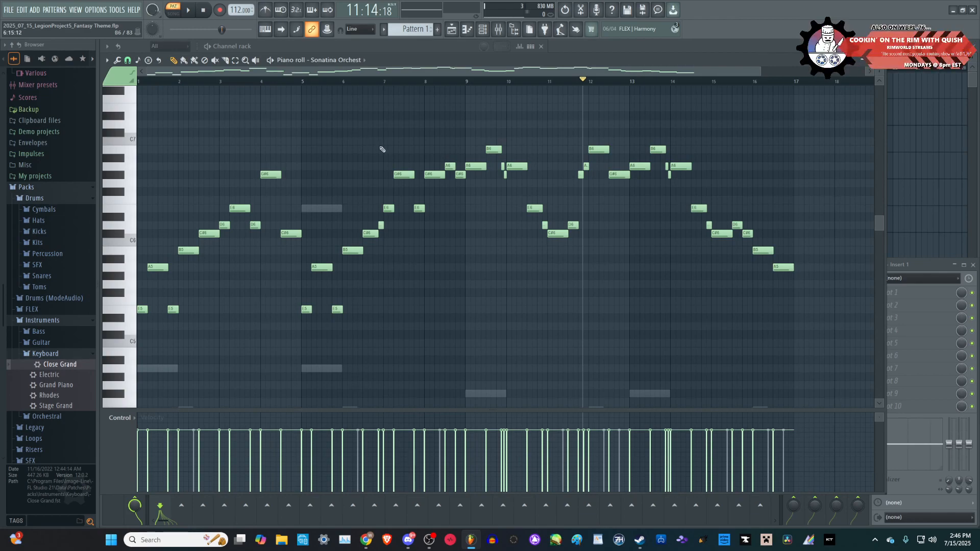
# - Add a BBC Symphony Orchestra channel and load its Strings: Violins 2 sound
pyautogui.click(482, 29)
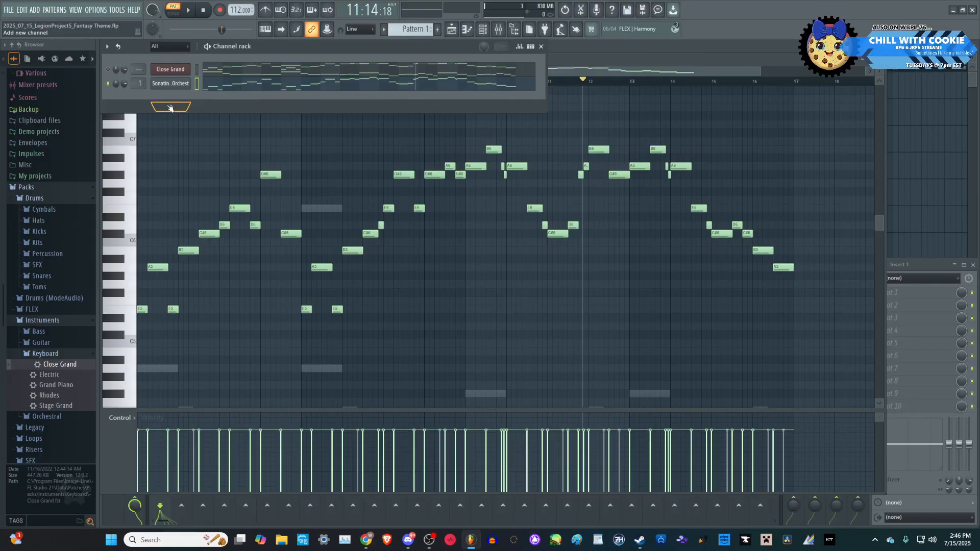
pyautogui.click(170, 108)
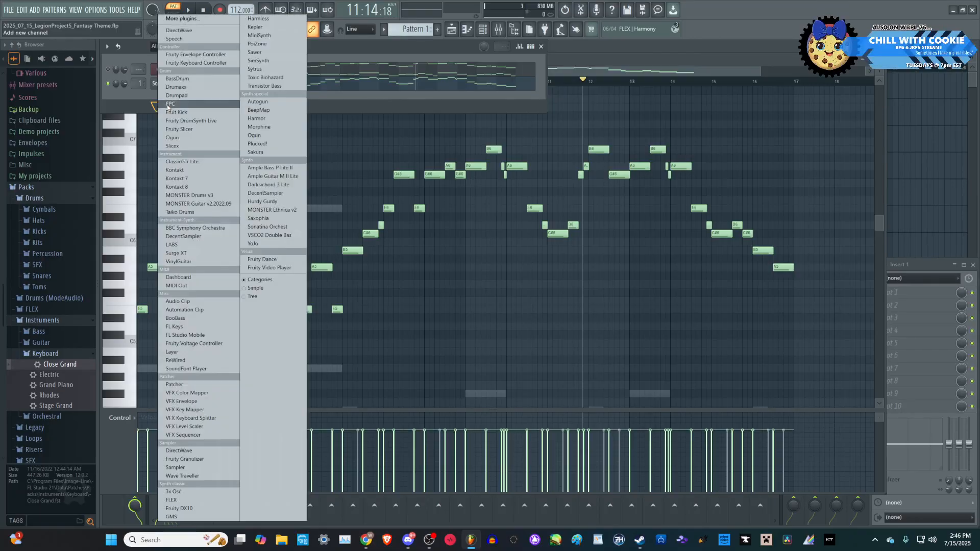
pyautogui.click(213, 229)
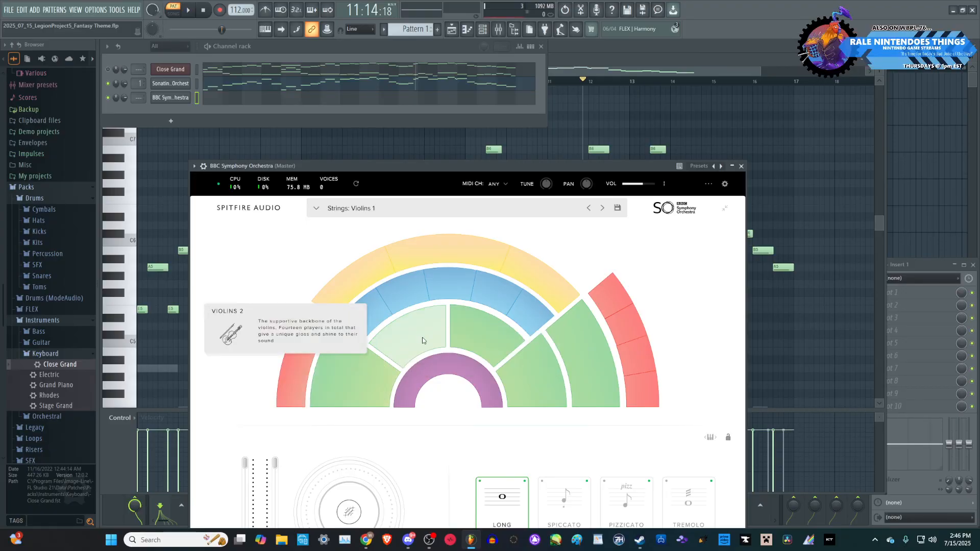
pyautogui.click(422, 341)
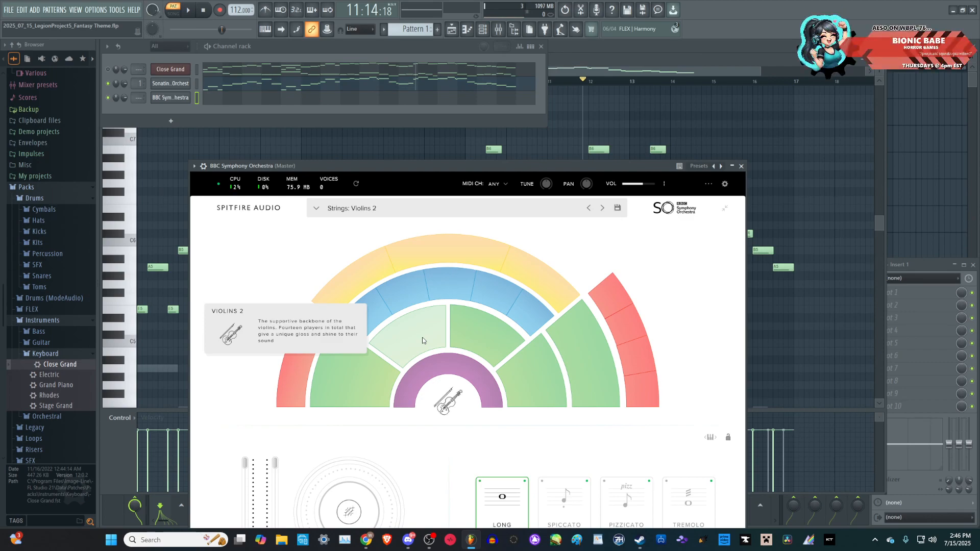
pyautogui.click(741, 166)
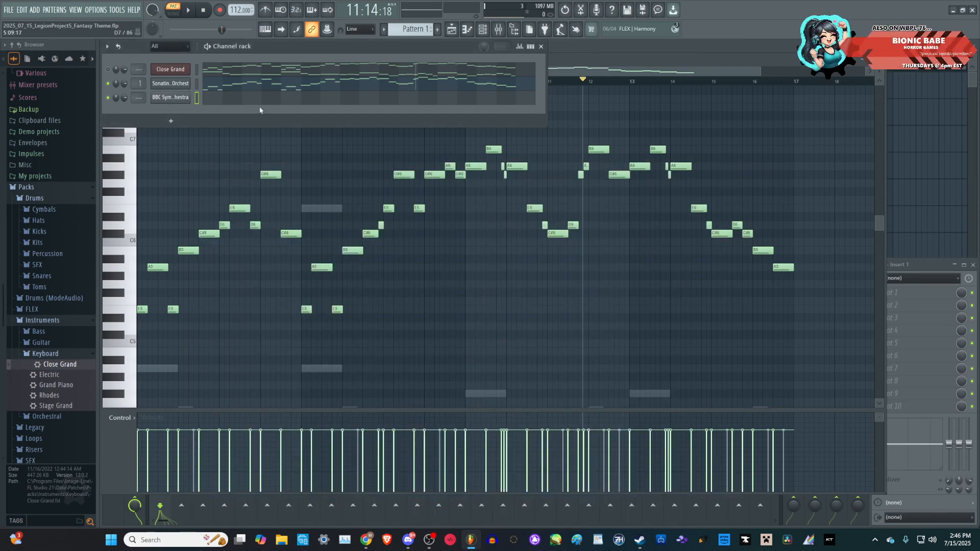
# - Route the BBC Symphony Orchestra channel to mixer track 2 and open its piano roll with snapping set to Main during playback
pyautogui.moveTo(138, 98); pyautogui.dragTo(138, 90)
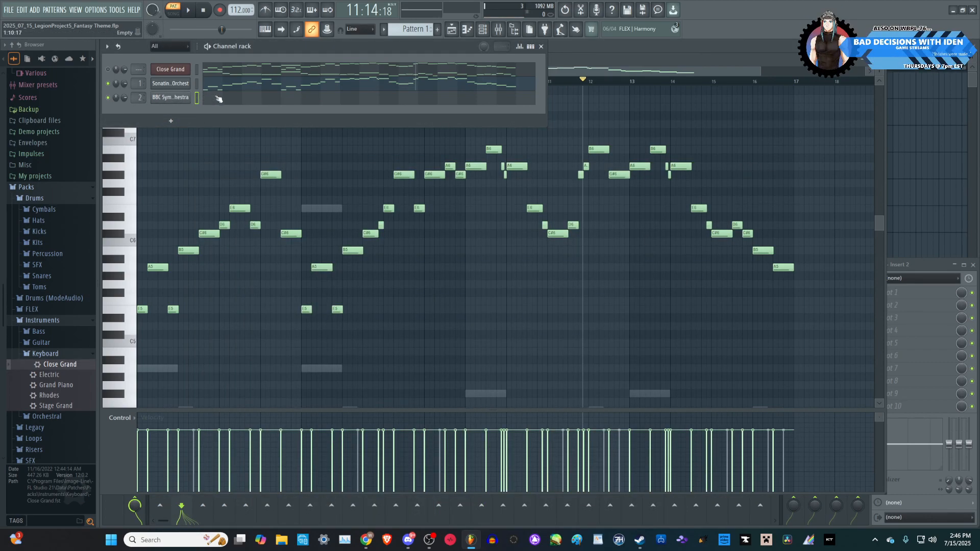
pyautogui.click(217, 98)
pyautogui.press('space')
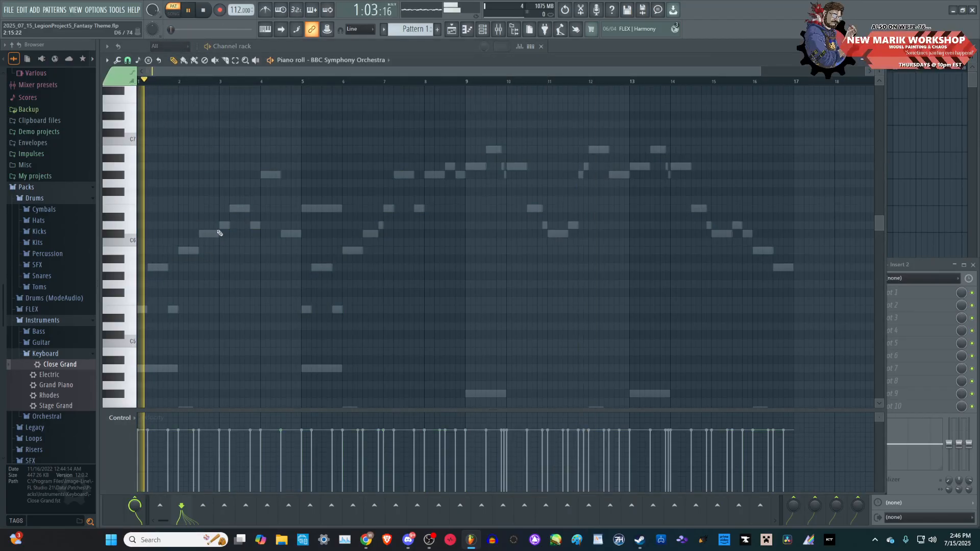
pyautogui.click(128, 60)
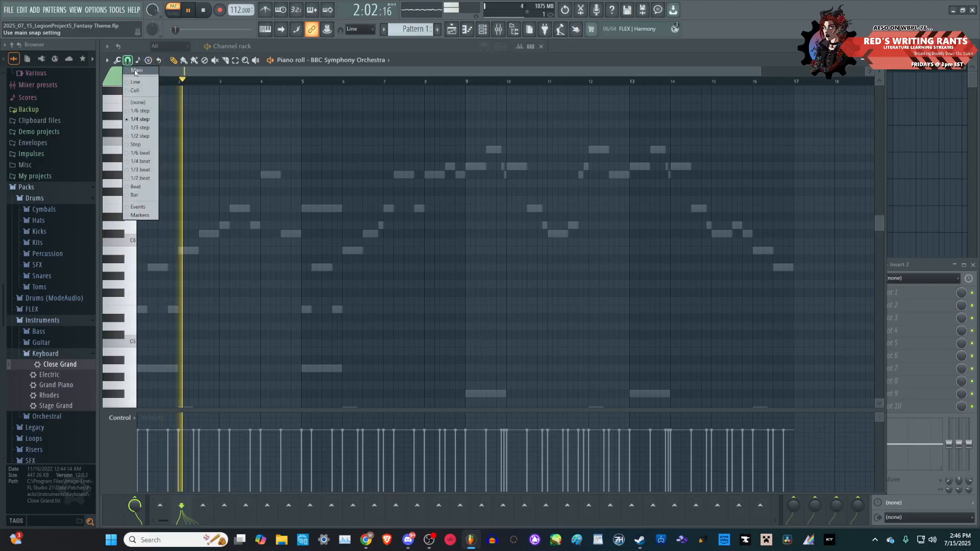
pyautogui.click(136, 72)
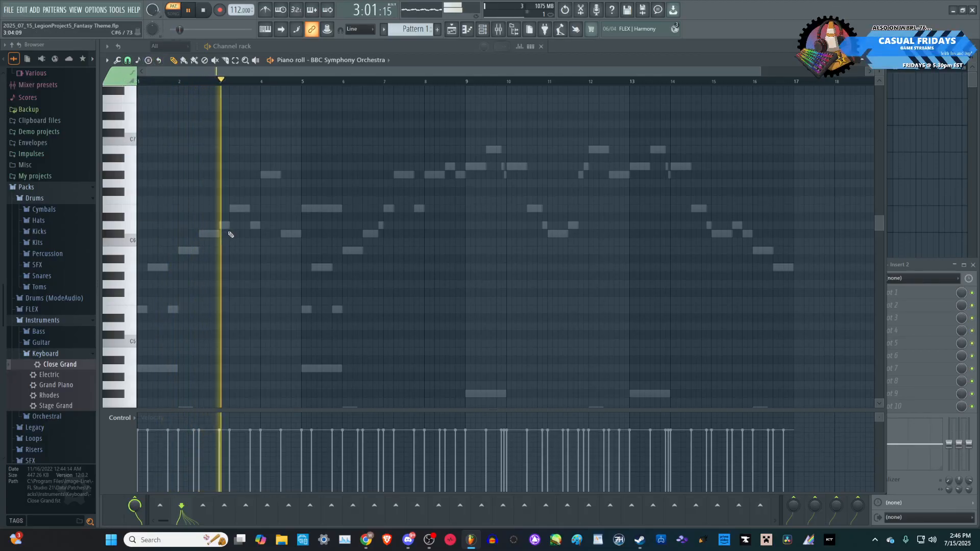
pyautogui.scroll(3, 231, 235)
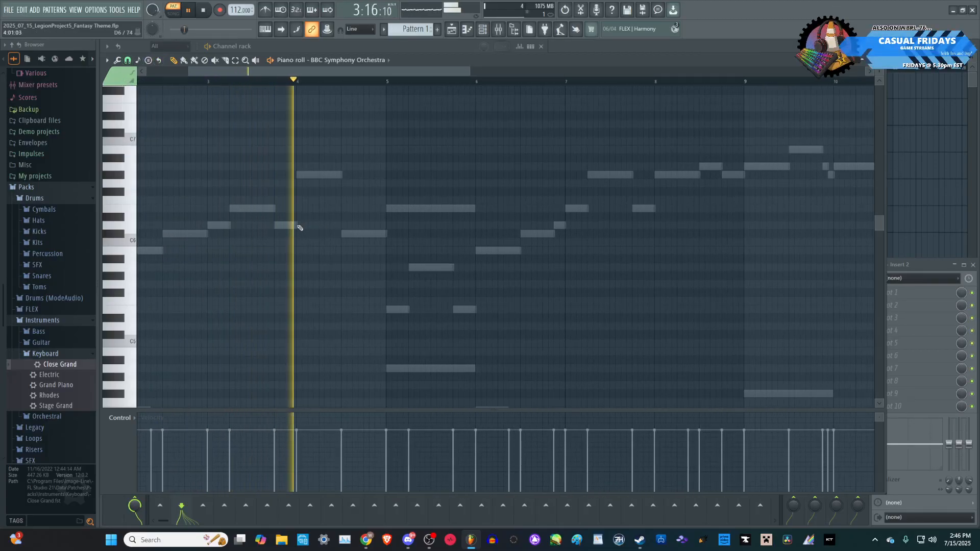
pyautogui.moveTo(305, 185); pyautogui.dragTo(297, 256)
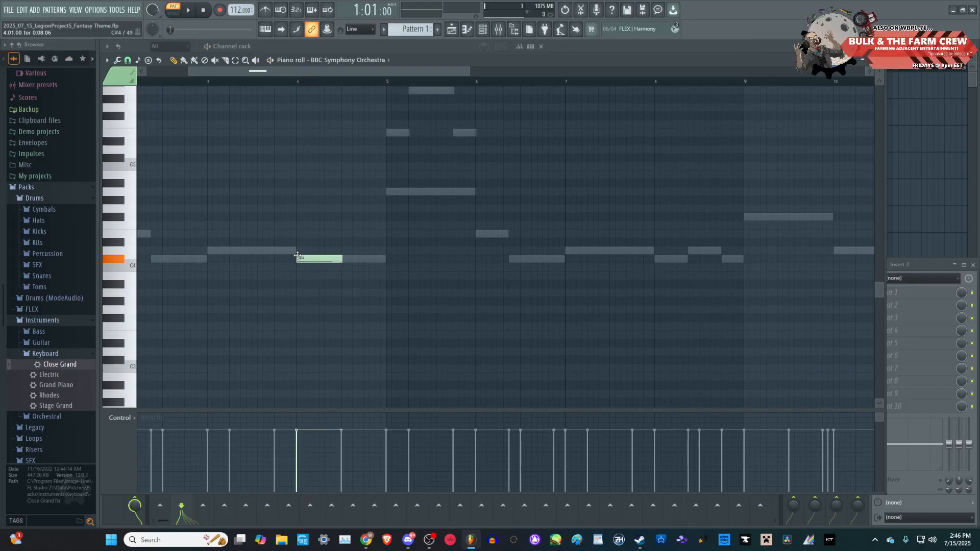
pyautogui.hotkey('ctrl', 'z')
pyautogui.scroll(9, 317, 255)
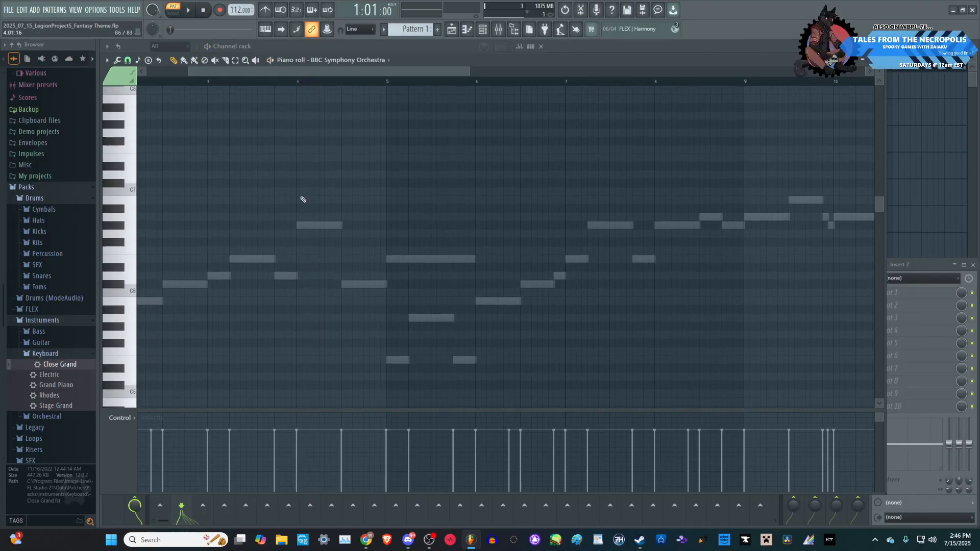
# - Place a C#6 note at the start of bar 4 in the BBC Symphony Orchestra part and lengthen it to a full bar
pyautogui.rightClick(327, 228)
pyautogui.scroll(-3, 309, 253)
pyautogui.scroll(3, 306, 256)
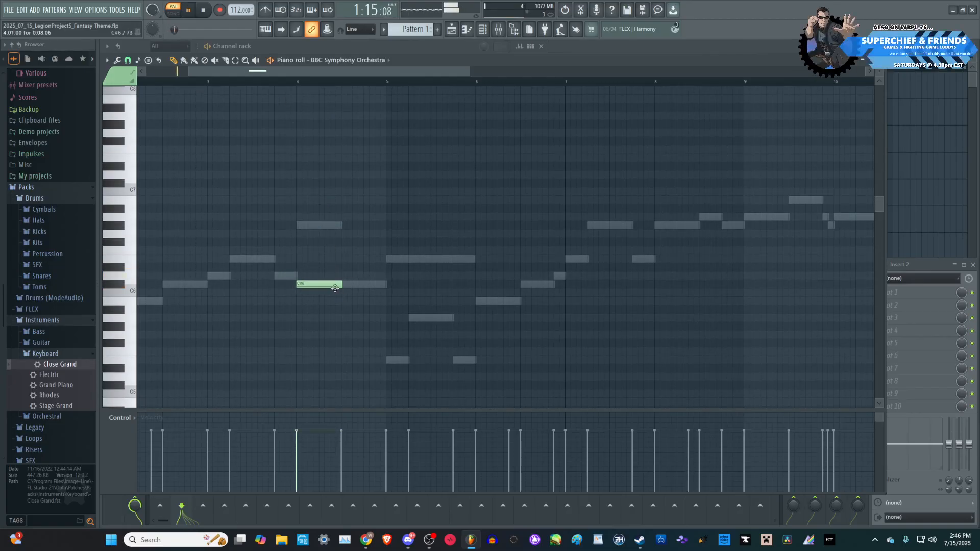
pyautogui.scroll(-6, 377, 335)
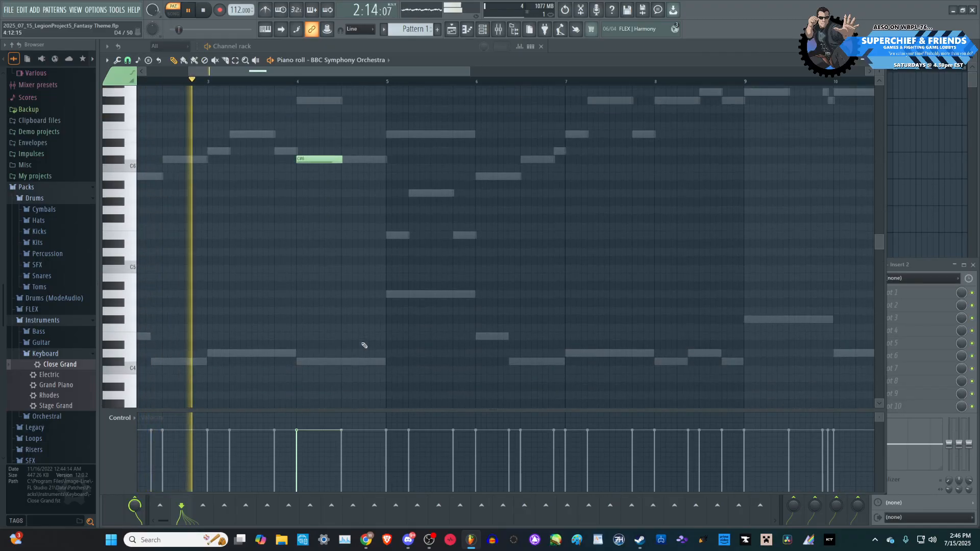
pyautogui.scroll(4, 352, 234)
pyautogui.moveTo(342, 234); pyautogui.dragTo(387, 233)
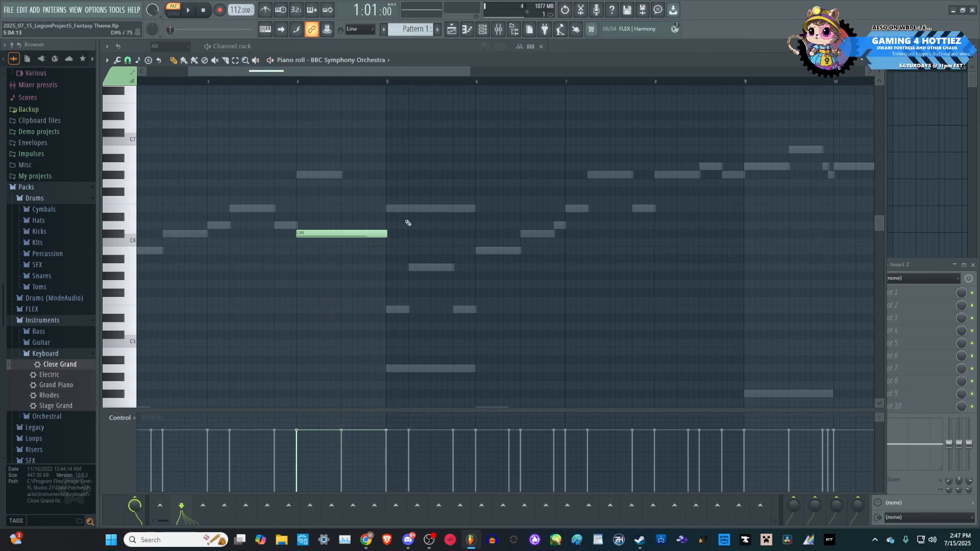
# - Add a bar-long E6 note at bar 5, end both notes exactly on the bar lines, and play the passage
pyautogui.press('space')
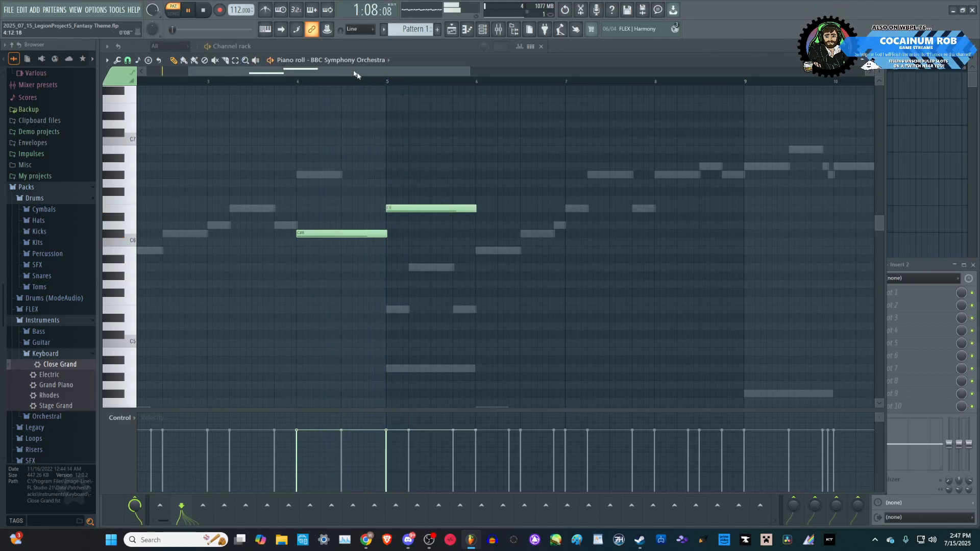
pyautogui.moveTo(384, 202)
pyautogui.mouseDown()
pyautogui.moveTo(387, 262)
pyautogui.moveTo(391, 185)
pyautogui.mouseUp()
pyautogui.hotkey('ctrl', 'z')
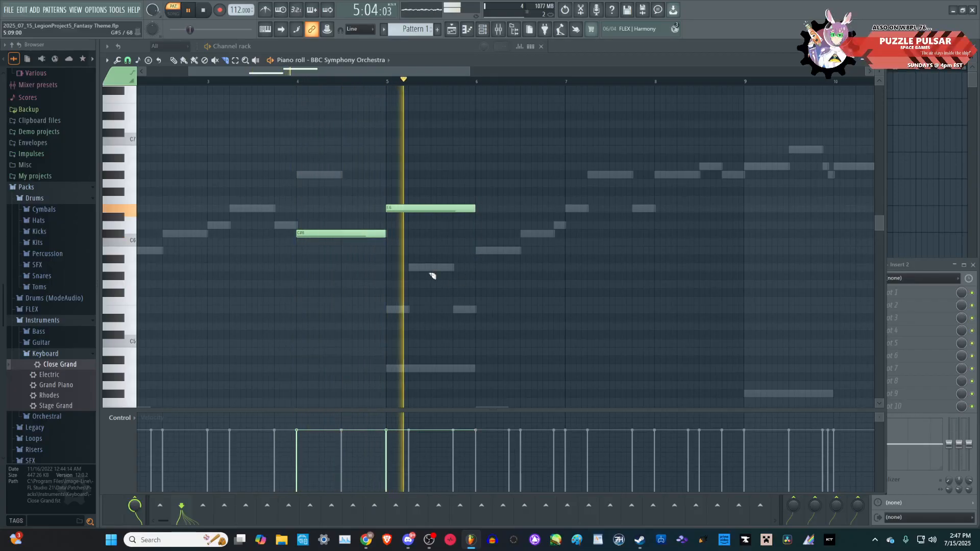
pyautogui.keyDown('ctrl'); pyautogui.scroll(-1, 416, 269); pyautogui.keyUp('ctrl')
pyautogui.keyDown('ctrl'); pyautogui.scroll(-1, 416, 270); pyautogui.keyUp('ctrl')
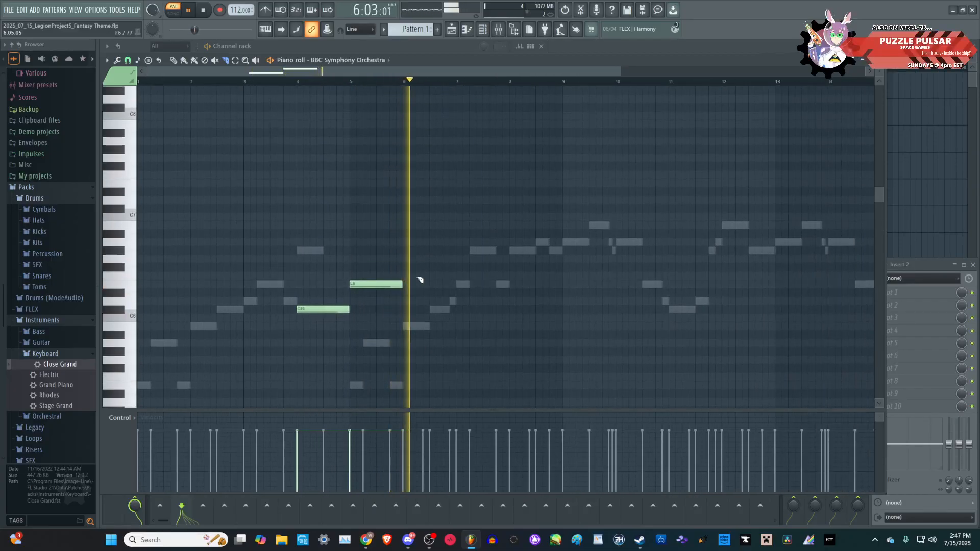
pyautogui.press('space')
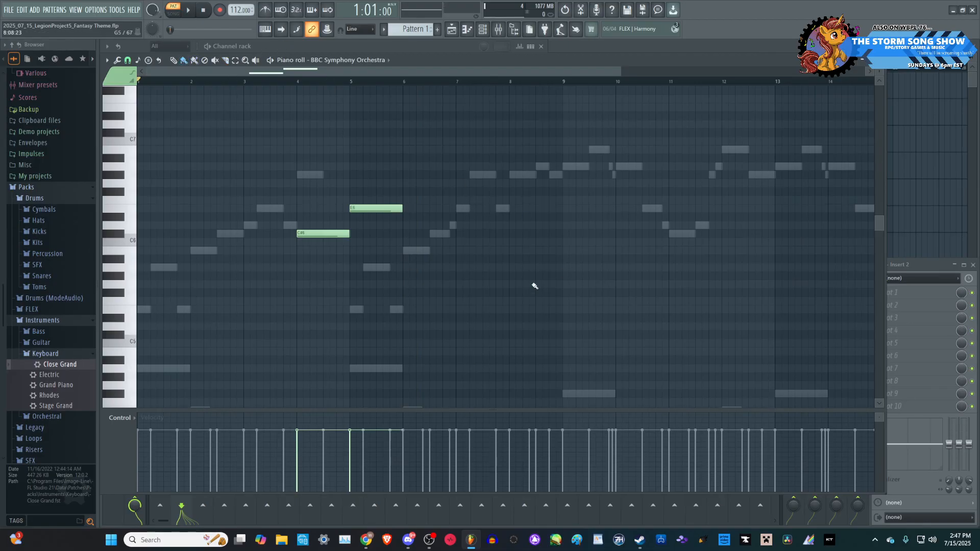
# - Add a bar-long B5 note at bar 6 and position the preceding note on E6 at the start of bar 5
pyautogui.keyDown('ctrl'); pyautogui.scroll(2, 417, 283); pyautogui.keyUp('ctrl')
pyautogui.click(381, 250)
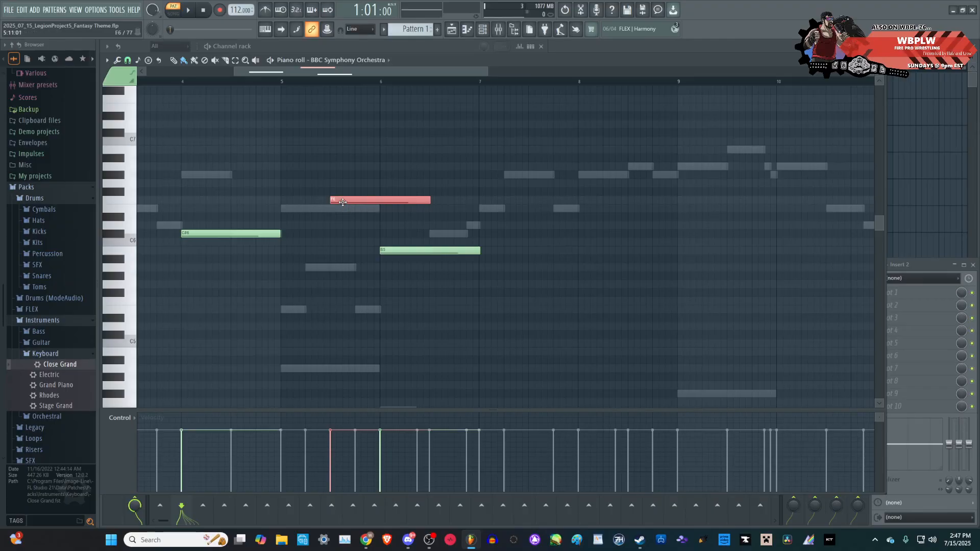
pyautogui.moveTo(342, 203); pyautogui.dragTo(301, 214)
pyautogui.keyDown('ctrl'); pyautogui.scroll(-3, 295, 212); pyautogui.keyUp('ctrl')
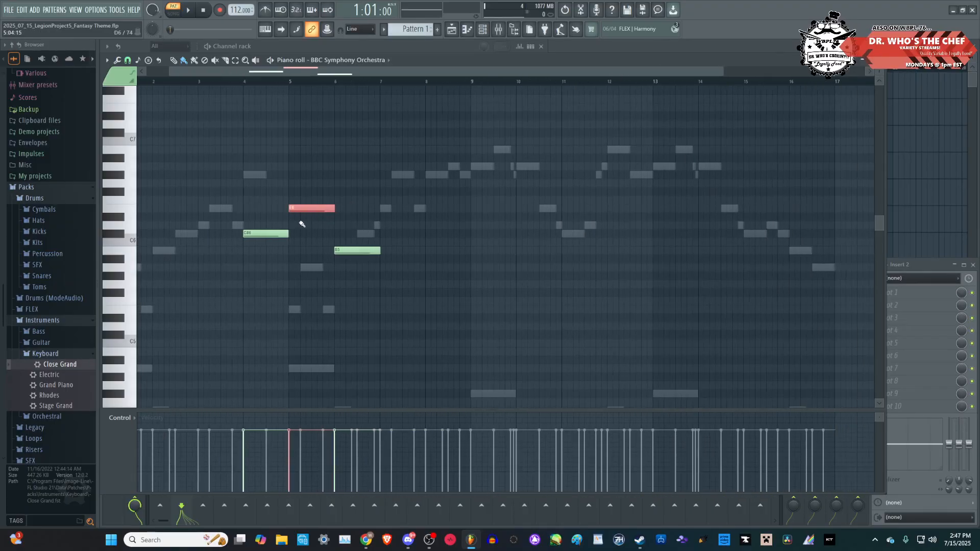
pyautogui.keyDown('ctrl'); pyautogui.scroll(2, 319, 234); pyautogui.keyUp('ctrl')
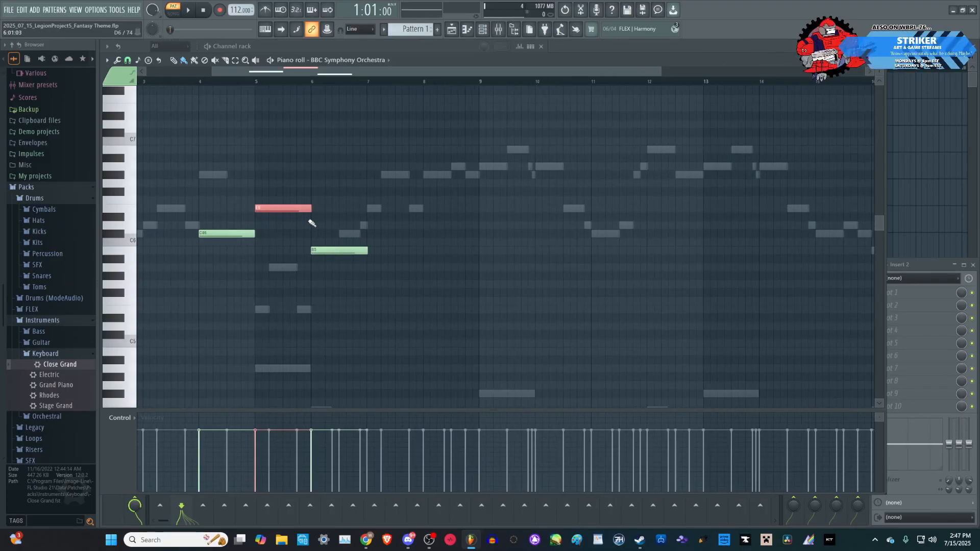
pyautogui.keyDown('ctrl'); pyautogui.scroll(1, 284, 228); pyautogui.keyUp('ctrl')
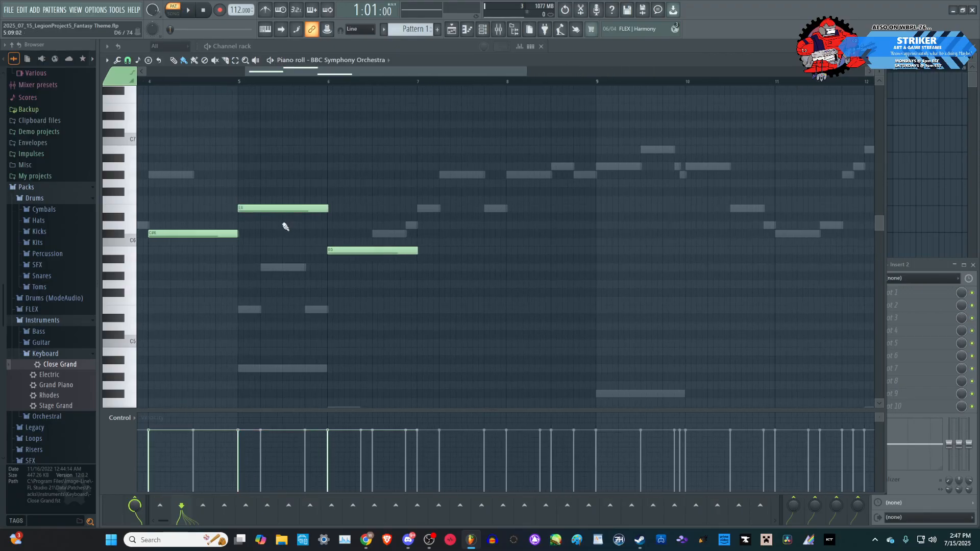
# - Raise the bar 5 note to A6 and listen to the violin line against the melody
pyautogui.click(274, 210)
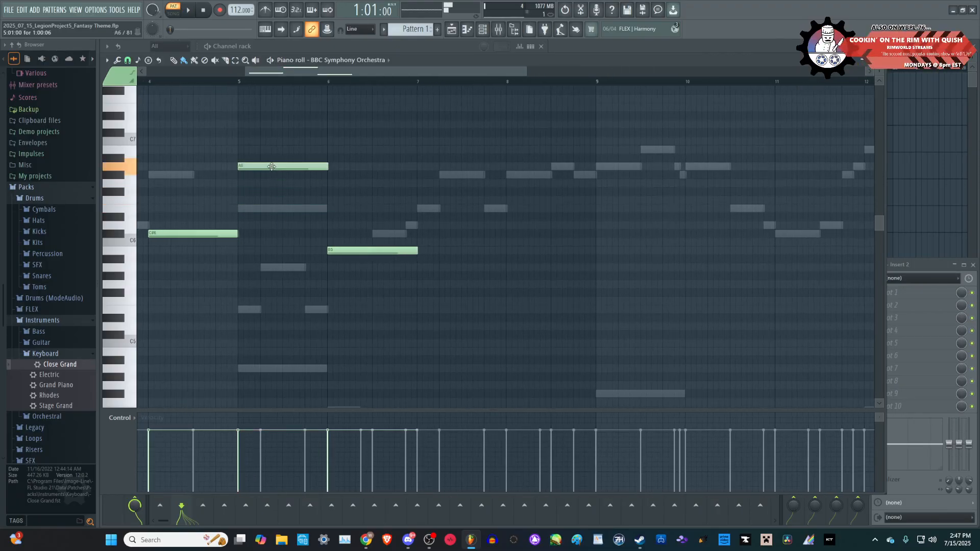
pyautogui.keyDown('ctrl'); pyautogui.scroll(-3, 186, 307); pyautogui.keyUp('ctrl')
pyautogui.keyDown('ctrl'); pyautogui.scroll(2, 206, 304); pyautogui.keyUp('ctrl')
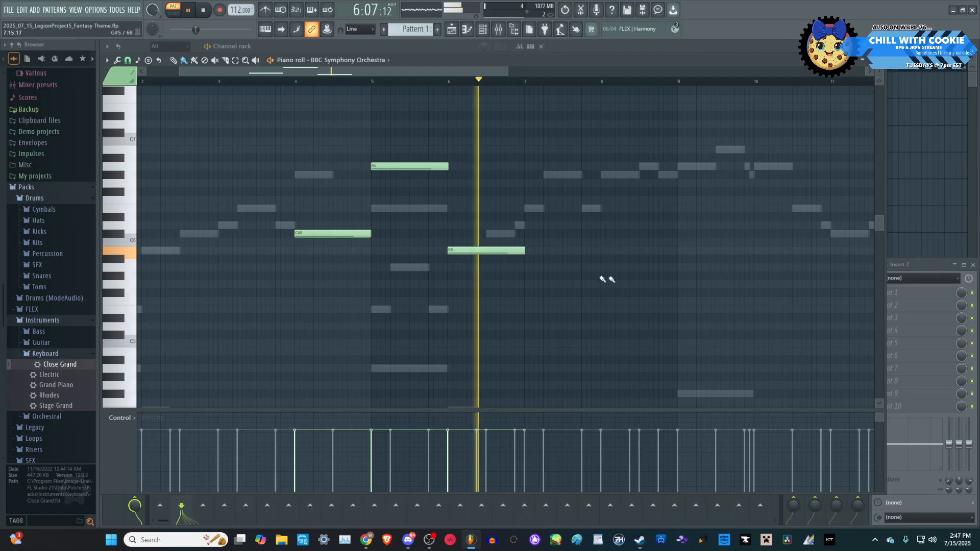
pyautogui.scroll(3, 615, 279)
pyautogui.press('space')
# - Shorten the B5 note at bar 6 to six steps and audition playback from the start of bar 6
pyautogui.scroll(4, 455, 245)
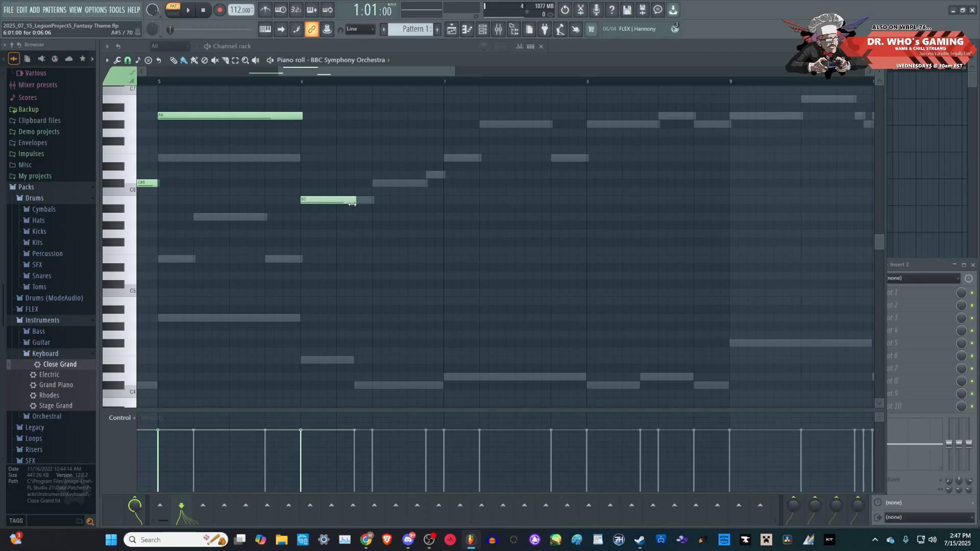
pyautogui.click(302, 82)
pyautogui.press('space')
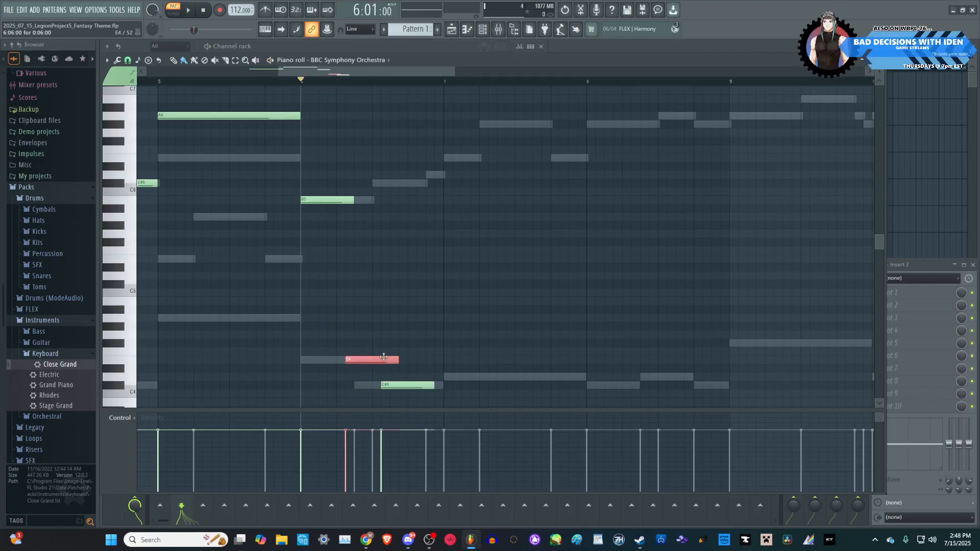
# - Place a six-step A5 note directly after the B5 note in bar 6 and play it from bar 6
pyautogui.scroll(-5, 398, 358)
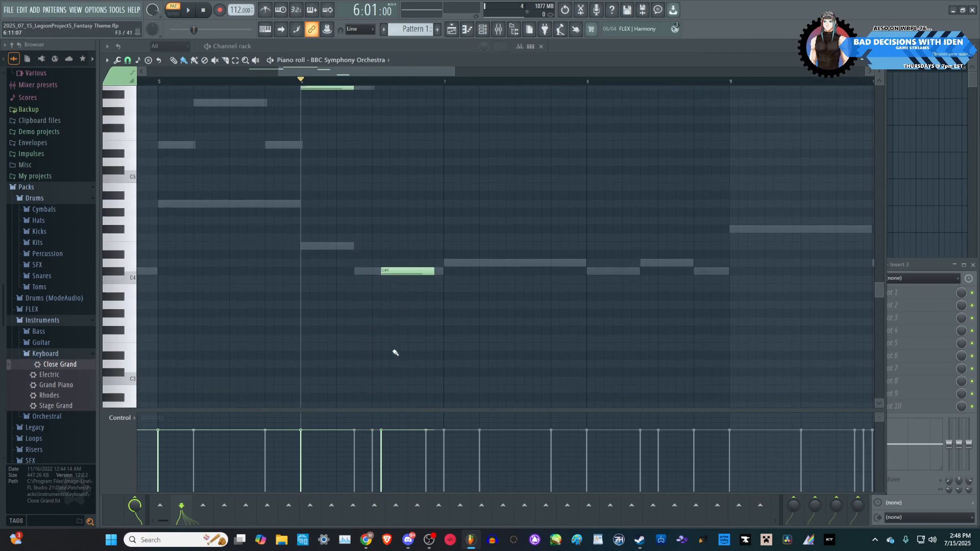
pyautogui.scroll(2, 395, 344)
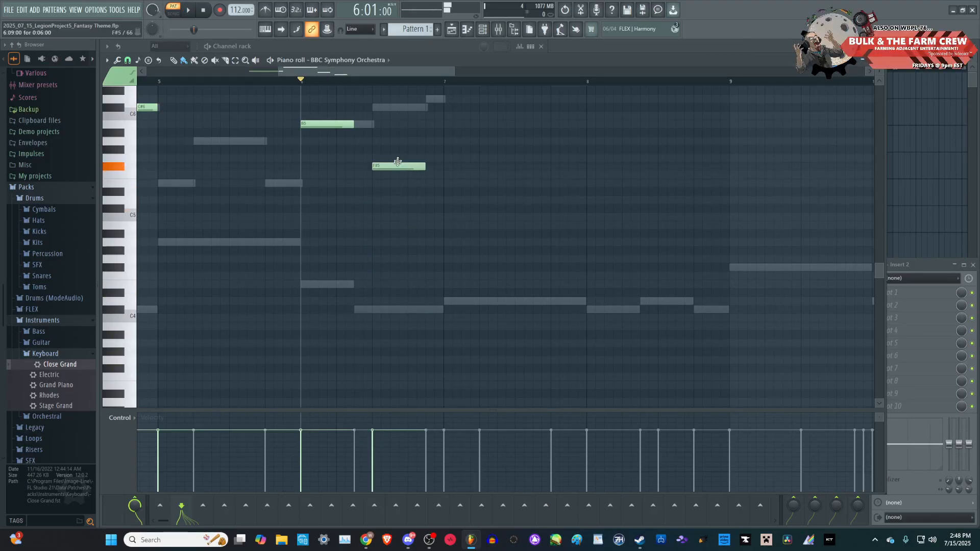
pyautogui.moveTo(397, 165); pyautogui.dragTo(395, 145)
pyautogui.press('space')
pyautogui.scroll(3, 429, 178)
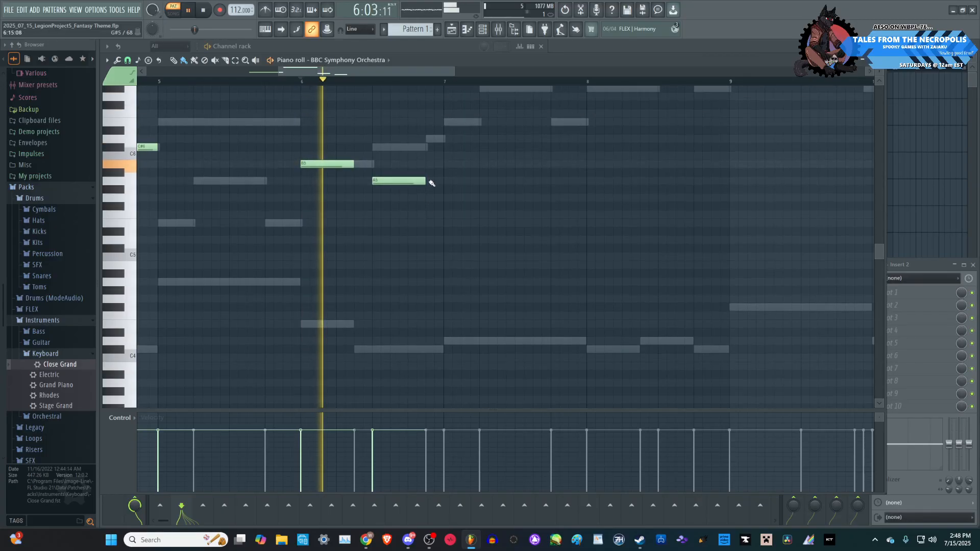
pyautogui.moveTo(404, 218); pyautogui.dragTo(386, 219)
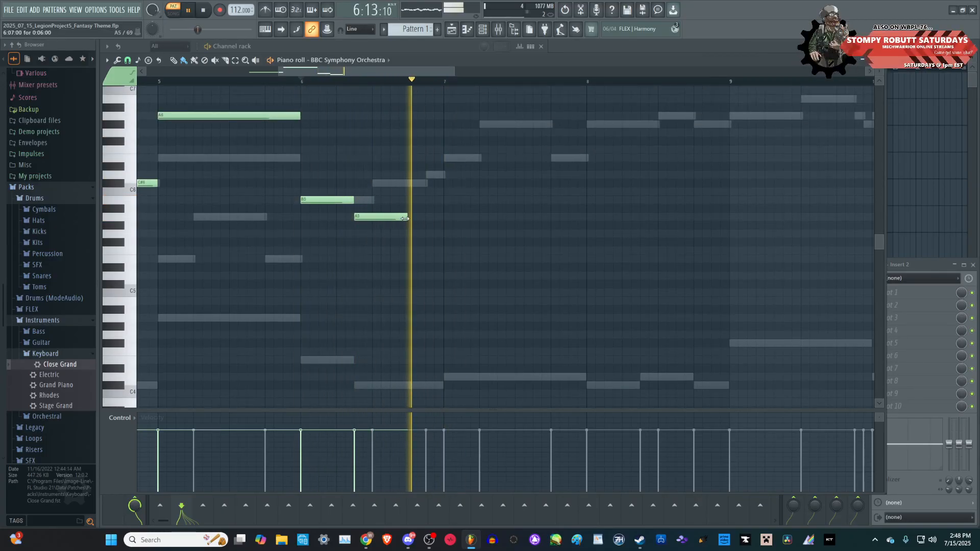
# - Move the A5 note to the middle of bar 6, extend it and the B5 note to eight steps each, and play from bar 6
pyautogui.press('space')
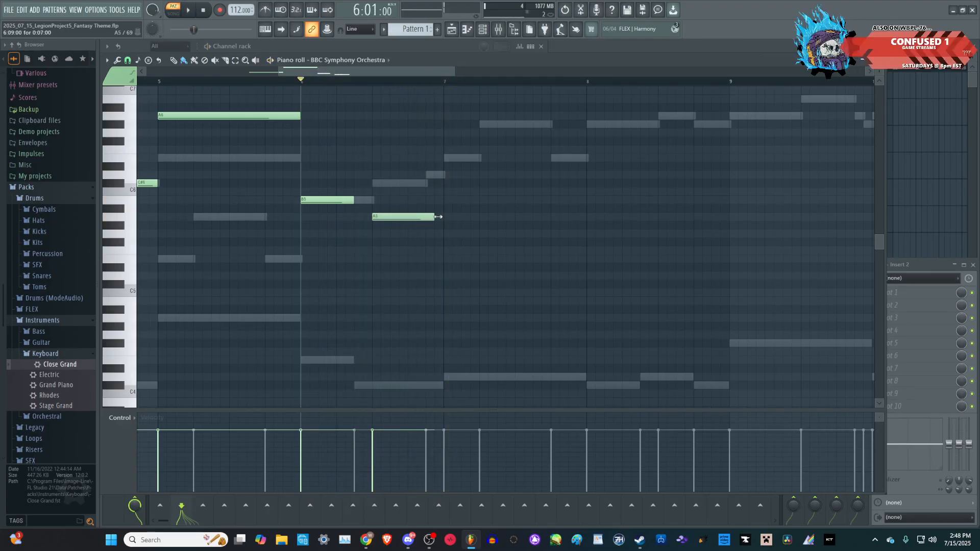
pyautogui.press('space')
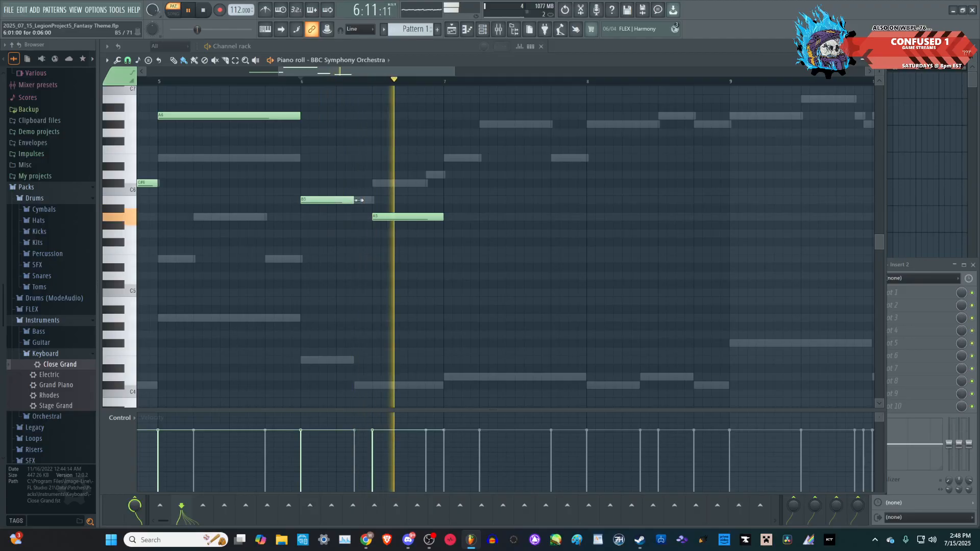
pyautogui.moveTo(354, 199); pyautogui.dragTo(370, 199)
pyautogui.press('space')
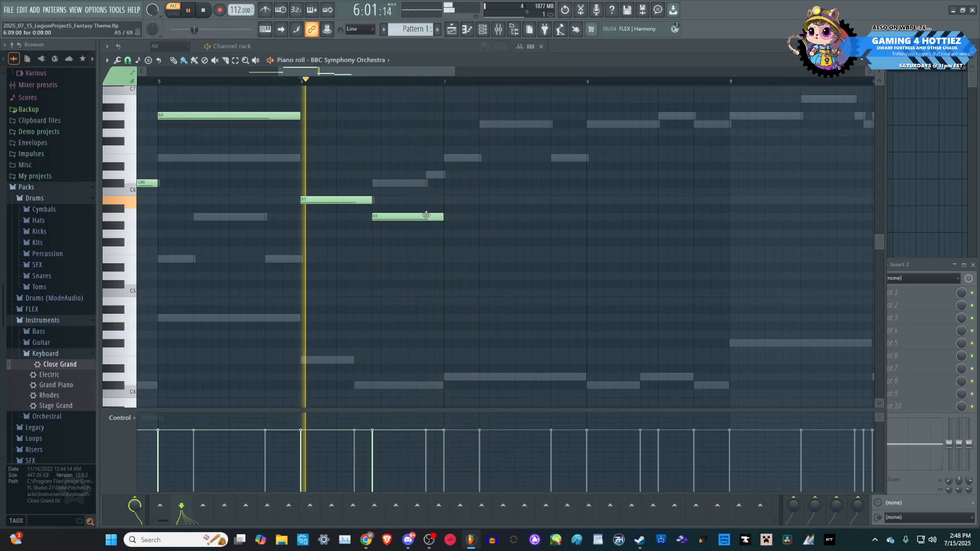
# - Place an eight-step G#5 note at the start of bar 7 and listen to it against the melody
pyautogui.click(448, 234)
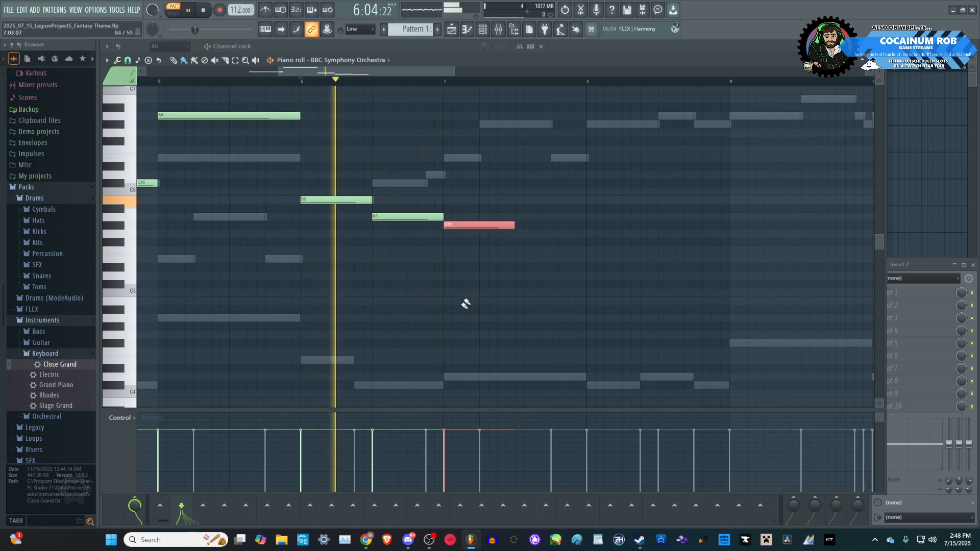
pyautogui.click(497, 376)
pyautogui.rightClick(497, 376)
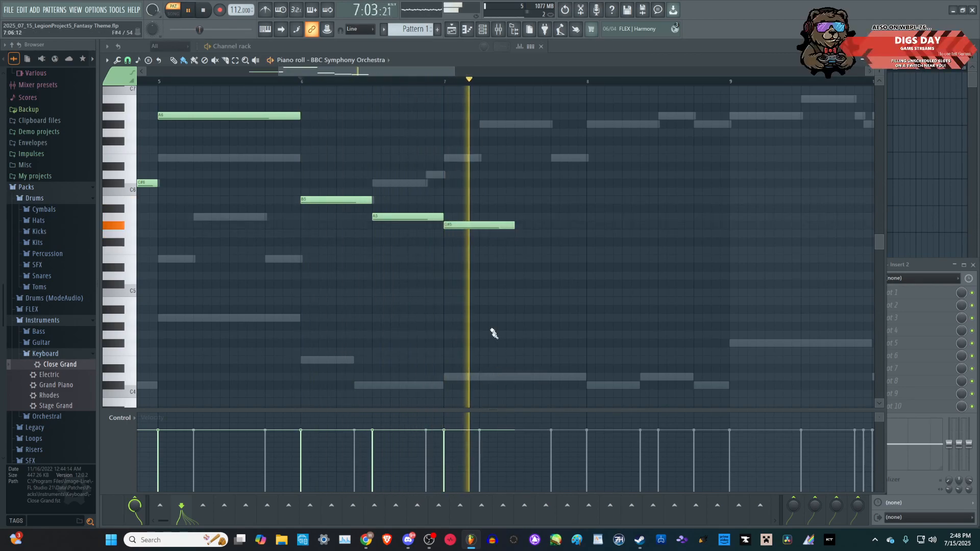
# - Add an eight-step F#5 note in the second half of bar 7 and audition the descending line from bar 6
pyautogui.press('space')
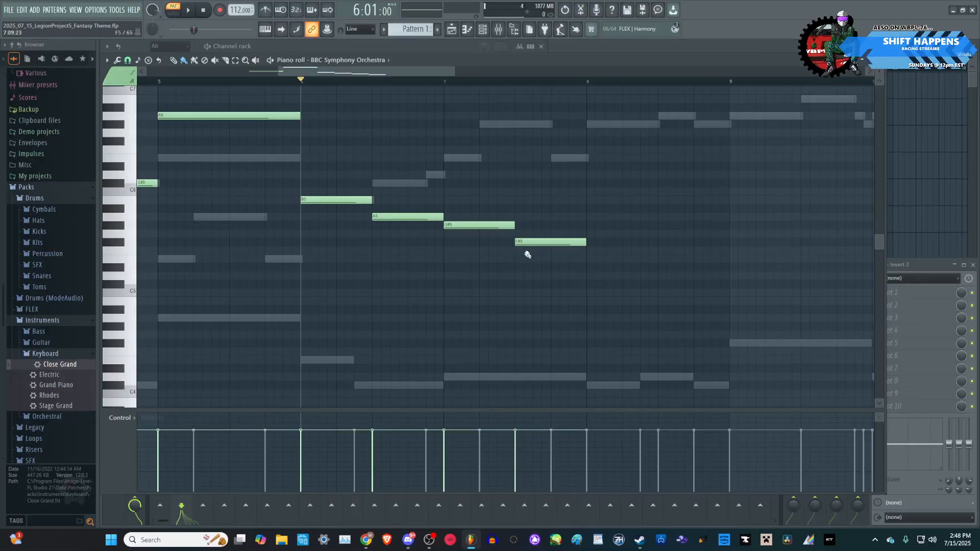
pyautogui.click(522, 242)
pyautogui.scroll(-4, 358, 284)
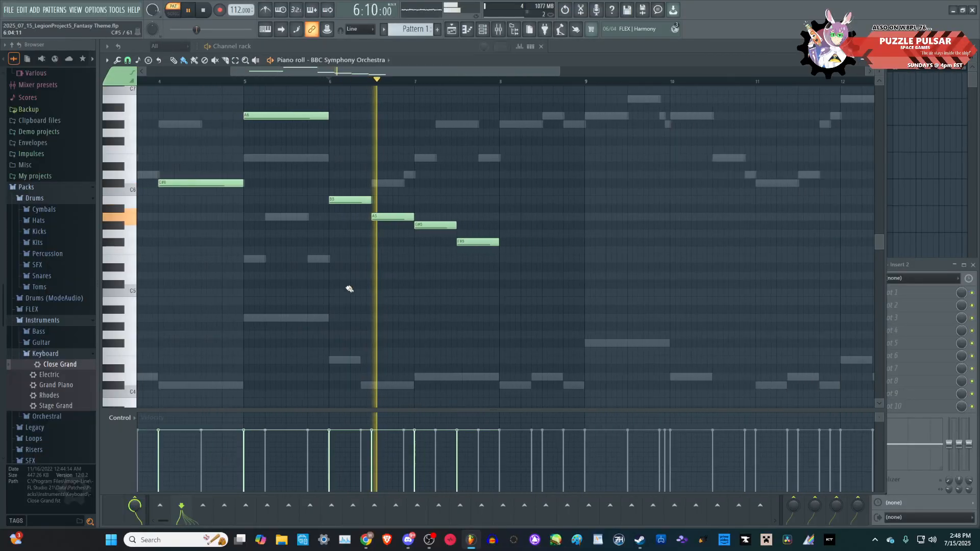
pyautogui.scroll(2, 641, 353)
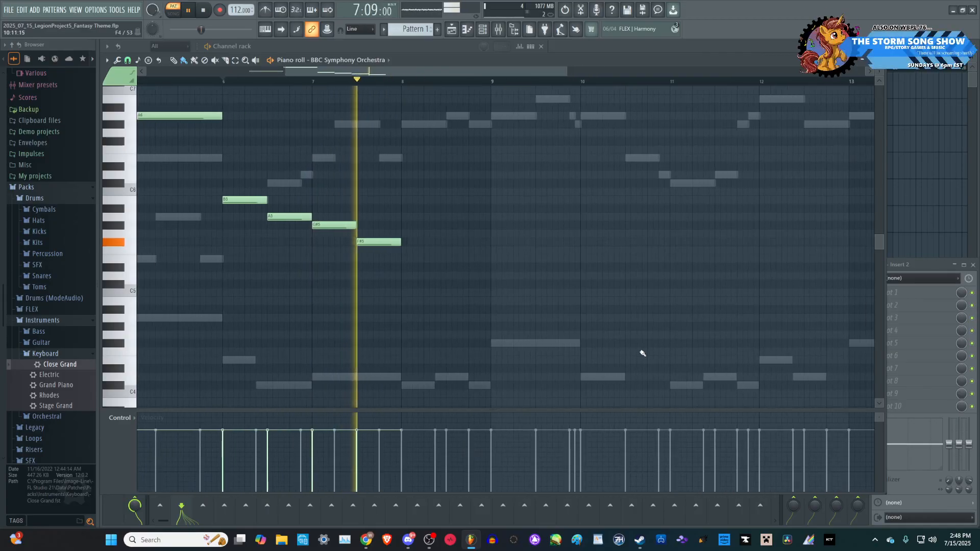
# - Shorten the F#5 note in bar 7 to four steps and add a four-step E5 note directly after it
pyautogui.press('space')
pyautogui.scroll(1, 331, 242)
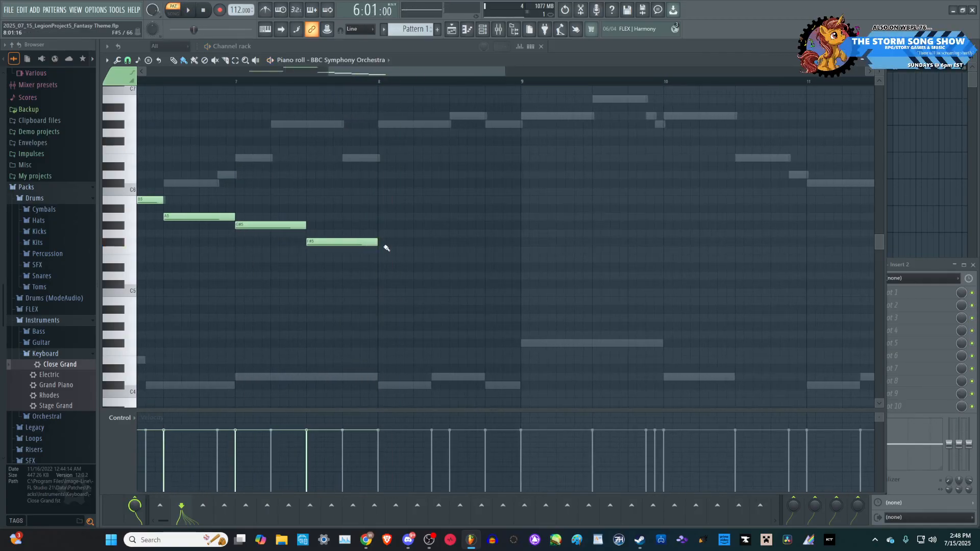
pyautogui.click(370, 244)
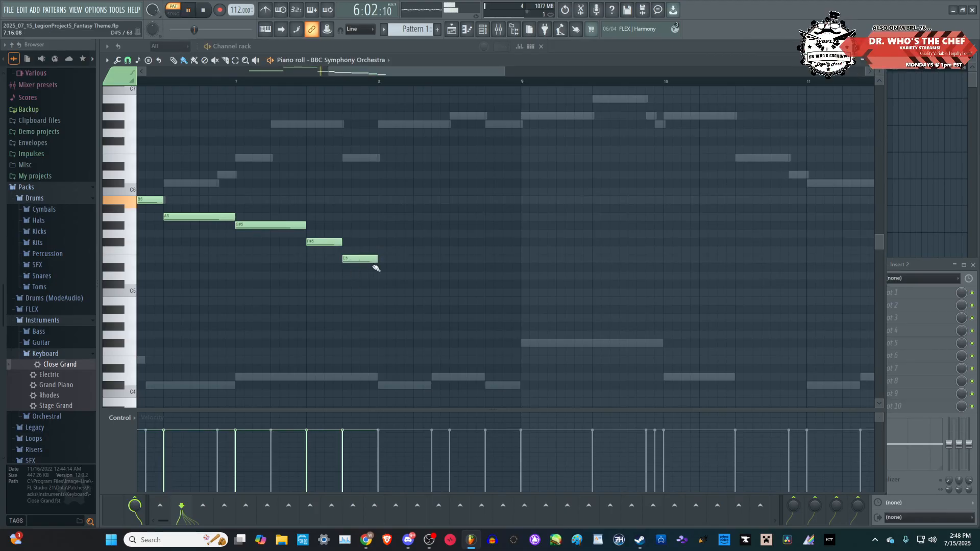
# - Rework bar 7 so a four-step G#5 and a four-step F#5 lead into an eight-step E5 at 7:09
pyautogui.press('space')
pyautogui.scroll(-2, 375, 267)
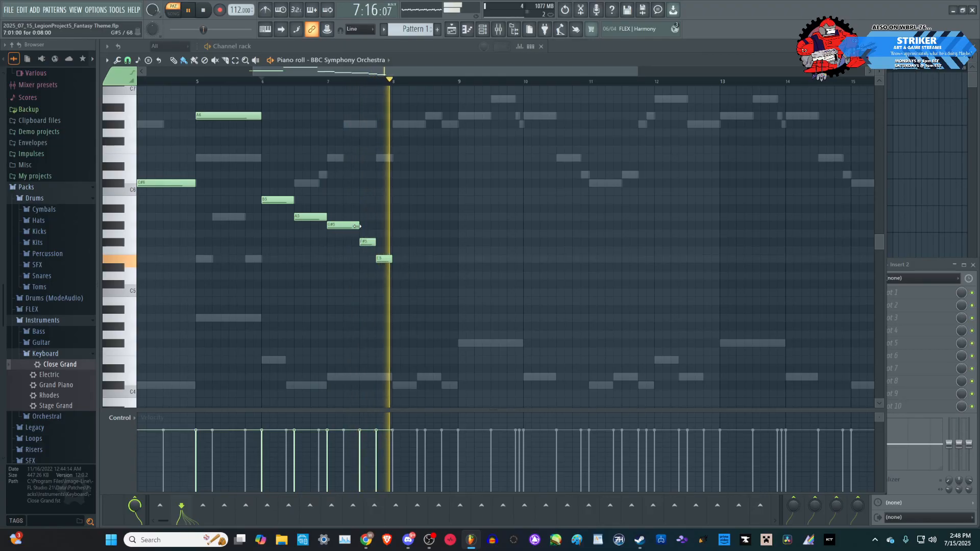
pyautogui.moveTo(356, 227)
pyautogui.mouseDown()
pyautogui.moveTo(340, 226)
pyautogui.moveTo(352, 242)
pyautogui.mouseUp()
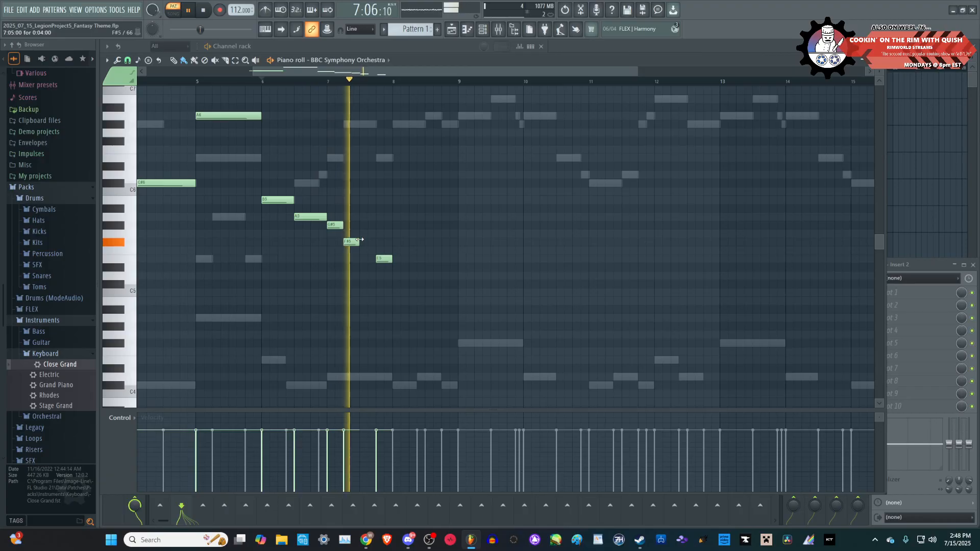
pyautogui.press('space')
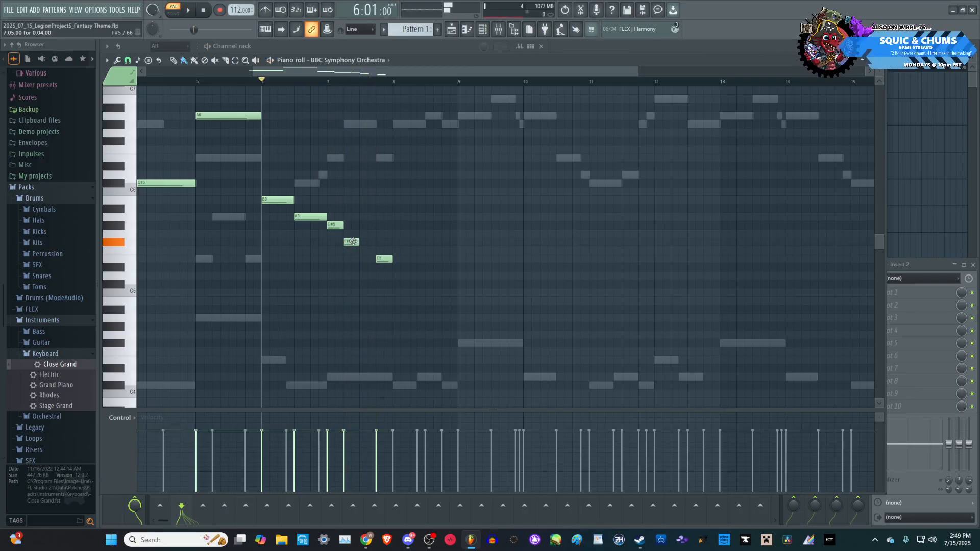
pyautogui.moveTo(379, 255)
pyautogui.mouseDown()
pyautogui.moveTo(368, 257)
pyautogui.moveTo(388, 256)
pyautogui.mouseUp()
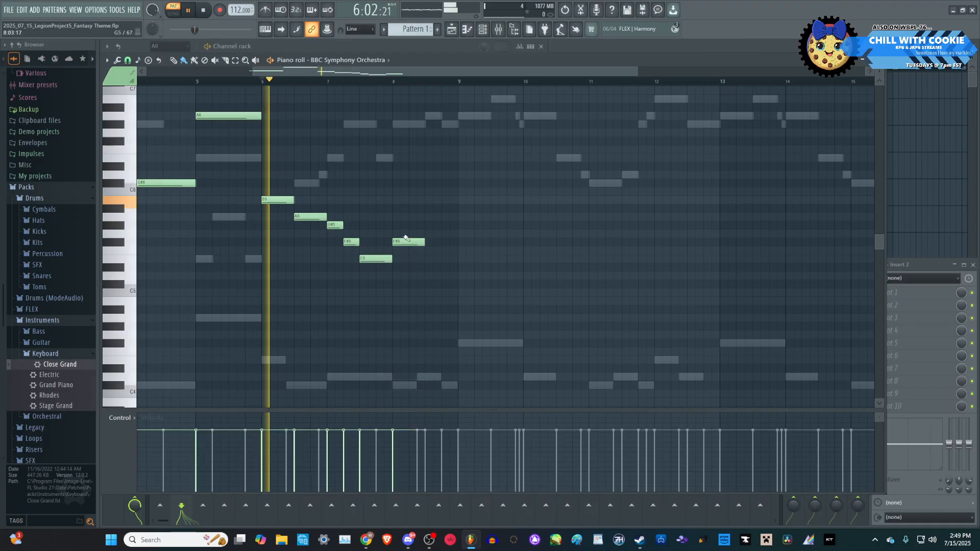
# - Place an eight-step G#5 at the start of bar 8, followed by an eight-step F#5 at 8:09
pyautogui.moveTo(413, 117); pyautogui.dragTo(420, 125)
pyautogui.hotkey('ctrl', 'z')
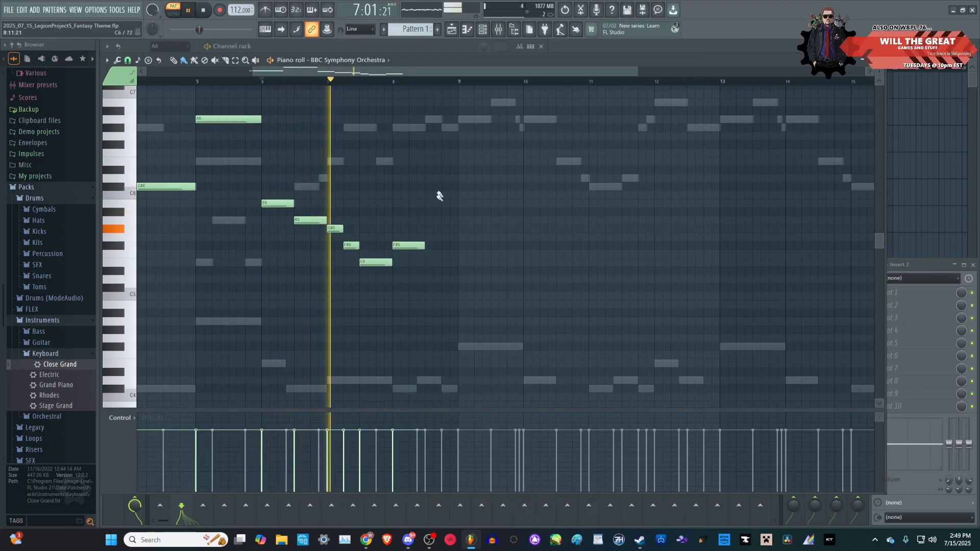
pyautogui.moveTo(411, 245); pyautogui.dragTo(412, 228)
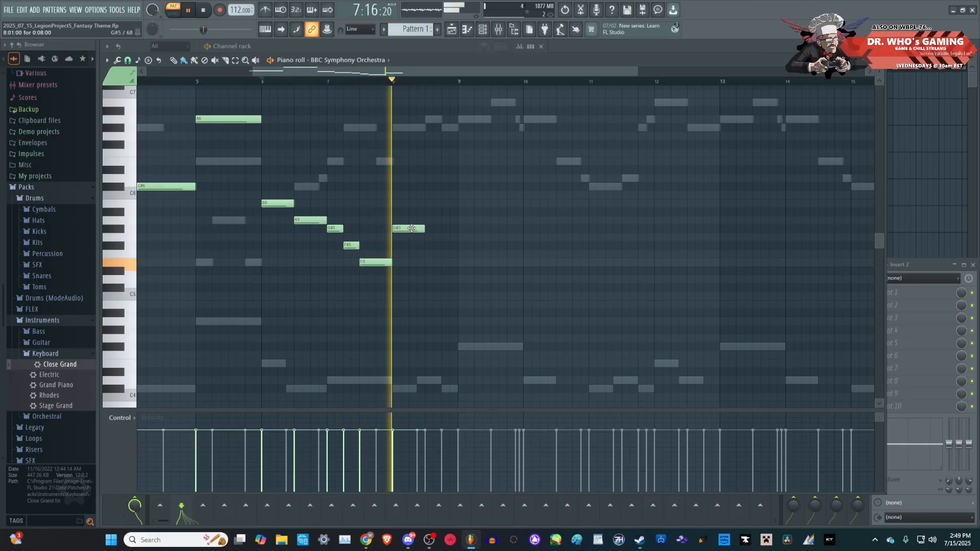
pyautogui.scroll(2, 418, 233)
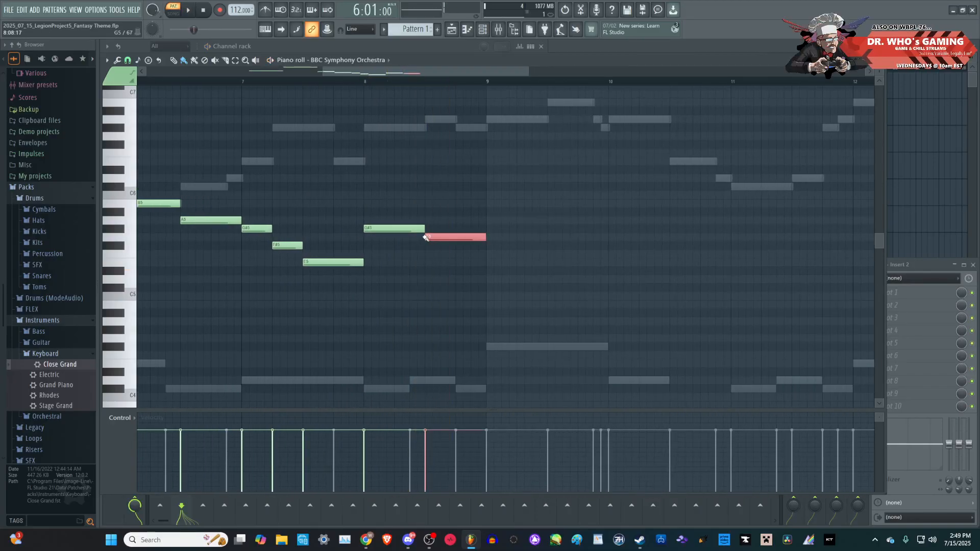
pyautogui.click(426, 238)
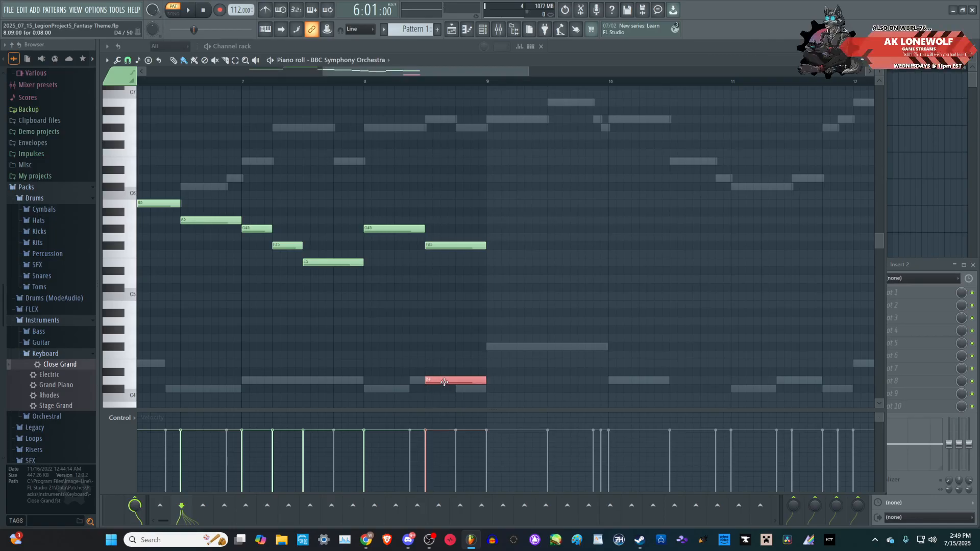
pyautogui.scroll(-3, 453, 368)
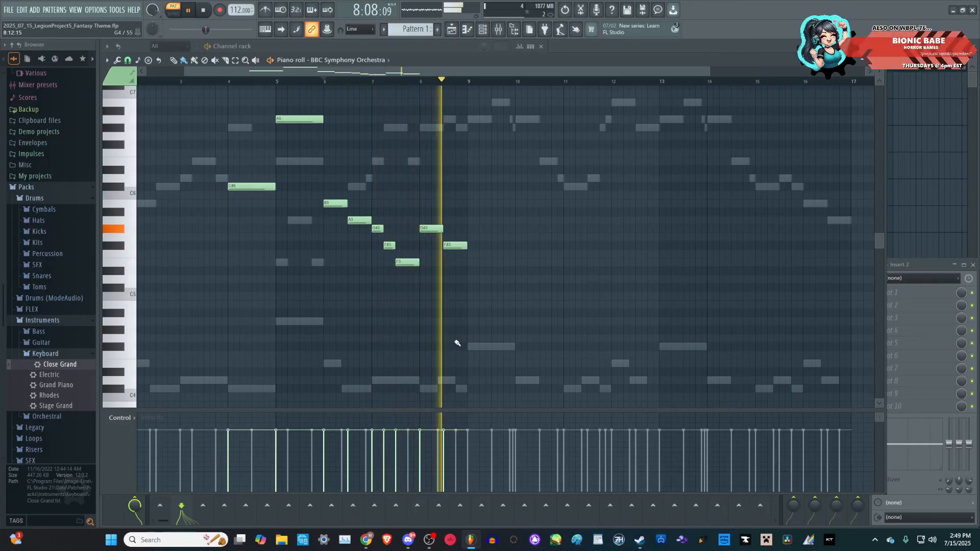
pyautogui.scroll(2, 459, 283)
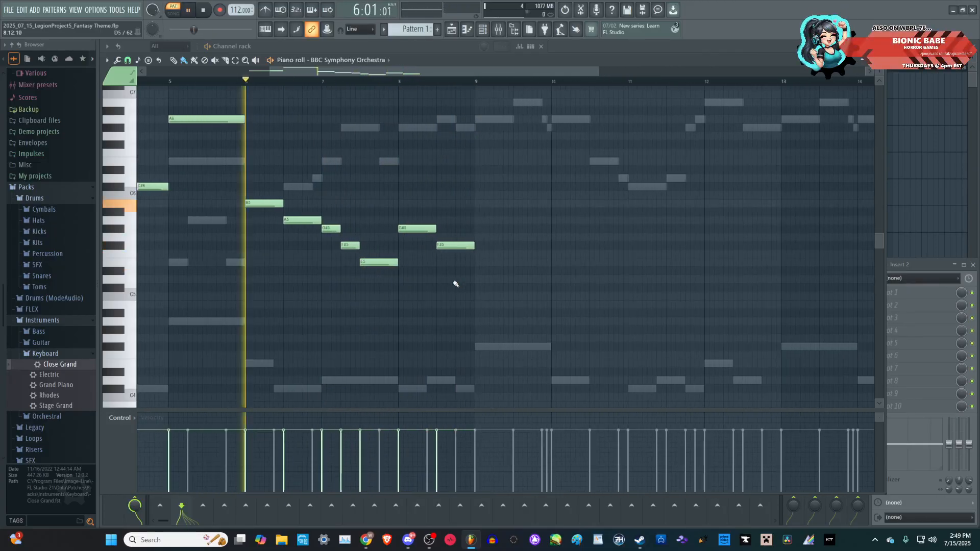
# - Try an eight-step E5 at the start of bar 9 and play it back
pyautogui.press('space')
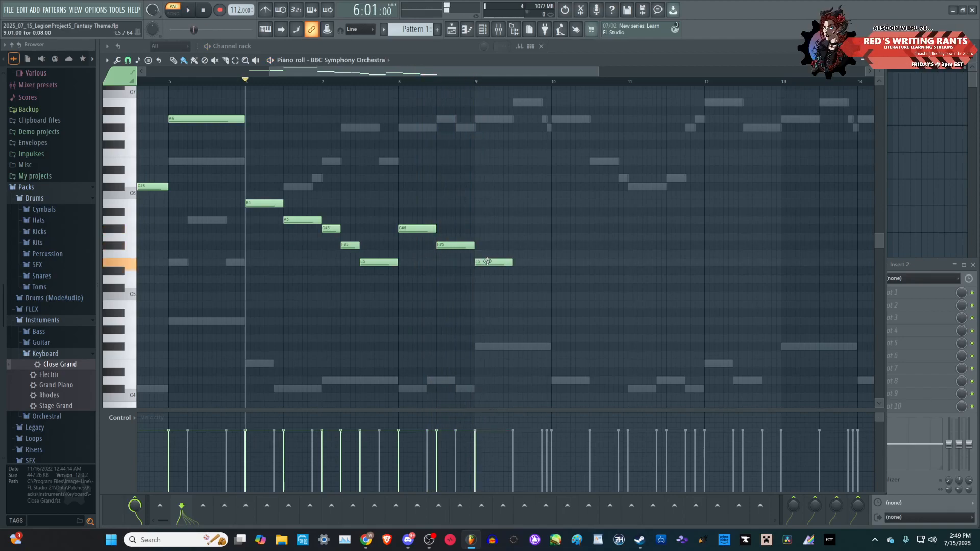
pyautogui.press('space')
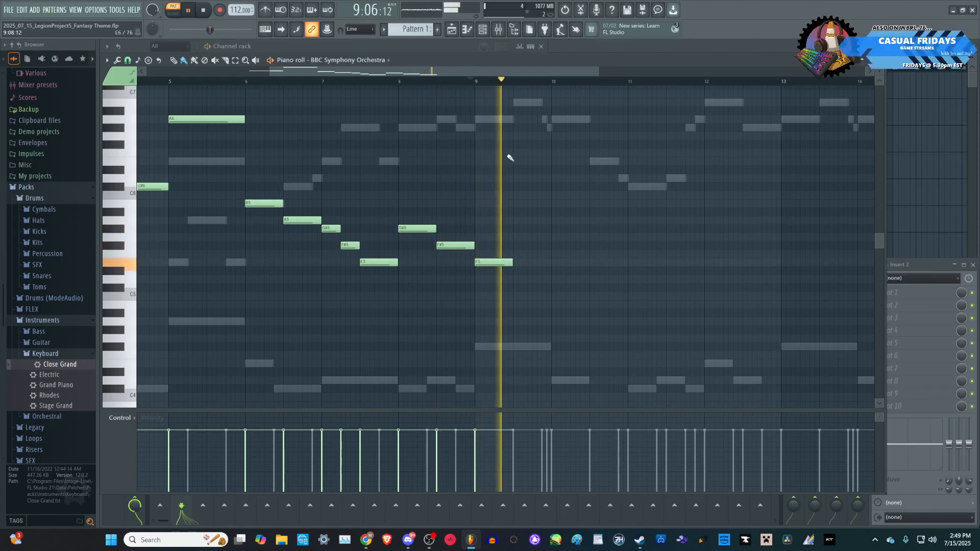
pyautogui.press('space')
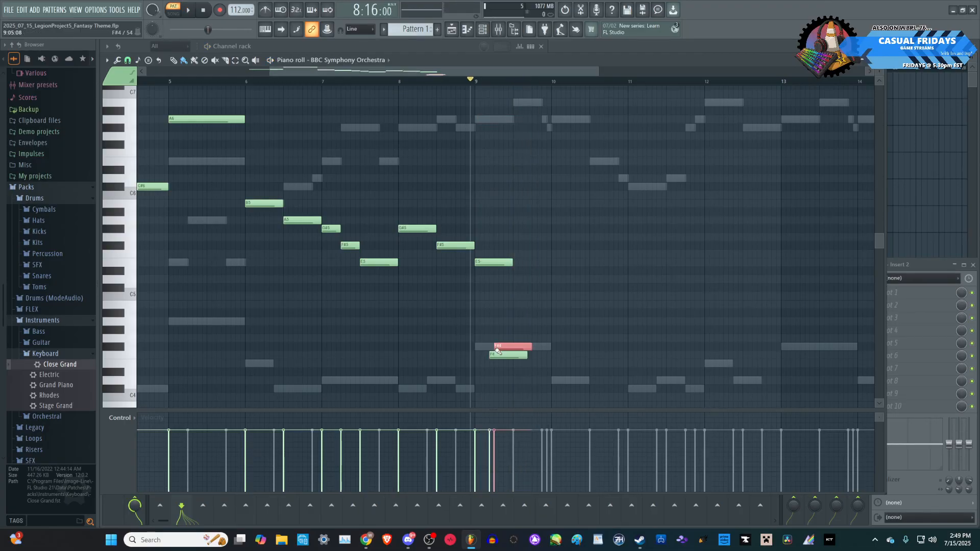
pyautogui.rightClick(512, 355)
pyautogui.rightClick(517, 346)
pyautogui.press('space')
pyautogui.scroll(2, 659, 330)
pyautogui.press('space')
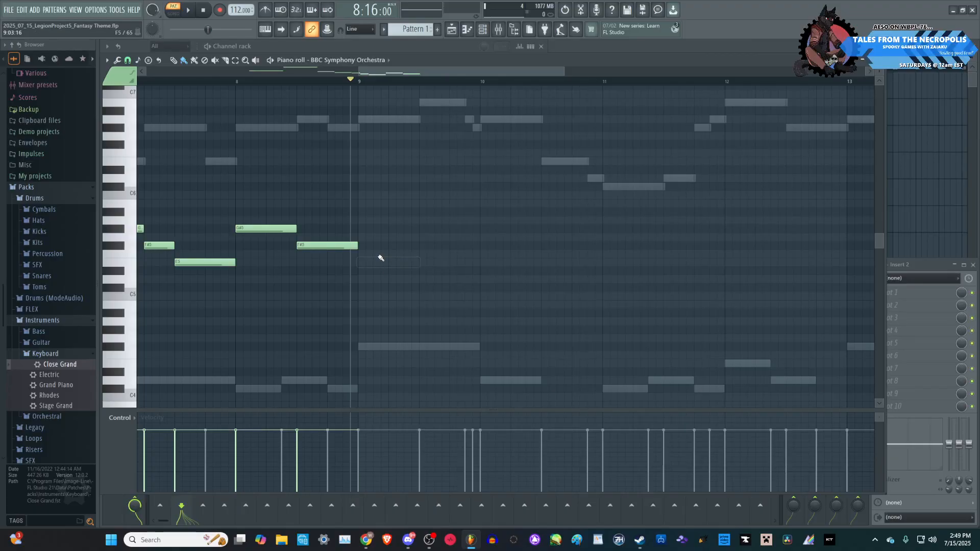
# - Shorten the F#5 at 8:09 to four steps and add a four-step E5 at 8:13
pyautogui.press('space')
pyautogui.press('space')
pyautogui.moveTo(330, 246); pyautogui.dragTo(322, 247)
pyautogui.scroll(-2, 346, 258)
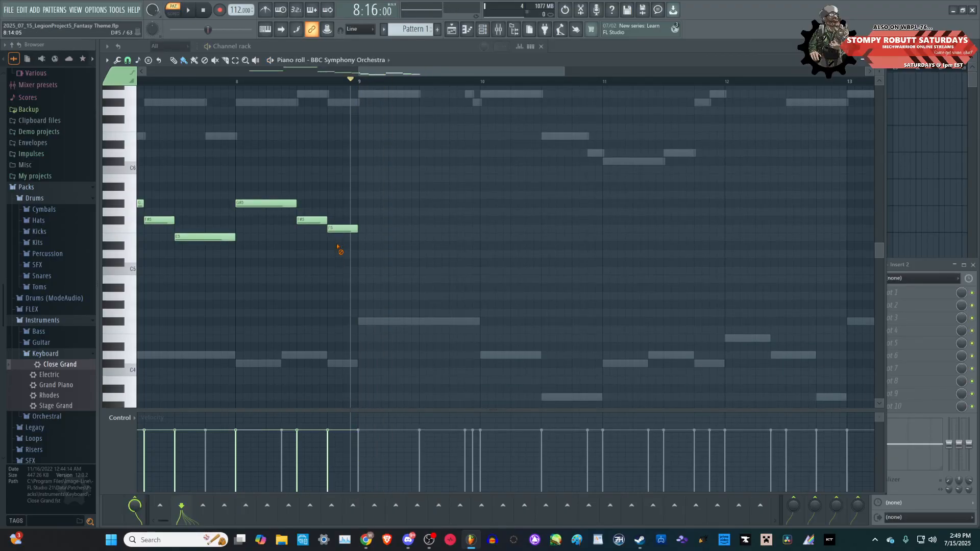
# - Place an F#5 at the start of bar 9, stretch it across the whole bar and play the passage back
pyautogui.click(361, 220)
pyautogui.press('space')
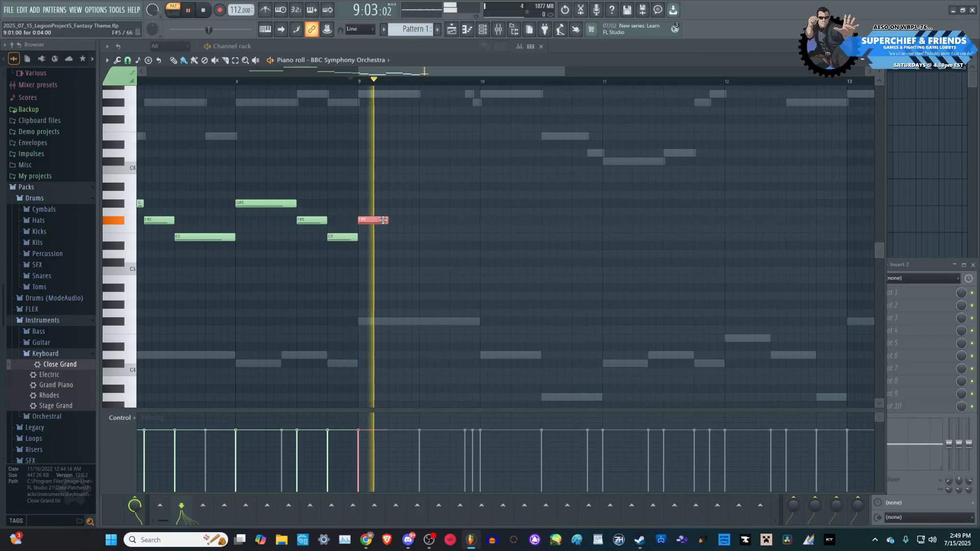
pyautogui.press('space')
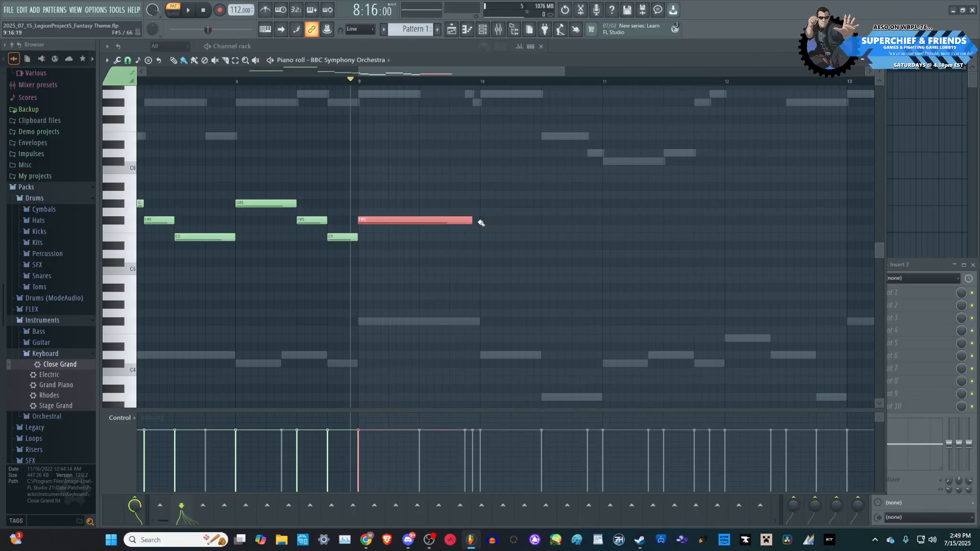
pyautogui.moveTo(472, 222); pyautogui.dragTo(479, 223)
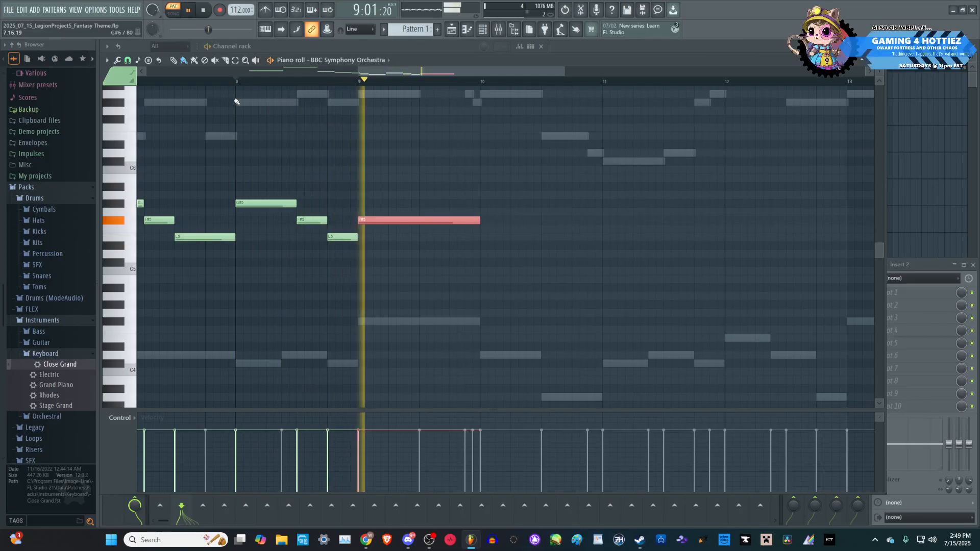
pyautogui.scroll(3, 278, 186)
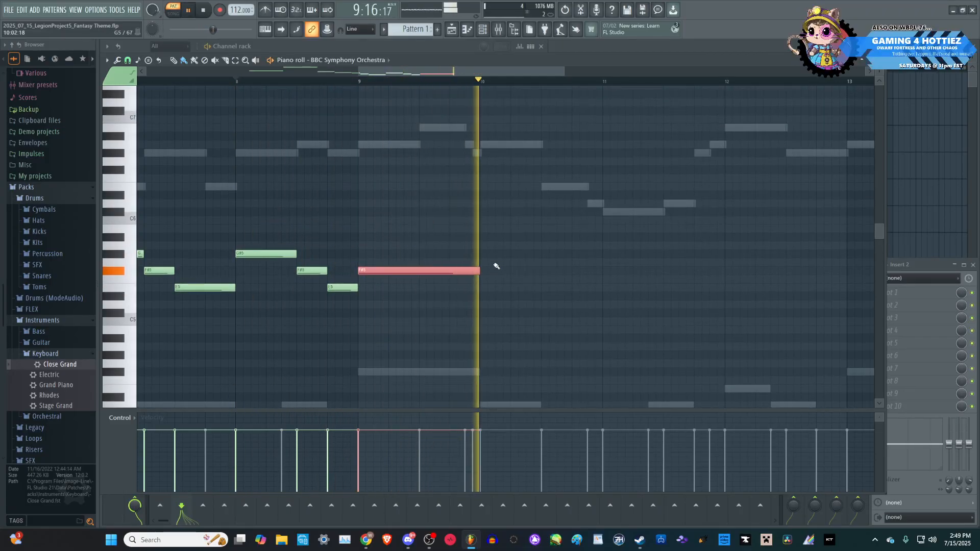
pyautogui.press('space')
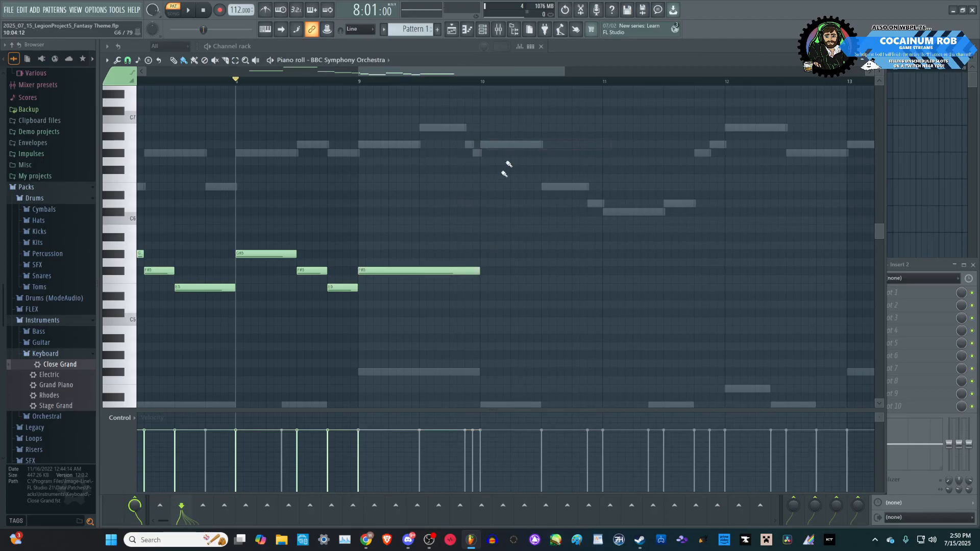
# - Fill bar 10 with an eight-step D5 at its start and an eight-step C#5 at 10:09
pyautogui.scroll(-6, 483, 299)
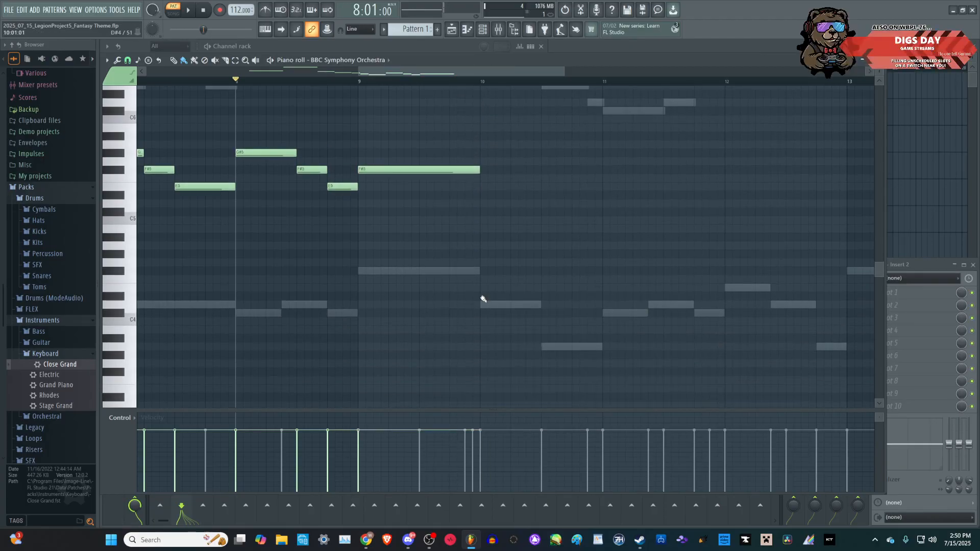
pyautogui.rightClick(513, 306)
pyautogui.scroll(3, 501, 298)
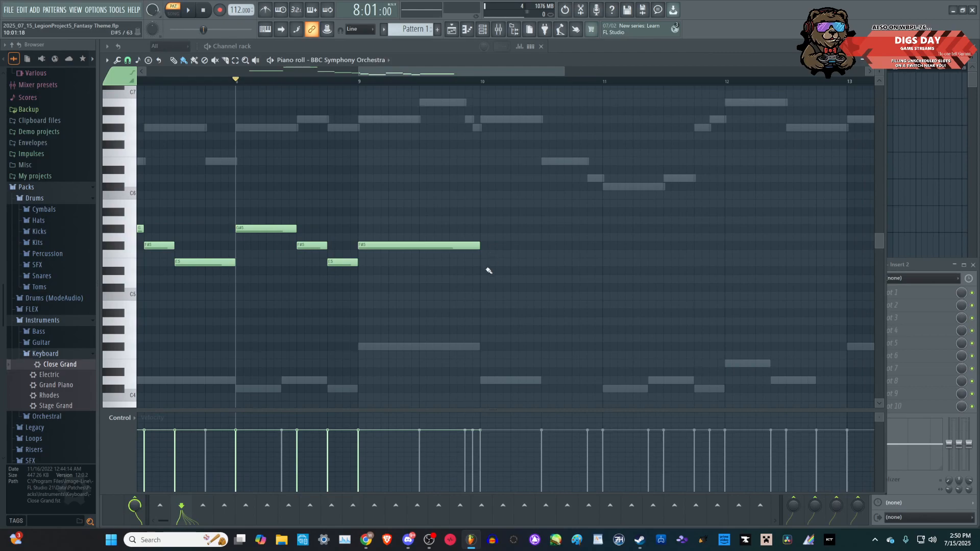
pyautogui.click(487, 279)
pyautogui.press('space')
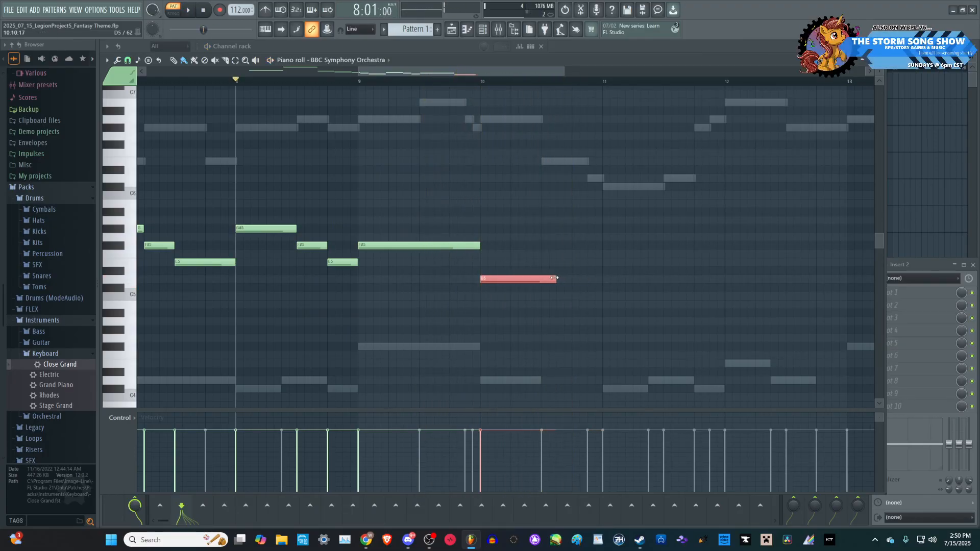
pyautogui.click(539, 288)
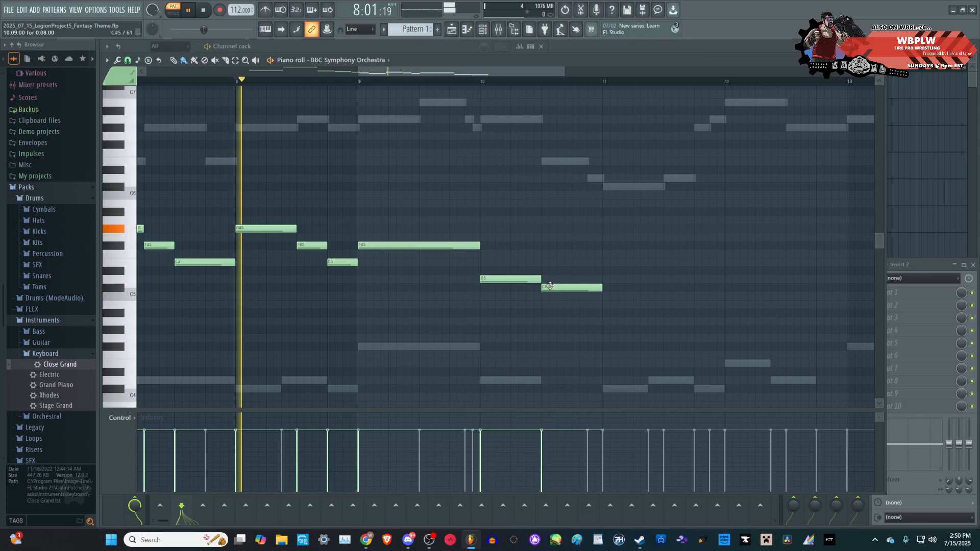
pyautogui.scroll(-3, 554, 291)
pyautogui.click(567, 322)
pyautogui.rightClick(575, 323)
pyautogui.scroll(3, 584, 323)
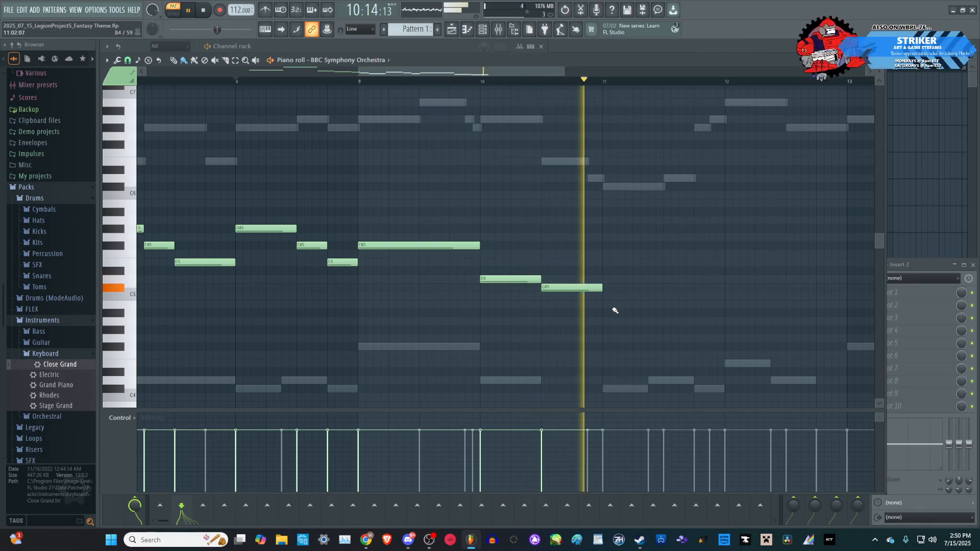
# - Place a note at the start of bar 11, shorten it to six steps and set its pitch to C#5
pyautogui.press('space')
pyautogui.scroll(-1, 615, 301)
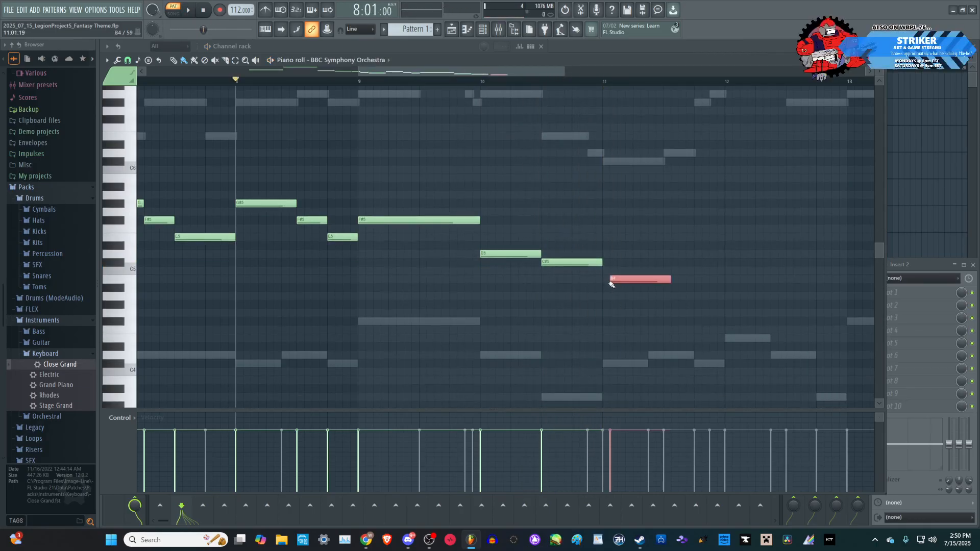
pyautogui.moveTo(611, 284); pyautogui.dragTo(610, 283)
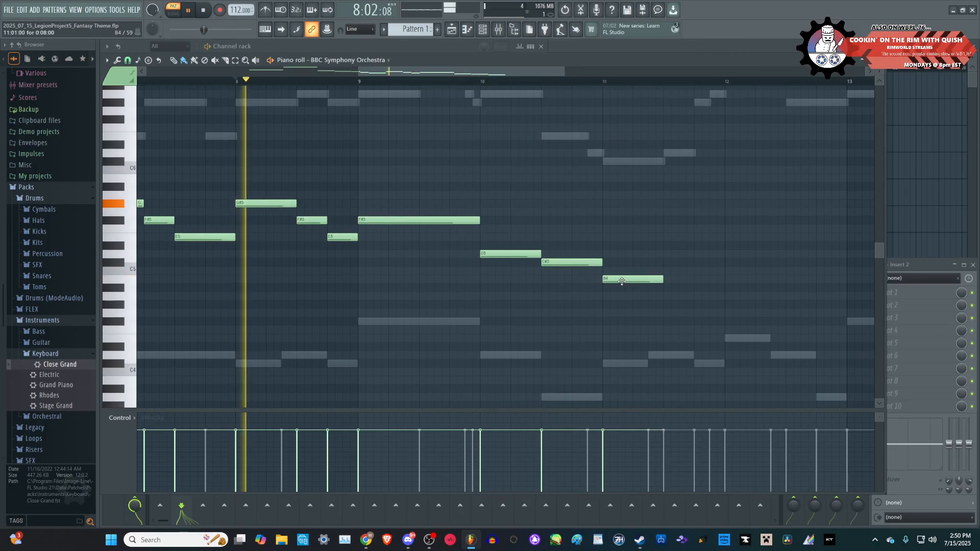
pyautogui.moveTo(660, 282); pyautogui.dragTo(655, 285)
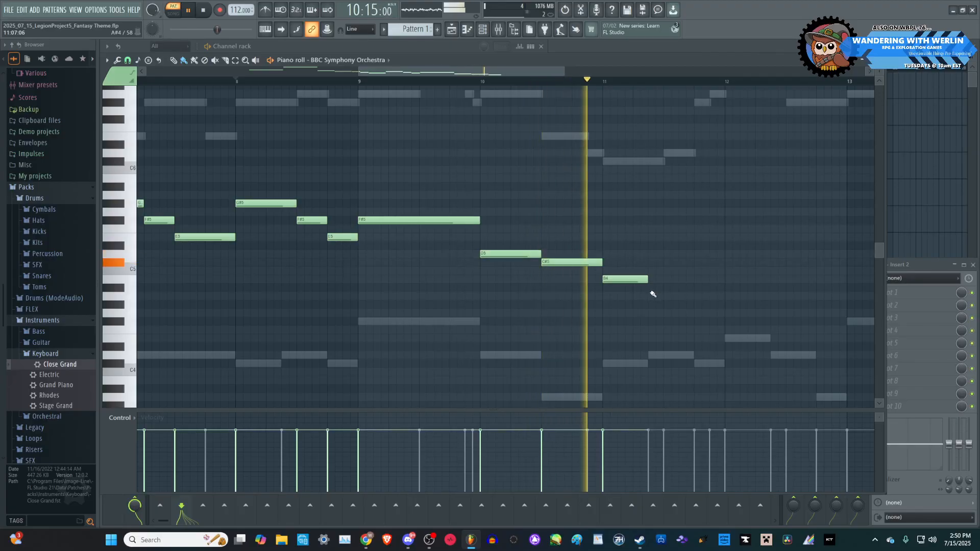
pyautogui.press('space')
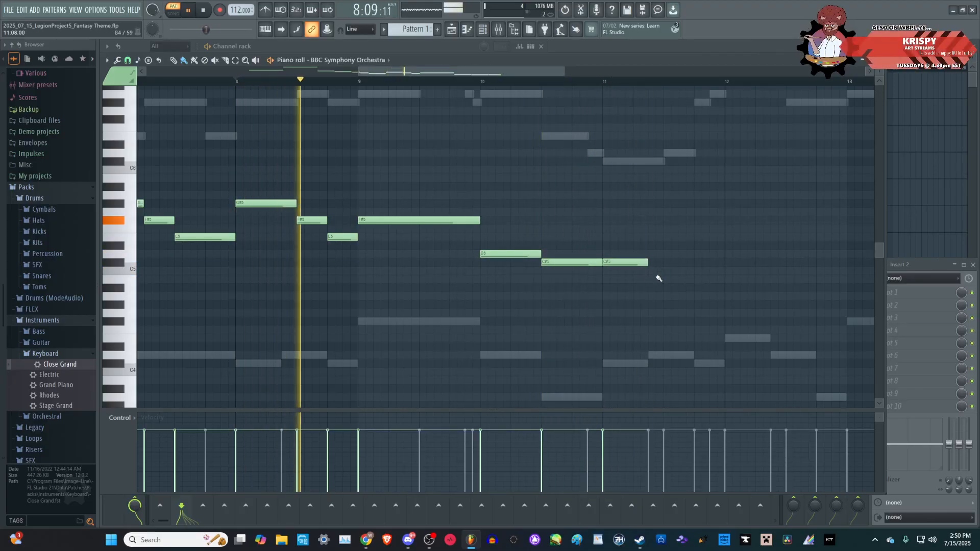
# - Add a six-step B4 at 11:07, directly after the C#5 in bar 11
pyautogui.click(654, 355)
pyautogui.rightClick(682, 356)
pyautogui.click(667, 154)
pyautogui.rightClick(667, 154)
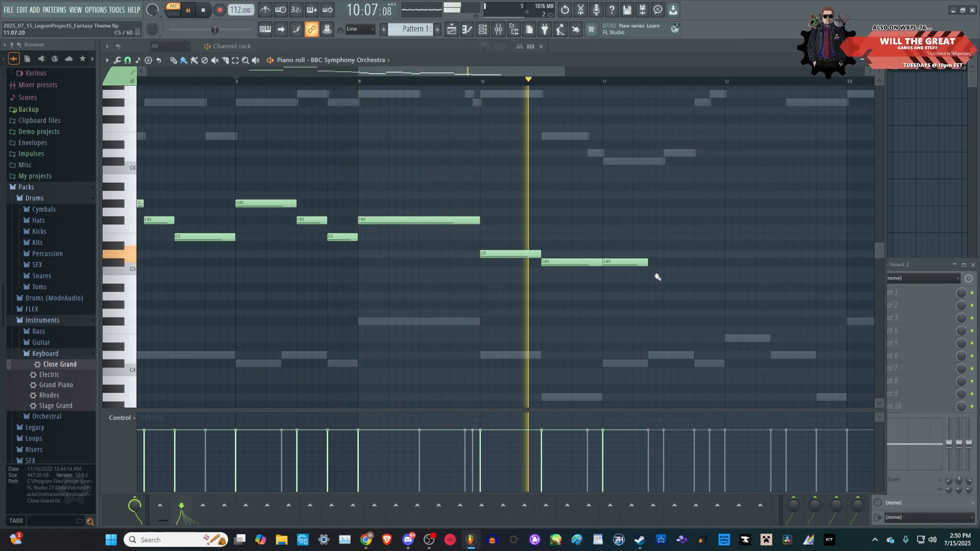
pyautogui.click(656, 279)
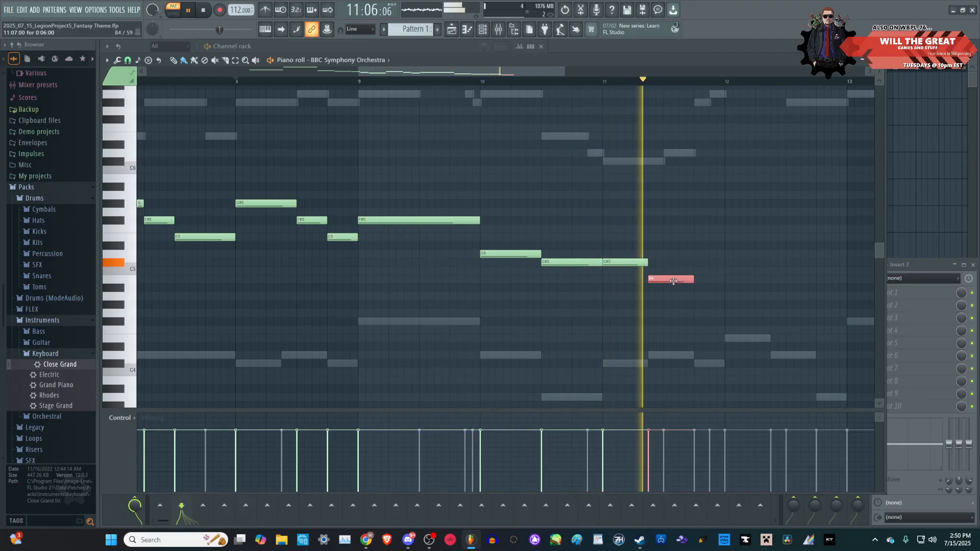
pyautogui.press('space')
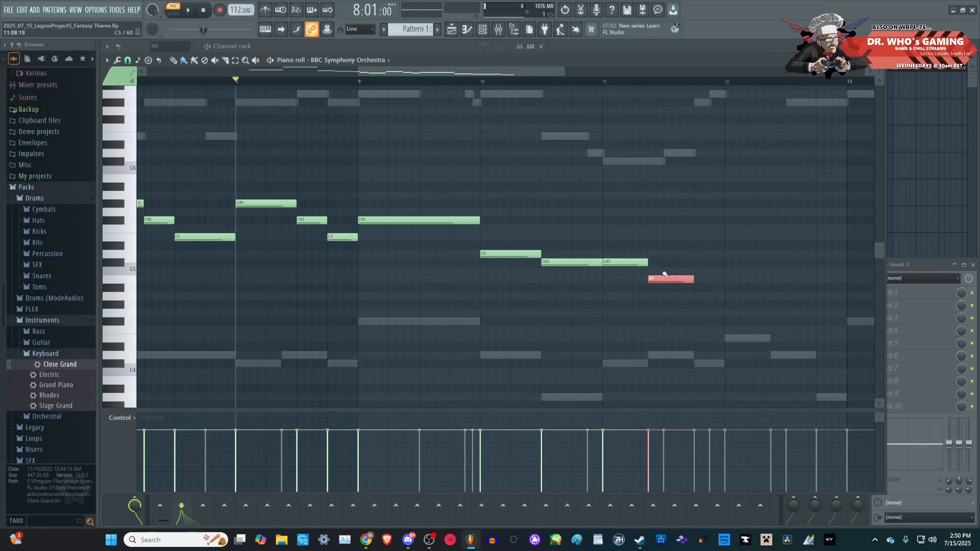
# - Lengthen bar 11's C#5 to eight steps, make the B4 an eight-step note at 11:09, and play the passage back
pyautogui.press('space')
pyautogui.moveTo(648, 262); pyautogui.dragTo(663, 262)
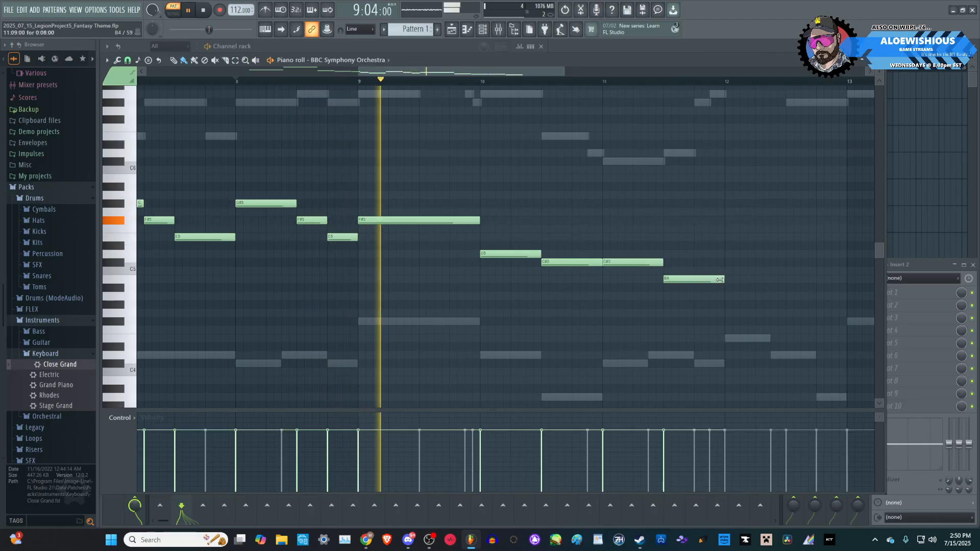
pyautogui.scroll(-2, 412, 281)
pyautogui.scroll(2, 374, 281)
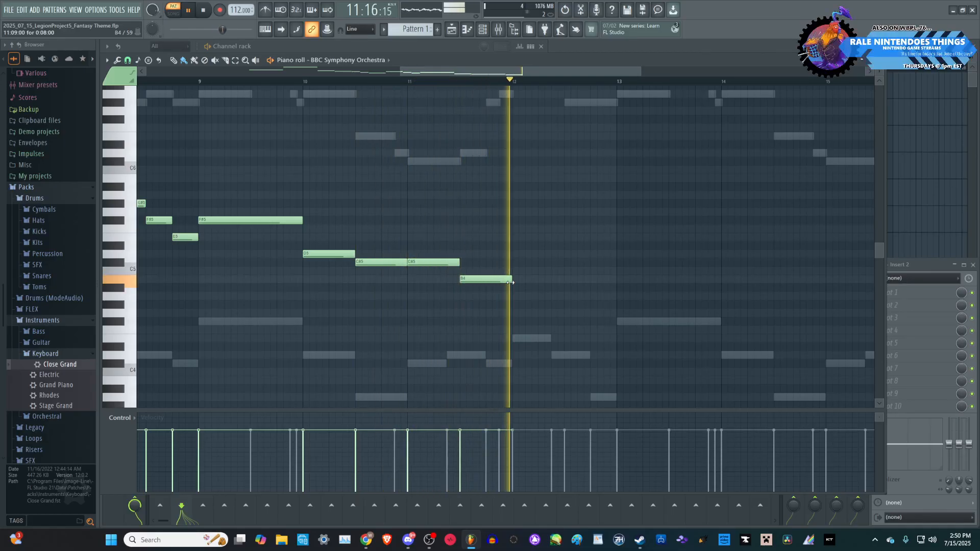
pyautogui.press('space')
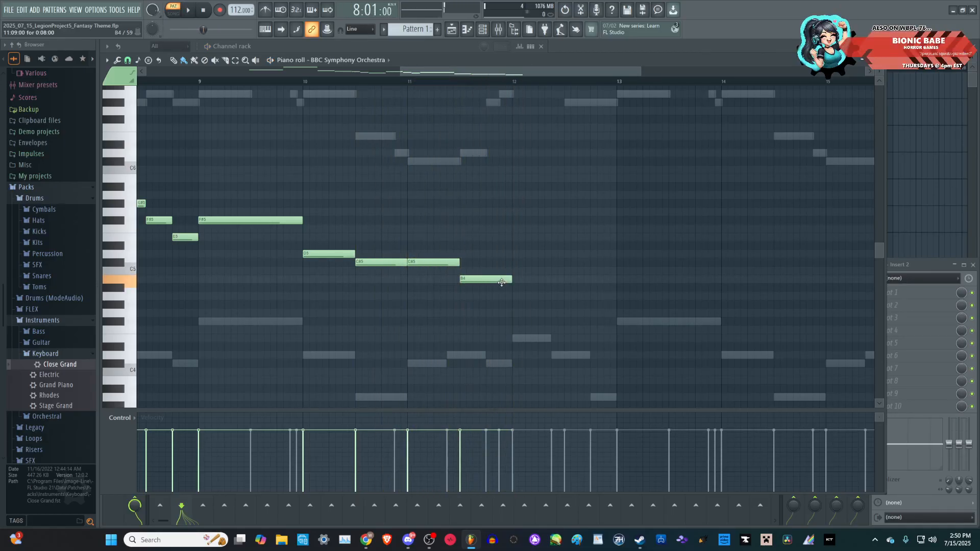
# - Raise the note at 11:09 to D5, shorten it to four steps and add a four-step C#5 at 11:13
pyautogui.click(467, 363)
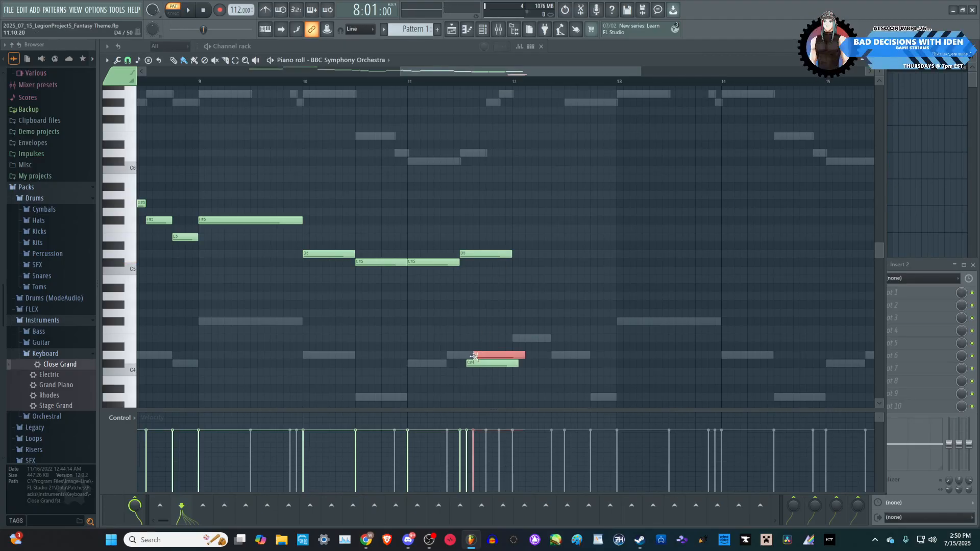
pyautogui.moveTo(511, 255); pyautogui.dragTo(483, 257)
pyautogui.click(488, 262)
# - Add a B4 at the start of bar 12 and lengthen it to a full bar
pyautogui.scroll(1, 533, 292)
pyautogui.scroll(1, 535, 293)
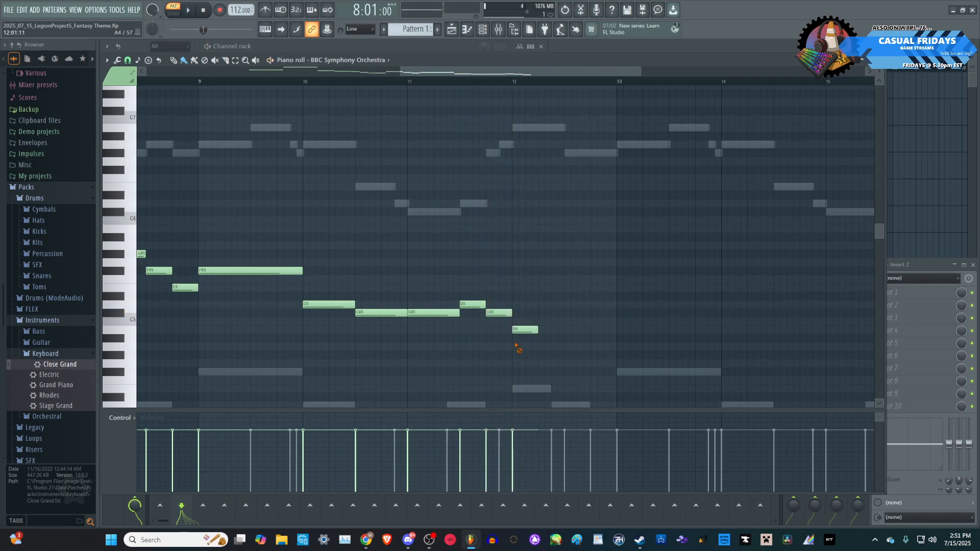
pyautogui.press('space')
pyautogui.moveTo(542, 329); pyautogui.dragTo(614, 333)
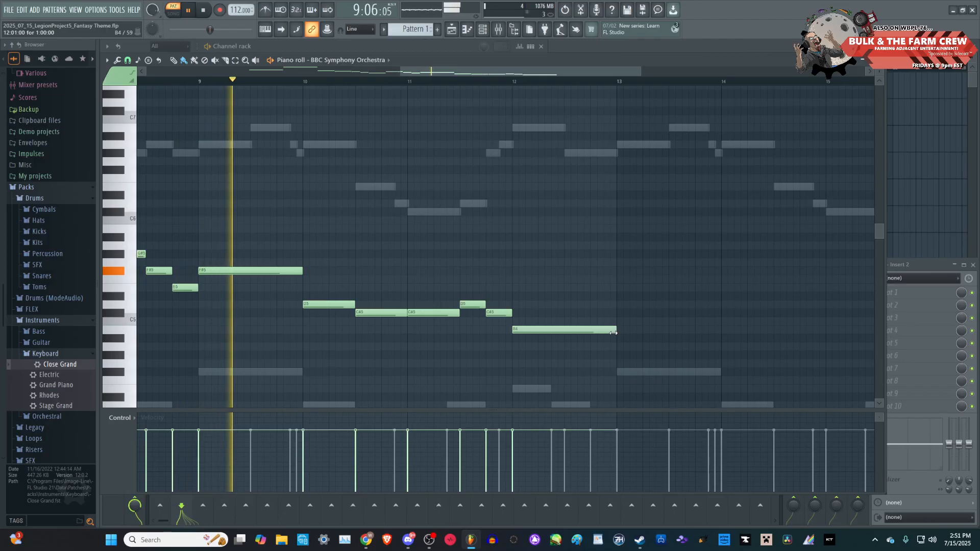
# - Play back bars 8 through 12 to check the new line against the ghosted parts
pyautogui.scroll(-4, 358, 211)
pyautogui.scroll(-3, 493, 292)
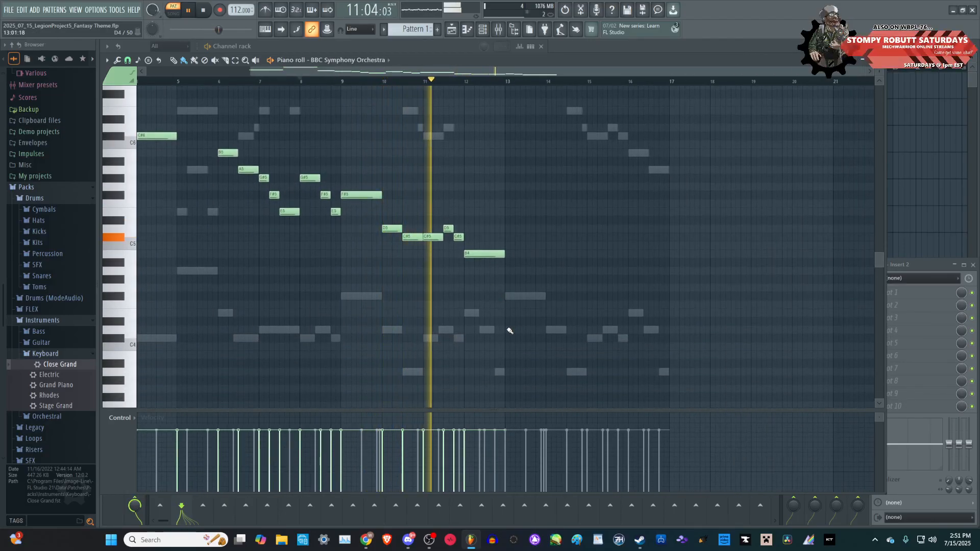
pyautogui.scroll(3, 510, 330)
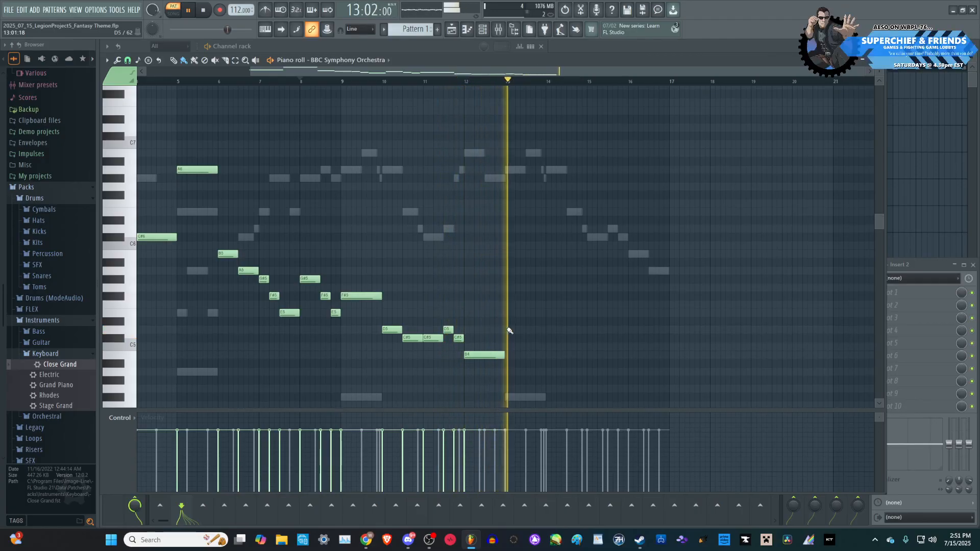
pyautogui.scroll(-3, 510, 330)
pyautogui.scroll(-2, 435, 330)
pyautogui.press('space')
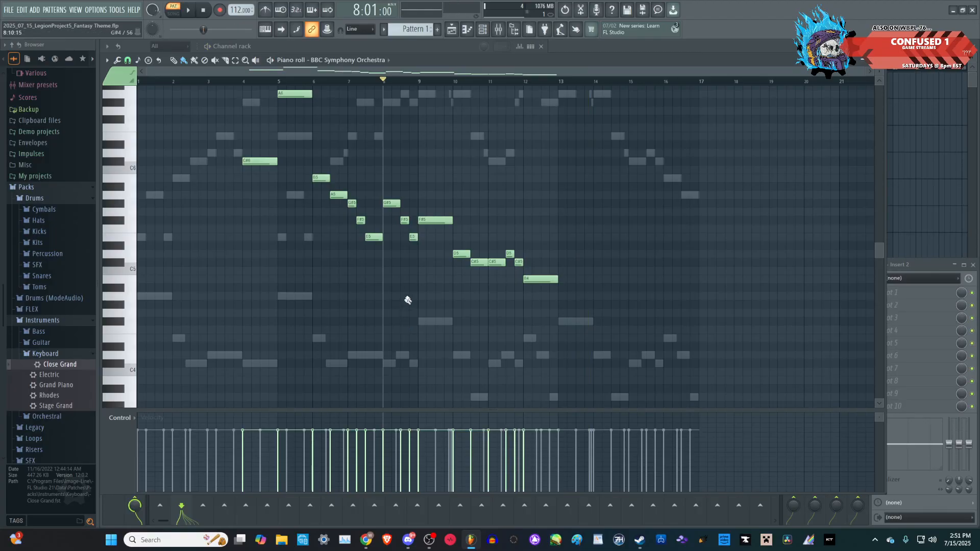
pyautogui.press('space')
pyautogui.scroll(2, 447, 248)
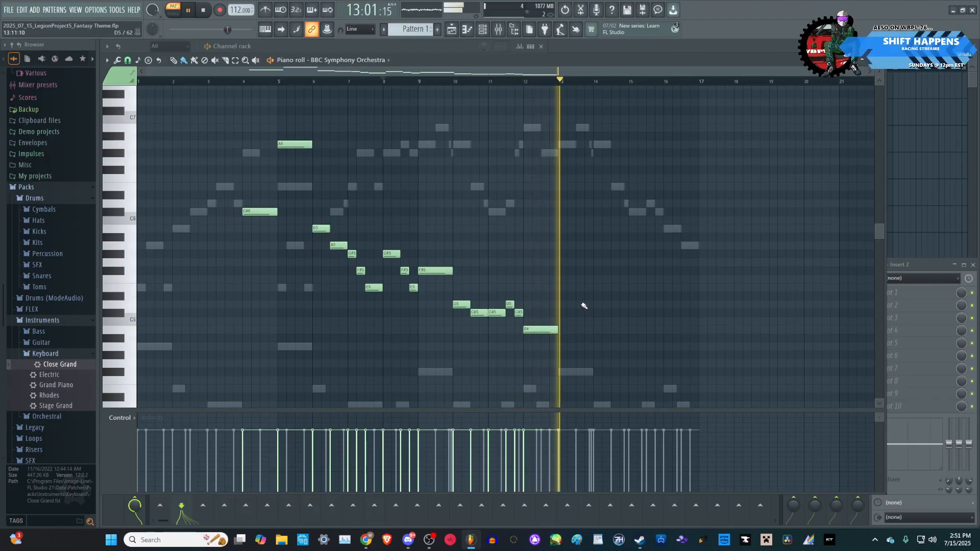
# - Duplicate the notes of bars 9 to 12 and place the copy in bars 13 to 16
pyautogui.moveTo(568, 352); pyautogui.dragTo(424, 201)
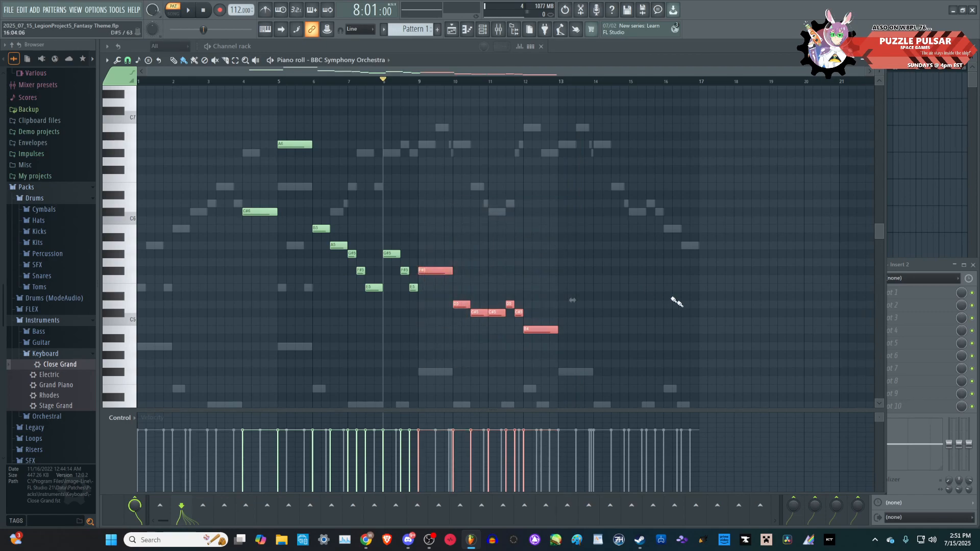
pyautogui.scroll(5, 667, 344)
pyautogui.hotkey('ctrl', 'b')
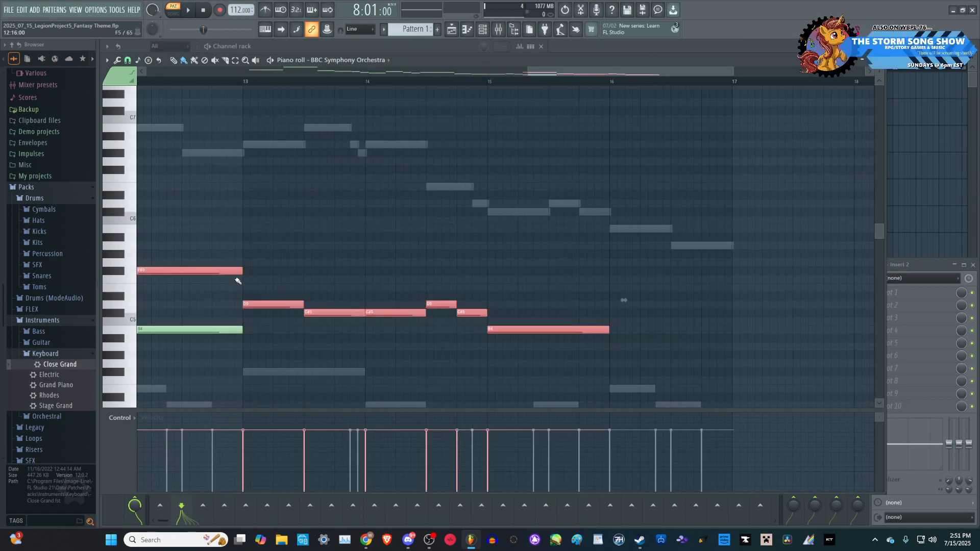
pyautogui.moveTo(237, 272); pyautogui.dragTo(339, 279)
pyautogui.scroll(-4, 350, 280)
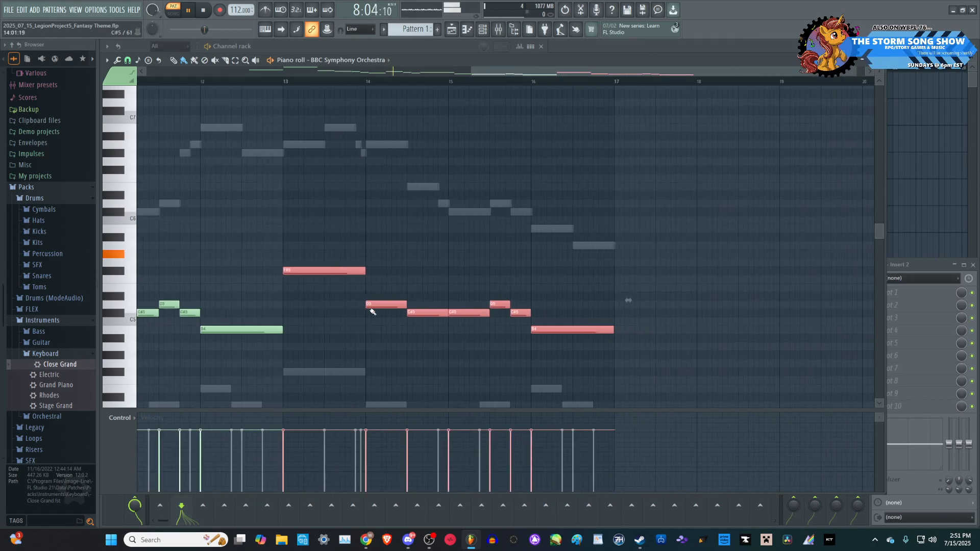
# - Play the pattern from bar 8 through the duplicated phrase ending in bar 16
pyautogui.press('space')
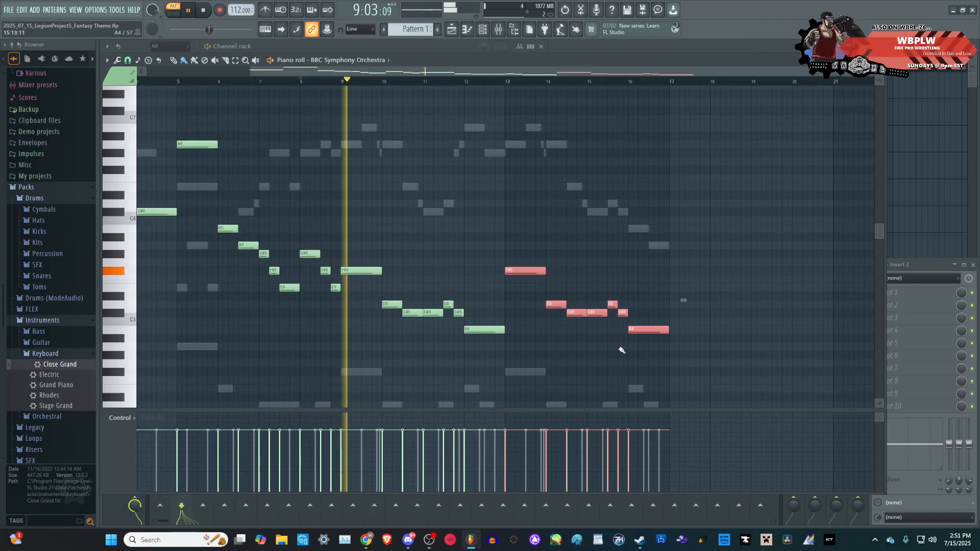
pyautogui.scroll(-3, 615, 351)
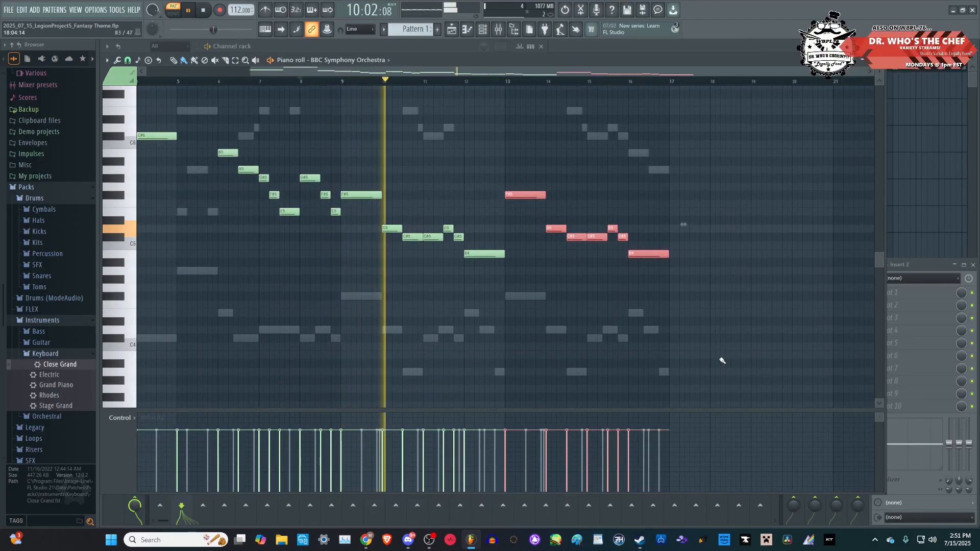
pyautogui.scroll(2, 723, 361)
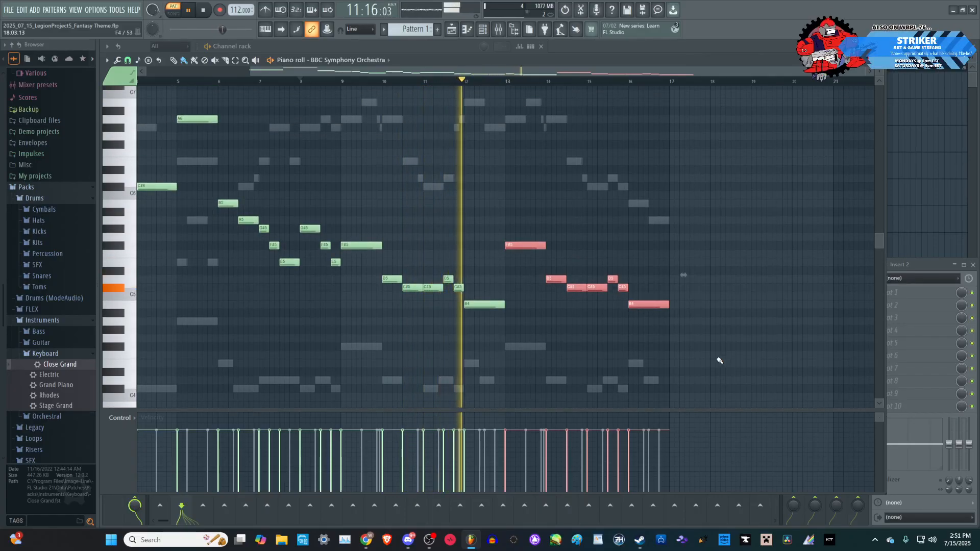
pyautogui.scroll(-1, 637, 339)
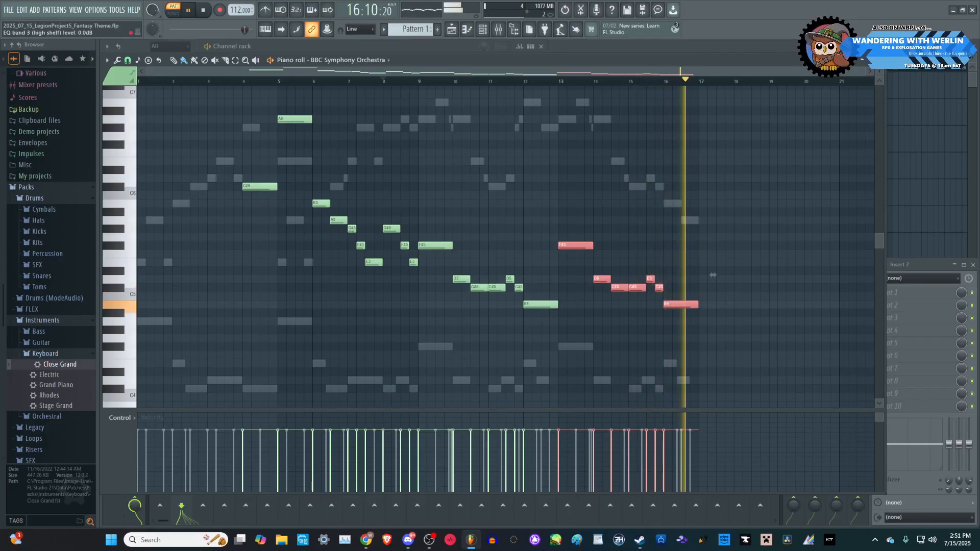
pyautogui.scroll(3, 720, 297)
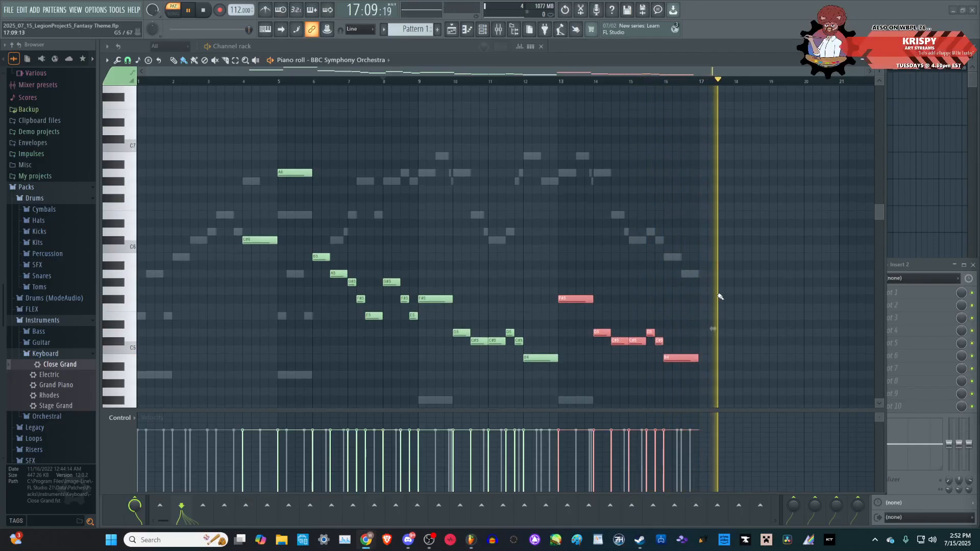
pyautogui.scroll(-6, 717, 297)
pyautogui.scroll(4, 713, 293)
# - Shorten bar 16's B4 to eight steps, add an eight-step G#4 at 16:09, and play the ending back
pyautogui.click(618, 170)
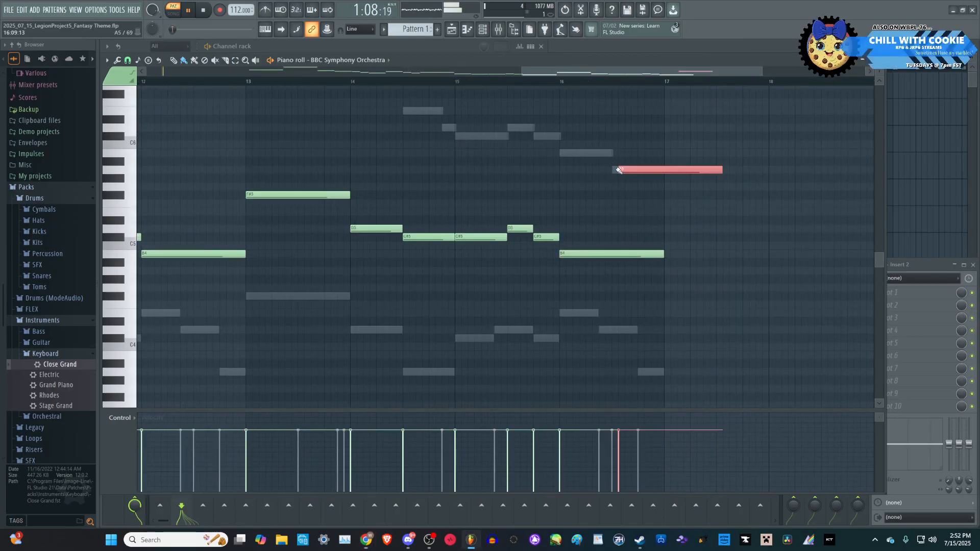
pyautogui.rightClick(659, 373)
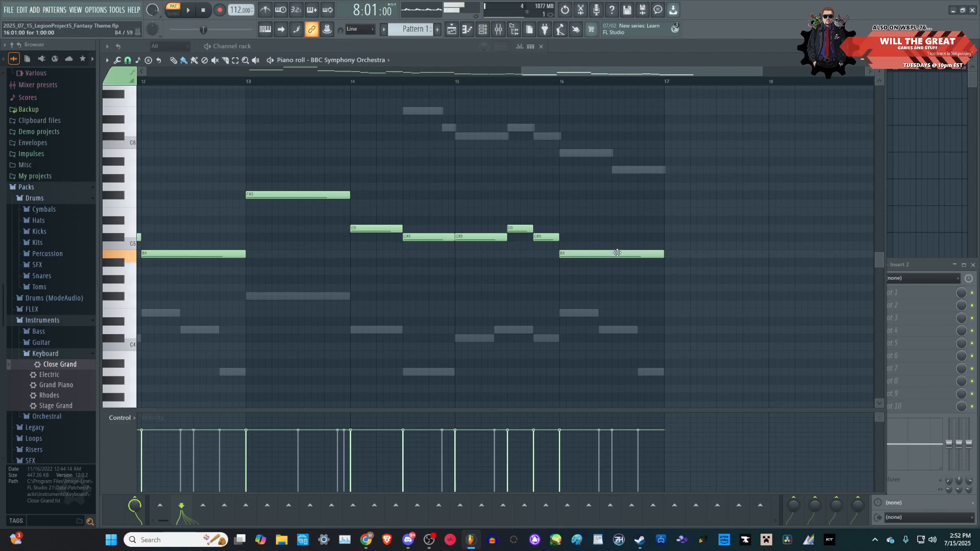
pyautogui.moveTo(645, 258); pyautogui.dragTo(617, 261)
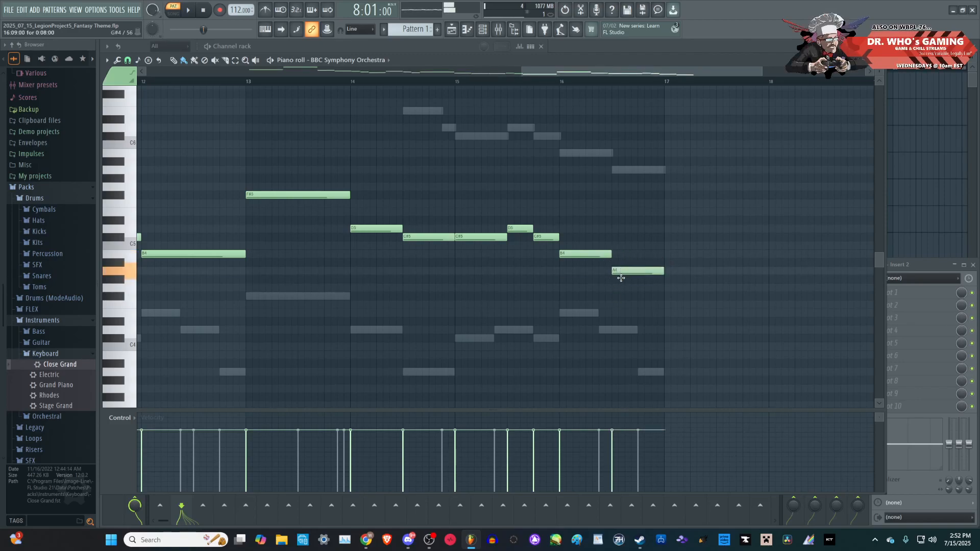
pyautogui.moveTo(620, 279); pyautogui.dragTo(621, 282)
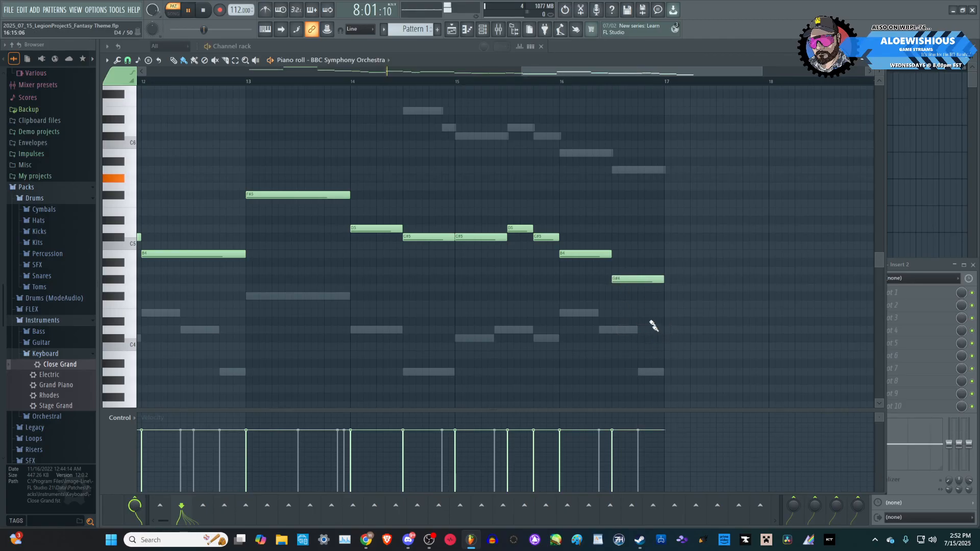
pyautogui.click(644, 169)
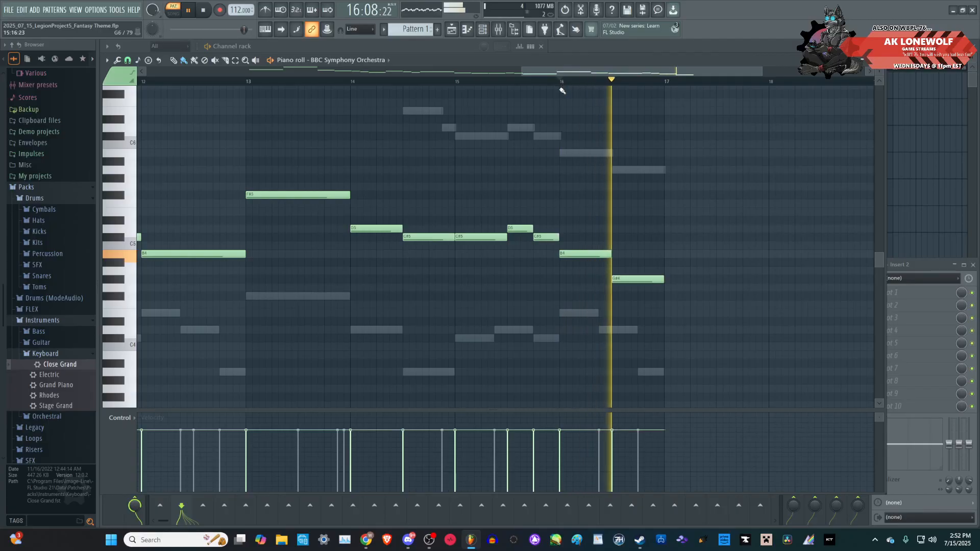
pyautogui.press('space')
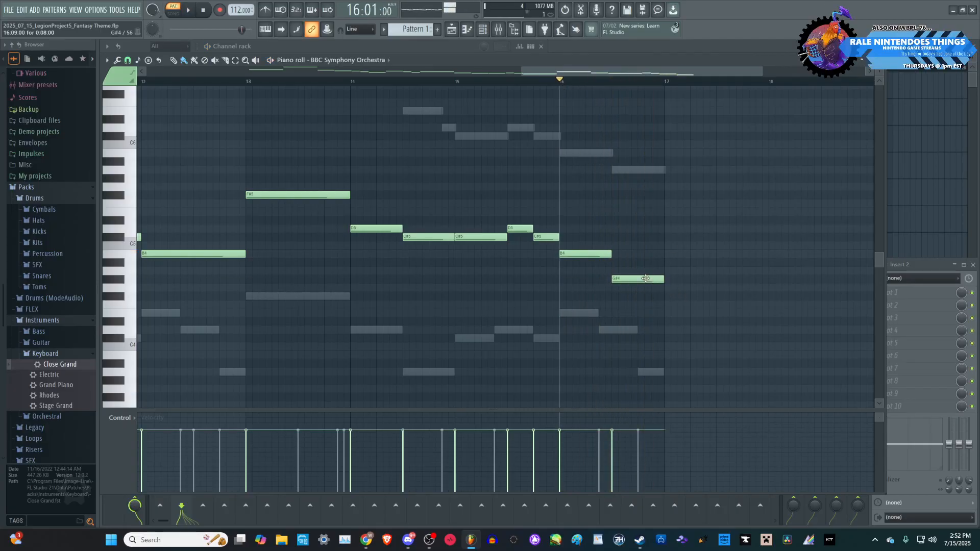
# - Open the Sonatina Orchest part, set its last note at 16:09 to G#5, and play bar 16 back
pyautogui.click(484, 30)
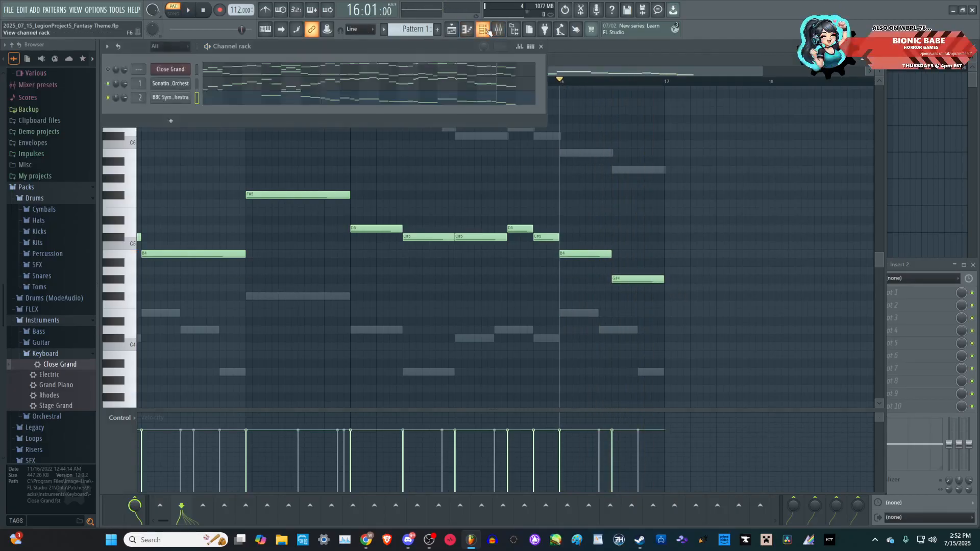
pyautogui.click(393, 84)
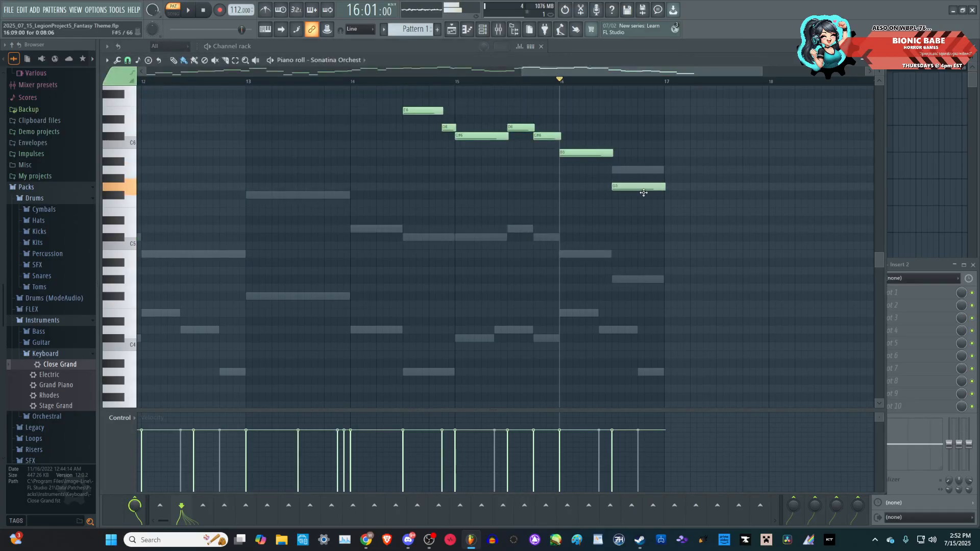
pyautogui.moveTo(643, 193); pyautogui.dragTo(641, 184)
pyautogui.press('space')
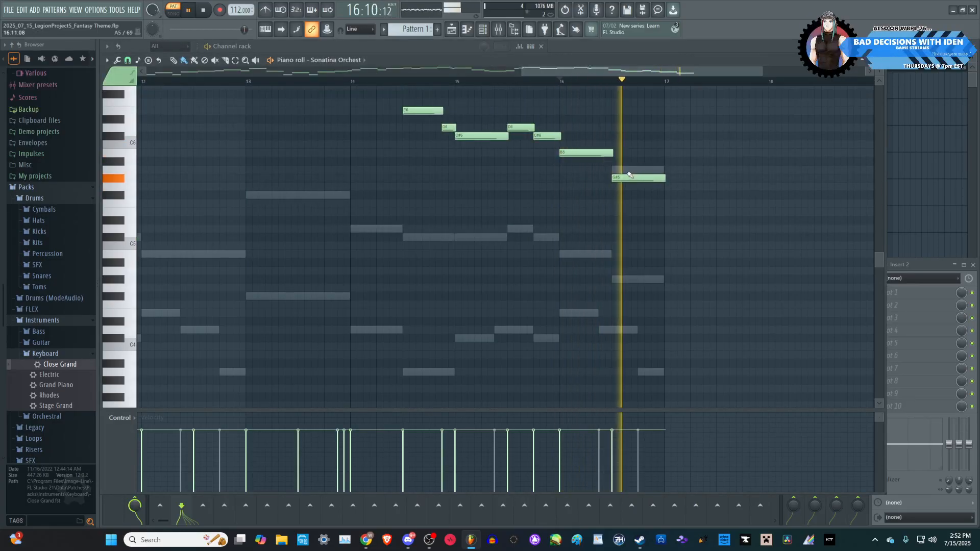
pyautogui.press('space')
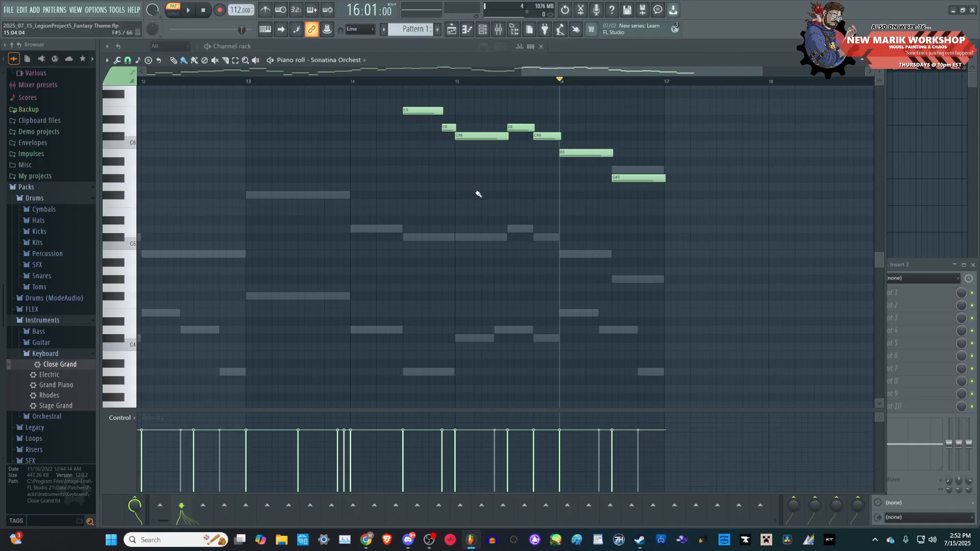
# - Add a second BBC Symphony Orchestra instrument channel and close its plugin window
pyautogui.keyDown('ctrl'); pyautogui.scroll(-4, 479, 194); pyautogui.keyUp('ctrl')
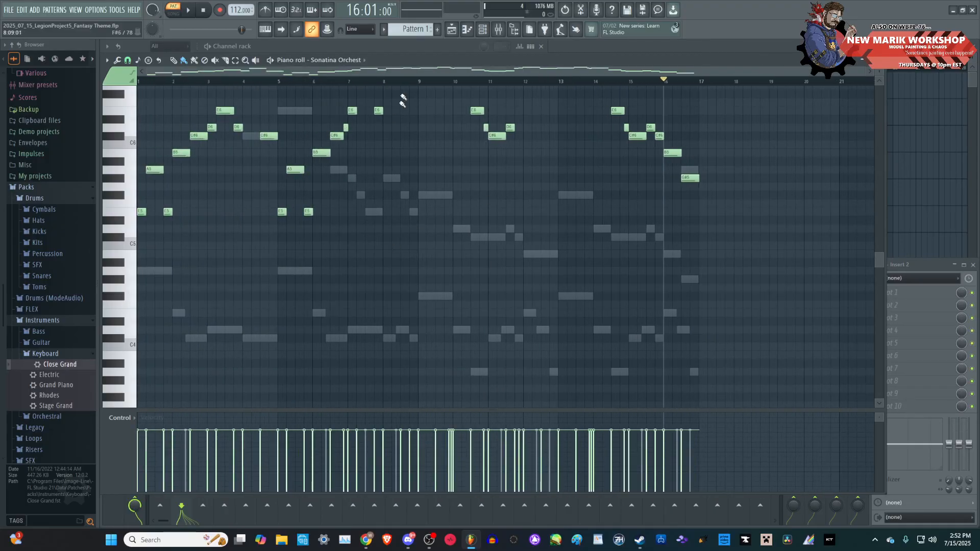
pyautogui.click(483, 29)
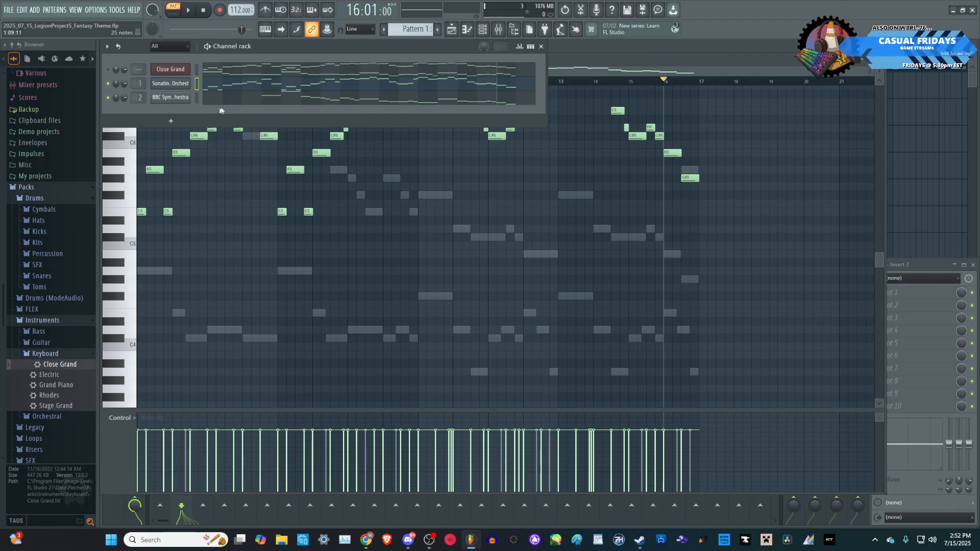
pyautogui.click(171, 122)
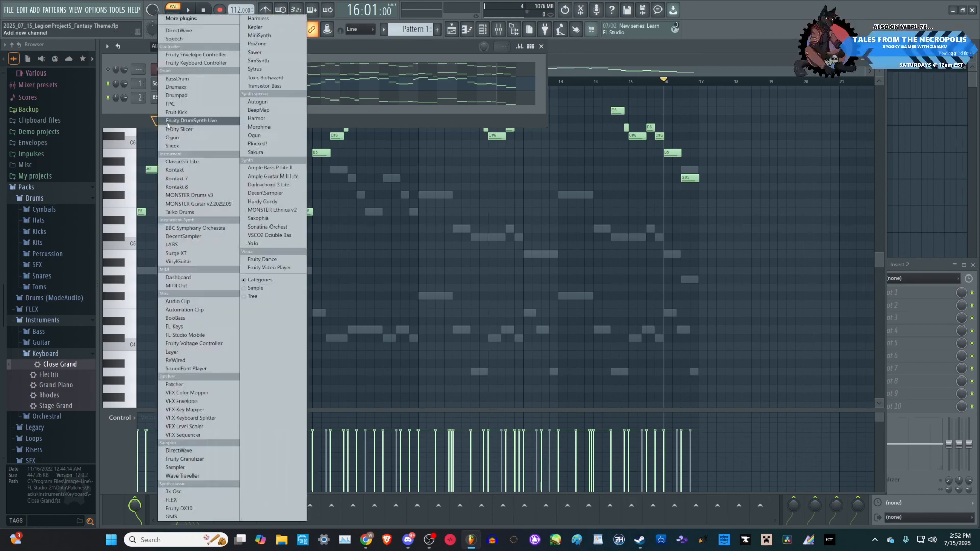
pyautogui.click(200, 228)
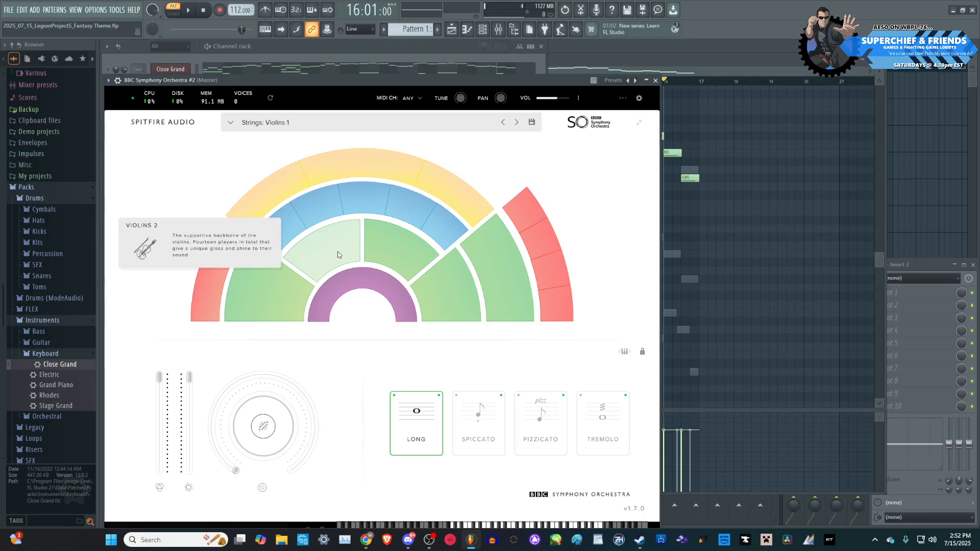
pyautogui.moveTo(661, 79); pyautogui.dragTo(659, 79)
pyautogui.click(653, 80)
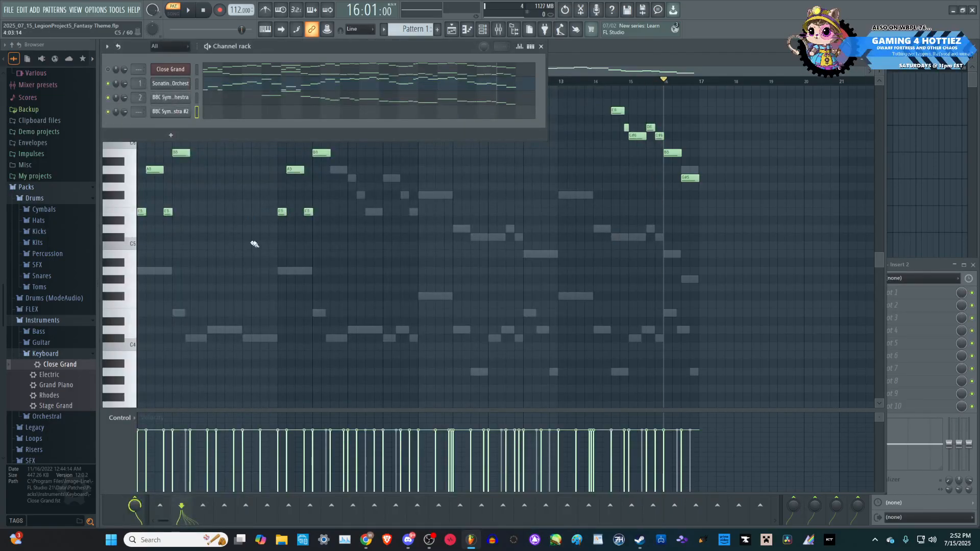
# - Check the mixer tracks and return to the Sonatina Orchest piano roll
pyautogui.scroll(6, 252, 243)
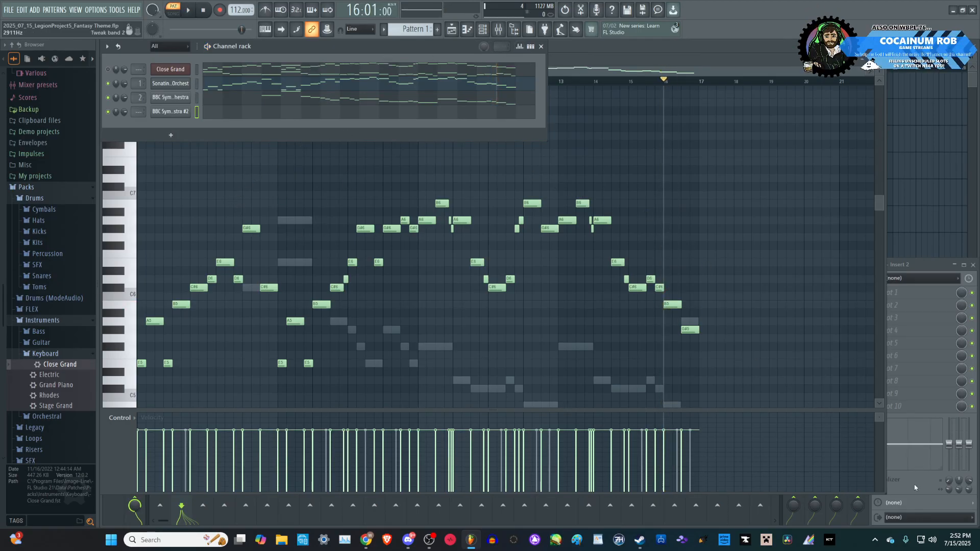
pyautogui.press('F9')
pyautogui.press('space')
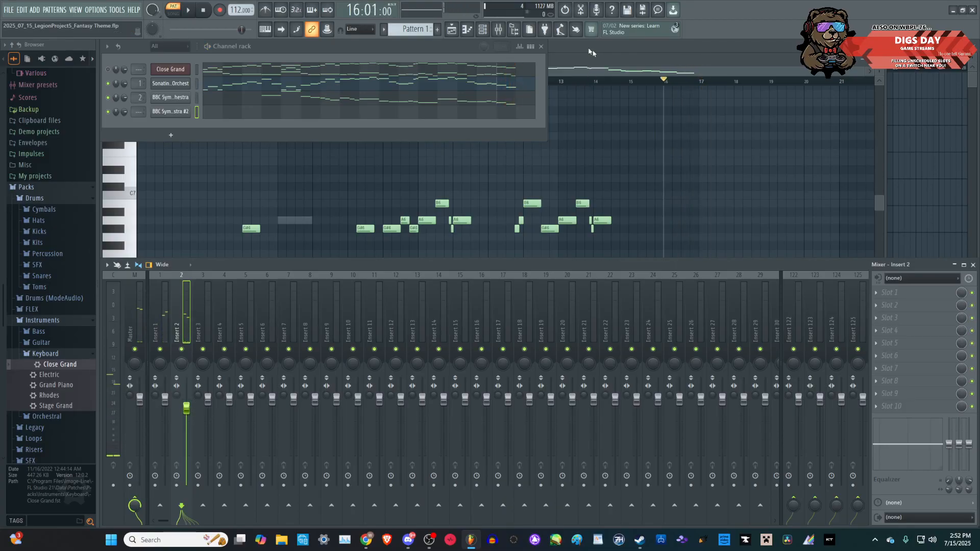
pyautogui.press('F5')
pyautogui.press('F7')
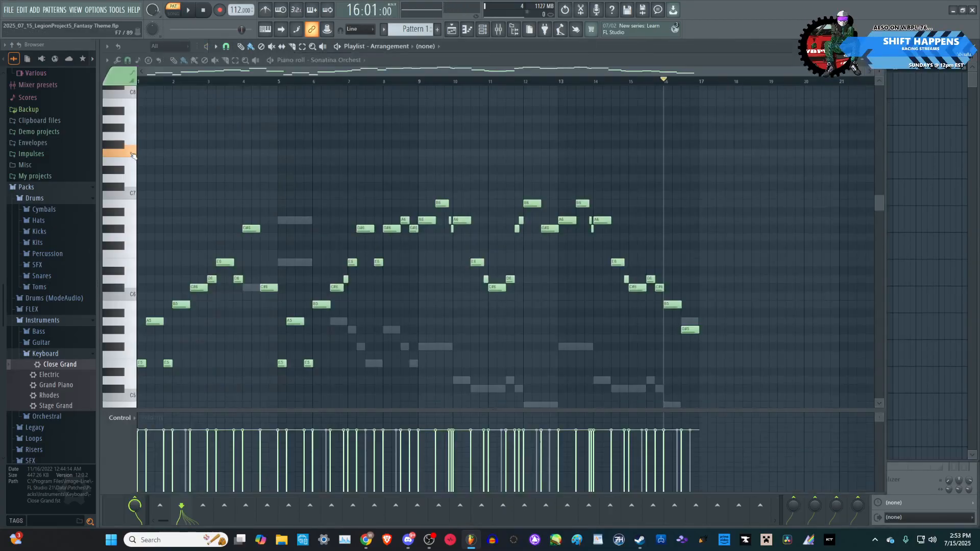
# - Play the full pattern back from bar 1
pyautogui.click(243, 81)
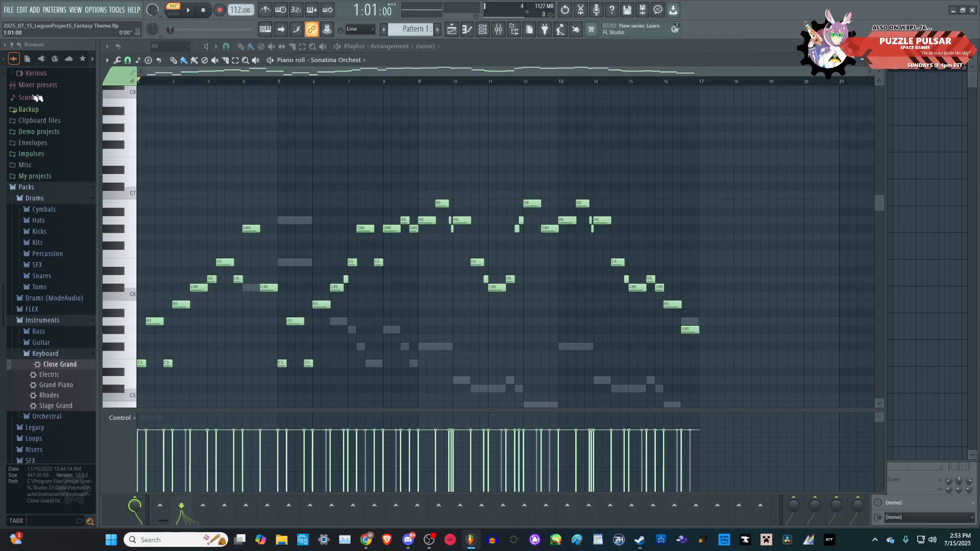
pyautogui.scroll(-4, 213, 230)
pyautogui.scroll(2, 142, 271)
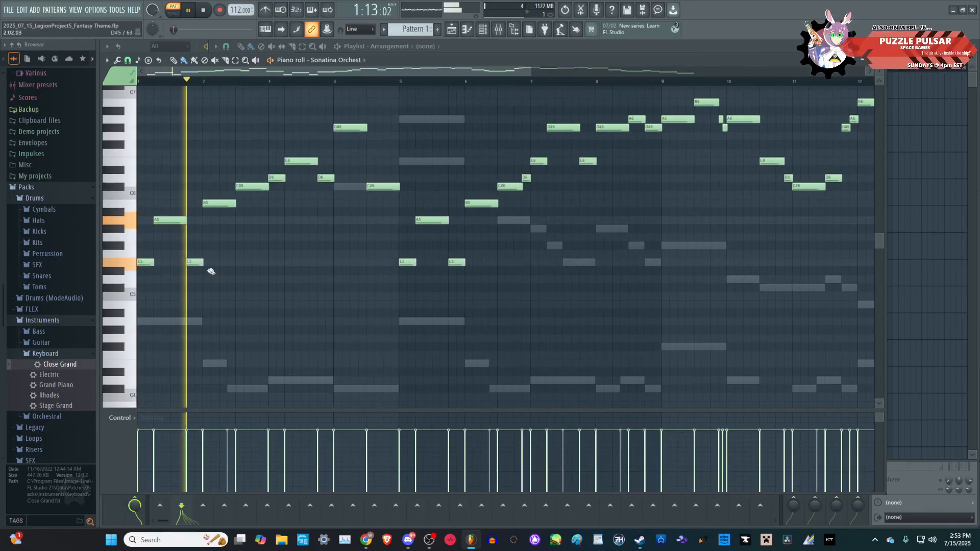
# - Examine the Sonatina Orchest melody and the ghost notes through bars 1 to 5 during playback
pyautogui.scroll(1, 416, 280)
pyautogui.scroll(-2, 418, 283)
pyautogui.scroll(3, 215, 269)
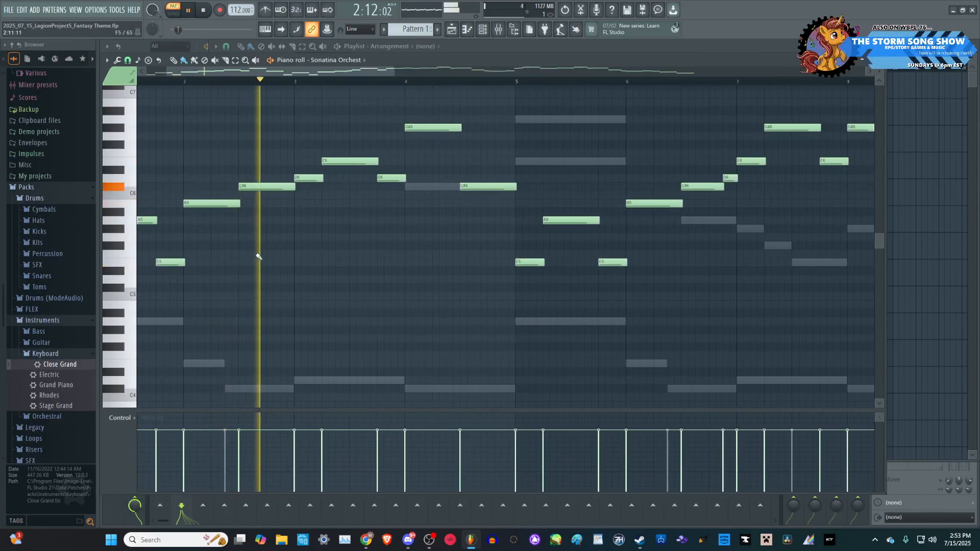
pyautogui.scroll(-3, 298, 272)
pyautogui.scroll(2, 344, 289)
pyautogui.scroll(-1, 335, 291)
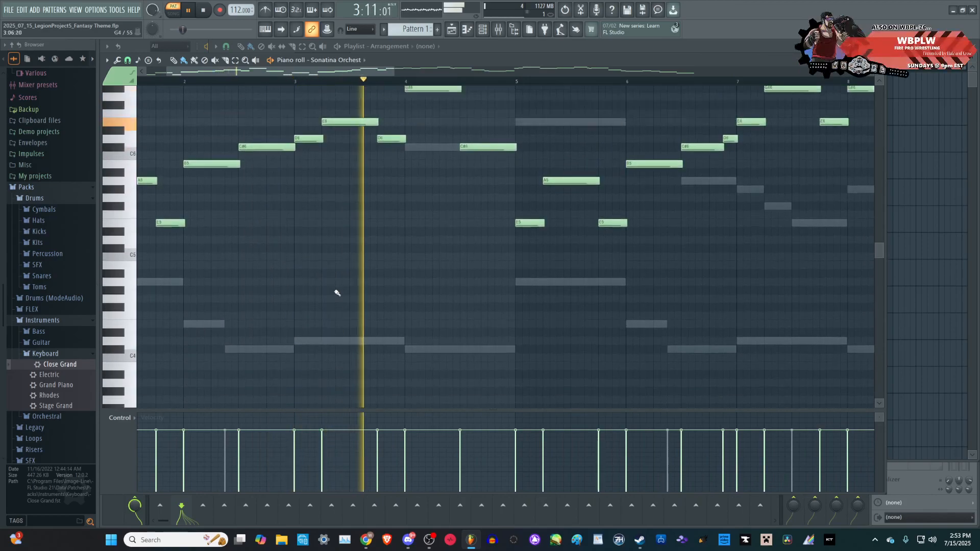
pyautogui.scroll(2, 337, 291)
pyautogui.scroll(1, 581, 284)
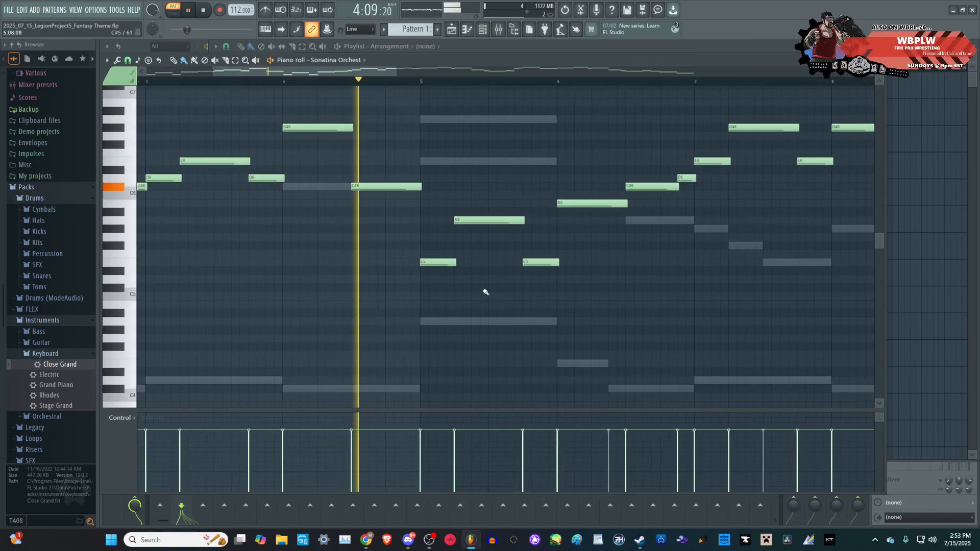
# - Open the BBC Symphony Orchestra #2 piano roll and place a half-bar E5 note at the start of bar 5
pyautogui.press('space')
pyautogui.click(485, 35)
pyautogui.click(440, 117)
pyautogui.press('space')
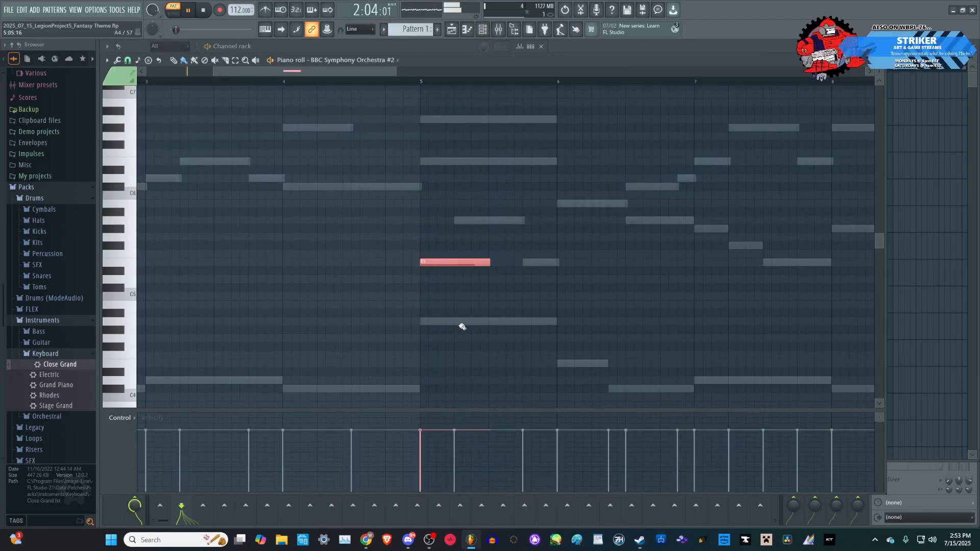
# - Lengthen the E5 note in bar 5 to fill the whole bar and stop playback
pyautogui.scroll(-4, 470, 303)
pyautogui.scroll(5, 480, 258)
pyautogui.keyDown('ctrl'); pyautogui.scroll(-2, 495, 265); pyautogui.keyUp('ctrl')
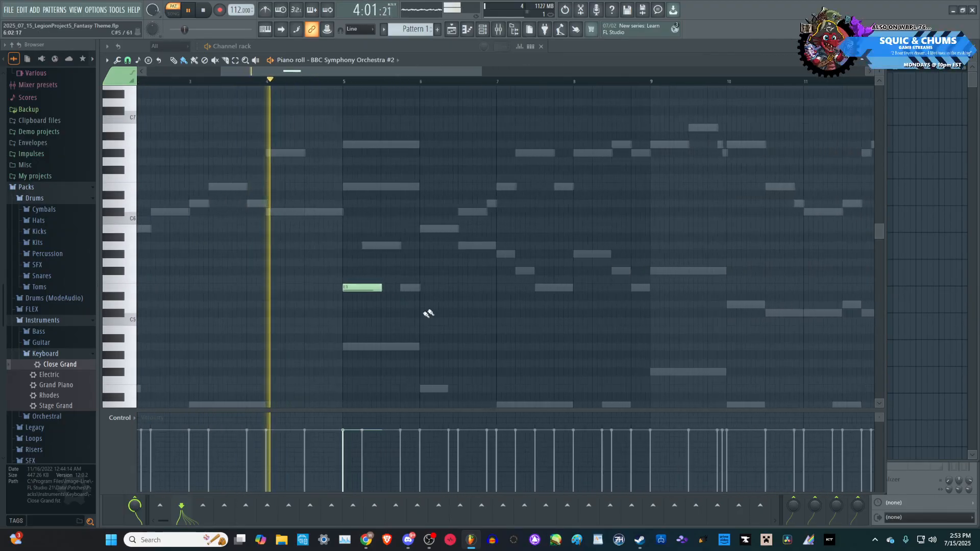
pyautogui.keyDown('ctrl'); pyautogui.scroll(2, 365, 294); pyautogui.keyUp('ctrl')
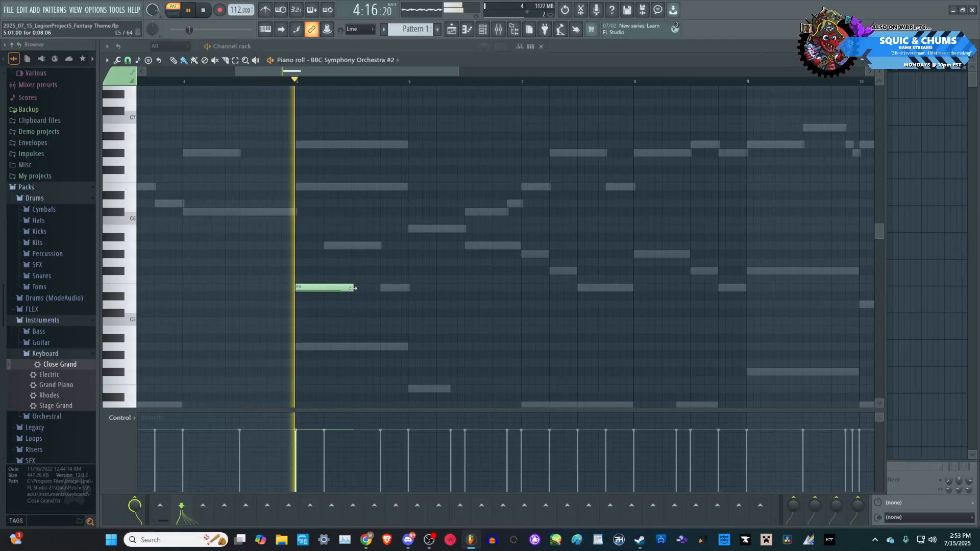
pyautogui.moveTo(352, 288); pyautogui.dragTo(409, 292)
pyautogui.press('space')
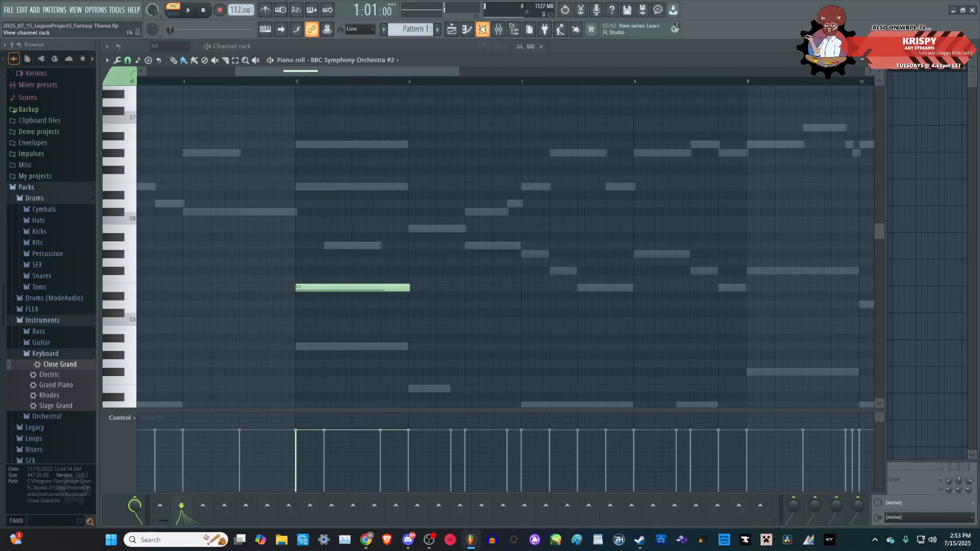
# - Change the BBC Symphony Orchestra #2 channel's mixer track and slice its E5 note off exactly at bar 6
pyautogui.click(482, 29)
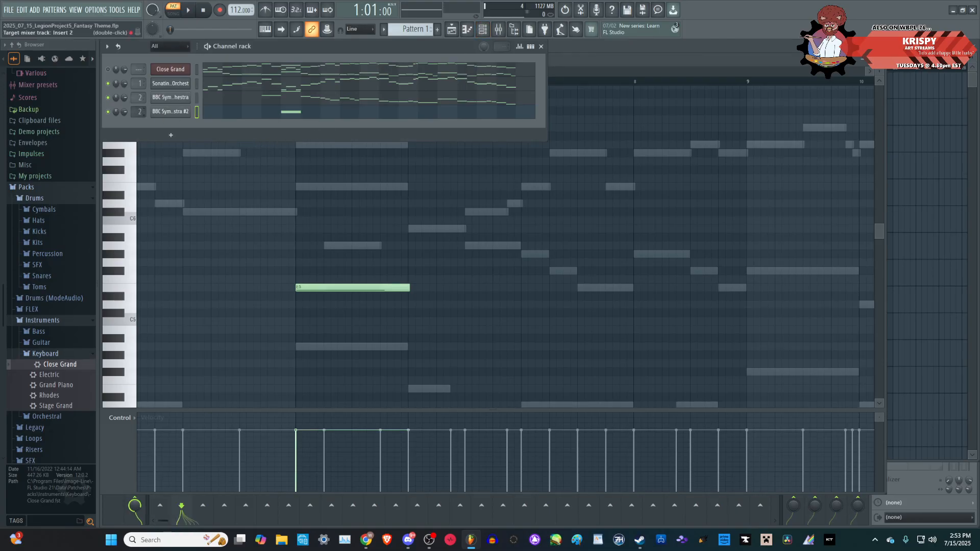
pyautogui.moveTo(139, 112); pyautogui.dragTo(139, 106)
pyautogui.click(303, 290)
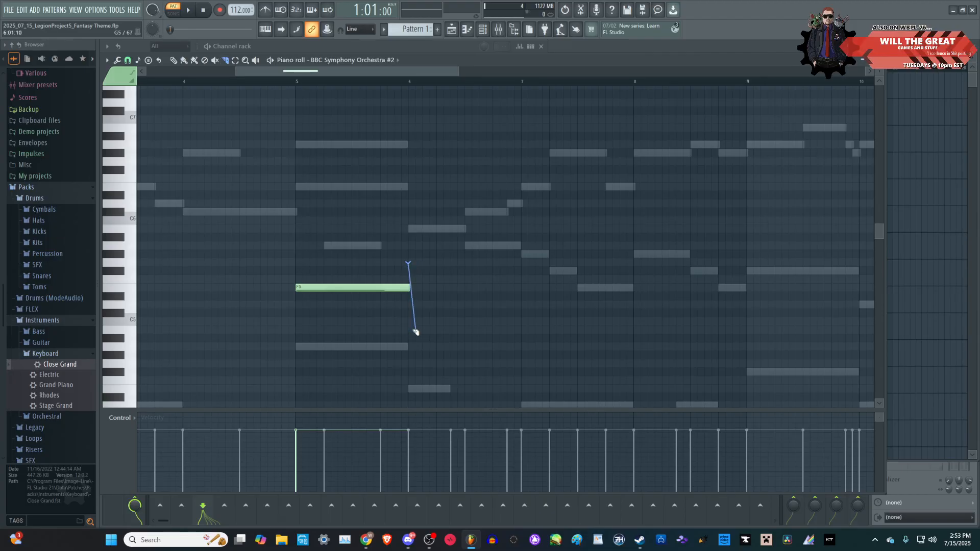
pyautogui.click(184, 60)
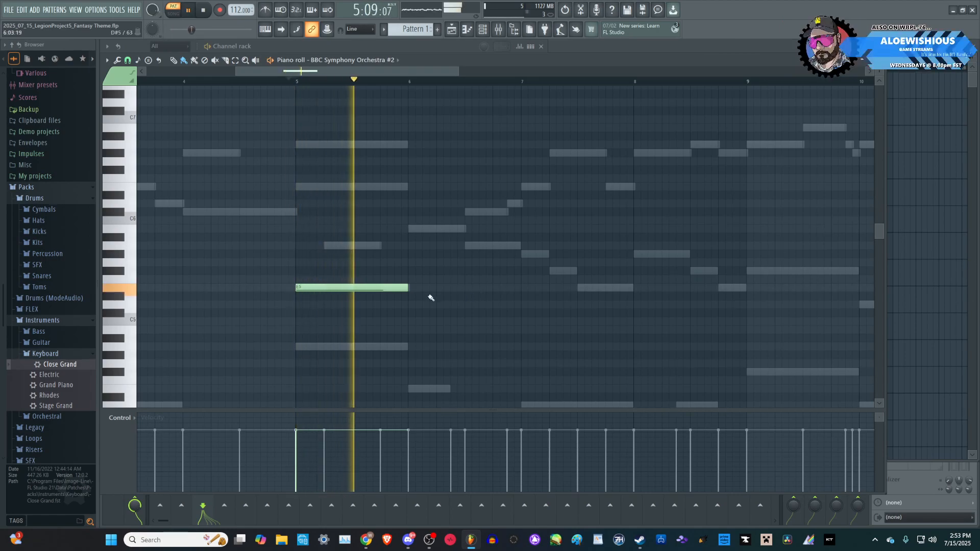
# - Try a one-bar F#5 and a one-bar G5 in bar 6, playing the passage back from the end of bar 4
pyautogui.press('space')
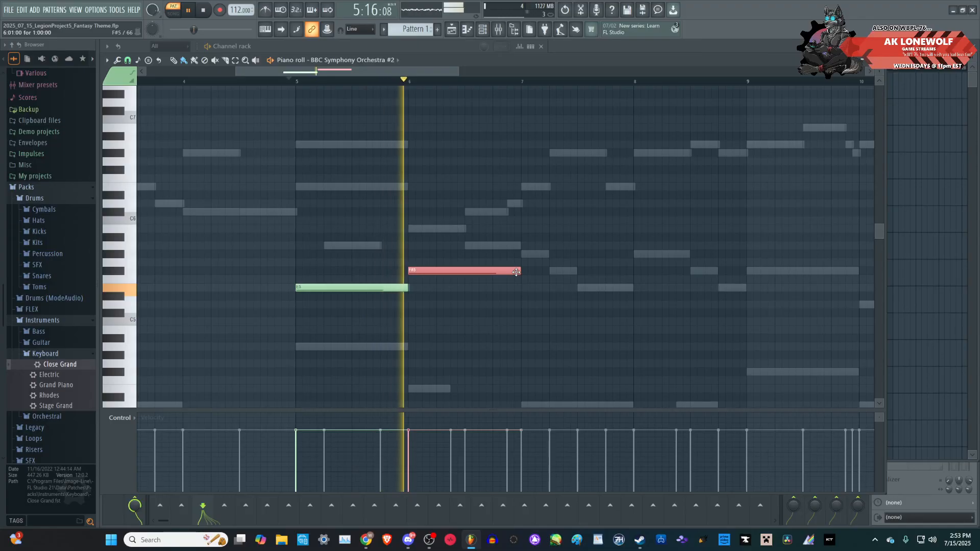
pyautogui.press('space')
pyautogui.press('space')
pyautogui.scroll(-2, 434, 293)
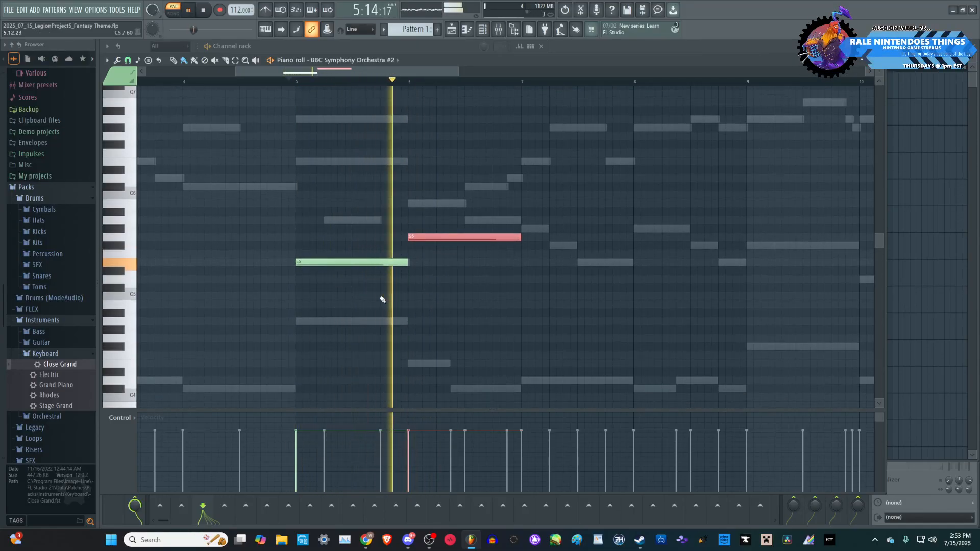
pyautogui.press('space')
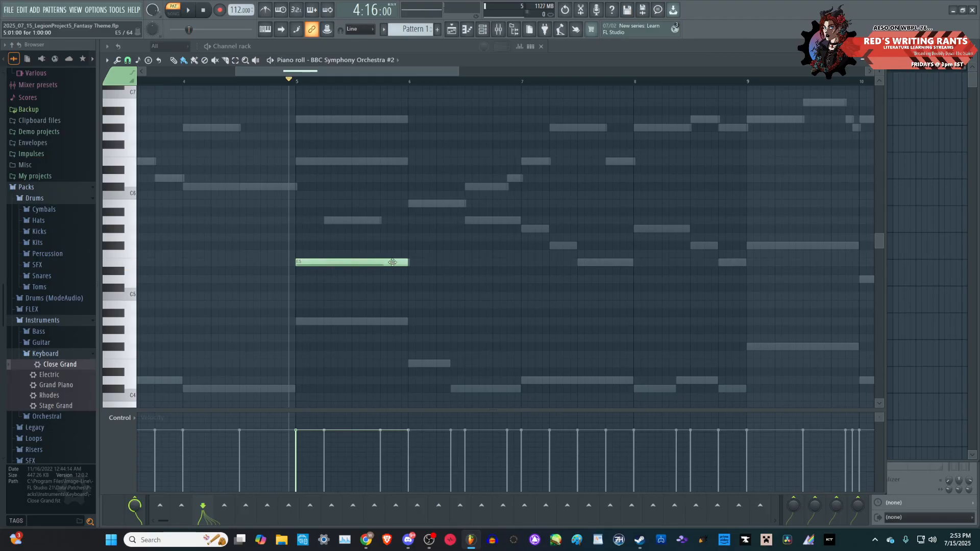
pyautogui.press('space')
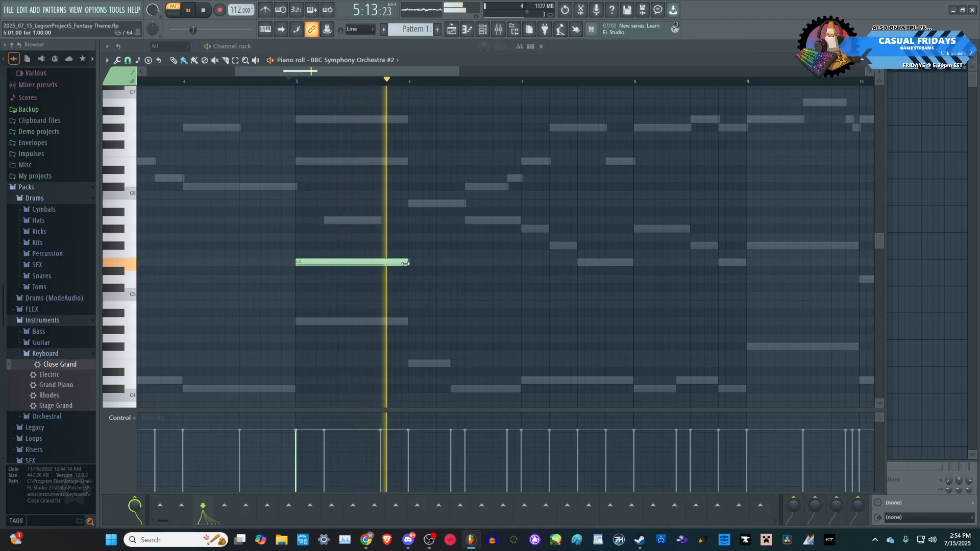
pyautogui.press('space')
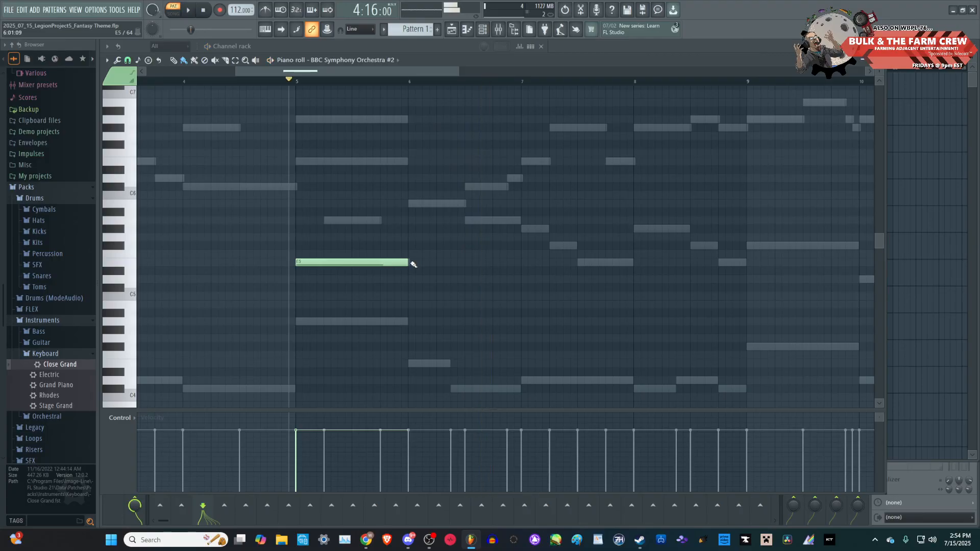
# - Audition pitches for a note at the start of bar 6, set it to E5 and shorten it to half a bar
pyautogui.press('space')
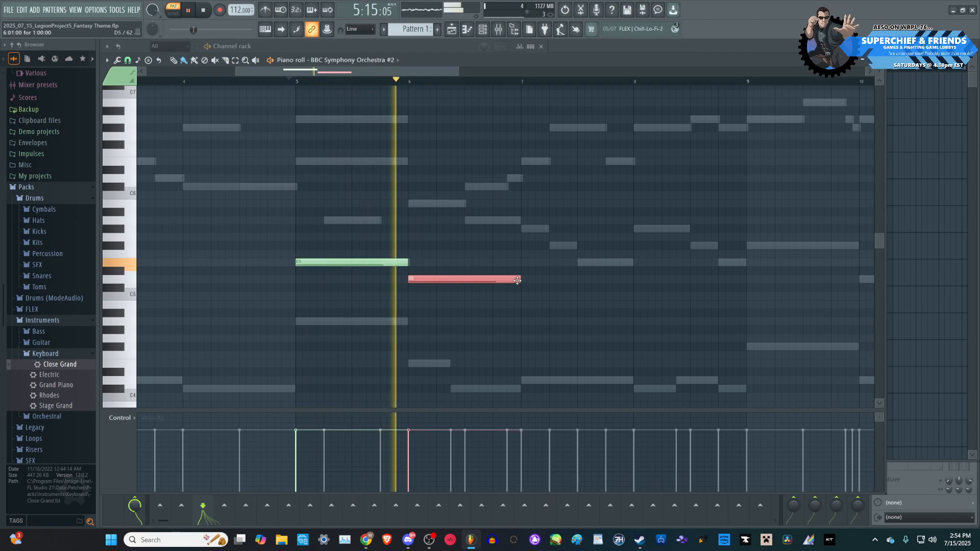
pyautogui.press('space')
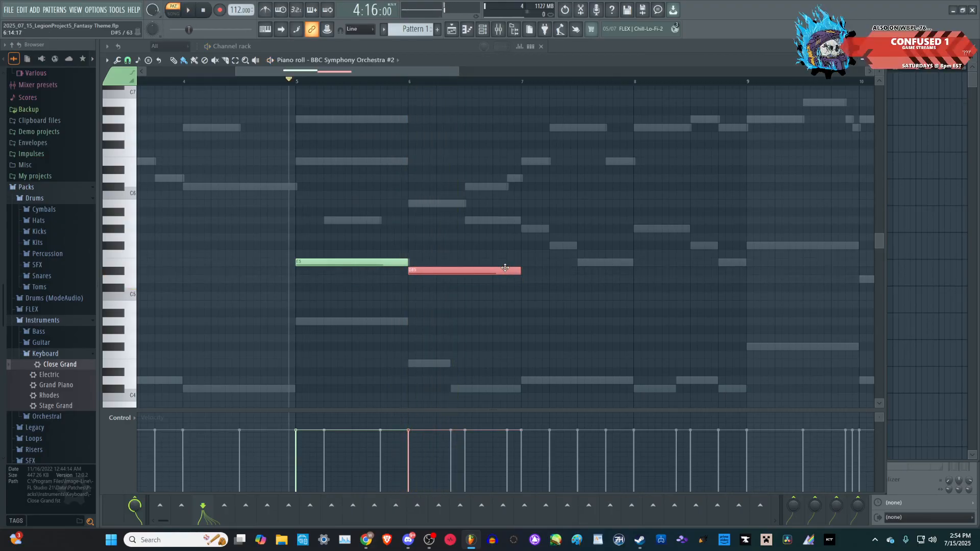
pyautogui.click(431, 363)
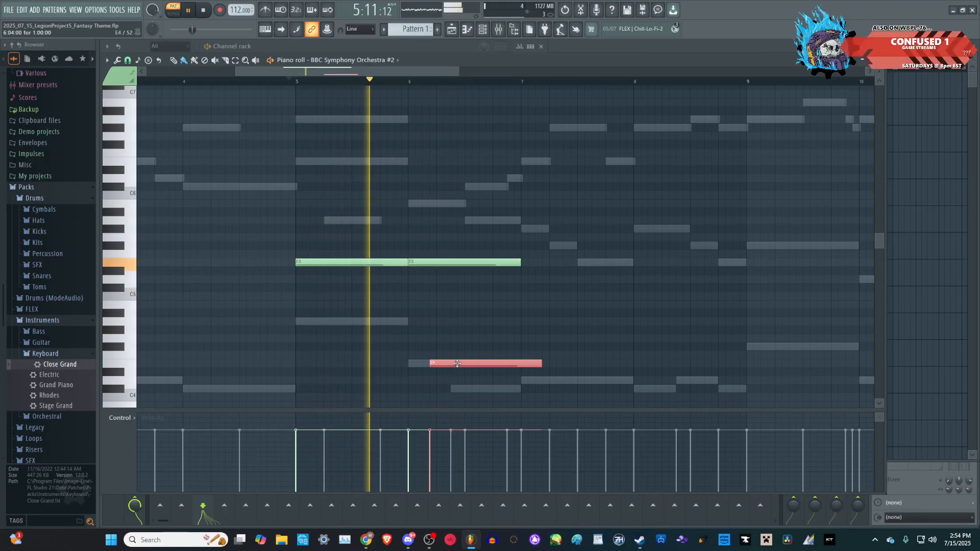
pyautogui.rightClick(432, 363)
pyautogui.moveTo(520, 263); pyautogui.dragTo(462, 262)
# - Add a half-bar note at 6:09, set it to C#5, and audition the passage
pyautogui.click(470, 280)
pyautogui.press('space')
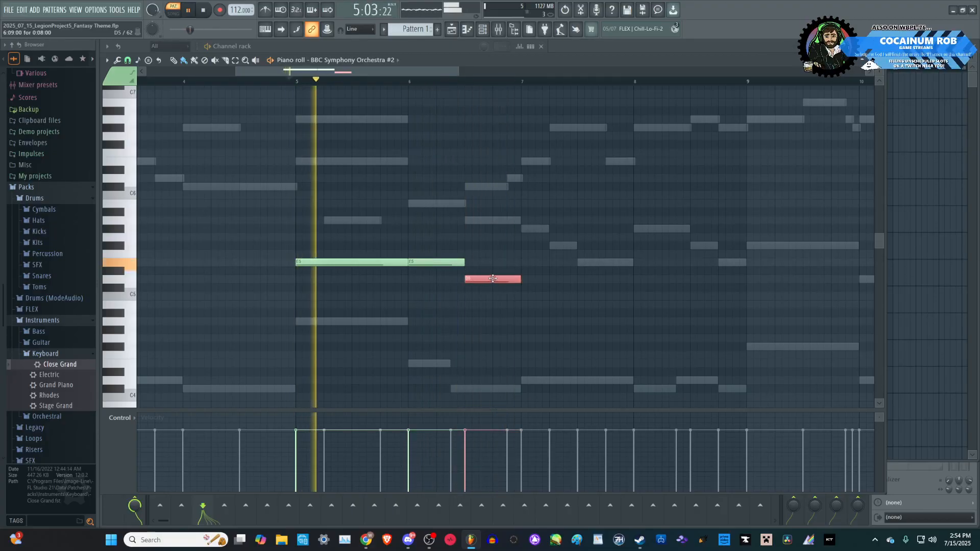
pyautogui.click(494, 189)
pyautogui.rightClick(496, 189)
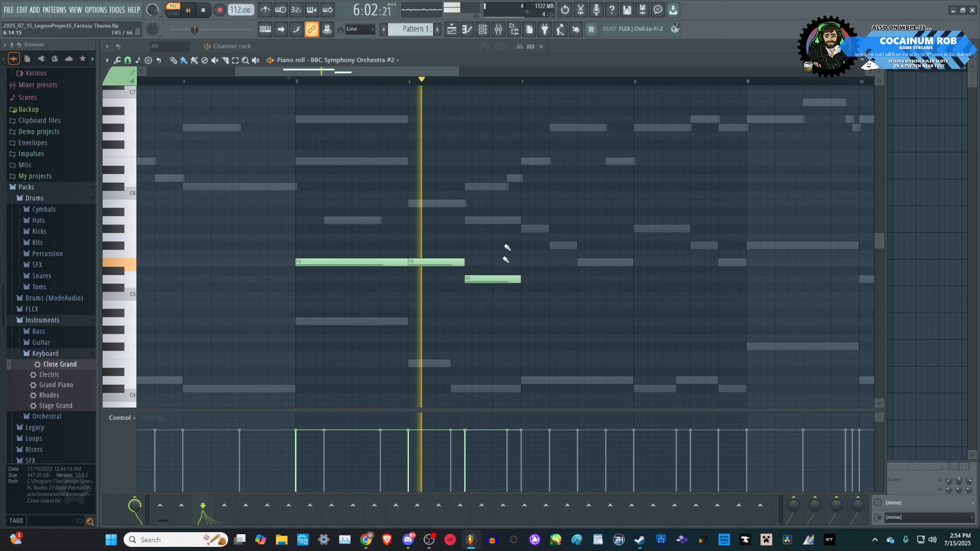
pyautogui.press('space')
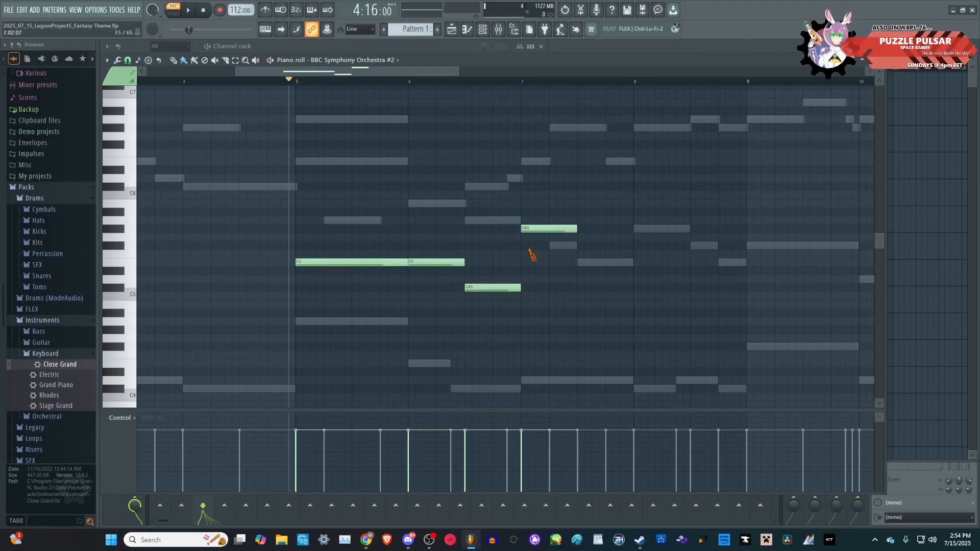
# - Fill bar 7 with a quarter-bar G#5, a quarter-bar F#5 and a half-bar E5
pyautogui.press('space')
pyautogui.moveTo(576, 230); pyautogui.dragTo(545, 230)
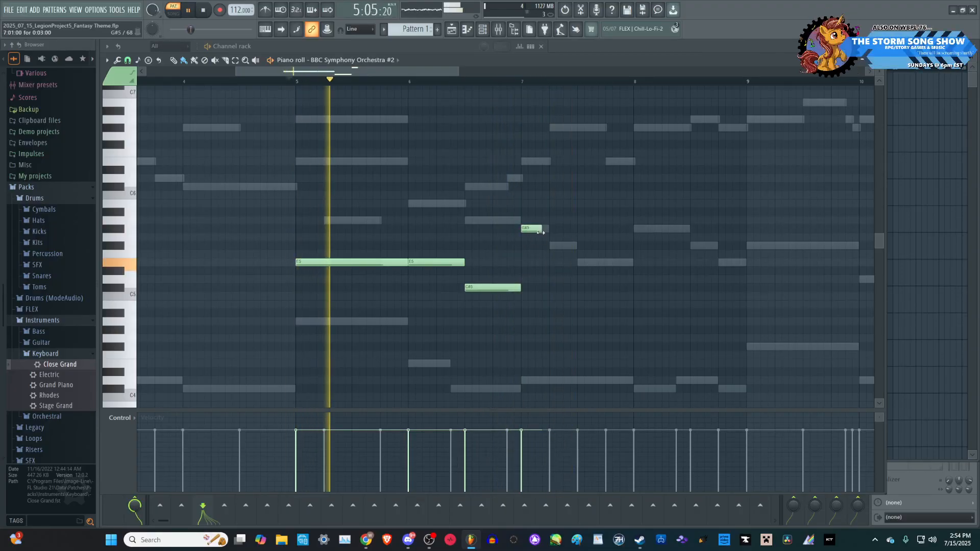
pyautogui.click(556, 246)
pyautogui.click(583, 262)
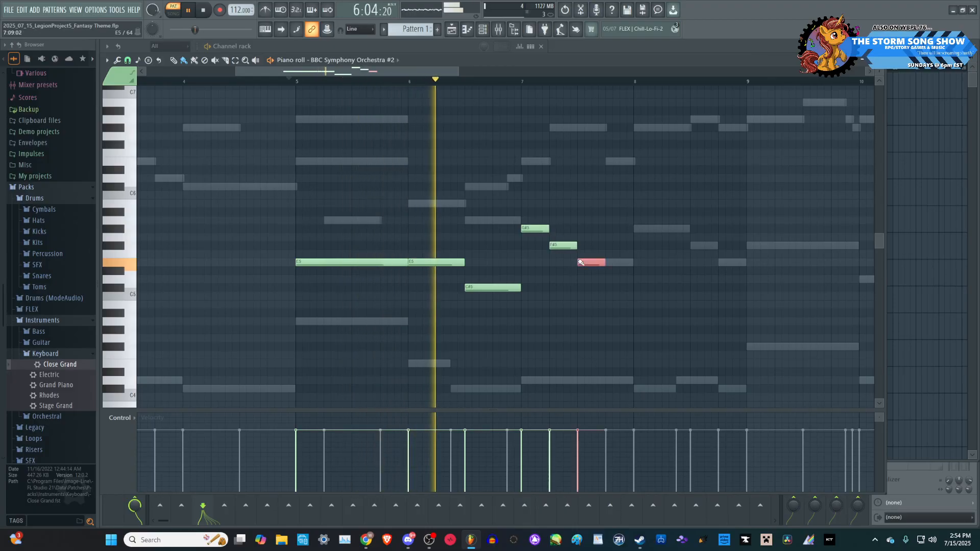
pyautogui.moveTo(605, 263); pyautogui.dragTo(633, 262)
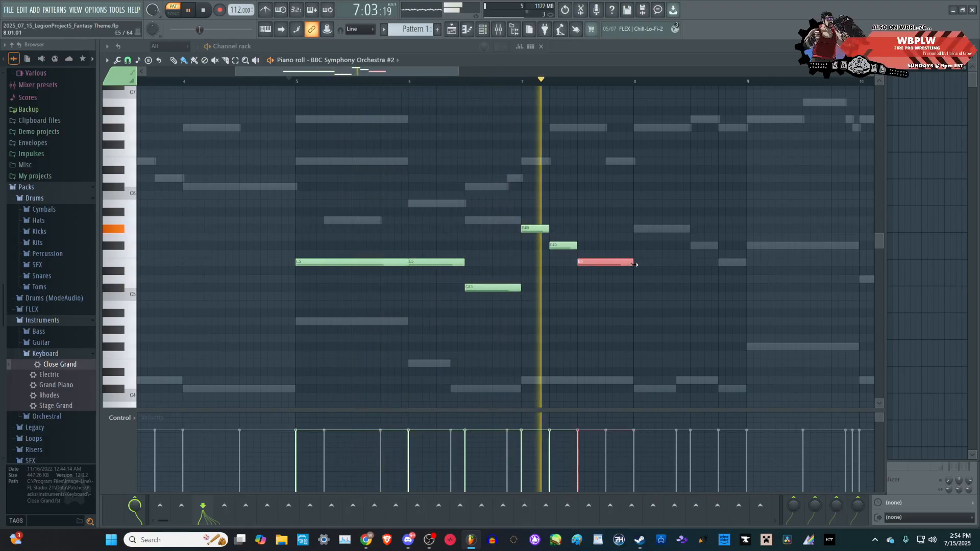
# - Fill bar 8 with a half-bar G#5 followed by quarter-bar F#5 and E5 notes
pyautogui.press('space')
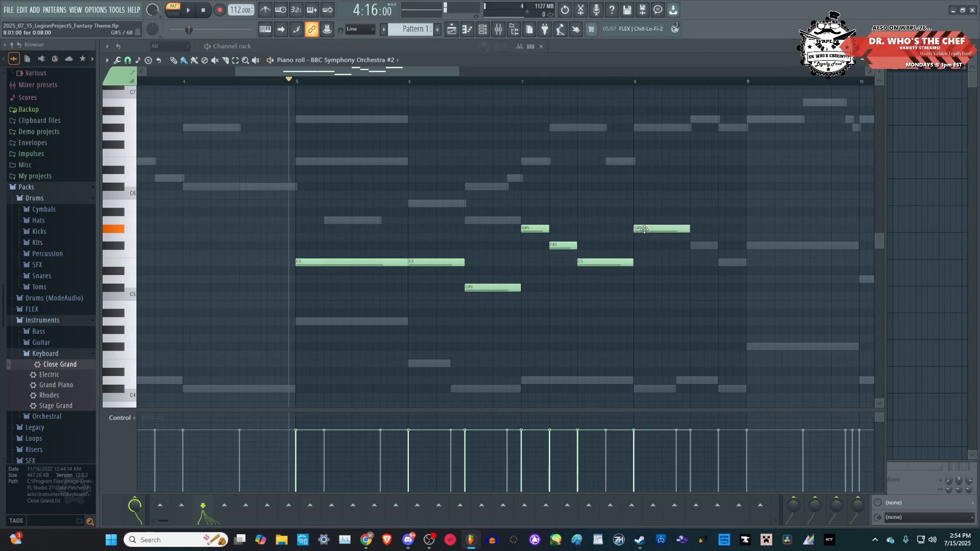
pyautogui.press('space')
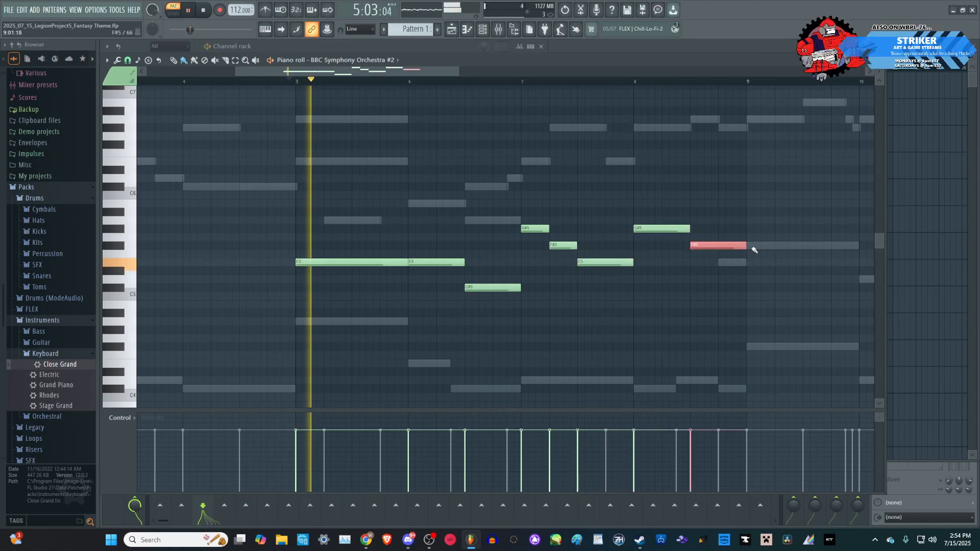
pyautogui.moveTo(745, 245); pyautogui.dragTo(718, 246)
pyautogui.click(720, 264)
# - Play the new BBC part back from the end of bar 4 through bar 8
pyautogui.press('space')
pyautogui.press('space')
pyautogui.scroll(-5, 408, 311)
pyautogui.press('super')
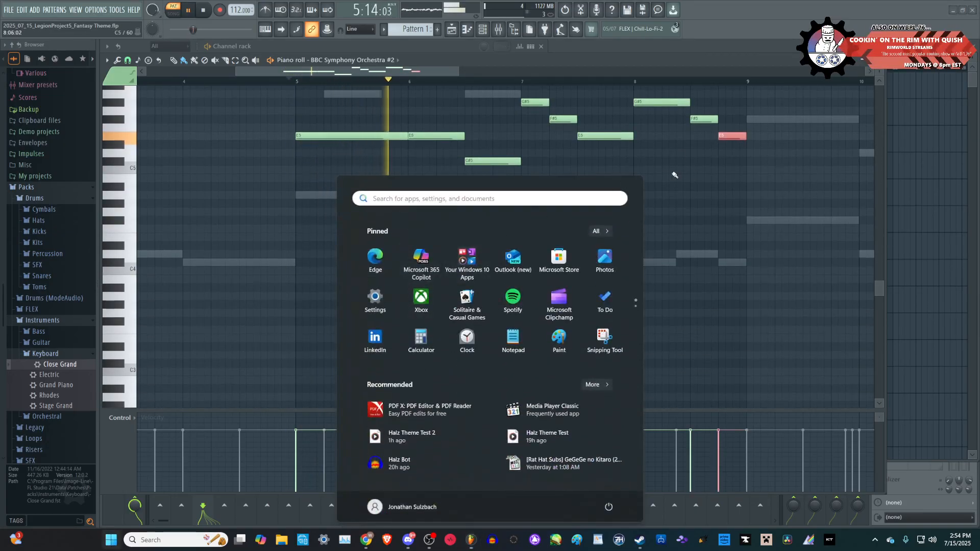
pyautogui.keyDown('ctrl'); pyautogui.click(672, 175); pyautogui.keyUp('ctrl')
pyautogui.scroll(-3, 521, 274)
pyautogui.scroll(3, 631, 284)
pyautogui.scroll(3, 766, 293)
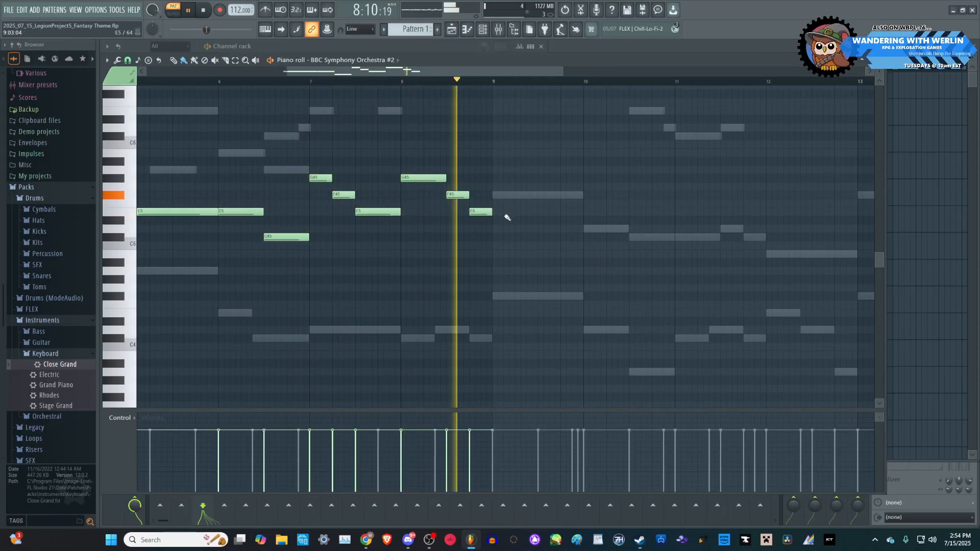
pyautogui.press('space')
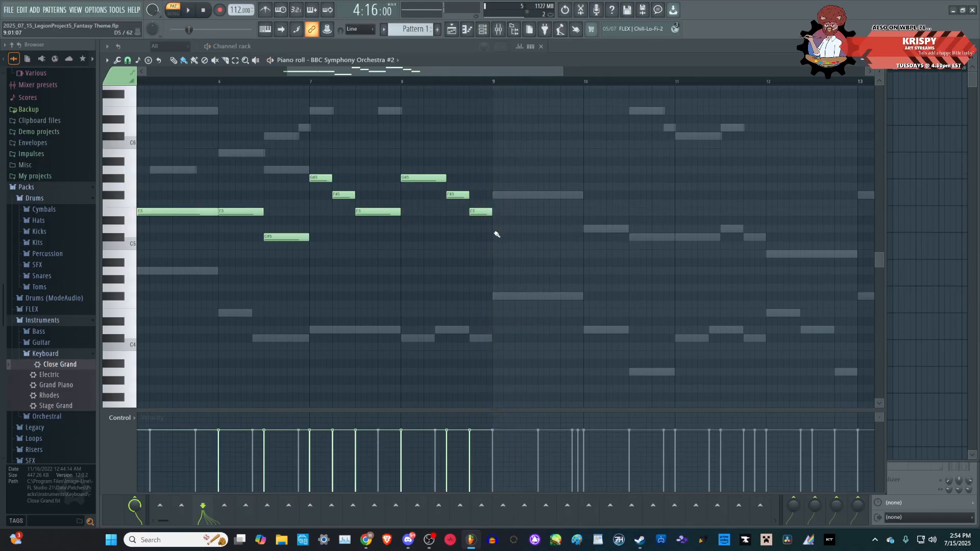
# - Fill bar 9 with a half-bar C#5 followed by quarter-bar F#5 and E5 notes
pyautogui.scroll(3, 509, 154)
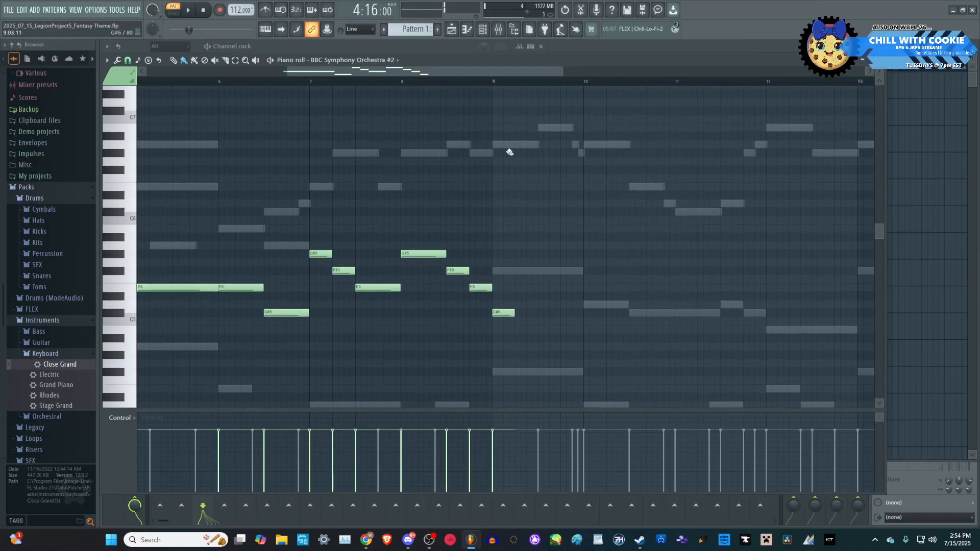
pyautogui.moveTo(515, 311); pyautogui.dragTo(585, 312)
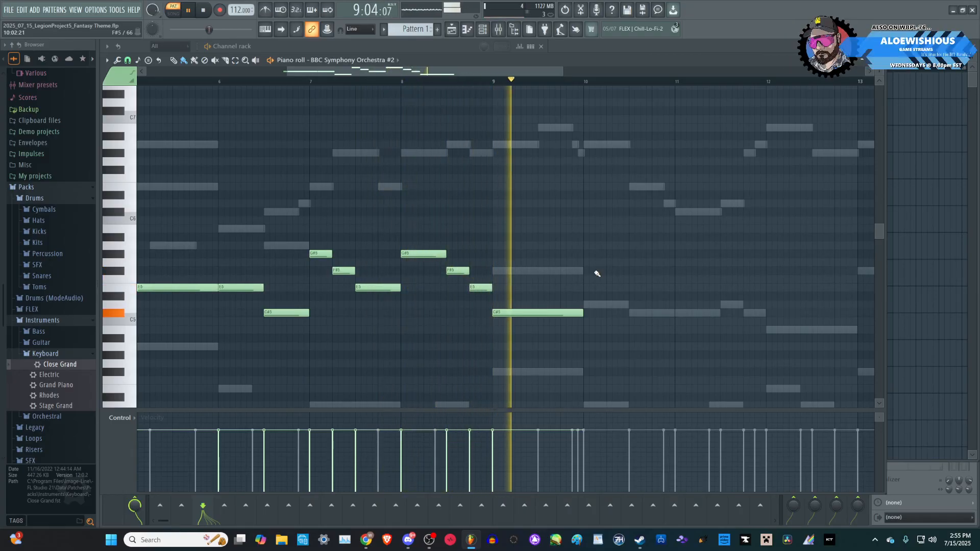
pyautogui.press('space')
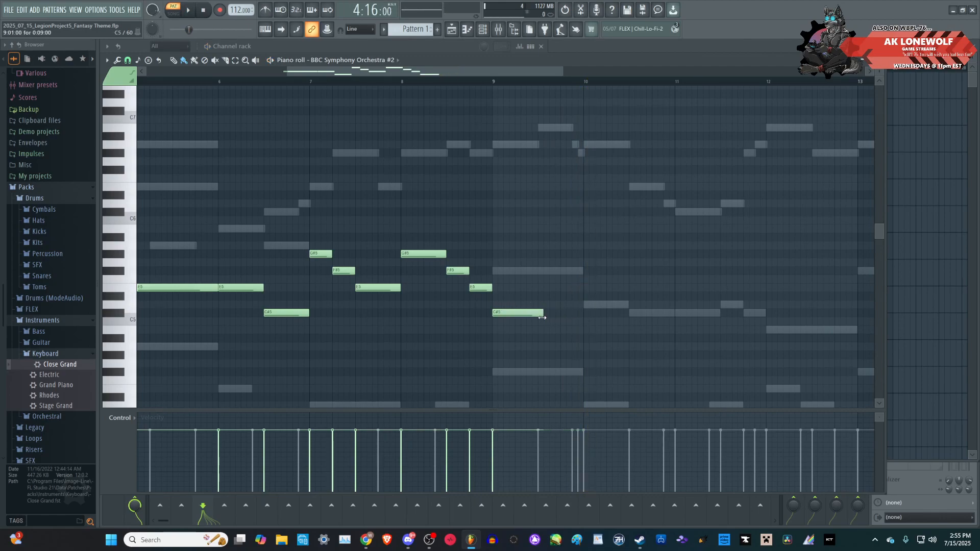
pyautogui.moveTo(542, 317); pyautogui.dragTo(527, 315)
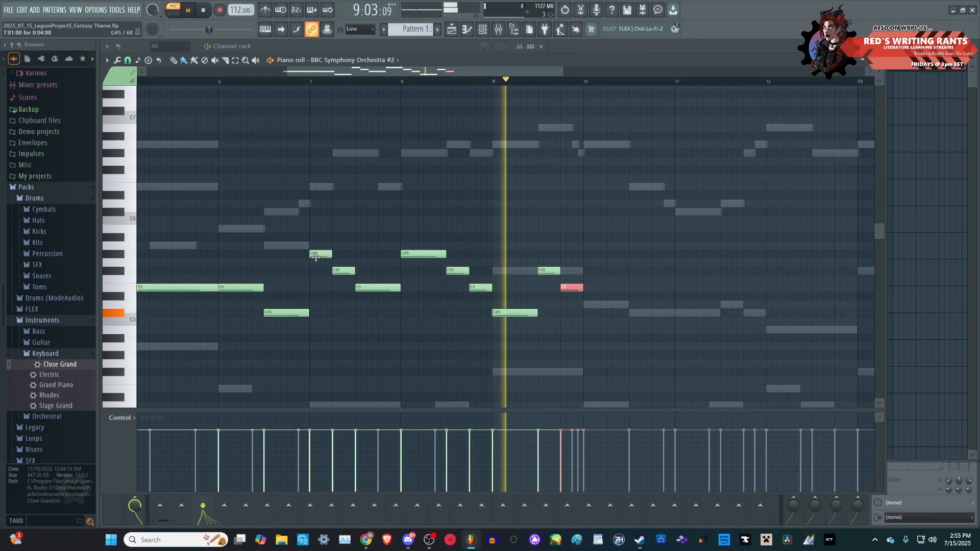
# - Add a D5 note just under half a bar long at the start of bar 10 and delete bar 7's G#5 and F#5 notes
pyautogui.press('space')
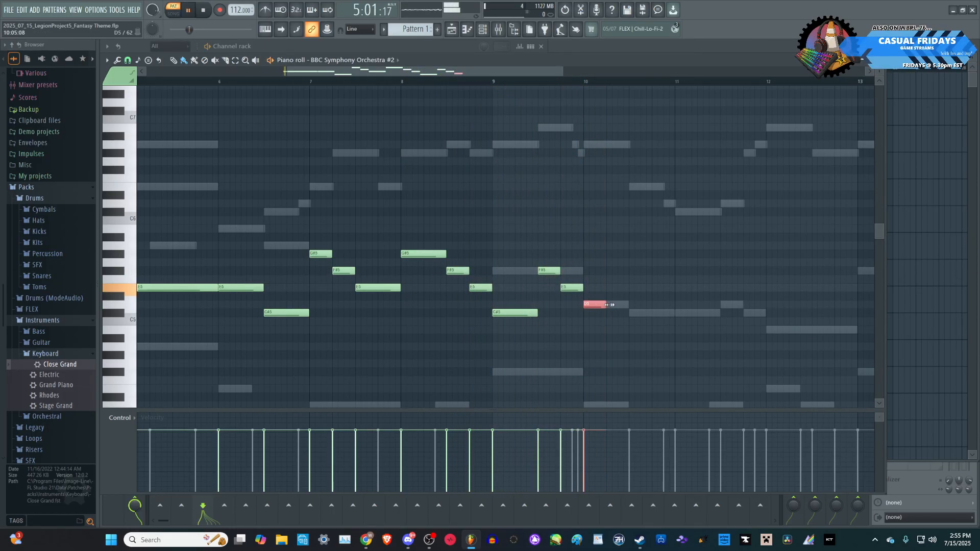
pyautogui.moveTo(609, 305); pyautogui.dragTo(624, 304)
pyautogui.rightClick(341, 271)
pyautogui.rightClick(314, 255)
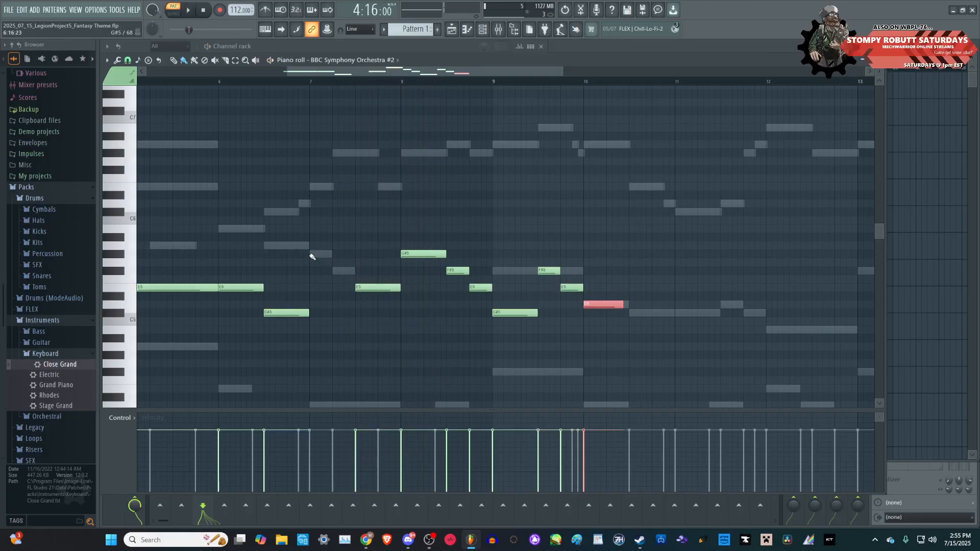
# - Delete the last remaining note, E5, in bar 7 and open the first BBC Symphony Orchestra channel's notes
pyautogui.rightClick(340, 255)
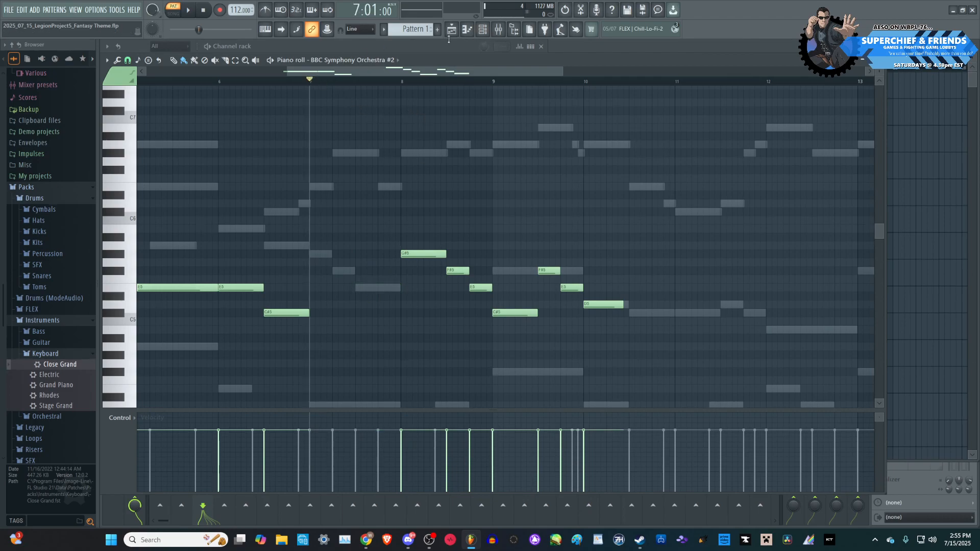
pyautogui.click(483, 29)
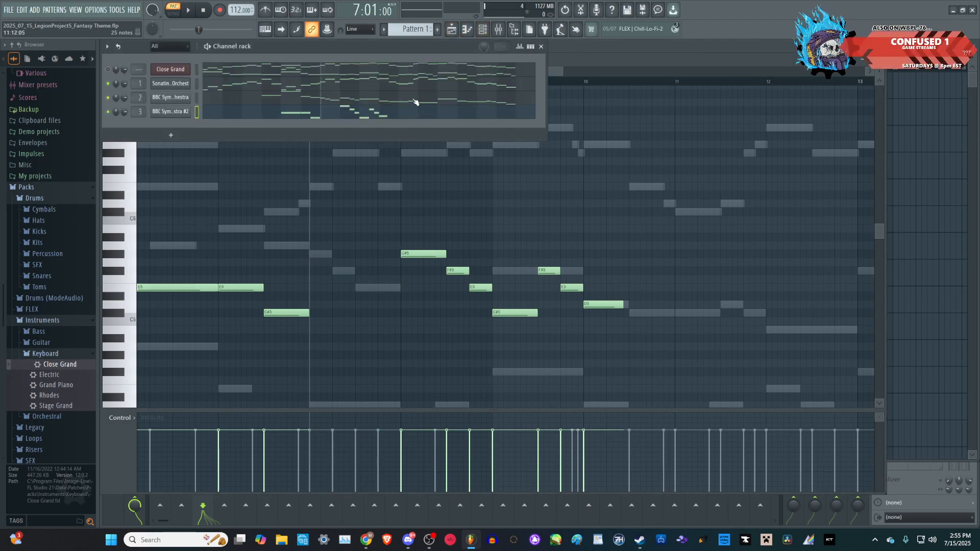
pyautogui.click(416, 101)
# - Play the first BBC part back through bars 6 and 7
pyautogui.press('space')
pyautogui.press('space')
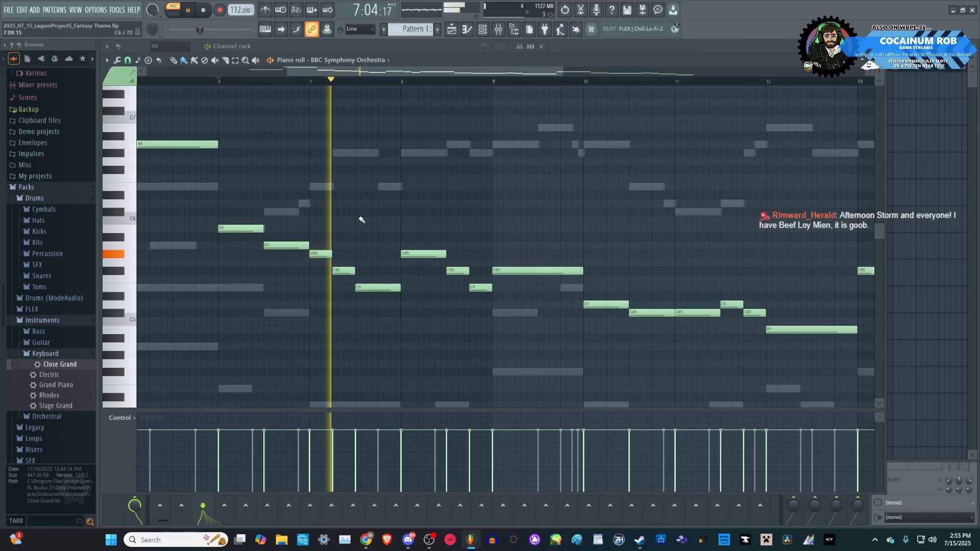
pyautogui.press('space')
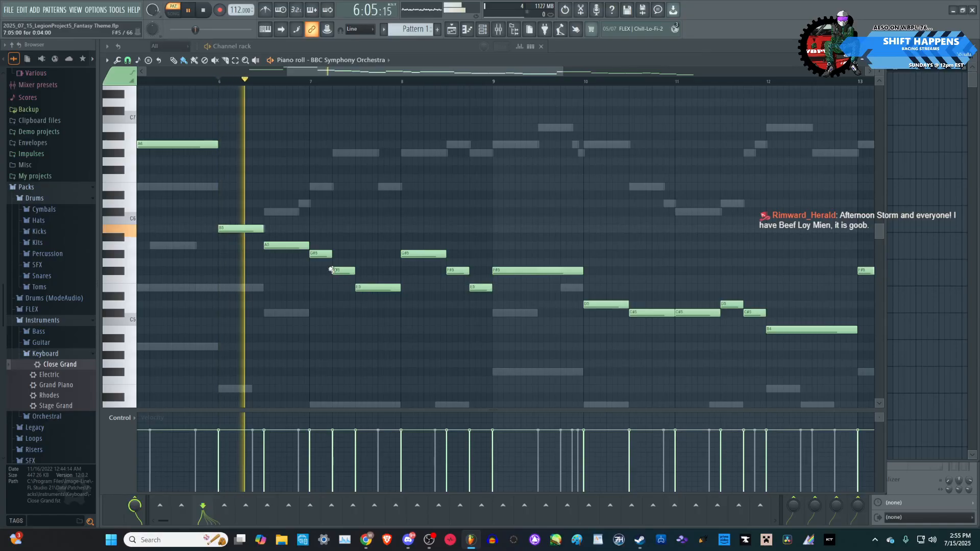
pyautogui.scroll(-4, 350, 383)
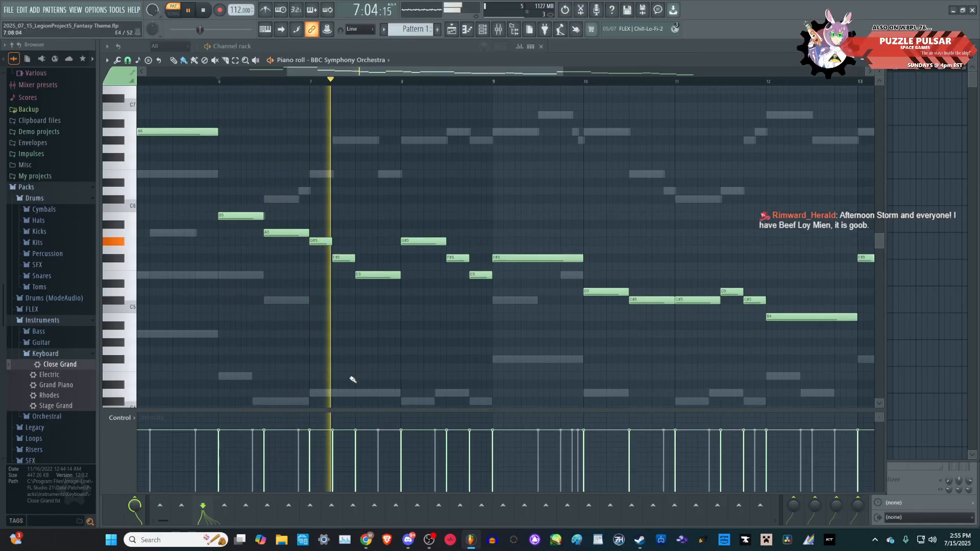
pyautogui.press('space')
pyautogui.scroll(3, 347, 334)
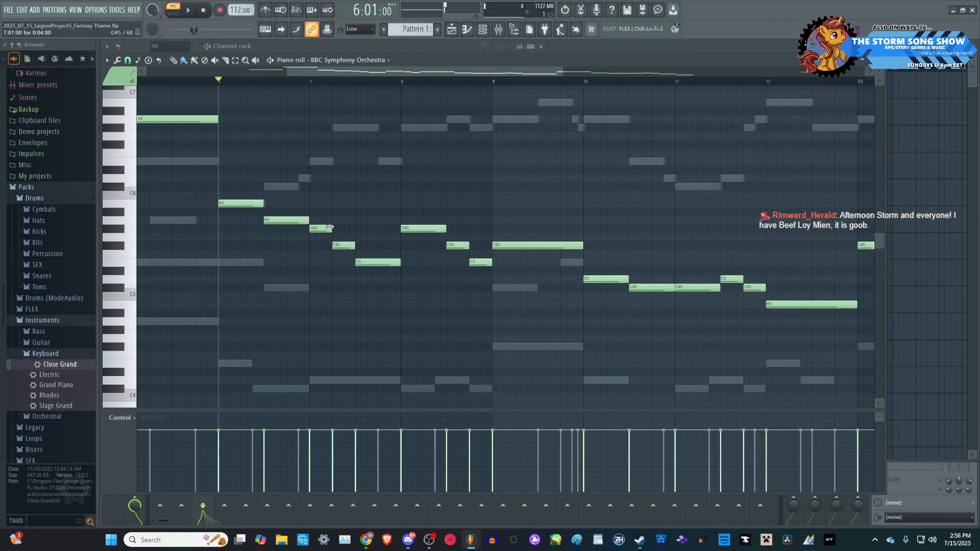
# - Rewrite bar 7 of the first BBC part as a half-bar G#5 followed by quarter-bar F#5 and E5 notes
pyautogui.rightClick(343, 245)
pyautogui.press('space')
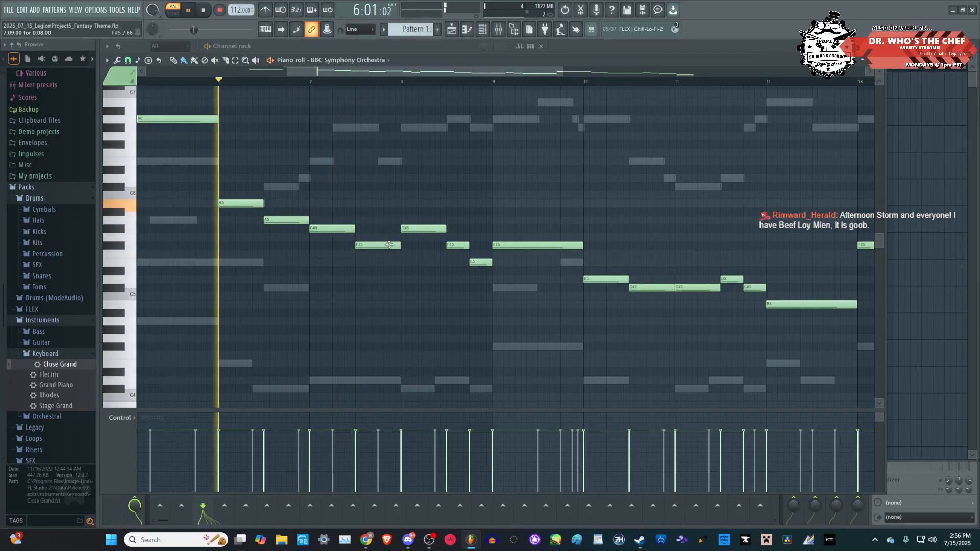
pyautogui.moveTo(398, 245); pyautogui.dragTo(378, 246)
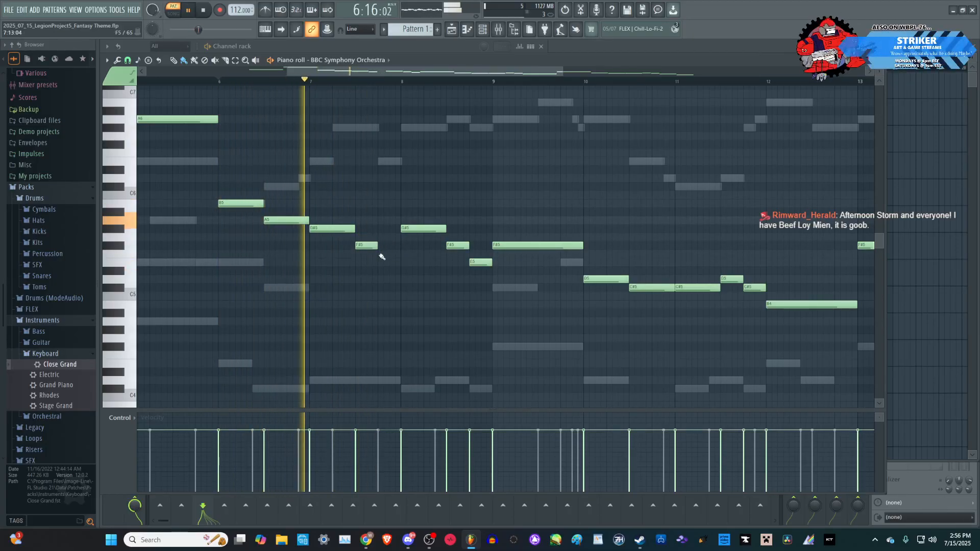
pyautogui.click(391, 263)
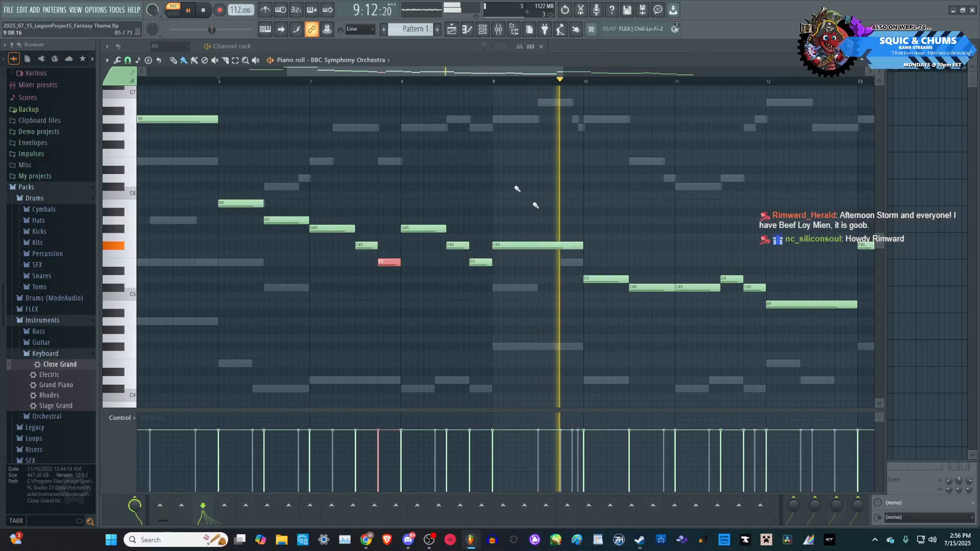
# - Reopen the second BBC Symphony Orchestra part and play it back from bar 6 through bar 9
pyautogui.click(483, 33)
pyautogui.press('space')
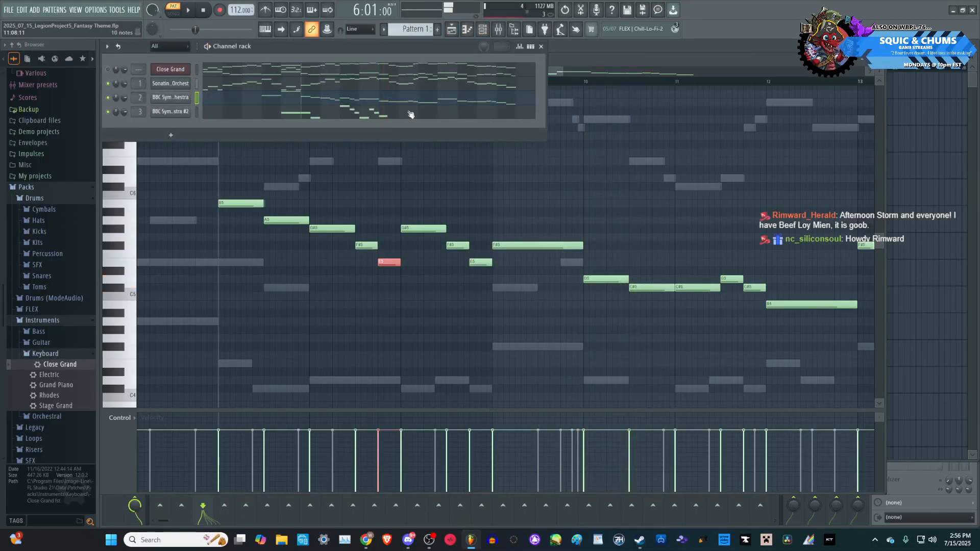
pyautogui.click(405, 115)
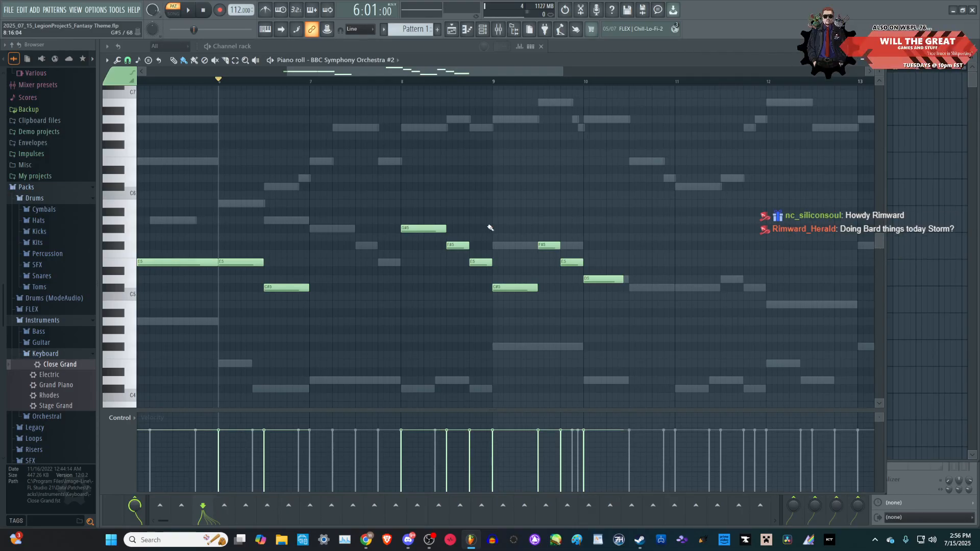
pyautogui.press('space')
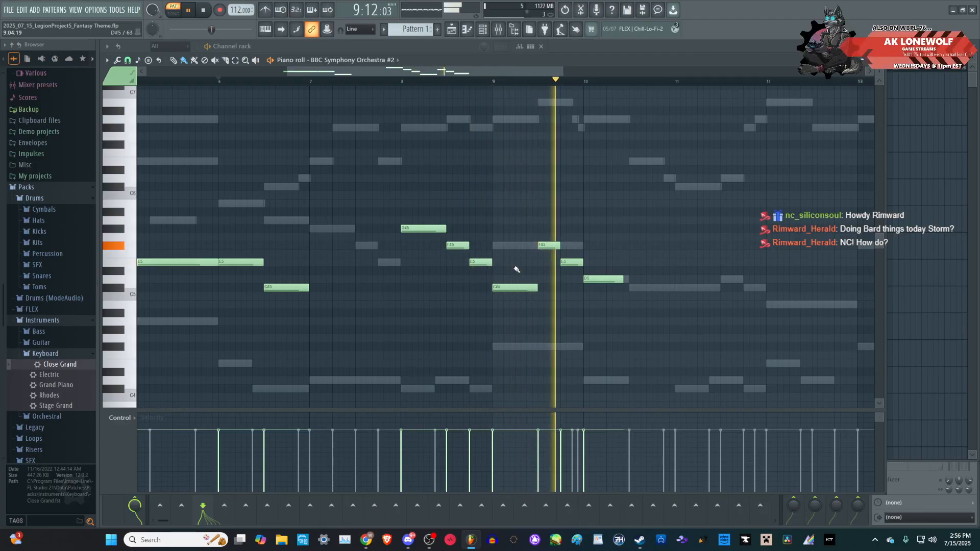
pyautogui.press('space')
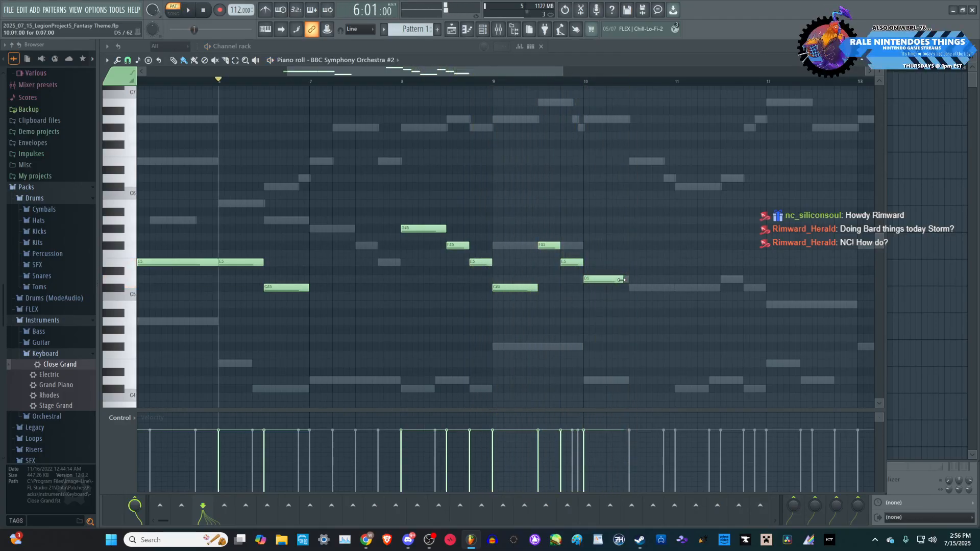
# - Complete bar 10 with a half-bar D5 and quarter-bar F#5 and E5, and bar 11 with a half-bar C#5 and quarter-bar D5 and C#5
pyautogui.click(637, 246)
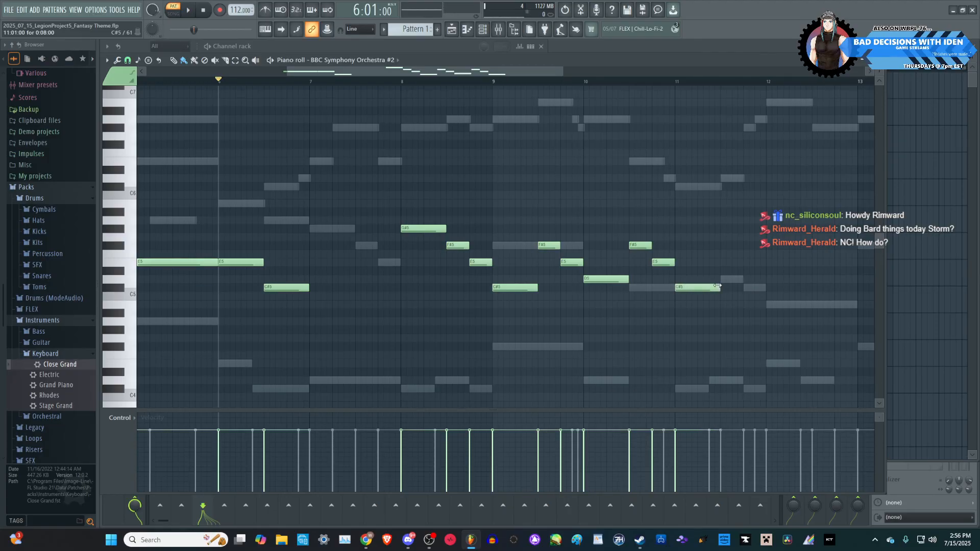
pyautogui.click(661, 262)
pyautogui.click(730, 279)
pyautogui.click(753, 287)
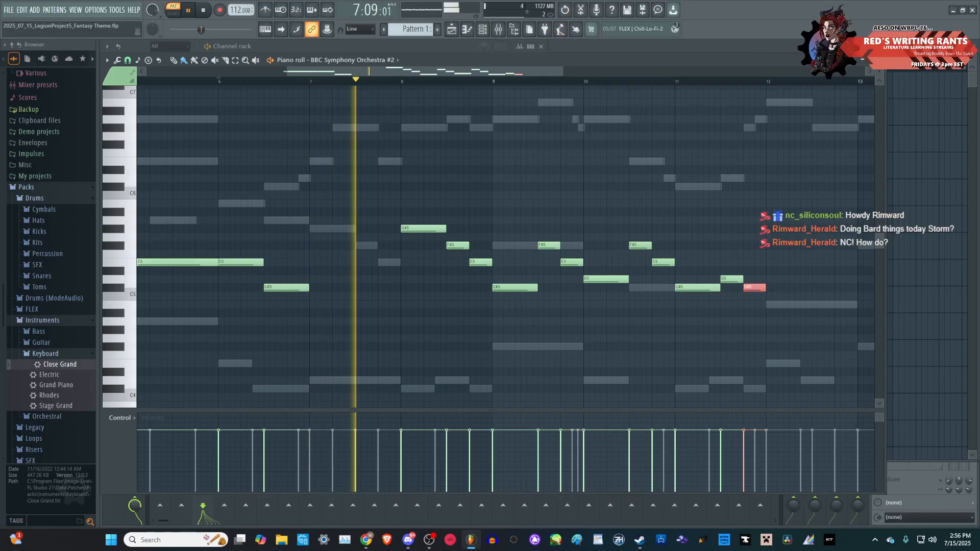
# - Pan the Insert 2 mixer track to the left and set the Insert 3 track's panning to 33% right
pyautogui.rightClick(927, 506)
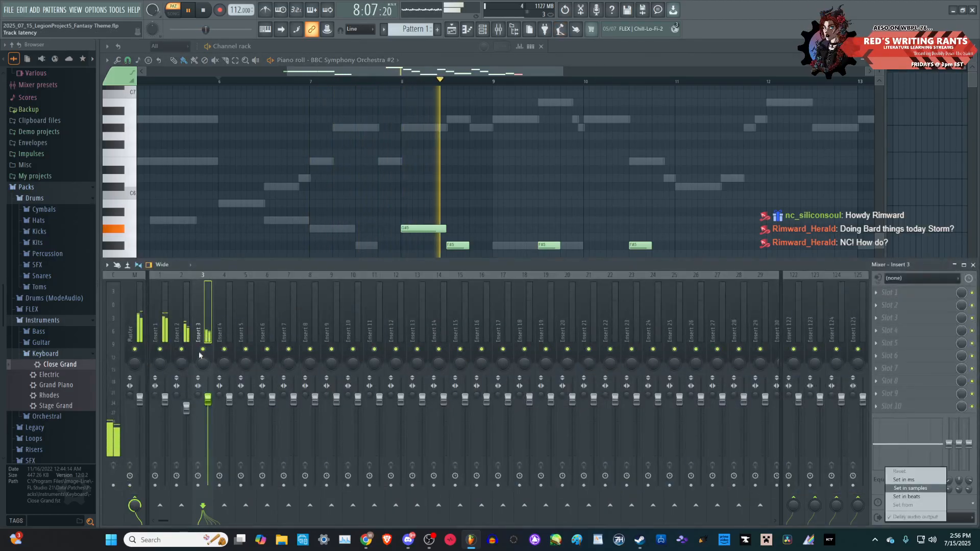
pyautogui.moveTo(203, 361); pyautogui.dragTo(202, 352)
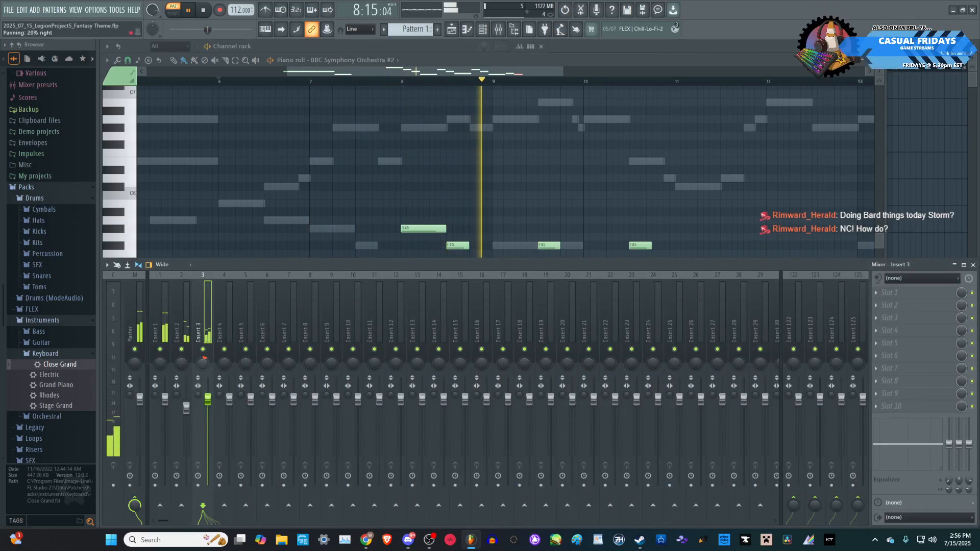
pyautogui.rightClick(185, 361)
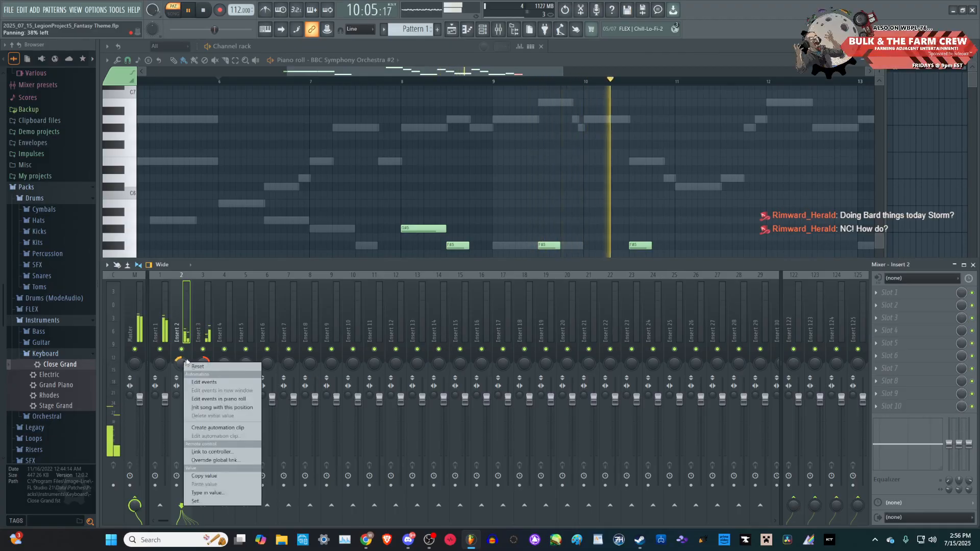
pyautogui.click(243, 493)
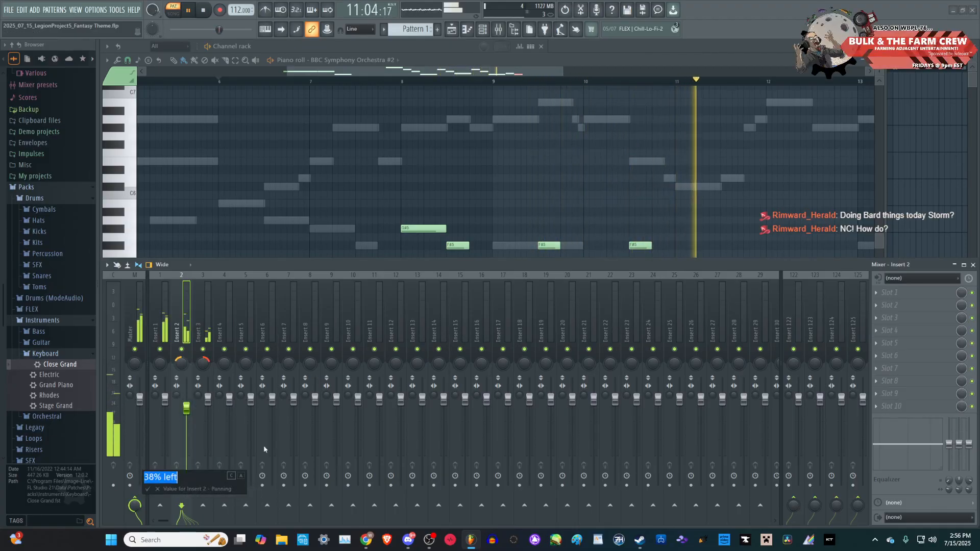
pyautogui.press('Return')
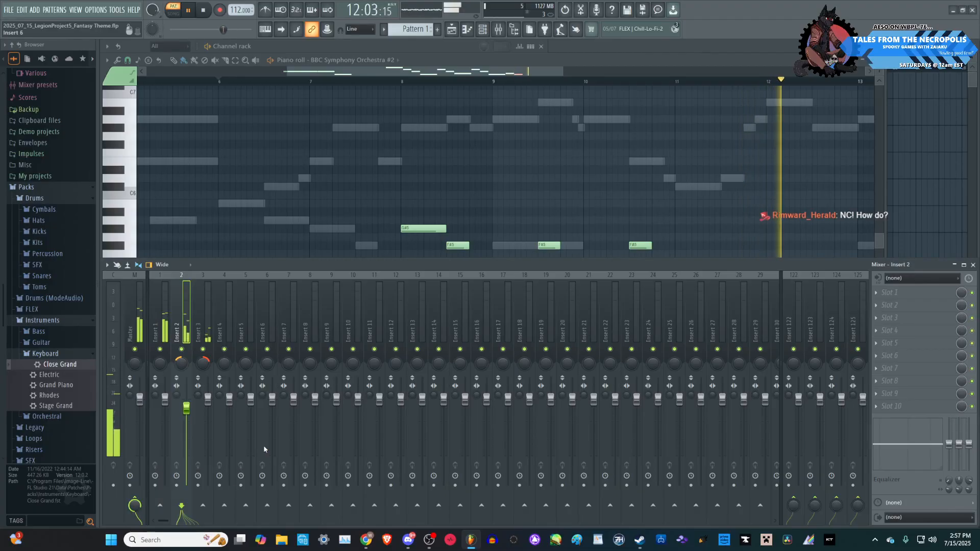
pyautogui.rightClick(204, 364)
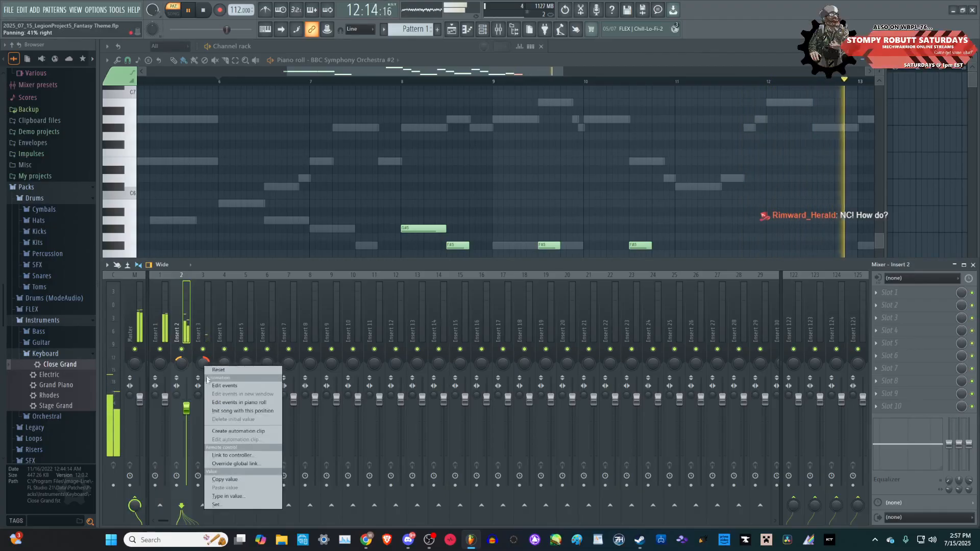
pyautogui.click(241, 495)
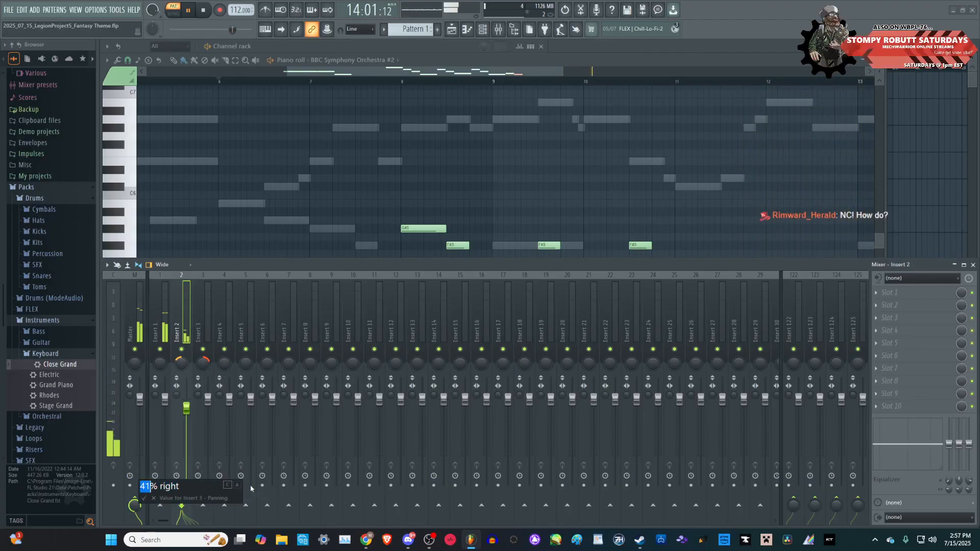
pyautogui.write('33')
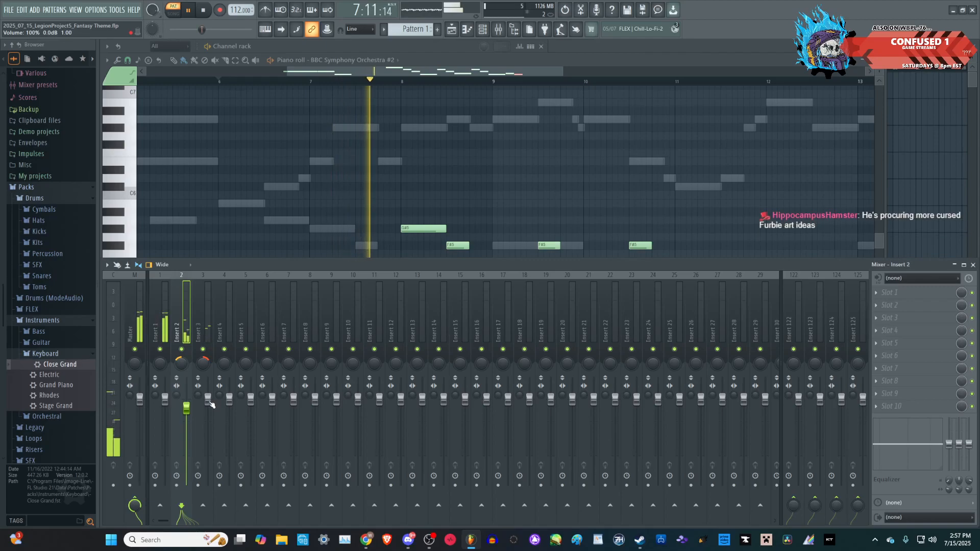
# - Fill bar 7 of the second BBC part with a half-bar G#5 followed by quarter-bar F#5 and E5 notes
pyautogui.click(534, 63)
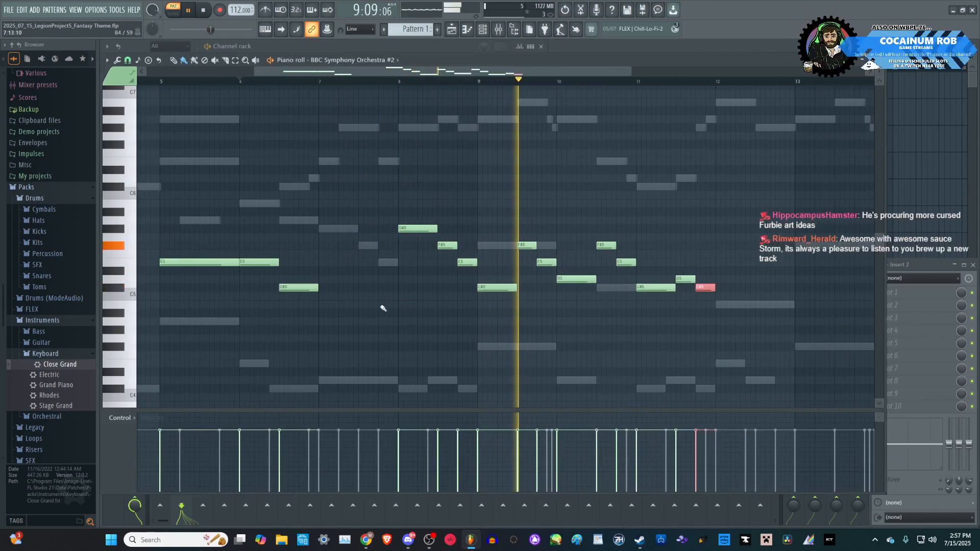
pyautogui.scroll(-2, 383, 308)
pyautogui.click(341, 229)
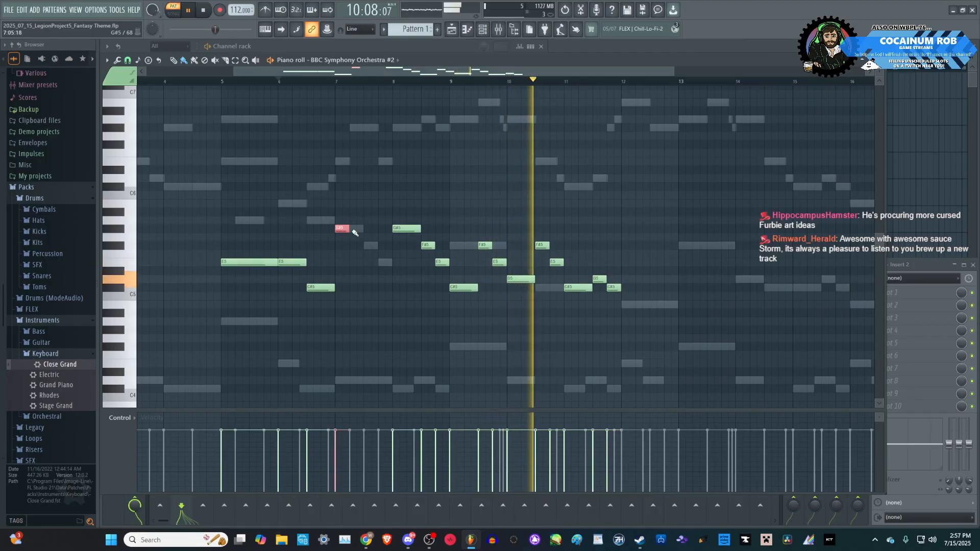
pyautogui.moveTo(348, 229); pyautogui.dragTo(378, 246)
pyautogui.click(375, 251)
pyautogui.click(384, 263)
pyautogui.scroll(3, 405, 265)
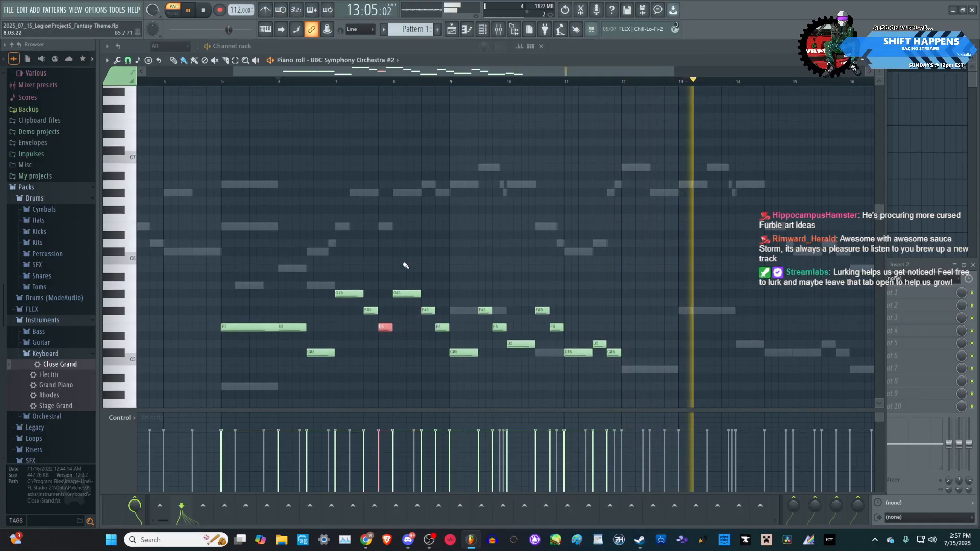
# - Play the second BBC part back from bar 6 through the new notes in bar 7
pyautogui.press('space')
pyautogui.scroll(-3, 396, 277)
pyautogui.press('space')
pyautogui.scroll(3, 414, 225)
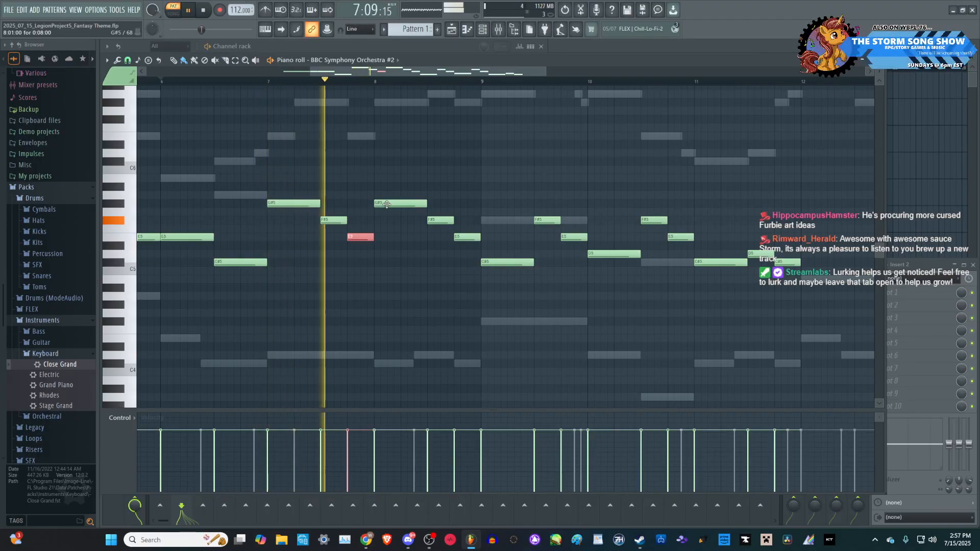
pyautogui.press('space')
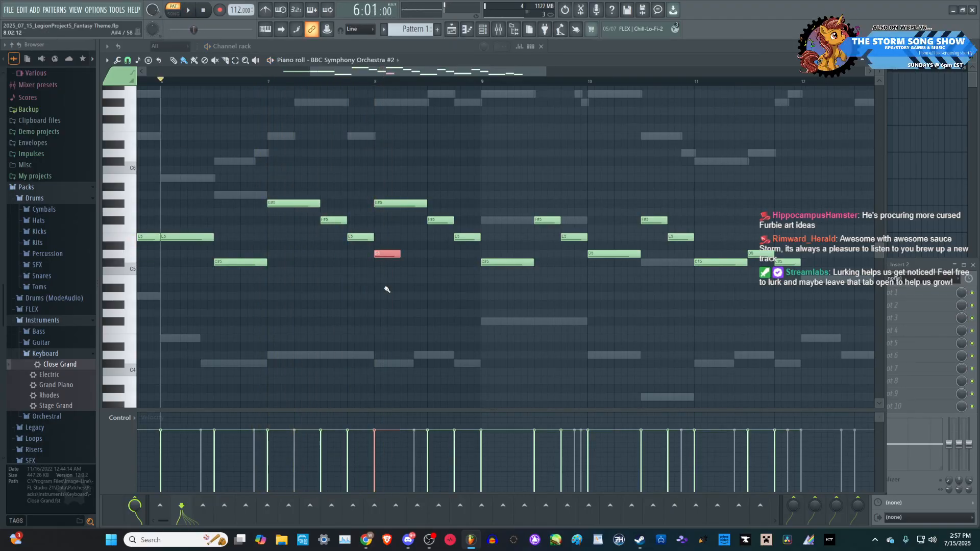
# - Replace the half-bar G#5 at the start of bar 8 with a half-bar D5 note
pyautogui.click(383, 252)
pyautogui.press('space')
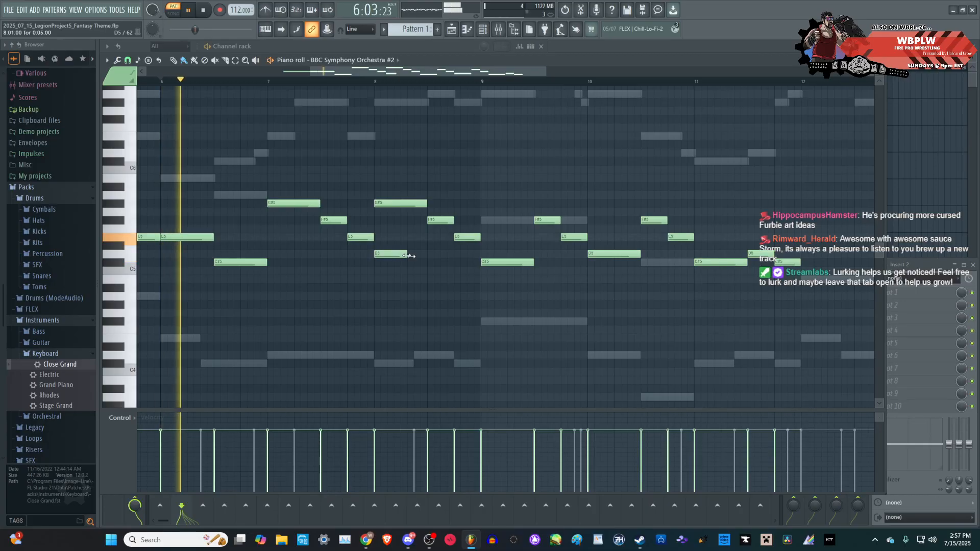
pyautogui.click(385, 364)
pyautogui.rightClick(387, 364)
pyautogui.rightClick(404, 204)
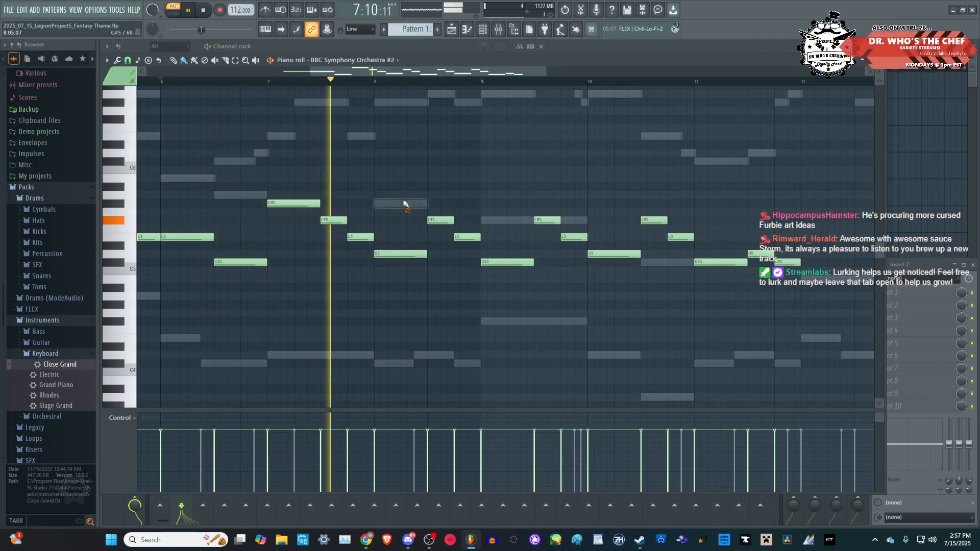
pyautogui.click(396, 102)
pyautogui.rightClick(398, 103)
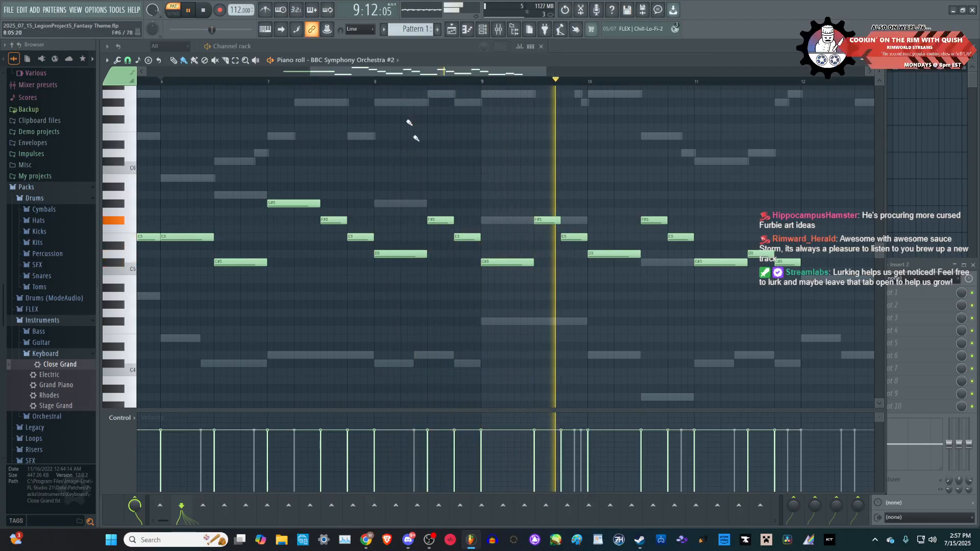
# - Add a B4 note lasting the whole of bar 12
pyautogui.scroll(-4, 381, 279)
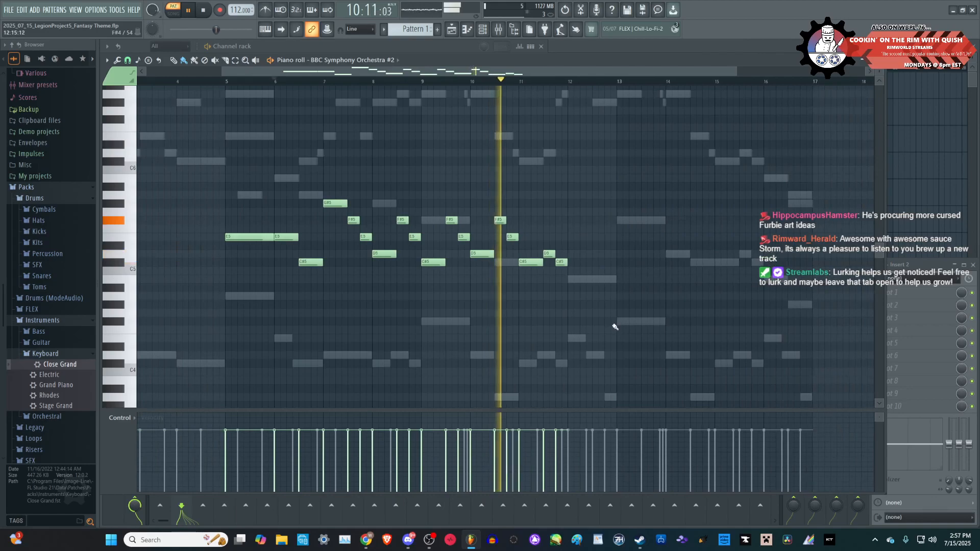
pyautogui.scroll(3, 615, 327)
pyautogui.click(567, 280)
pyautogui.moveTo(602, 279); pyautogui.dragTo(650, 280)
pyautogui.scroll(-3, 490, 321)
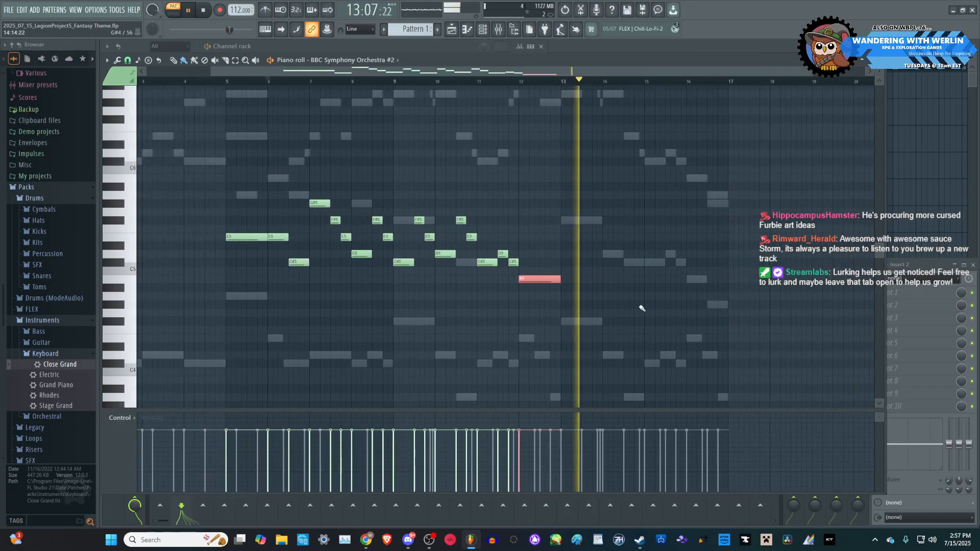
# - Duplicate the second BBC part's notes from bars 9 to 12 into bars 13 to 16
pyautogui.moveTo(596, 324); pyautogui.dragTo(403, 169)
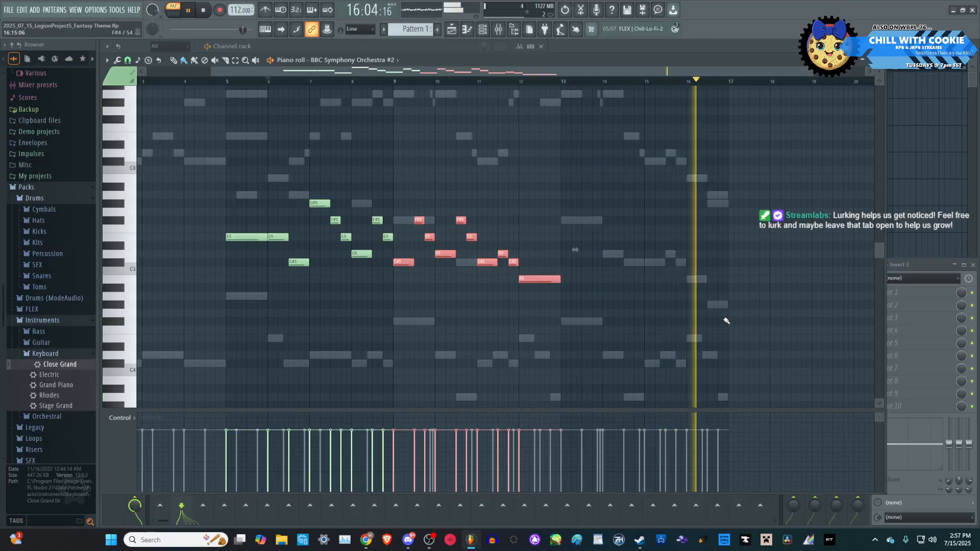
pyautogui.scroll(4, 725, 322)
pyautogui.hotkey('ctrl', 'b')
pyautogui.scroll(-2, 721, 323)
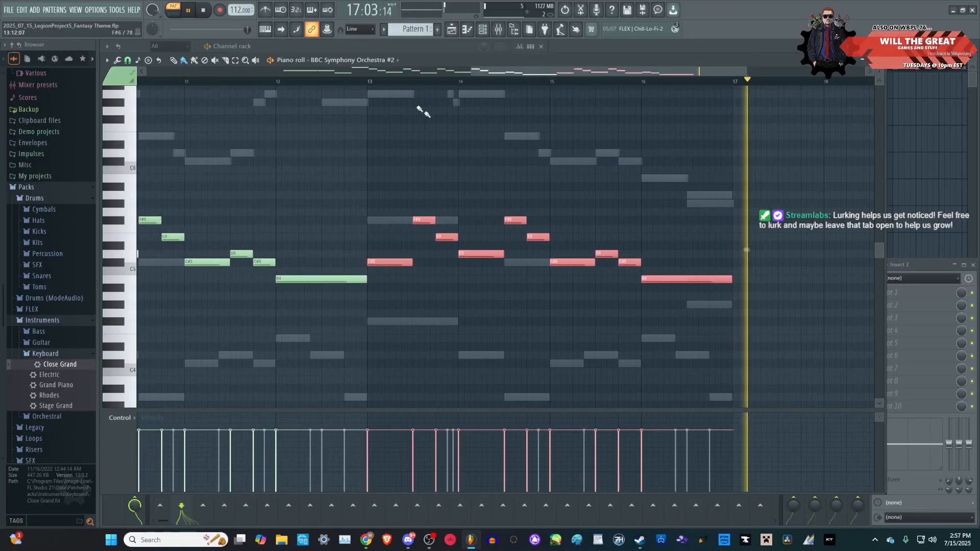
# - Play the pattern back from bar 13 through the duplicated notes to the end of bar 16
pyautogui.click(371, 81)
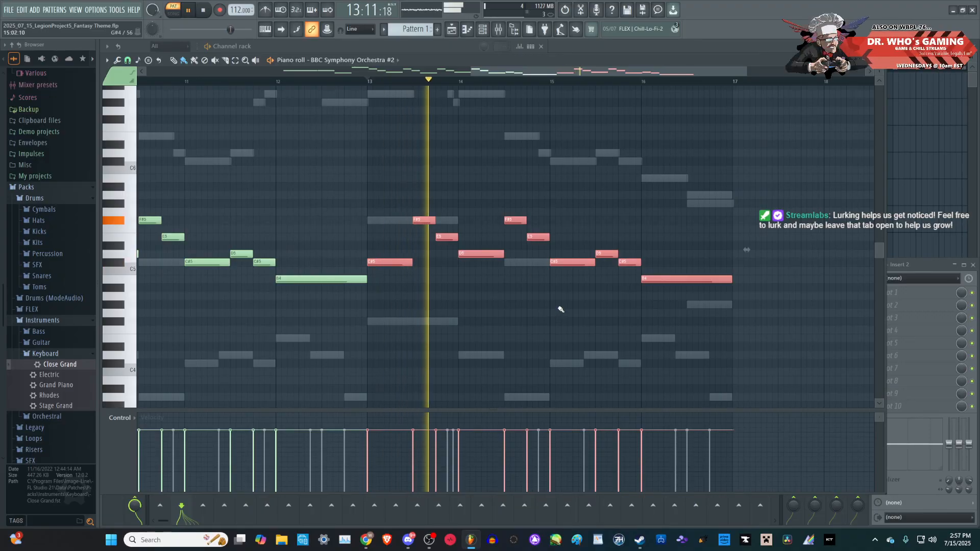
pyautogui.scroll(-3, 561, 314)
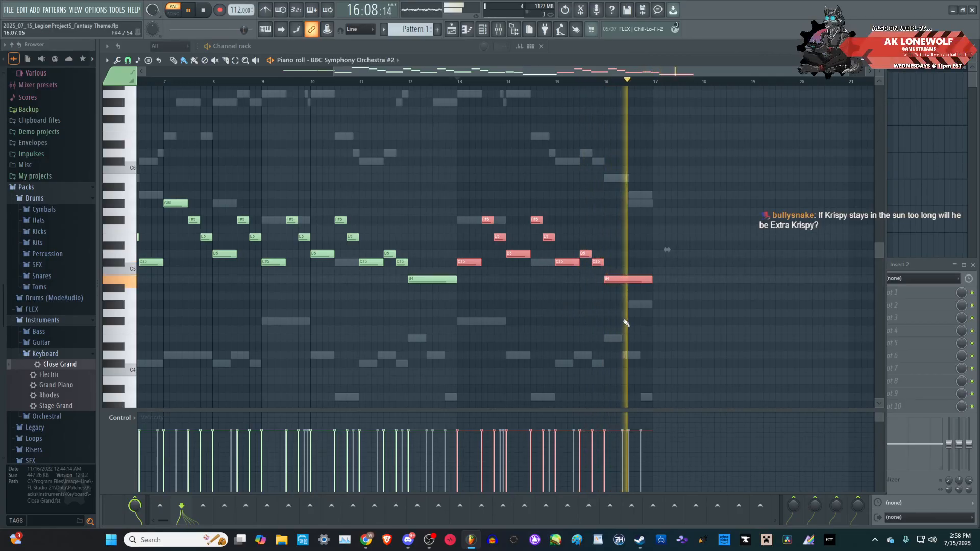
pyautogui.scroll(-3, 625, 326)
pyautogui.press('space')
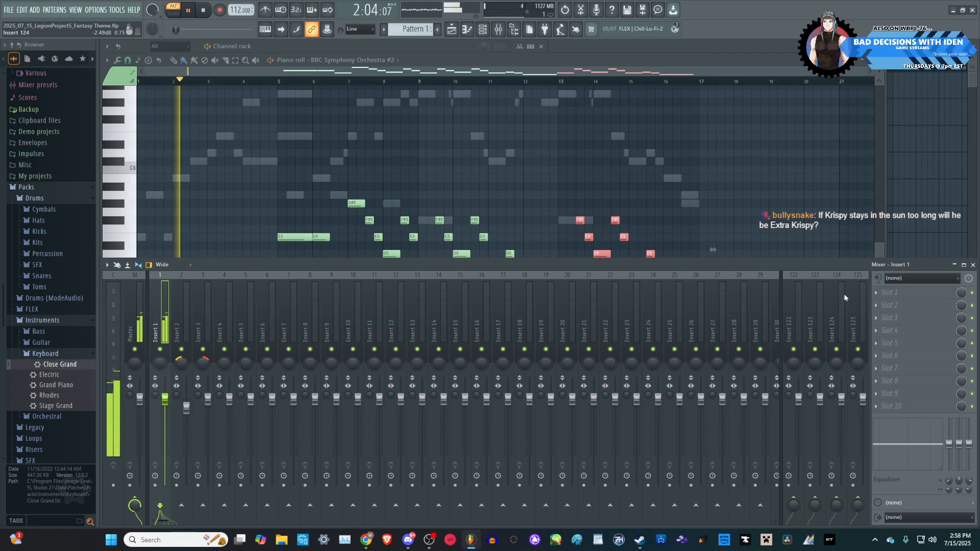
# - Load Fruity parametric EQ 2 on Insert 1, boosting band 6 near 5 kHz by about 7 dB and dipping band 5 near 1.2 kHz
pyautogui.click(905, 296)
pyautogui.click(749, 336)
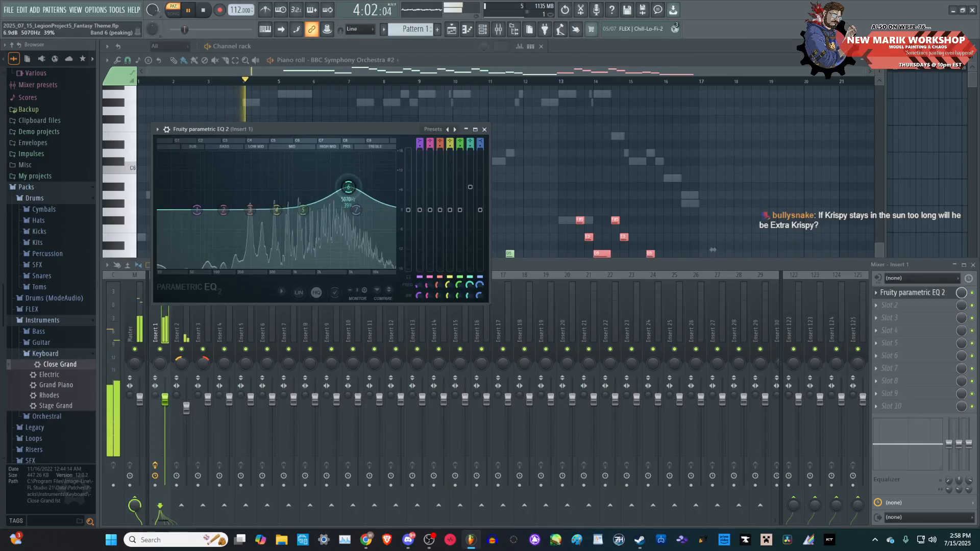
pyautogui.moveTo(348, 187); pyautogui.dragTo(348, 189)
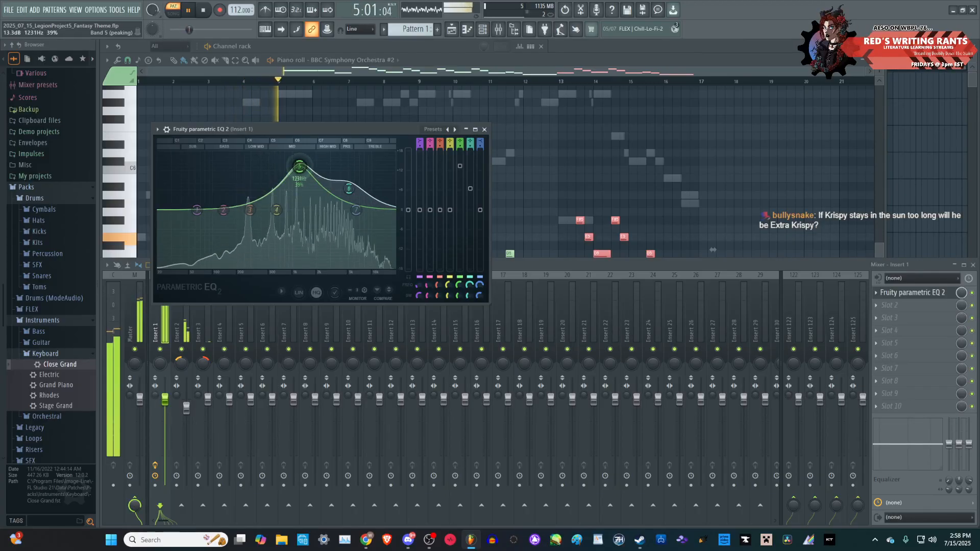
pyautogui.moveTo(301, 222); pyautogui.dragTo(299, 225)
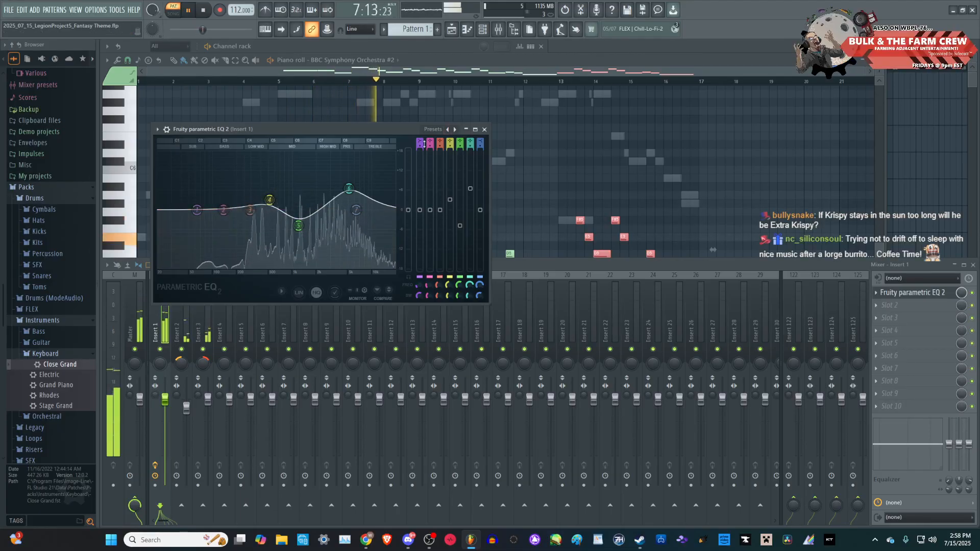
# - Turn the Insert 1 equalizer's band 1 into a low cut, retune the band 6 boost and lower band 7
pyautogui.moveTo(419, 144); pyautogui.dragTo(420, 148)
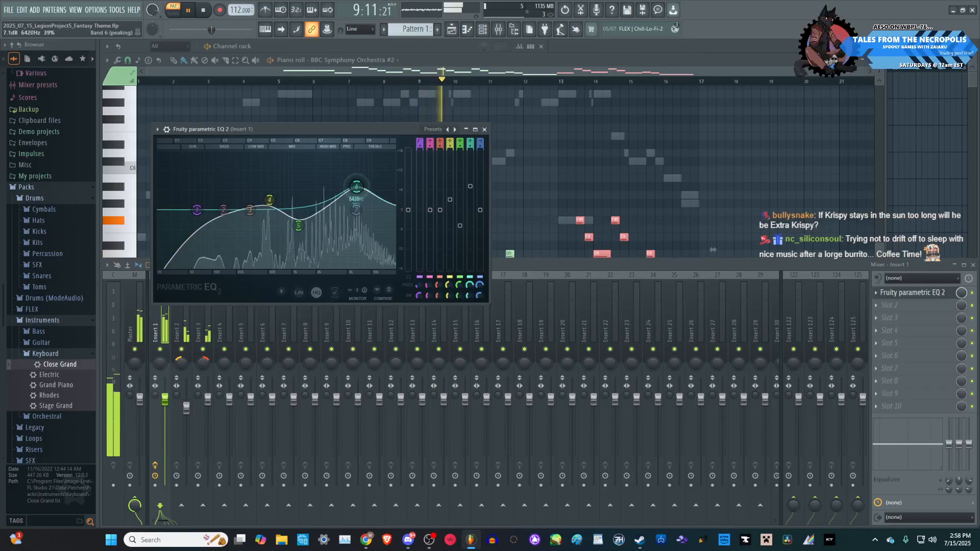
pyautogui.moveTo(352, 188); pyautogui.dragTo(363, 167)
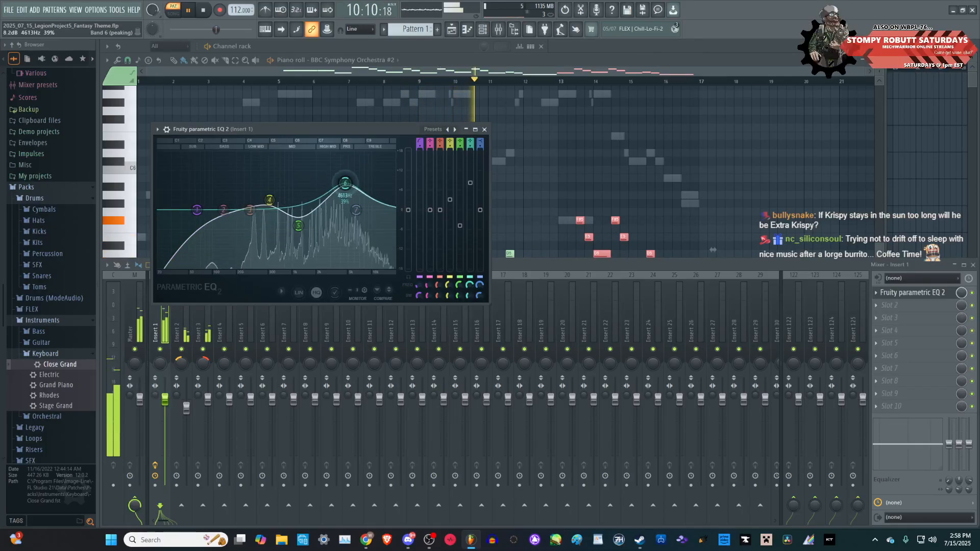
pyautogui.moveTo(356, 210); pyautogui.dragTo(369, 214)
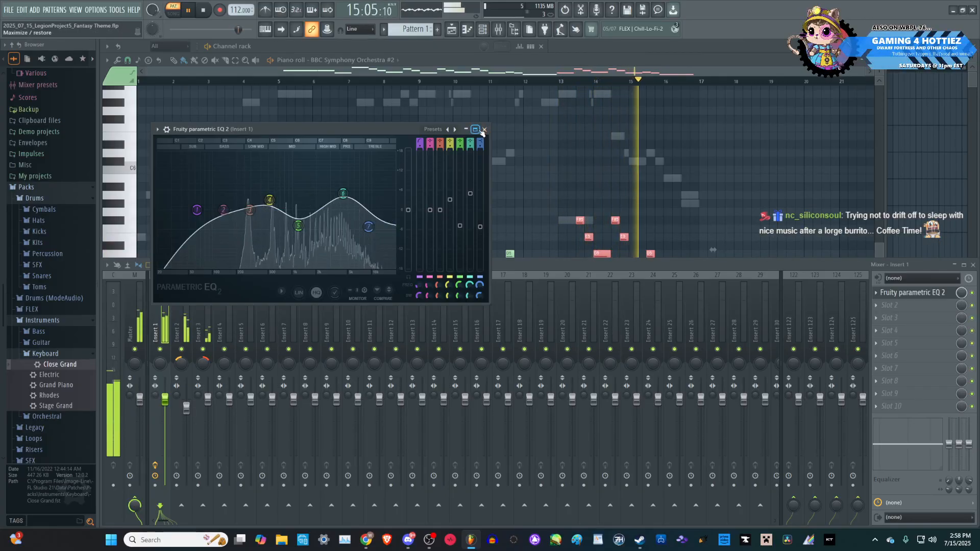
pyautogui.click(484, 130)
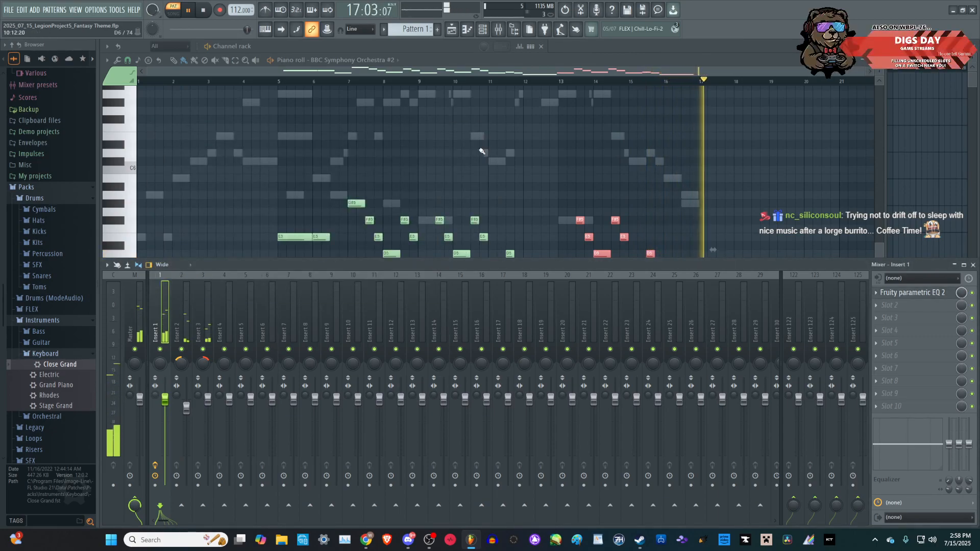
# - Lower the Insert 3 volume fader to the same level as Insert 2 and return to the second BBC part's notes
pyautogui.scroll(-2, 480, 143)
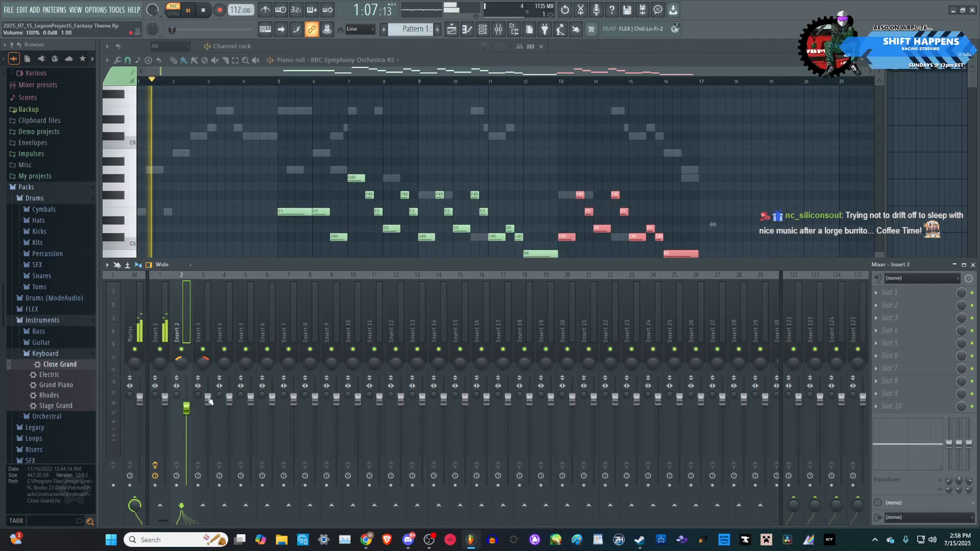
pyautogui.moveTo(209, 403); pyautogui.dragTo(209, 405)
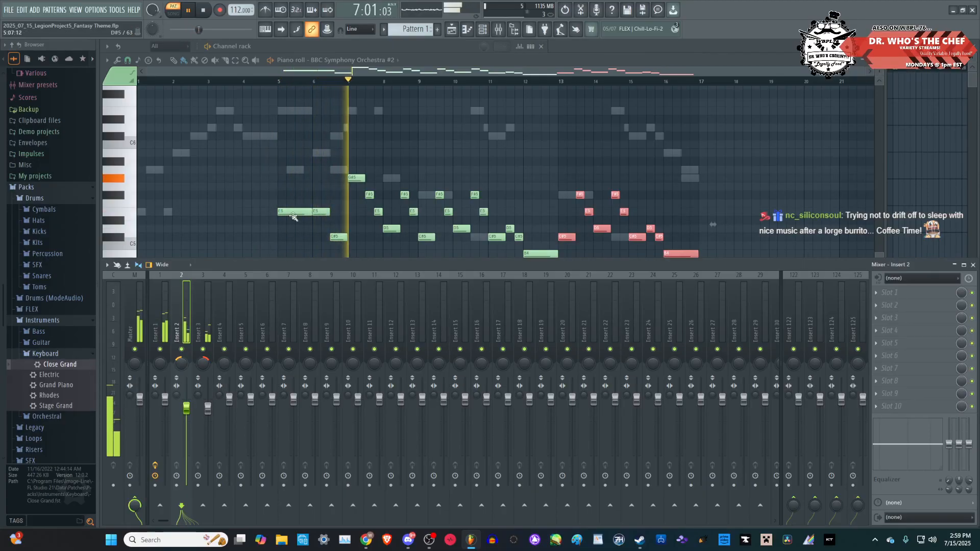
pyautogui.click(426, 58)
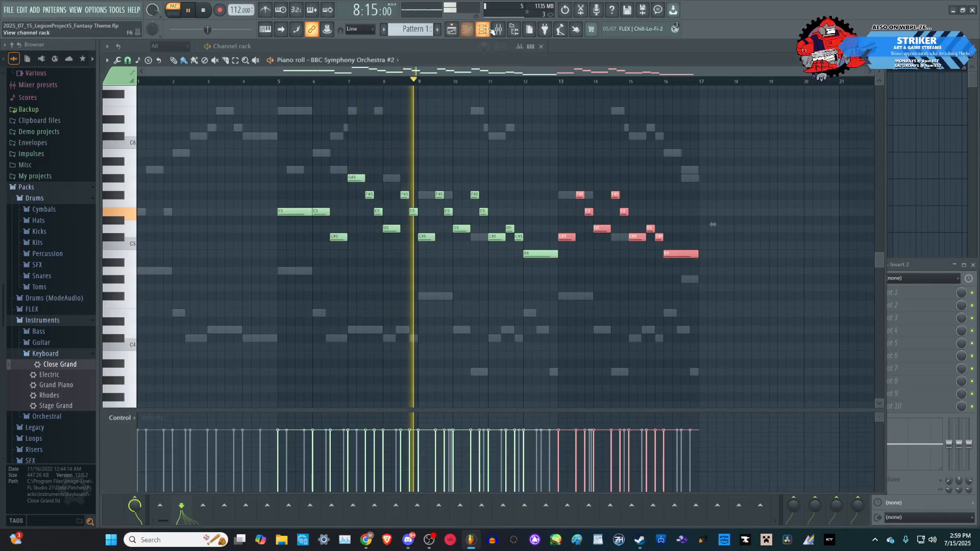
# - Open the Sonatina Orchestra part's notes and slightly lower the velocity of both short E5 notes in bar 1
pyautogui.click(491, 31)
pyautogui.click(342, 82)
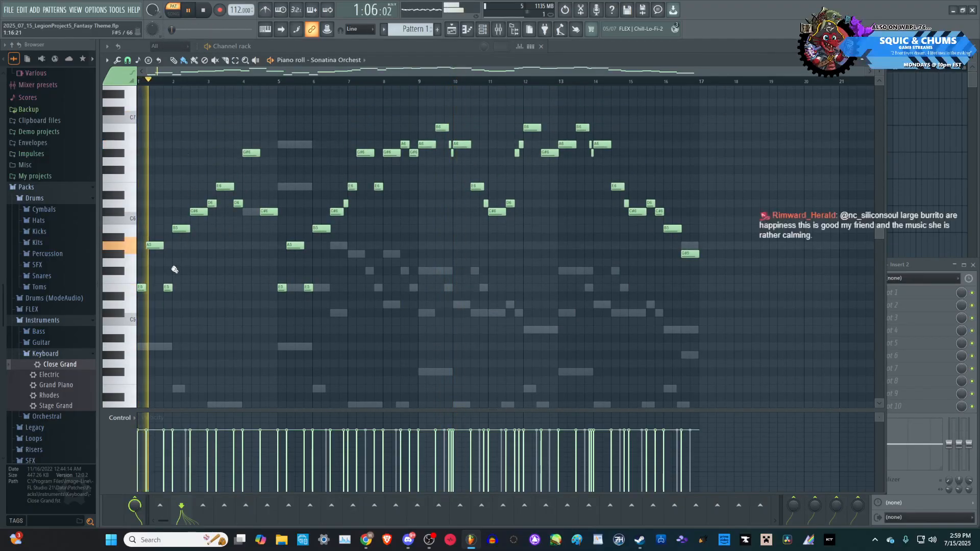
pyautogui.moveTo(153, 303); pyautogui.dragTo(136, 275)
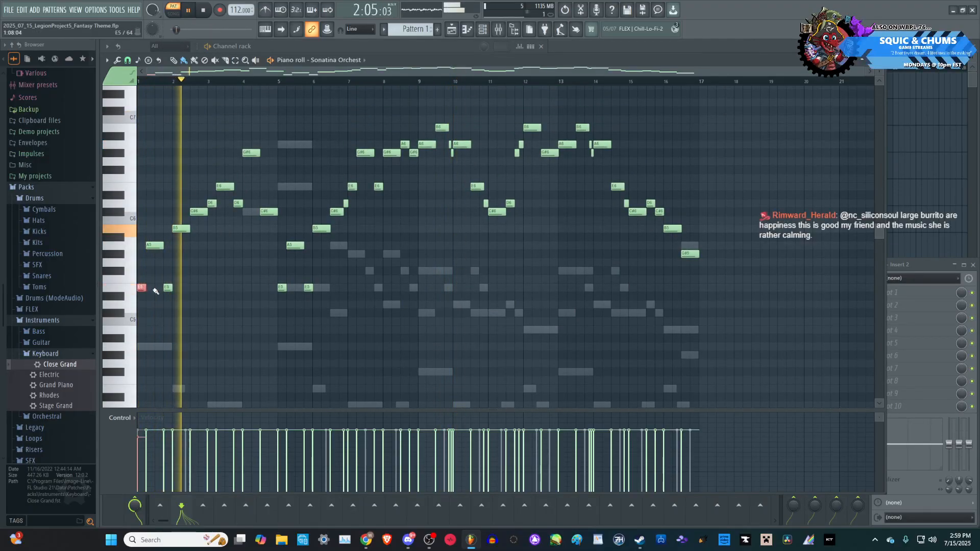
pyautogui.moveTo(183, 298); pyautogui.dragTo(161, 274)
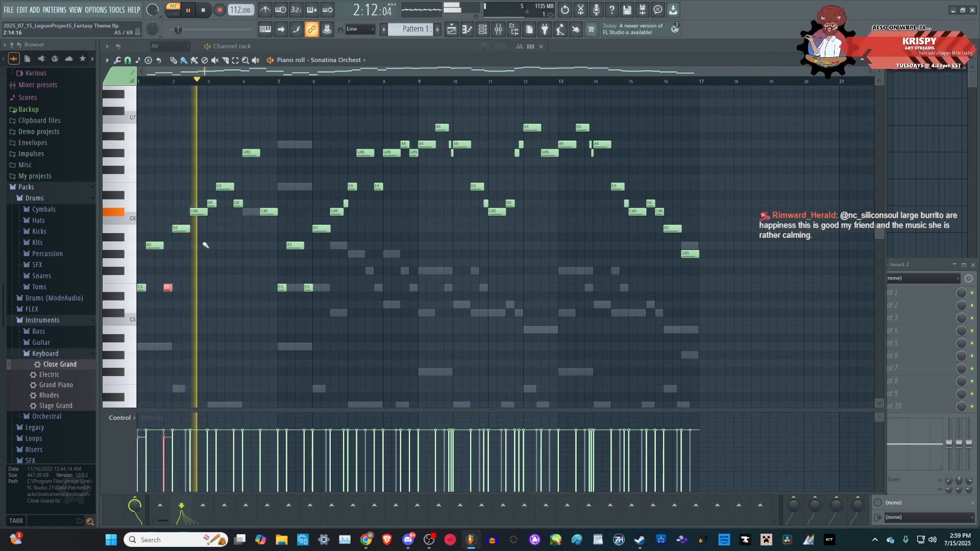
# - Slightly lower the velocities of the short D6 notes in bar 3, the E5 notes in bar 5 and the short notes across bars 6 and 7
pyautogui.moveTo(243, 233); pyautogui.dragTo(214, 203)
pyautogui.moveTo(319, 298); pyautogui.dragTo(278, 277)
pyautogui.moveTo(408, 207); pyautogui.dragTo(344, 185)
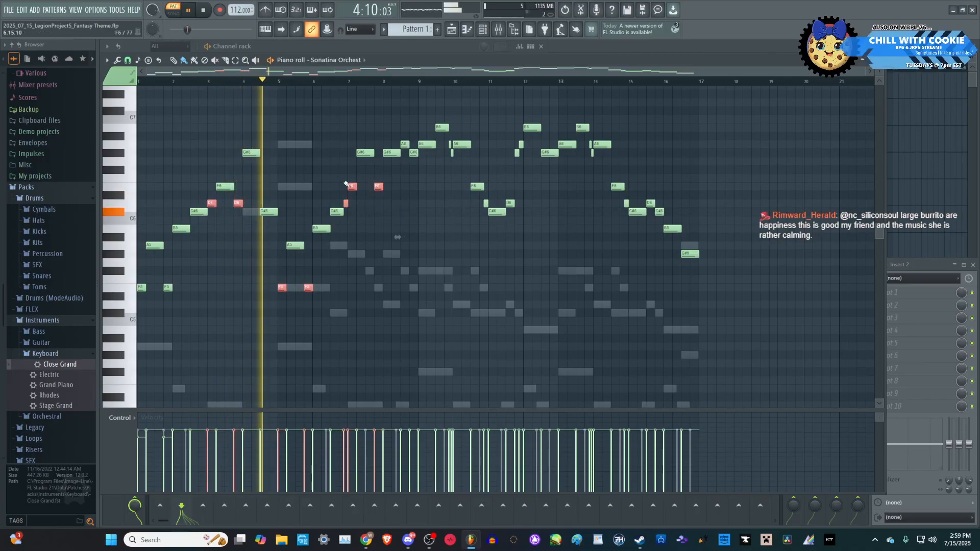
pyautogui.keyDown('ctrl'); pyautogui.click(392, 269); pyautogui.keyUp('ctrl')
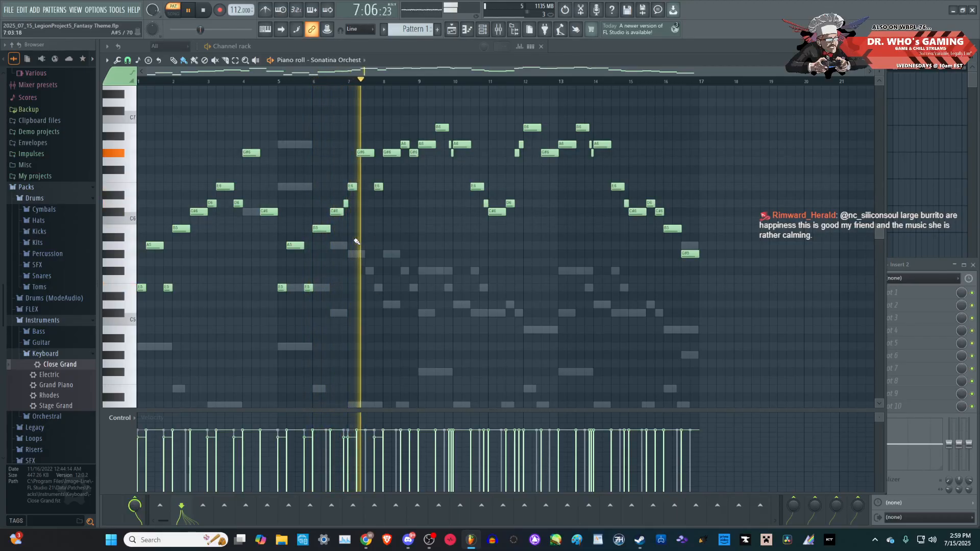
# - Slightly lower the velocities of the Sonatina part's short passing notes from bar 8 through bar 11
pyautogui.moveTo(414, 162); pyautogui.dragTo(408, 149)
pyautogui.scroll(-2, 410, 151)
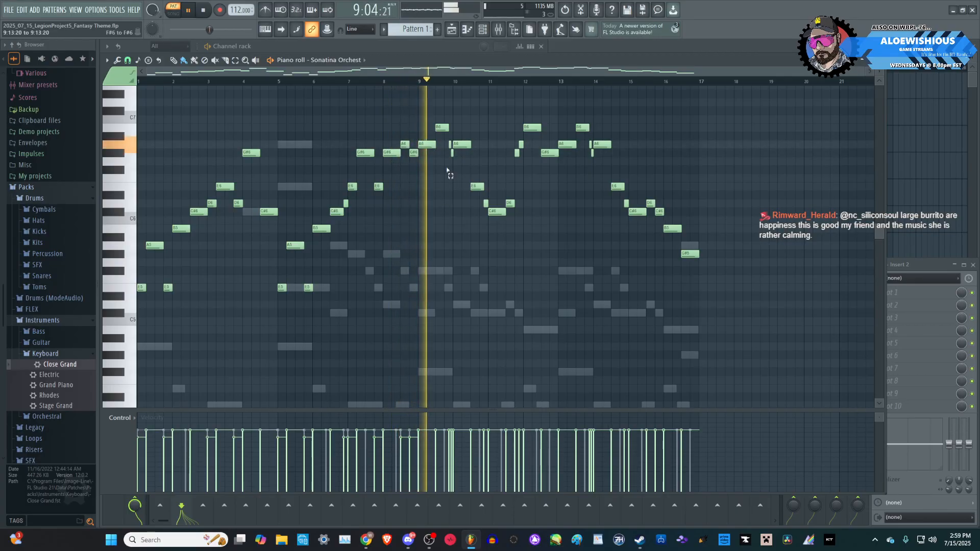
pyautogui.click(451, 147)
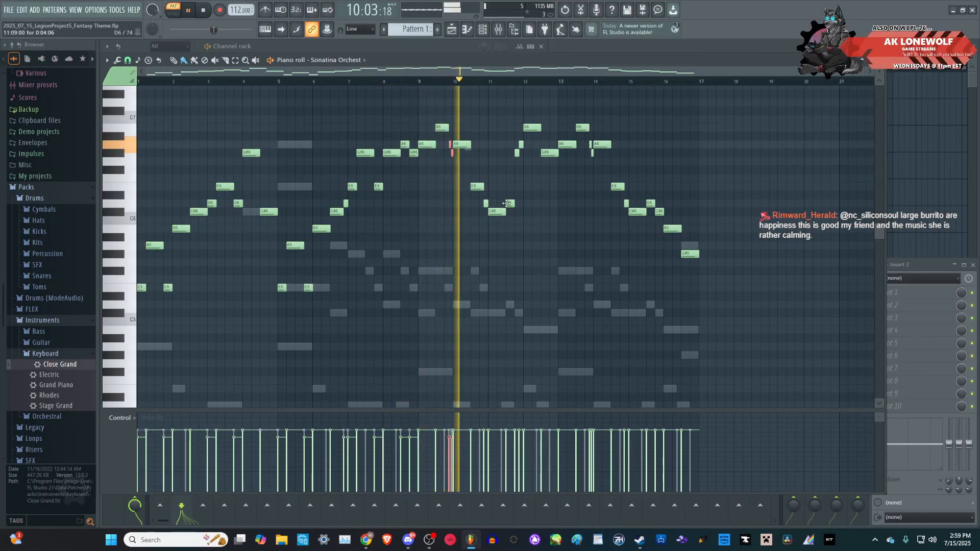
pyautogui.moveTo(478, 220); pyautogui.dragTo(488, 196)
pyautogui.moveTo(529, 225); pyautogui.dragTo(509, 141)
pyautogui.scroll(-2, 516, 154)
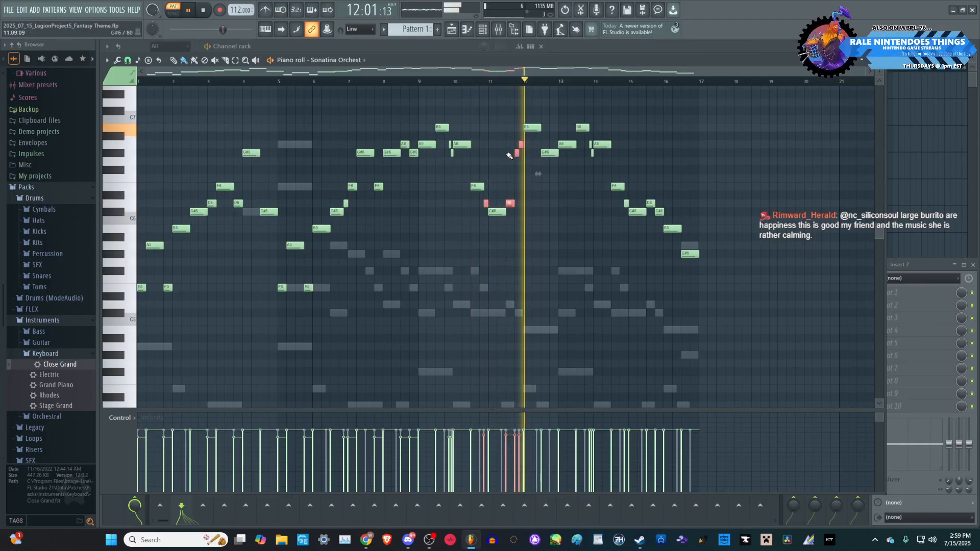
# - Slightly lower the velocities of the Sonatina part's short notes in bars 13 to 15 and its closing G#5 in bar 16
pyautogui.moveTo(582, 173); pyautogui.dragTo(596, 142)
pyautogui.moveTo(615, 213); pyautogui.dragTo(628, 201)
pyautogui.moveTo(684, 186); pyautogui.dragTo(651, 210)
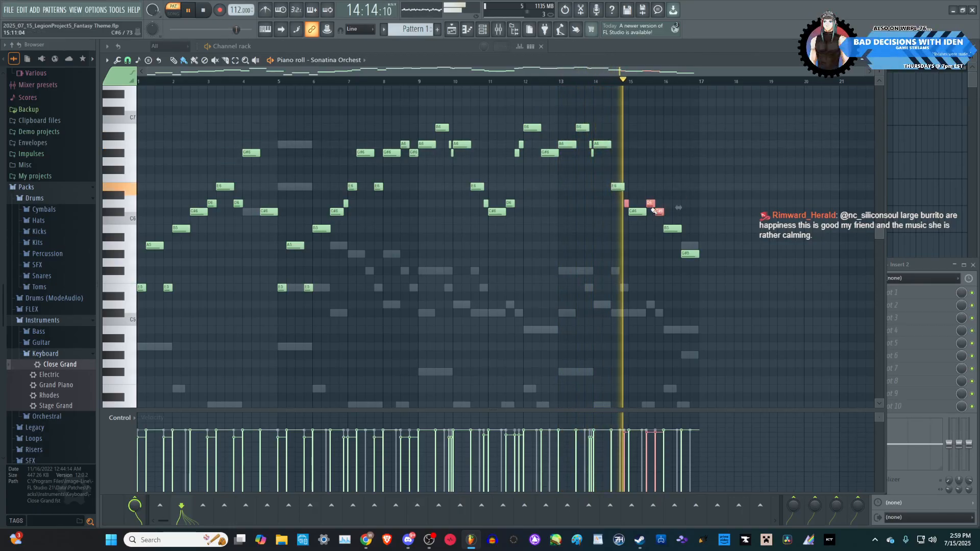
pyautogui.scroll(-2, 651, 210)
pyautogui.keyDown('ctrl'); pyautogui.click(558, 246); pyautogui.keyUp('ctrl')
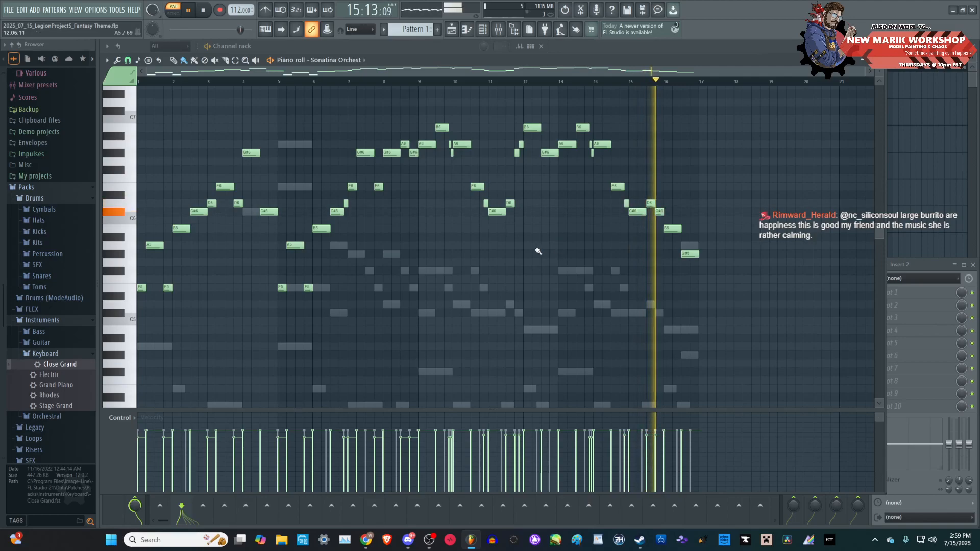
pyautogui.moveTo(720, 282); pyautogui.dragTo(677, 215)
pyautogui.moveTo(717, 292); pyautogui.dragTo(687, 244)
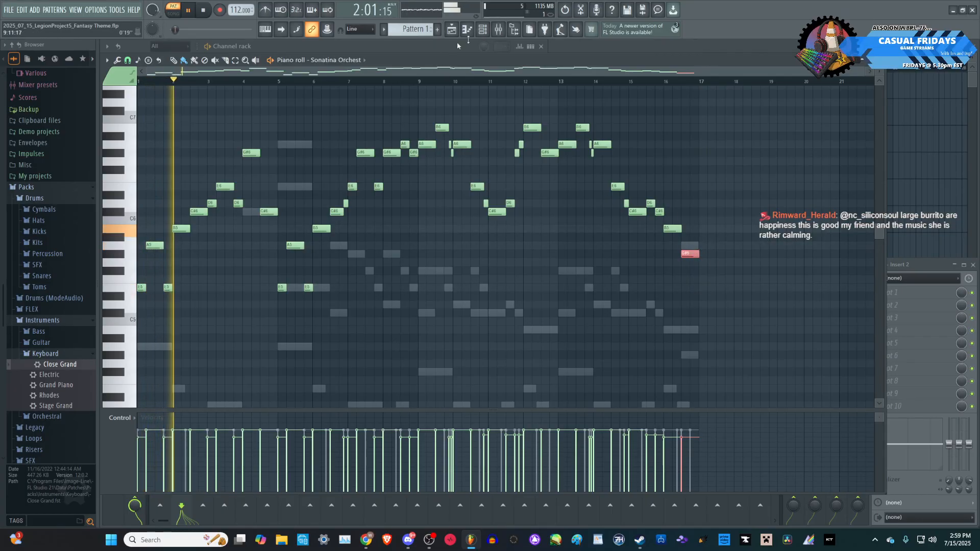
# - Open the first BBC Symphony Orchestra part and slightly lower the velocity of all its notes
pyautogui.click(482, 30)
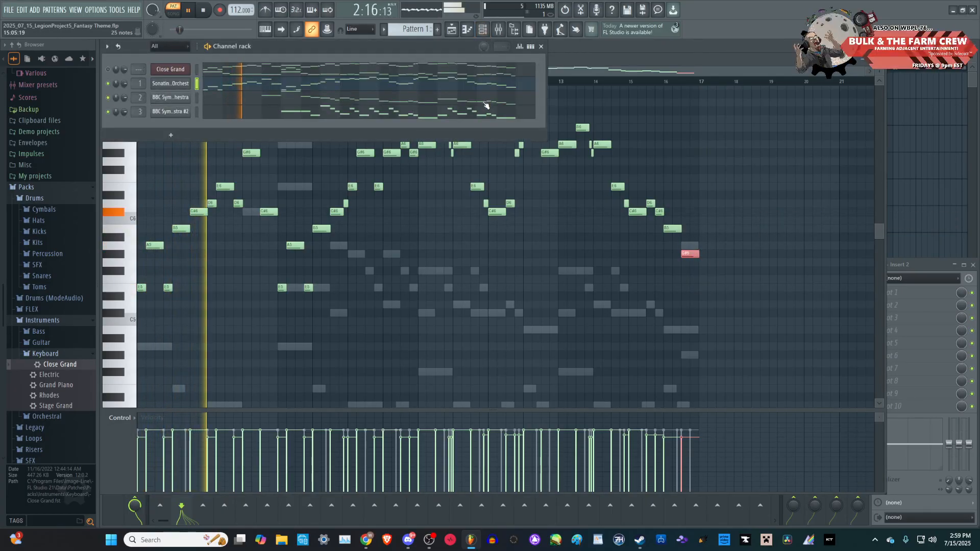
pyautogui.click(486, 105)
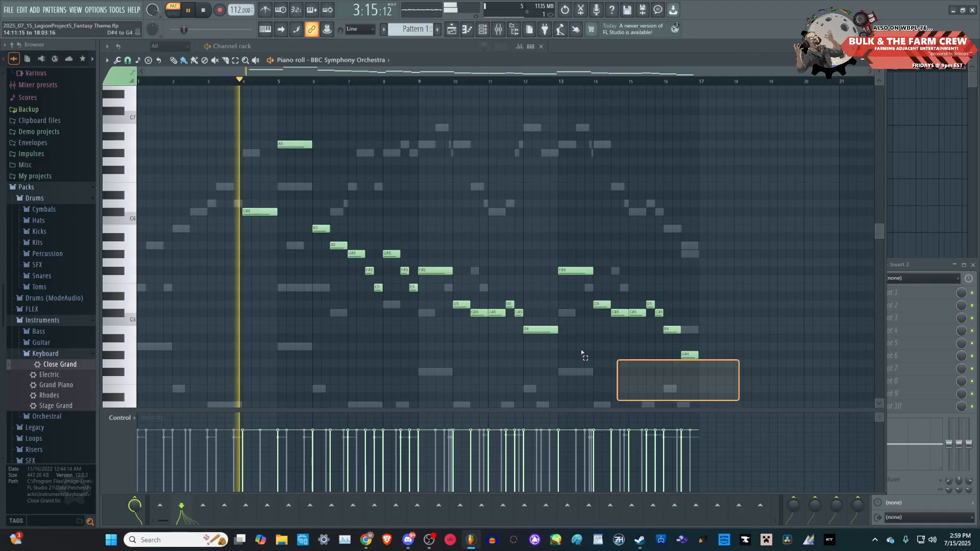
pyautogui.hotkey('ctrl', 'a')
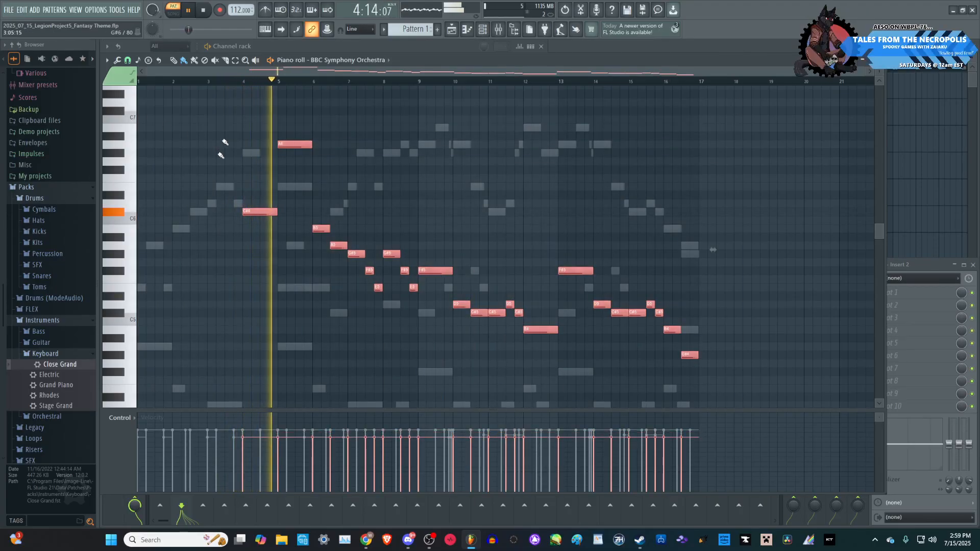
# - Open the second BBC Symphony Orchestra part and slightly lower the velocity of all its notes
pyautogui.click(482, 30)
pyautogui.click(437, 113)
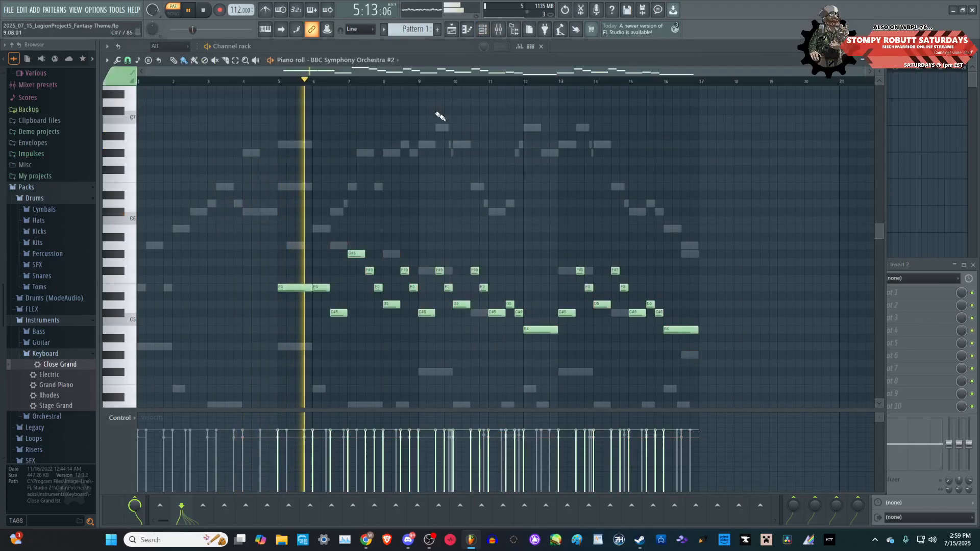
pyautogui.moveTo(712, 354); pyautogui.dragTo(280, 147)
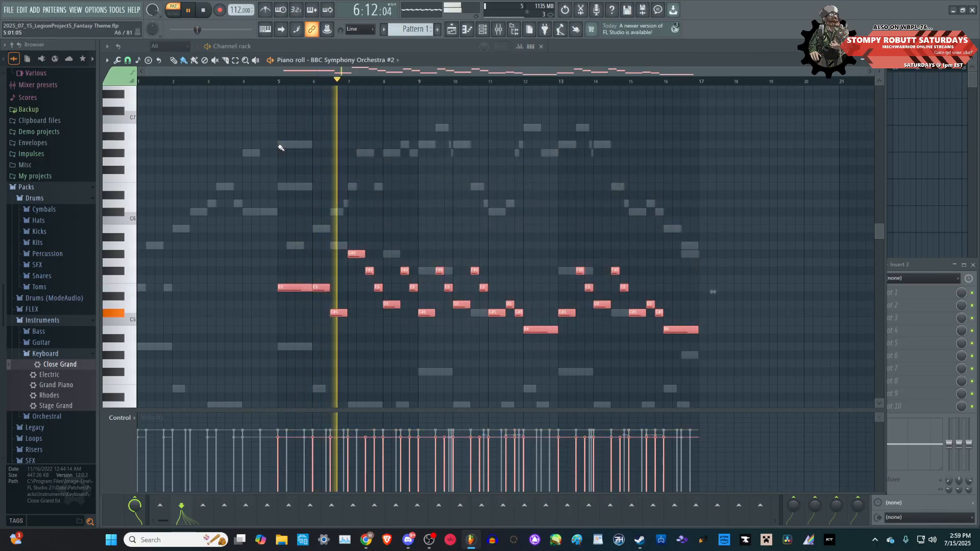
# - Play the balanced parts through and set the project tempo to 108 BPM
pyautogui.click(483, 30)
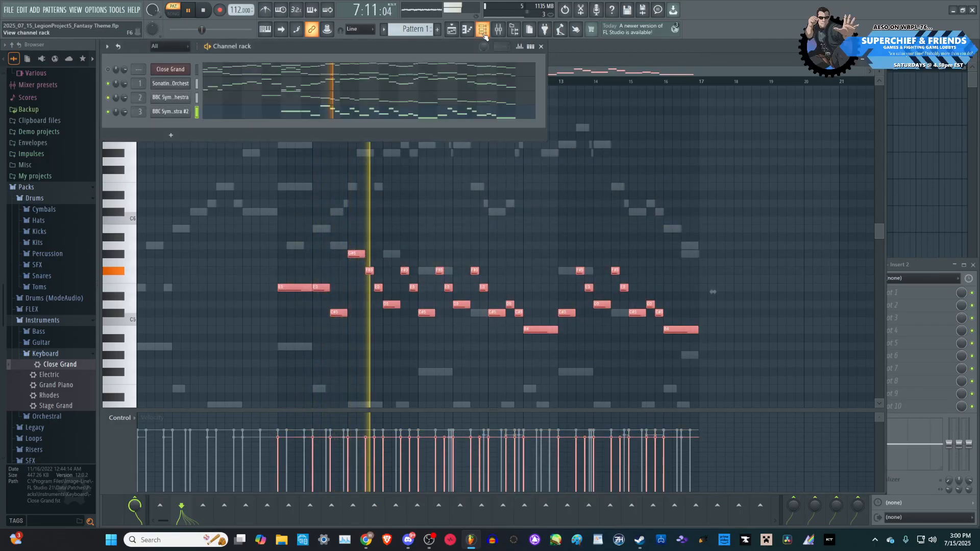
pyautogui.click(664, 64)
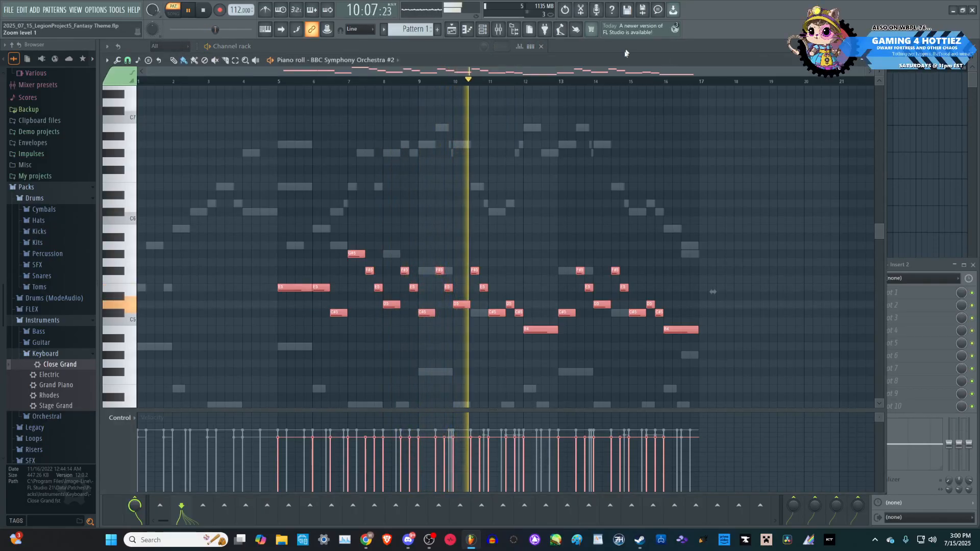
pyautogui.scroll(-5, 542, 188)
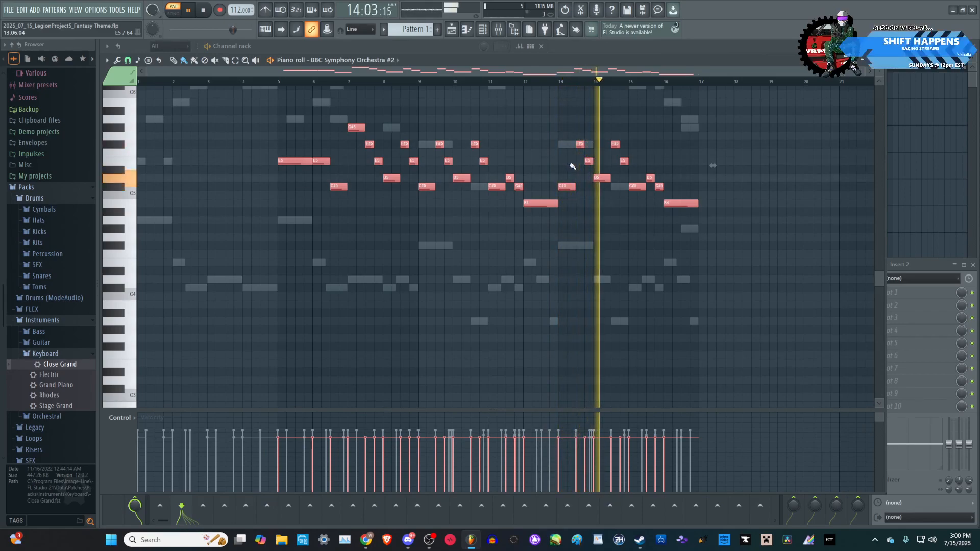
pyautogui.scroll(2, 574, 170)
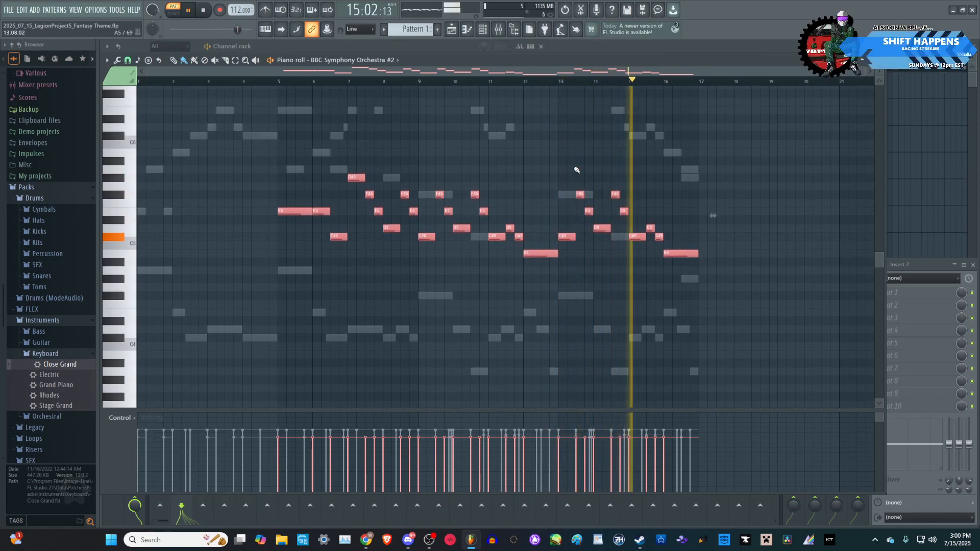
pyautogui.scroll(1, 481, 276)
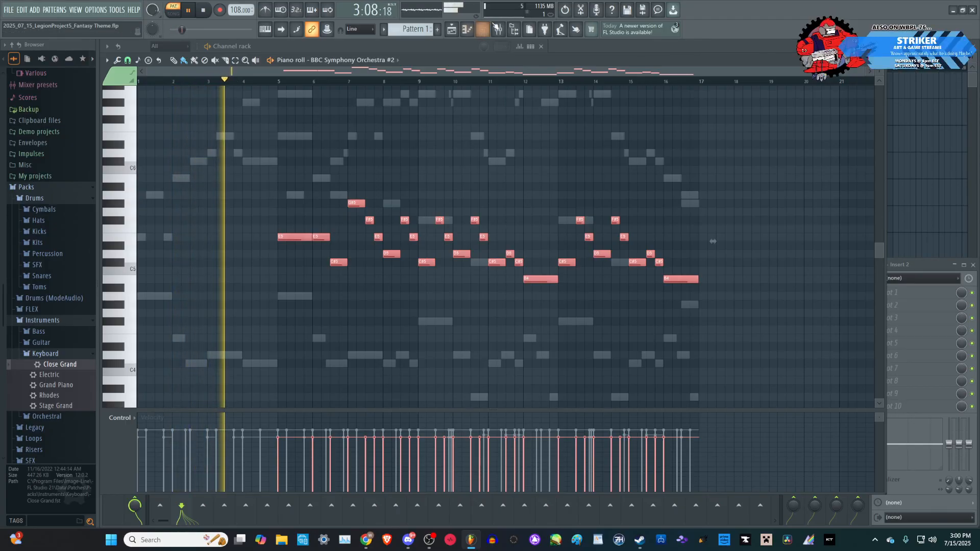
# - Add a Toxic Biohazard channel to the Fantasy Theme pattern and open the synth's Pads preset bank
pyautogui.click(483, 29)
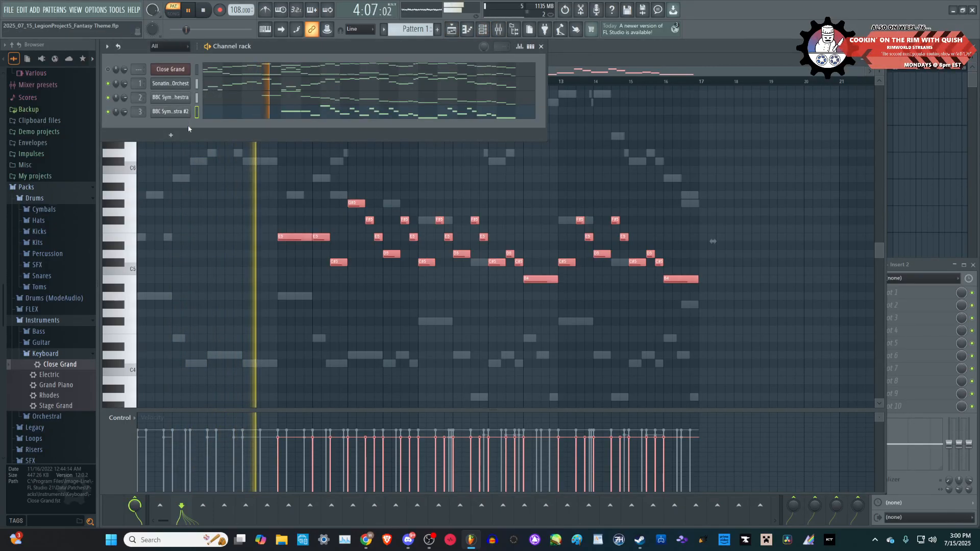
pyautogui.click(172, 135)
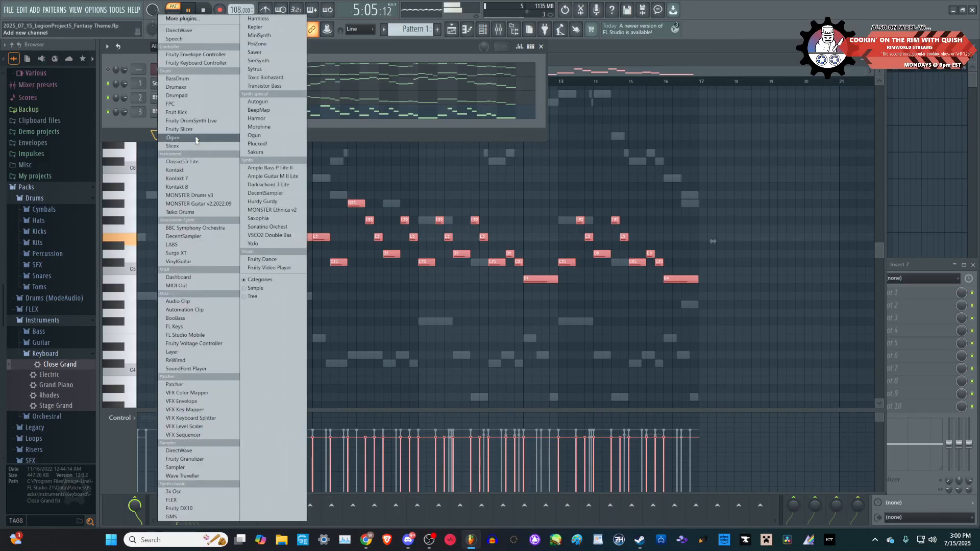
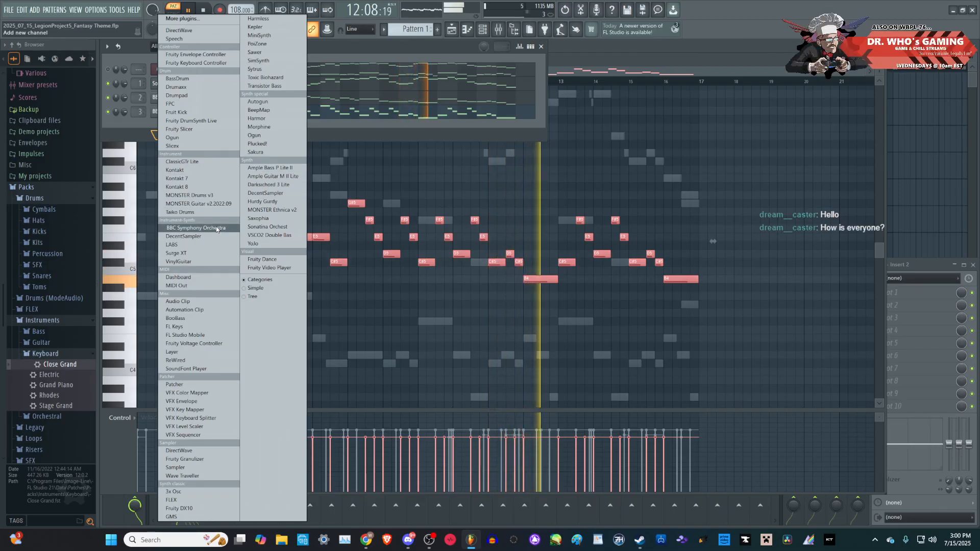
pyautogui.click(278, 78)
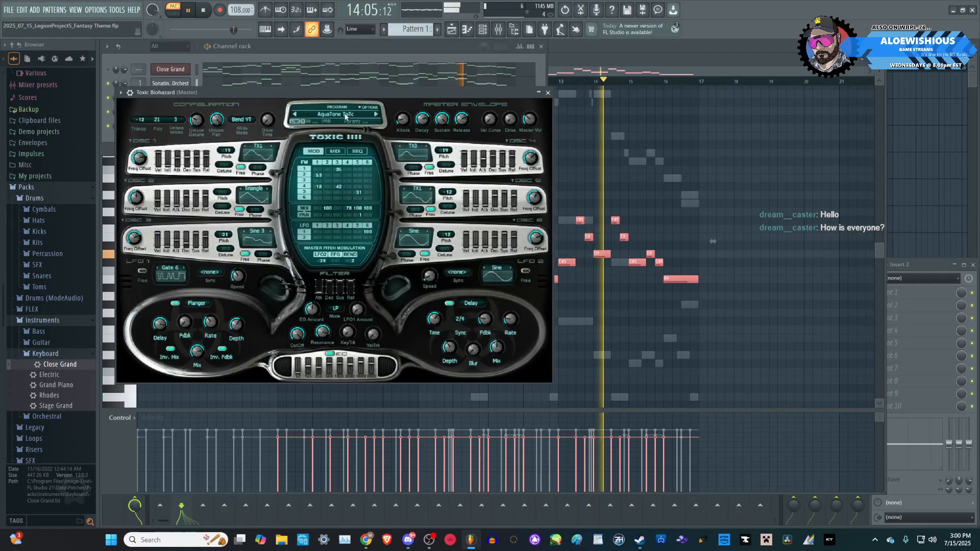
pyautogui.click(342, 121)
pyautogui.click(259, 263)
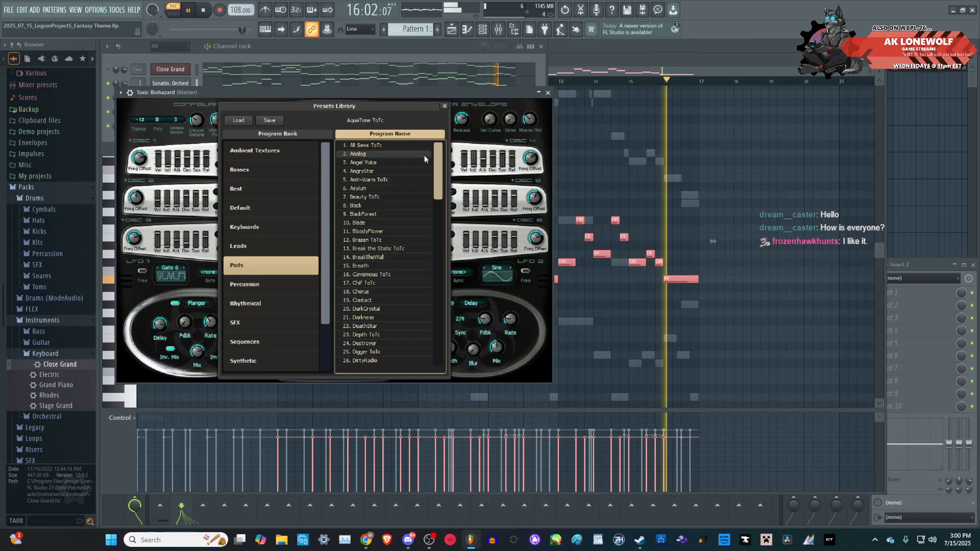
# - Stop playback, load the Black pad preset and open the Toxic Biohazard channel's piano roll
pyautogui.press('space')
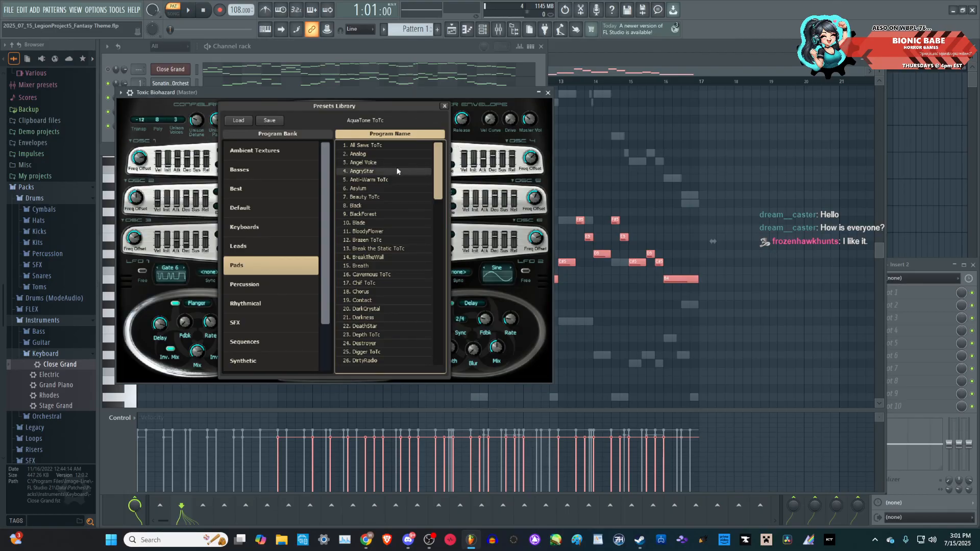
pyautogui.click(383, 207)
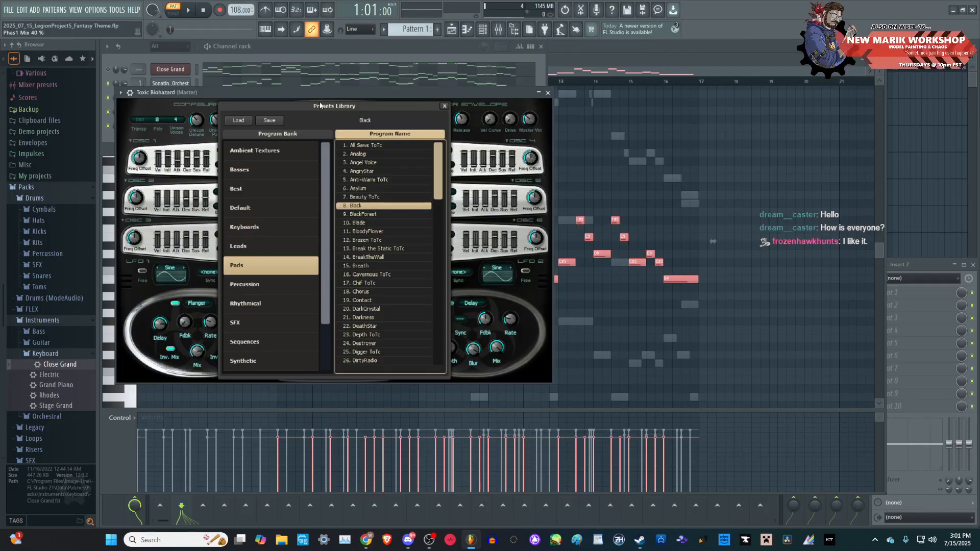
pyautogui.moveTo(330, 94); pyautogui.dragTo(593, 97)
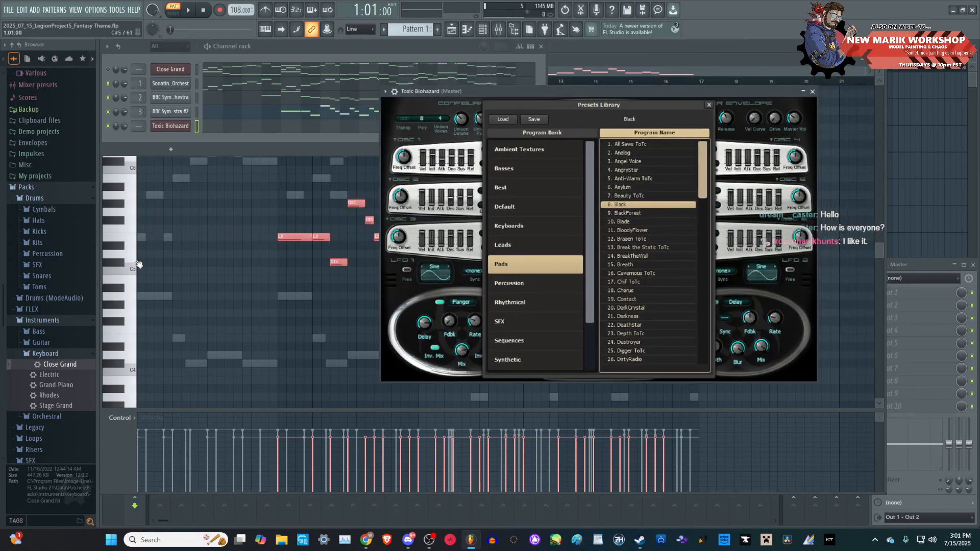
pyautogui.rightClick(162, 129)
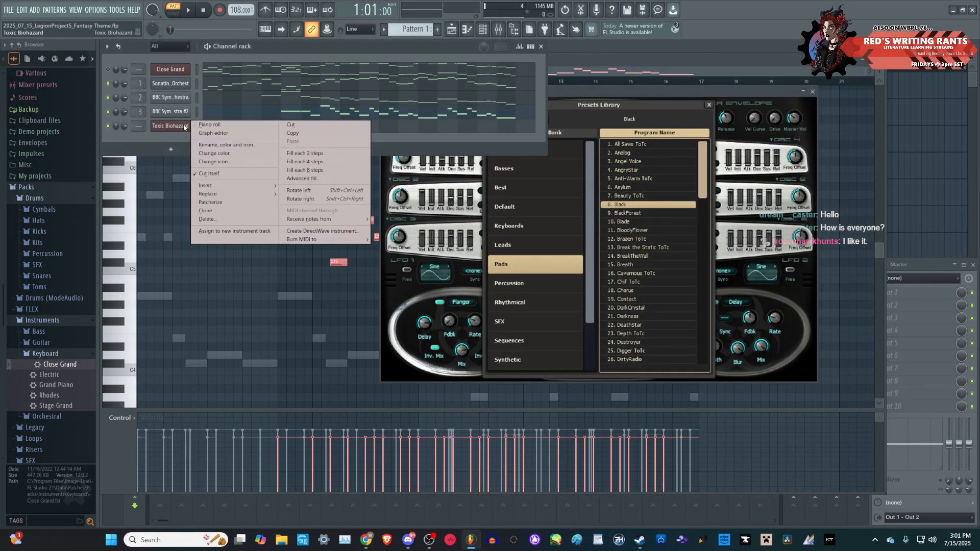
pyautogui.click(213, 126)
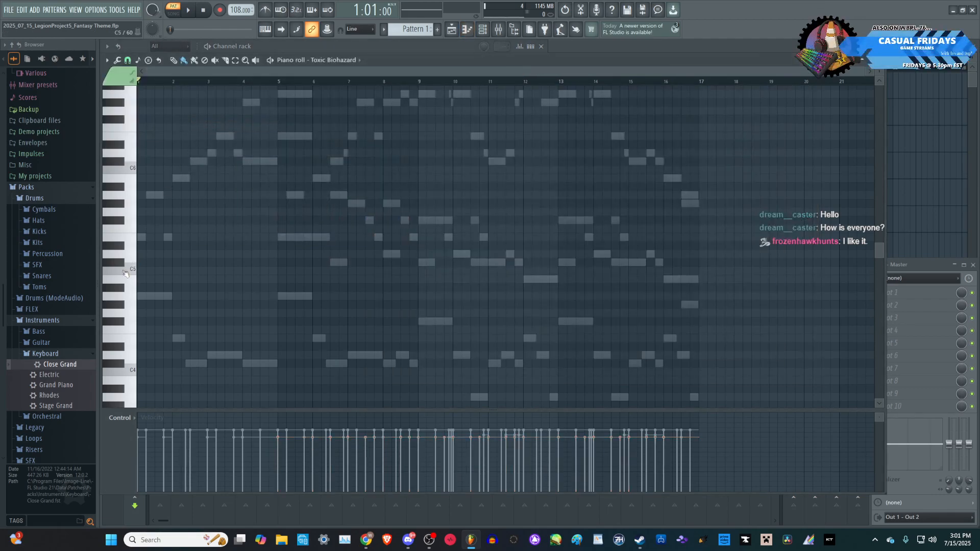
# - Move the Toxic Biohazard window clear of the note grid and try the BlackForest pad preset on a single key
pyautogui.click(472, 45)
pyautogui.click(180, 129)
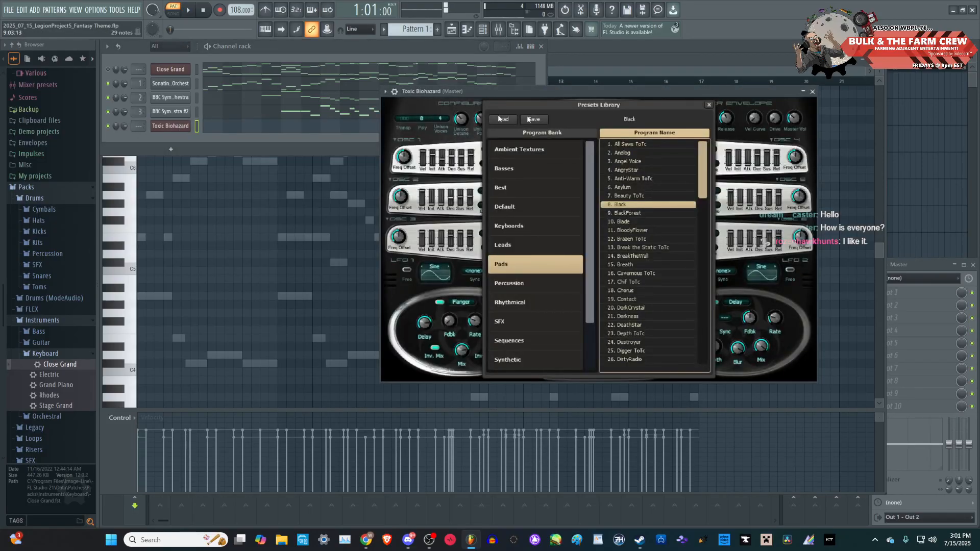
pyautogui.moveTo(584, 94); pyautogui.dragTo(763, 114)
pyautogui.click(799, 234)
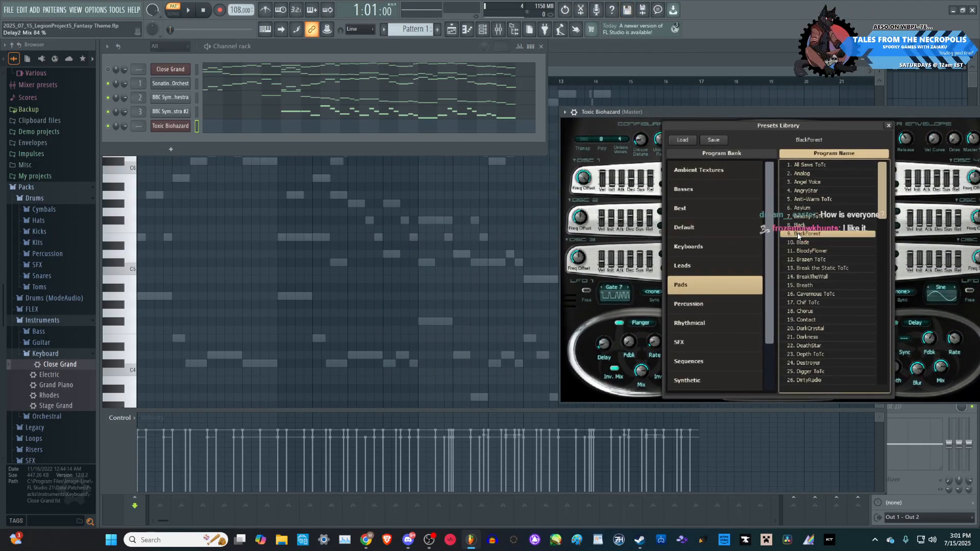
pyautogui.click(130, 260)
pyautogui.click(918, 115)
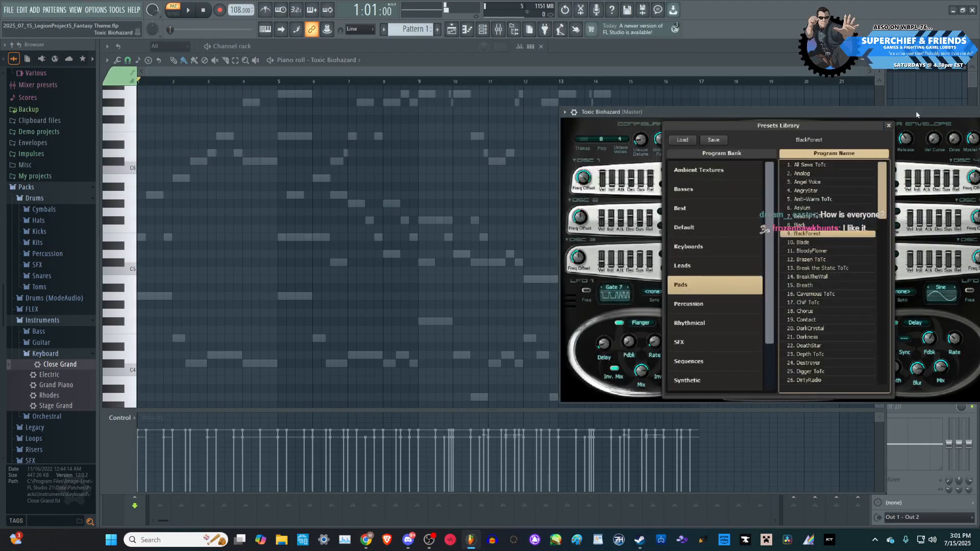
# - Place three one-bar C5 test notes in bars 1 to 3 of the Toxic Biohazard part and loop bar 1
pyautogui.click(487, 32)
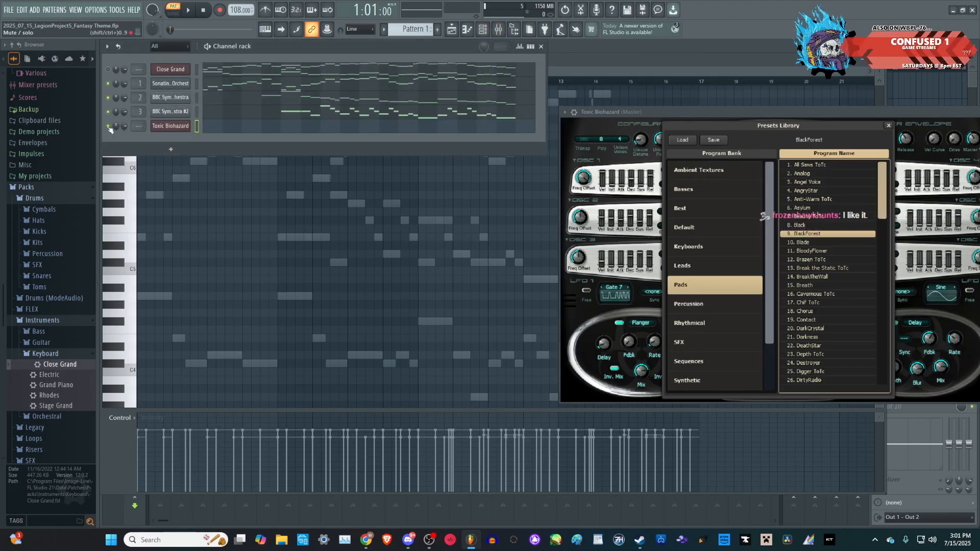
pyautogui.click(141, 274)
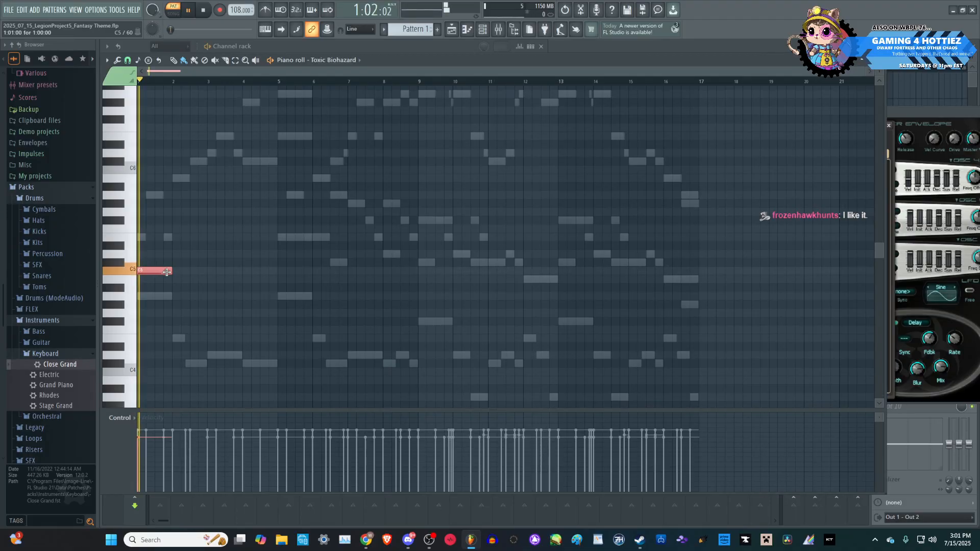
pyautogui.moveTo(172, 270)
pyautogui.mouseDown()
pyautogui.moveTo(462, 269)
pyautogui.moveTo(684, 252)
pyautogui.moveTo(187, 285)
pyautogui.moveTo(218, 269)
pyautogui.mouseUp()
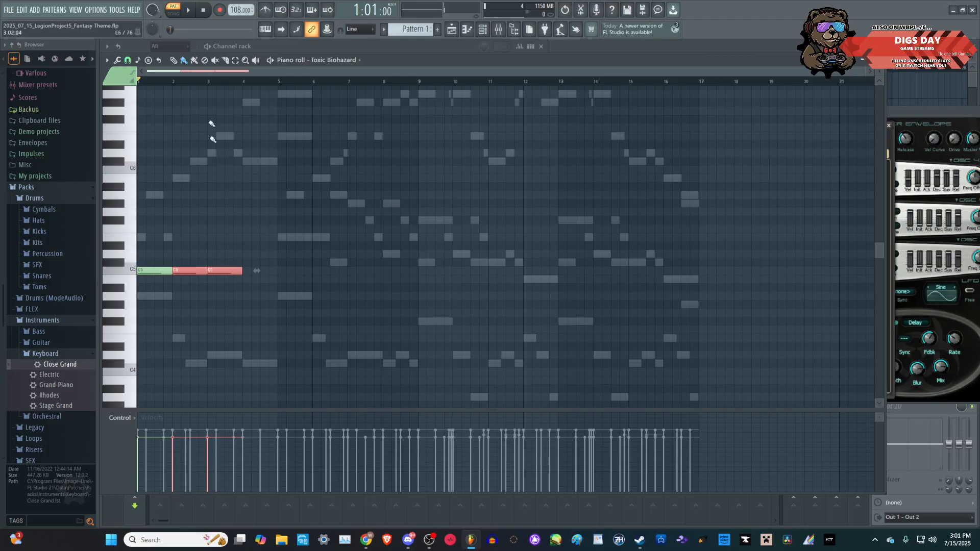
pyautogui.moveTo(171, 81); pyautogui.dragTo(138, 82)
pyautogui.press('space')
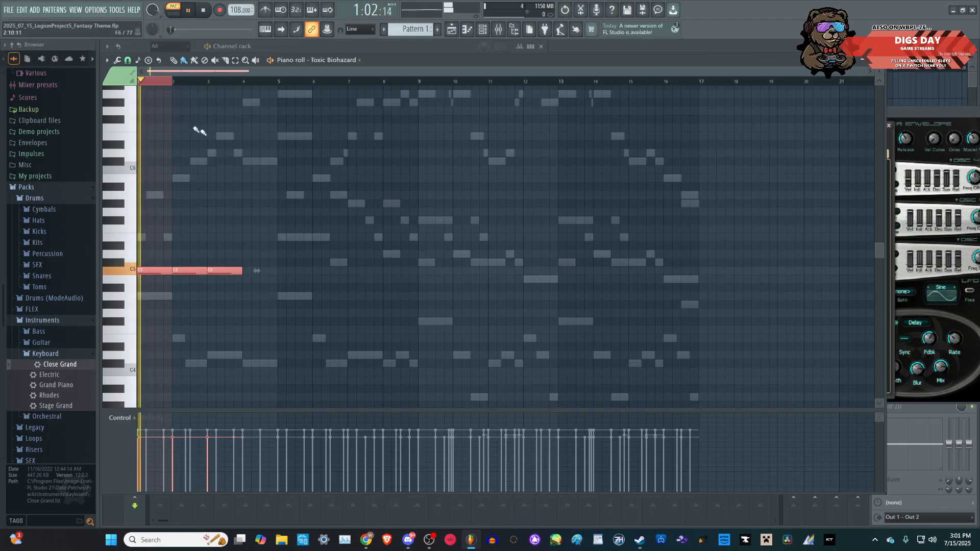
# - Audition the Toxic Biohazard pad presets from Blade to Breath over the looped note, then recheck BreakTheWall
pyautogui.click(941, 112)
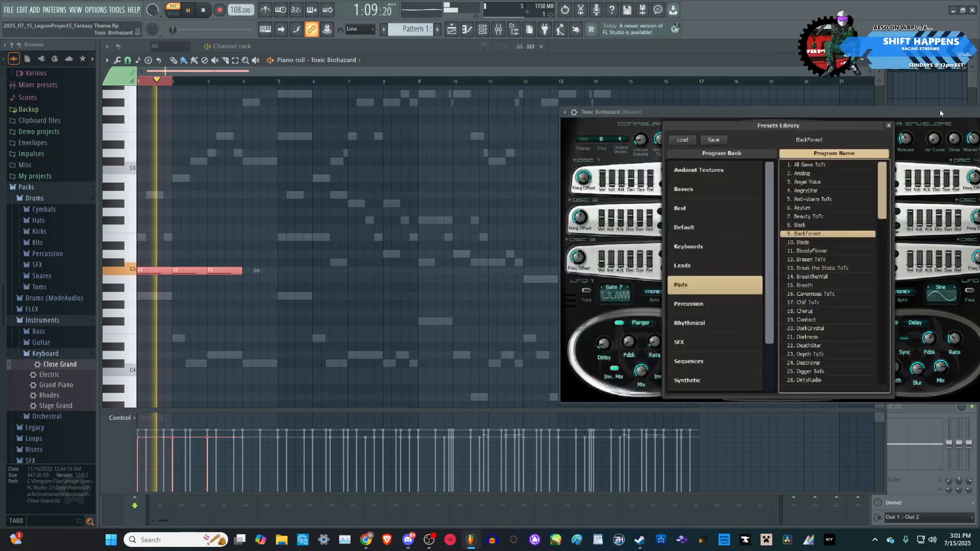
pyautogui.click(813, 243)
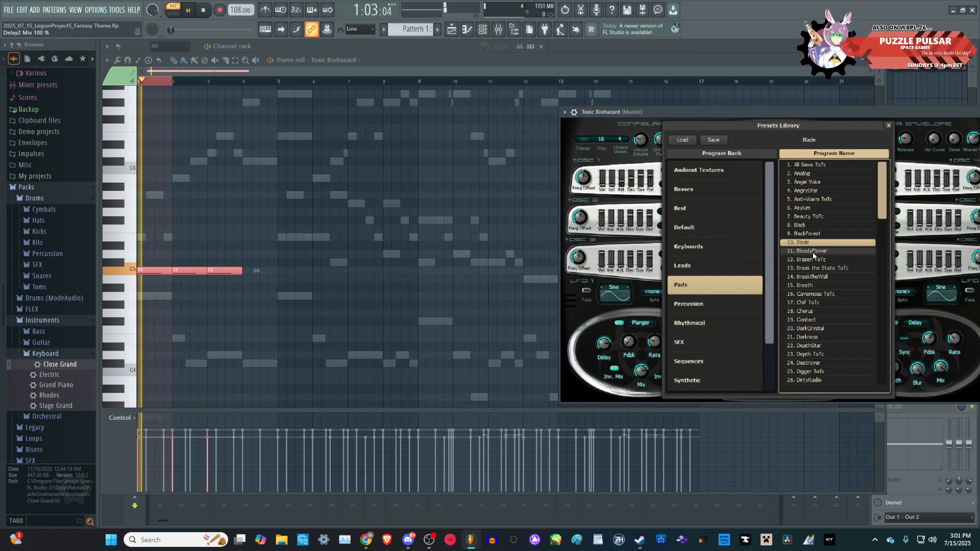
pyautogui.click(813, 252)
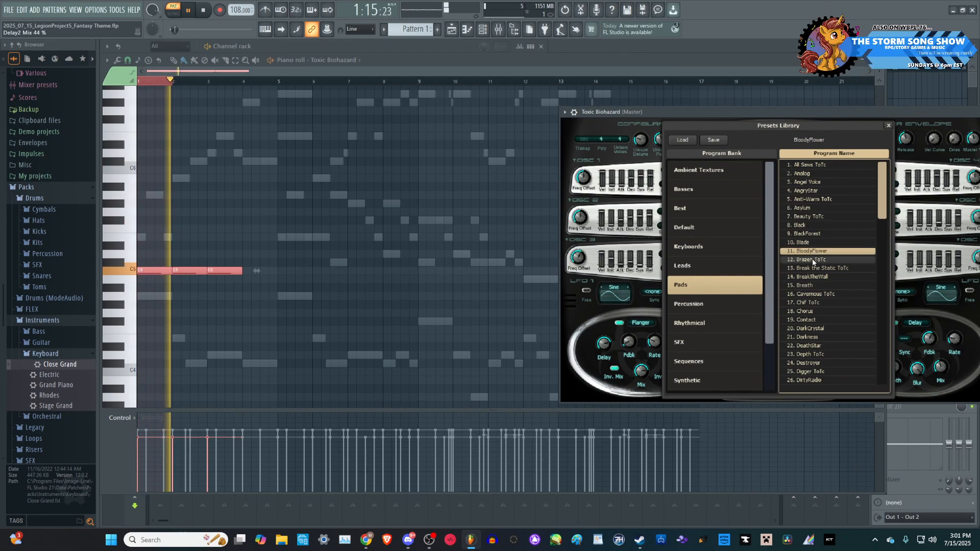
pyautogui.click(813, 260)
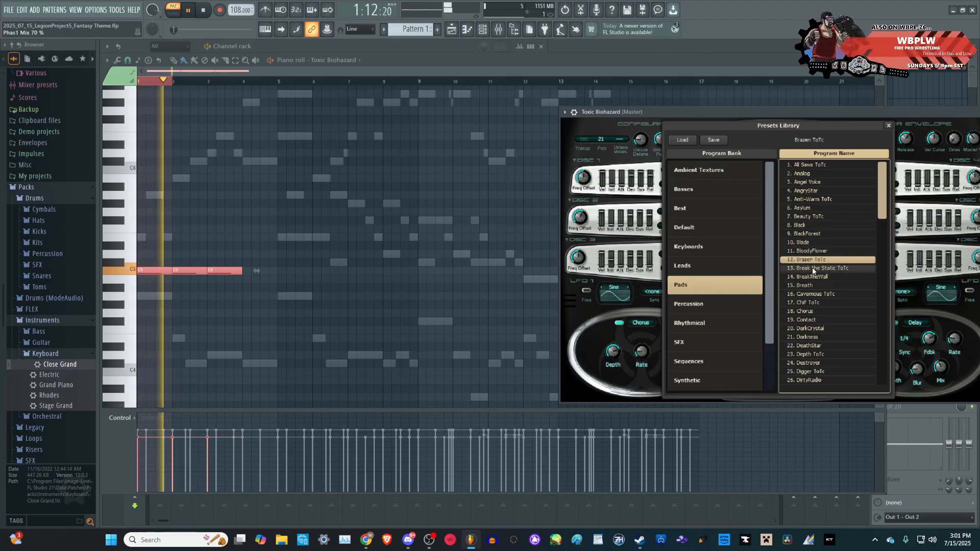
pyautogui.click(813, 269)
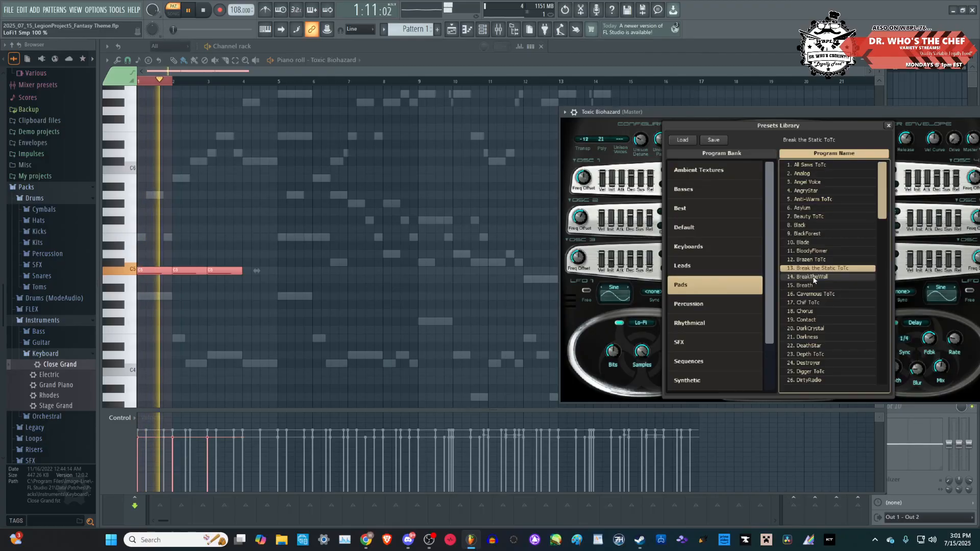
pyautogui.click(814, 278)
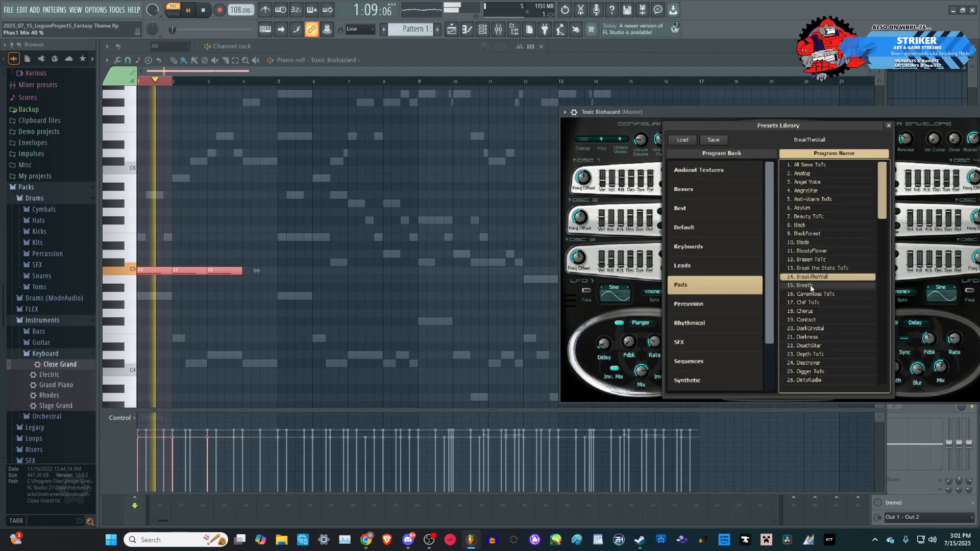
pyautogui.click(812, 287)
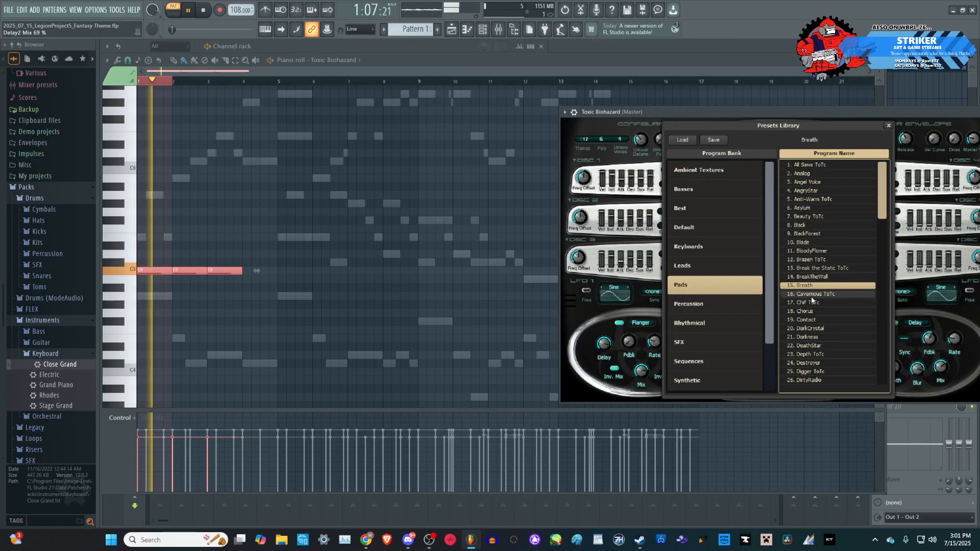
pyautogui.click(811, 280)
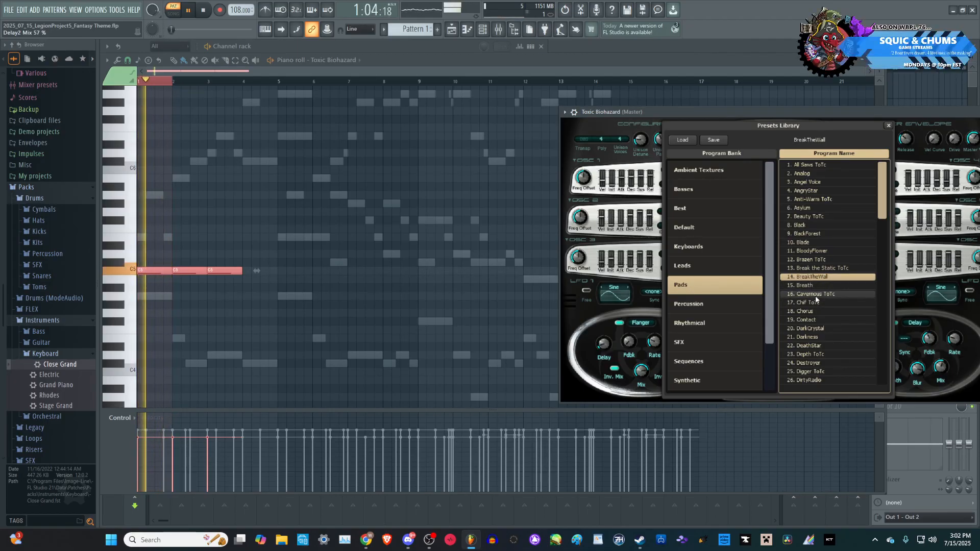
# - Audition the Toxic Biohazard pad presets from Cavernous ToTc to Darkness over the looped note
pyautogui.click(818, 295)
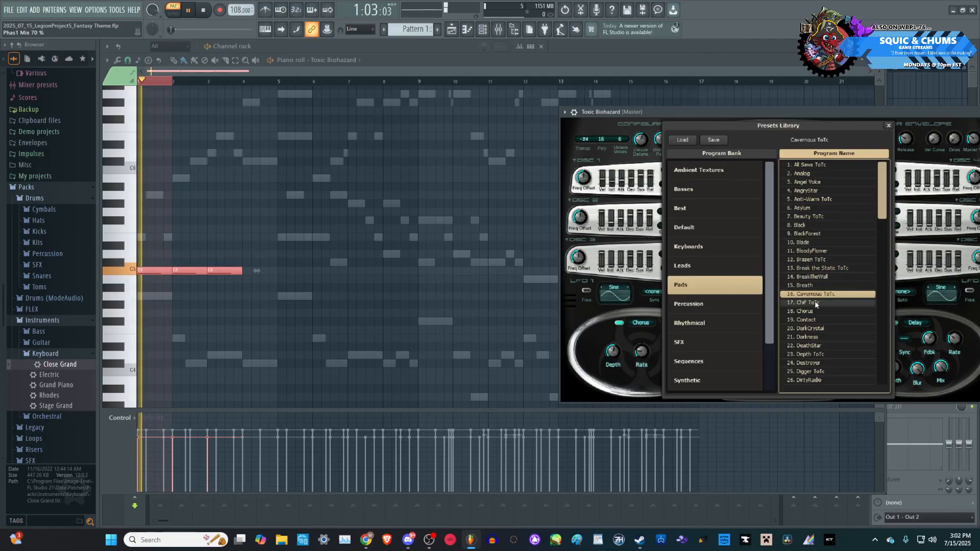
pyautogui.click(815, 303)
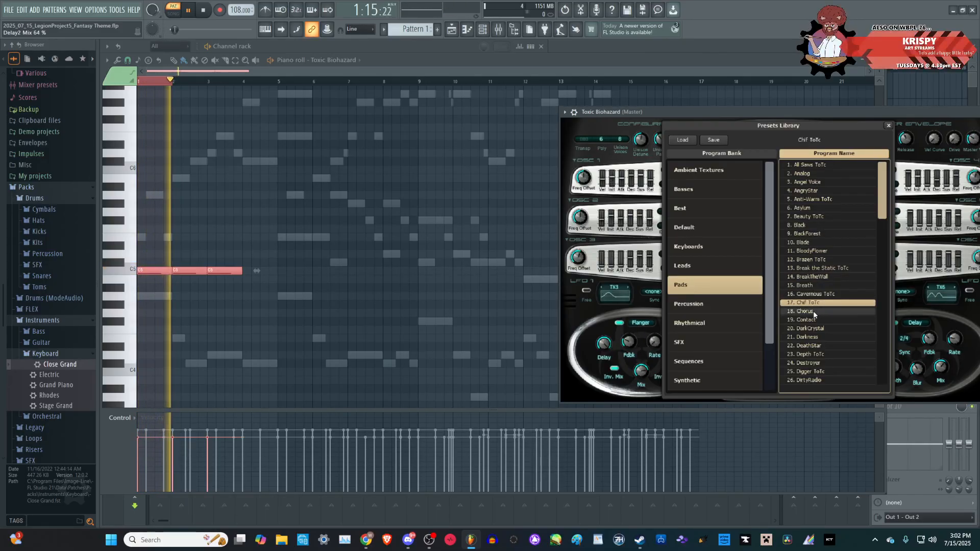
pyautogui.click(815, 312)
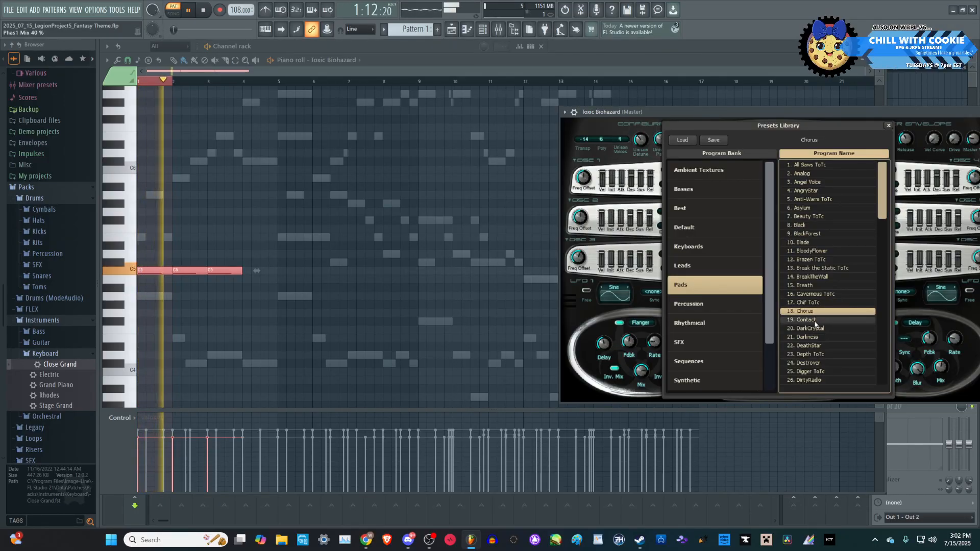
pyautogui.click(815, 321)
pyautogui.click(814, 329)
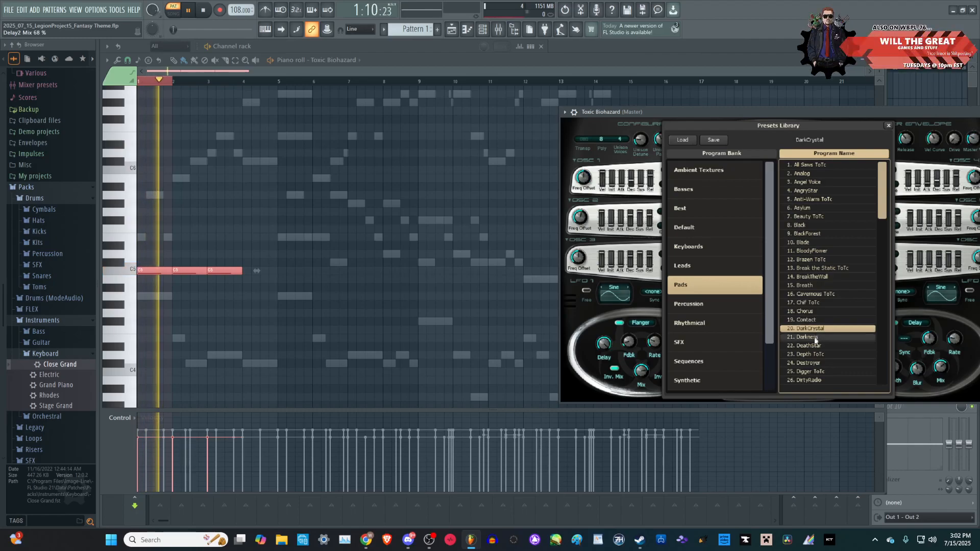
pyautogui.click(815, 338)
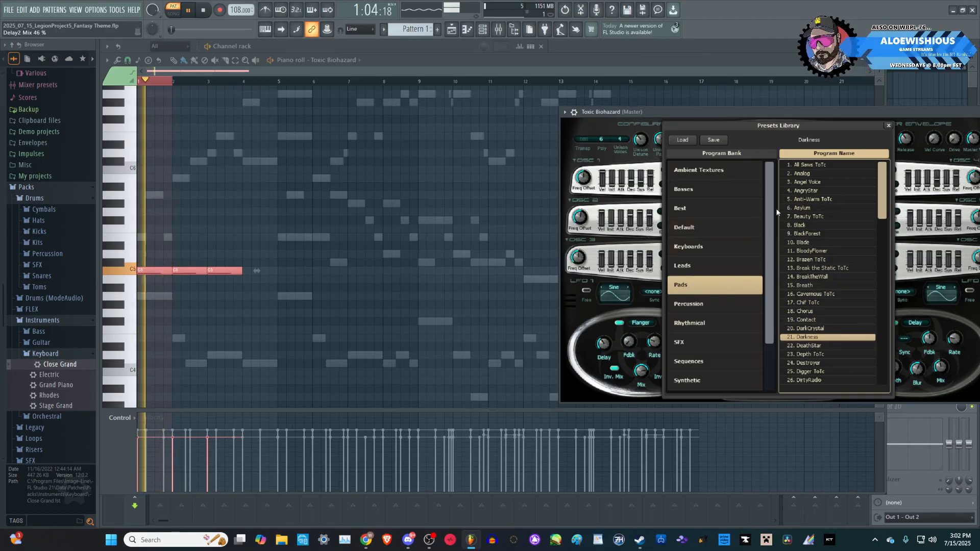
# - Try the All Saws ToTc pad, load the Analog preset instead and close the presets library
pyautogui.click(809, 165)
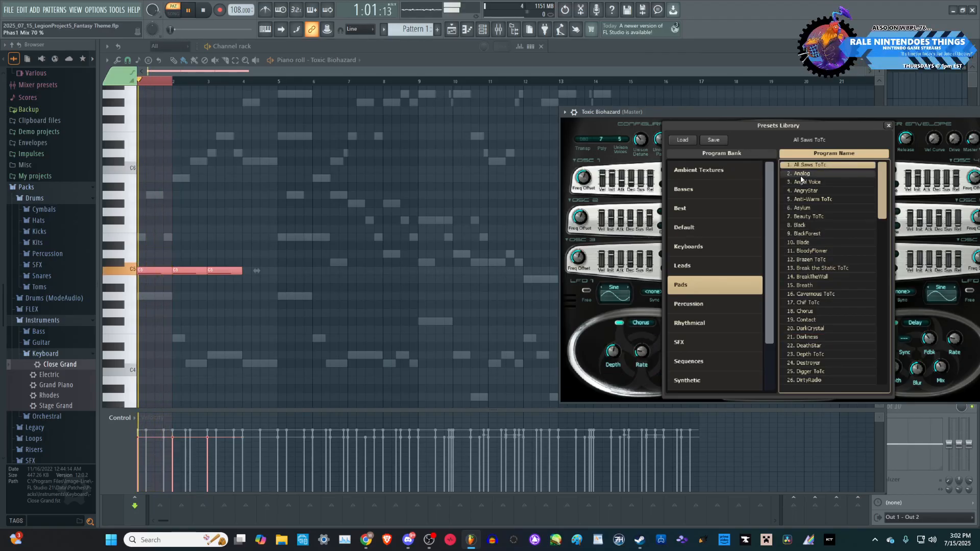
pyautogui.click(802, 174)
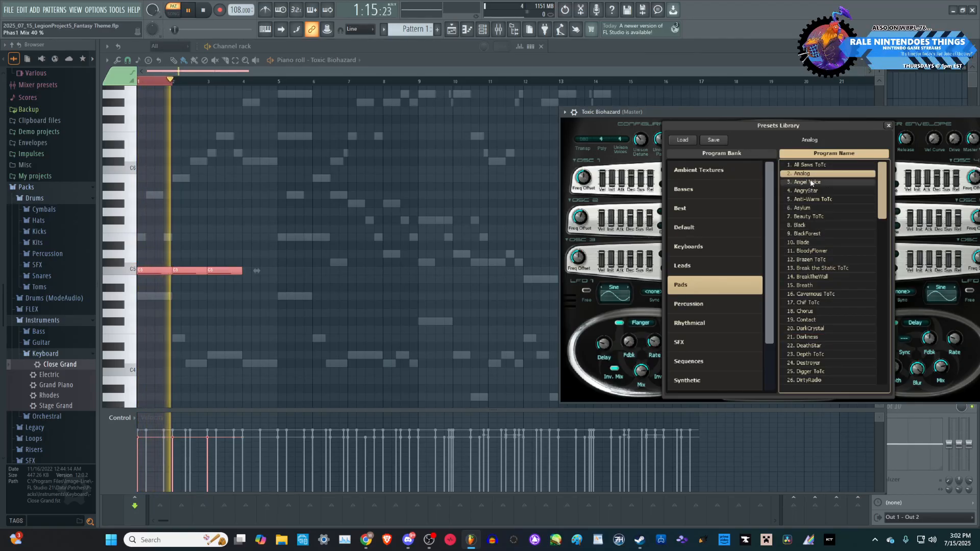
pyautogui.click(888, 127)
pyautogui.moveTo(884, 109); pyautogui.dragTo(866, 143)
# - Delete the three C5 test notes from the Toxic Biohazard part and clear the bar 1 loop selection
pyautogui.rightClick(234, 272)
pyautogui.rightClick(191, 272)
pyautogui.rightClick(163, 272)
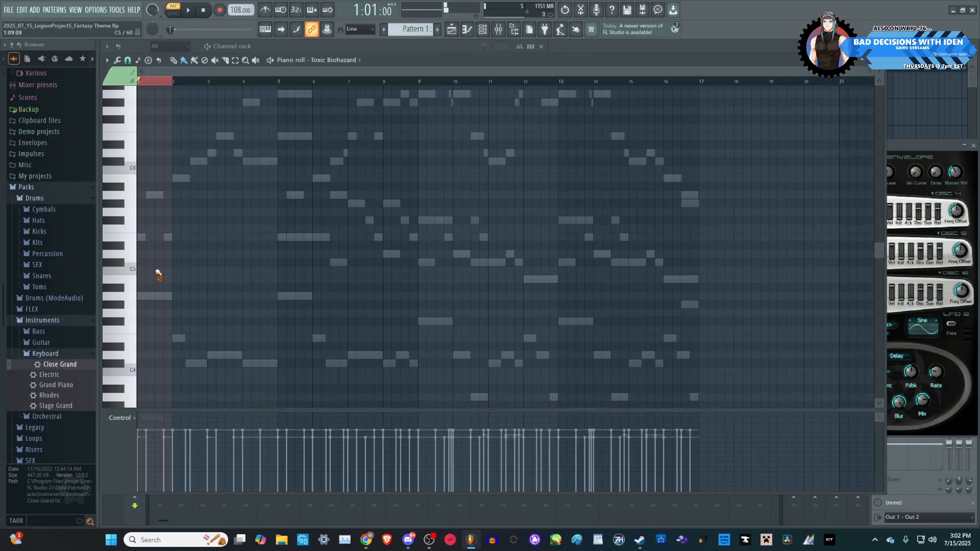
pyautogui.keyDown('ctrl'); pyautogui.click(161, 83); pyautogui.keyUp('ctrl')
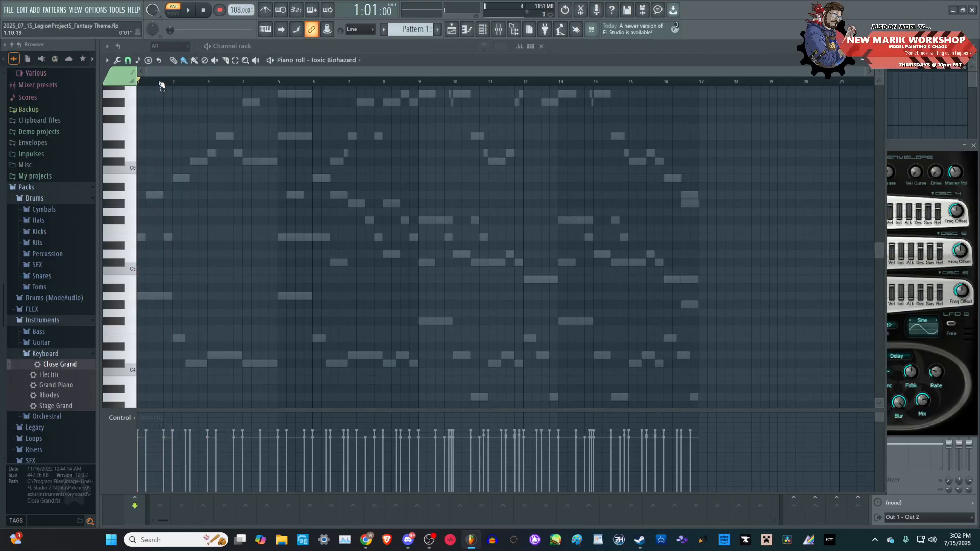
# - Copy the lower-register melody notes of the Close Grand part, from F#3 to B4, into the Toxic Biohazard part
pyautogui.click(485, 33)
pyautogui.click(281, 72)
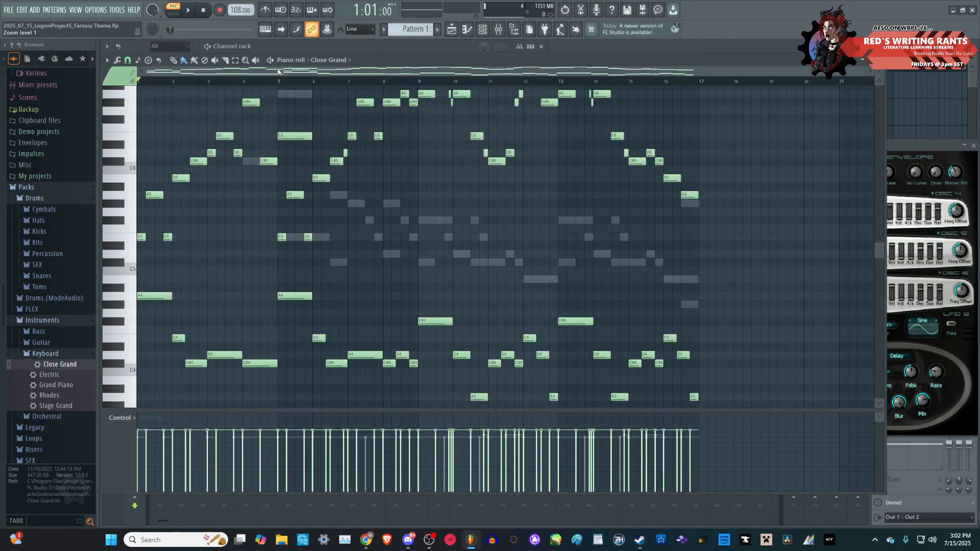
pyautogui.scroll(-2, 316, 190)
pyautogui.moveTo(746, 375); pyautogui.dragTo(136, 234)
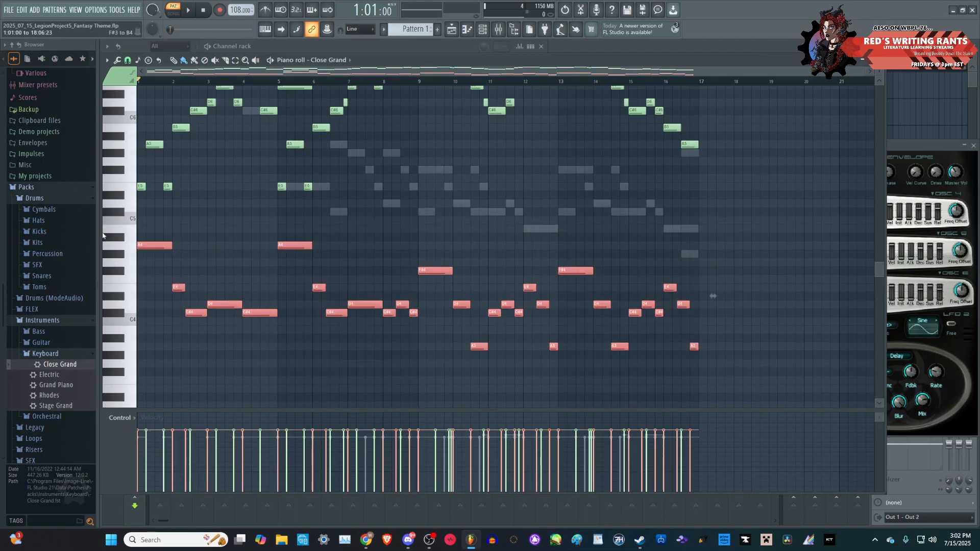
pyautogui.click(485, 33)
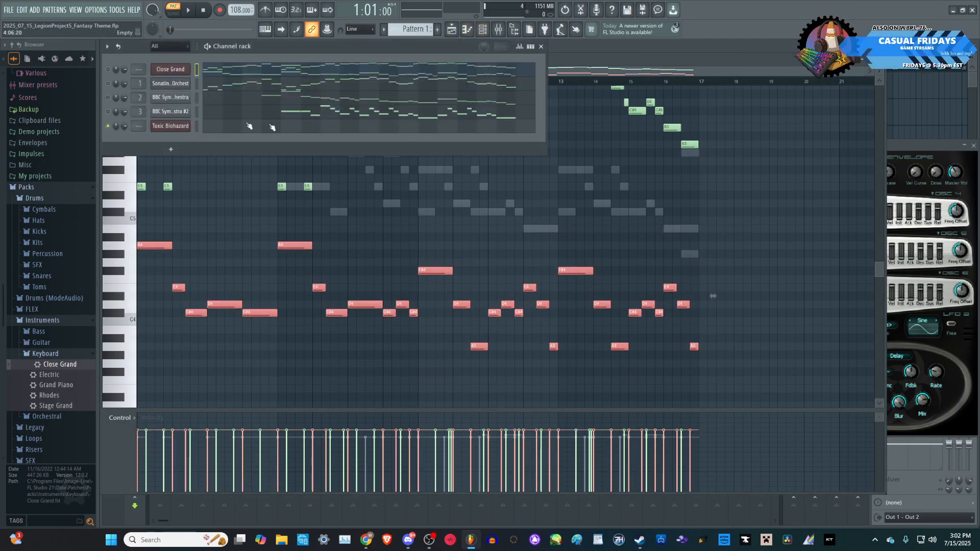
pyautogui.click(231, 127)
# - End the Toxic Biohazard solo, mute Close Grand and listen to the pattern with the remaining parts
pyautogui.press('space')
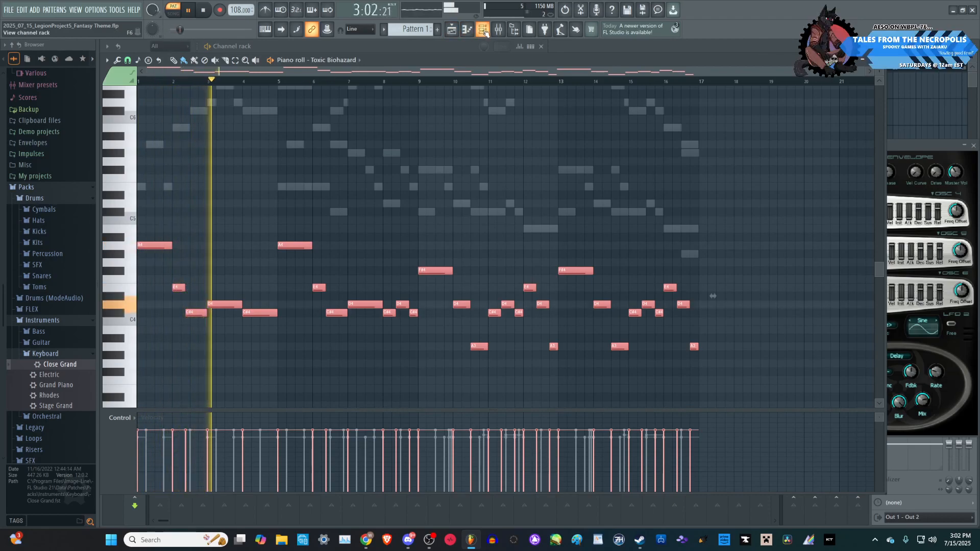
pyautogui.click(484, 31)
pyautogui.rightClick(108, 127)
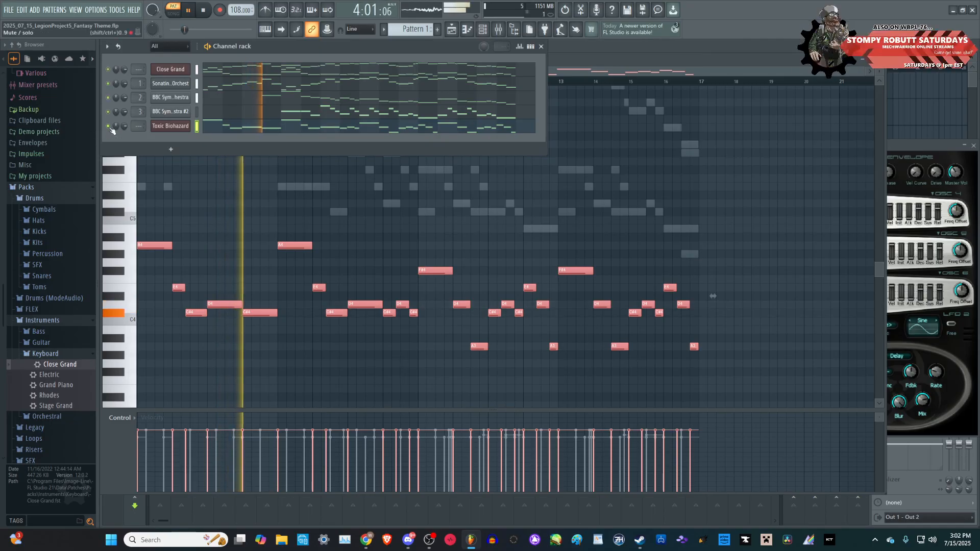
pyautogui.click(108, 70)
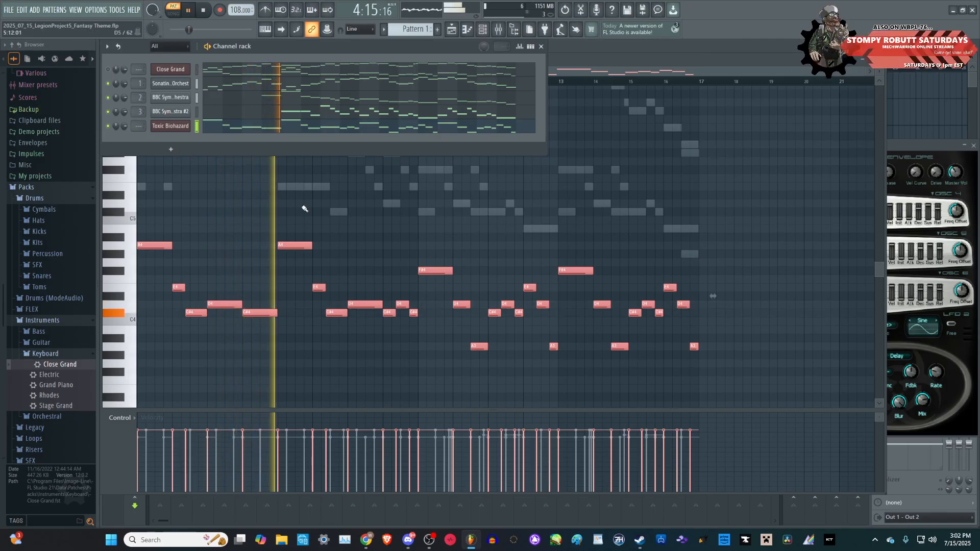
pyautogui.scroll(3, 304, 209)
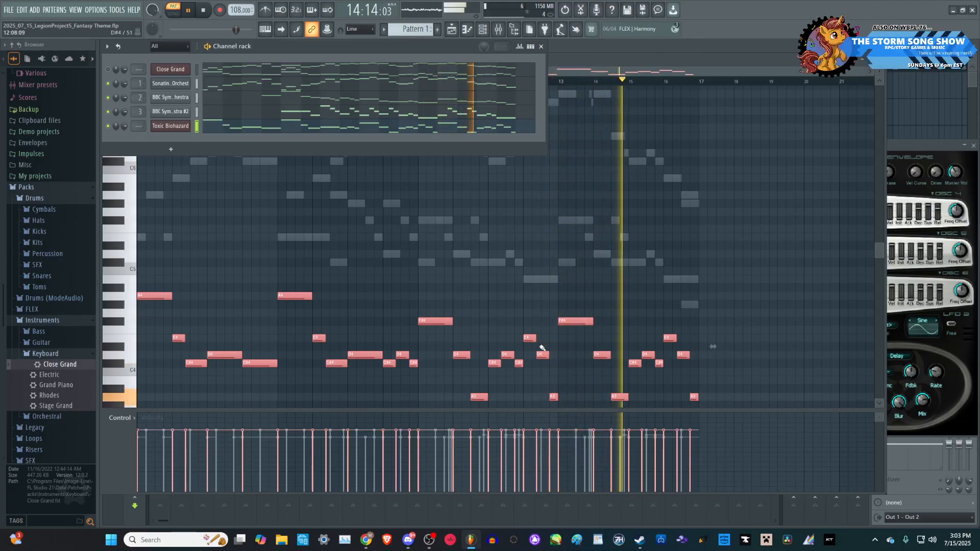
pyautogui.scroll(-4, 771, 368)
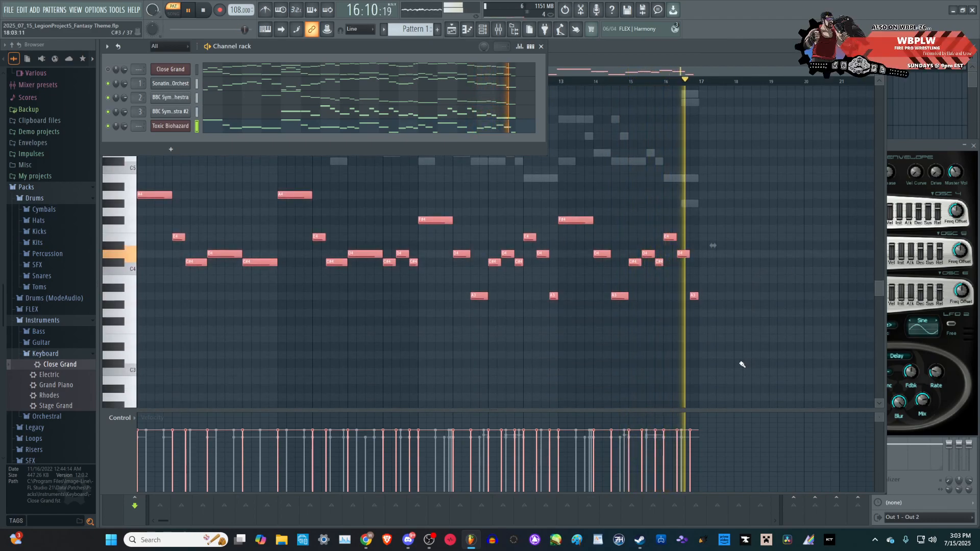
pyautogui.scroll(2, 743, 366)
pyautogui.press('space')
pyautogui.scroll(3, 787, 355)
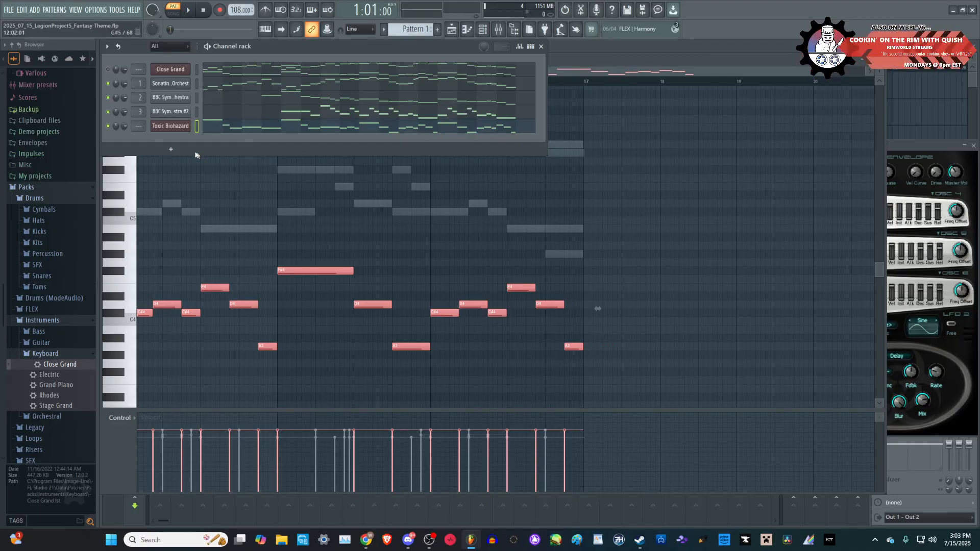
# - Add a two-bar F#5 closing note at bar 17 to the Sonatina Orchestra part and audition it from there
pyautogui.click(307, 91)
pyautogui.scroll(2, 615, 197)
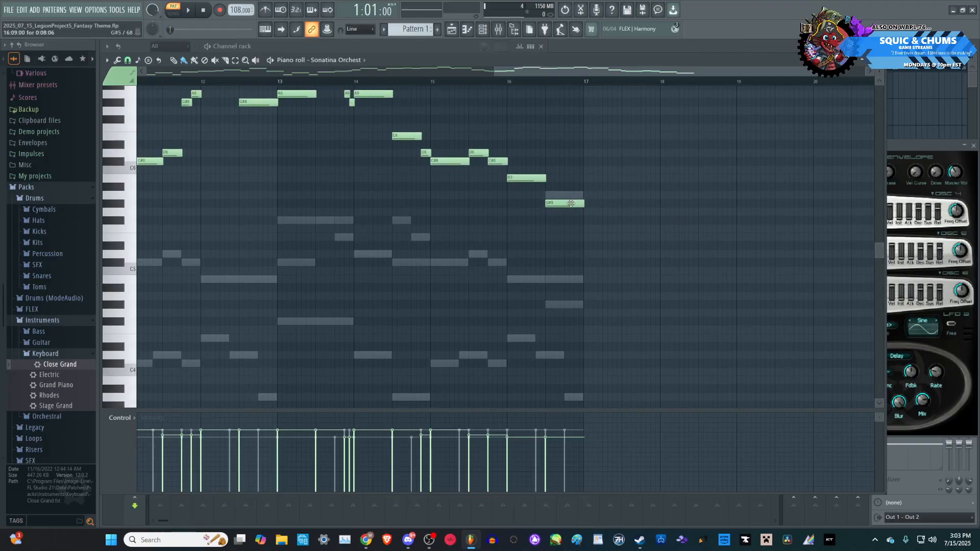
pyautogui.click(593, 220)
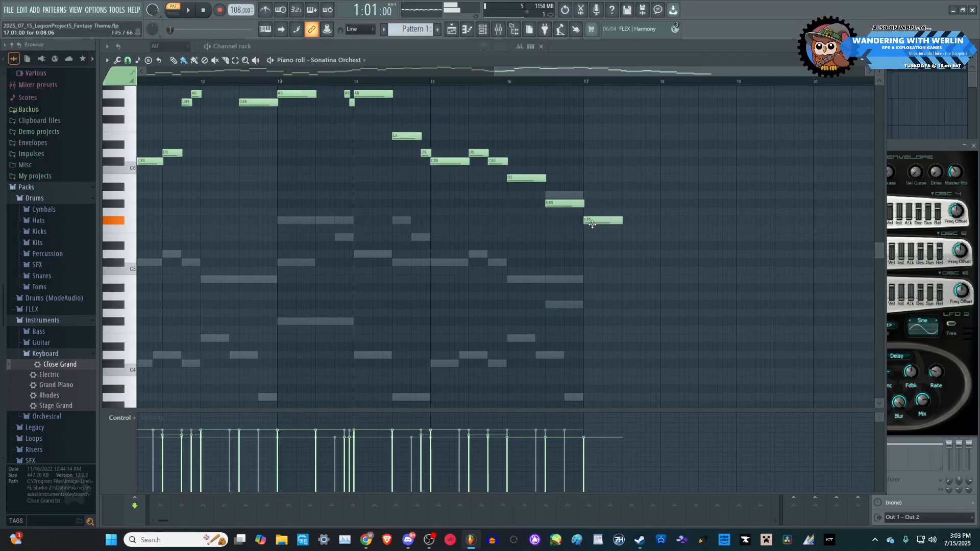
pyautogui.moveTo(657, 222); pyautogui.dragTo(738, 220)
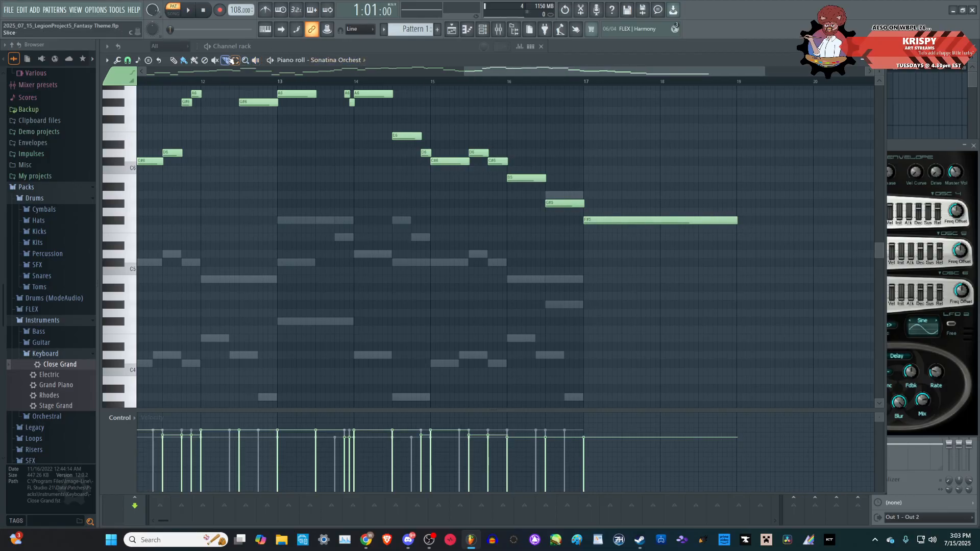
pyautogui.moveTo(737, 266); pyautogui.dragTo(737, 268)
pyautogui.moveTo(581, 82); pyautogui.dragTo(586, 83)
pyautogui.press('space')
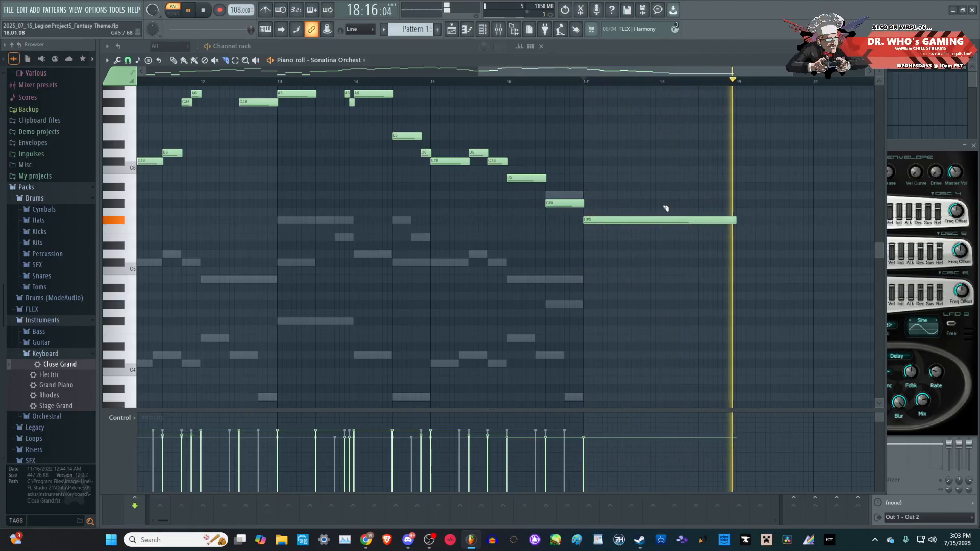
pyautogui.press('space')
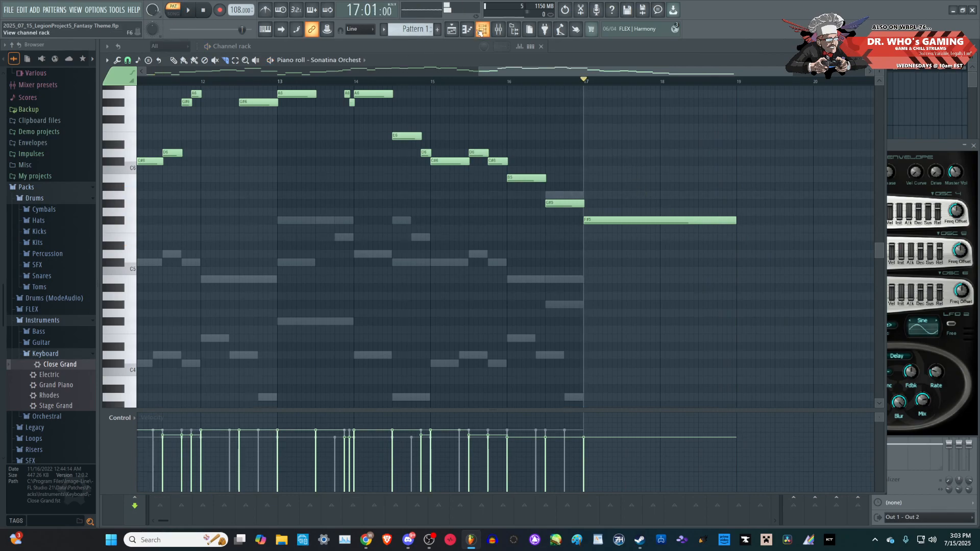
# - Add a two-bar C#5 closing note at bar 17 to the first BBC Symphony Orchestra part and audition it
pyautogui.click(481, 30)
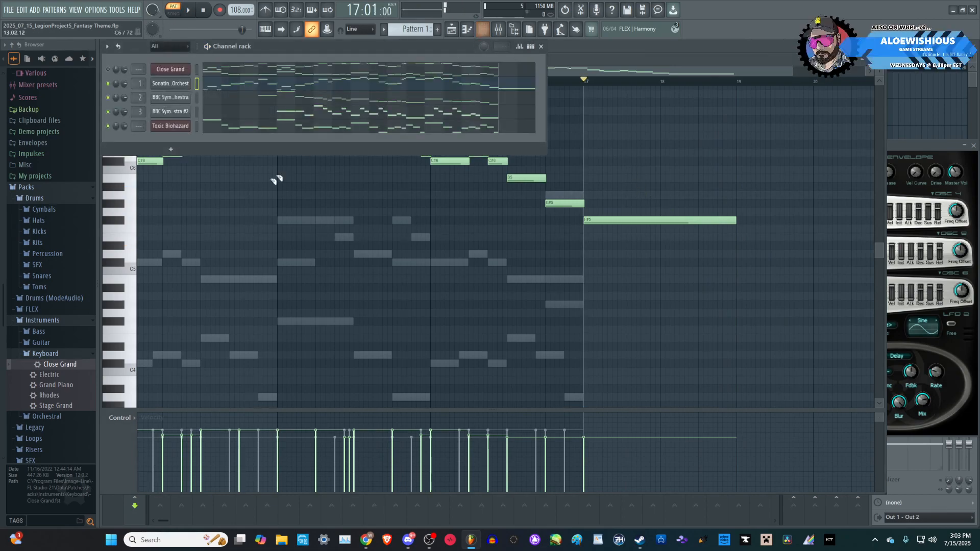
pyautogui.click(251, 103)
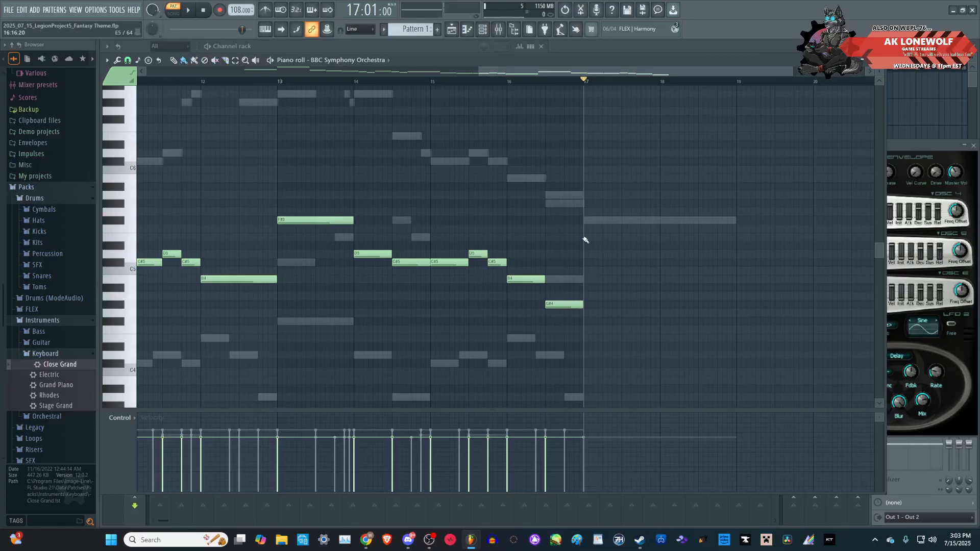
pyautogui.click(585, 281)
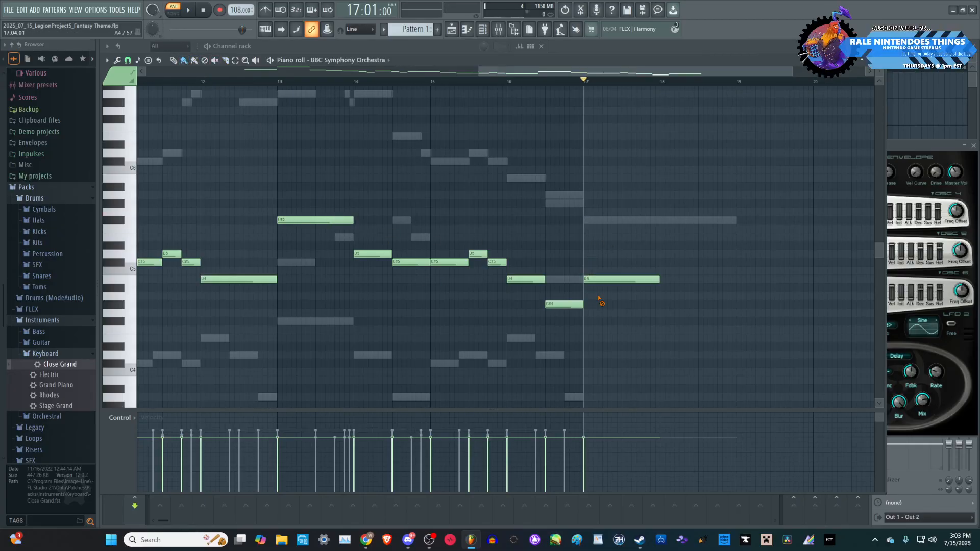
pyautogui.moveTo(595, 281); pyautogui.dragTo(596, 263)
pyautogui.press('space')
pyautogui.press('space')
pyautogui.moveTo(659, 262); pyautogui.dragTo(734, 266)
pyautogui.press('space')
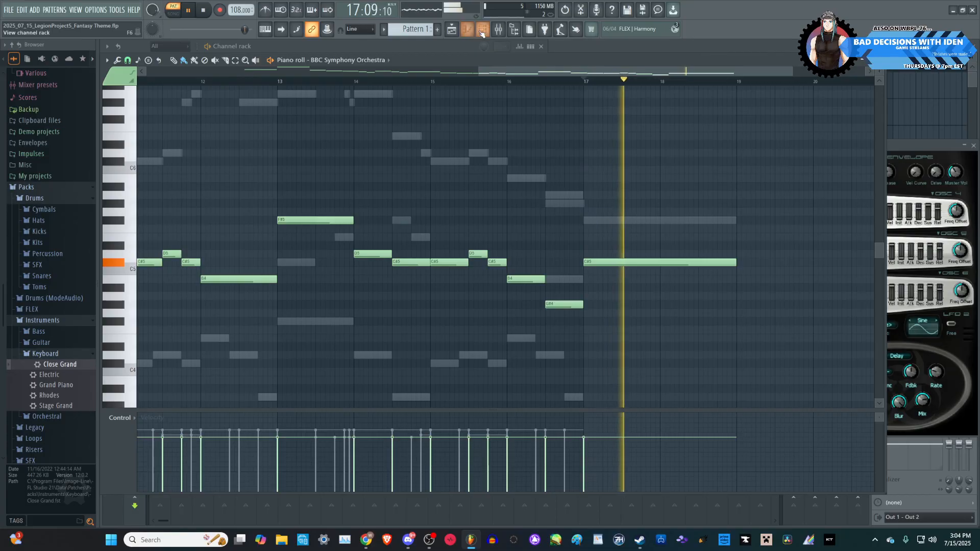
# - Add a two-bar F#4 closing note at bar 17 to the BBC Symphony Orchestra #2 part and play it back
pyautogui.press('F6')
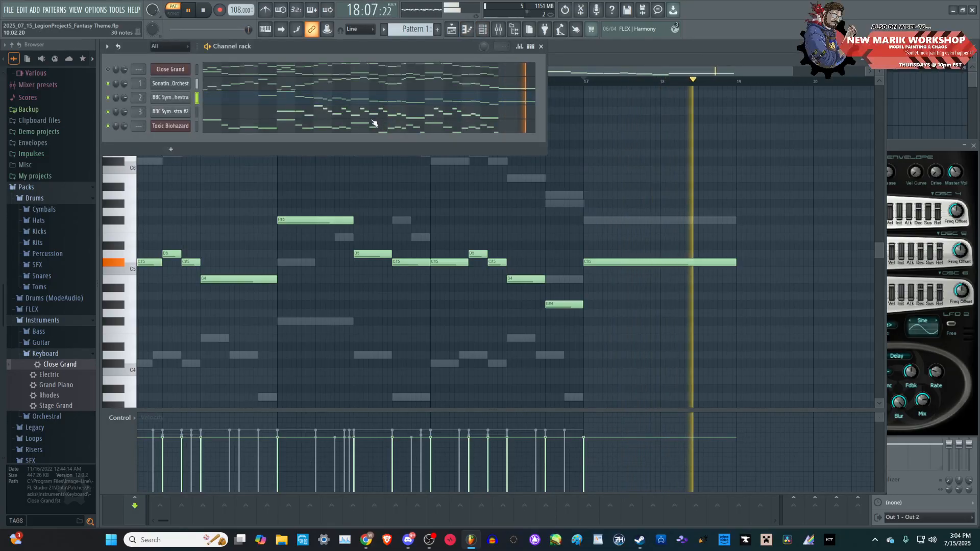
pyautogui.press('space')
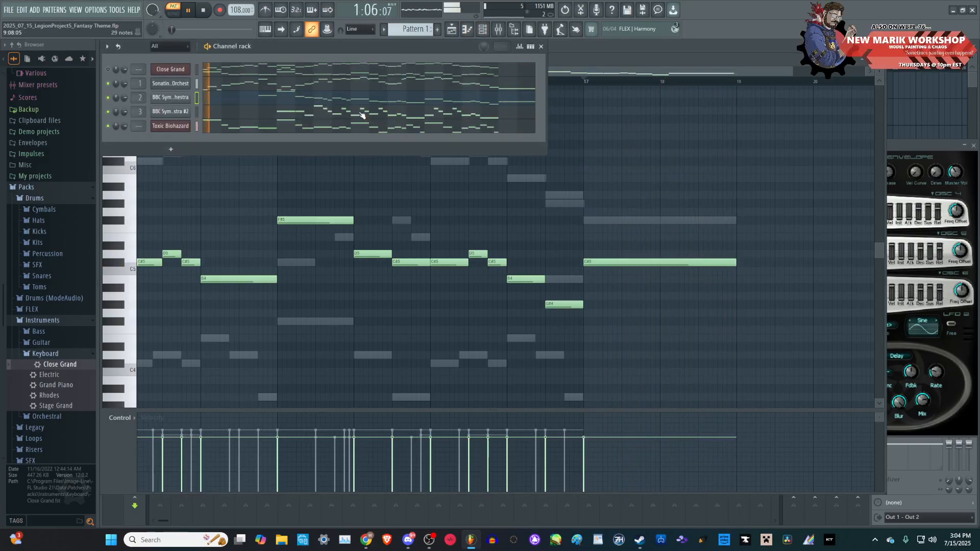
pyautogui.click(361, 115)
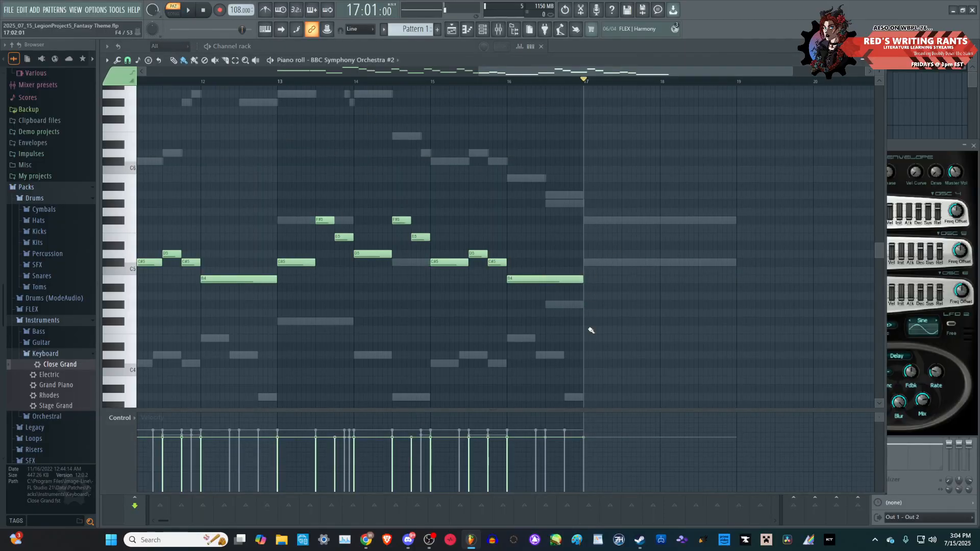
pyautogui.click(586, 307)
pyautogui.moveTo(591, 305); pyautogui.dragTo(591, 320)
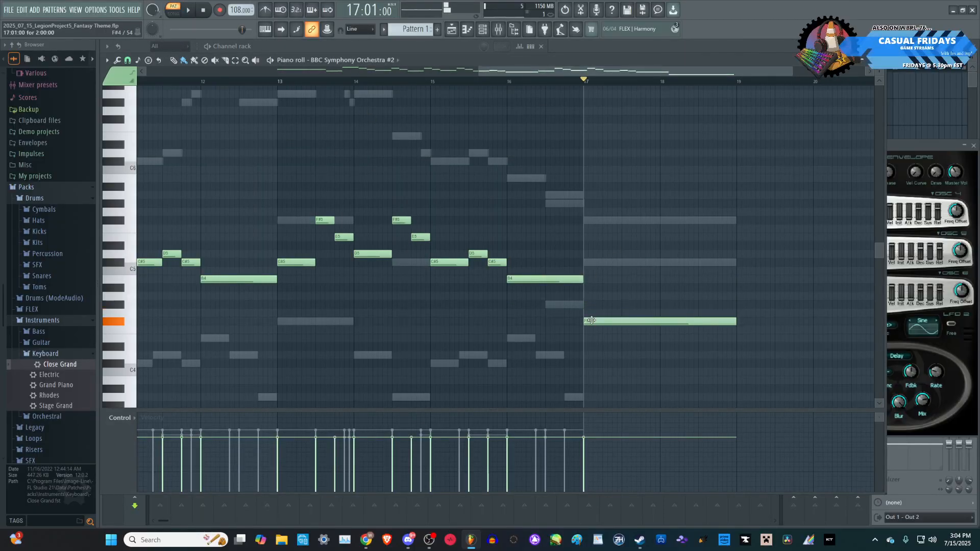
pyautogui.press('space')
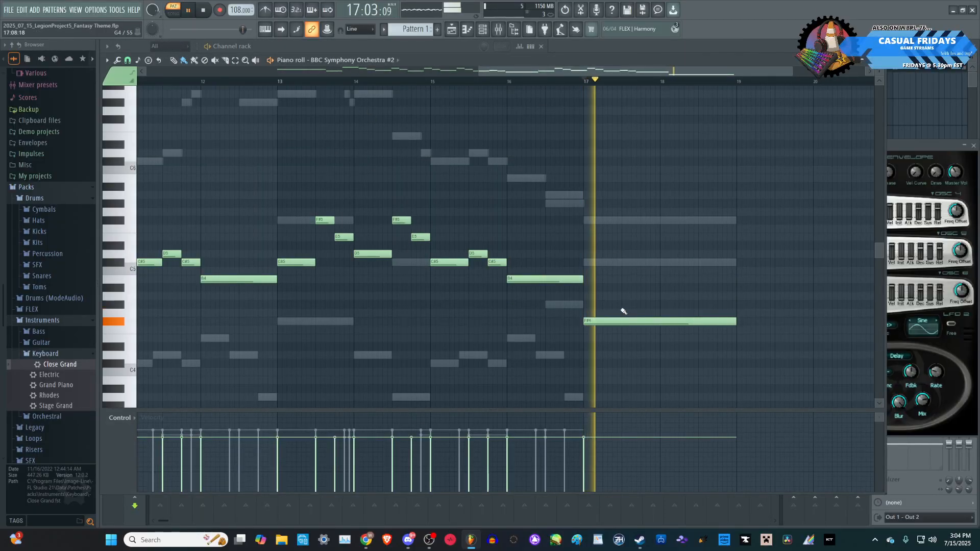
# - Add a two-bar F#3 closing note at bar 17 to the Toxic Biohazard part and audition the final chord
pyautogui.click(484, 32)
pyautogui.click(472, 125)
pyautogui.scroll(-4, 594, 239)
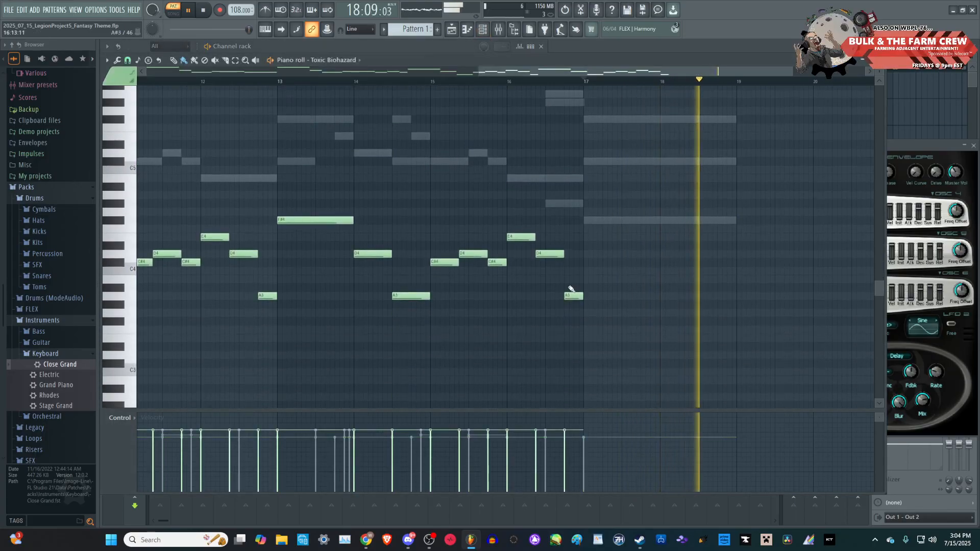
pyautogui.press('space')
pyautogui.moveTo(597, 219); pyautogui.dragTo(620, 320)
pyautogui.press('space')
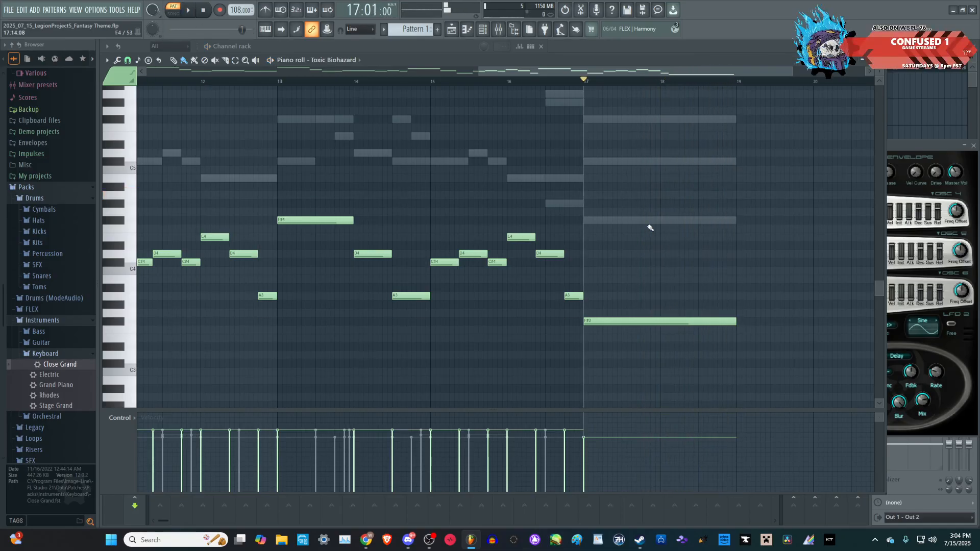
# - Review the closing bars of the Toxic Biohazard part and play the ending from bar 17
pyautogui.scroll(3, 628, 224)
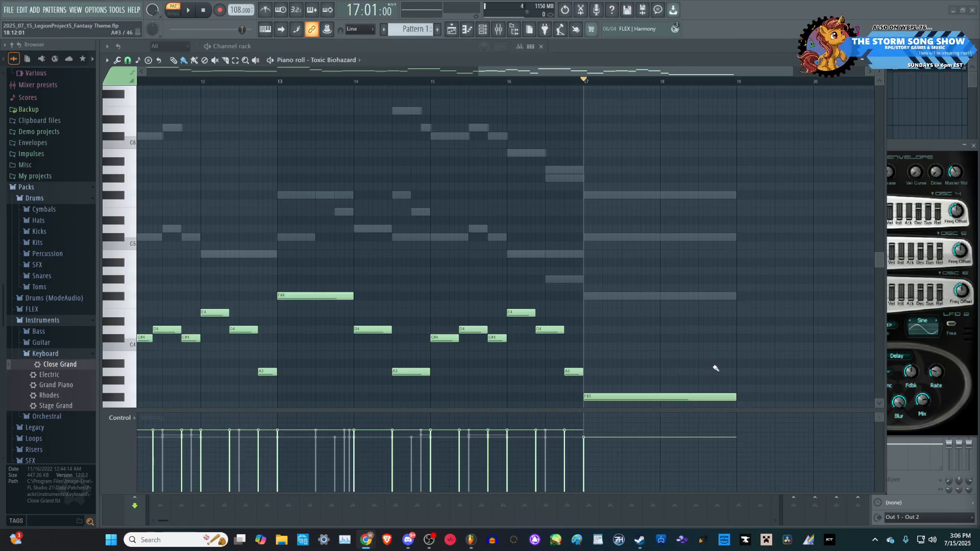
pyautogui.scroll(2, 746, 396)
pyautogui.scroll(-3, 573, 300)
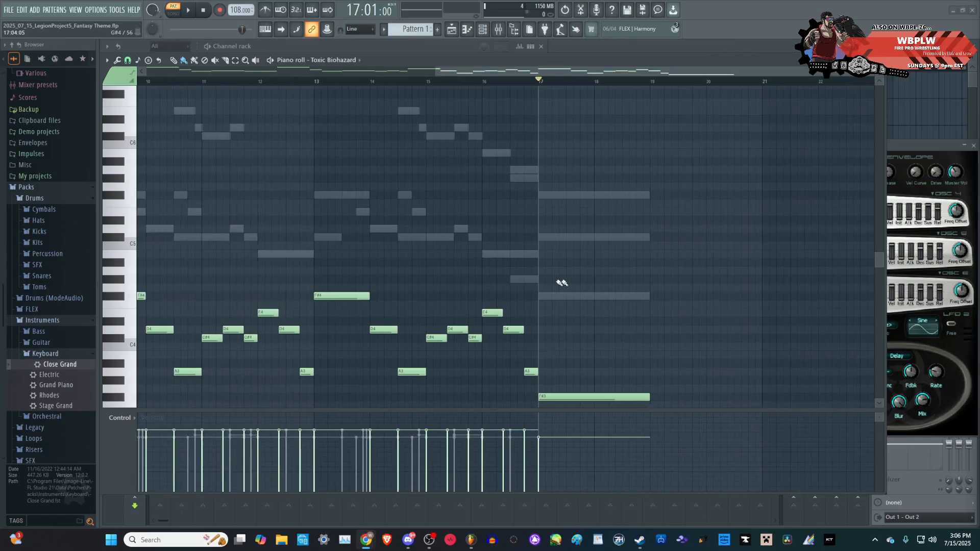
pyautogui.scroll(-3, 690, 316)
pyautogui.scroll(2, 682, 322)
pyautogui.scroll(1, 681, 324)
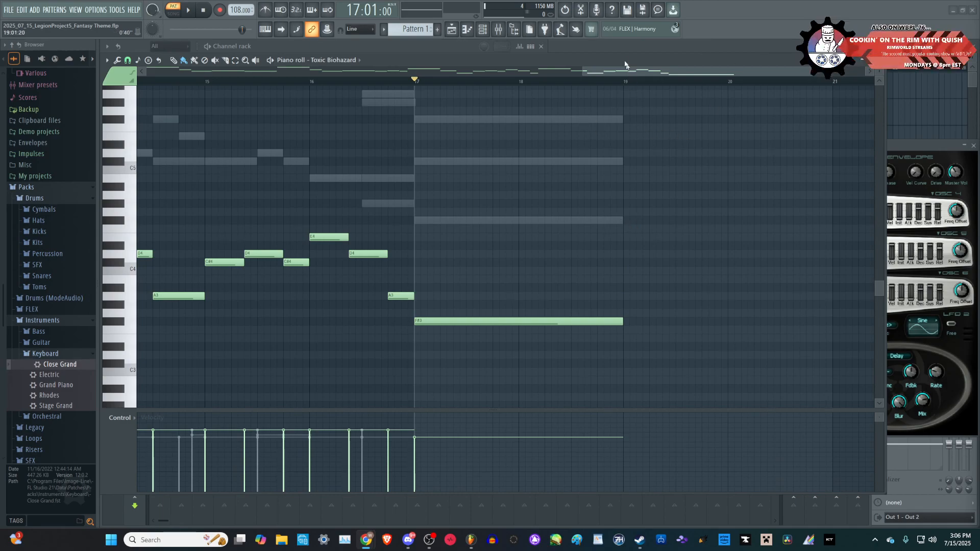
pyautogui.press('space')
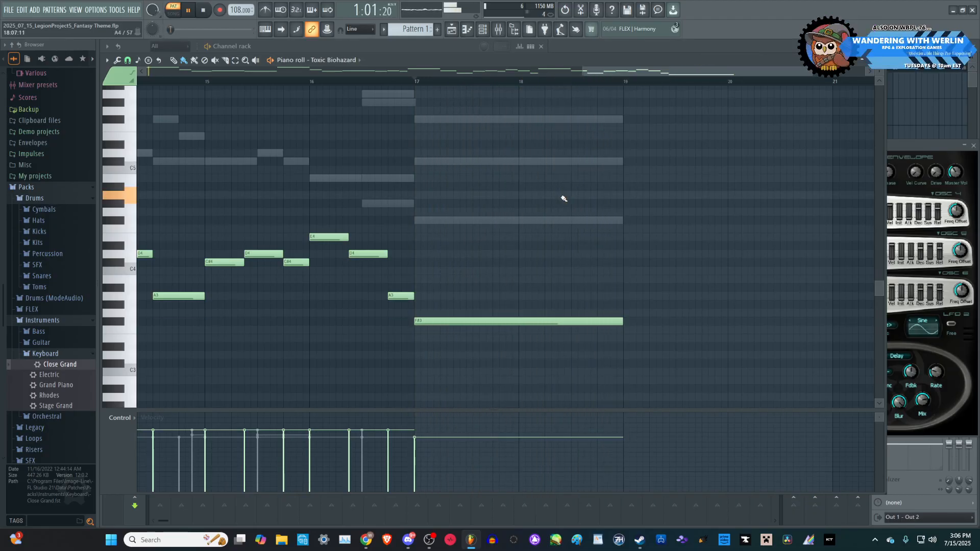
pyautogui.press('space')
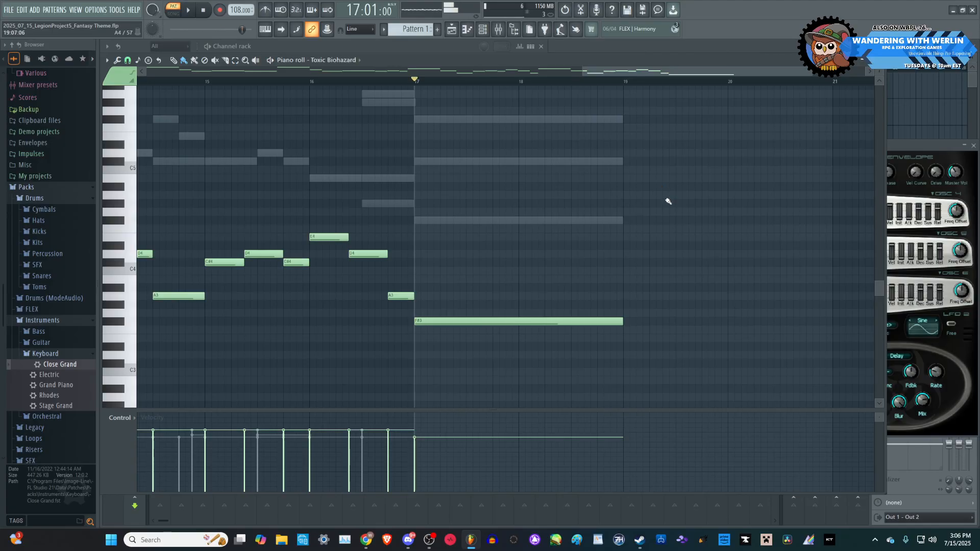
# - Route the Toxic Biohazard channel to mixer track 4
pyautogui.click(489, 32)
pyautogui.moveTo(139, 126); pyautogui.dragTo(138, 118)
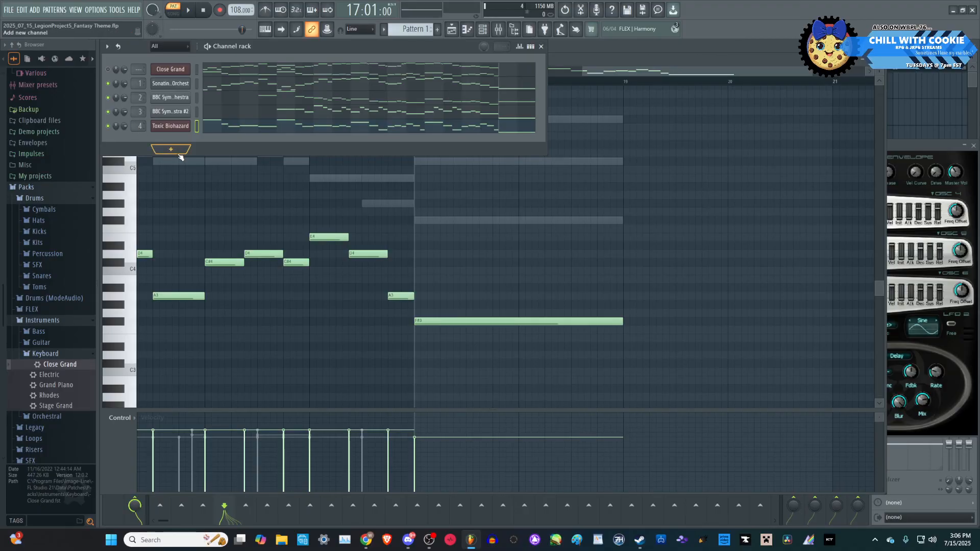
# - Add a Hurdy Gurdy instrument channel to the pattern and load its preset 01
pyautogui.click(179, 154)
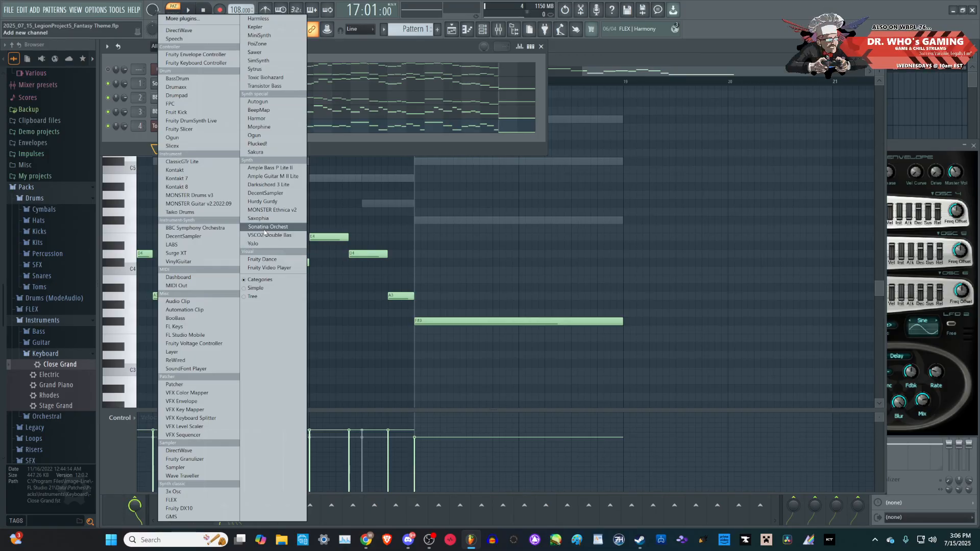
pyautogui.click(278, 201)
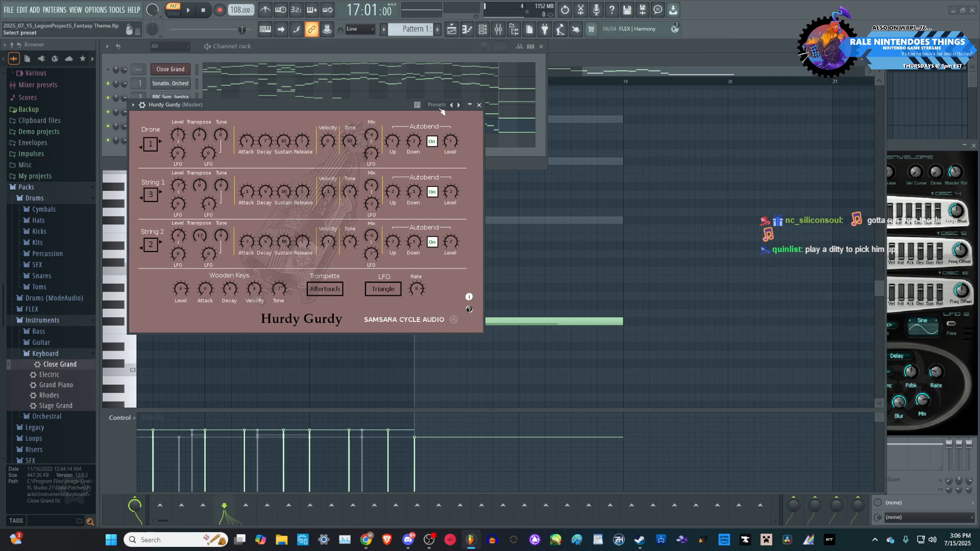
pyautogui.click(435, 104)
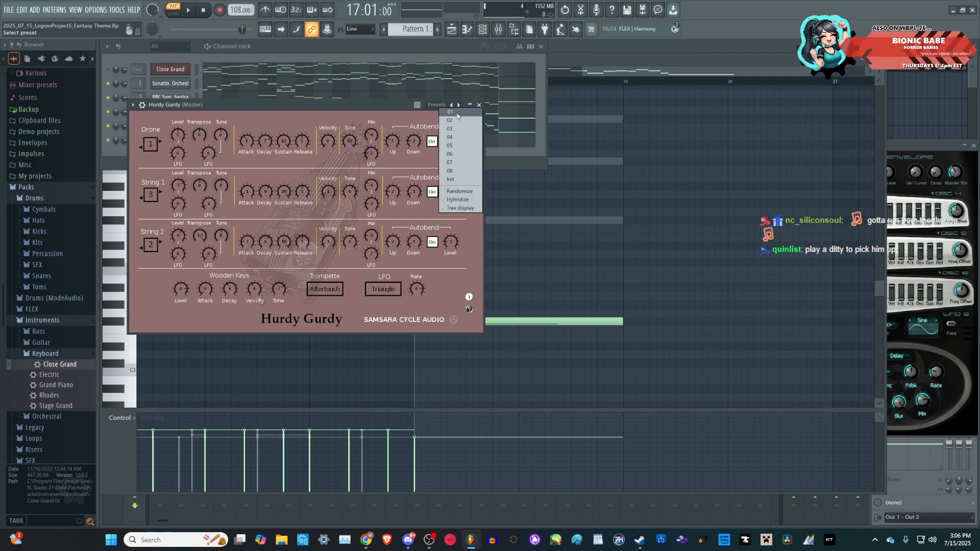
pyautogui.click(450, 111)
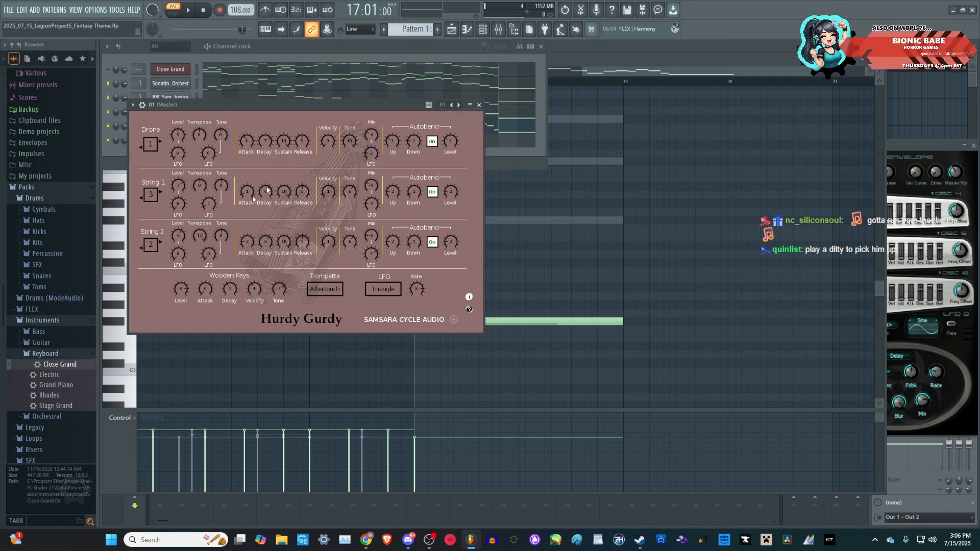
# - Move the Hurdy Gurdy instrument window clear of the note editor and open the piano roll for its channel
pyautogui.click(128, 371)
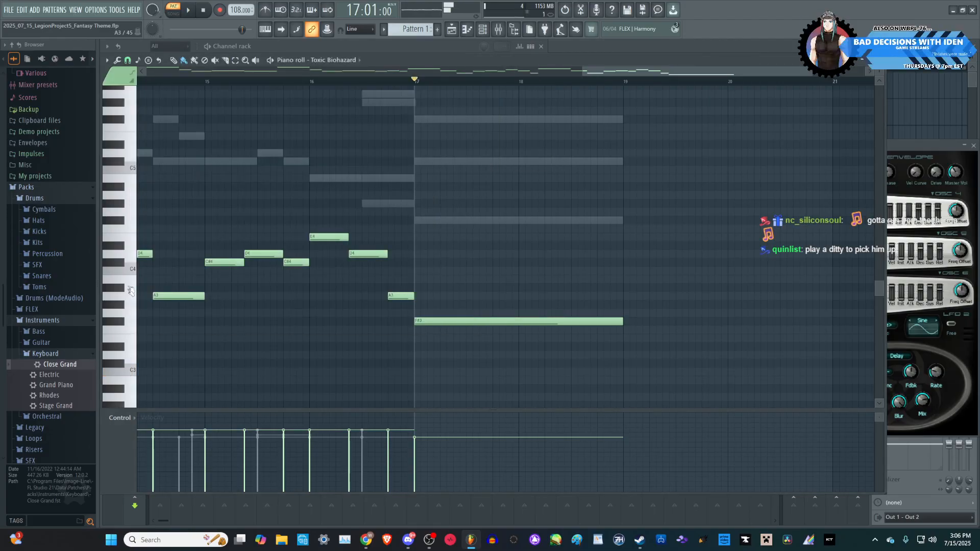
pyautogui.click(482, 29)
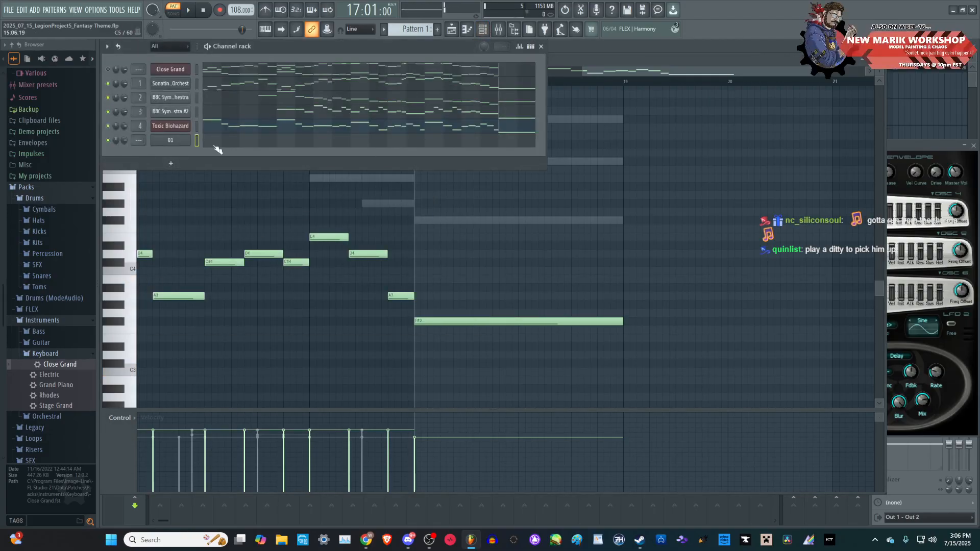
pyautogui.click(171, 138)
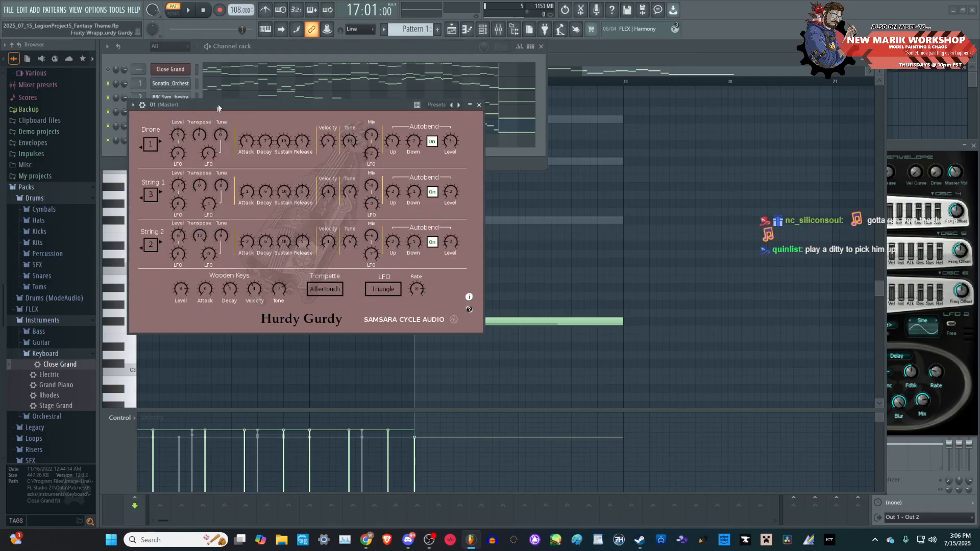
pyautogui.moveTo(221, 105); pyautogui.dragTo(684, 114)
pyautogui.click(233, 144)
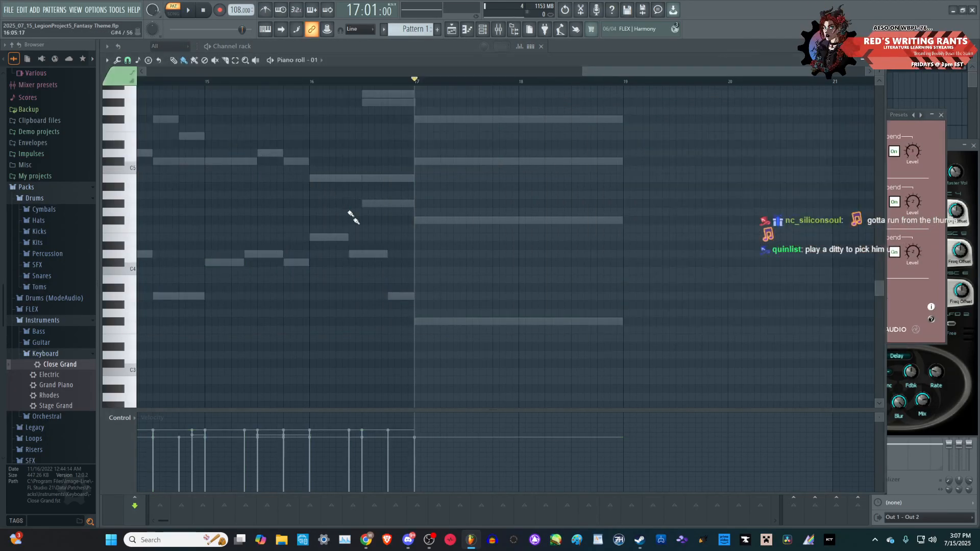
# - Place a C3 test note at bar 17 in the Hurdy Gurdy part and shorten it to half a bar
pyautogui.moveTo(128, 358); pyautogui.dragTo(438, 370)
pyautogui.click(143, 371)
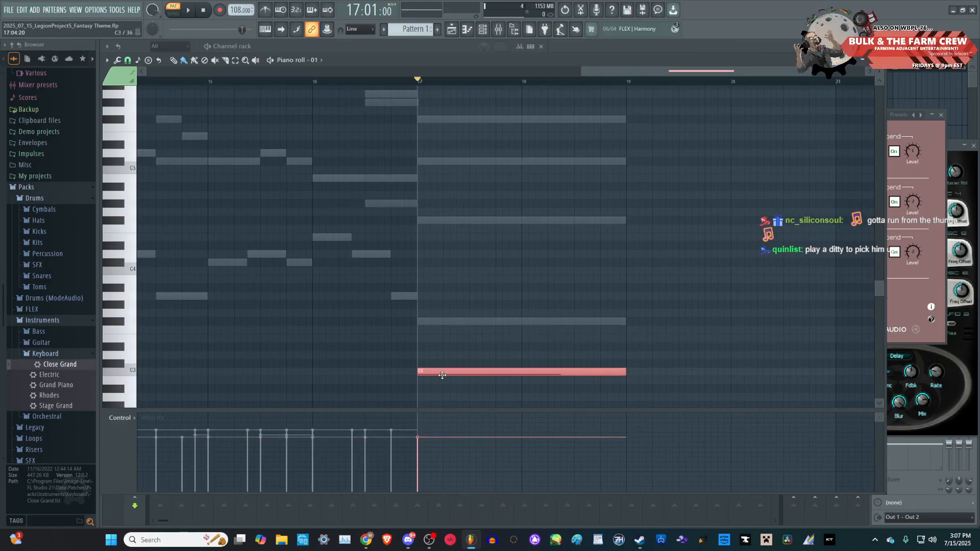
pyautogui.click(629, 371)
pyautogui.rightClick(674, 372)
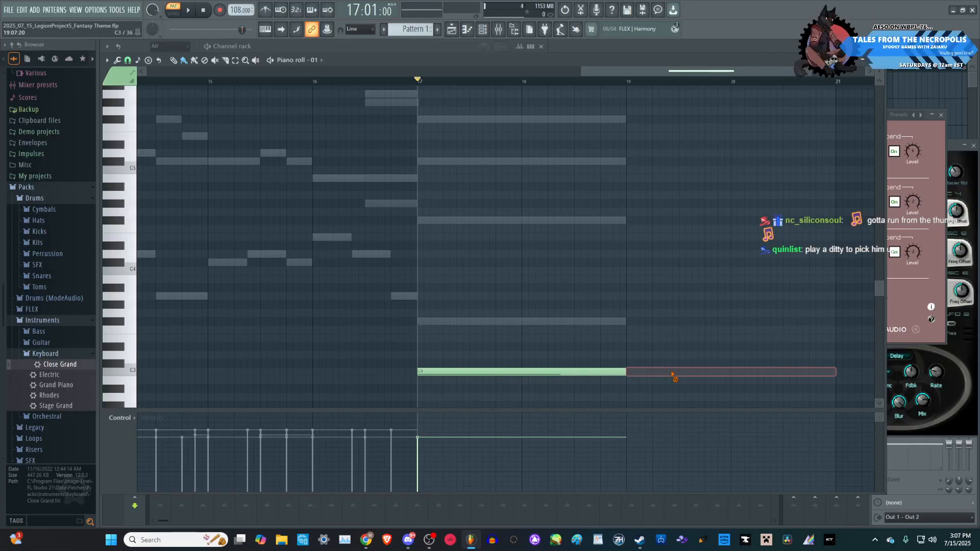
pyautogui.moveTo(626, 372); pyautogui.dragTo(469, 371)
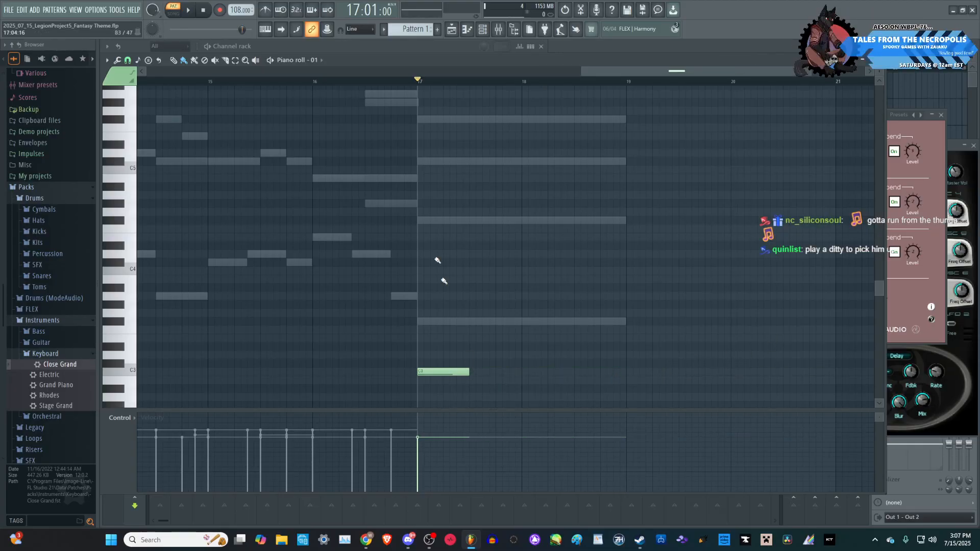
# - Select the first half of bar 17 as the loop range and play the Hurdy Gurdy channel soloed
pyautogui.moveTo(421, 83); pyautogui.dragTo(471, 82)
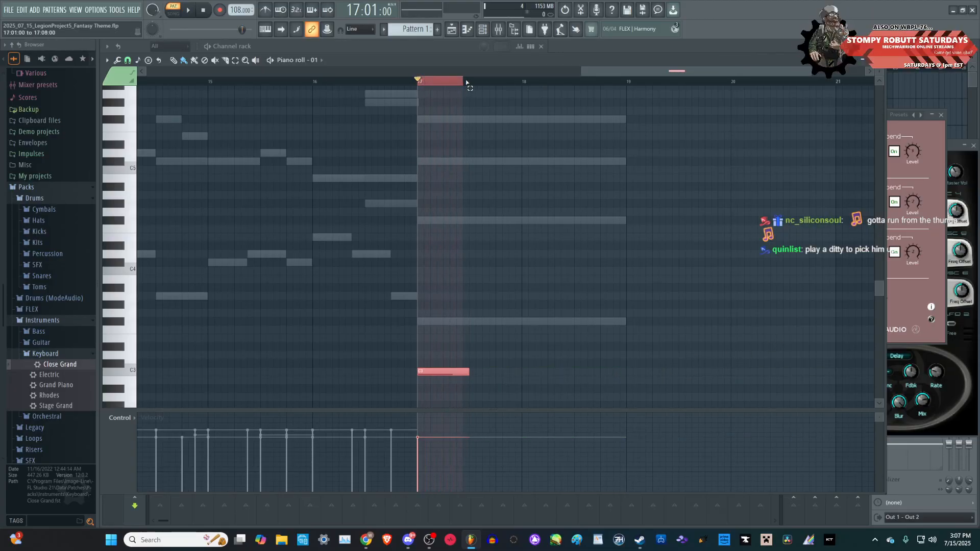
pyautogui.press('space')
pyautogui.press('space')
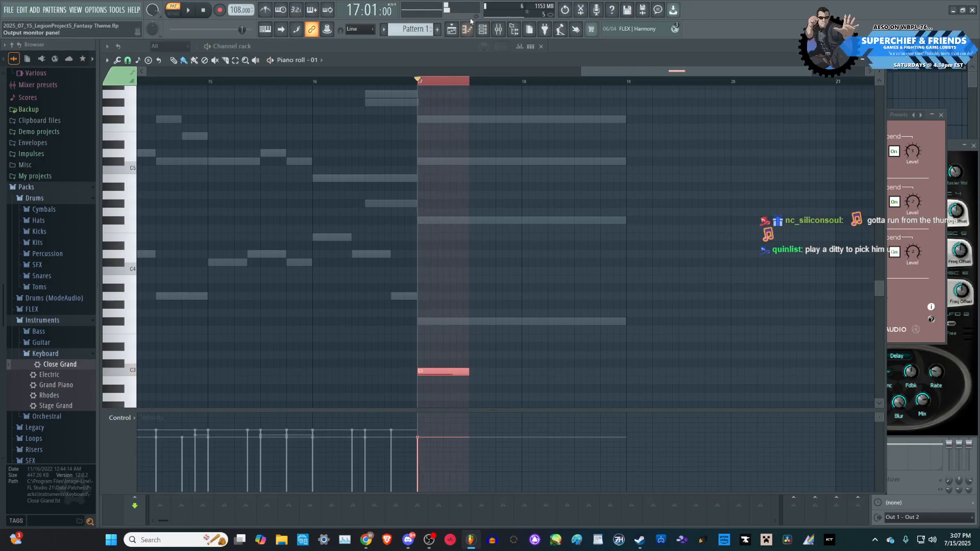
pyautogui.click(484, 30)
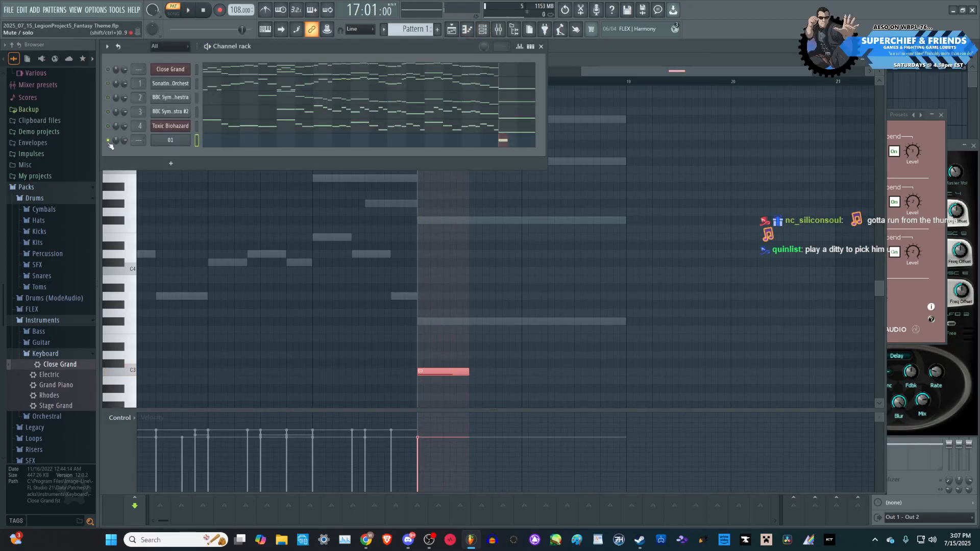
pyautogui.press('space')
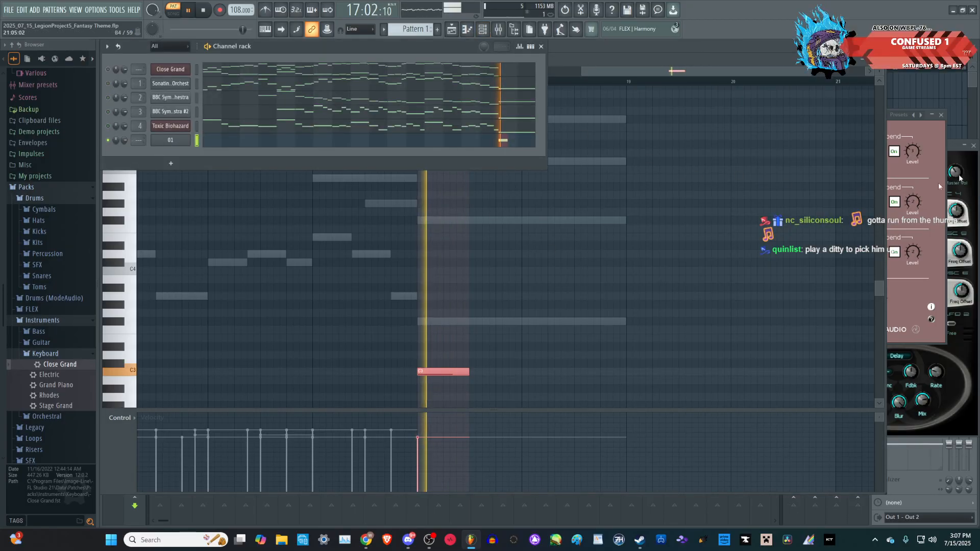
# - Audition the Hurdy Gurdy presets one by one from 02 through Init while the test note loops
pyautogui.click(903, 116)
pyautogui.click(914, 129)
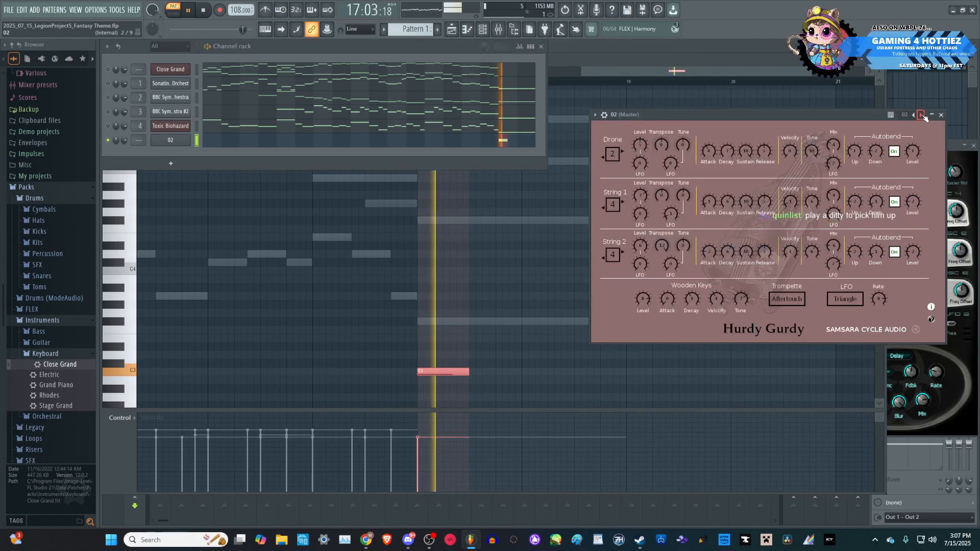
pyautogui.click(922, 115)
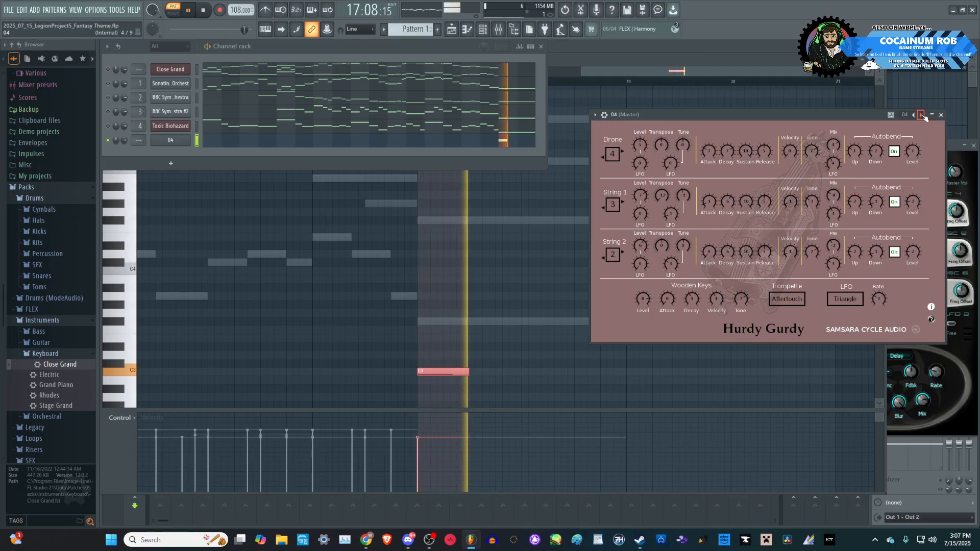
pyautogui.click(922, 116)
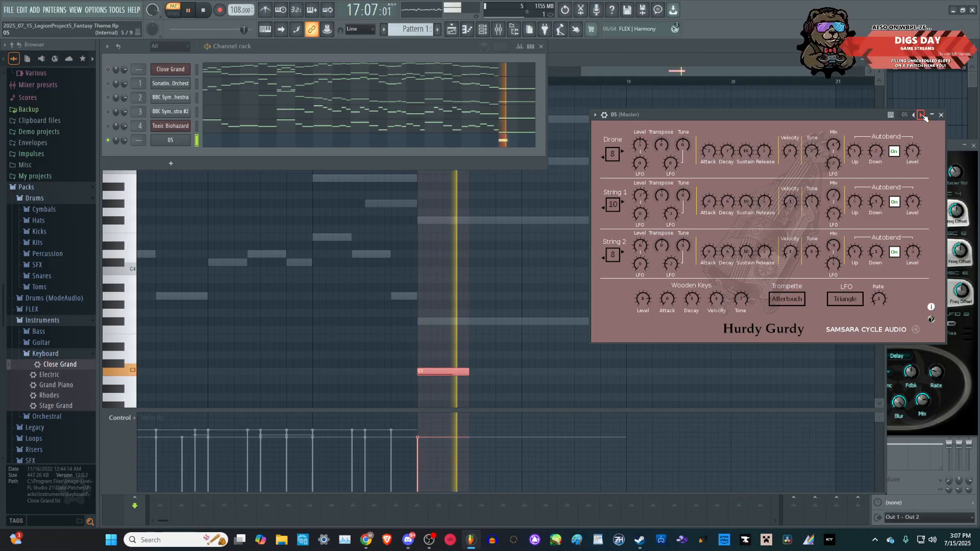
pyautogui.click(922, 116)
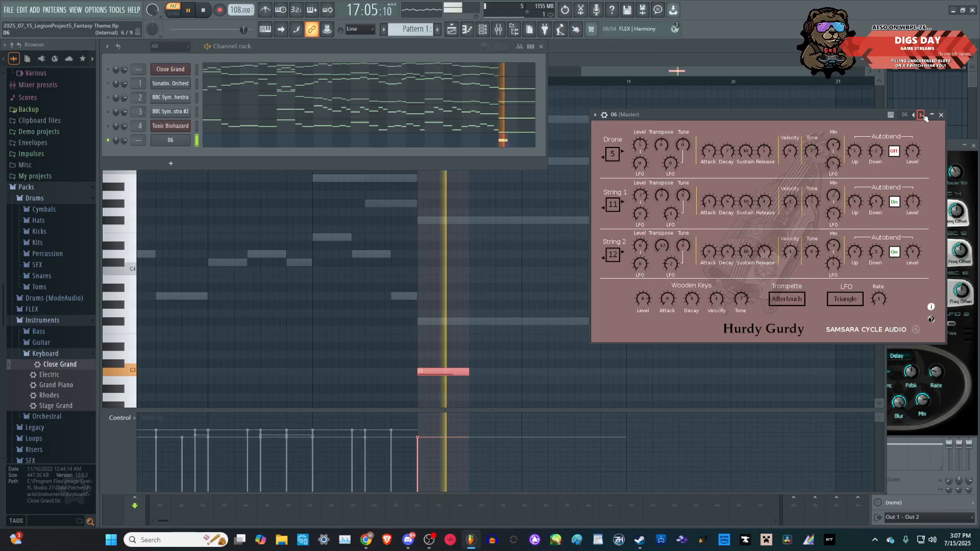
pyautogui.click(922, 115)
pyautogui.click(922, 115)
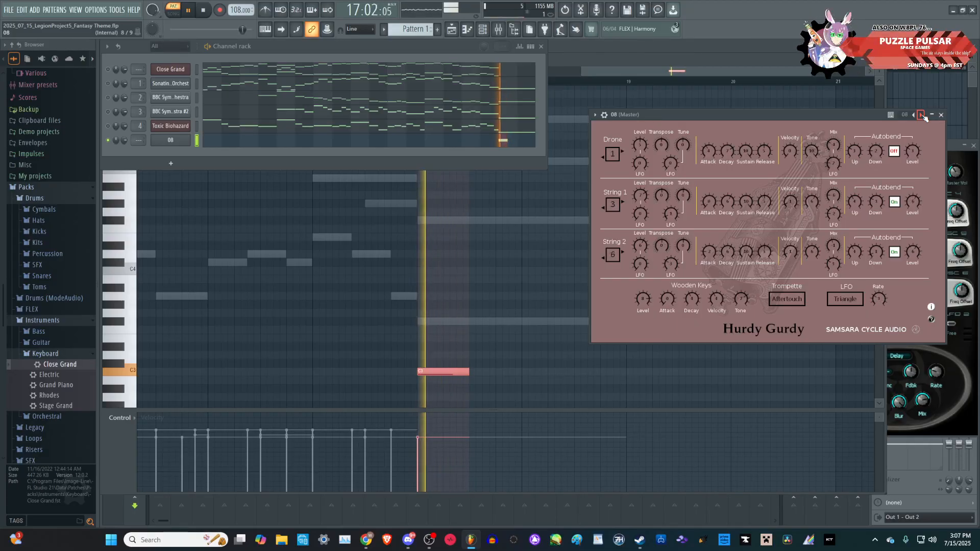
pyautogui.click(922, 116)
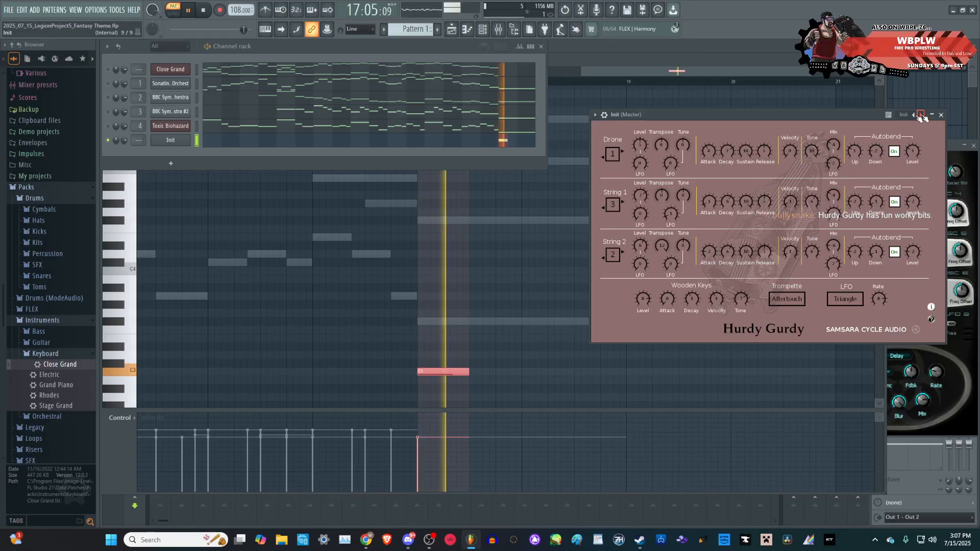
# - Go through the Hurdy Gurdy presets again from 01, keep preset 08, and stop playback
pyautogui.click(904, 115)
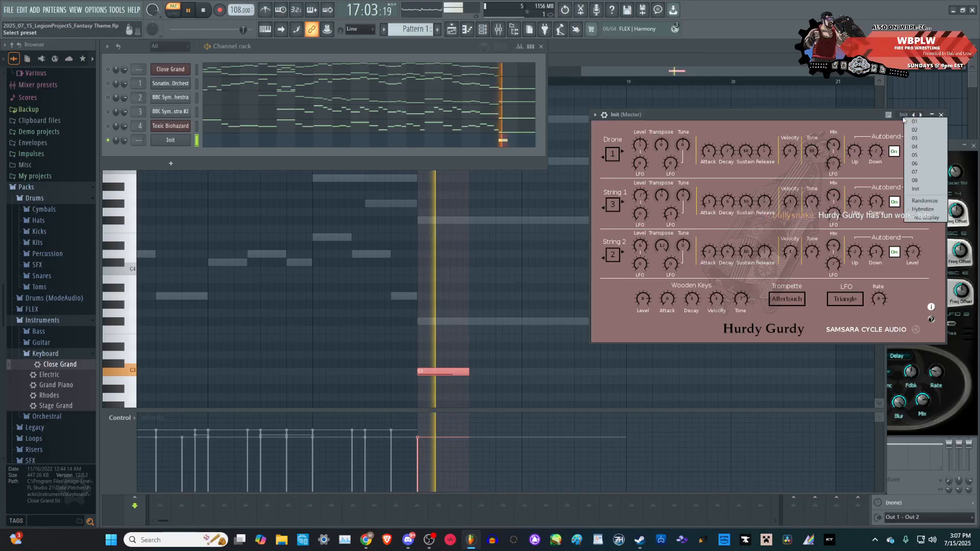
pyautogui.click(914, 121)
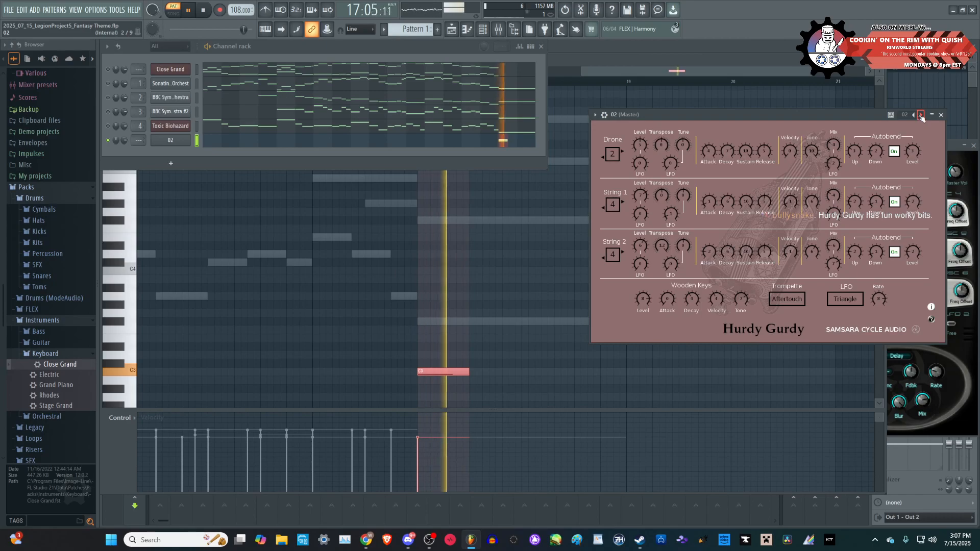
pyautogui.click(921, 115)
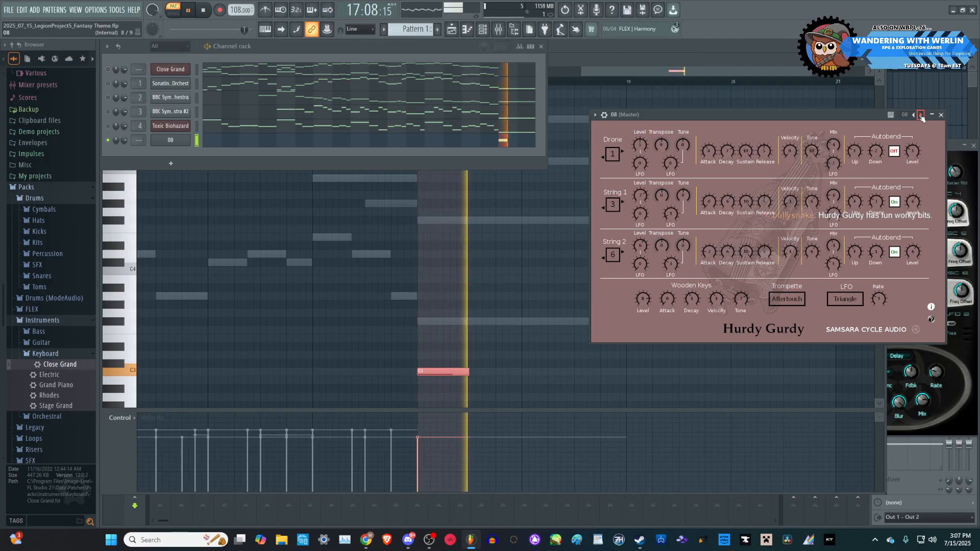
pyautogui.press('space')
pyautogui.click(941, 115)
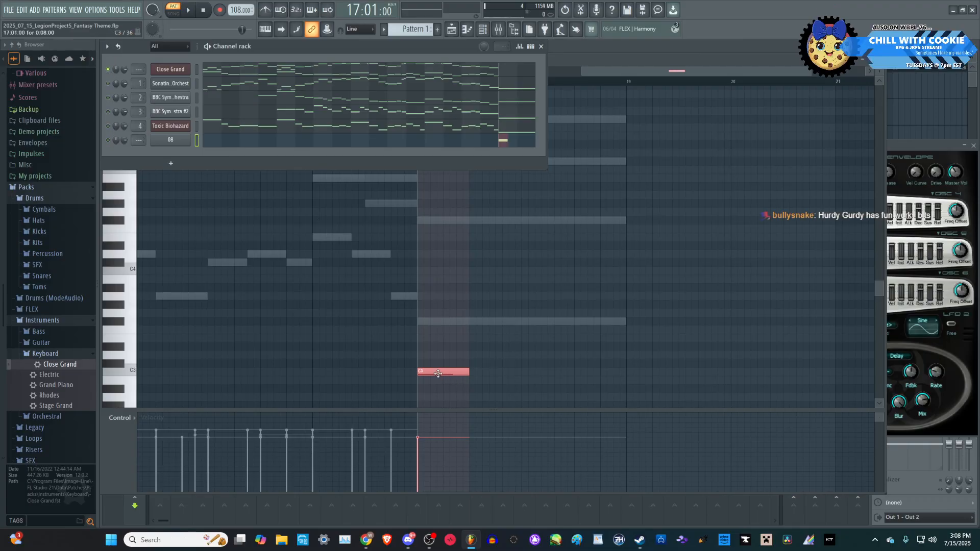
# - Enable all channels except Close Grand, set the Hurdy Gurdy note to a two-bar F#3 at bar 19, and play the transition
pyautogui.rightClick(107, 71)
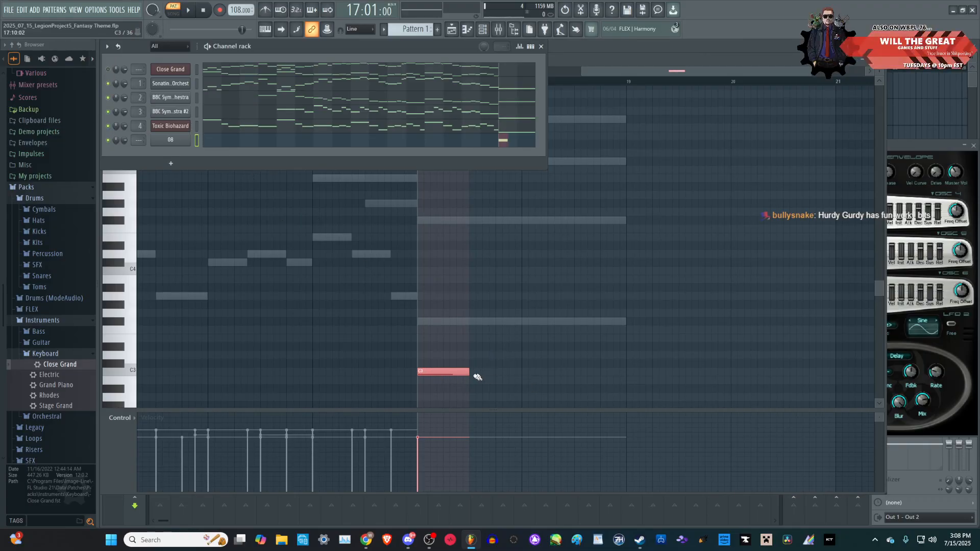
pyautogui.moveTo(455, 368); pyautogui.dragTo(572, 352)
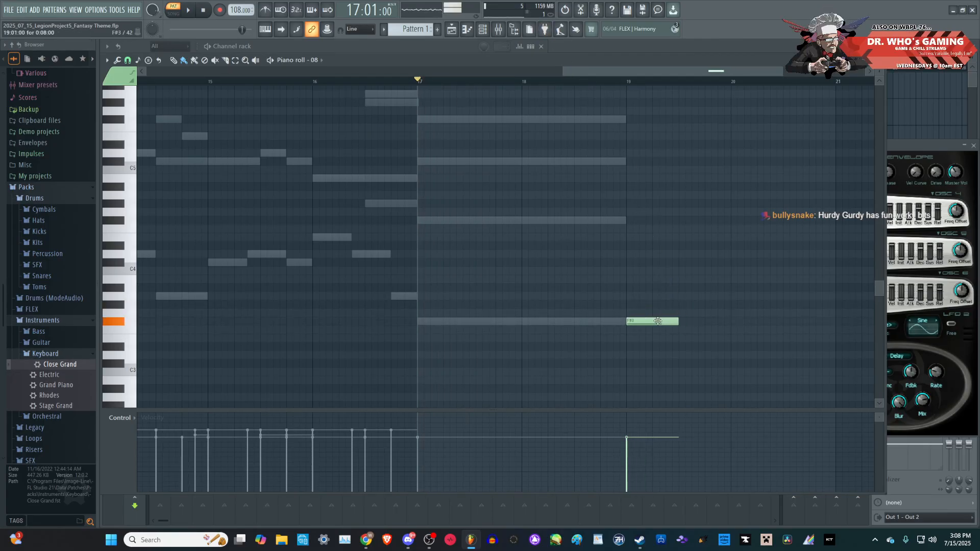
pyautogui.moveTo(673, 323); pyautogui.dragTo(835, 315)
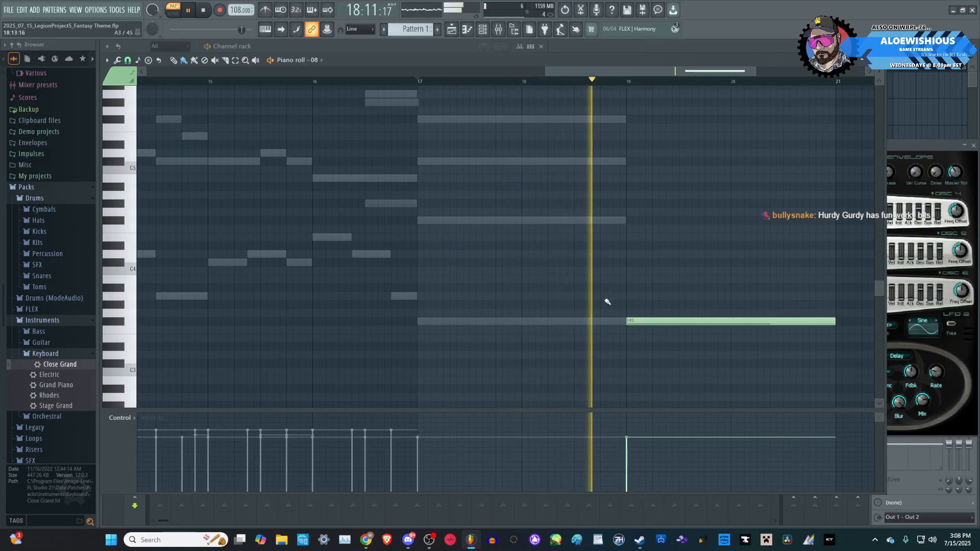
pyautogui.scroll(-3, 545, 323)
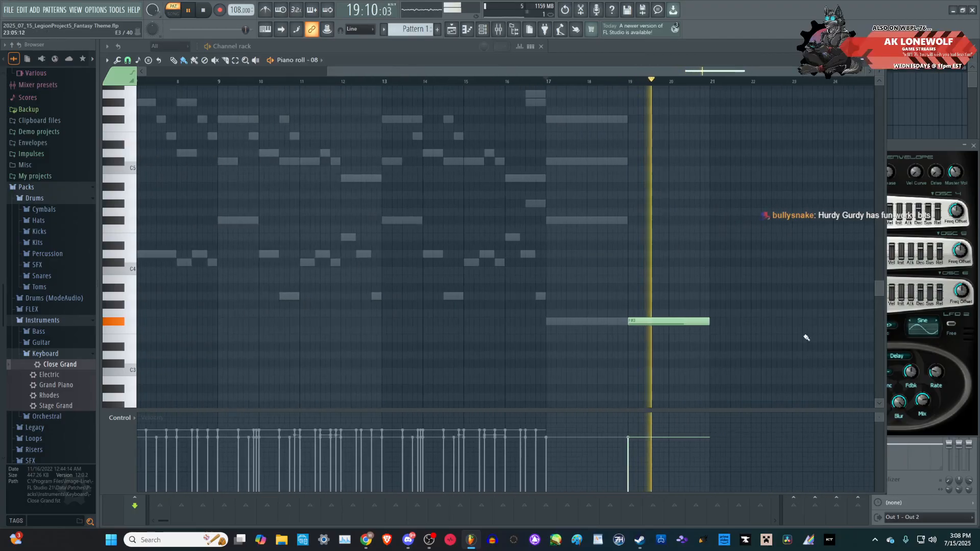
pyautogui.scroll(3, 796, 335)
pyautogui.scroll(3, 543, 299)
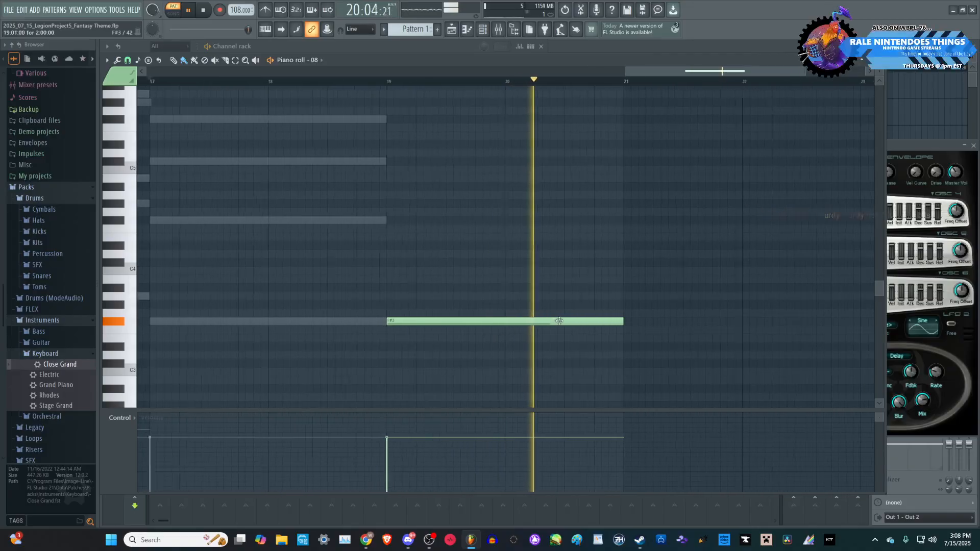
pyautogui.press('space')
# - Add an A3 note at bar 20 above the F#3 and trim it to one bar
pyautogui.click(499, 296)
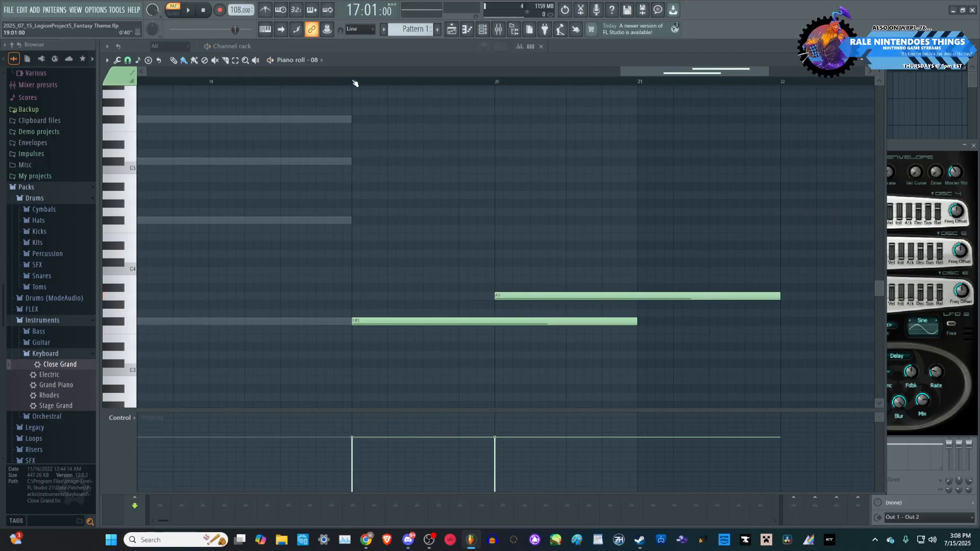
pyautogui.press('space')
pyautogui.moveTo(780, 296); pyautogui.dragTo(637, 298)
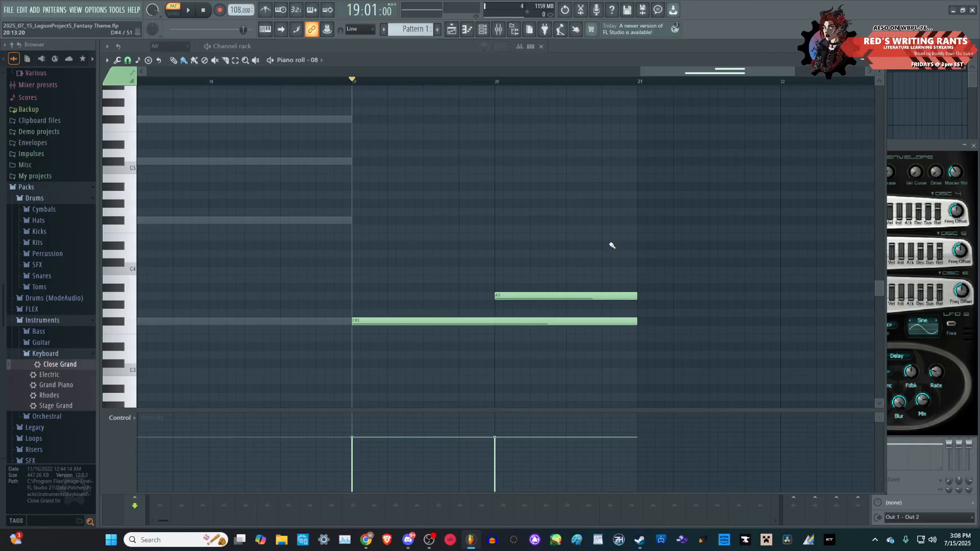
# - Add a second F#3 note at bar 21 of the Hurdy Gurdy part and extend it to two bars
pyautogui.click(642, 322)
pyautogui.scroll(-2, 400, 296)
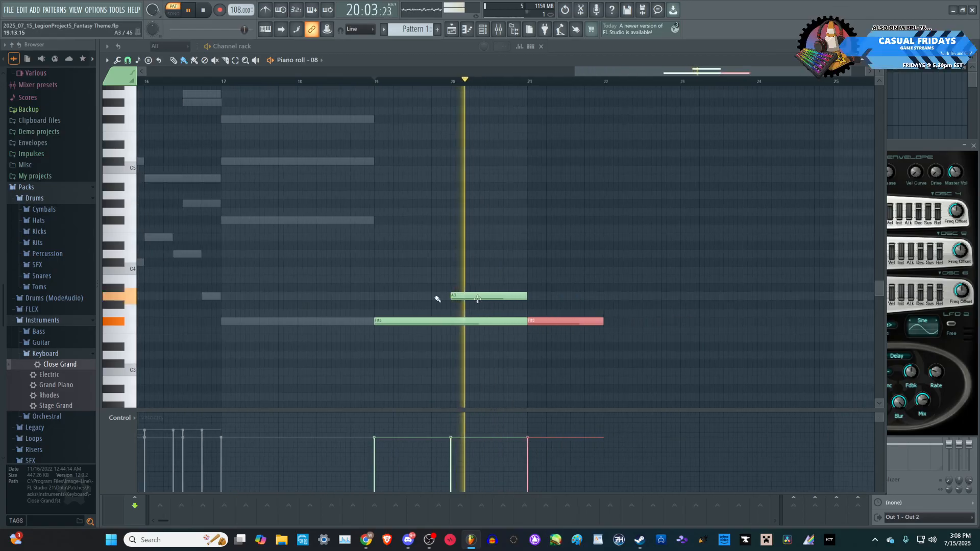
pyautogui.scroll(1, 730, 338)
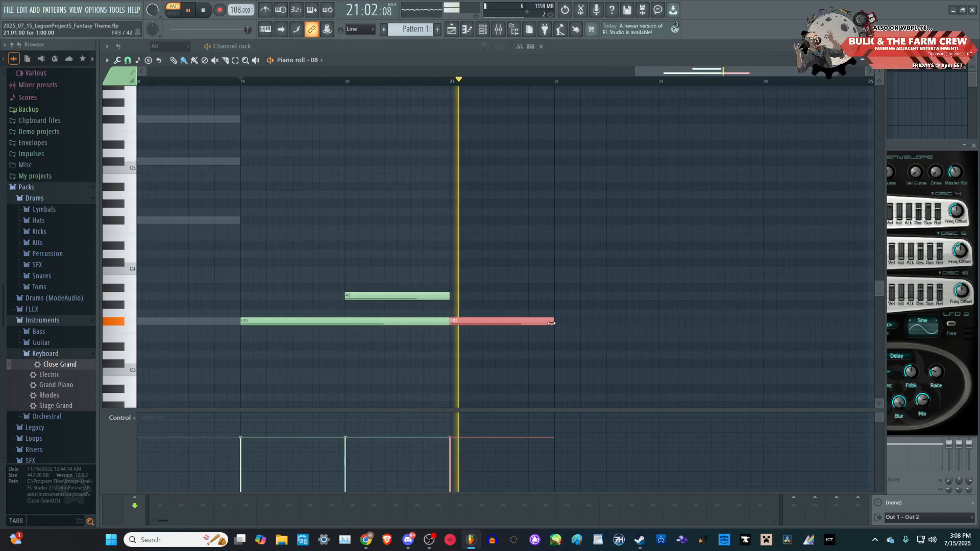
pyautogui.moveTo(554, 322); pyautogui.dragTo(657, 321)
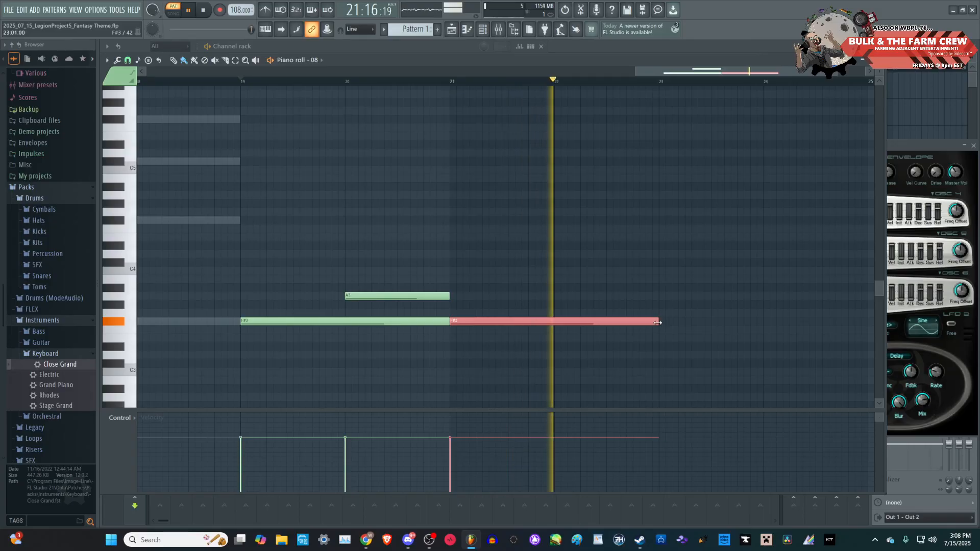
# - Add a half-bar B3 note at bar 22 followed by a half-bar C#4 note, auditioning the phrase from bar 19
pyautogui.press('space')
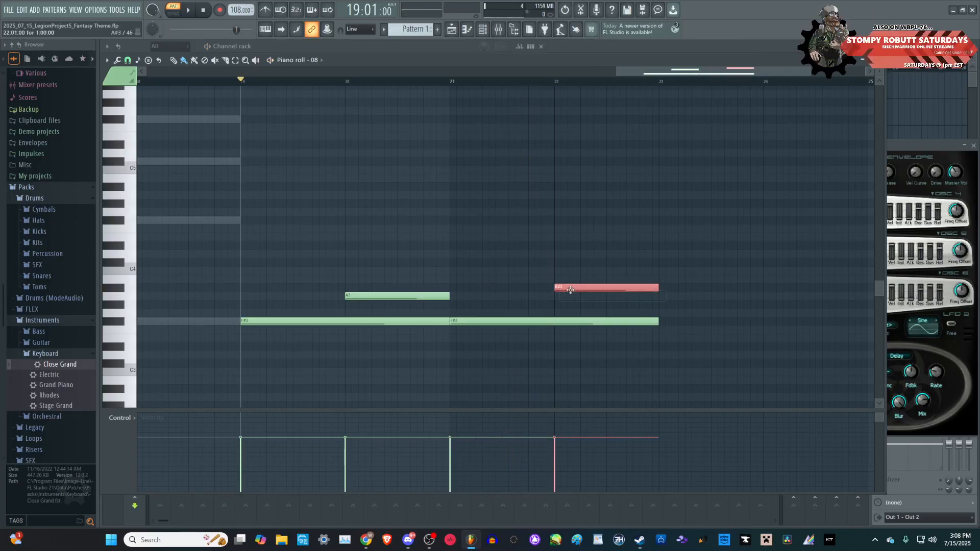
pyautogui.press('space')
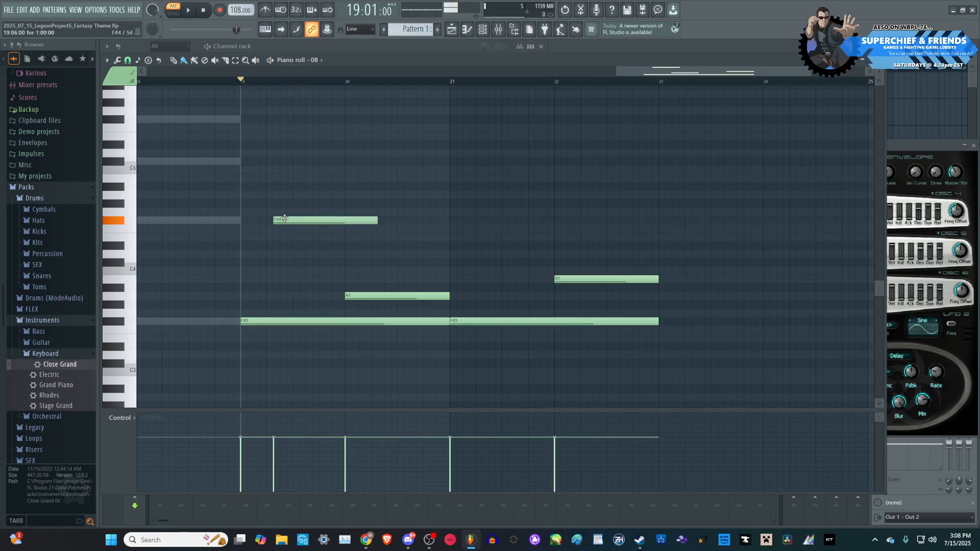
pyautogui.press('space')
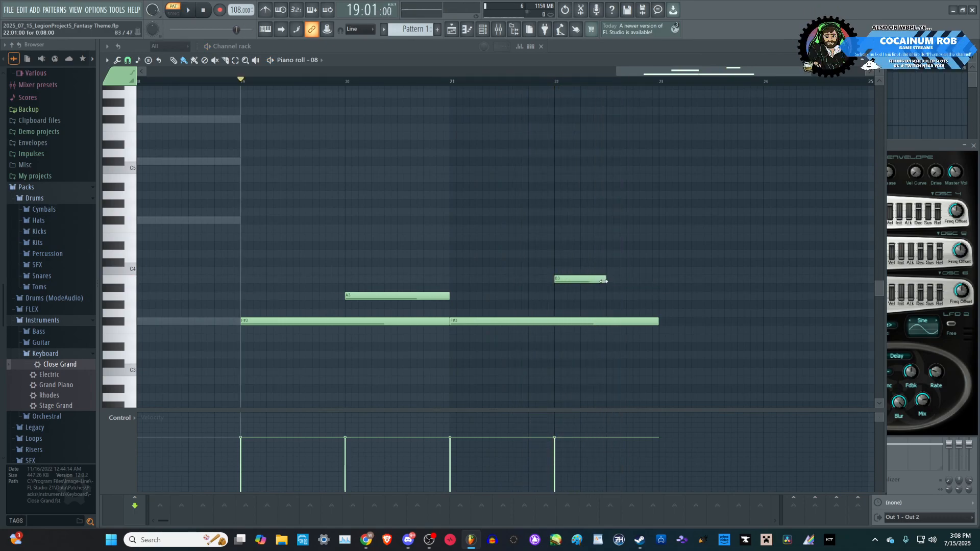
pyautogui.click(612, 271)
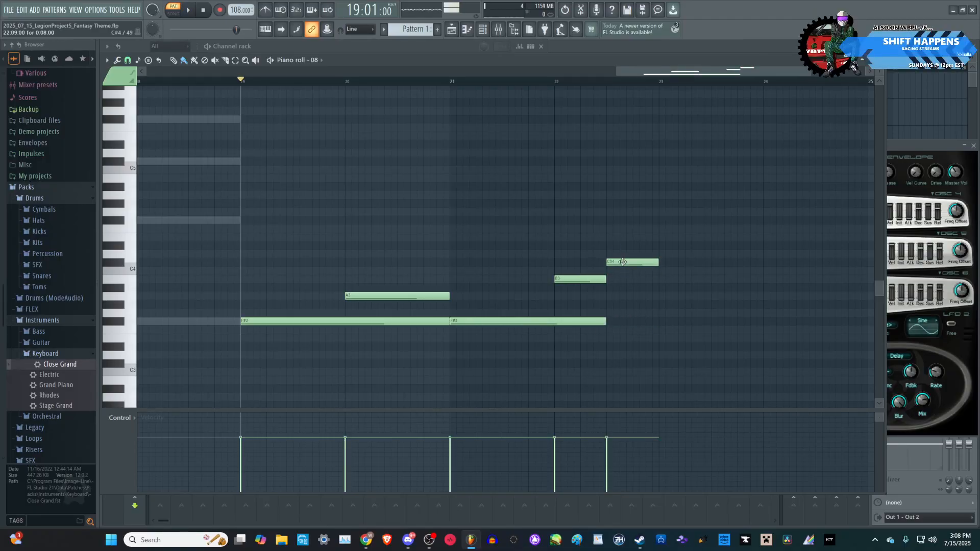
# - Add a half-bar G#3 under the C#4, a two-bar F#3 at bar 23 and a half-bar B3 at bar 24
pyautogui.click(612, 304)
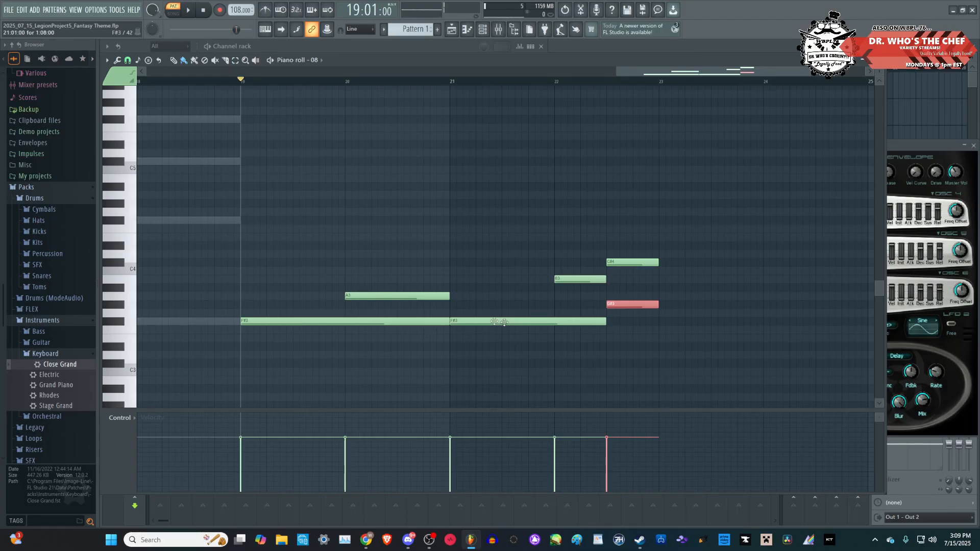
pyautogui.scroll(-3, 613, 320)
pyautogui.scroll(2, 707, 351)
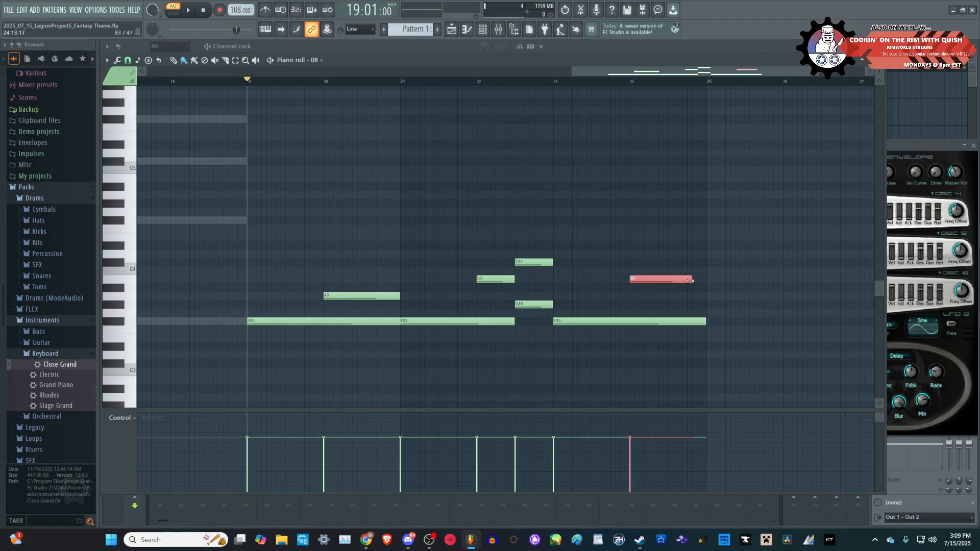
pyautogui.moveTo(692, 281); pyautogui.dragTo(668, 281)
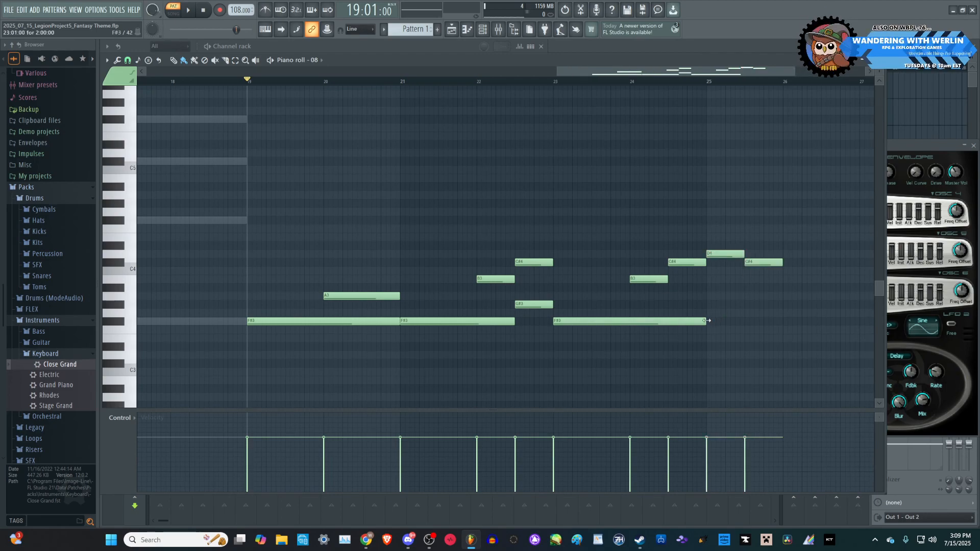
# - Shorten the bar 23 F#3 to one and a half bars and follow it with half-bar G#3, F#3 and G#3 notes, auditioning the phrase
pyautogui.moveTo(707, 321); pyautogui.dragTo(674, 322)
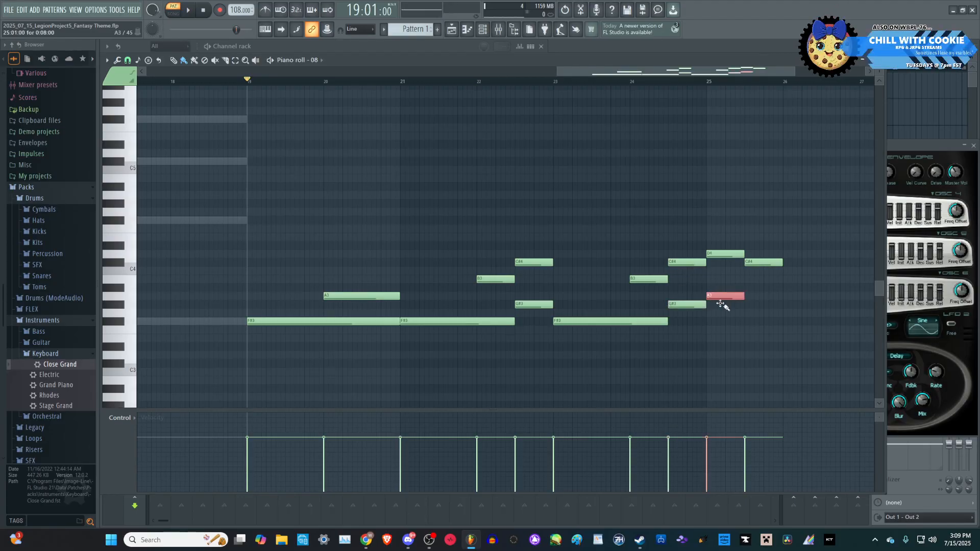
pyautogui.click(745, 306)
pyautogui.press('space')
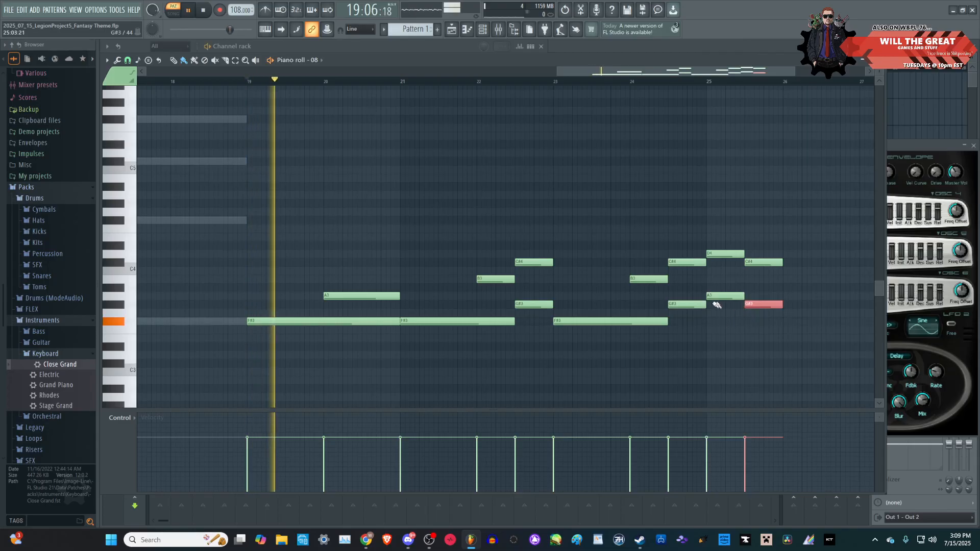
pyautogui.moveTo(712, 298); pyautogui.dragTo(729, 322)
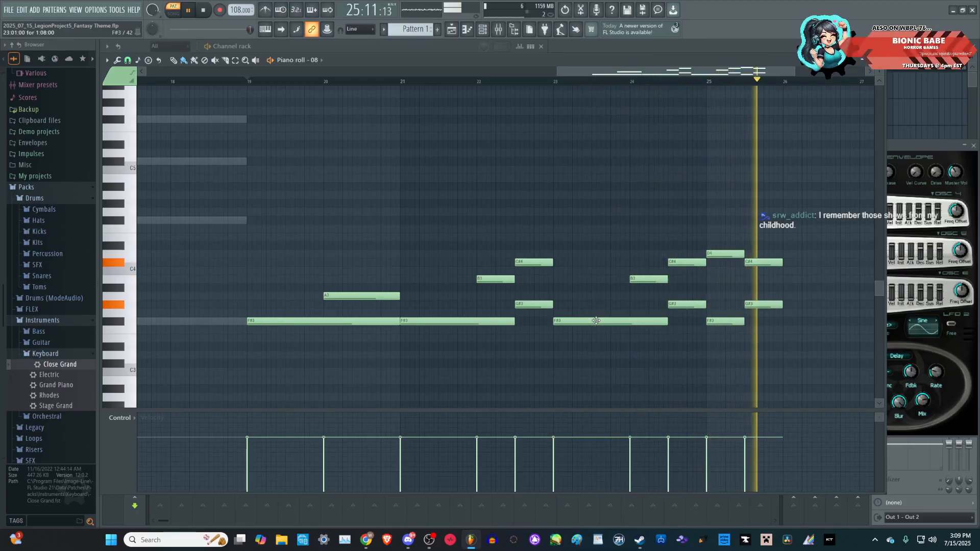
pyautogui.press('space')
# - Select the whole Hurdy Gurdy phrase from bar 19 and duplicate it so the copy starts at bar 26
pyautogui.scroll(-4, 213, 359)
pyautogui.scroll(3, 785, 358)
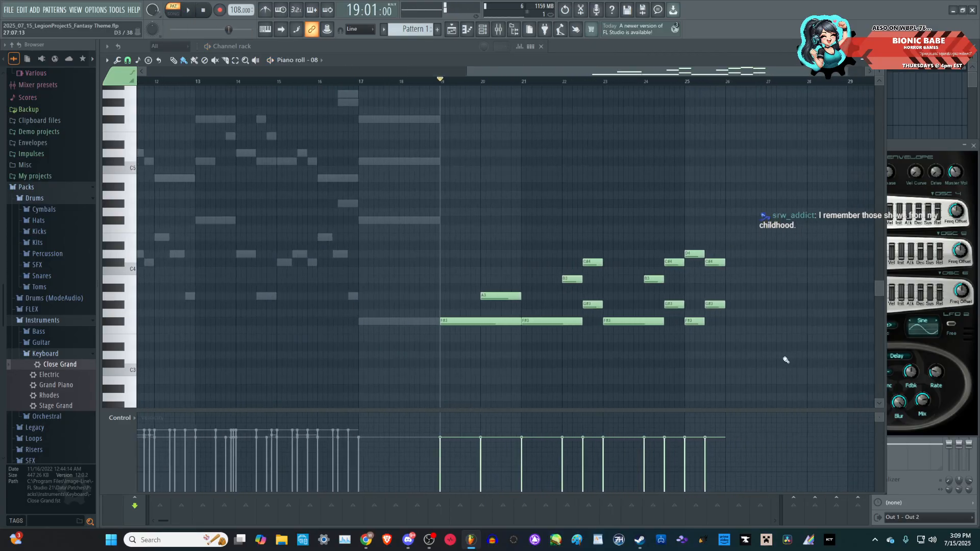
pyautogui.moveTo(775, 363); pyautogui.dragTo(324, 192)
pyautogui.hscroll(5, 764, 366)
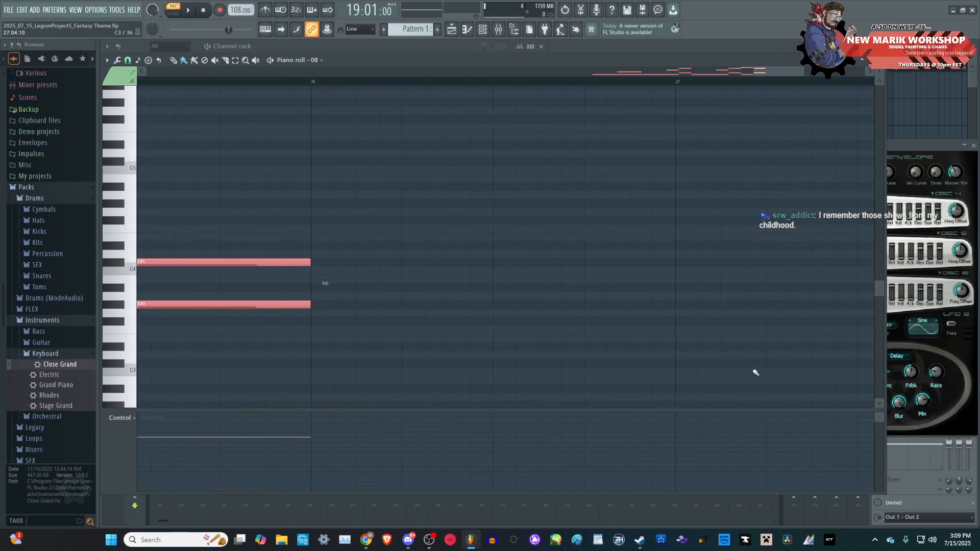
pyautogui.hotkey('ctrl', 'b')
pyautogui.scroll(-4, 487, 343)
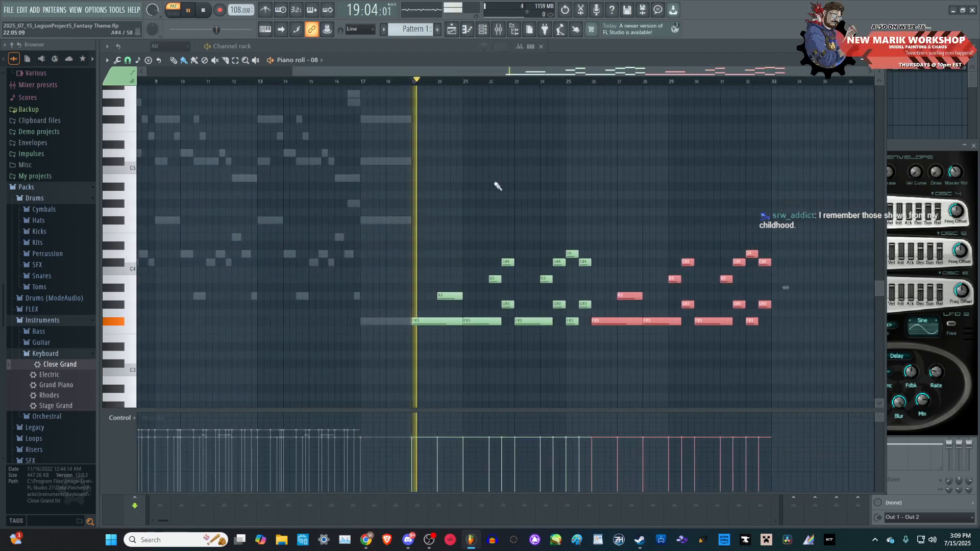
# - In the Sonatina Orchest part, add a two-bar note at bar 19, delete the stray F4 copy and set the note to C#5 during playback
pyautogui.click(484, 30)
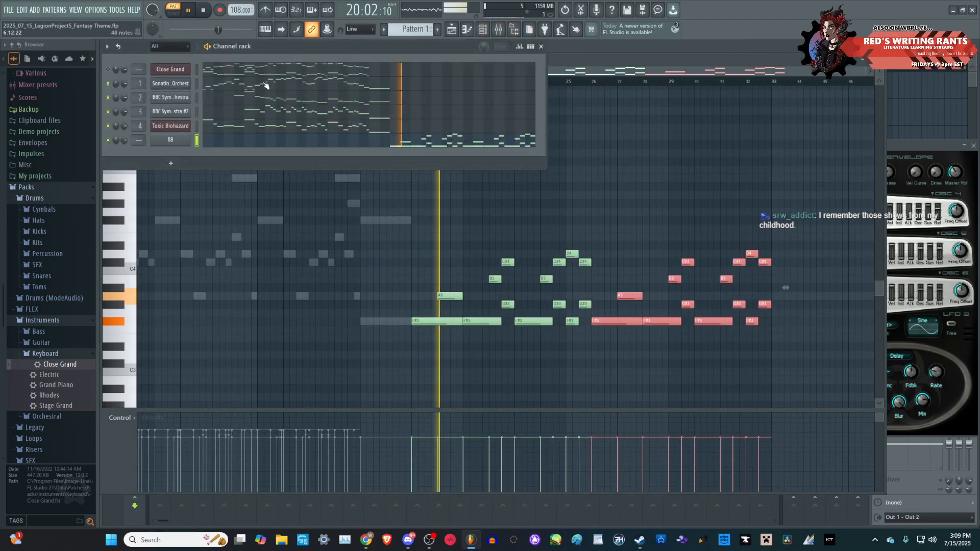
pyautogui.click(412, 90)
pyautogui.scroll(3, 445, 143)
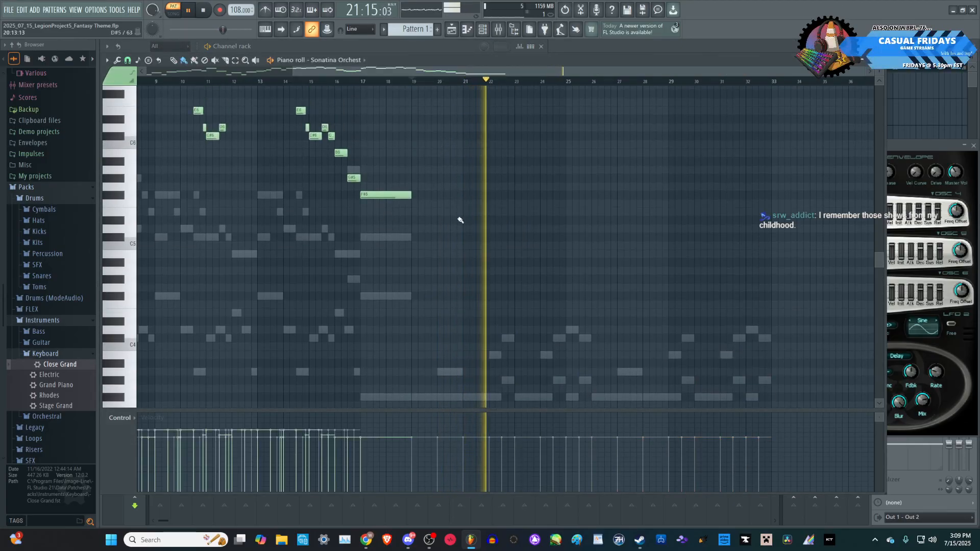
pyautogui.scroll(2, 455, 220)
pyautogui.scroll(-3, 449, 219)
pyautogui.scroll(2, 432, 214)
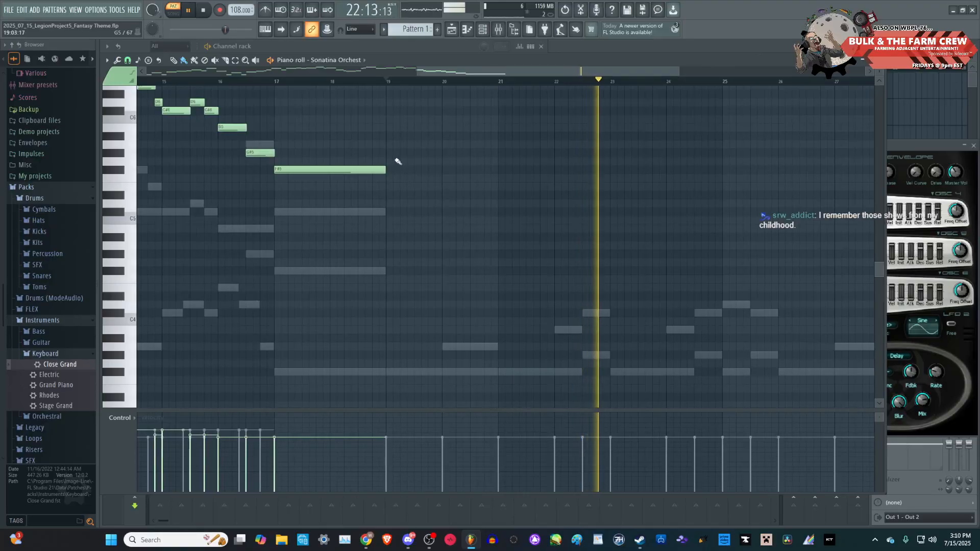
pyautogui.click(390, 168)
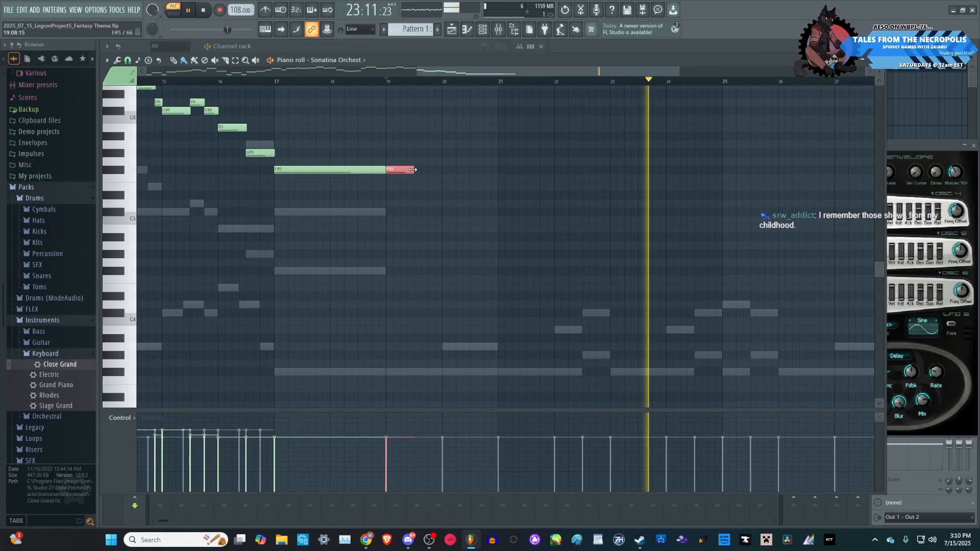
pyautogui.moveTo(412, 169); pyautogui.dragTo(501, 171)
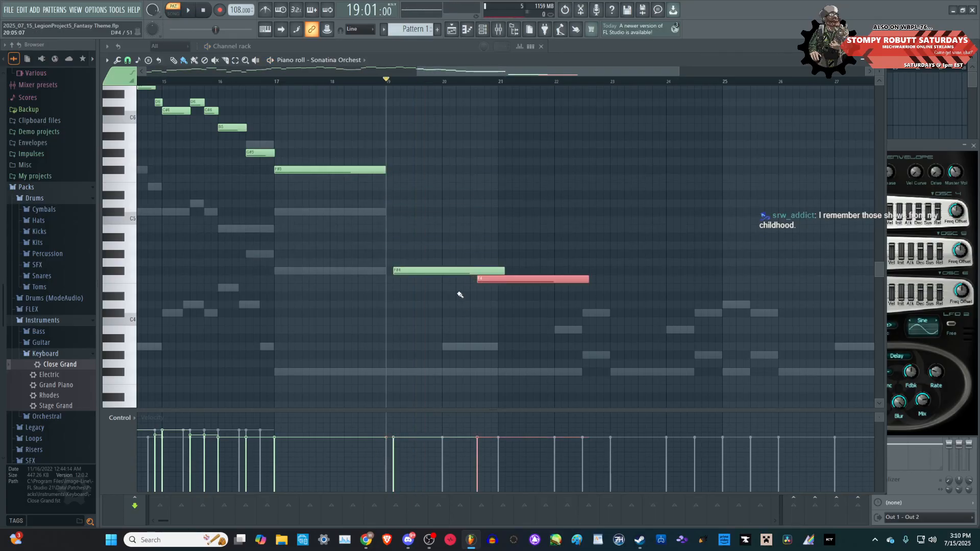
pyautogui.rightClick(504, 282)
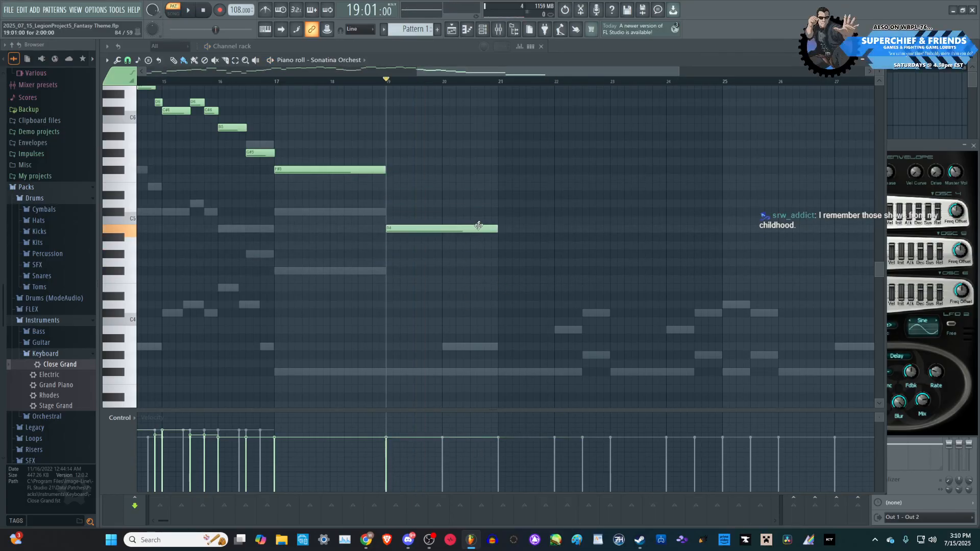
pyautogui.press('space')
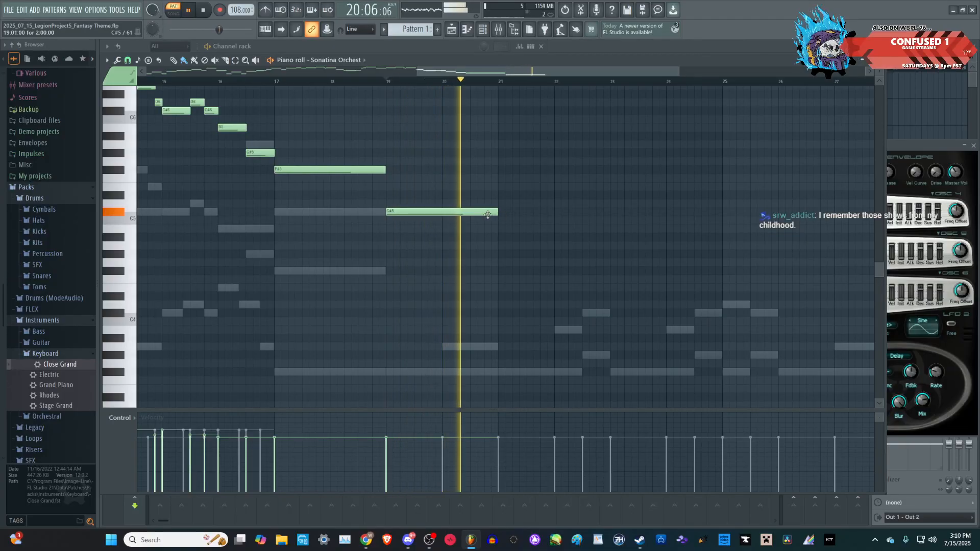
# - Continue the Sonatina Orchest melody with a one-bar C#5 at bar 21, a half-bar D5 at bar 22 and two half-bar C#5 notes
pyautogui.moveTo(505, 215)
pyautogui.mouseDown()
pyautogui.moveTo(606, 215)
pyautogui.moveTo(581, 214)
pyautogui.mouseUp()
pyautogui.press('space')
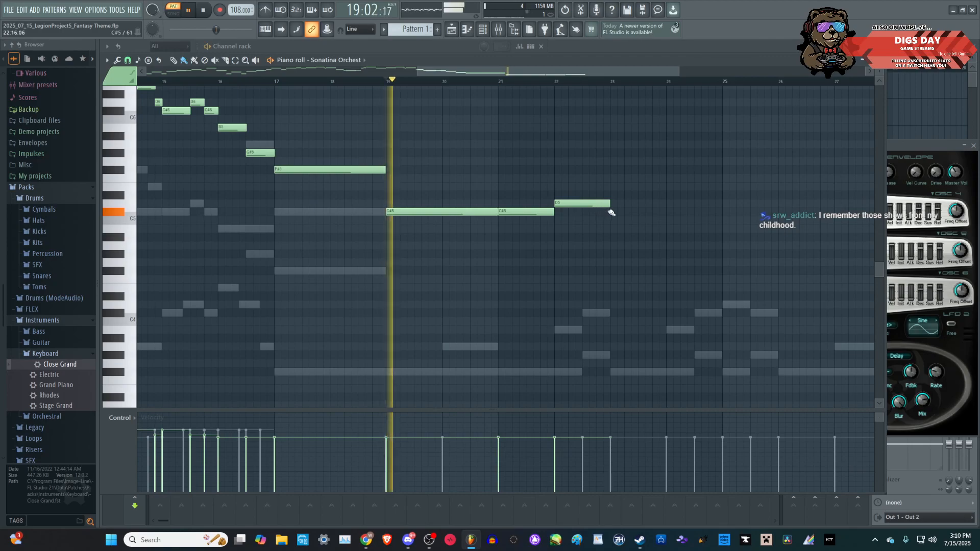
pyautogui.moveTo(610, 213); pyautogui.dragTo(584, 212)
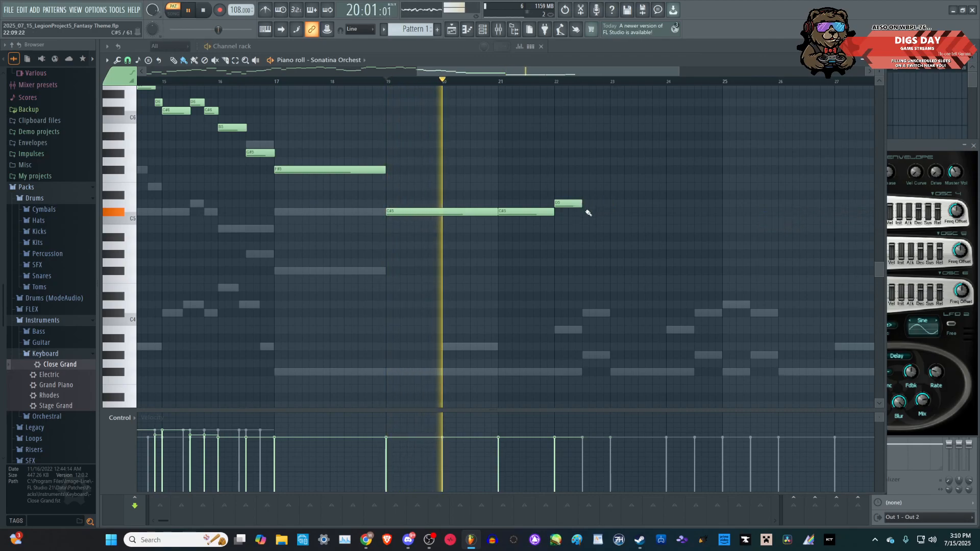
pyautogui.click(588, 213)
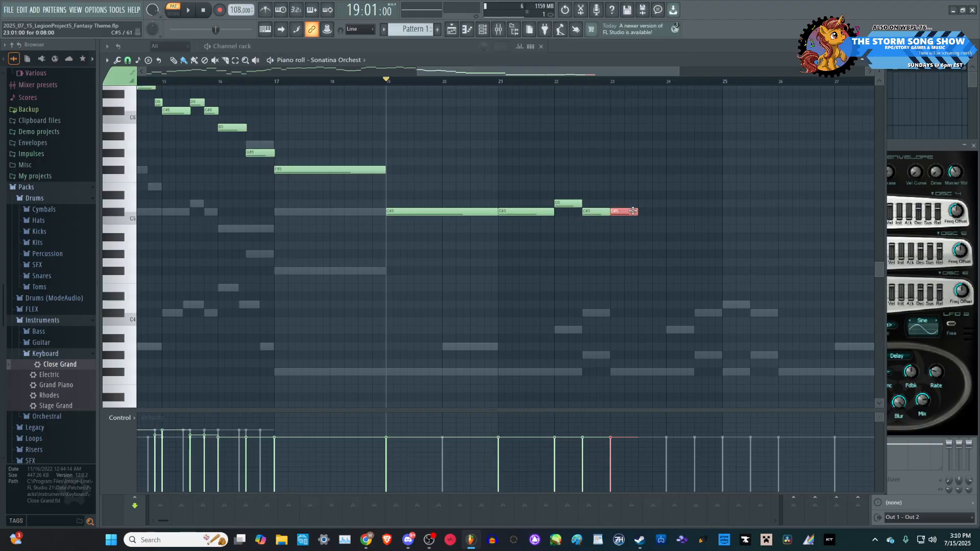
pyautogui.press('space')
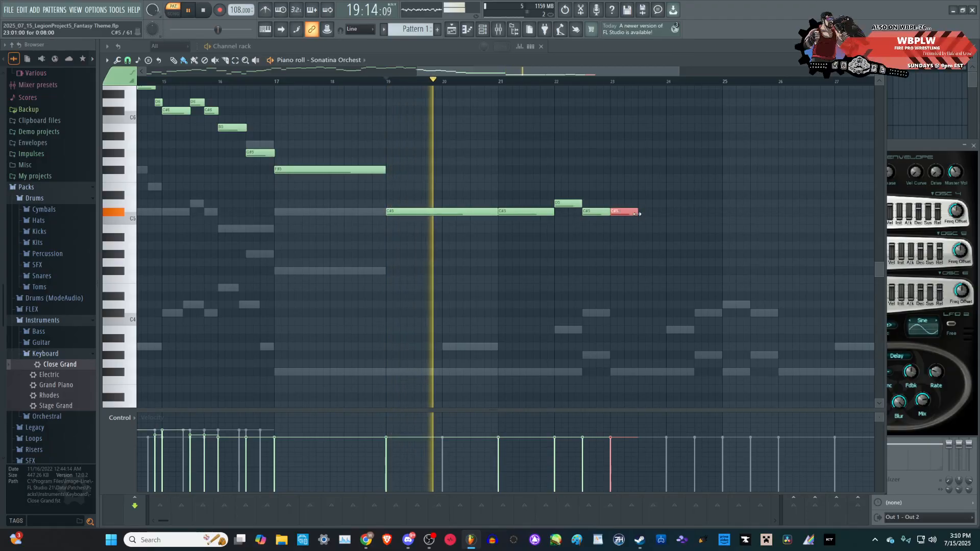
pyautogui.scroll(-2, 613, 260)
pyautogui.scroll(2, 613, 259)
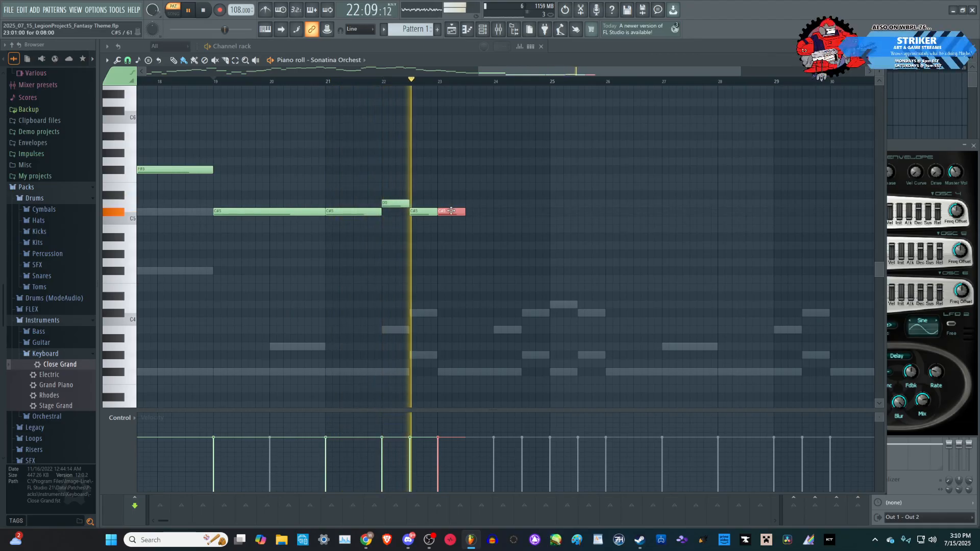
# - Add a one-bar F#5 halfway through bar 23 followed by a half-bar G#5, playing from bar 19
pyautogui.press('space')
pyautogui.click(474, 172)
pyautogui.press('space')
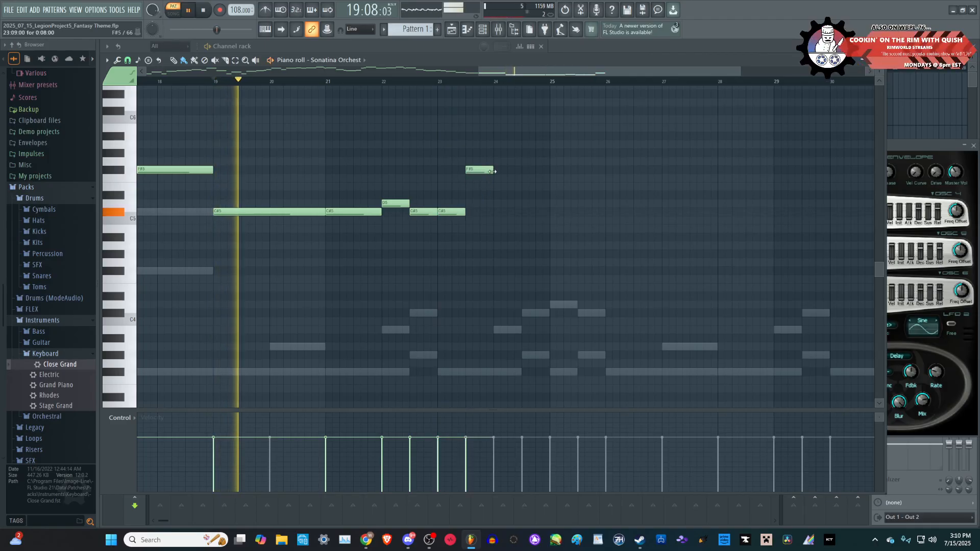
pyautogui.moveTo(492, 170); pyautogui.dragTo(519, 168)
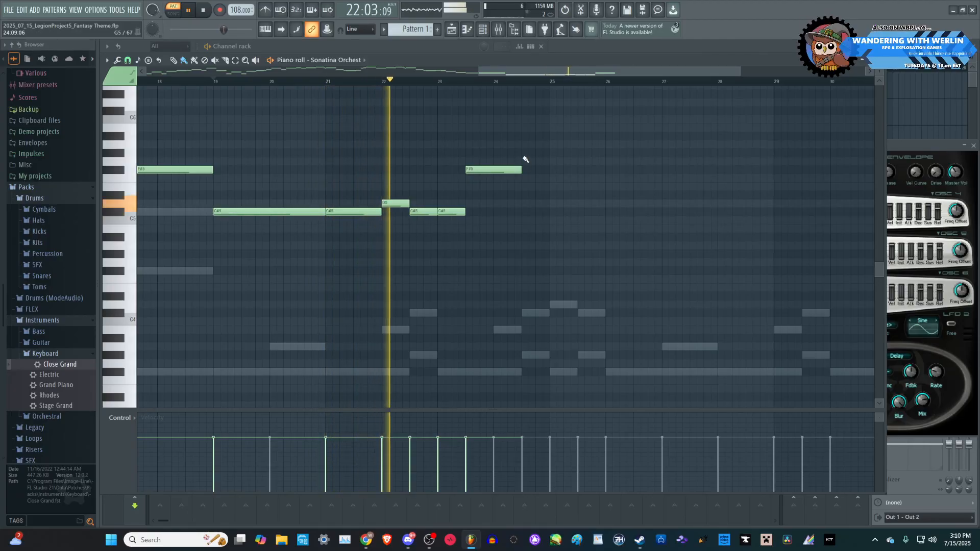
pyautogui.click(525, 152)
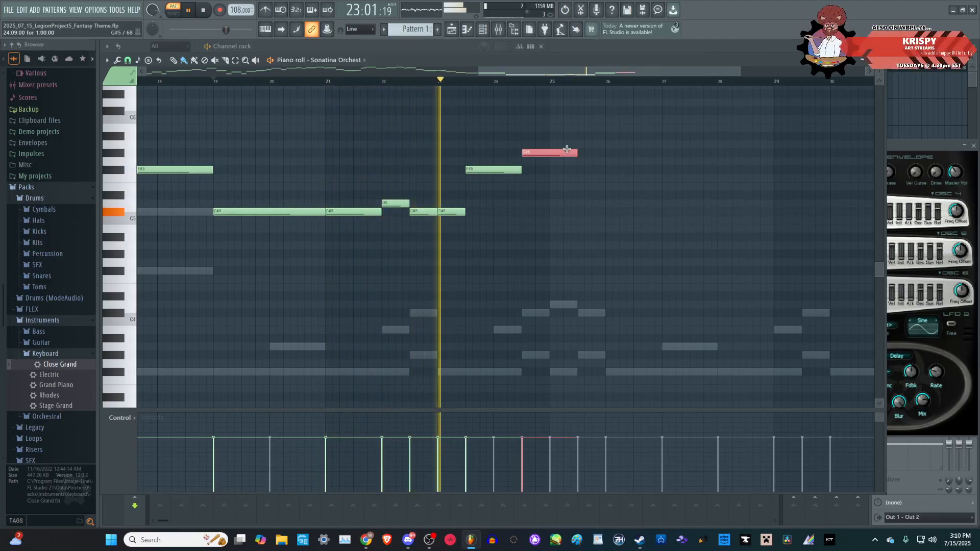
pyautogui.moveTo(576, 152); pyautogui.dragTo(547, 152)
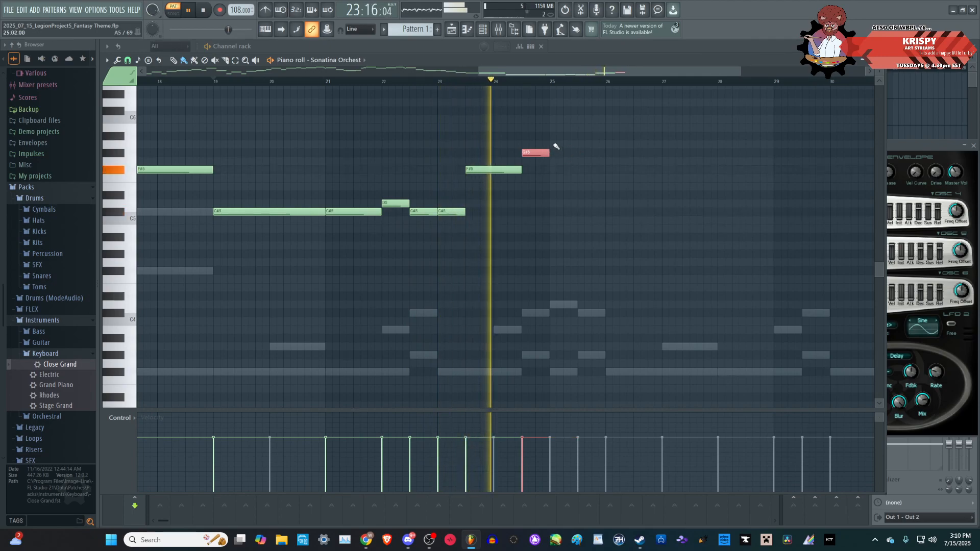
# - Add a half-bar A5 at bar 25 and a half-bar E5 after it, removing the extra C#5 at bar 26
pyautogui.click(556, 144)
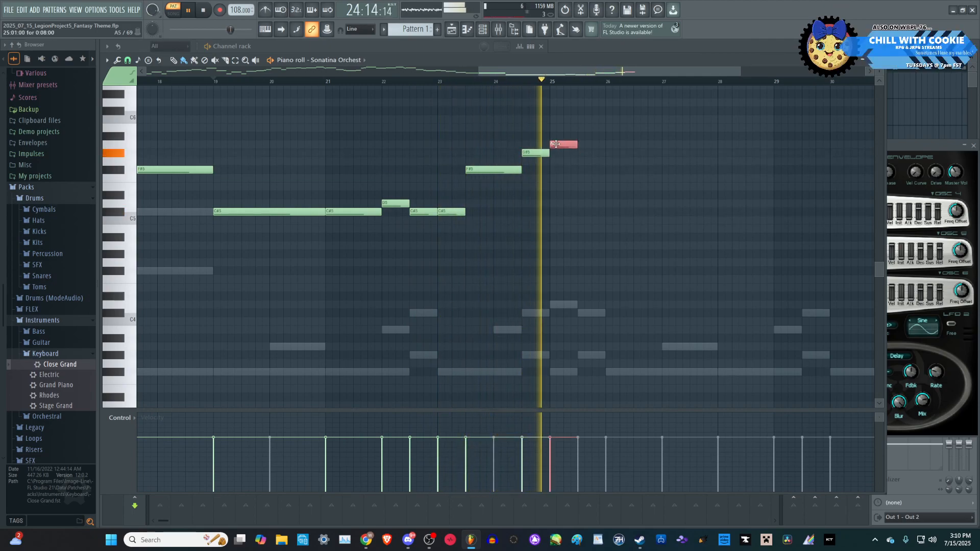
pyautogui.click(585, 154)
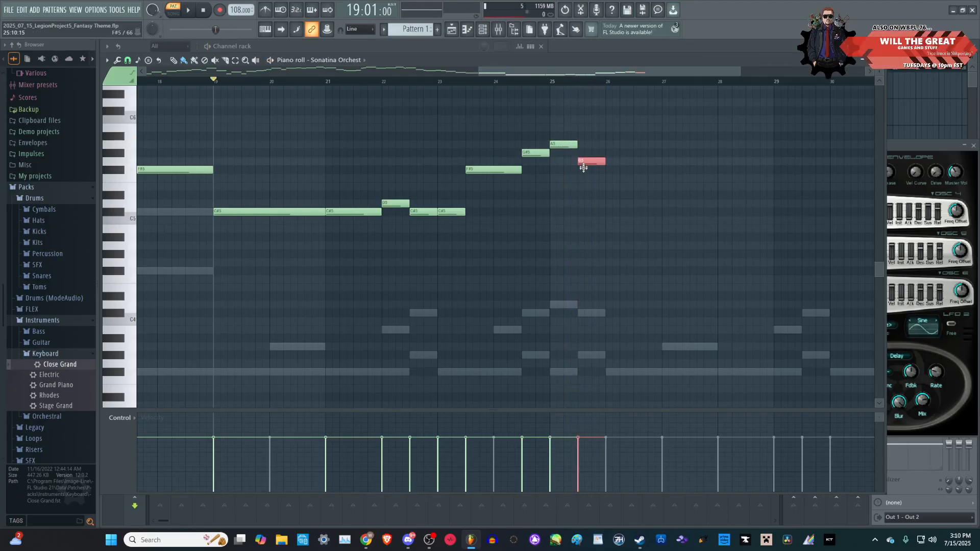
pyautogui.moveTo(584, 172); pyautogui.dragTo(589, 192)
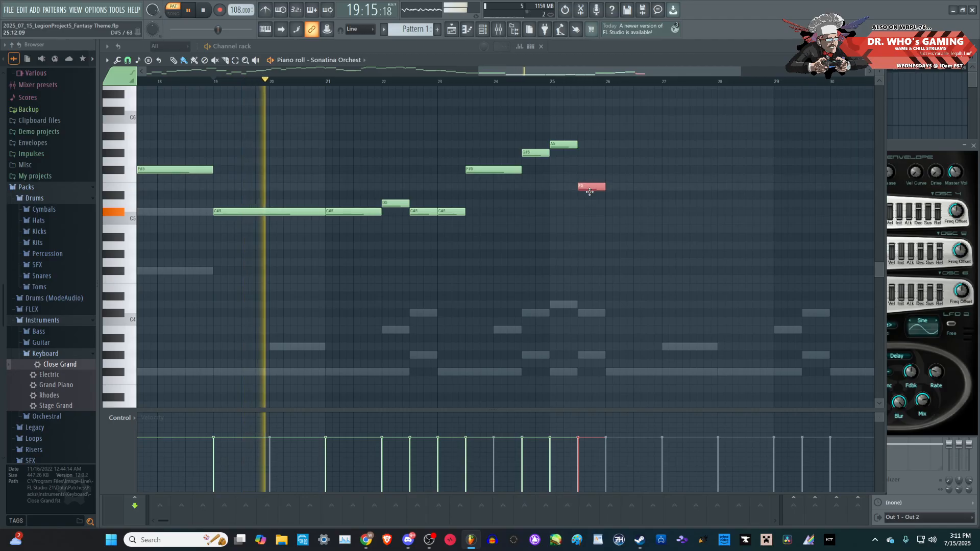
pyautogui.click(616, 213)
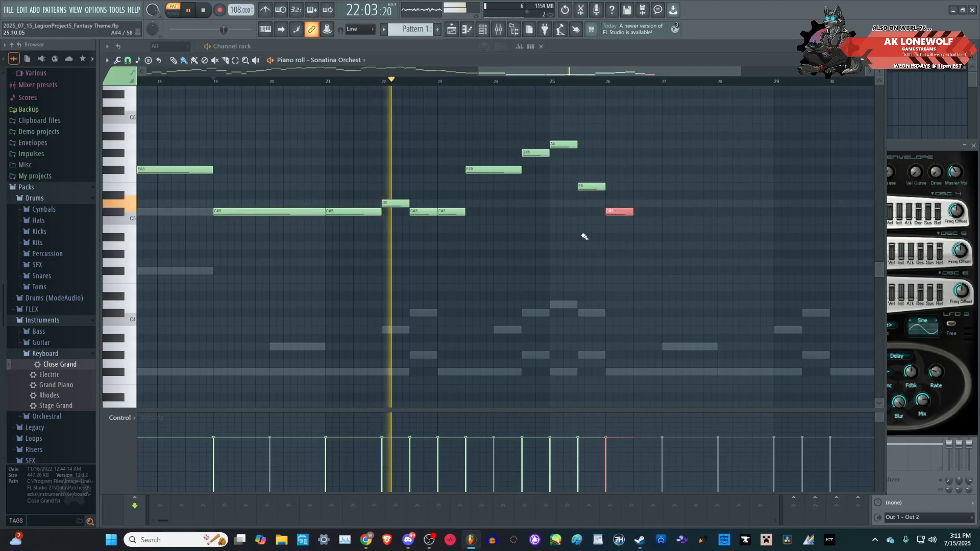
pyautogui.scroll(-4, 587, 245)
pyautogui.scroll(2, 682, 256)
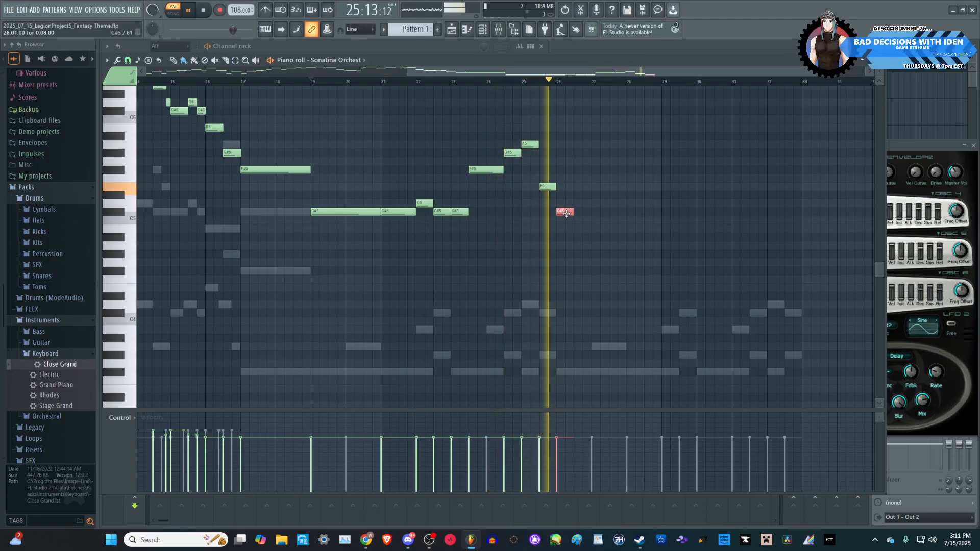
pyautogui.rightClick(565, 212)
# - Select the Sonatina Orchest phrase in bars 19 to 25, duplicate it from bar 26 and play it back
pyautogui.press('space')
pyautogui.moveTo(646, 275); pyautogui.dragTo(322, 100)
pyautogui.scroll(4, 705, 280)
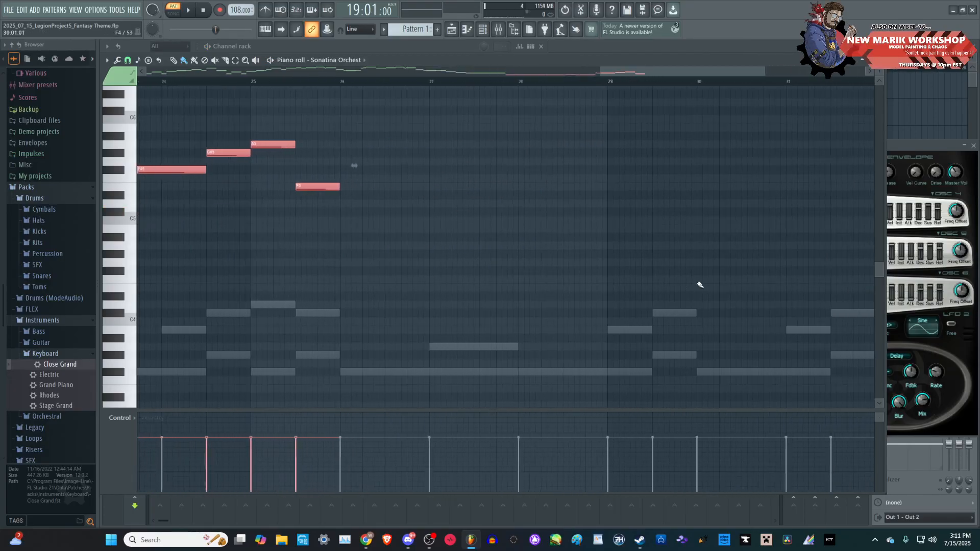
pyautogui.hotkey('ctrl', 'b')
pyautogui.scroll(-5, 592, 276)
pyautogui.press('space')
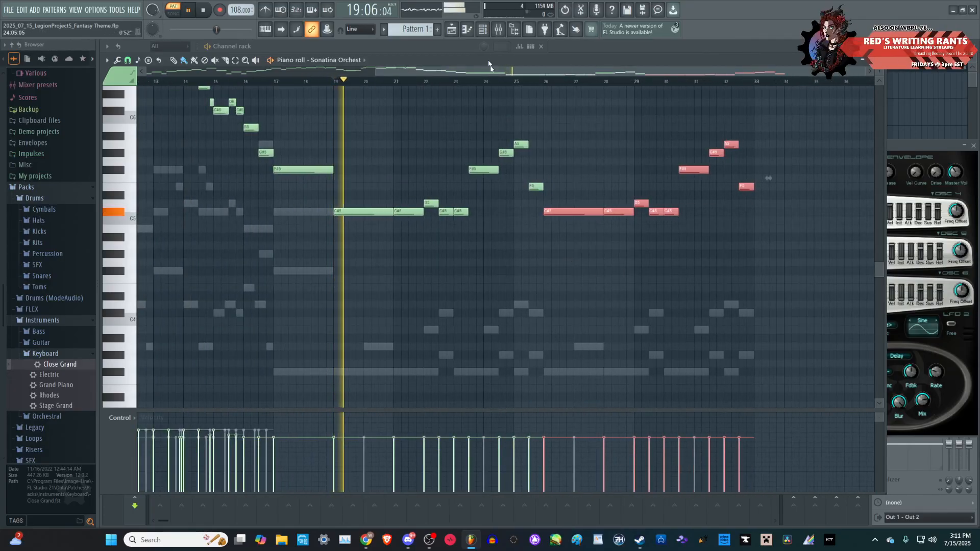
# - Route the 08 channel to mixer track 5 in the channel rack
pyautogui.click(482, 29)
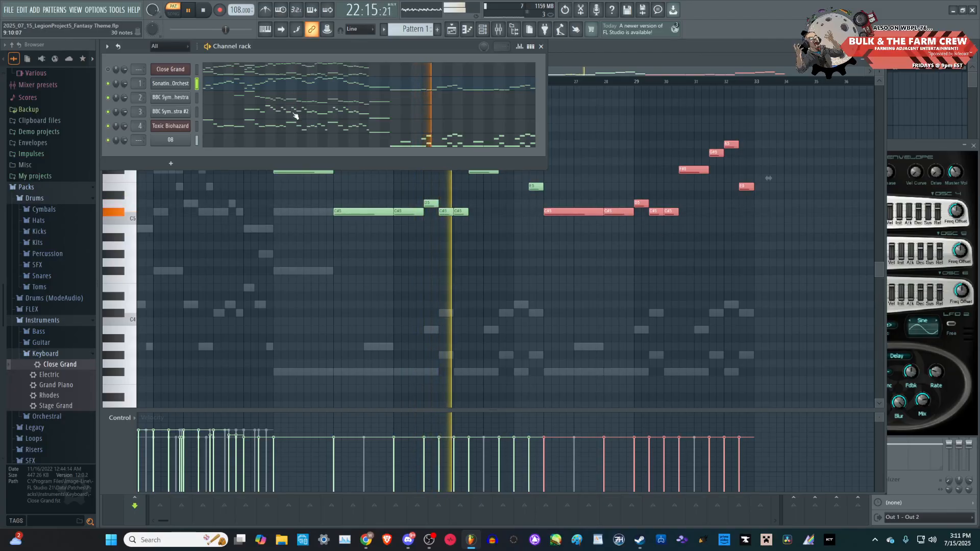
pyautogui.click(483, 31)
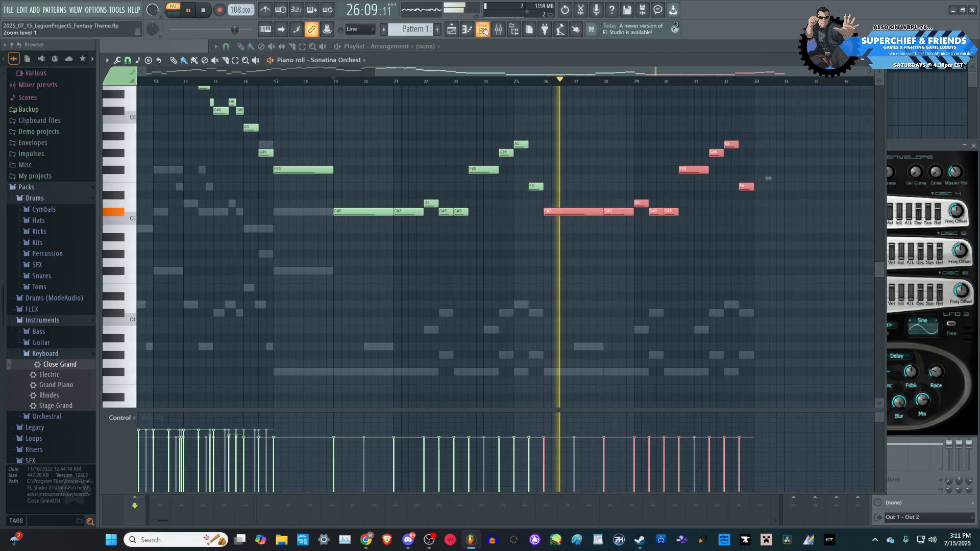
pyautogui.click(484, 31)
pyautogui.moveTo(140, 140); pyautogui.dragTo(139, 128)
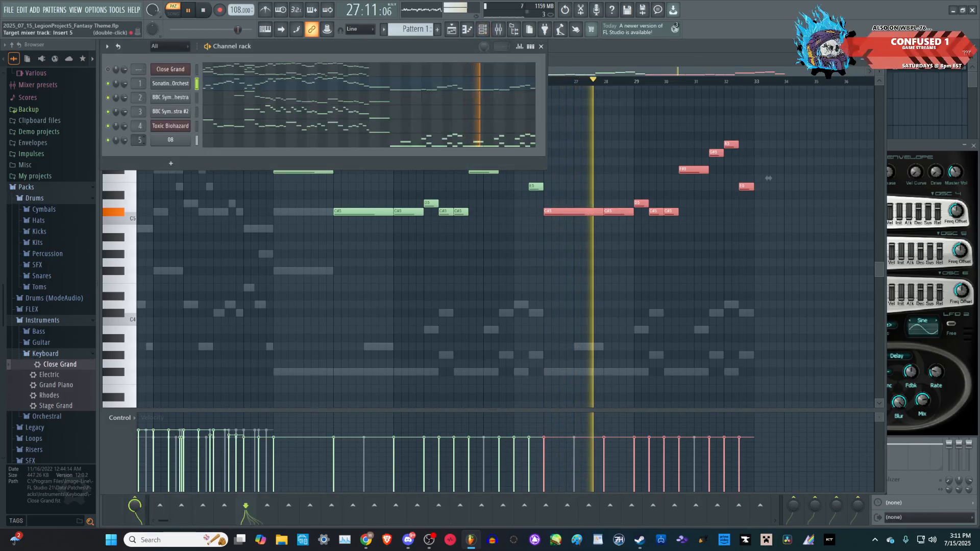
# - Select the Sonatina Orchest phrase in bars 19 to 32 and duplicate it from bar 33
pyautogui.click(170, 164)
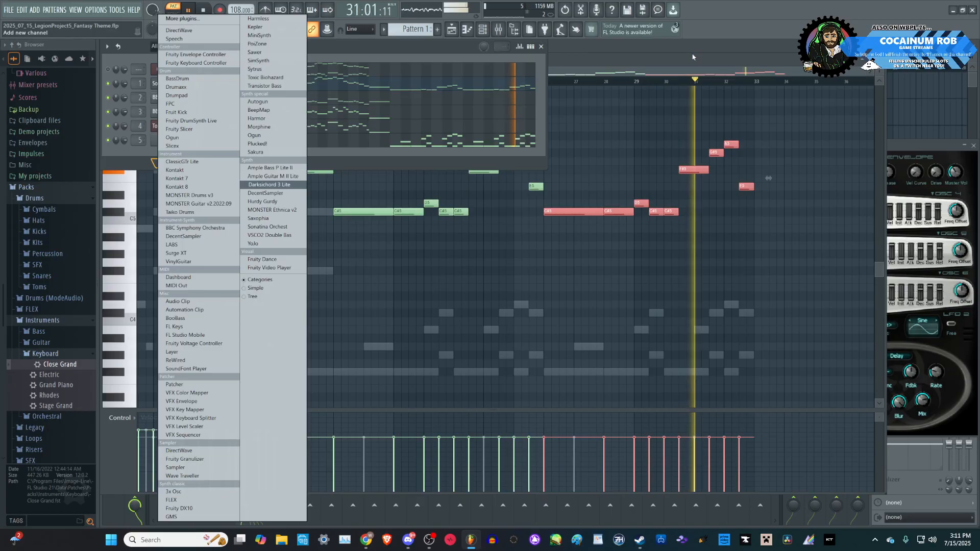
pyautogui.click(699, 64)
pyautogui.moveTo(803, 394); pyautogui.dragTo(374, 121)
pyautogui.scroll(8, 796, 325)
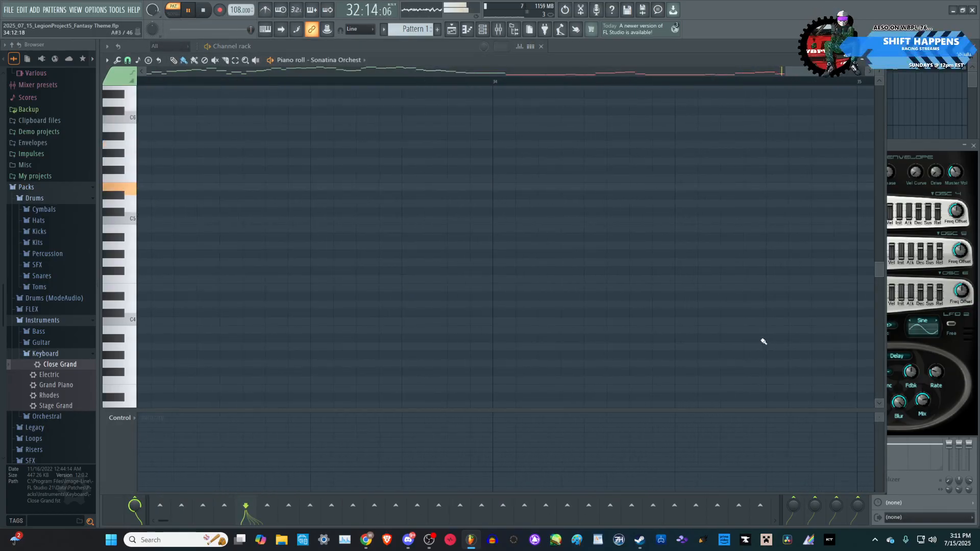
pyautogui.hotkey('ctrl', 'b')
pyautogui.scroll(-4, 526, 362)
pyautogui.scroll(-6, 525, 362)
pyautogui.press('space')
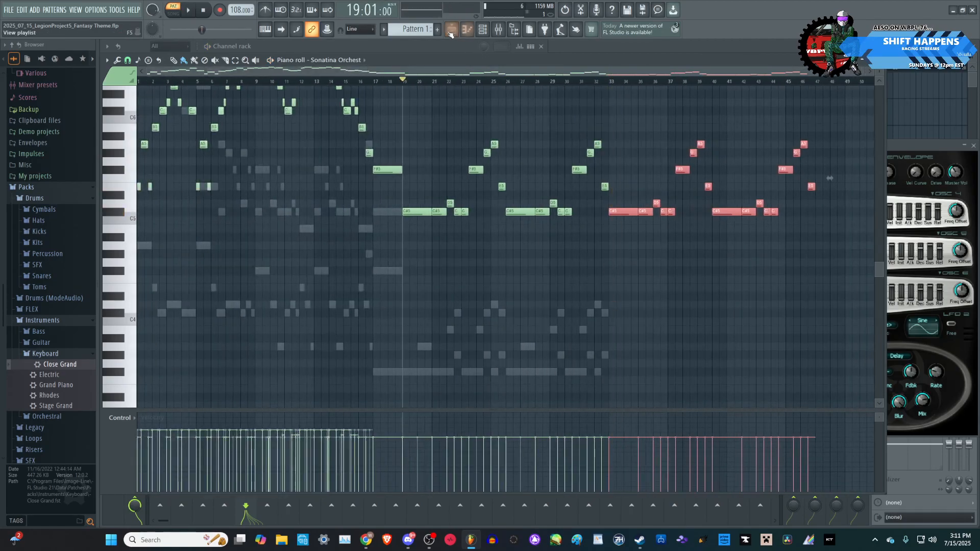
# - Select the 08 channel's phrase in bars 19 to 32, duplicate it from bar 33 and play from near bar 33
pyautogui.press('F6')
pyautogui.click(396, 138)
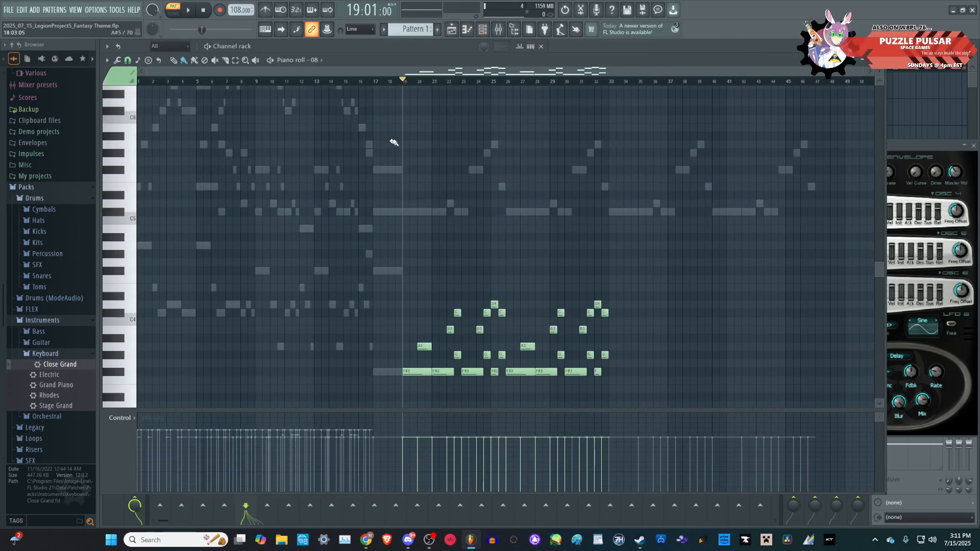
pyautogui.moveTo(680, 408); pyautogui.dragTo(605, 203)
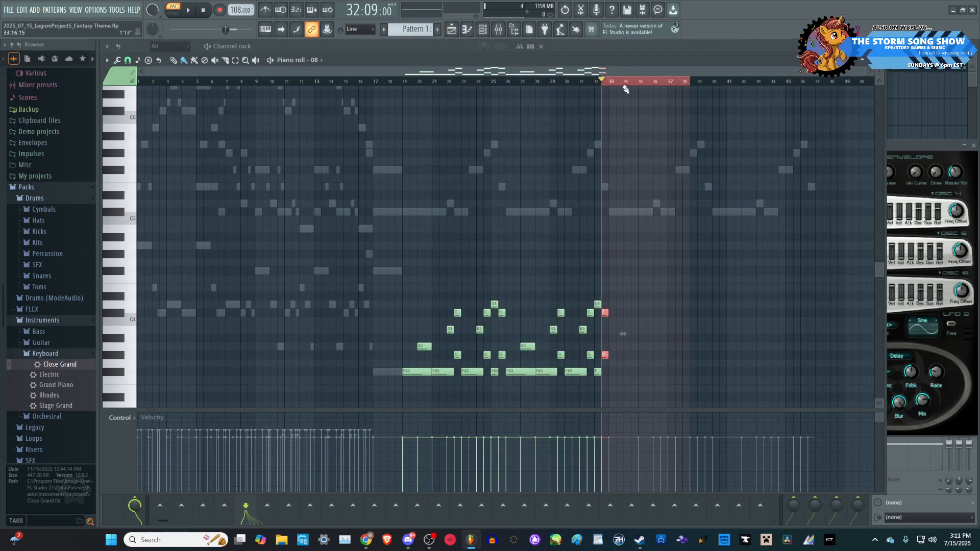
pyautogui.moveTo(649, 407); pyautogui.dragTo(378, 257)
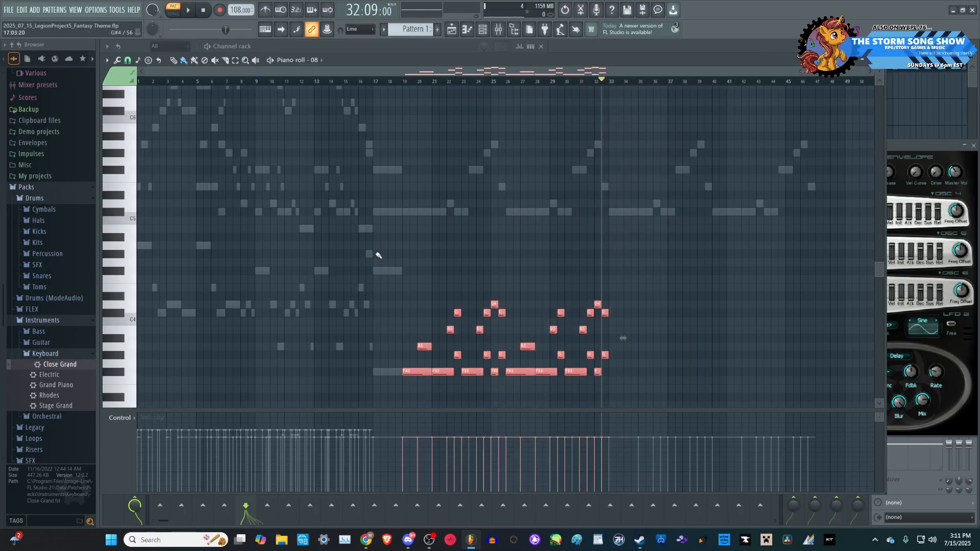
pyautogui.scroll(3, 619, 325)
pyautogui.scroll(5, 619, 326)
pyautogui.hotkey('ctrl', 'b')
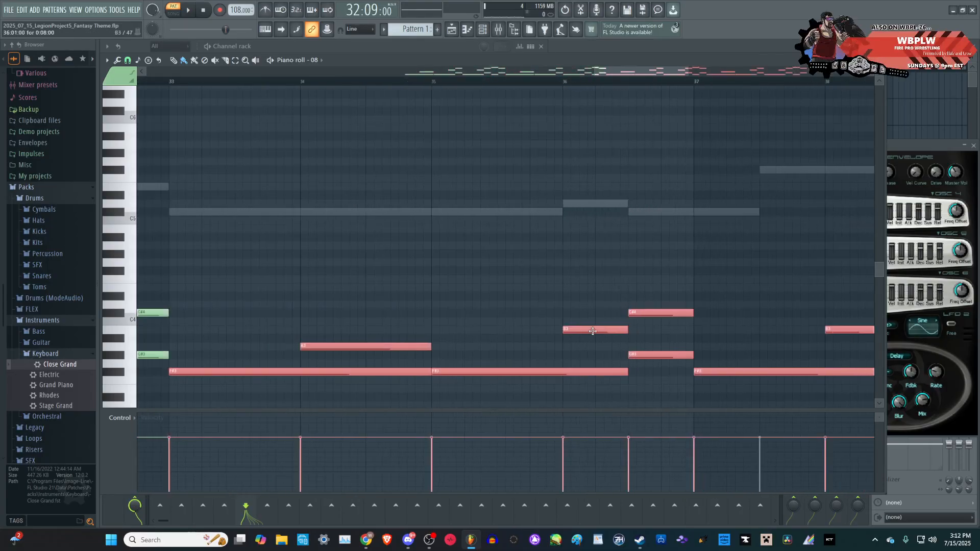
pyautogui.scroll(-8, 593, 330)
pyautogui.press('space')
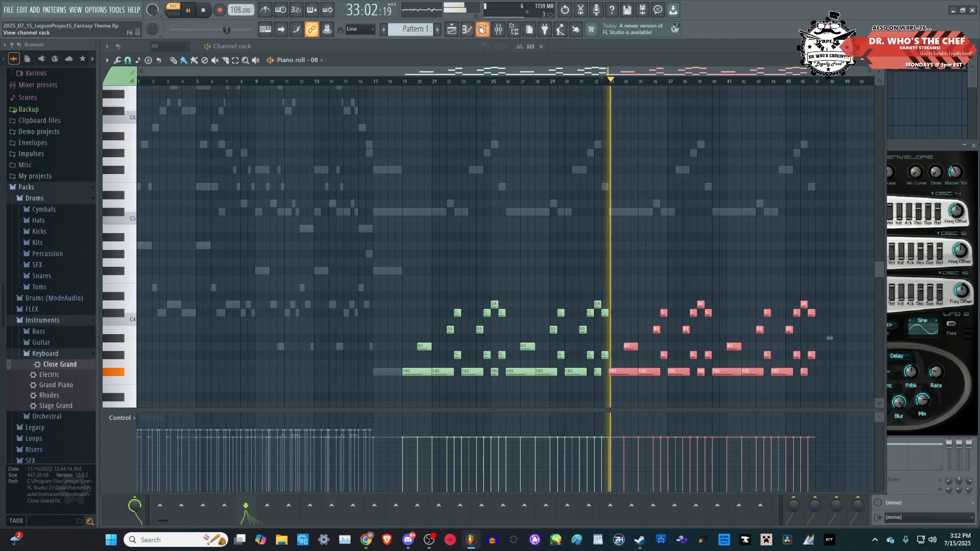
# - Stop playback and add a LABS instrument channel to the channel rack
pyautogui.click(357, 47)
pyautogui.press('space')
pyautogui.click(171, 165)
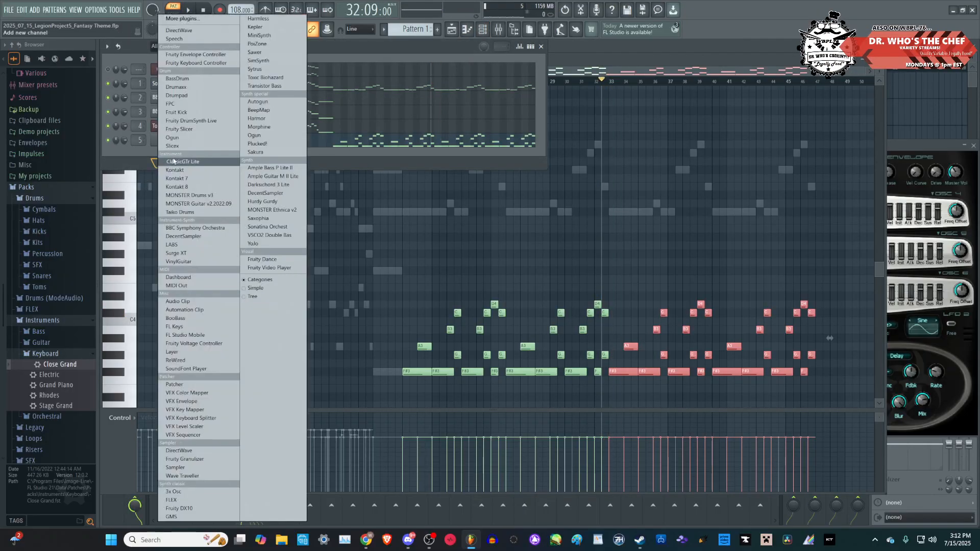
pyautogui.click(195, 245)
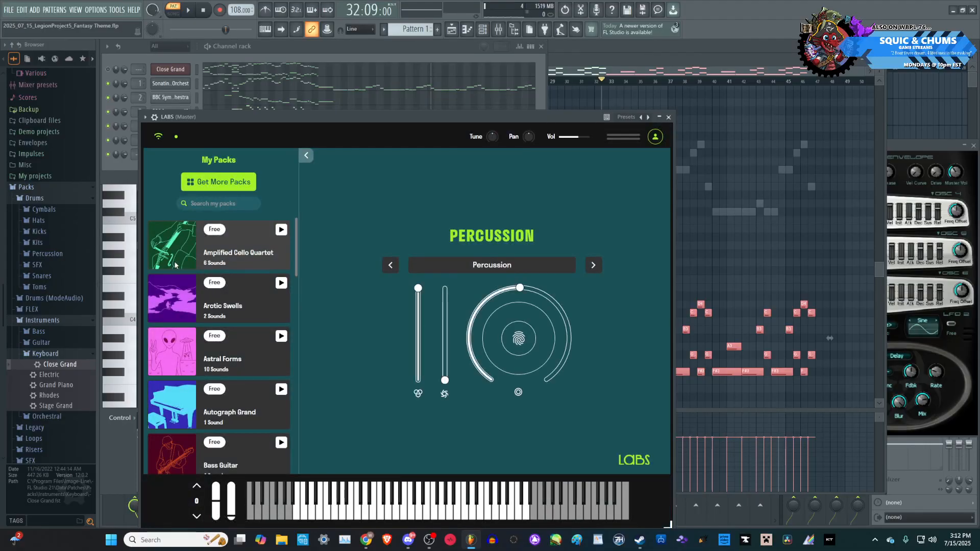
# - Browse the LABS packs and list the sounds of the Gaelic Voices pack
pyautogui.scroll(-5, 175, 285)
pyautogui.scroll(-10, 174, 291)
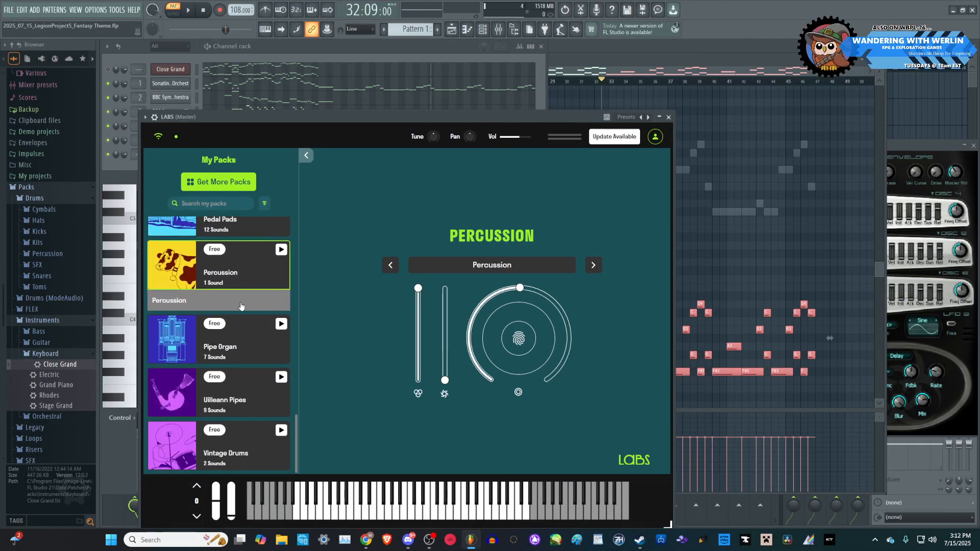
pyautogui.scroll(3, 241, 306)
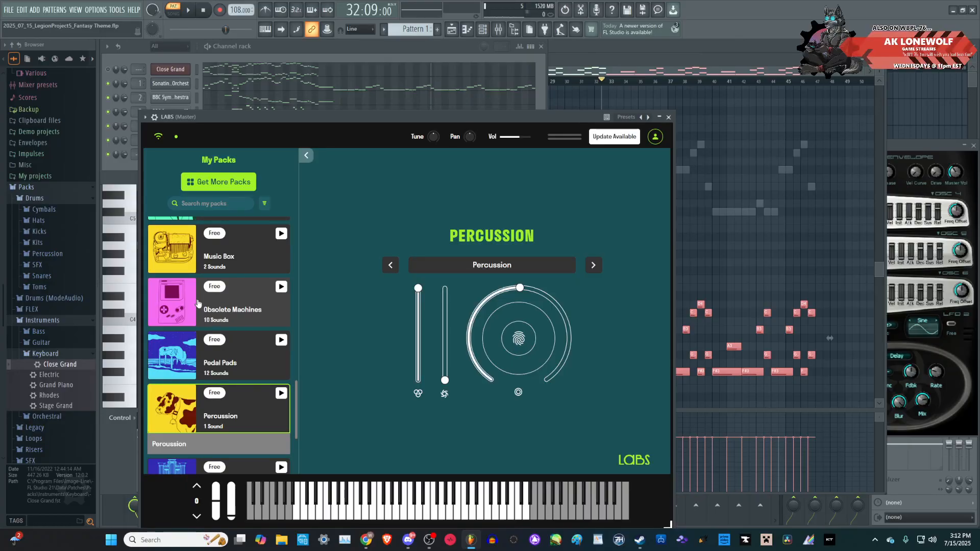
pyautogui.scroll(2, 204, 306)
pyautogui.scroll(5, 220, 306)
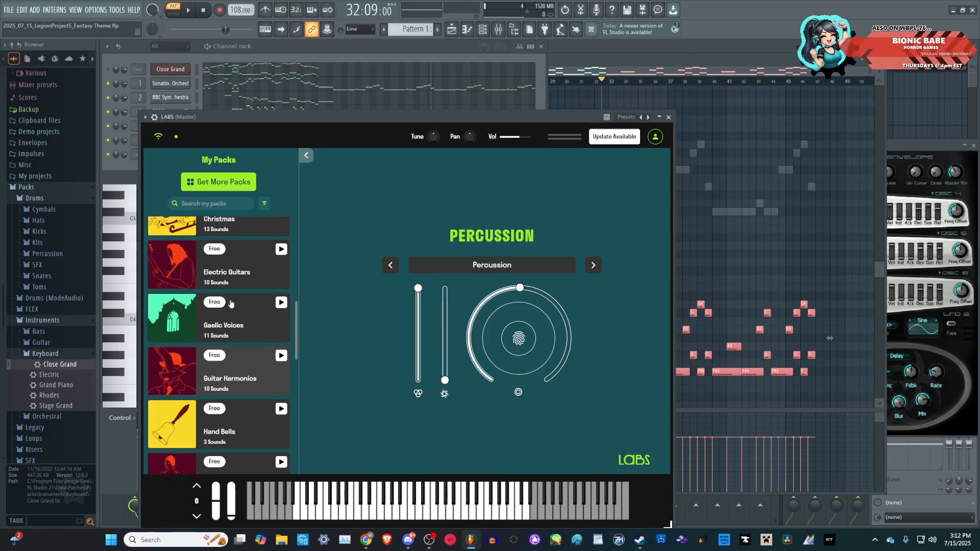
pyautogui.click(259, 311)
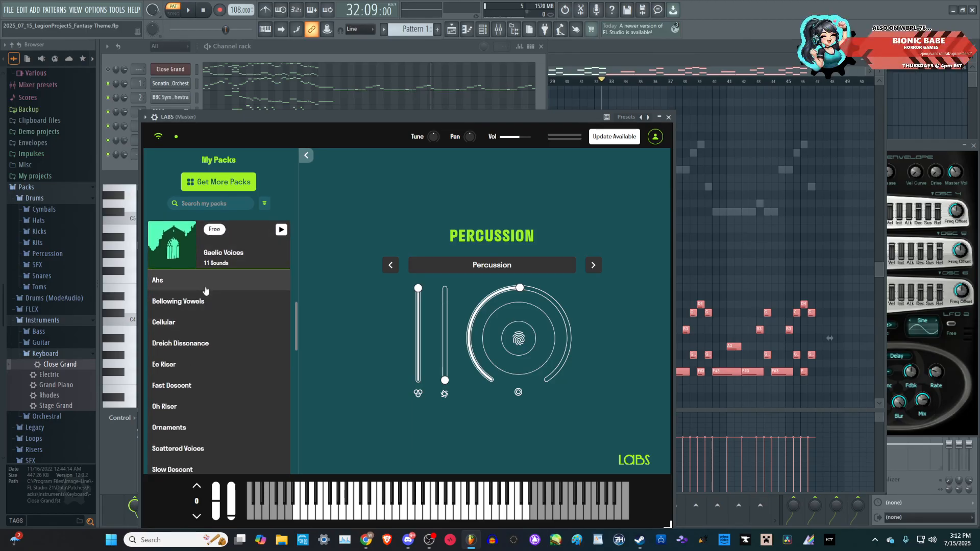
pyautogui.scroll(-1, 209, 296)
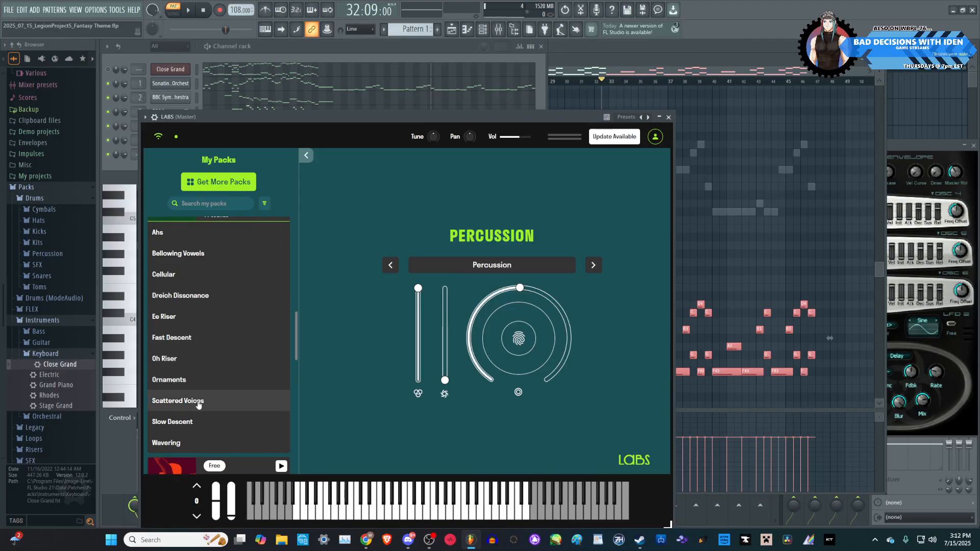
# - Try the Scattered Voices, Ornaments and Oh Riser sounds, finishing with Bellowing Vowels loaded and test-played
pyautogui.click(199, 401)
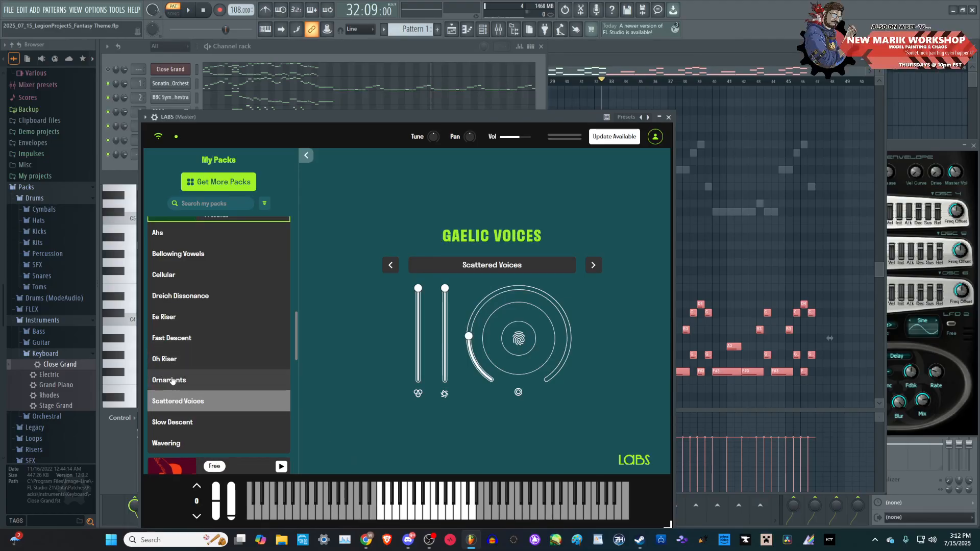
pyautogui.click(214, 380)
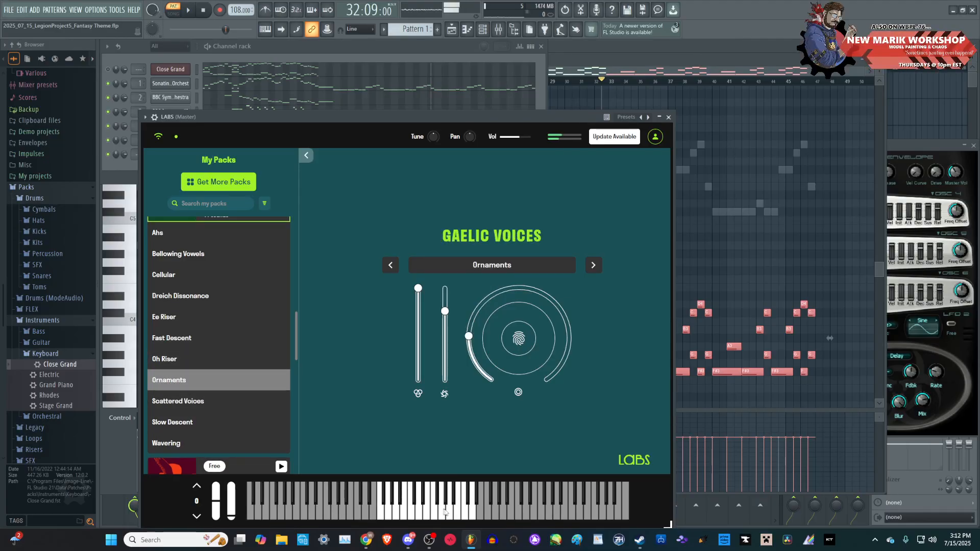
pyautogui.click(234, 360)
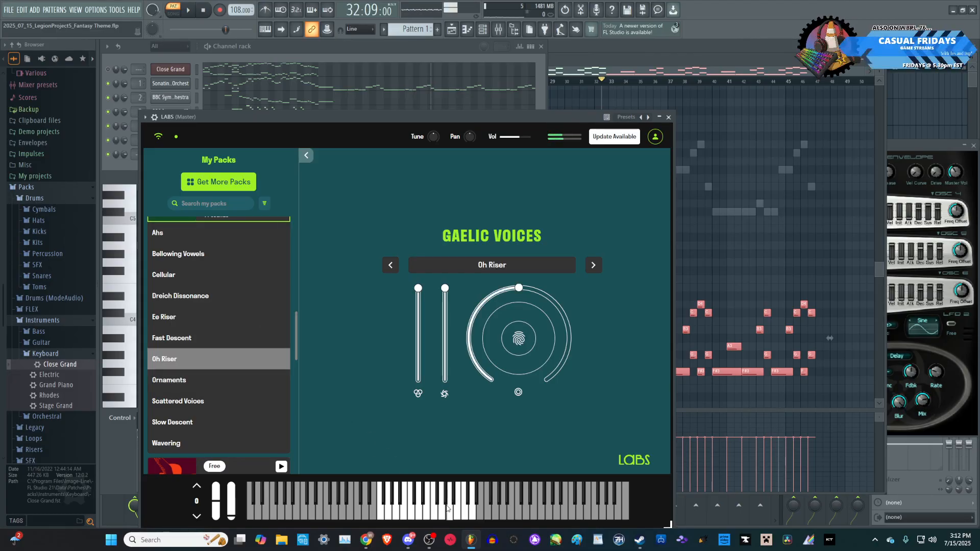
pyautogui.click(219, 254)
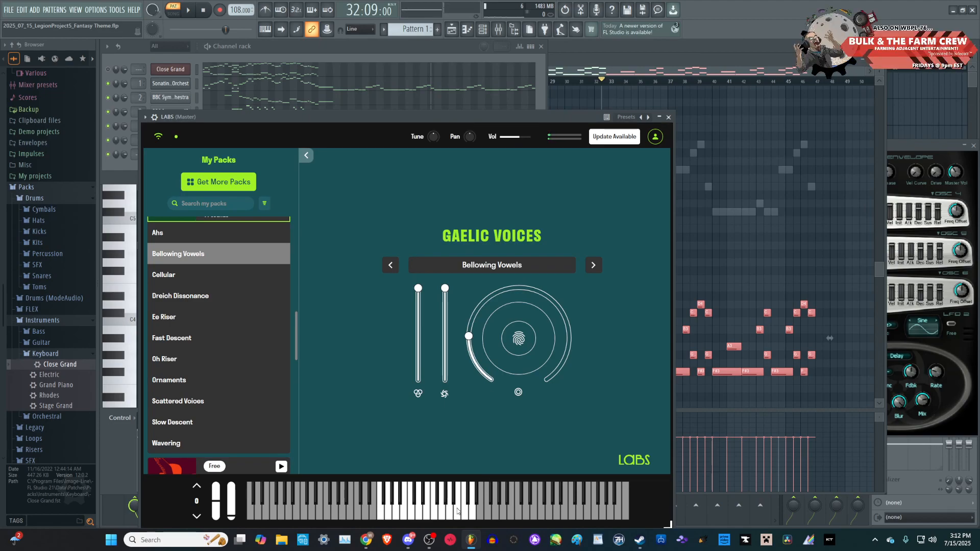
pyautogui.click(399, 519)
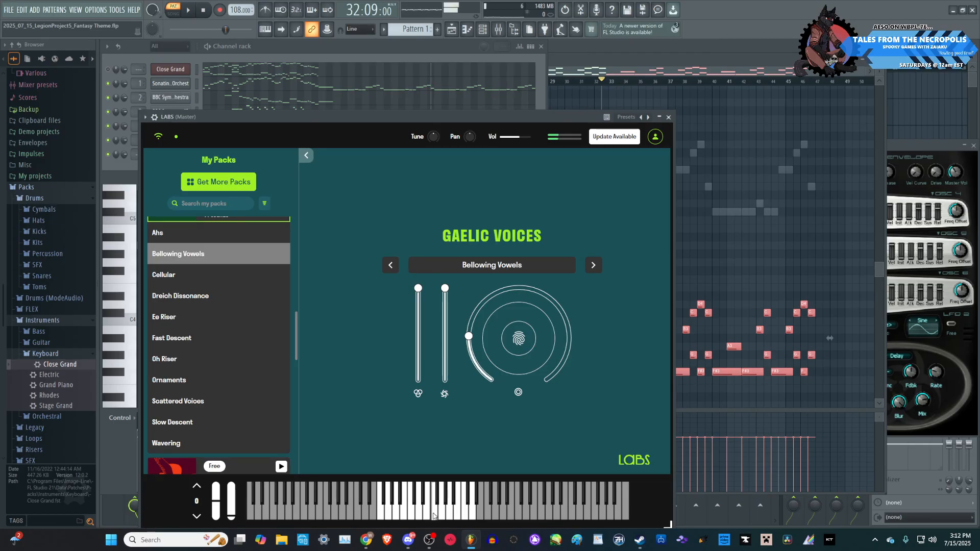
# - Show the LABS channel's piano roll and add a four-bar F#4 at bar 33 while the pattern plays
pyautogui.click(425, 48)
pyautogui.click(364, 150)
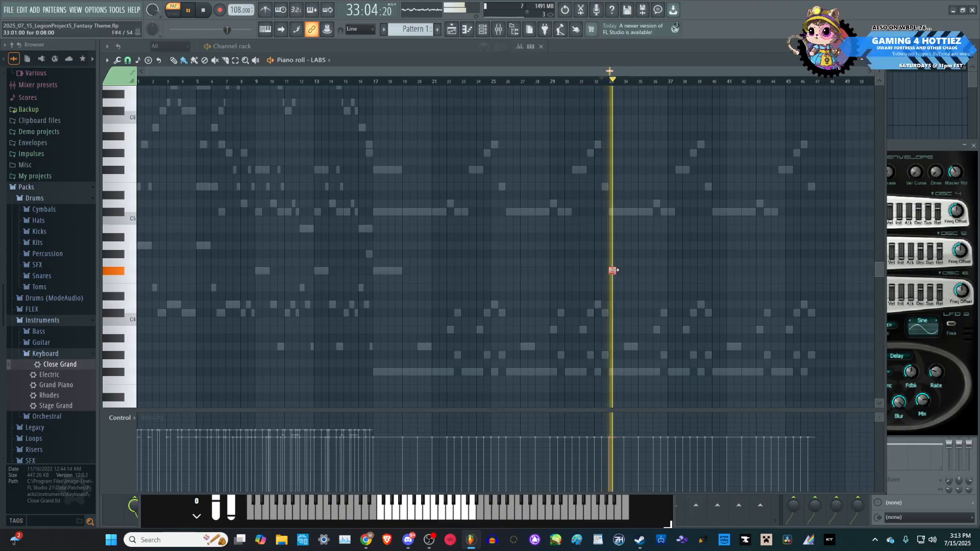
pyautogui.moveTo(613, 271); pyautogui.dragTo(658, 274)
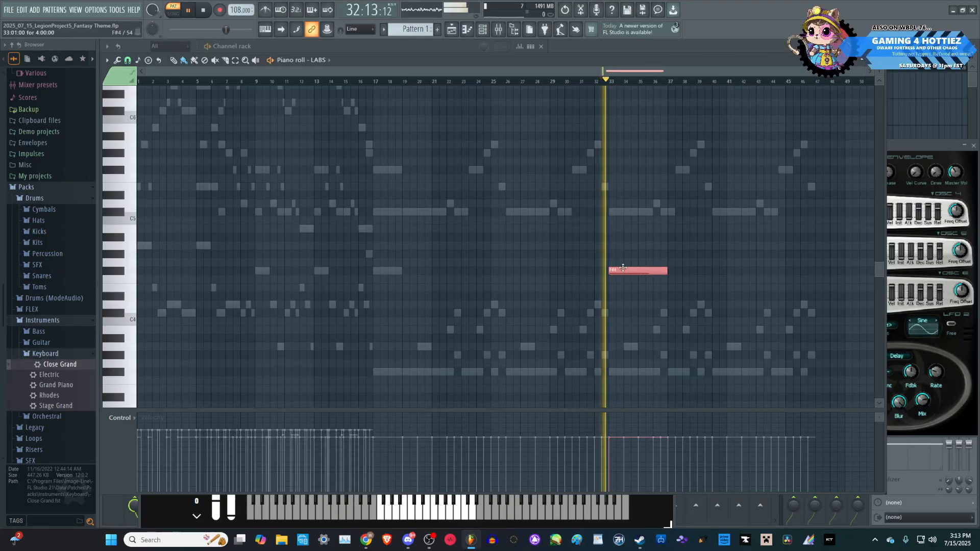
# - Add a two-bar A4 above the F#4 at bar 33 and a two-bar C#5 at bar 35
pyautogui.click(612, 237)
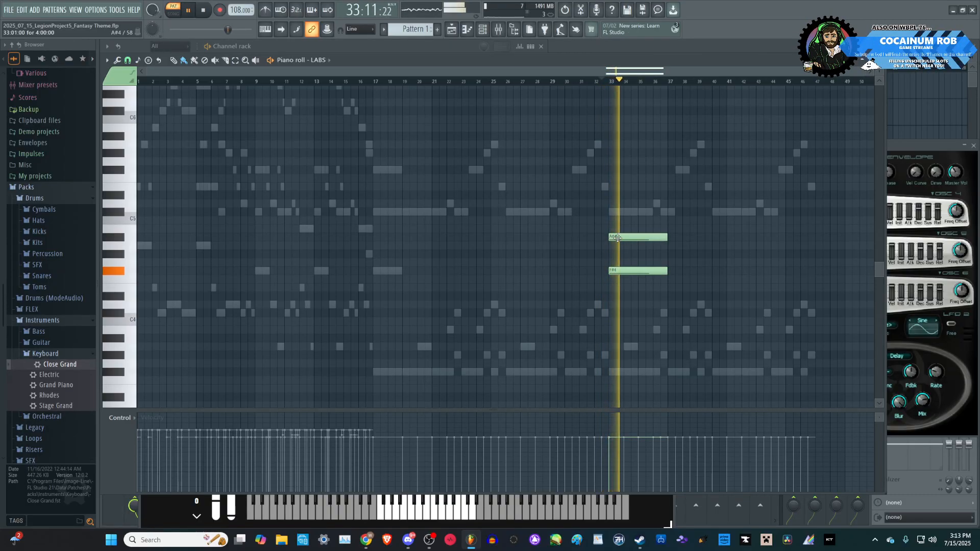
pyautogui.moveTo(618, 238); pyautogui.dragTo(620, 229)
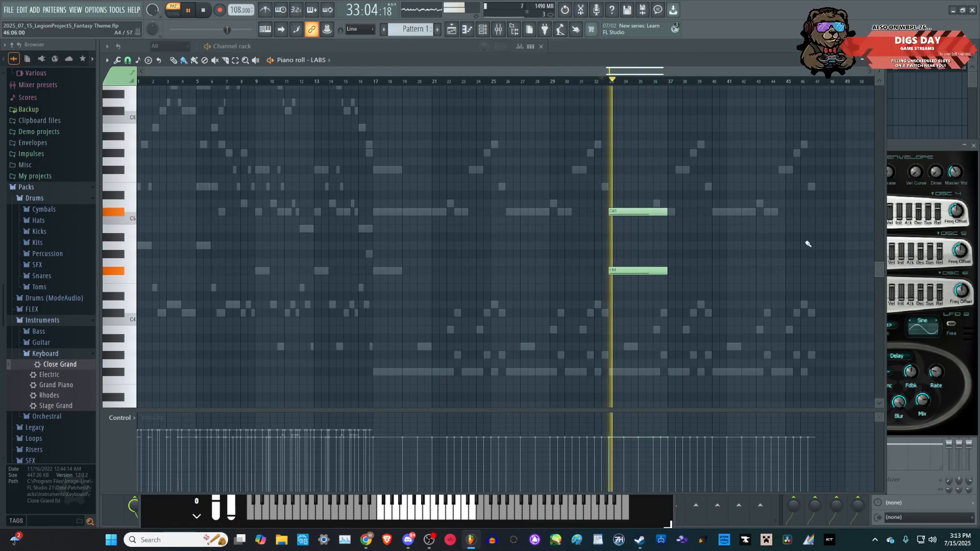
pyautogui.scroll(4, 792, 276)
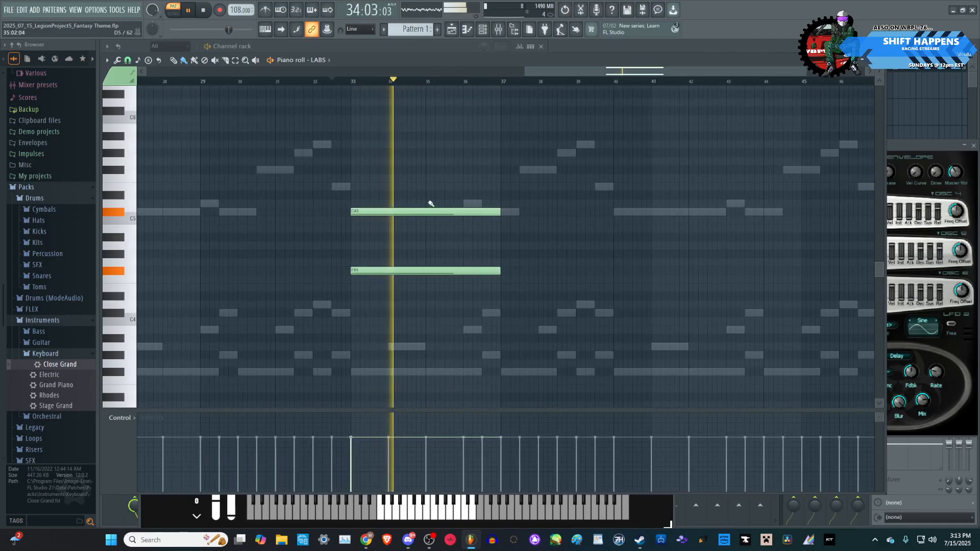
pyautogui.moveTo(427, 212); pyautogui.dragTo(426, 244)
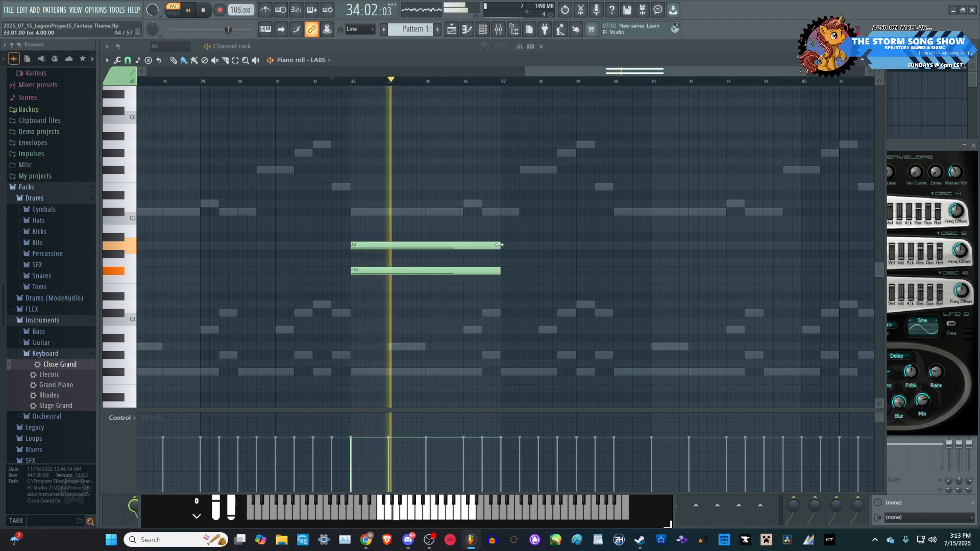
pyautogui.moveTo(499, 244); pyautogui.dragTo(426, 244)
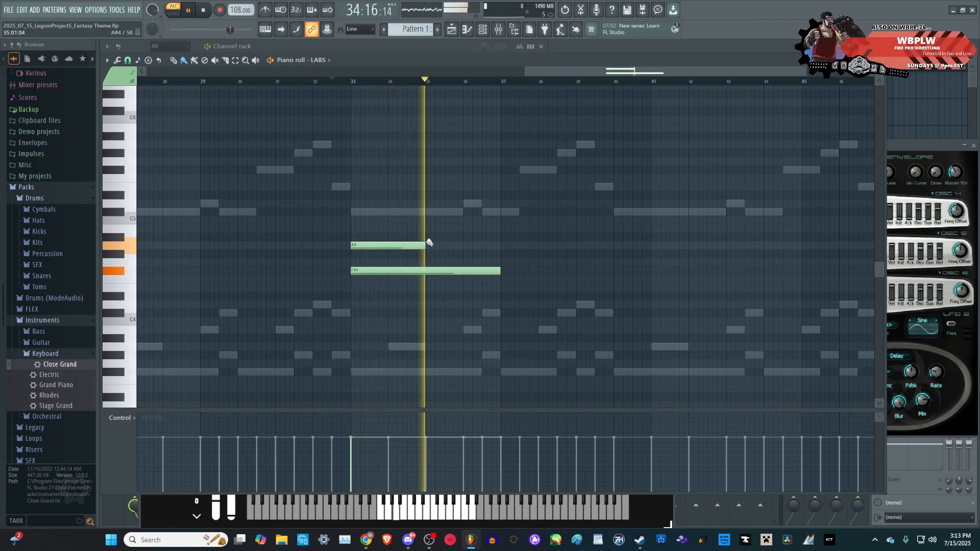
pyautogui.click(428, 212)
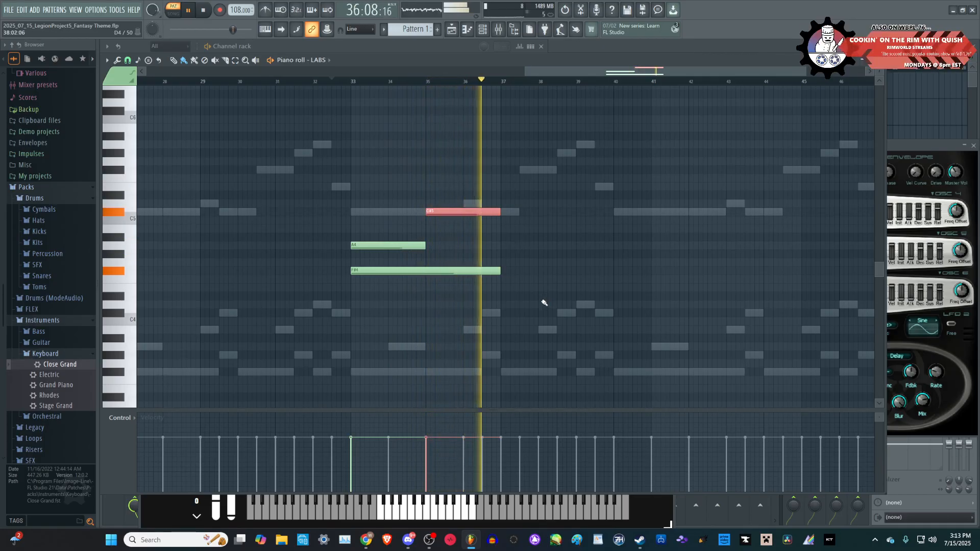
# - Transpose all LABS notes up seven semitones, raise the resulting E5 at bar 33 to F#5 and play the passage
pyautogui.press('space')
pyautogui.moveTo(541, 308); pyautogui.dragTo(347, 158)
pyautogui.moveTo(407, 270); pyautogui.dragTo(407, 210)
pyautogui.press('space')
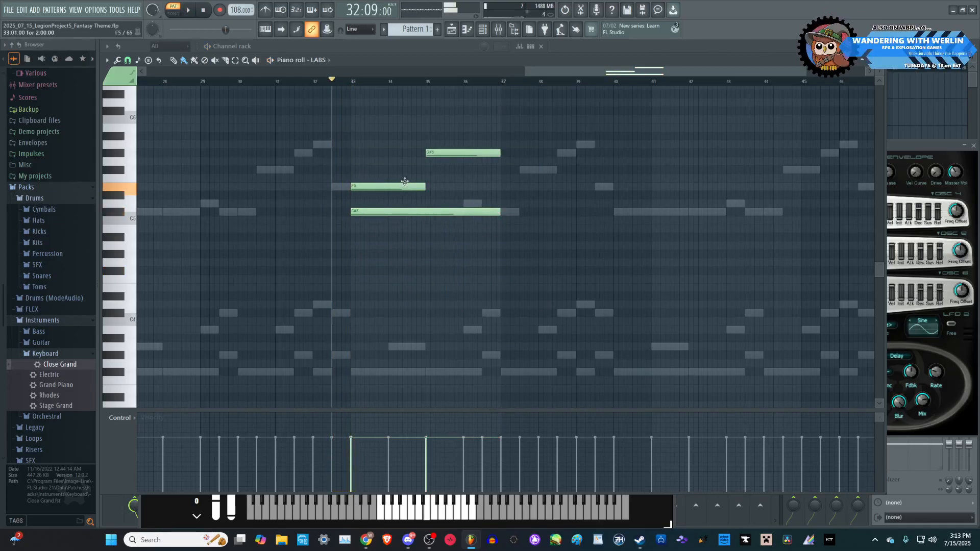
pyautogui.moveTo(404, 178); pyautogui.dragTo(403, 170)
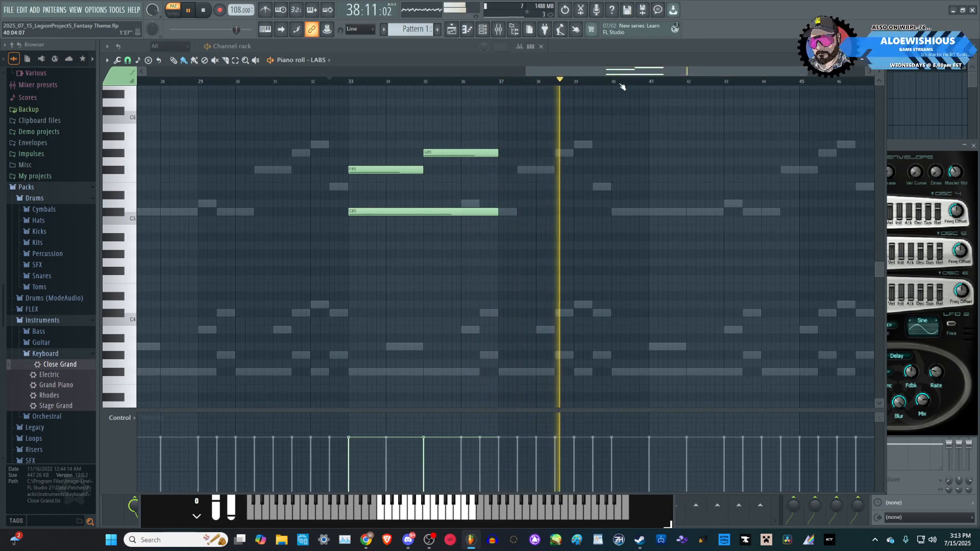
pyautogui.moveTo(617, 65)
pyautogui.mouseDown()
pyautogui.moveTo(602, 65)
pyautogui.moveTo(626, 67)
pyautogui.moveTo(618, 65)
pyautogui.mouseUp()
pyautogui.click(206, 12)
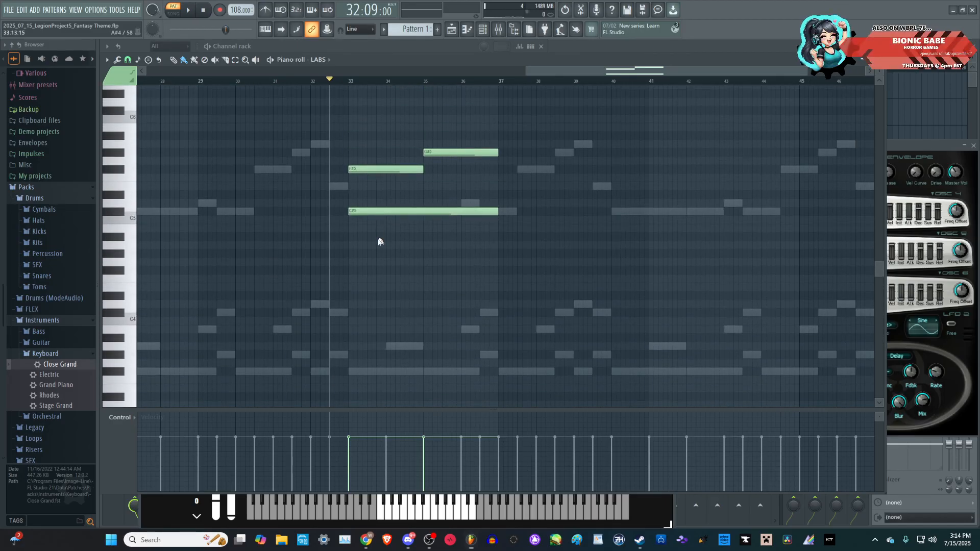
pyautogui.press('super')
pyautogui.press('super')
# - Shorten the G#5 at bar 35 to one bar and add a half-bar A5 at bar 36 while playing it back
pyautogui.press('space')
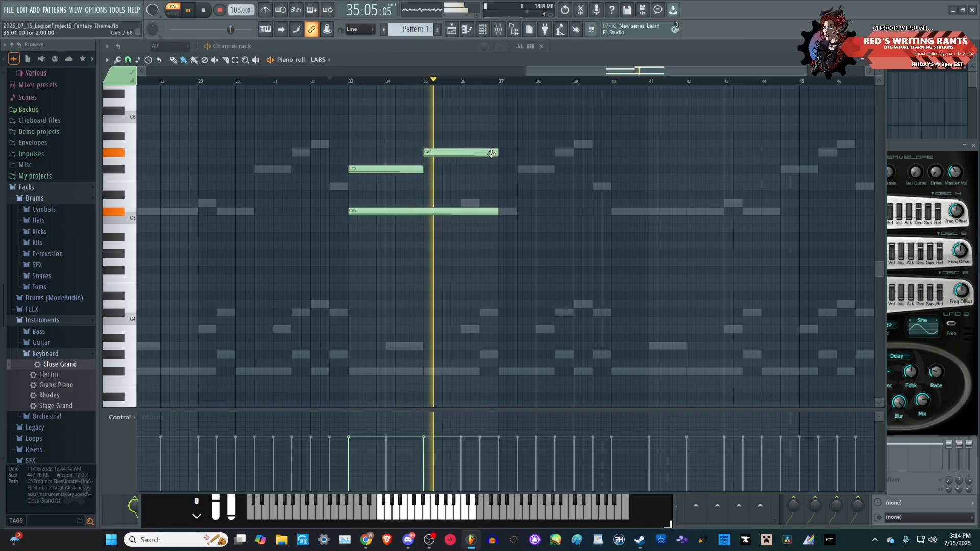
pyautogui.moveTo(499, 151); pyautogui.dragTo(462, 151)
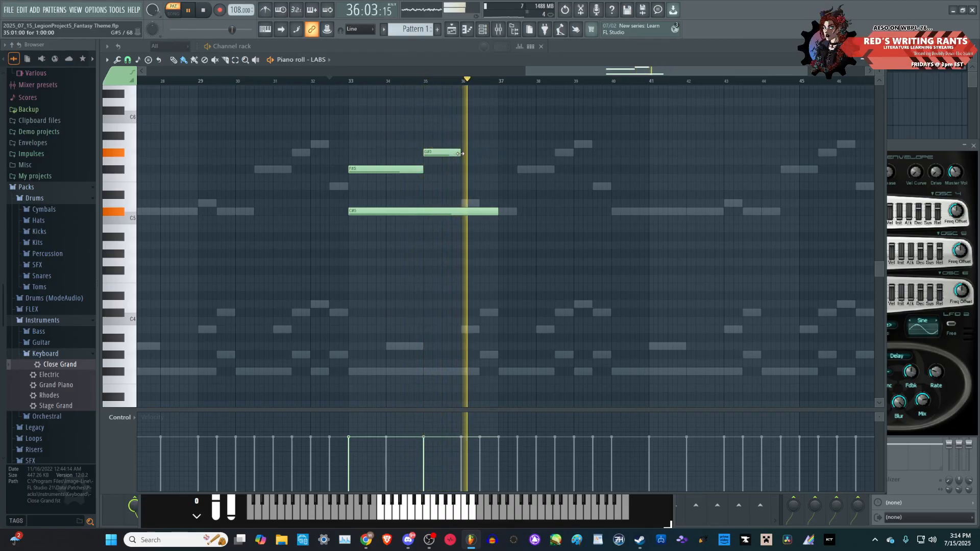
pyautogui.press('space')
pyautogui.press('space')
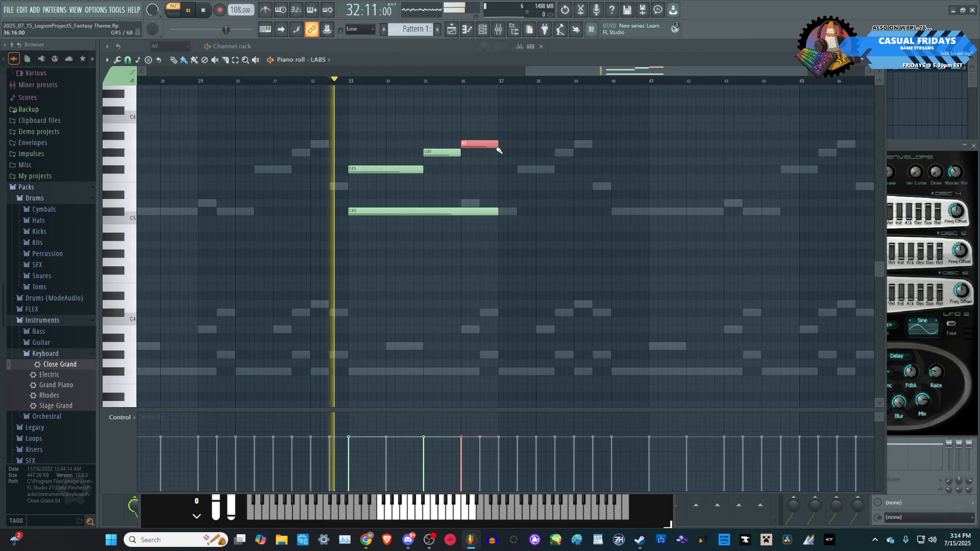
pyautogui.moveTo(498, 145); pyautogui.dragTo(479, 145)
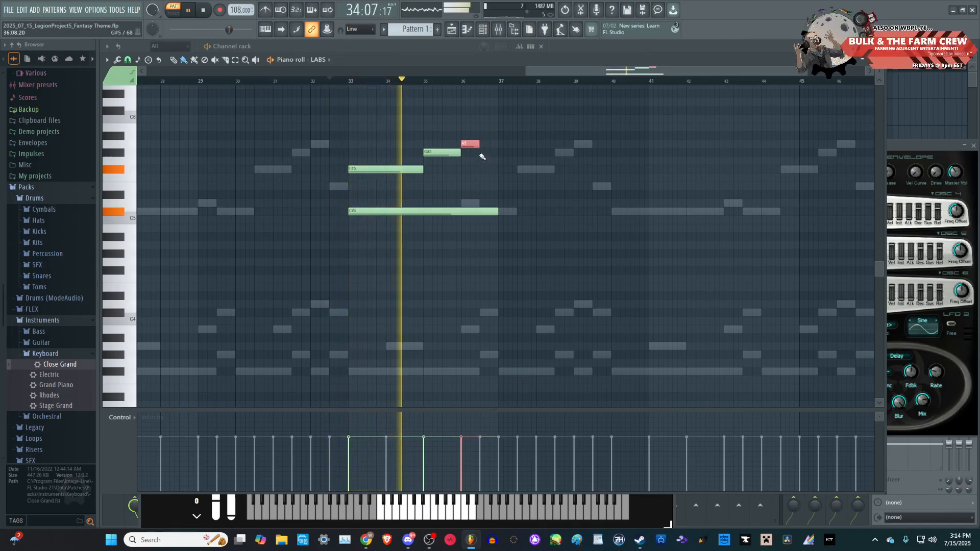
# - Add a half-bar G#5 after the A5 in bar 36, play it back and stretch the A5 to the end of the bar
pyautogui.click(482, 153)
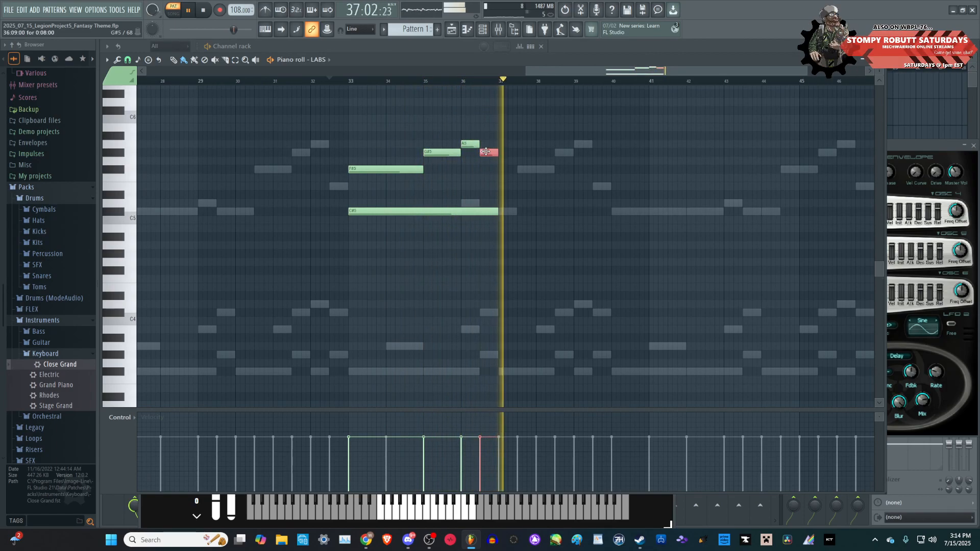
pyautogui.press('space')
pyautogui.press('space')
pyautogui.moveTo(479, 144); pyautogui.dragTo(497, 144)
# - Open the LABS instrument from the channel rack and audition the Gaelic Voices presets Cellular and Ahs against the pattern
pyautogui.click(483, 32)
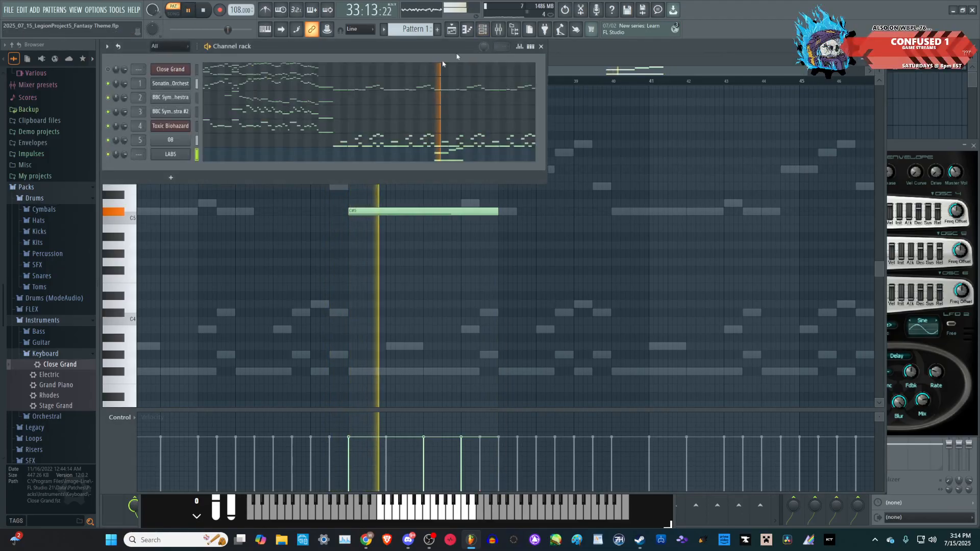
pyautogui.click(160, 153)
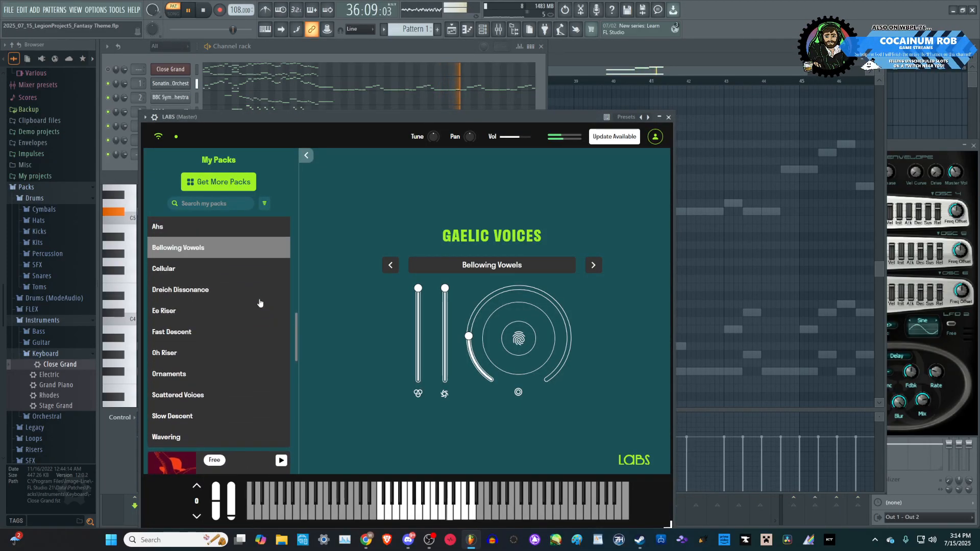
pyautogui.click(232, 271)
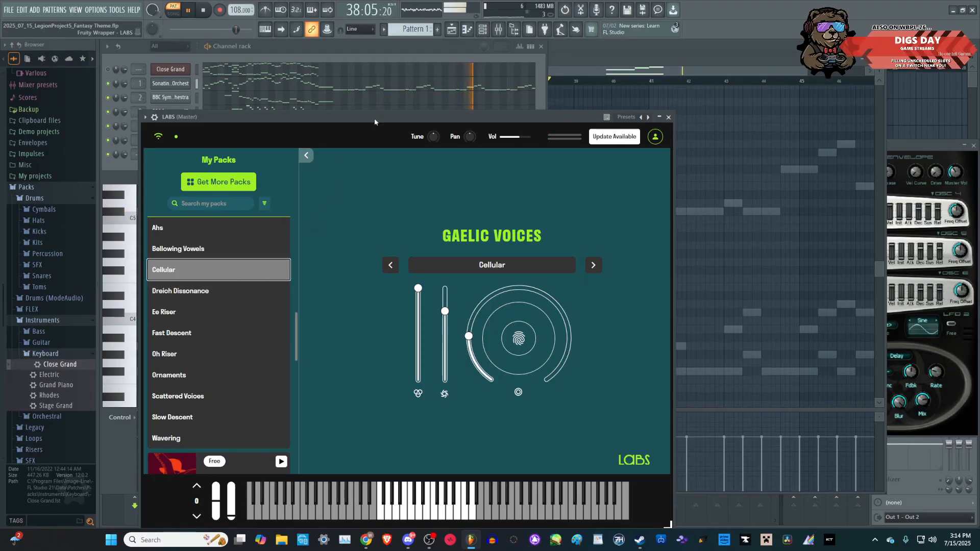
pyautogui.click(208, 236)
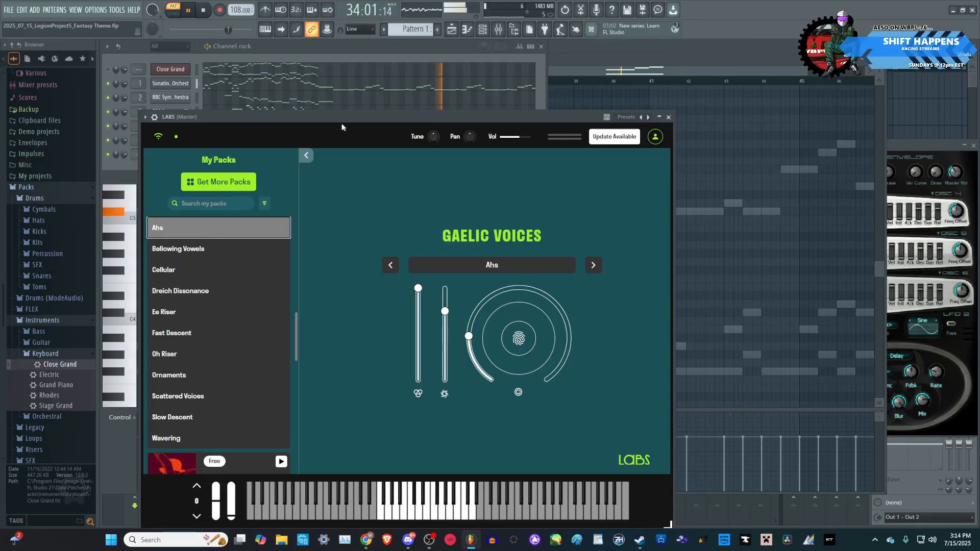
pyautogui.press('space')
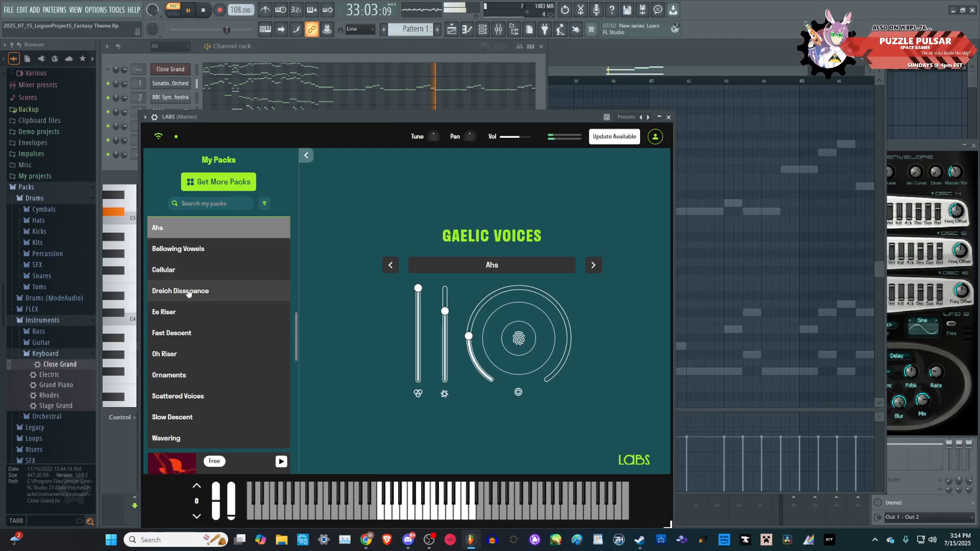
# - Audition the Gaelic Voices presets Dreich Dissonance and Ee Riser, and load Ornaments while the pattern plays
pyautogui.click(191, 292)
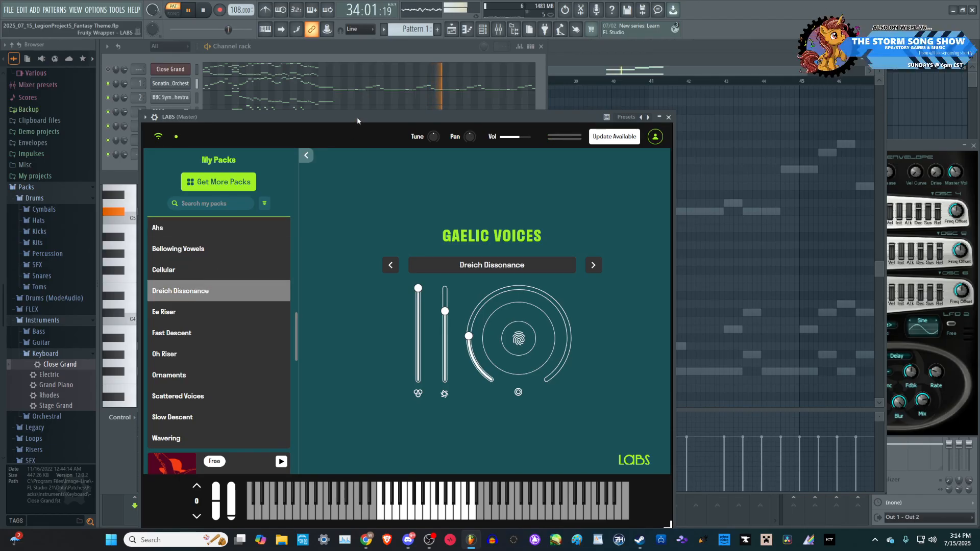
pyautogui.click(203, 320)
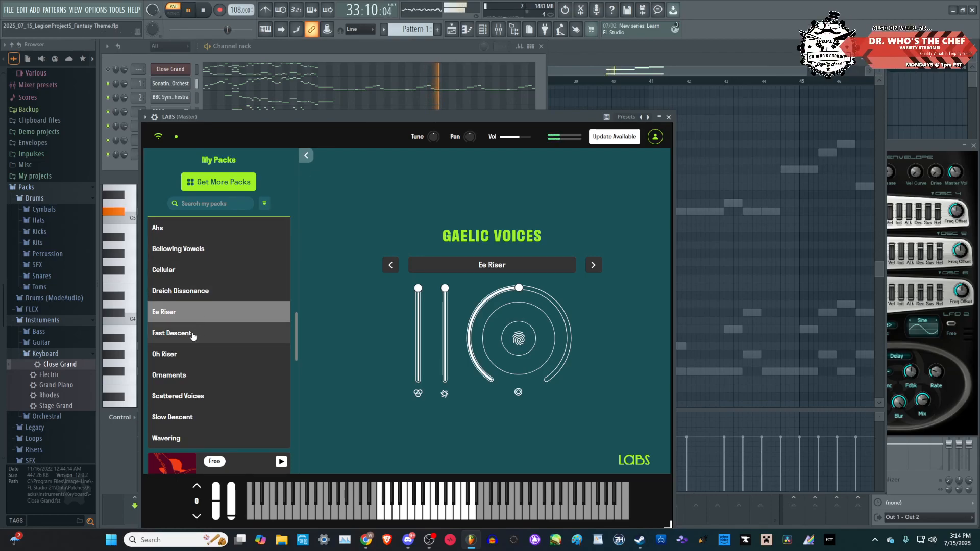
pyautogui.click(169, 376)
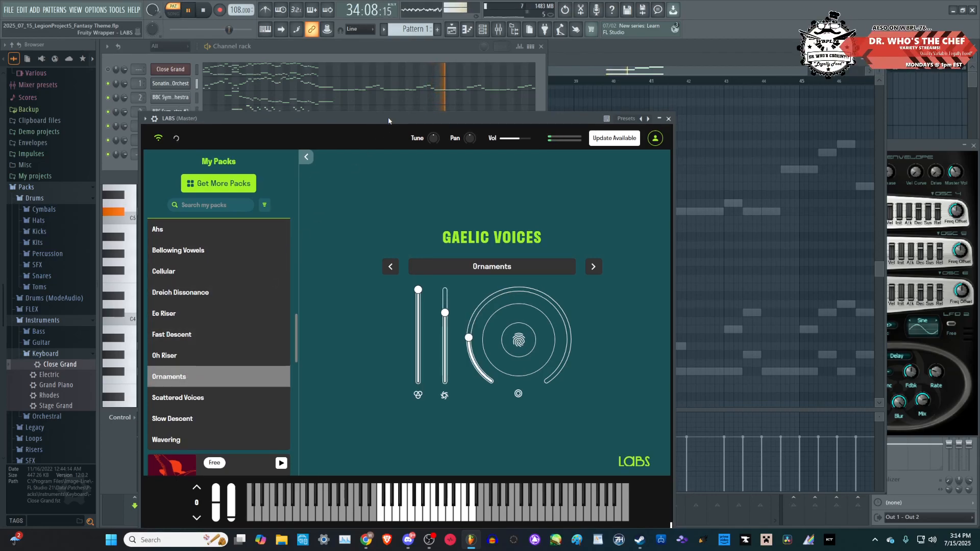
pyautogui.moveTo(388, 118); pyautogui.dragTo(388, 119)
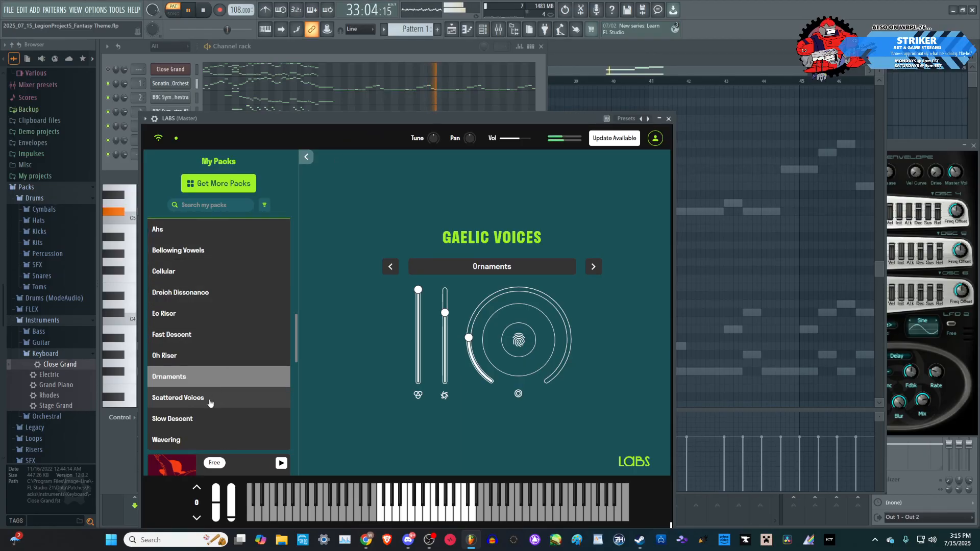
# - Audition the Wavering preset of Gaelic Voices, load Bellowing Vowels instead, and close the LABS instrument
pyautogui.click(168, 440)
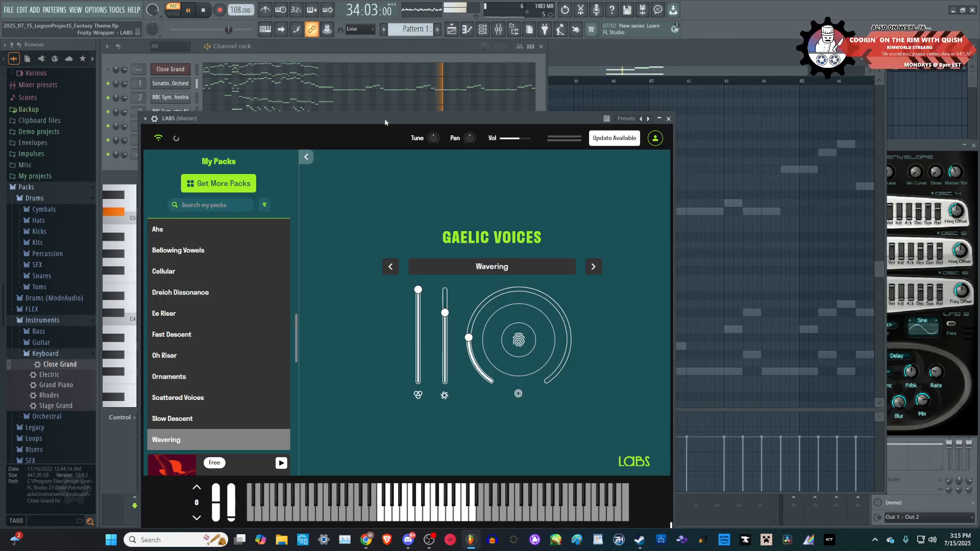
pyautogui.click(220, 253)
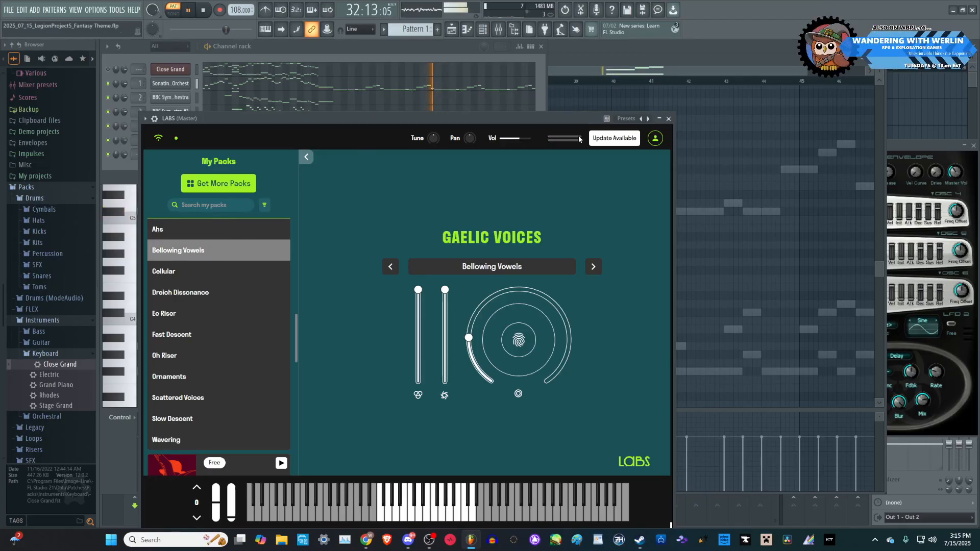
pyautogui.click(669, 120)
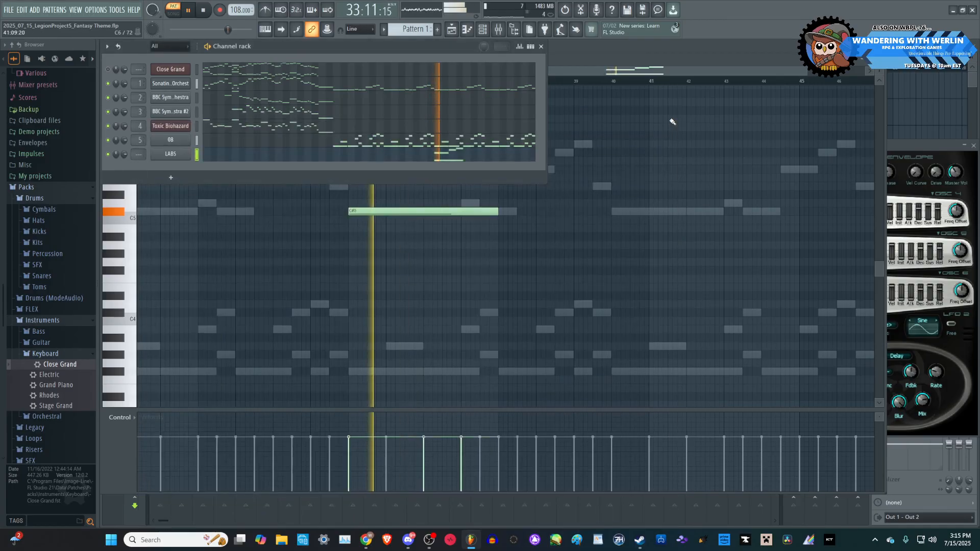
# - Route the LABS channel to mixer track 6
pyautogui.rightClick(932, 499)
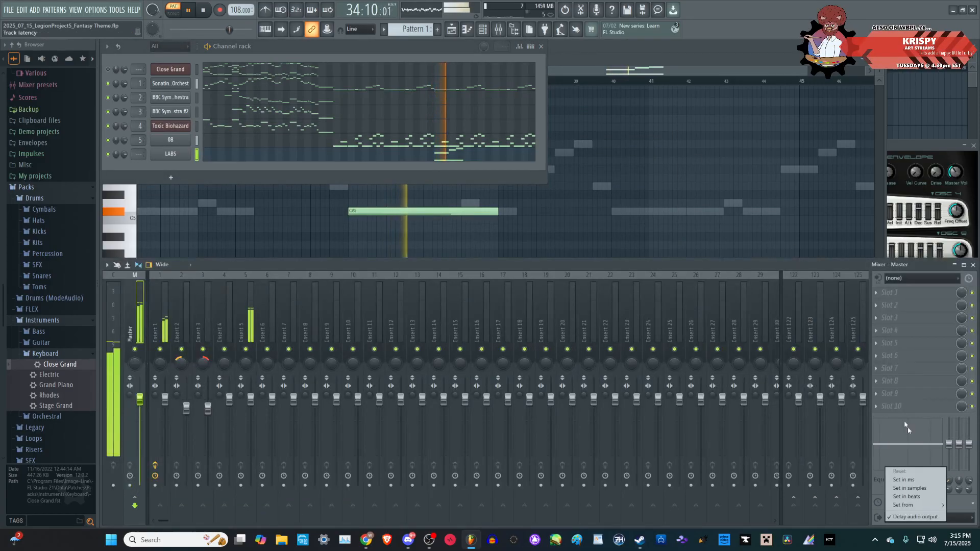
pyautogui.click(249, 312)
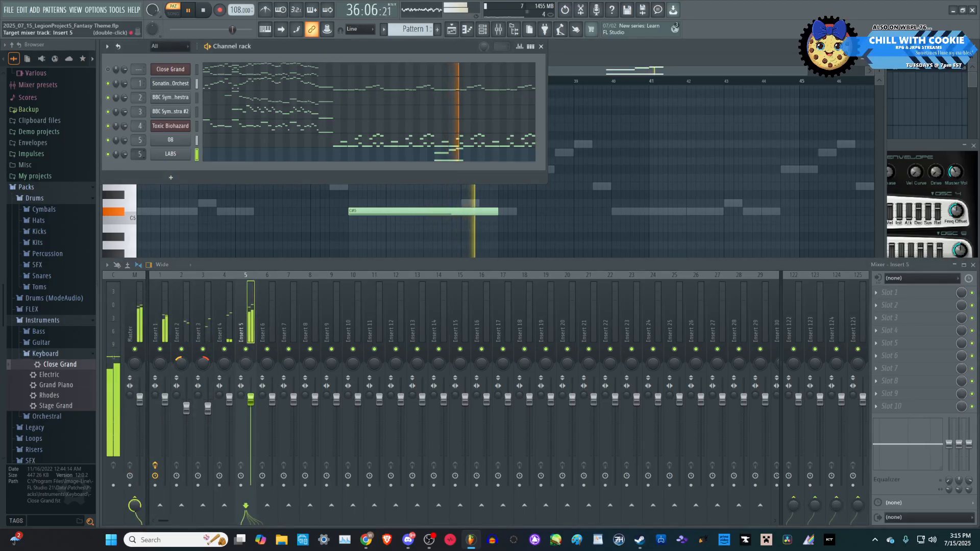
pyautogui.moveTo(139, 154); pyautogui.dragTo(139, 150)
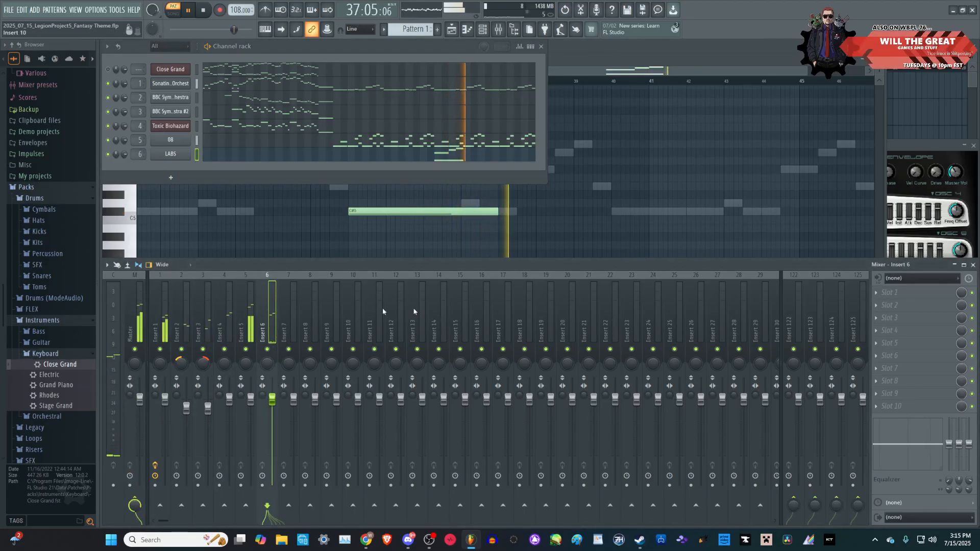
# - Load Fruity Blood Overdrive into the first effect slot of Insert 6 and stop playback
pyautogui.click(901, 295)
pyautogui.click(749, 154)
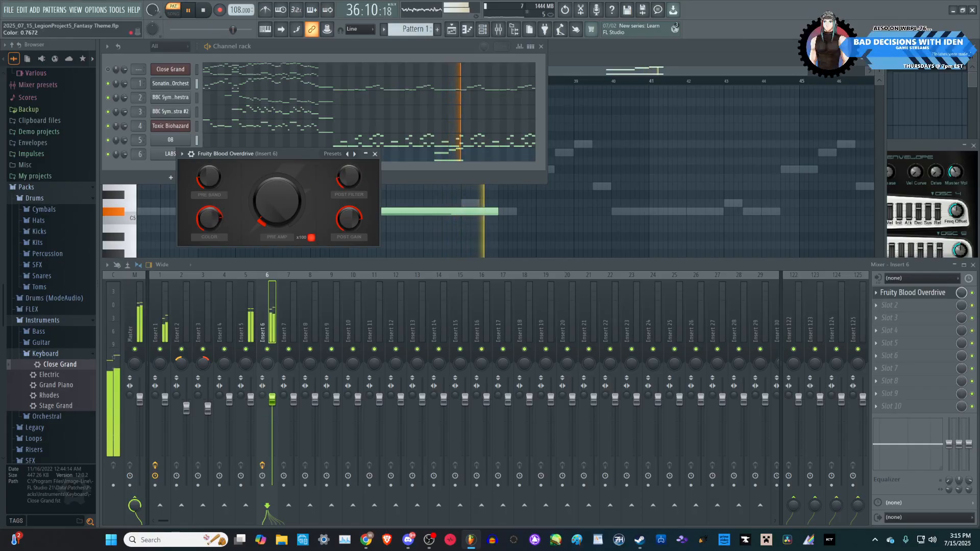
pyautogui.press('space')
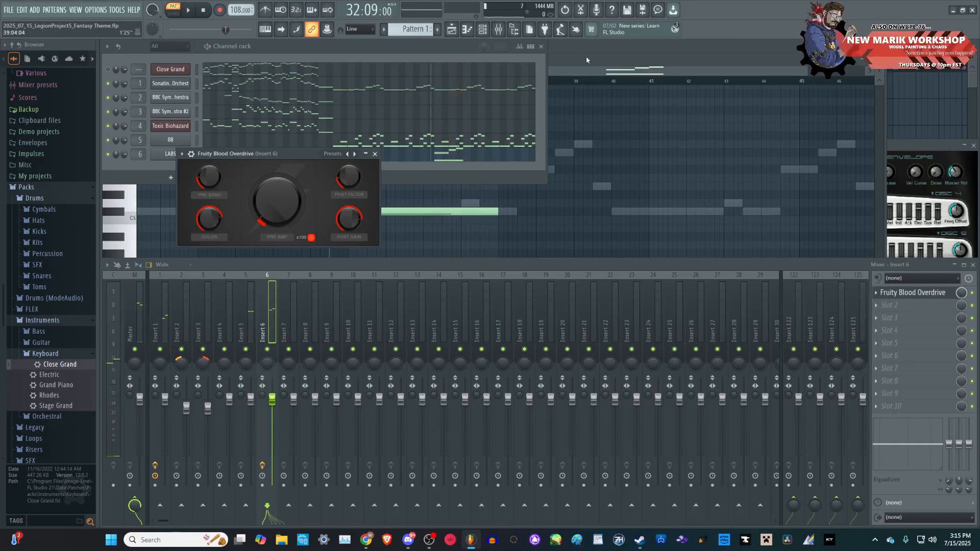
# - Shorten the LABS A5 note at bar 36 to half a bar and add a half-bar G#5 note right after it
pyautogui.click(586, 60)
pyautogui.press('space')
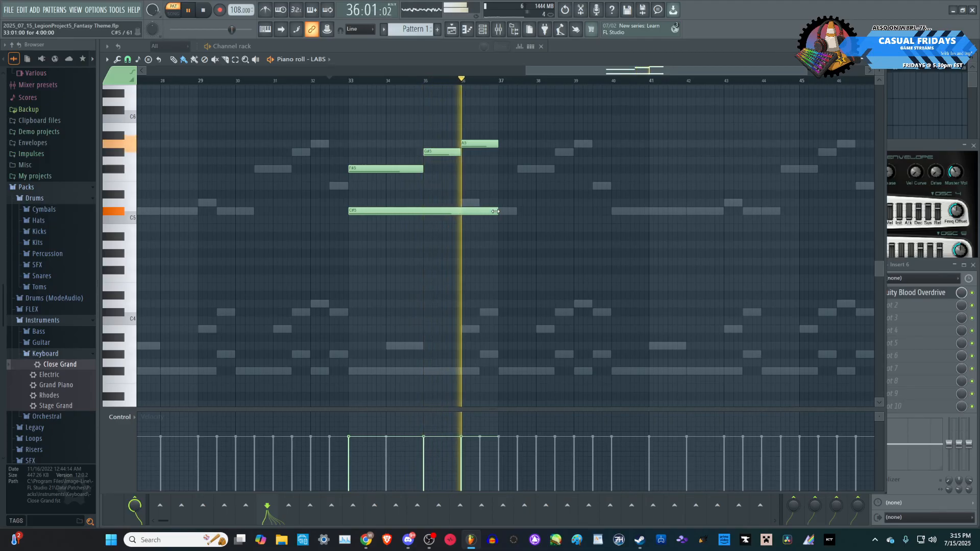
pyautogui.moveTo(498, 144); pyautogui.dragTo(479, 145)
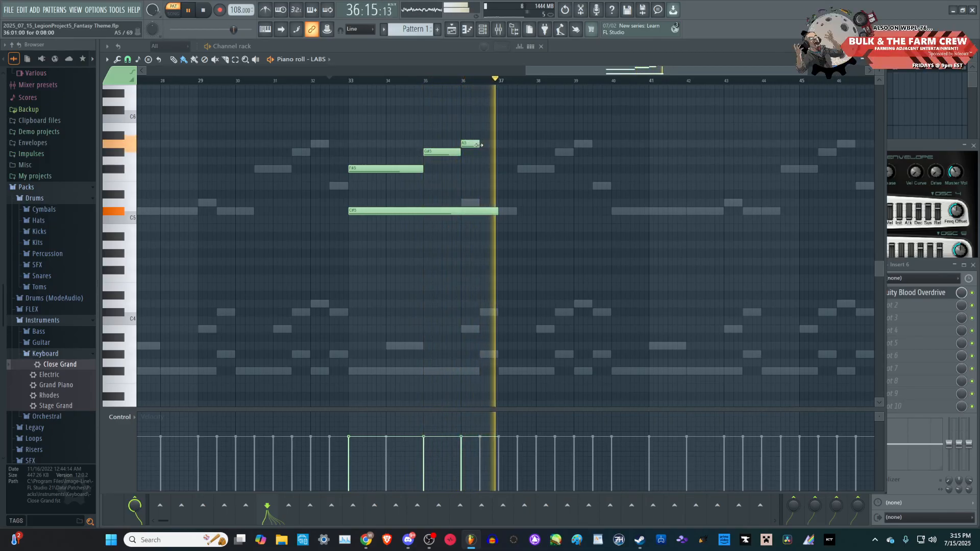
pyautogui.press('space')
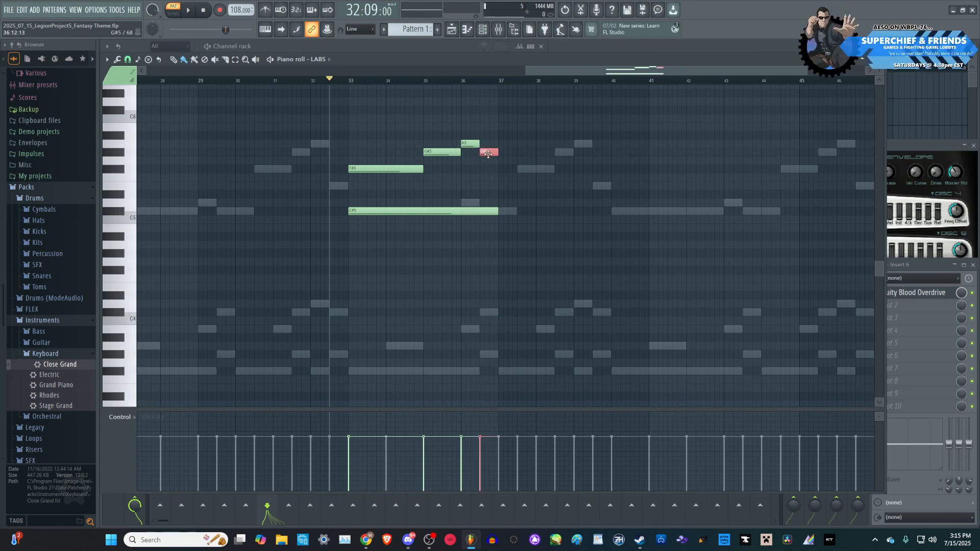
pyautogui.press('space')
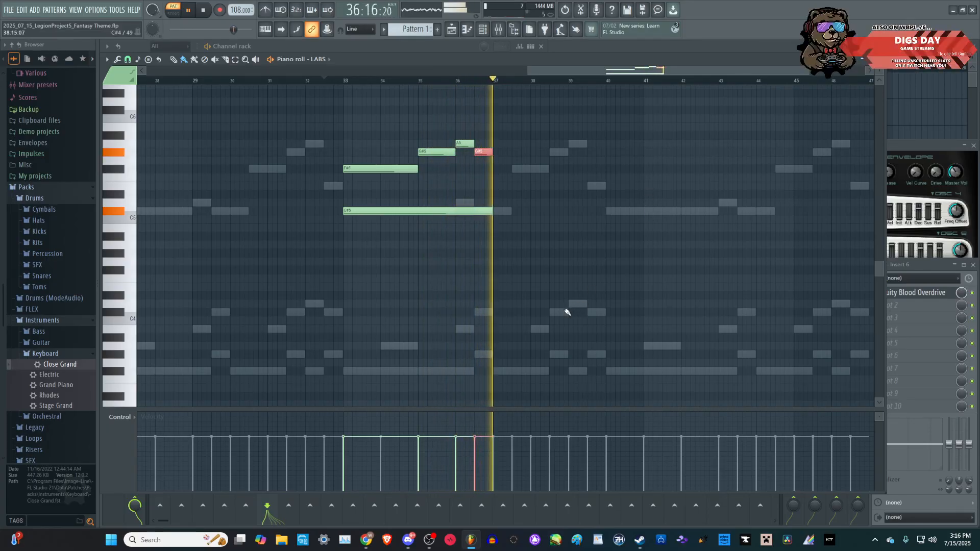
# - Add a two-bar C#5 note at bar 37 in the LABS part, directly following the long held C#5
pyautogui.moveTo(584, 302); pyautogui.dragTo(317, 84)
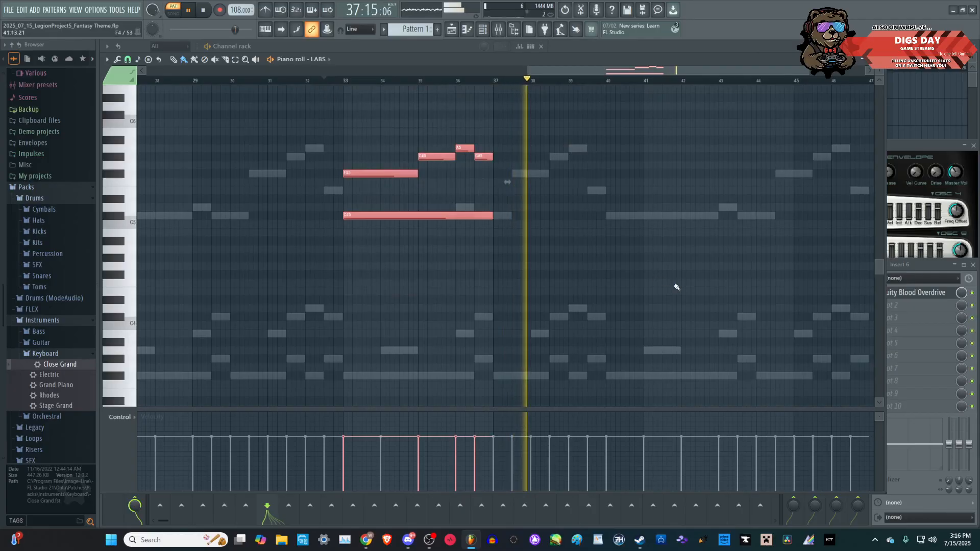
pyautogui.scroll(2, 677, 287)
pyautogui.scroll(-1, 435, 274)
pyautogui.keyDown('ctrl'); pyautogui.click(386, 230); pyautogui.keyUp('ctrl')
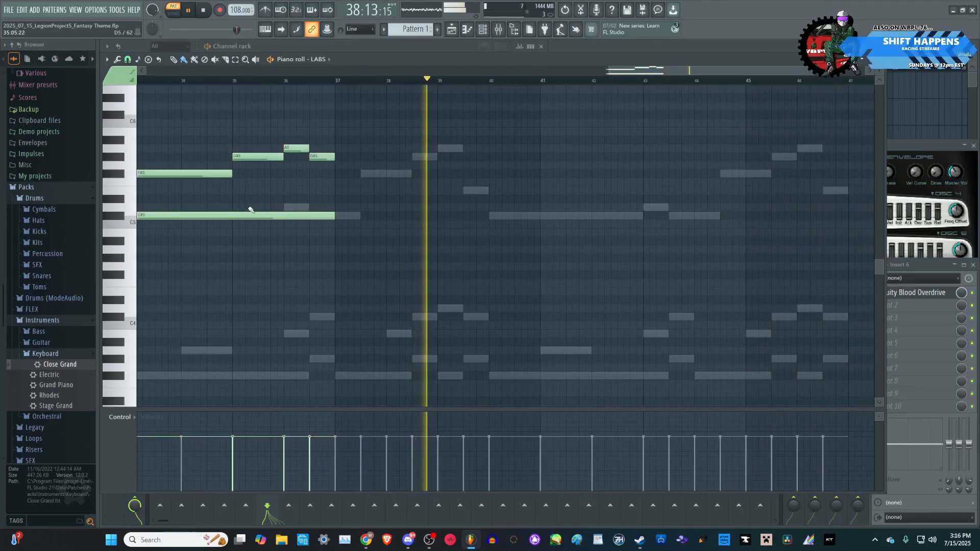
pyautogui.click(341, 215)
pyautogui.press('space')
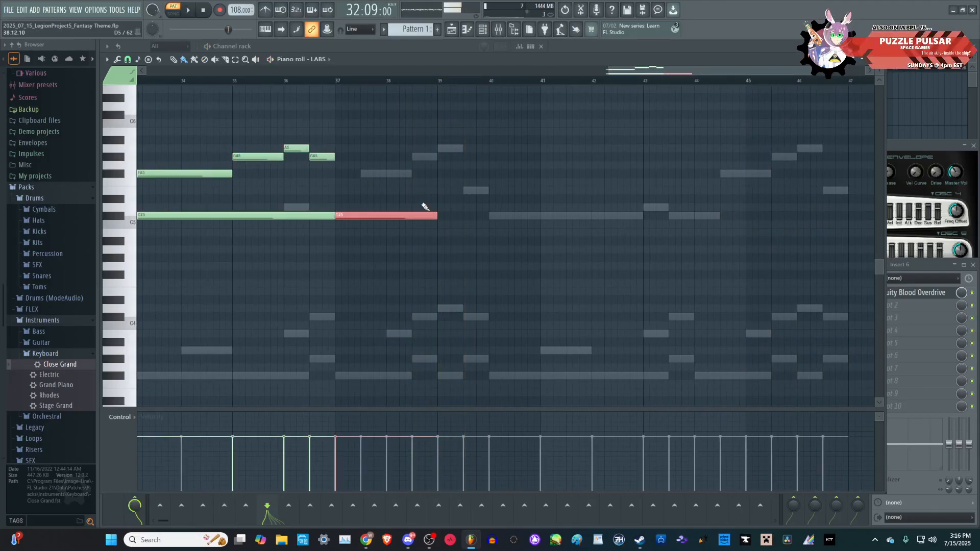
# - Add one-bar F#5 and G#5 notes starting mid-bar 37 and mid-bar 38, and extend the held C#5 to mid-bar 39
pyautogui.click(364, 174)
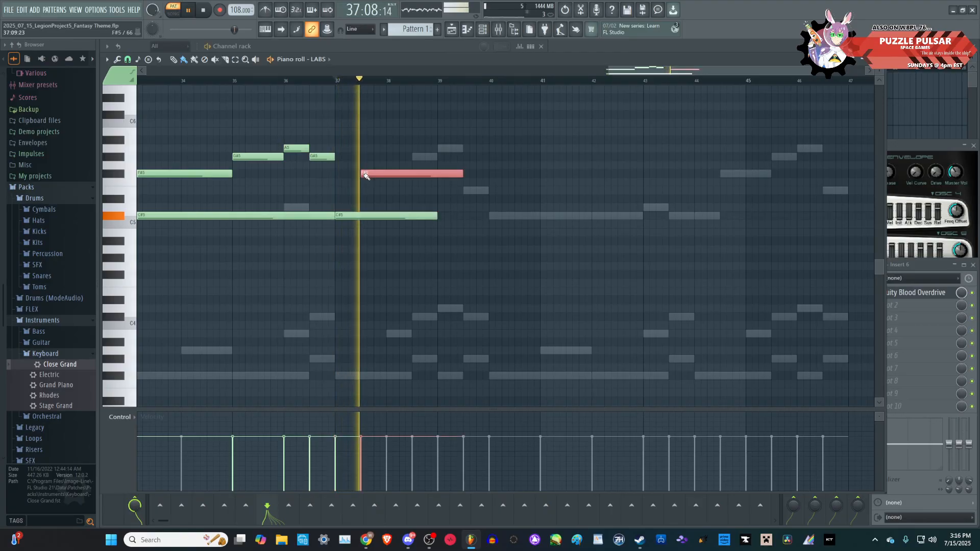
pyautogui.moveTo(464, 174); pyautogui.dragTo(437, 160)
pyautogui.click(463, 158)
pyautogui.rightClick(464, 158)
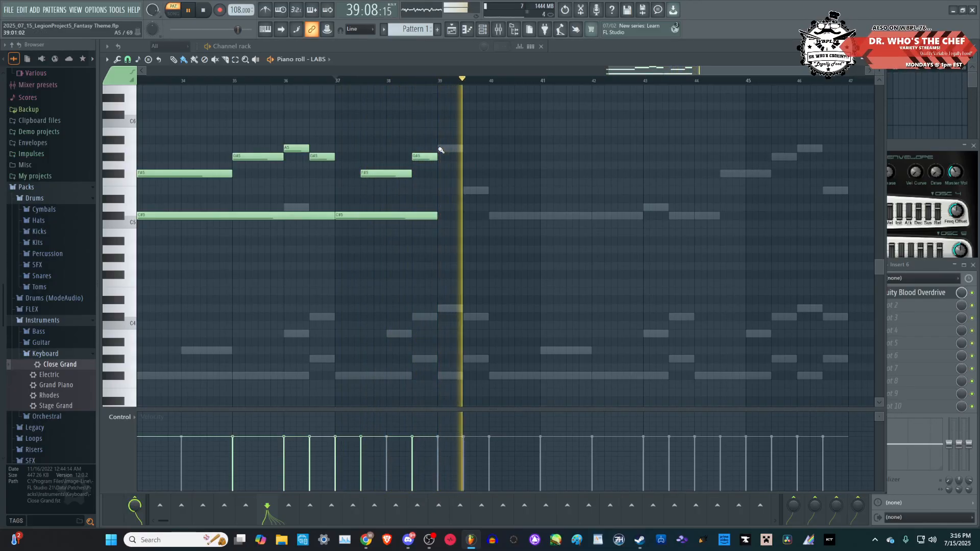
pyautogui.press('space')
pyautogui.moveTo(437, 215); pyautogui.dragTo(461, 214)
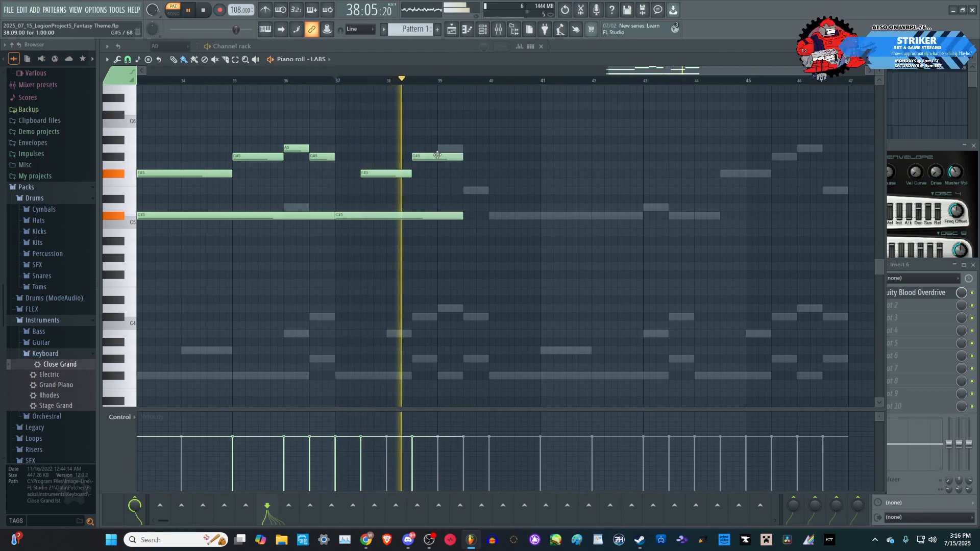
# - Add a half-bar F#5 note at 39:09:00 to finish the LABS phrase, and play it back
pyautogui.click(467, 189)
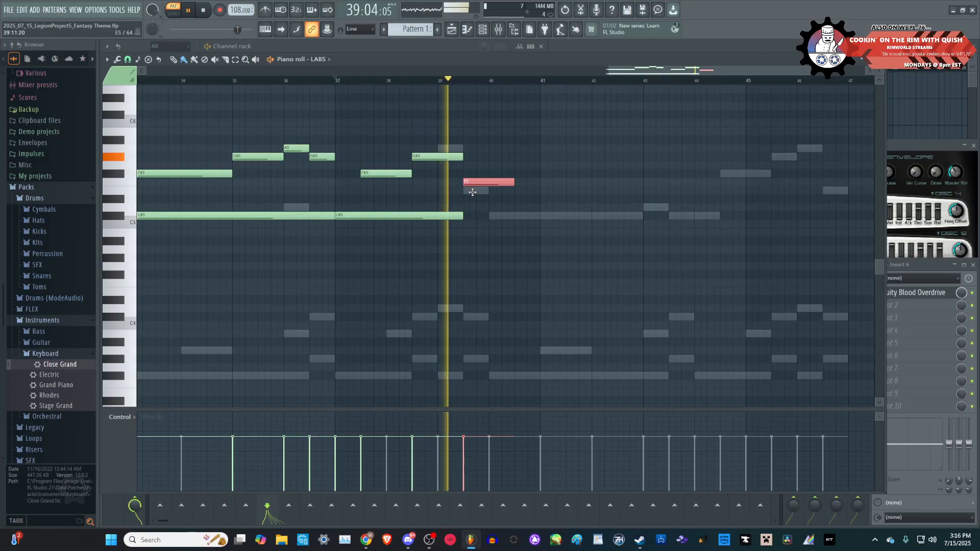
pyautogui.press('space')
pyautogui.moveTo(513, 193); pyautogui.dragTo(492, 195)
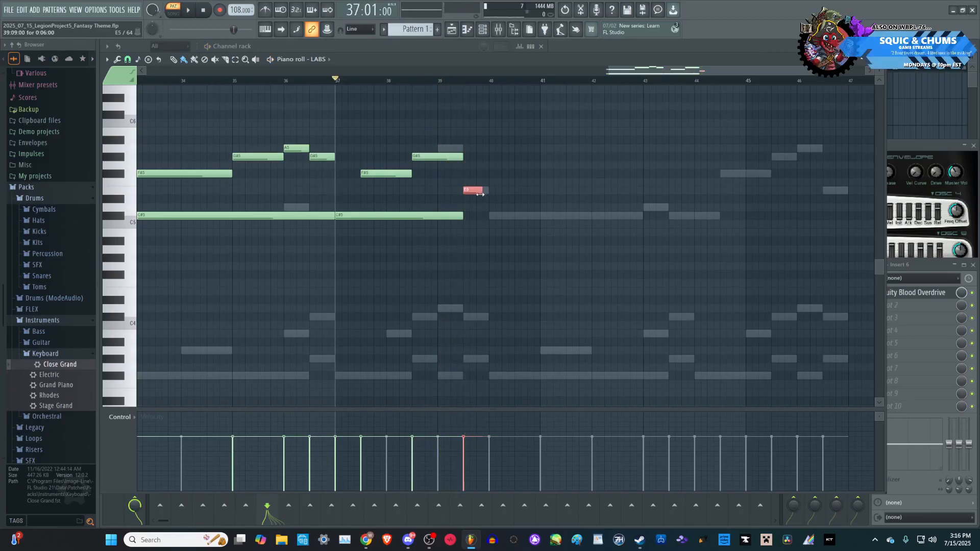
pyautogui.press('space')
pyautogui.moveTo(471, 167); pyautogui.dragTo(489, 172)
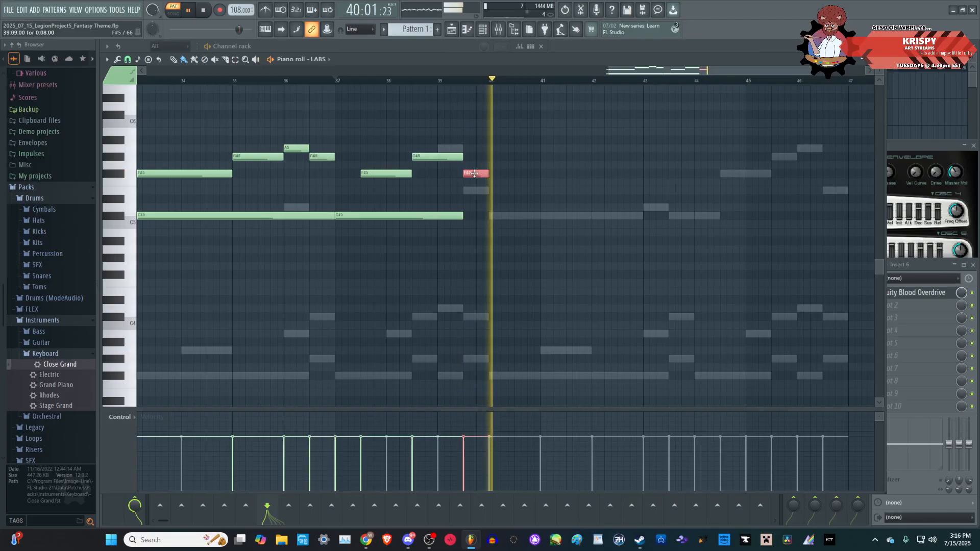
pyautogui.press('space')
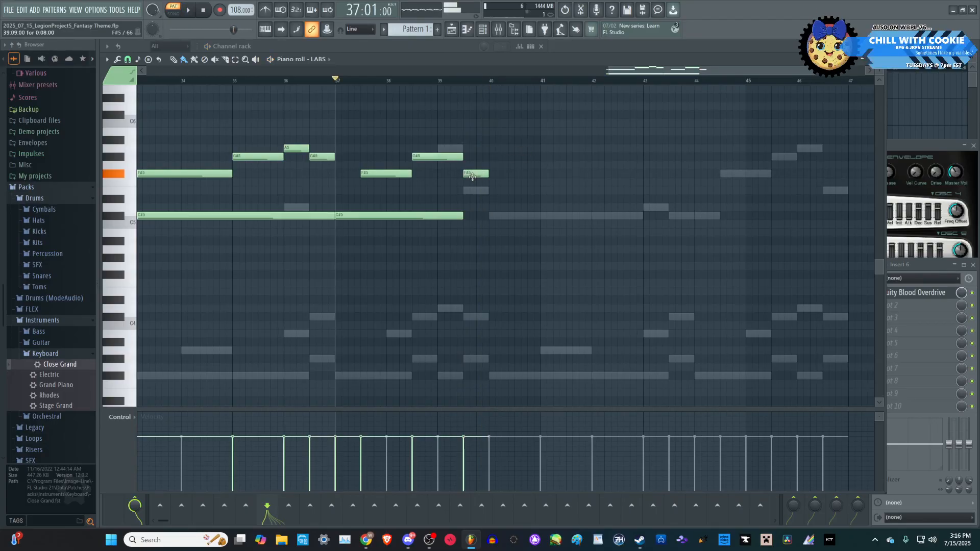
# - Open the 08 channel's notes and add a half-bar F#5 note at 39:09:00
pyautogui.click(486, 30)
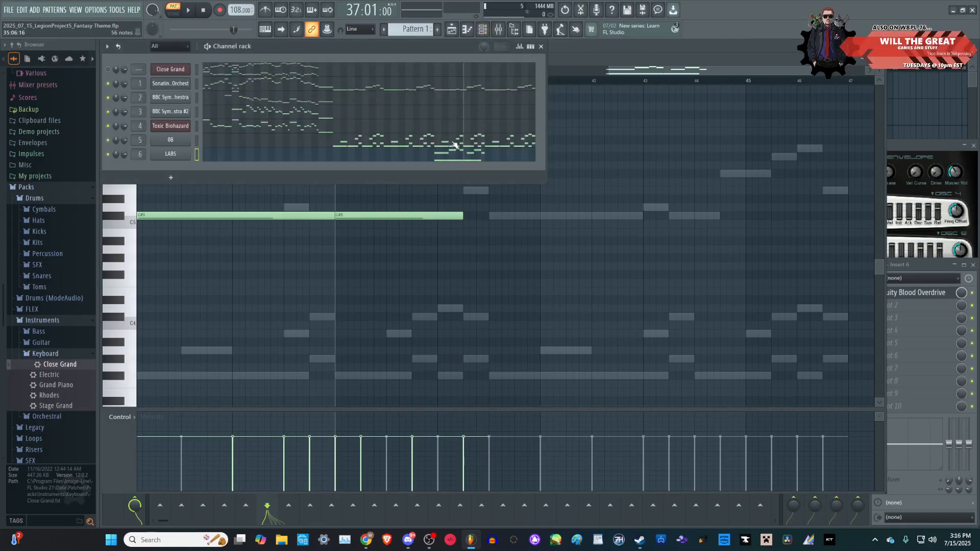
pyautogui.click(454, 145)
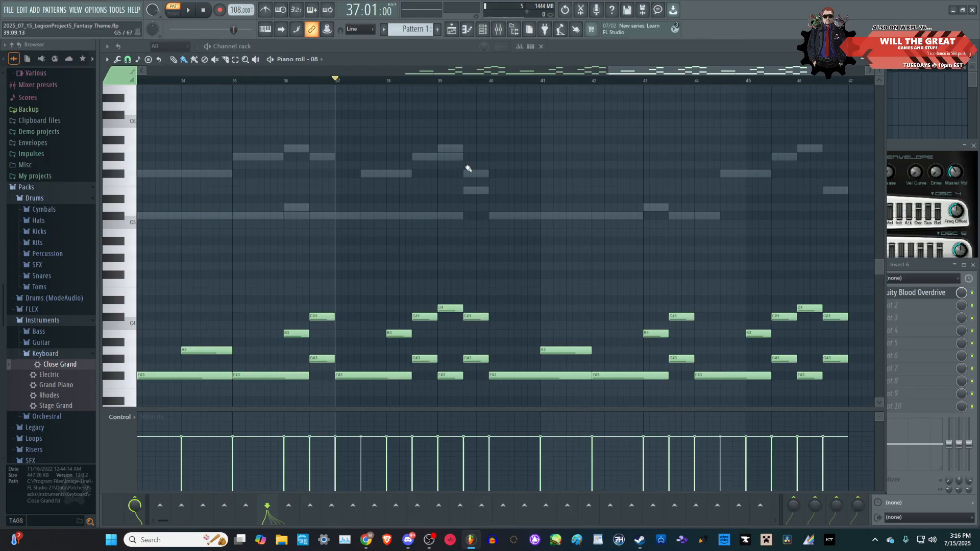
pyautogui.click(471, 174)
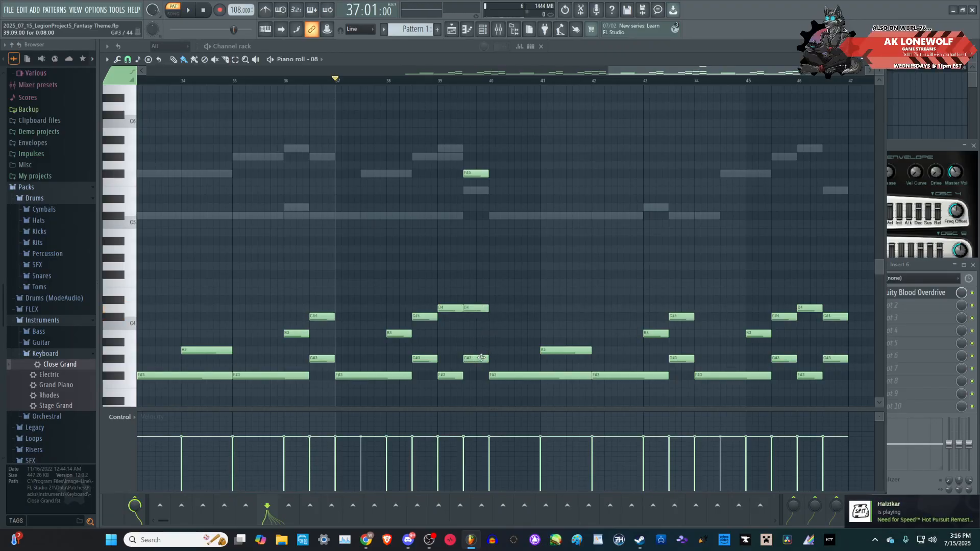
# - Extend bar 39's D4 note to the bar's end in place of the separate second note, and raise the G#3 below to A3
pyautogui.rightClick(481, 309)
pyautogui.press('space')
pyautogui.moveTo(462, 308); pyautogui.dragTo(488, 308)
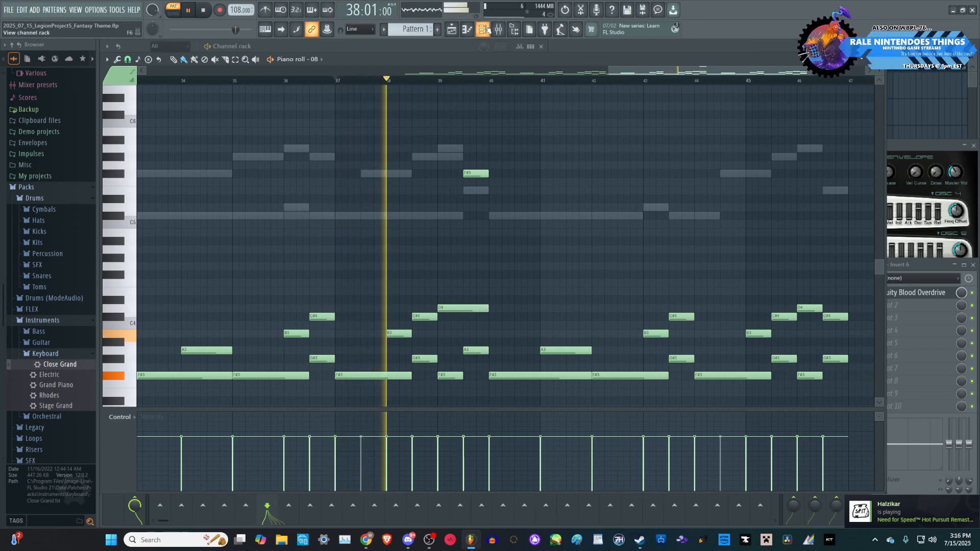
# - In the Sonatina Orchestra channel, raise the half-bar melody note at 39:09:00 to F#5 and play the passage
pyautogui.press('F6')
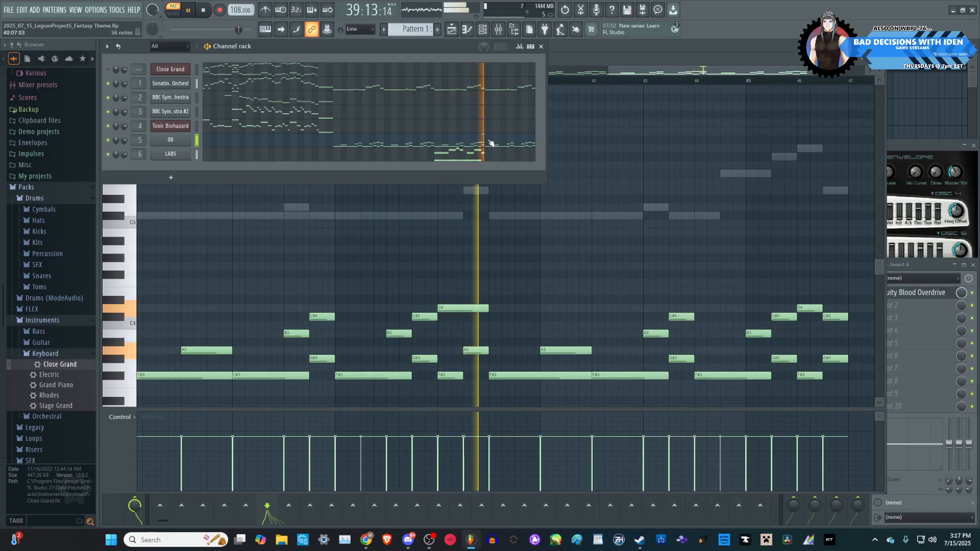
pyautogui.press('space')
pyautogui.click(489, 85)
pyautogui.press('space')
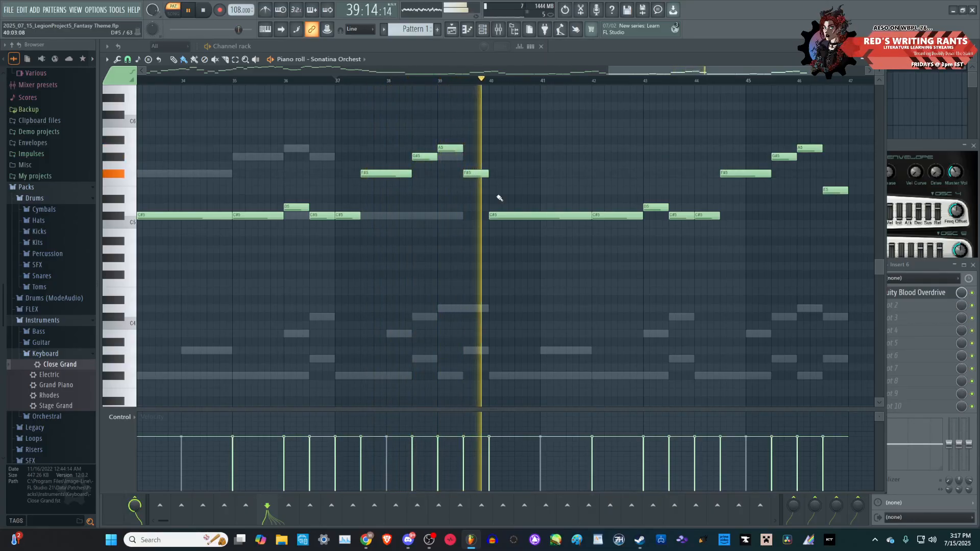
pyautogui.press('space')
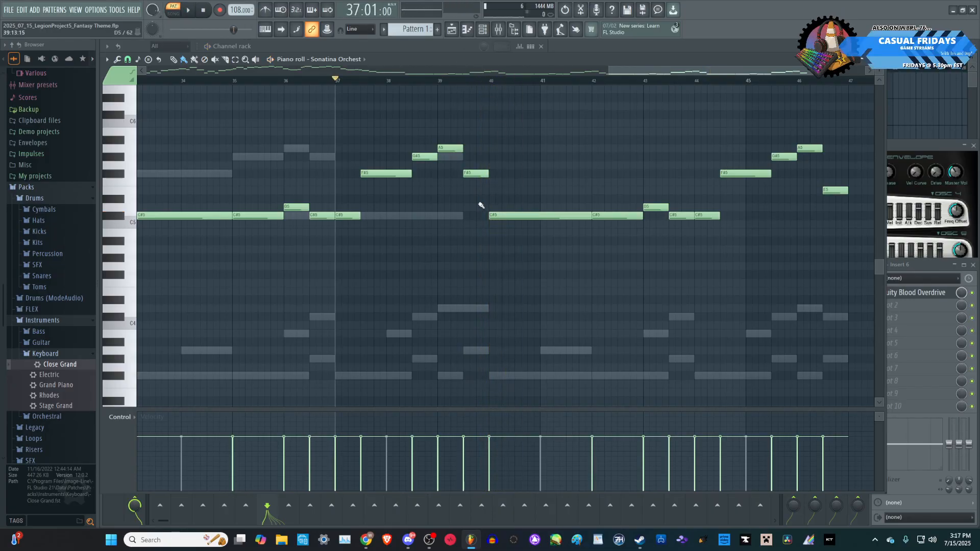
# - Play the passage from bar 33 and reopen the LABS channel's notes to review the phrase
pyautogui.scroll(-3, 477, 219)
pyautogui.scroll(1, 636, 235)
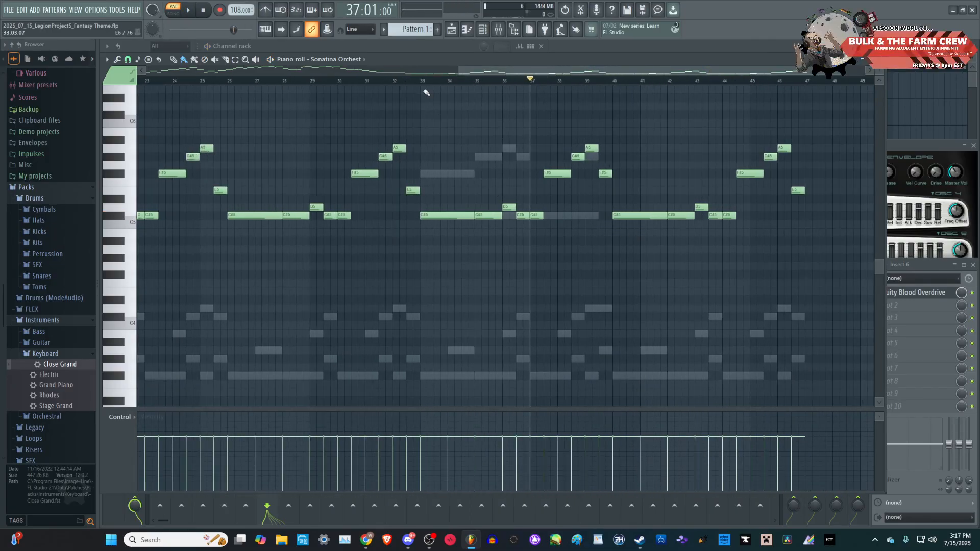
pyautogui.press('space')
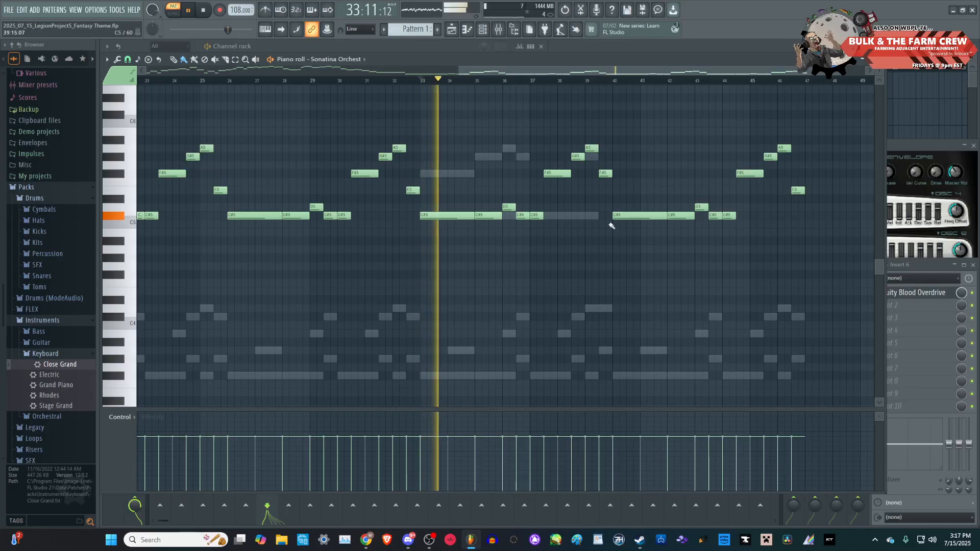
pyautogui.click(483, 31)
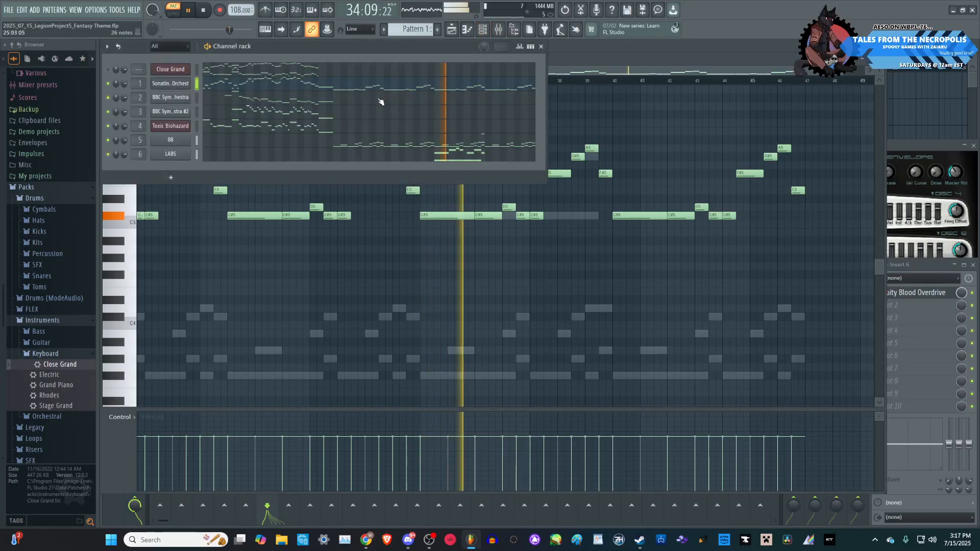
pyautogui.click(394, 153)
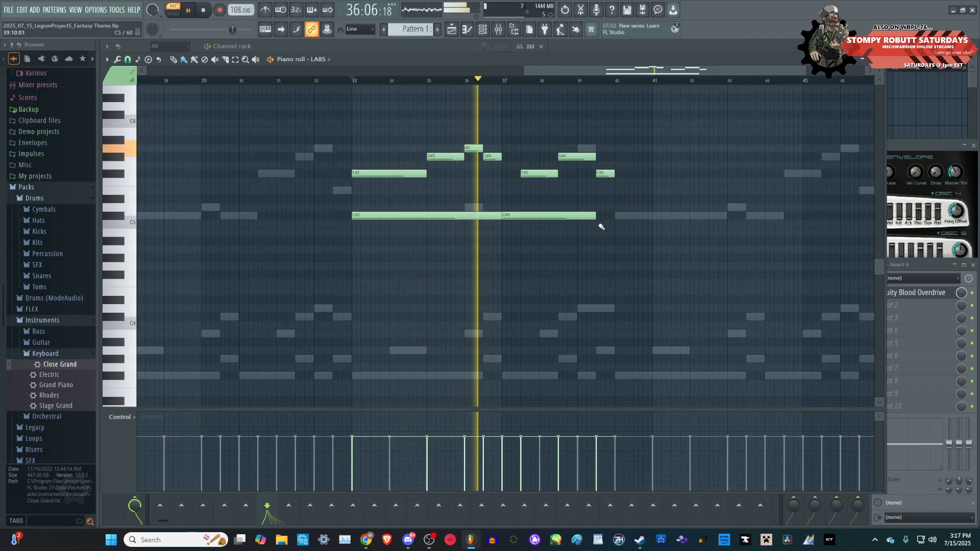
pyautogui.keyDown('ctrl'); pyautogui.scroll(-3, 585, 255); pyautogui.keyUp('ctrl')
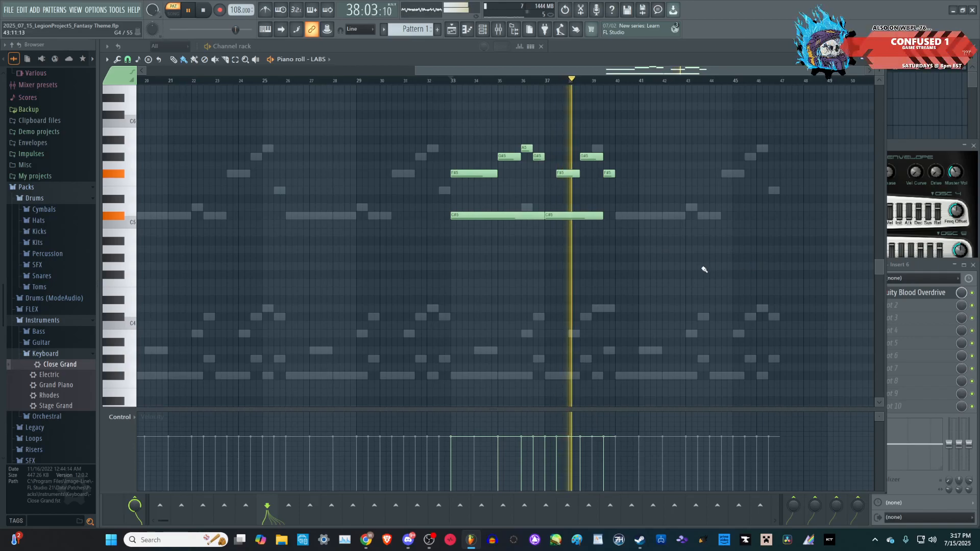
pyautogui.keyDown('ctrl'); pyautogui.scroll(3, 704, 270); pyautogui.keyUp('ctrl')
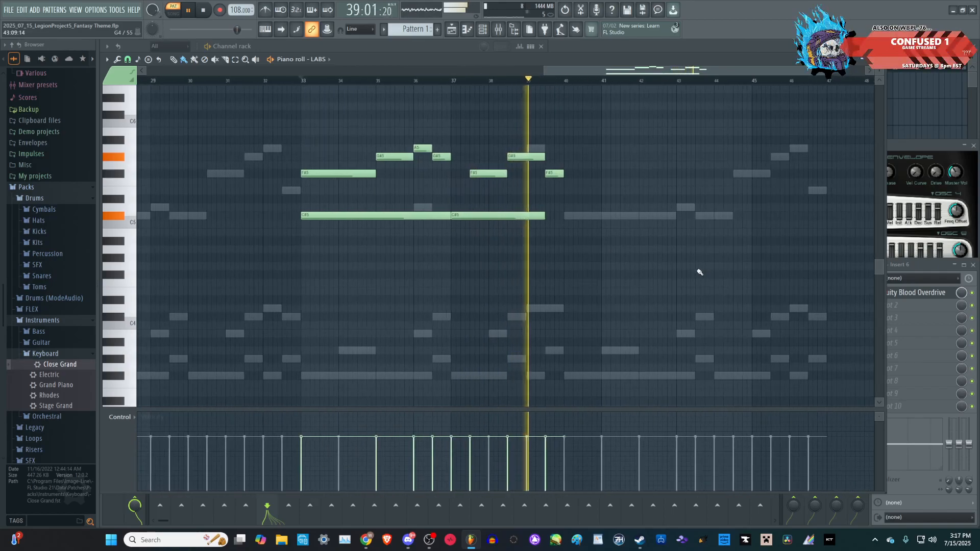
# - Stop playback and delete the Sonatina Orchestra channel's notes from bar 40 onward
pyautogui.keyDown('ctrl'); pyautogui.scroll(3, 592, 237); pyautogui.keyUp('ctrl')
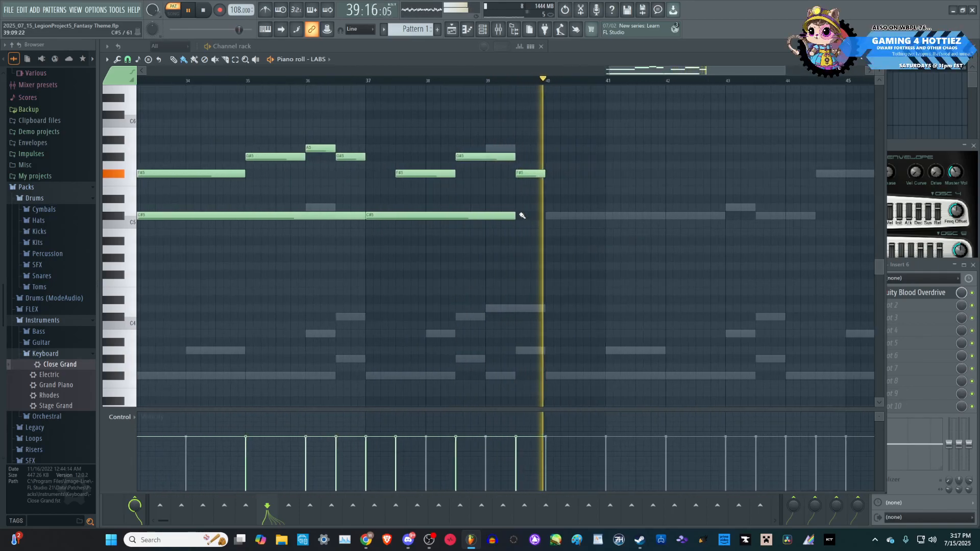
pyautogui.keyDown('ctrl'); pyautogui.scroll(-3, 490, 217); pyautogui.keyUp('ctrl')
pyautogui.press('space')
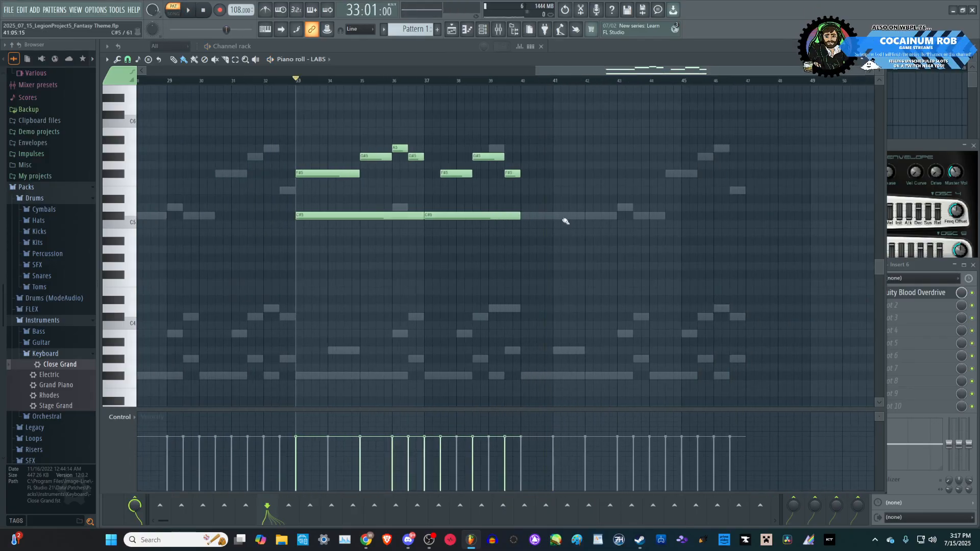
pyautogui.keyDown('ctrl'); pyautogui.scroll(-3, 558, 223); pyautogui.keyUp('ctrl')
pyautogui.keyDown('ctrl'); pyautogui.scroll(3, 645, 261); pyautogui.keyUp('ctrl')
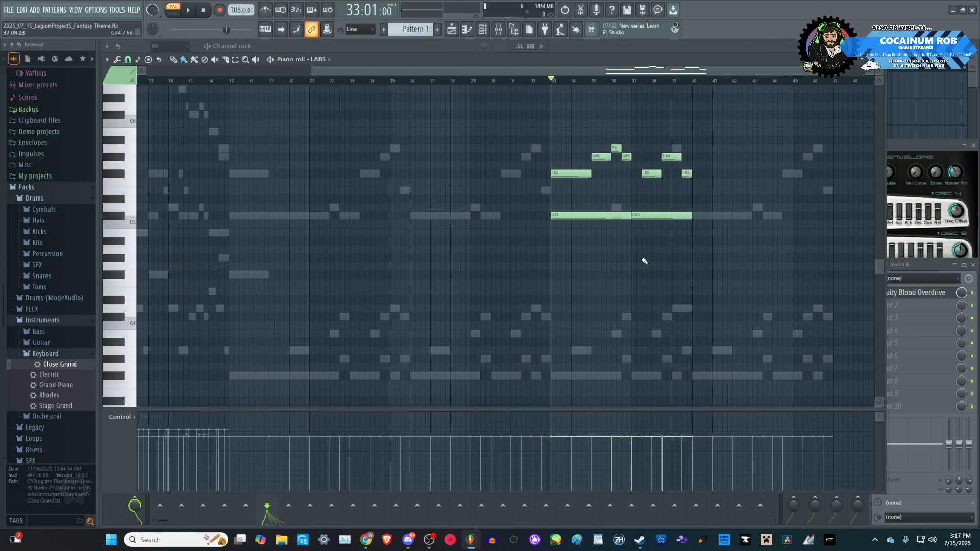
pyautogui.click(482, 30)
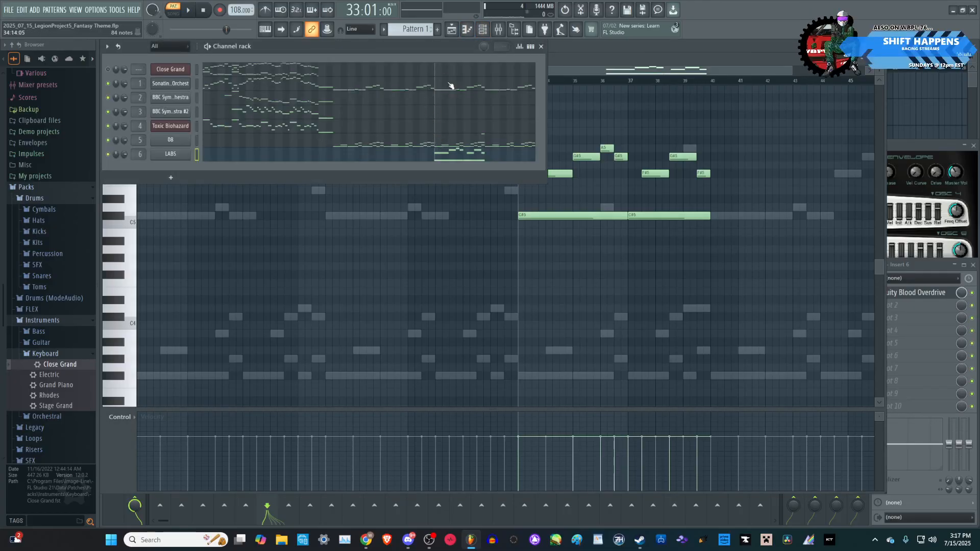
pyautogui.click(450, 86)
pyautogui.moveTo(823, 242); pyautogui.dragTo(740, 121)
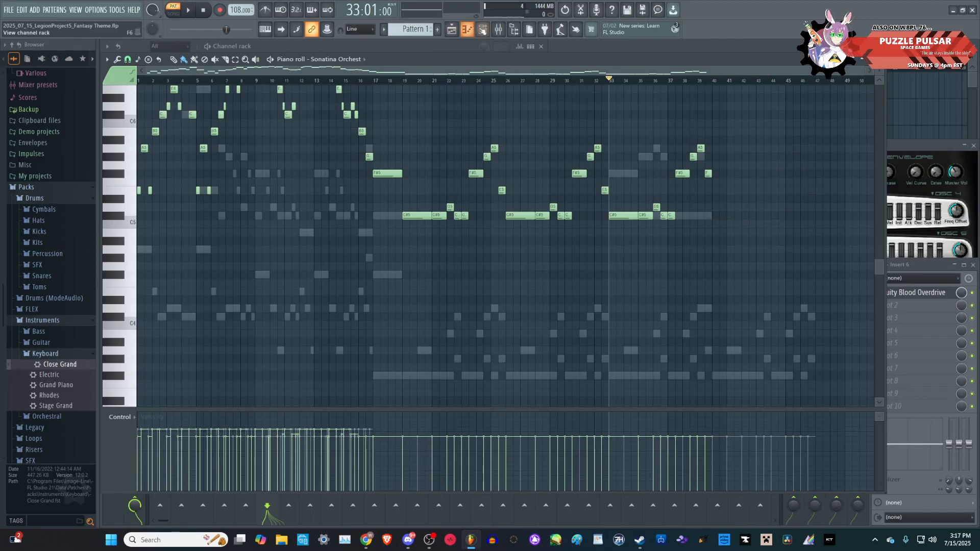
# - Delete the 08 channel's notes from bar 40 onward and play the passage from bar 33
pyautogui.click(482, 29)
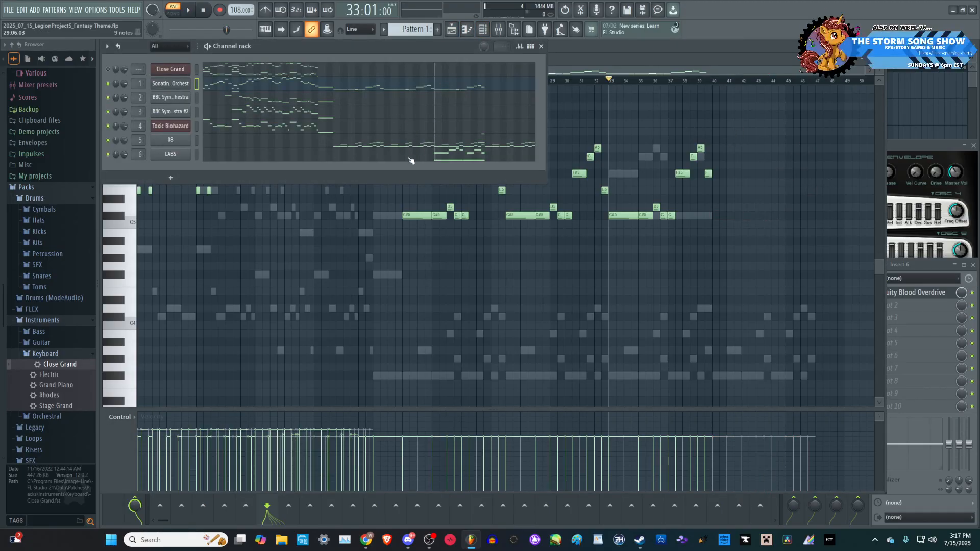
pyautogui.click(417, 143)
pyautogui.moveTo(834, 379); pyautogui.dragTo(731, 258)
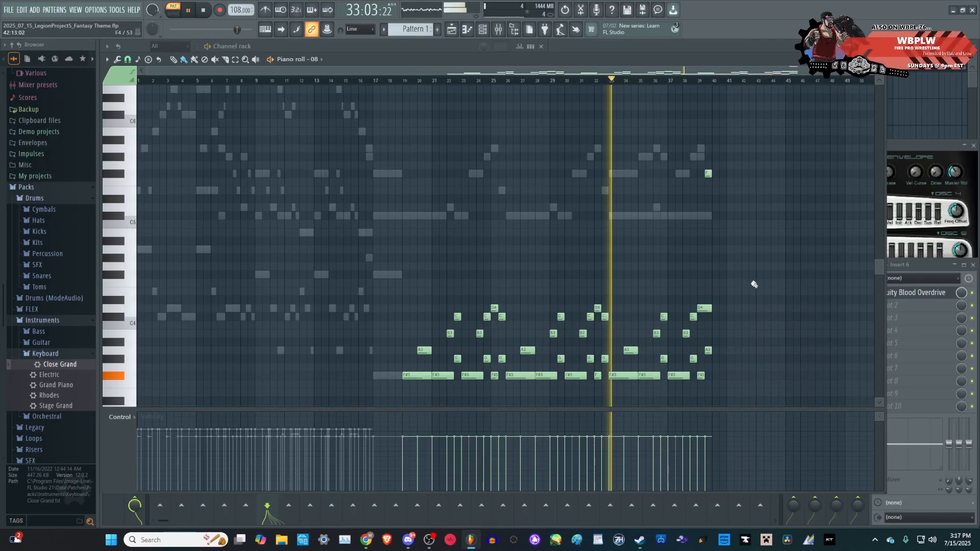
pyautogui.scroll(6, 755, 284)
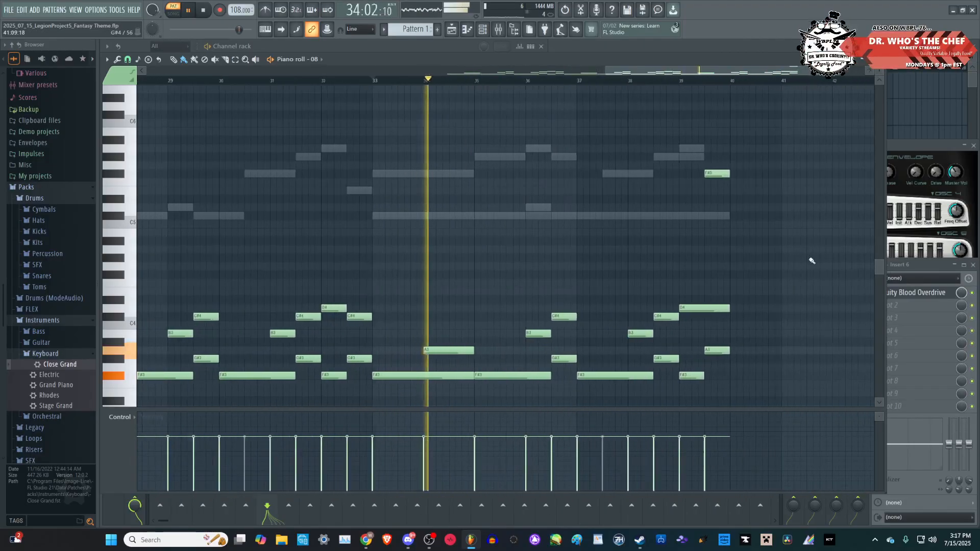
pyautogui.scroll(2, 812, 261)
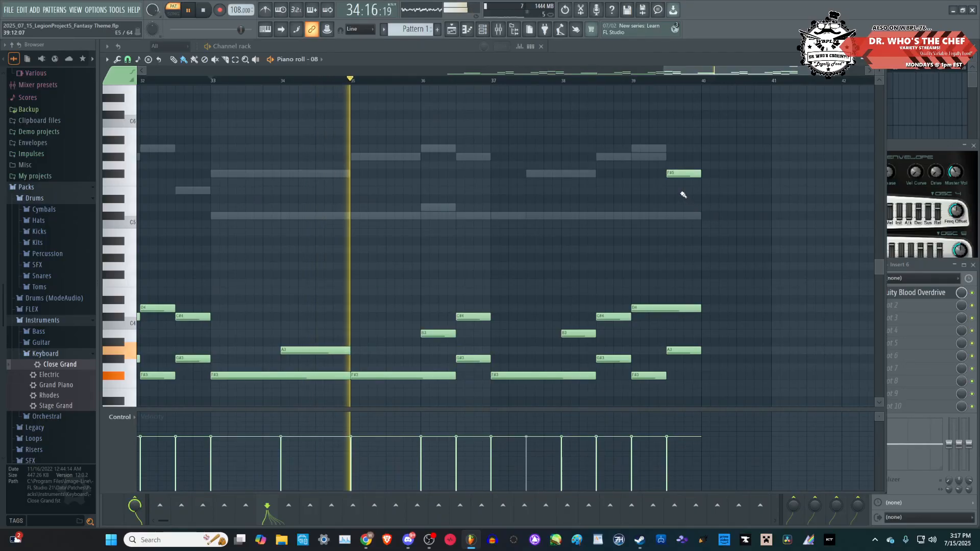
pyautogui.scroll(2, 692, 148)
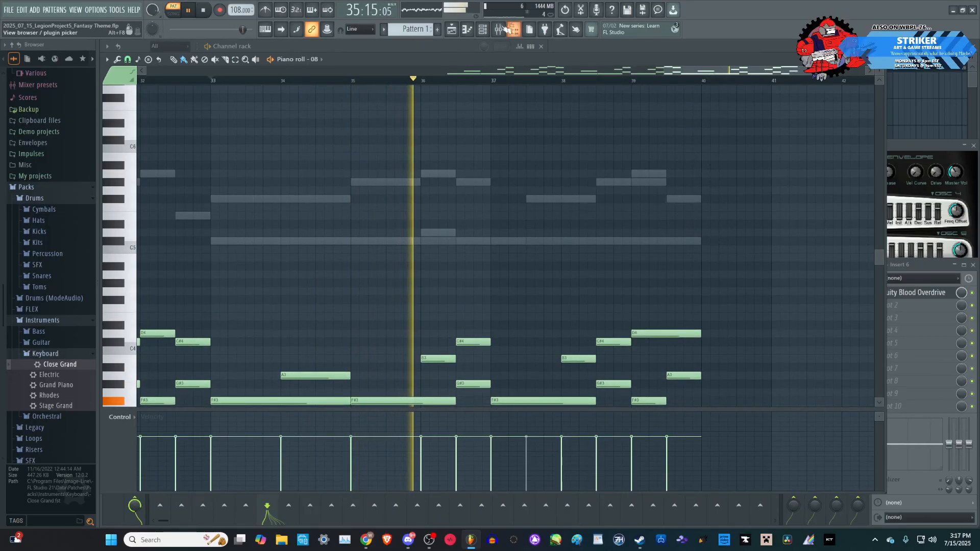
pyautogui.click(485, 30)
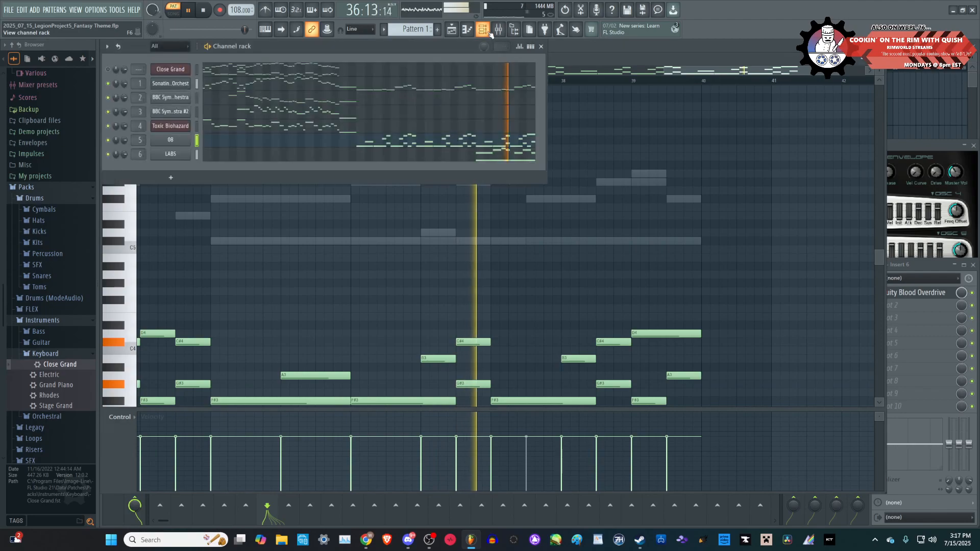
pyautogui.click(501, 90)
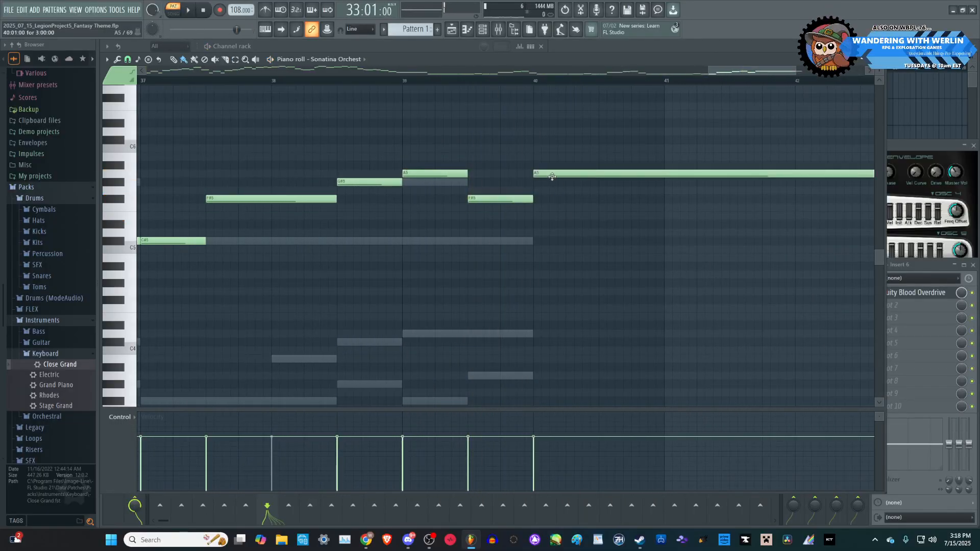
pyautogui.rightClick(553, 176)
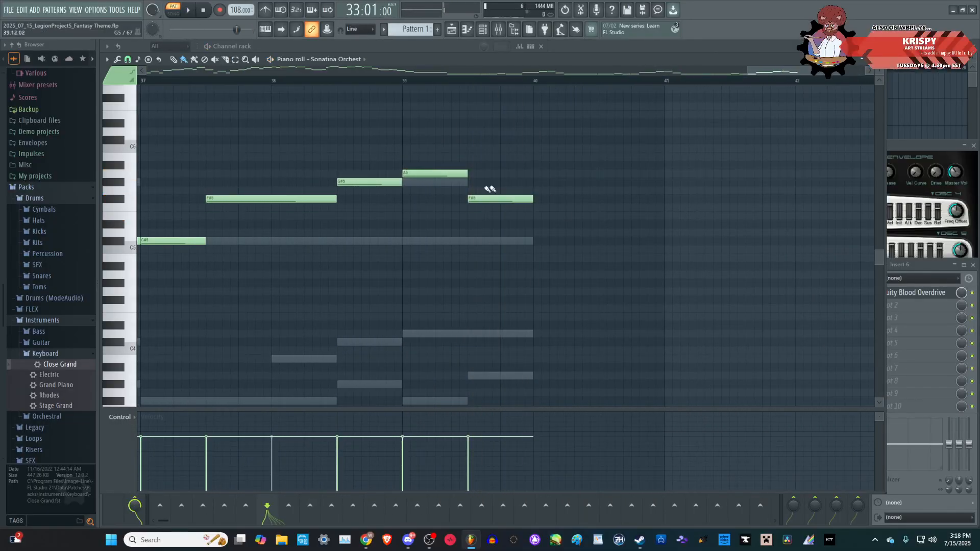
# - In the LABS channel, fill bar 40 with half-bar A5 and F#5 notes over a full-bar C#5, checking it by playback
pyautogui.click(483, 29)
pyautogui.click(489, 155)
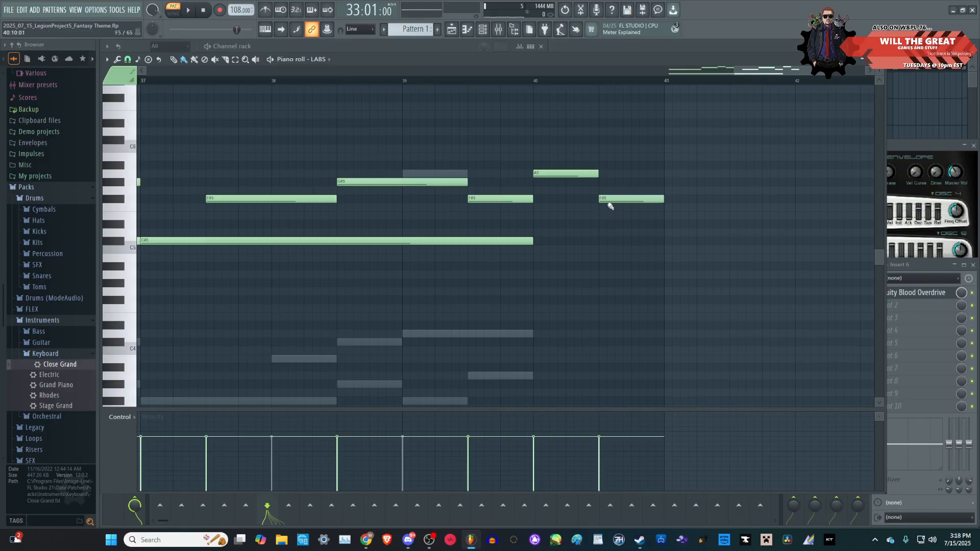
pyautogui.click(534, 81)
pyautogui.press('space')
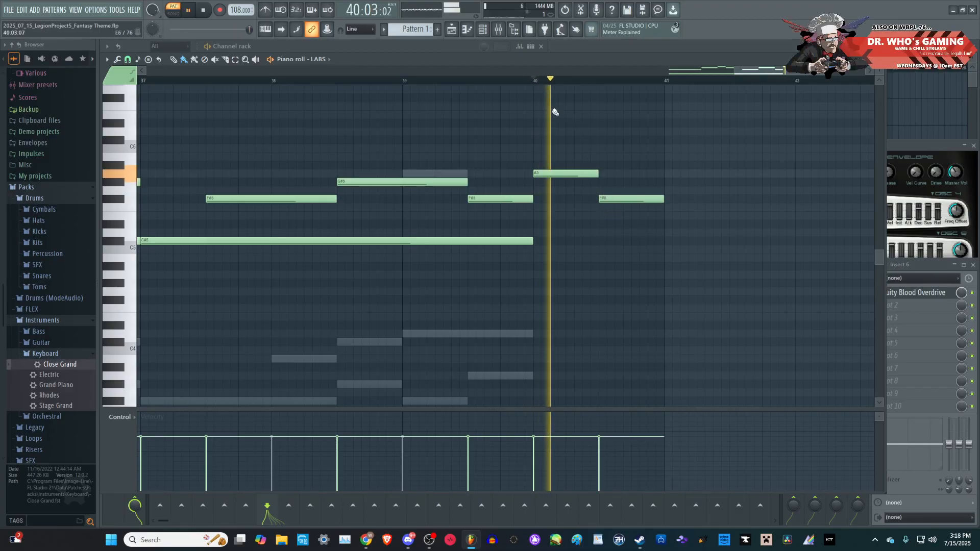
pyautogui.press('space')
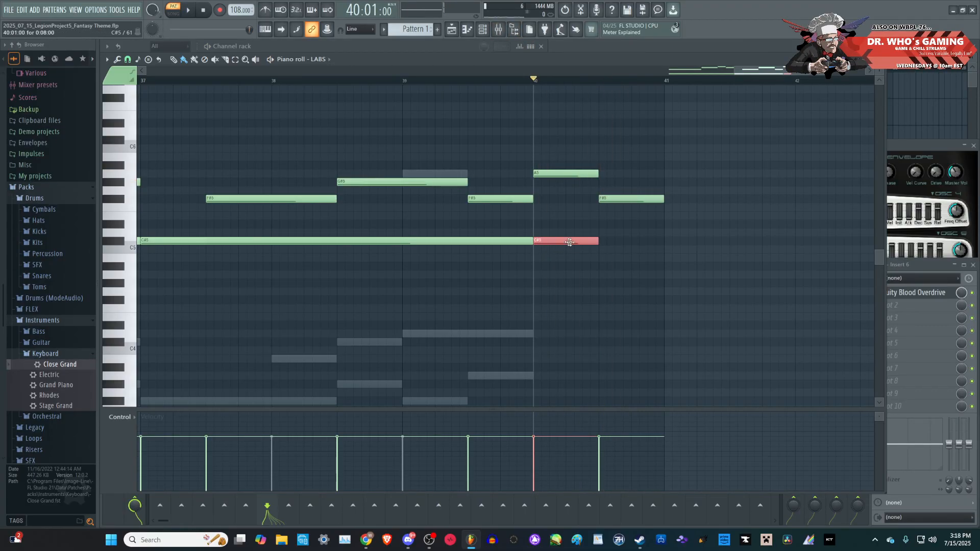
pyautogui.press('space')
pyautogui.moveTo(597, 241); pyautogui.dragTo(664, 241)
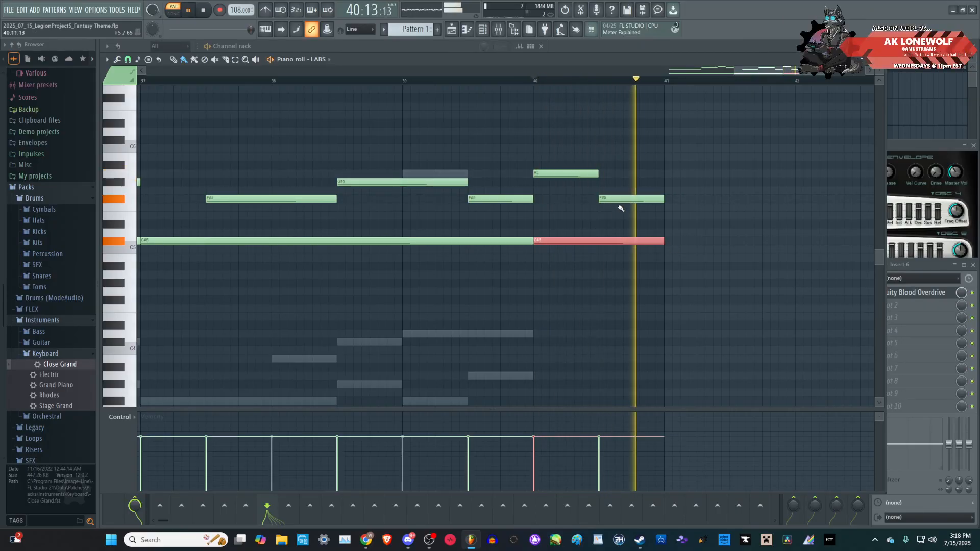
# - In the 08 channel, play from bar 39 and add a half-bar F#3 note at 40:01:00
pyautogui.click(484, 31)
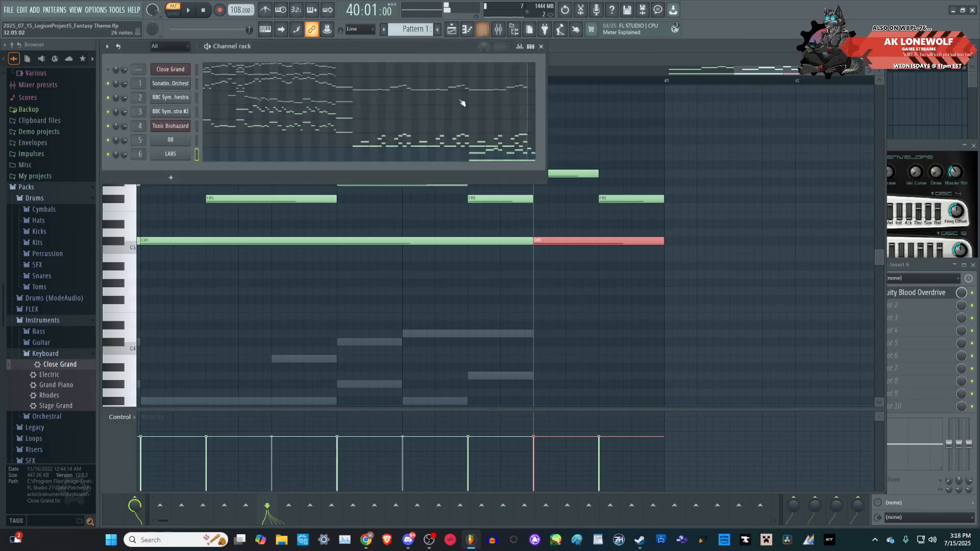
pyautogui.click(407, 146)
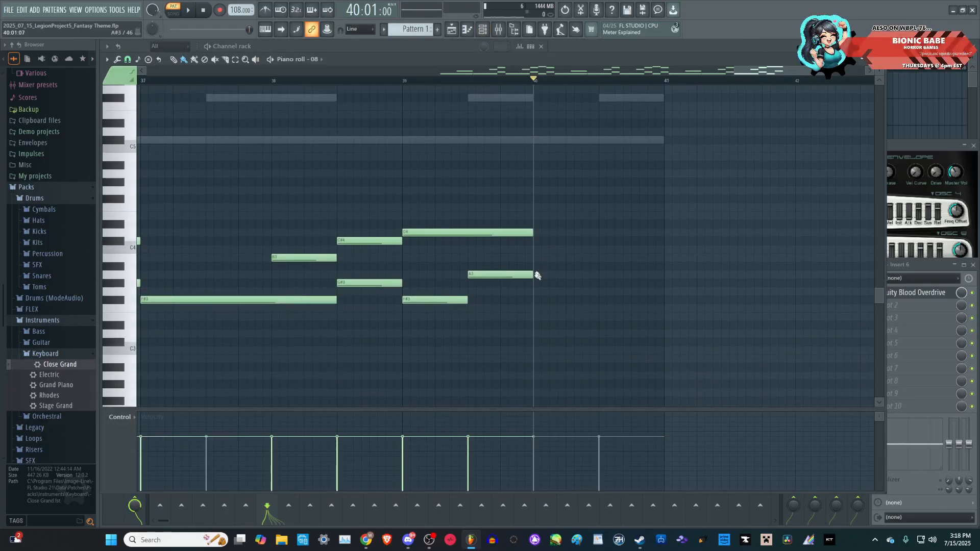
pyautogui.scroll(2, 536, 278)
pyautogui.press('space')
pyautogui.press('space')
pyautogui.scroll(2, 541, 293)
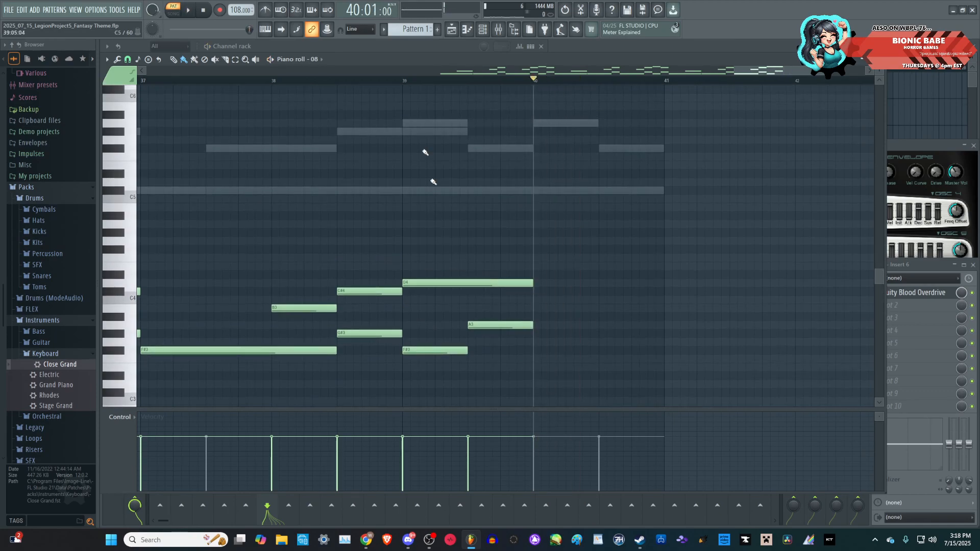
pyautogui.scroll(1, 485, 235)
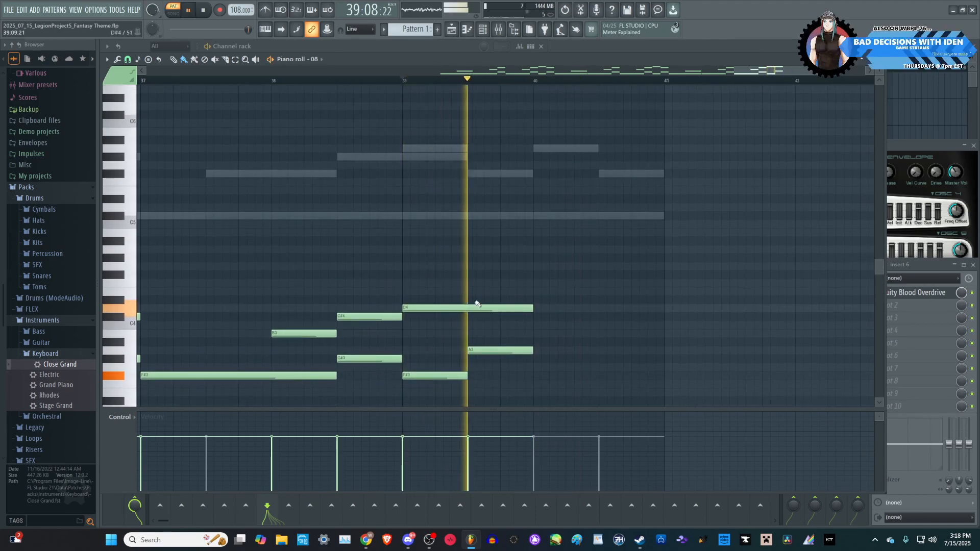
pyautogui.click(538, 378)
pyautogui.press('space')
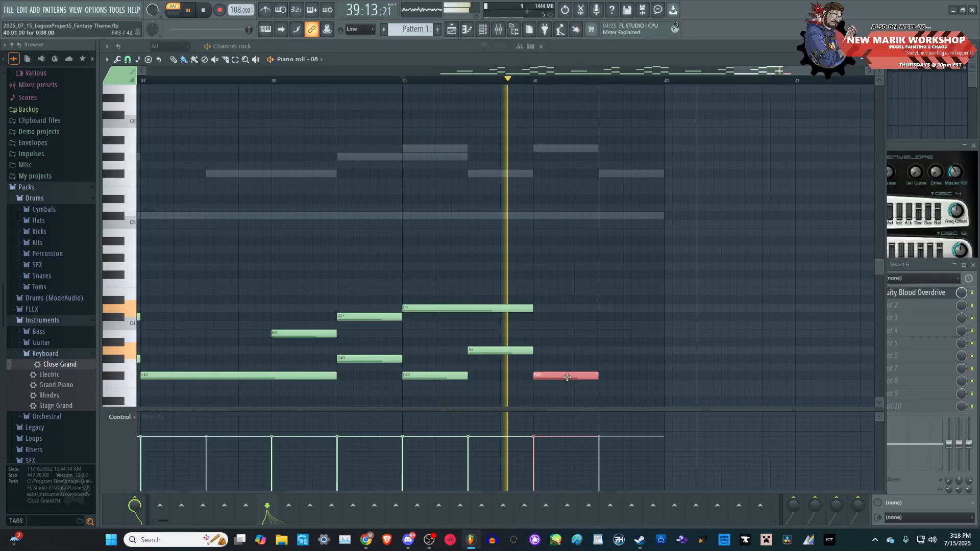
pyautogui.press('space')
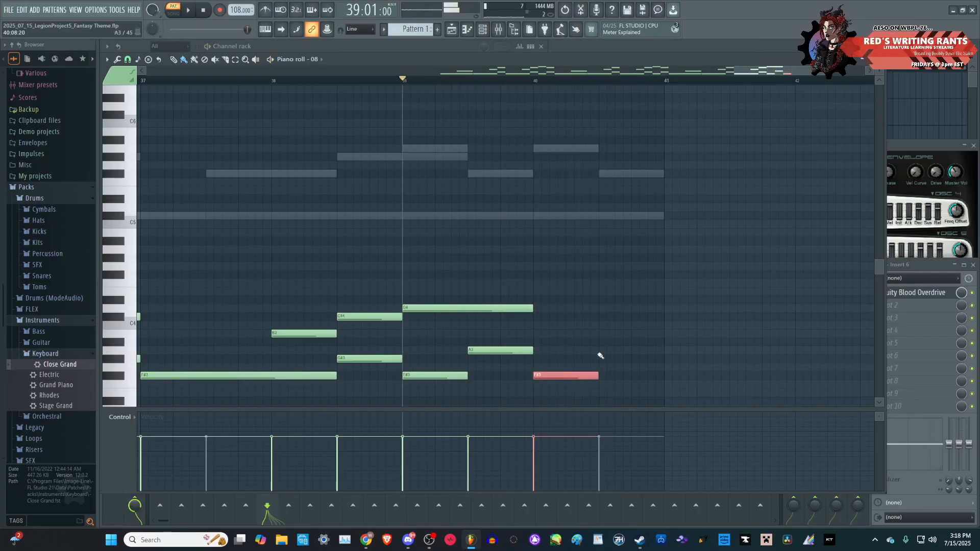
# - Add a half-bar A3 at 40:09:00 and a D4 at 40:01:00, extending the D4 and F#3 to bar 40's end
pyautogui.press('space')
pyautogui.click(542, 308)
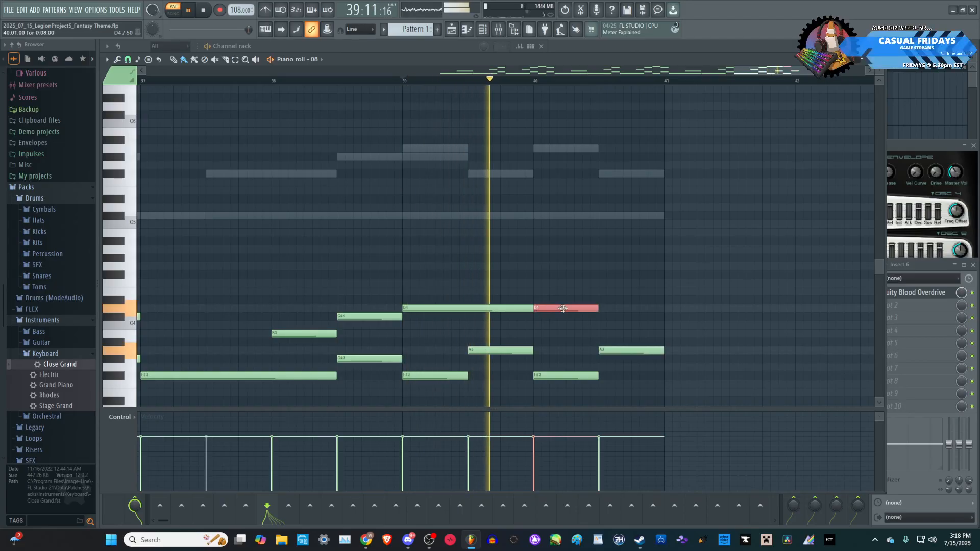
pyautogui.moveTo(603, 309); pyautogui.dragTo(664, 308)
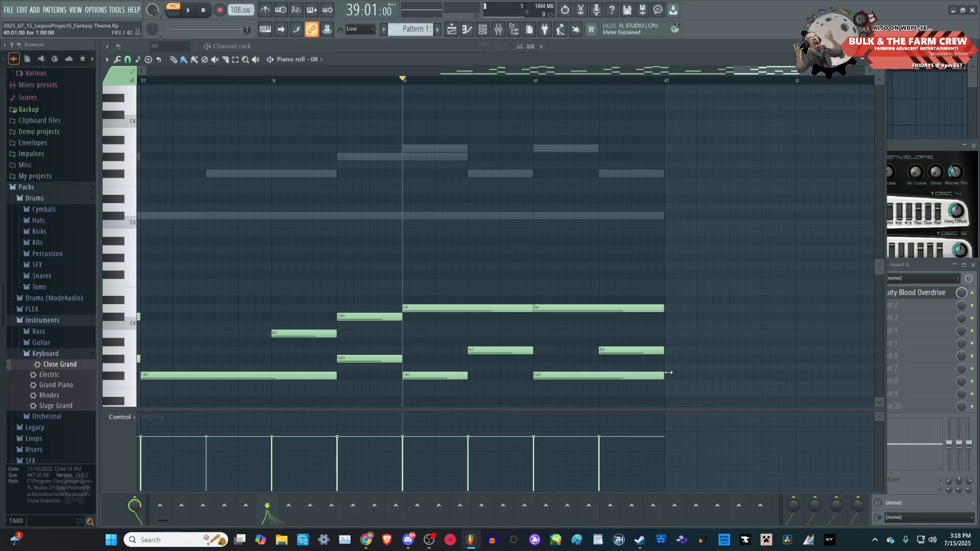
# - Replace bar 40's full-bar D4 and its A3 with a half-bar D4 followed by a half-bar C#4, and play the passage
pyautogui.rightClick(628, 307)
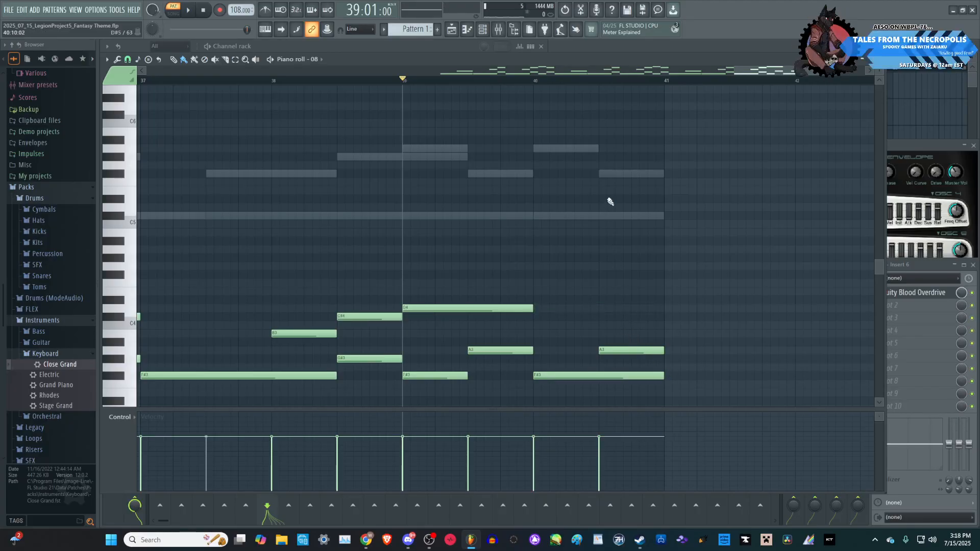
pyautogui.rightClick(650, 165)
pyautogui.rightClick(648, 174)
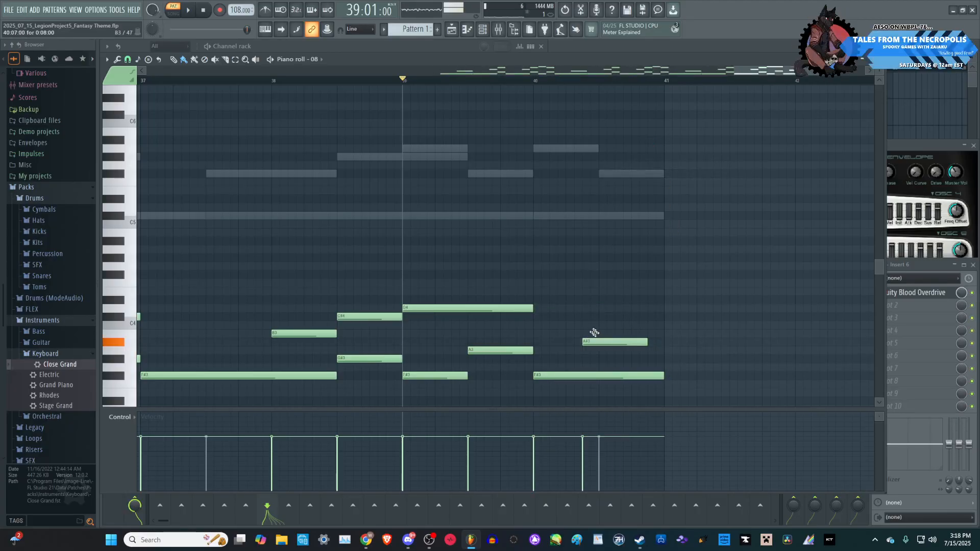
pyautogui.moveTo(596, 334); pyautogui.dragTo(561, 307)
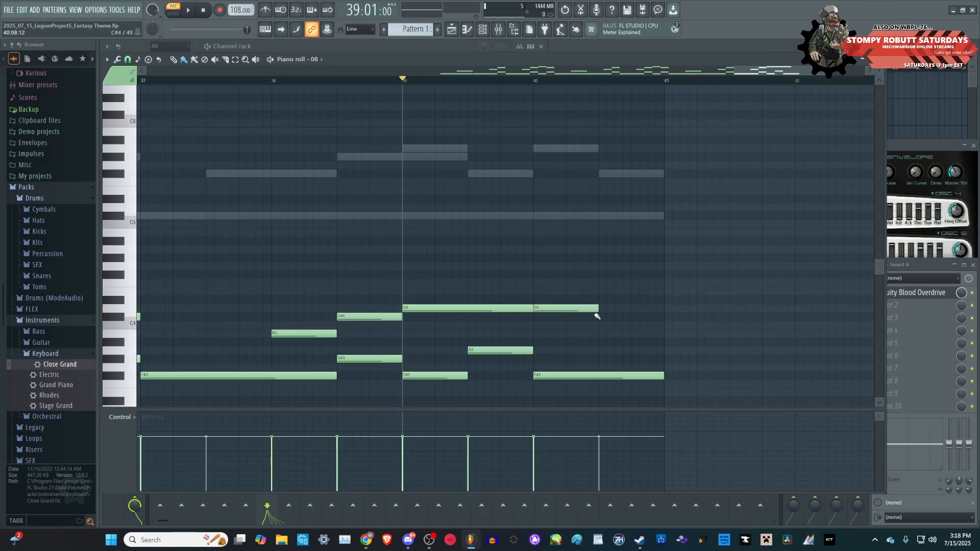
pyautogui.press('space')
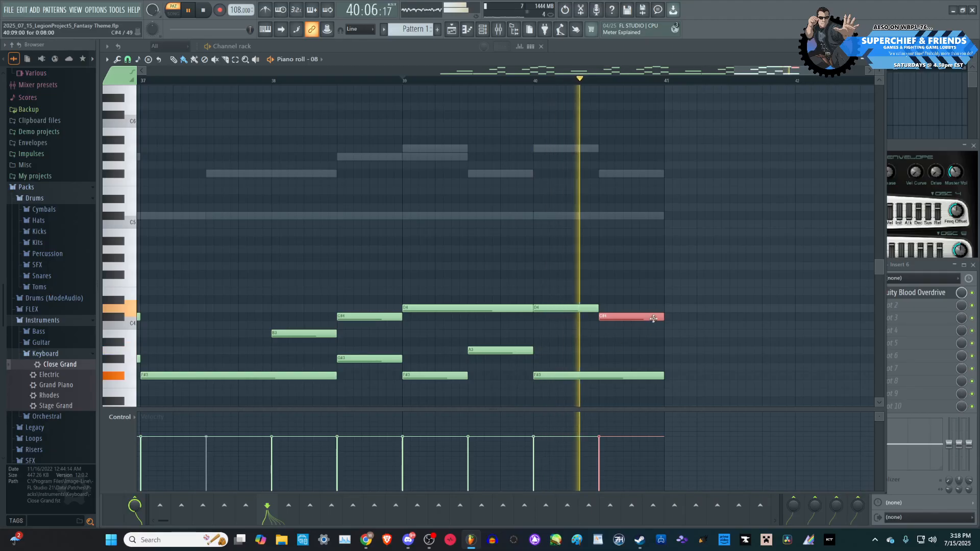
# - In the Sonatina Orchestra channel, add half-bar notes A5 at 40:01:00 and F#5 at 40:09:00, and play the passage
pyautogui.click(485, 30)
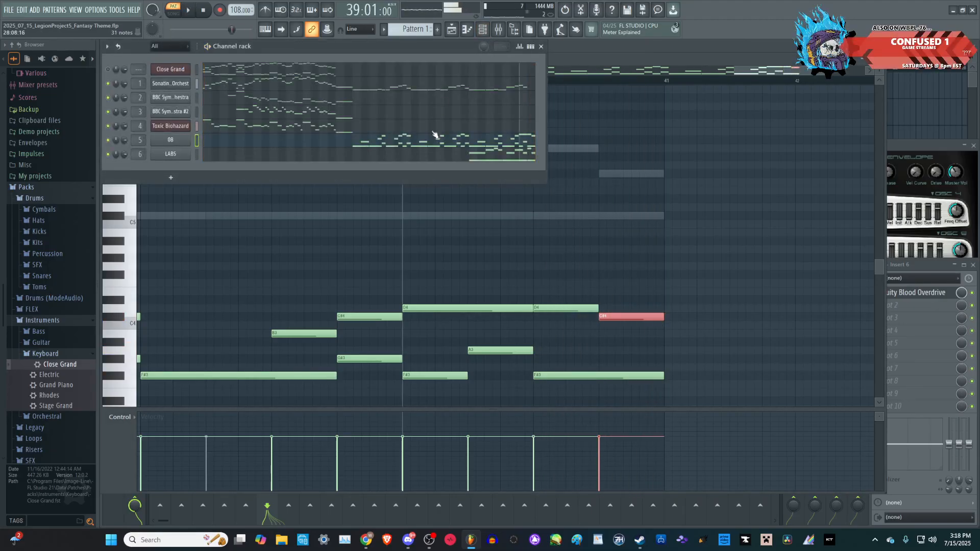
pyautogui.click(459, 84)
pyautogui.click(539, 149)
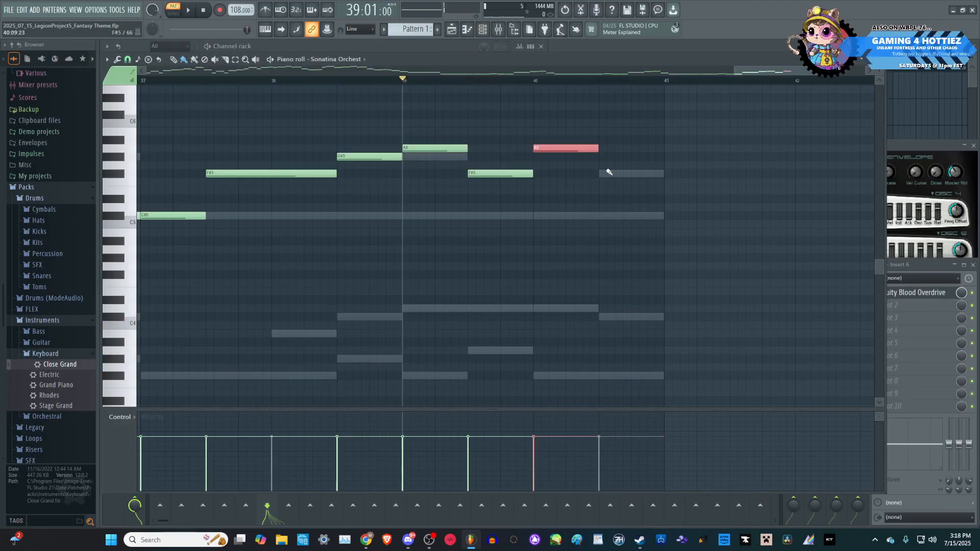
pyautogui.click(609, 172)
pyautogui.press('space')
# - In the Toxic Biohazard channel, add an F#3 note at 40:01:00 lasting the full bar
pyautogui.press('F6')
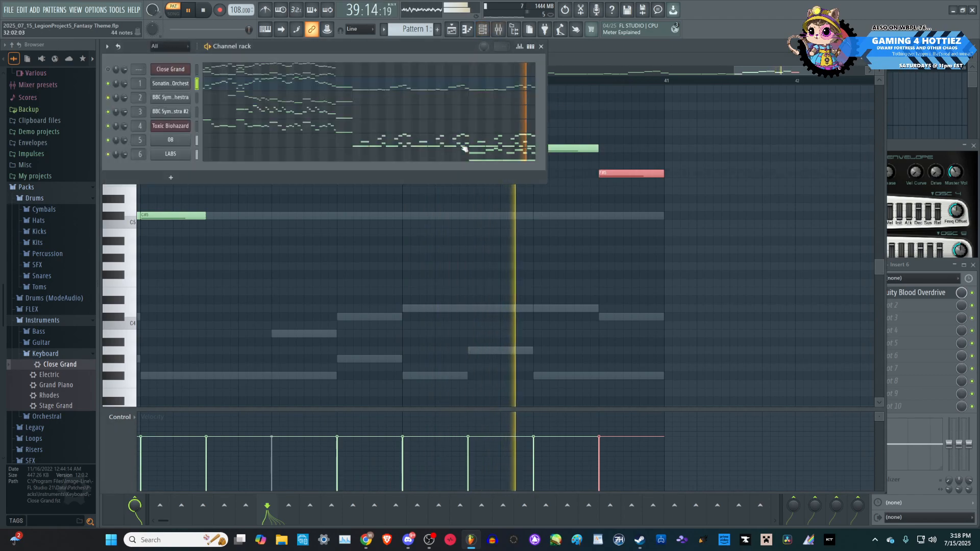
pyautogui.click(469, 128)
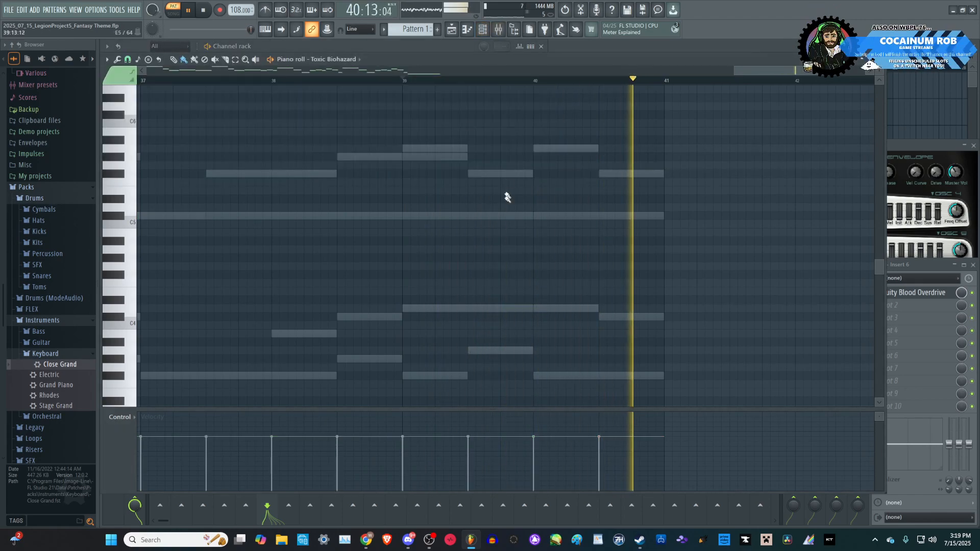
pyautogui.scroll(-3, 542, 357)
pyautogui.click(541, 327)
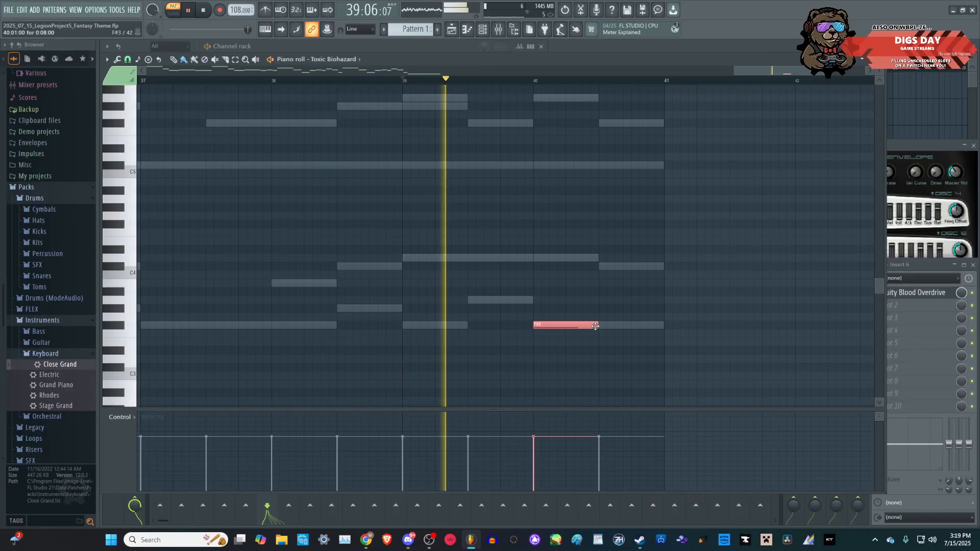
pyautogui.moveTo(595, 325); pyautogui.dragTo(654, 324)
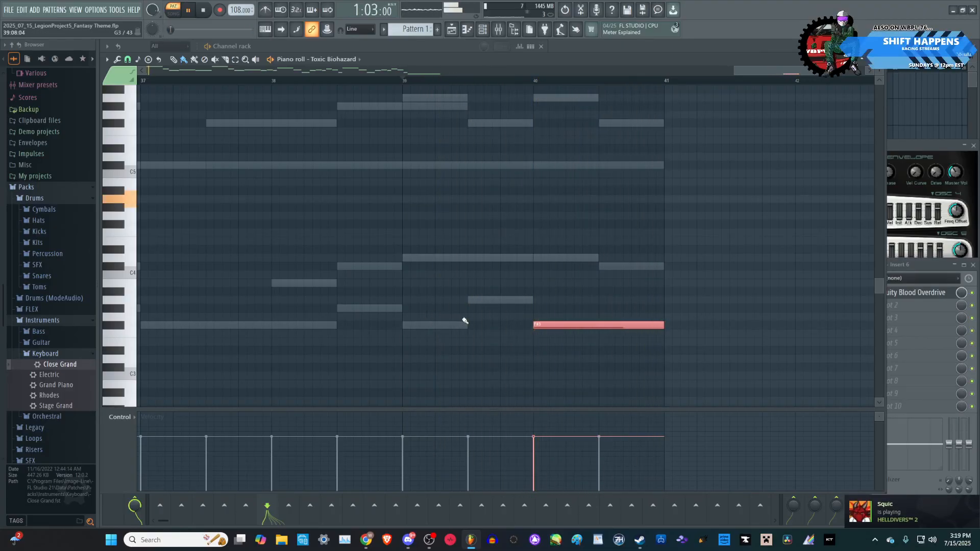
# - Add an F#3 note at 37:01:00 in Toxic Biohazard and lengthen it to one and a half bars
pyautogui.press('space')
pyautogui.scroll(-2, 463, 321)
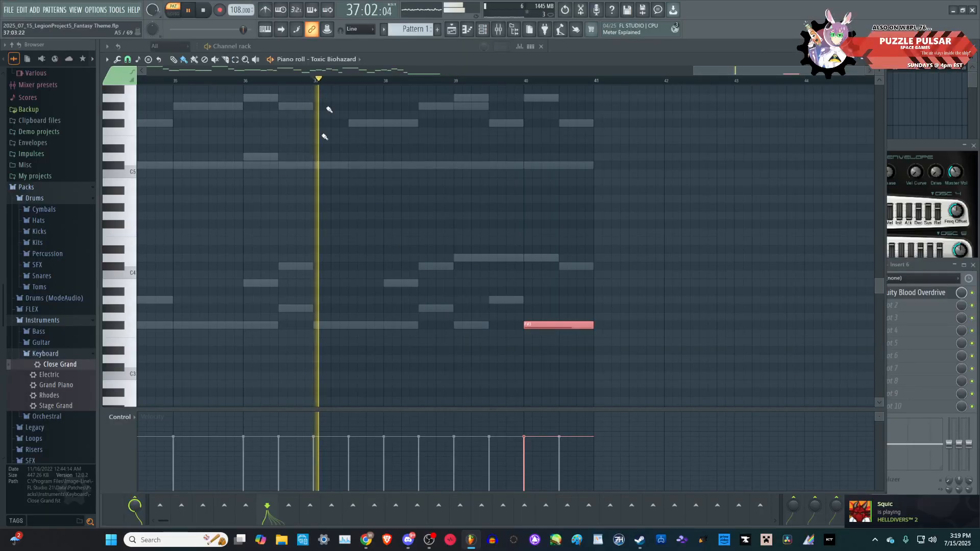
pyautogui.click(316, 324)
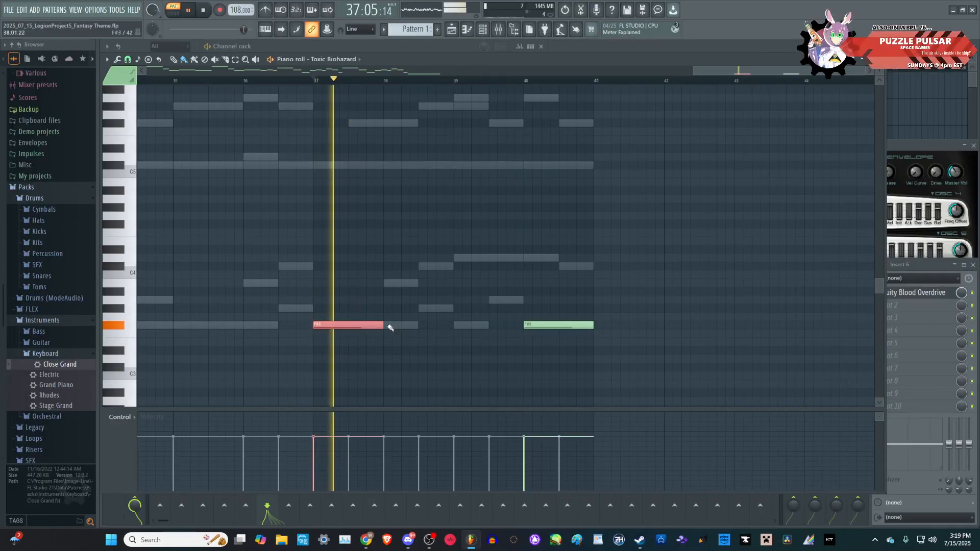
pyautogui.moveTo(383, 326); pyautogui.dragTo(420, 327)
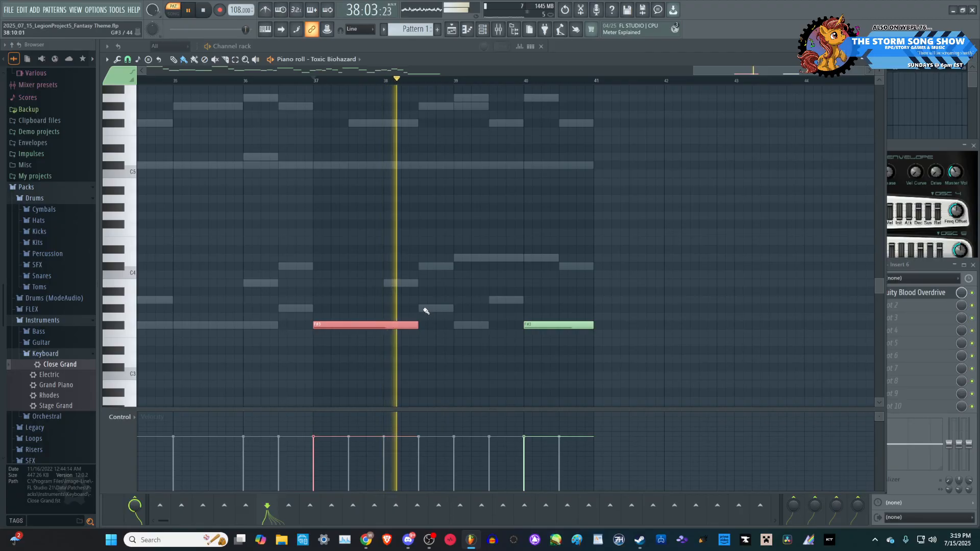
# - Add a half-bar G#3 at 38:09:00 and a full-bar A3 at 39:01:00, and play the passage
pyautogui.click(422, 308)
pyautogui.moveTo(523, 309); pyautogui.dragTo(498, 308)
pyautogui.press('space')
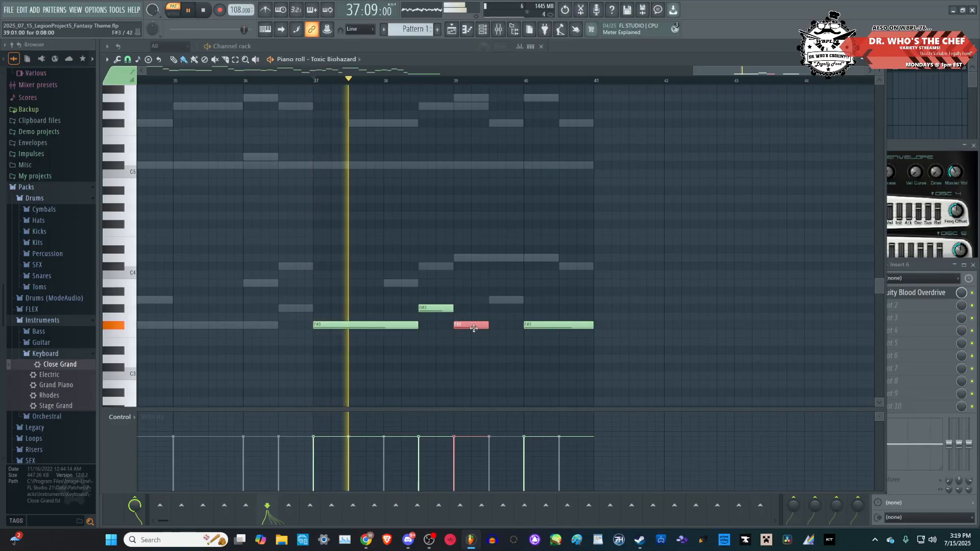
pyautogui.moveTo(473, 326); pyautogui.dragTo(524, 302)
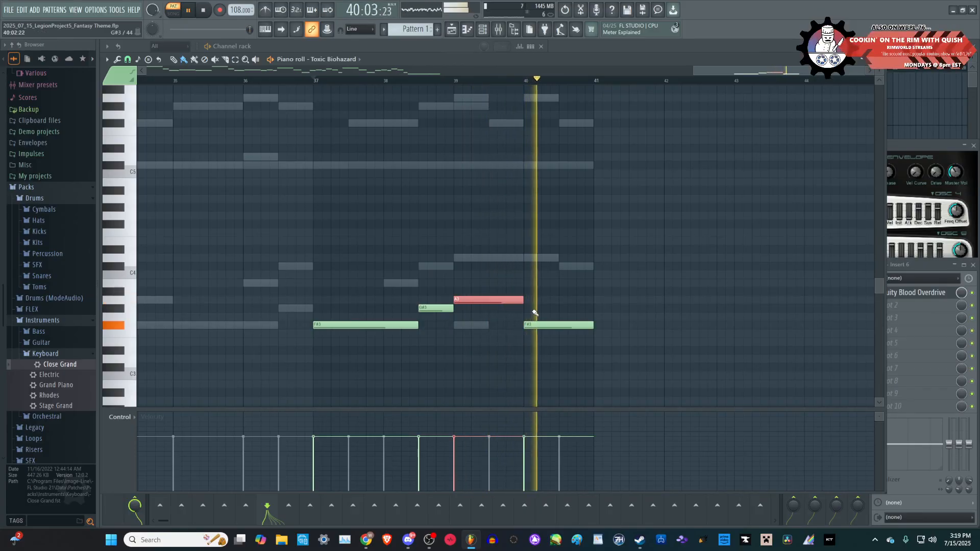
pyautogui.press('space')
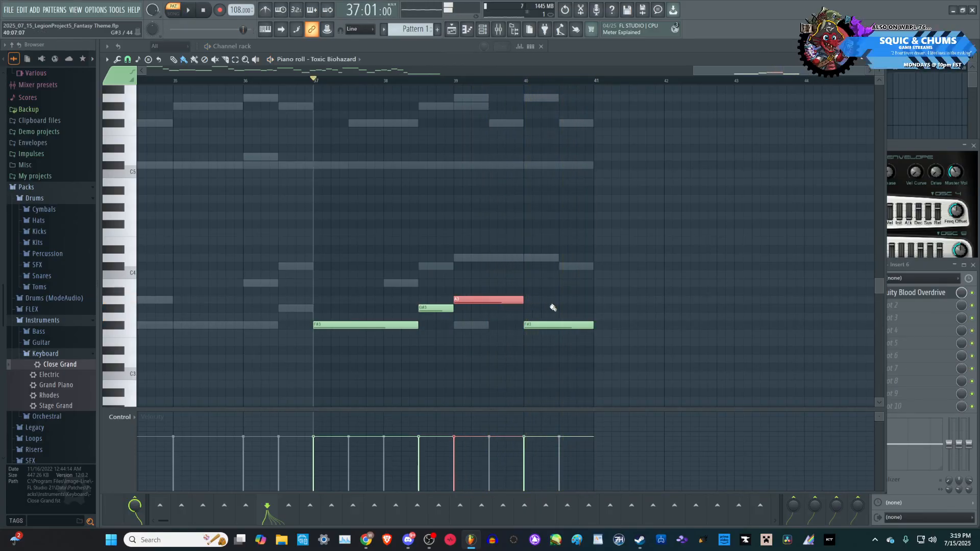
# - Play from bar 17 and continue its low F#3 with further two-bar F#3 notes starting at bars 19, 21 and 23
pyautogui.scroll(-4, 561, 323)
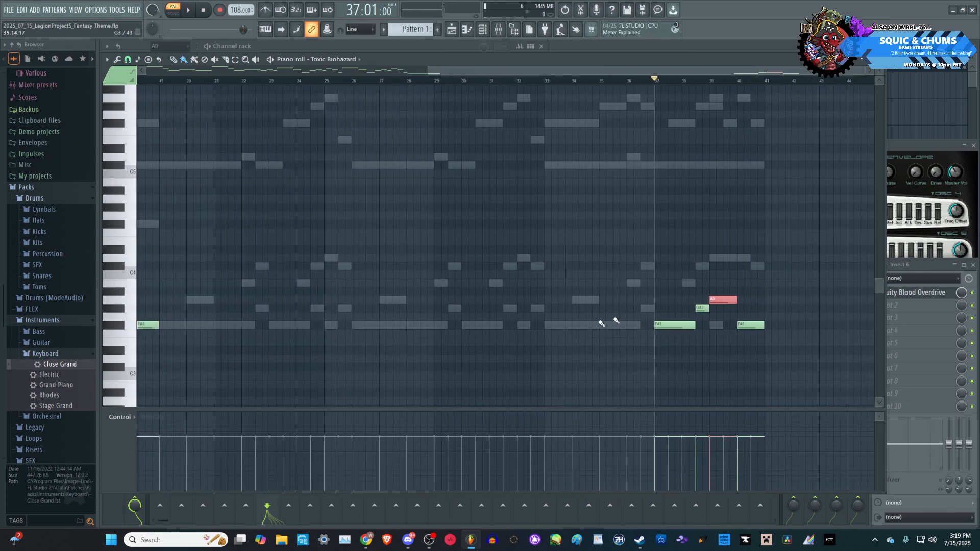
pyautogui.scroll(-3, 612, 321)
pyautogui.scroll(1, 758, 311)
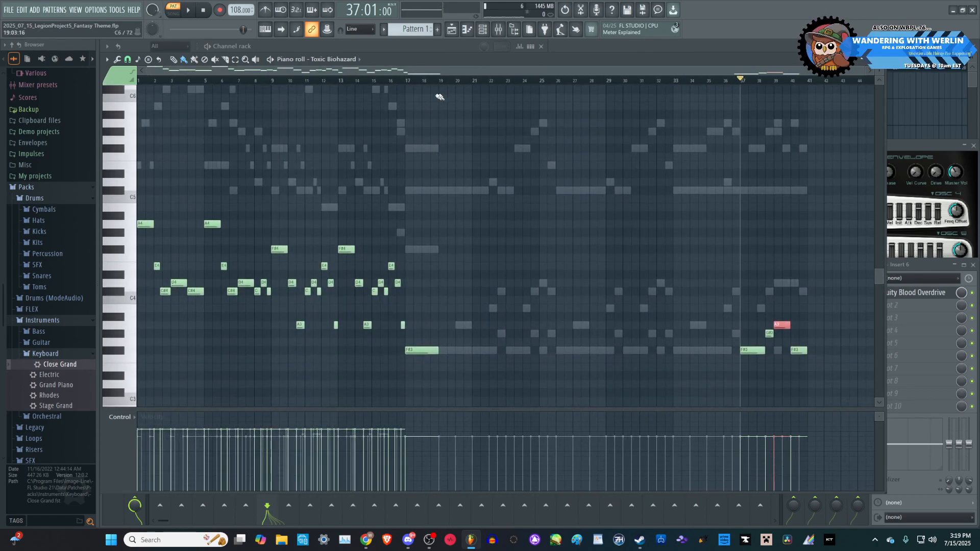
pyautogui.moveTo(408, 83); pyautogui.dragTo(412, 85)
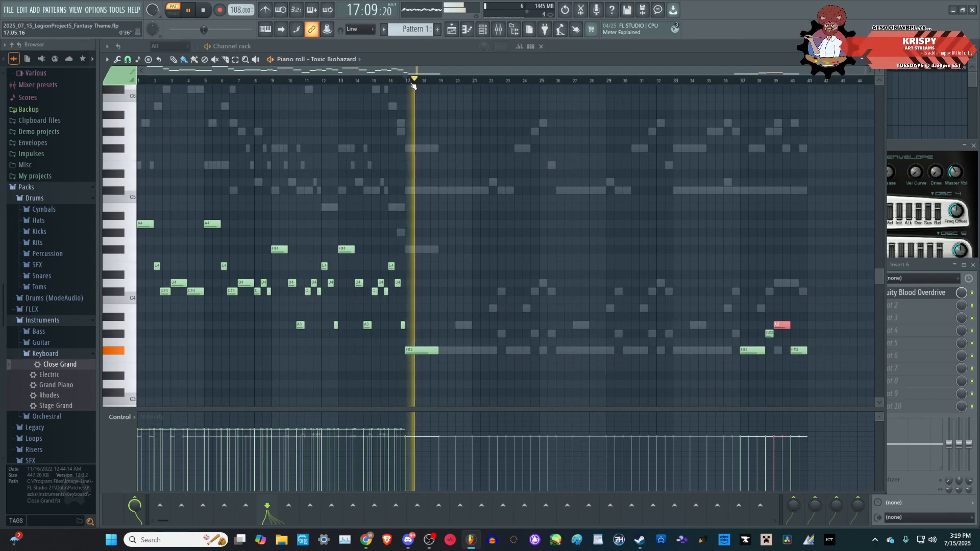
pyautogui.click(438, 351)
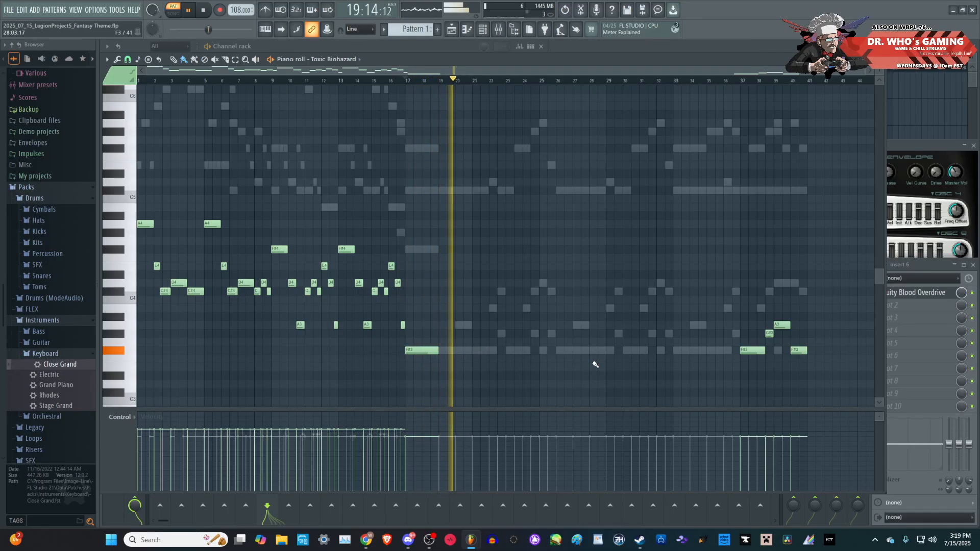
pyautogui.scroll(2, 591, 363)
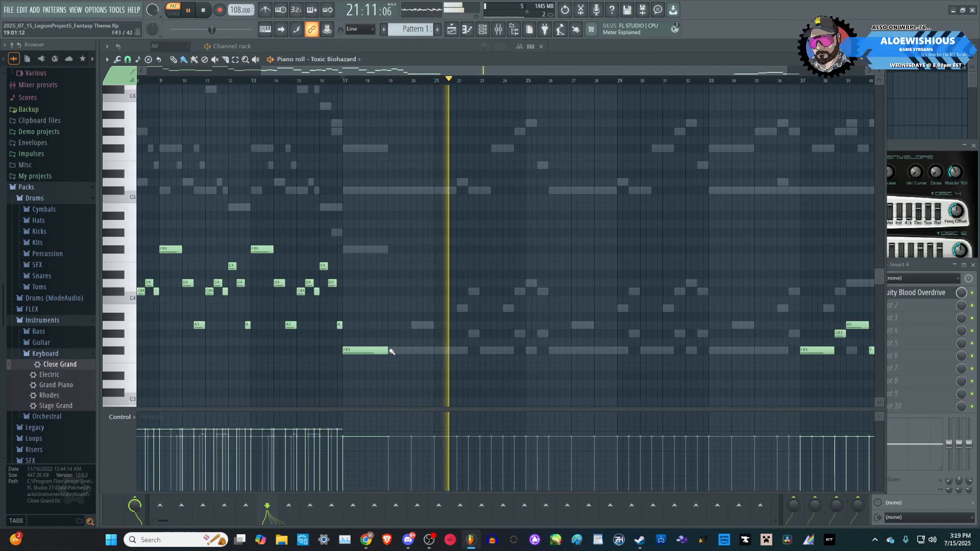
pyautogui.moveTo(392, 352); pyautogui.dragTo(433, 351)
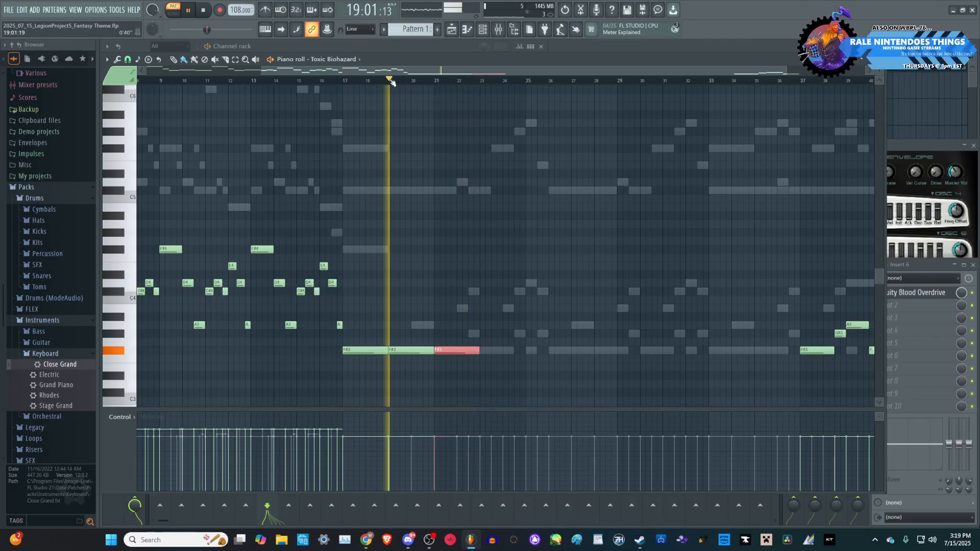
pyautogui.scroll(2, 438, 351)
pyautogui.click(418, 350)
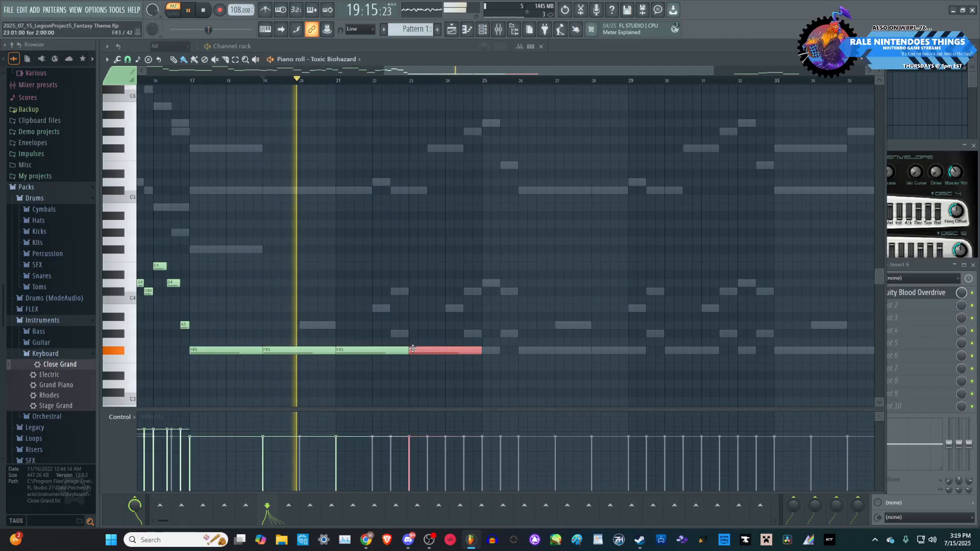
# - Fill the gap up to bar 37 with two-bar F#3 notes starting at bars 25, 27, 29, 31, 33 and 35
pyautogui.click(486, 351)
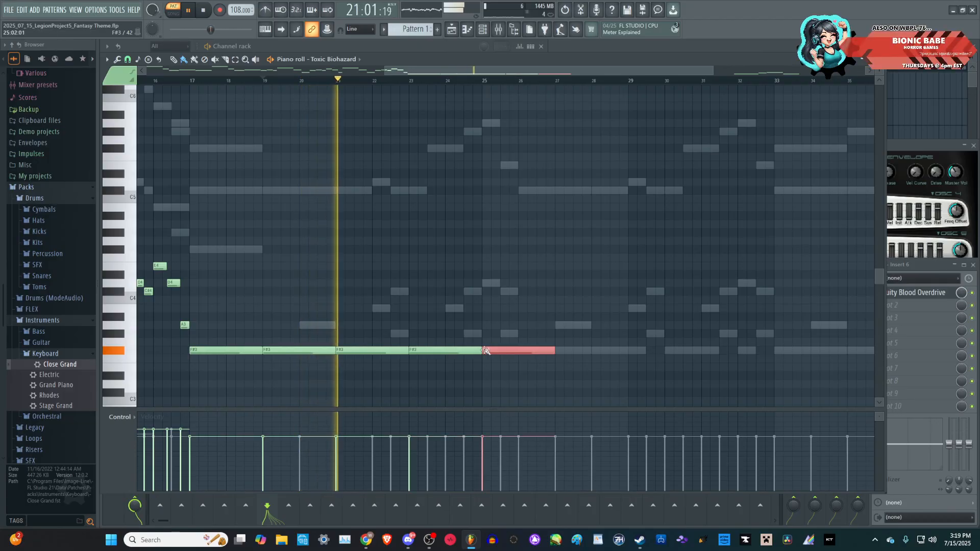
pyautogui.click(560, 351)
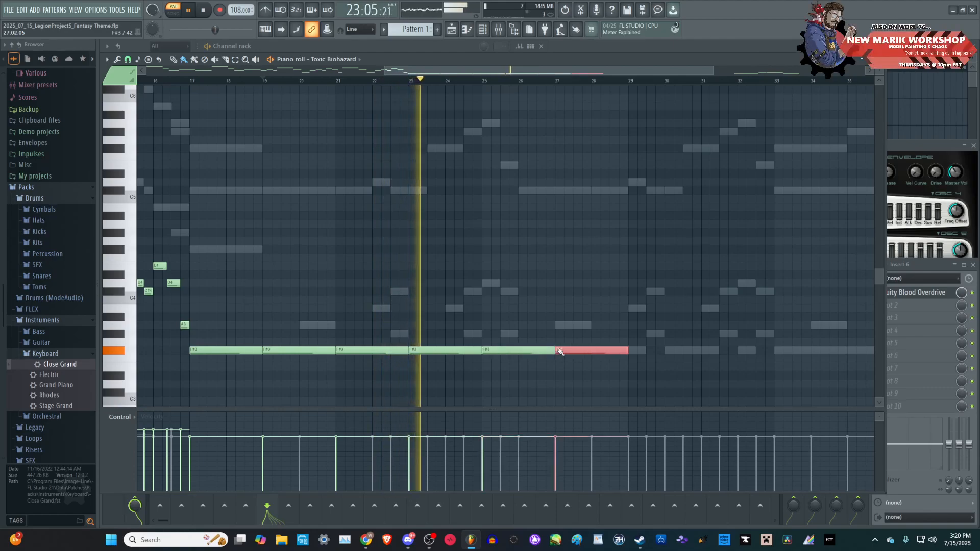
pyautogui.click(631, 352)
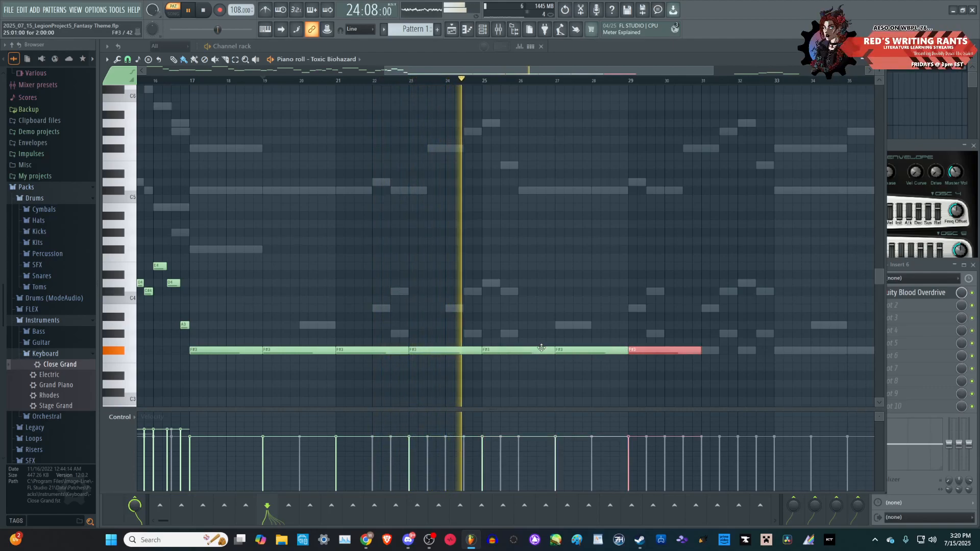
pyautogui.scroll(-4, 309, 300)
pyautogui.scroll(5, 581, 348)
pyautogui.click(468, 353)
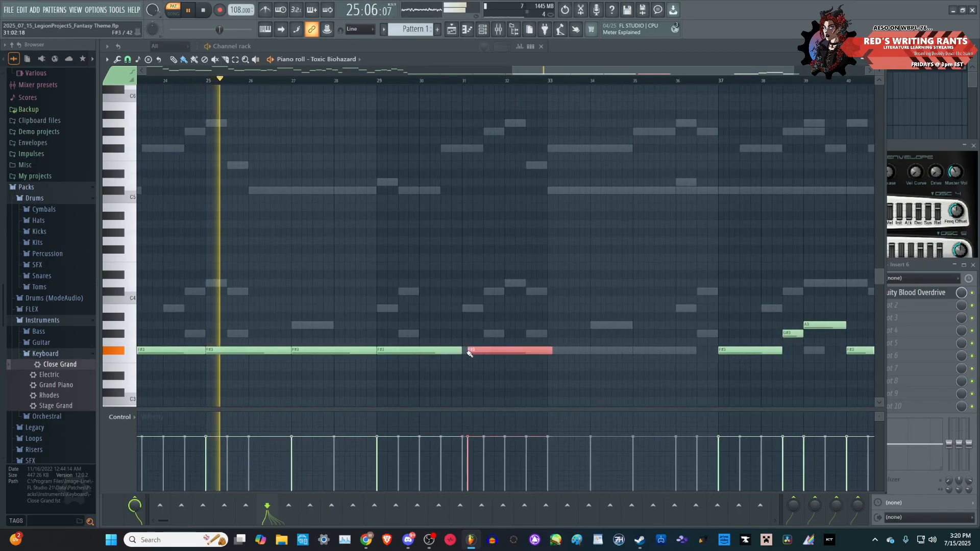
pyautogui.click(551, 351)
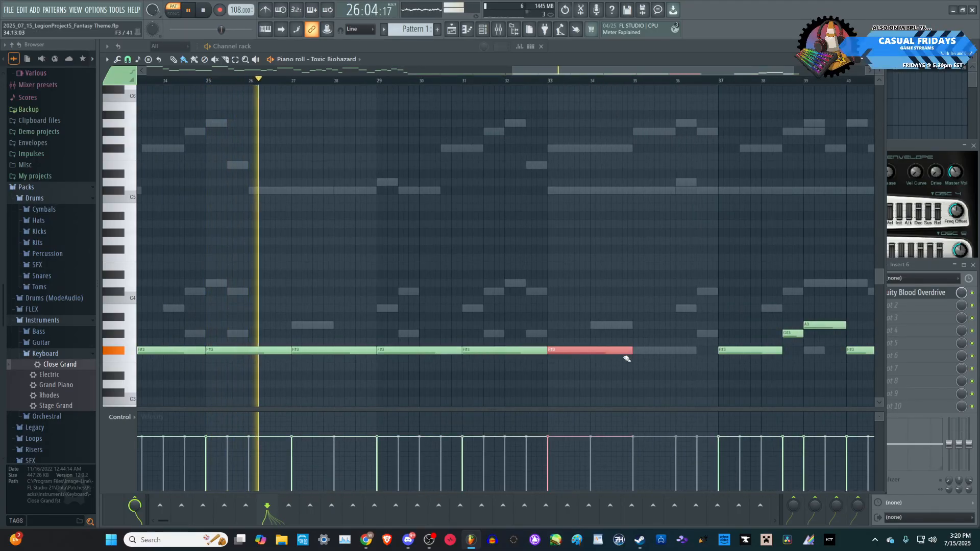
pyautogui.click(634, 352)
pyautogui.scroll(-2, 381, 292)
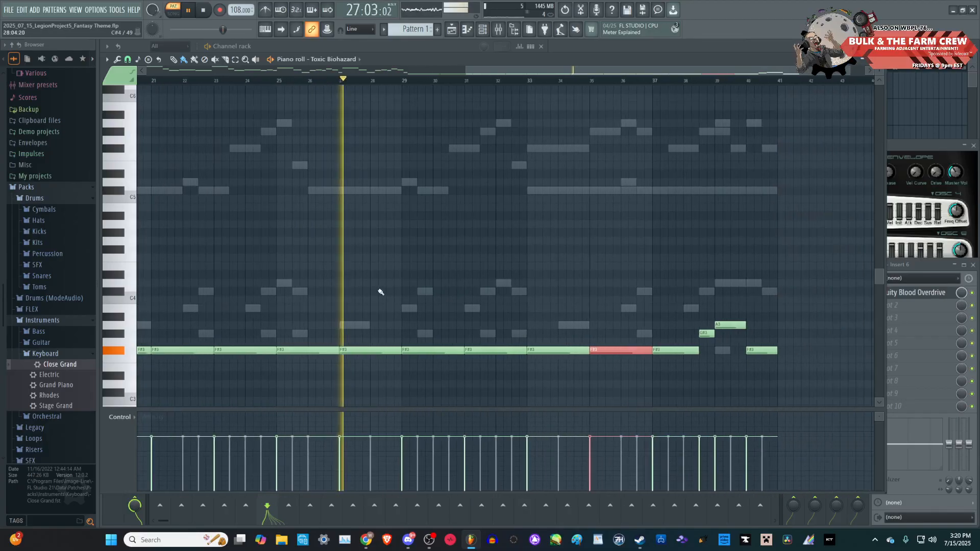
# - Duplicate the Toxic Biohazard notes of bars 33 to 40 and align the copy to start at bar 41
pyautogui.scroll(-1, 456, 288)
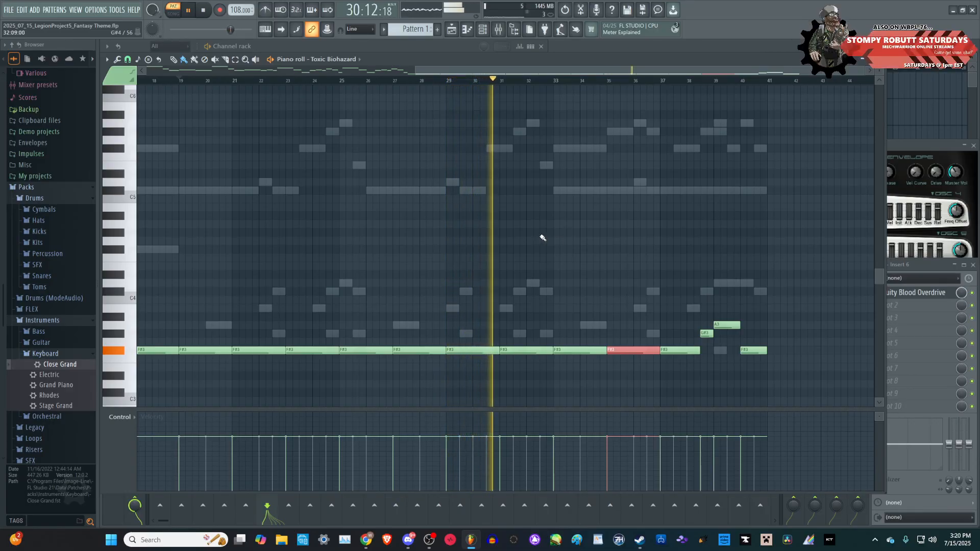
pyautogui.scroll(-1, 543, 238)
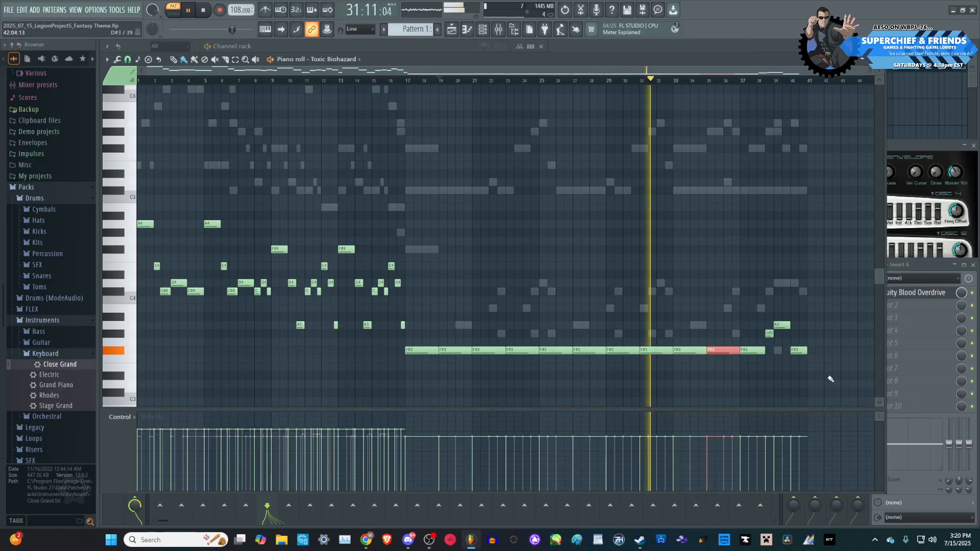
pyautogui.scroll(2, 828, 379)
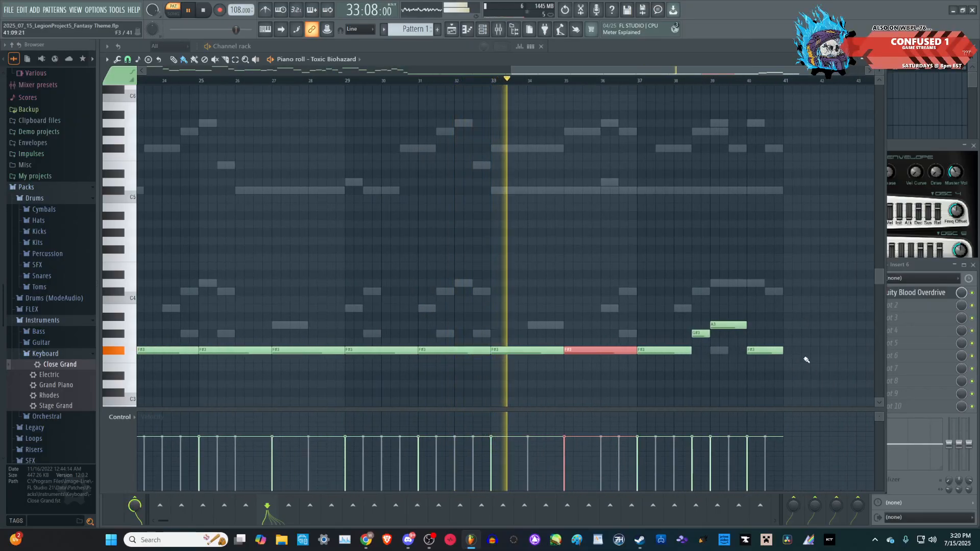
pyautogui.scroll(-2, 723, 356)
pyautogui.scroll(3, 823, 379)
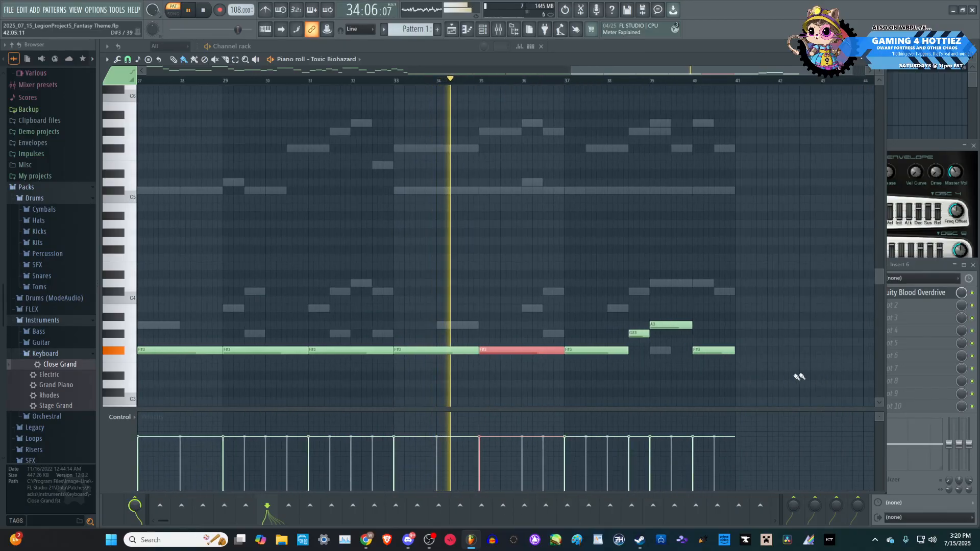
pyautogui.moveTo(792, 406); pyautogui.dragTo(420, 195)
pyautogui.scroll(2, 815, 380)
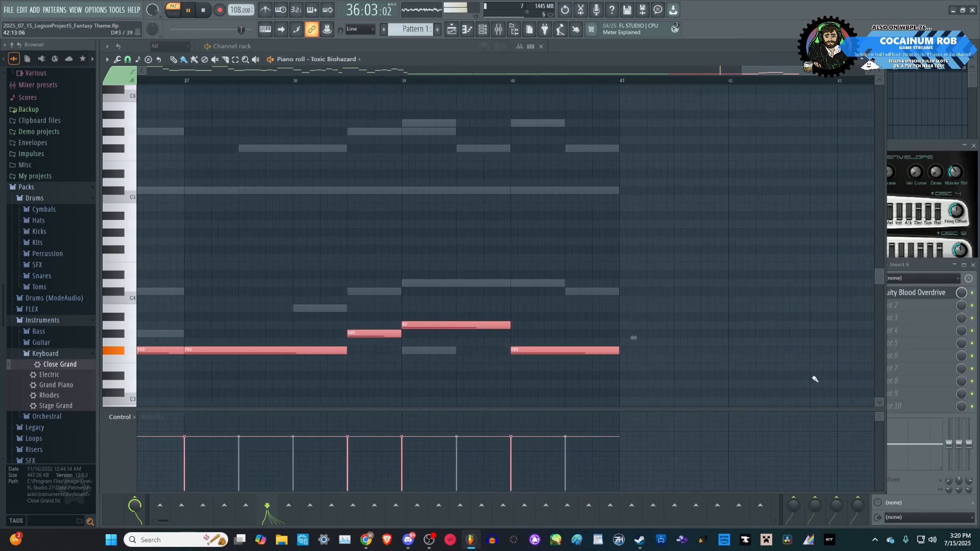
pyautogui.scroll(2, 814, 378)
pyautogui.hotkey('ctrl', 'b')
pyautogui.scroll(-4, 534, 372)
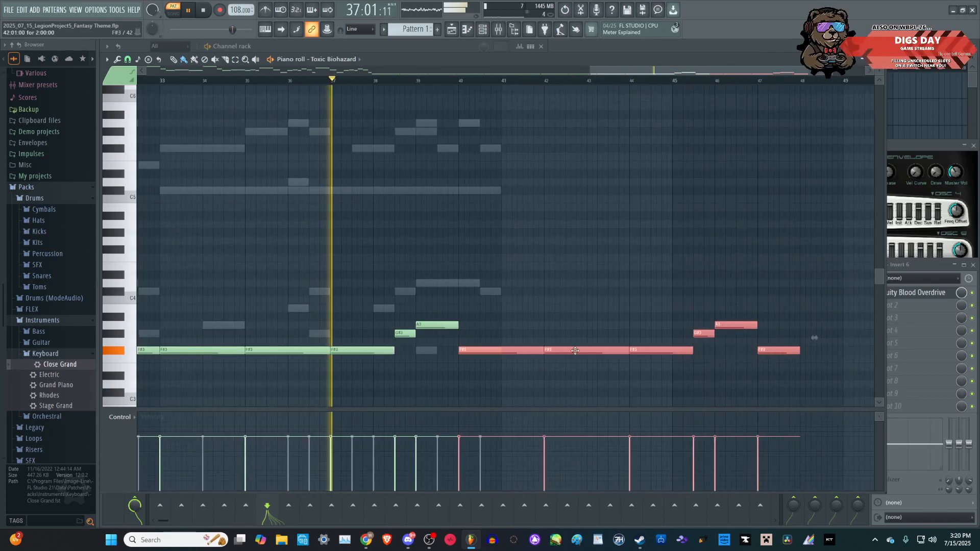
pyautogui.moveTo(576, 351); pyautogui.dragTo(618, 353)
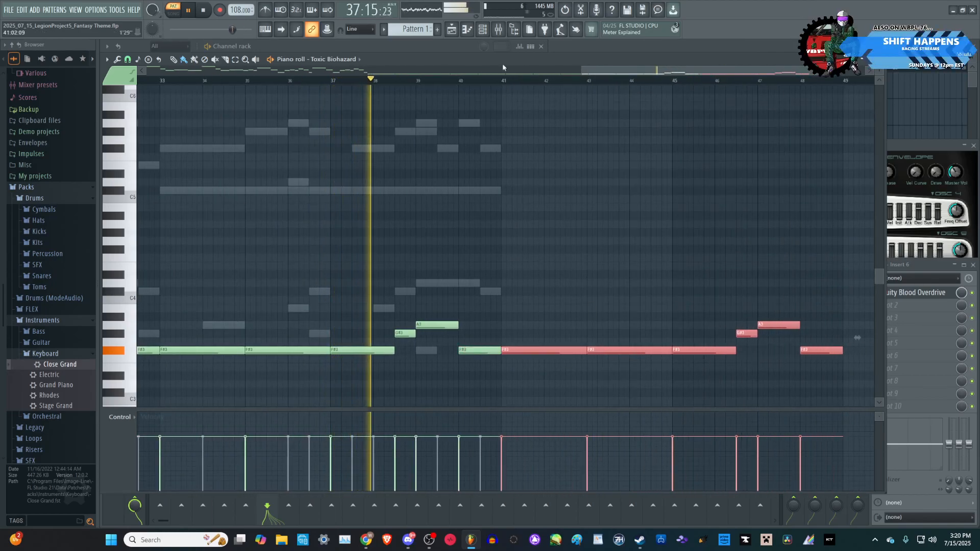
# - In channel 08, duplicate the accompaniment notes of bars 33 to 40 into bars 41 to 48
pyautogui.click(498, 29)
pyautogui.click(444, 142)
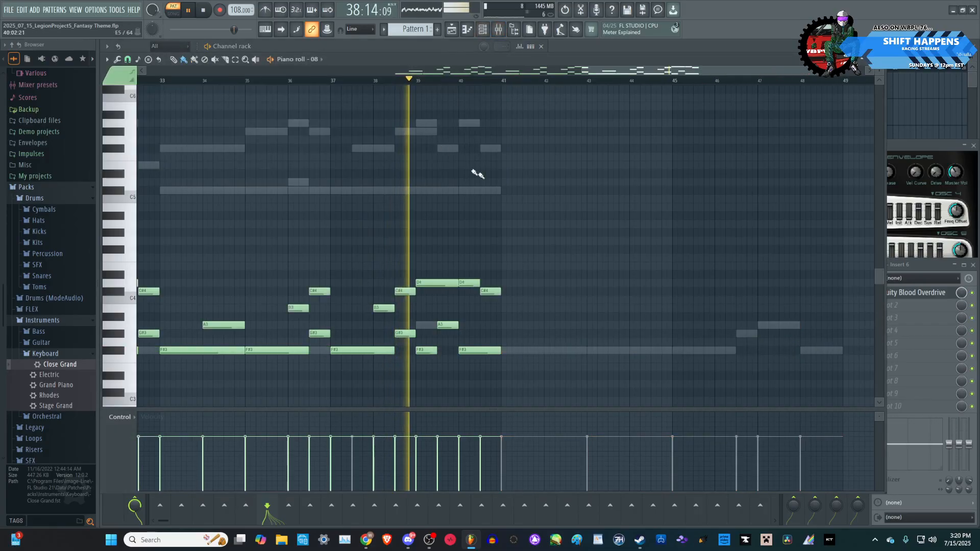
pyautogui.moveTo(572, 397); pyautogui.dragTo(201, 180)
pyautogui.scroll(2, 656, 343)
pyautogui.scroll(2, 656, 342)
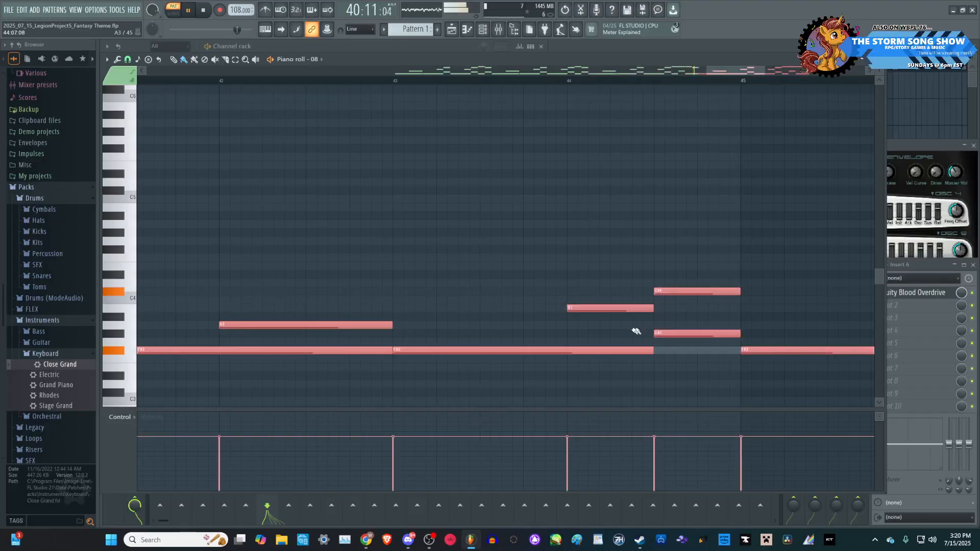
pyautogui.scroll(-5, 646, 328)
# - In the LABS channel, try duplicating the vocal notes of bars 33 to 40 into bars 41 to 48
pyautogui.click(486, 33)
pyautogui.click(422, 132)
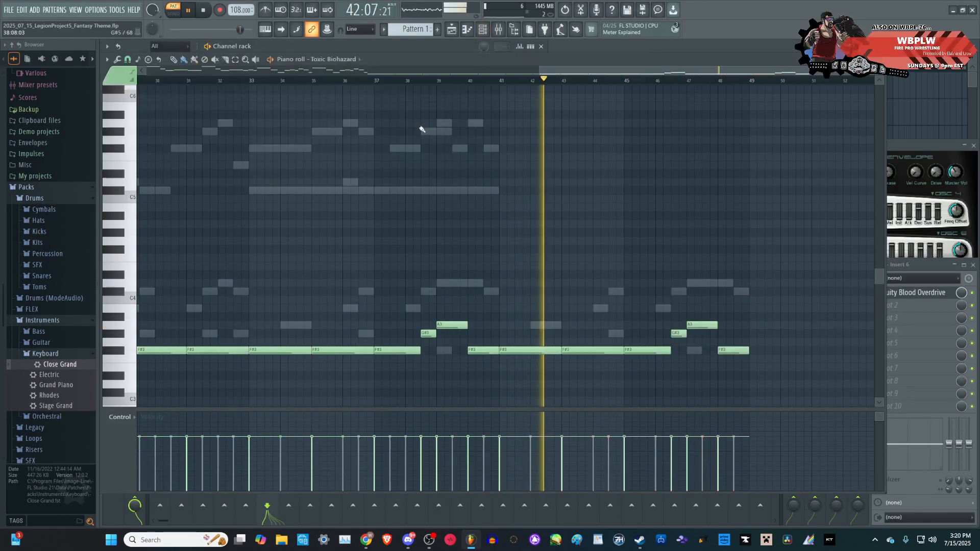
pyautogui.click(493, 54)
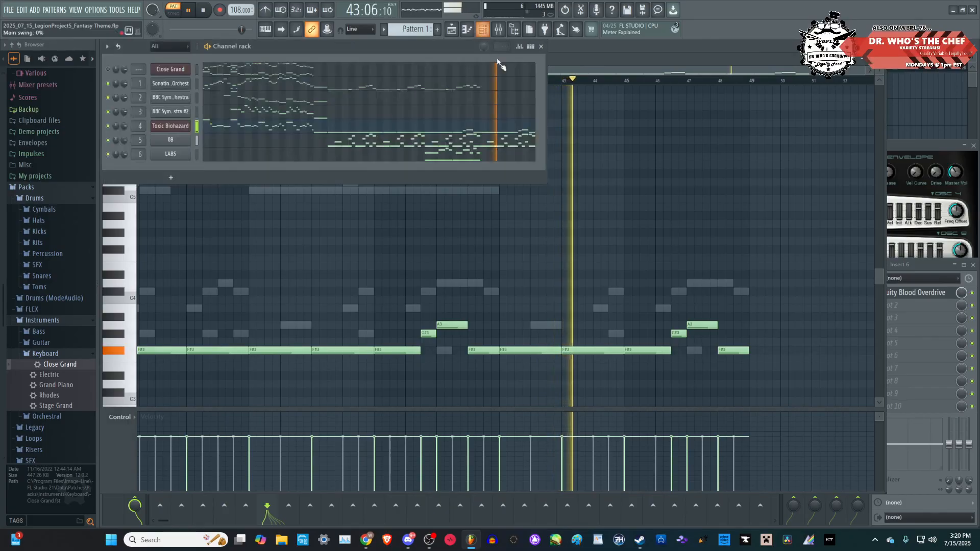
pyautogui.click(510, 155)
pyautogui.moveTo(571, 313); pyautogui.dragTo(273, 87)
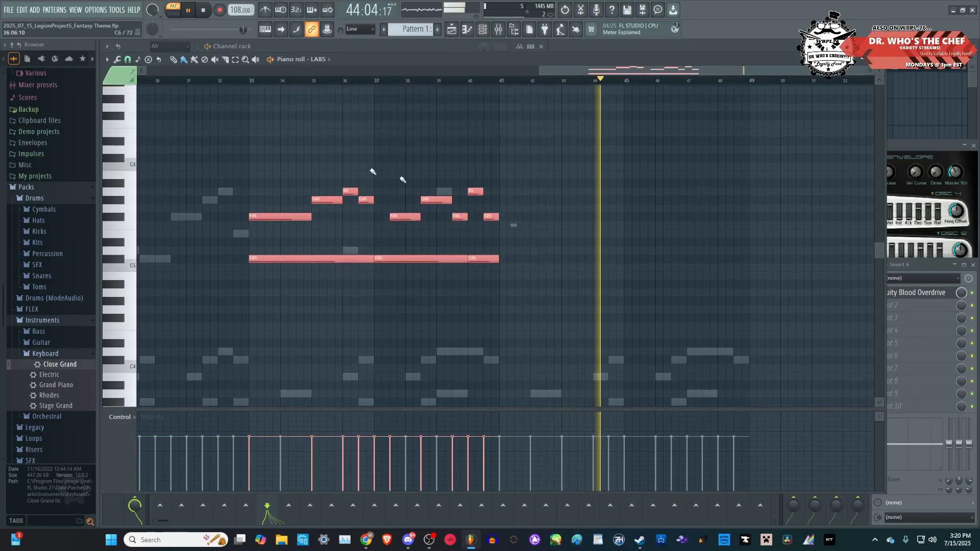
pyautogui.scroll(4, 616, 252)
pyautogui.hotkey('ctrl', 'b')
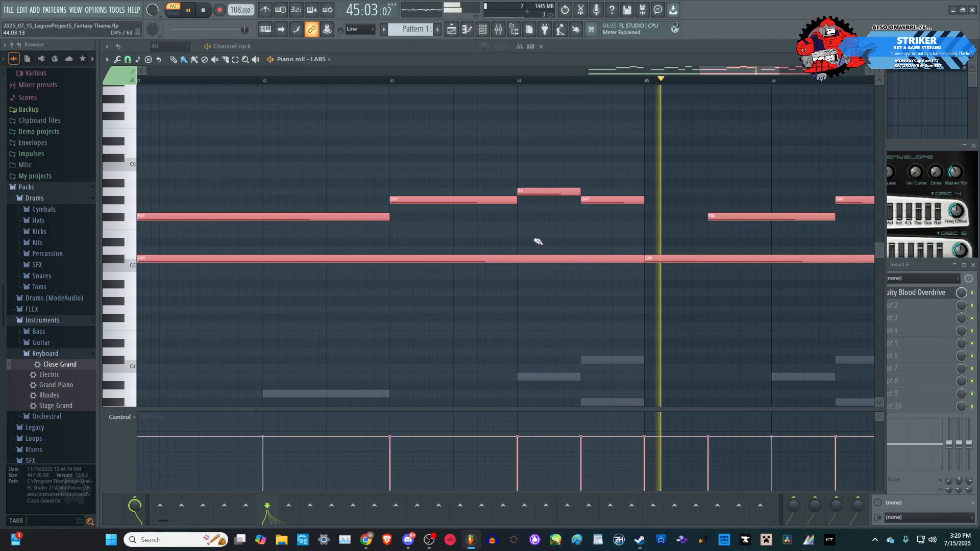
pyautogui.scroll(-5, 540, 242)
pyautogui.scroll(-1, 547, 242)
pyautogui.scroll(3, 663, 254)
pyautogui.scroll(-3, 640, 248)
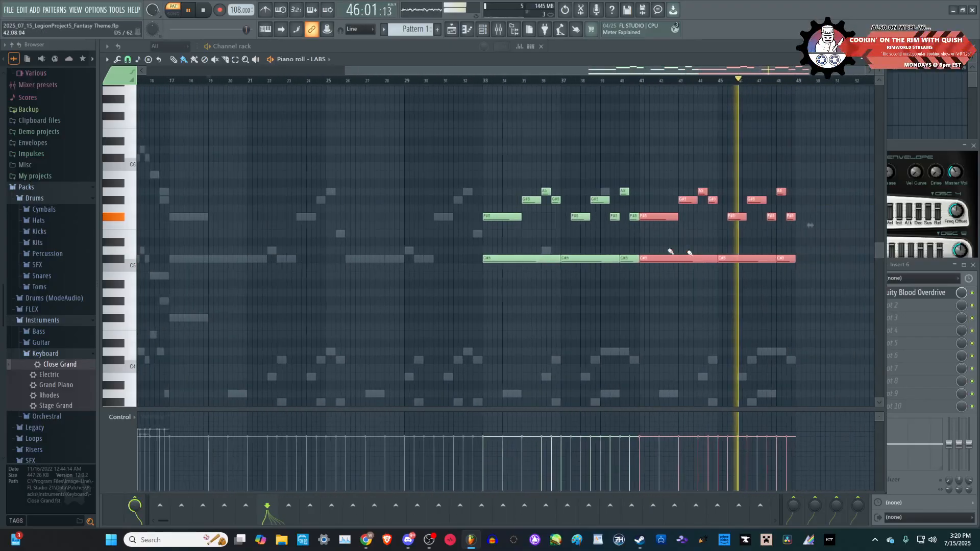
pyautogui.scroll(2, 773, 273)
pyautogui.scroll(1, 773, 274)
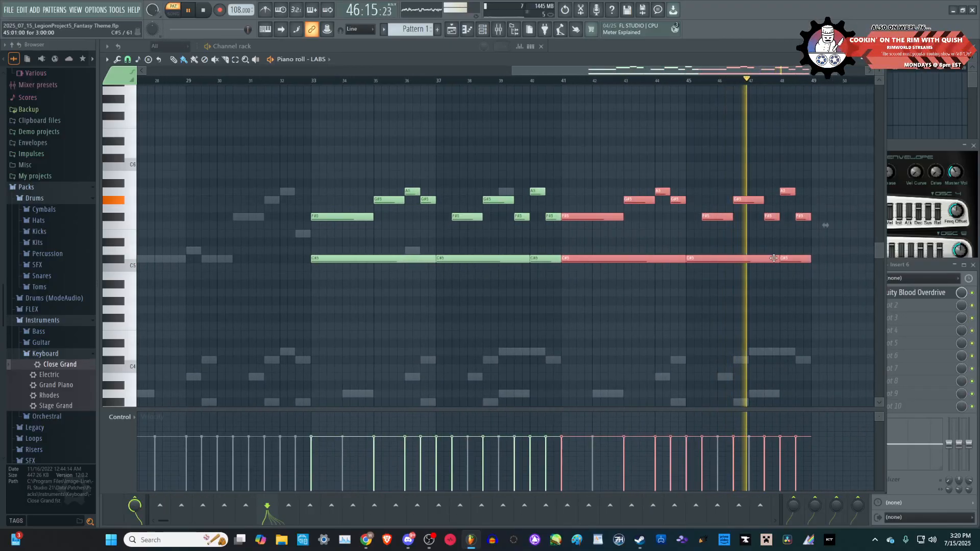
# - Undo the LABS note duplication and play the passage from bar 33
pyautogui.hotkey('ctrl', 'z')
pyautogui.press('space')
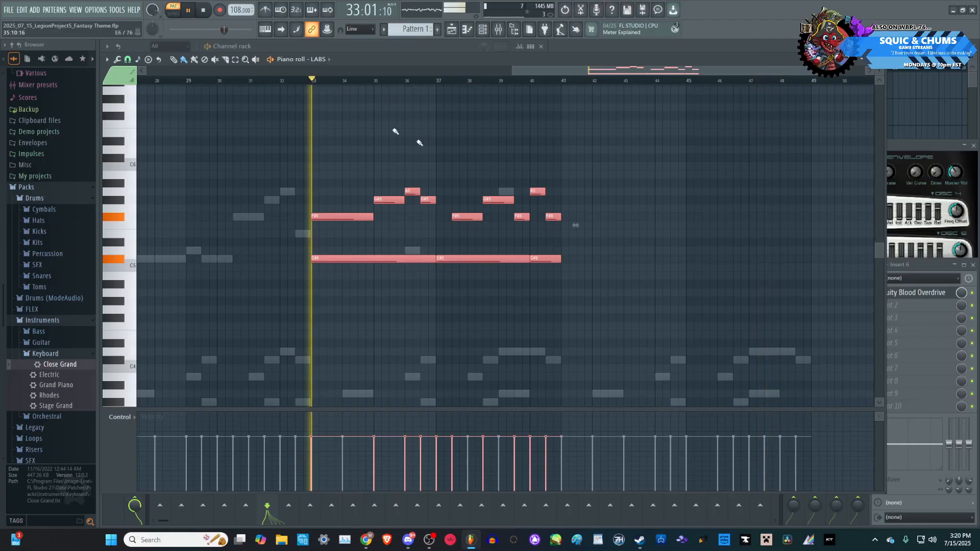
# - In the LABS channel, add a C#5, F#5 and F#4 chord at bar 41 and extend it to two bars
pyautogui.keyDown('ctrl'); pyautogui.click(598, 267); pyautogui.keyUp('ctrl')
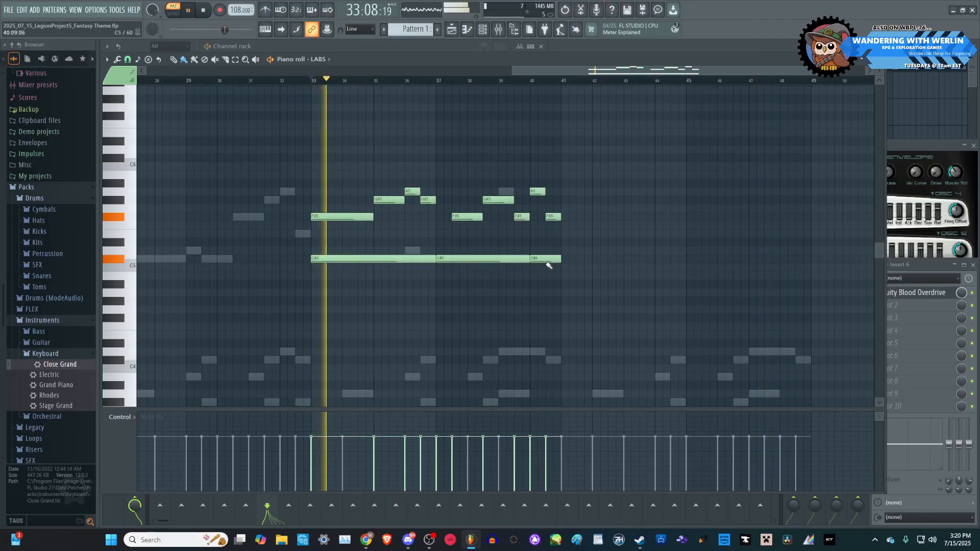
pyautogui.click(567, 259)
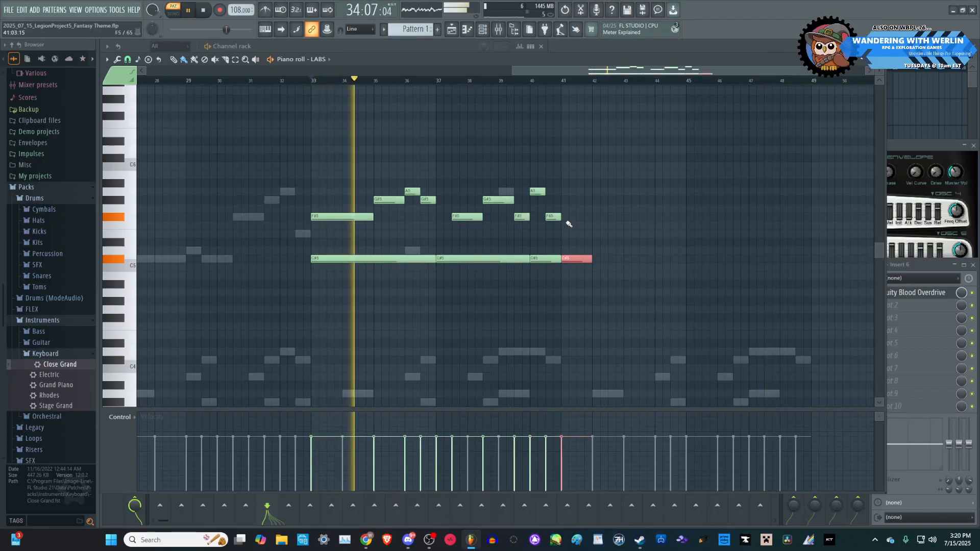
pyautogui.click(569, 217)
pyautogui.click(568, 318)
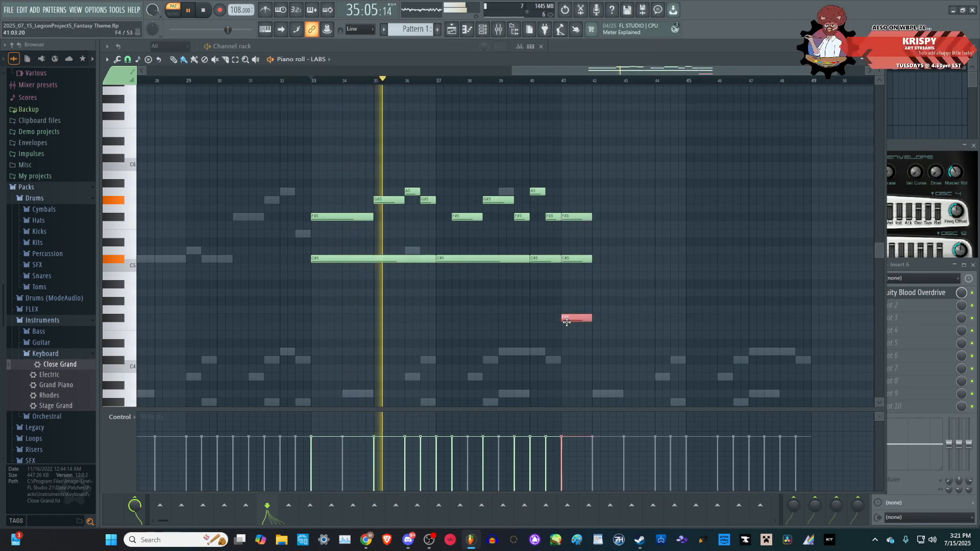
pyautogui.moveTo(564, 340); pyautogui.dragTo(626, 170)
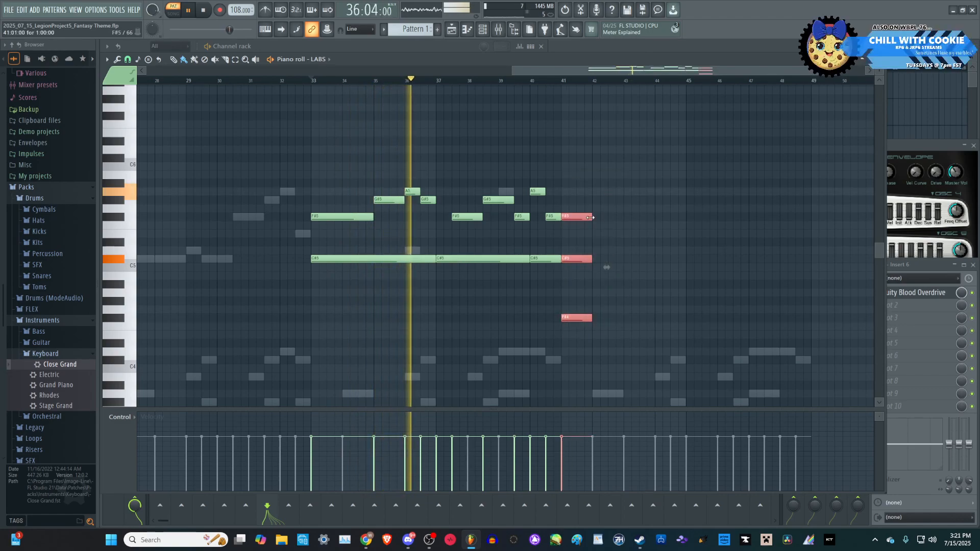
pyautogui.moveTo(616, 223); pyautogui.dragTo(624, 224)
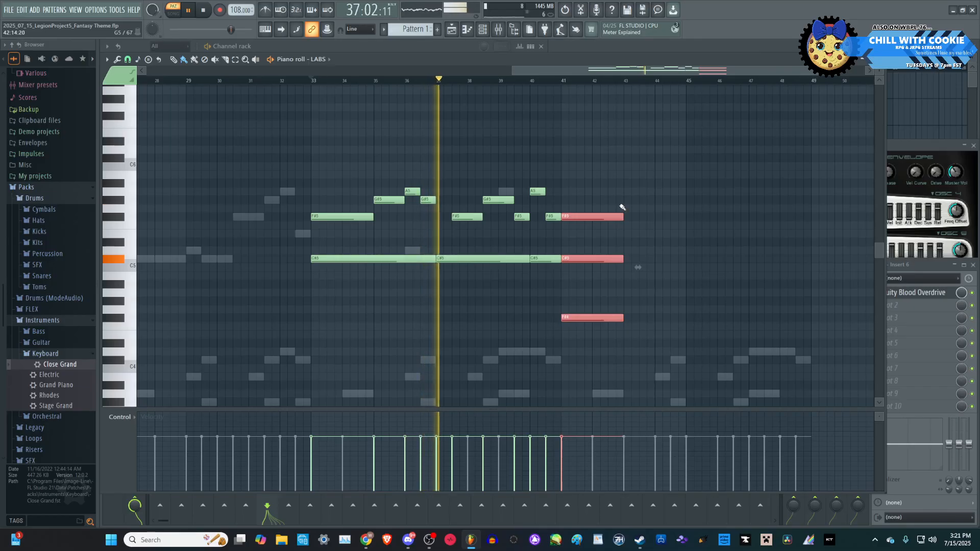
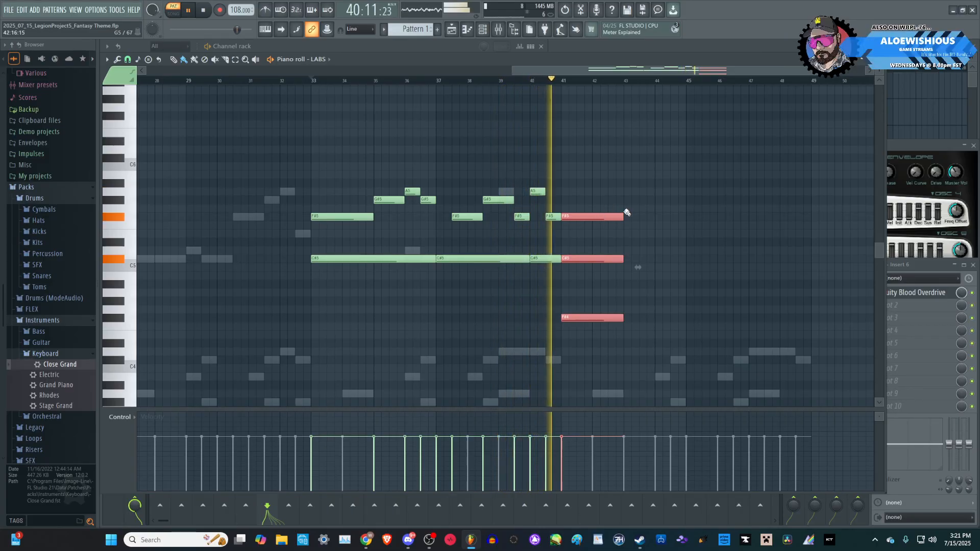
# - Copy the LABS notes of bars 37 to 40 into bars 45 to 48
pyautogui.scroll(-3, 685, 221)
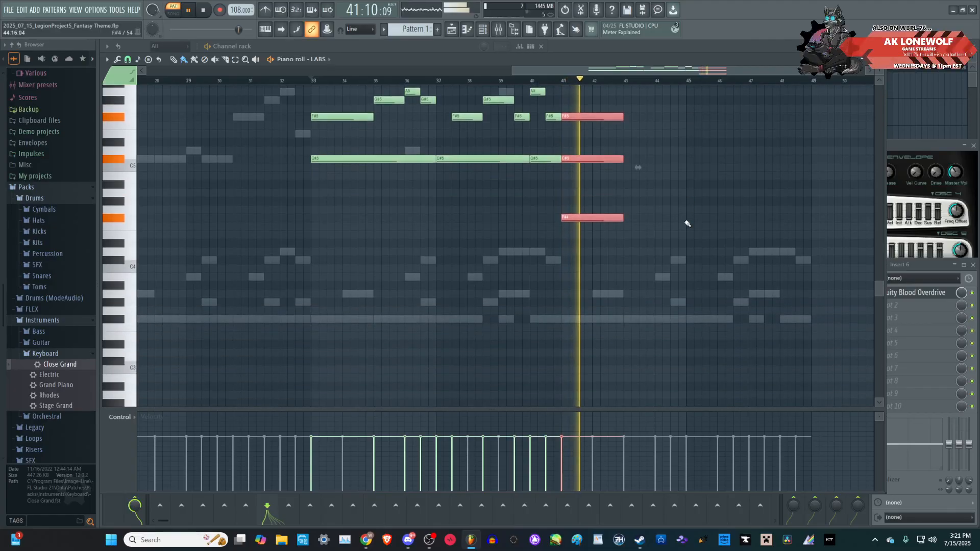
pyautogui.click(484, 29)
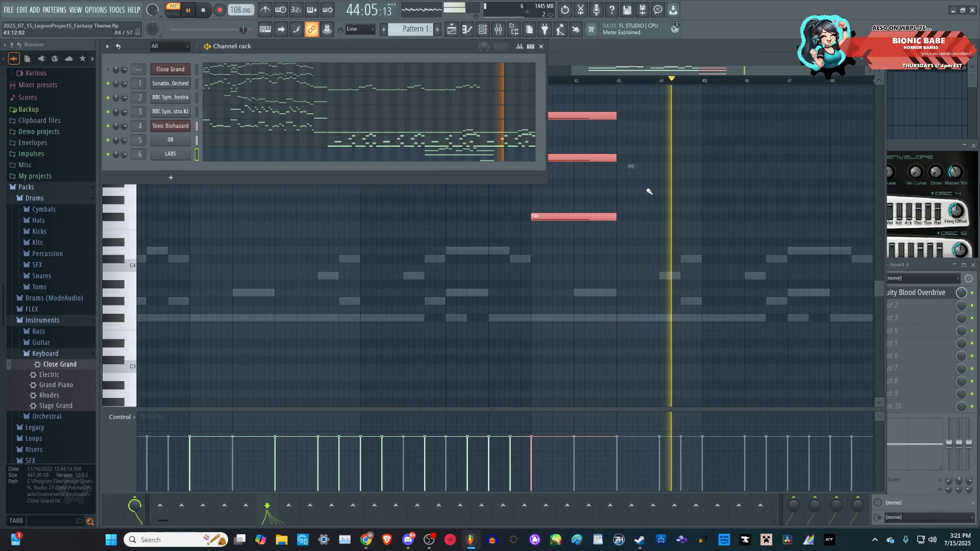
pyautogui.scroll(5, 615, 202)
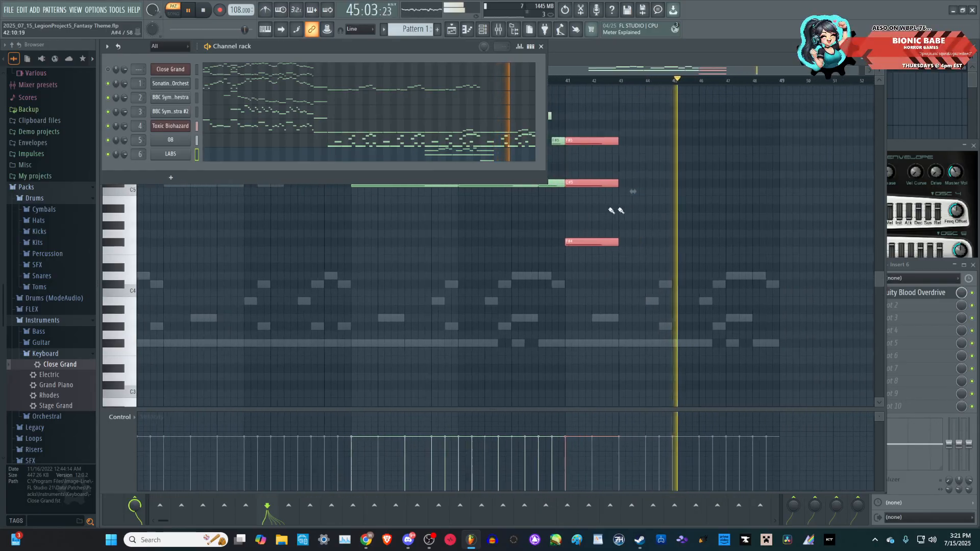
pyautogui.scroll(2, 534, 300)
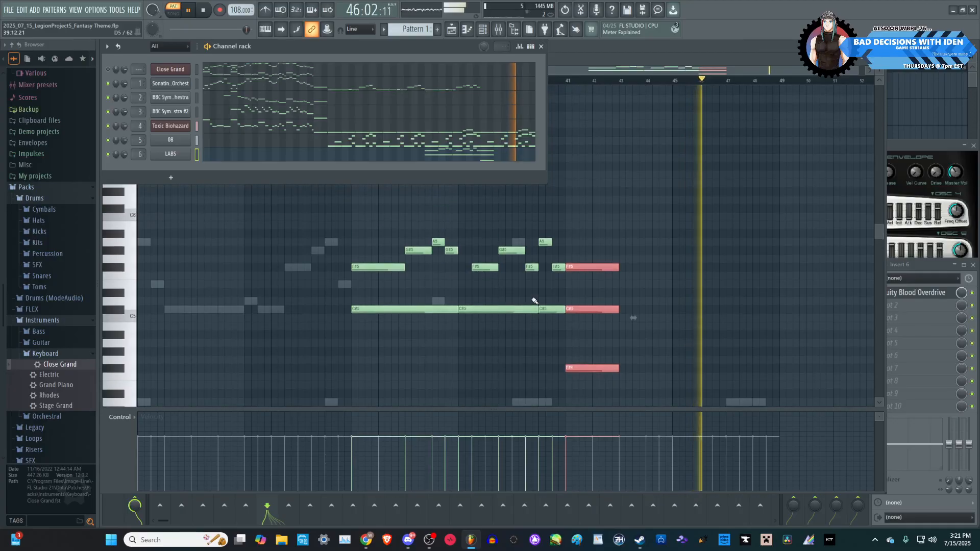
pyautogui.scroll(-2, 547, 308)
pyautogui.moveTo(554, 296); pyautogui.dragTo(465, 181)
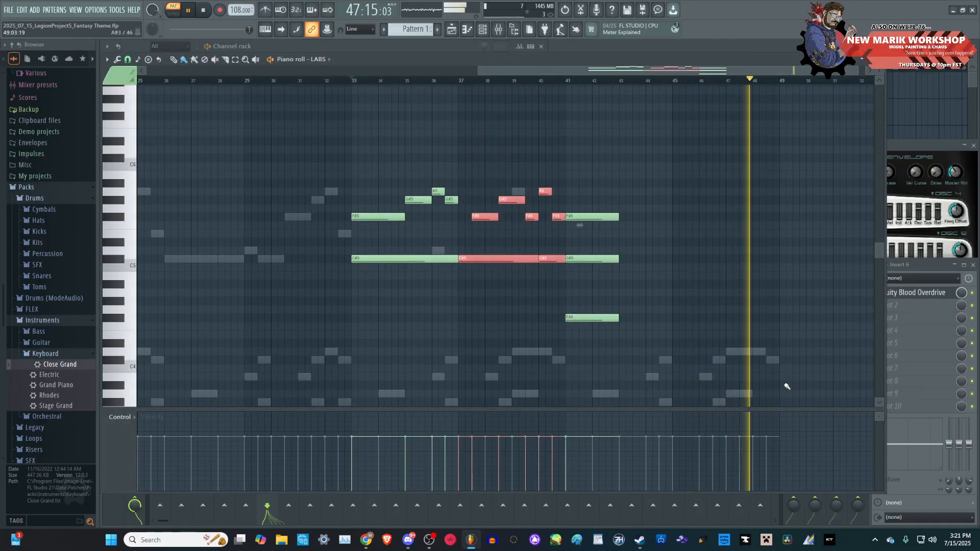
pyautogui.scroll(2, 800, 368)
pyautogui.scroll(3, 804, 366)
pyautogui.hotkey('ctrl', 'v')
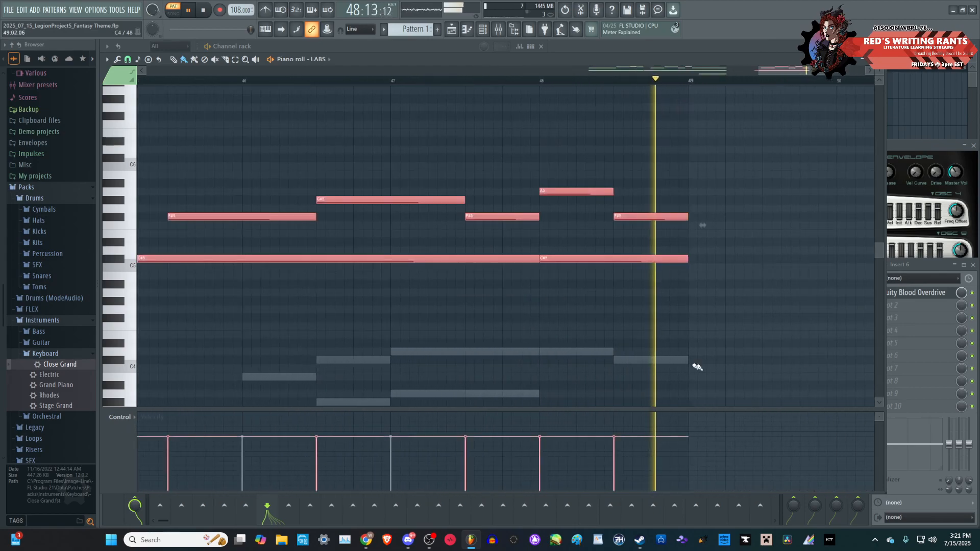
pyautogui.scroll(-4, 701, 369)
# - Play from bar 41 and lengthen the three LABS chord notes there to three bars
pyautogui.press('space')
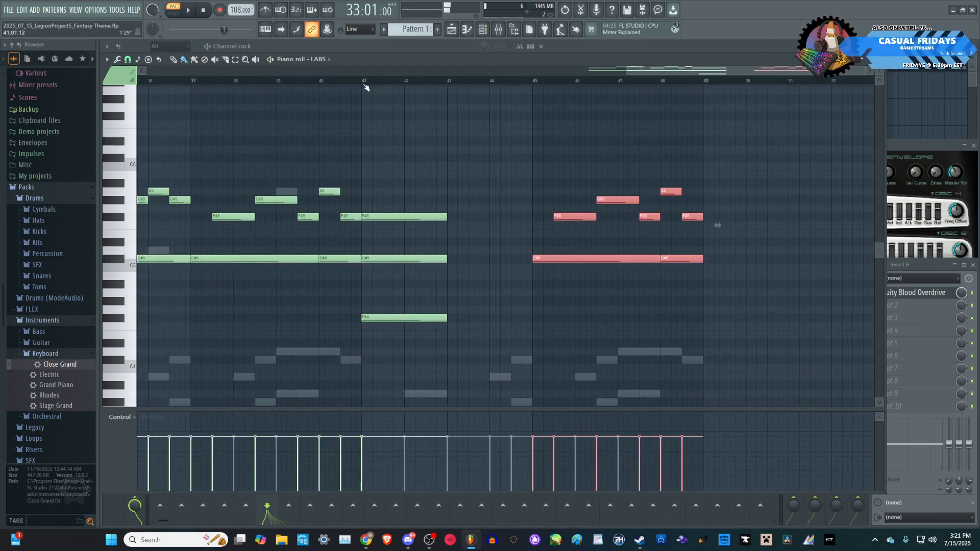
pyautogui.click(364, 85)
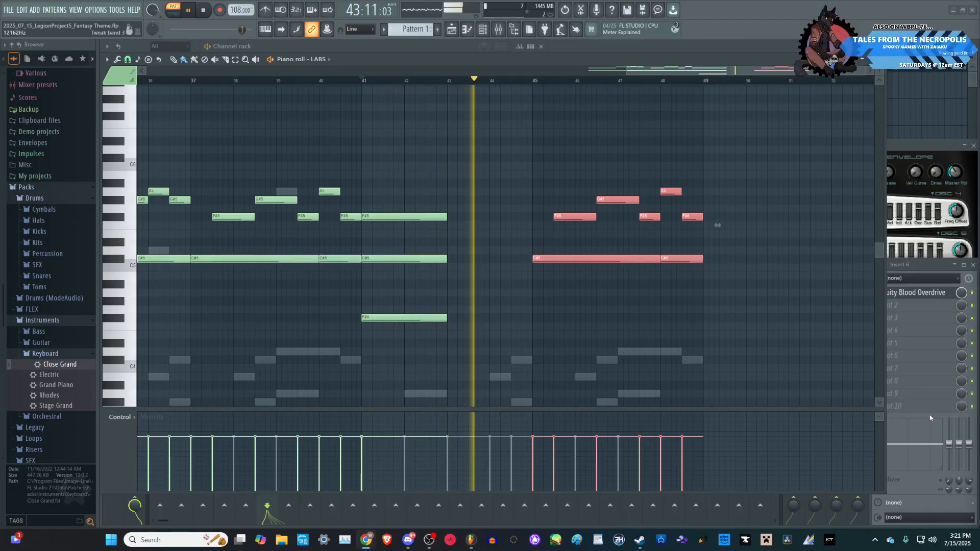
pyautogui.scroll(-3, 481, 267)
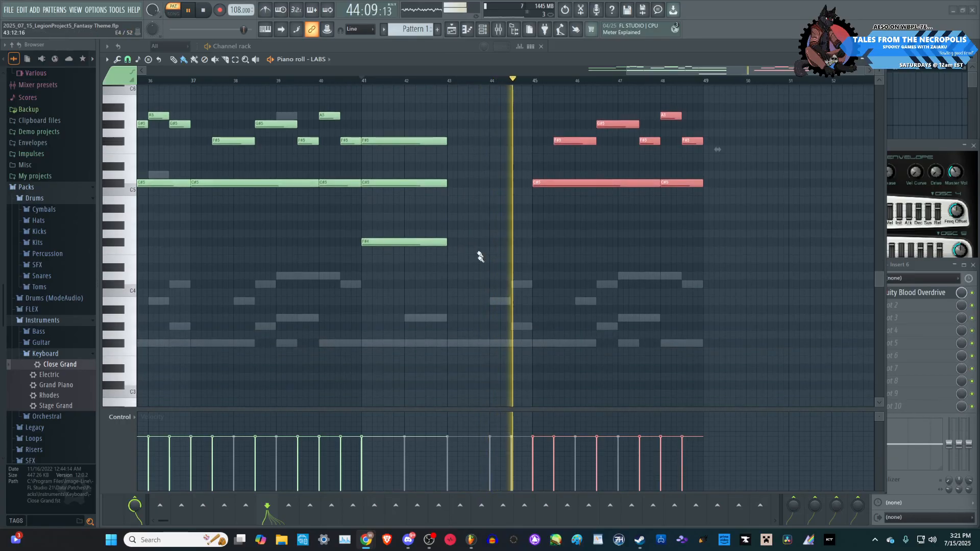
pyautogui.moveTo(484, 254); pyautogui.dragTo(489, 141)
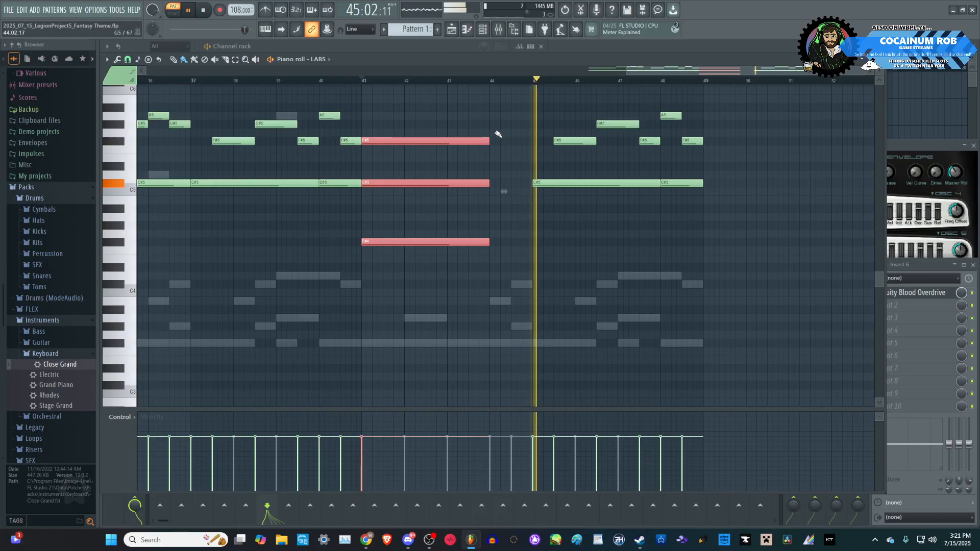
pyautogui.scroll(2, 608, 158)
pyautogui.scroll(-3, 591, 173)
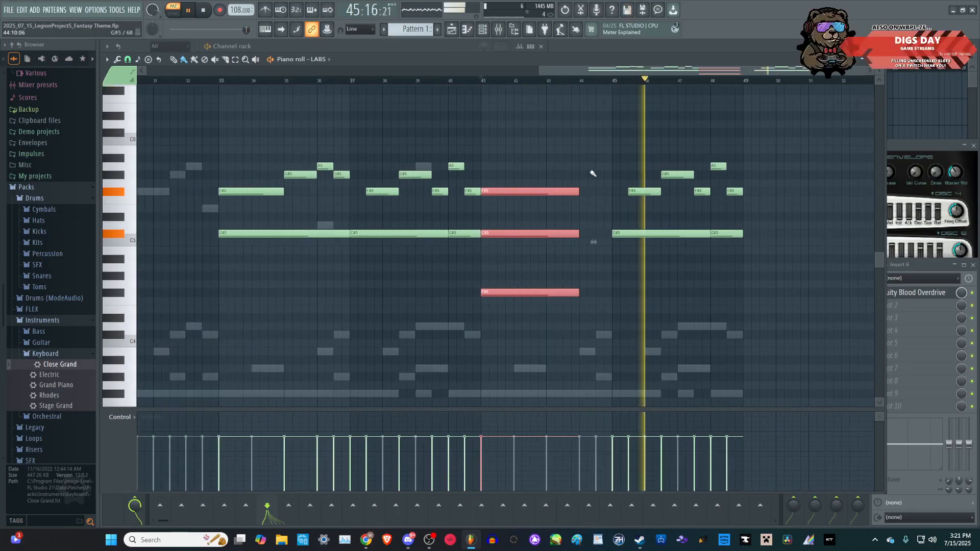
pyautogui.scroll(4, 730, 283)
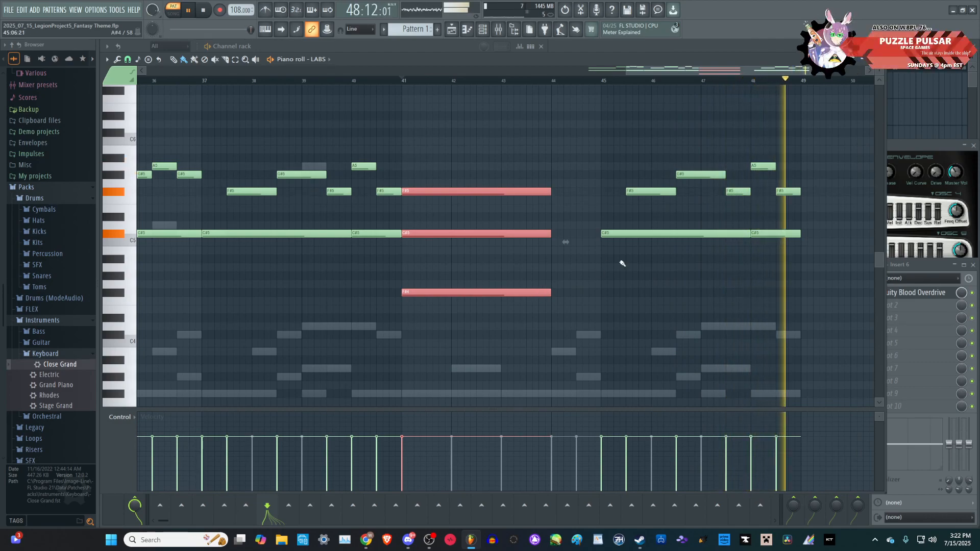
pyautogui.scroll(-3, 619, 268)
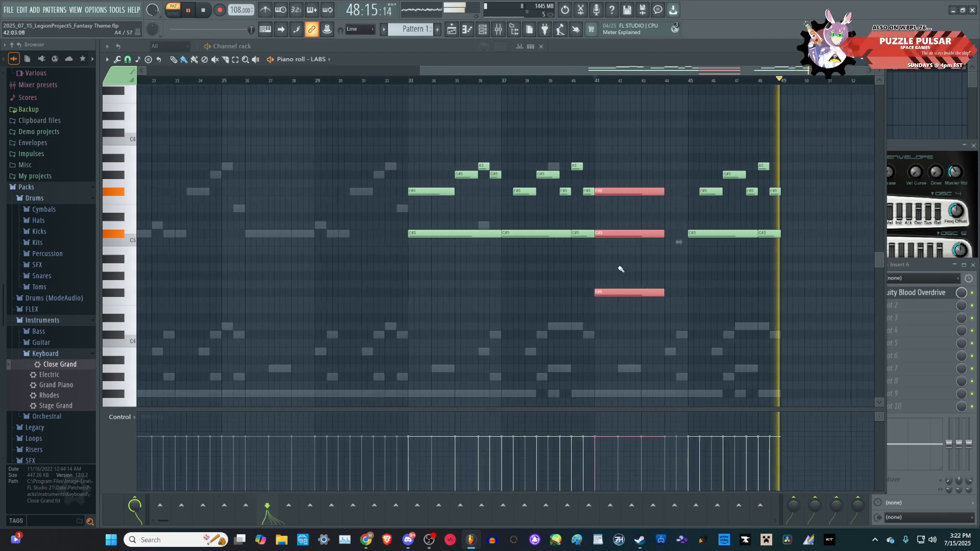
# - Play from bar 33 and duplicate the Sonatina Orchest notes of bars 33 to 40 into bars 41 to 48
pyautogui.click(417, 82)
pyautogui.press('F6')
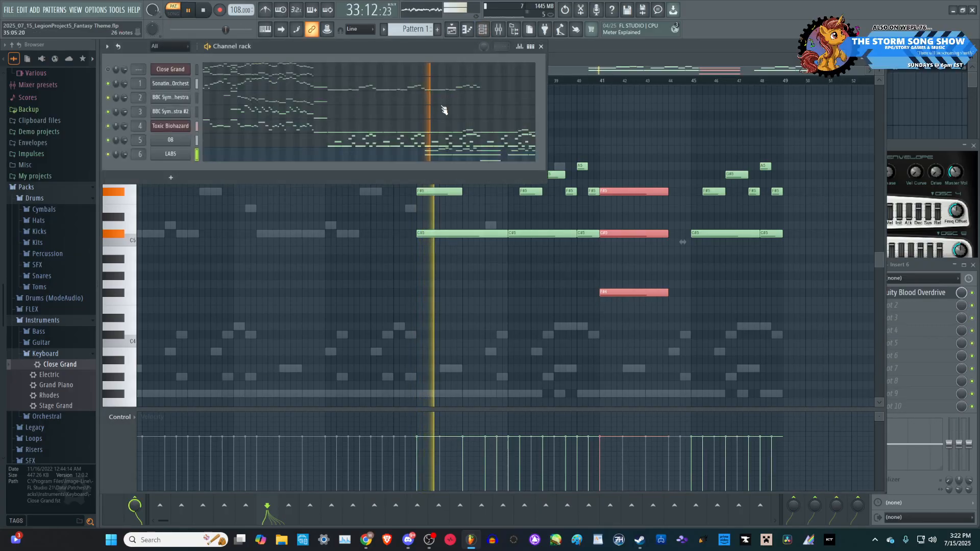
pyautogui.press('F6')
pyautogui.moveTo(651, 279); pyautogui.dragTo(428, 131)
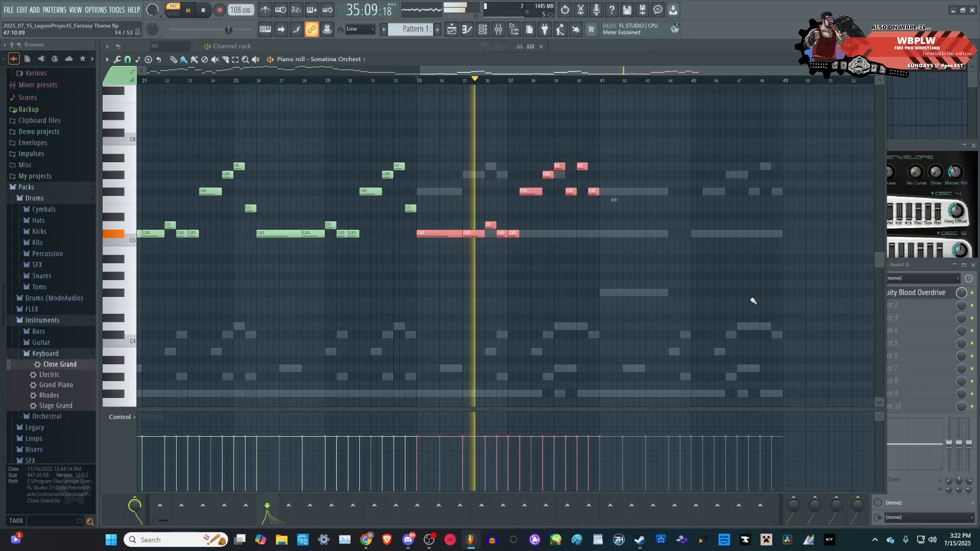
pyautogui.scroll(3, 752, 299)
pyautogui.hotkey('ctrl', 'b')
pyautogui.scroll(-3, 678, 295)
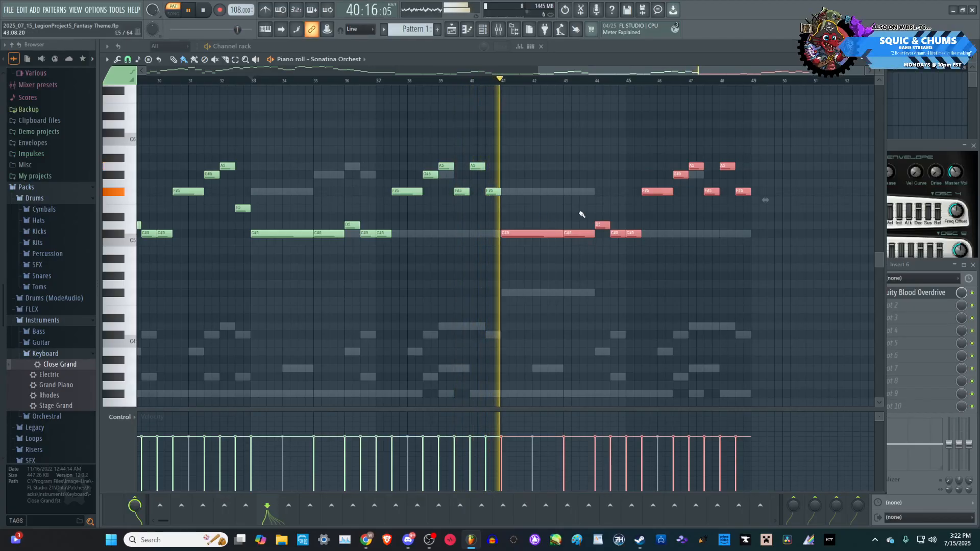
# - Raise the first copied Sonatina Orchest note at bar 41 to F#5
pyautogui.click(543, 202)
pyautogui.moveTo(536, 233); pyautogui.dragTo(536, 190)
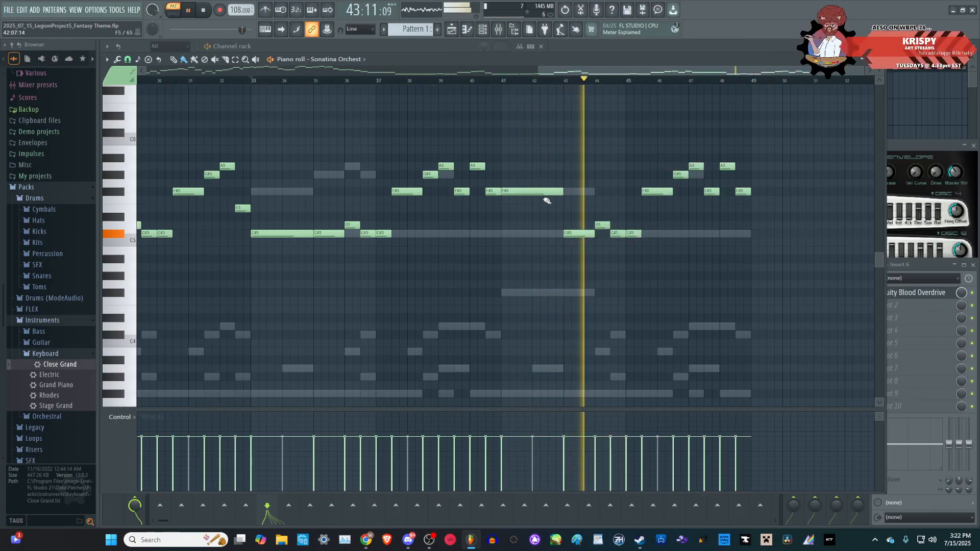
pyautogui.scroll(-3, 546, 197)
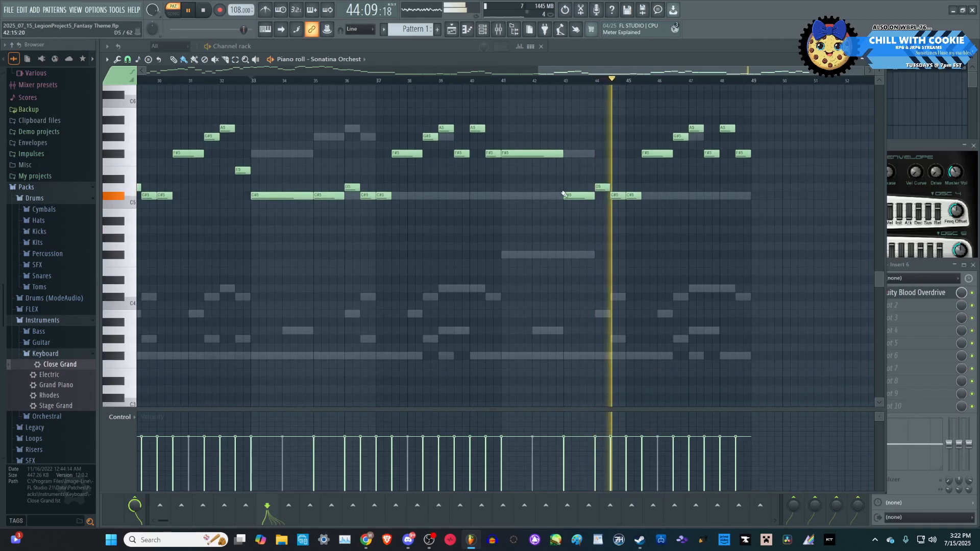
pyautogui.scroll(-3, 558, 204)
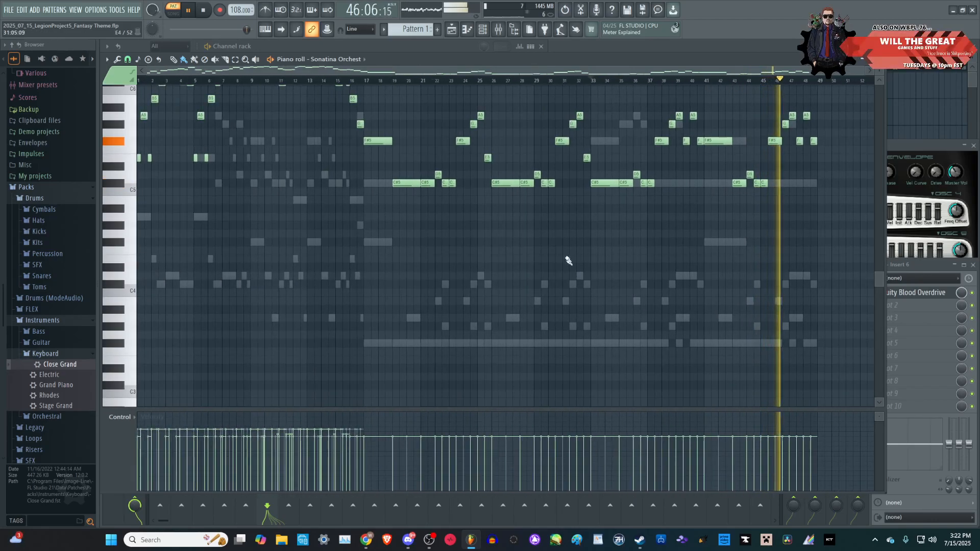
pyautogui.scroll(2, 813, 263)
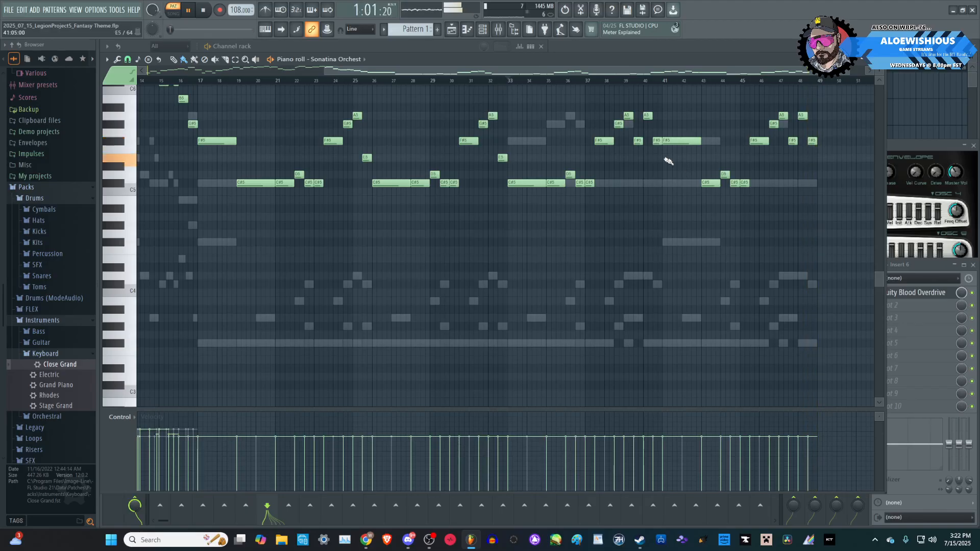
pyautogui.scroll(1, 580, 103)
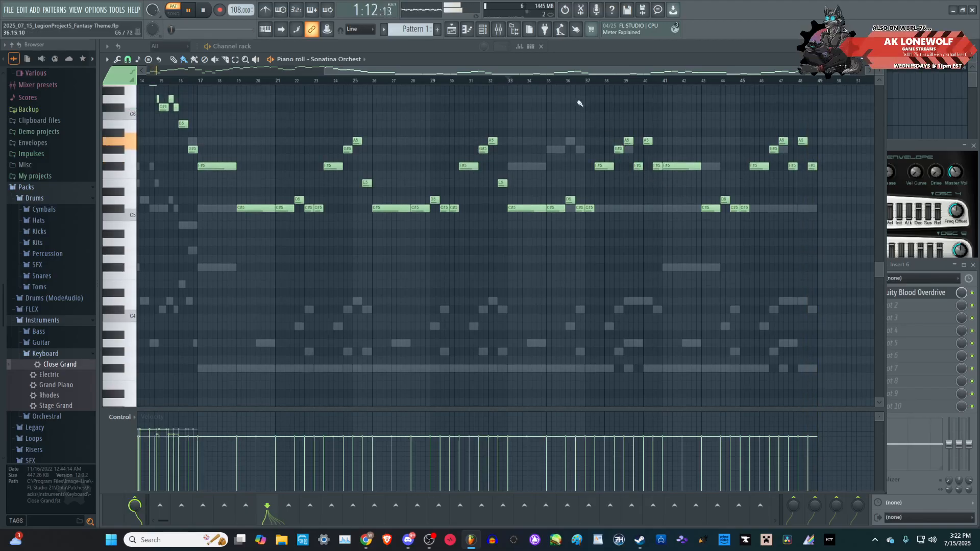
# - In the Toxic Biohazard channel, lower the notes starting bars 1, 5, 9 and 13 to A3
pyautogui.click(484, 31)
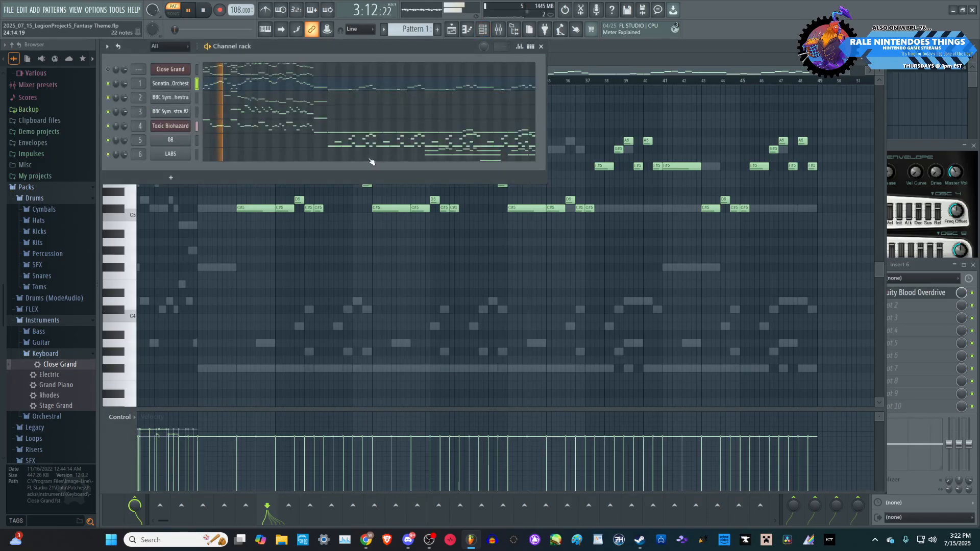
pyautogui.click(327, 133)
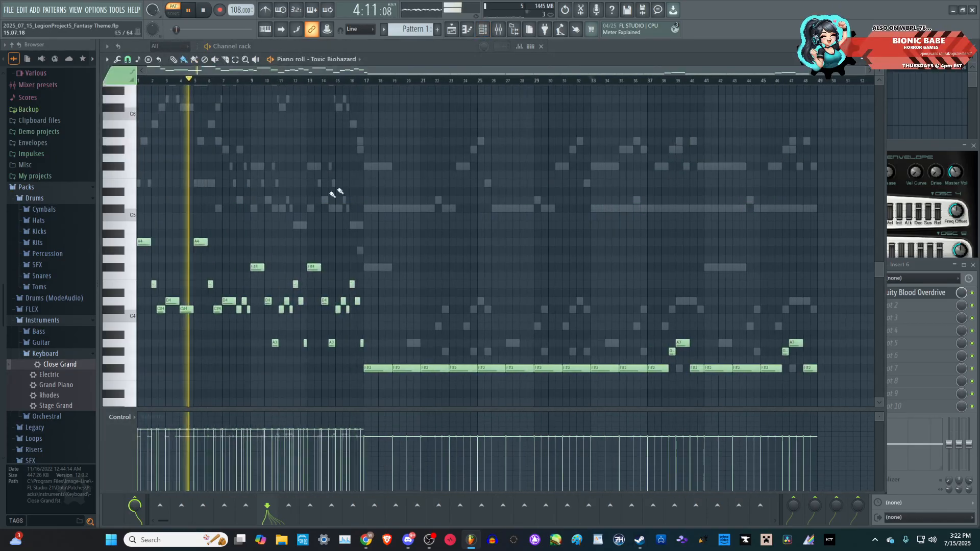
pyautogui.scroll(3, 147, 245)
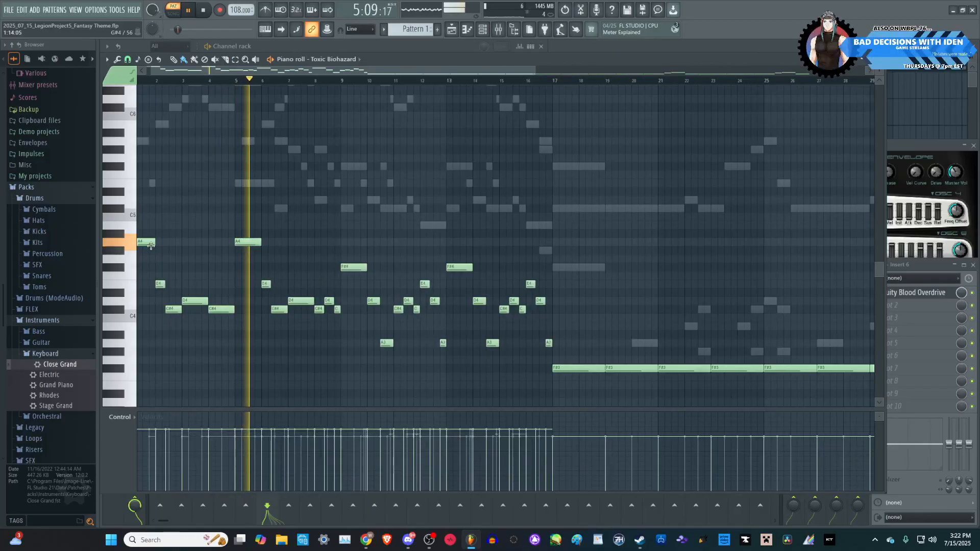
pyautogui.moveTo(147, 243); pyautogui.dragTo(146, 345)
pyautogui.moveTo(249, 243); pyautogui.dragTo(249, 349)
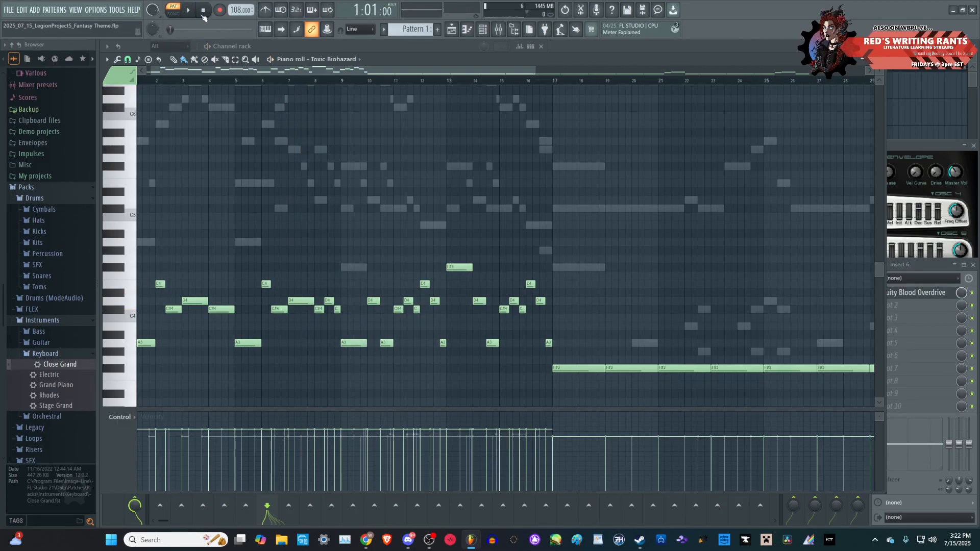
pyautogui.press('space')
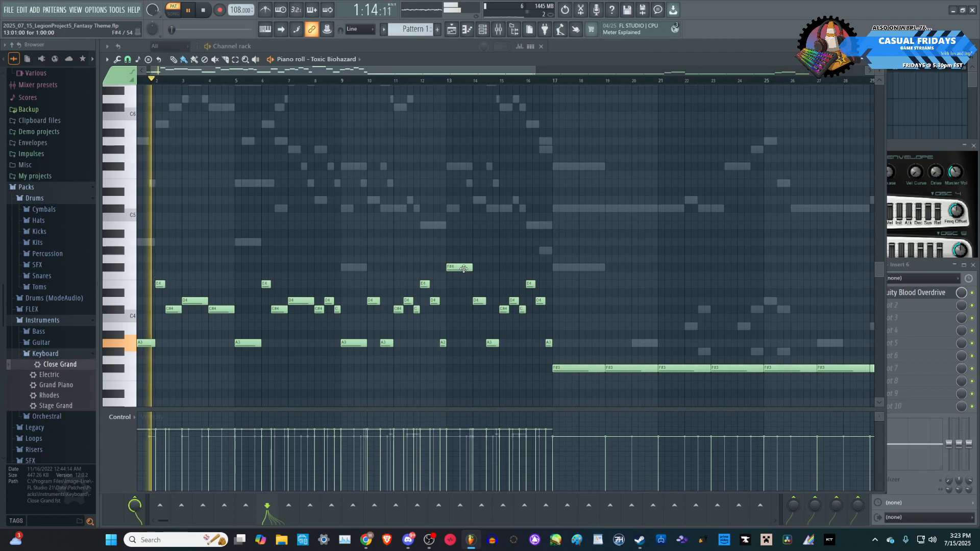
pyautogui.moveTo(463, 269); pyautogui.dragTo(464, 343)
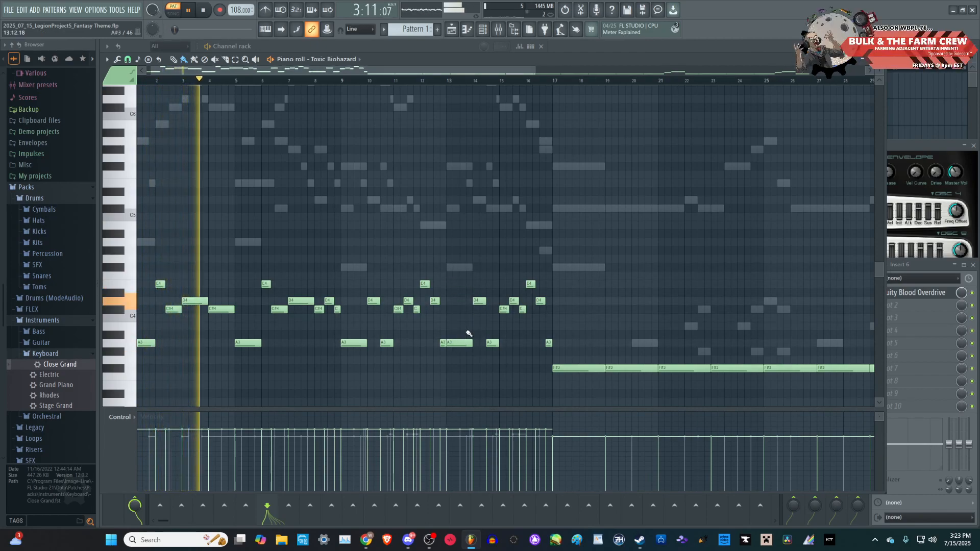
# - Add an Ample Guitar M II Lite channel to the channel rack and route it to mixer track 7
pyautogui.scroll(-1, 368, 284)
pyautogui.scroll(-1, 459, 289)
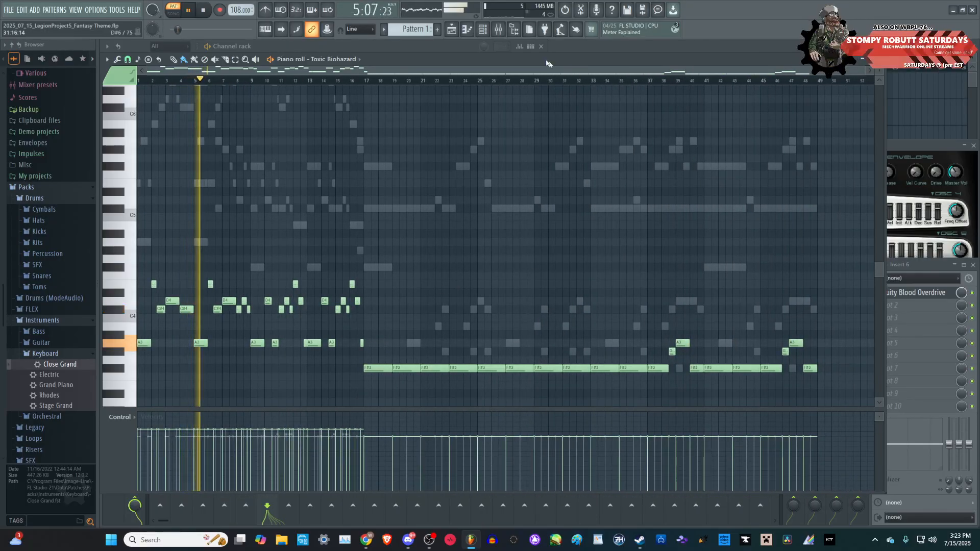
pyautogui.click(485, 30)
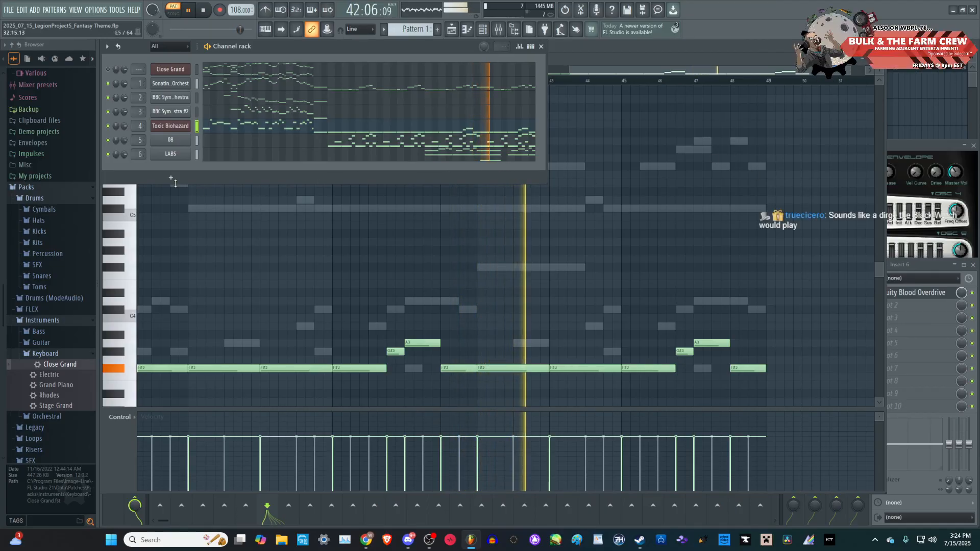
pyautogui.click(171, 177)
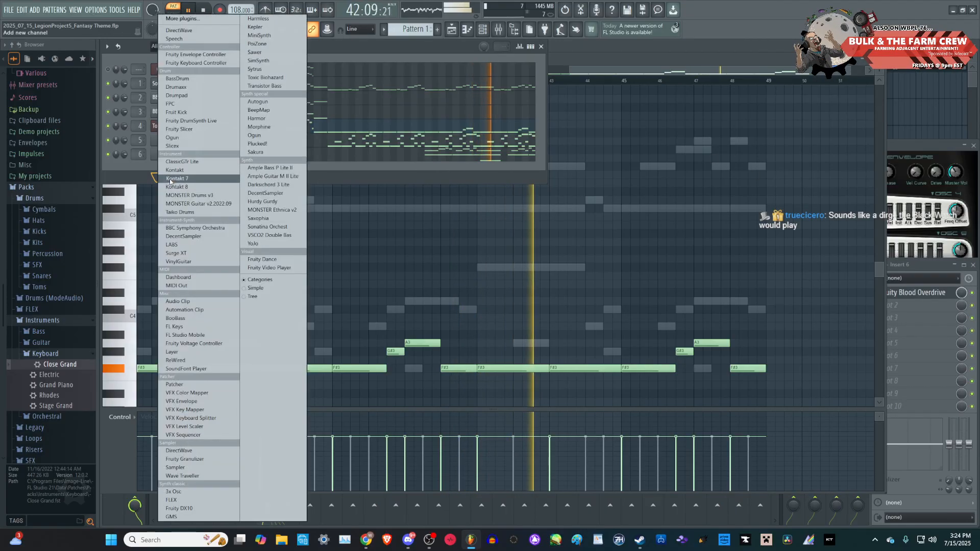
pyautogui.click(264, 177)
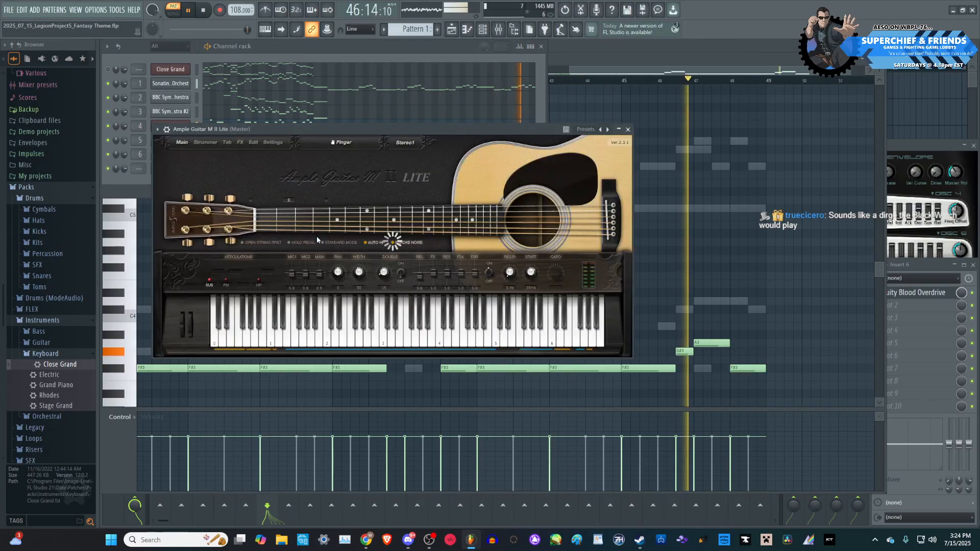
pyautogui.click(629, 130)
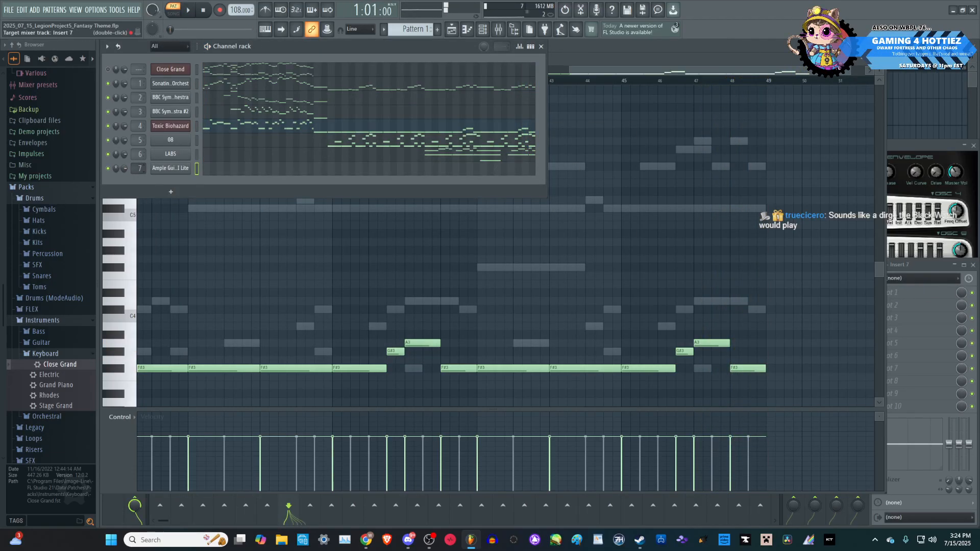
pyautogui.scroll(1, 139, 168)
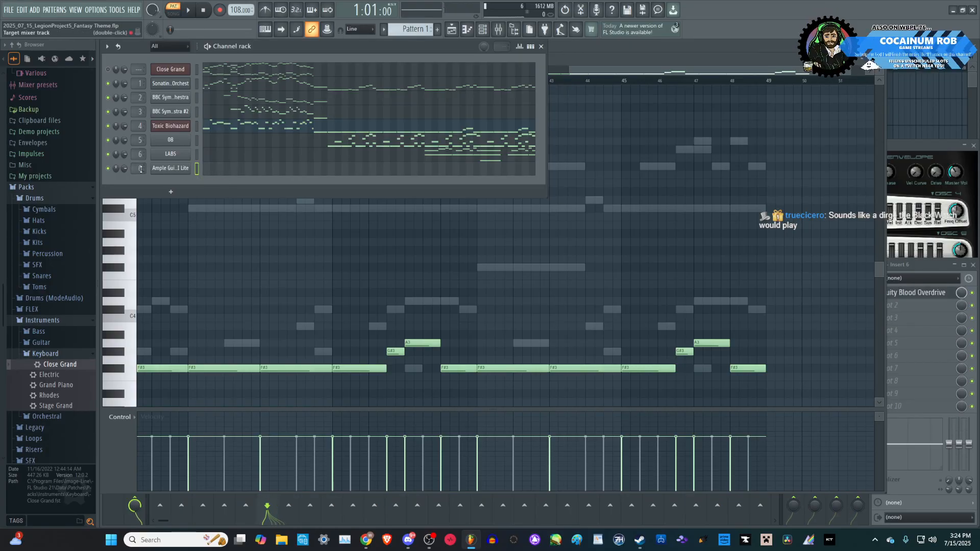
# - In the Ample Guitar channel's piano roll, place one-bar F#3 and C#4 notes at bar 41
pyautogui.click(206, 168)
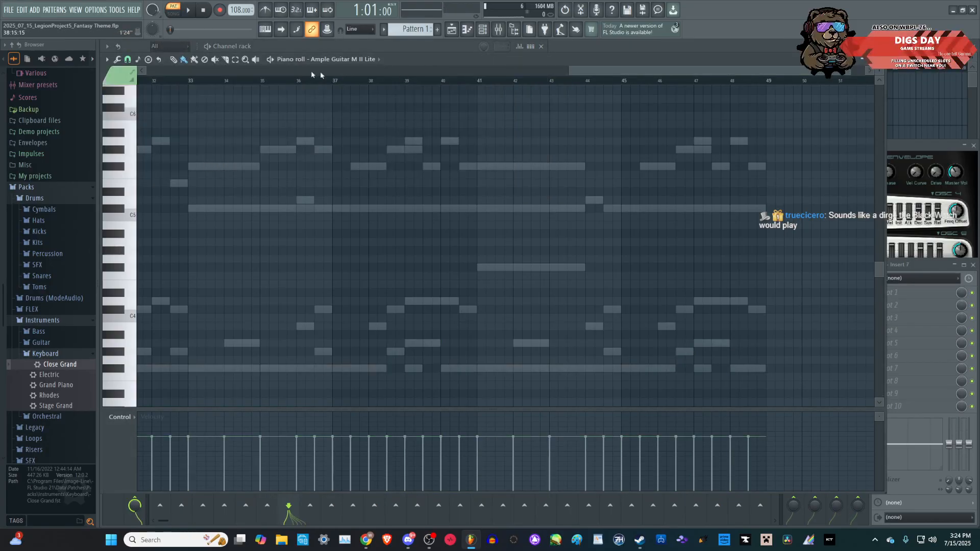
pyautogui.press('space')
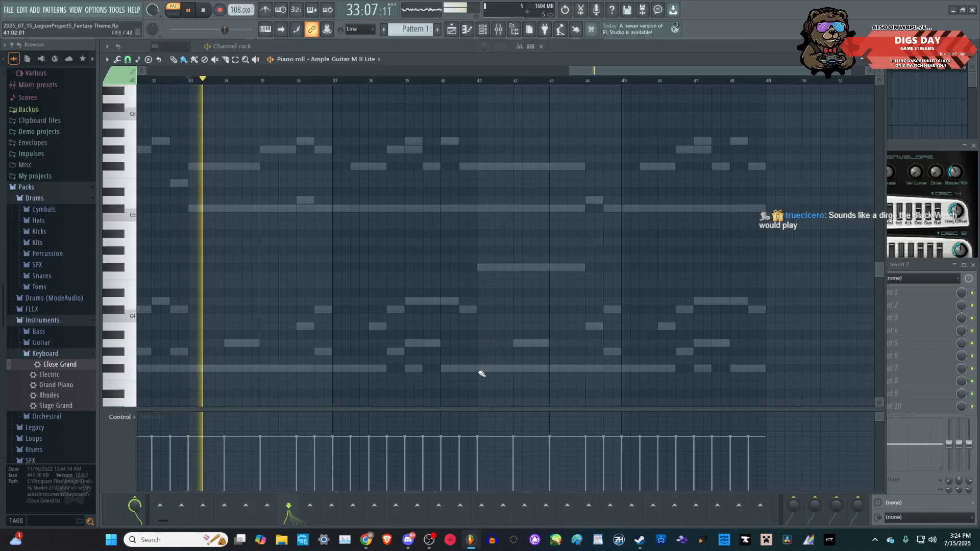
pyautogui.click(503, 368)
pyautogui.press('space')
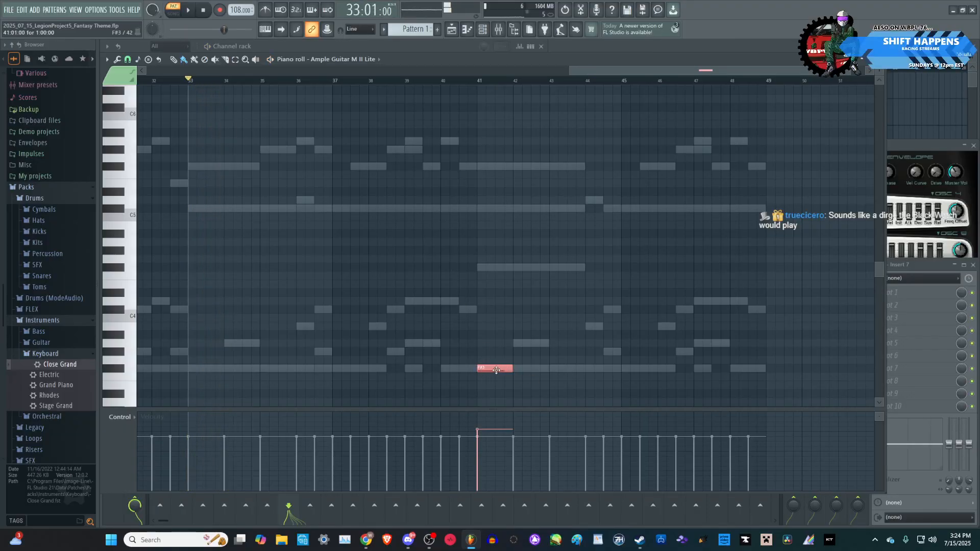
pyautogui.click(493, 366)
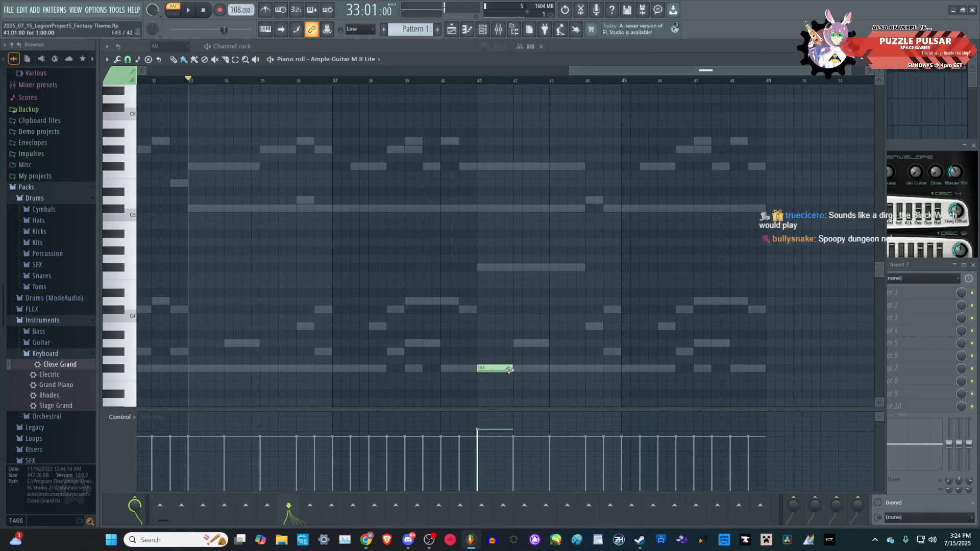
pyautogui.click(479, 310)
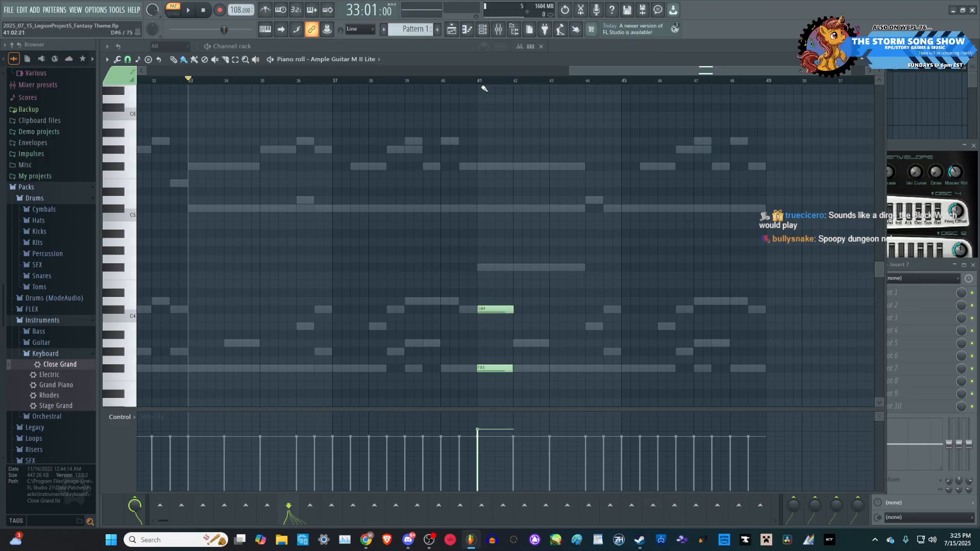
# - Build up the guitar chord at bar 41 with one-bar F#4, C#5 and A4 notes, playing it back while adding them
pyautogui.press('space')
pyautogui.press('space')
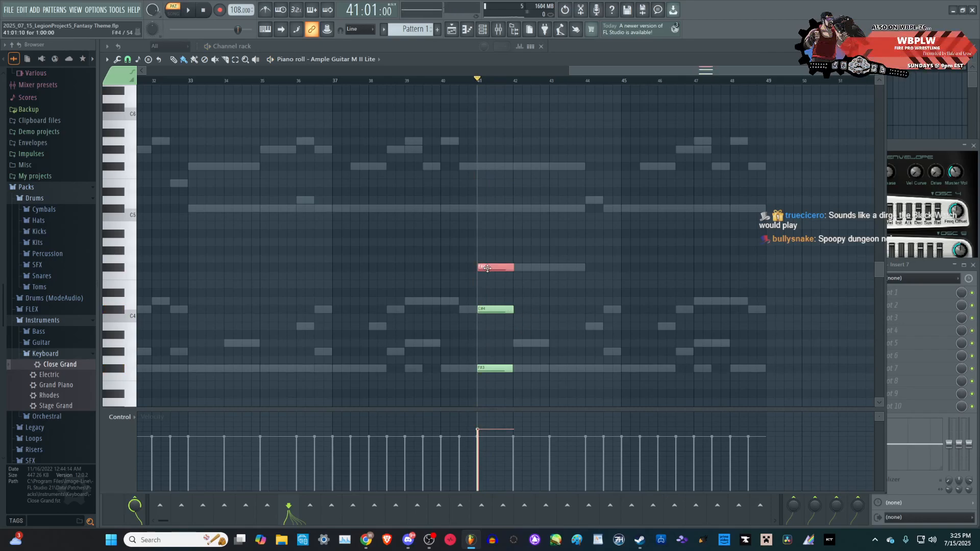
pyautogui.press('space')
pyautogui.press('space')
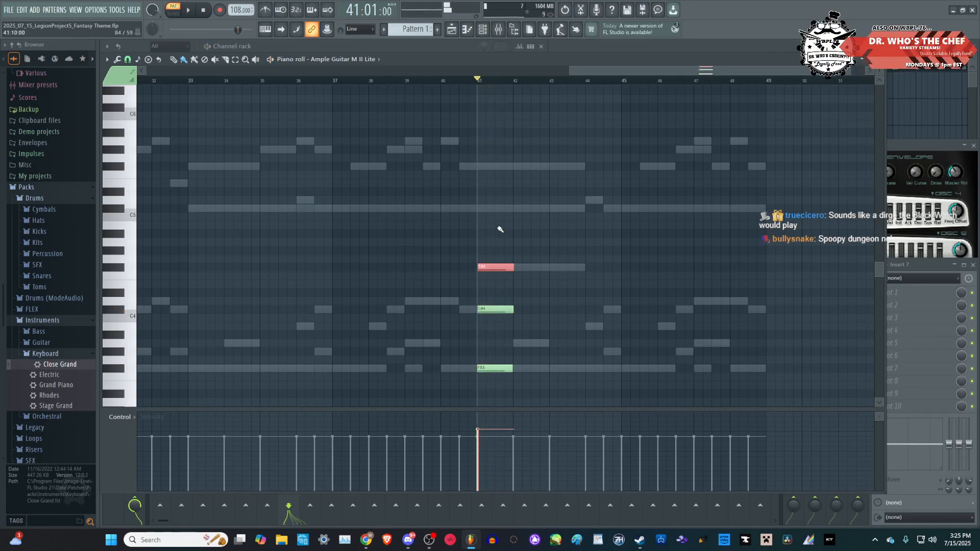
pyautogui.click(504, 224)
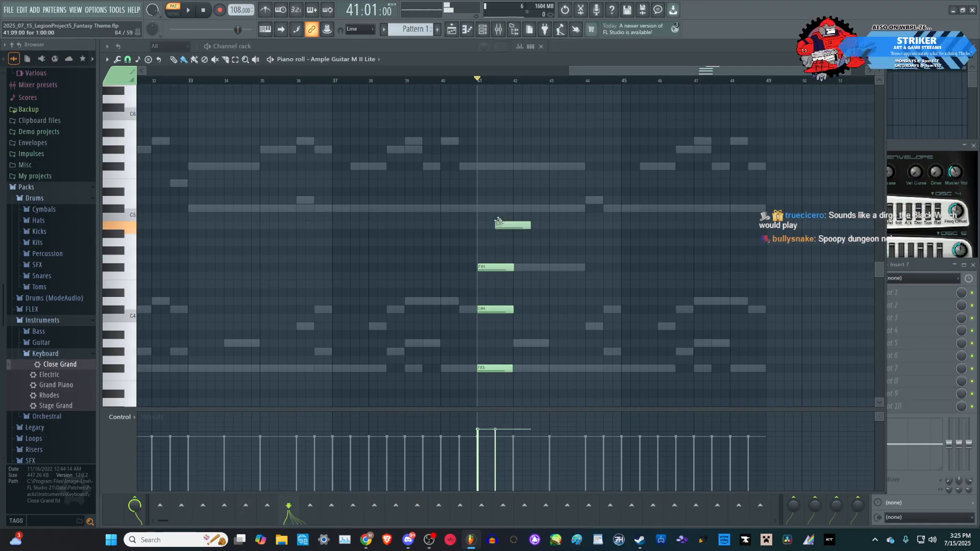
pyautogui.press('space')
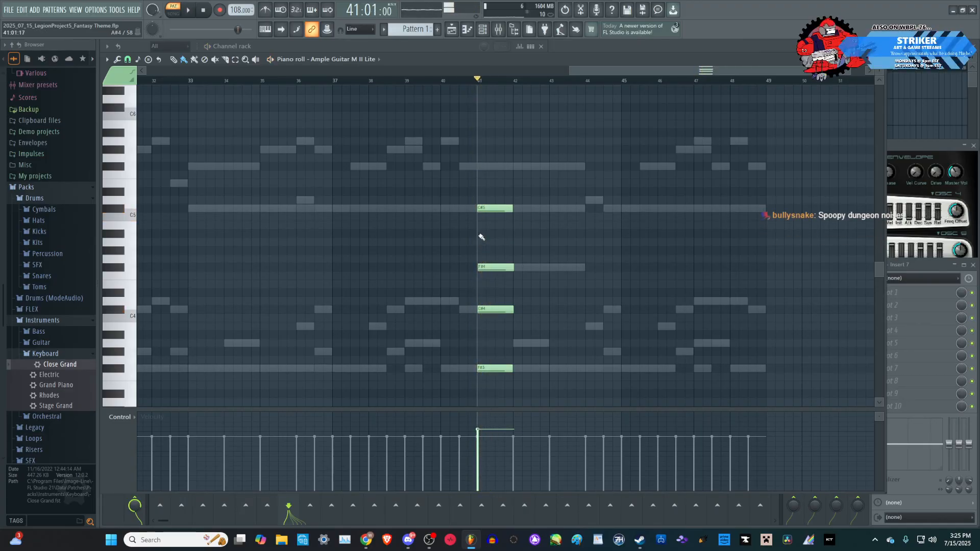
pyautogui.click(498, 233)
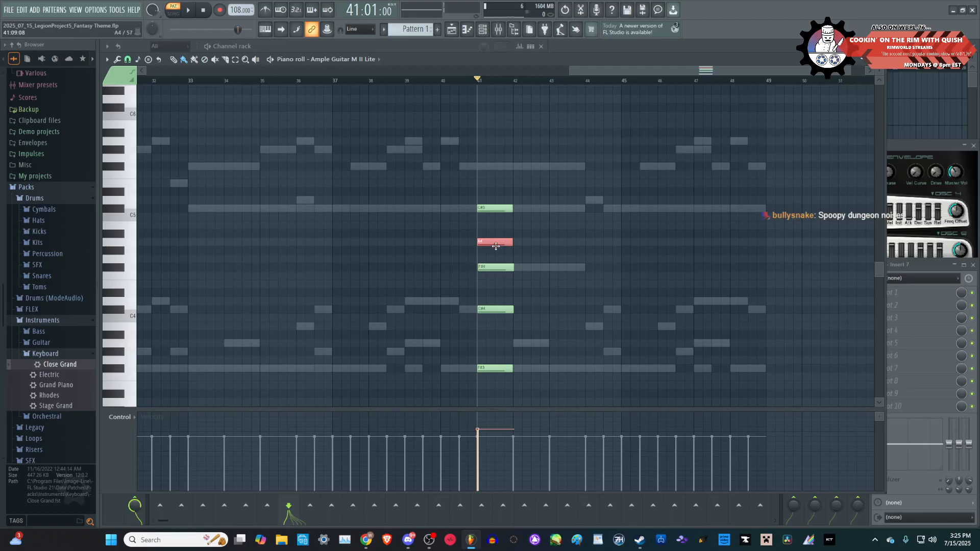
pyautogui.press('space')
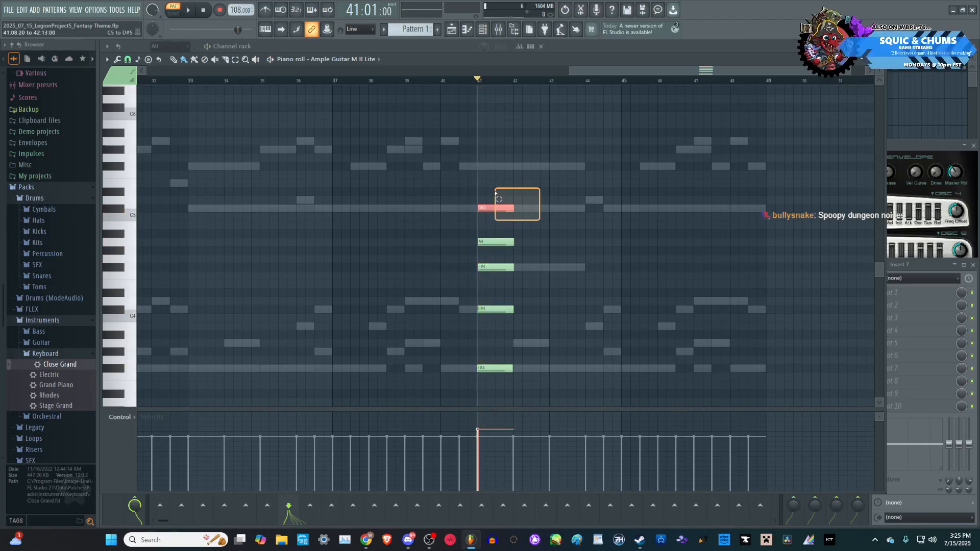
# - Stagger the starts of the guitar chord notes into a strum, trim their ends at bar 42 and play the result
pyautogui.moveTo(496, 193); pyautogui.dragTo(498, 193)
pyautogui.scroll(5, 503, 215)
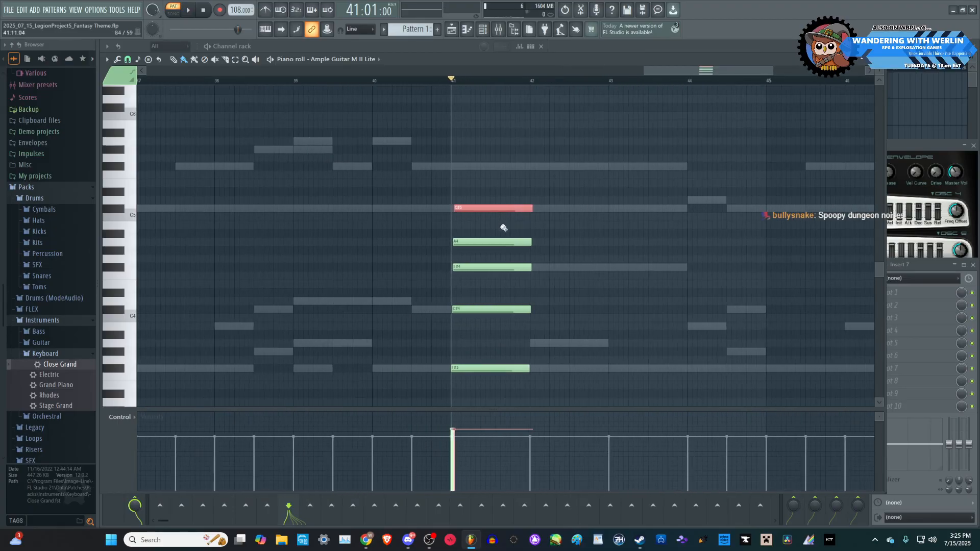
pyautogui.press('space')
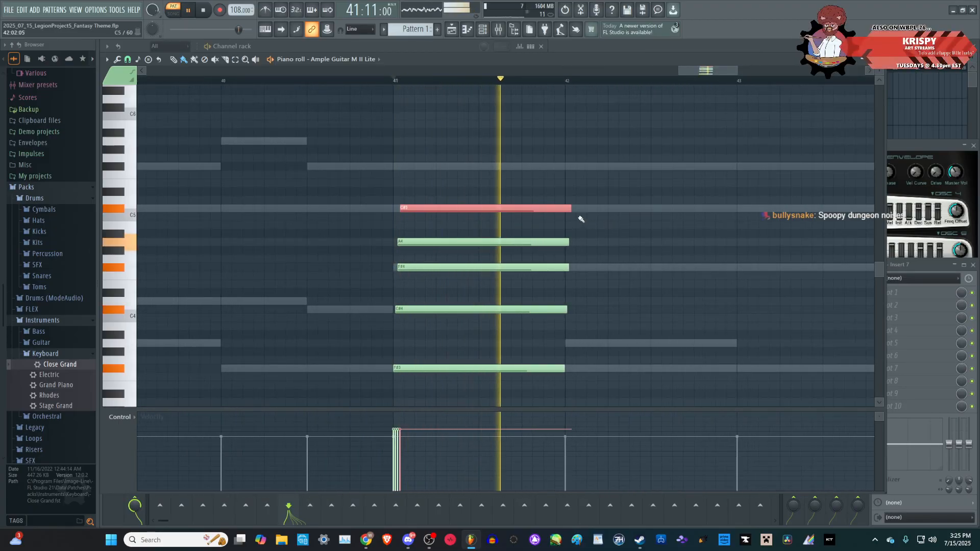
pyautogui.press('space')
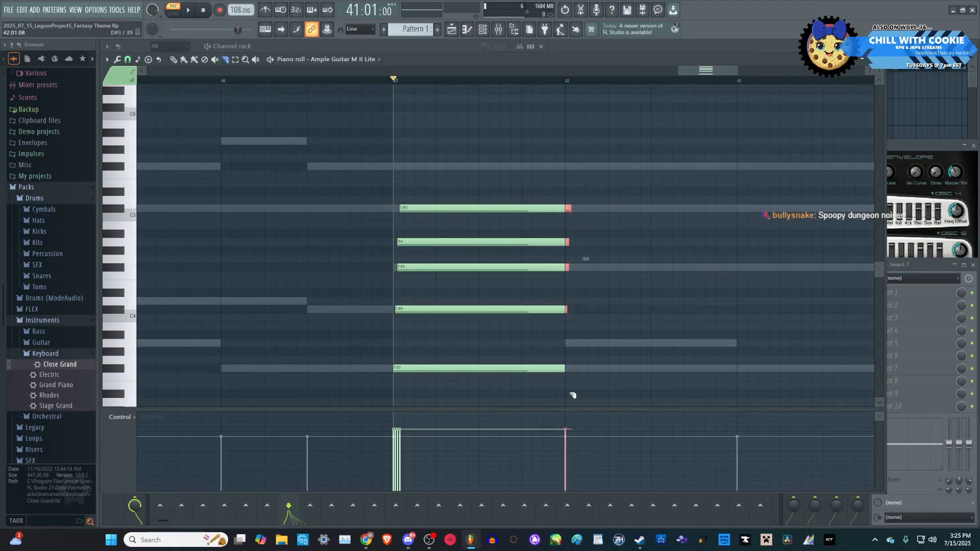
pyautogui.press('space')
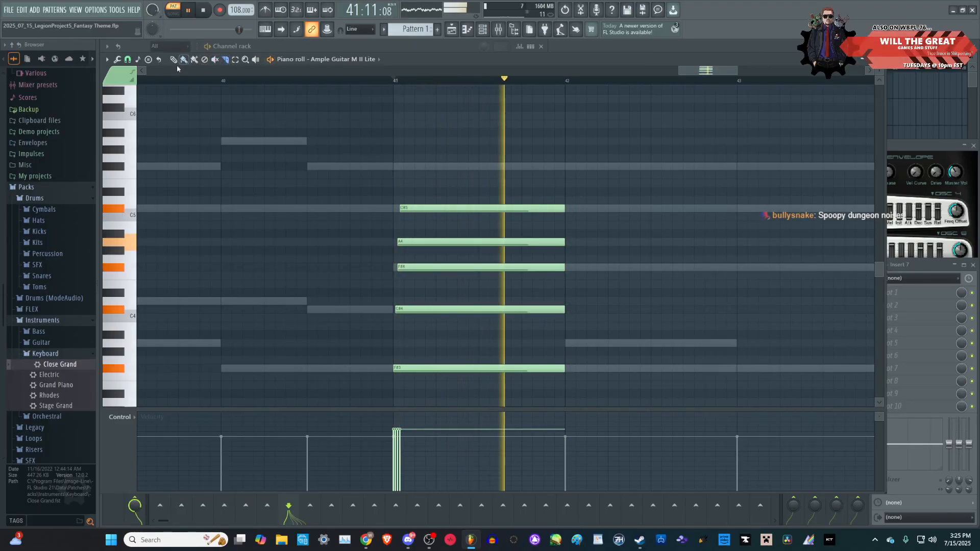
pyautogui.press('space')
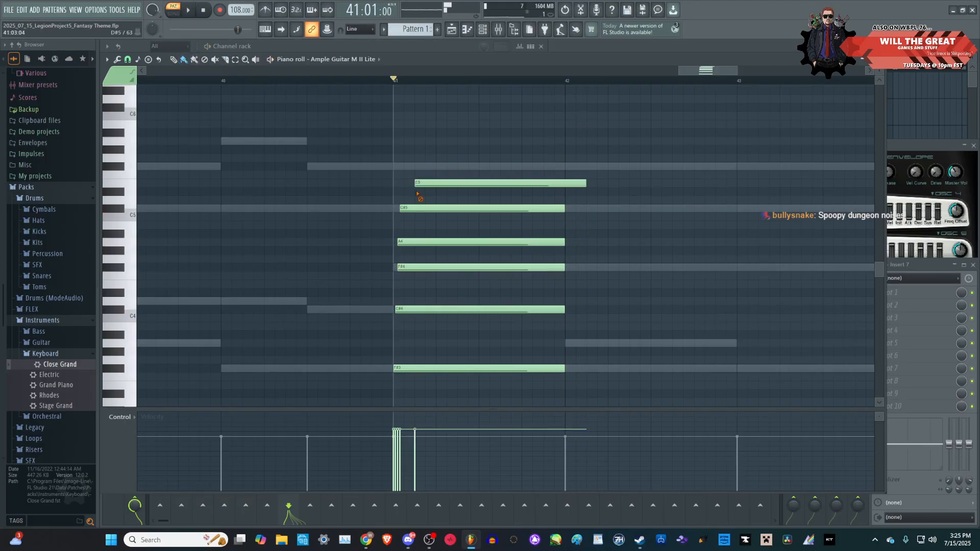
# - Place an F#5 guitar note at step 5 of bar 41, shorten it to four steps and play the bar
pyautogui.click(437, 175)
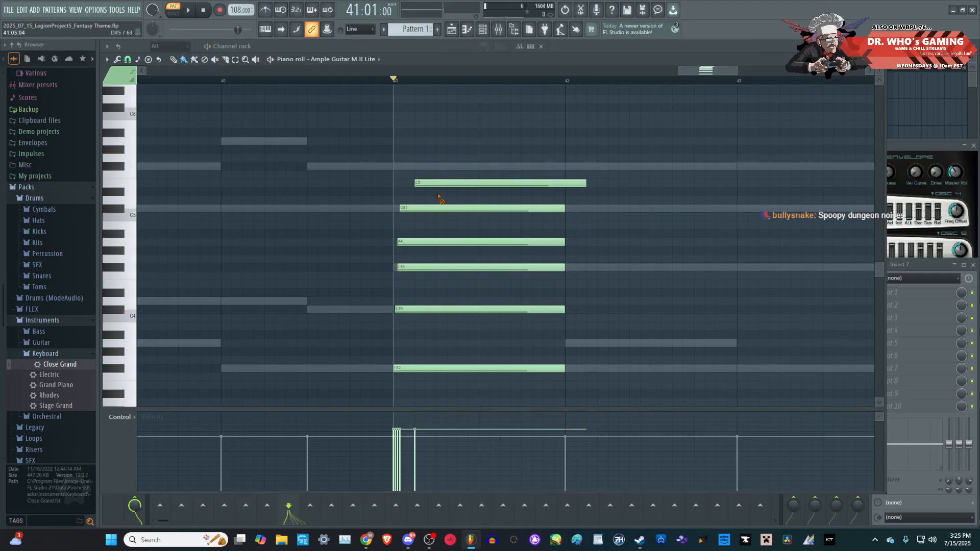
pyautogui.press('space')
pyautogui.press('space')
pyautogui.press('space')
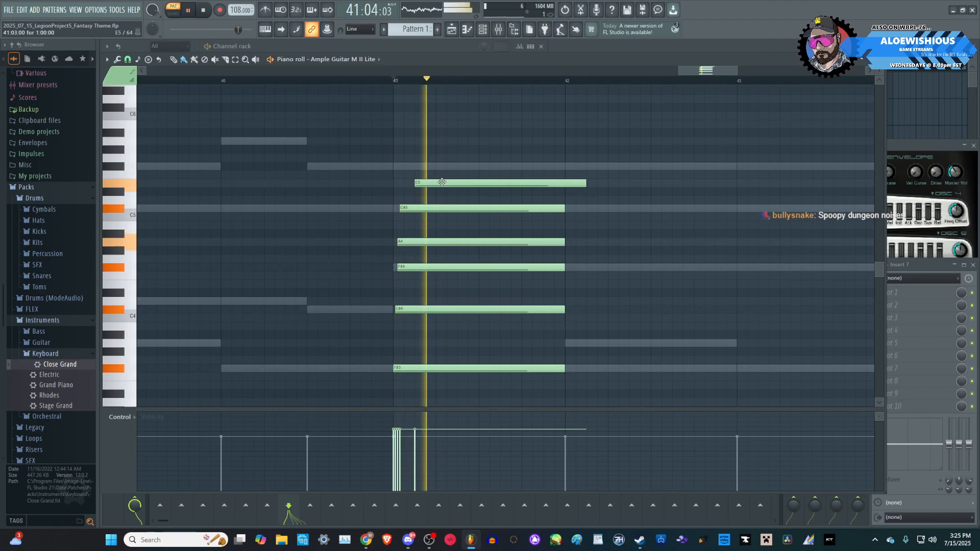
pyautogui.press('space')
pyautogui.moveTo(454, 184); pyautogui.dragTo(461, 162)
pyautogui.press('space')
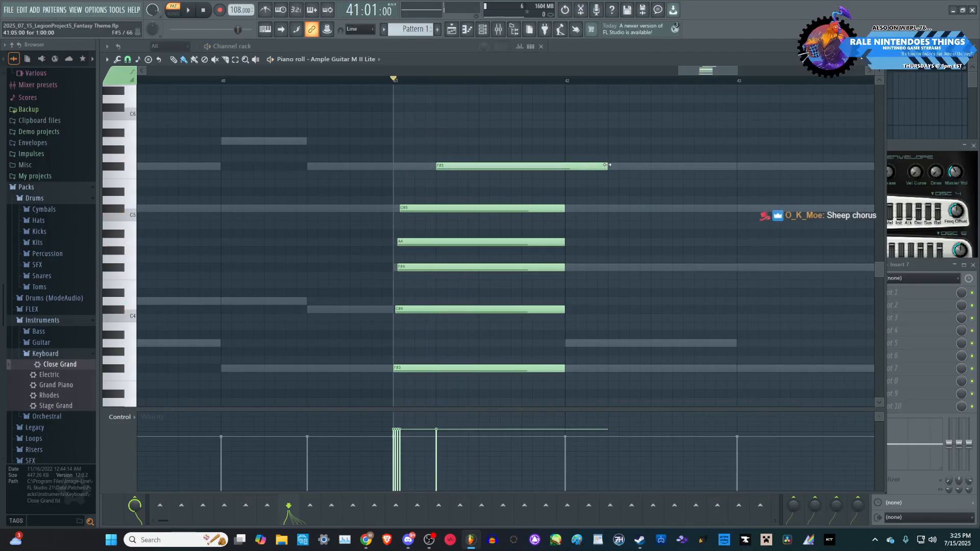
pyautogui.moveTo(607, 165); pyautogui.dragTo(581, 164)
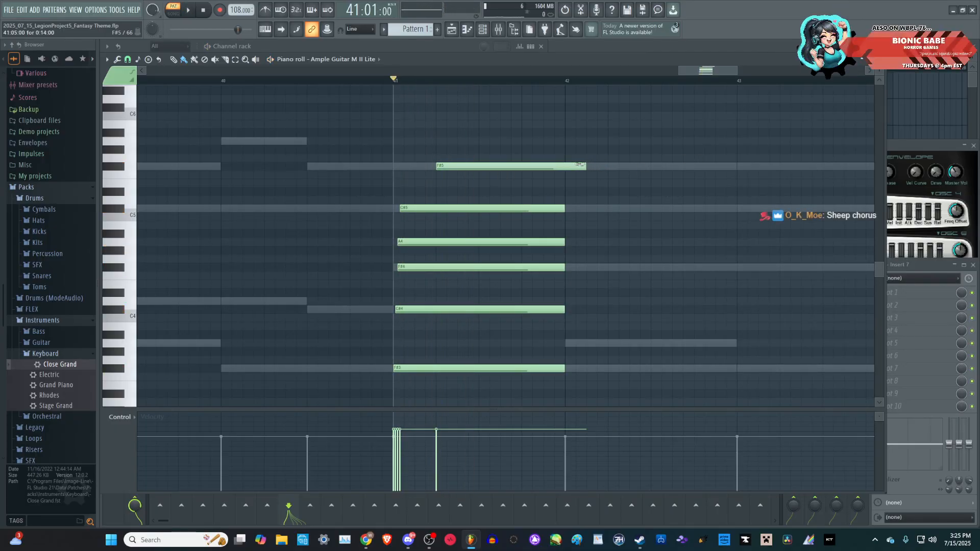
pyautogui.press('space')
pyautogui.press('space')
# - Add four-step A5 and C#6 guitar notes at steps 9 and 13 of bar 41 and play the rising figure
pyautogui.click(482, 157)
pyautogui.press('space')
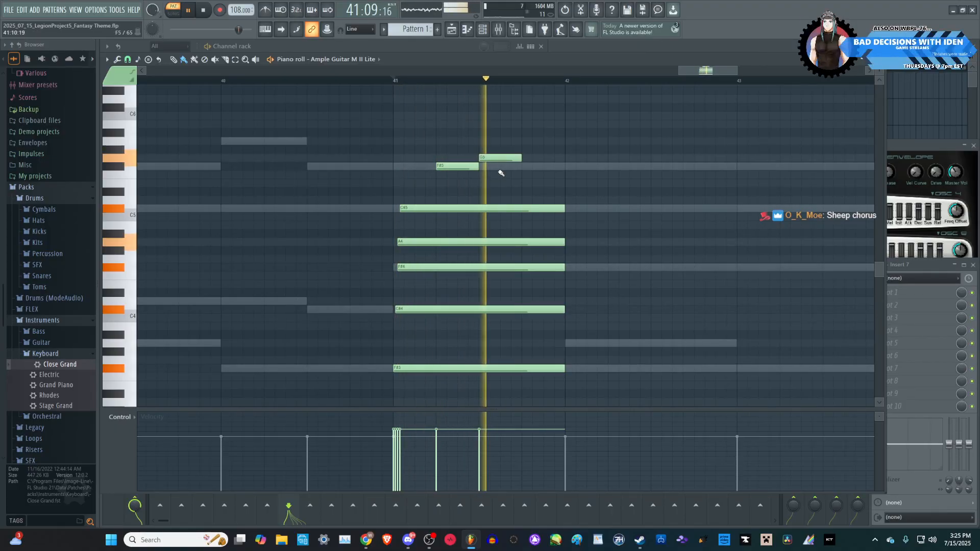
pyautogui.press('space')
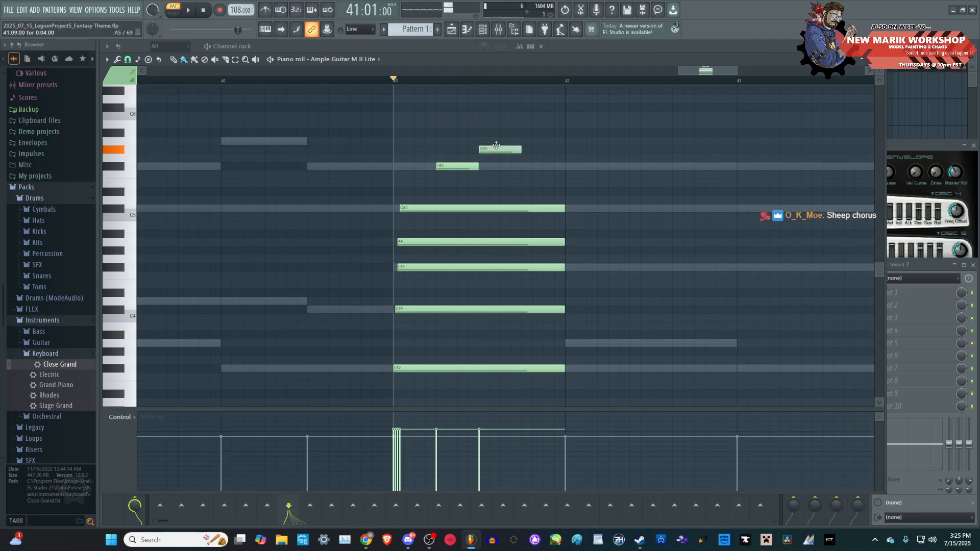
pyautogui.press('space')
pyautogui.click(525, 133)
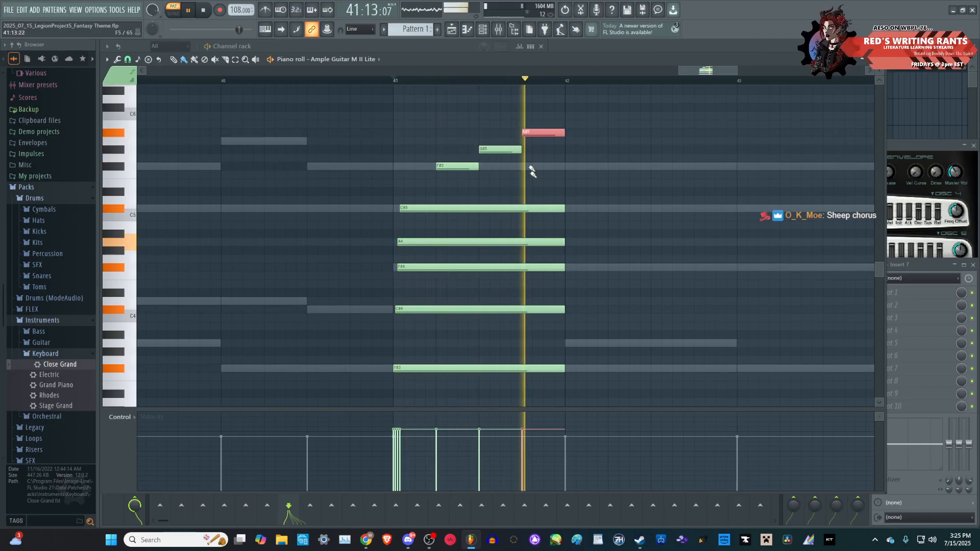
pyautogui.press('space')
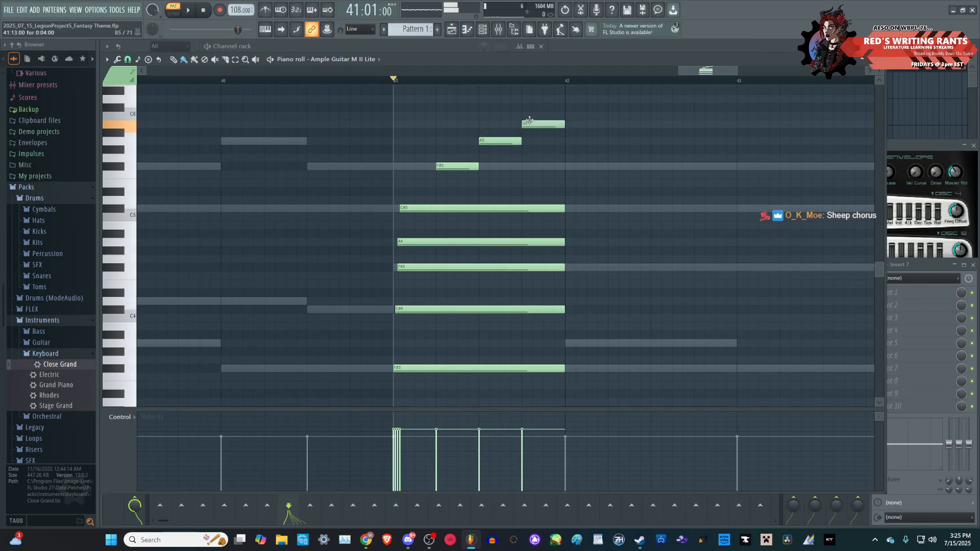
pyautogui.moveTo(530, 121); pyautogui.dragTo(531, 113)
pyautogui.press('space')
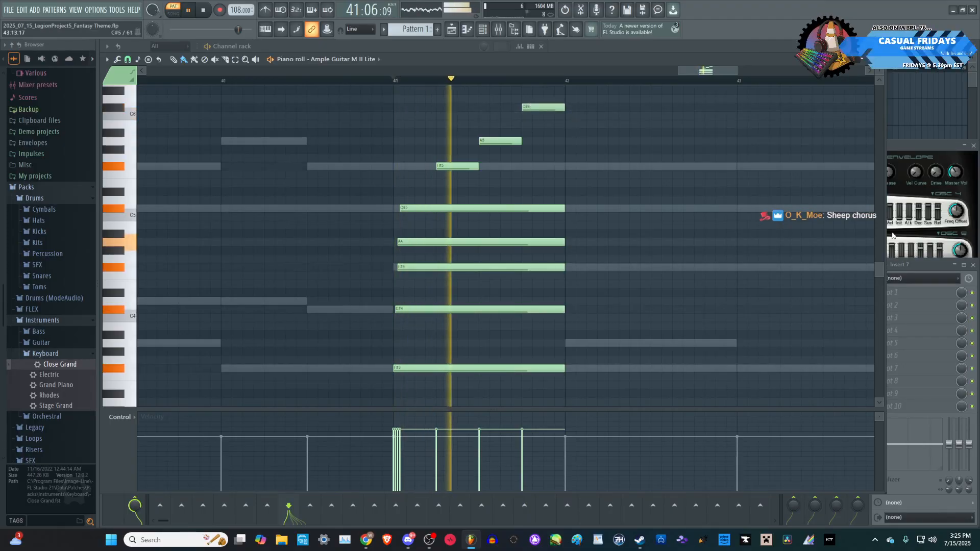
pyautogui.press('space')
# - Load Fruity Compressor with the Vintage preset in the first effect slot of mixer Insert 7 and play the guitar from bar 41
pyautogui.click(929, 263)
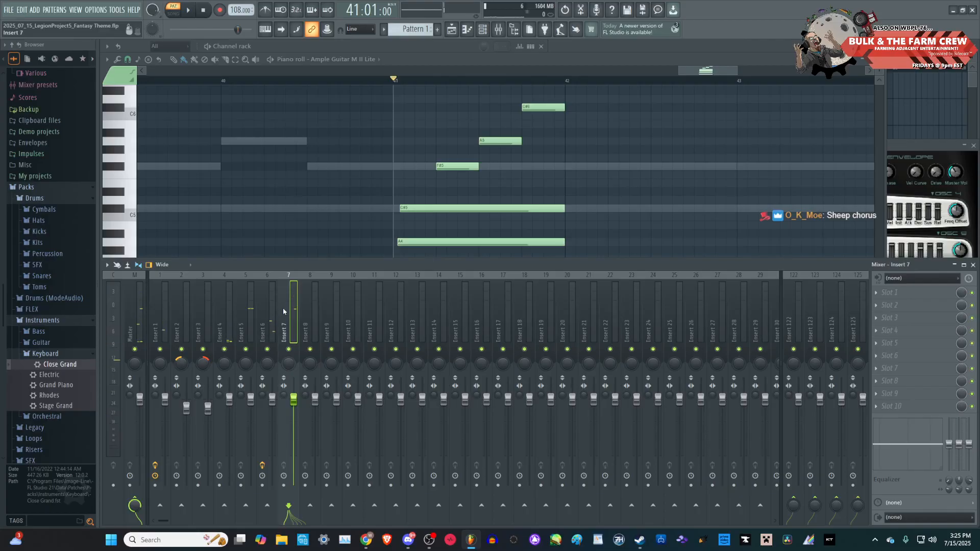
pyautogui.click(892, 297)
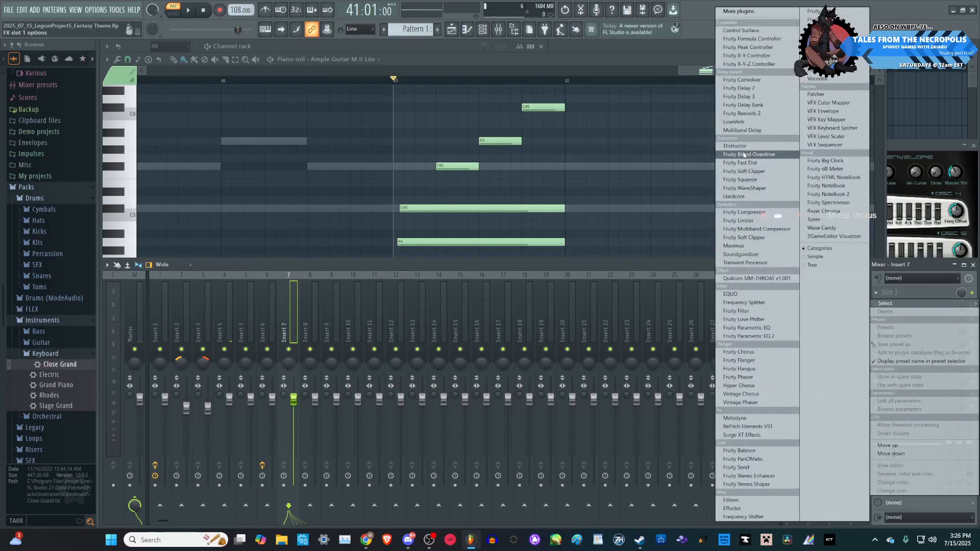
pyautogui.click(750, 212)
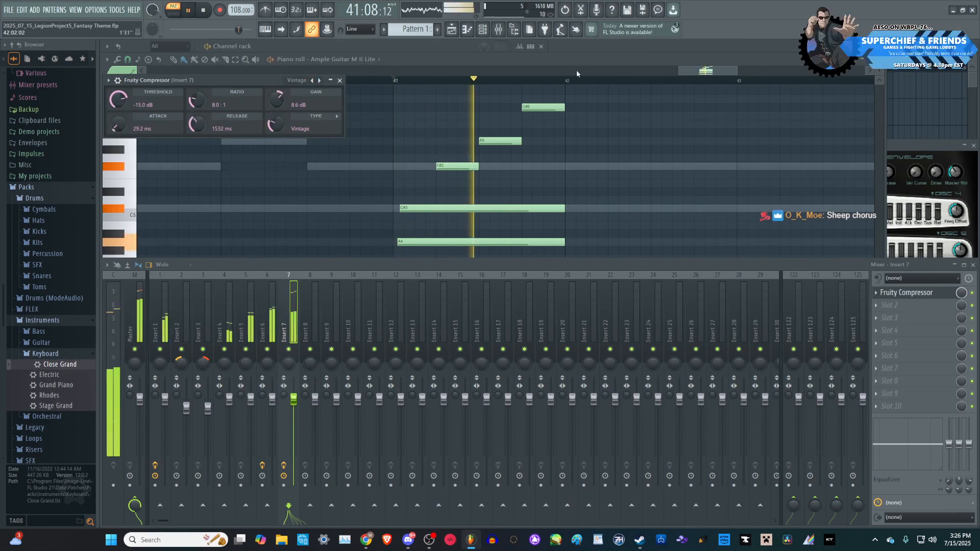
pyautogui.doubleClick(586, 59)
pyautogui.press('space')
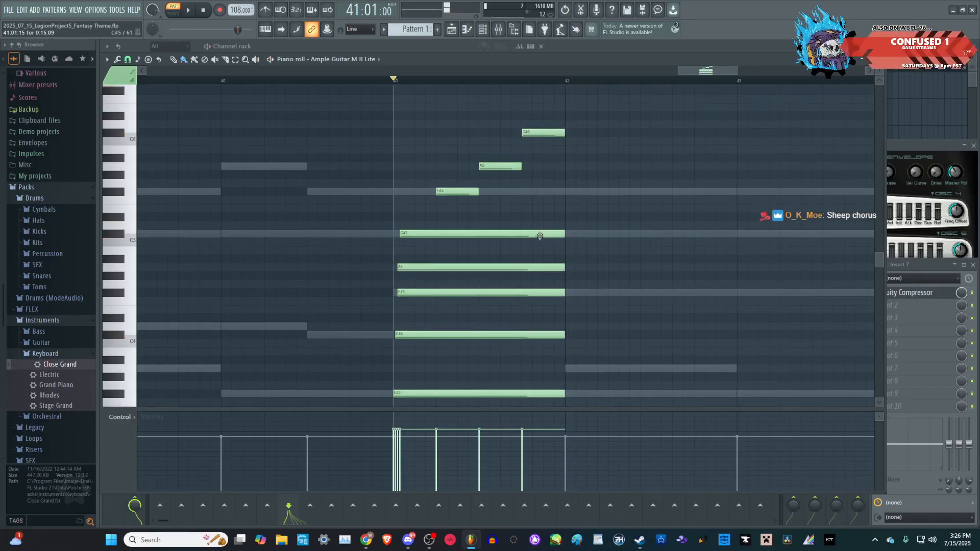
# - Play the compressed guitar chord and rising figure in bar 41 against the other parts
pyautogui.scroll(-4, 396, 290)
pyautogui.scroll(-1, 555, 322)
pyautogui.scroll(1, 556, 321)
pyautogui.press('space')
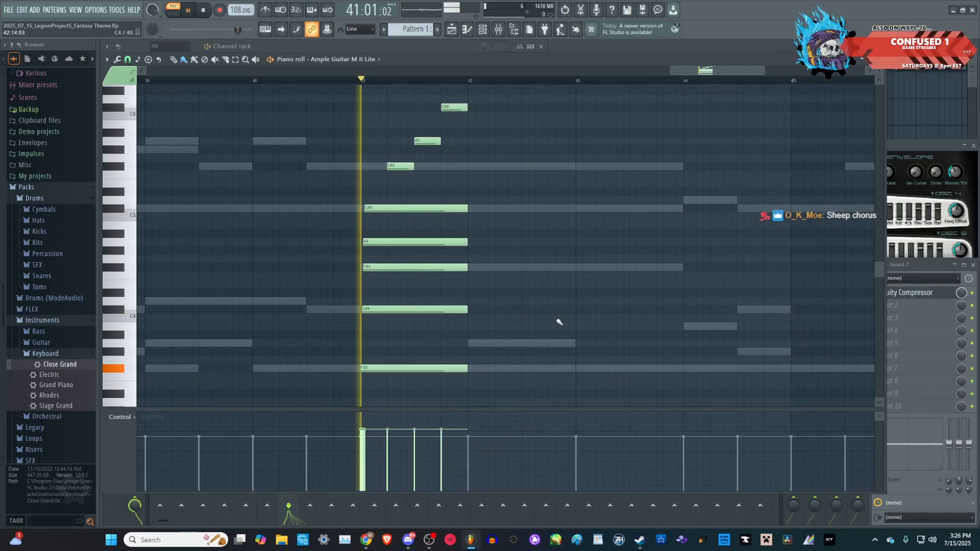
pyautogui.scroll(-4, 560, 322)
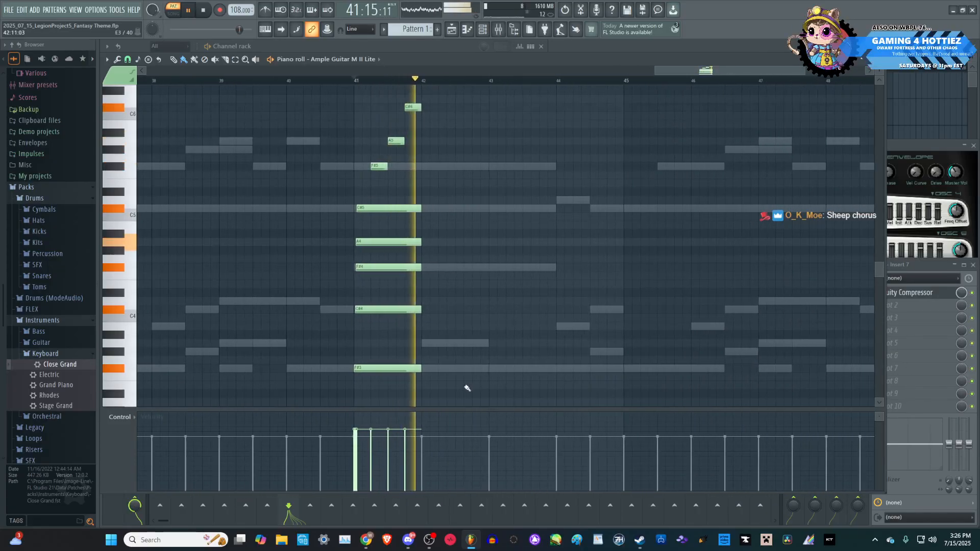
pyautogui.press('space')
# - Select all guitar notes in bar 41, duplicate them into bar 42 and play the result
pyautogui.scroll(1, 466, 387)
pyautogui.moveTo(480, 396); pyautogui.dragTo(261, 88)
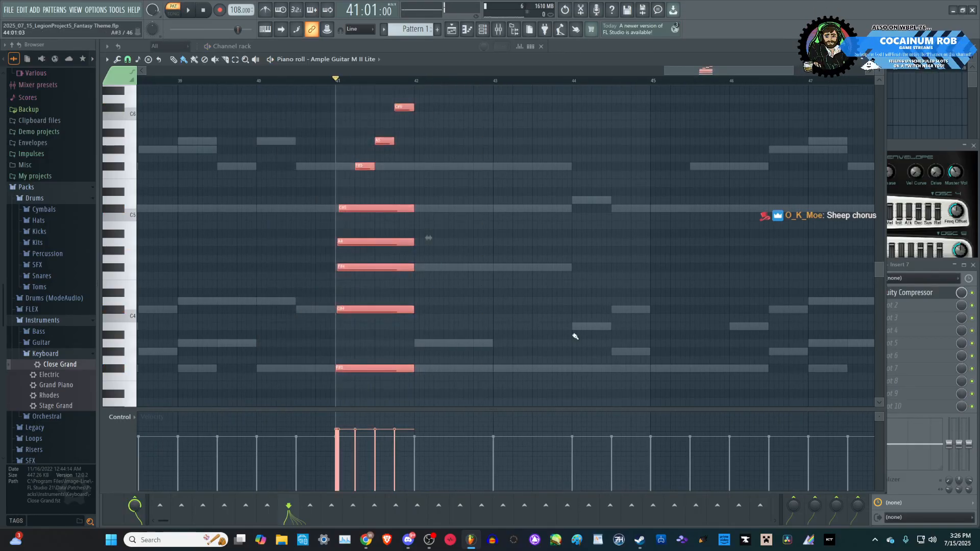
pyautogui.scroll(2, 575, 337)
pyautogui.hotkey('ctrl', 'b')
pyautogui.press('space')
pyautogui.scroll(-1, 518, 334)
pyautogui.scroll(-3, 521, 327)
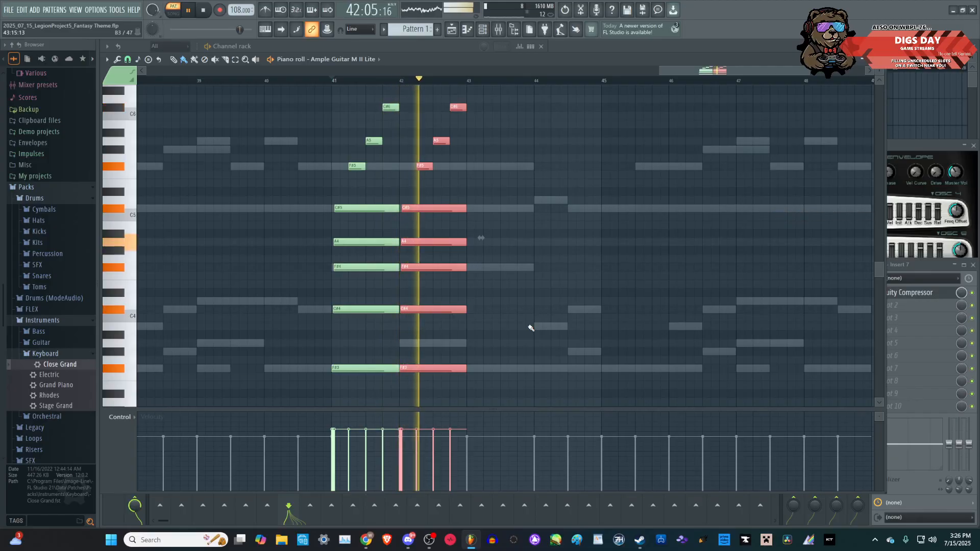
pyautogui.press('space')
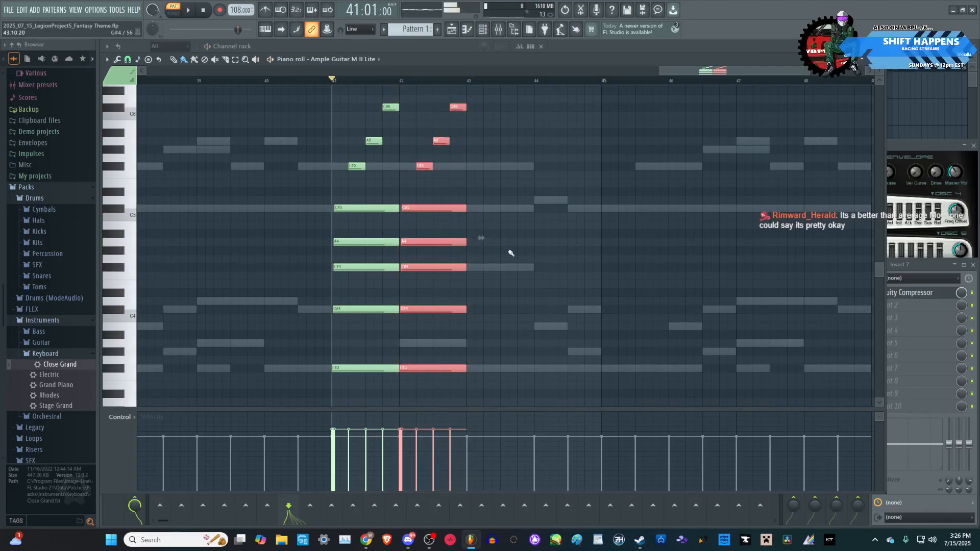
# - Duplicate the selected guitar notes from bar 42 into bar 43, deselect them and play from bar 41
pyautogui.scroll(4, 585, 271)
pyautogui.hotkey('ctrl', 'b')
pyautogui.scroll(-3, 536, 273)
pyautogui.press('space')
pyautogui.scroll(1, 535, 276)
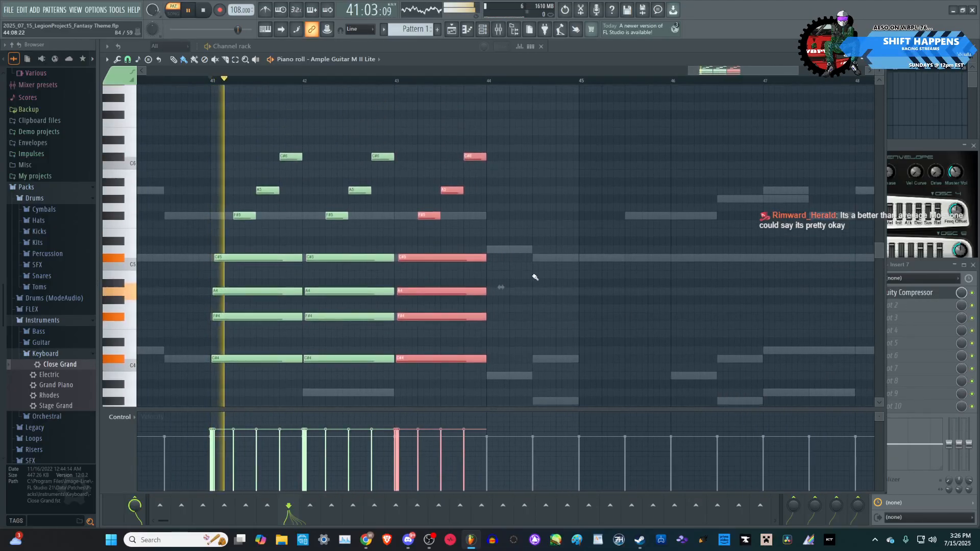
pyautogui.hotkey('ctrl', 'd')
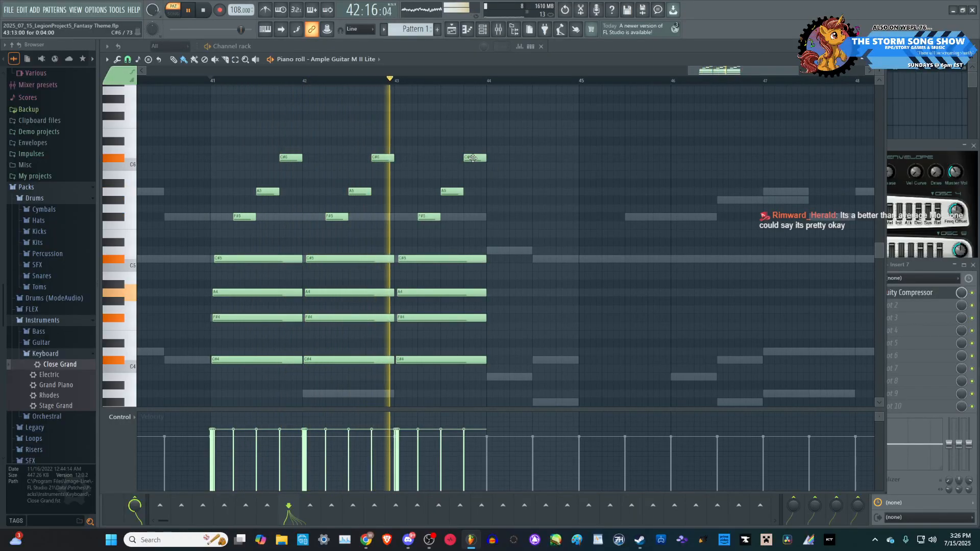
pyautogui.press('space')
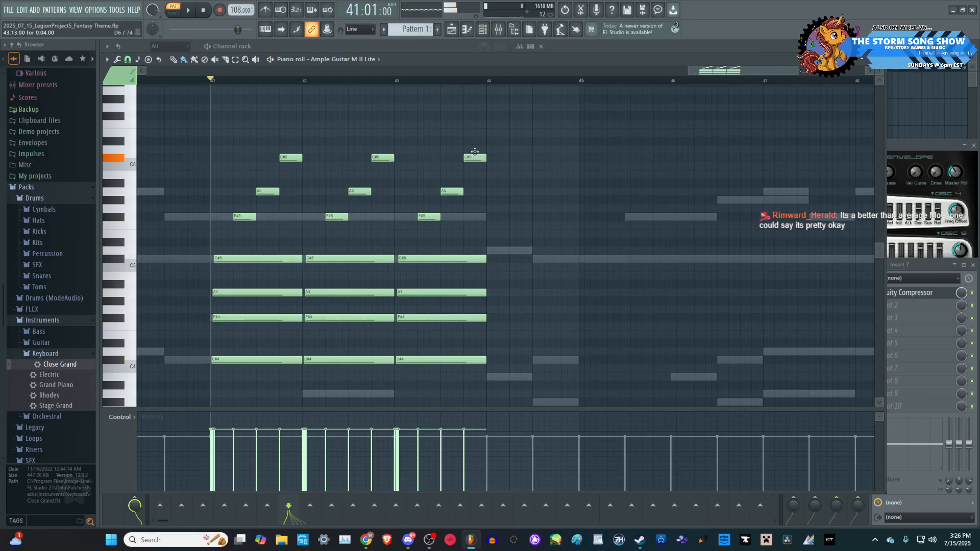
# - Raise the C#6, C#4 and C#5 guitar notes in bar 43 to D6, D4 and D5 and play them
pyautogui.moveTo(475, 152); pyautogui.dragTo(474, 148)
pyautogui.scroll(-3, 430, 301)
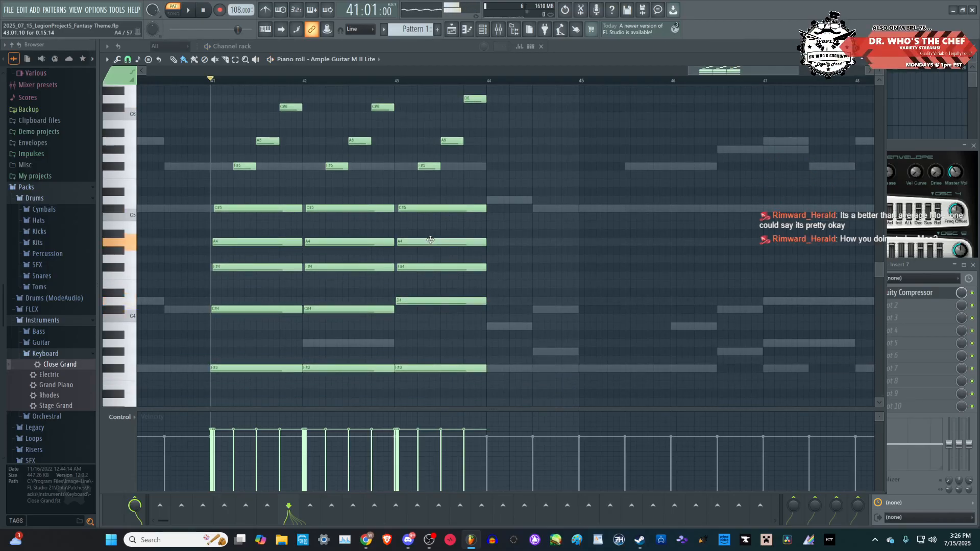
pyautogui.press('space')
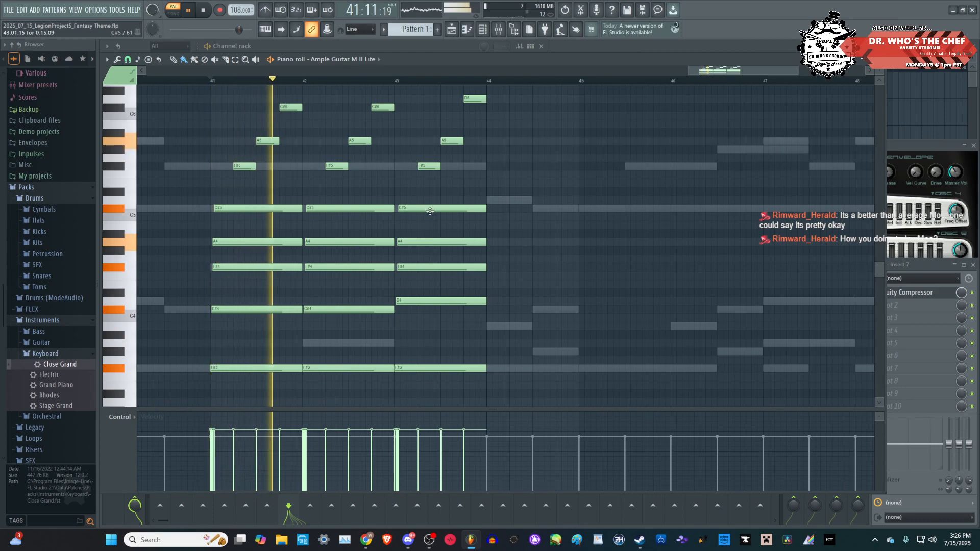
pyautogui.moveTo(432, 209); pyautogui.dragTo(431, 202)
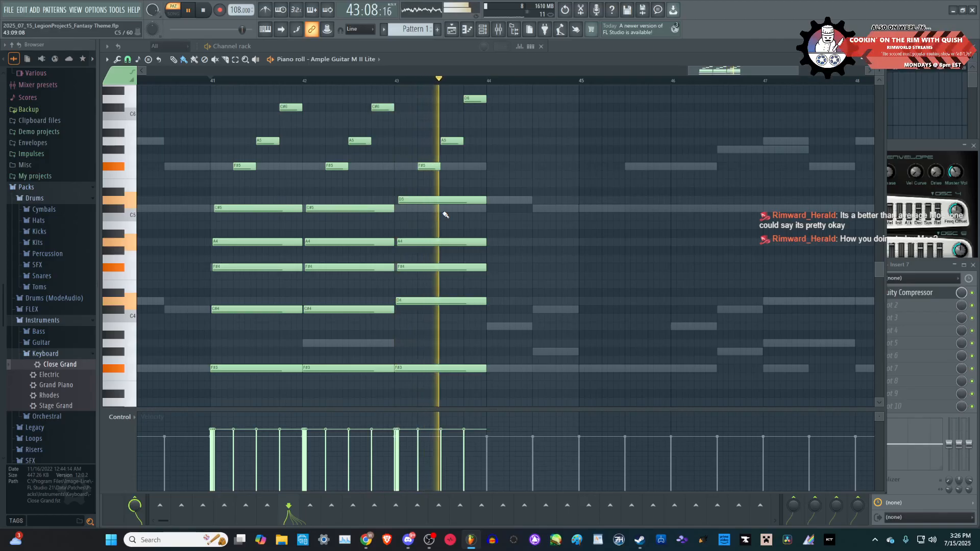
pyautogui.press('space')
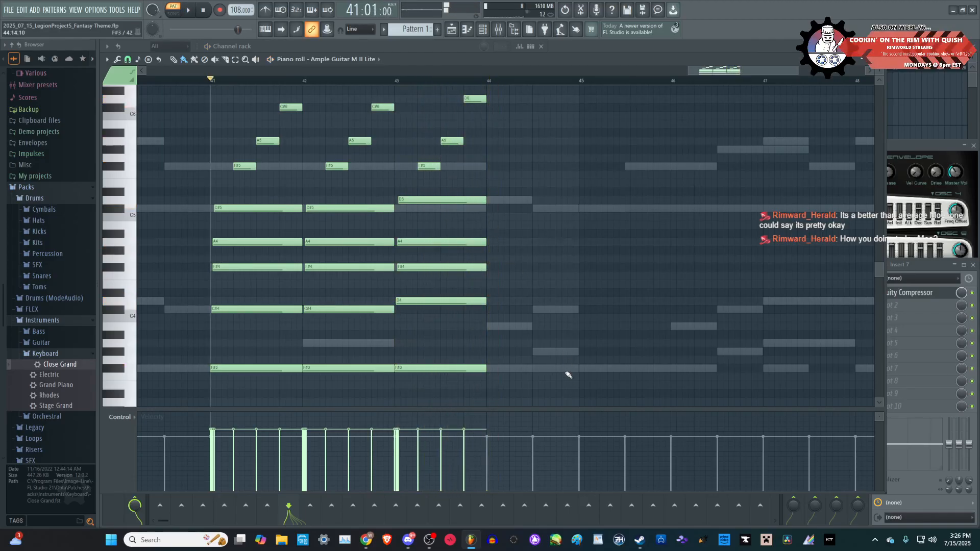
# - Copy all guitar notes of bar 43 into bar 44
pyautogui.moveTo(568, 390); pyautogui.dragTo(414, 86)
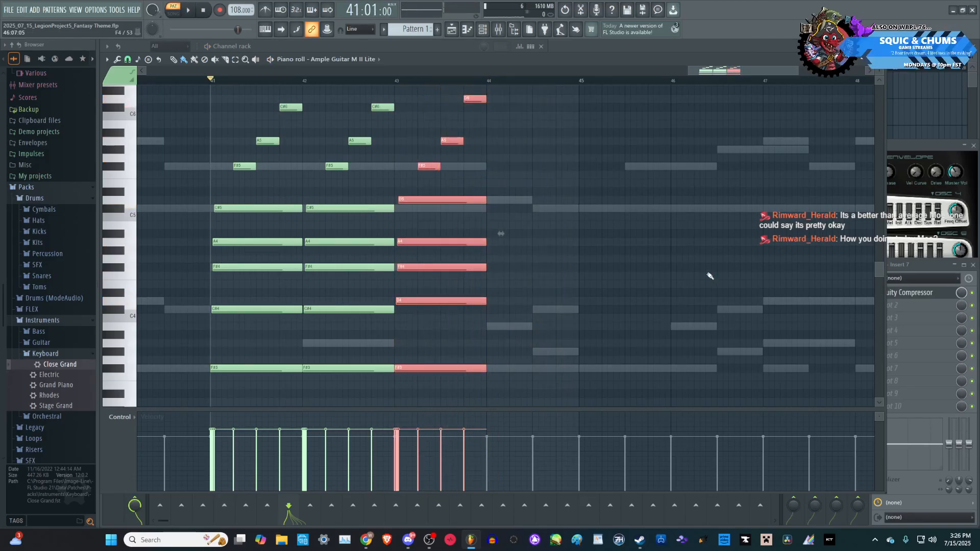
pyautogui.scroll(5, 716, 302)
pyautogui.hotkey('ctrl', 'c')
pyautogui.hotkey('ctrl', 'v')
pyautogui.hotkey('shift', 'Right')
pyautogui.scroll(-3, 554, 299)
# - In bar 44, raise the A4 chord note to B4, set the last two rising guitar notes to B5 and C#6, and play
pyautogui.moveTo(330, 267); pyautogui.dragTo(451, 271)
pyautogui.click(445, 322)
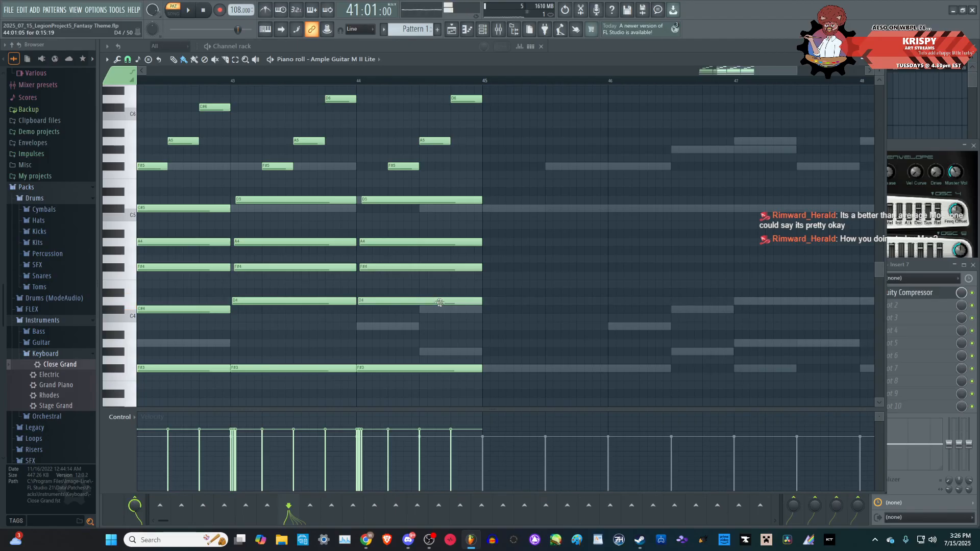
pyautogui.click(384, 323)
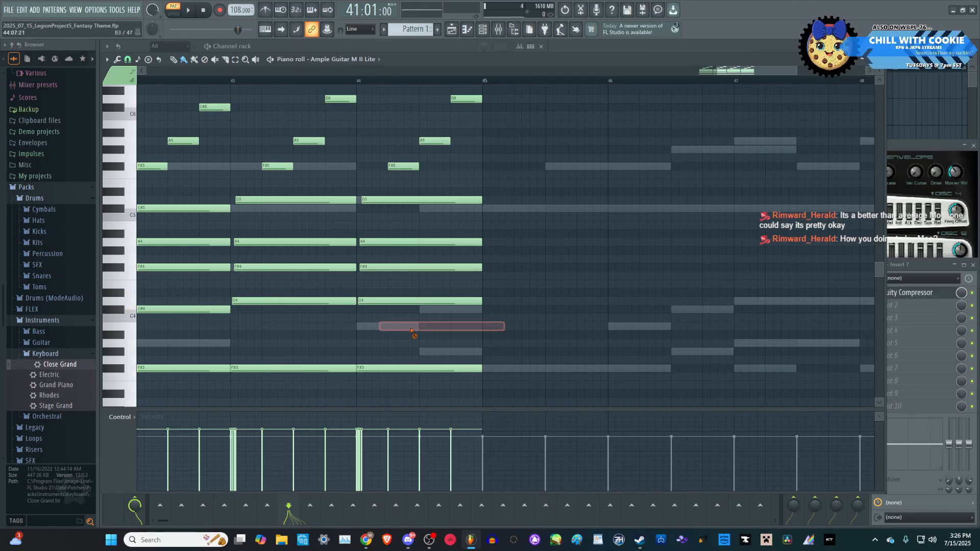
pyautogui.moveTo(387, 225); pyautogui.dragTo(388, 224)
pyautogui.press('space')
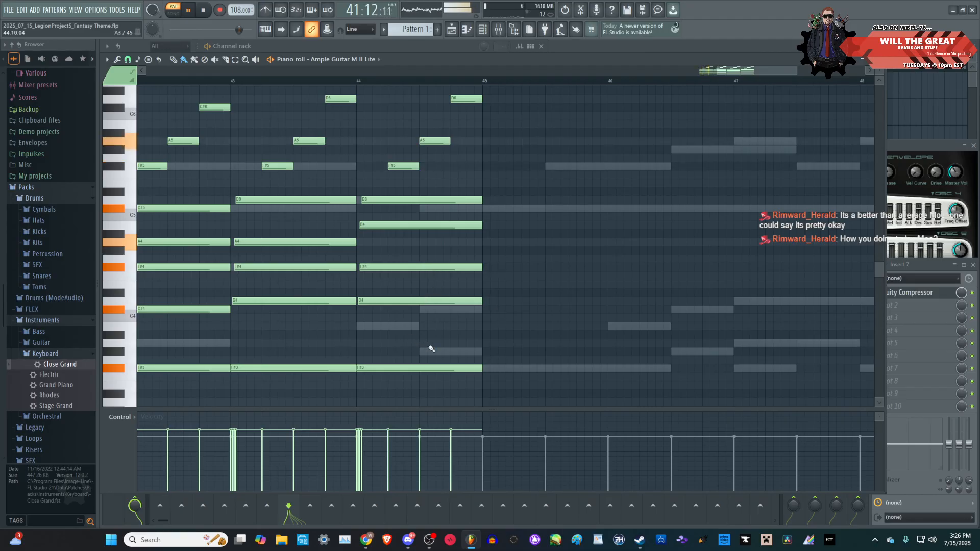
pyautogui.moveTo(440, 145); pyautogui.dragTo(441, 124)
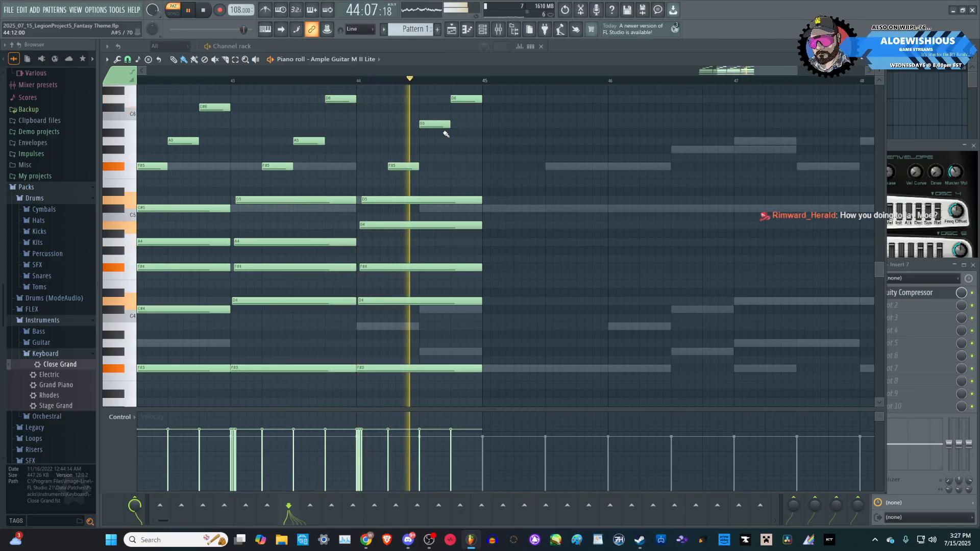
pyautogui.press('space')
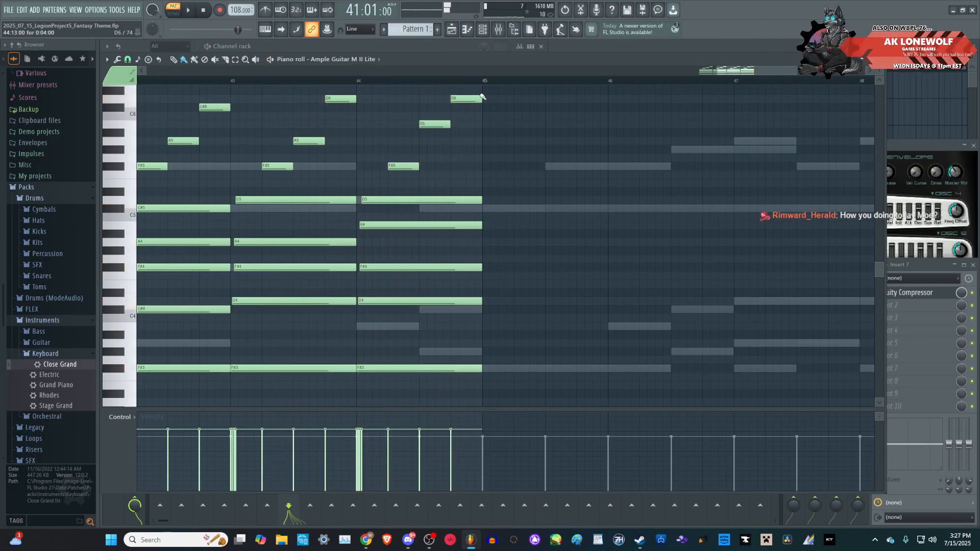
# - Open the LABS part in the piano roll and play bars 41 to 44 against the guitar
pyautogui.click(483, 31)
pyautogui.click(483, 158)
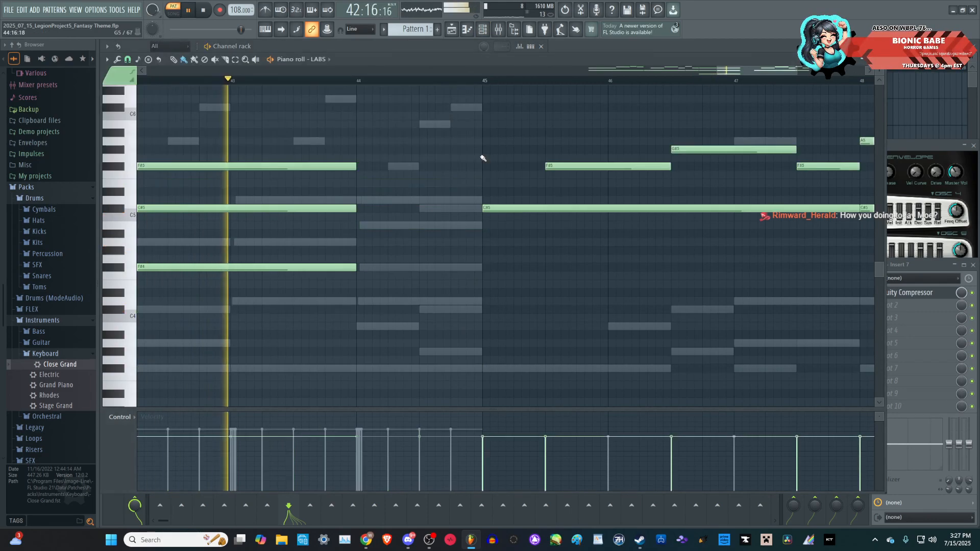
pyautogui.scroll(3, 420, 247)
pyautogui.scroll(-2, 420, 247)
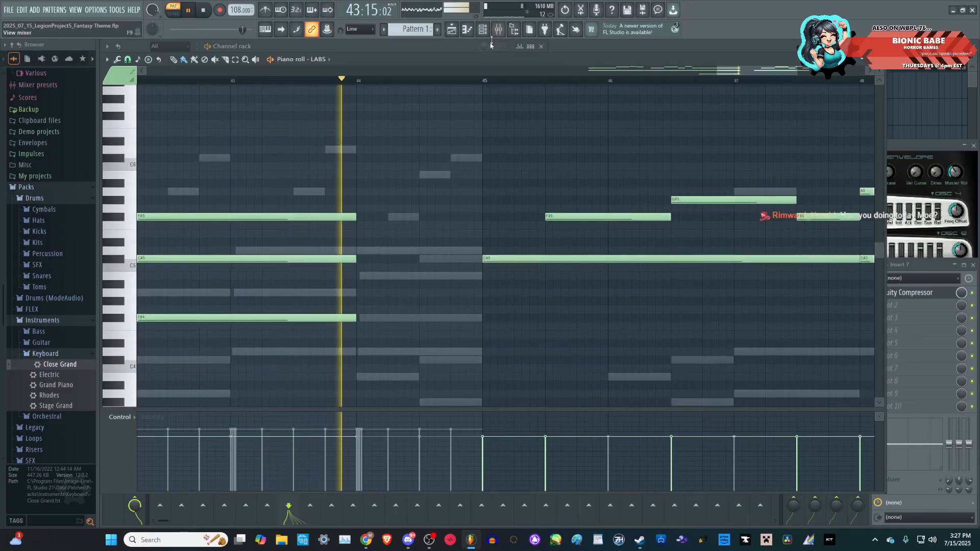
pyautogui.click(483, 29)
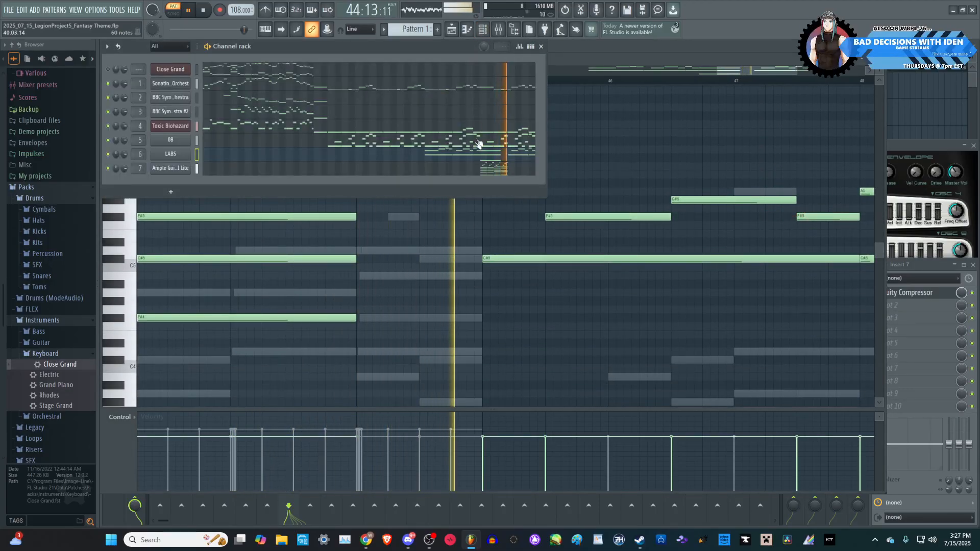
pyautogui.press('space')
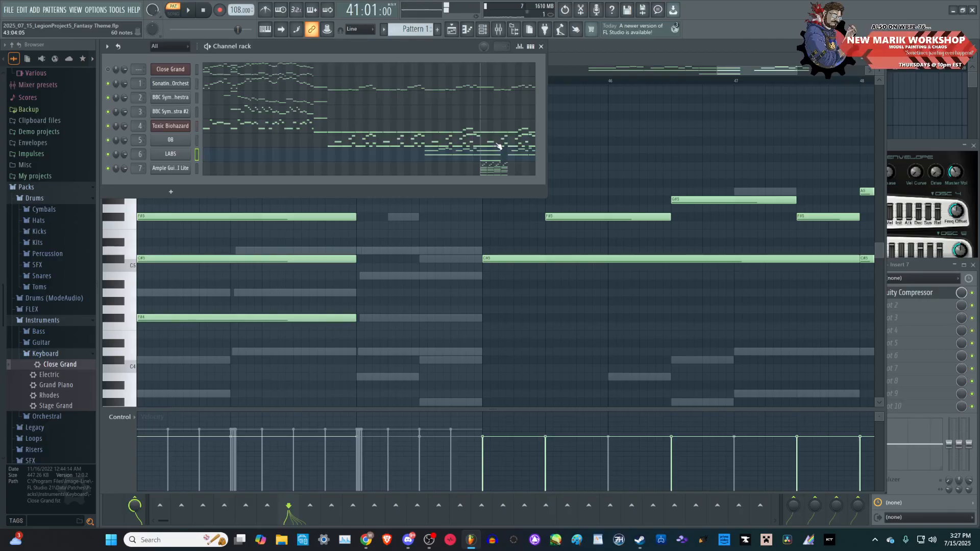
# - In the 08 part, make the bar 44 C#4 and G#3 notes start at step 13, four steps long, and select the preceding B3 and F#3
pyautogui.click(498, 146)
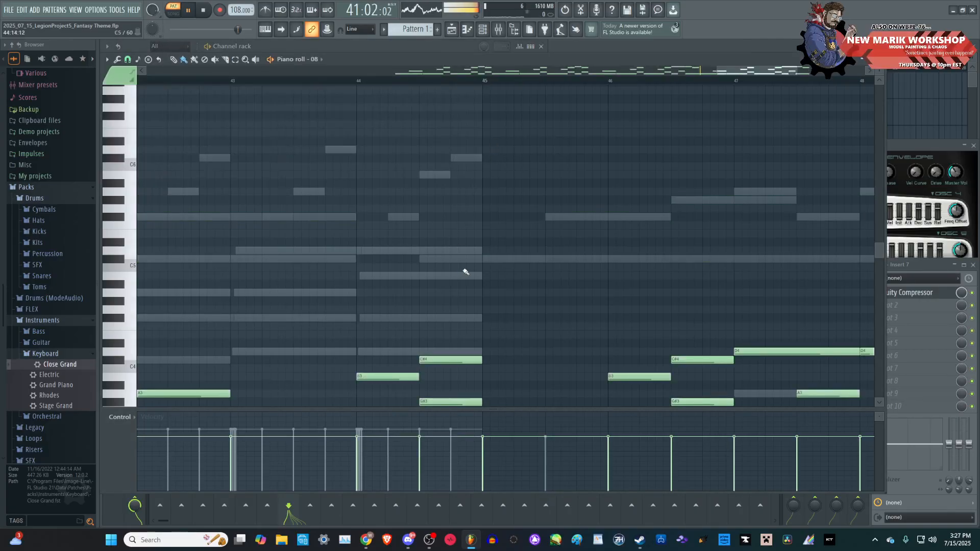
pyautogui.scroll(-5, 465, 271)
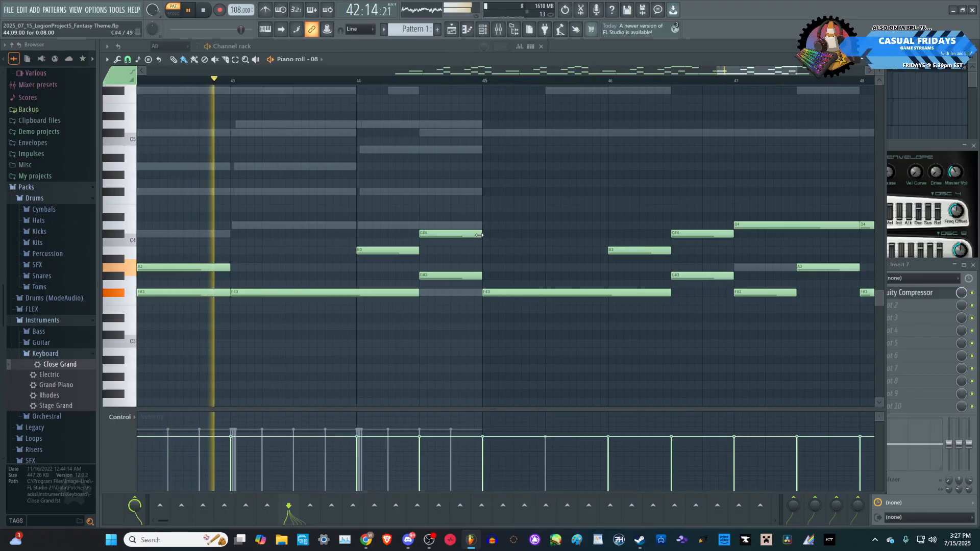
pyautogui.moveTo(475, 225); pyautogui.dragTo(480, 273)
pyautogui.press('space')
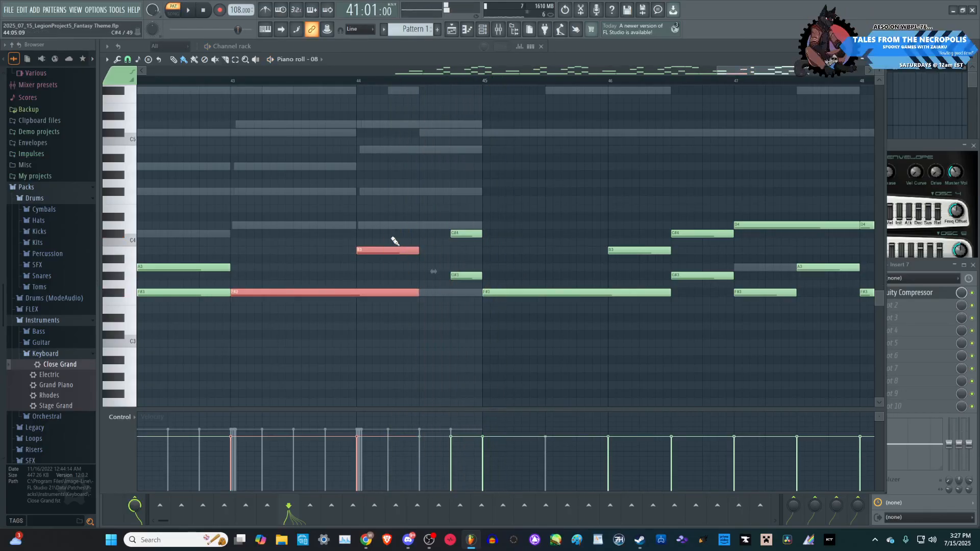
# - Play from bar 41 and examine the Toxic Biohazard part's notes around bars 41 to 45
pyautogui.click(482, 35)
pyautogui.click(490, 145)
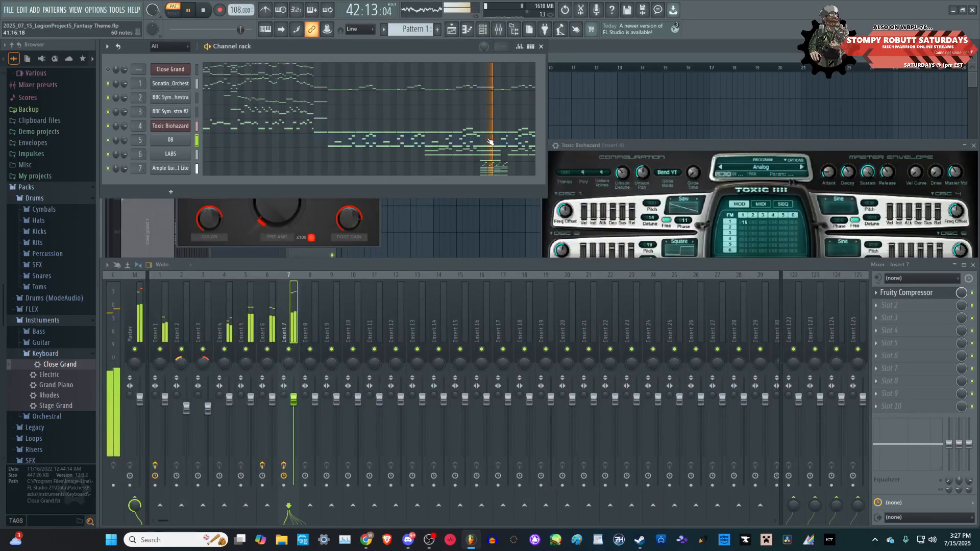
pyautogui.click(490, 142)
pyautogui.scroll(-9, 463, 190)
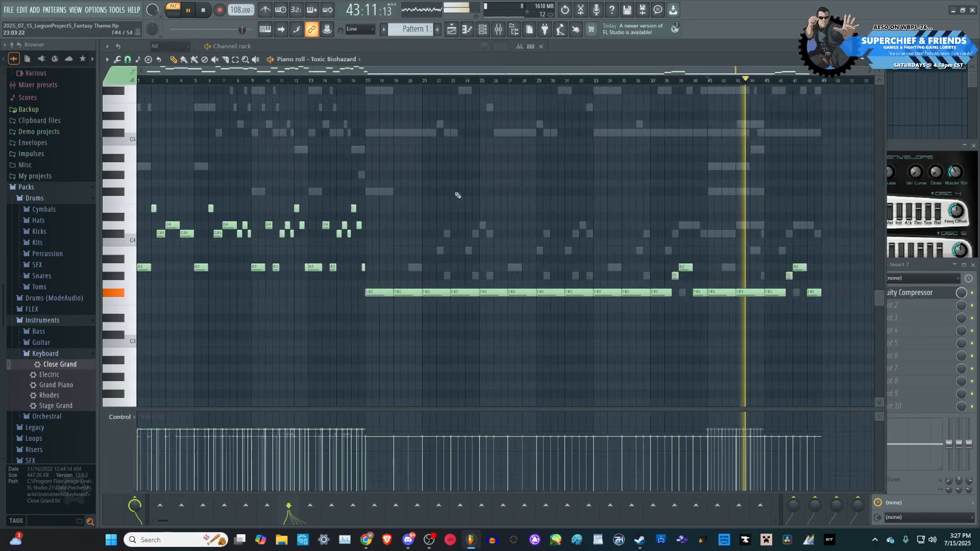
pyautogui.scroll(3, 829, 241)
pyautogui.scroll(3, 757, 291)
pyautogui.scroll(4, 625, 288)
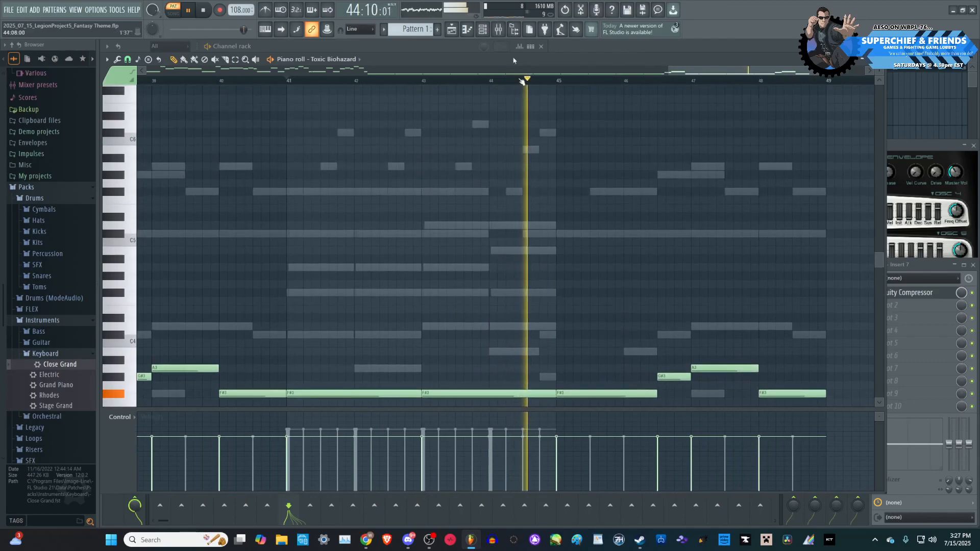
# - In the Sonatina part, turn the C#5 at step 9 of bar 44 into a four-step B4, add a four-step C#5 at step 13 and play
pyautogui.click(498, 47)
pyautogui.click(493, 82)
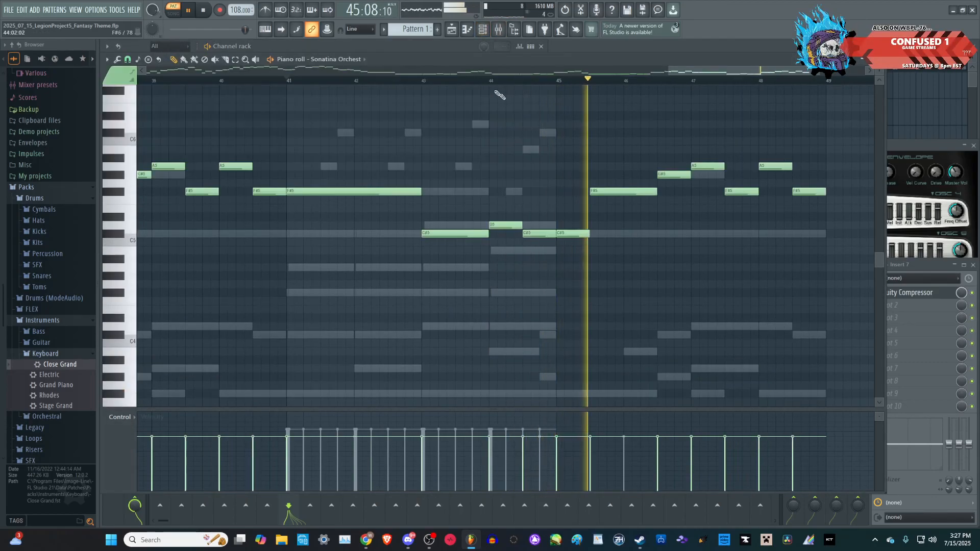
pyautogui.moveTo(552, 231); pyautogui.dragTo(542, 250)
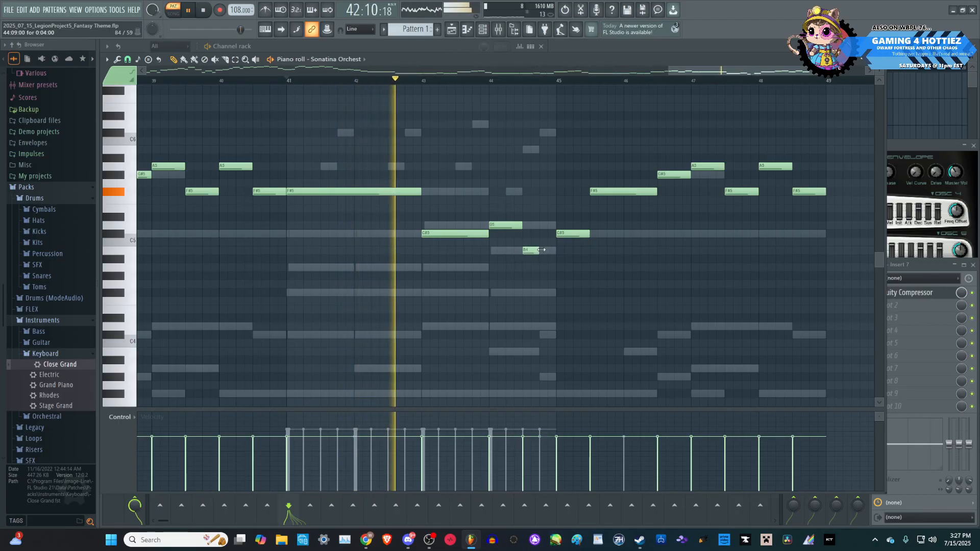
pyautogui.click(547, 235)
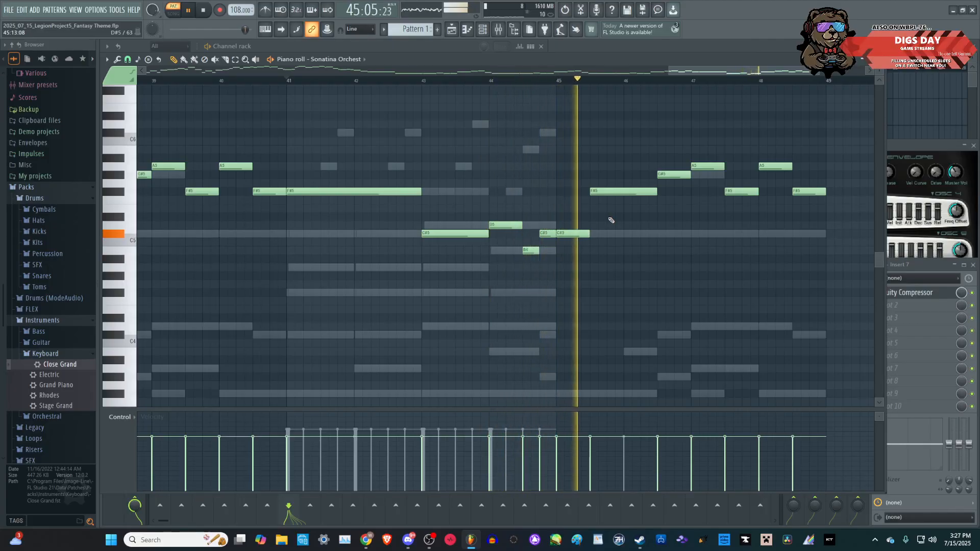
pyautogui.scroll(-1, 549, 143)
pyautogui.press('space')
# - Open the Ample Guitar part, select all its notes in bars 41 to 44 and duplicate them into bars 45 to 48
pyautogui.click(485, 32)
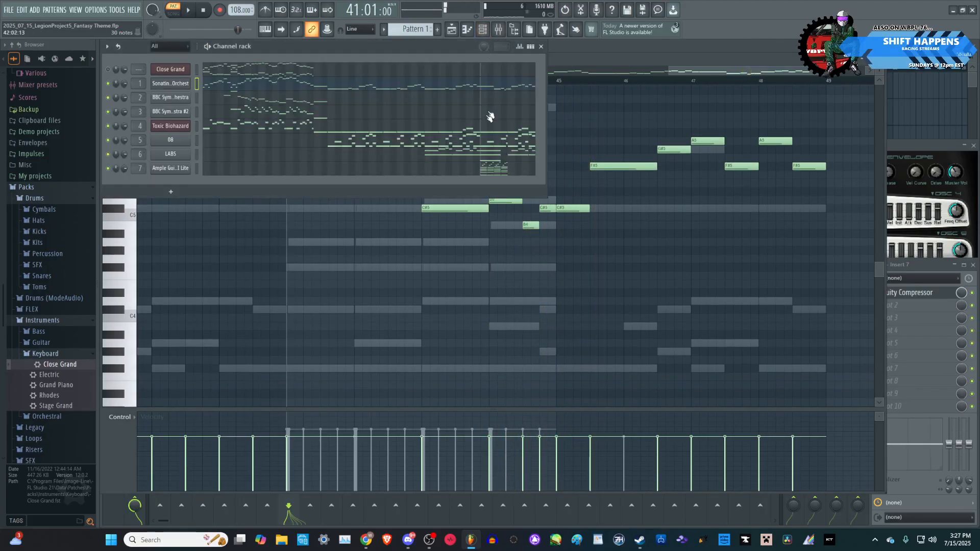
pyautogui.click(497, 171)
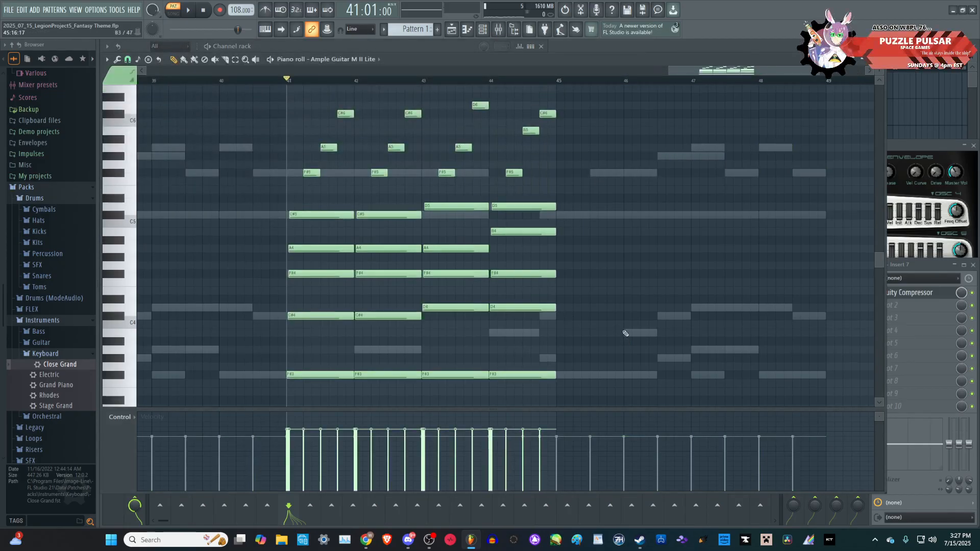
pyautogui.moveTo(634, 379); pyautogui.dragTo(289, 87)
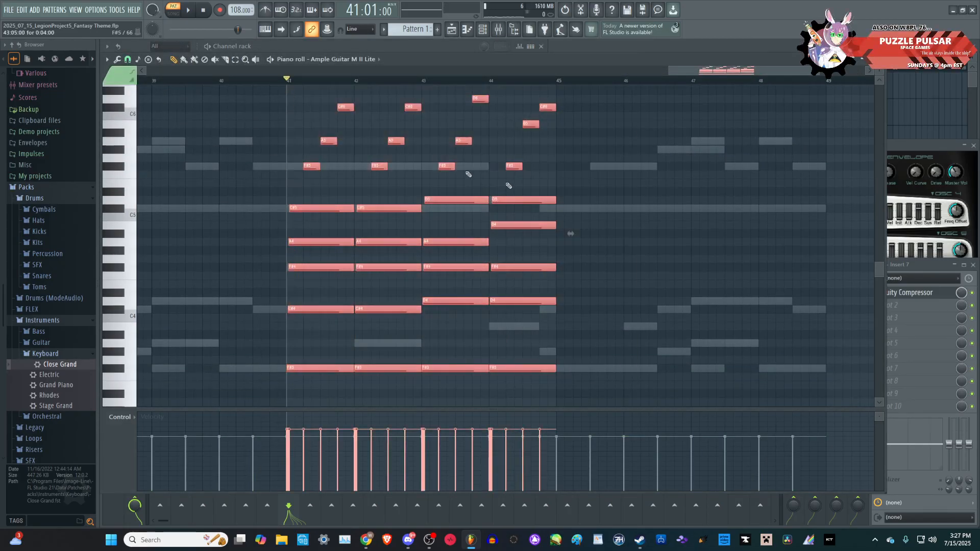
pyautogui.scroll(3, 700, 246)
pyautogui.hotkey('ctrl', 'b')
pyautogui.scroll(-2, 527, 242)
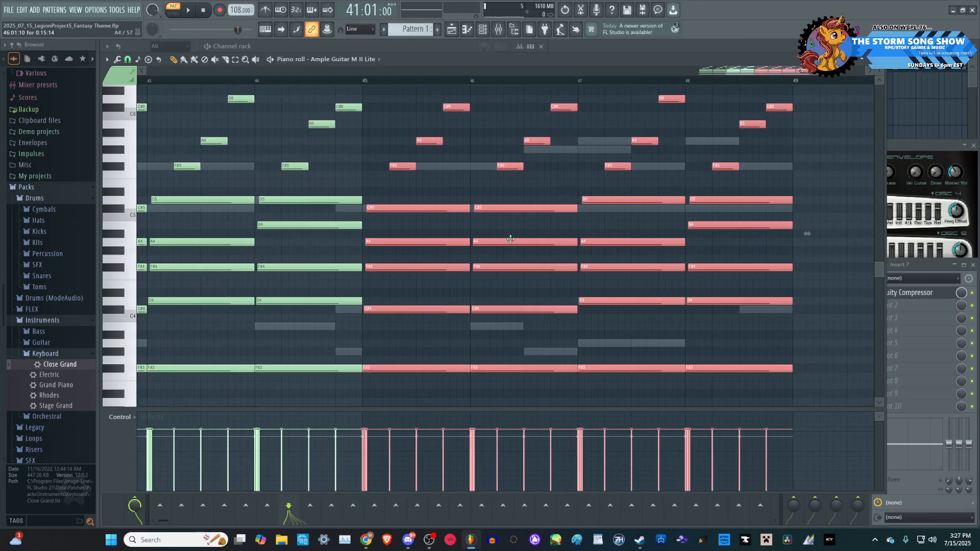
# - Play back the duplicated guitar notes, deselect them and set playback to start at bar 45
pyautogui.scroll(-2, 510, 239)
pyautogui.press('space')
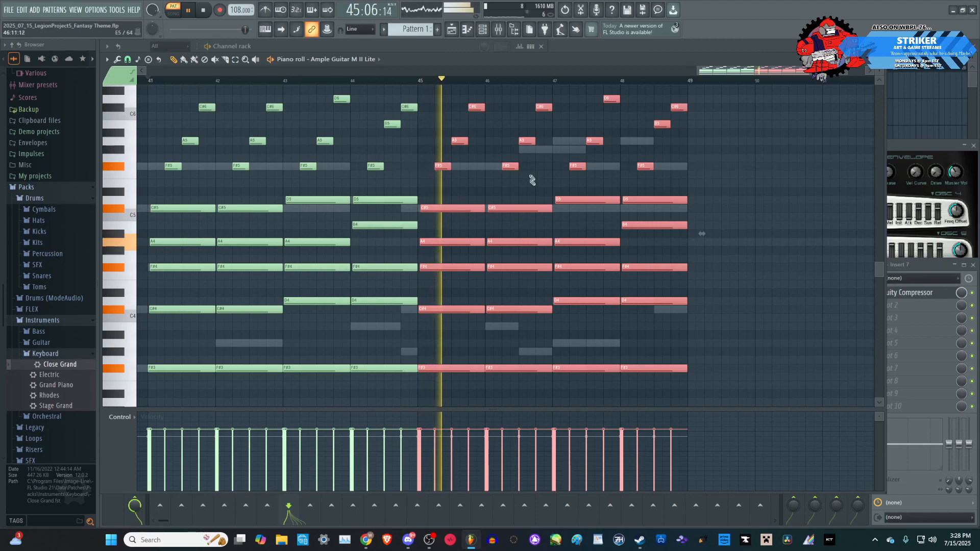
pyautogui.press('space')
pyautogui.scroll(6, 505, 245)
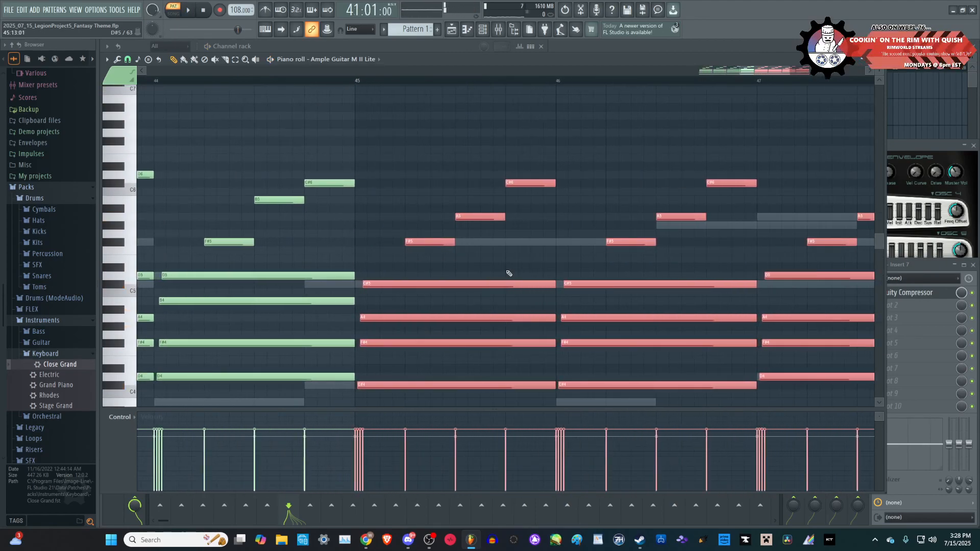
pyautogui.scroll(-3, 506, 276)
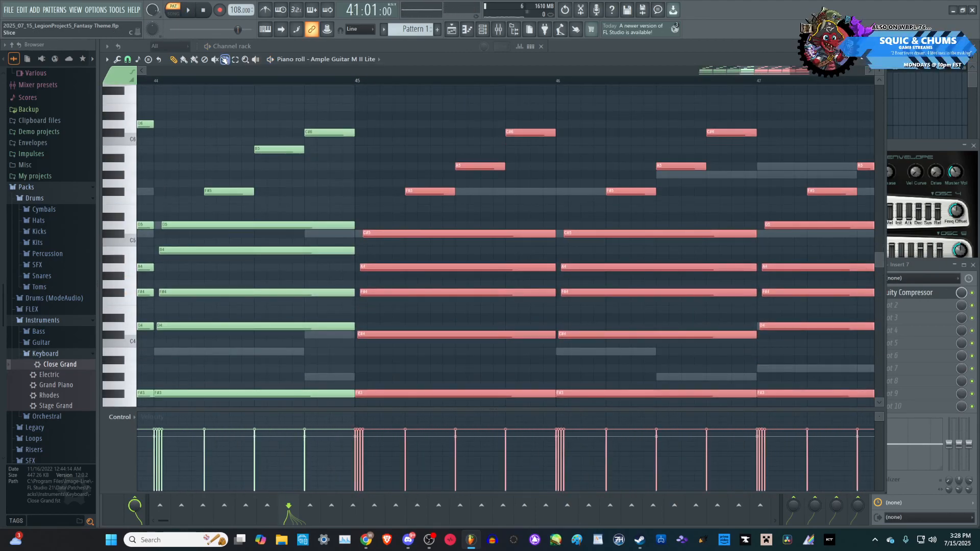
pyautogui.click(412, 217)
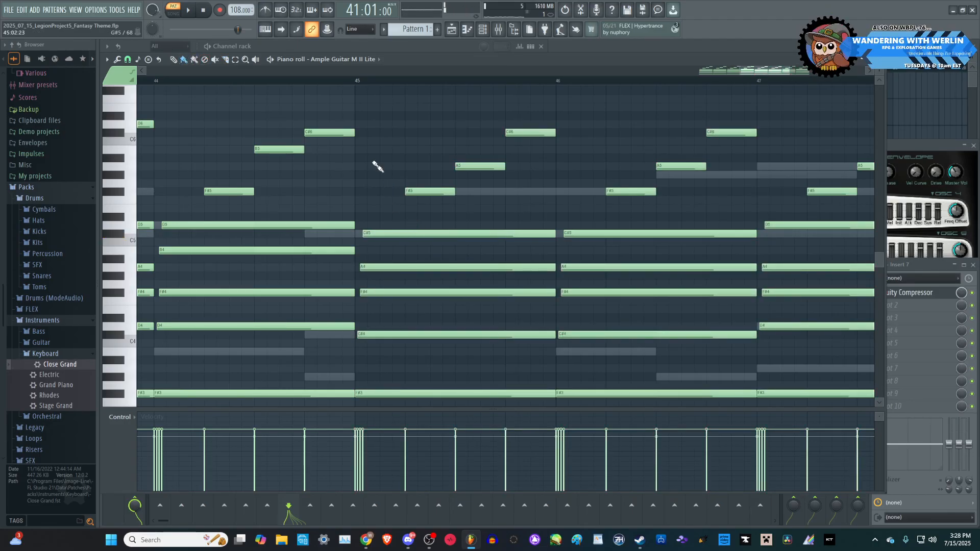
pyautogui.press('space')
pyautogui.click(367, 81)
pyautogui.press('space')
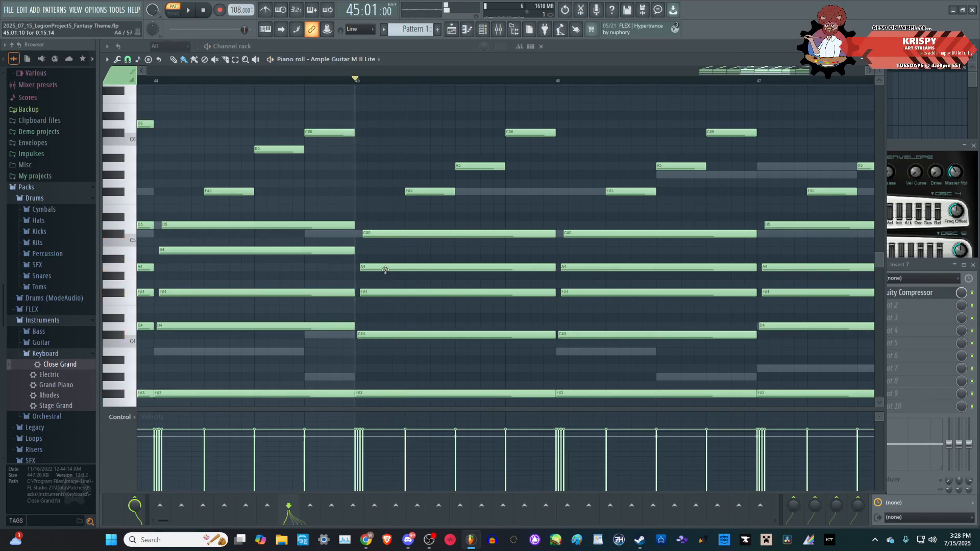
# - In bar 45, slice the A4 chord note at step 3 and the C#5 at steps 7 and 11, playing between cuts
pyautogui.click(385, 270)
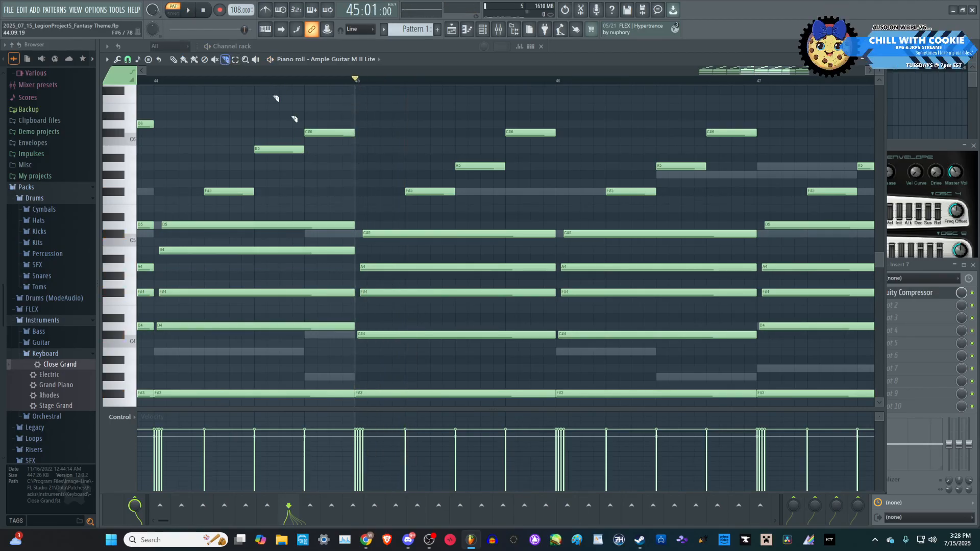
pyautogui.click(380, 266)
pyautogui.press('space')
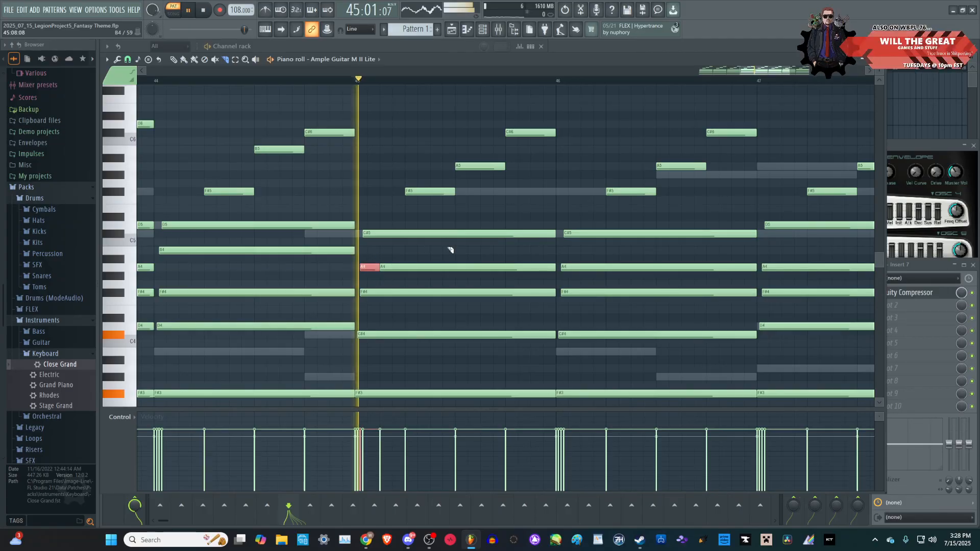
pyautogui.press('space')
pyautogui.click(432, 227)
pyautogui.press('space')
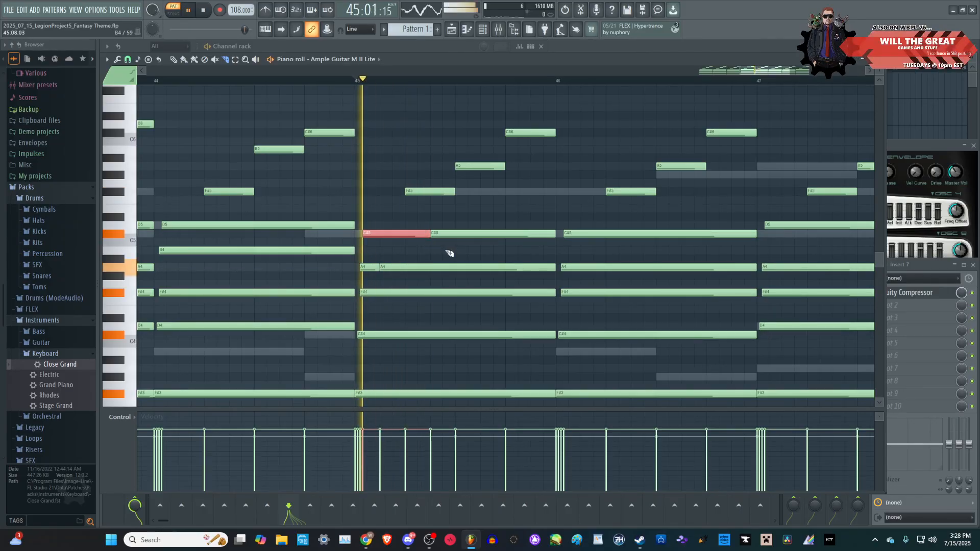
pyautogui.press('space')
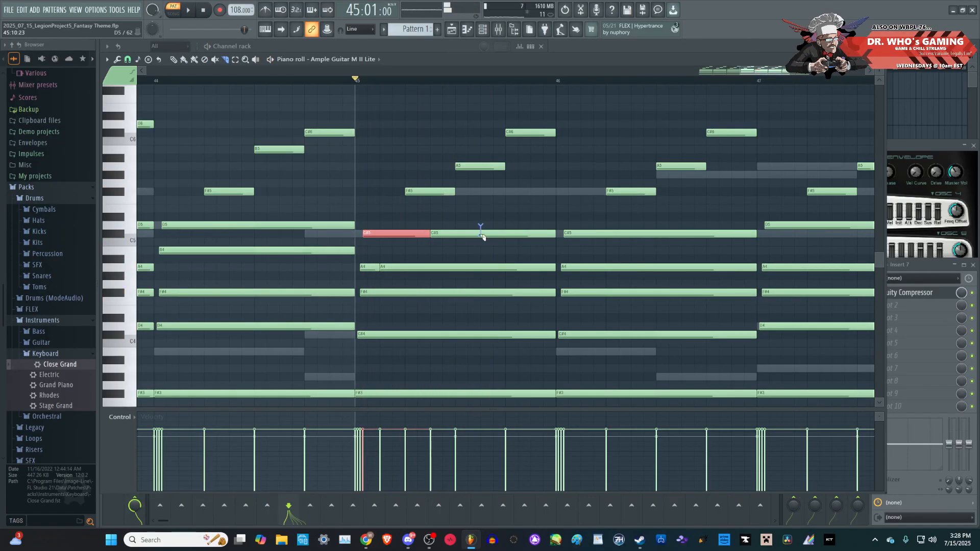
pyautogui.click(481, 227)
pyautogui.press('space')
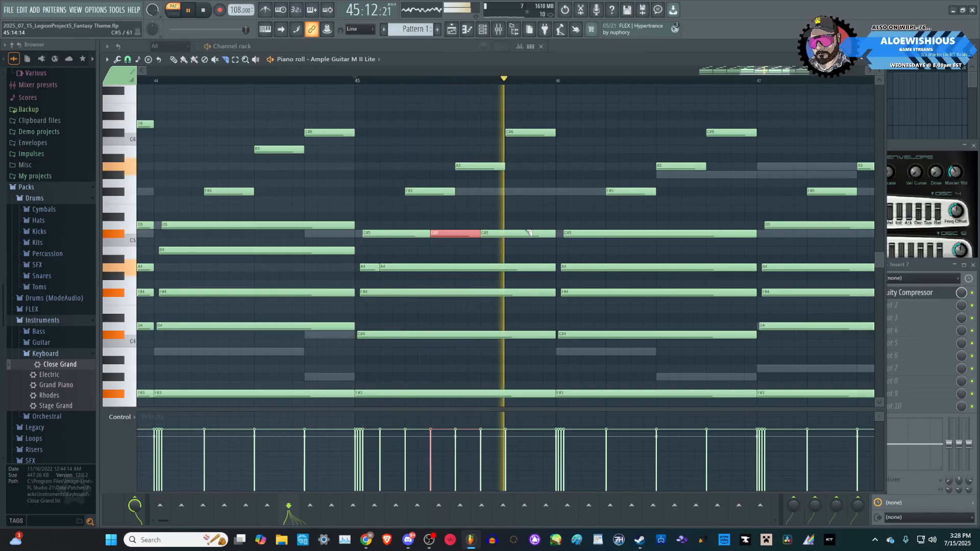
pyautogui.press('space')
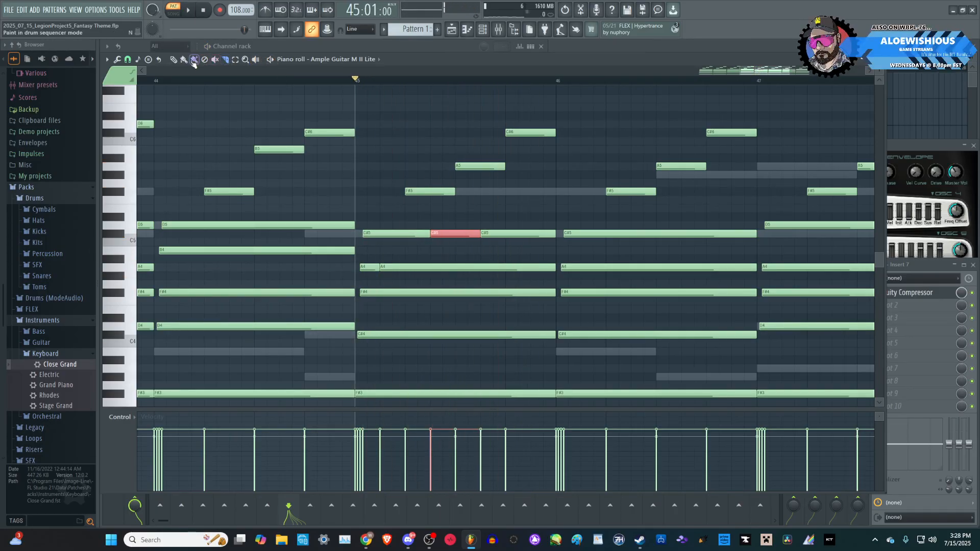
# - Paint a two-step F#5 at step 15 of bar 45 and play the bar
pyautogui.press('b')
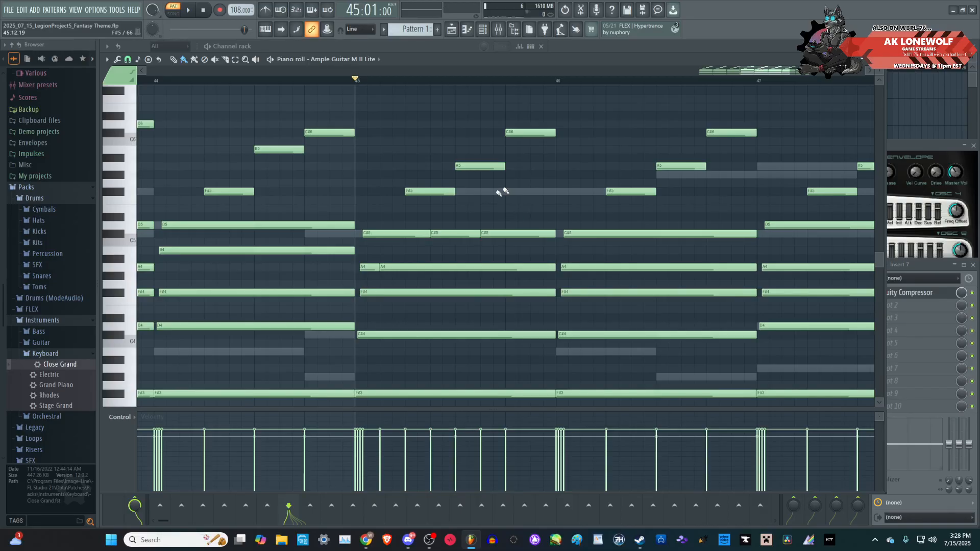
pyautogui.moveTo(509, 195); pyautogui.dragTo(555, 193)
pyautogui.press('space')
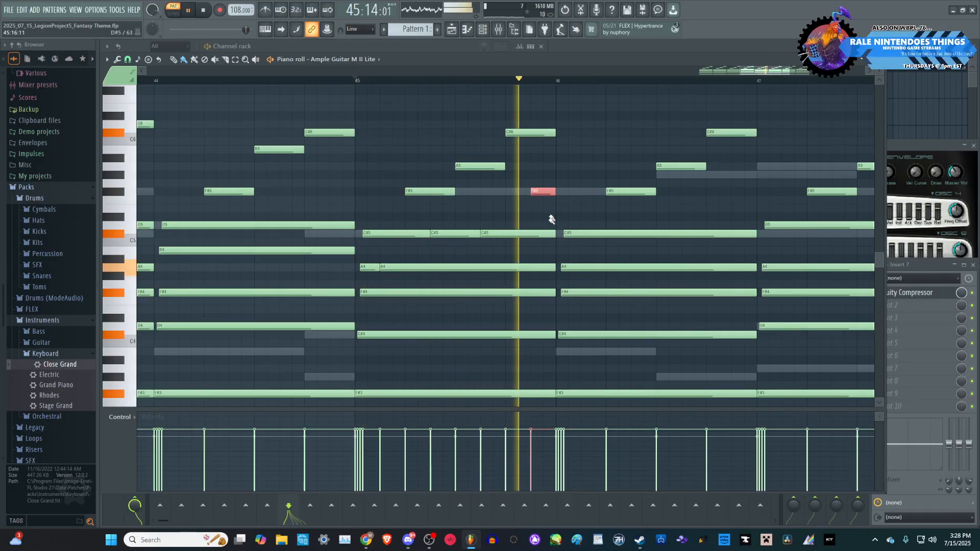
pyautogui.press('space')
# - Replace all guitar notes in bar 46 with a duplicate of the bar 45 notes
pyautogui.scroll(-3, 638, 246)
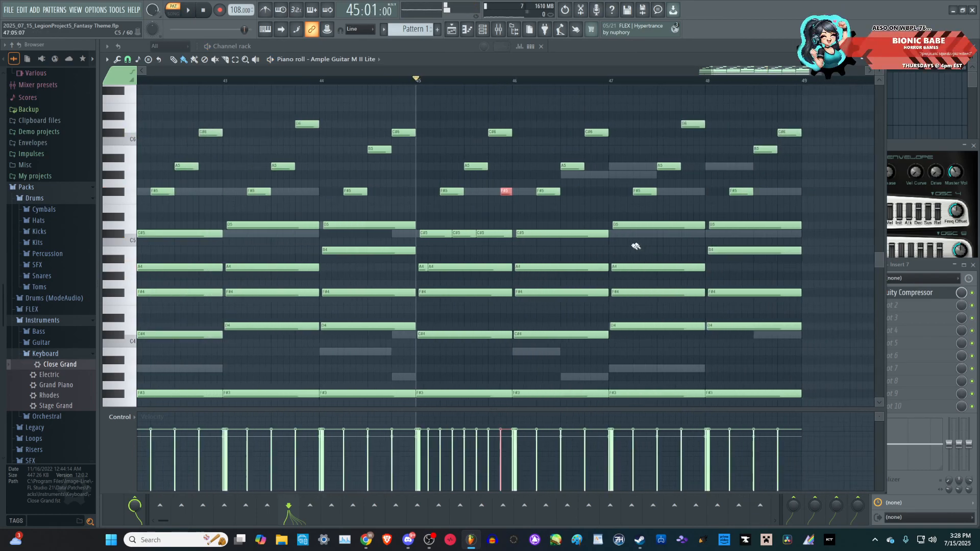
pyautogui.scroll(-1, 643, 245)
pyautogui.scroll(-1, 765, 286)
pyautogui.scroll(2, 803, 359)
pyautogui.moveTo(492, 382); pyautogui.dragTo(421, 86)
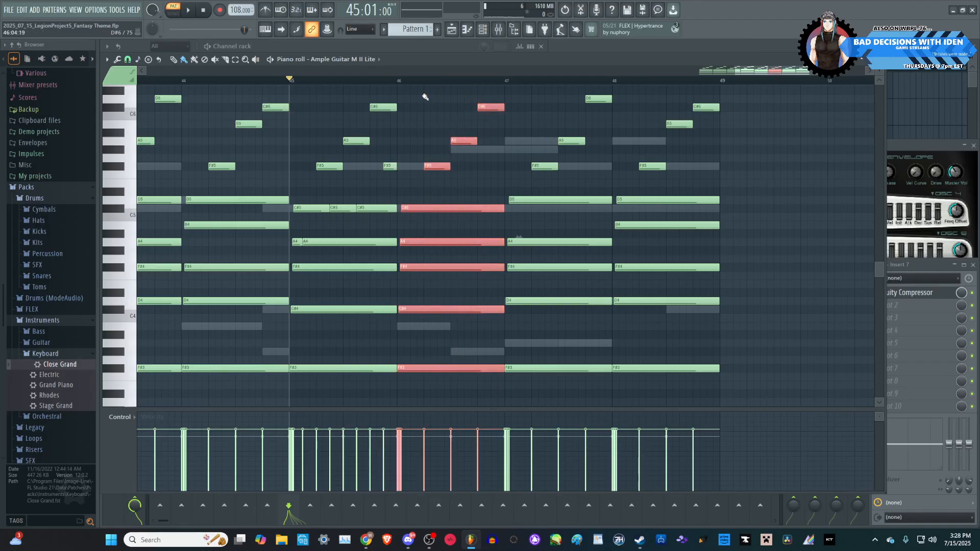
pyautogui.press('Delete')
pyautogui.moveTo(451, 365); pyautogui.dragTo(303, 91)
pyautogui.scroll(4, 480, 212)
pyautogui.hotkey('ctrl', 'b')
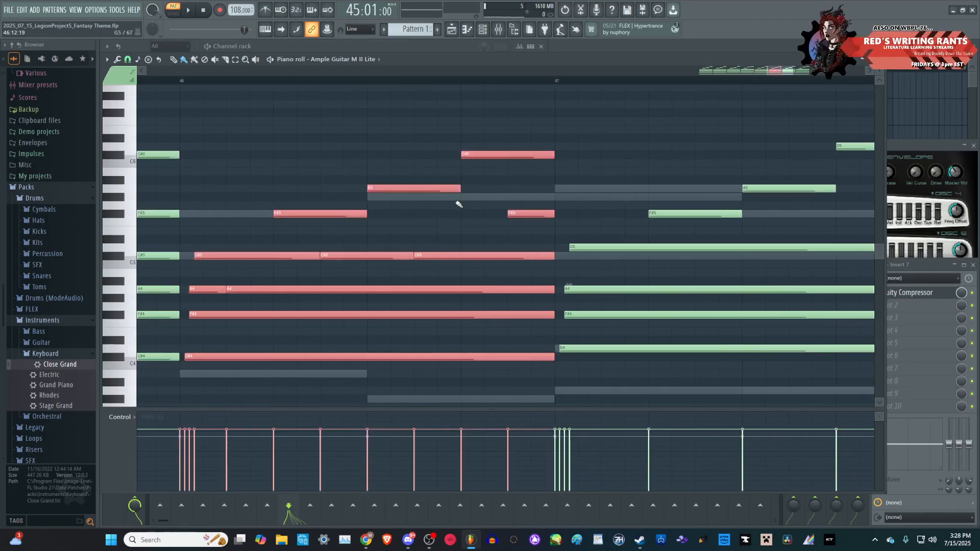
# - Play from bar 45 and check the sliced pattern through bars 45 and 46
pyautogui.scroll(-2, 460, 205)
pyautogui.press('space')
pyautogui.scroll(-2, 454, 202)
pyautogui.scroll(-1, 455, 203)
pyautogui.scroll(2, 698, 227)
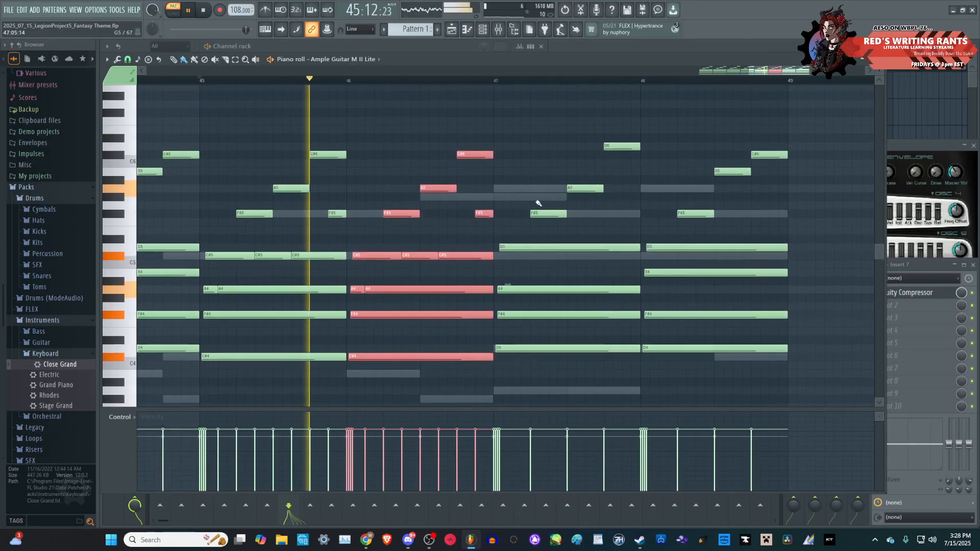
pyautogui.scroll(-3, 536, 205)
pyautogui.scroll(3, 653, 273)
pyautogui.scroll(-2, 584, 286)
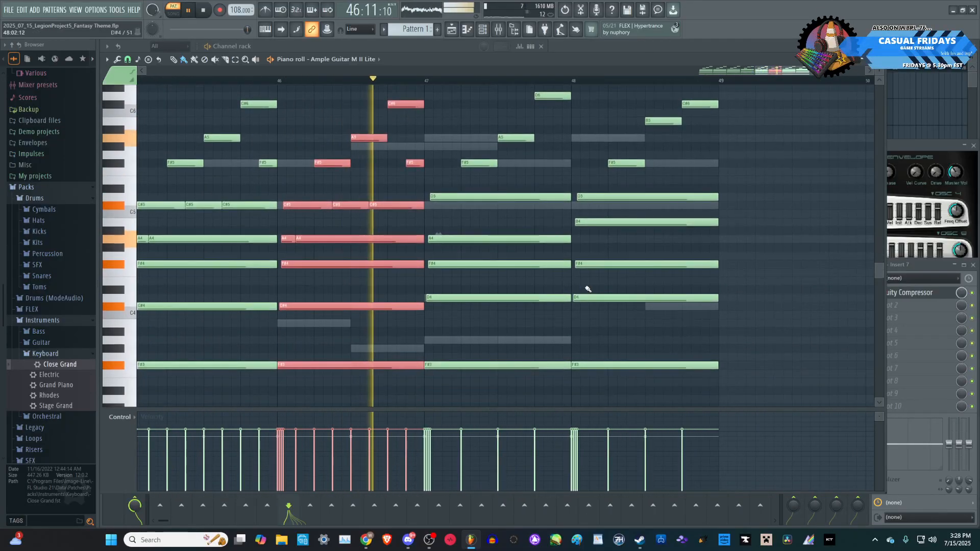
pyautogui.press('space')
# - Replace all guitar notes in bar 47 with a duplicate of the bar 46 notes, then deselect and play
pyautogui.scroll(-1, 562, 287)
pyautogui.moveTo(557, 383); pyautogui.dragTo(440, 137)
pyautogui.scroll(-3, 468, 144)
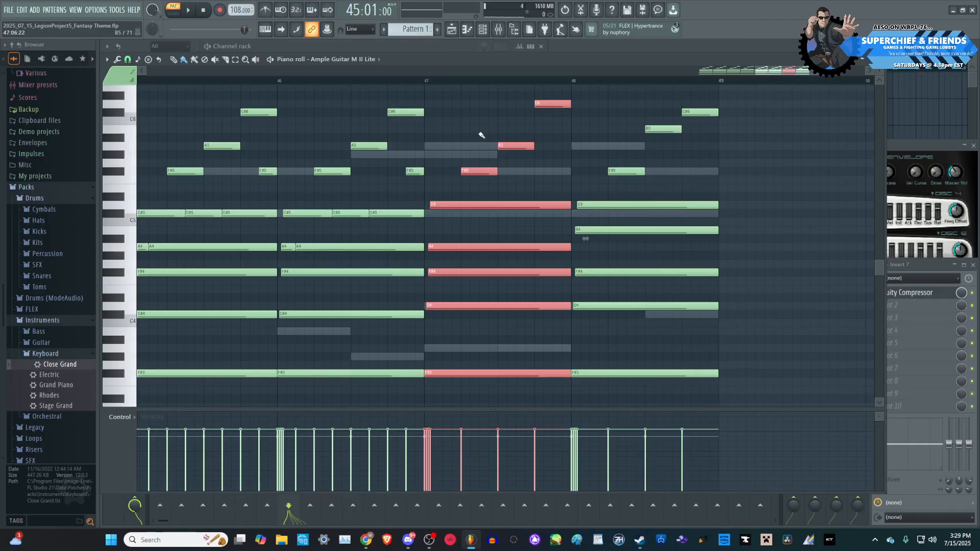
pyautogui.press('Delete')
pyautogui.moveTo(470, 386); pyautogui.dragTo(286, 97)
pyautogui.scroll(5, 549, 230)
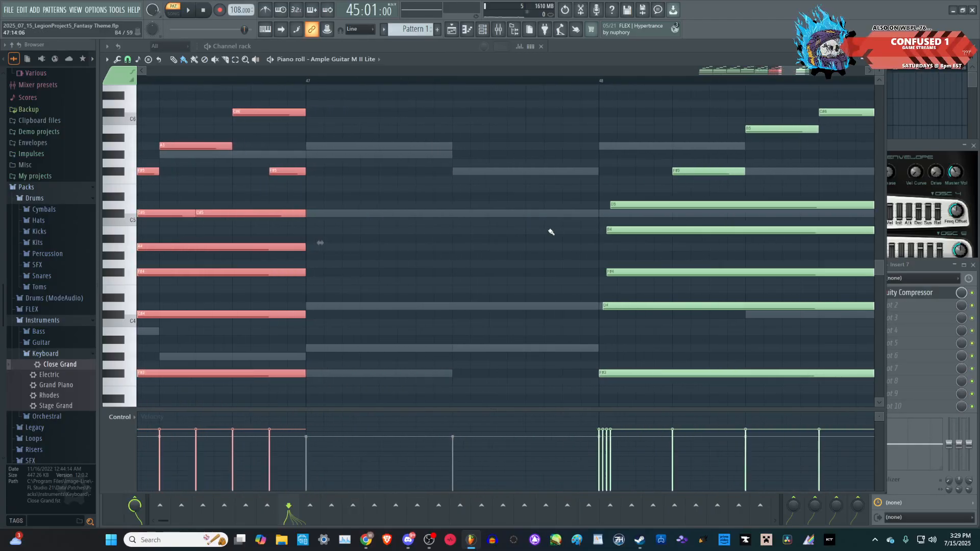
pyautogui.hotkey('ctrl', 'b')
pyautogui.scroll(-3, 547, 230)
pyautogui.scroll(-5, 529, 235)
pyautogui.press('space')
pyautogui.scroll(4, 488, 241)
pyautogui.hotkey('ctrl', 'd')
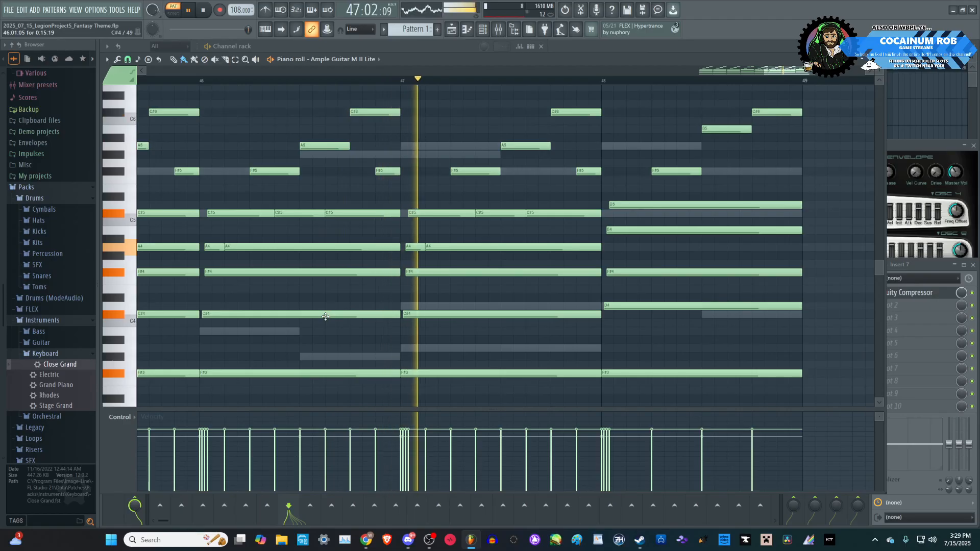
pyautogui.press('space')
# - In bar 46, turn the C#4 into a bar-long B3, change the A5 and the step 15 F#5 to G#5, and play
pyautogui.moveTo(312, 315); pyautogui.dragTo(309, 330)
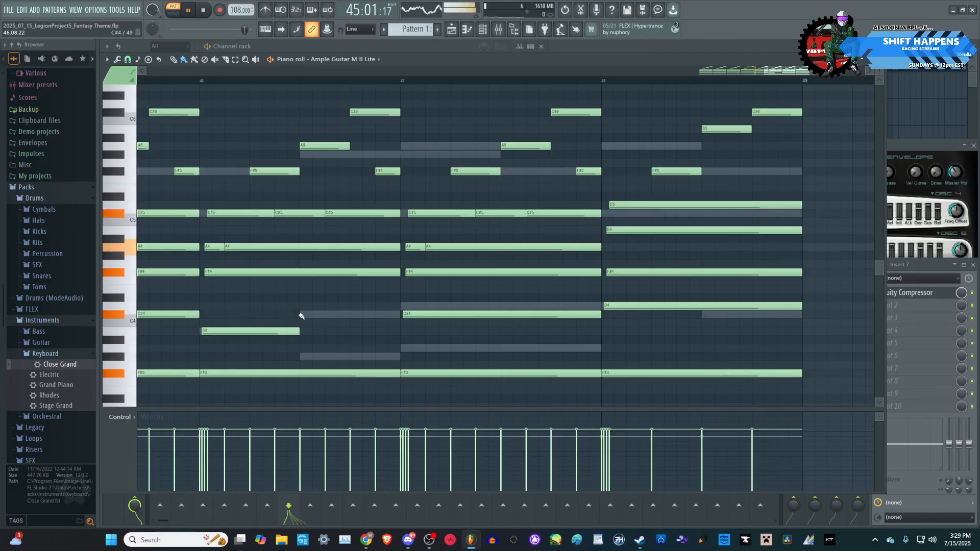
pyautogui.moveTo(297, 331); pyautogui.dragTo(398, 331)
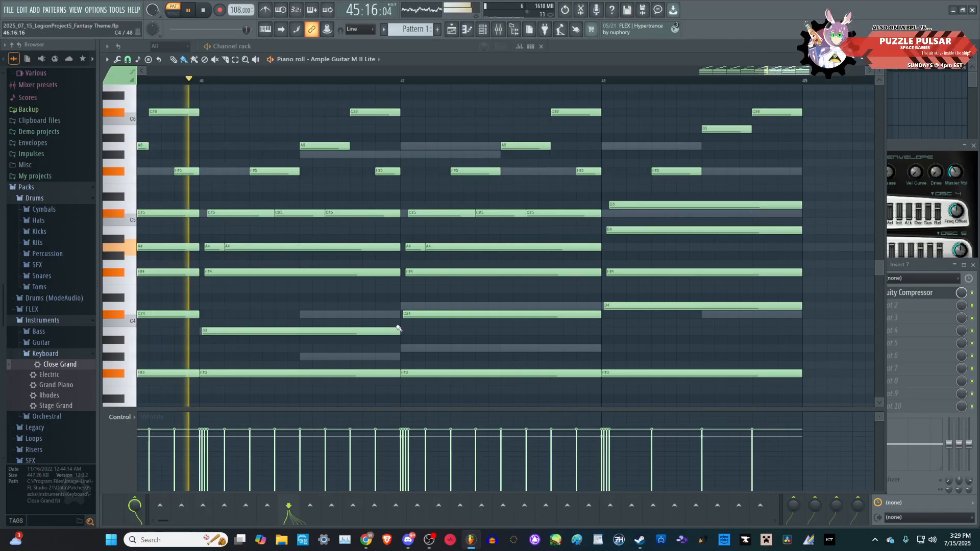
pyautogui.moveTo(325, 145); pyautogui.dragTo(325, 154)
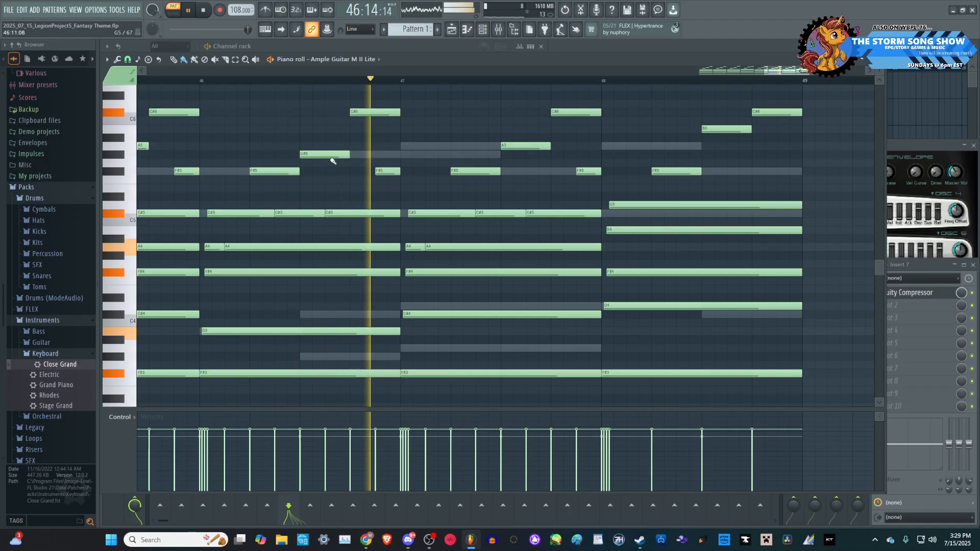
pyautogui.press('space')
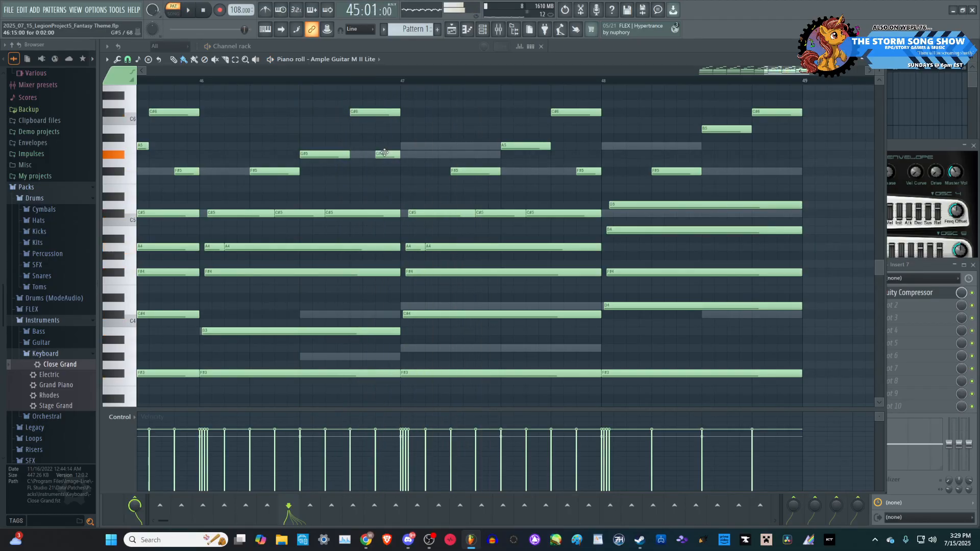
pyautogui.press('space')
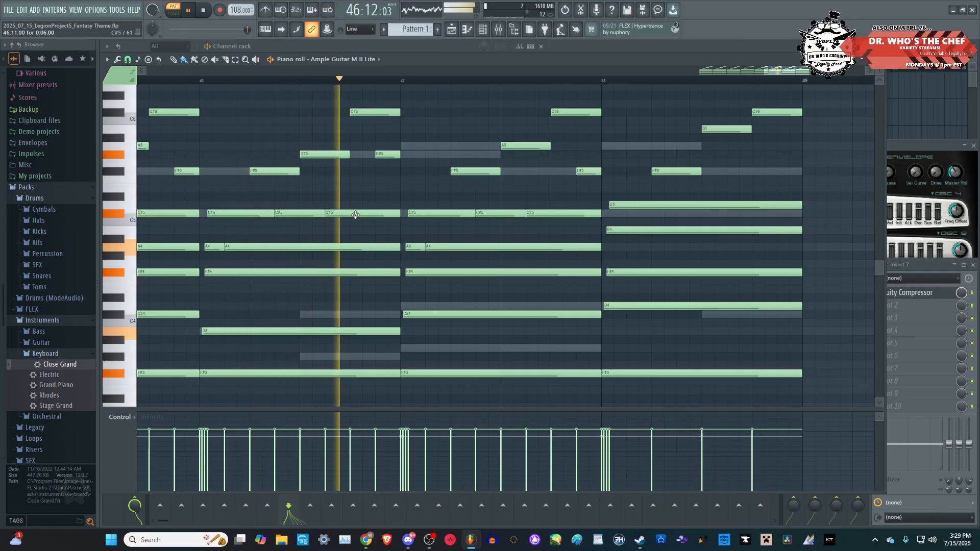
pyautogui.press('space')
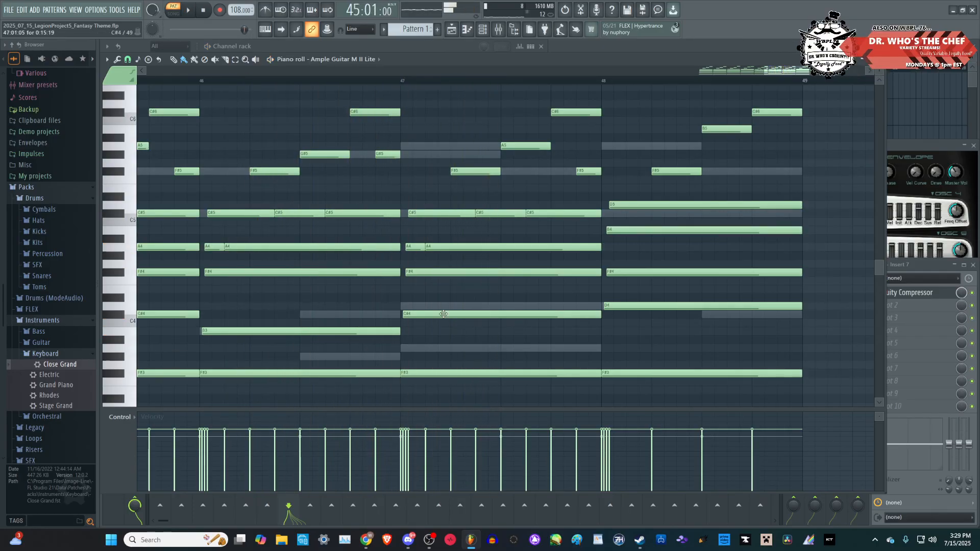
# - In bar 47, raise the C#4 to D4, the three C#5 slices to D5 and the C#6 to D6, playing to check
pyautogui.moveTo(441, 313); pyautogui.dragTo(442, 304)
pyautogui.press('space')
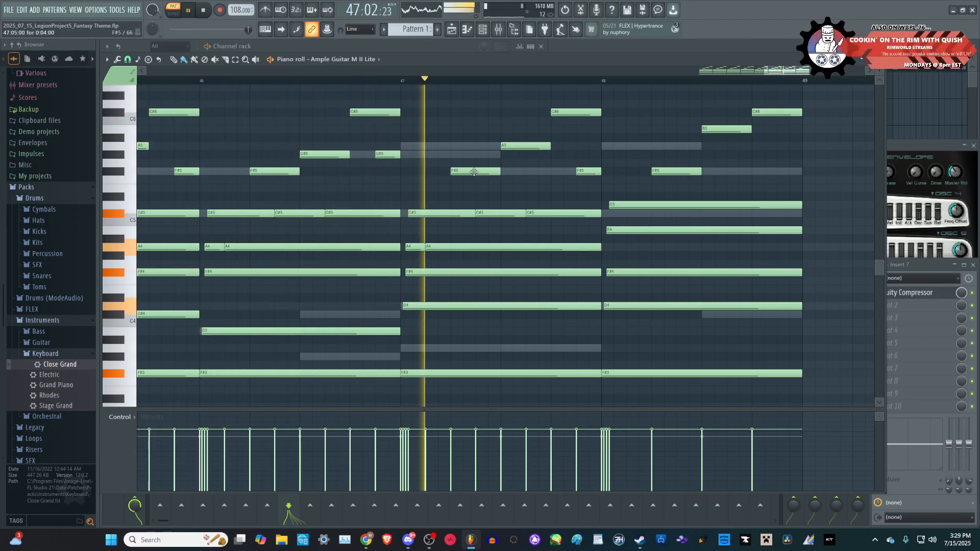
pyautogui.press('space')
pyautogui.moveTo(439, 211); pyautogui.dragTo(439, 198)
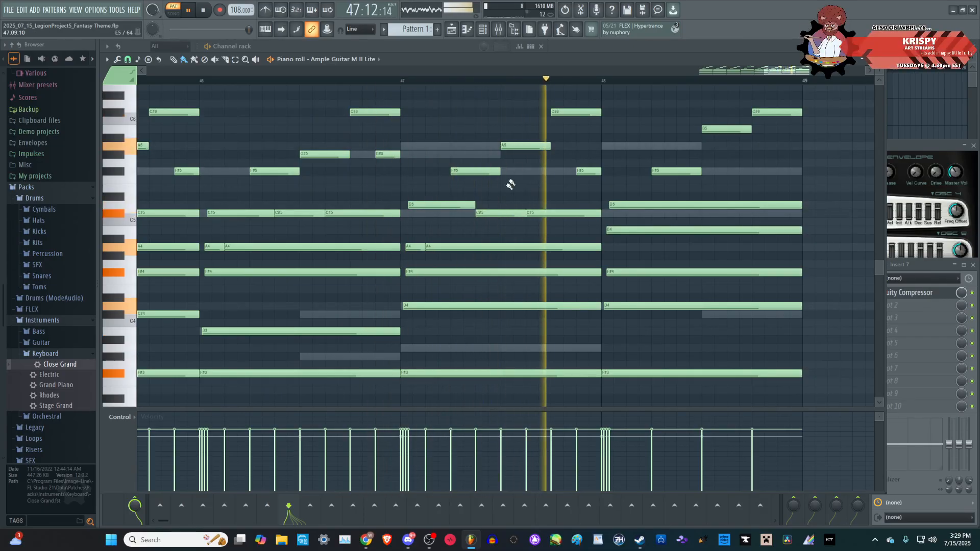
pyautogui.press('space')
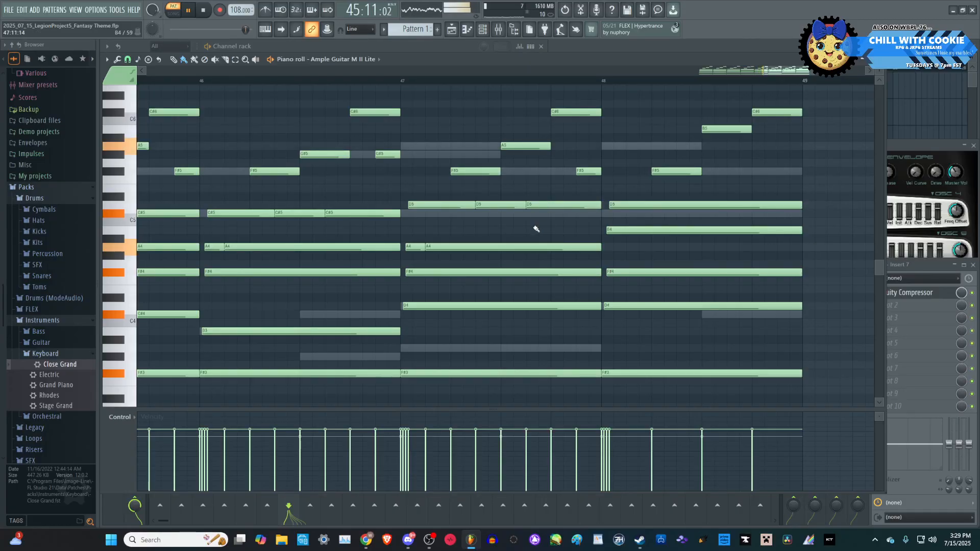
pyautogui.moveTo(574, 112); pyautogui.dragTo(574, 106)
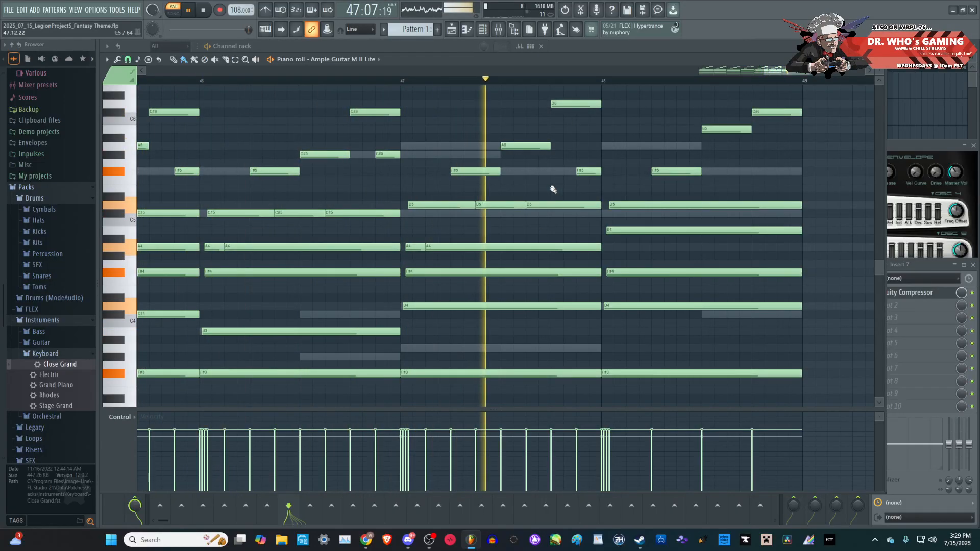
pyautogui.press('space')
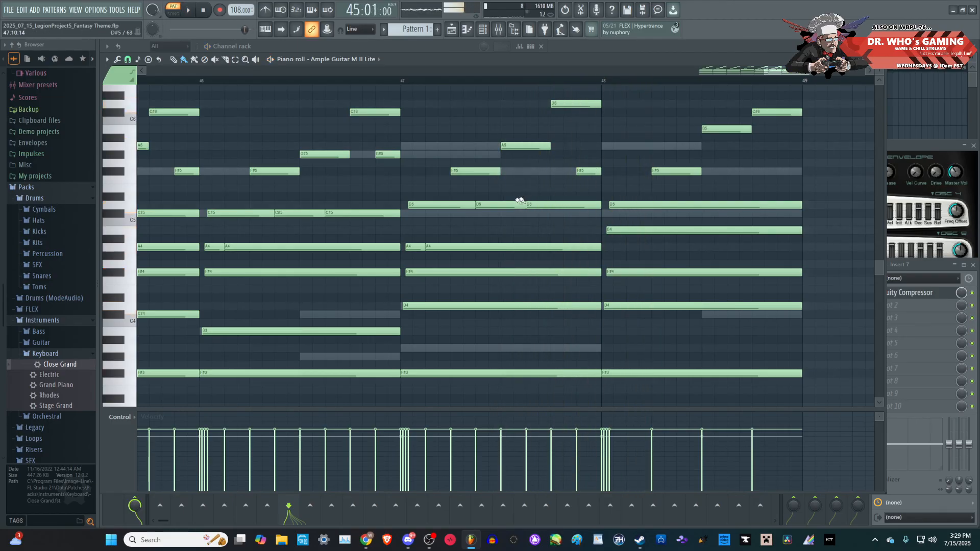
# - In bar 48, lower the D5 to C#5 and the B4 to G#4, try the F#4 as E4, return it to F#4 and play
pyautogui.hscroll(3, 566, 251)
pyautogui.moveTo(495, 203); pyautogui.dragTo(483, 306)
pyautogui.press('space')
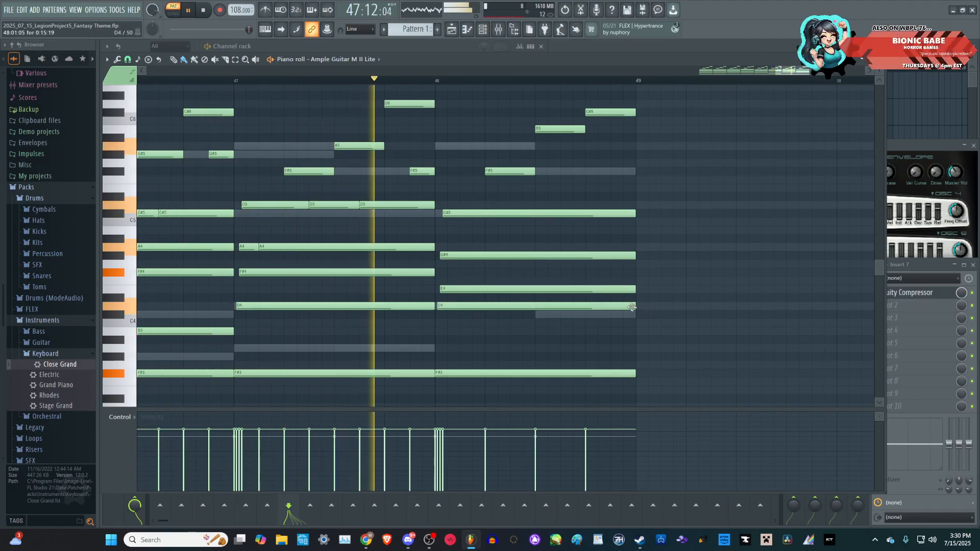
pyautogui.moveTo(532, 291); pyautogui.dragTo(532, 273)
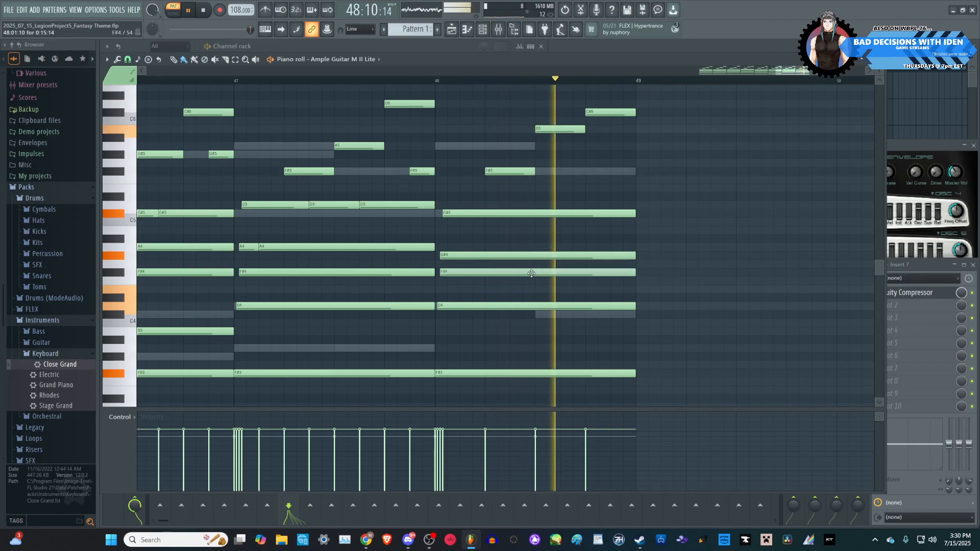
pyautogui.press('space')
pyautogui.press('space')
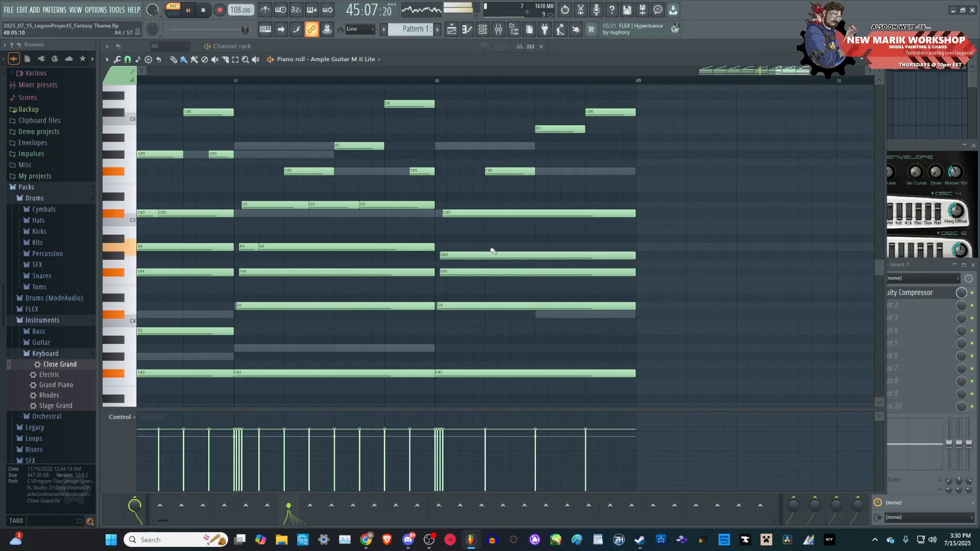
# - Raise the G#4 in bar 48 to A4 and play the result
pyautogui.moveTo(488, 248); pyautogui.dragTo(488, 245)
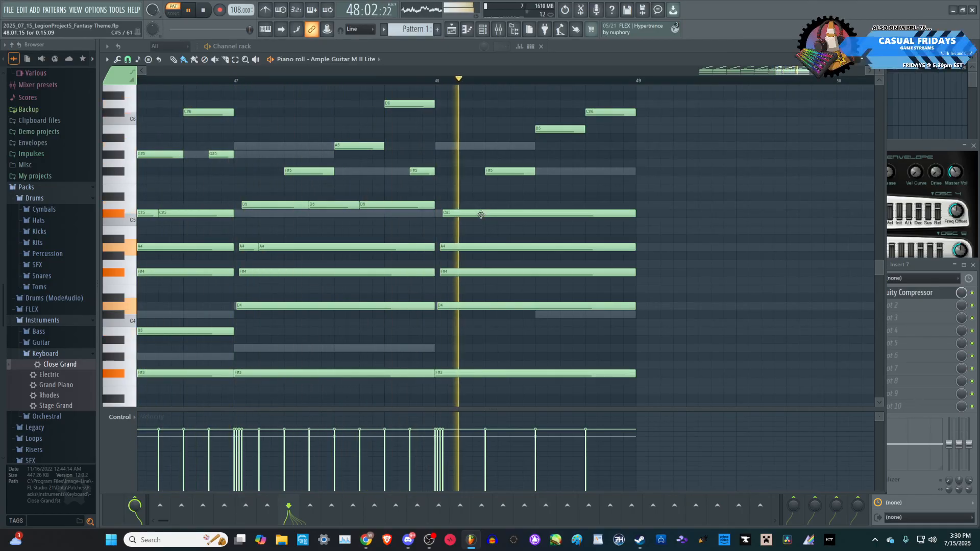
pyautogui.scroll(2, 485, 216)
pyautogui.press('space')
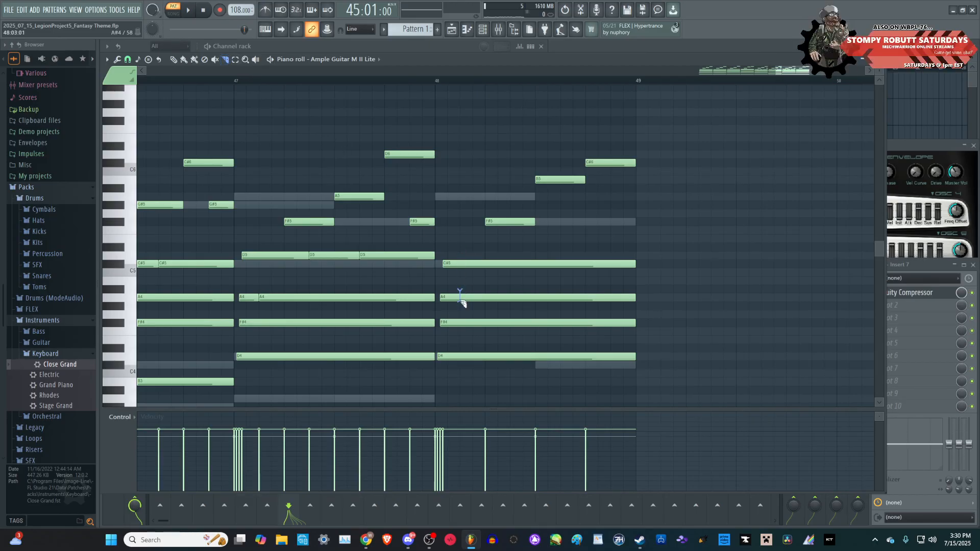
# - In bar 48, slice the A4 at step 3 and the C#5 at steps 7 and 11, playing to check
pyautogui.click(437, 81)
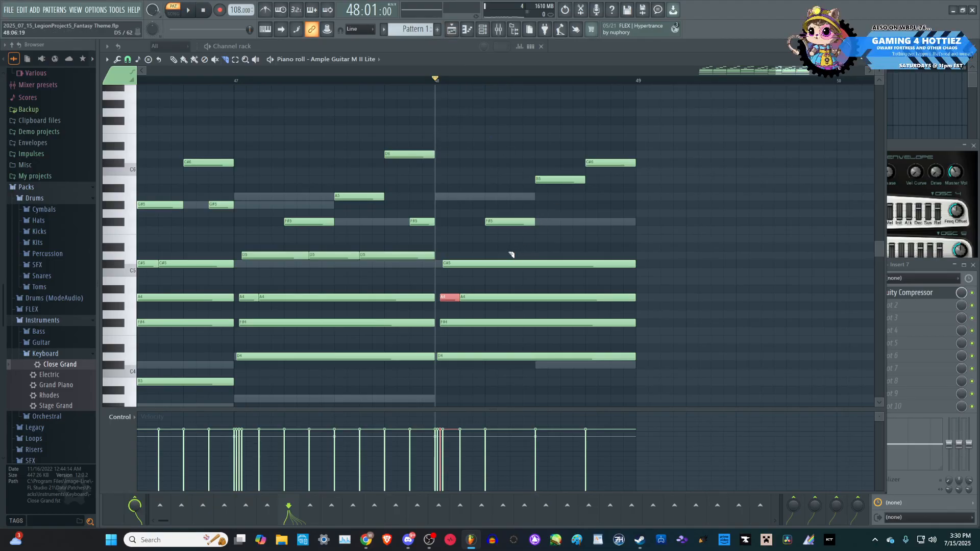
pyautogui.moveTo(511, 280); pyautogui.dragTo(511, 281)
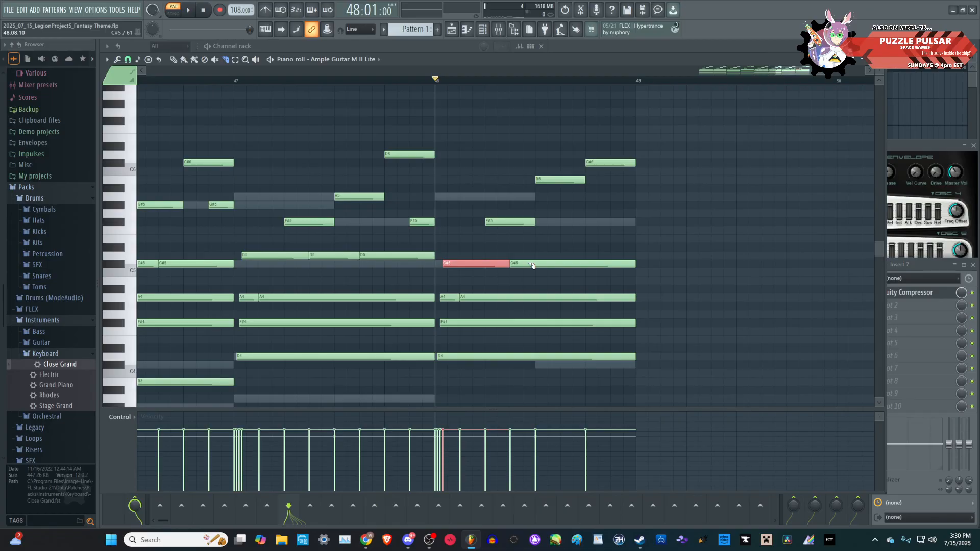
pyautogui.press('space')
pyautogui.press('space')
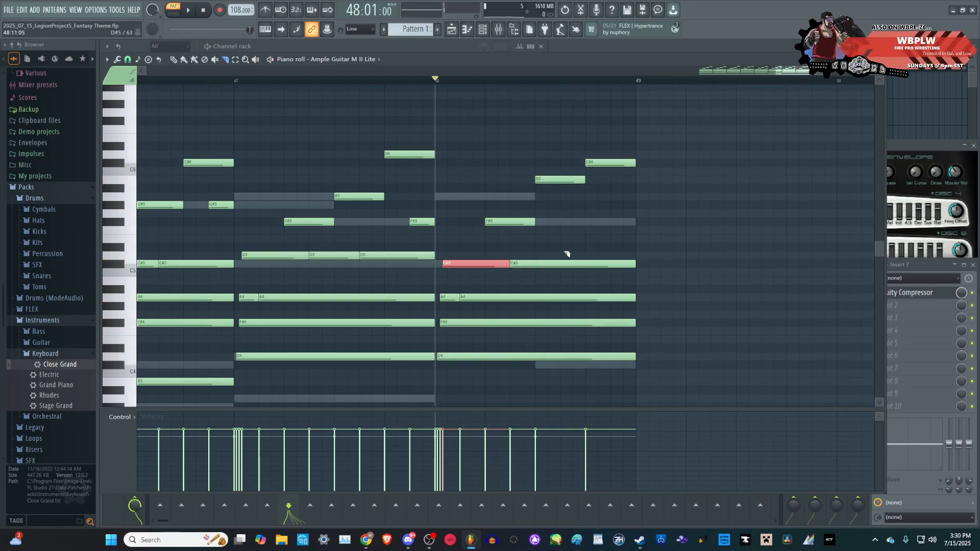
pyautogui.moveTo(563, 280); pyautogui.dragTo(563, 281)
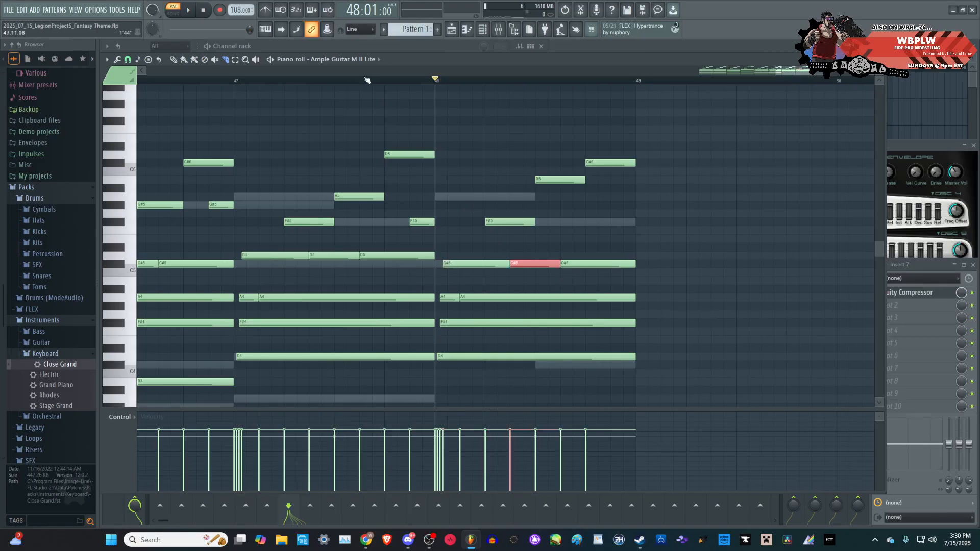
pyautogui.moveTo(574, 375); pyautogui.dragTo(572, 368)
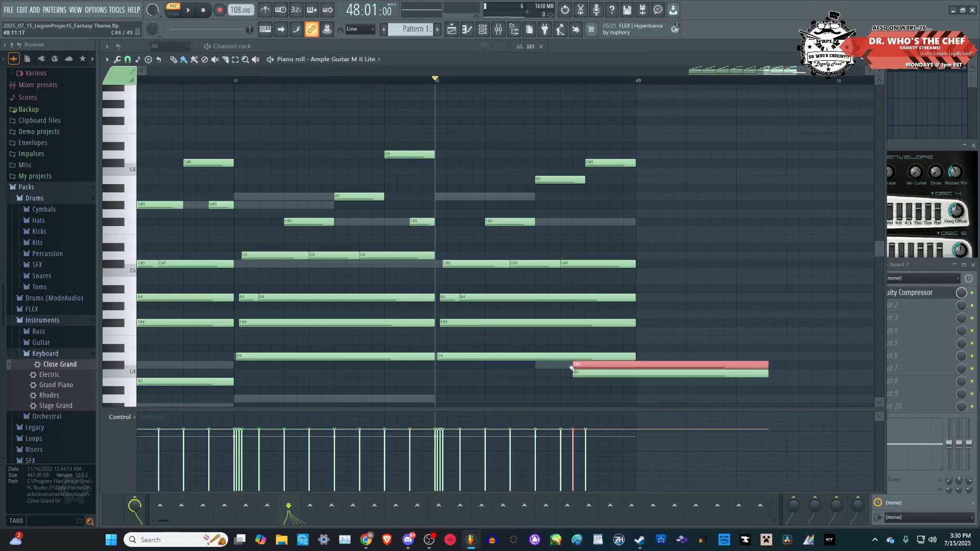
pyautogui.rightClick(625, 373)
pyautogui.rightClick(625, 365)
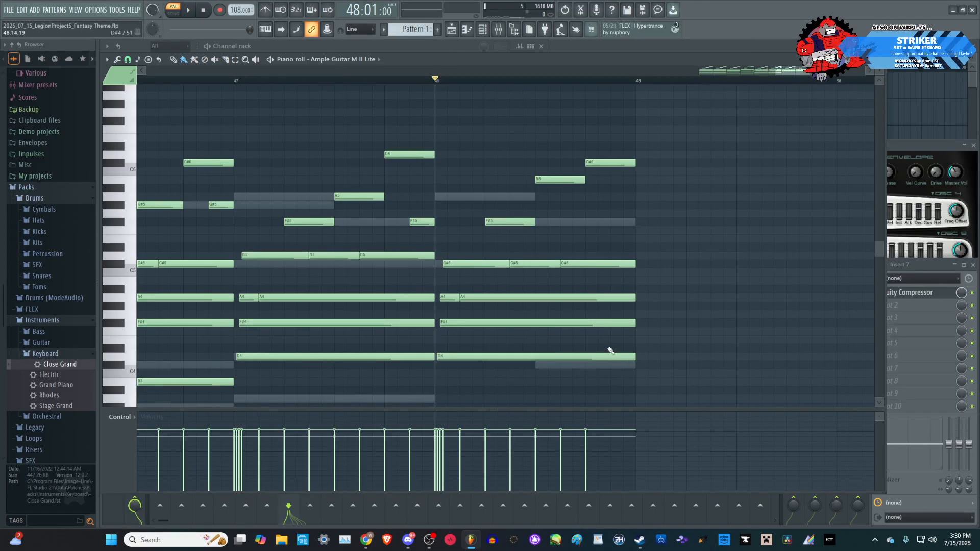
pyautogui.click(611, 227)
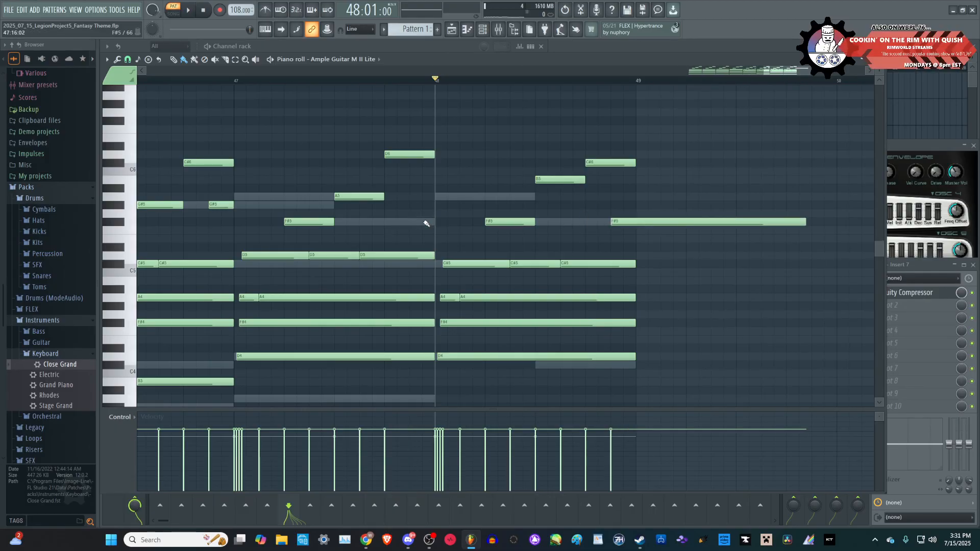
pyautogui.rightClick(637, 222)
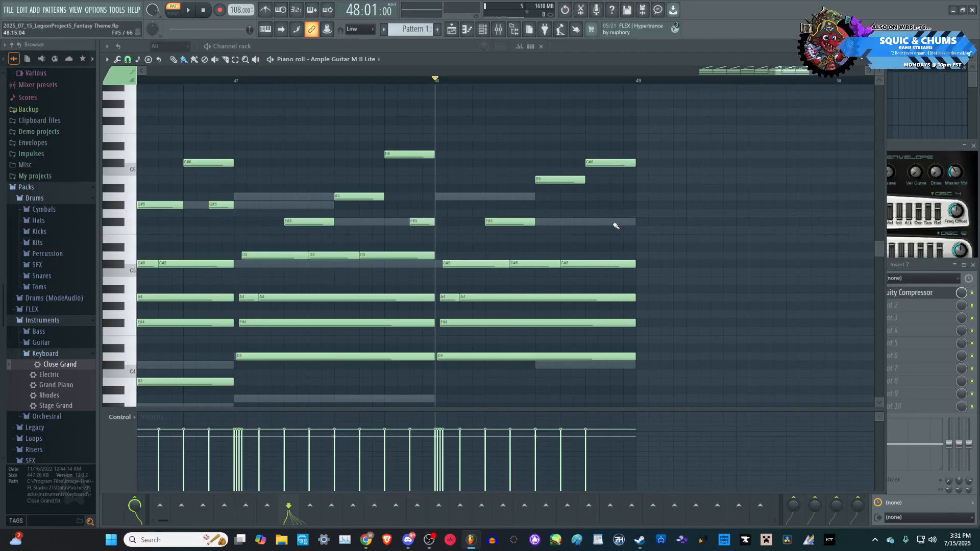
# - Add a two-step G#5 at step 15 of bar 48 and try shortening the D4 to half a bar
pyautogui.click(617, 224)
pyautogui.press('space')
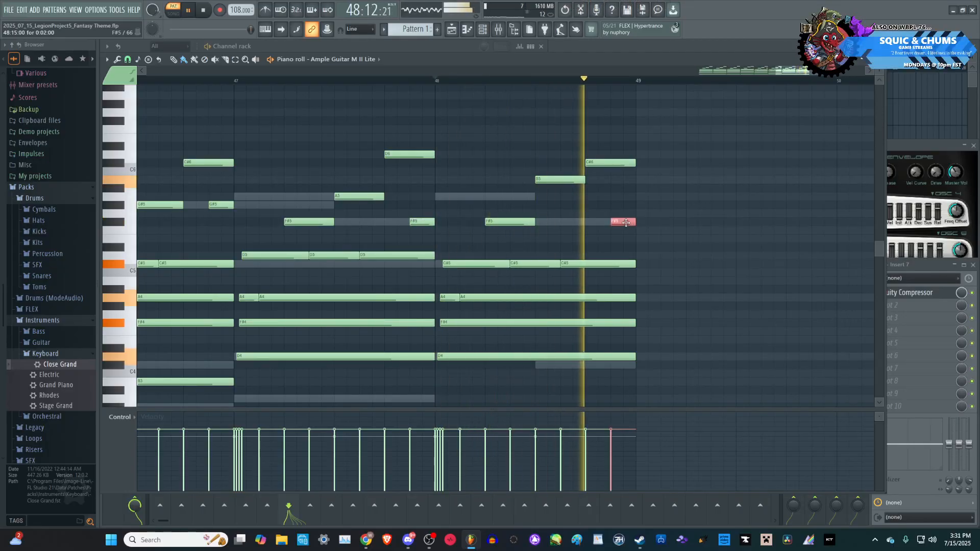
pyautogui.press('space')
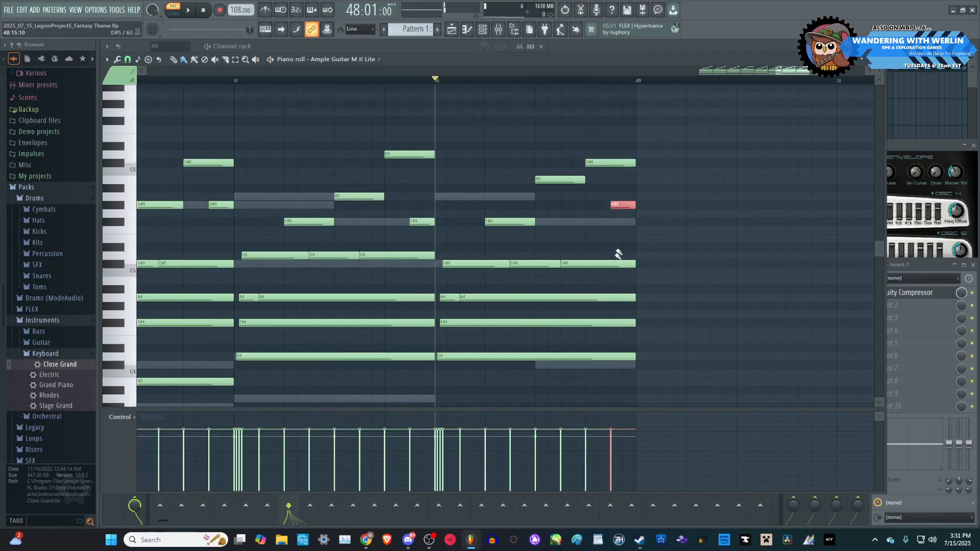
pyautogui.rightClick(608, 368)
pyautogui.scroll(-2, 640, 306)
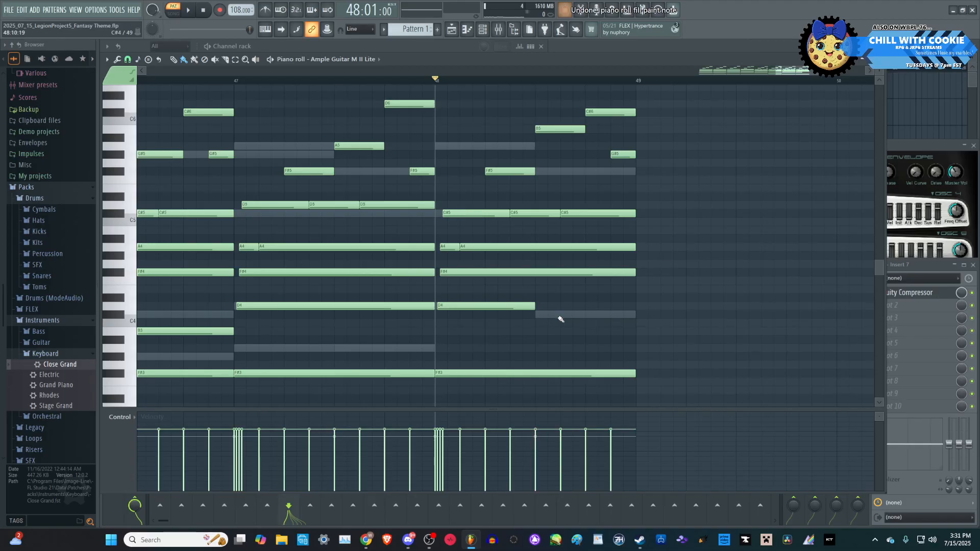
# - Play the guitar part from bar 41 through bar 48 and save the project
pyautogui.press('space')
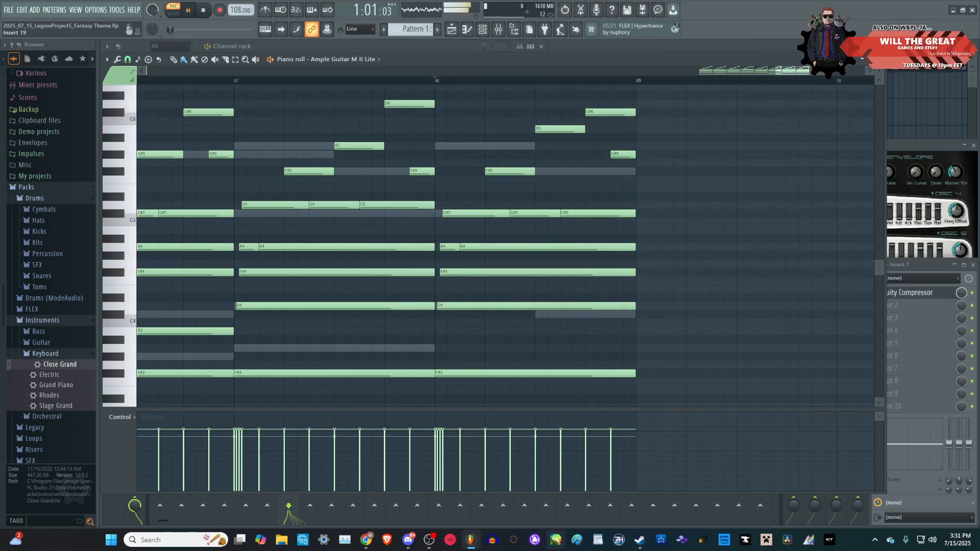
pyautogui.scroll(-4, 552, 245)
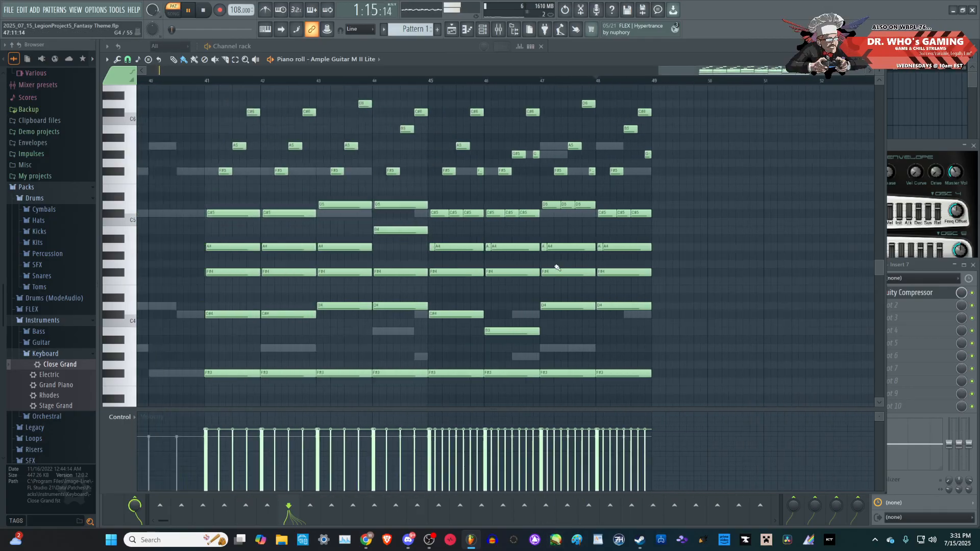
pyautogui.scroll(3, 559, 286)
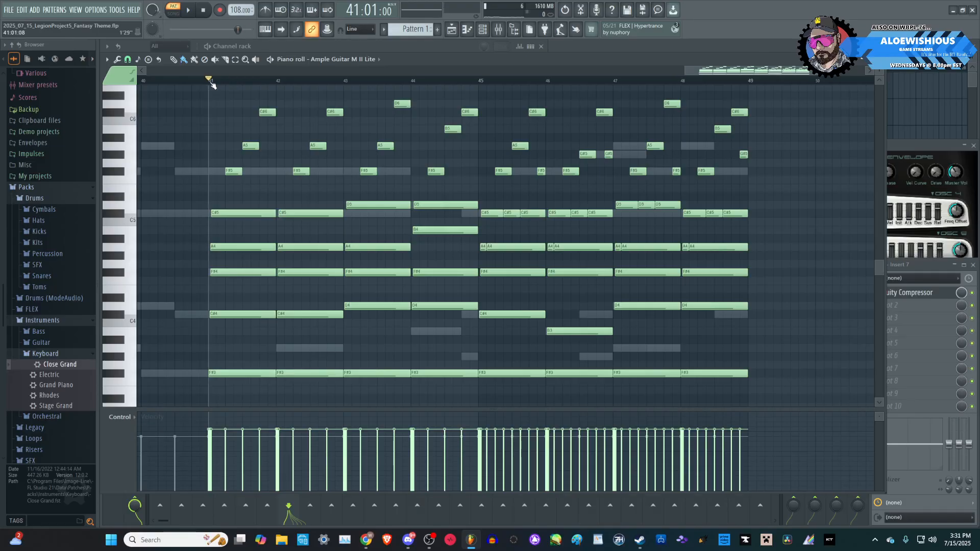
pyautogui.press('space')
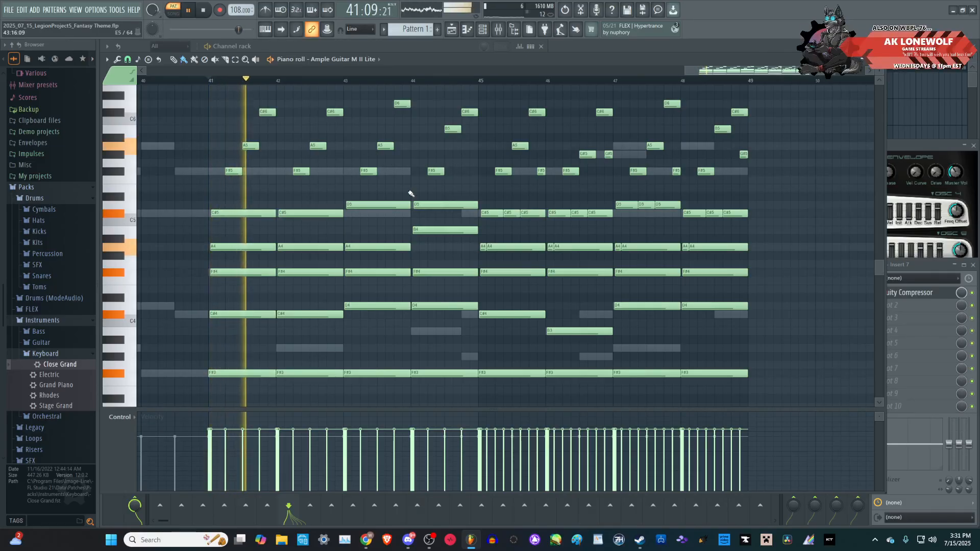
pyautogui.scroll(3, 410, 194)
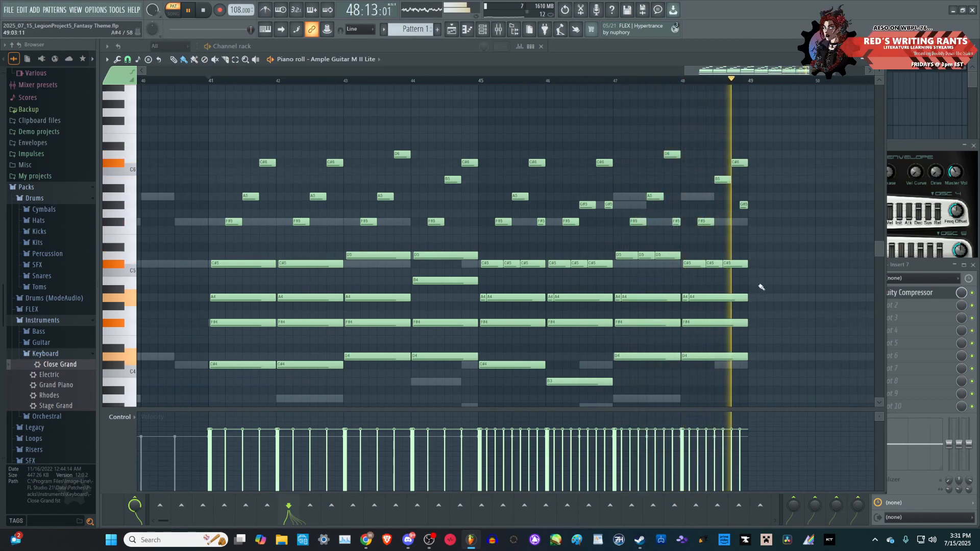
pyautogui.scroll(-6, 758, 290)
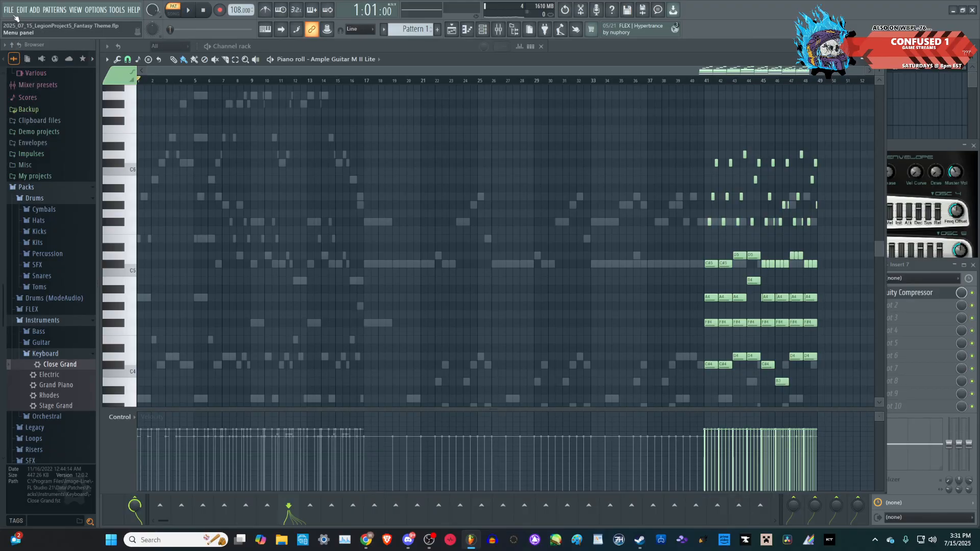
pyautogui.click(9, 11)
pyautogui.click(34, 51)
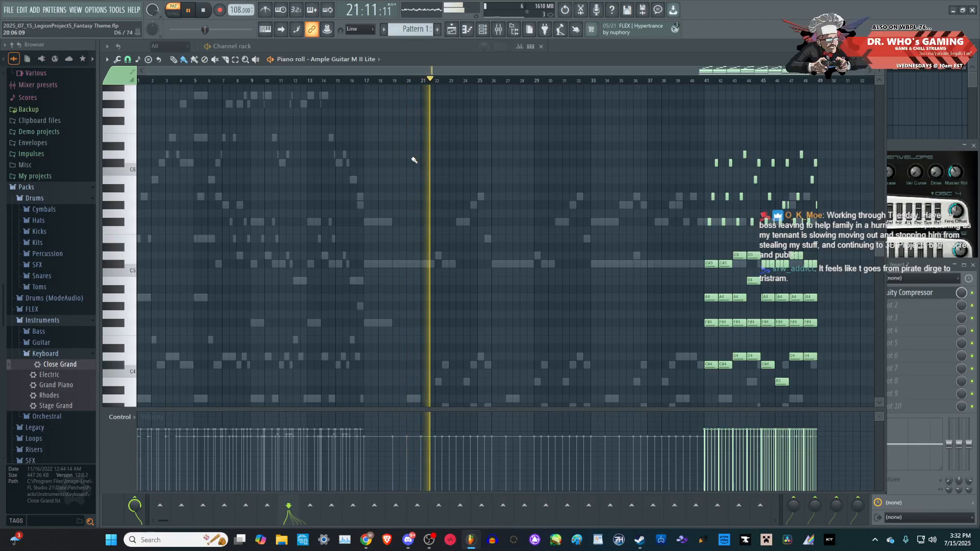
# - Listen to the whole theme through the guitar section in bars 41 to 48
pyautogui.scroll(-3, 431, 258)
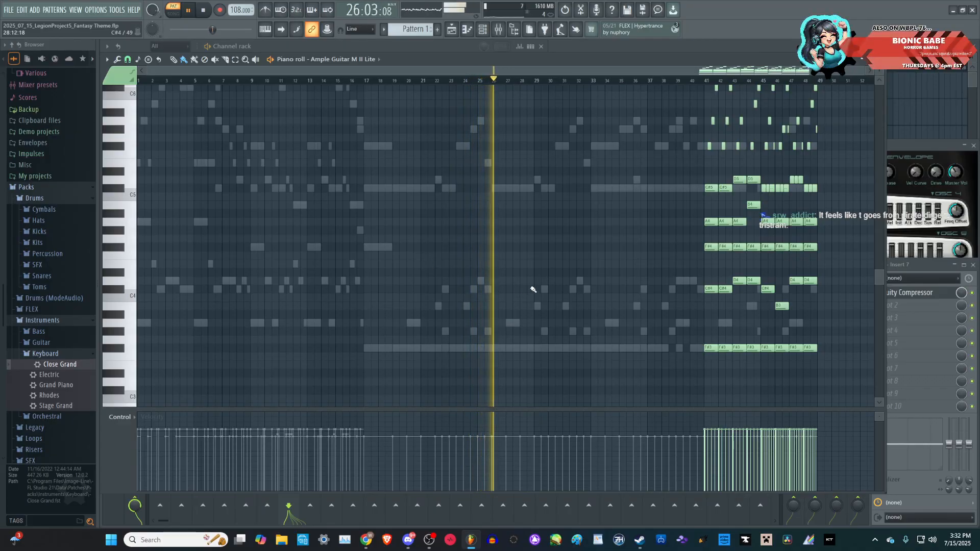
pyautogui.scroll(3, 531, 287)
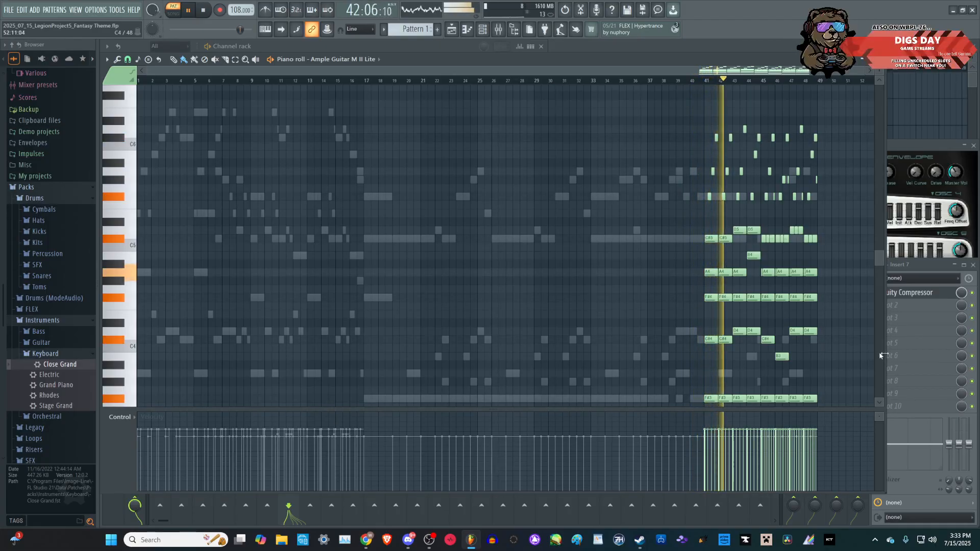
pyautogui.scroll(5, 864, 400)
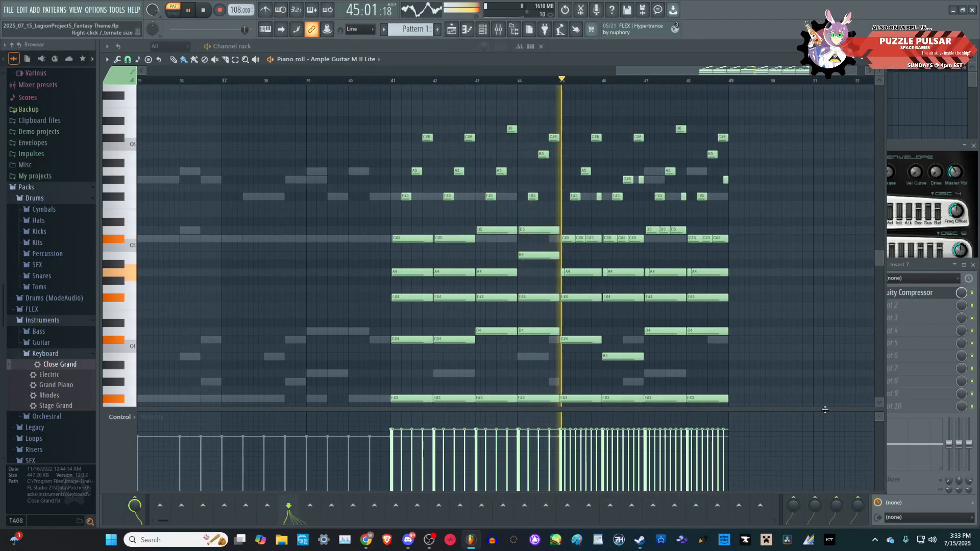
pyautogui.scroll(2, 847, 387)
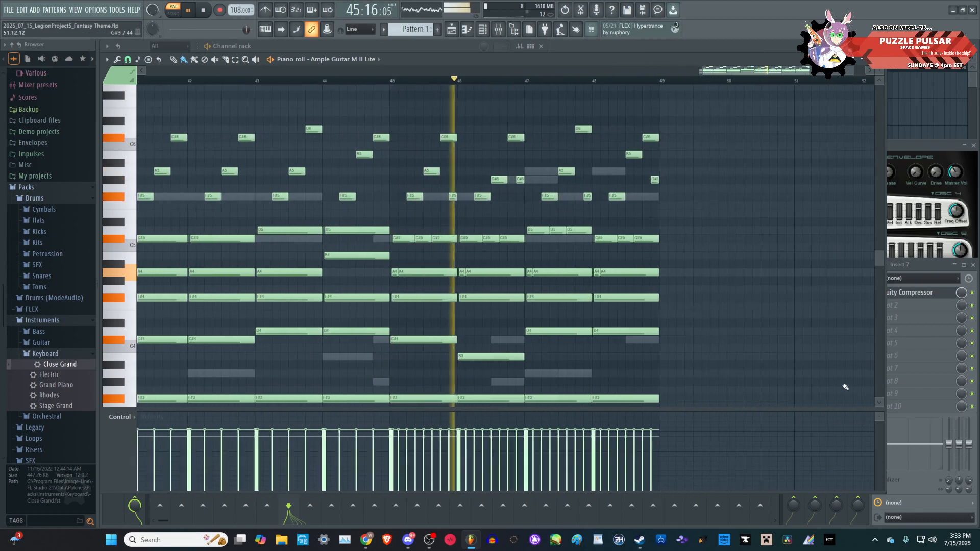
pyautogui.scroll(-2, 796, 388)
pyautogui.scroll(-1, 818, 386)
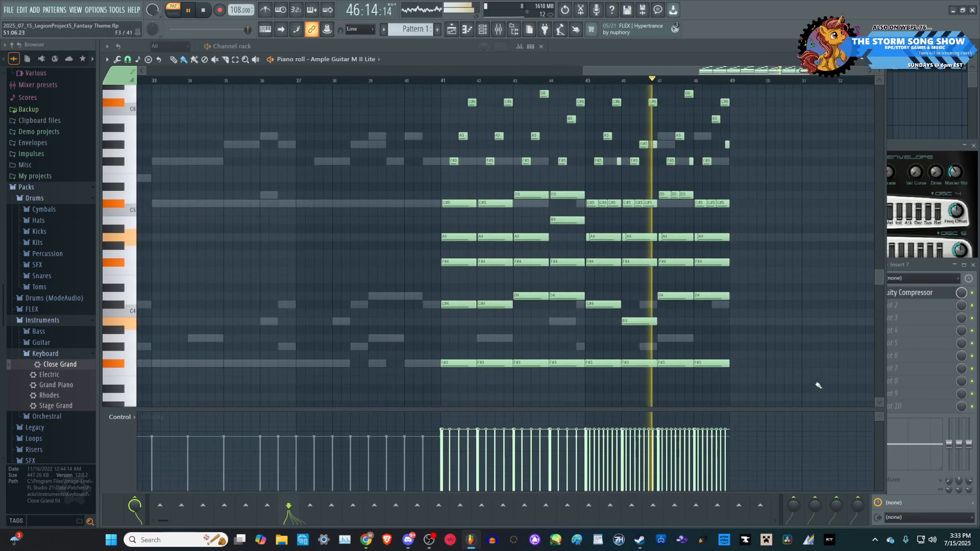
pyautogui.scroll(-2, 806, 378)
pyautogui.scroll(2, 851, 370)
pyautogui.scroll(1, 838, 378)
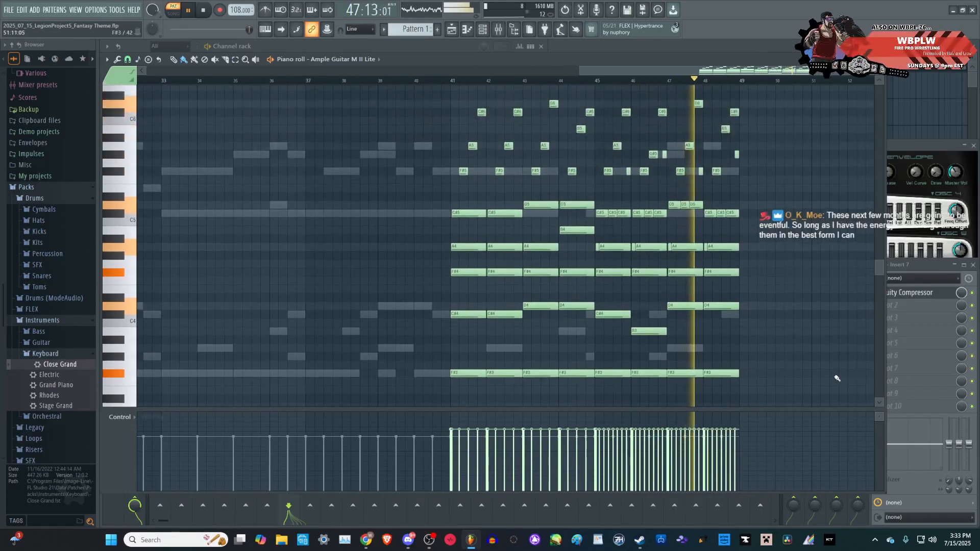
pyautogui.scroll(1, 837, 378)
pyautogui.scroll(-1, 842, 377)
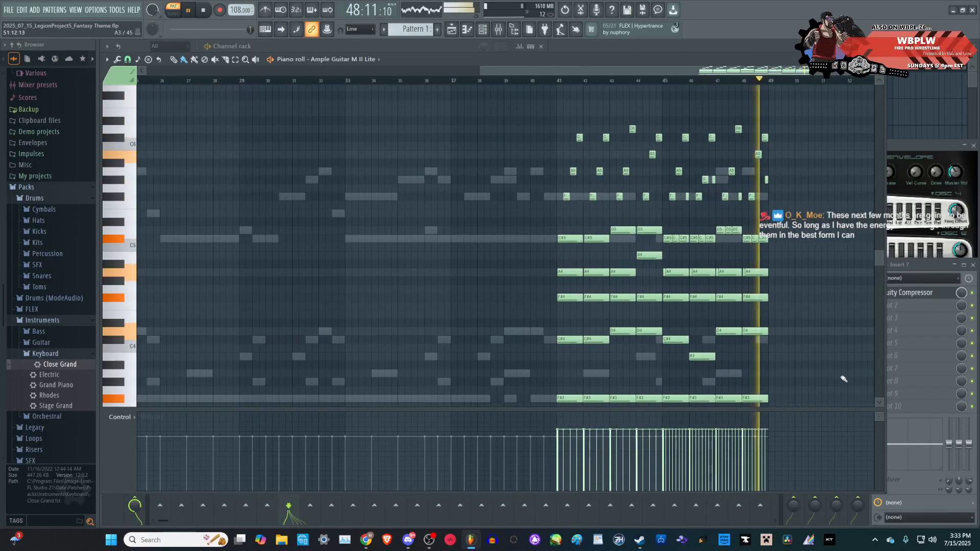
pyautogui.scroll(2, 769, 368)
pyautogui.scroll(-3, 700, 197)
pyautogui.scroll(2, 765, 311)
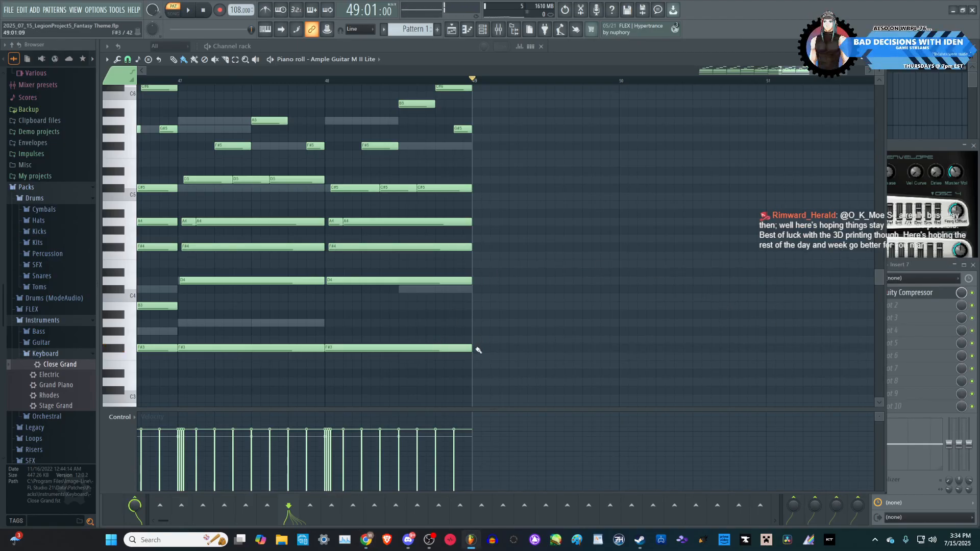
# - Draw an F#4 at the start of bar 49, shorten it to half a bar and play it
pyautogui.click(481, 246)
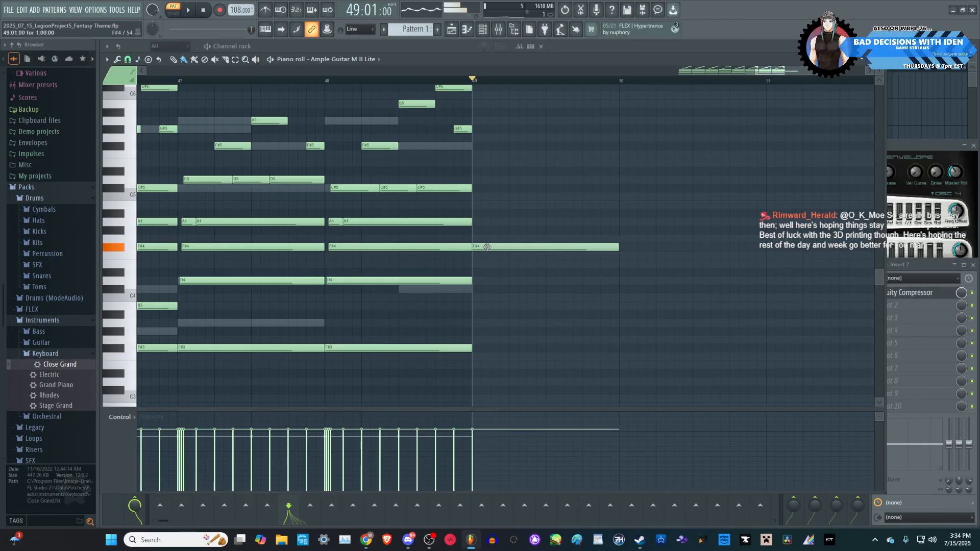
pyautogui.scroll(2, 487, 247)
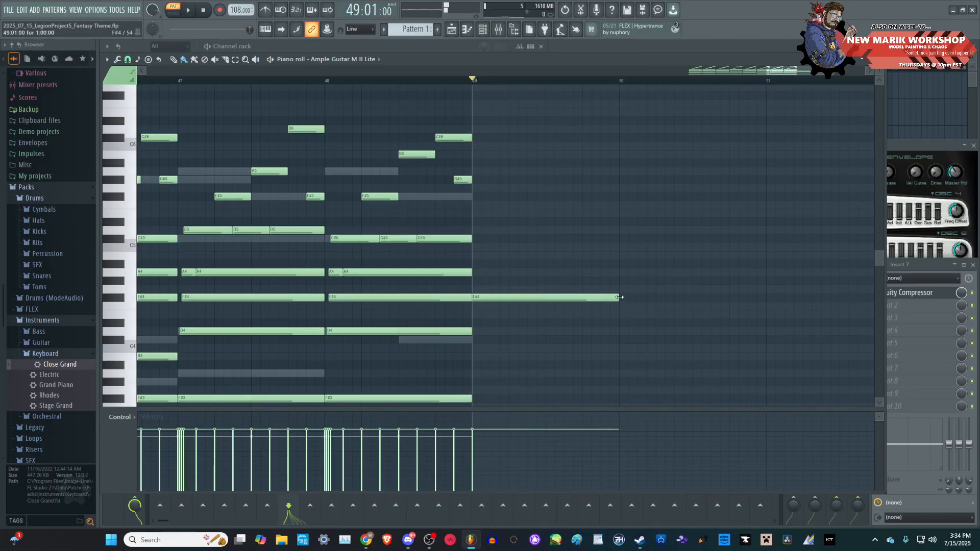
pyautogui.moveTo(541, 305); pyautogui.dragTo(546, 295)
pyautogui.press('space')
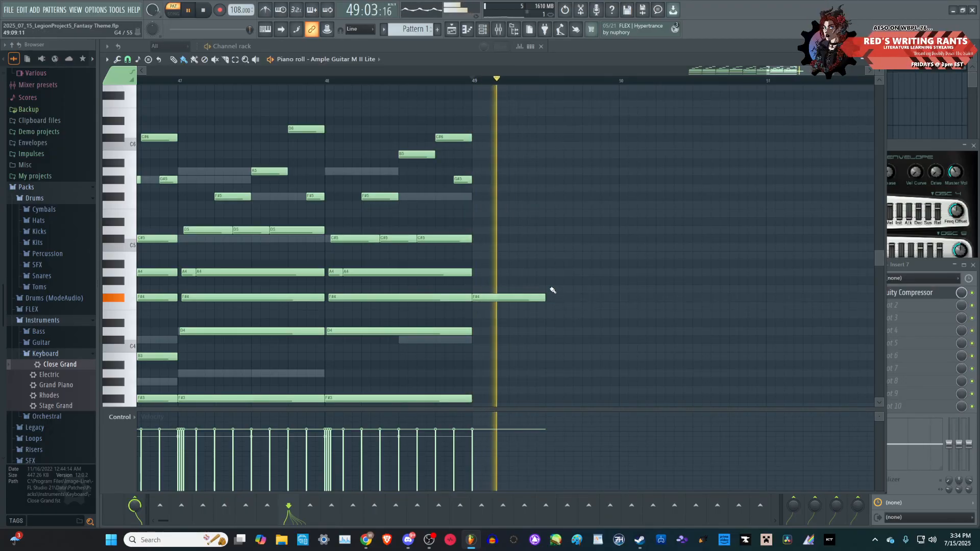
pyautogui.press('space')
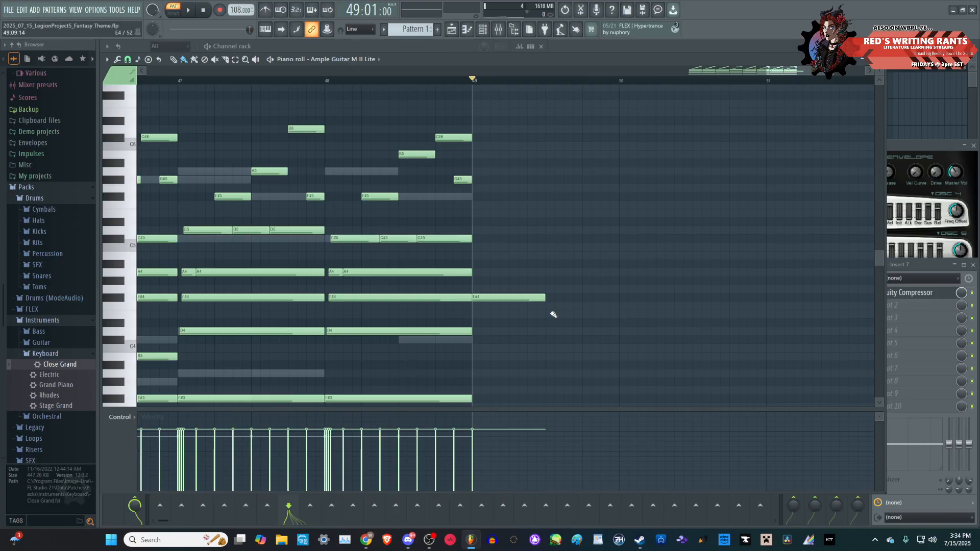
# - Continue the descending line with a half-bar E4 in bar 49 and a half-bar D4 starting bar 50, playing to check
pyautogui.click(554, 314)
pyautogui.press('space')
pyautogui.press('space')
pyautogui.click(622, 331)
pyautogui.press('space')
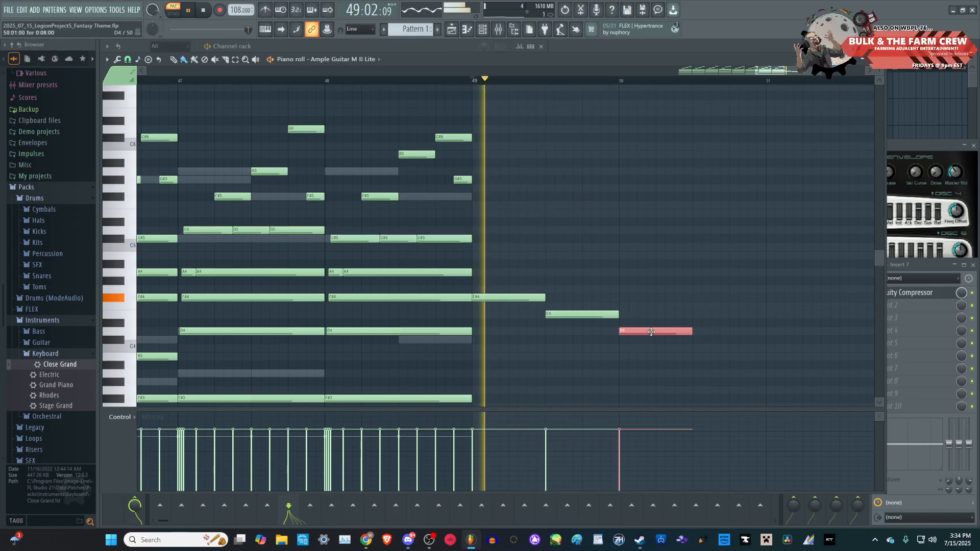
pyautogui.press('space')
# - Place a half-bar C#4 in the second half of bar 50 and a matching B4 above it
pyautogui.click(696, 357)
pyautogui.moveTo(732, 374); pyautogui.dragTo(729, 339)
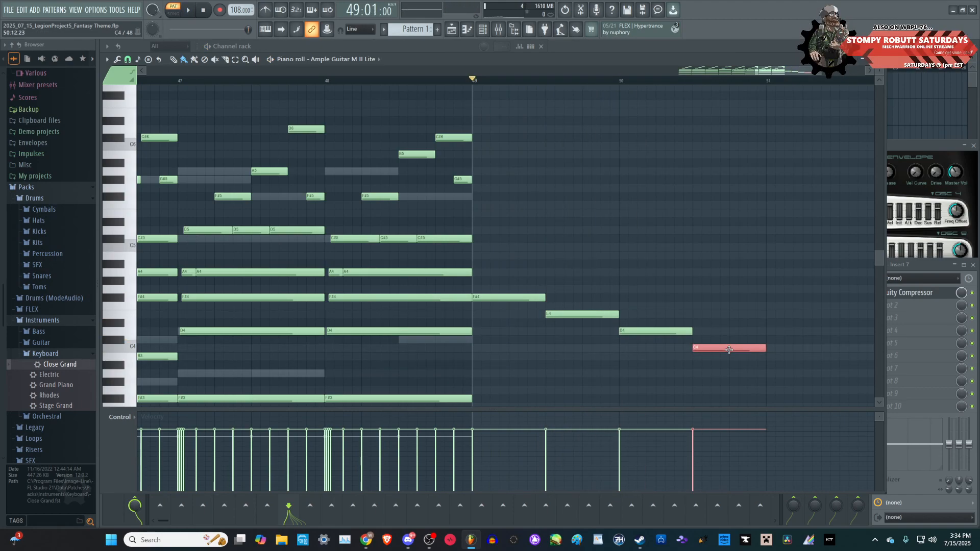
pyautogui.moveTo(730, 342); pyautogui.dragTo(735, 258)
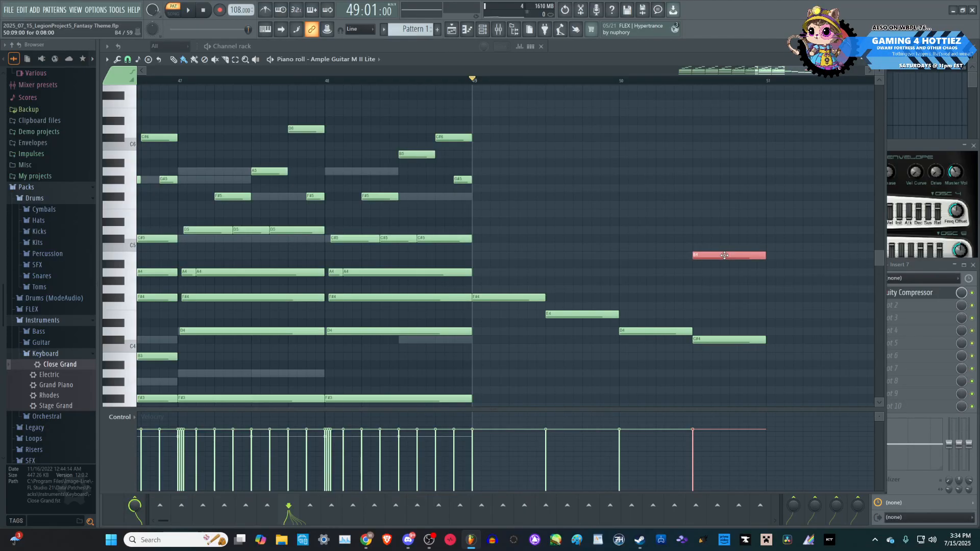
# - Play the line from bar 49 to check it, and continue it with a half-bar B3 starting bar 51
pyautogui.press('space')
pyautogui.scroll(-2, 605, 268)
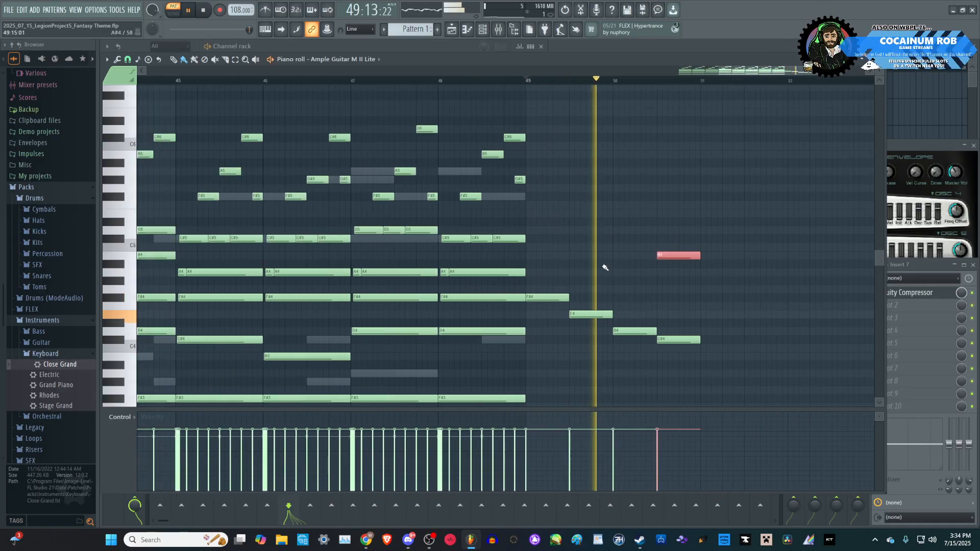
pyautogui.scroll(2, 663, 361)
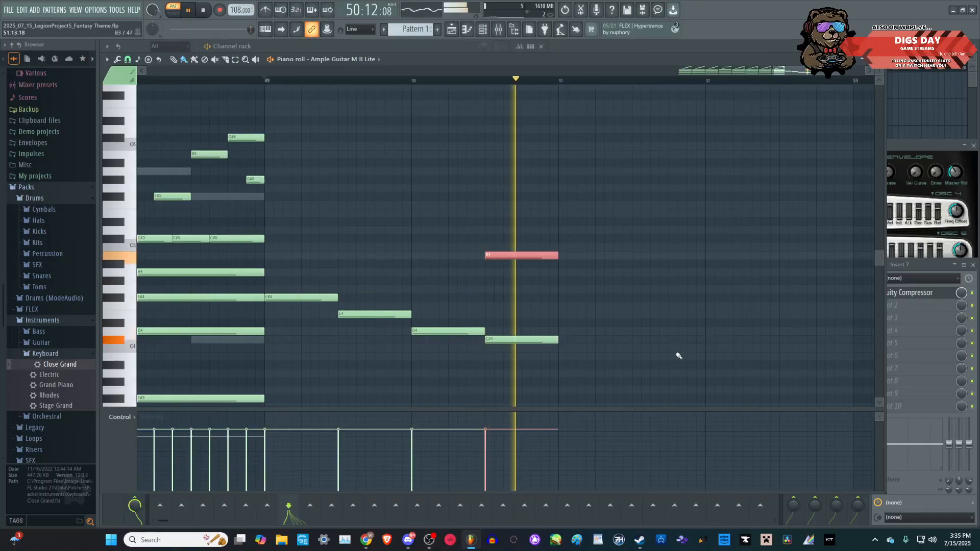
pyautogui.press('space')
pyautogui.click(524, 340)
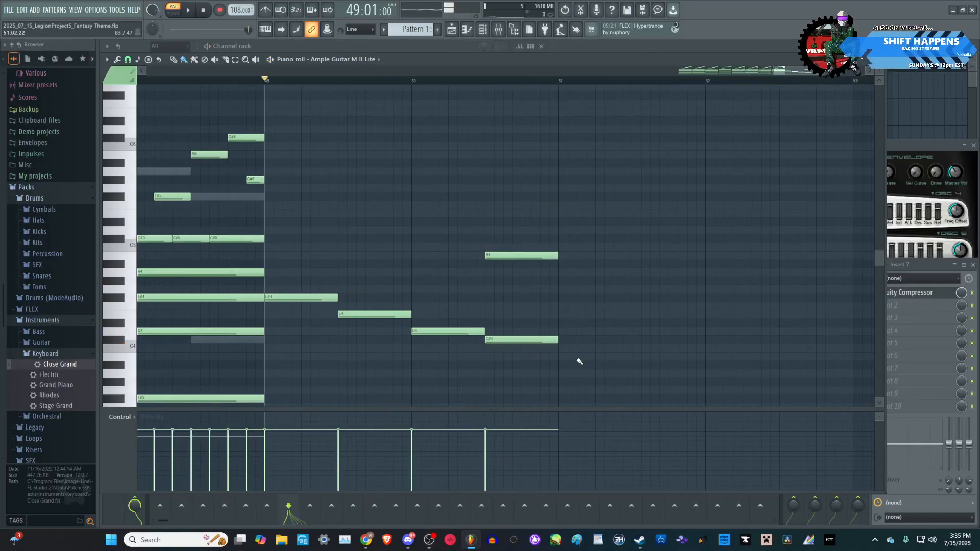
pyautogui.click(564, 361)
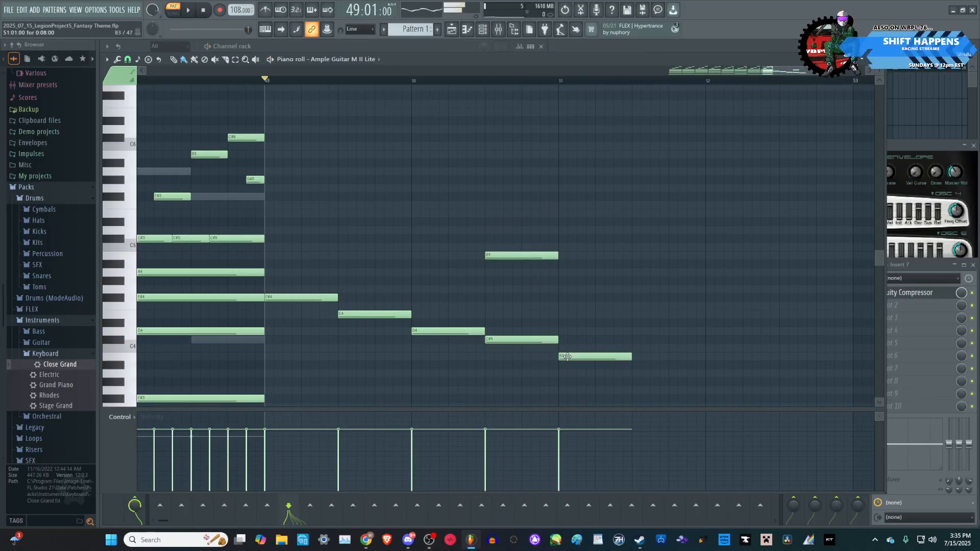
# - Extend the line during playback with half-bar notes: C#4 in the second half of bar 51, then E4 and F4 in bar 52
pyautogui.press('space')
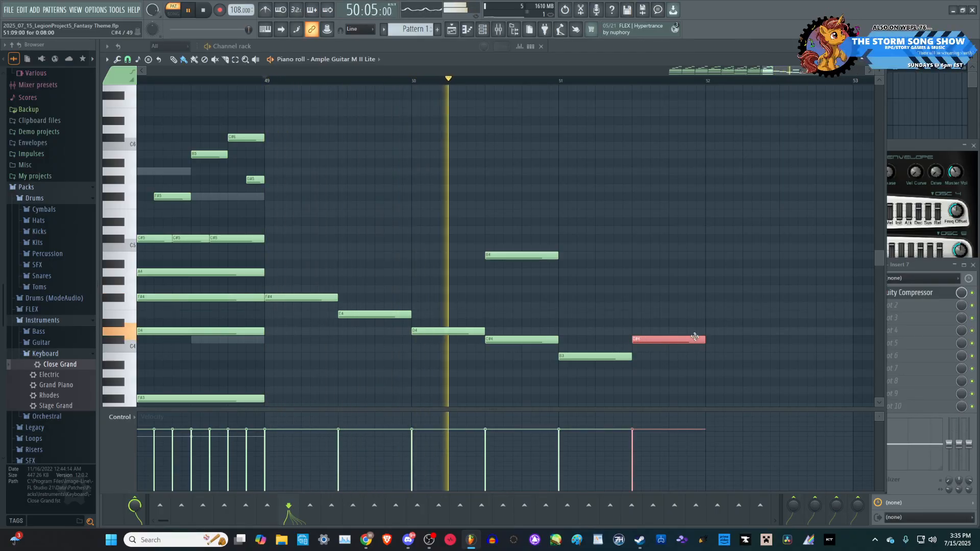
pyautogui.click(709, 306)
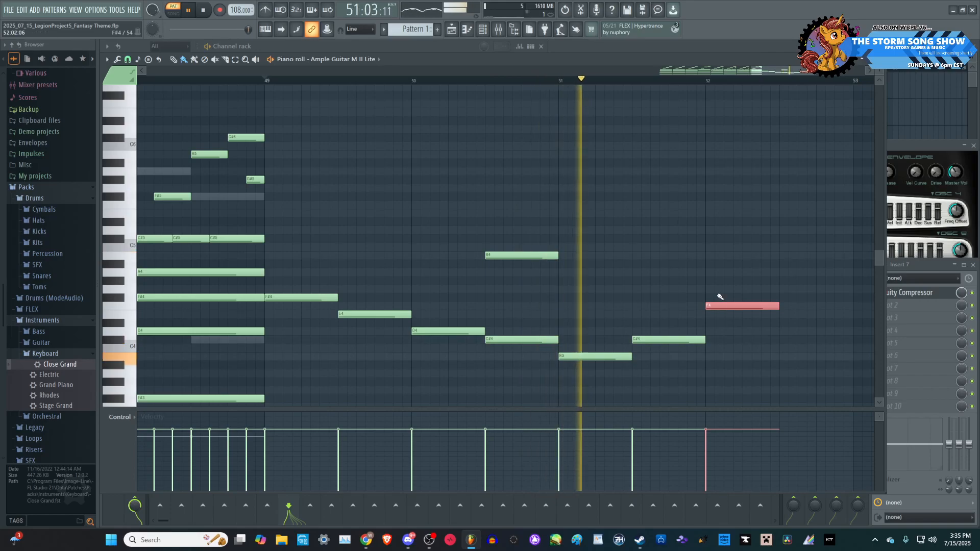
pyautogui.moveTo(728, 305); pyautogui.dragTo(725, 312)
pyautogui.press('space')
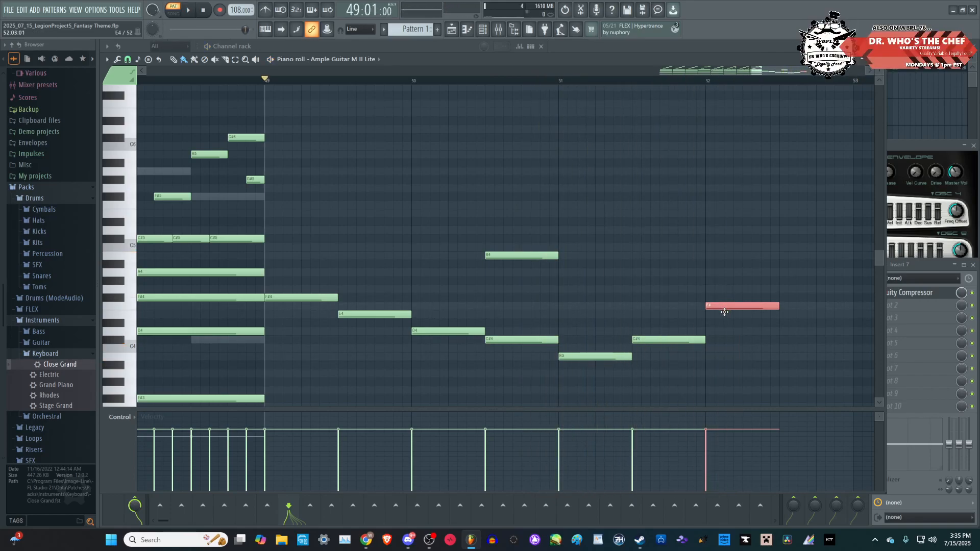
pyautogui.rightClick(724, 316)
pyautogui.click(712, 315)
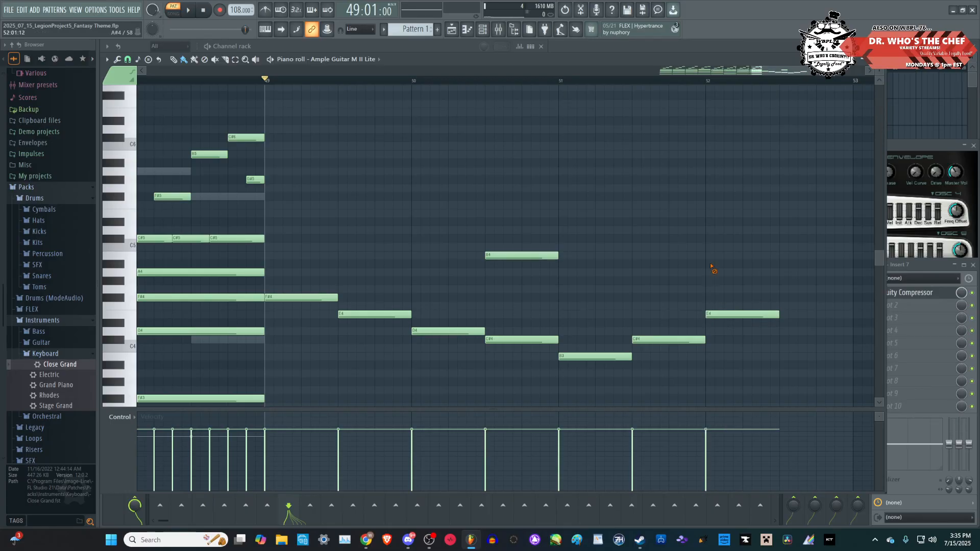
pyautogui.click(720, 316)
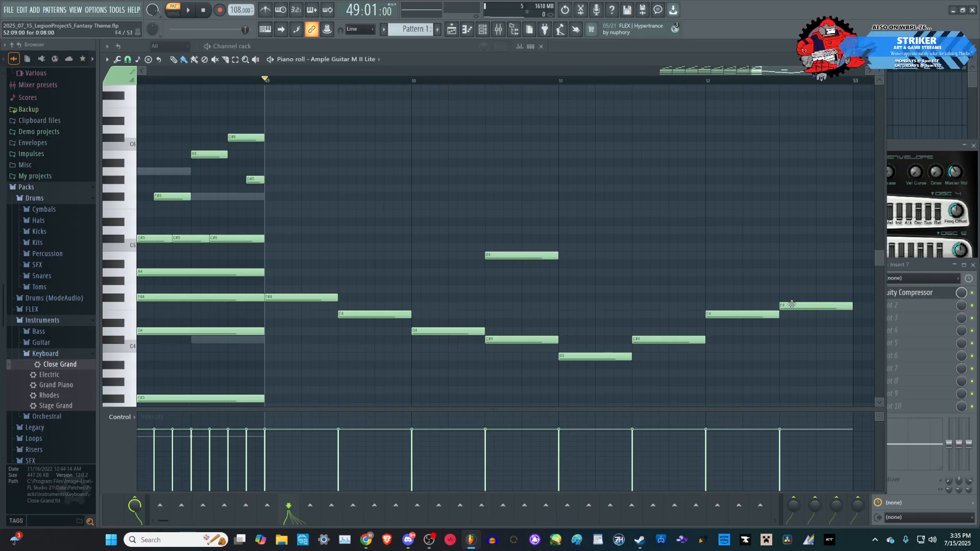
# - Lower the first note of bar 52 to D4, playing the line from bar 49 before and after the change
pyautogui.scroll(-3, 633, 289)
pyautogui.press('space')
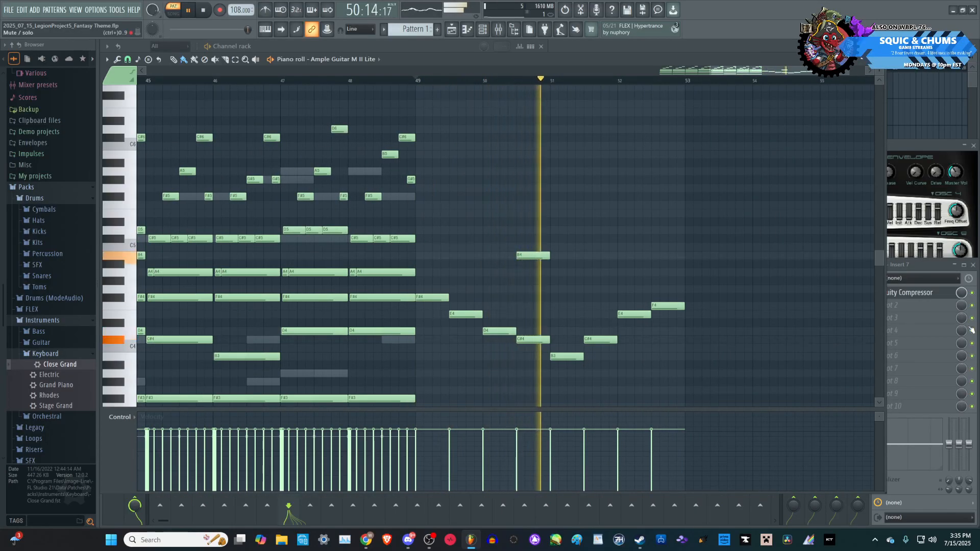
pyautogui.scroll(3, 763, 328)
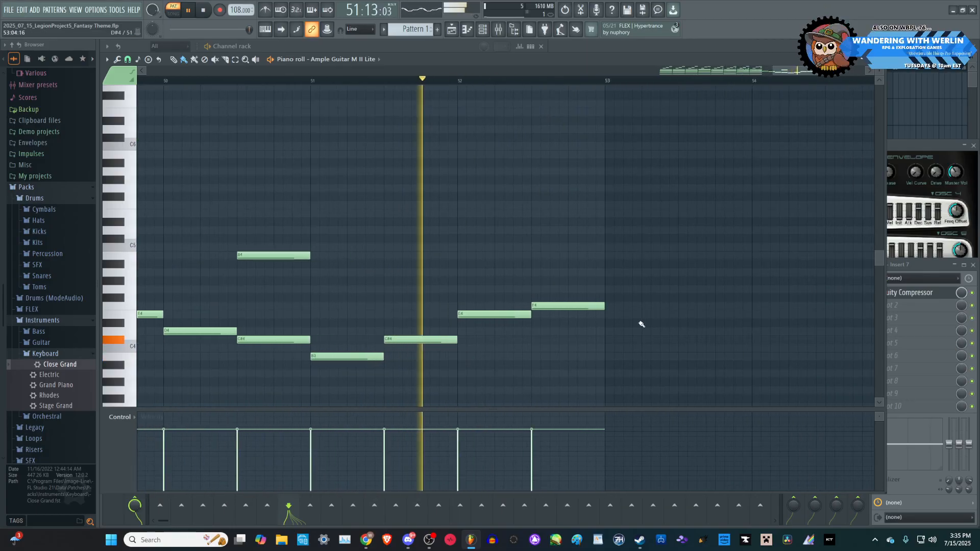
pyautogui.press('space')
pyautogui.moveTo(504, 317); pyautogui.dragTo(503, 335)
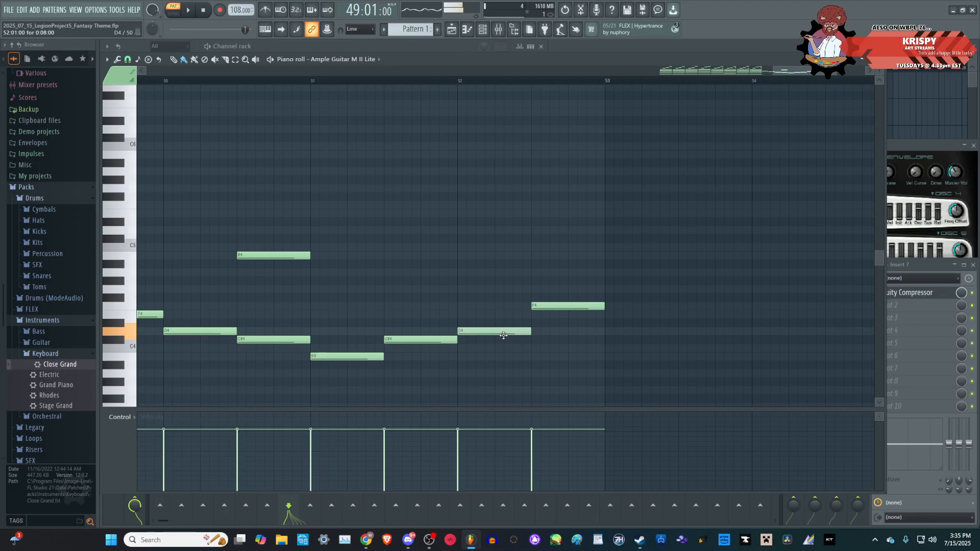
pyautogui.scroll(-2, 565, 328)
pyautogui.press('space')
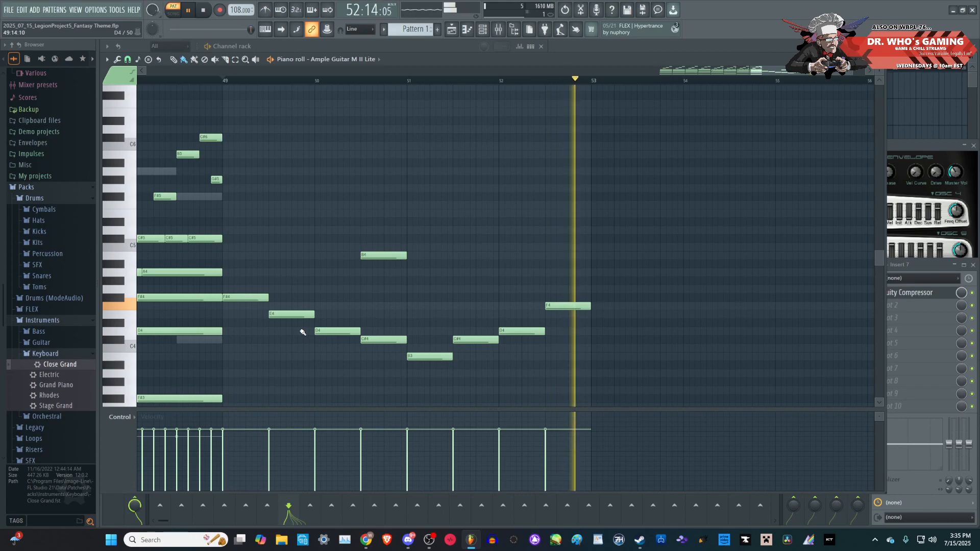
pyautogui.press('space')
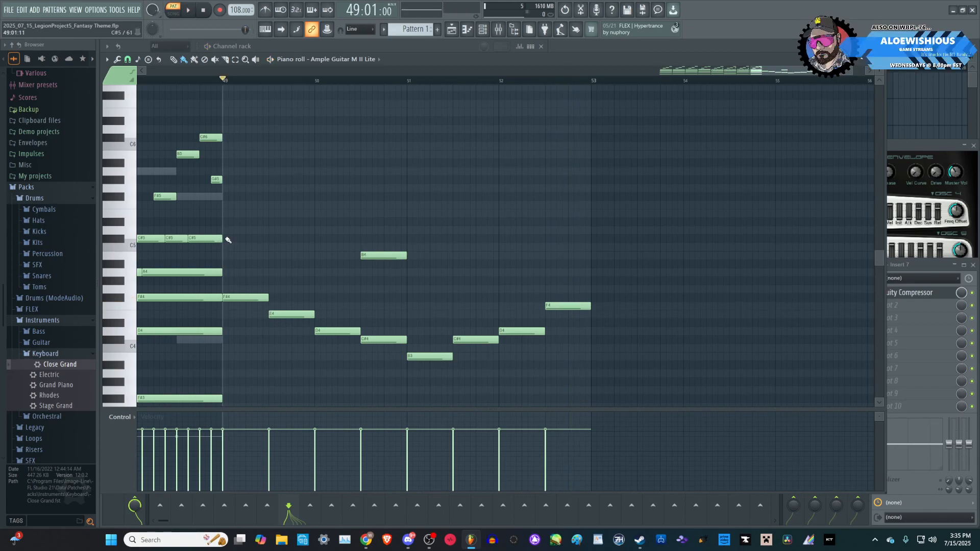
# - Add a half-bar C#5 above the F#4 at the start of bar 49 and play it briefly
pyautogui.scroll(3, 253, 239)
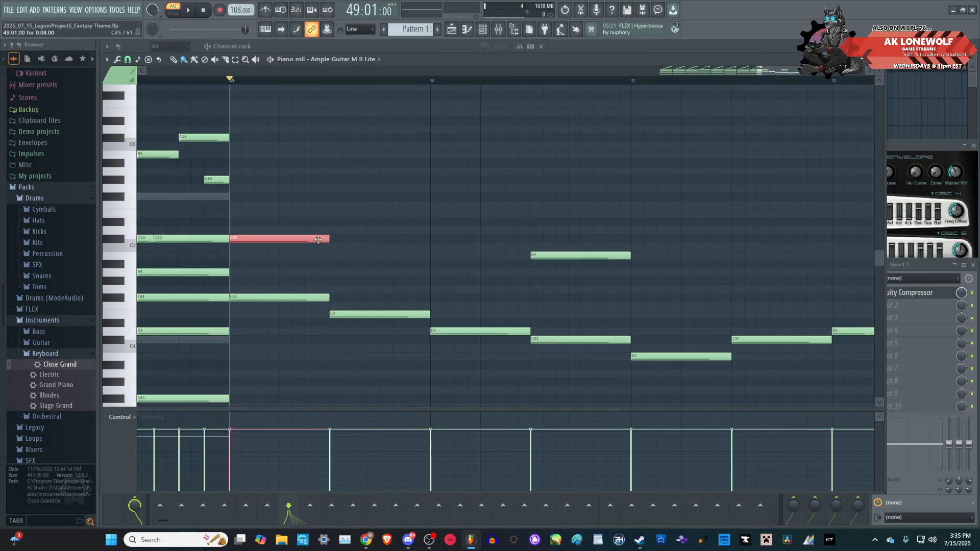
pyautogui.press('space')
pyautogui.press('space')
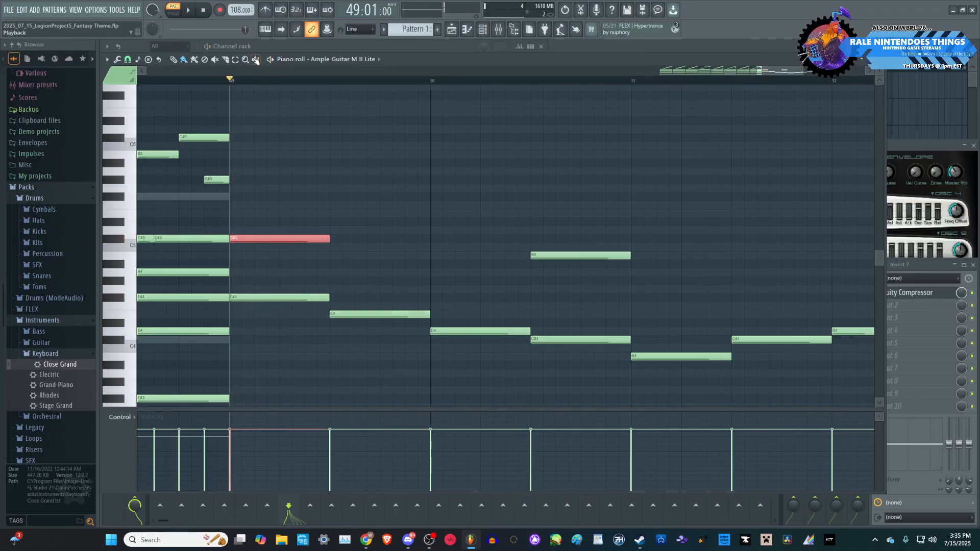
pyautogui.scroll(-5, 301, 114)
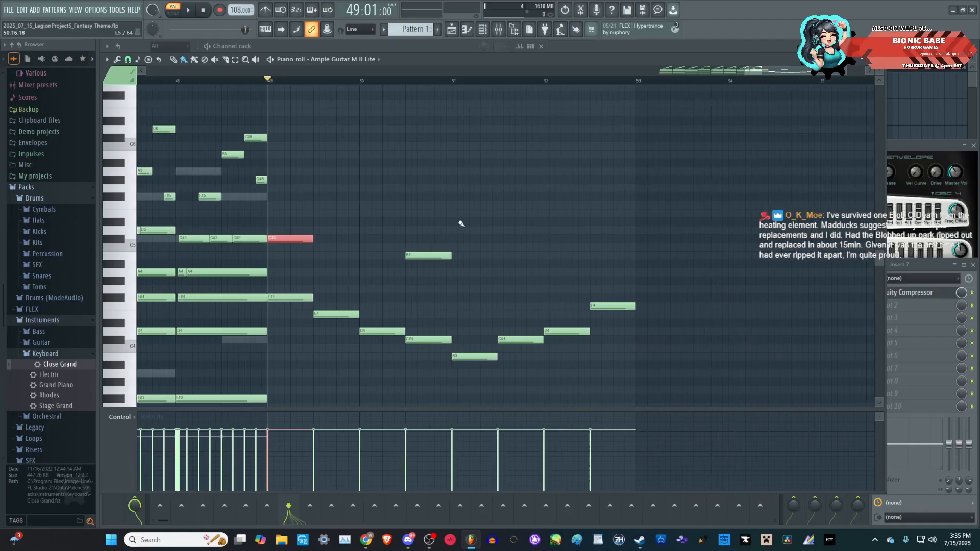
pyautogui.scroll(-3, 464, 350)
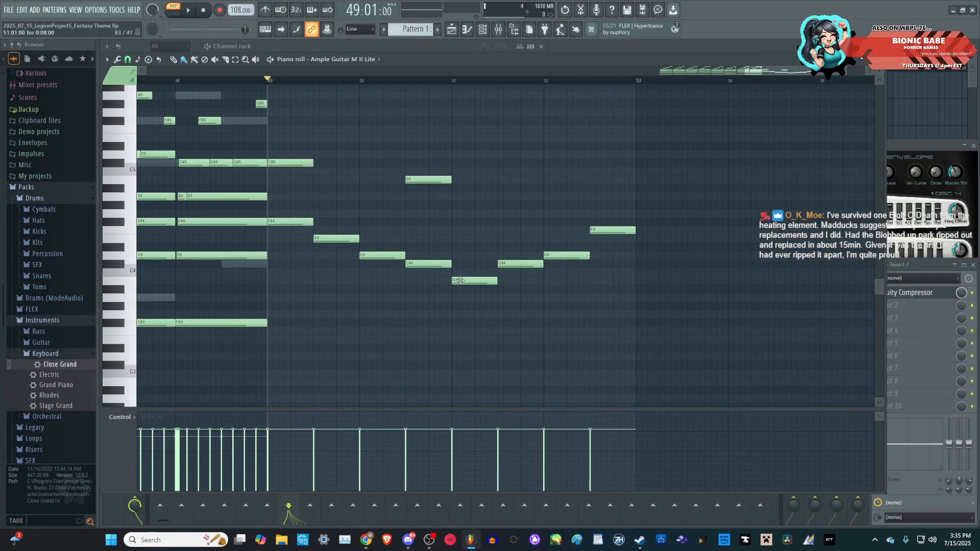
pyautogui.click(461, 357)
pyautogui.moveTo(475, 361); pyautogui.dragTo(467, 323)
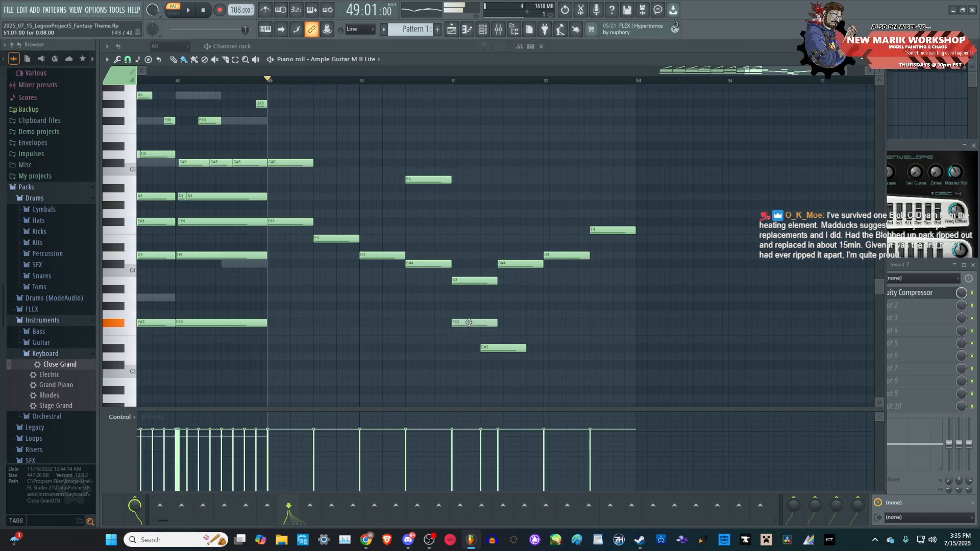
pyautogui.rightClick(491, 349)
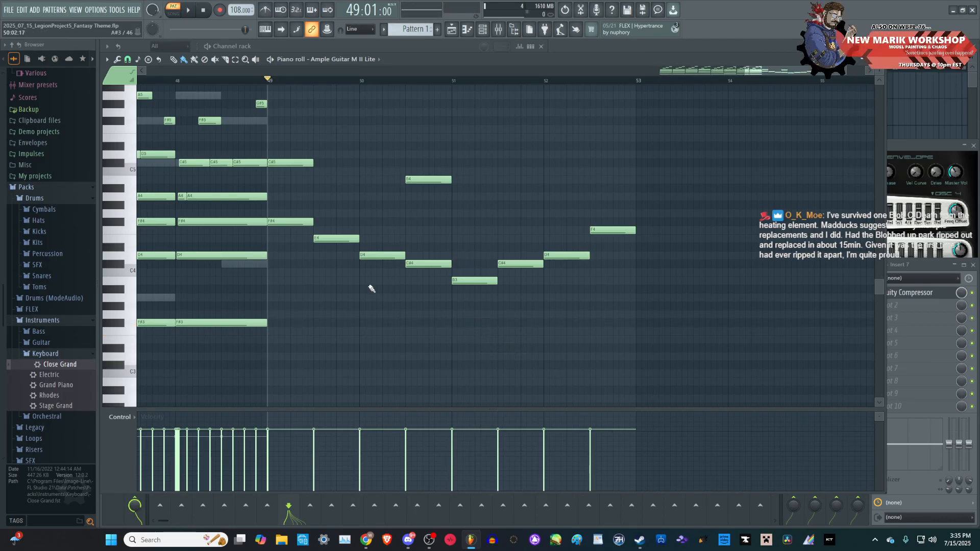
# - Move the F#4 and C#5 at the start of bar 49 down one octave to F#3 and C#4, and play them
pyautogui.keyDown('ctrl'); pyautogui.scroll(2, 370, 291); pyautogui.keyUp('ctrl')
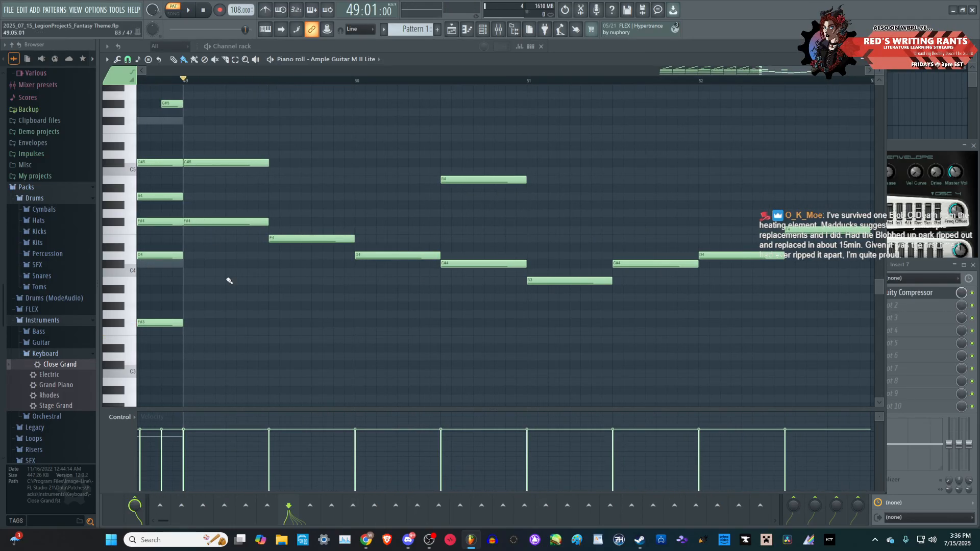
pyautogui.moveTo(236, 267); pyautogui.dragTo(213, 133)
pyautogui.moveTo(225, 222); pyautogui.dragTo(232, 332)
pyautogui.press('space')
pyautogui.press('space')
pyautogui.keyDown('ctrl'); pyautogui.click(234, 308); pyautogui.keyUp('ctrl')
pyautogui.press('space')
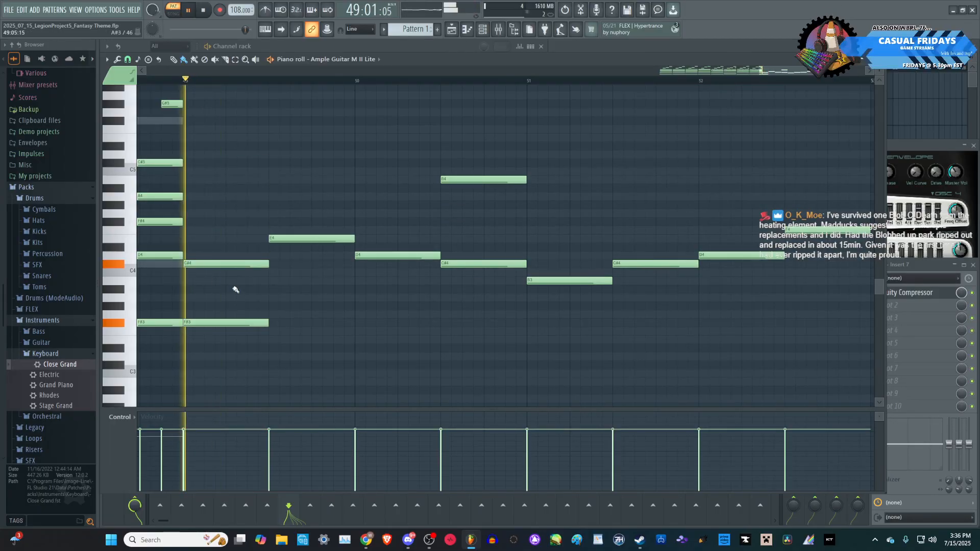
pyautogui.press('space')
# - Add a half-bar F#4 and A4 to the chord in bar 49, each starting slightly later for a strum, and play it
pyautogui.scroll(2, 223, 268)
pyautogui.click(200, 247)
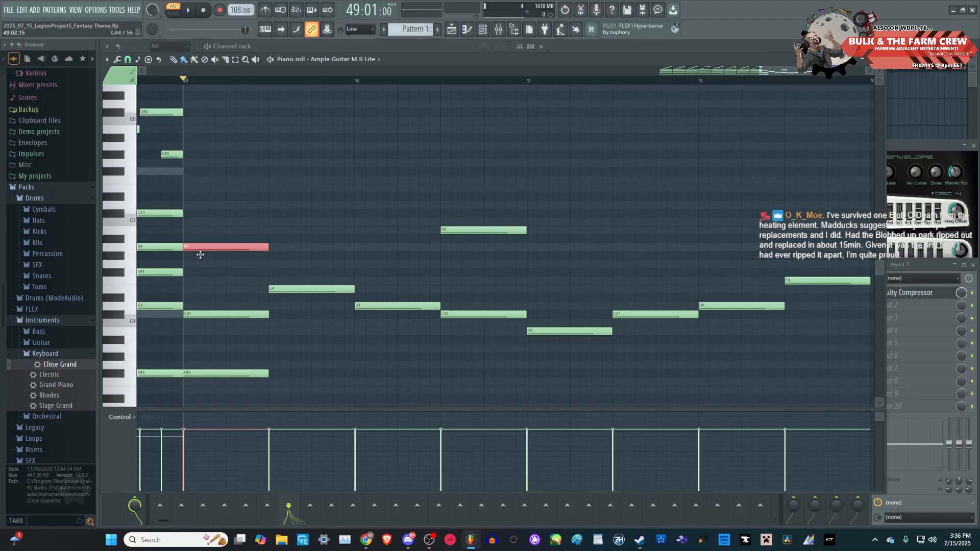
pyautogui.moveTo(200, 255); pyautogui.dragTo(201, 278)
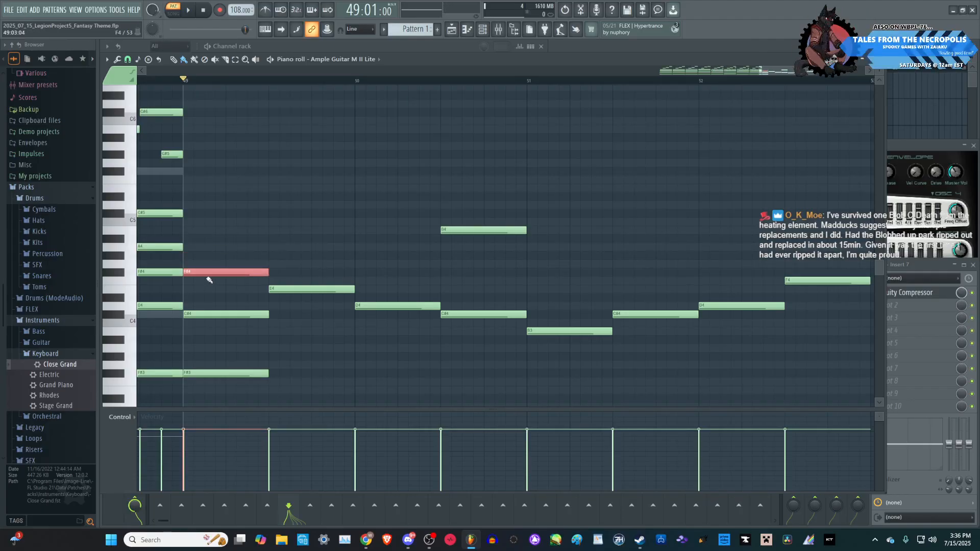
pyautogui.scroll(2, 207, 282)
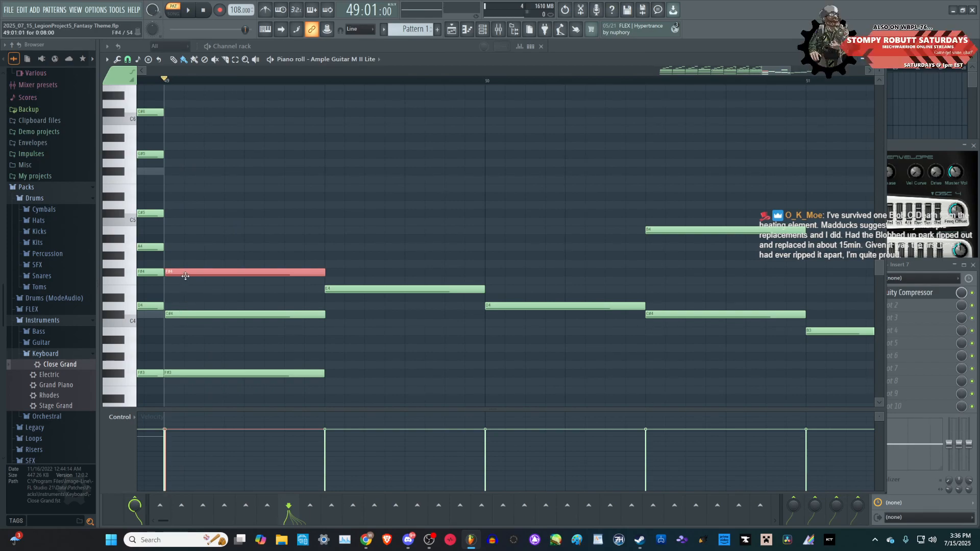
pyautogui.click(194, 229)
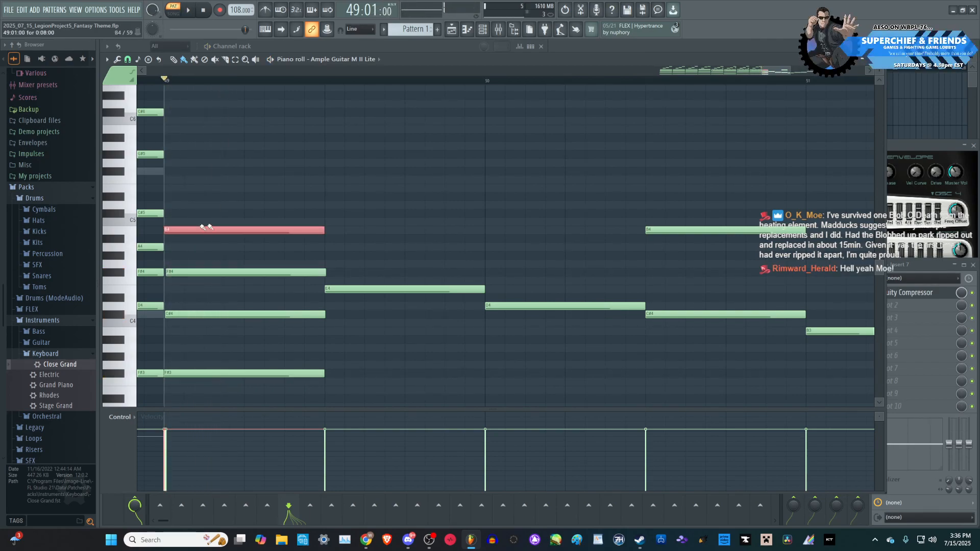
pyautogui.moveTo(220, 237); pyautogui.dragTo(209, 245)
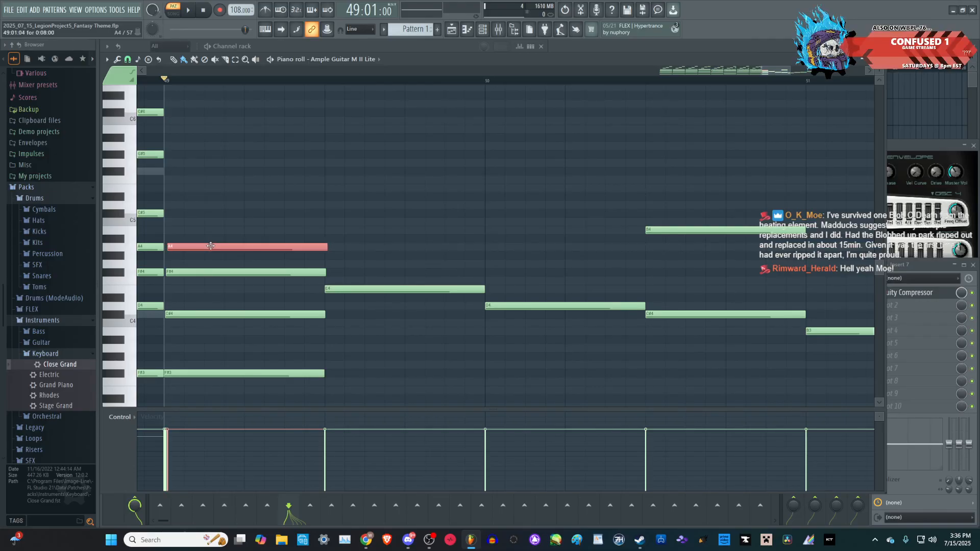
pyautogui.press('space')
pyautogui.press('space')
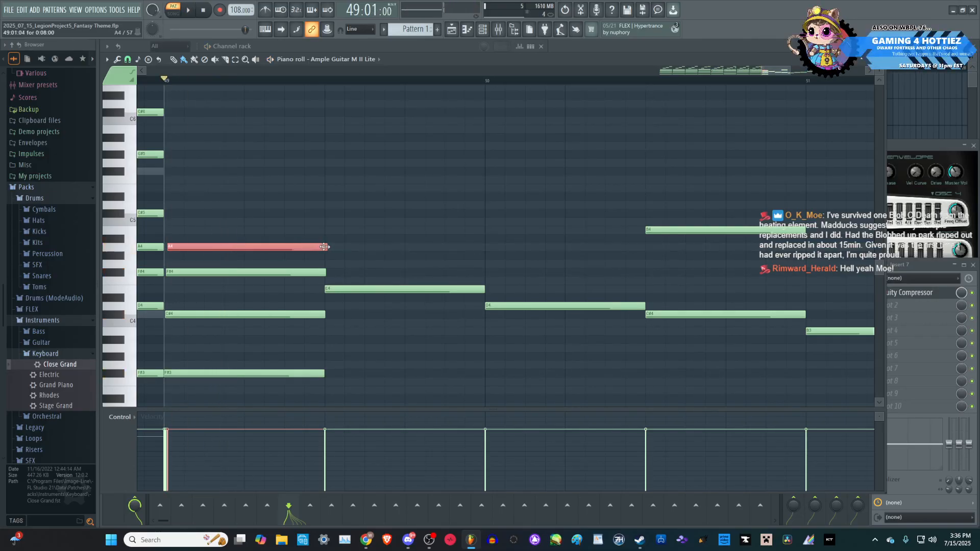
# - Top the bar 49 chord with a slightly delayed C#5 and cut off the note ends overhanging the middle of the bar
pyautogui.moveTo(163, 223); pyautogui.dragTo(180, 212)
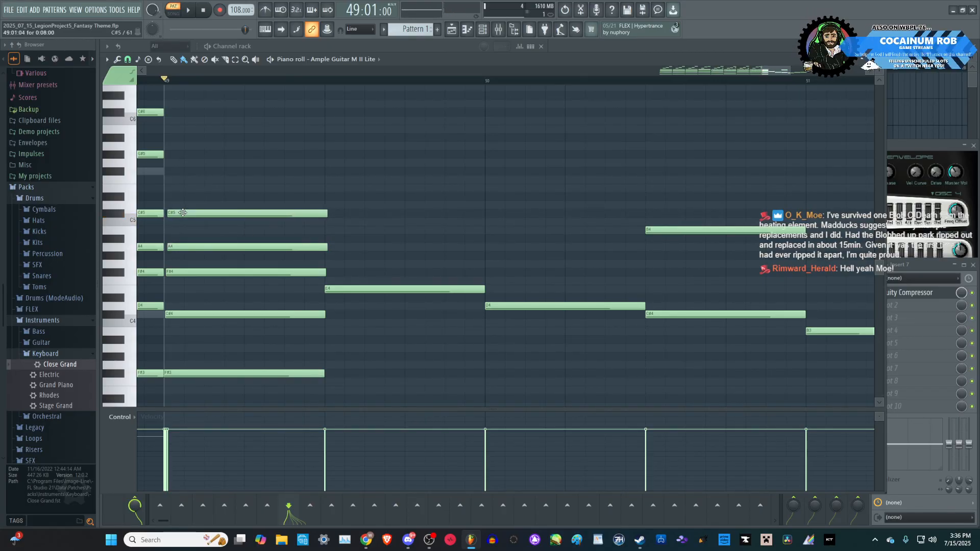
pyautogui.scroll(4, 165, 234)
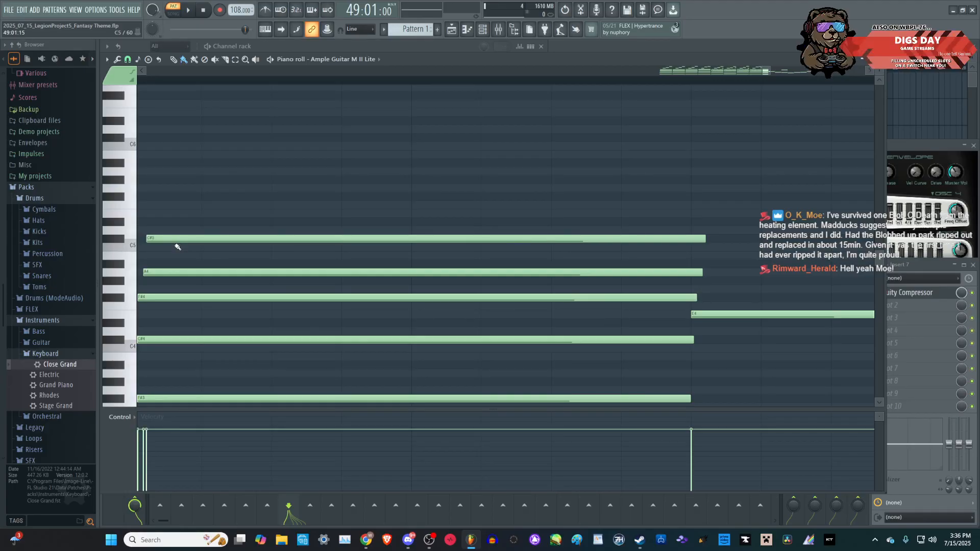
pyautogui.scroll(-4, 177, 247)
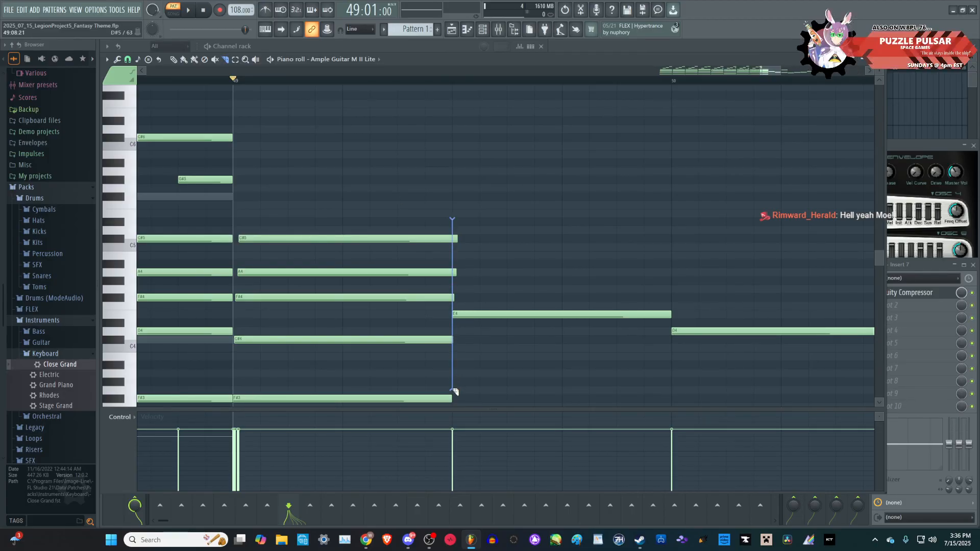
pyautogui.scroll(-4, 454, 388)
pyautogui.scroll(3, 457, 344)
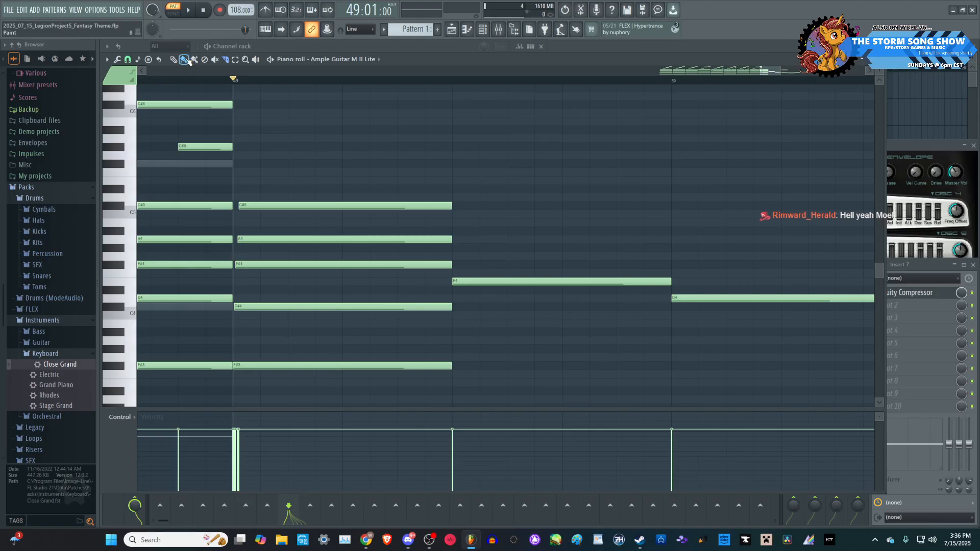
# - Select the four upper notes of the bar 49 chord, play the strummed chord and clear the selection
pyautogui.scroll(1, 268, 248)
pyautogui.scroll(4, 261, 262)
pyautogui.moveTo(250, 311); pyautogui.dragTo(230, 193)
pyautogui.moveTo(276, 368); pyautogui.dragTo(250, 196)
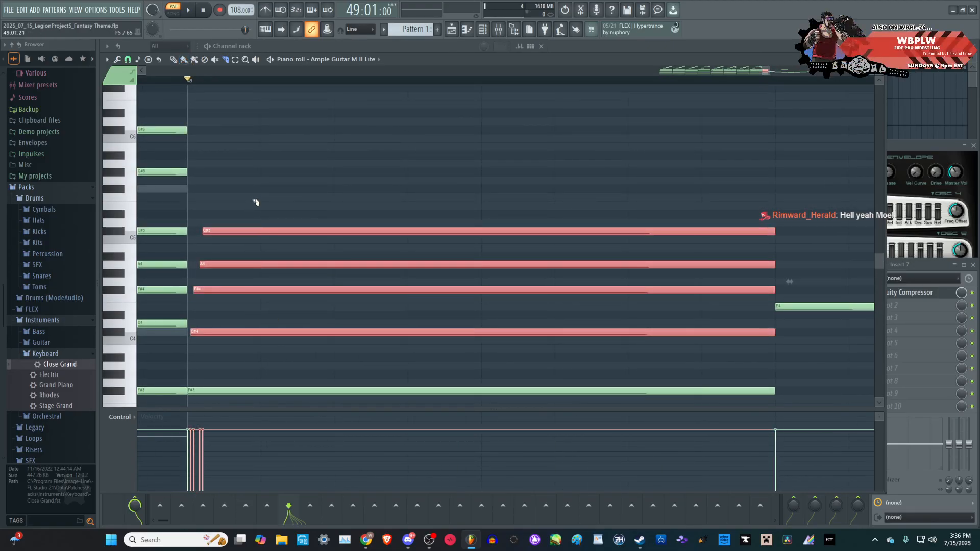
pyautogui.hotkey('shift', 'Left')
pyautogui.press('space')
pyautogui.keyDown('ctrl'); pyautogui.click(259, 203); pyautogui.keyUp('ctrl')
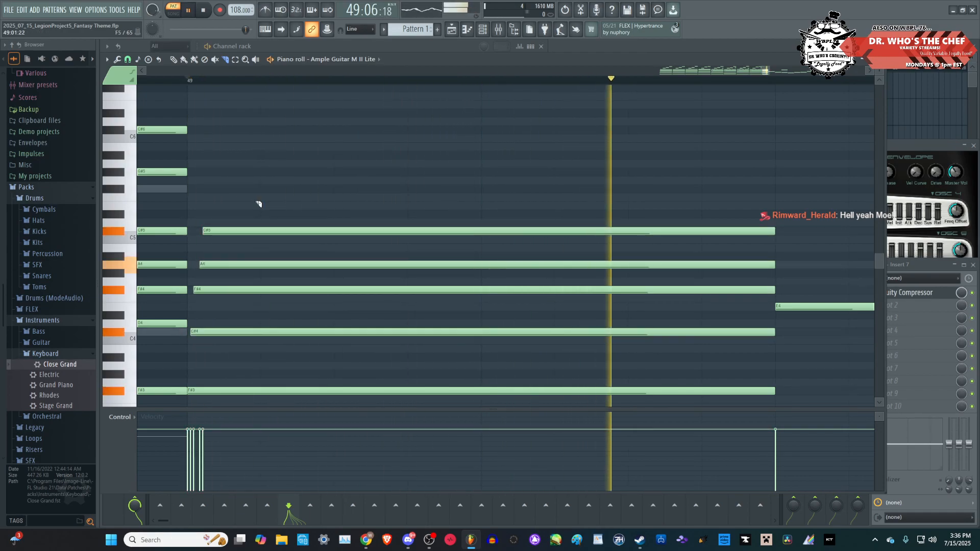
pyautogui.scroll(-3, 259, 204)
pyautogui.press('space')
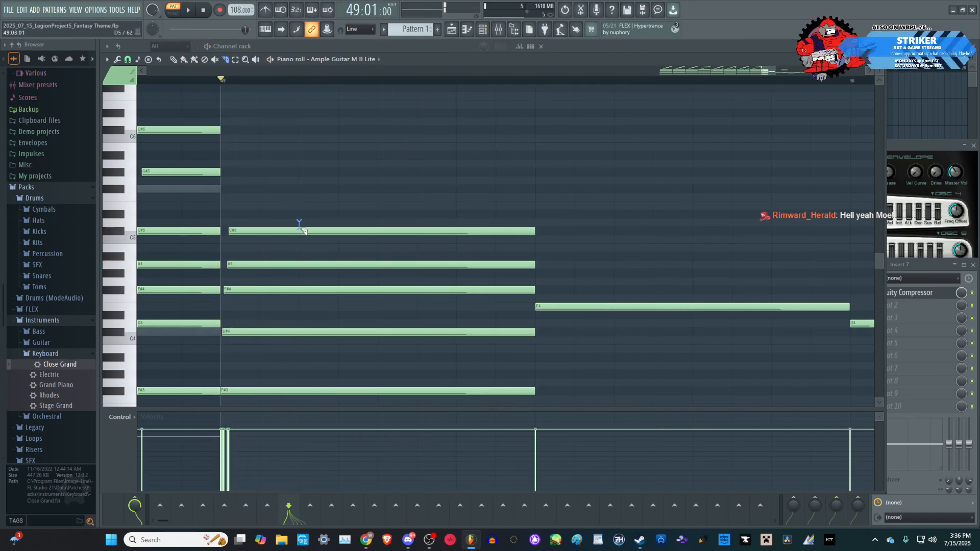
# - Slice the bar 49 chord's C#5 and A4 at step 3 and the A4 again at step 4, playing the result
pyautogui.moveTo(299, 223); pyautogui.dragTo(302, 243)
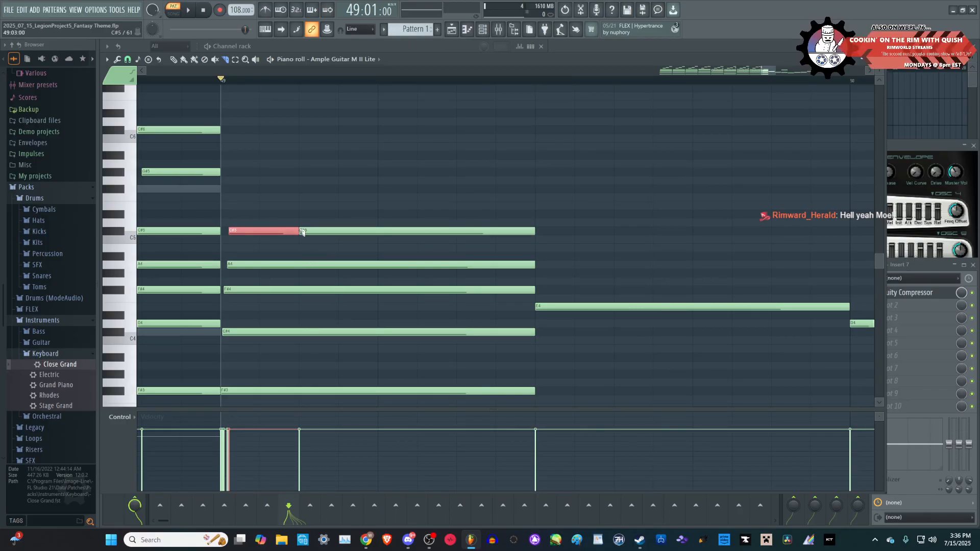
pyautogui.moveTo(300, 231); pyautogui.dragTo(310, 280)
pyautogui.press('space')
pyautogui.press('space')
pyautogui.scroll(-3, 323, 270)
pyautogui.scroll(3, 315, 235)
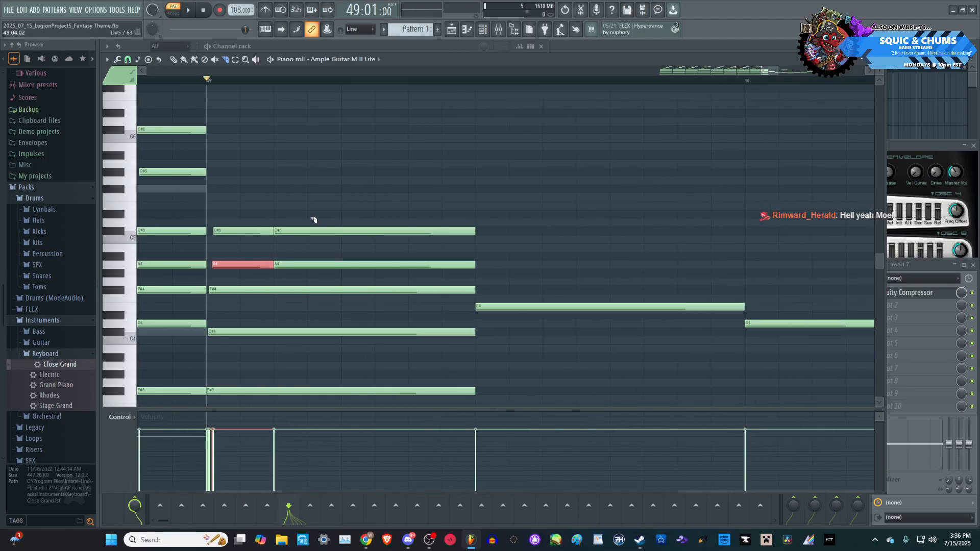
pyautogui.moveTo(308, 256); pyautogui.dragTo(309, 278)
pyautogui.press('space')
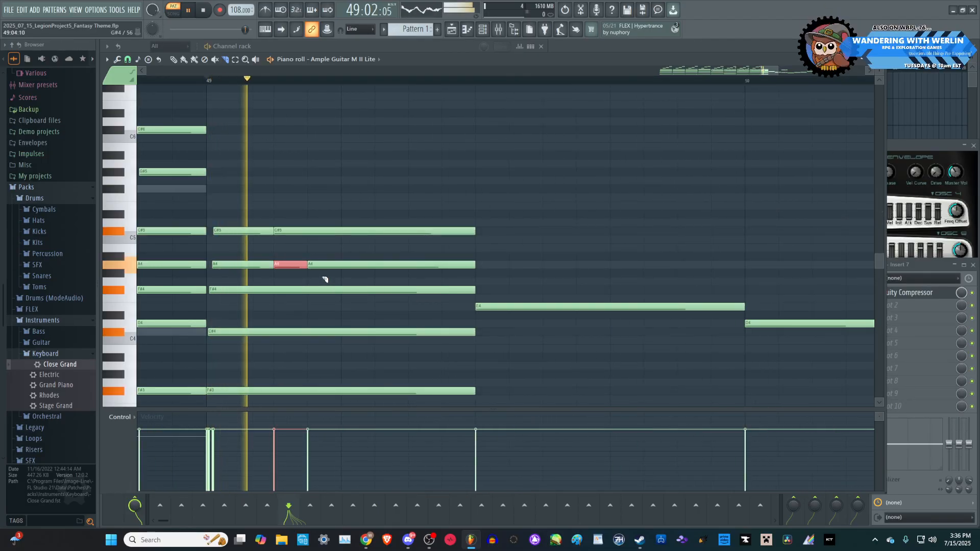
pyautogui.press('space')
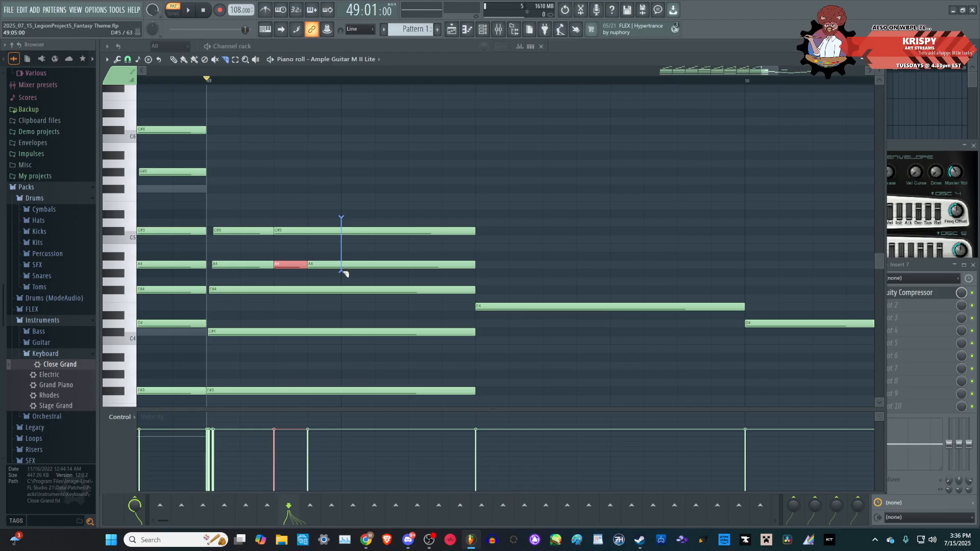
# - Slice the C#5 and A4 of the bar 49 chord at step 5 and play the rhythm
pyautogui.moveTo(345, 273); pyautogui.dragTo(343, 275)
pyautogui.press('space')
pyautogui.press('space')
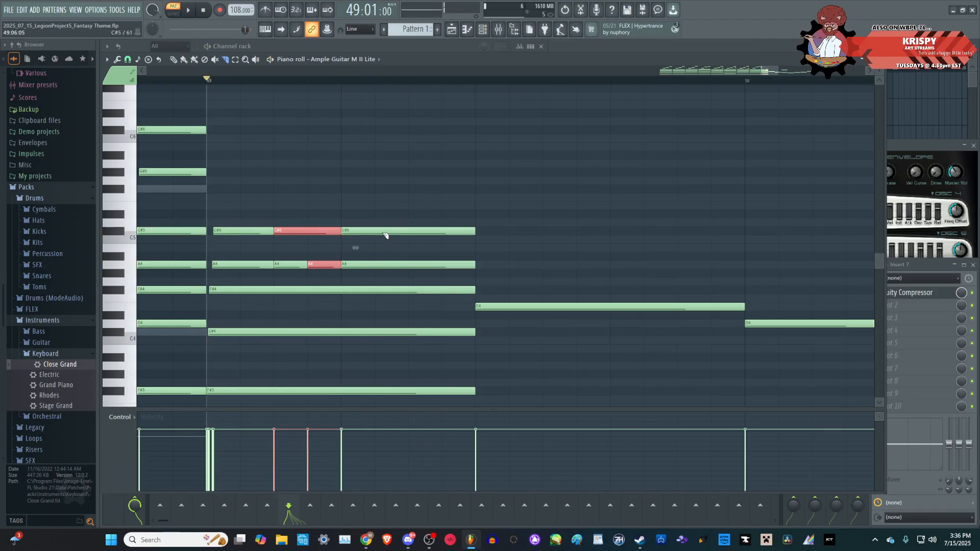
pyautogui.press('space')
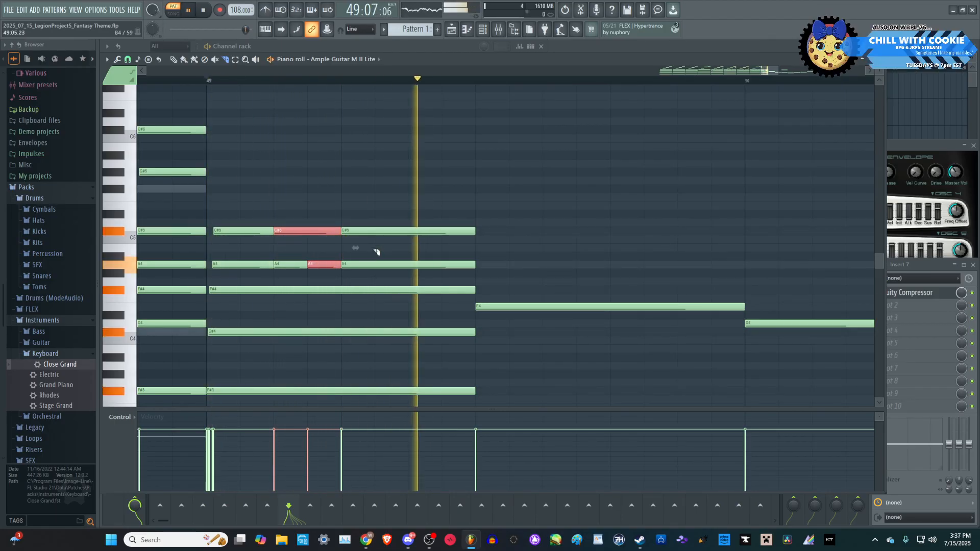
pyautogui.press('space')
pyautogui.press('space')
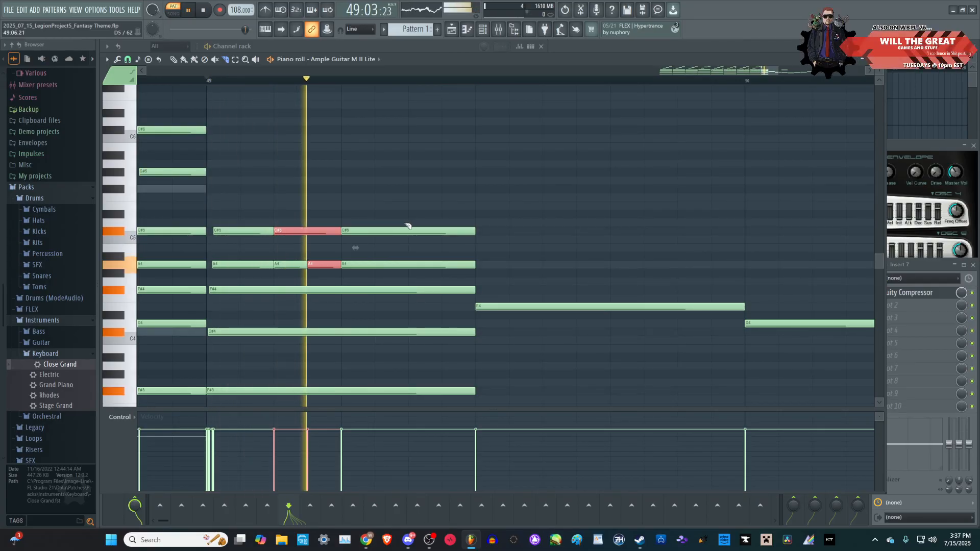
pyautogui.press('space')
# - Slice the bar 49 chord's C#5 and A4 at step 7 and the A4 again at step 8, and play the bar
pyautogui.moveTo(408, 223); pyautogui.dragTo(410, 284)
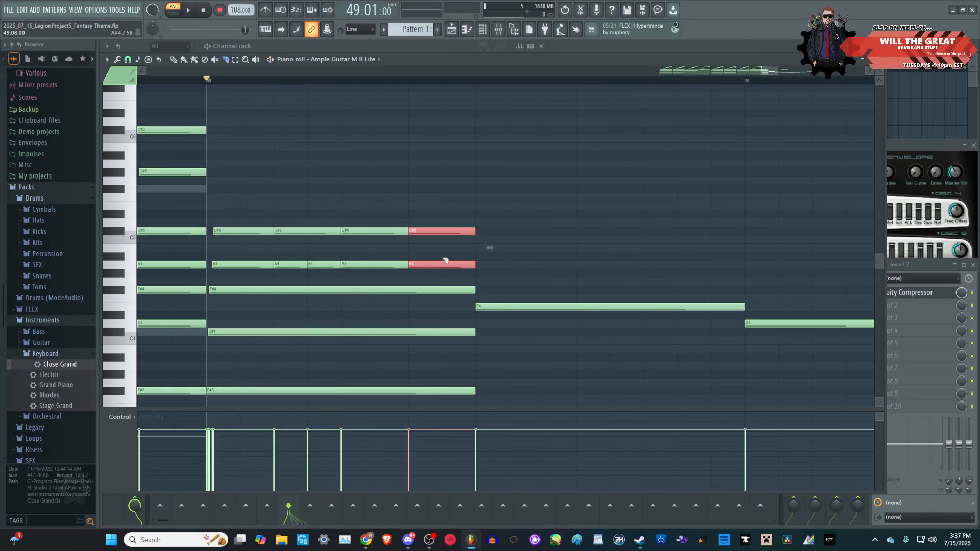
pyautogui.moveTo(442, 255); pyautogui.dragTo(442, 268)
pyautogui.press('space')
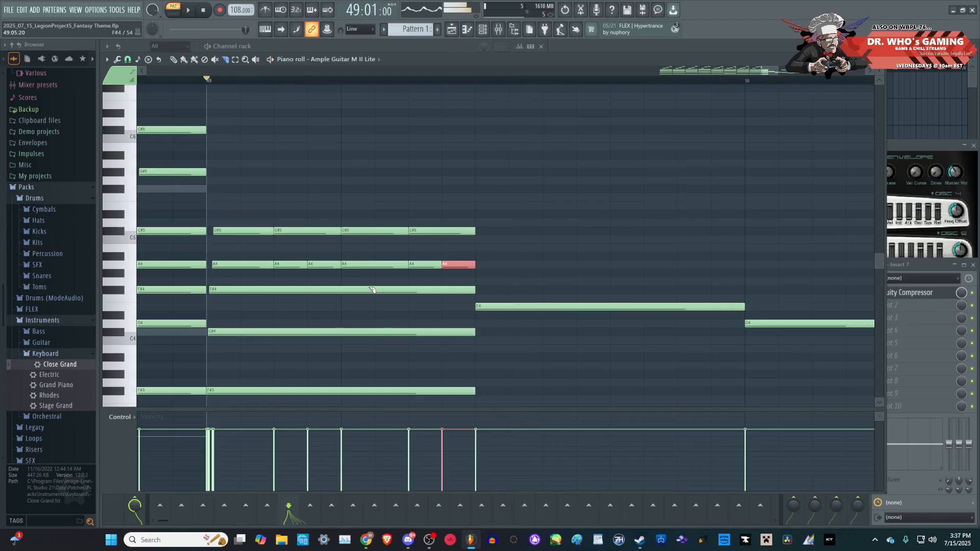
pyautogui.press('space')
pyautogui.scroll(-2, 379, 298)
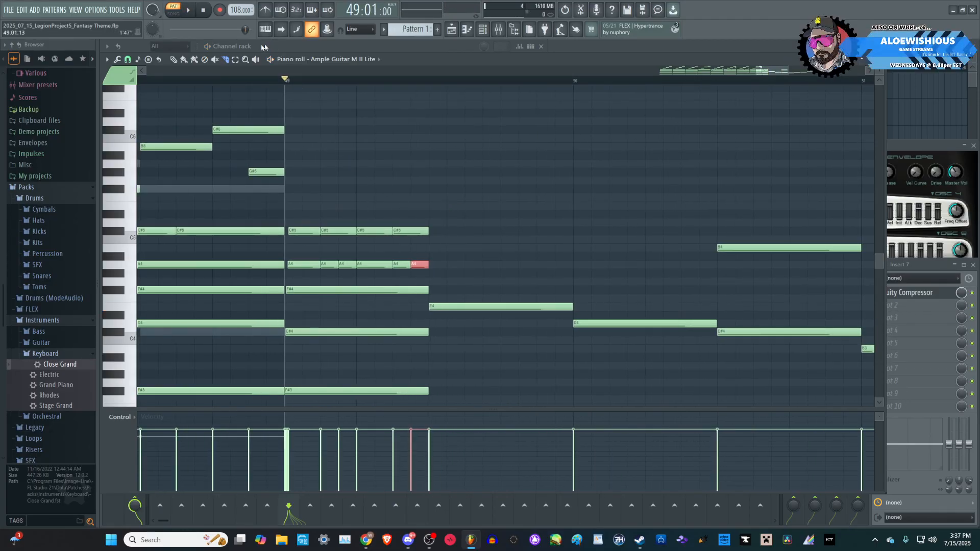
pyautogui.scroll(-3, 492, 153)
pyautogui.scroll(-3, 320, 96)
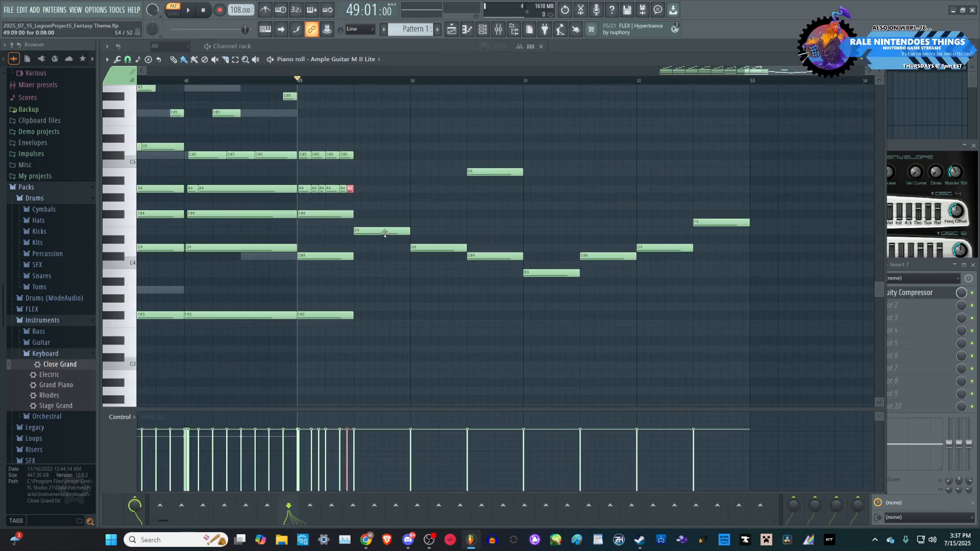
pyautogui.press('space')
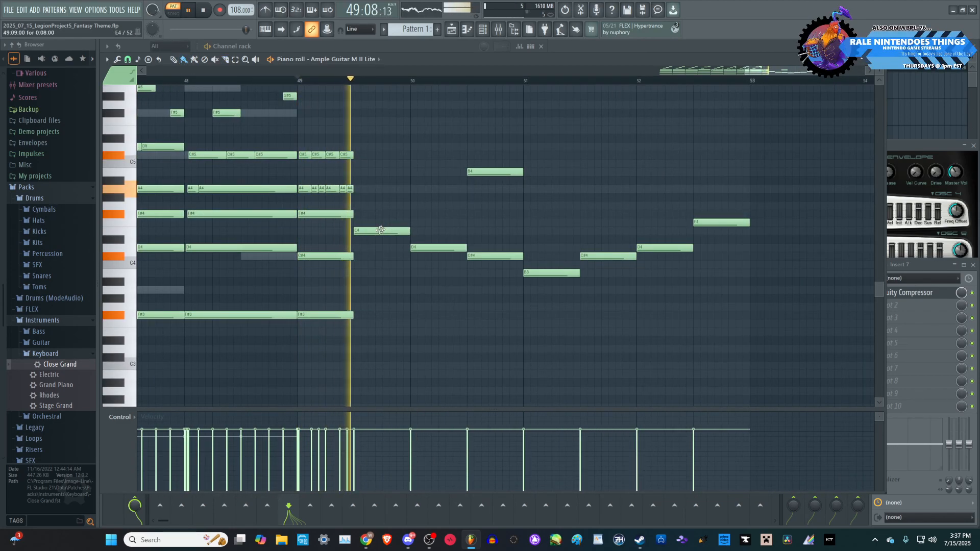
pyautogui.press('space')
# - Add a half-bar B4 above the E4 in the second half of bar 49 and play it
pyautogui.scroll(3, 377, 230)
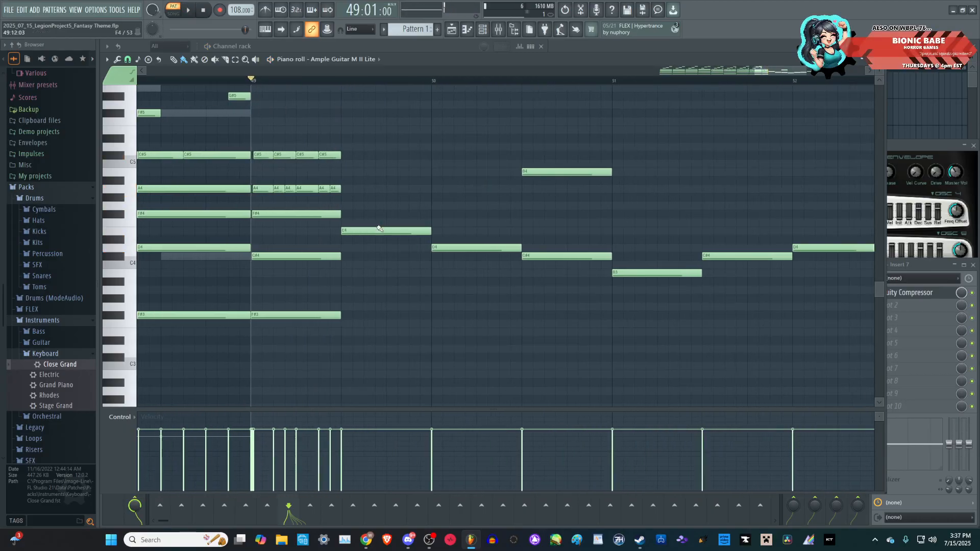
pyautogui.click(327, 174)
pyautogui.press('space')
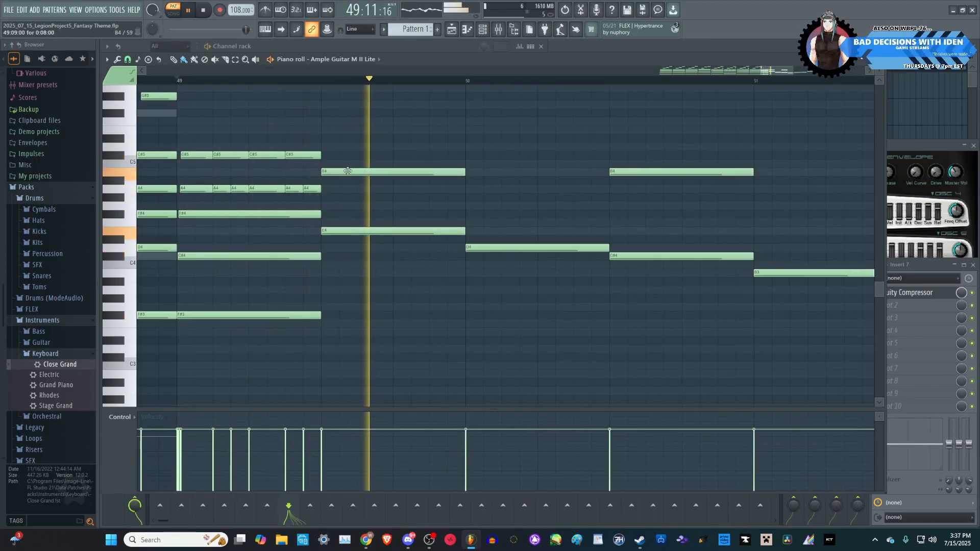
pyautogui.press('space')
pyautogui.scroll(2, 353, 201)
pyautogui.scroll(-2, 414, 186)
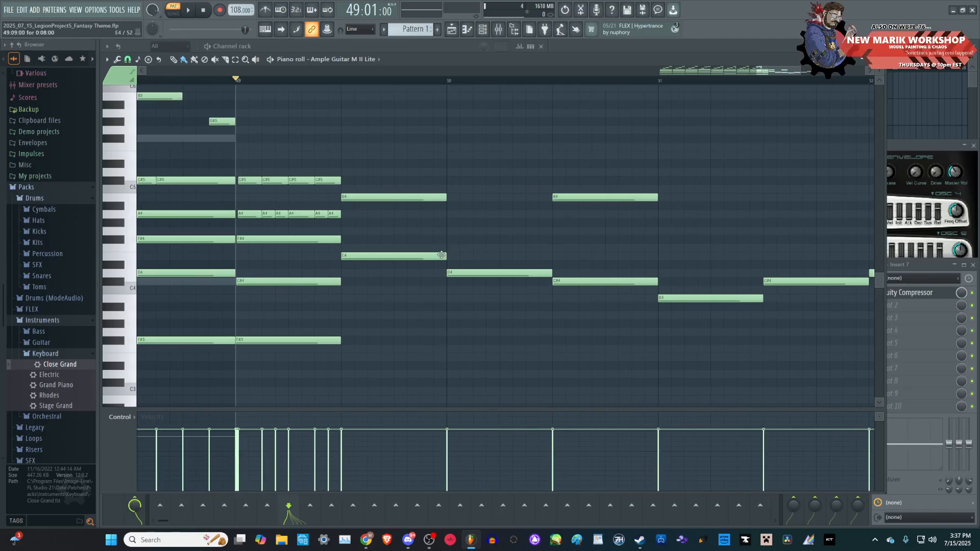
# - Add a D5 from step 13 to the end of bar 49, ending the B4 where it starts, and play the bar
pyautogui.moveTo(462, 262); pyautogui.dragTo(431, 197)
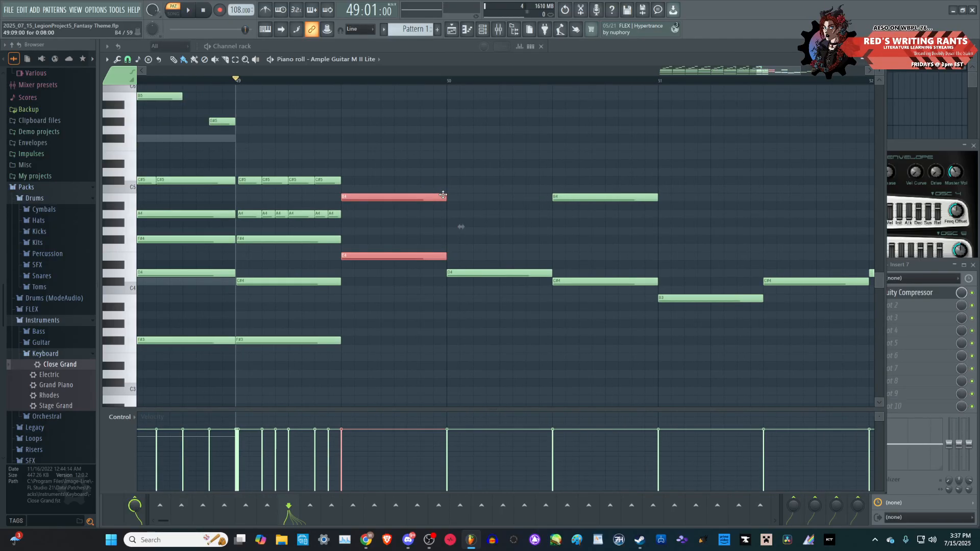
pyautogui.click(424, 179)
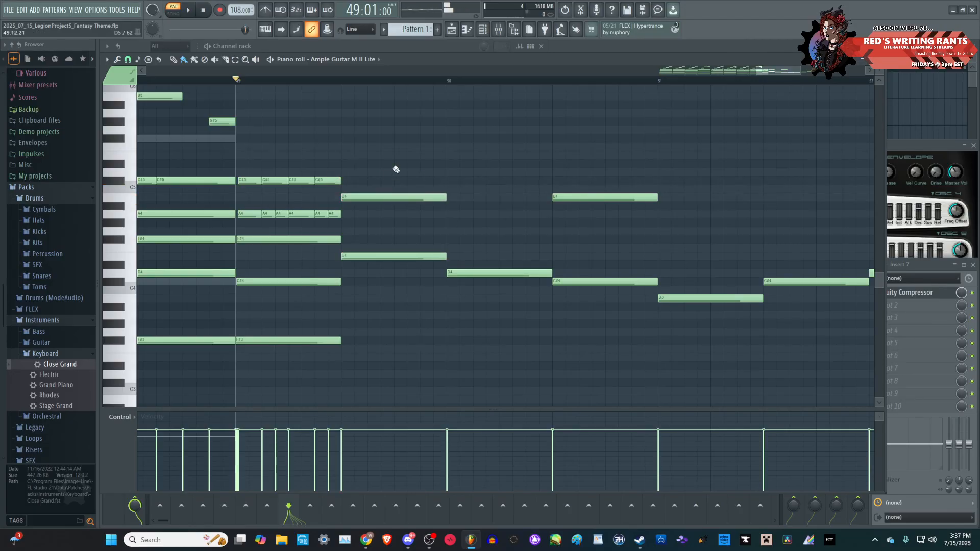
pyautogui.click(394, 171)
pyautogui.press('space')
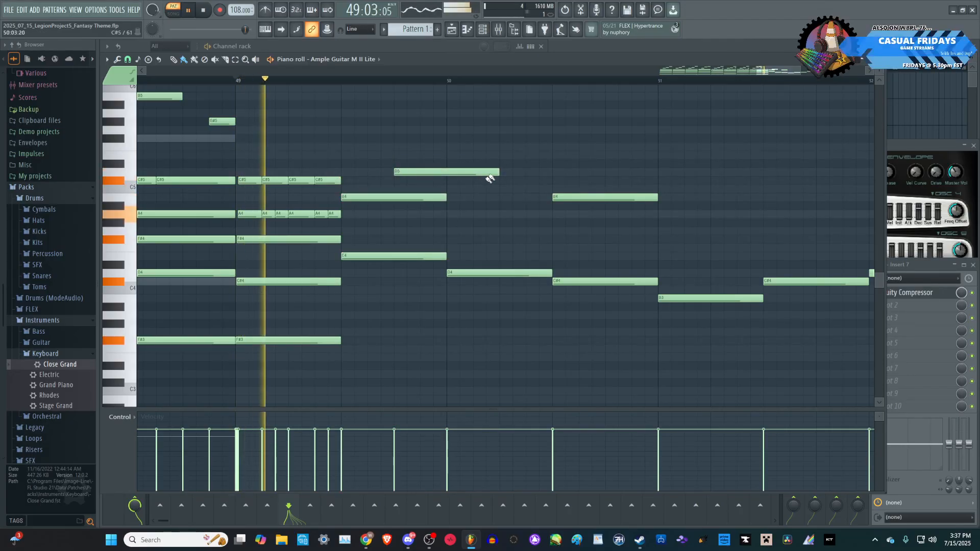
pyautogui.press('space')
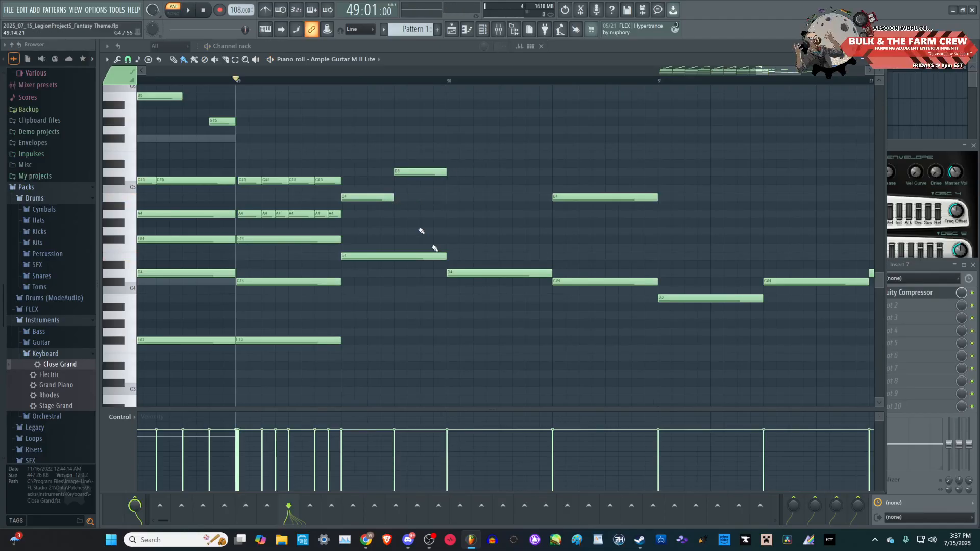
# - Add a quarter-bar F#4 below the D5 at step 13, ending the E4 where it starts, and play the bar
pyautogui.click(398, 240)
pyautogui.press('space')
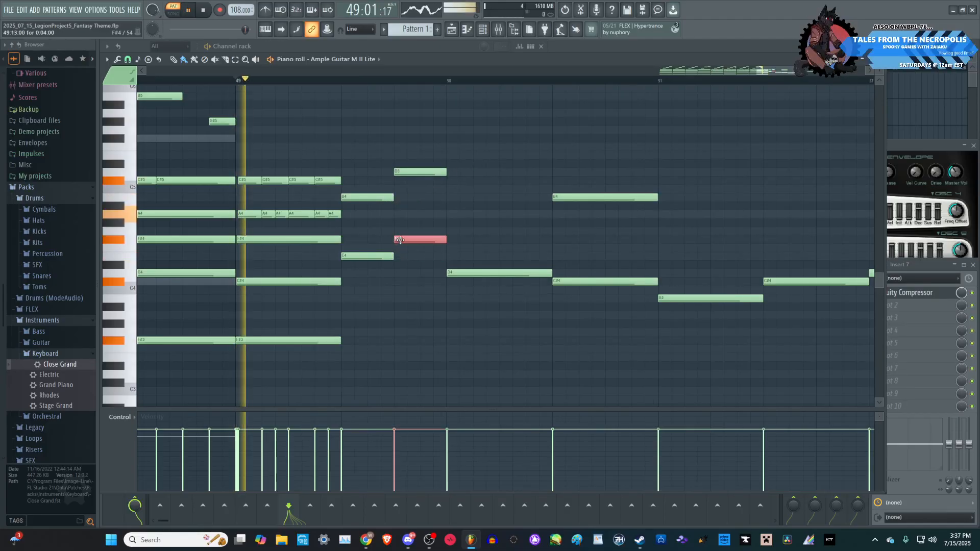
pyautogui.press('space')
# - Add a quarter-bar E3 at step 9 of bar 49 as the bass of the chord and play it
pyautogui.scroll(3, 358, 321)
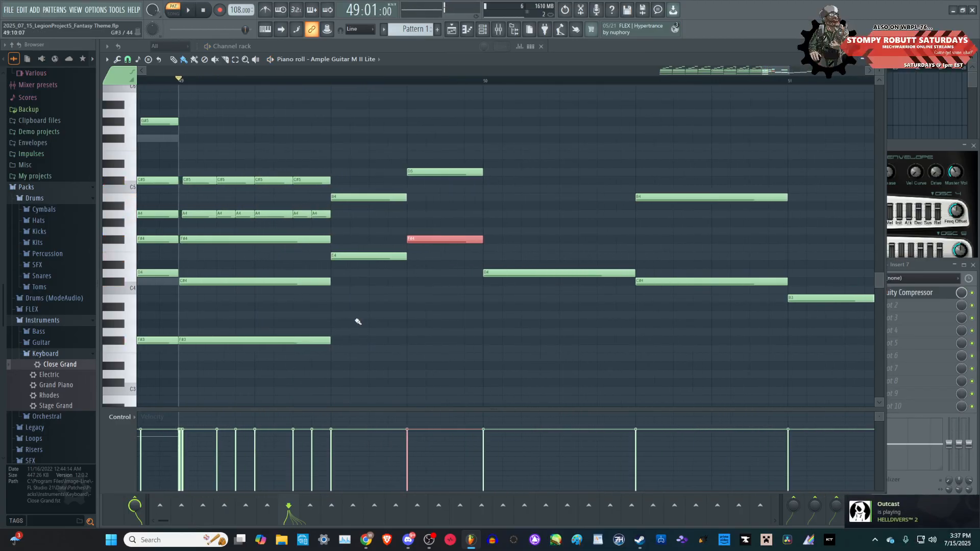
pyautogui.click(326, 351)
pyautogui.moveTo(339, 351); pyautogui.dragTo(339, 358)
pyautogui.press('space')
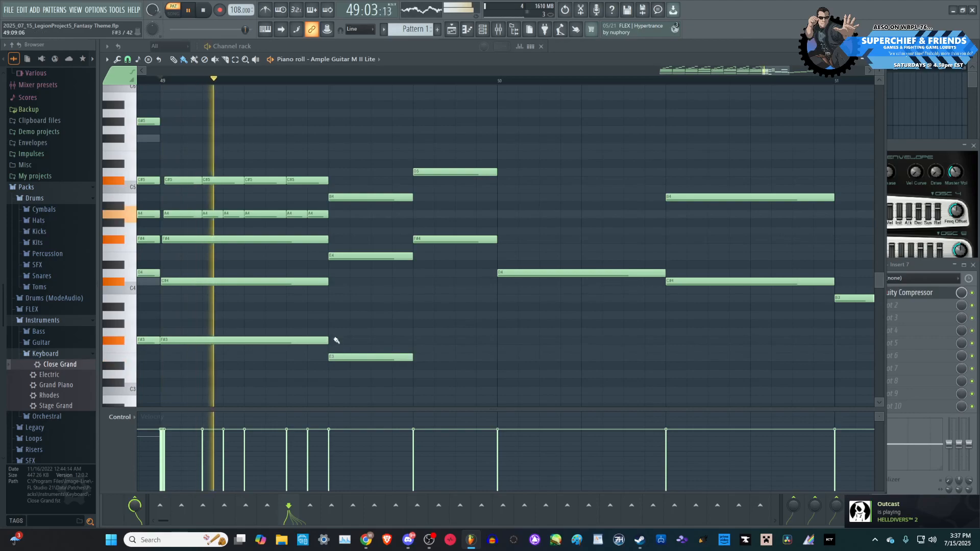
pyautogui.press('space')
# - Add a quarter-bar B3 and G#4 to the chord at step 9 of bar 49 and play it
pyautogui.click(330, 306)
pyautogui.moveTo(367, 308); pyautogui.dragTo(368, 299)
pyautogui.press('space')
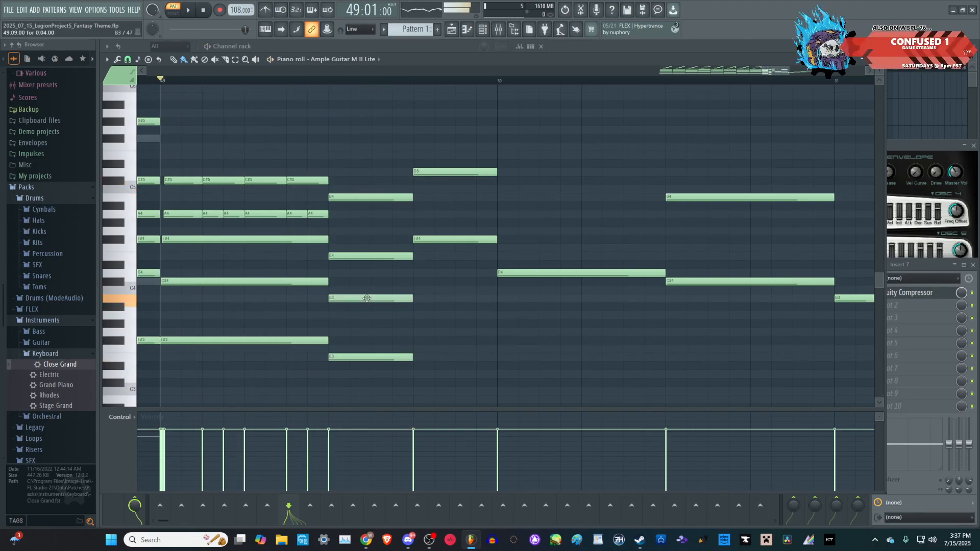
pyautogui.click(348, 223)
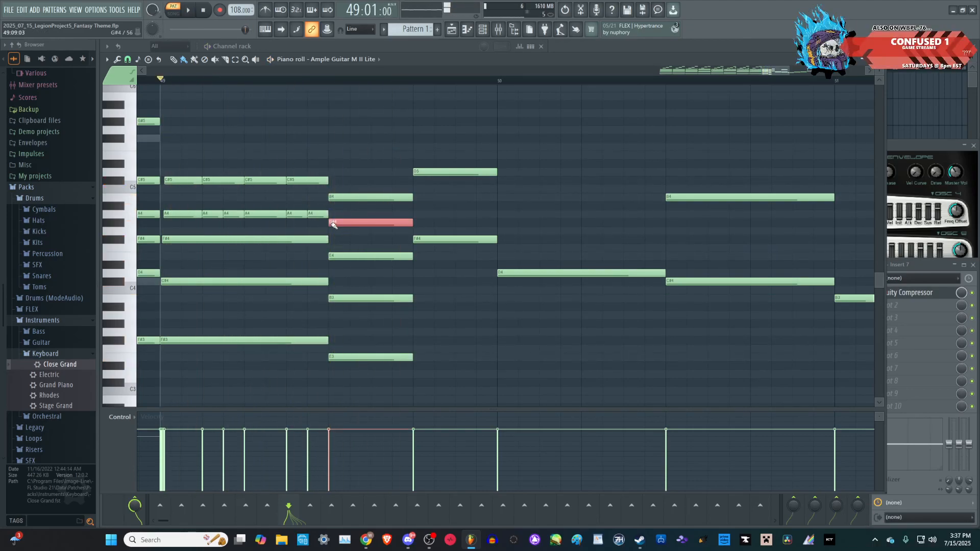
pyautogui.press('space')
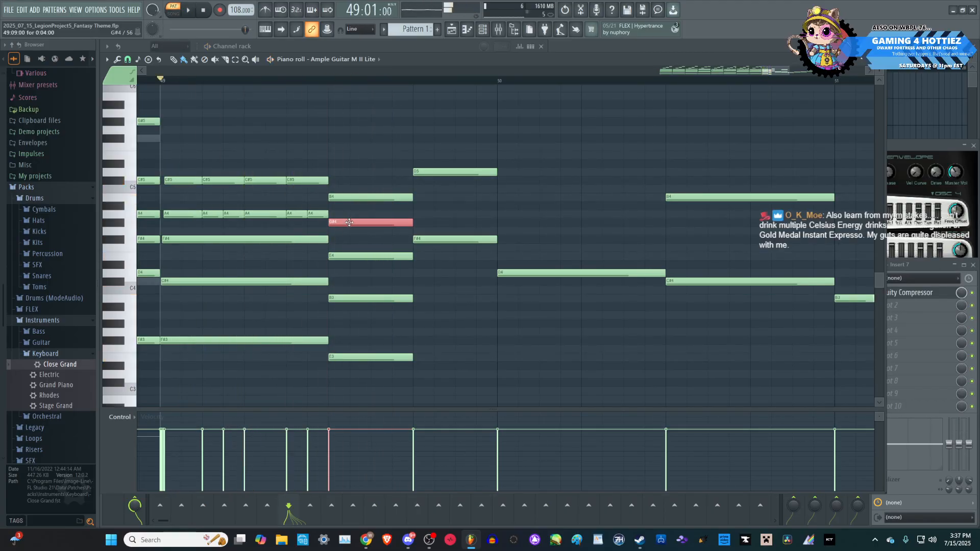
# - Try the step 9 chord's G#4 as G4, play it, move the note back to G#4 and play again
pyautogui.moveTo(350, 224)
pyautogui.mouseDown()
pyautogui.moveTo(351, 243)
pyautogui.moveTo(354, 226)
pyautogui.mouseUp()
pyautogui.press('space')
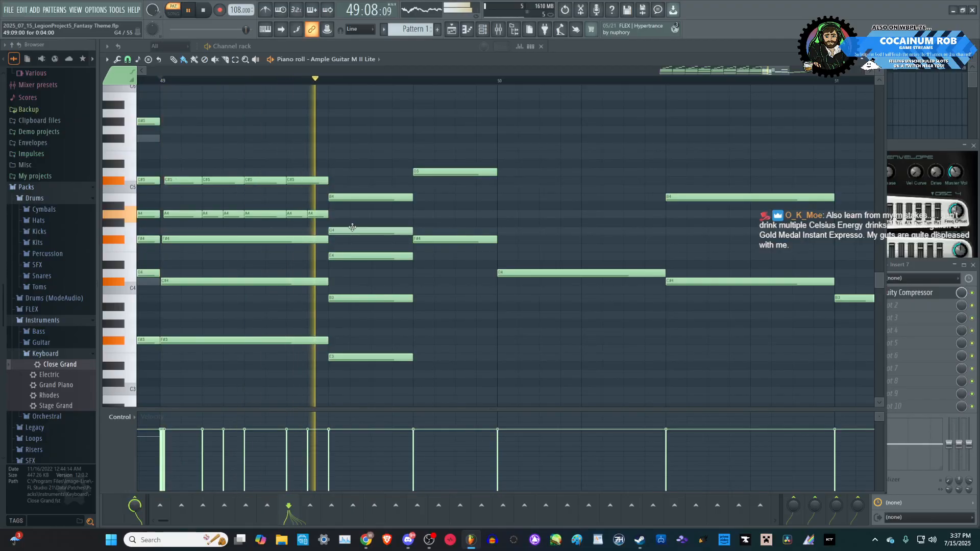
pyautogui.press('space')
pyautogui.click(354, 226)
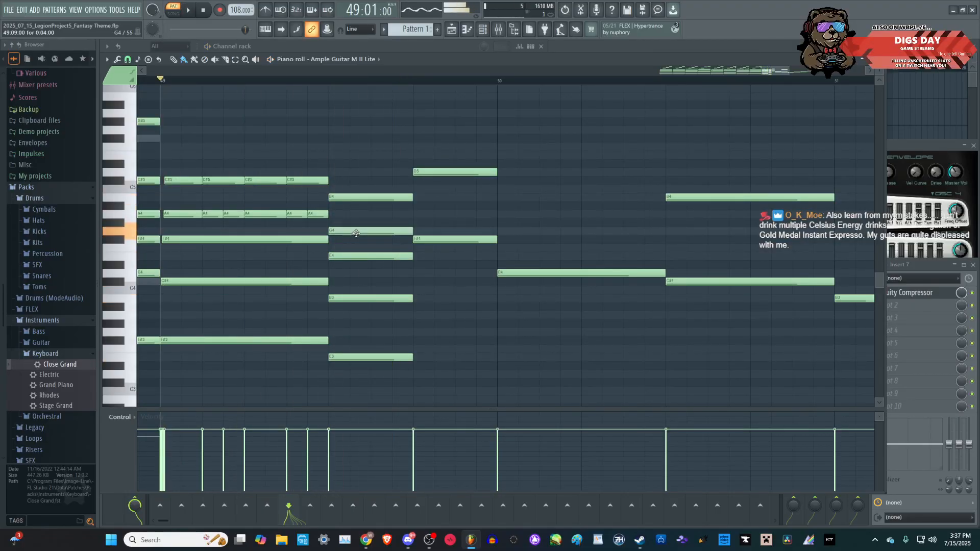
pyautogui.press('space')
pyautogui.press('space')
pyautogui.moveTo(344, 234); pyautogui.dragTo(345, 220)
pyautogui.press('space')
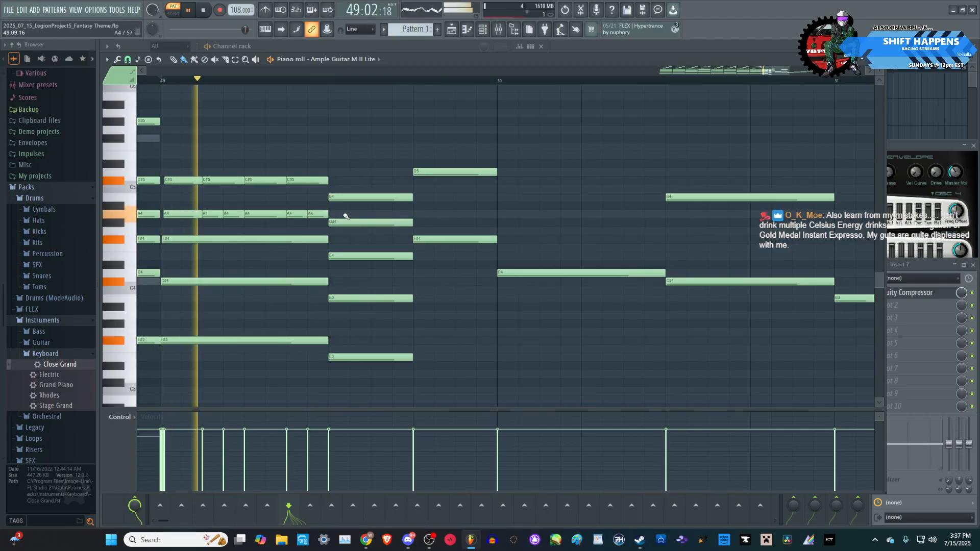
pyautogui.press('space')
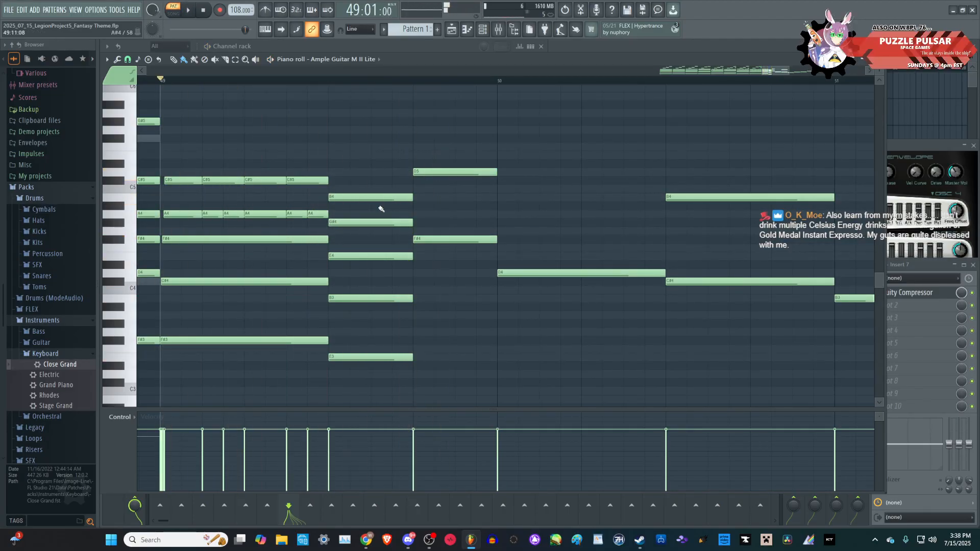
# - Shift the G#4, E4, B3 and E3 of the step 9 chord slightly later, and the three lowest notes a little further
pyautogui.moveTo(371, 325); pyautogui.dragTo(362, 183)
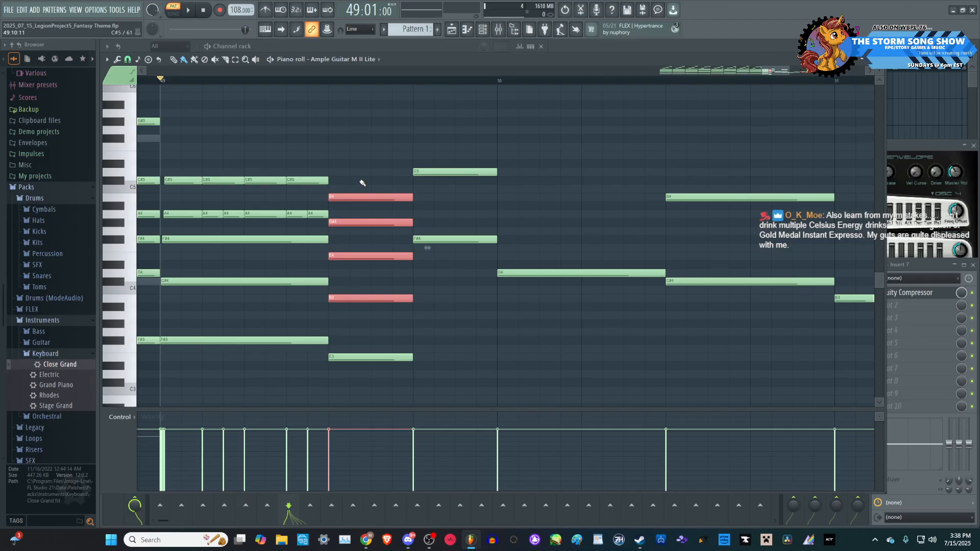
pyautogui.moveTo(387, 387); pyautogui.dragTo(367, 219)
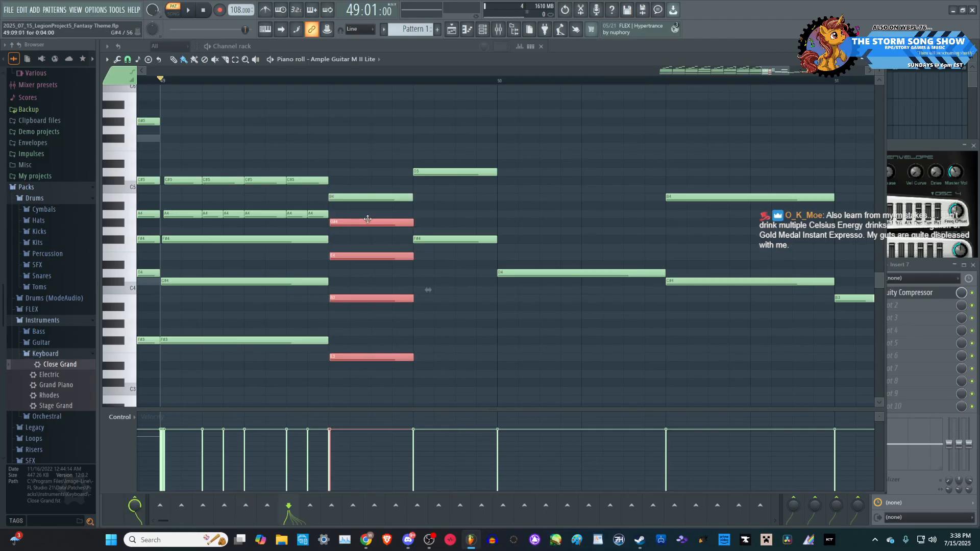
pyautogui.moveTo(371, 386); pyautogui.dragTo(353, 251)
pyautogui.moveTo(359, 356); pyautogui.dragTo(362, 308)
pyautogui.hotkey('ctrl', 'z')
# - Delay the B3 and E3 of the step 9 chord further, with the E3 starting last, for a downward stagger from B4
pyautogui.moveTo(368, 386); pyautogui.dragTo(356, 284)
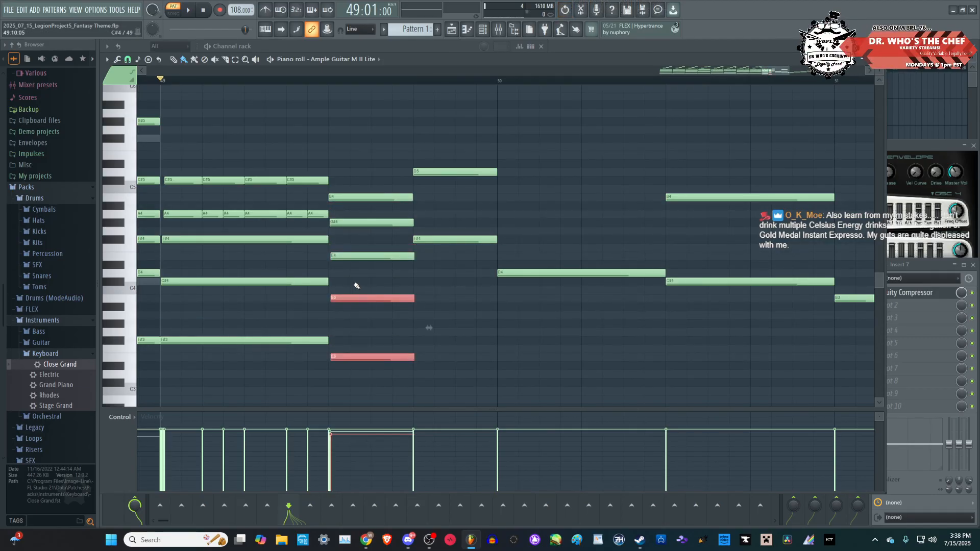
pyautogui.scroll(-1, 356, 285)
pyautogui.scroll(1, 356, 285)
pyautogui.click(361, 359)
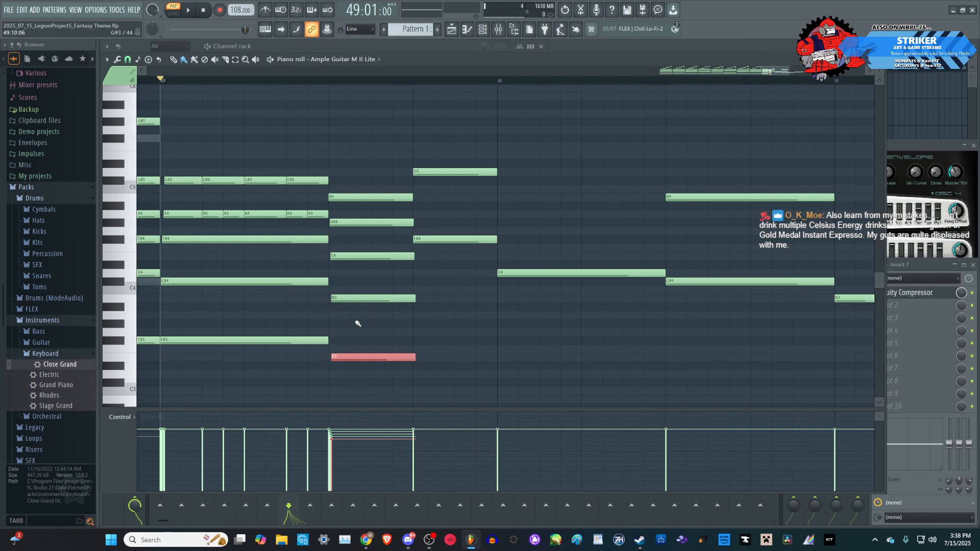
# - Play the strummed chord and cut off its note ends overhanging step 13 of bar 49
pyautogui.press('space')
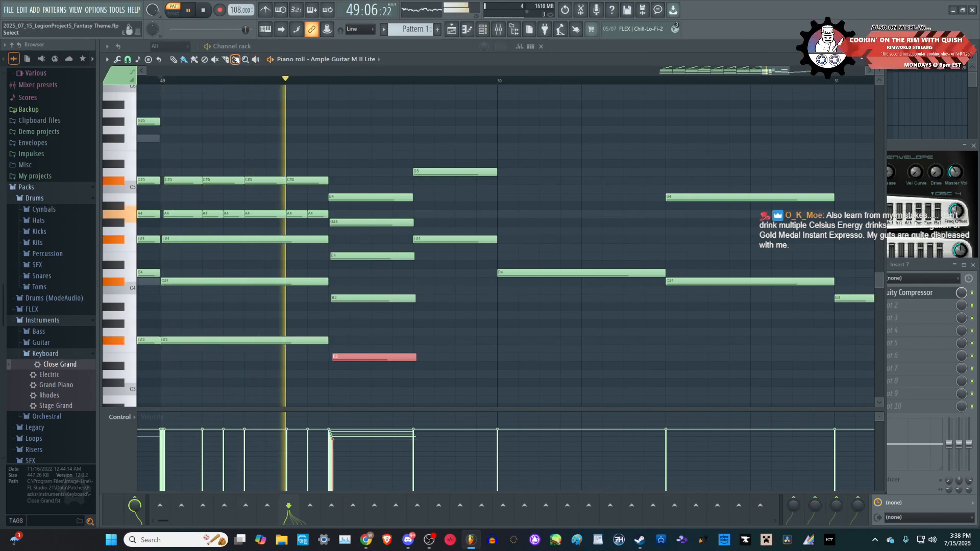
pyautogui.press('space')
pyautogui.moveTo(417, 184); pyautogui.dragTo(423, 383)
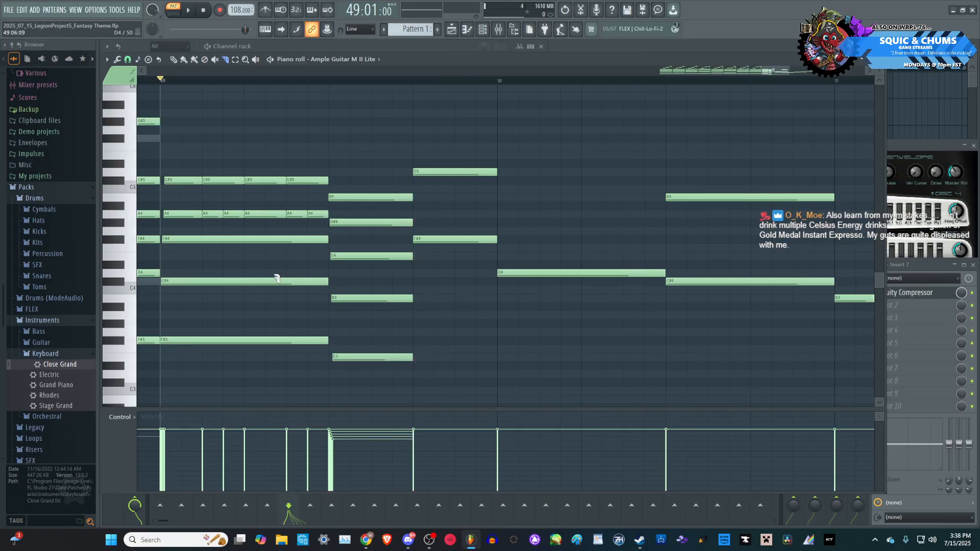
# - Lower the velocities of the first bar 49 chord in steps, with the C#4, F#4, A4 and opening C#5 progressively softer
pyautogui.moveTo(292, 315); pyautogui.dragTo(197, 242)
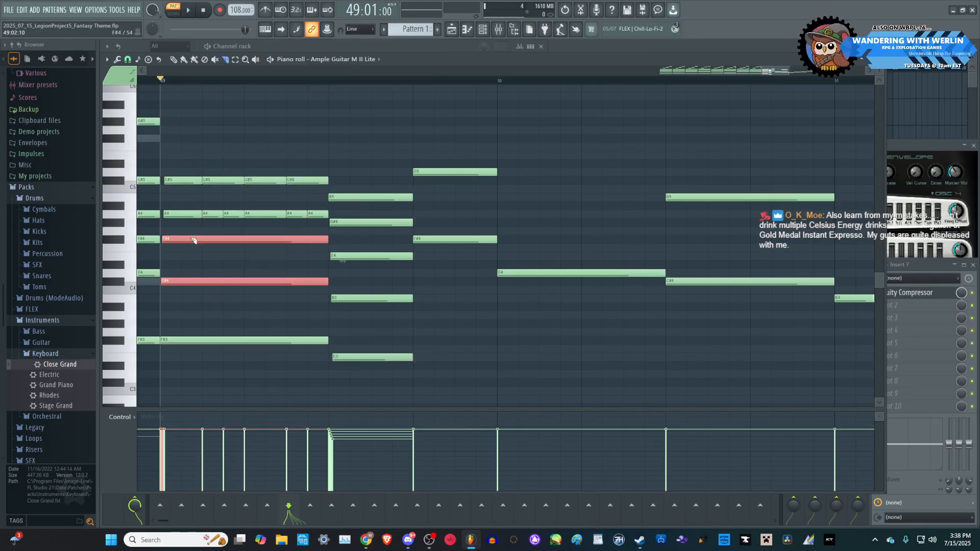
pyautogui.click(207, 258)
pyautogui.click(199, 240)
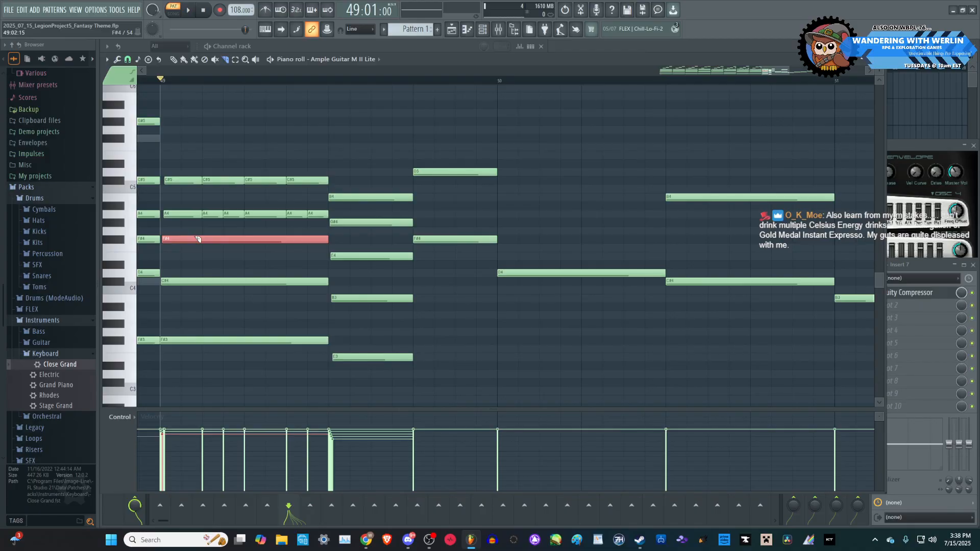
pyautogui.moveTo(192, 228); pyautogui.dragTo(171, 162)
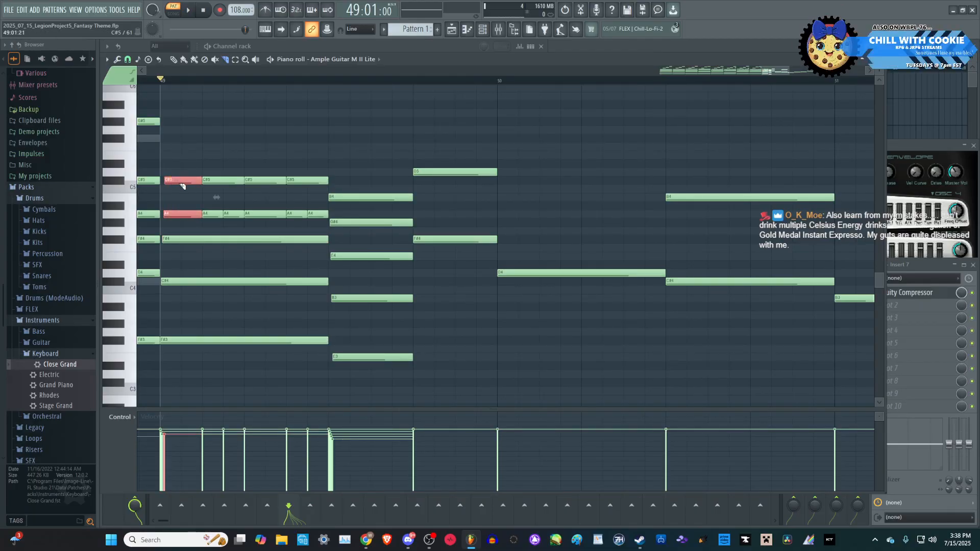
pyautogui.moveTo(179, 193); pyautogui.dragTo(172, 169)
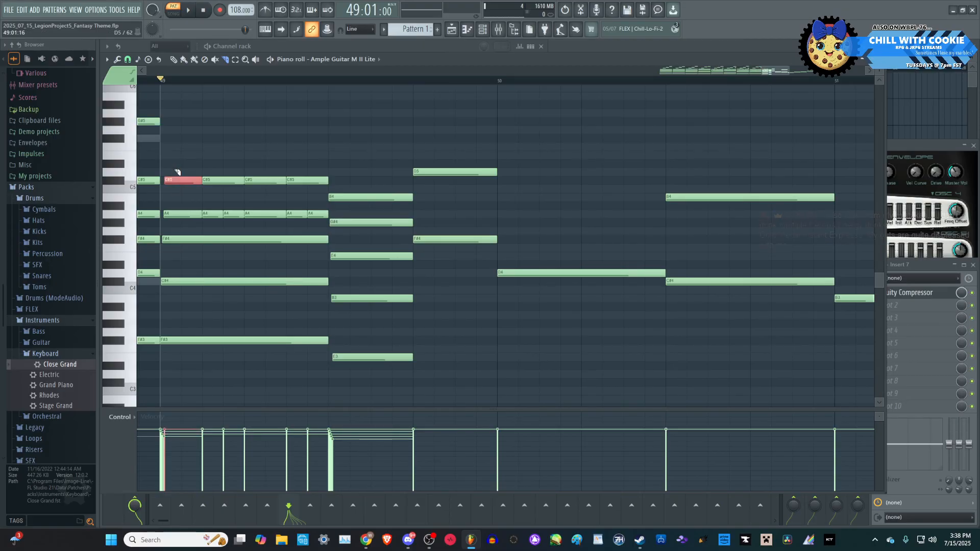
# - Shift the C#5 notes at steps 3 and 7 and the A4 at step 5 slightly later in bar 49, and play
pyautogui.click(209, 214)
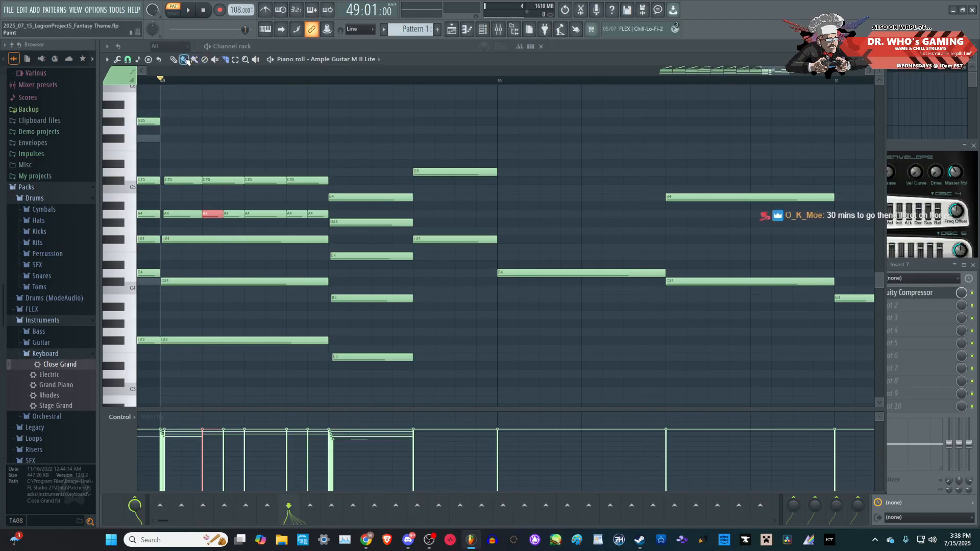
pyautogui.click(223, 180)
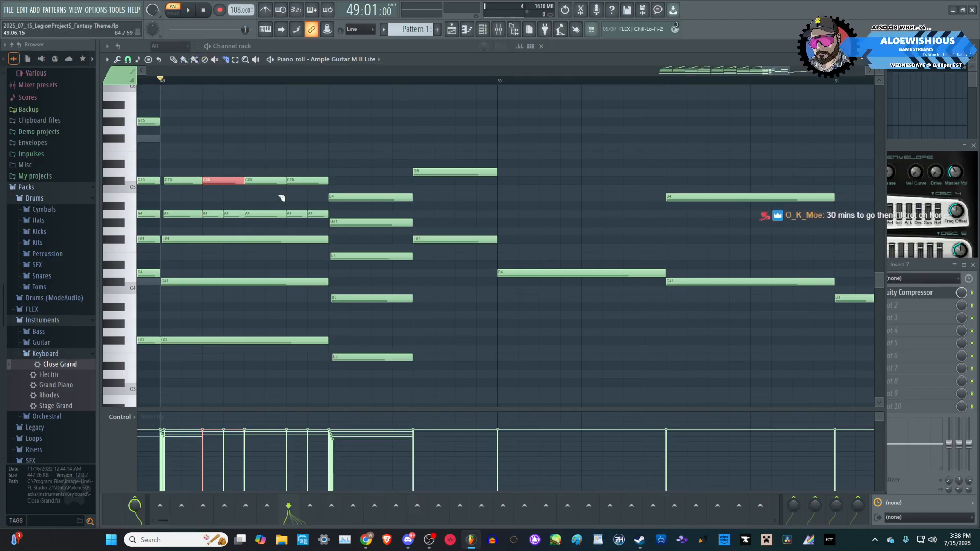
pyautogui.keyDown('shift'); pyautogui.click(267, 214); pyautogui.keyUp('shift')
pyautogui.keyDown('shift'); pyautogui.click(300, 180); pyautogui.keyUp('shift')
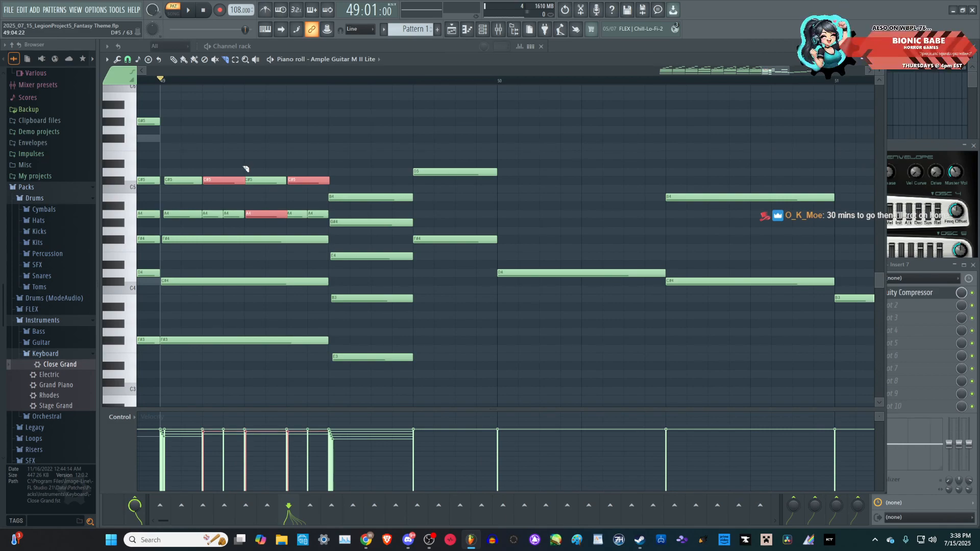
pyautogui.press('space')
# - Trim the overhanging ends of the delayed A4 at step 7 and the last C#5 at step 9 of bar 49
pyautogui.moveTo(245, 193); pyautogui.dragTo(286, 228)
pyautogui.press('space')
pyautogui.press('space')
pyautogui.moveTo(329, 169); pyautogui.dragTo(287, 228)
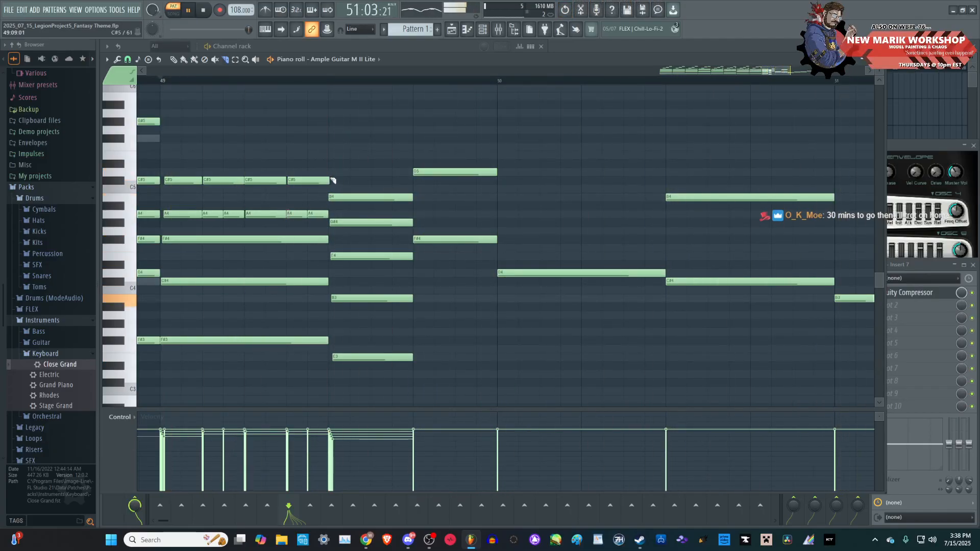
# - Play the passage repeatedly from the start of bar 49 to check the timing of the repeated notes and strum
pyautogui.press('space')
pyautogui.press('space')
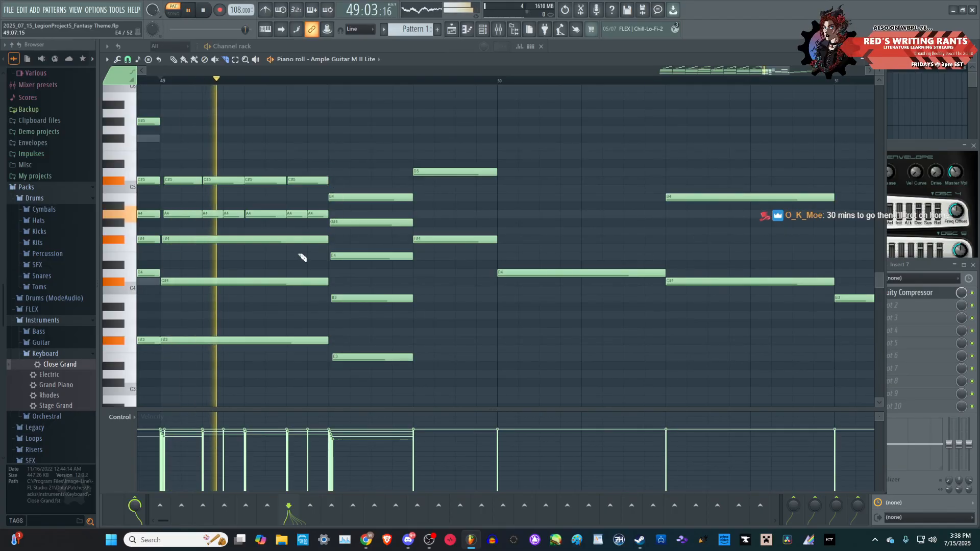
pyautogui.press('space')
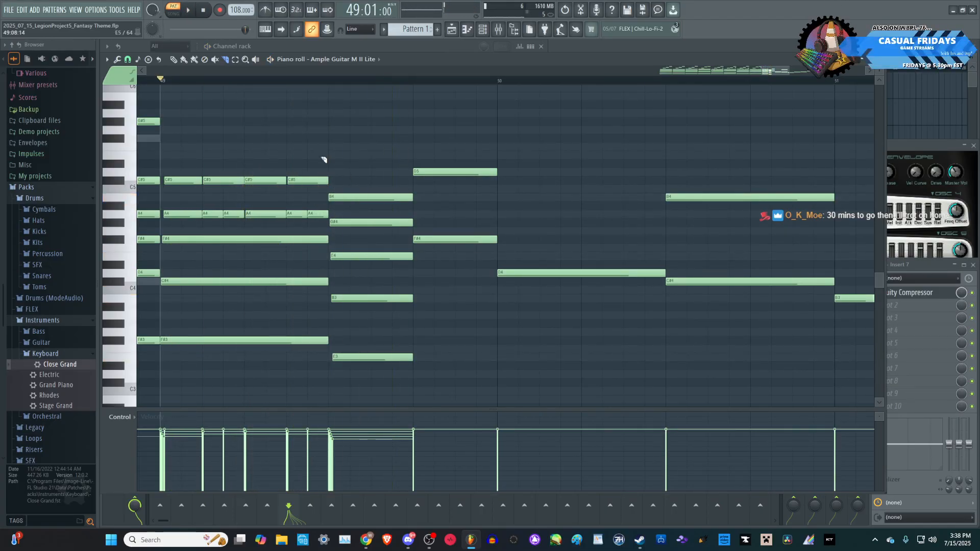
pyautogui.press('space')
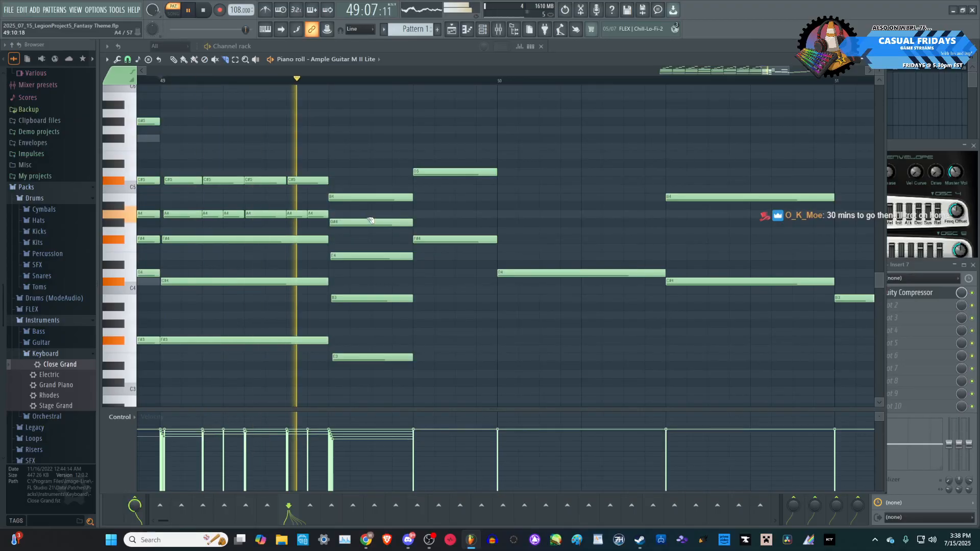
# - Slice the G#4 note in the second half of bar 49 at steps 10 and 12
pyautogui.moveTo(352, 235); pyautogui.dragTo(352, 234)
pyautogui.press('space')
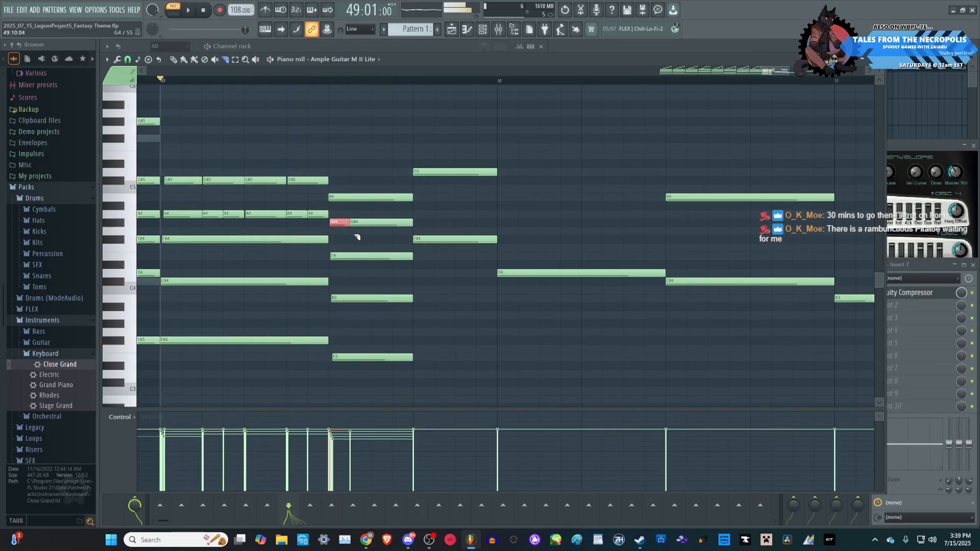
pyautogui.moveTo(393, 216); pyautogui.dragTo(393, 240)
pyautogui.press('space')
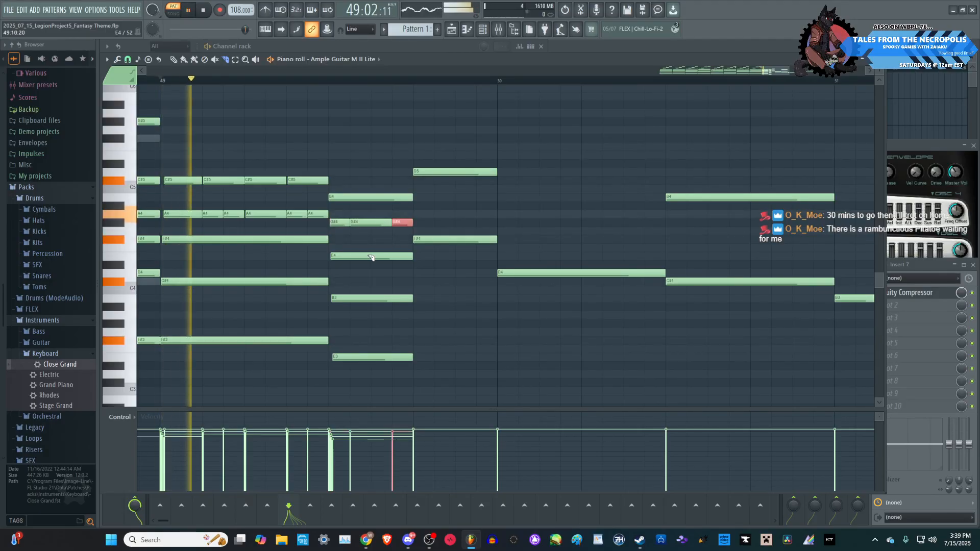
# - Play back bar 49 repeatedly to check the rhythm of the sliced G#4 note
pyautogui.press('space')
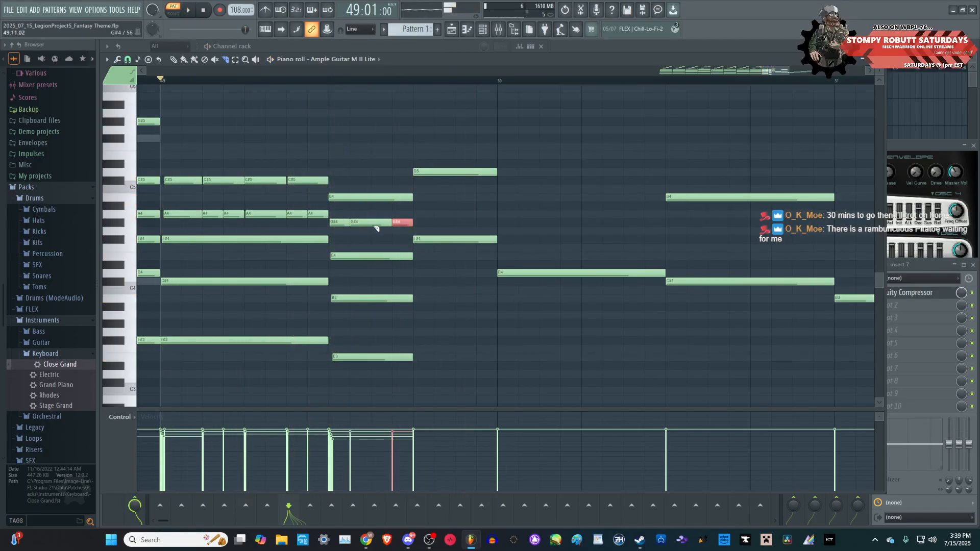
pyautogui.press('space')
pyautogui.press('space')
pyautogui.press('space')
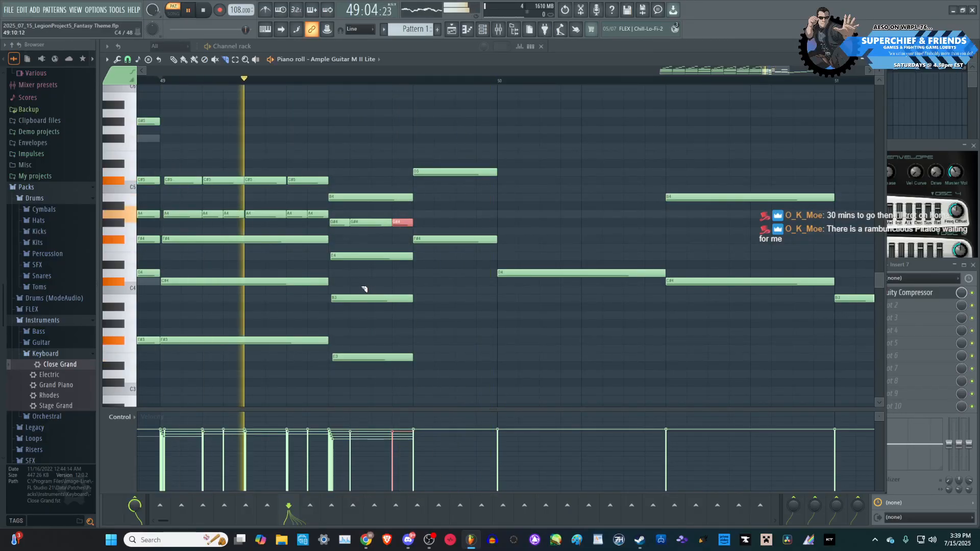
pyautogui.press('space')
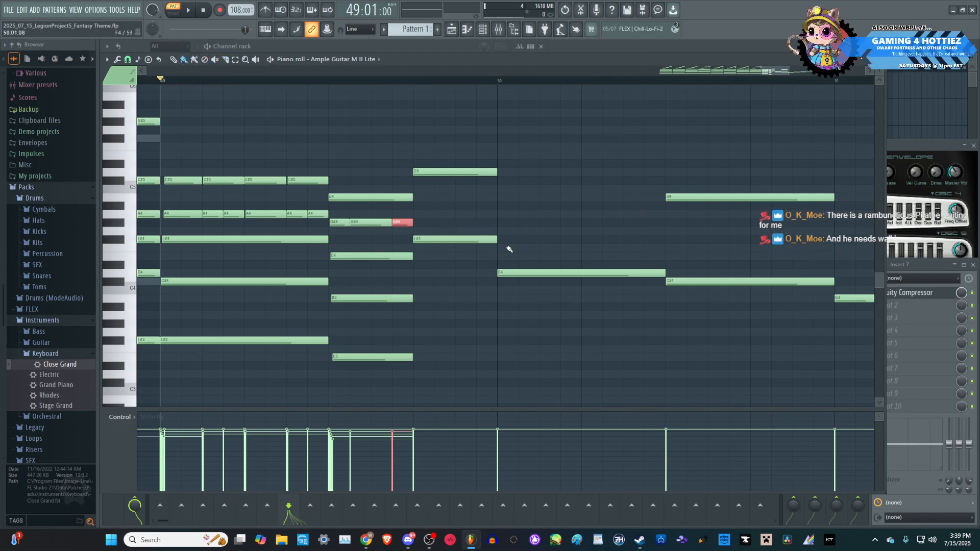
pyautogui.click(456, 235)
pyautogui.press('space')
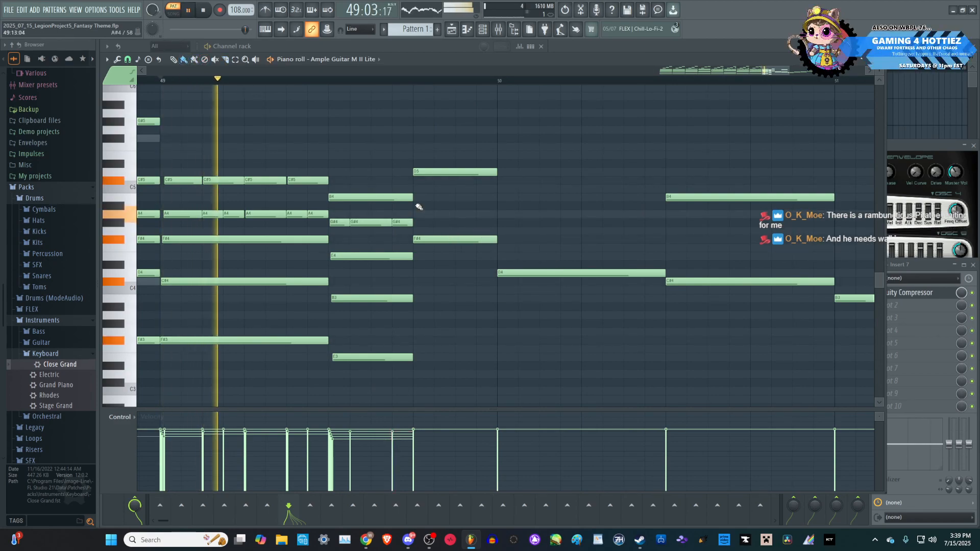
pyautogui.press('space')
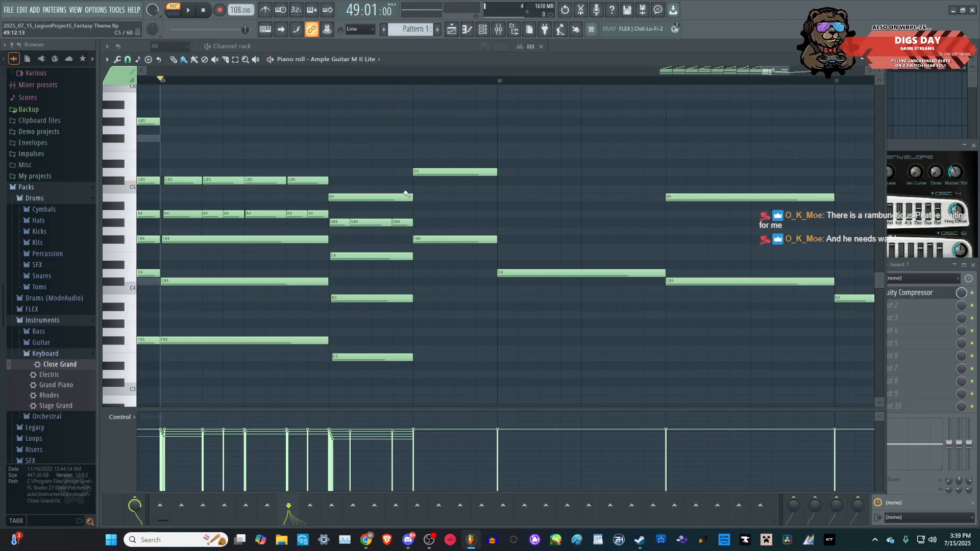
pyautogui.press('space')
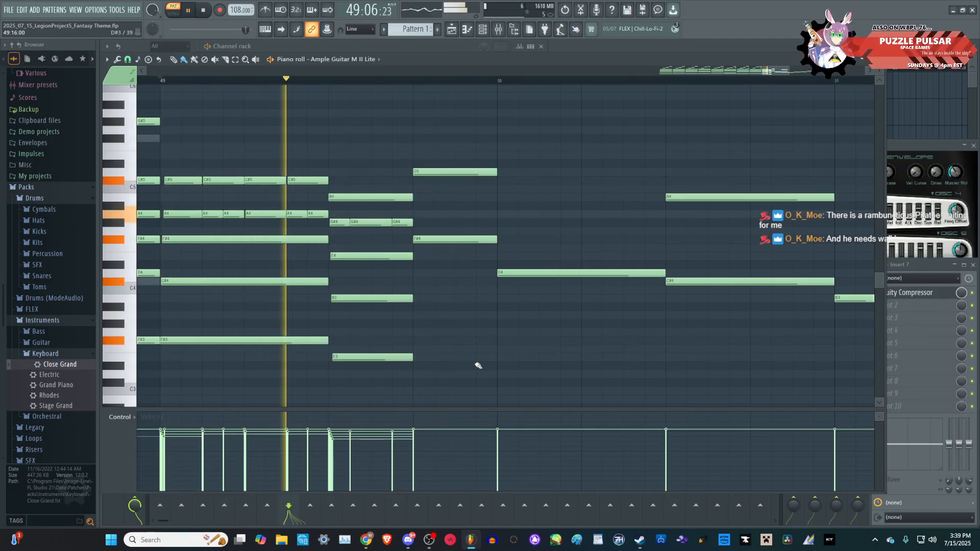
pyautogui.press('space')
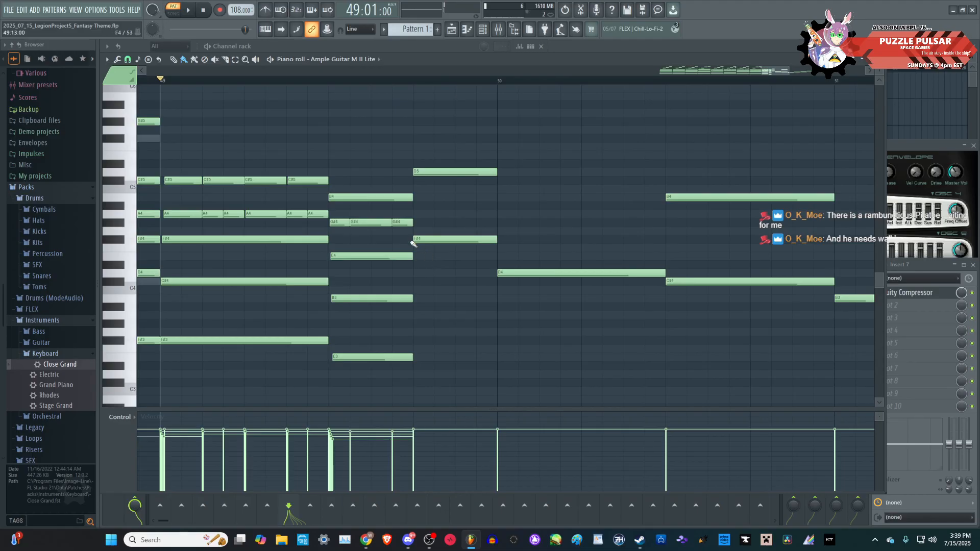
# - Shorten the D5 note at 49:13 to two steps and add one-step C#5 and B4 notes at steps 15 and 16
pyautogui.moveTo(501, 170); pyautogui.dragTo(463, 173)
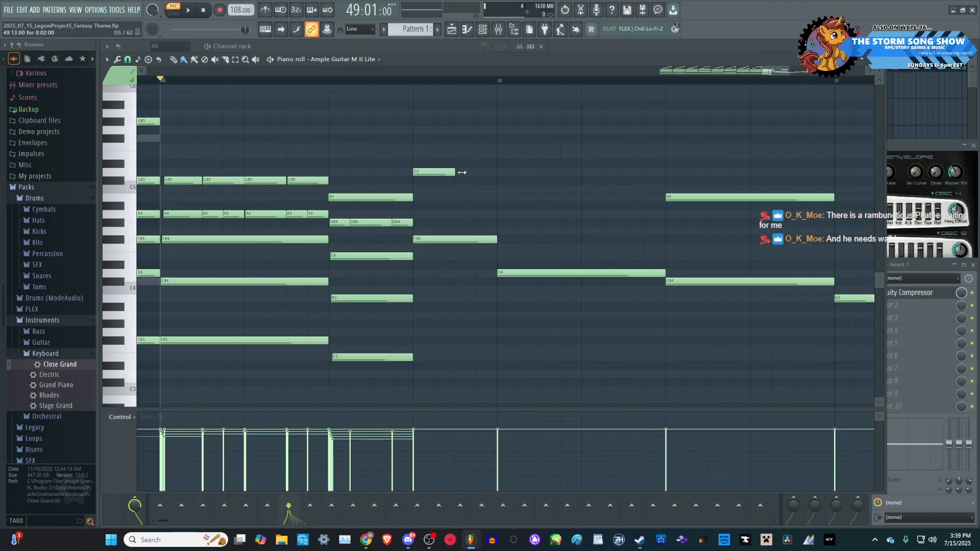
pyautogui.click(462, 180)
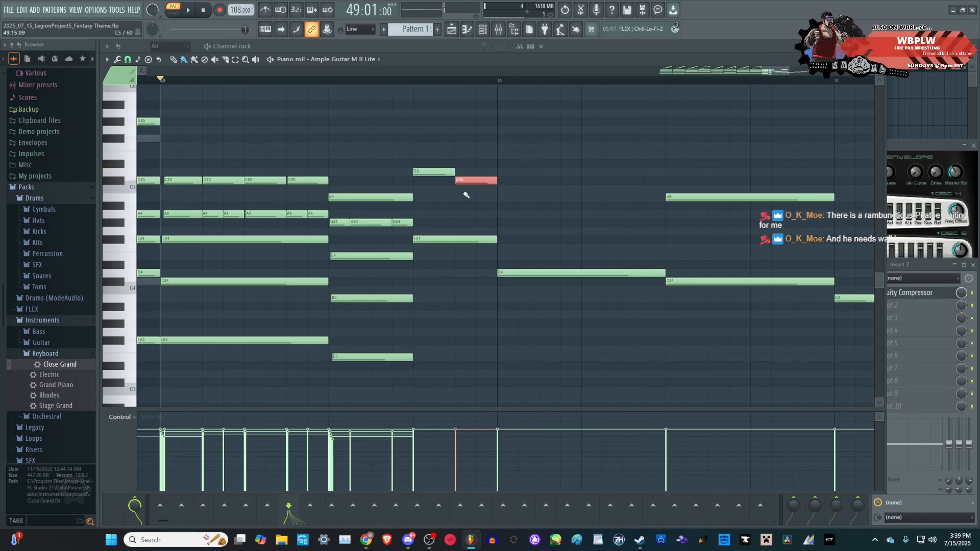
pyautogui.click(478, 198)
pyautogui.moveTo(496, 182); pyautogui.dragTo(476, 181)
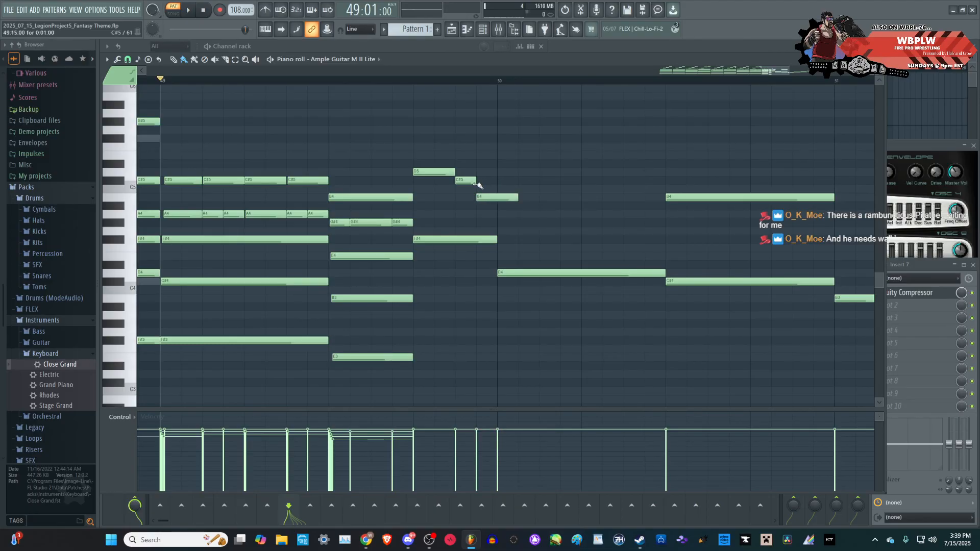
pyautogui.press('space')
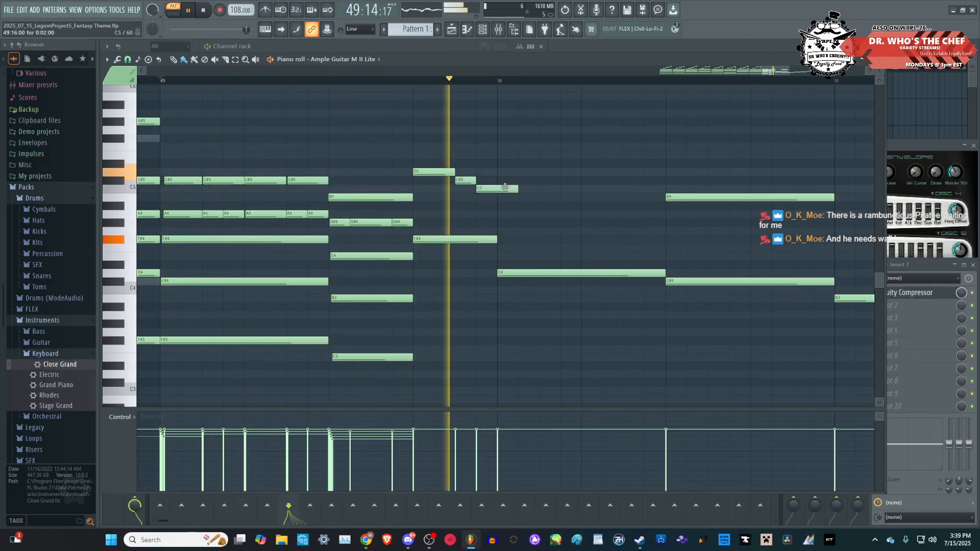
pyautogui.moveTo(510, 203); pyautogui.dragTo(497, 200)
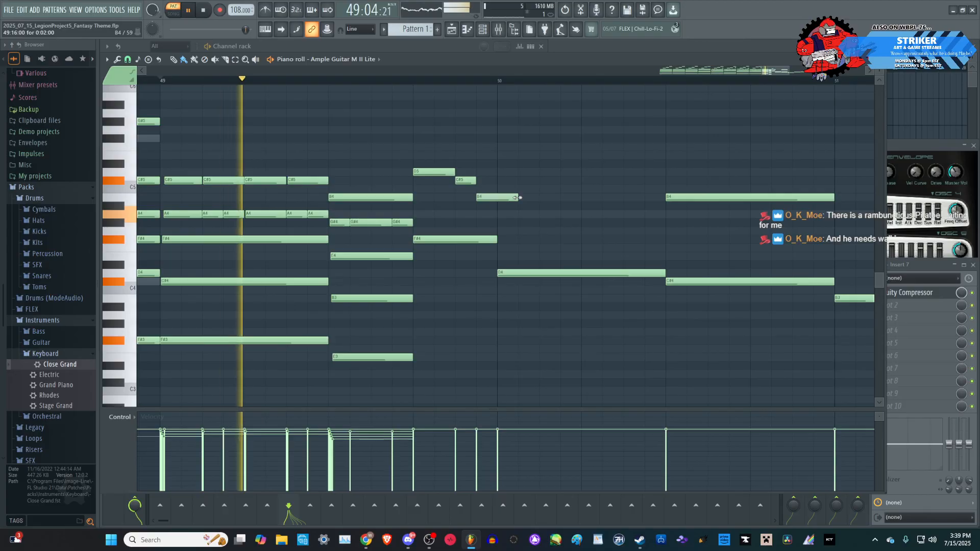
pyautogui.press('space')
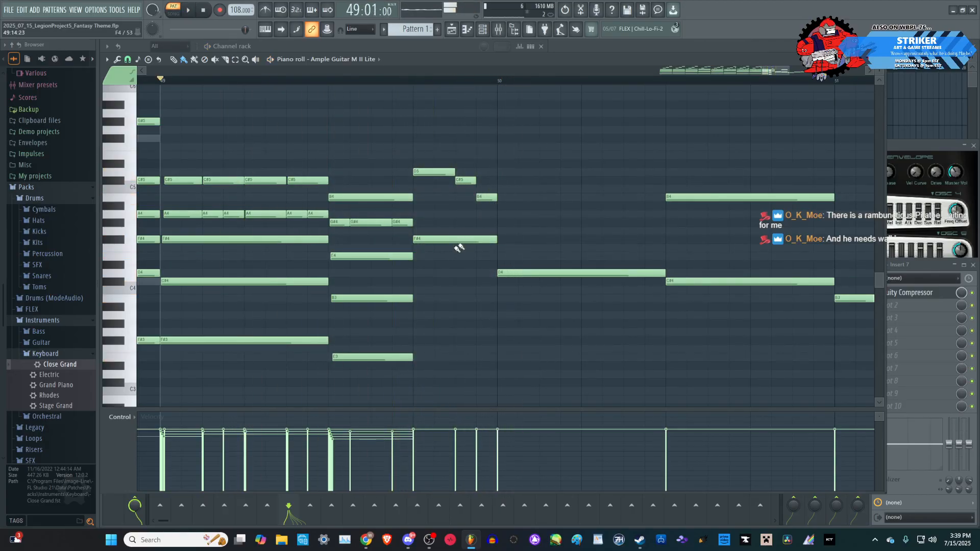
# - Fill out the chord at 49:13 with four-step D4, F#3, A3 and A4 notes
pyautogui.click(416, 273)
pyautogui.click(417, 324)
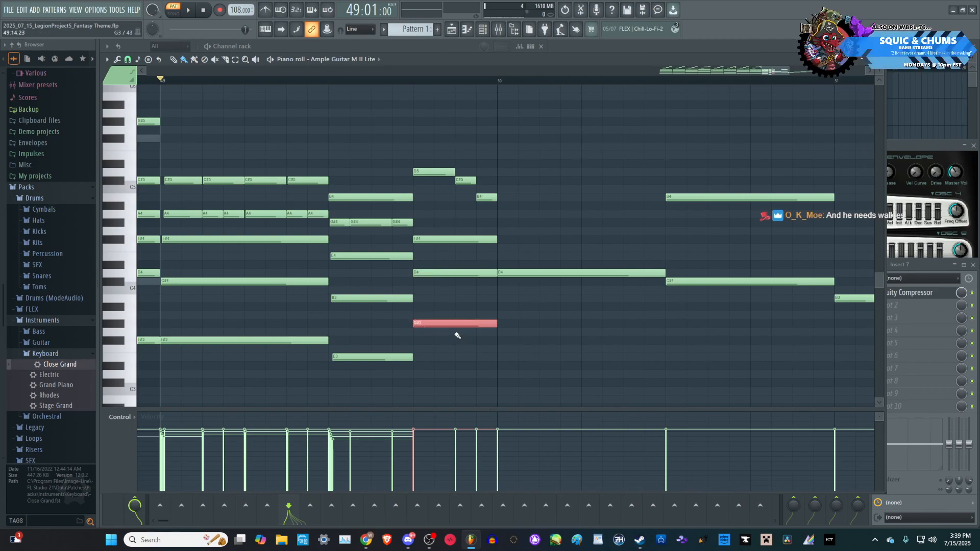
pyautogui.moveTo(453, 324); pyautogui.dragTo(452, 341)
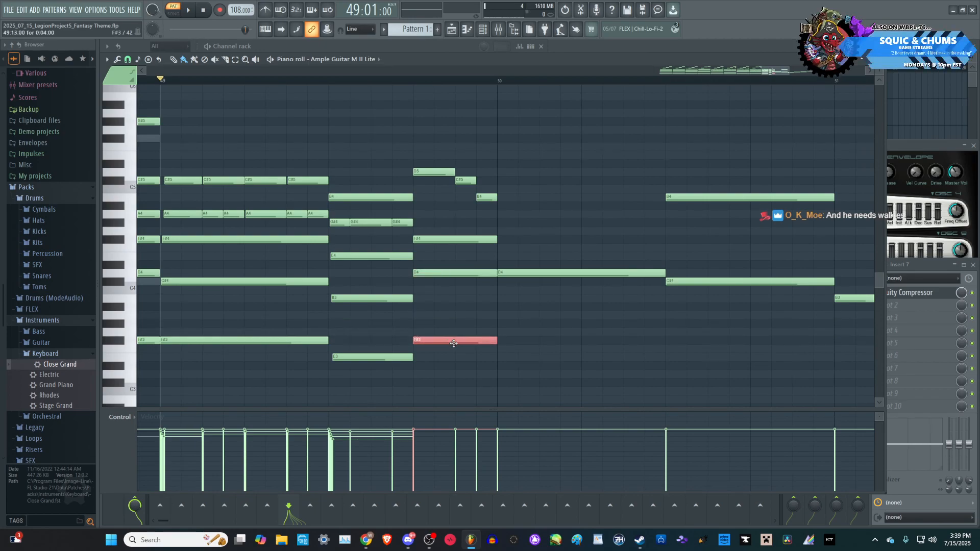
pyautogui.click(417, 316)
pyautogui.press('space')
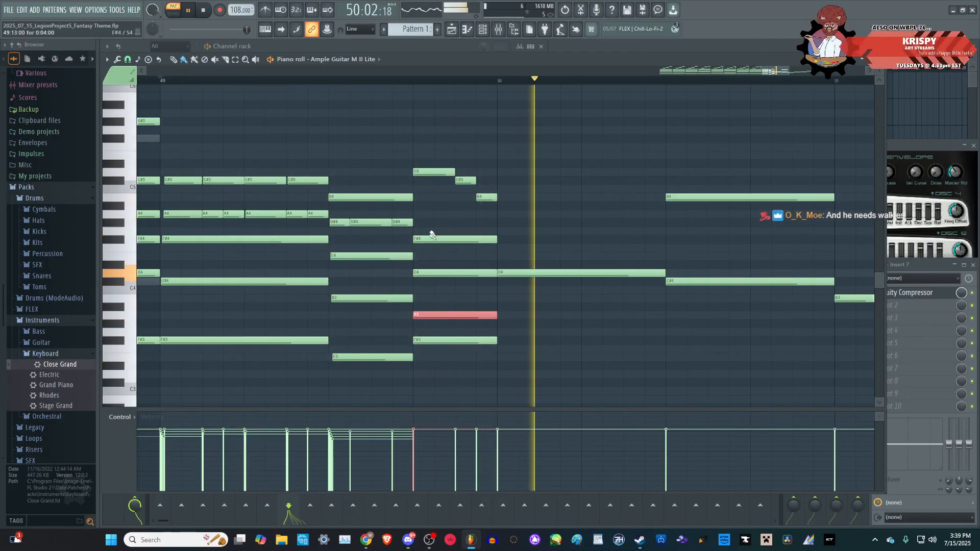
pyautogui.press('space')
pyautogui.click(433, 214)
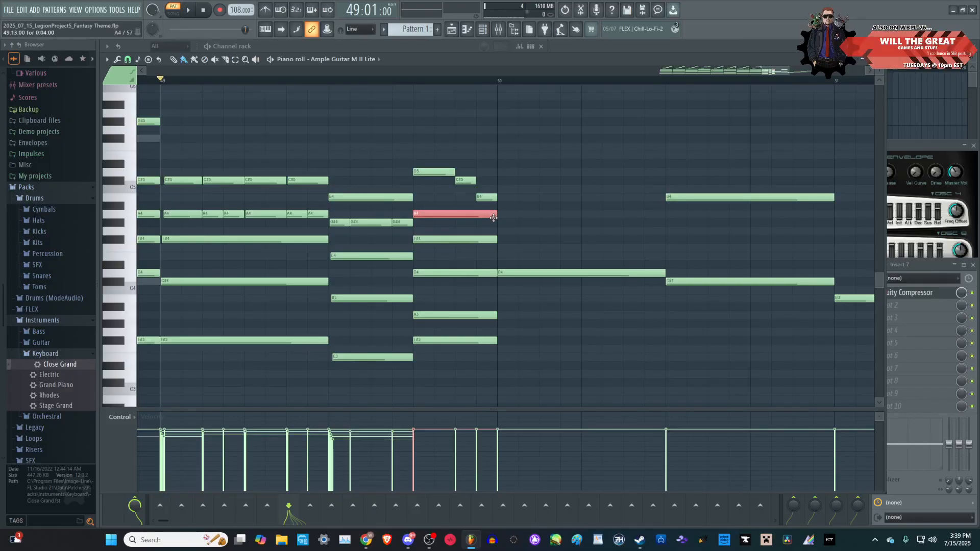
# - Stagger the starts of the 49:13 chord notes progressively later from A3 up to D5 for a strummed effect
pyautogui.moveTo(430, 325); pyautogui.dragTo(428, 164)
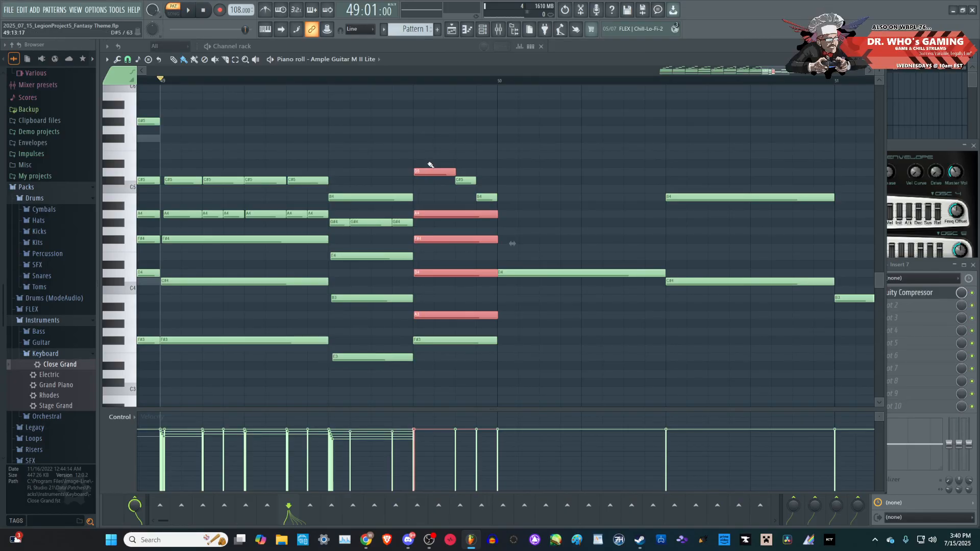
pyautogui.moveTo(435, 283); pyautogui.dragTo(436, 160)
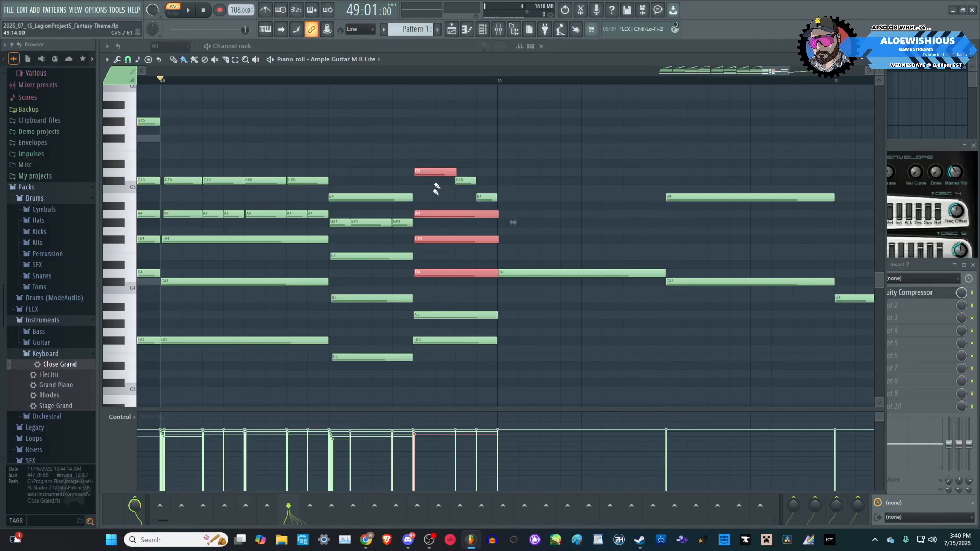
pyautogui.moveTo(437, 252); pyautogui.dragTo(437, 153)
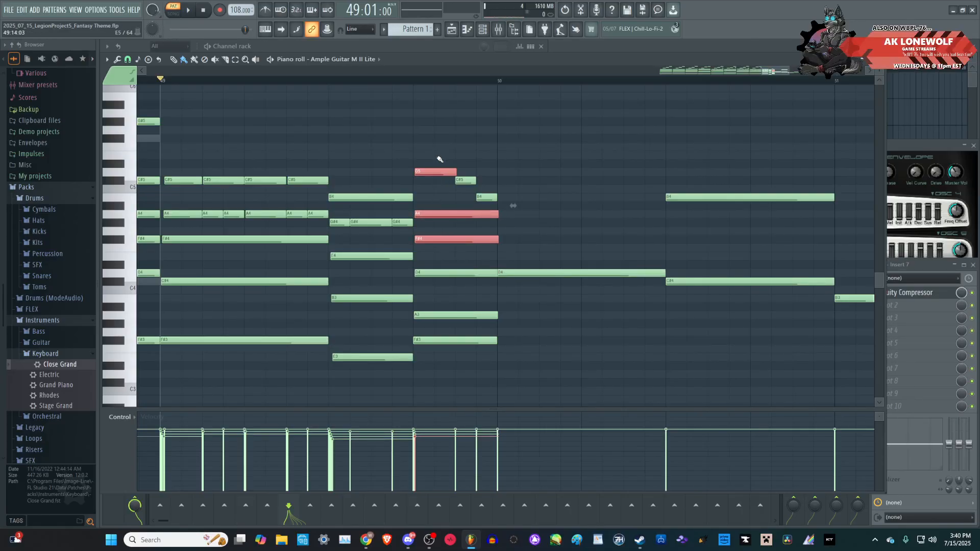
pyautogui.scroll(4, 437, 169)
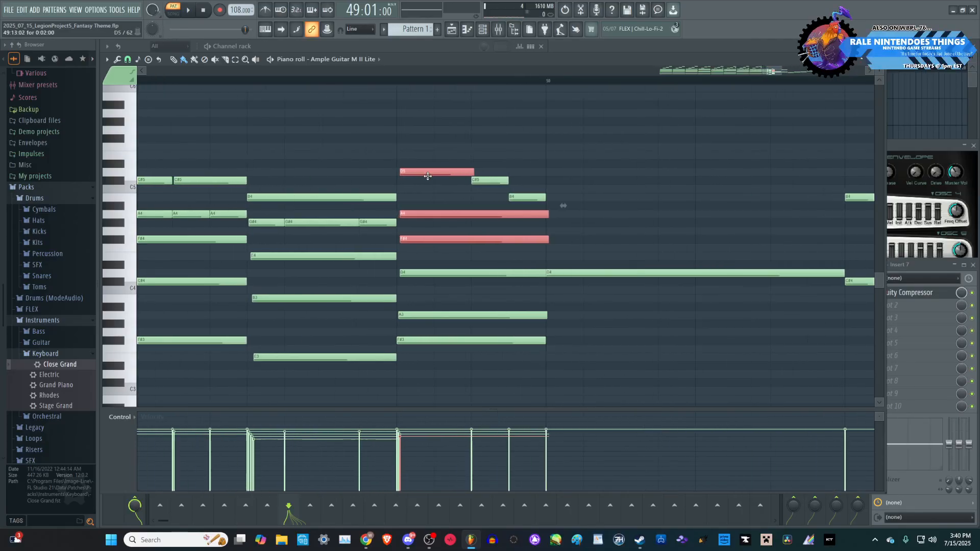
pyautogui.hotkey('shift', 'Right')
pyautogui.moveTo(423, 213); pyautogui.dragTo(439, 186)
pyautogui.scroll(-1, 439, 187)
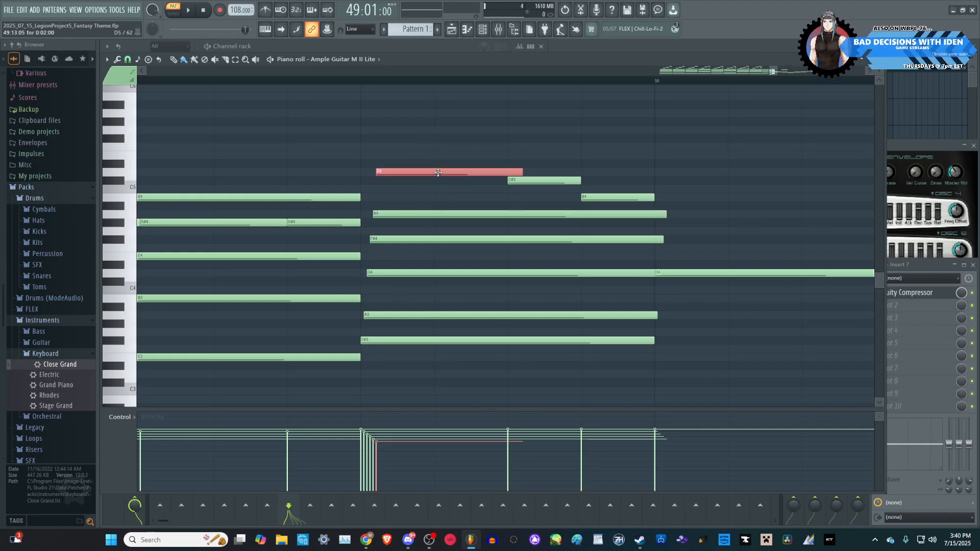
pyautogui.hotkey('ctrl', 'd')
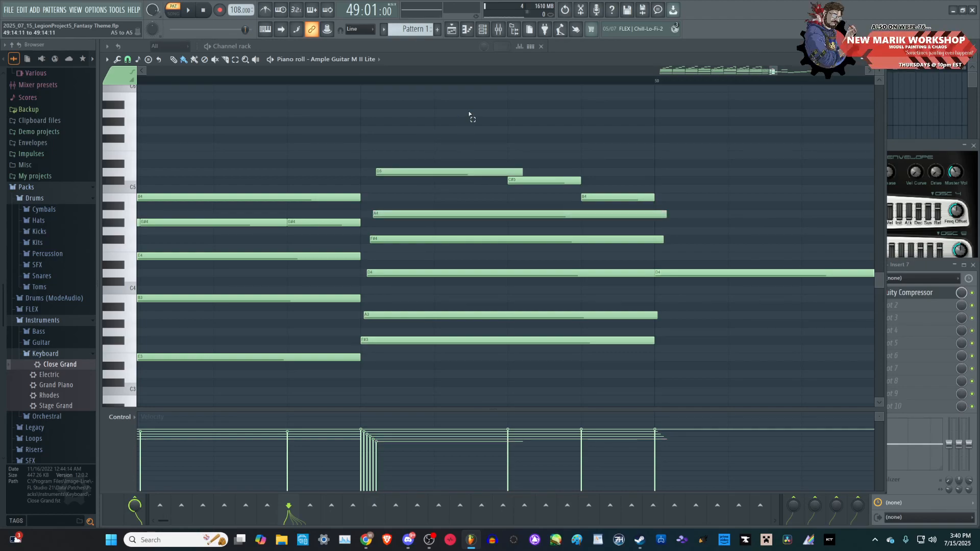
# - Slice off the strummed chord notes' ends that overhang bar 50, and trim D5 where C#5 begins
pyautogui.scroll(-4, 463, 118)
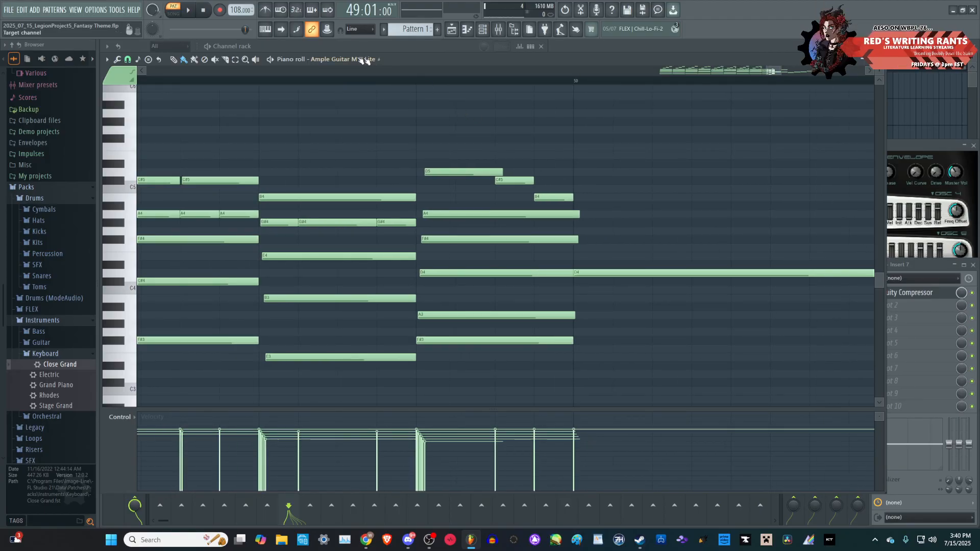
pyautogui.click(225, 59)
pyautogui.moveTo(578, 204); pyautogui.dragTo(576, 360)
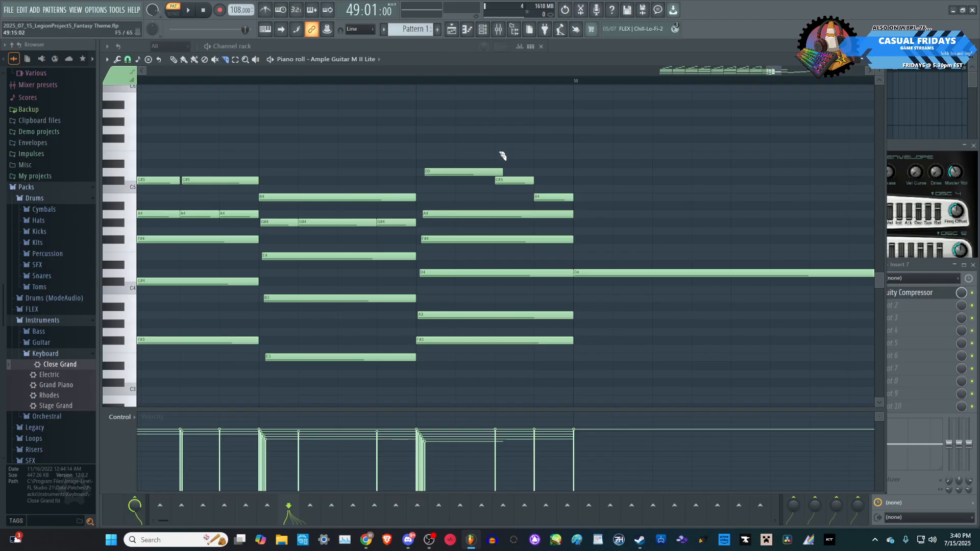
pyautogui.moveTo(497, 193); pyautogui.dragTo(497, 193)
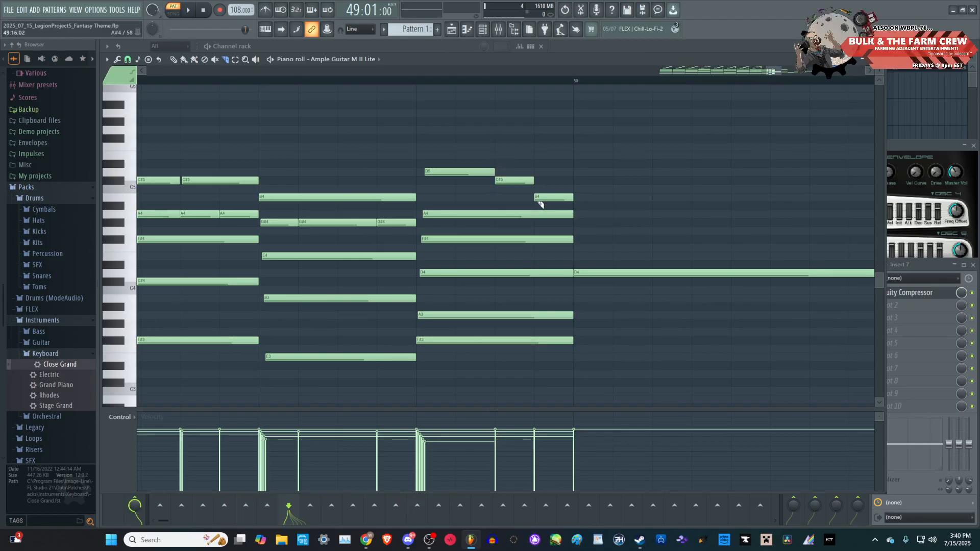
# - Play back bar 49 to check the strummed chord and its descending melody
pyautogui.scroll(-3, 542, 205)
pyautogui.press('space')
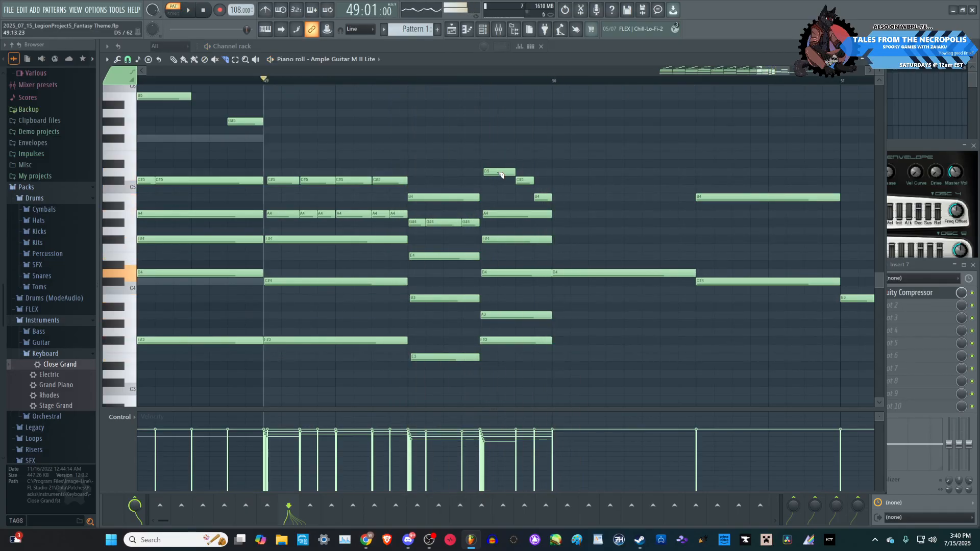
pyautogui.press('space')
pyautogui.scroll(2, 498, 210)
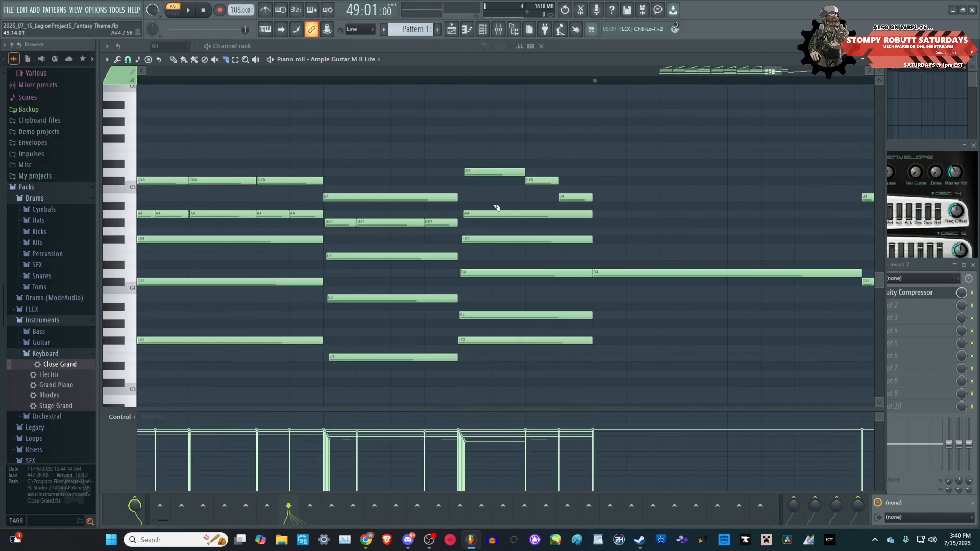
pyautogui.scroll(-2, 503, 209)
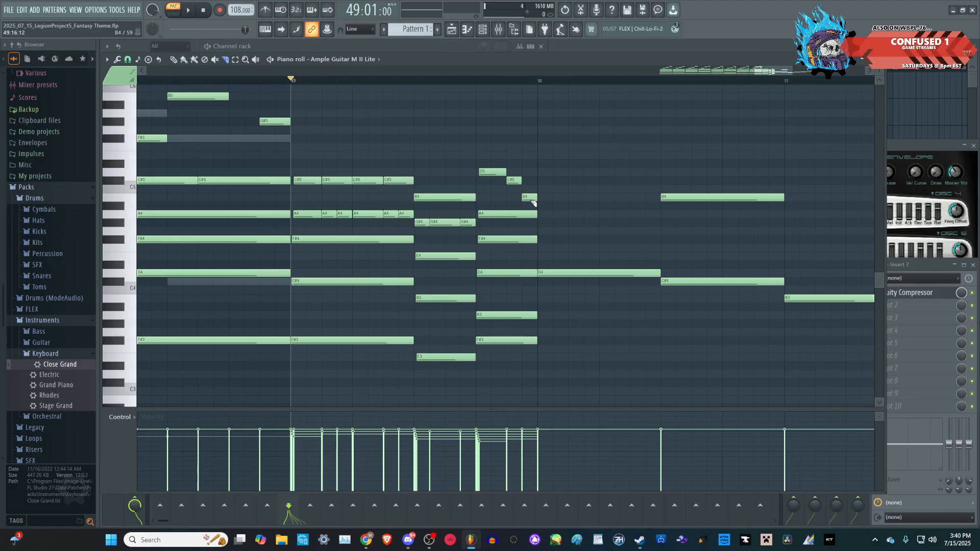
pyautogui.press('space')
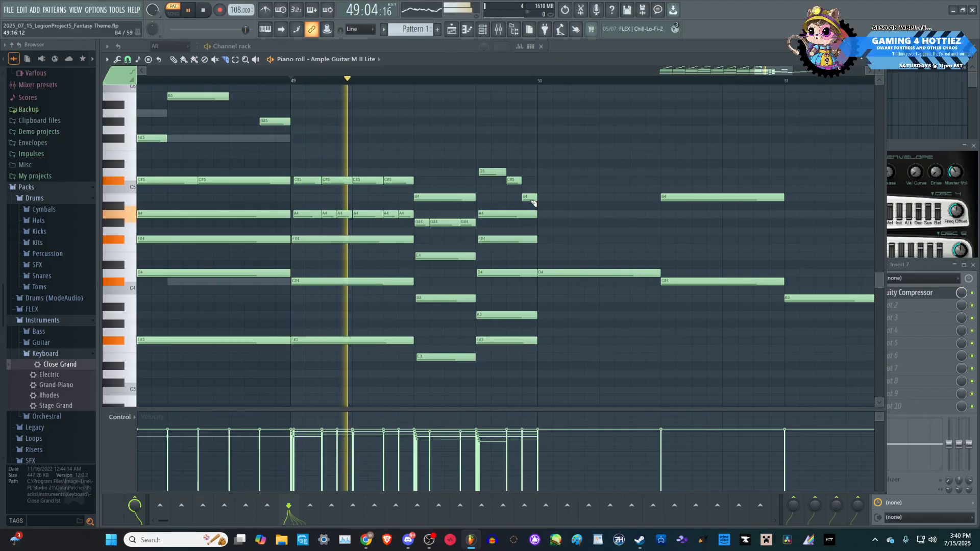
pyautogui.press('space')
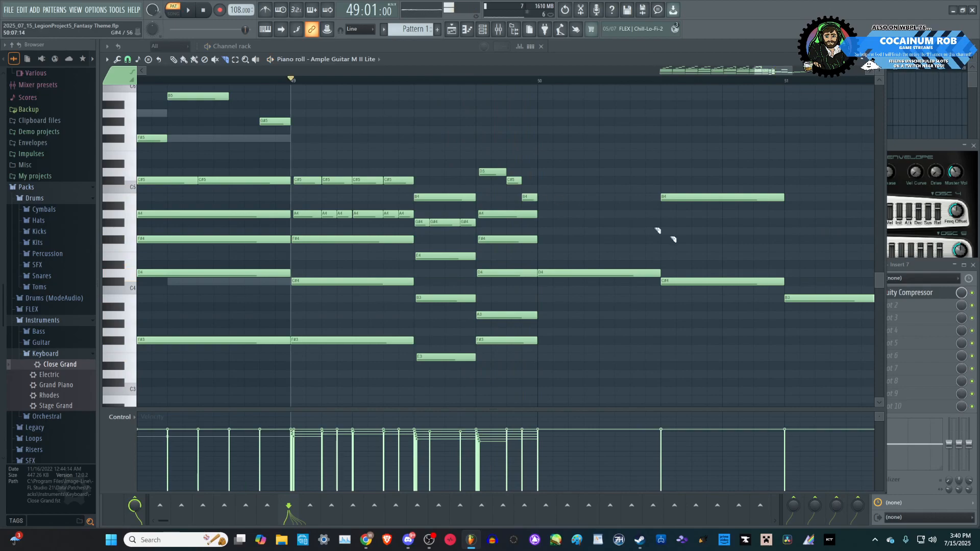
# - Slice the long B4 note in the second half of bar 49 at step 10 during playback
pyautogui.press('space')
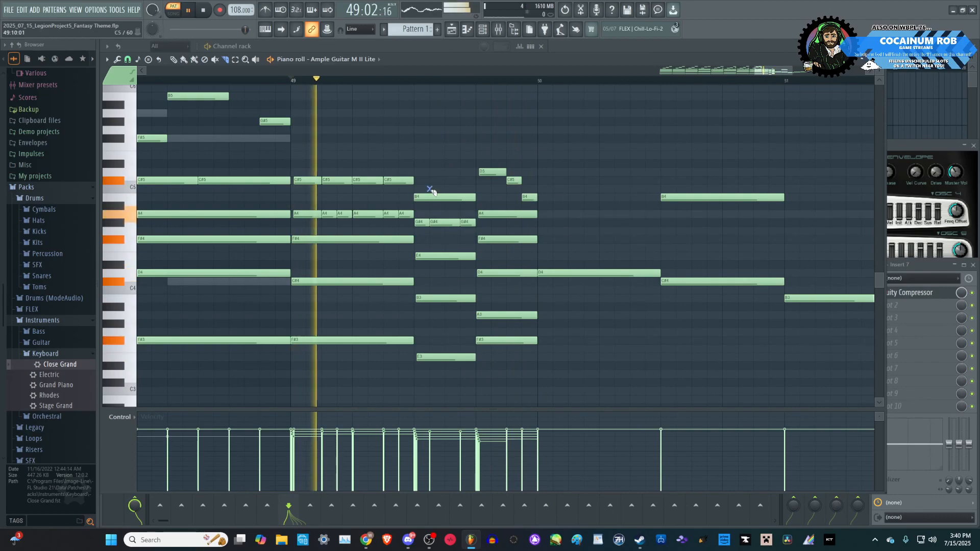
pyautogui.moveTo(432, 192); pyautogui.dragTo(436, 211)
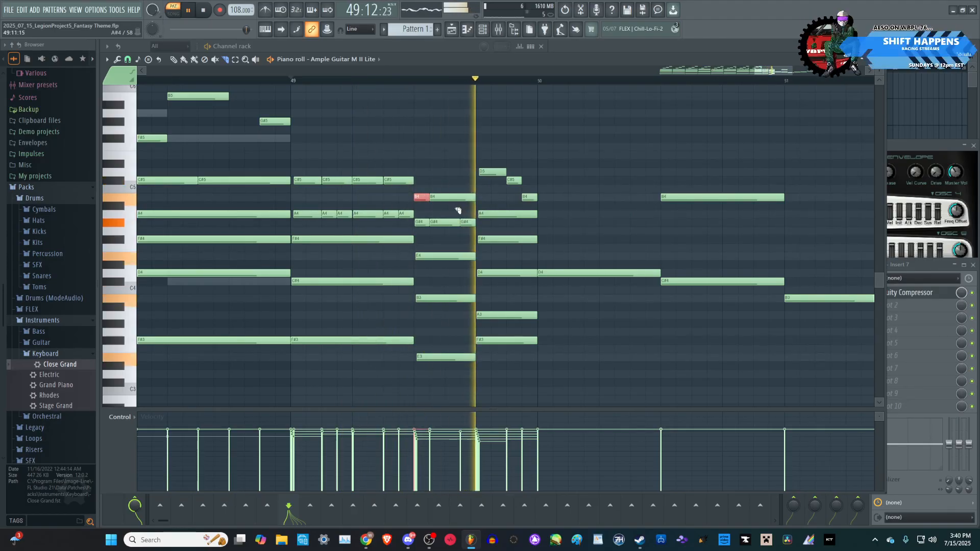
# - Play back bar 49 to check how the chords and the newly split B4 note sound
pyautogui.press('space')
pyautogui.scroll(-2, 392, 272)
pyautogui.scroll(1, 512, 321)
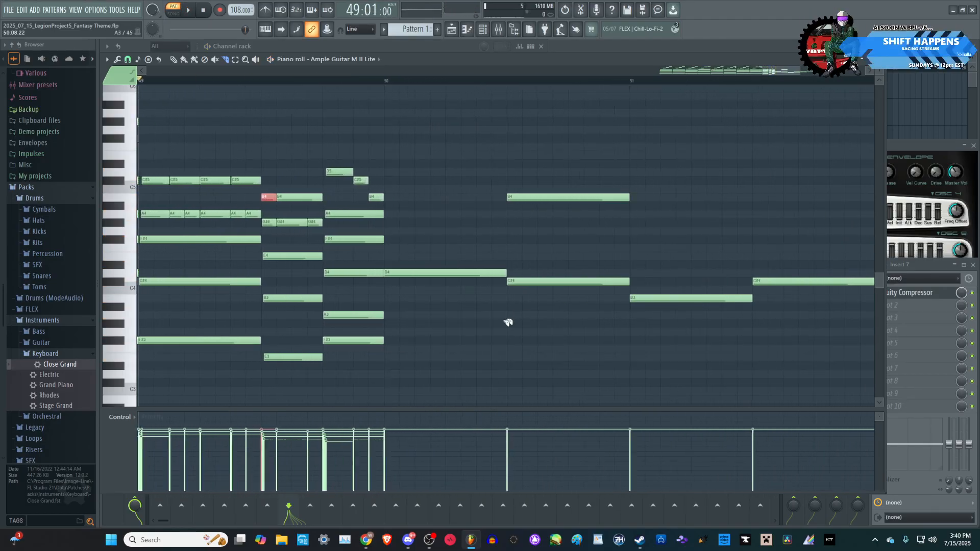
pyautogui.scroll(1, 472, 320)
pyautogui.press('space')
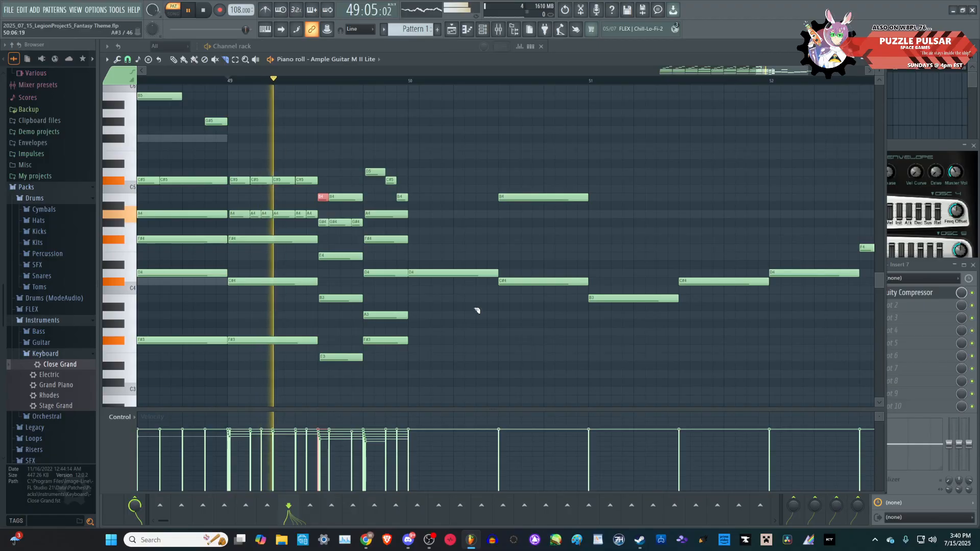
pyautogui.press('space')
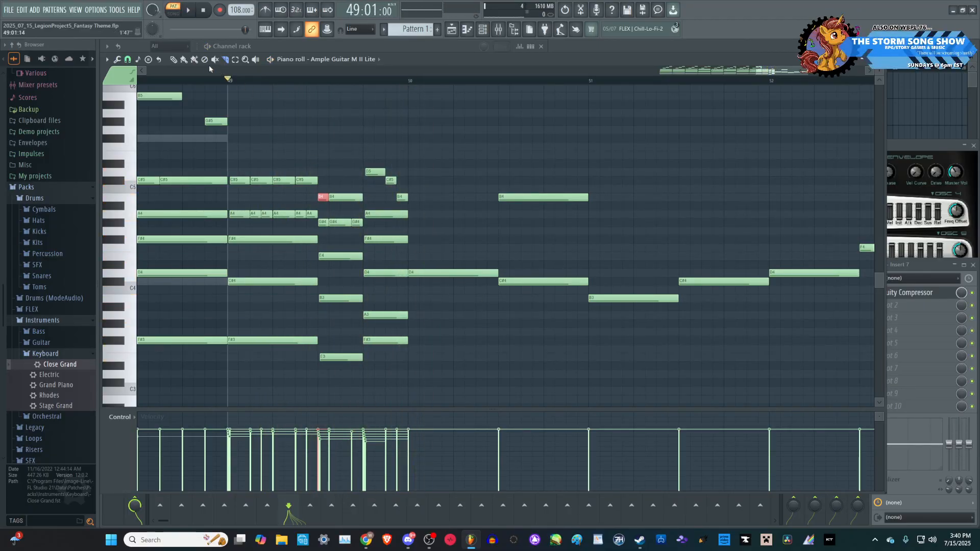
# - Remove the long D4 at the start of bar 50, and move the C#4 and B4 notes there to 50:01
pyautogui.click(174, 60)
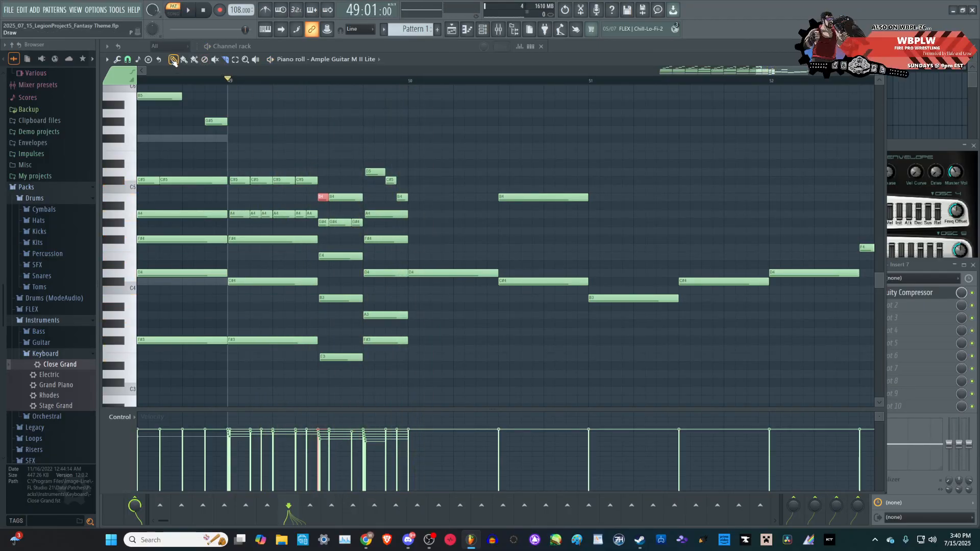
pyautogui.moveTo(587, 346); pyautogui.dragTo(494, 149)
pyautogui.moveTo(514, 280); pyautogui.dragTo(426, 281)
pyautogui.press('space')
pyautogui.click(457, 321)
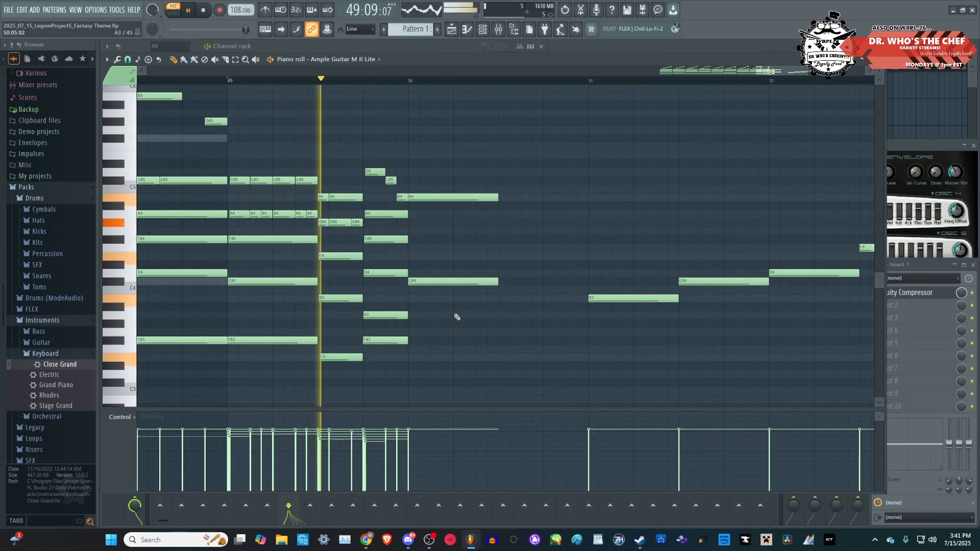
pyautogui.press('space')
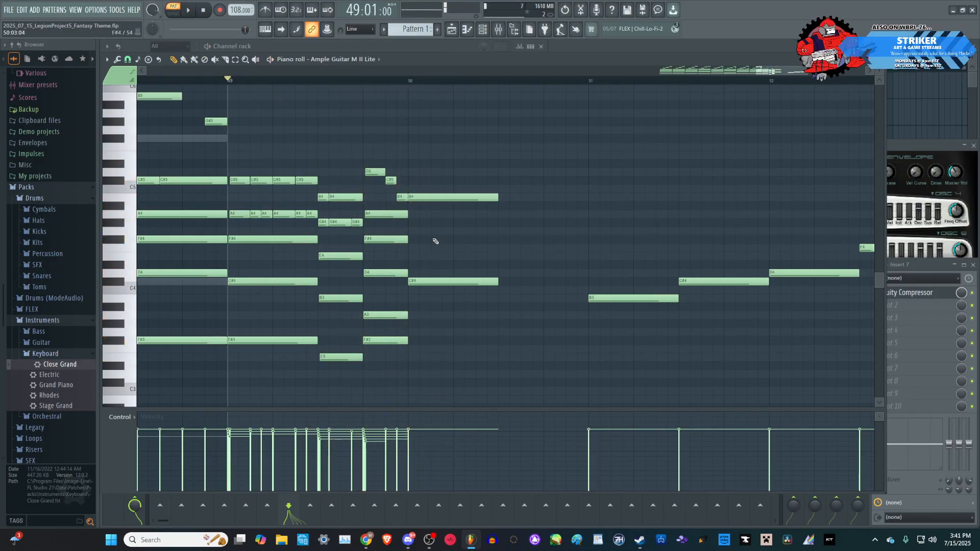
# - Shorten the long B4 note at the start of bar 50 to two steps, auditioning from bar 49
pyautogui.scroll(2, 449, 230)
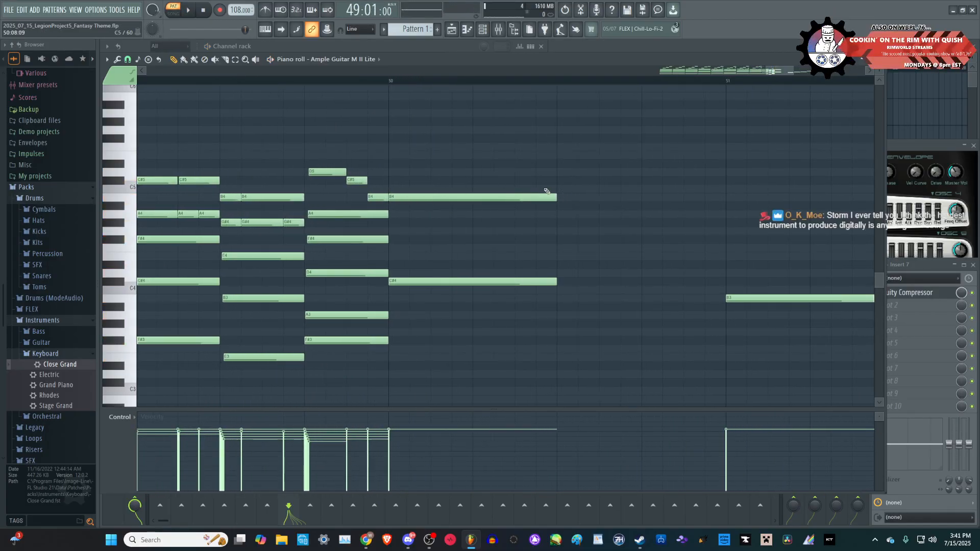
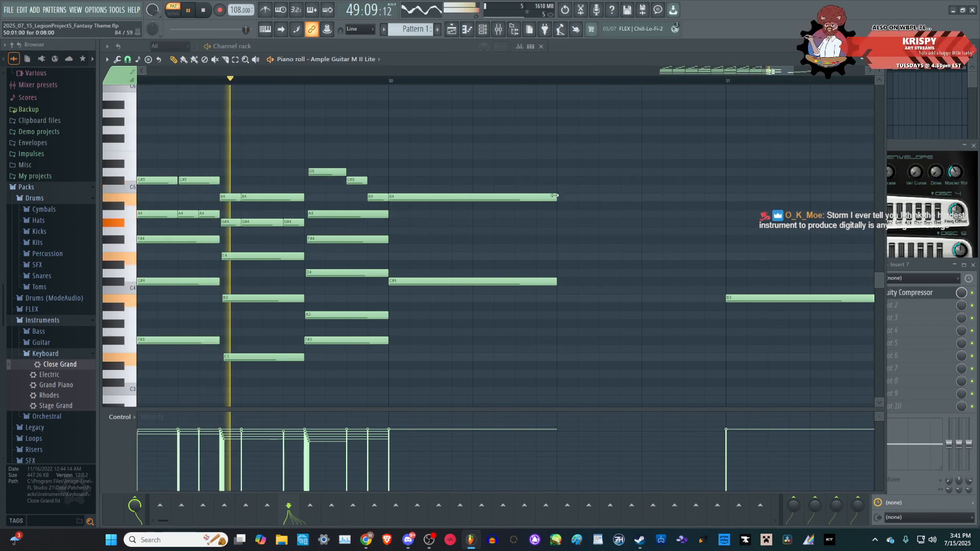
pyautogui.press('space')
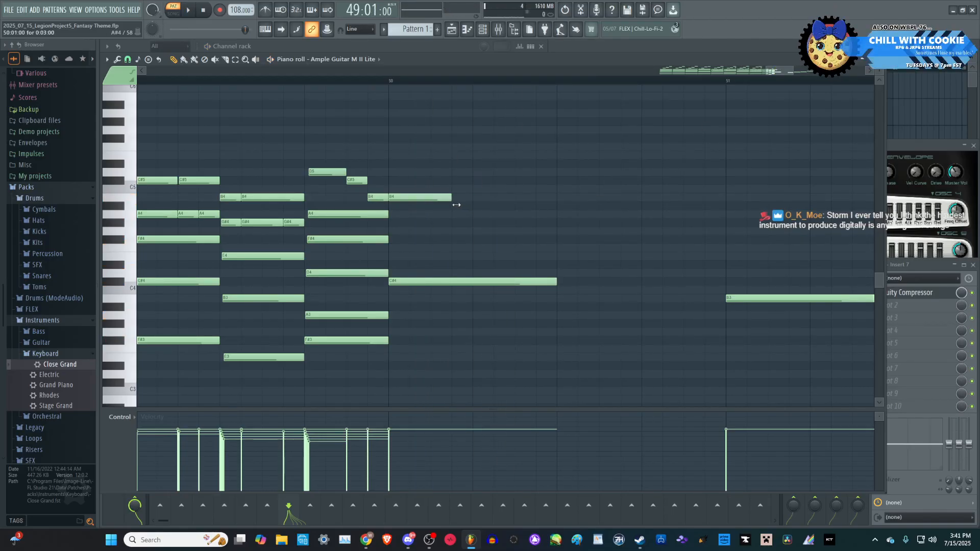
pyautogui.press('space')
pyautogui.scroll(-2, 459, 205)
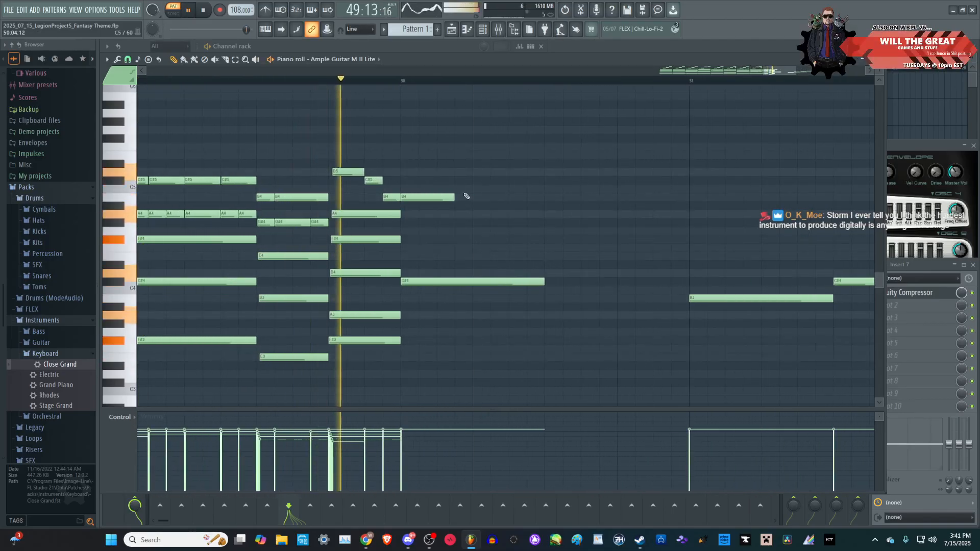
pyautogui.press('space')
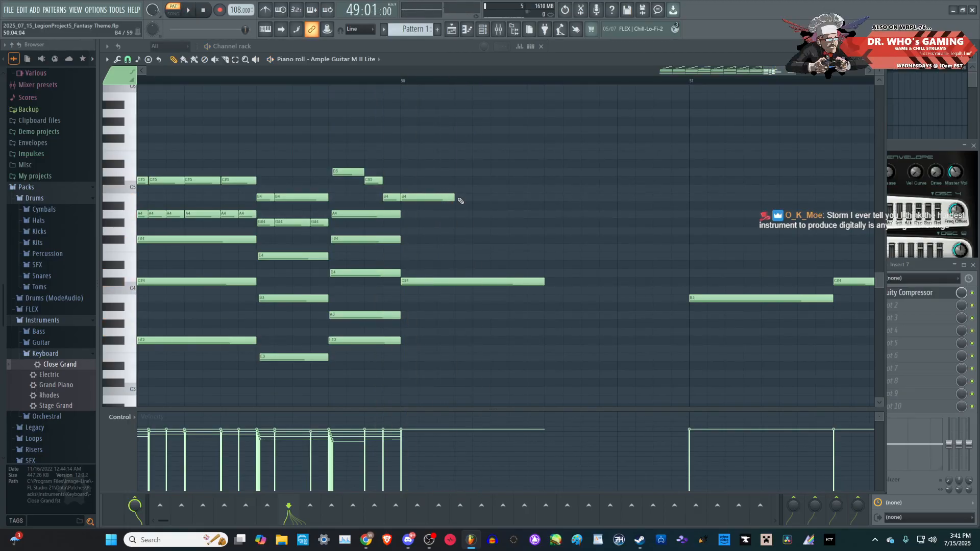
pyautogui.press('space')
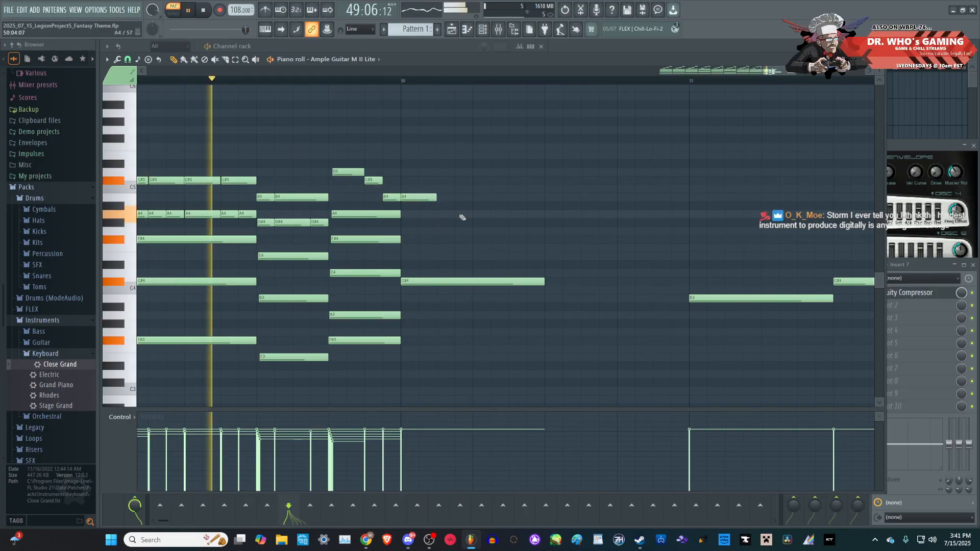
pyautogui.press('space')
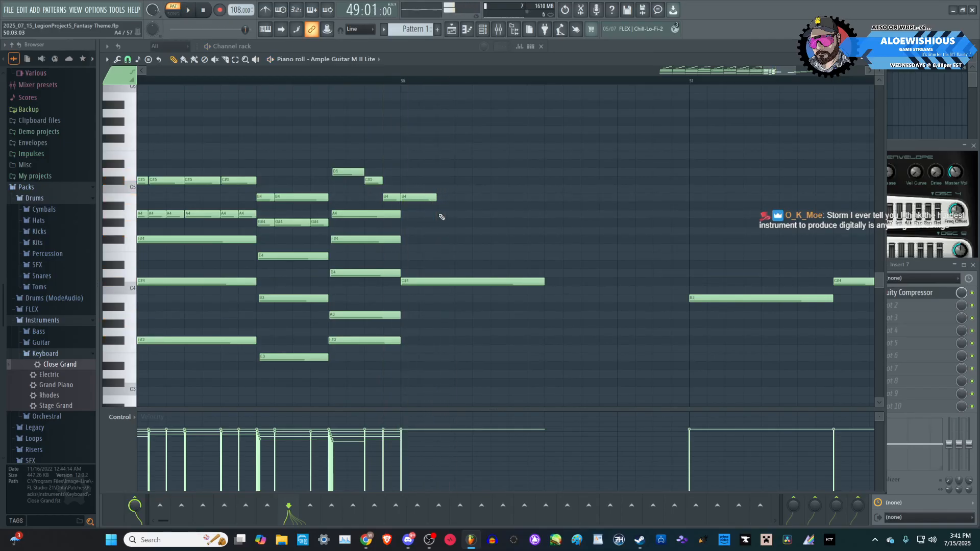
# - Add a two-step B4 at 50:05 and a two-step A4 at 50:07, and audition them
pyautogui.moveTo(449, 217); pyautogui.dragTo(485, 213)
pyautogui.press('space')
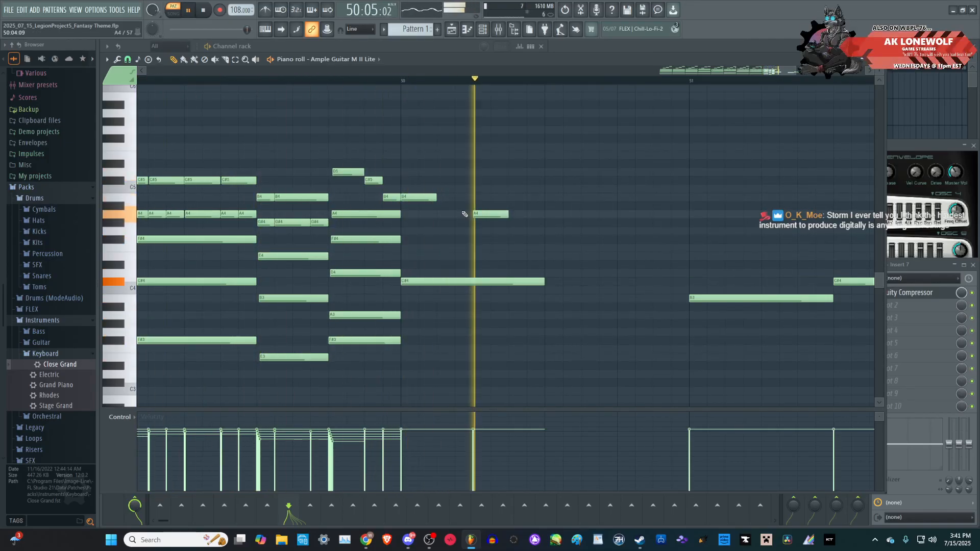
pyautogui.press('space')
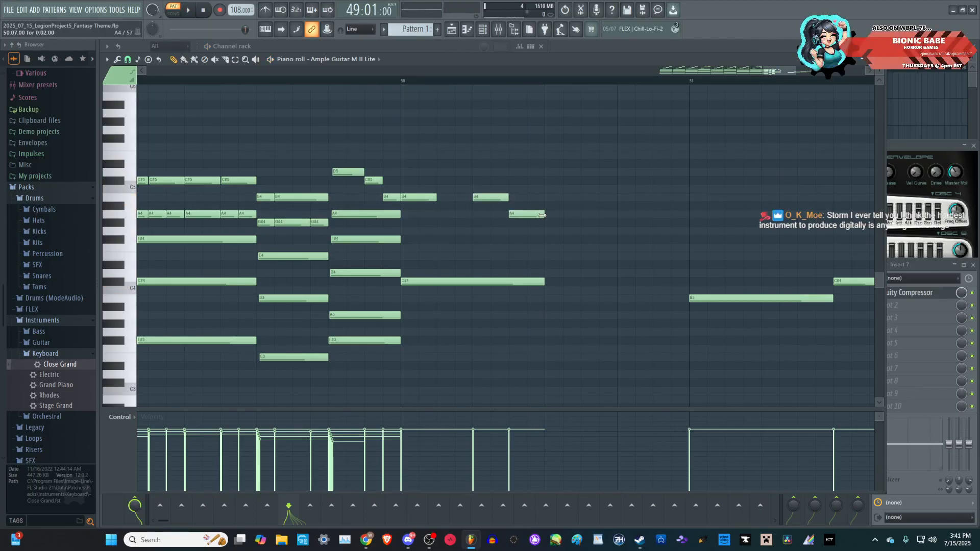
pyautogui.click(407, 84)
pyautogui.press('space')
pyautogui.press('space')
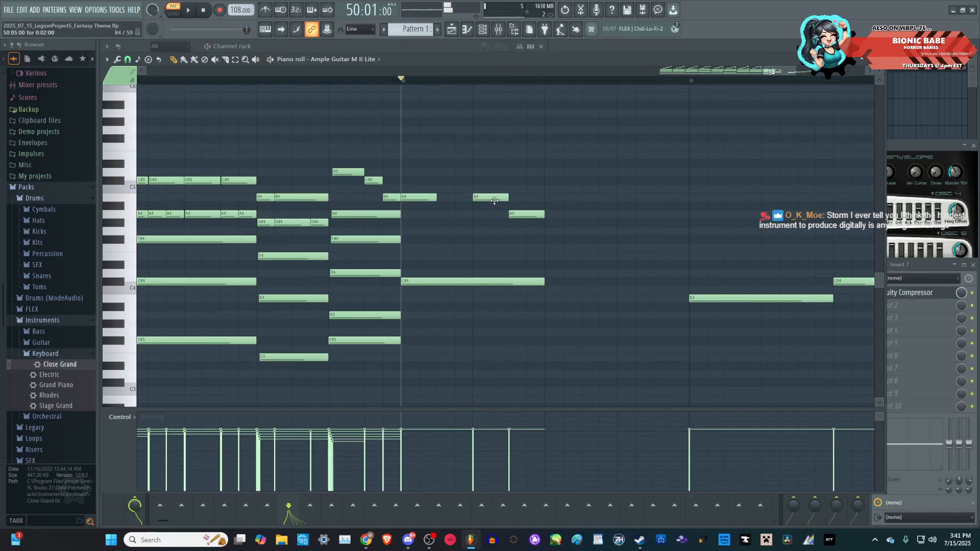
# - Move the second B4 of bar 50 earlier to 50:03 and the A4 to 50:04, auditioning from bar 50
pyautogui.moveTo(498, 197); pyautogui.dragTo(462, 196)
pyautogui.press('space')
pyautogui.press('space')
pyautogui.moveTo(525, 214); pyautogui.dragTo(471, 214)
pyautogui.press('space')
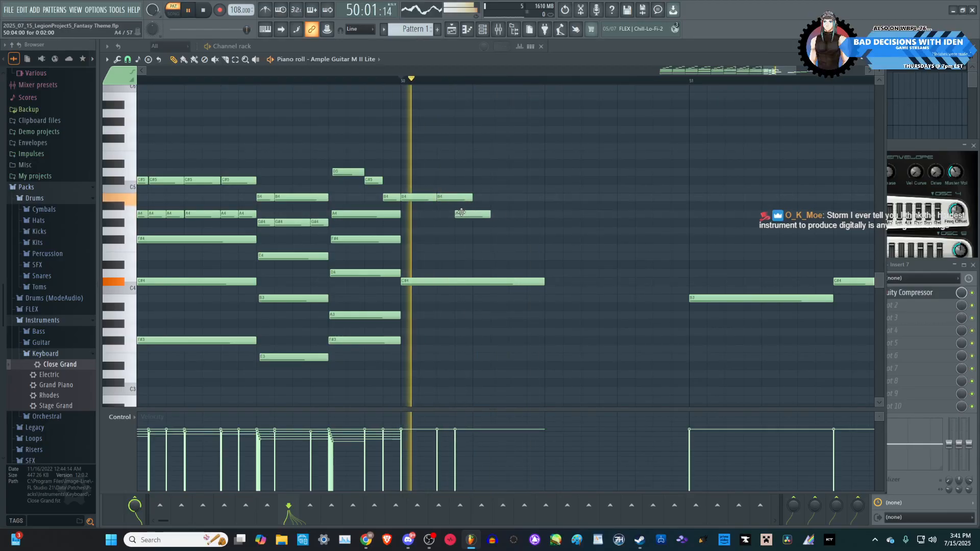
pyautogui.press('space')
# - Play back from bar 49 and add a two-step G#4 at 50:05, overlapping the end of the A4
pyautogui.scroll(-2, 508, 212)
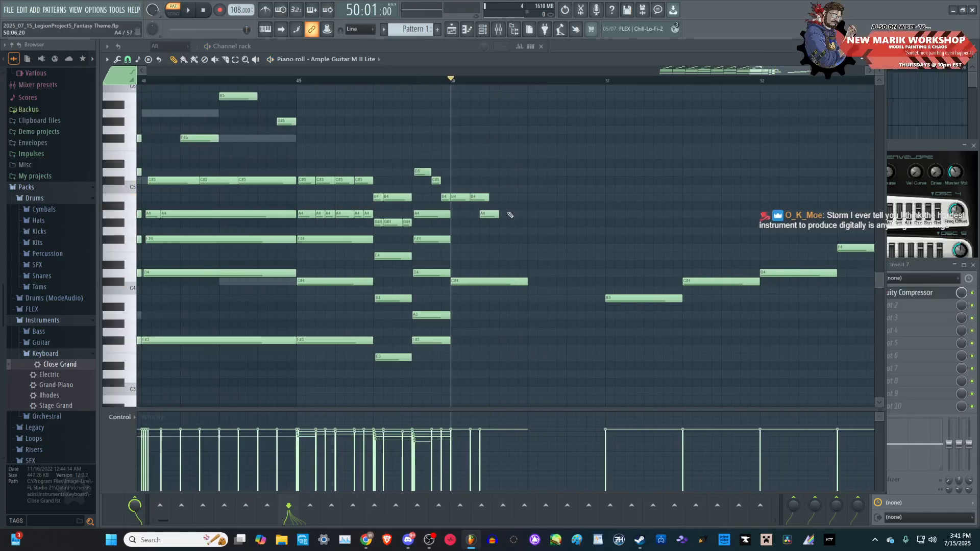
pyautogui.click(302, 81)
pyautogui.press('space')
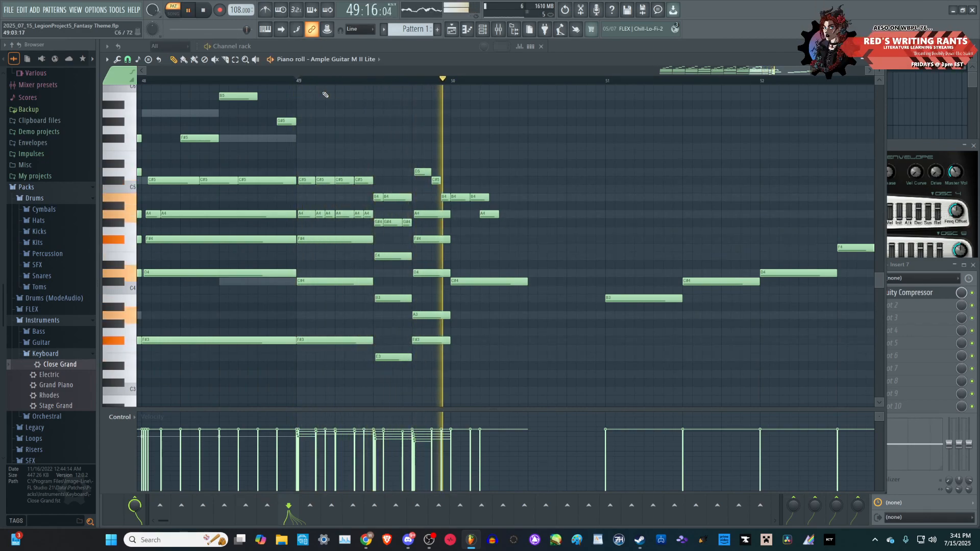
pyautogui.press('space')
pyautogui.scroll(2, 511, 207)
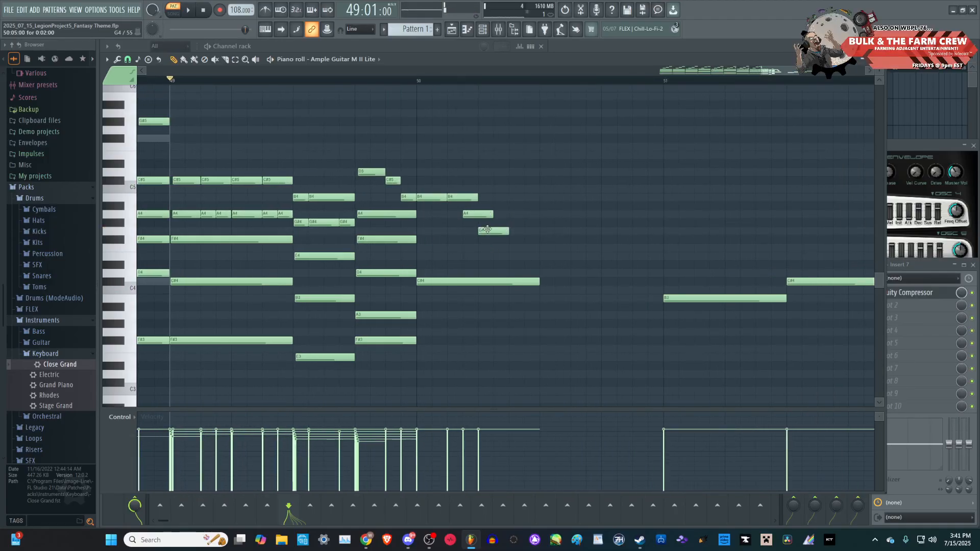
pyautogui.press('space')
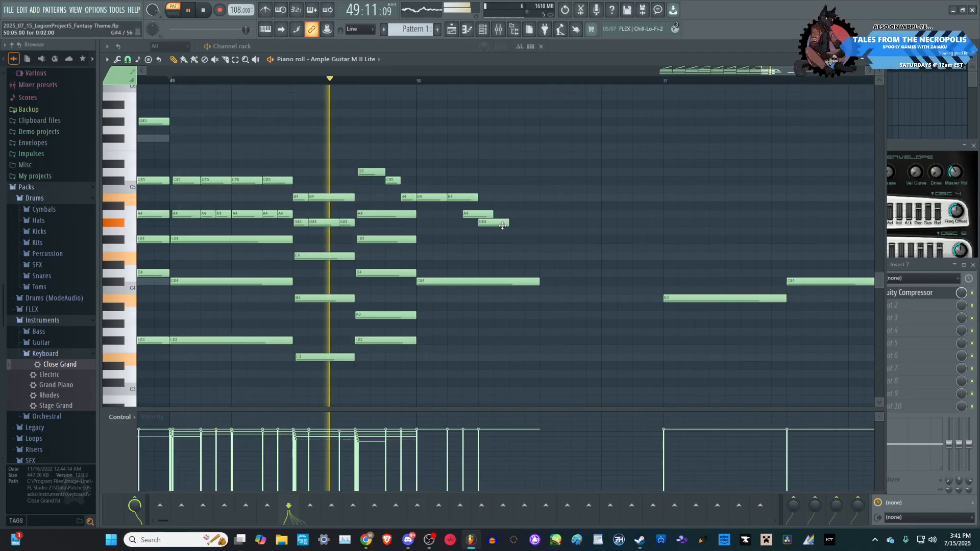
pyautogui.press('space')
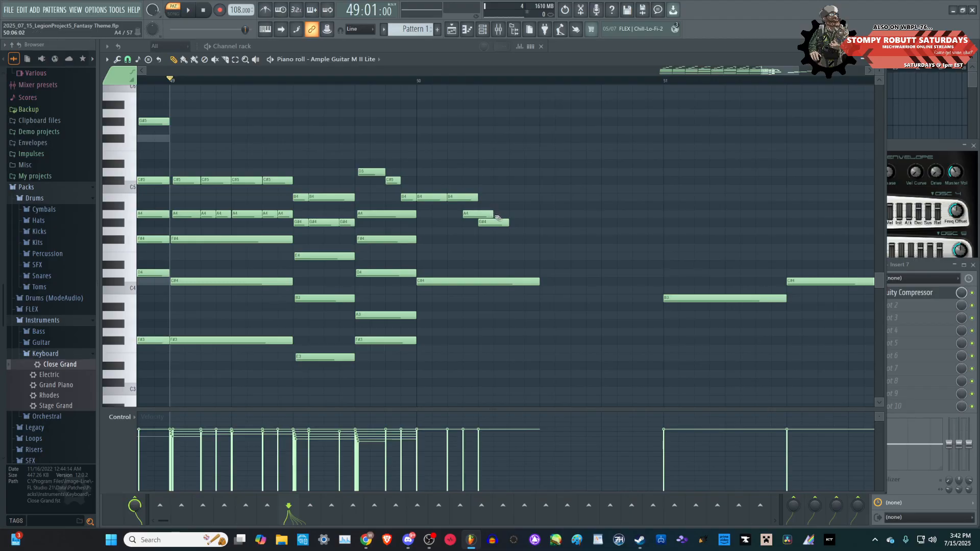
# - Add another two-step A4 to bar 50 and set its start to 50:07 while auditioning from bar 50
pyautogui.click(418, 81)
pyautogui.press('space')
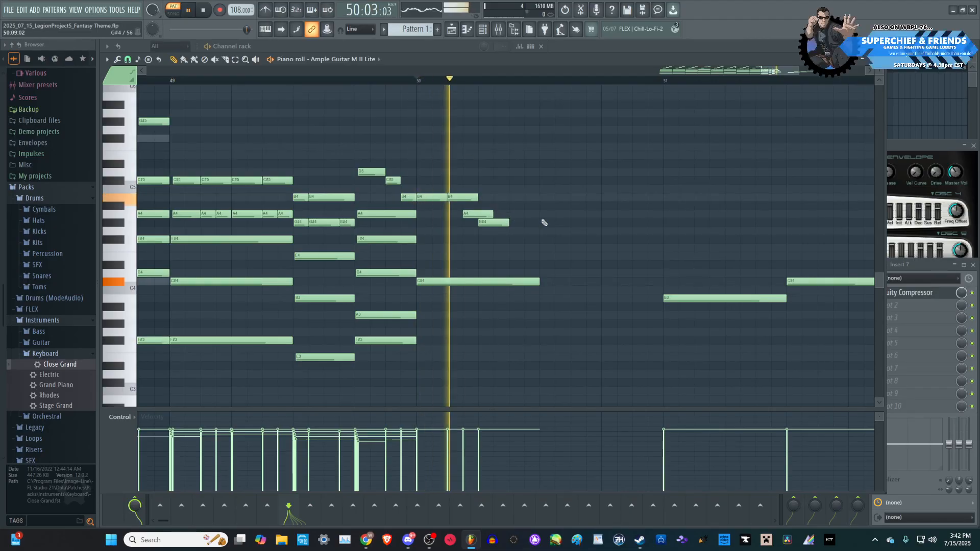
pyautogui.press('space')
pyautogui.press('space')
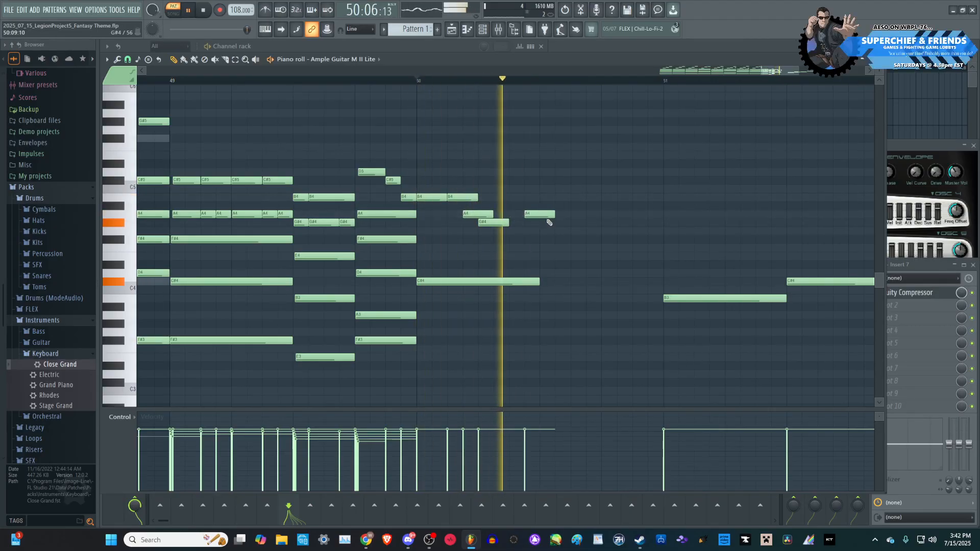
pyautogui.press('space')
pyautogui.click(520, 214)
pyautogui.press('space')
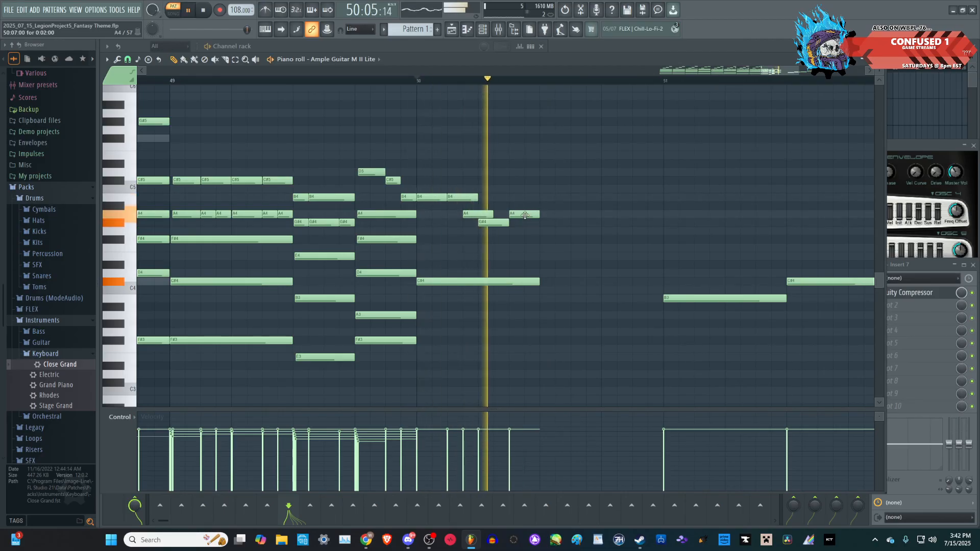
pyautogui.press('space')
# - Pair the second A4 with a two-step G#4, and position them at 50:07 and 50:08
pyautogui.moveTo(520, 214); pyautogui.dragTo(536, 215)
pyautogui.press('space')
pyautogui.press('space')
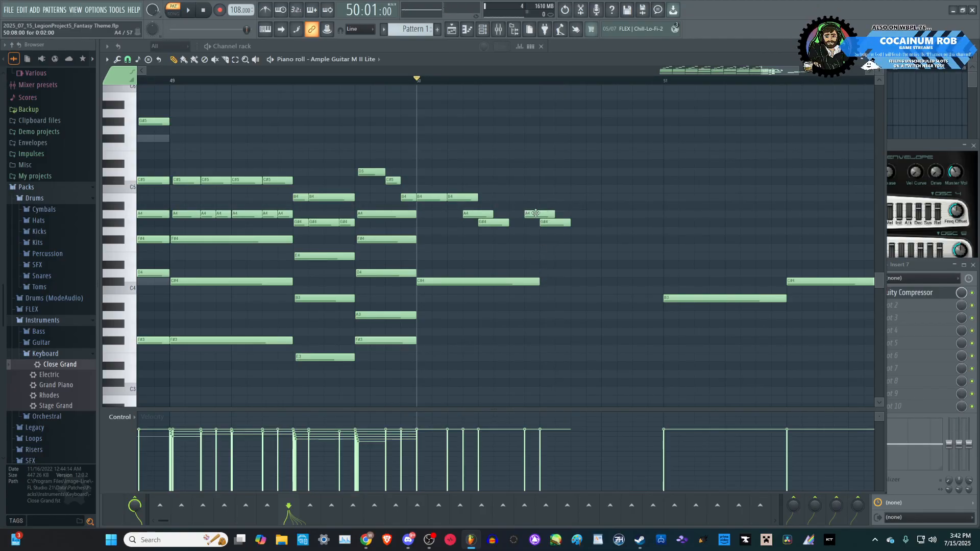
pyautogui.moveTo(536, 213); pyautogui.dragTo(521, 213)
pyautogui.press('space')
pyautogui.press('space')
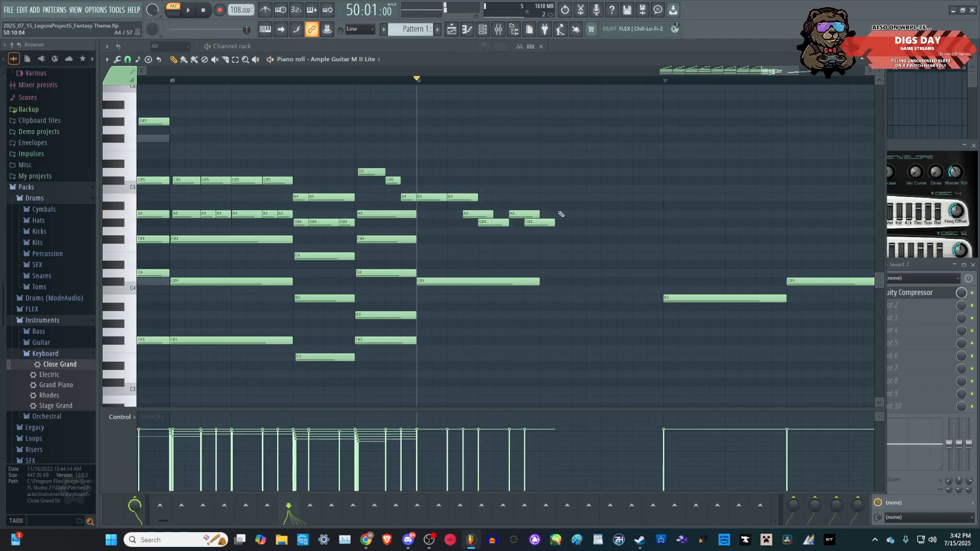
# - Repeat the two-step A4 and G#4 pair at 50:10 and 50:11, and audition it
pyautogui.click(573, 223)
pyautogui.press('space')
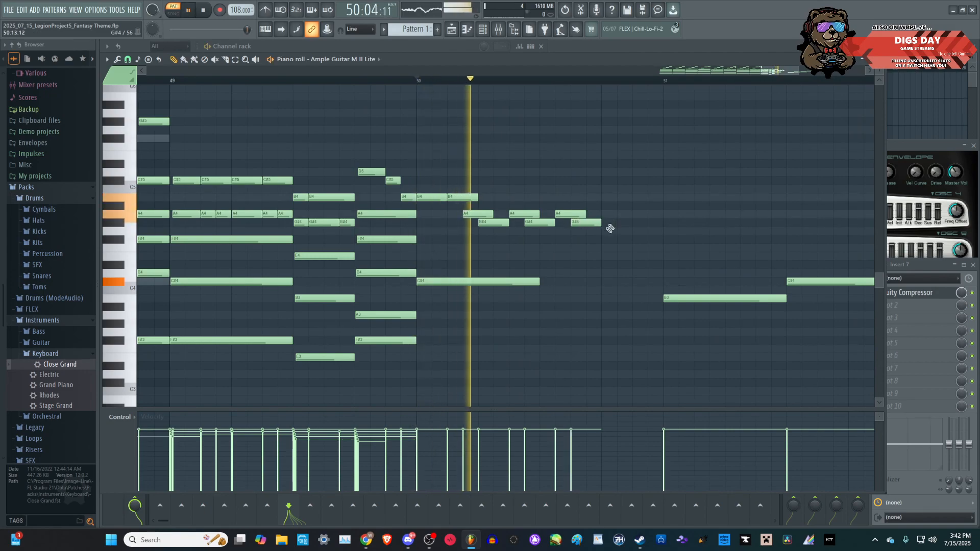
pyautogui.press('space')
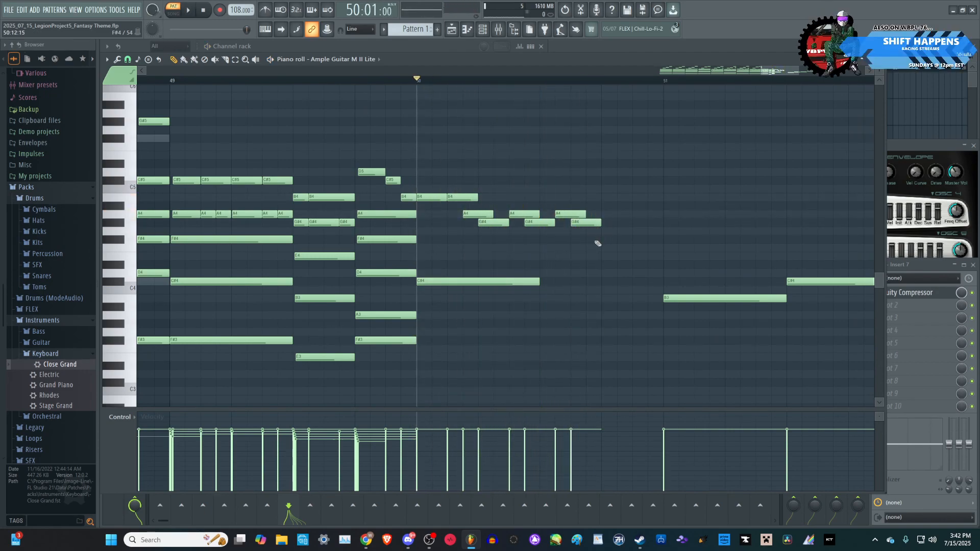
# - Continue the melody with two-step notes F4 at 50:12, G#4 at 50:13, F#4 at 50:14, G#4 at 50:15 and A4 at 50:16
pyautogui.moveTo(595, 249); pyautogui.dragTo(594, 235)
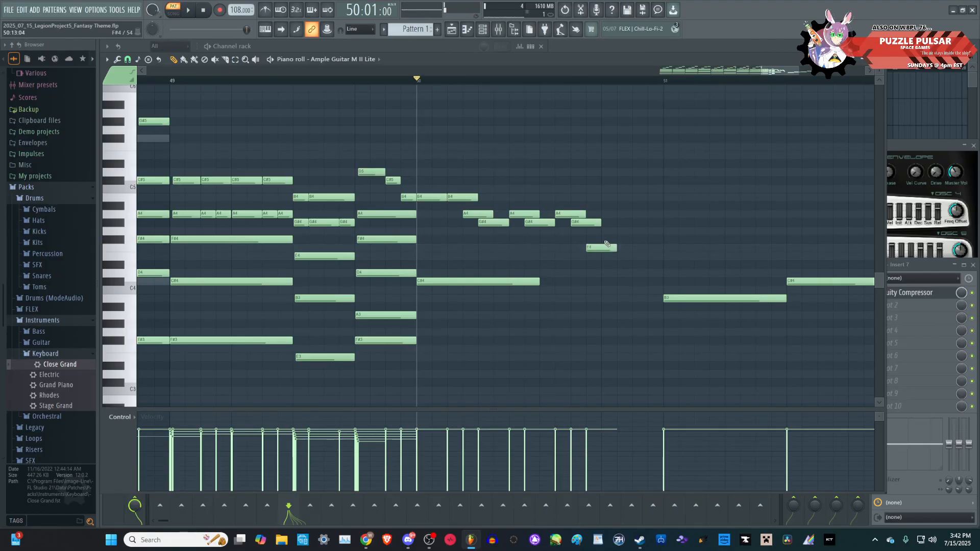
pyautogui.click(607, 240)
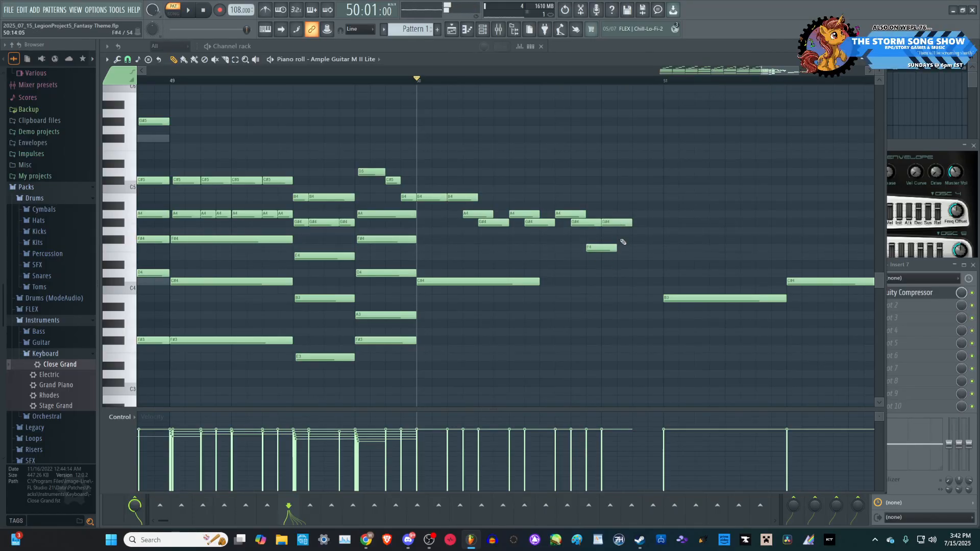
pyautogui.click(660, 213)
pyautogui.press('space')
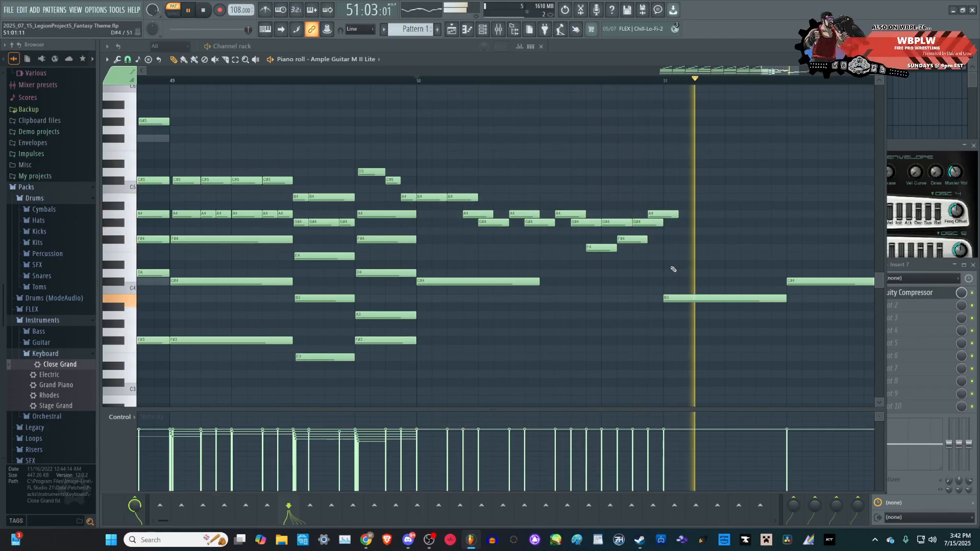
pyautogui.press('space')
# - Add an eight-step G#3 at 50:01 below the C#4, and play back bar 50
pyautogui.press('space')
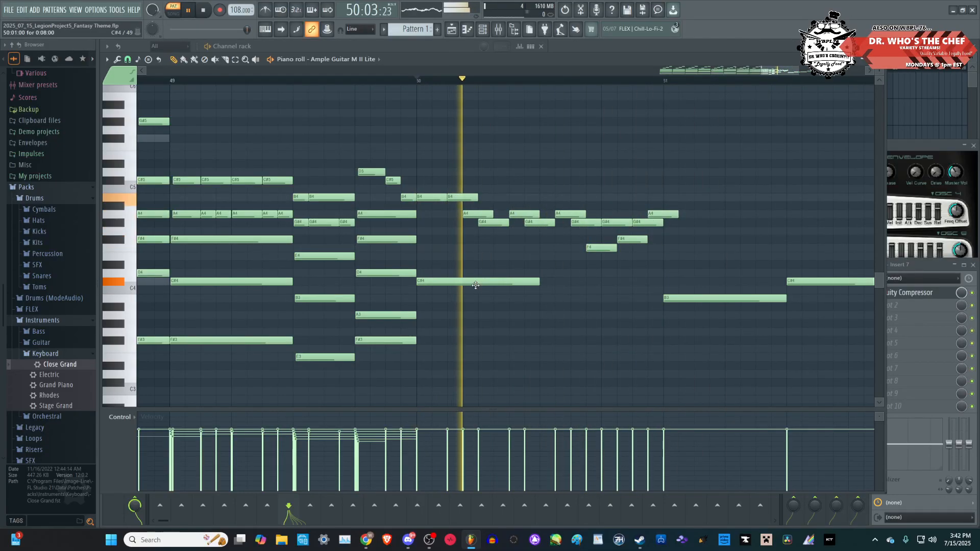
pyautogui.press('space')
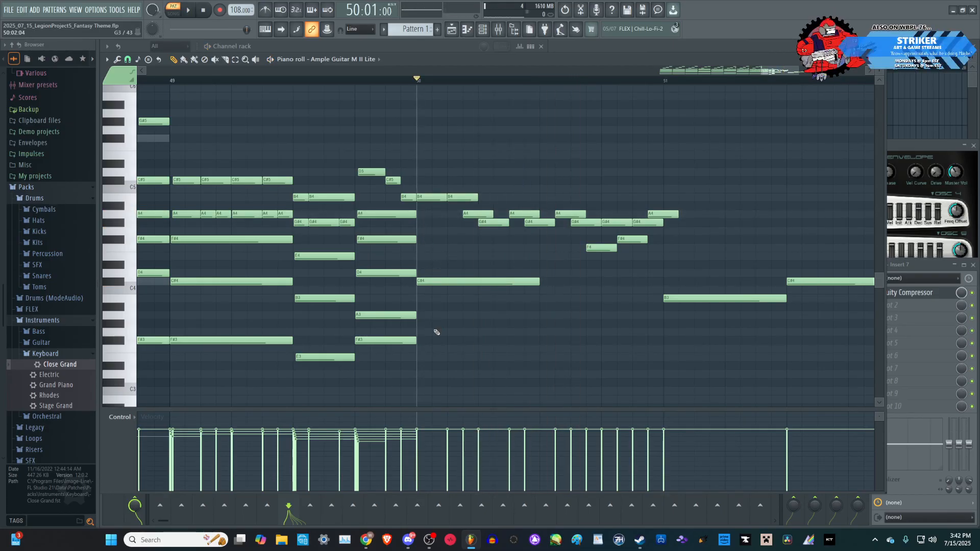
pyautogui.press('space')
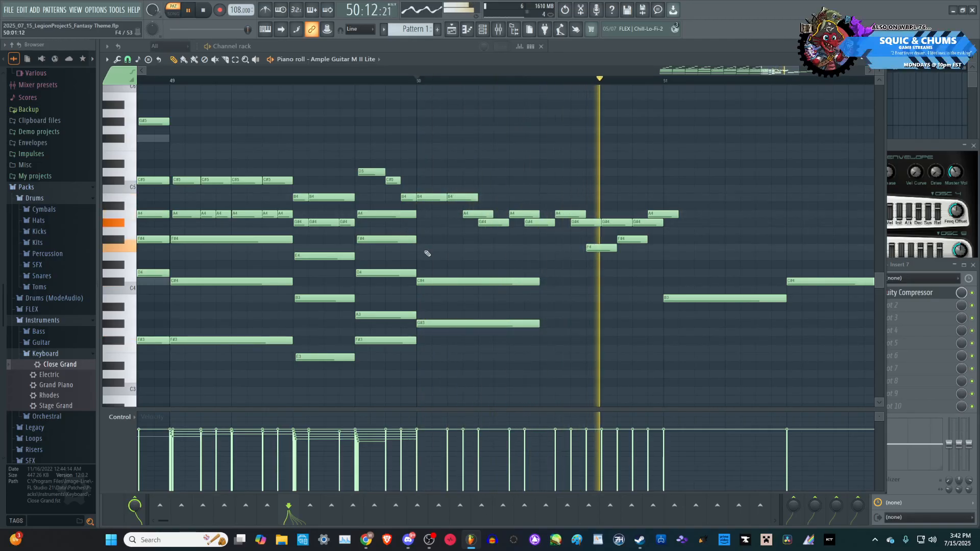
# - Add an eight-step E4 at 50:01 above the C#4 and play back bar 50
pyautogui.press('space')
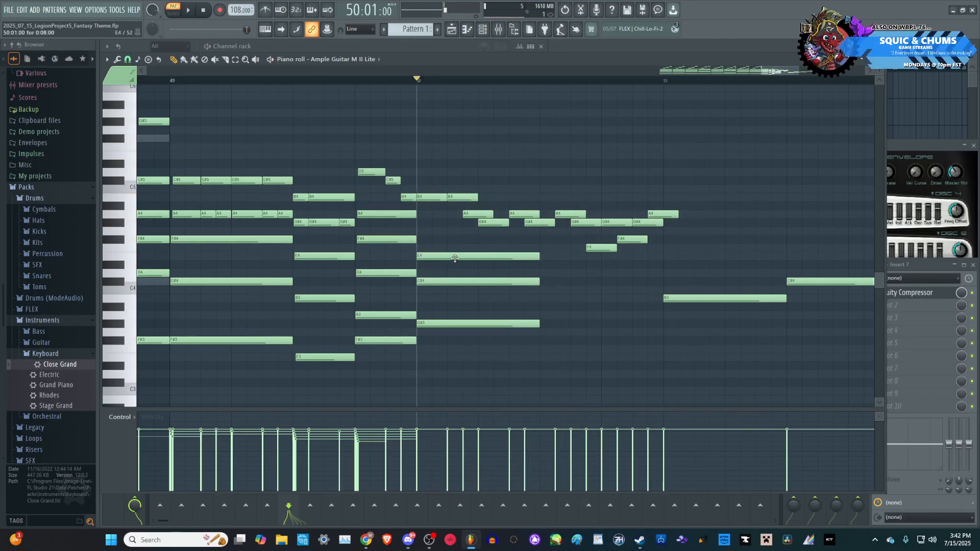
pyautogui.press('space')
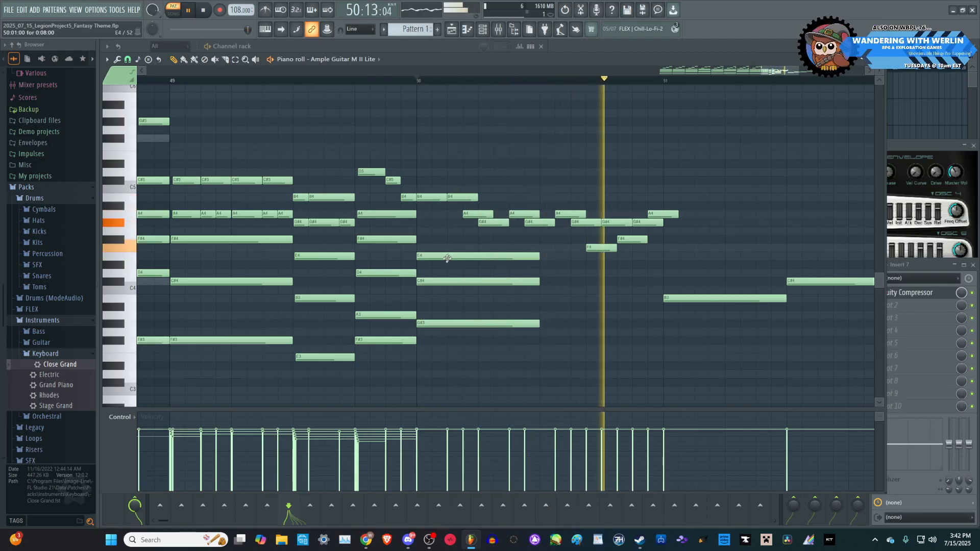
pyautogui.press('space')
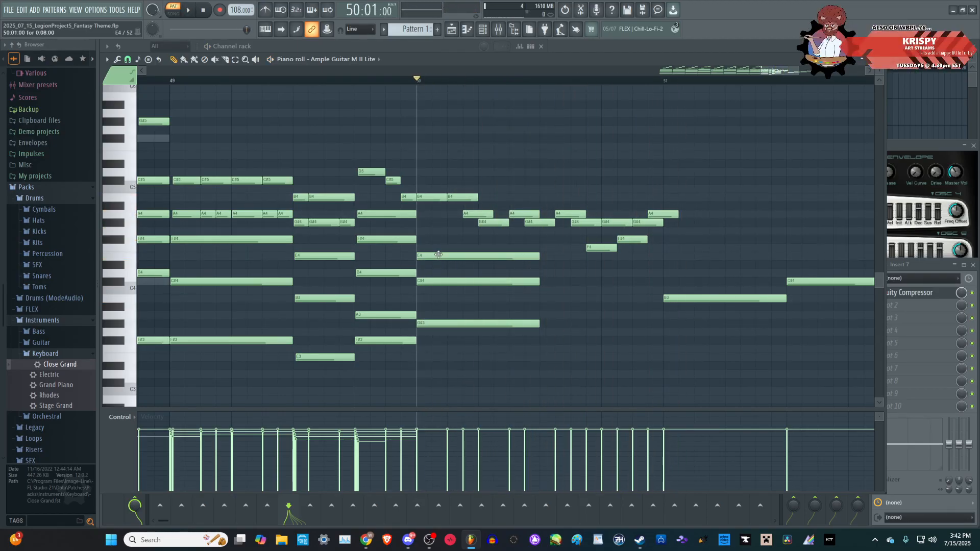
# - Stagger the chord at 50:01 slightly, with E4 first, C#4 second and G#3 last, and audition the strum
pyautogui.moveTo(496, 349); pyautogui.dragTo(454, 258)
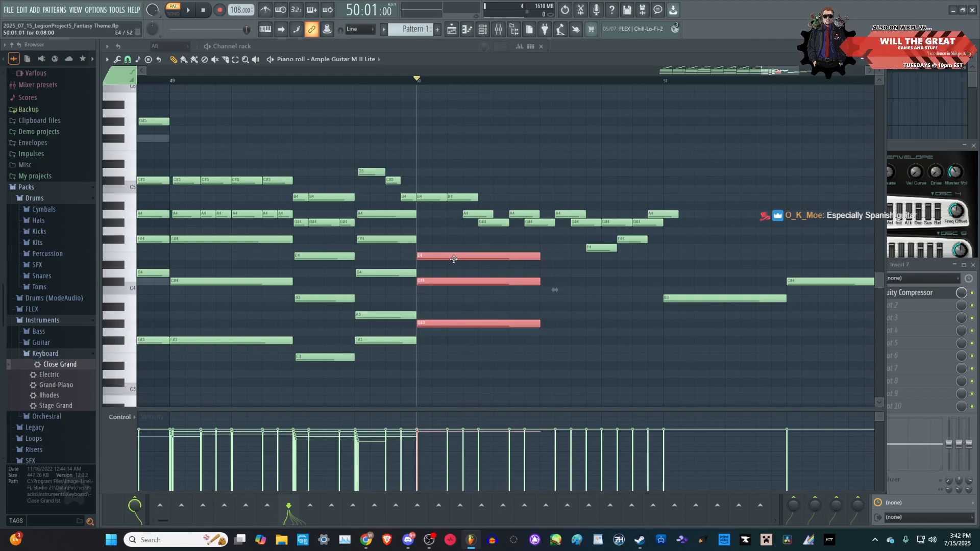
pyautogui.click(455, 274)
pyautogui.moveTo(471, 311)
pyautogui.mouseDown()
pyautogui.moveTo(493, 357)
pyautogui.moveTo(479, 317)
pyautogui.mouseUp()
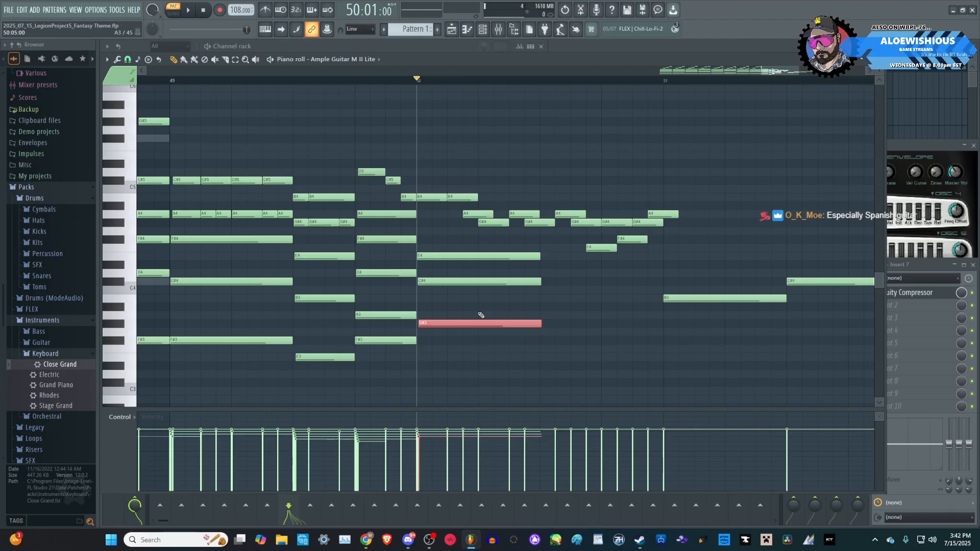
pyautogui.press('space')
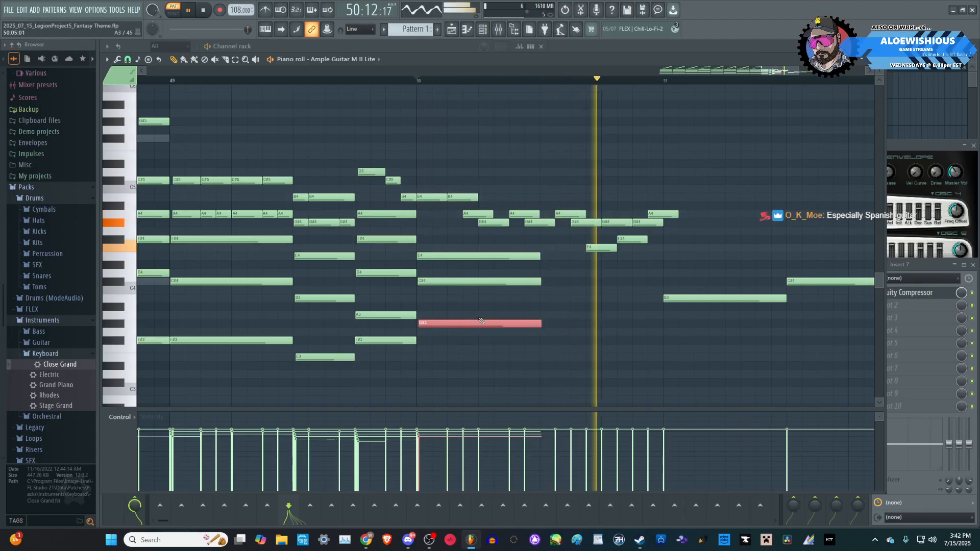
pyautogui.press('space')
pyautogui.keyDown('ctrl'); pyautogui.click(561, 328); pyautogui.keyUp('ctrl')
pyautogui.scroll(3, 562, 328)
pyautogui.press('space')
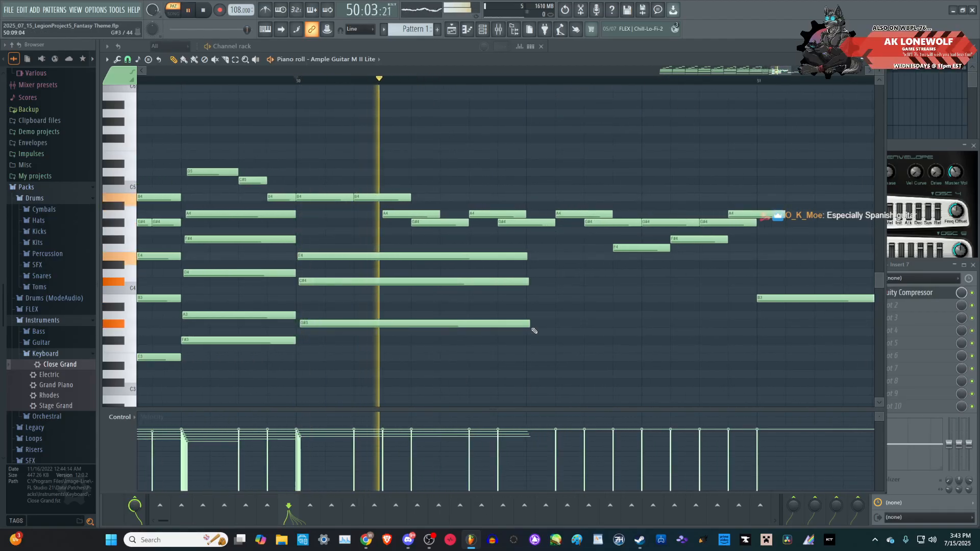
pyautogui.press('space')
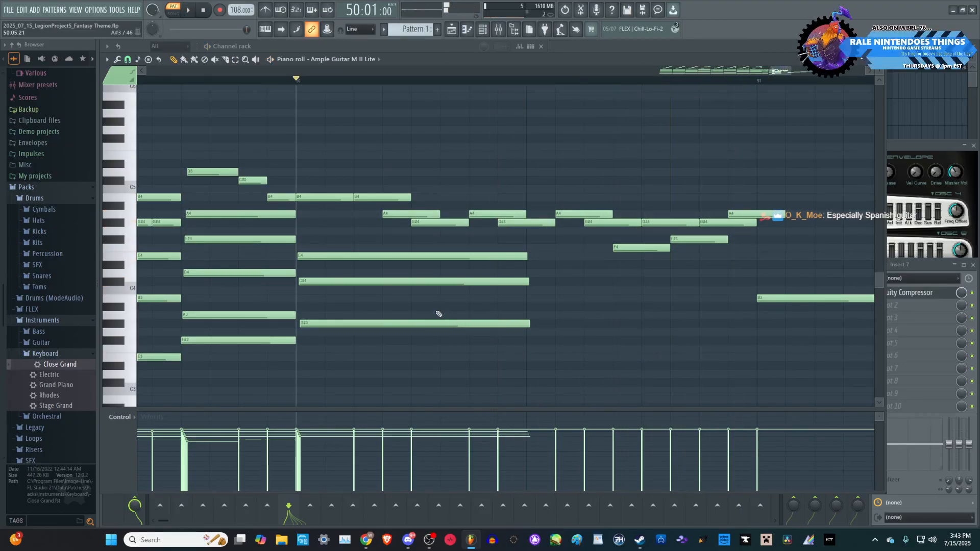
# - Slice the E4, C#4 and G#3 chord notes at 50:05, and audition the repeated chord
pyautogui.press('space')
pyautogui.press('space')
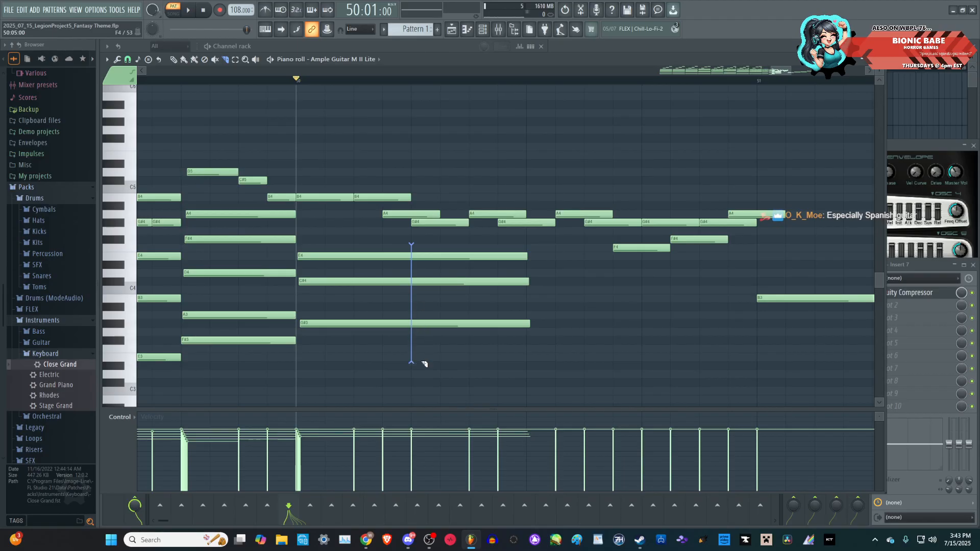
pyautogui.moveTo(425, 364); pyautogui.dragTo(426, 365)
pyautogui.press('space')
pyautogui.press('space')
# - Stagger the second chord at 50:05 slightly as a downward strum from E4 through C#4 to G#3
pyautogui.moveTo(499, 362); pyautogui.dragTo(442, 270)
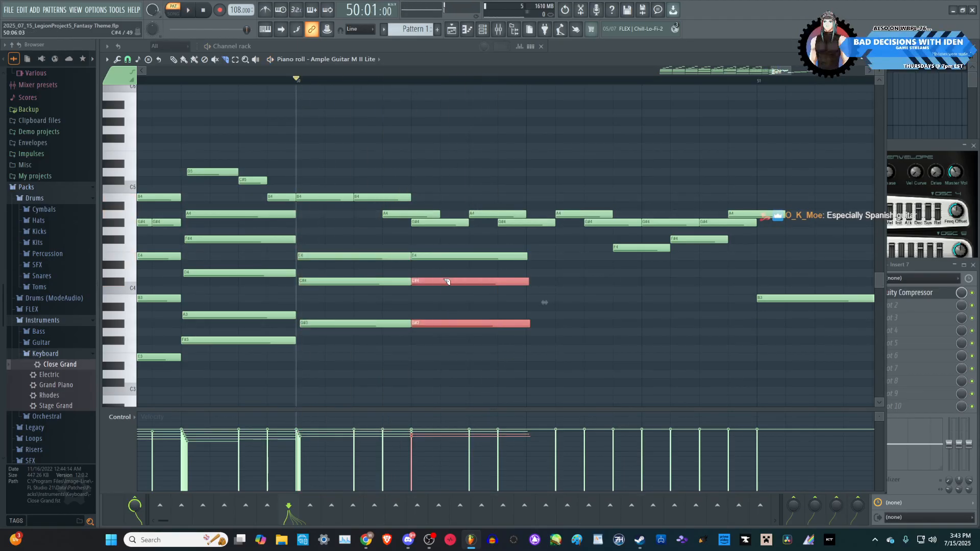
pyautogui.click(466, 350)
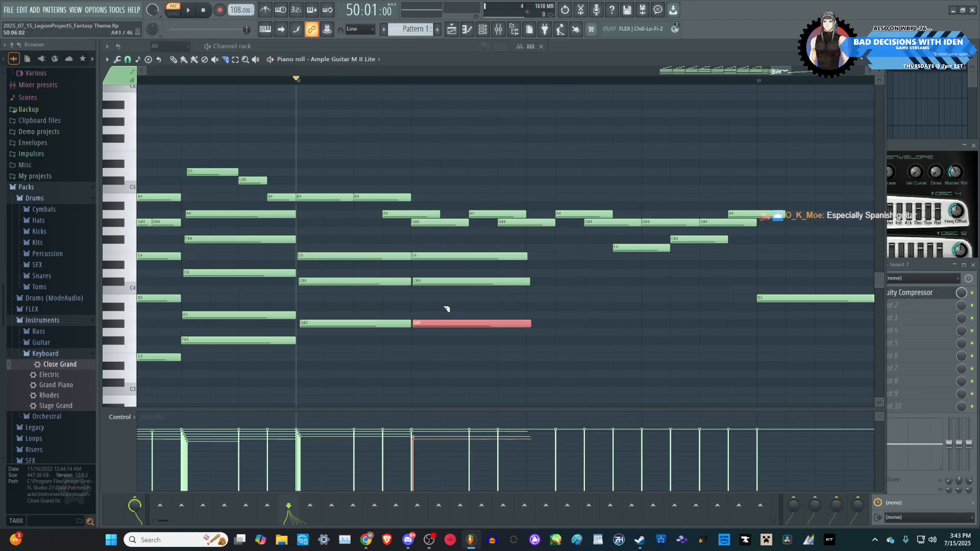
pyautogui.press('space')
pyautogui.moveTo(437, 236); pyautogui.dragTo(463, 352)
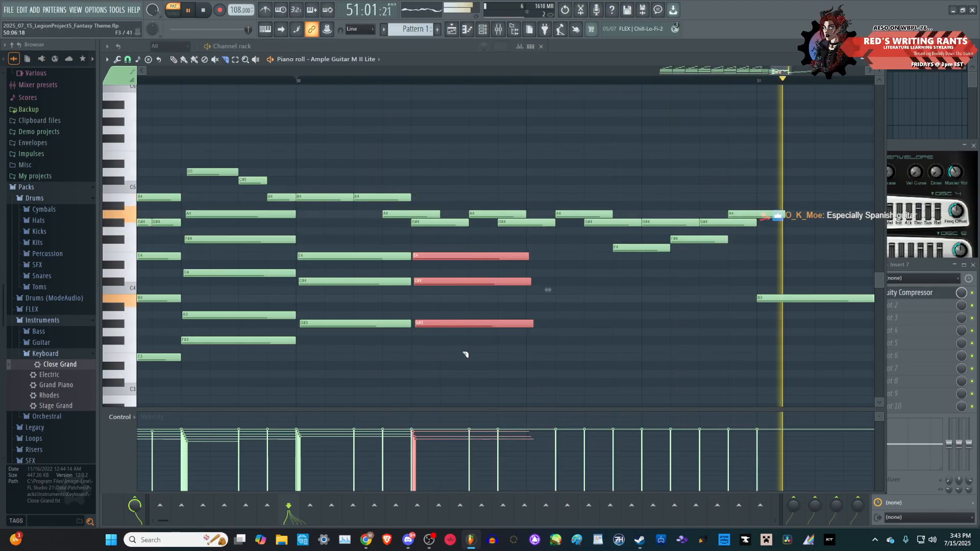
pyautogui.hotkey('shift', 'Right')
# - Trim the overhanging ends of the second chord at 50:09
pyautogui.moveTo(526, 242); pyautogui.dragTo(532, 349)
pyautogui.press('Delete')
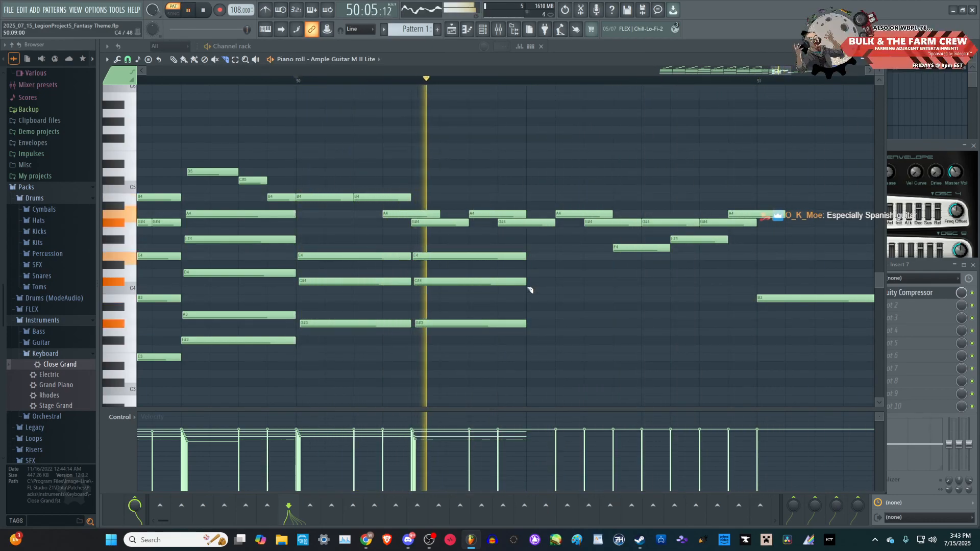
pyautogui.press('space')
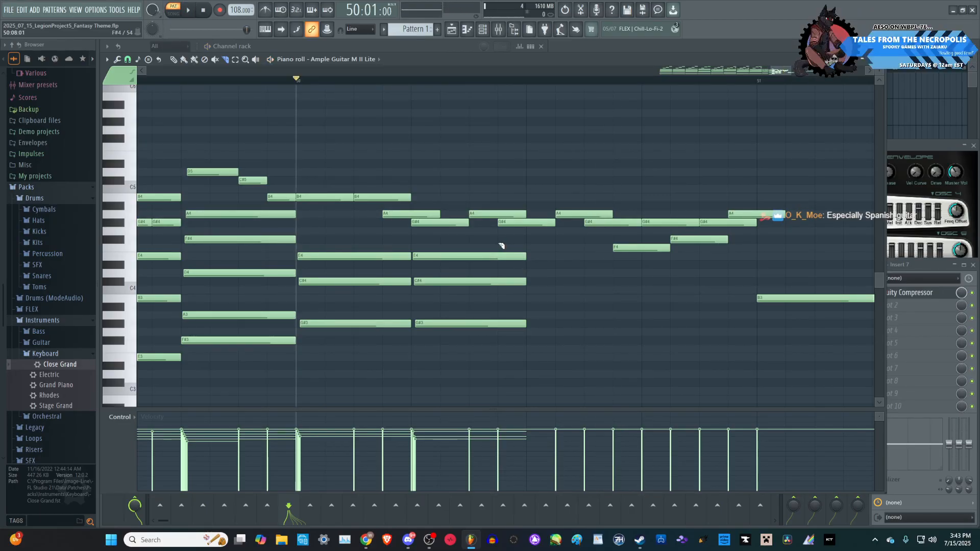
# - Slice the second chord at 50:08, extend the new chord segments to three steps, and audition them
pyautogui.press('space')
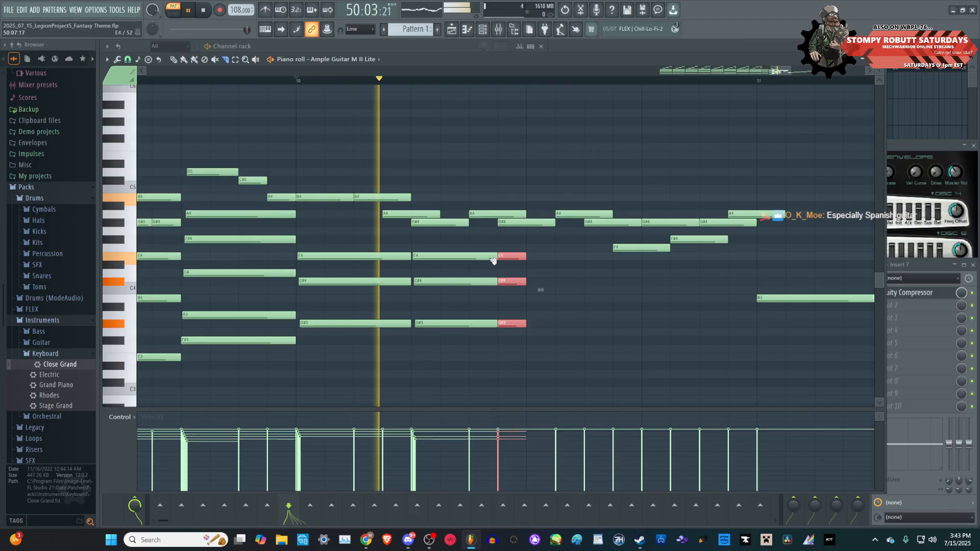
pyautogui.press('space')
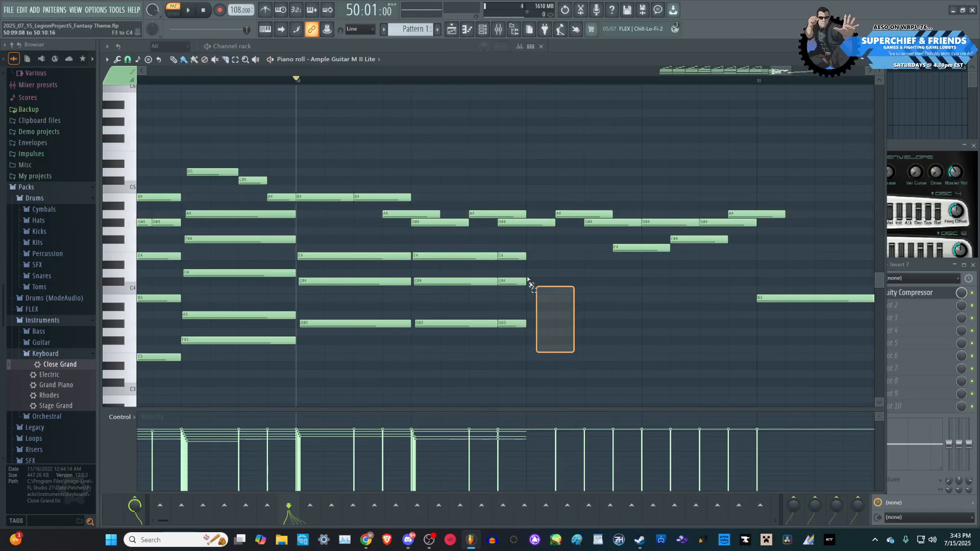
pyautogui.press('space')
pyautogui.moveTo(526, 256); pyautogui.dragTo(583, 260)
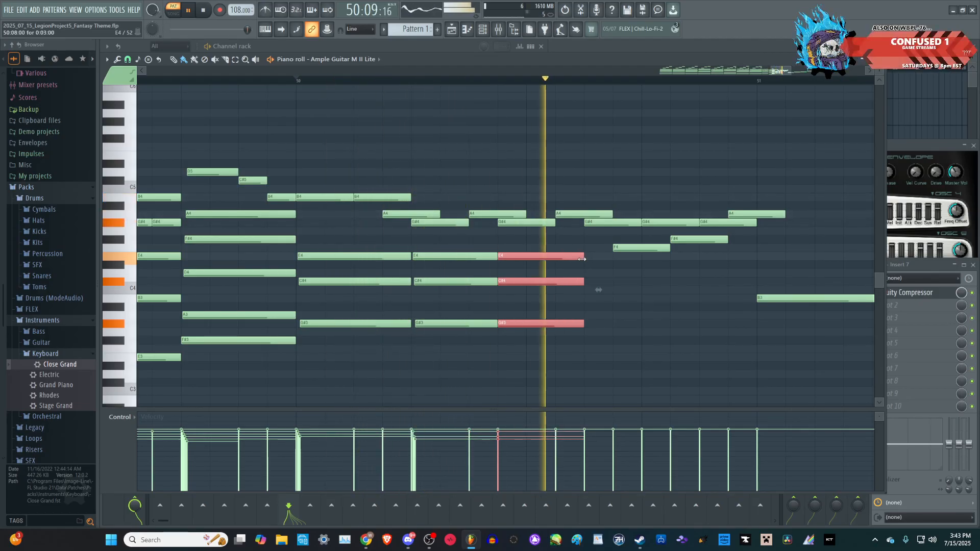
pyautogui.press('space')
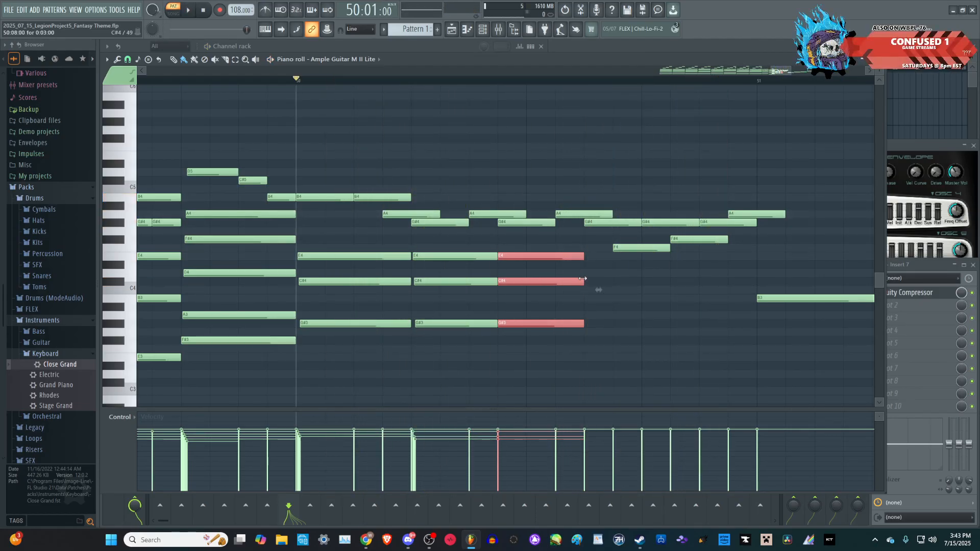
pyautogui.press('space')
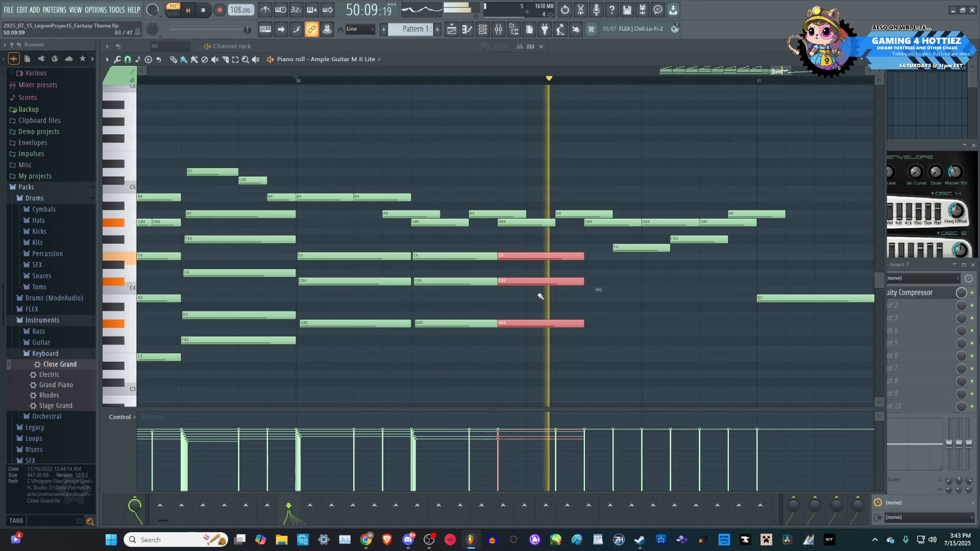
# - Stagger the chord at 50:08 upward, with G#3 first, C#4 and E4 slightly delayed and the melody G#4 last
pyautogui.moveTo(572, 352); pyautogui.dragTo(543, 257)
pyautogui.hotkey('ctrl', 'z')
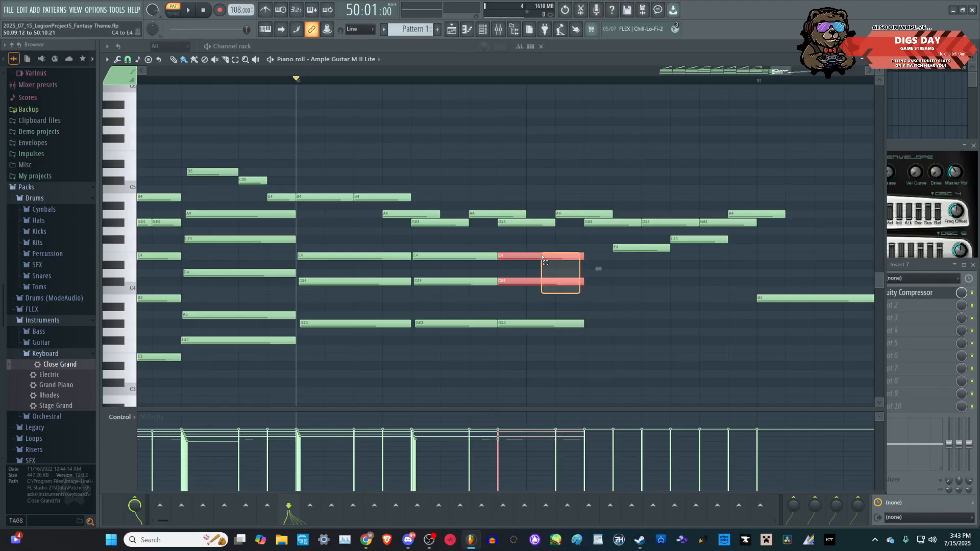
pyautogui.moveTo(527, 224); pyautogui.dragTo(528, 225)
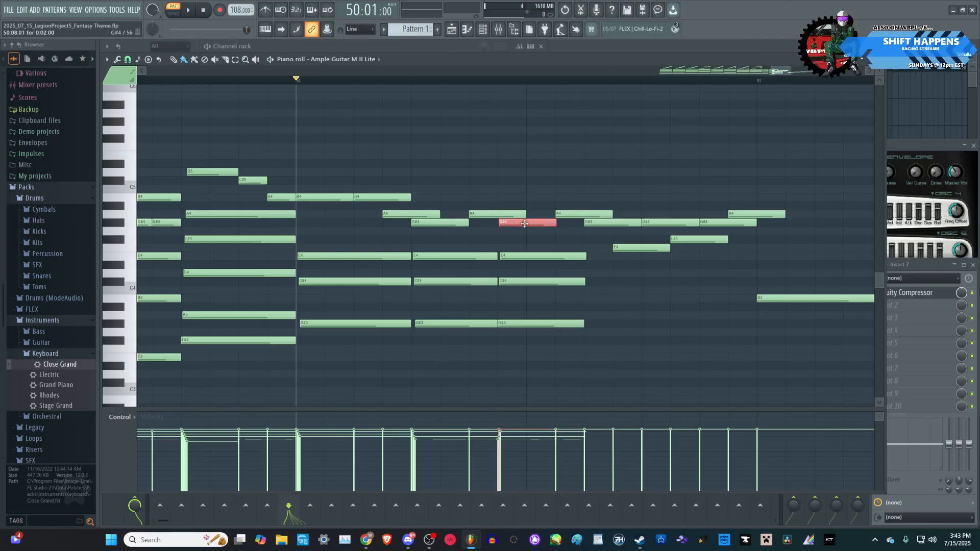
pyautogui.moveTo(525, 223); pyautogui.dragTo(525, 224)
pyautogui.press('space')
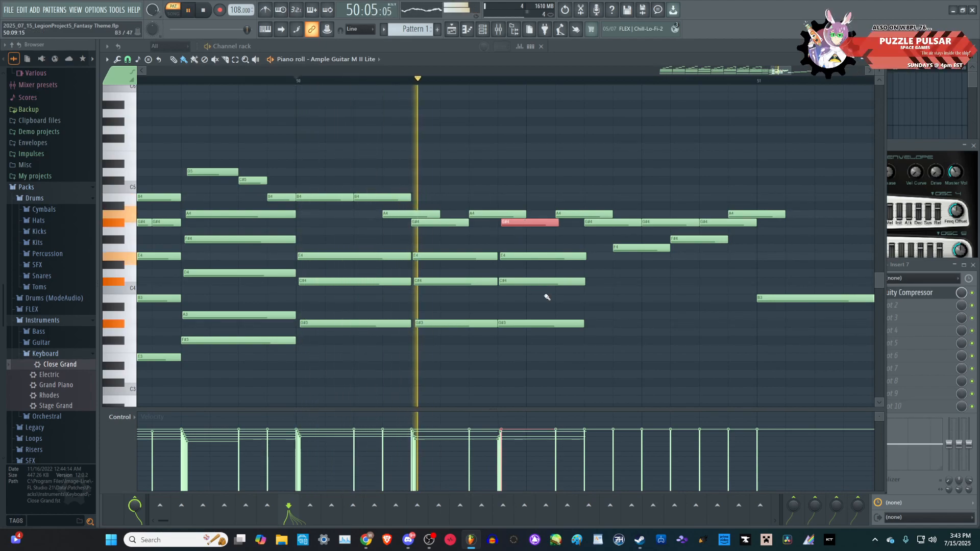
pyautogui.press('space')
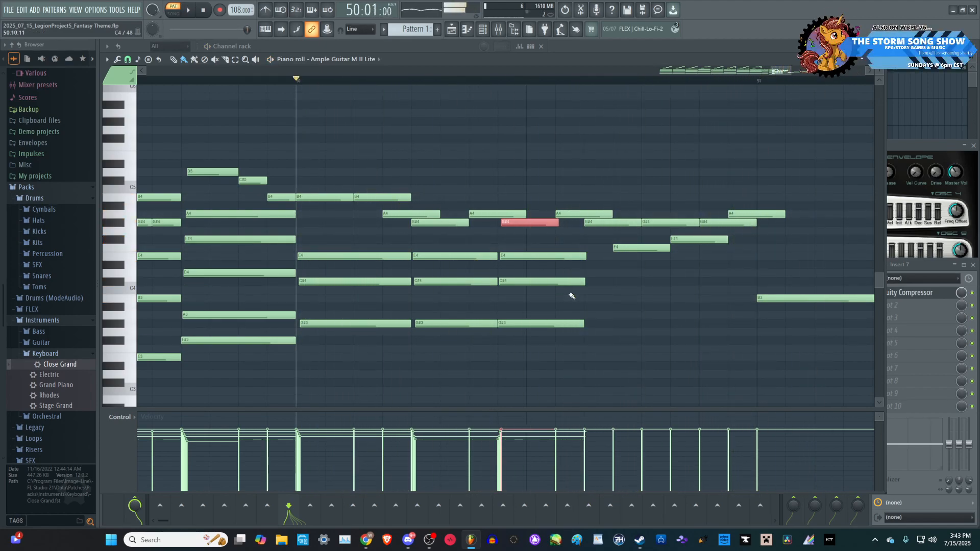
# - Extend the last C#4 and G#3 to the end of bar 50 and E4 to 50:12, and play back bars 49 and 50
pyautogui.moveTo(612, 350); pyautogui.dragTo(555, 286)
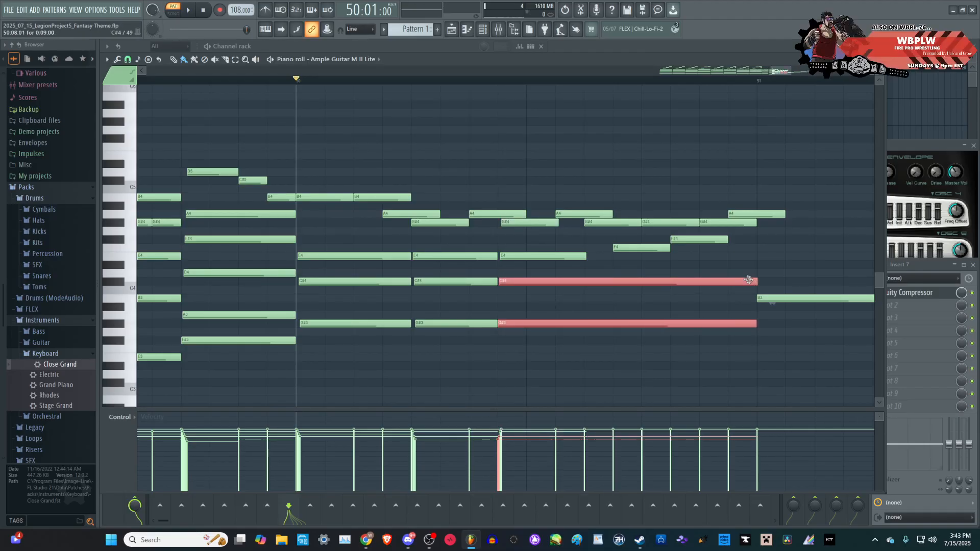
pyautogui.moveTo(587, 255); pyautogui.dragTo(615, 254)
pyautogui.press('space')
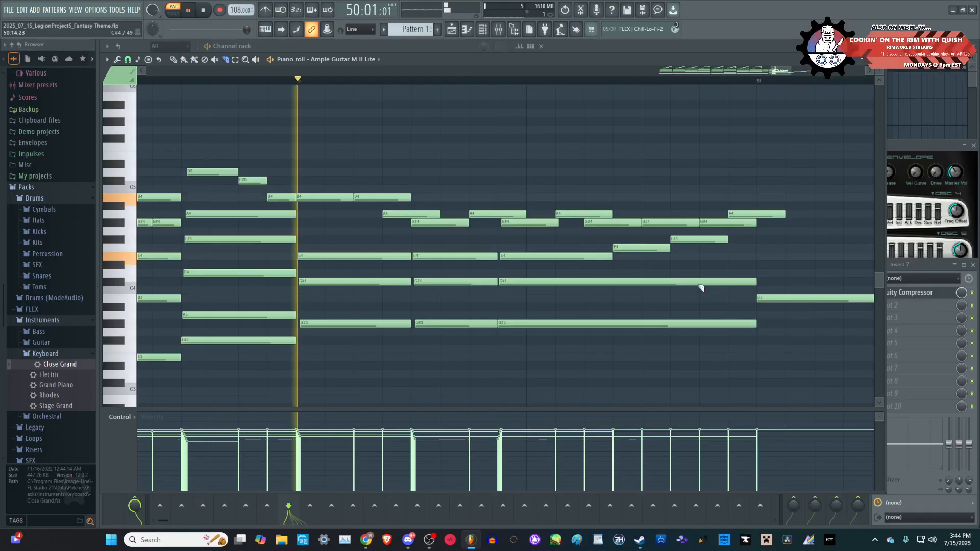
pyautogui.scroll(-3, 583, 317)
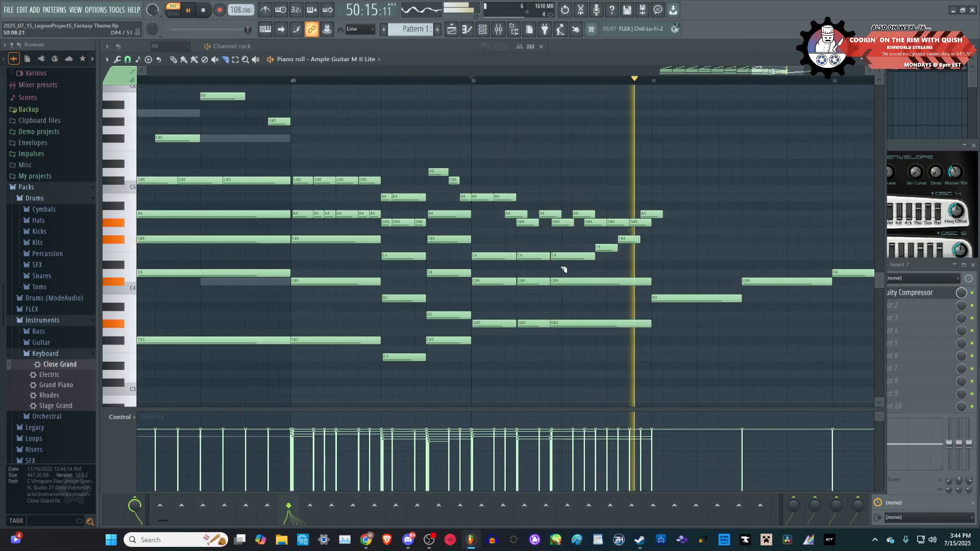
pyautogui.press('space')
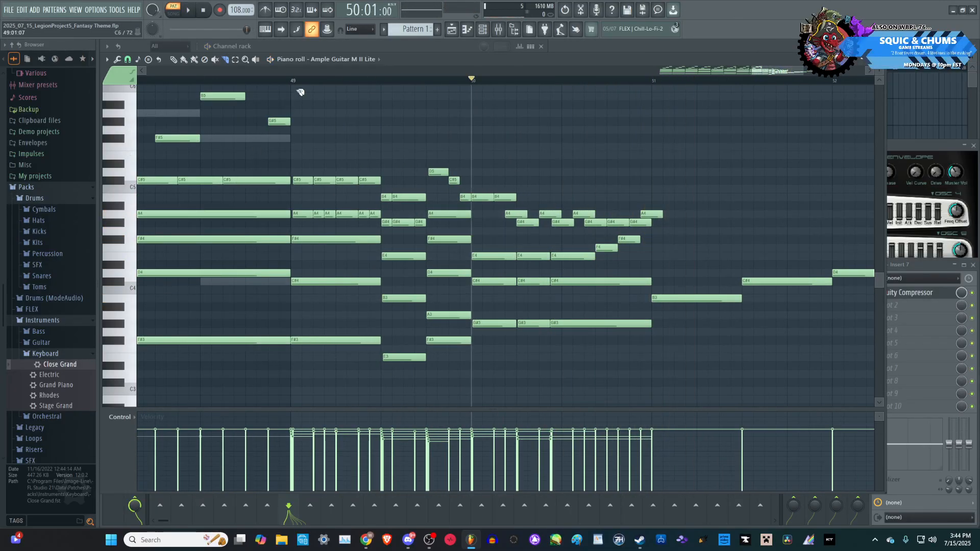
pyautogui.press('space')
pyautogui.scroll(-3, 598, 366)
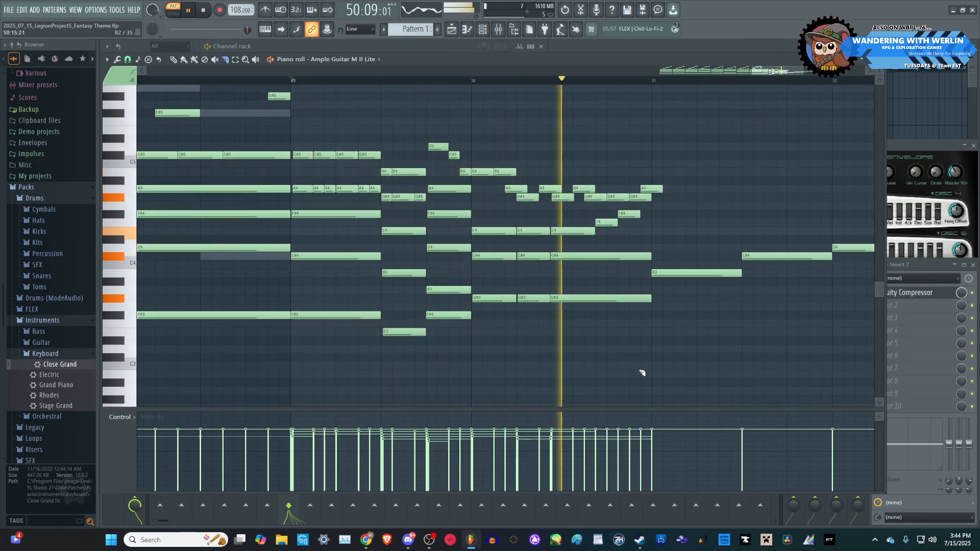
pyautogui.press('space')
# - Try transposing all the notes of bars 49 and 50 up an octave, audition them, and undo the move
pyautogui.moveTo(646, 369); pyautogui.dragTo(308, 109)
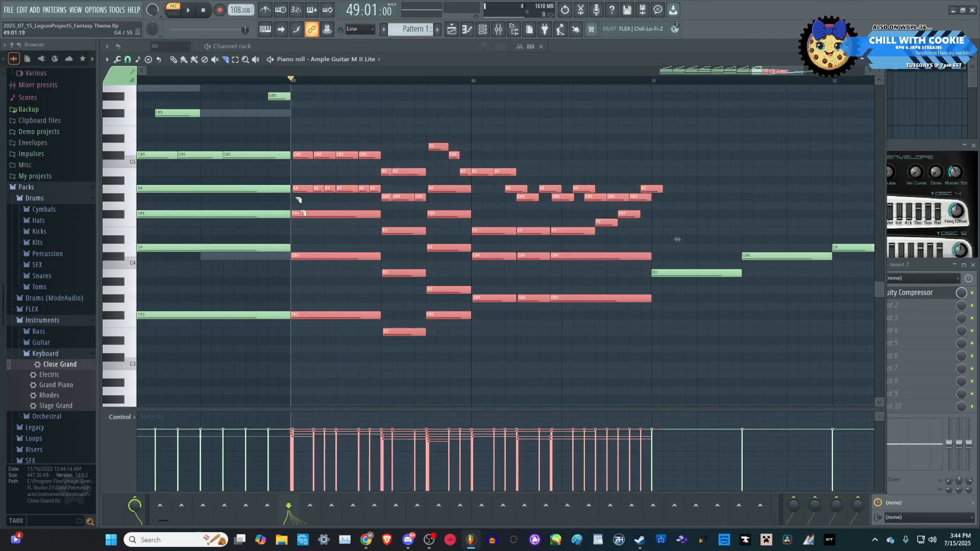
pyautogui.scroll(3, 325, 350)
pyautogui.moveTo(329, 392); pyautogui.dragTo(332, 292)
pyautogui.press('space')
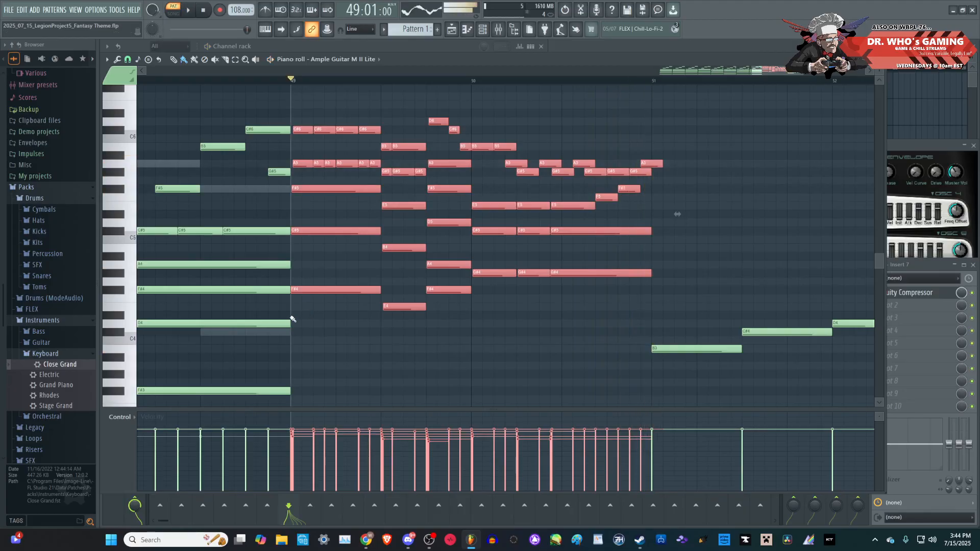
pyautogui.press('space')
pyautogui.press('space')
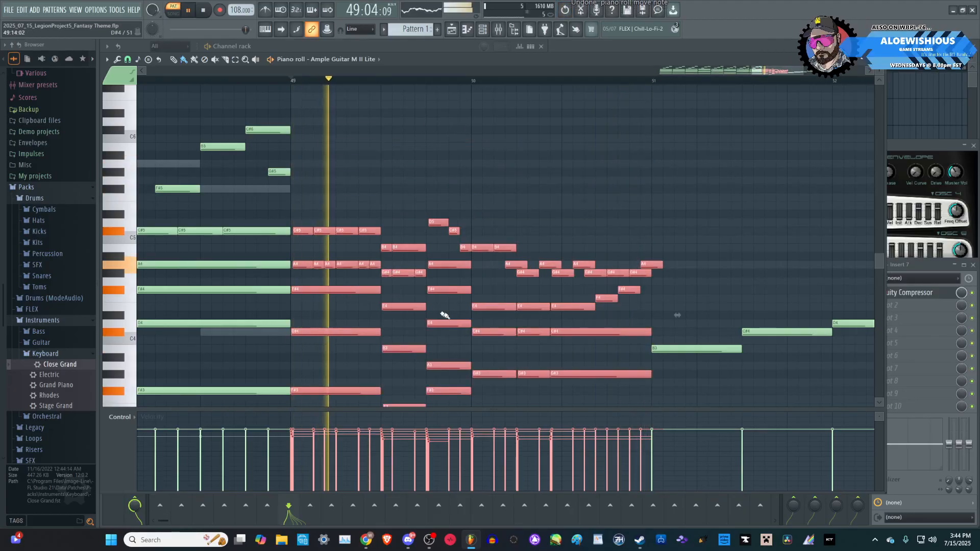
# - Shift the four single notes B3, C#4, D4 and F4 from bars 51 and 52 past bar 52
pyautogui.scroll(-3, 389, 274)
pyautogui.scroll(-2, 623, 339)
pyautogui.scroll(2, 636, 344)
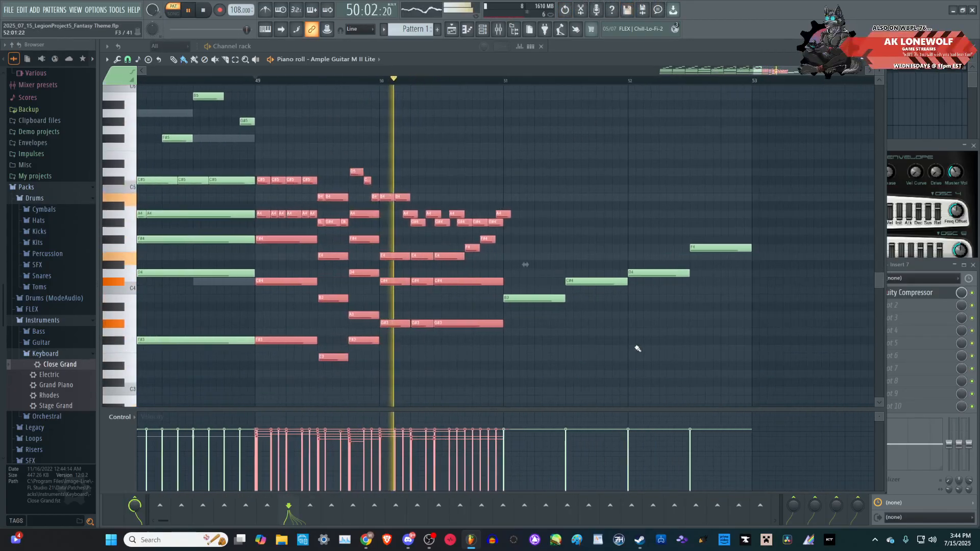
pyautogui.scroll(1, 549, 343)
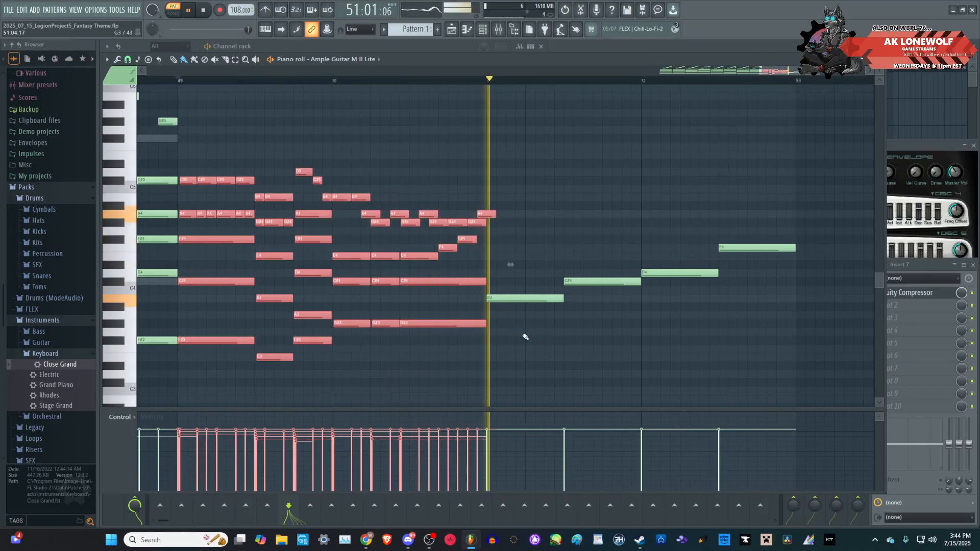
pyautogui.press('space')
pyautogui.hotkey('ctrl', 'd')
pyautogui.moveTo(806, 344); pyautogui.dragTo(527, 194)
pyautogui.moveTo(562, 297); pyautogui.dragTo(780, 308)
pyautogui.press('space')
# - Duplicate all the notes of bars 49 and 50 into bars 51 and 52
pyautogui.moveTo(526, 378); pyautogui.dragTo(209, 143)
pyautogui.scroll(5, 544, 331)
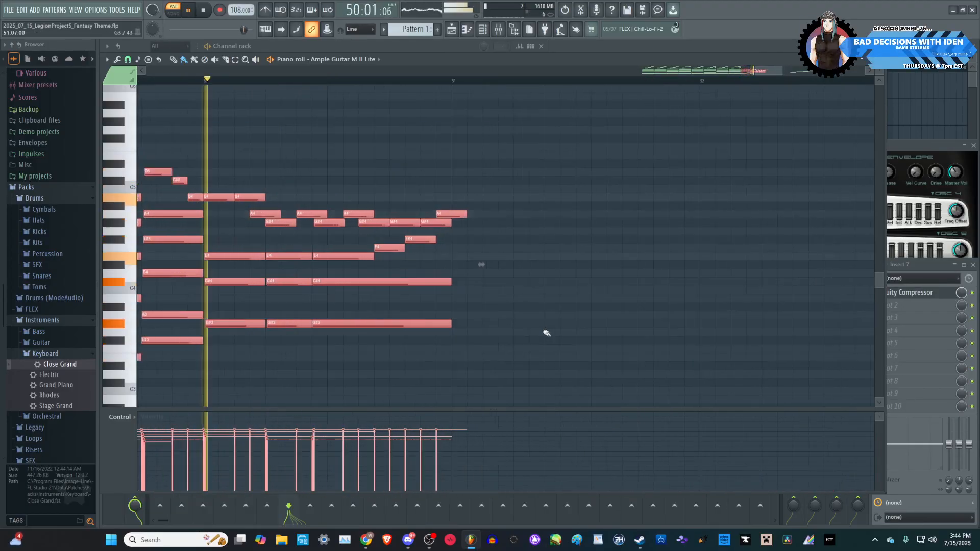
pyautogui.hotkey('ctrl', 'b')
pyautogui.scroll(-3, 440, 336)
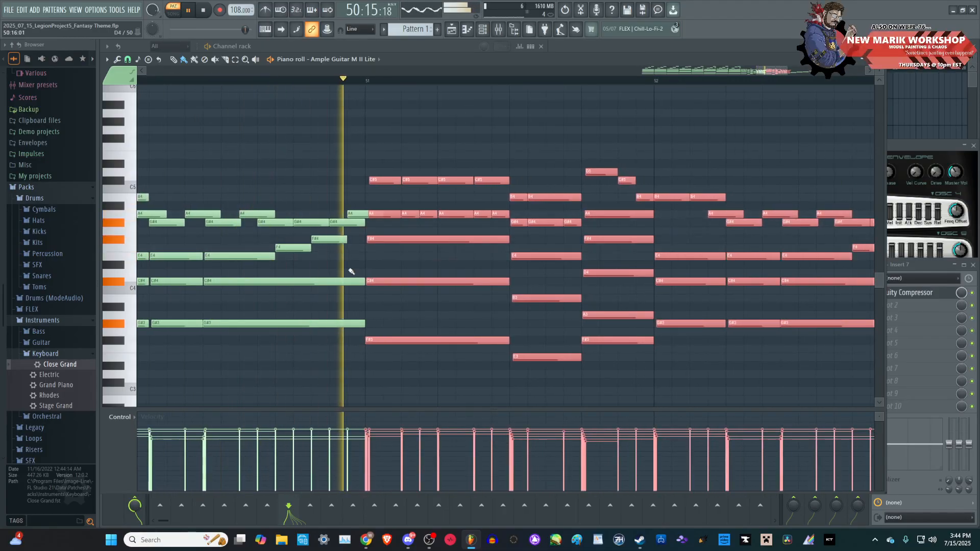
# - Slice the A4 note that overruns into bar 51 at the bar line and play back bars 49 to 52
pyautogui.click(226, 60)
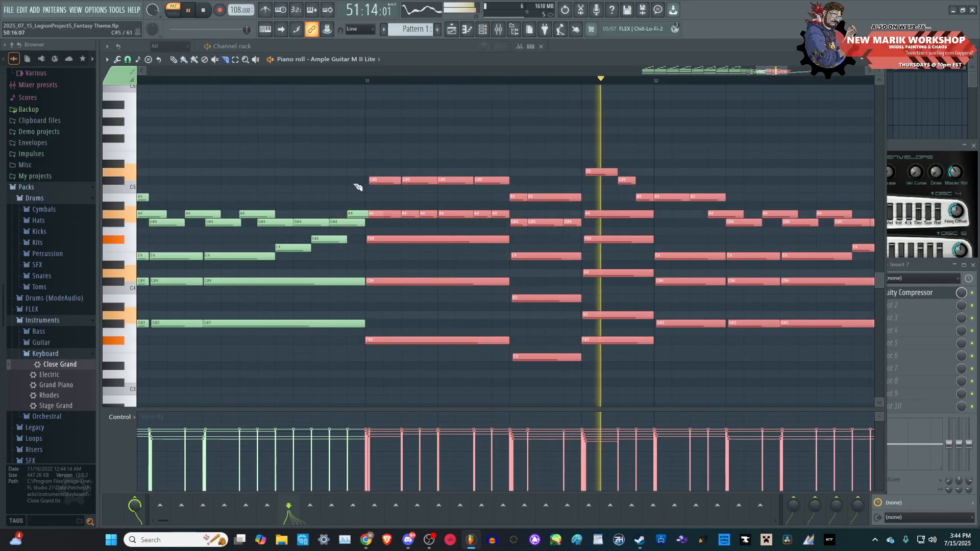
pyautogui.moveTo(366, 195); pyautogui.dragTo(368, 224)
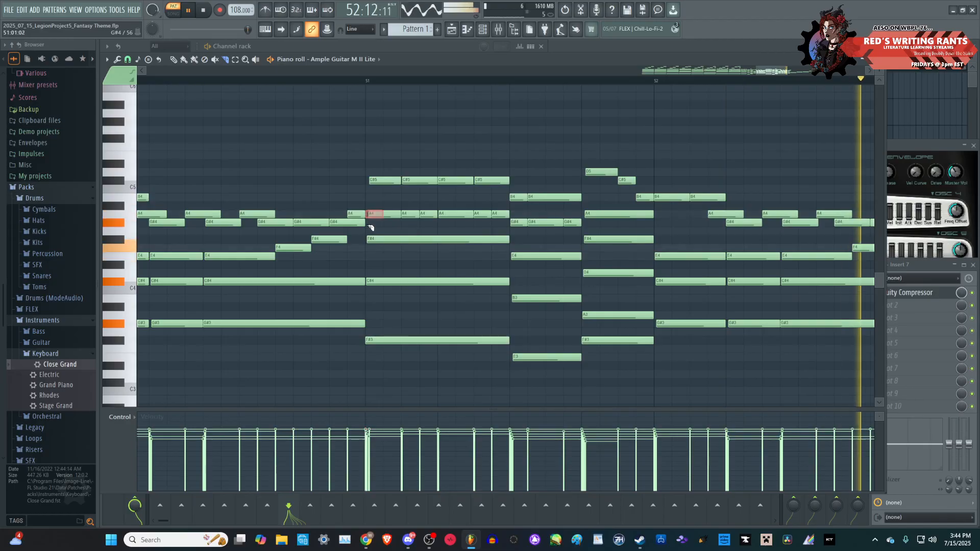
pyautogui.press('space')
pyautogui.press('space')
pyautogui.scroll(-7, 369, 214)
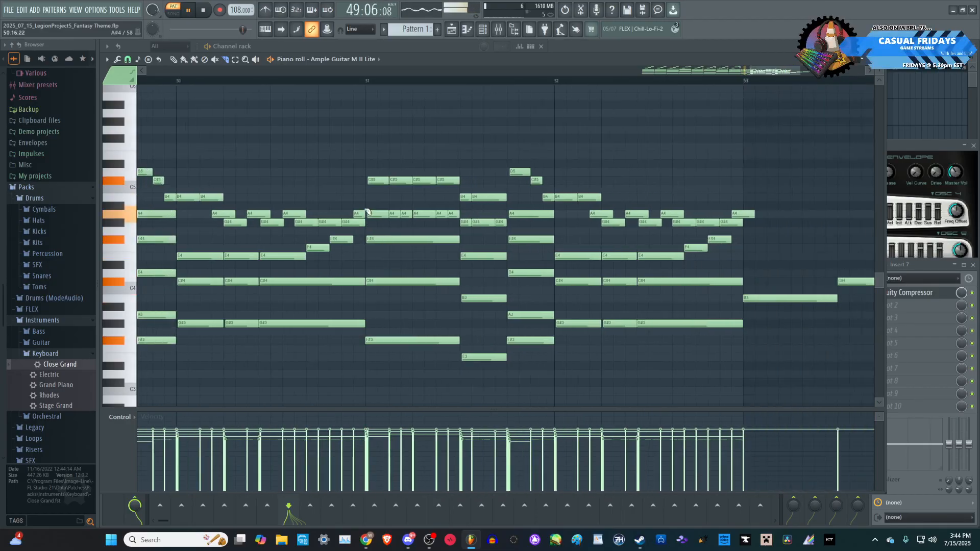
pyautogui.scroll(1, 371, 263)
pyautogui.scroll(1, 371, 265)
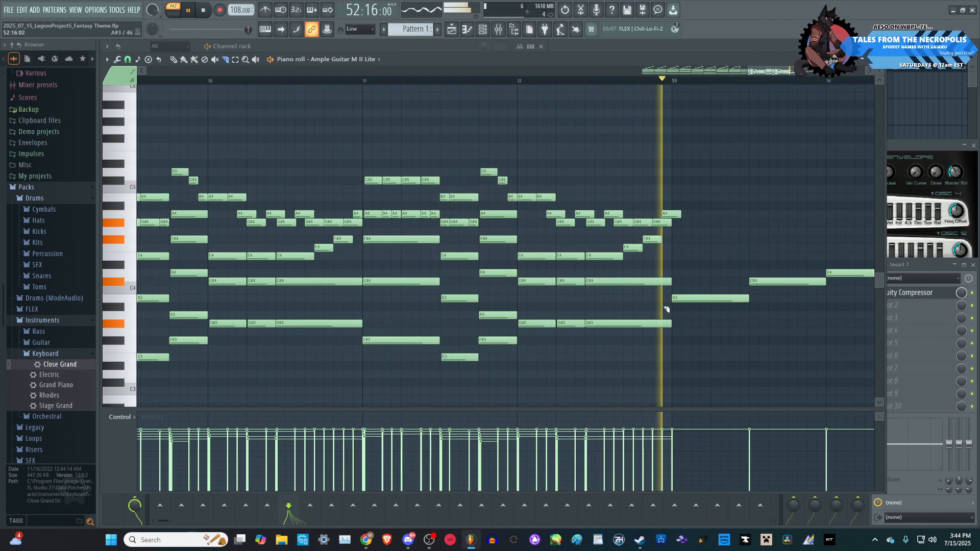
pyautogui.press('space')
# - Set the playback start to bar 52 and shift the four single notes B3, C#4, D4 and F4 from bar 53 to bar 54
pyautogui.hscroll(3, 483, 240)
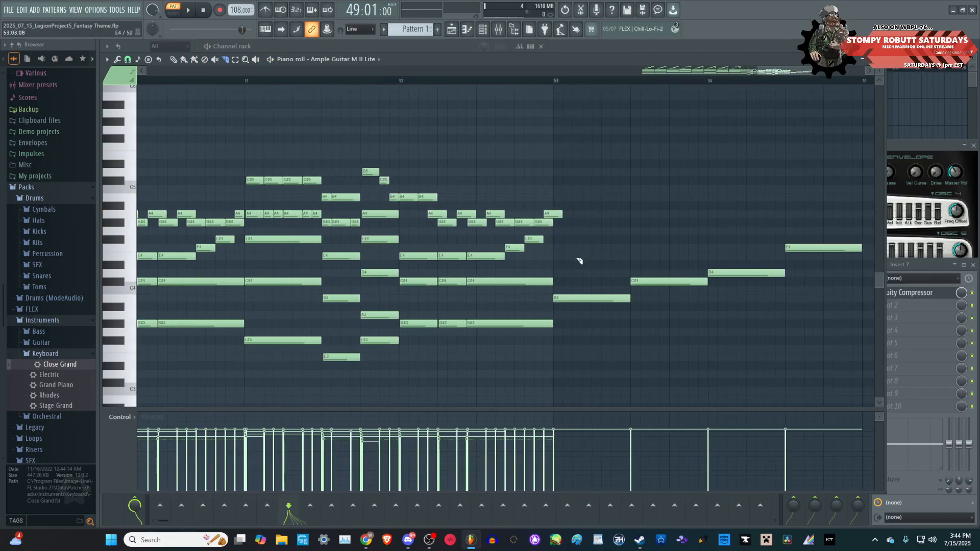
pyautogui.scroll(3, 587, 323)
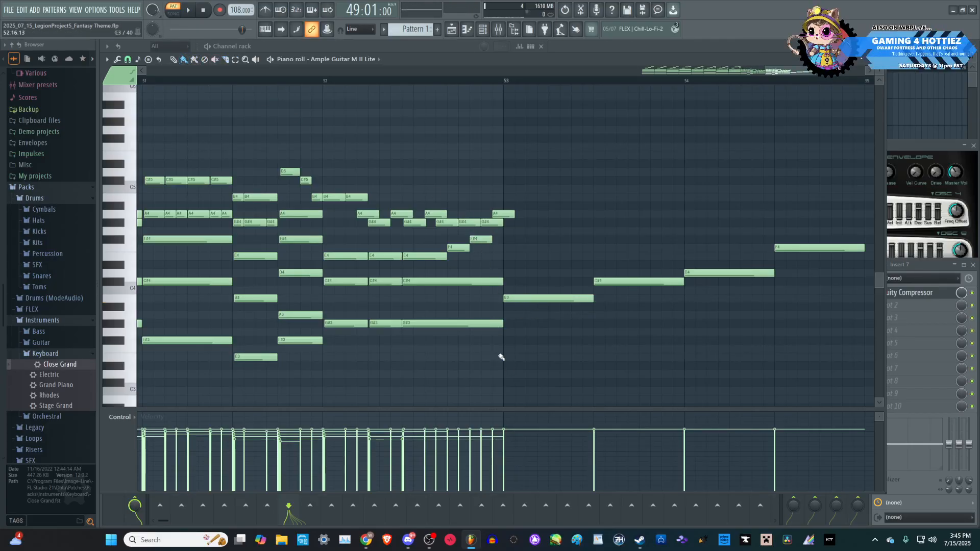
pyautogui.click(327, 81)
pyautogui.press('space')
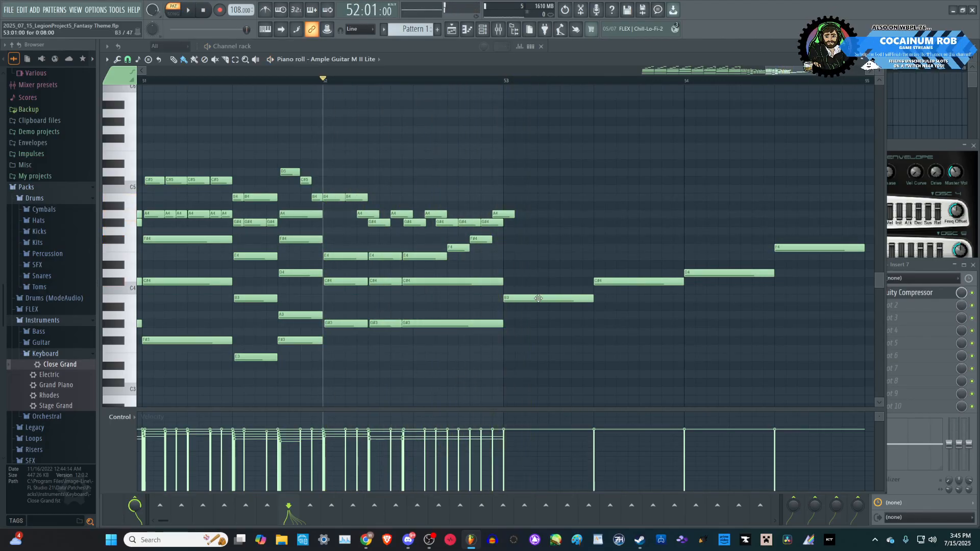
pyautogui.moveTo(540, 235); pyautogui.dragTo(337, 150)
pyautogui.moveTo(814, 351); pyautogui.dragTo(550, 212)
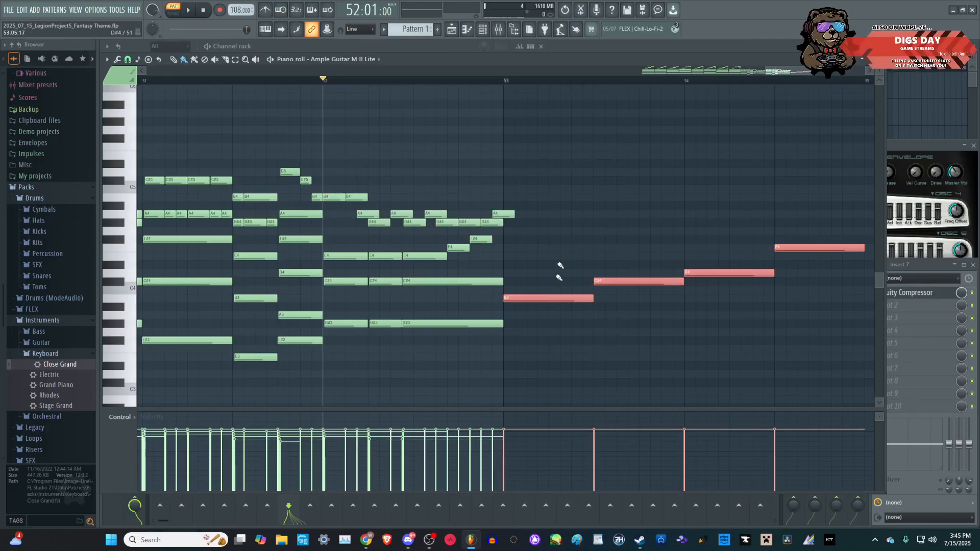
pyautogui.moveTo(548, 298); pyautogui.dragTo(726, 298)
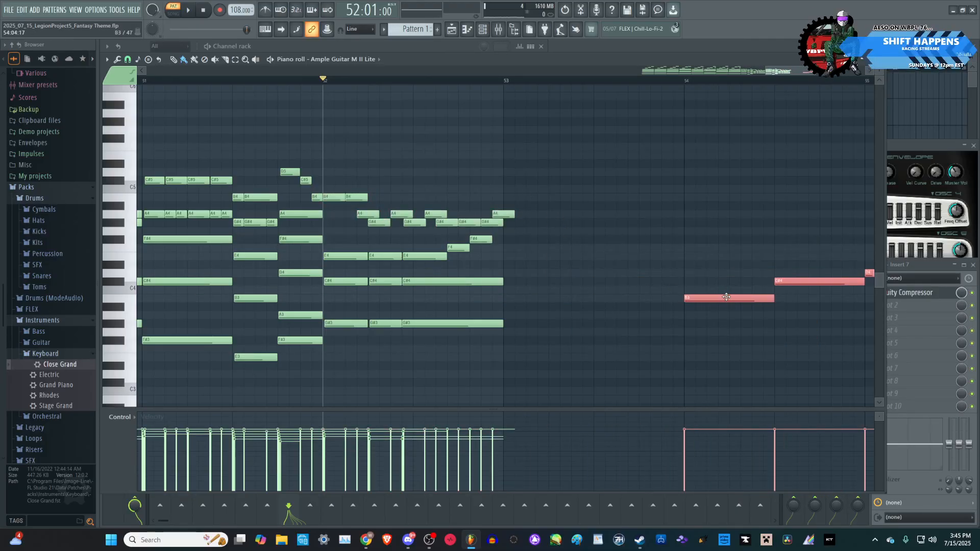
# - Duplicate bar 52's upper melody notes from B4 down to F4 into bar 53 and play them back from bar 52
pyautogui.moveTo(548, 226); pyautogui.dragTo(329, 153)
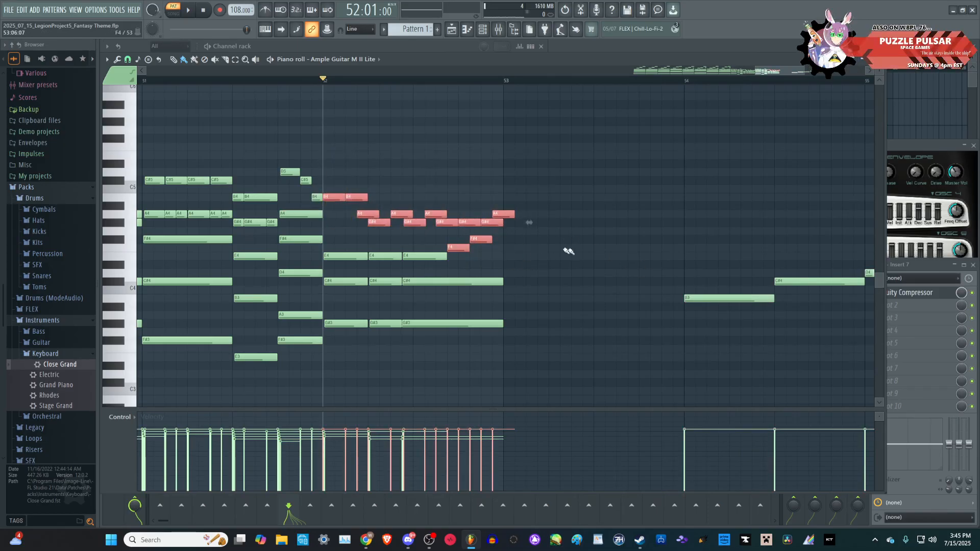
pyautogui.scroll(6, 650, 278)
pyautogui.hotkey('ctrl', 'v')
pyautogui.scroll(-6, 528, 265)
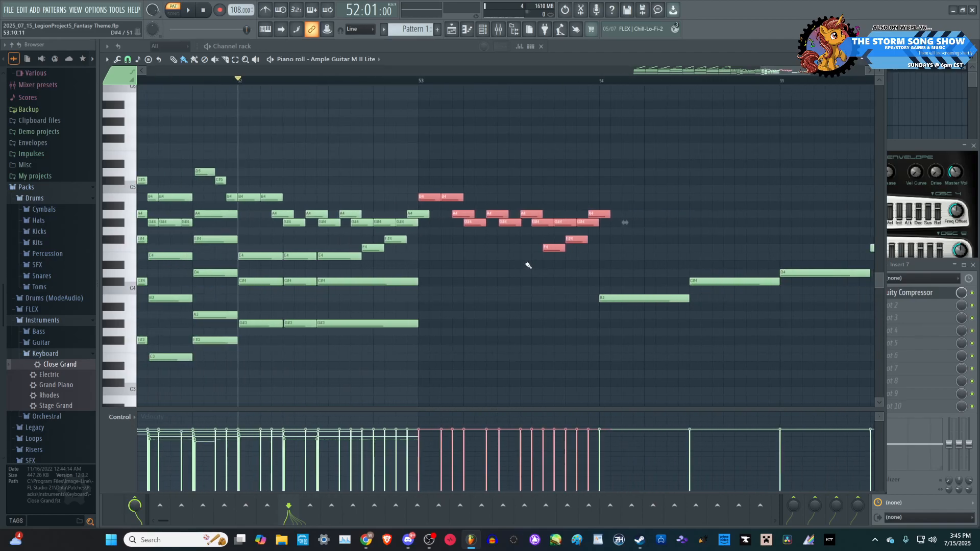
pyautogui.press('space')
pyautogui.keyDown('ctrl'); pyautogui.click(476, 280); pyautogui.keyUp('ctrl')
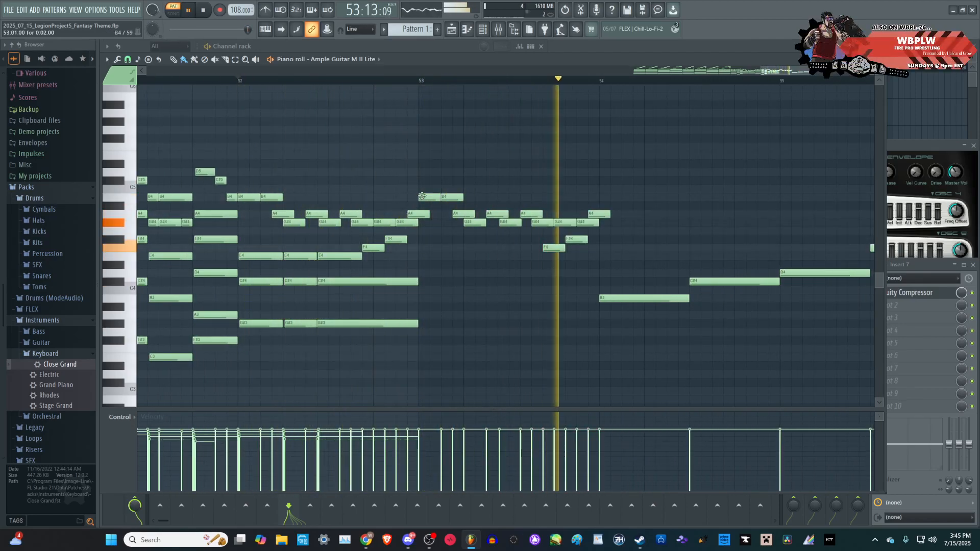
pyautogui.press('space')
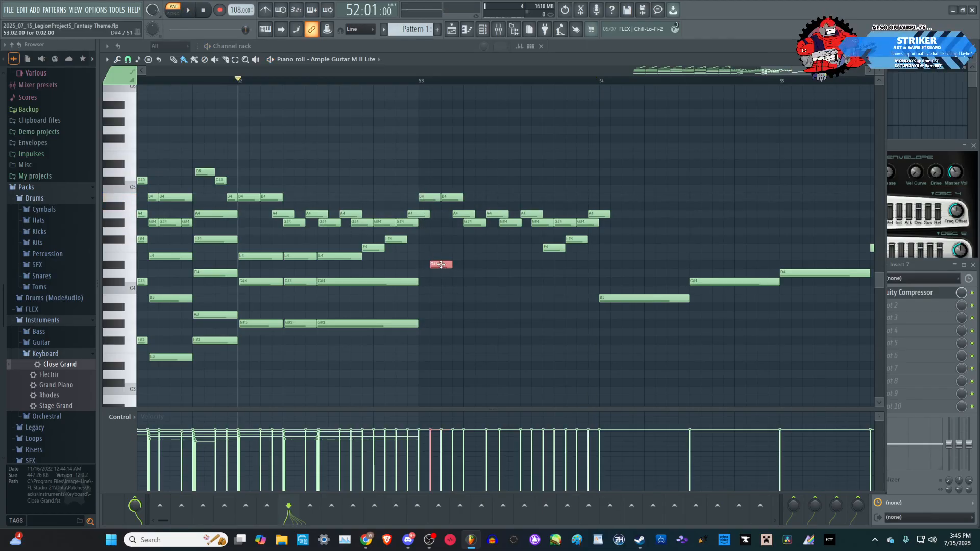
# - Place a B3 note at the start of bar 53, audition it, and shorten it to four steps
pyautogui.moveTo(434, 296); pyautogui.dragTo(510, 299)
pyautogui.press('space')
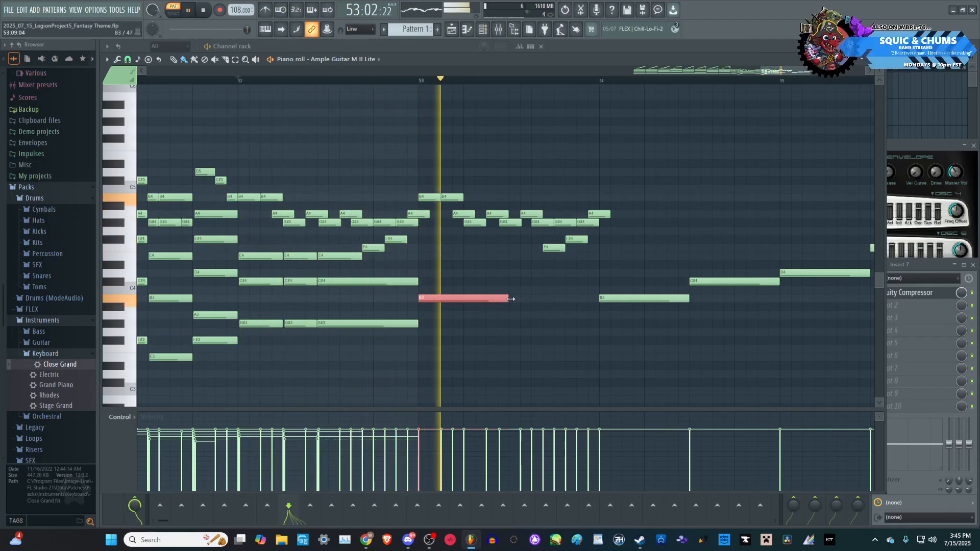
pyautogui.moveTo(510, 300); pyautogui.dragTo(470, 298)
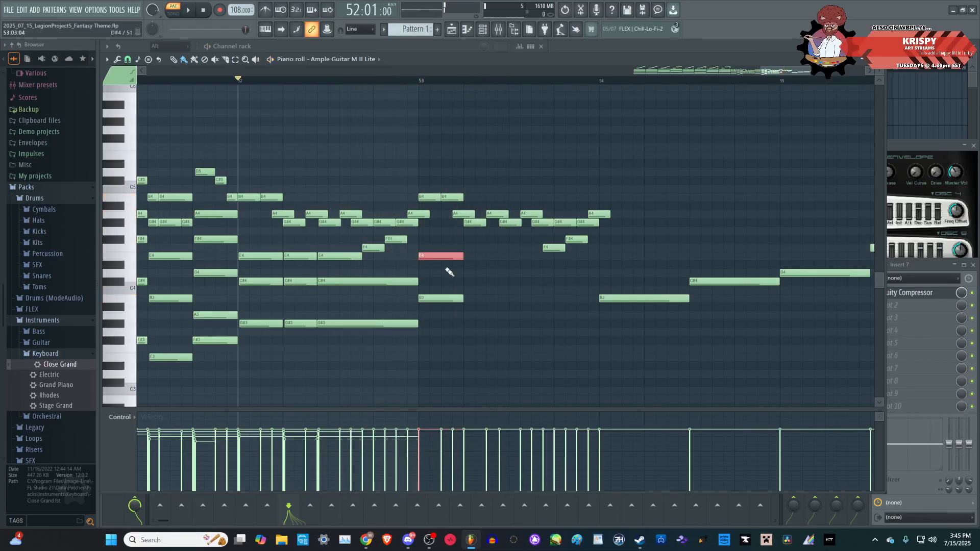
# - Add four-step D#4, F#4 and F#3 notes around B3 at the start of bar 53, auditioning the chord from bar 52
pyautogui.click(446, 269)
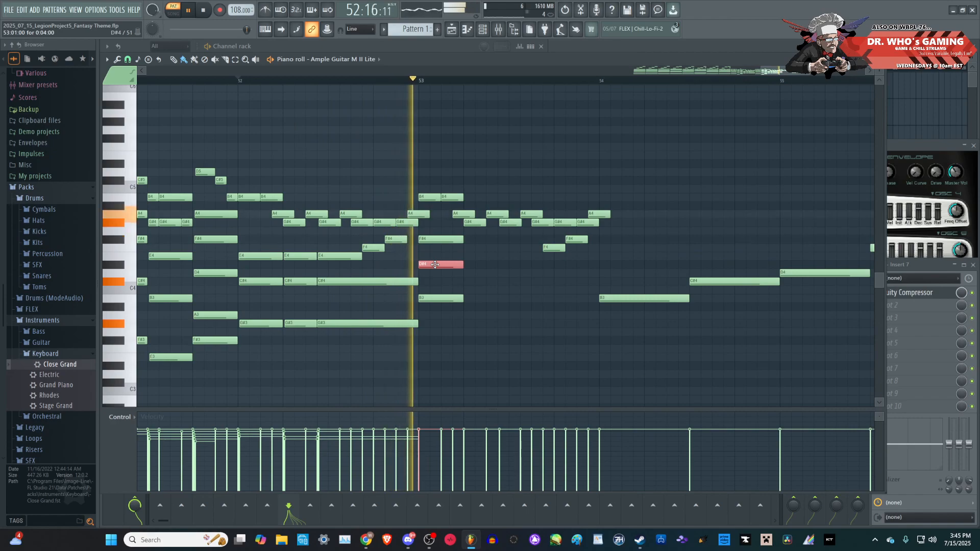
pyautogui.press('space')
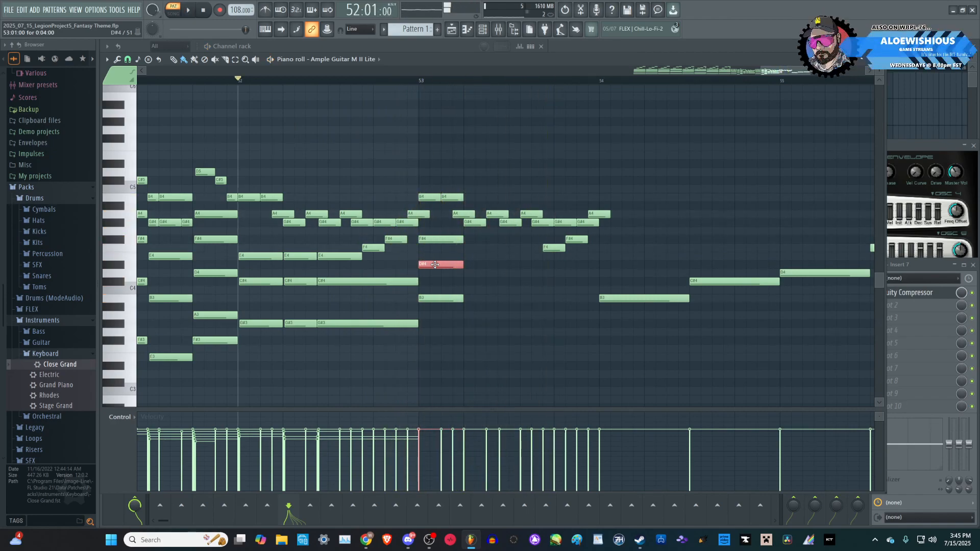
pyautogui.press('space')
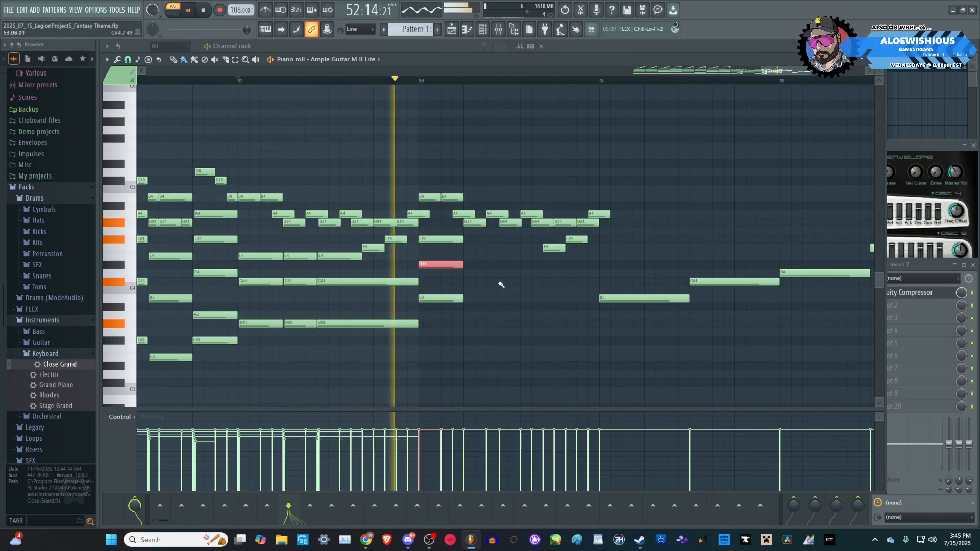
pyautogui.press('space')
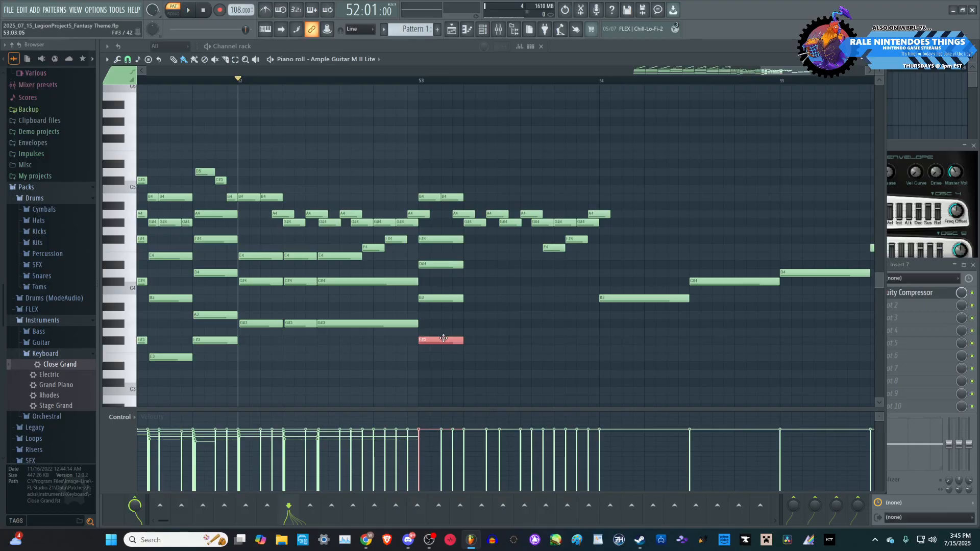
pyautogui.press('space')
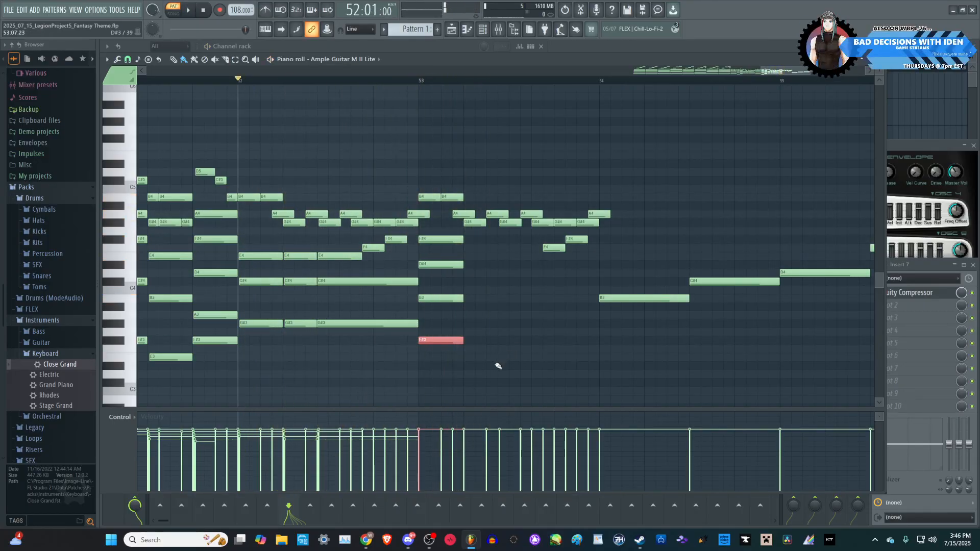
# - Stagger the note starts of bar 53's opening chord as a strum and delete the trial E3 note at 53:05
pyautogui.moveTo(442, 245); pyautogui.dragTo(446, 247)
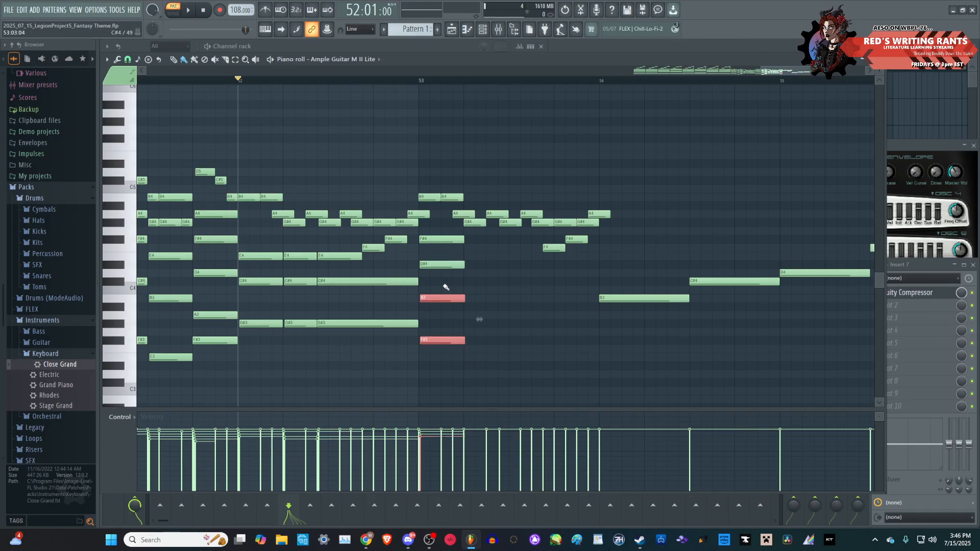
pyautogui.moveTo(466, 378); pyautogui.dragTo(448, 331)
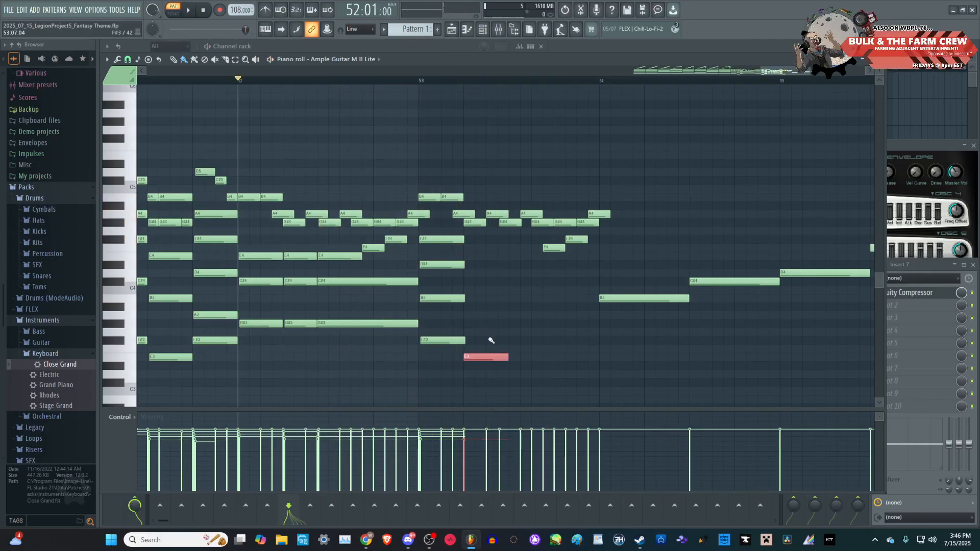
pyautogui.press('Delete')
# - Extend the chord's F#4 to 53:08 and duplicate its D#4, B3 and F#3 notes to 53:05
pyautogui.moveTo(488, 386); pyautogui.dragTo(437, 239)
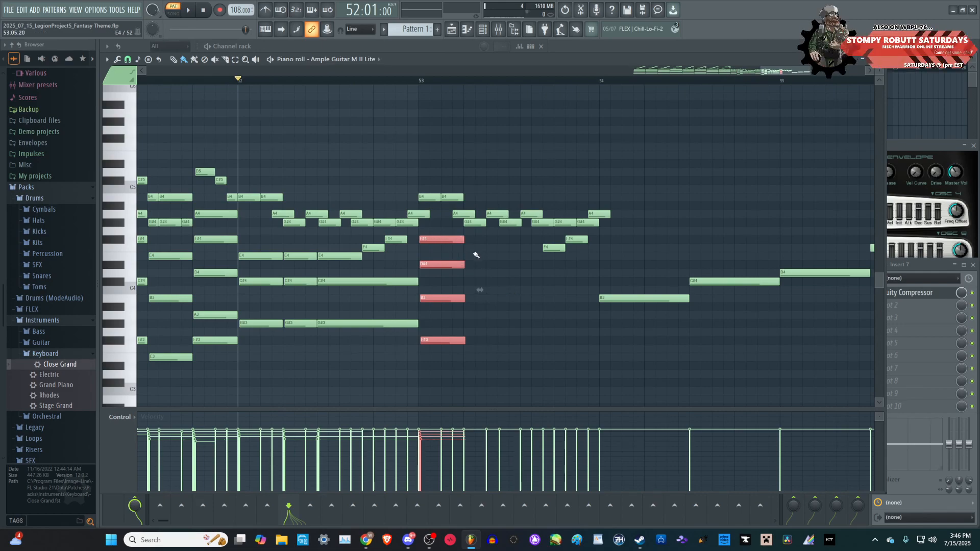
pyautogui.click(476, 255)
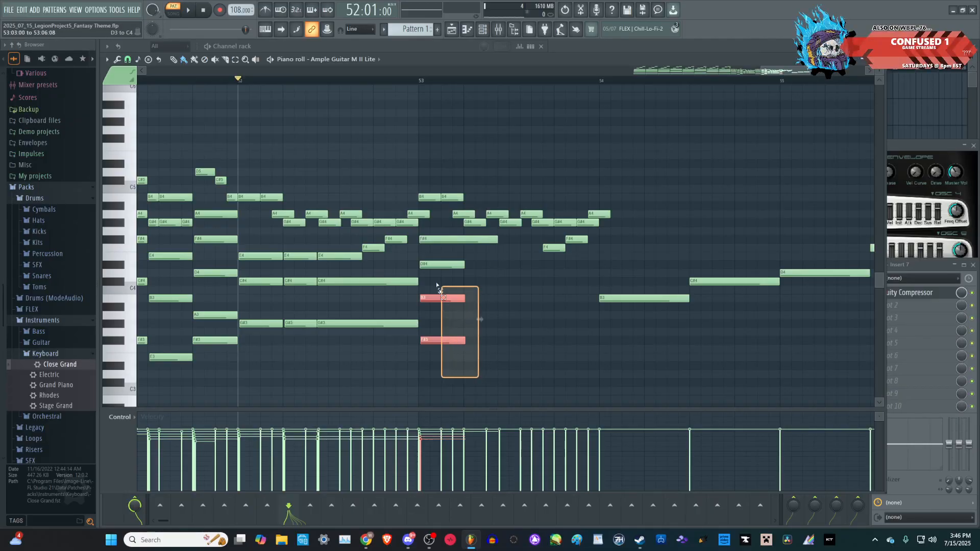
pyautogui.moveTo(434, 266); pyautogui.dragTo(435, 267)
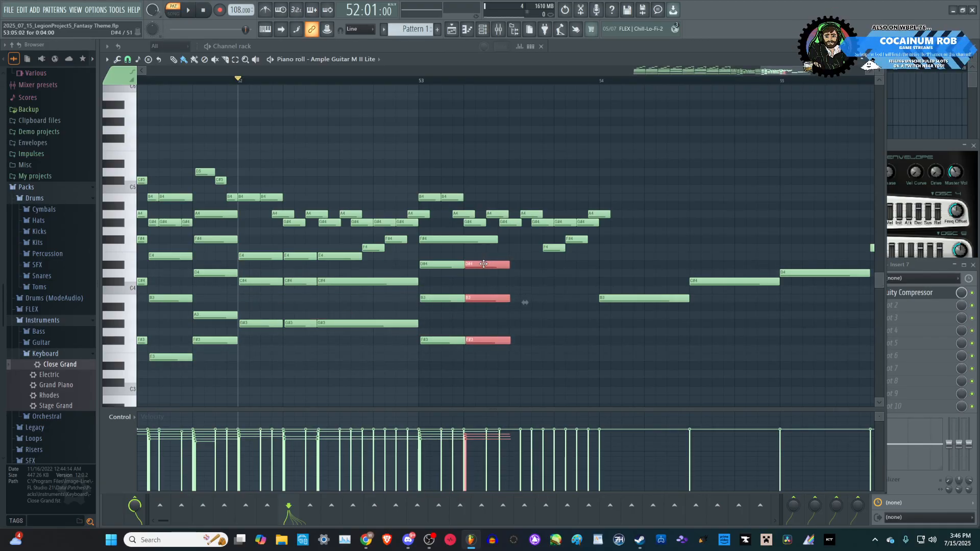
pyautogui.press('space')
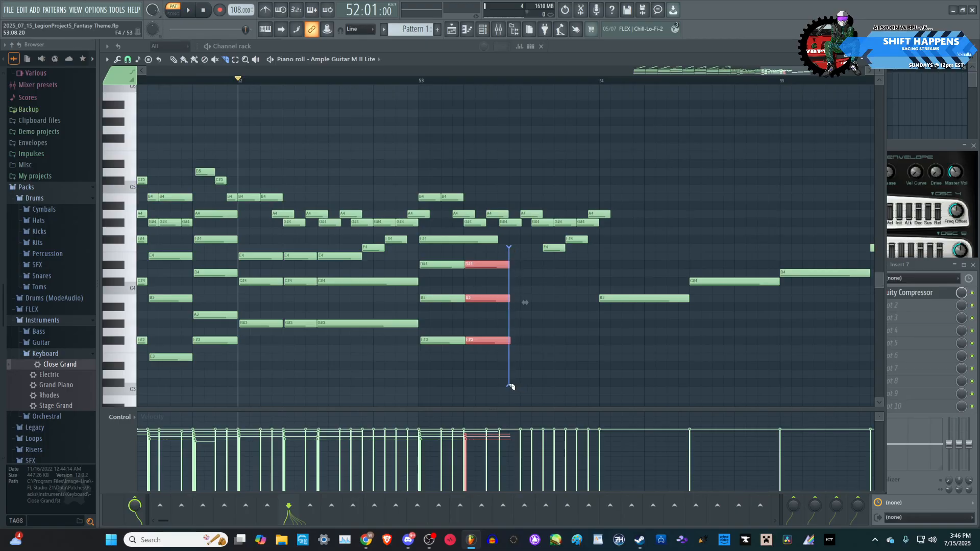
# - Slice the repeated D#4, B3 and F#3 notes at 53:08, remove the cut-off ends, and play back from bar 52
pyautogui.moveTo(510, 387); pyautogui.dragTo(511, 386)
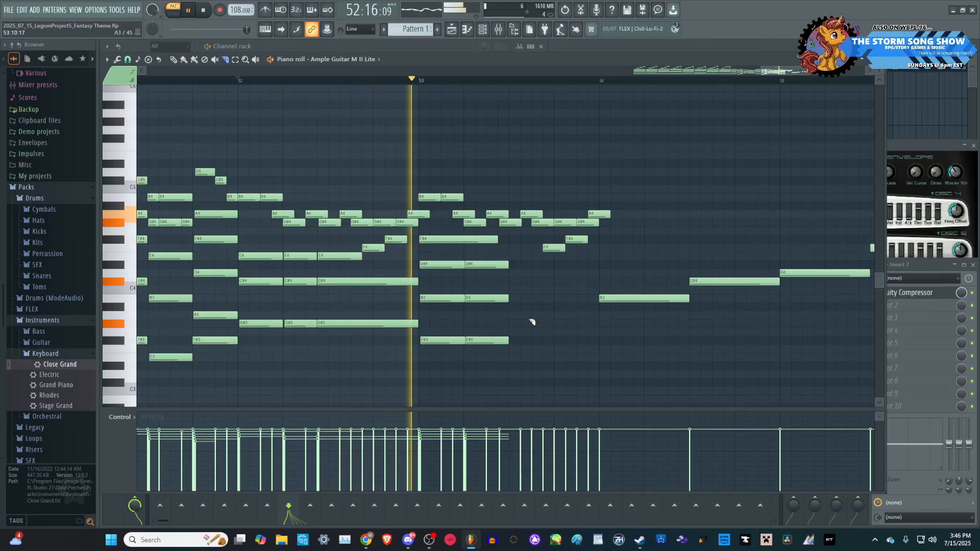
pyautogui.moveTo(498, 252); pyautogui.dragTo(503, 360)
pyautogui.press('Delete')
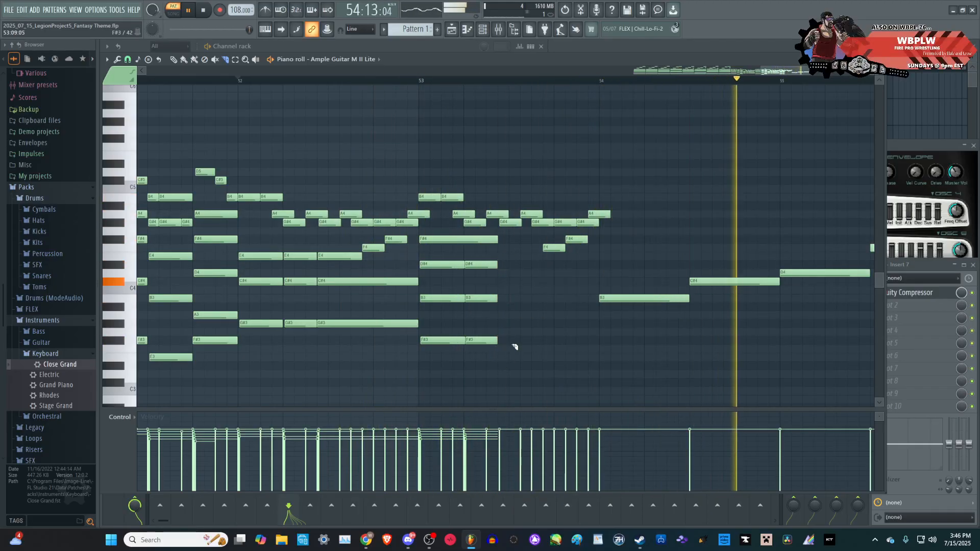
pyautogui.press('space')
pyautogui.scroll(-1, 582, 301)
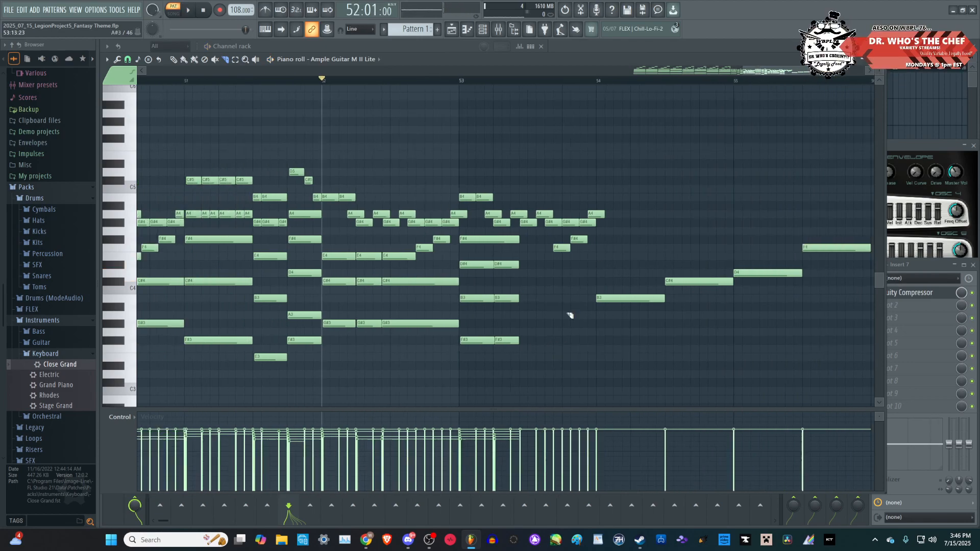
pyautogui.scroll(-1, 576, 310)
pyautogui.press('space')
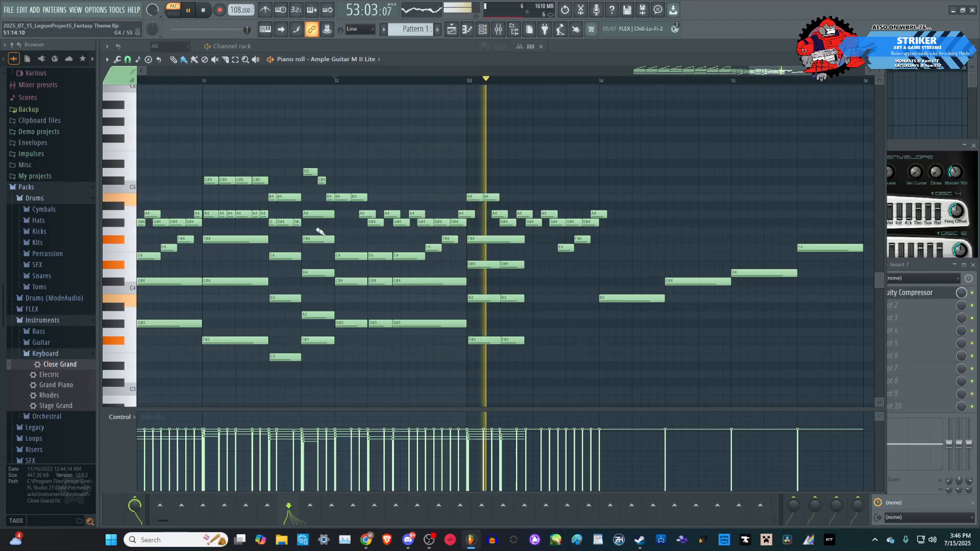
pyautogui.press('space')
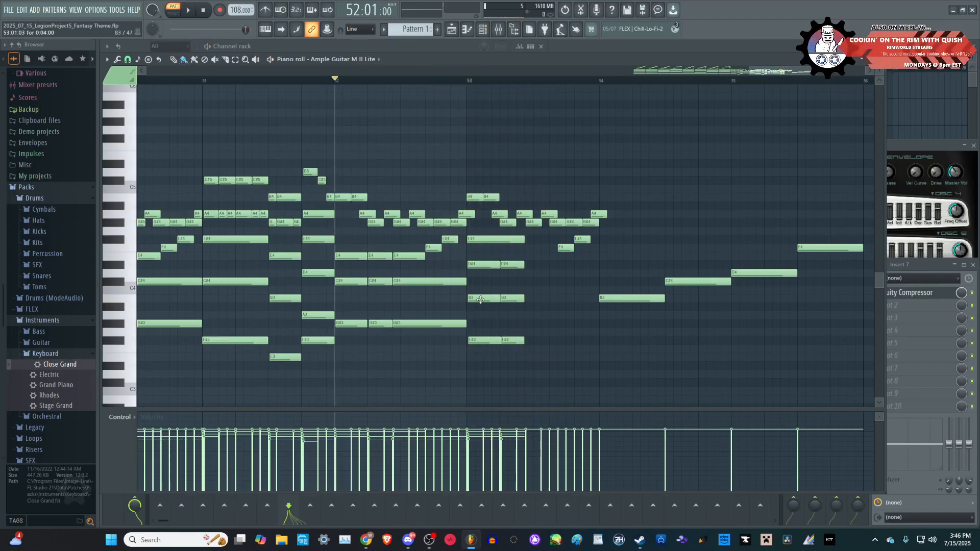
# - Place four-step C#4 and G#3 notes at 53:09 and delete the stray D#4 beside them
pyautogui.scroll(1, 566, 325)
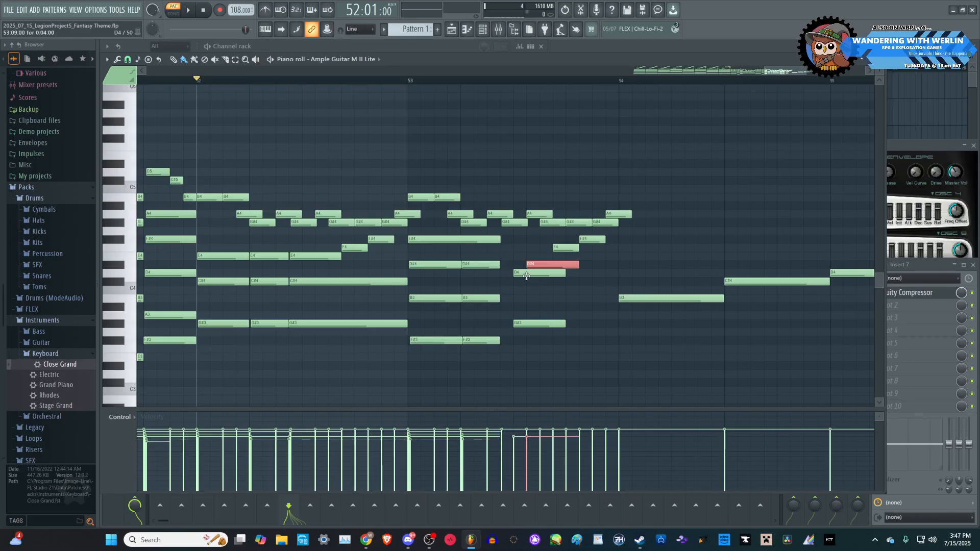
pyautogui.moveTo(527, 276); pyautogui.dragTo(526, 286)
pyautogui.rightClick(536, 266)
pyautogui.press('space')
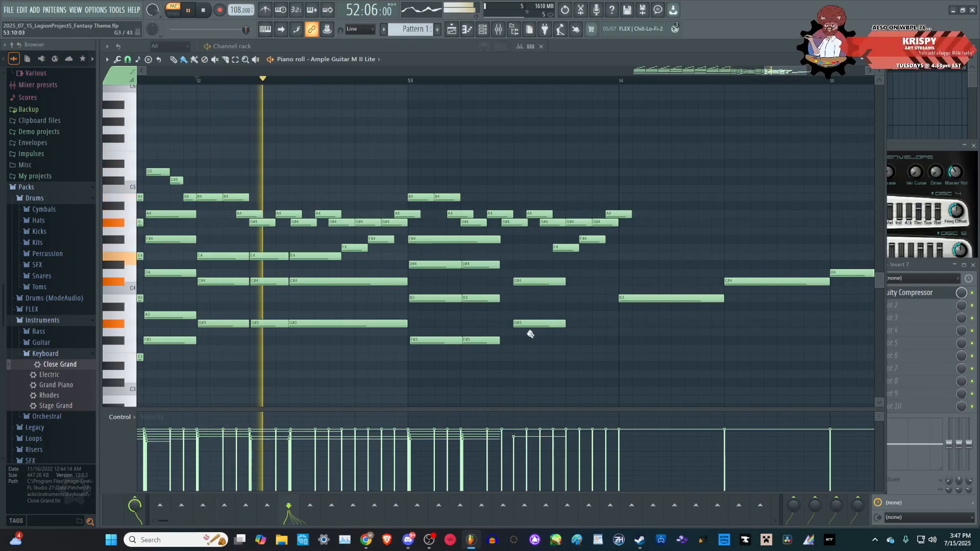
# - Add a four-step E3 below G#3 and C#4 at 53:09 and play back from bar 52
pyautogui.click(531, 365)
pyautogui.press('space')
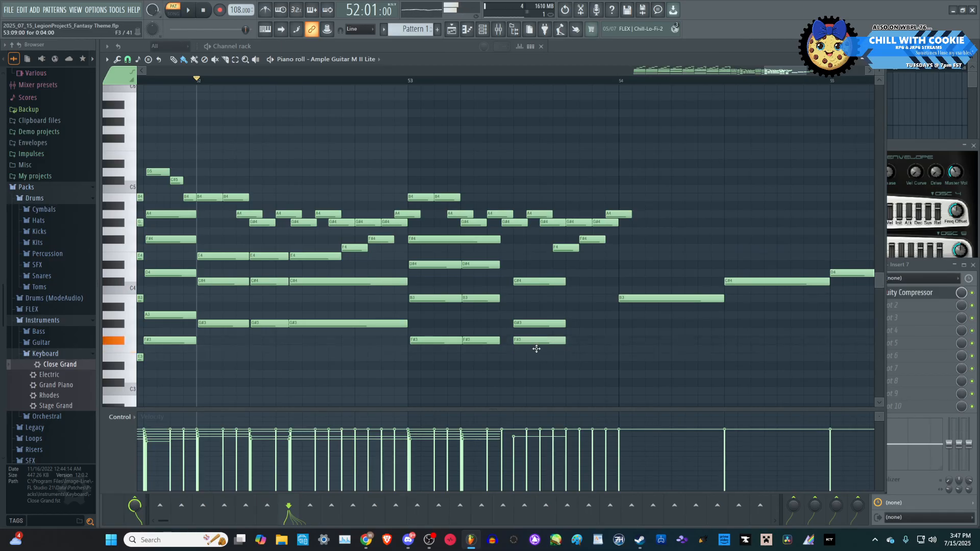
pyautogui.moveTo(536, 348); pyautogui.dragTo(535, 359)
pyautogui.press('space')
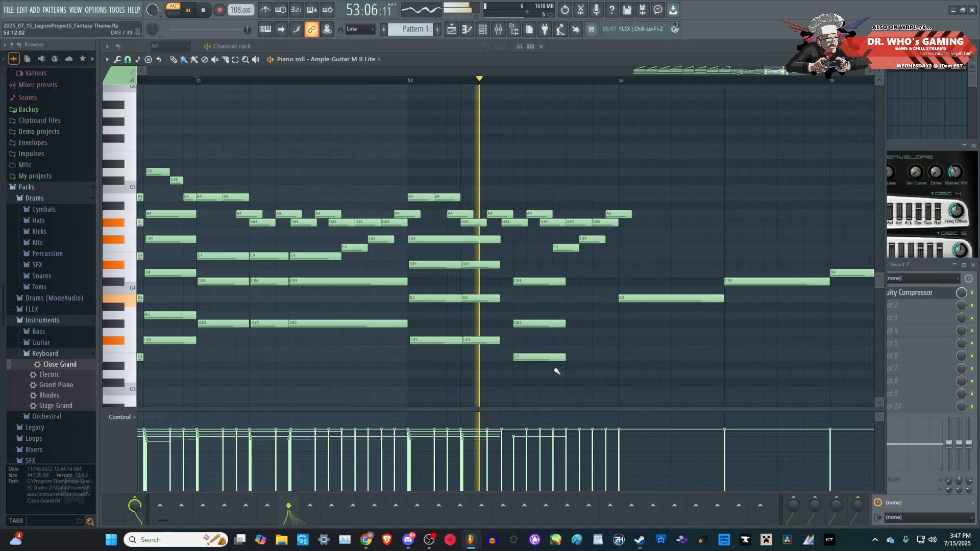
# - Move the E3, G#3 and C#4 chord to start at 53:08 and play it back from bar 52
pyautogui.press('space')
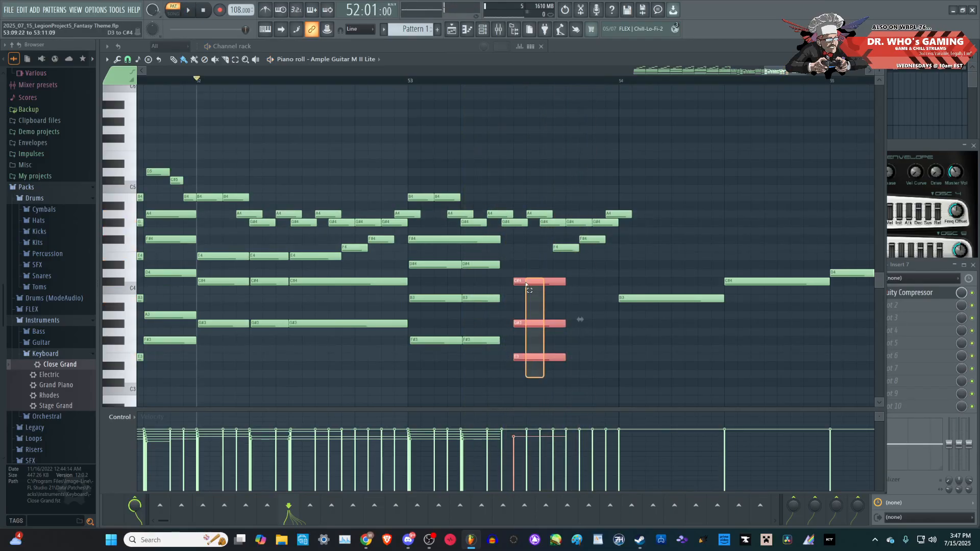
pyautogui.moveTo(528, 284); pyautogui.dragTo(518, 280)
pyautogui.keyDown('ctrl'); pyautogui.click(566, 341); pyautogui.keyUp('ctrl')
pyautogui.scroll(-4, 567, 342)
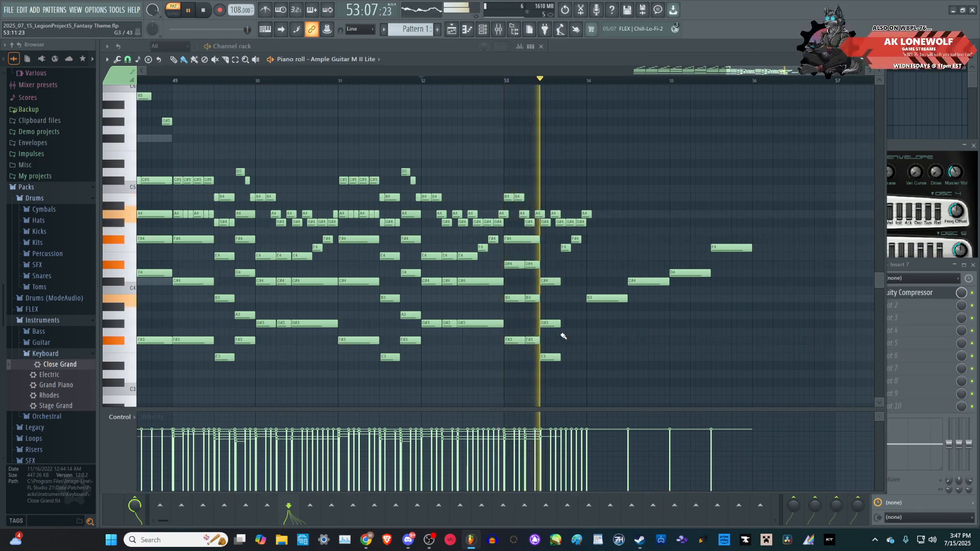
pyautogui.press('space')
pyautogui.scroll(4, 567, 307)
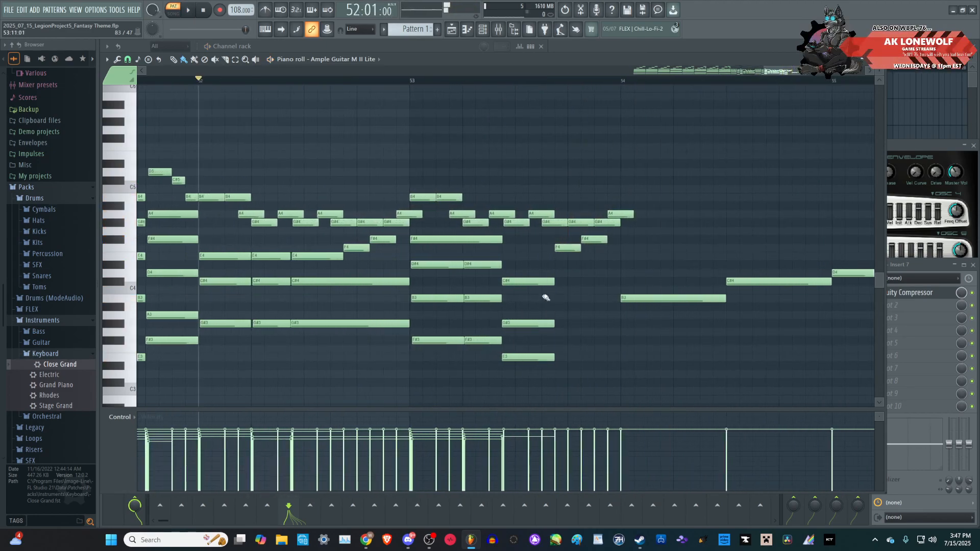
# - Add a four-step E4 at 53:08 and extend the E3, G#3 and C#4 beneath it to nine steps
pyautogui.moveTo(575, 378); pyautogui.dragTo(518, 260)
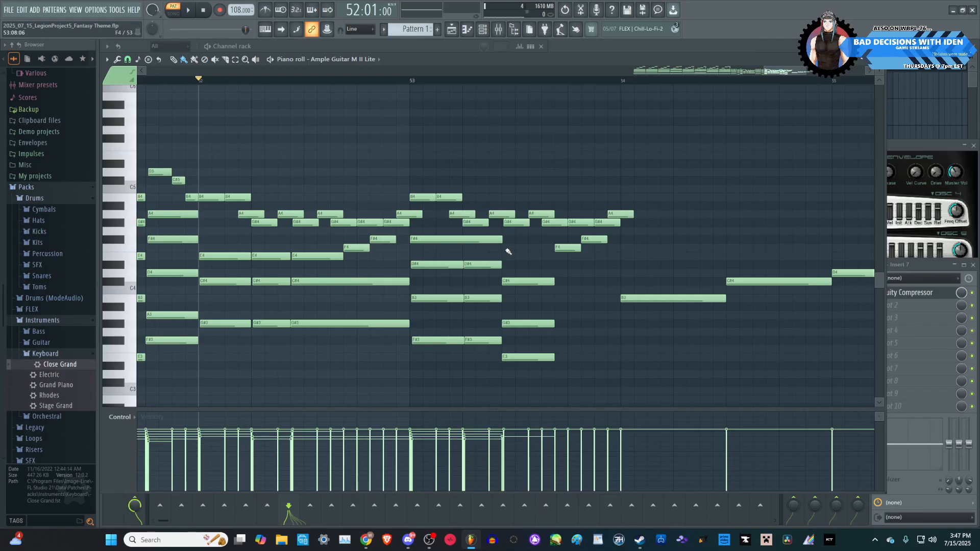
pyautogui.click(508, 249)
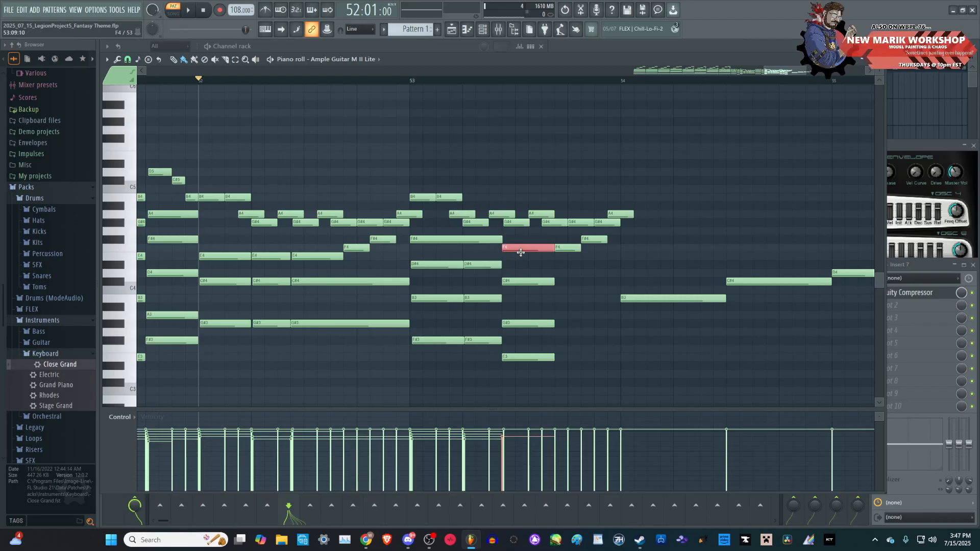
pyautogui.press('space')
pyautogui.moveTo(567, 378); pyautogui.dragTo(538, 268)
pyautogui.moveTo(554, 323); pyautogui.dragTo(619, 324)
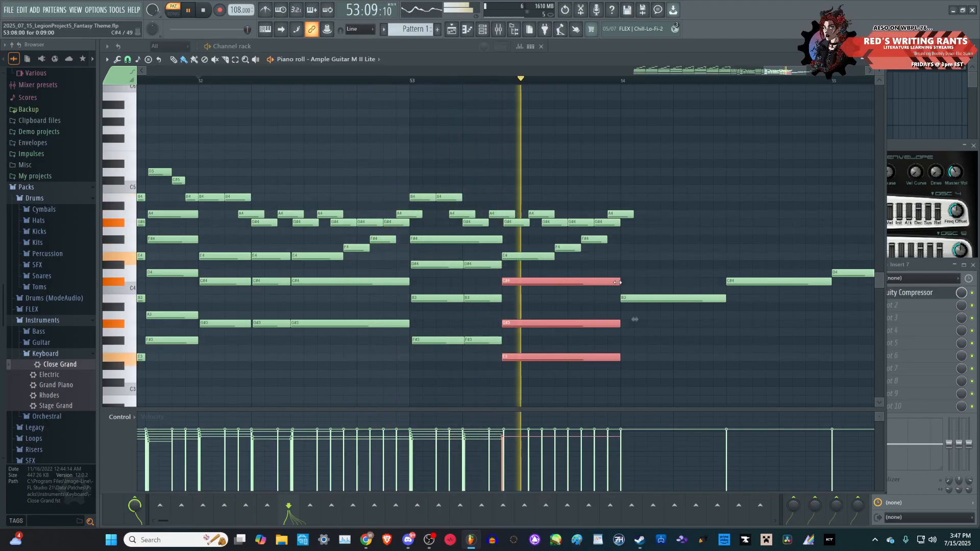
pyautogui.press('space')
pyautogui.click(637, 244)
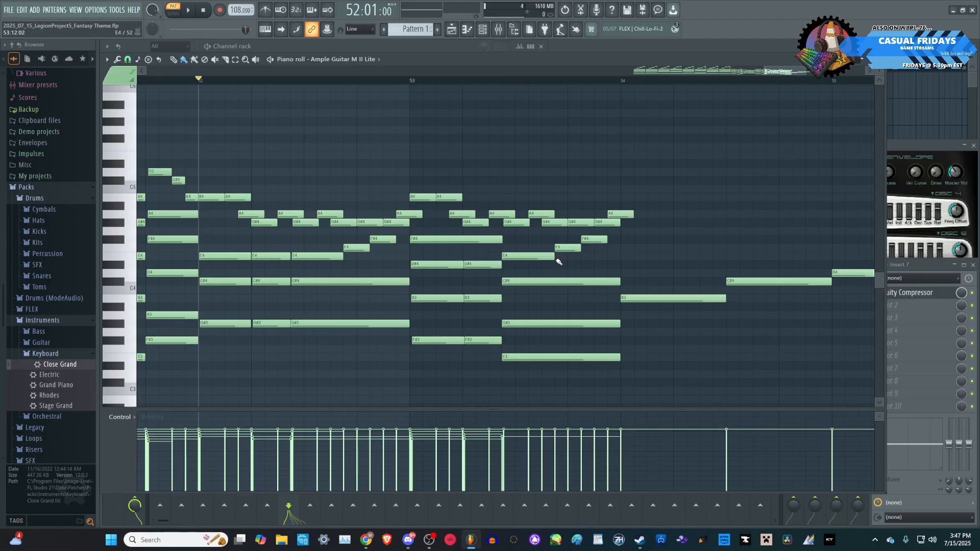
# - Stagger the starts of G#3, C#4, E4 and the melody's G#4 slightly after E3 at 53:08, and play back from bar 52
pyautogui.moveTo(591, 386); pyautogui.dragTo(548, 279)
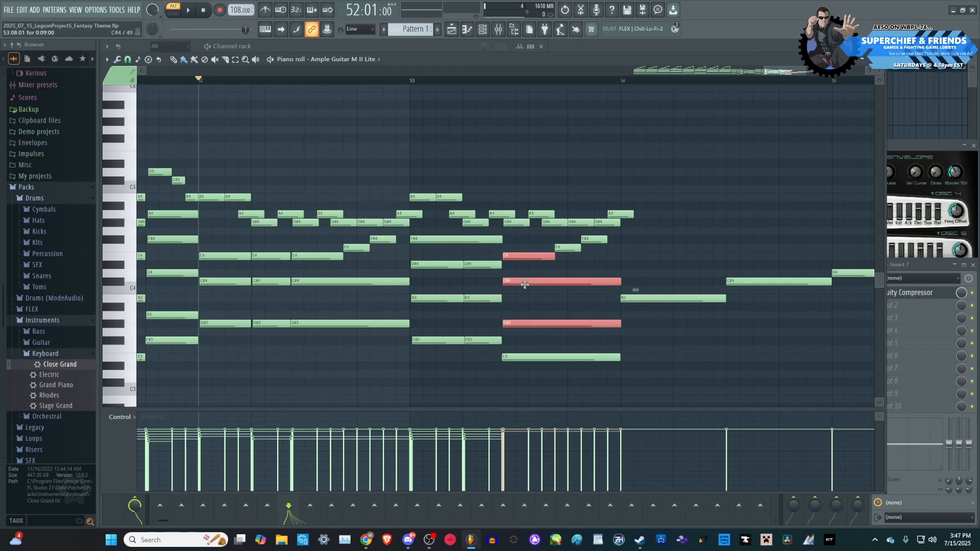
pyautogui.moveTo(524, 283); pyautogui.dragTo(524, 250)
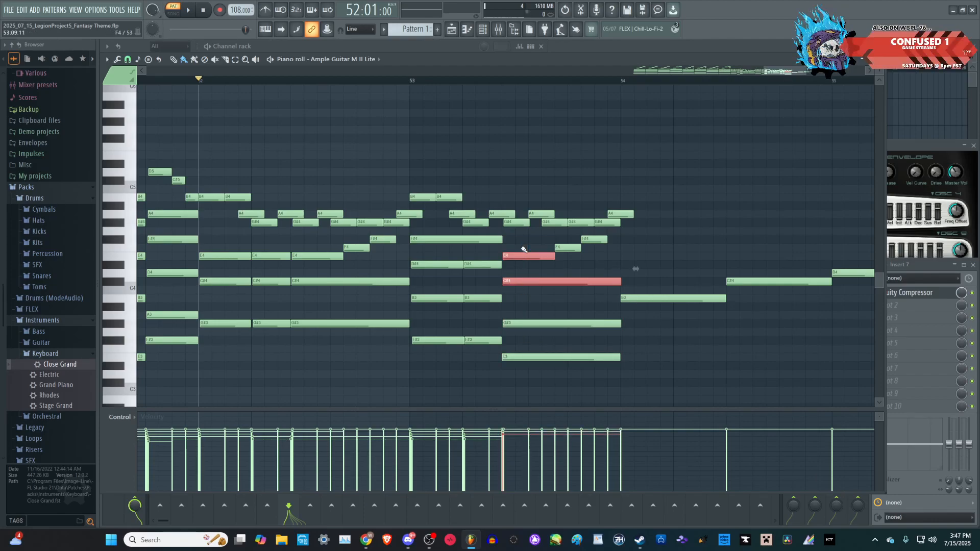
pyautogui.moveTo(523, 244); pyautogui.dragTo(524, 244)
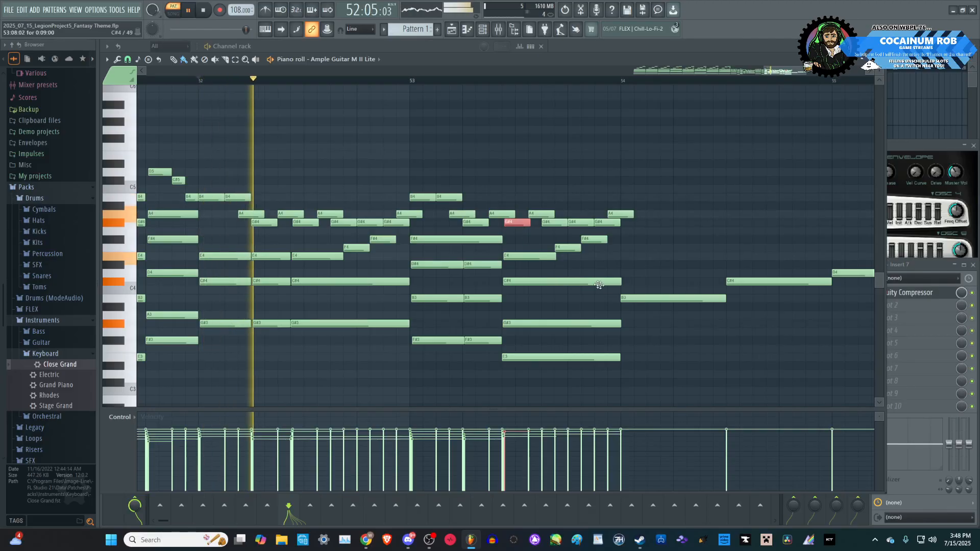
# - Slice the overhanging chord notes at bar 54, remove the cut-off ends, and undo the accidental deletion of the remaining notes
pyautogui.click(225, 59)
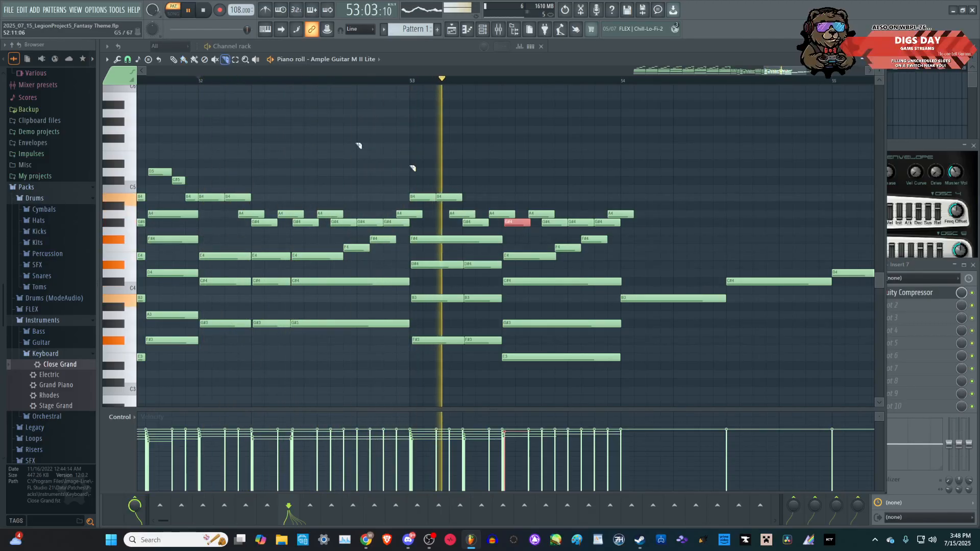
pyautogui.moveTo(620, 263); pyautogui.dragTo(632, 323)
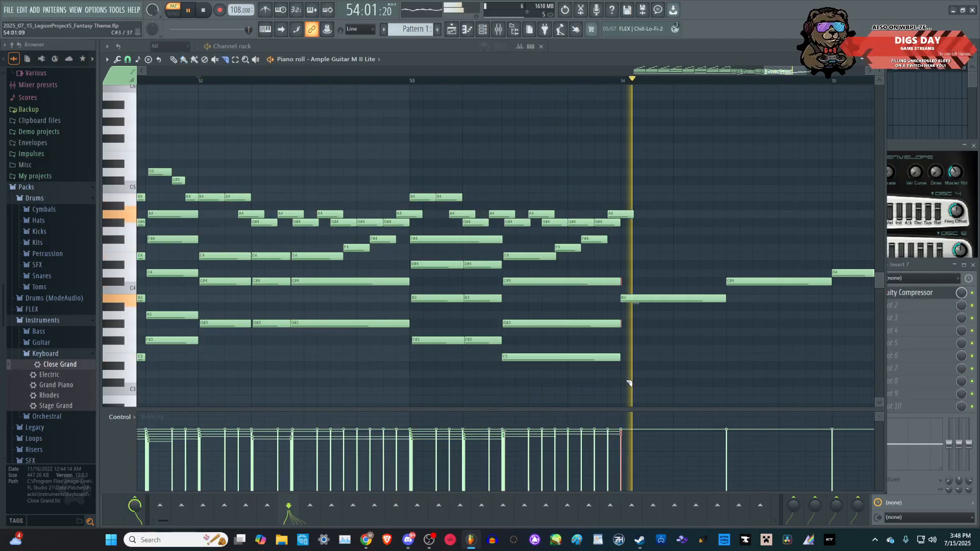
pyautogui.press('Delete')
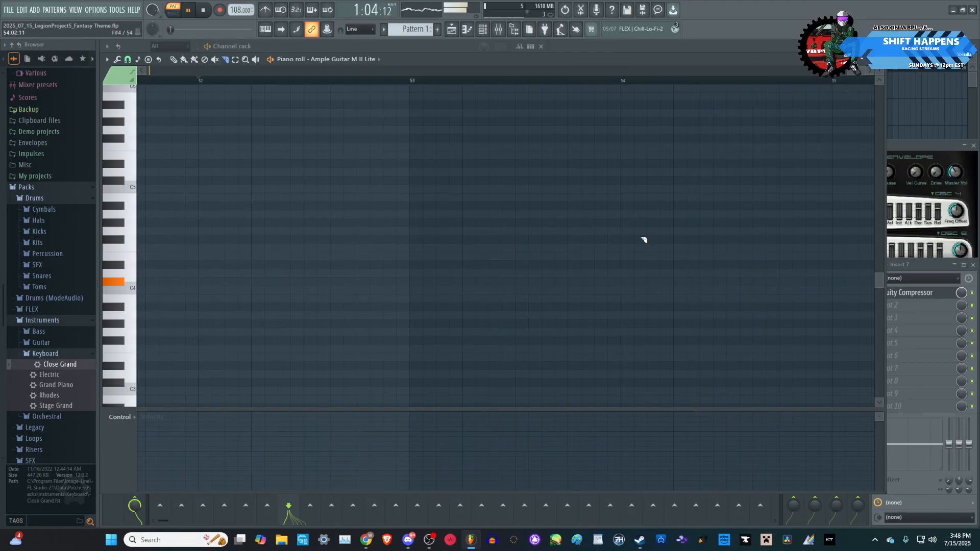
pyautogui.hotkey('ctrl', 'z')
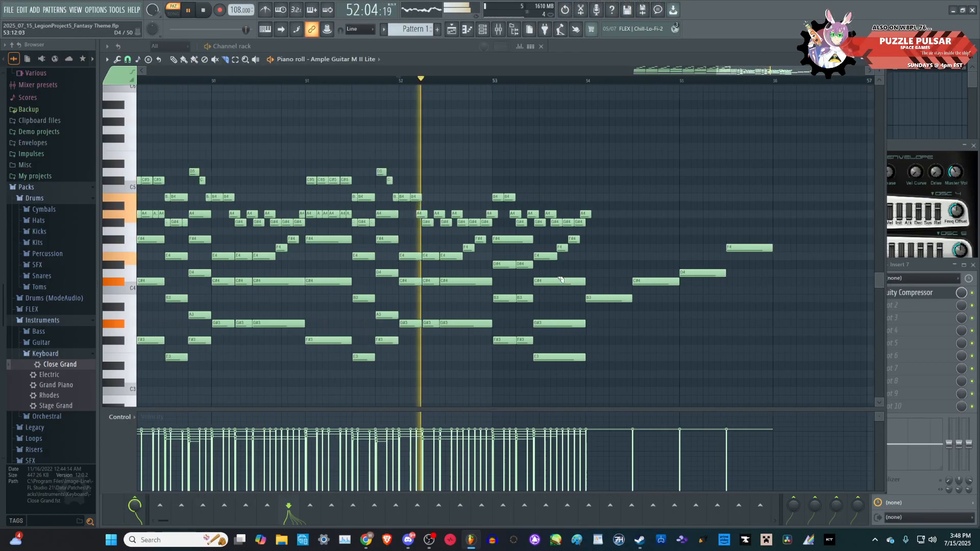
# - Save the project and play the guitar part back from bar 48
pyautogui.click(9, 10)
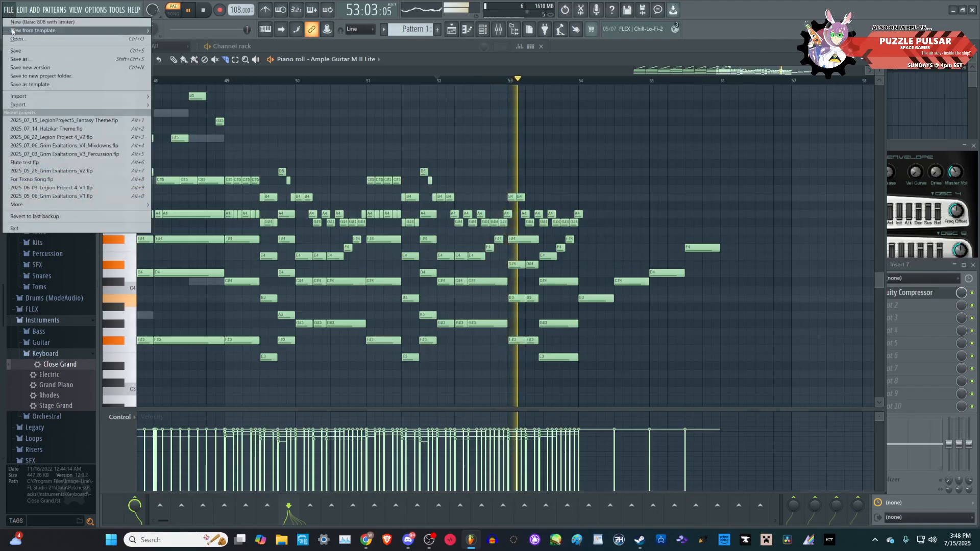
pyautogui.click(20, 54)
pyautogui.scroll(-2, 354, 134)
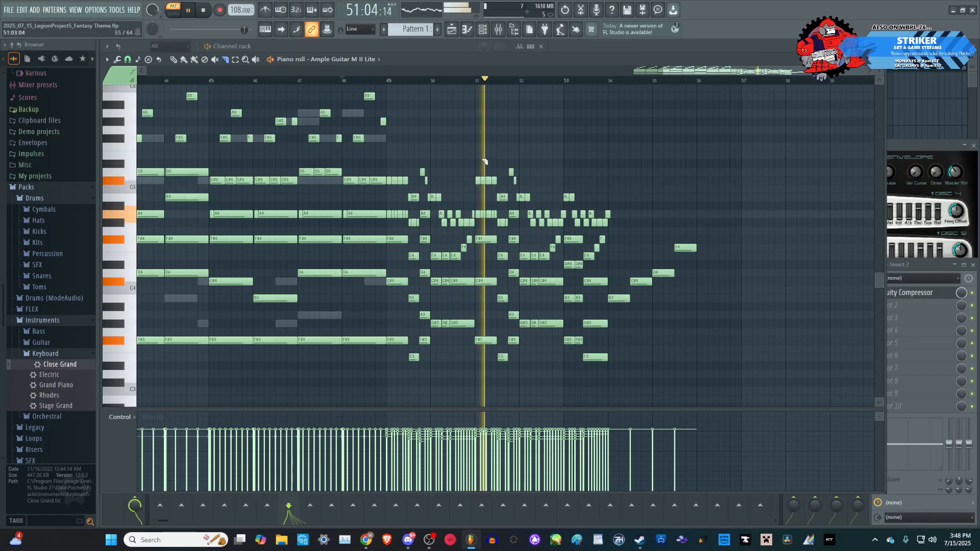
pyautogui.keyDown('ctrl'); pyautogui.scroll(1, 560, 267); pyautogui.keyUp('ctrl')
pyautogui.keyDown('ctrl'); pyautogui.scroll(2, 543, 276); pyautogui.keyUp('ctrl')
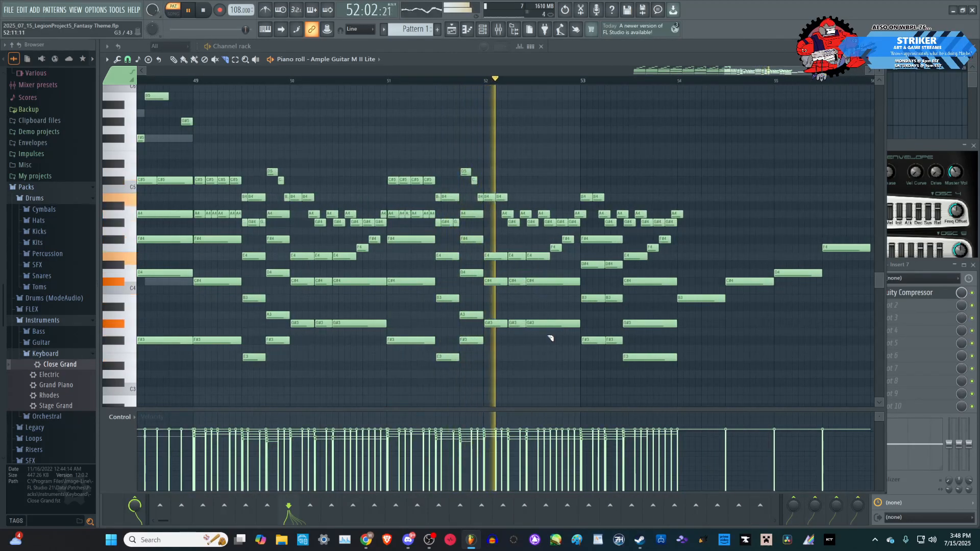
pyautogui.keyDown('ctrl'); pyautogui.scroll(-3, 399, 278); pyautogui.keyUp('ctrl')
pyautogui.keyDown('ctrl'); pyautogui.scroll(4, 634, 354); pyautogui.keyUp('ctrl')
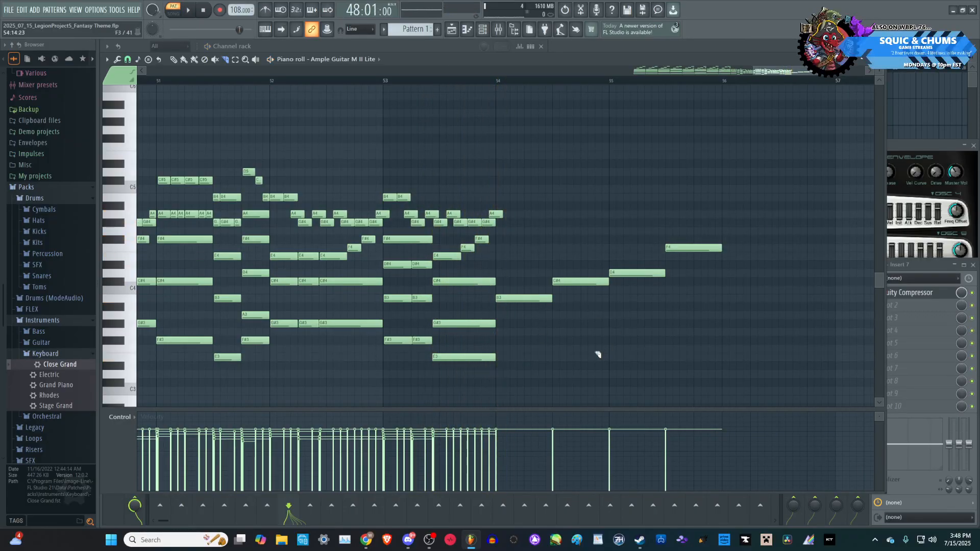
# - Replace bar 54's held B3 and C#4 notes with a duplicate of bar 53 and play back from bar 48
pyautogui.moveTo(596, 368); pyautogui.dragTo(525, 227)
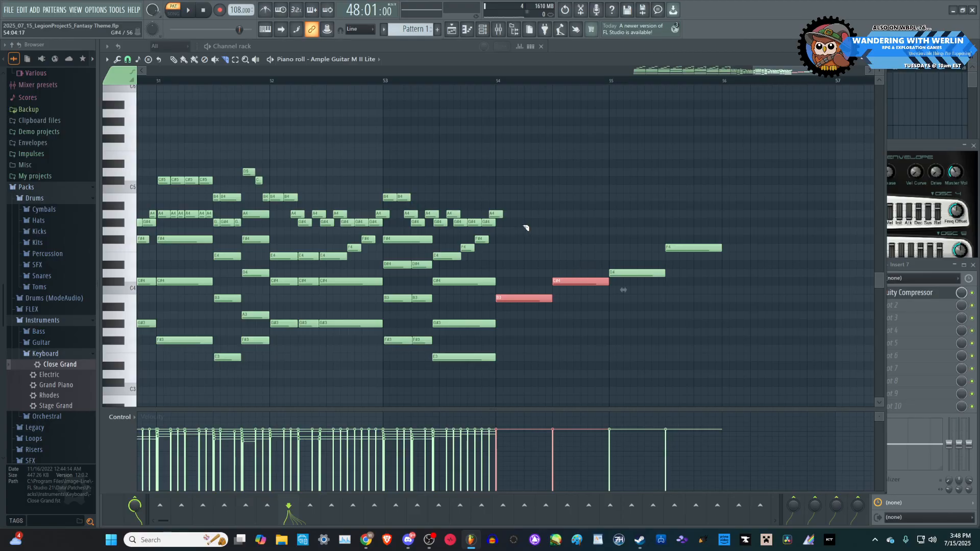
pyautogui.moveTo(514, 386); pyautogui.dragTo(397, 143)
pyautogui.scroll(4, 543, 271)
pyautogui.hotkey('ctrl', 'b')
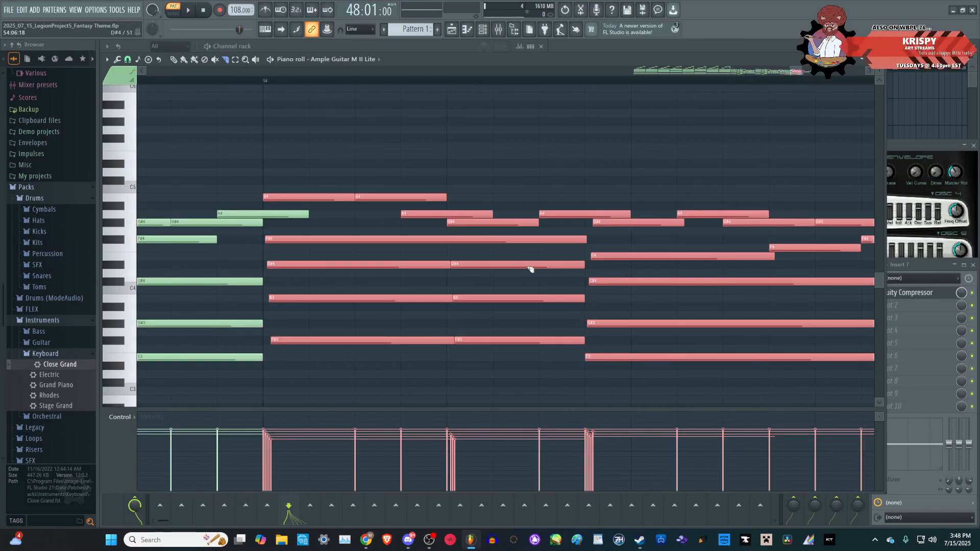
pyautogui.scroll(-5, 502, 276)
pyautogui.press('space')
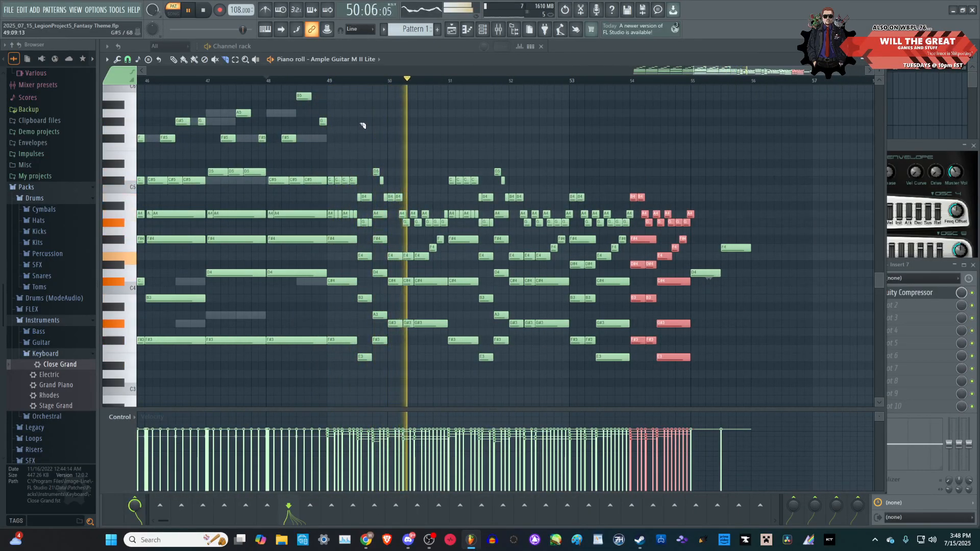
# - Place an F#5 note at the start of bar 49 and stretch it to the end of the bar
pyautogui.scroll(4, 357, 154)
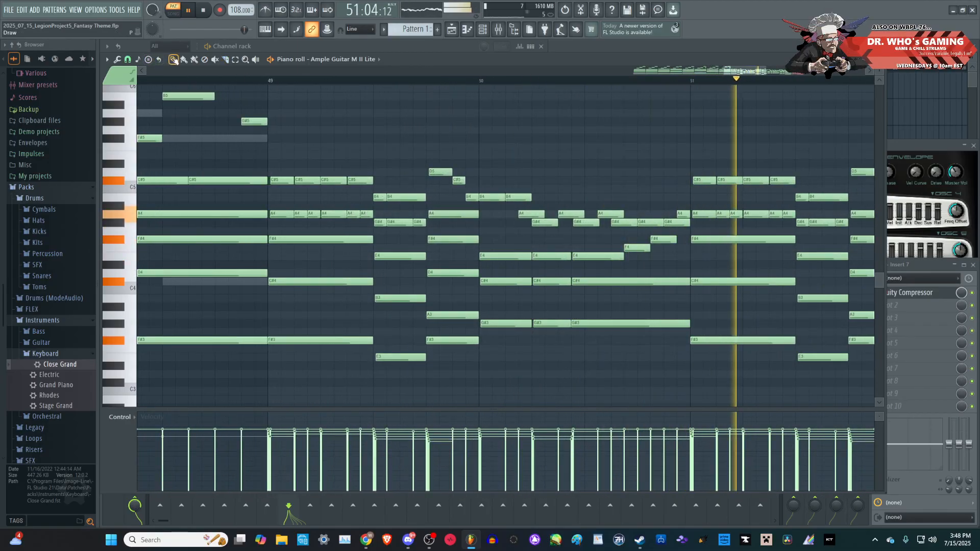
pyautogui.click(303, 130)
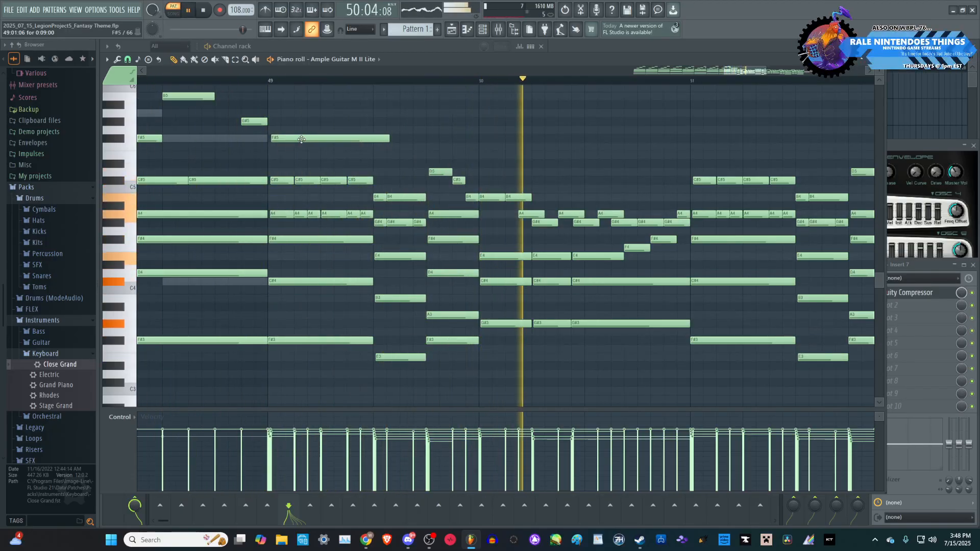
pyautogui.moveTo(390, 138); pyautogui.dragTo(485, 138)
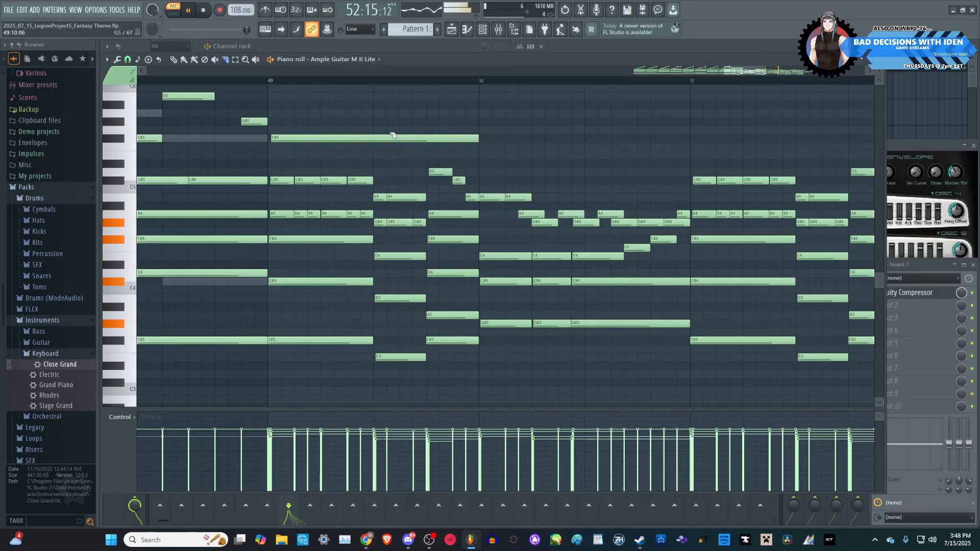
# - Copy bar 49's long F#5 note to the start of bar 51 and play back from bar 48
pyautogui.click(184, 61)
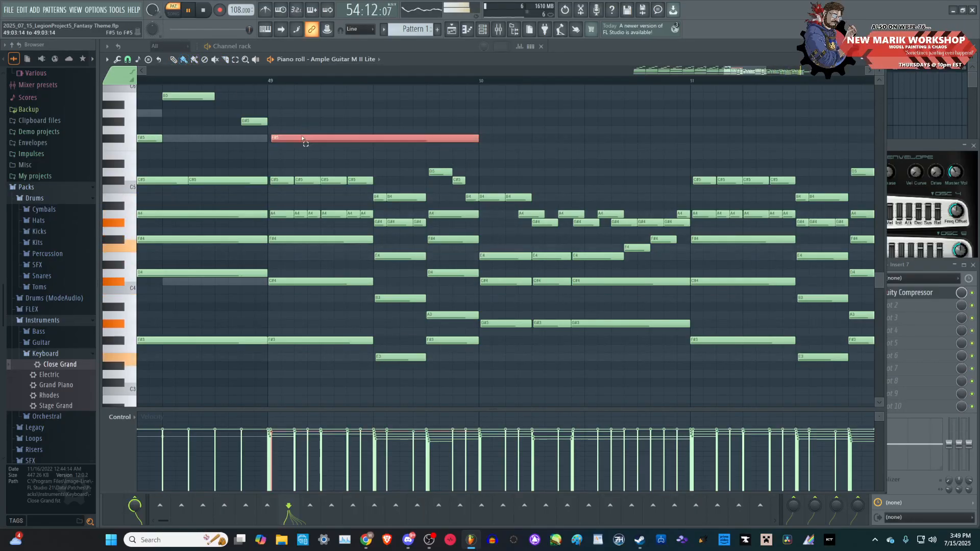
pyautogui.scroll(-3, 415, 145)
pyautogui.scroll(8, 648, 177)
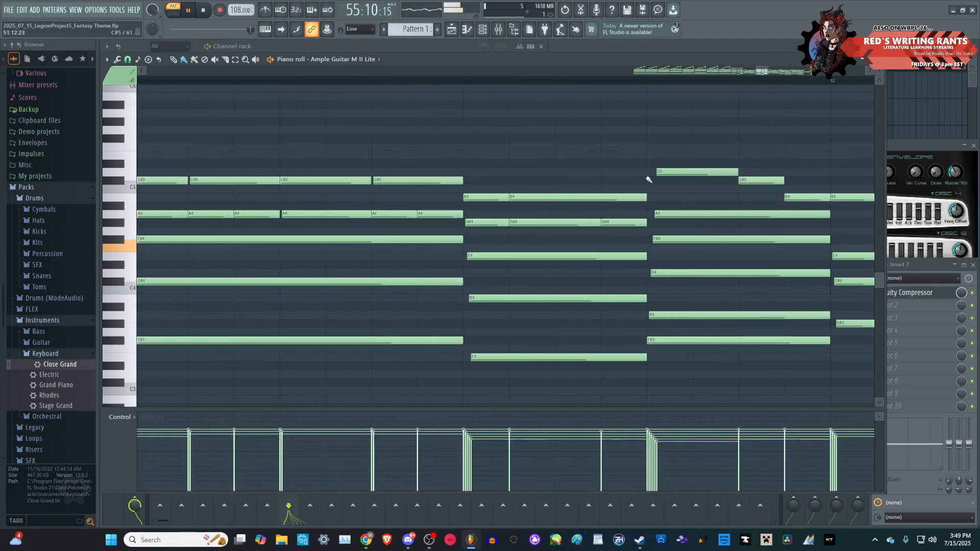
pyautogui.hotkey('ctrl', 'v')
pyautogui.scroll(-8, 566, 187)
pyautogui.scroll(-5, 497, 191)
pyautogui.press('space')
pyautogui.press('space')
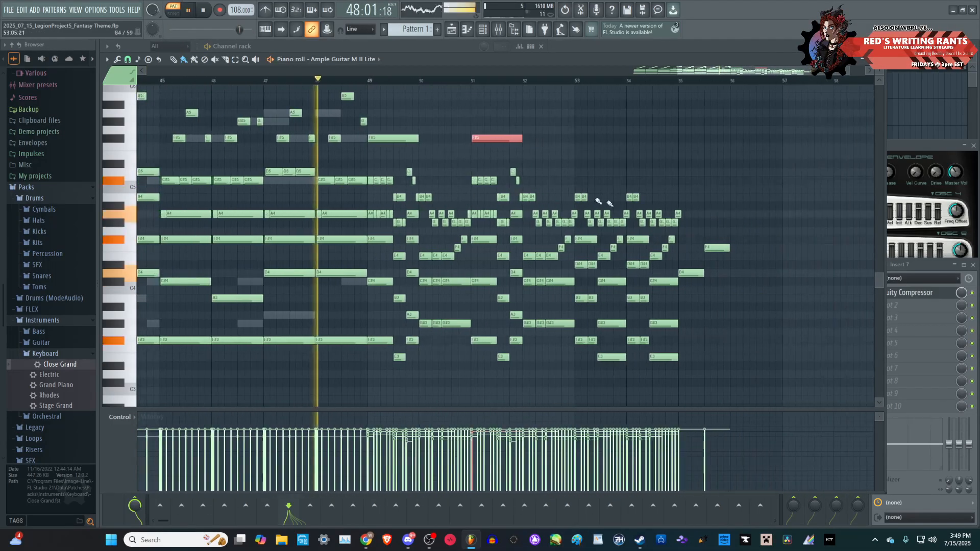
# - Try one-bar D#5 notes above the melody in bars 53 and 54, and delete both
pyautogui.scroll(4, 717, 232)
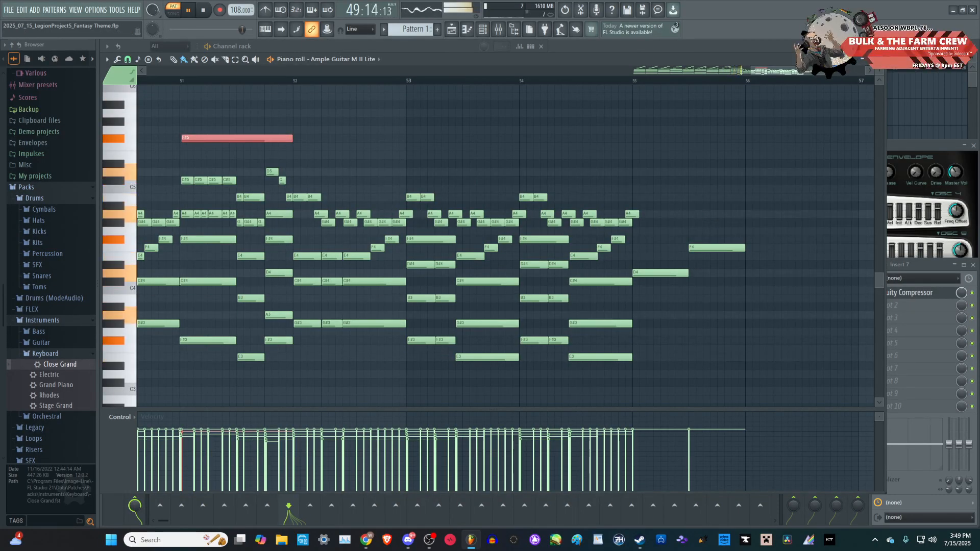
pyautogui.scroll(-3, 732, 402)
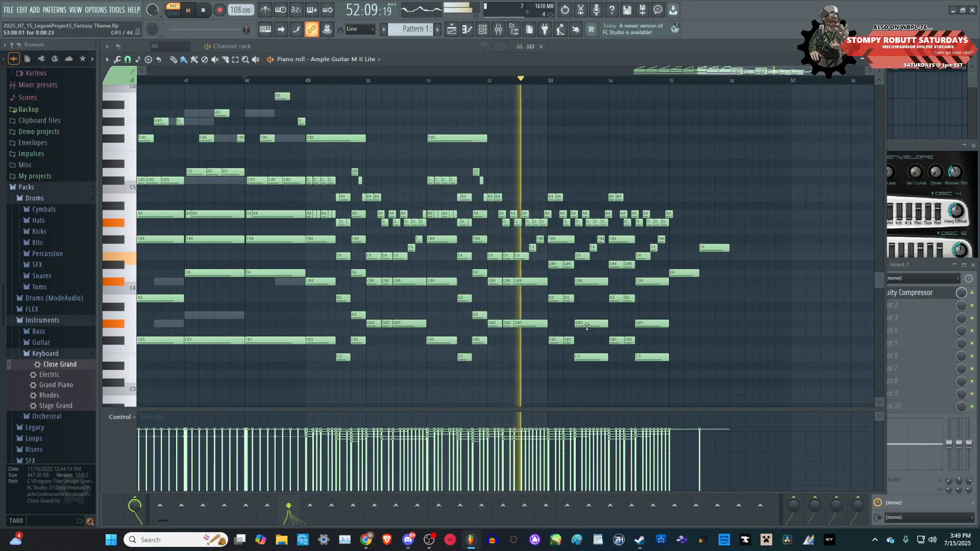
pyautogui.scroll(2, 562, 307)
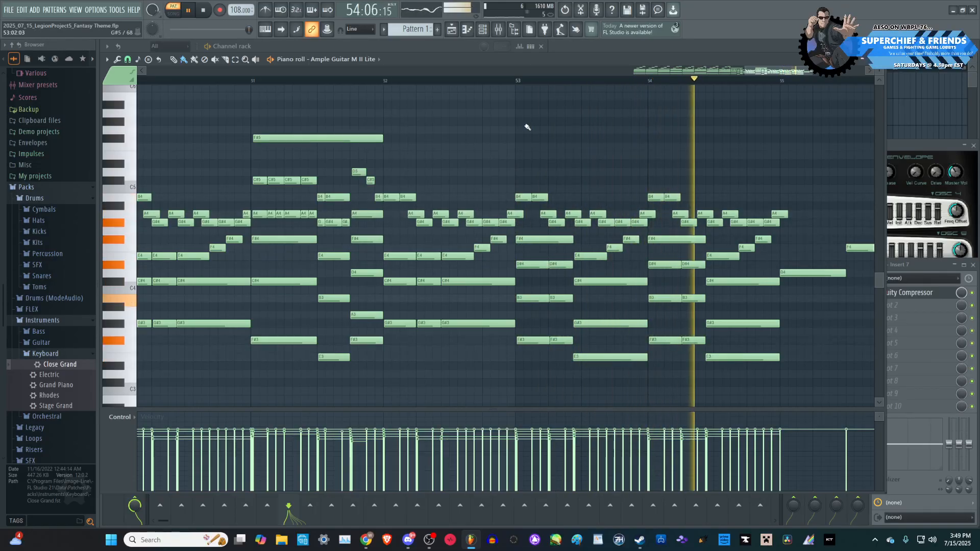
pyautogui.click(530, 155)
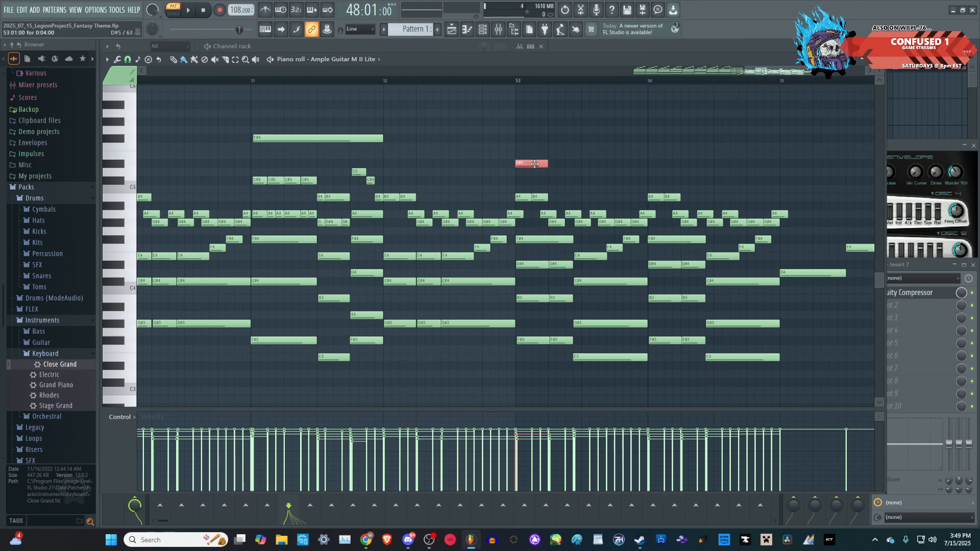
pyautogui.moveTo(535, 164); pyautogui.dragTo(534, 164)
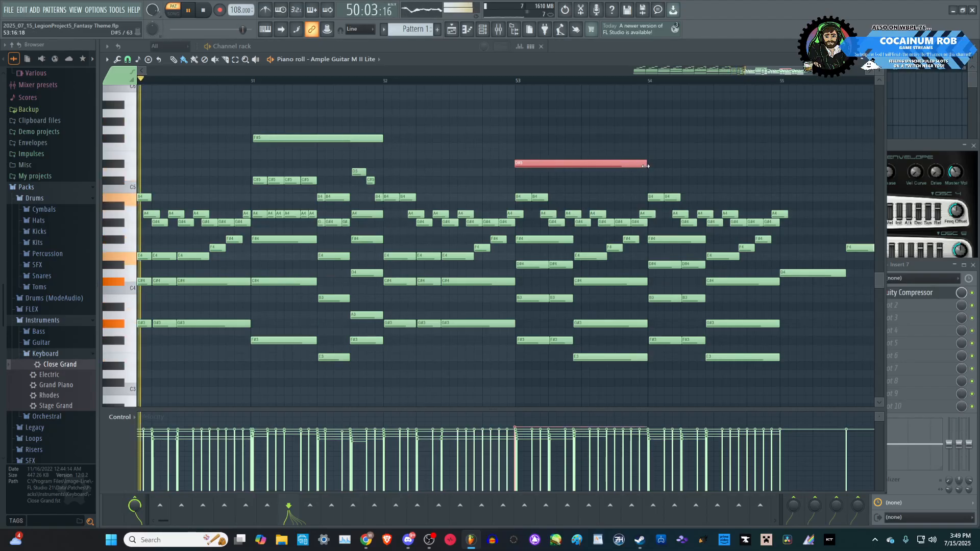
pyautogui.scroll(-3, 536, 208)
pyautogui.scroll(3, 602, 168)
pyautogui.hotkey('ctrl', 'b')
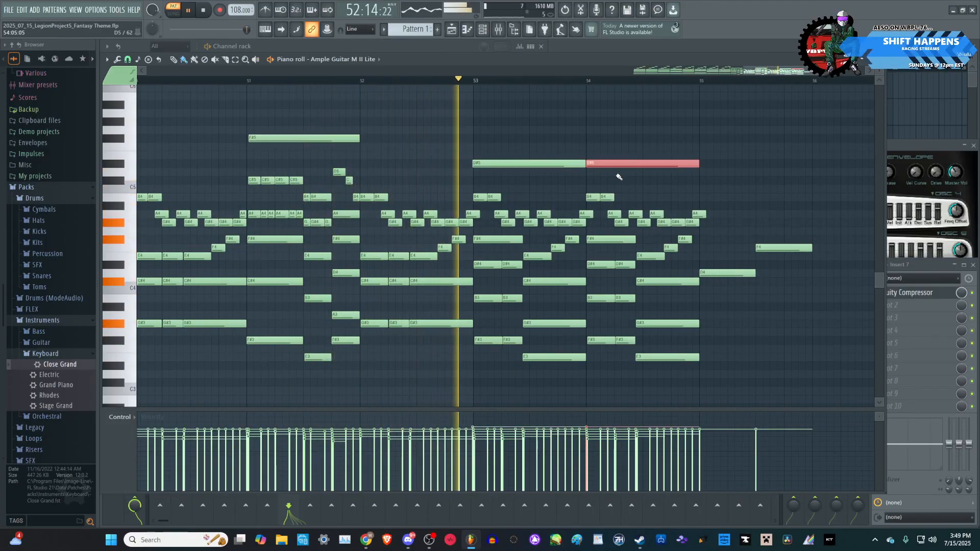
pyautogui.rightClick(607, 165)
pyautogui.rightClick(581, 164)
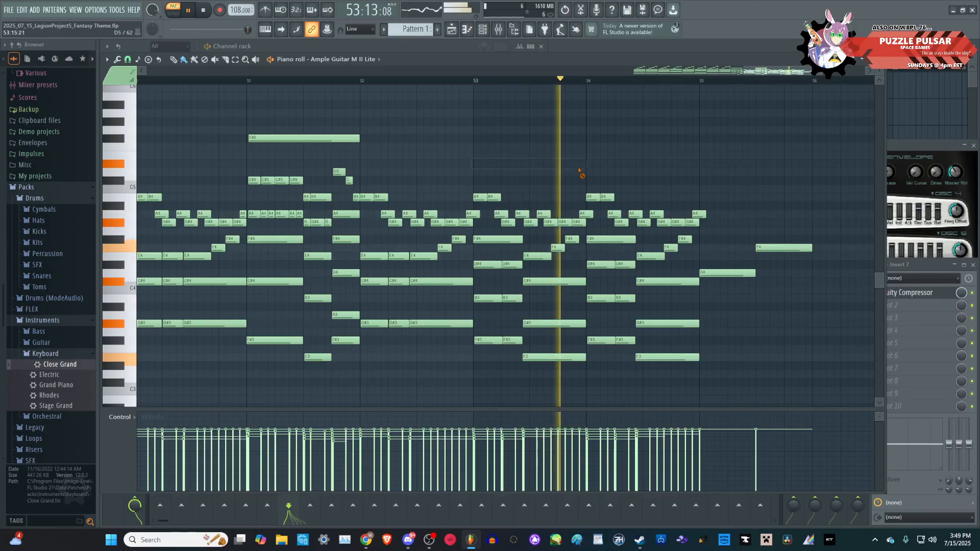
pyautogui.scroll(-5, 516, 188)
pyautogui.scroll(6, 635, 319)
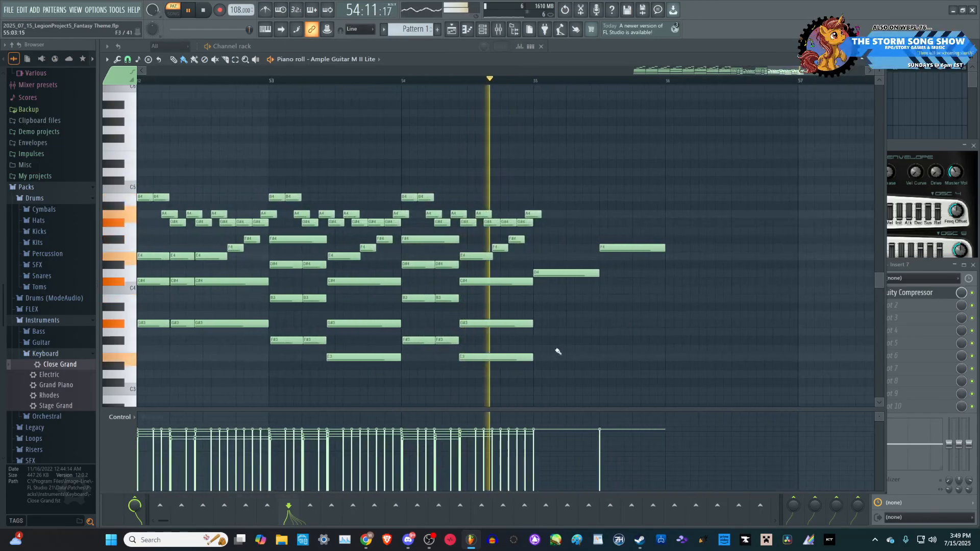
# - Start bar 55's upper melody with two D5 notes followed by a C#5, and play it back
pyautogui.press('space')
pyautogui.scroll(-2, 567, 294)
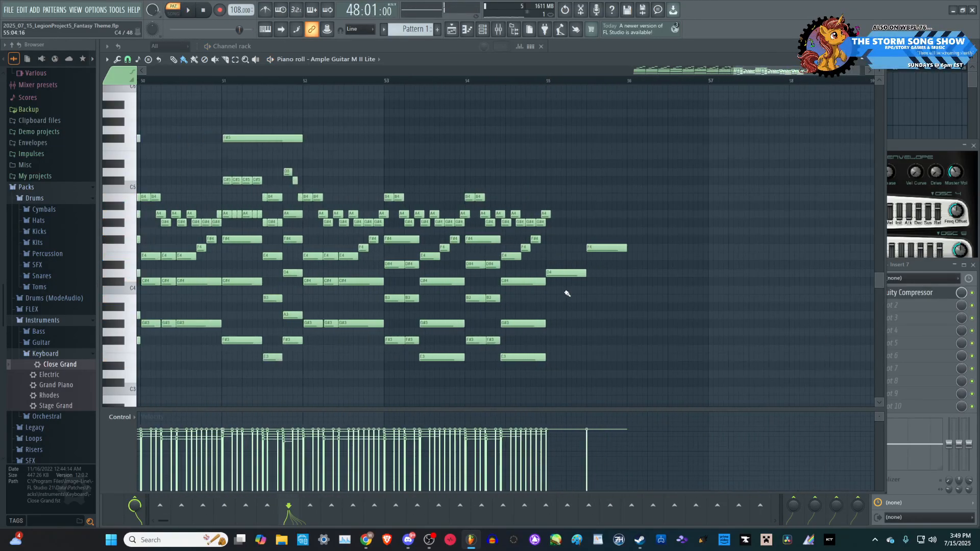
pyautogui.scroll(3, 567, 294)
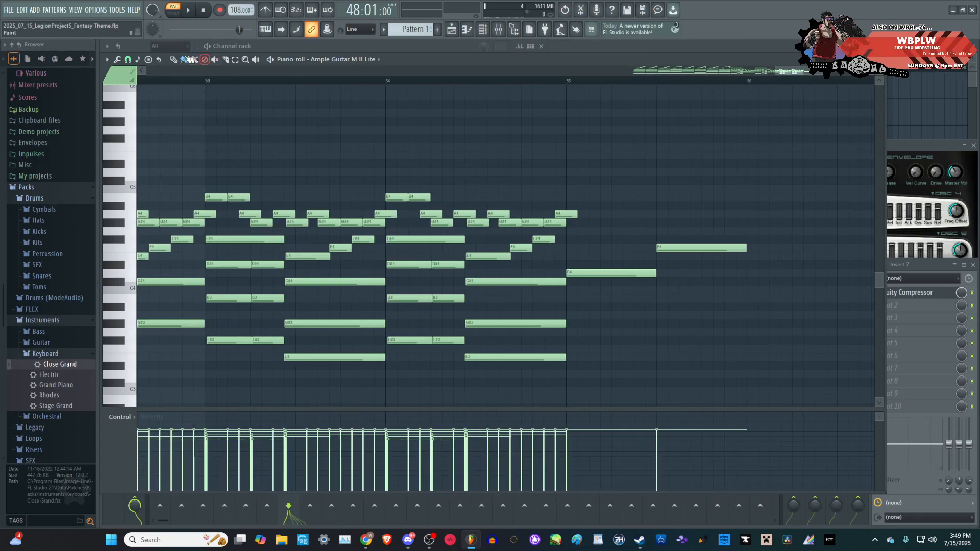
pyautogui.click(388, 198)
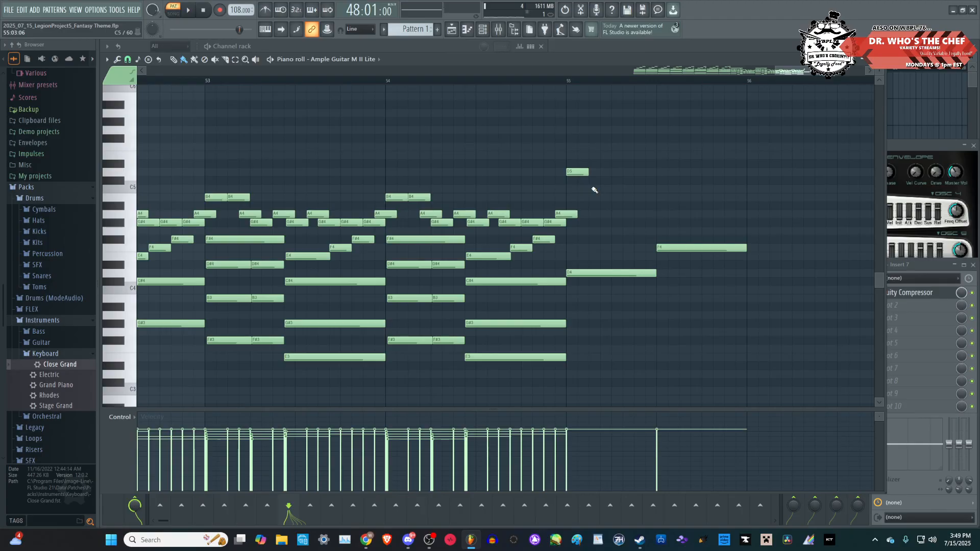
pyautogui.hscroll(-1, 571, 83)
pyautogui.press('space')
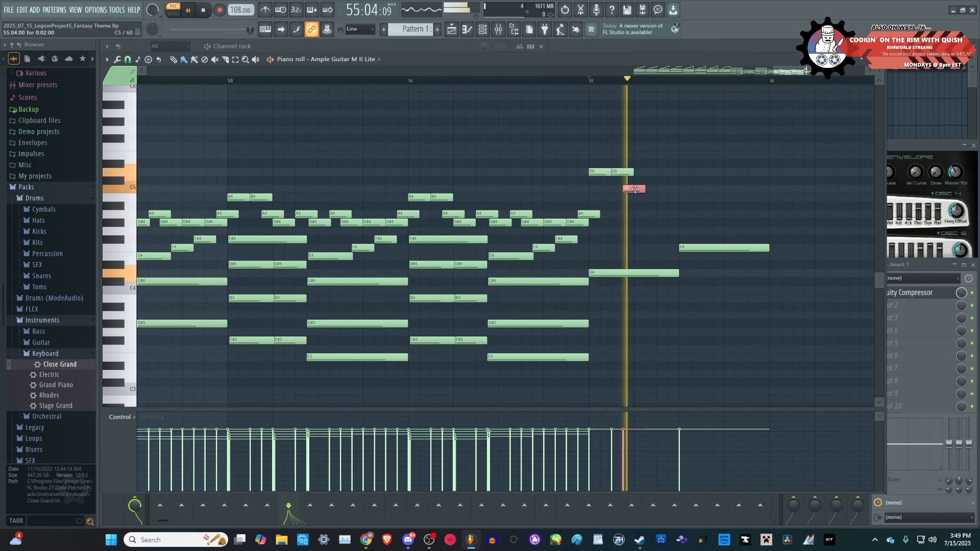
pyautogui.press('space')
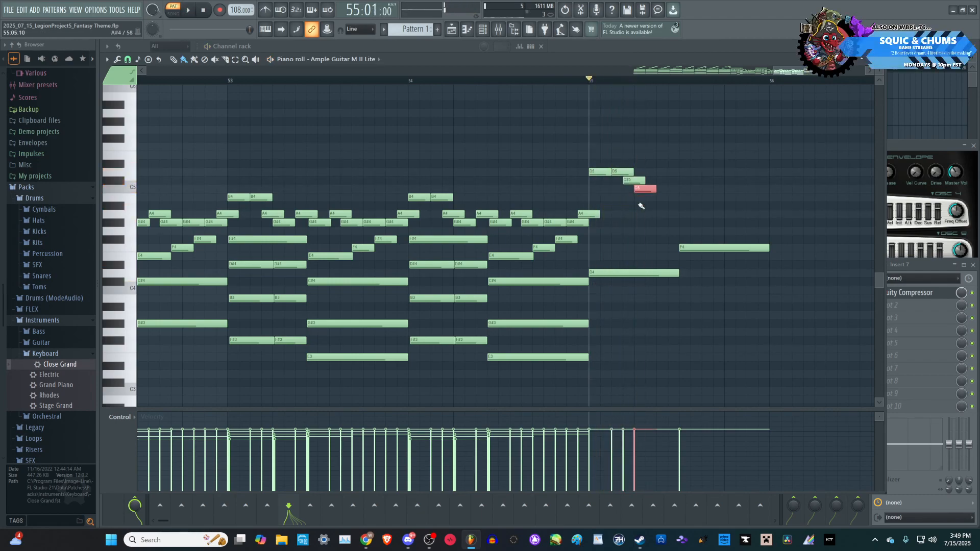
# - Continue bar 55's descending melody with two B4 notes and an A4, playing it back from the start of the bar
pyautogui.moveTo(642, 191); pyautogui.dragTo(642, 199)
pyautogui.press('space')
pyautogui.scroll(3, 658, 204)
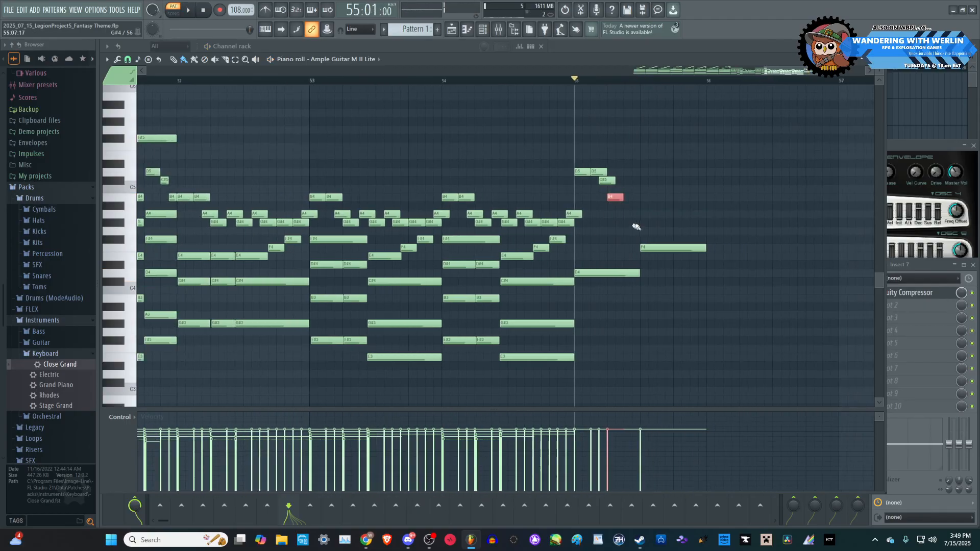
pyautogui.click(623, 198)
pyautogui.press('space')
pyautogui.press('space')
pyautogui.press('space')
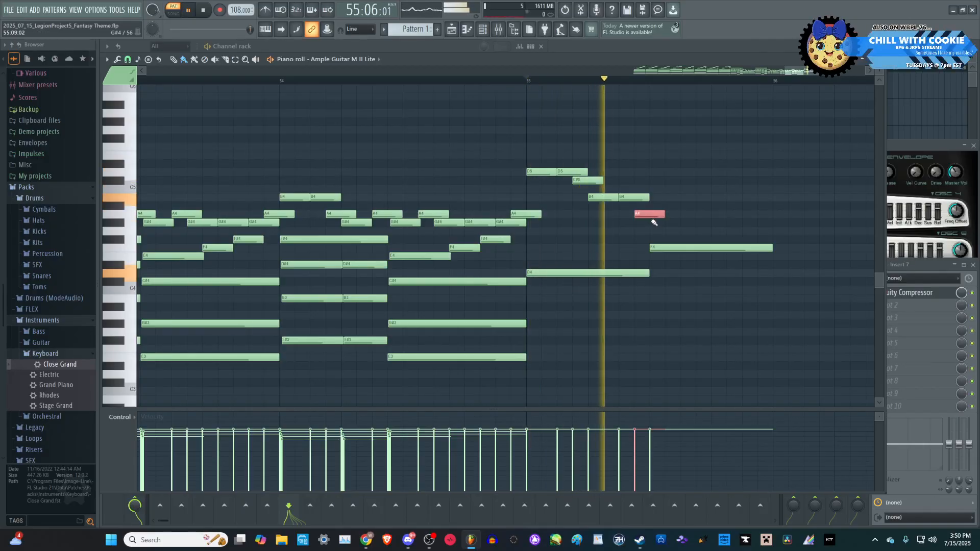
pyautogui.press('space')
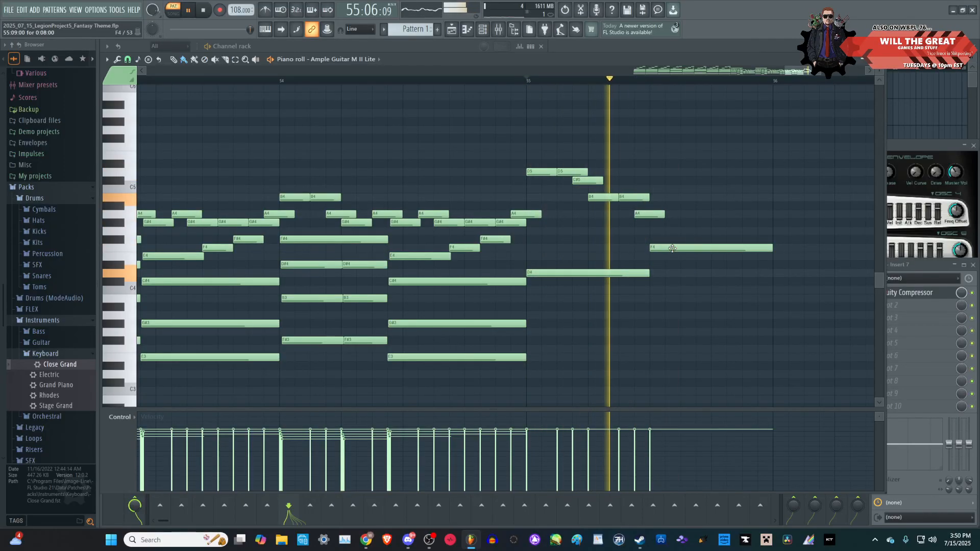
# - Replace bar 55's held F4 with a run of short notes: F4, F4, E4, F#4, E4, A4 and G#4
pyautogui.press('space')
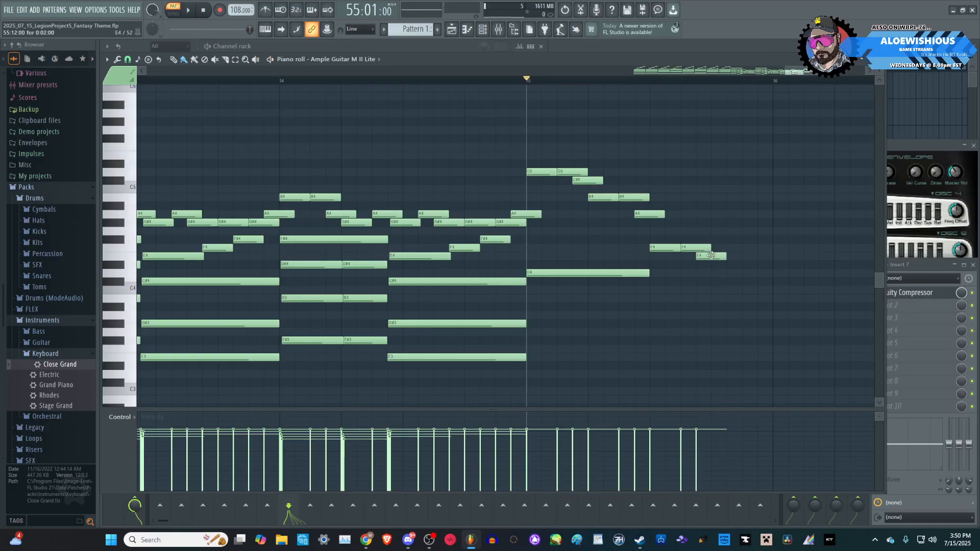
pyautogui.press('space')
pyautogui.press('space')
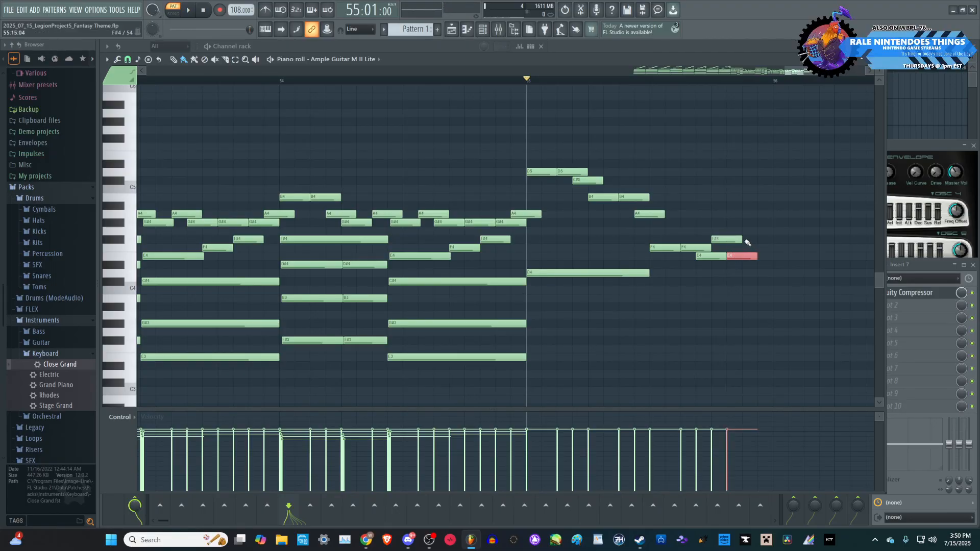
pyautogui.click(746, 257)
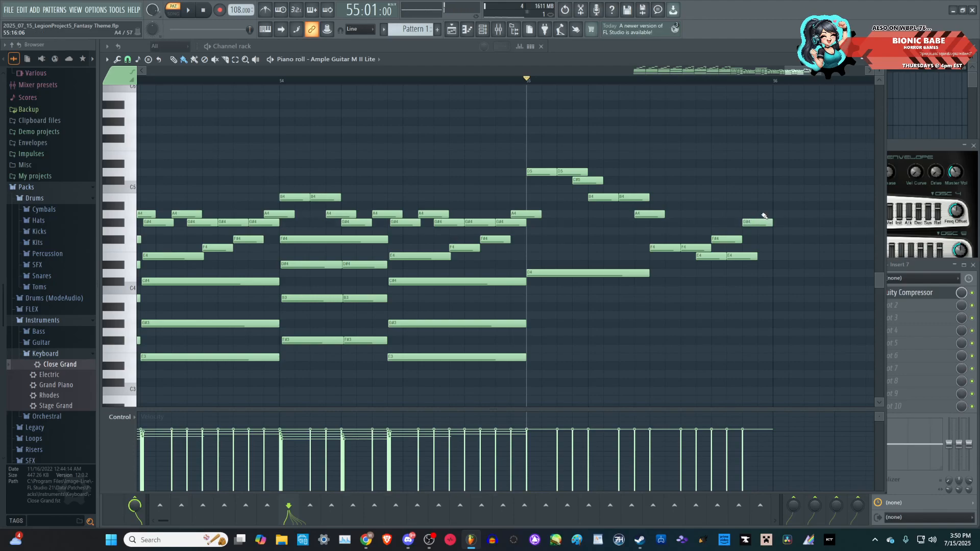
pyautogui.click(765, 216)
pyautogui.press('space')
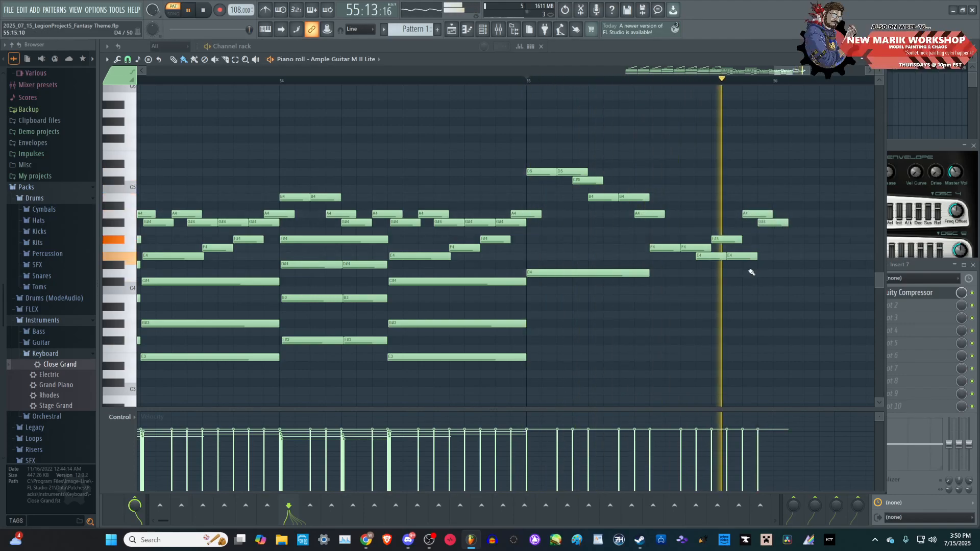
# - Play back bar 55's completed melody line several times to check how it follows the preceding bars
pyautogui.press('space')
pyautogui.scroll(-3, 561, 244)
pyautogui.press('space')
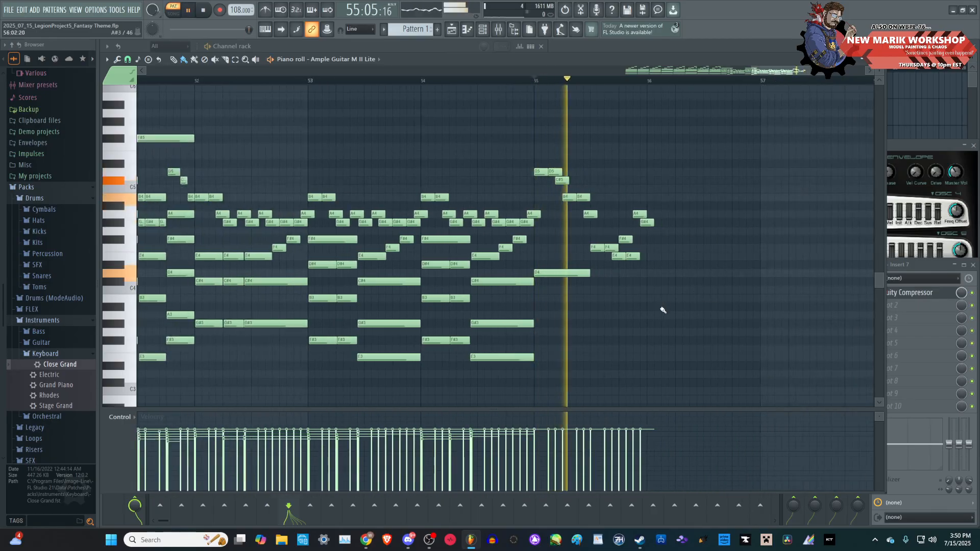
pyautogui.scroll(-4, 663, 309)
pyautogui.press('space')
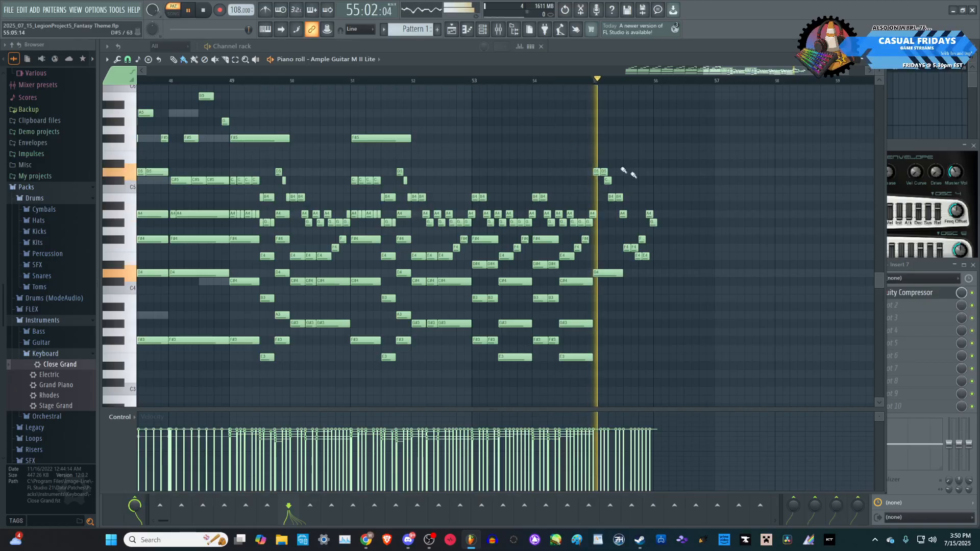
pyautogui.scroll(4, 650, 309)
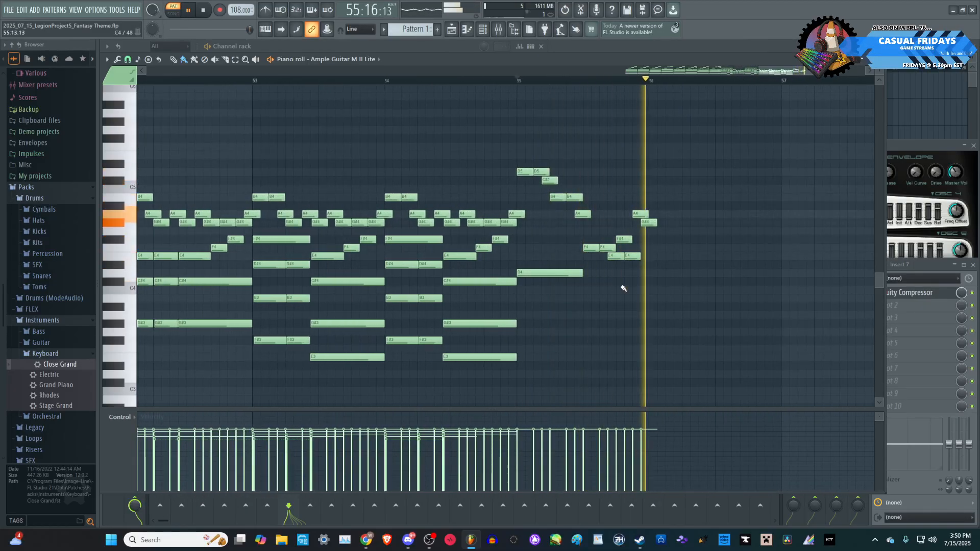
pyautogui.press('space')
pyautogui.scroll(3, 646, 284)
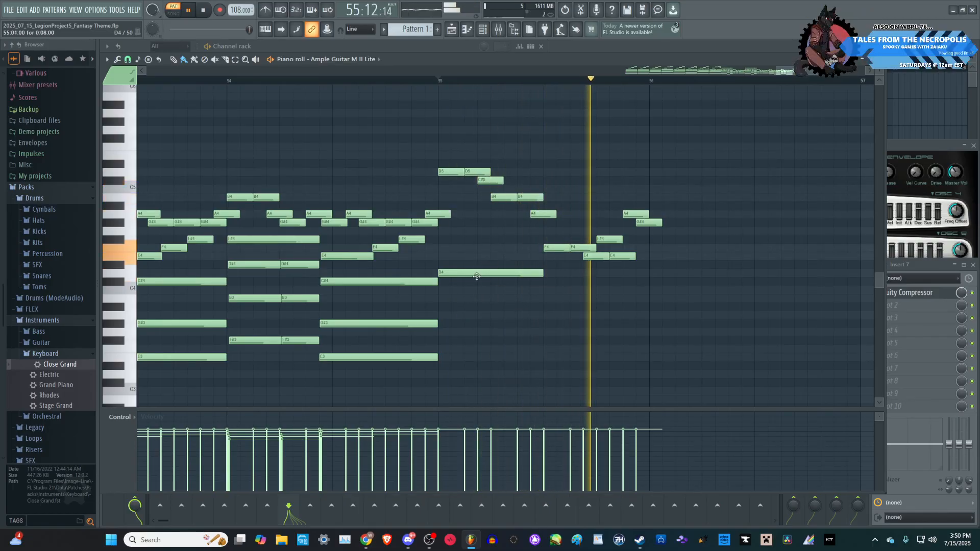
pyautogui.press('space')
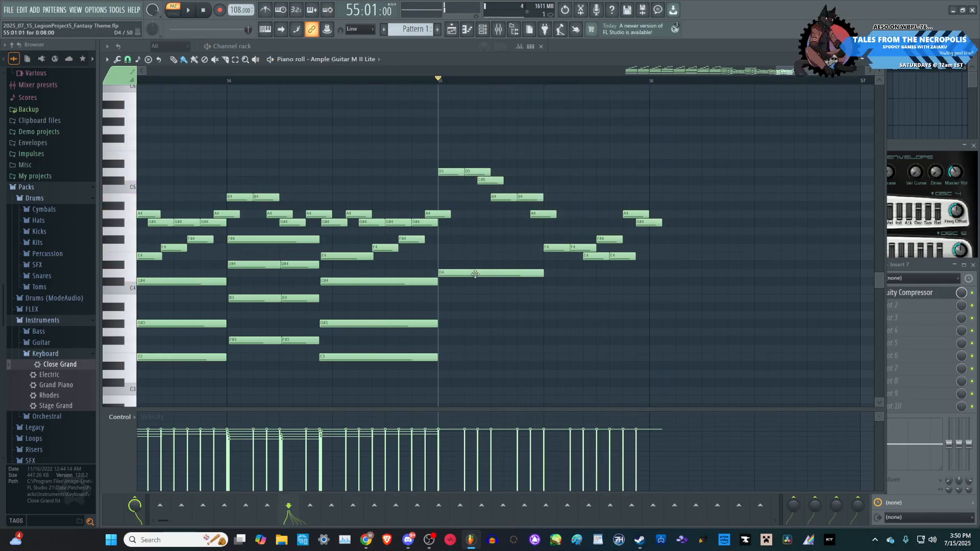
pyautogui.press('space')
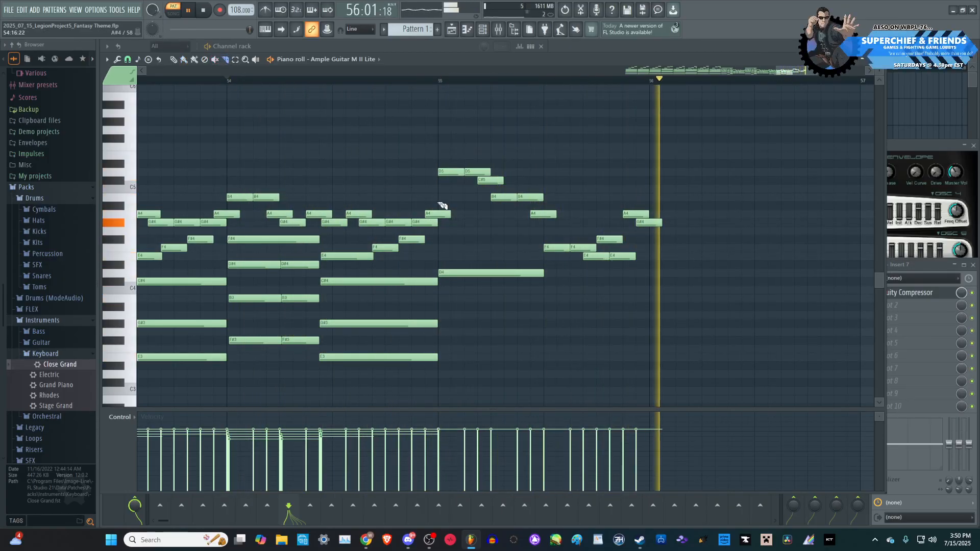
# - Trim the A4 overhanging into bar 55 at the bar line, and place seven-step A4 and F#4 notes at bar 55's start
pyautogui.moveTo(442, 232); pyautogui.dragTo(447, 232)
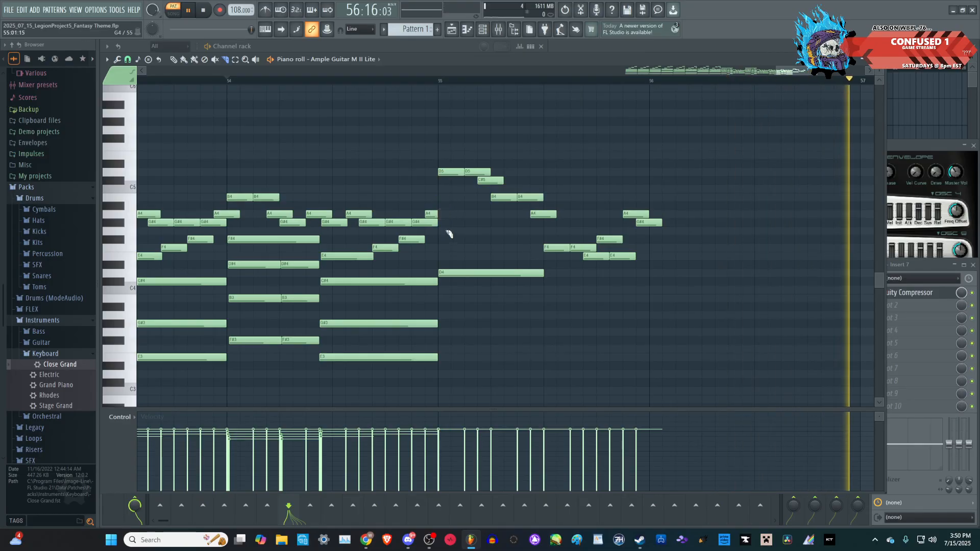
pyautogui.click(184, 59)
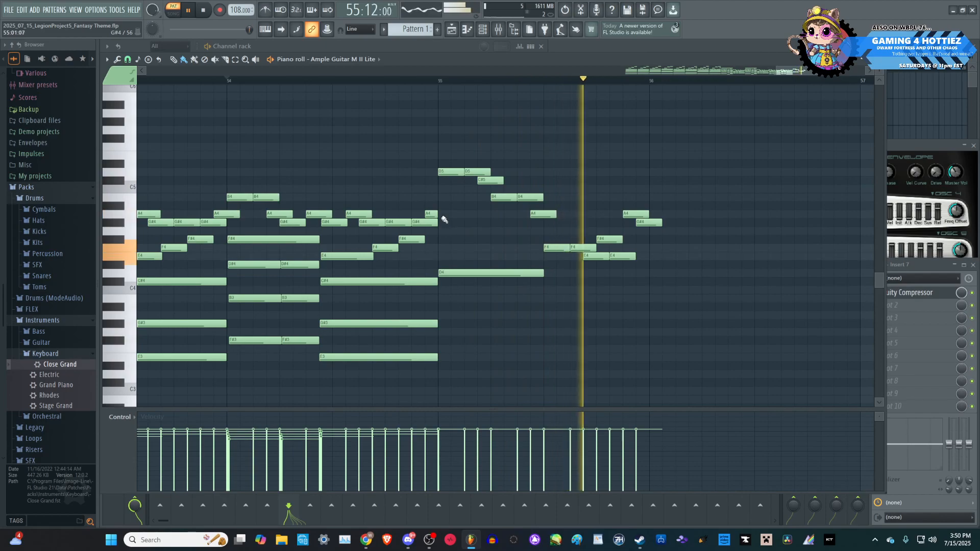
pyautogui.click(459, 215)
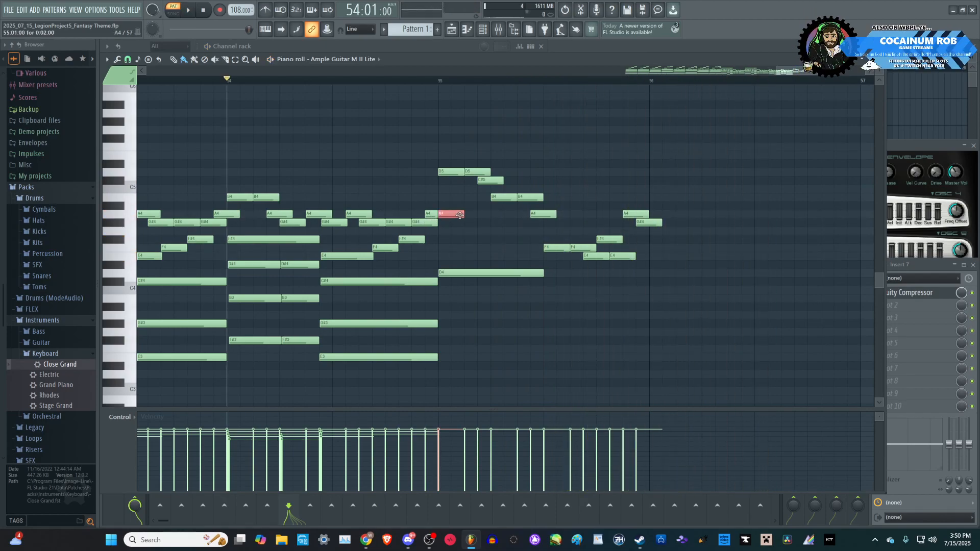
pyautogui.moveTo(463, 215); pyautogui.dragTo(523, 214)
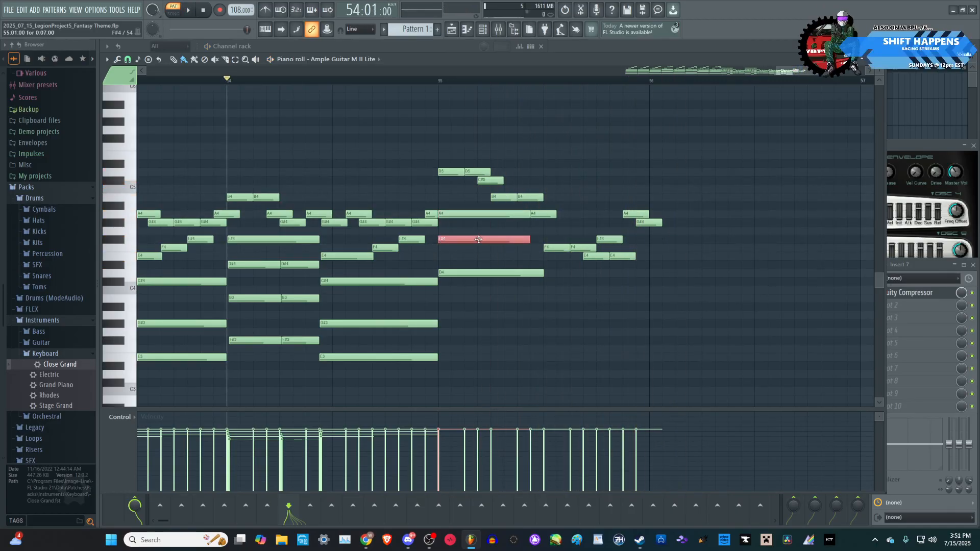
# - Stretch bar 55's F#4 to the middle of the bar and add an A3 of the same length below the D4
pyautogui.press('space')
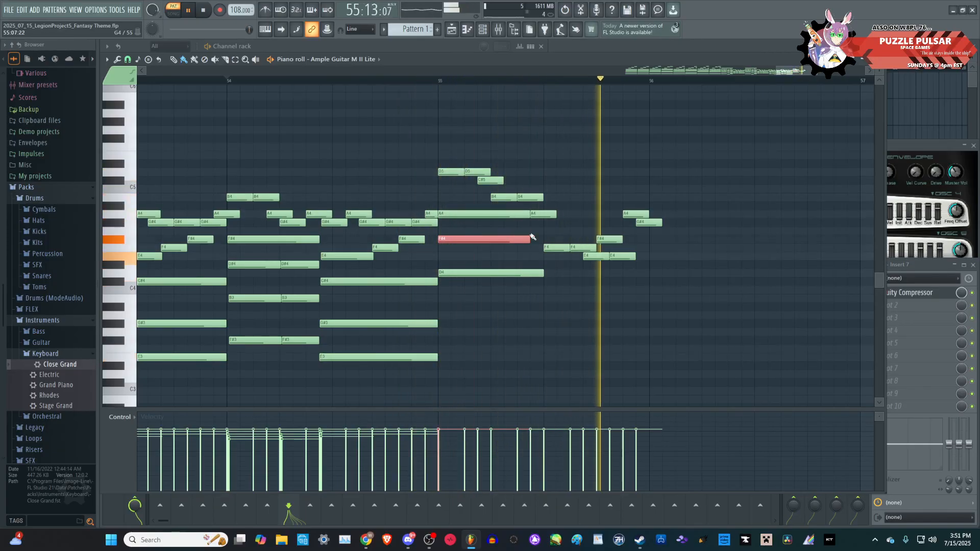
pyautogui.moveTo(529, 238); pyautogui.dragTo(542, 239)
pyautogui.press('space')
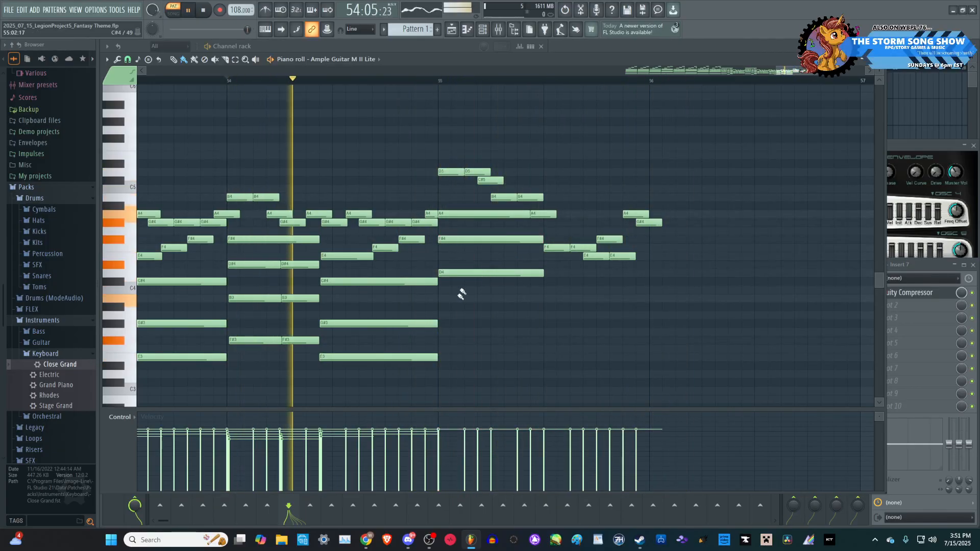
pyautogui.click(479, 314)
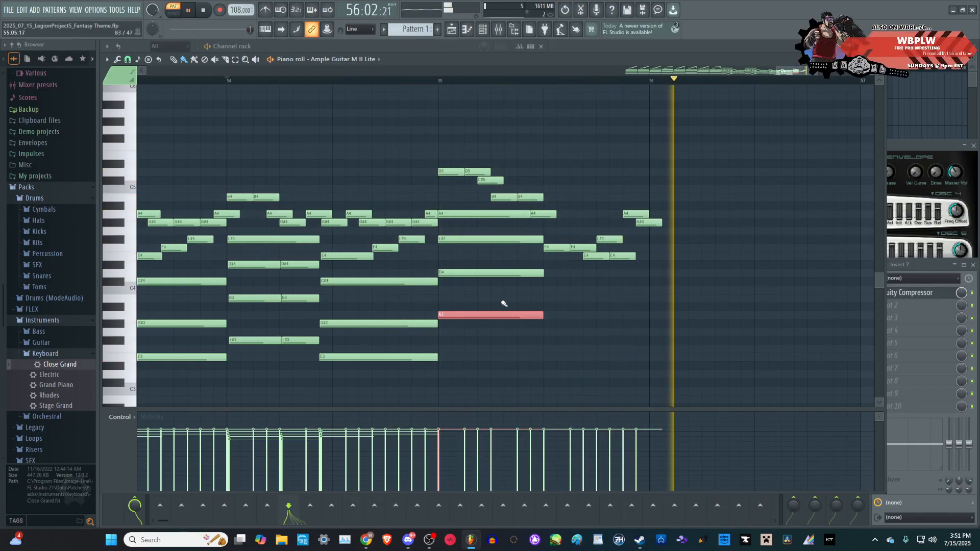
# - Stagger the starts of bar 55's F#4, D4 and A3 chord notes for a strum, and trim their ends at mid-bar
pyautogui.moveTo(517, 350); pyautogui.dragTo(486, 338)
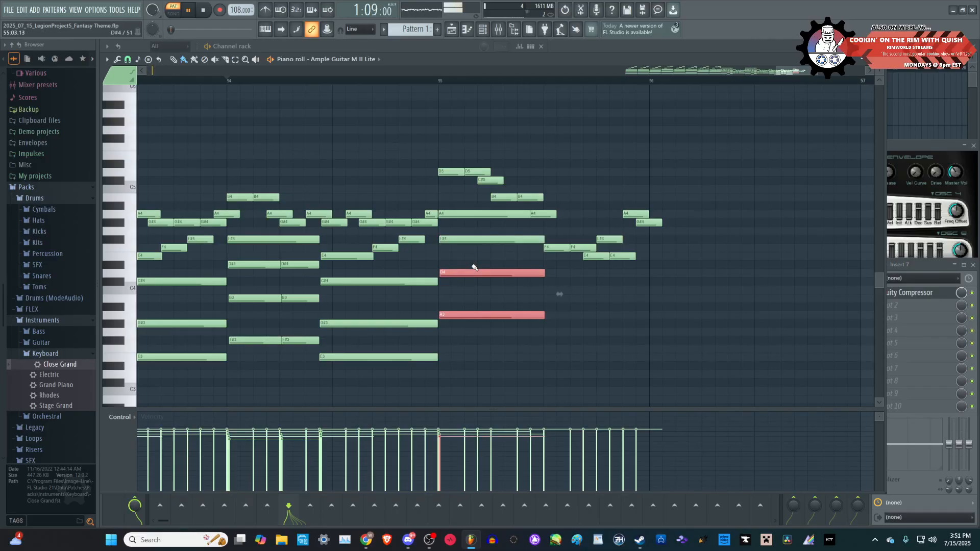
pyautogui.moveTo(493, 329); pyautogui.dragTo(489, 303)
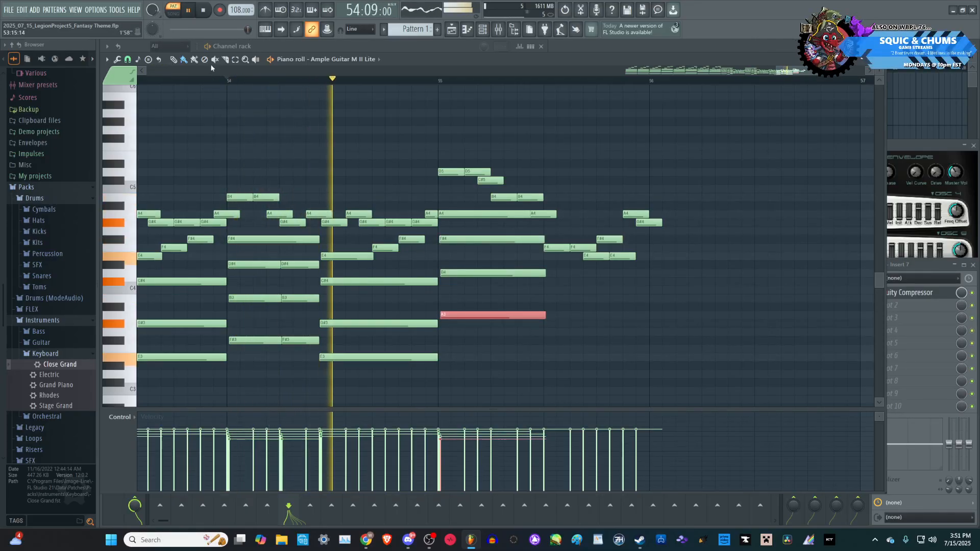
pyautogui.moveTo(545, 226)
pyautogui.mouseDown()
pyautogui.moveTo(557, 314)
pyautogui.moveTo(547, 359)
pyautogui.mouseUp()
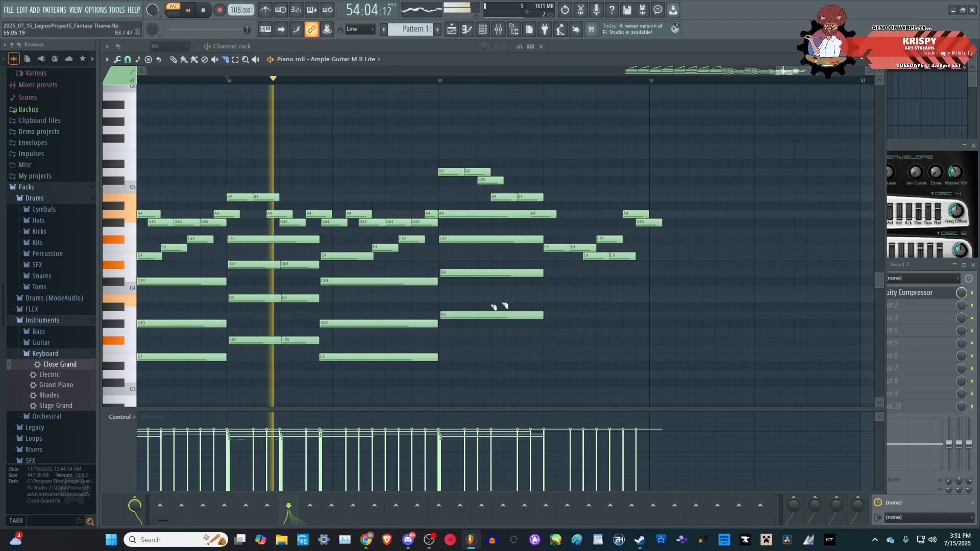
pyautogui.click(533, 213)
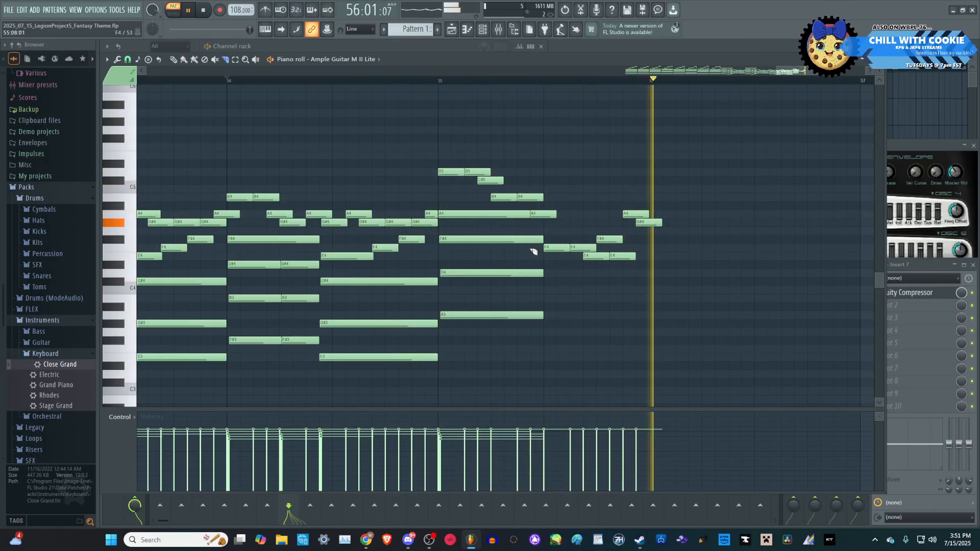
pyautogui.click(183, 59)
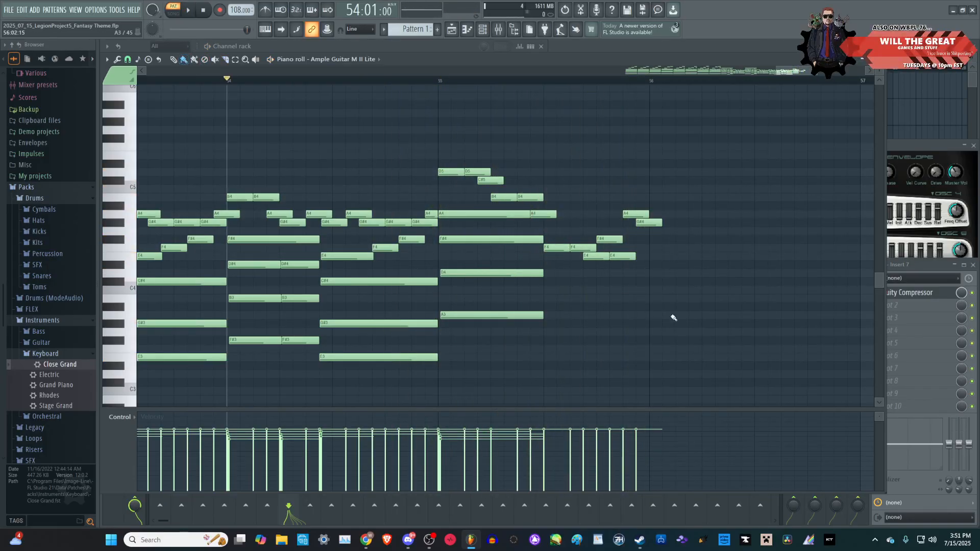
# - Play back bar 55 and add a two-step C#4 beneath the F4 at the middle of the bar
pyautogui.press('space')
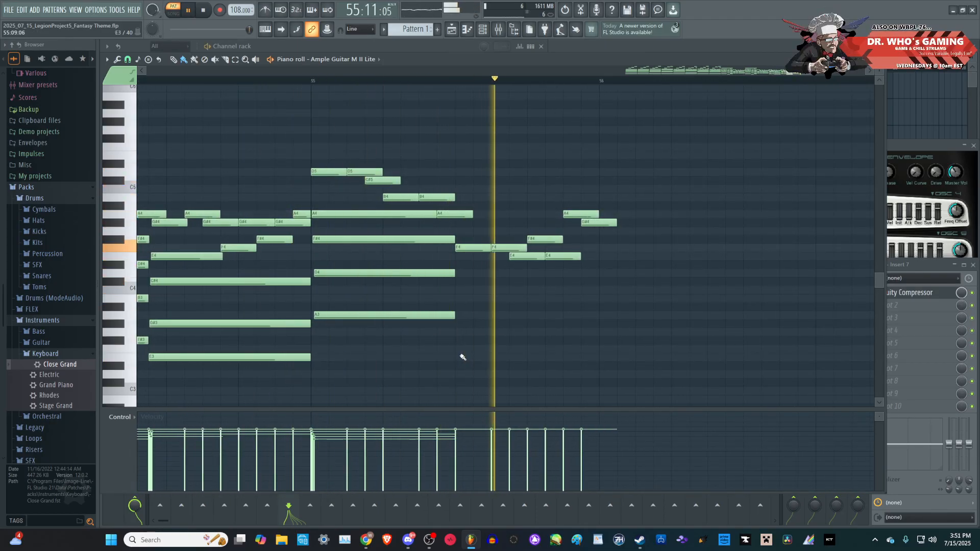
pyautogui.press('space')
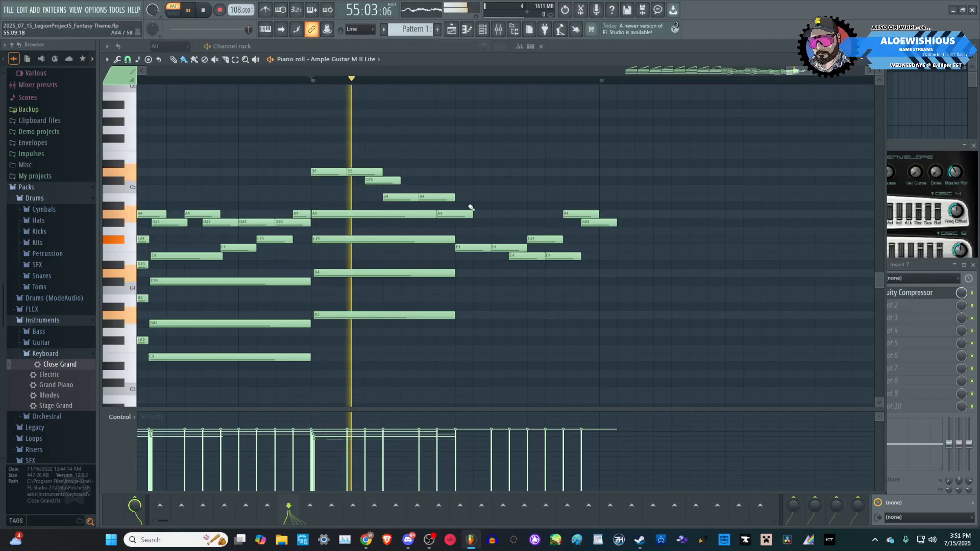
pyautogui.press('space')
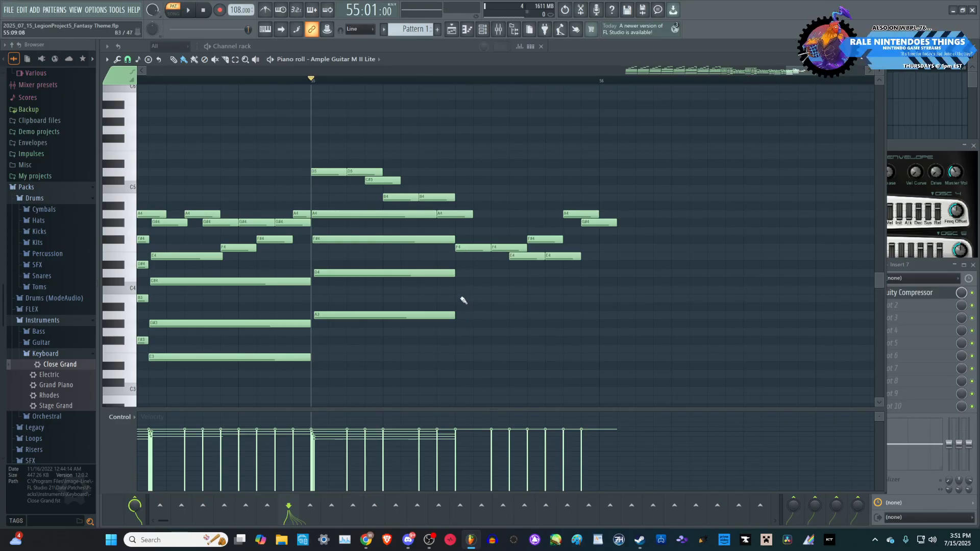
pyautogui.press('space')
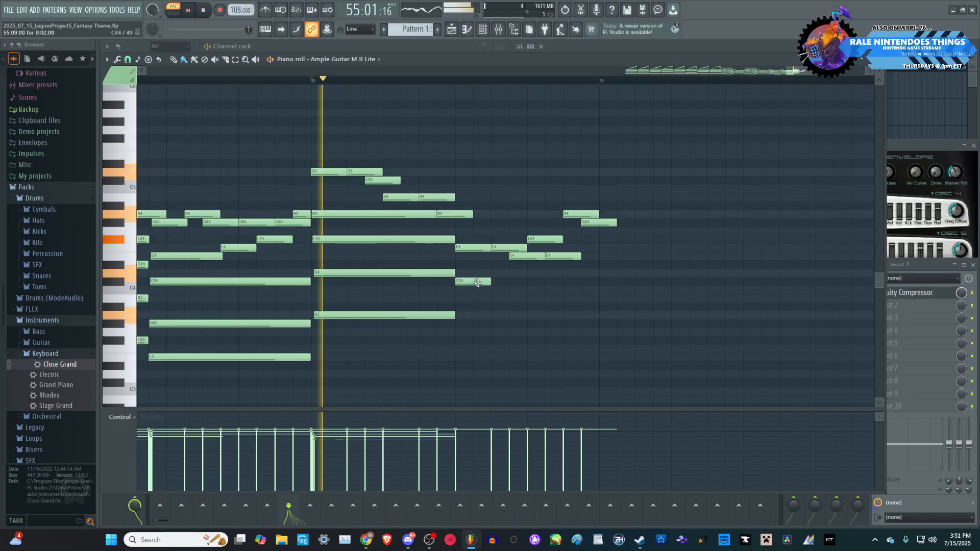
pyautogui.press('space')
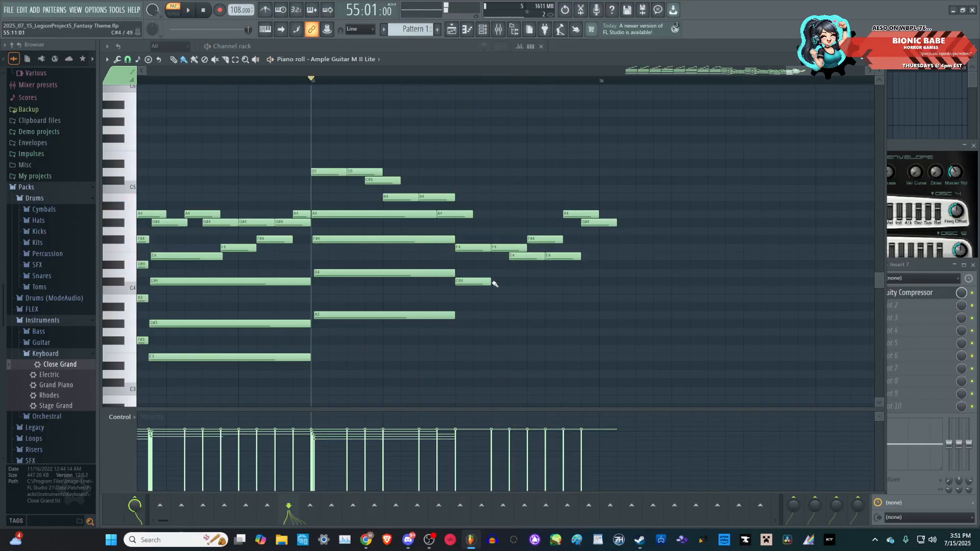
# - Lengthen the C#4 at the middle of bar 55 to four steps and add G#3 and E3 of the same length below it
pyautogui.moveTo(512, 283); pyautogui.dragTo(523, 284)
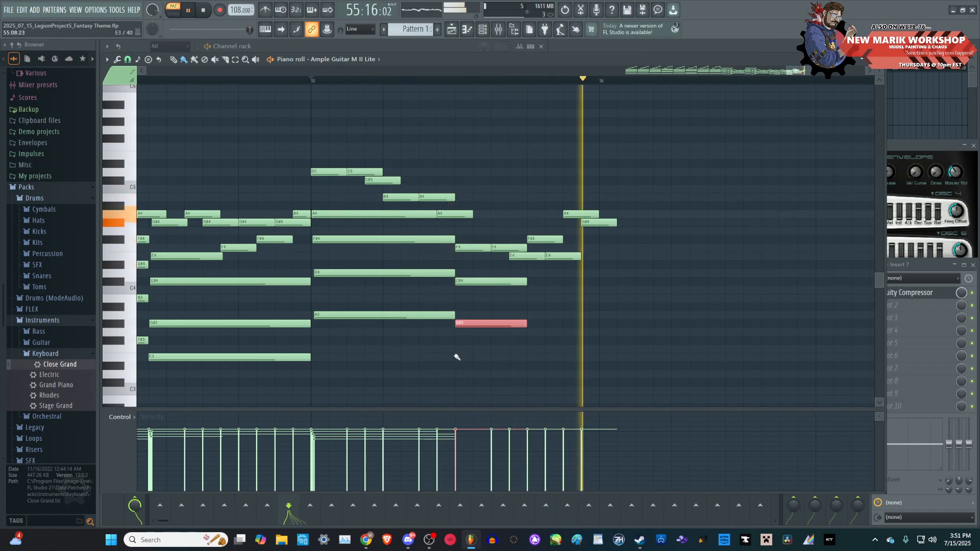
pyautogui.moveTo(554, 393); pyautogui.dragTo(488, 279)
pyautogui.press('space')
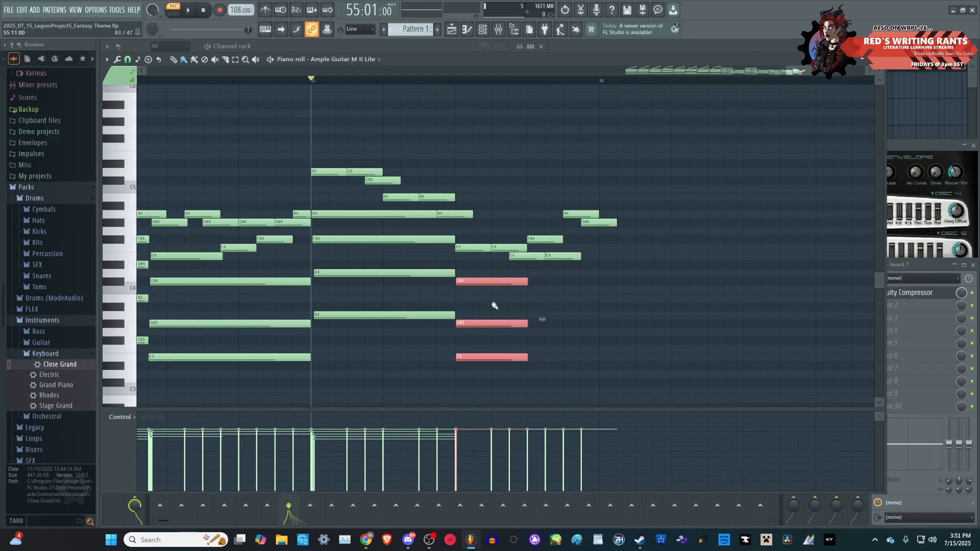
# - Raise the E3 at the middle of bar 55 to F3 and stagger the C#4, G#3 and F3 starts for a strum
pyautogui.press('space')
pyautogui.moveTo(539, 378); pyautogui.dragTo(498, 289)
pyautogui.press('space')
pyautogui.moveTo(489, 357); pyautogui.dragTo(488, 346)
pyautogui.press('space')
pyautogui.moveTo(526, 376); pyautogui.dragTo(500, 323)
pyautogui.moveTo(499, 358); pyautogui.dragTo(493, 339)
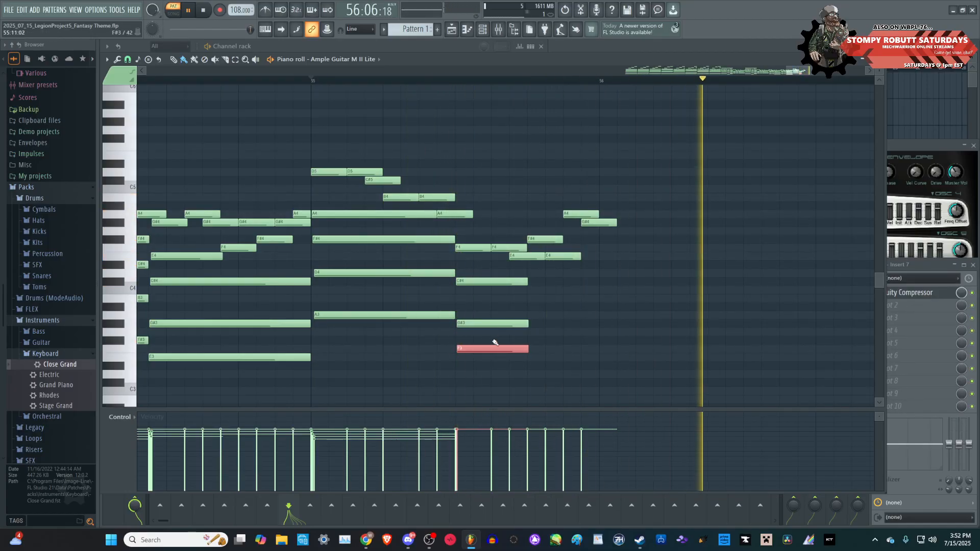
pyautogui.hotkey('shift', 'Right')
# - Lower the velocities of bar 55's mid-bar C#4, G#3 and F3 progressively from the top note to the lowest
pyautogui.moveTo(503, 396); pyautogui.dragTo(489, 280)
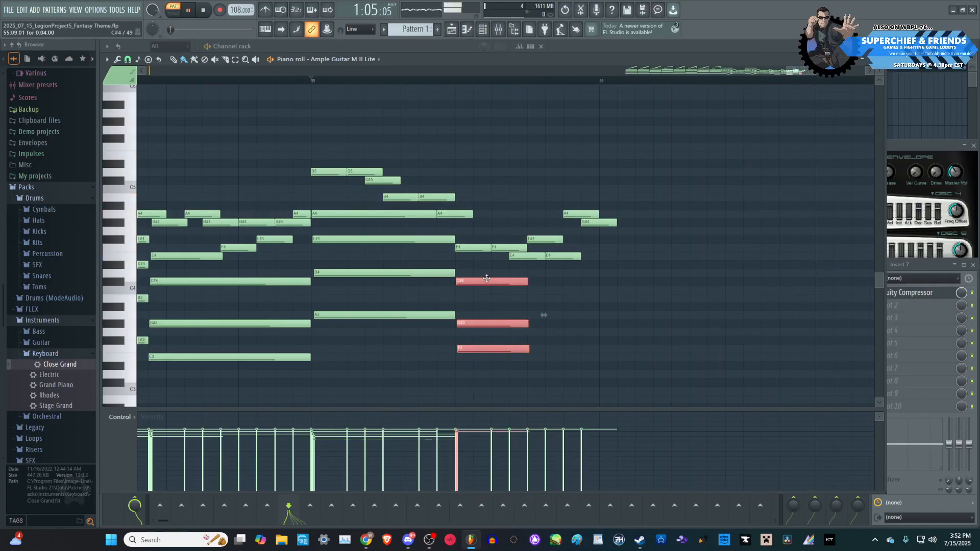
pyautogui.click(507, 380)
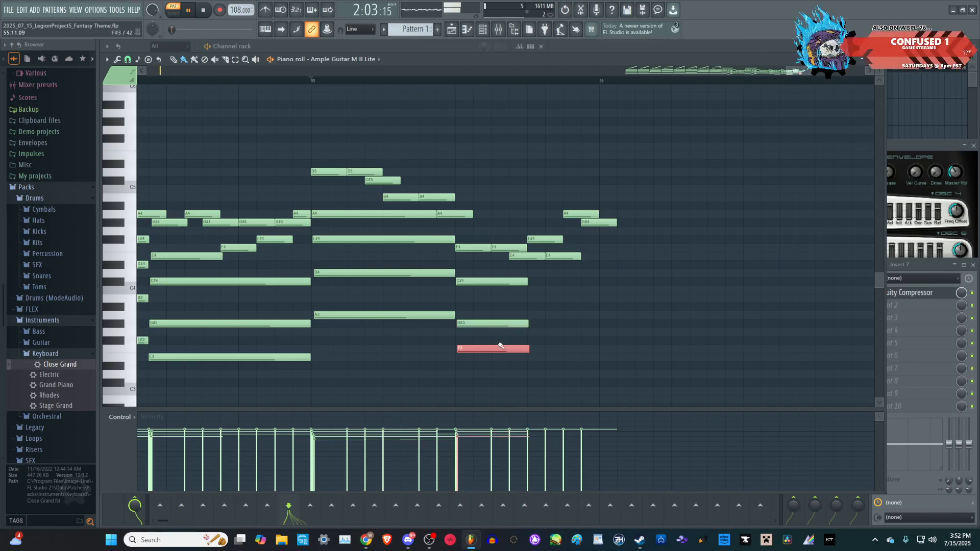
pyautogui.moveTo(526, 392); pyautogui.dragTo(479, 307)
pyautogui.click(558, 308)
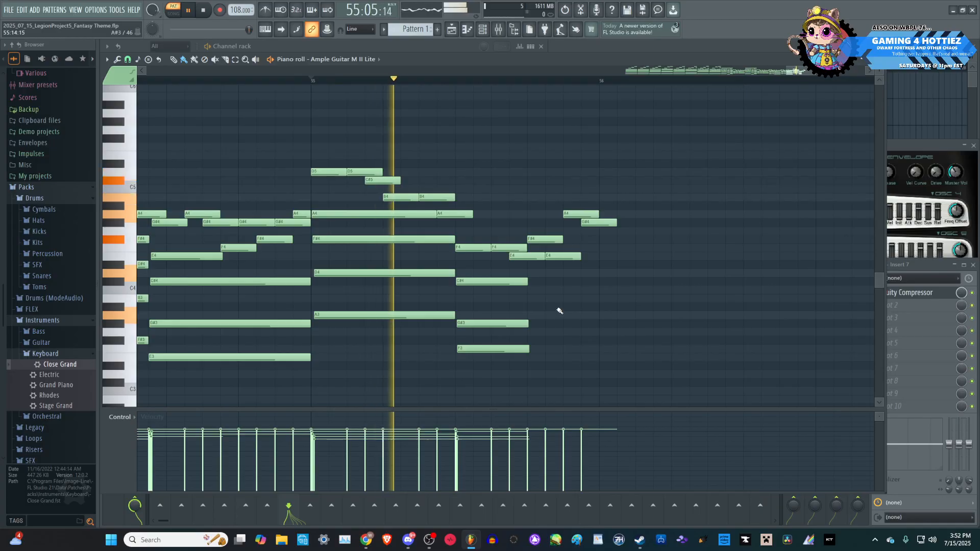
# - Stretch the mid-bar C#4, G#3 and F3 to the end of bar 55 and trim their overhanging ends at the bar line
pyautogui.moveTo(536, 378); pyautogui.dragTo(520, 282)
pyautogui.press('space')
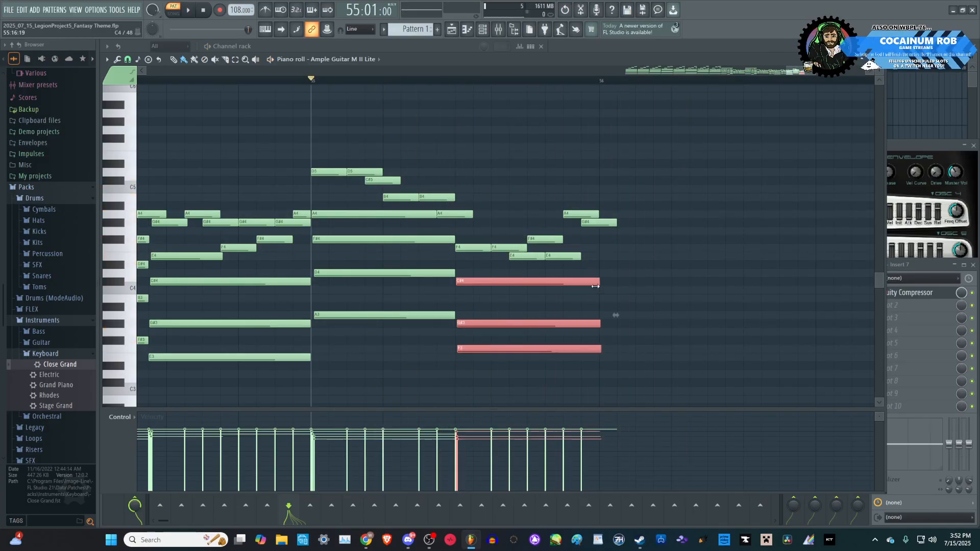
pyautogui.press('space')
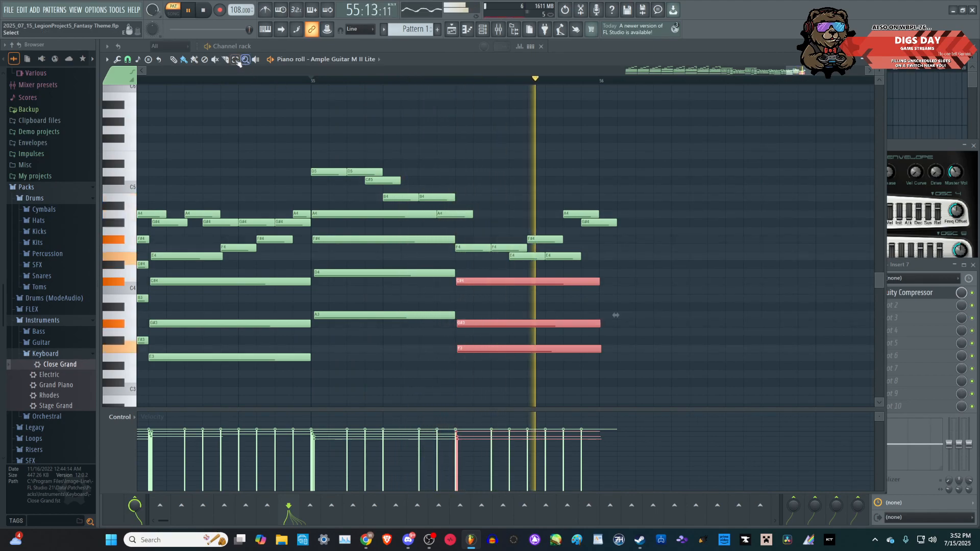
pyautogui.press('space')
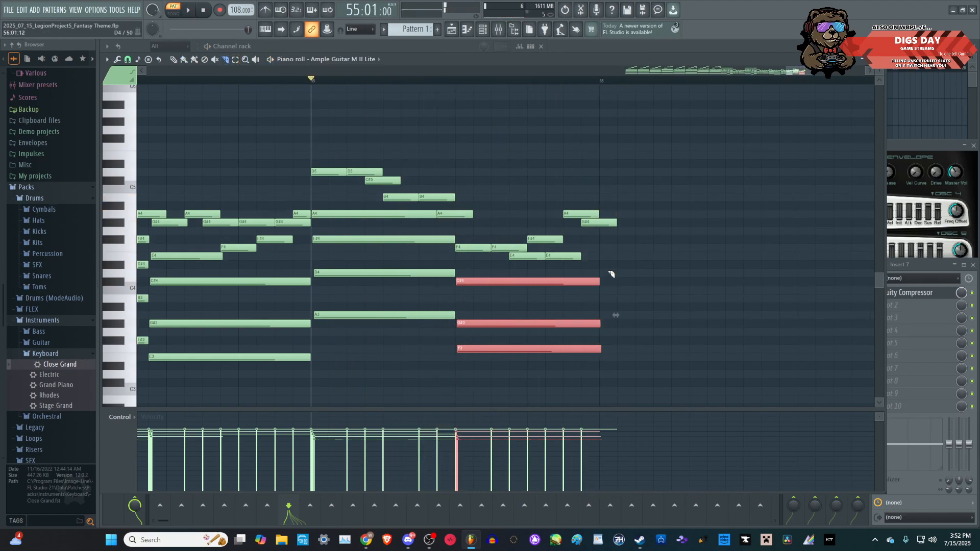
pyautogui.click(603, 375)
pyautogui.scroll(-3, 565, 317)
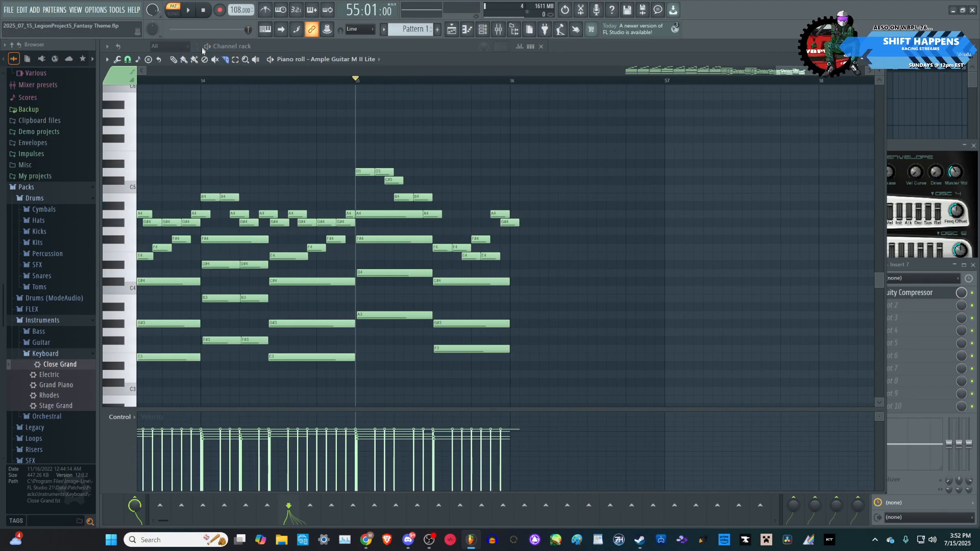
pyautogui.press('space')
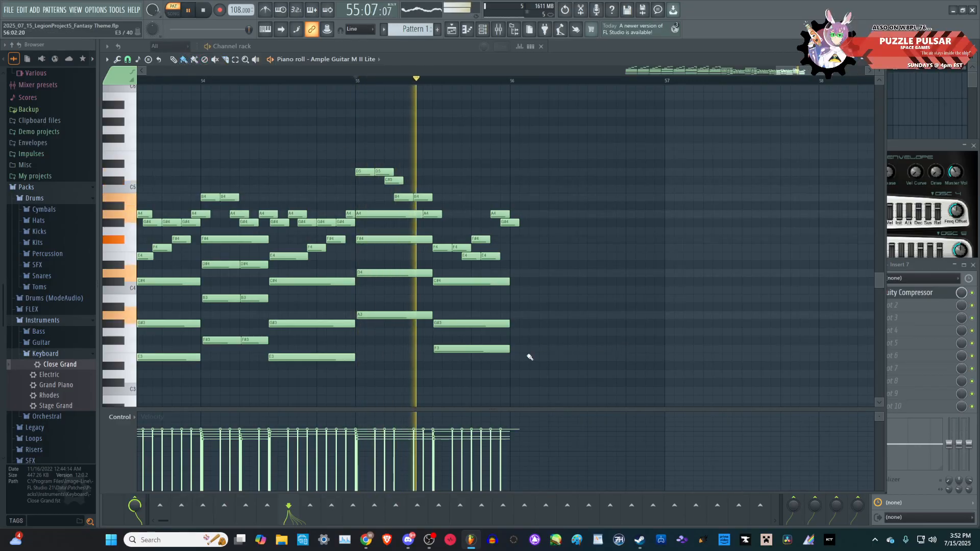
pyautogui.press('space')
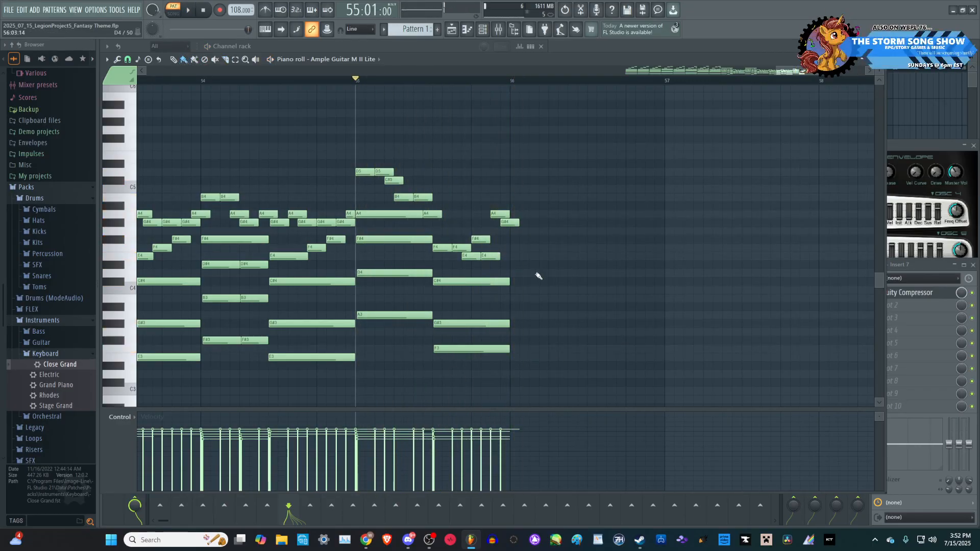
# - Duplicate all of bar 55's notes into bar 56 and trim the G#4 overhanging into bar 56 at the bar line
pyautogui.moveTo(552, 373); pyautogui.dragTo(363, 118)
pyautogui.scroll(5, 567, 295)
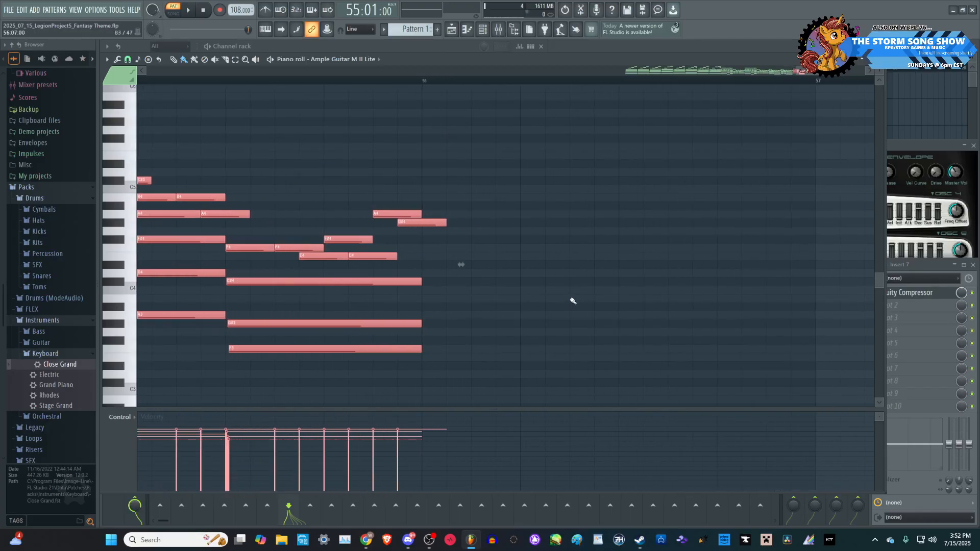
pyautogui.scroll(-2, 551, 296)
pyautogui.scroll(-1, 521, 296)
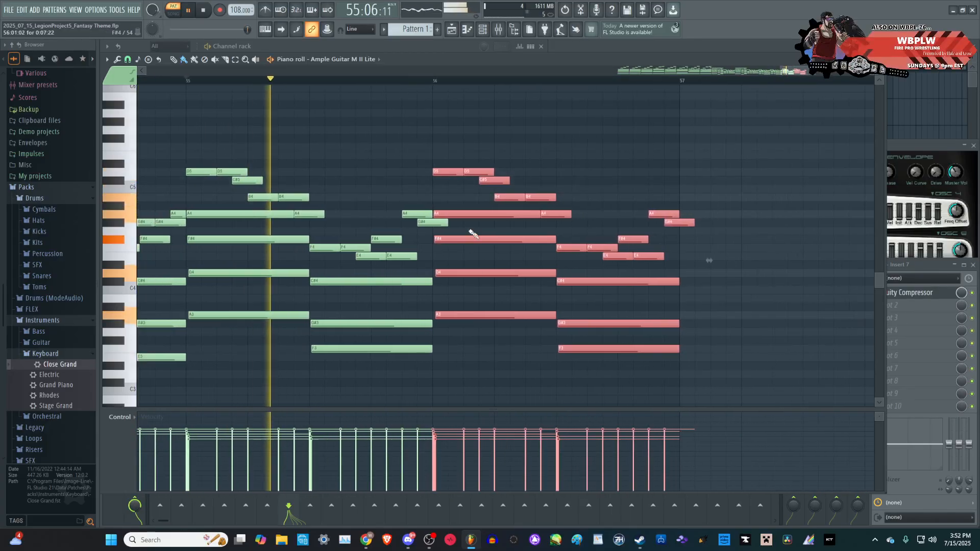
pyautogui.moveTo(446, 223); pyautogui.dragTo(439, 222)
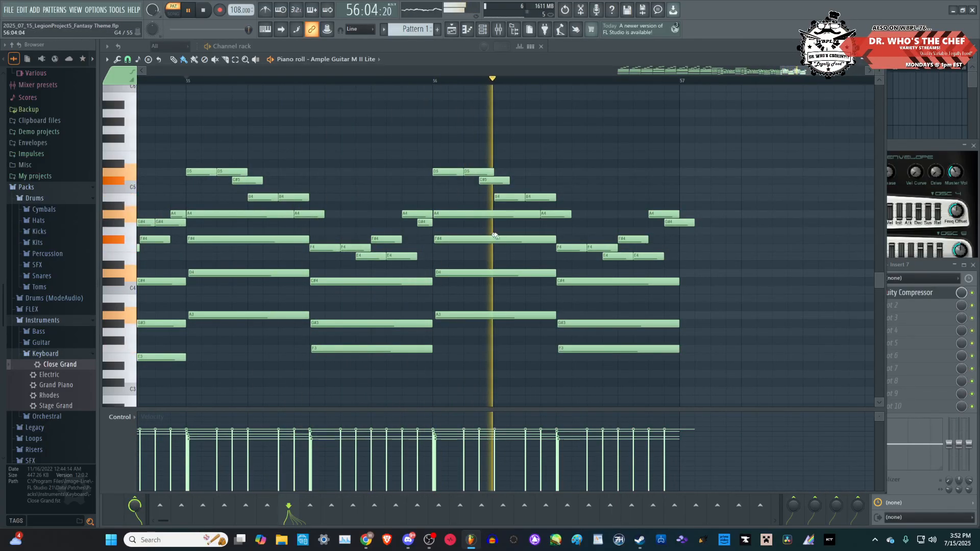
pyautogui.press('space')
# - Raise the two F4 melody notes in the second half of bar 56 to B4 and C#5
pyautogui.scroll(2, 645, 263)
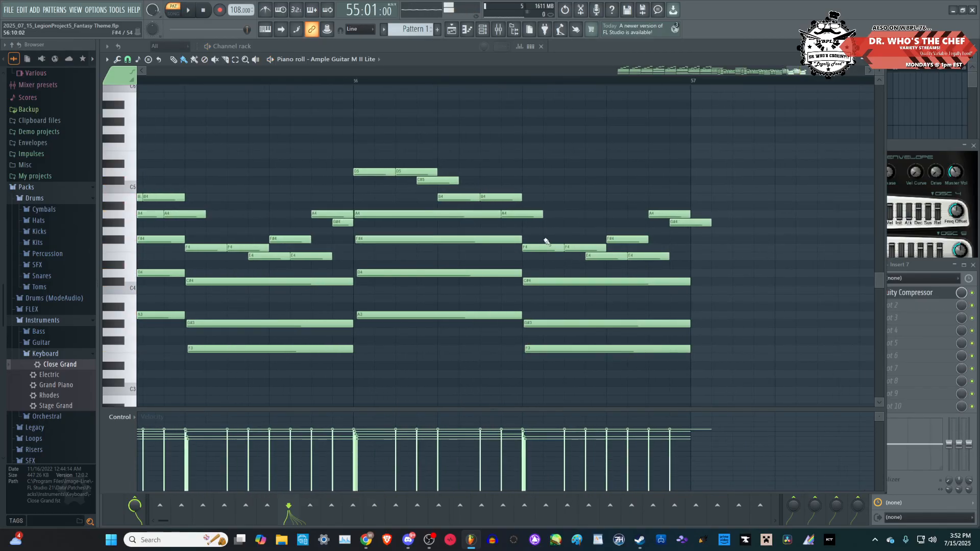
pyautogui.click(521, 214)
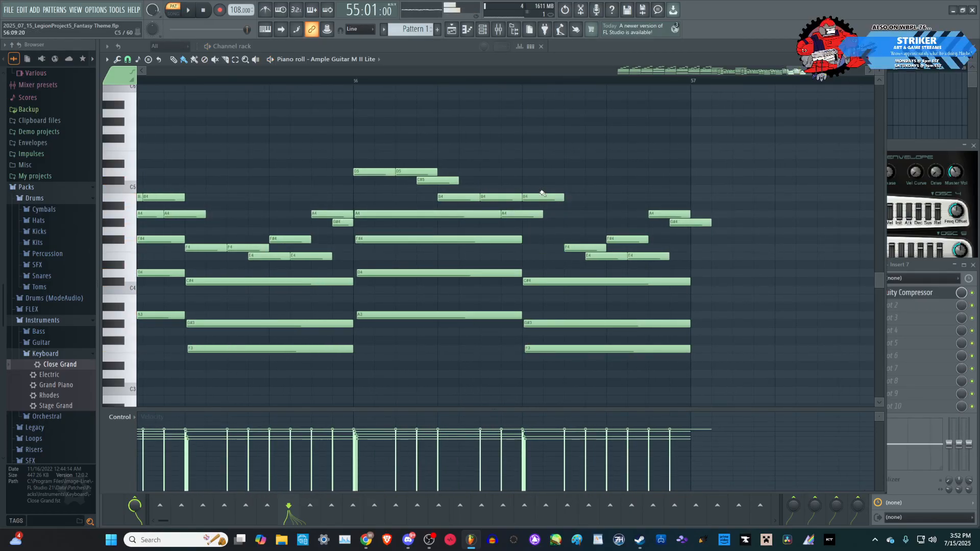
pyautogui.scroll(-3, 565, 236)
pyautogui.scroll(4, 632, 289)
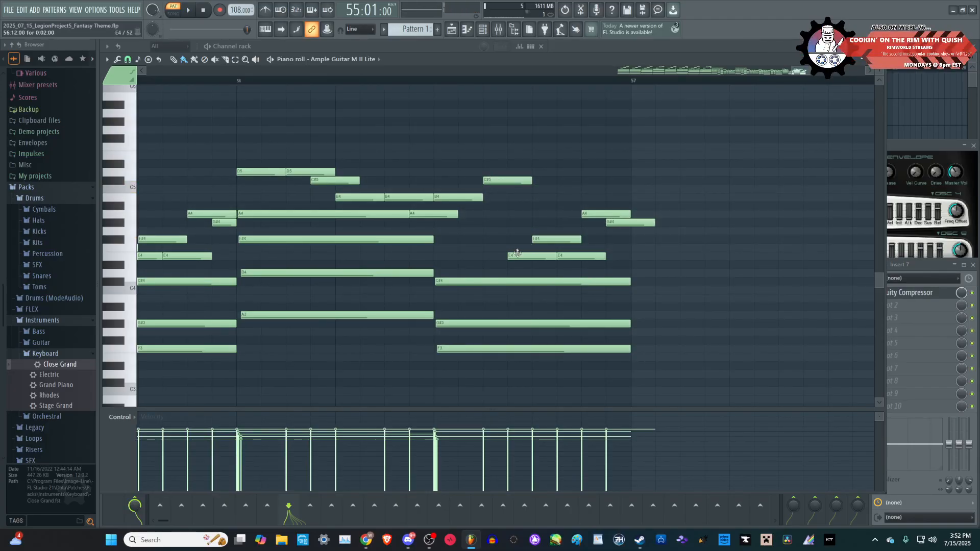
# - Raise bar 56's remaining E4, F#4 and E4 to B4, C#5 and B4, move its last two notes to A5 and G#5, and play it back
pyautogui.moveTo(517, 253); pyautogui.dragTo(517, 233)
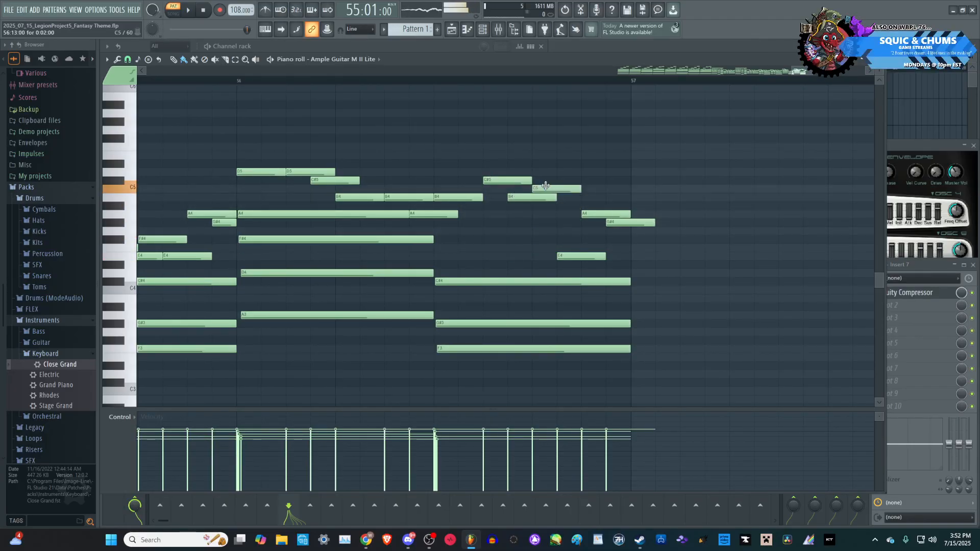
pyautogui.moveTo(568, 257); pyautogui.dragTo(564, 193)
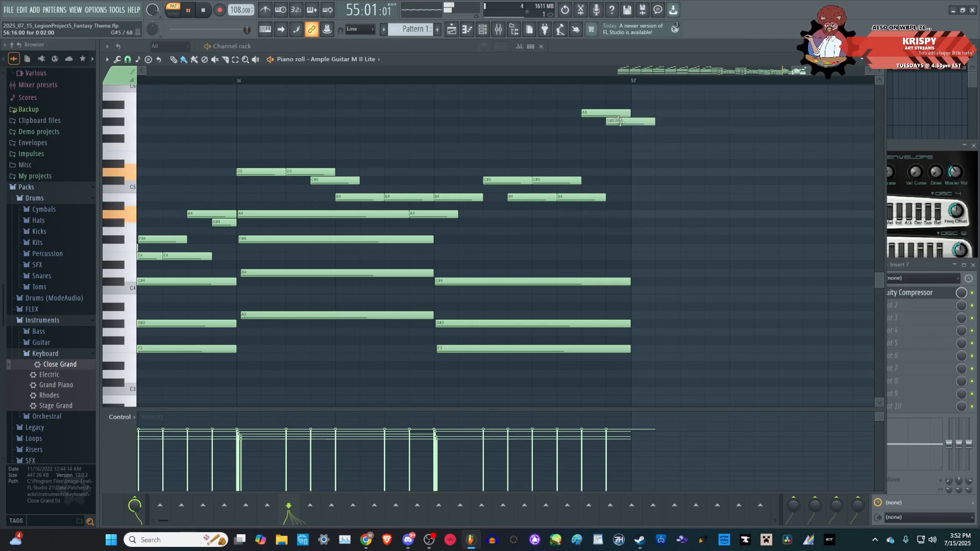
pyautogui.press('space')
pyautogui.scroll(-2, 565, 228)
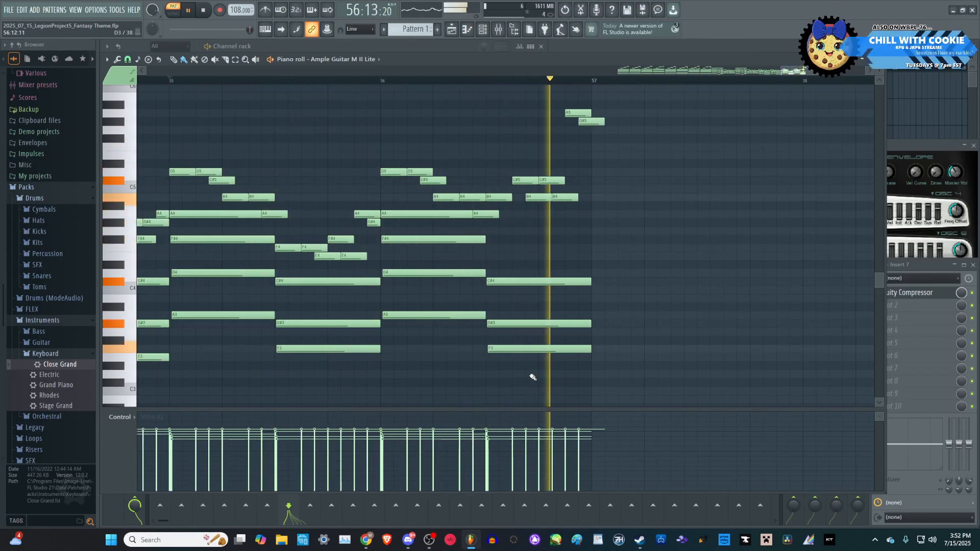
pyautogui.press('space')
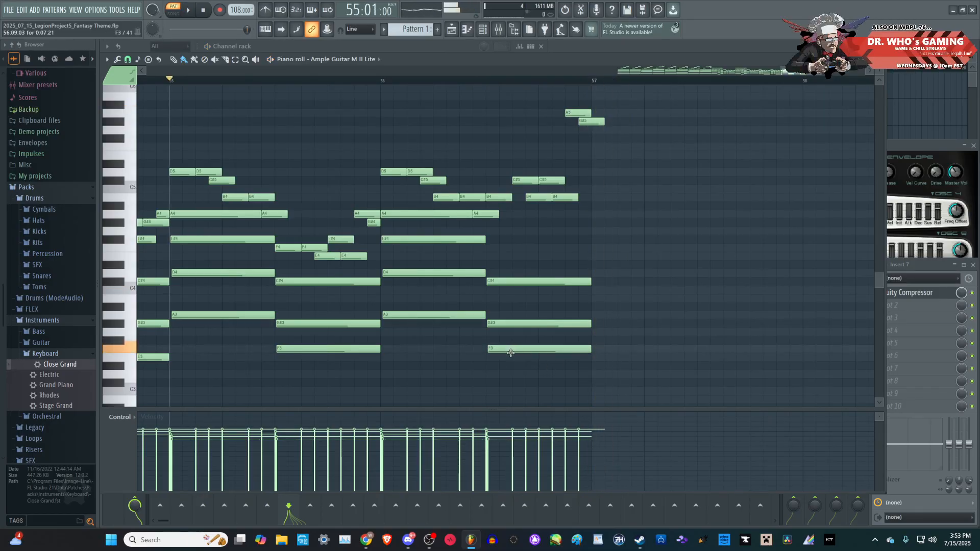
# - Add a half-bar F4 at the middle of bar 56 and nudge the C#4, G#3 and F3 beneath it slightly later for a strum
pyautogui.moveTo(512, 346); pyautogui.dragTo(515, 341)
pyautogui.press('space')
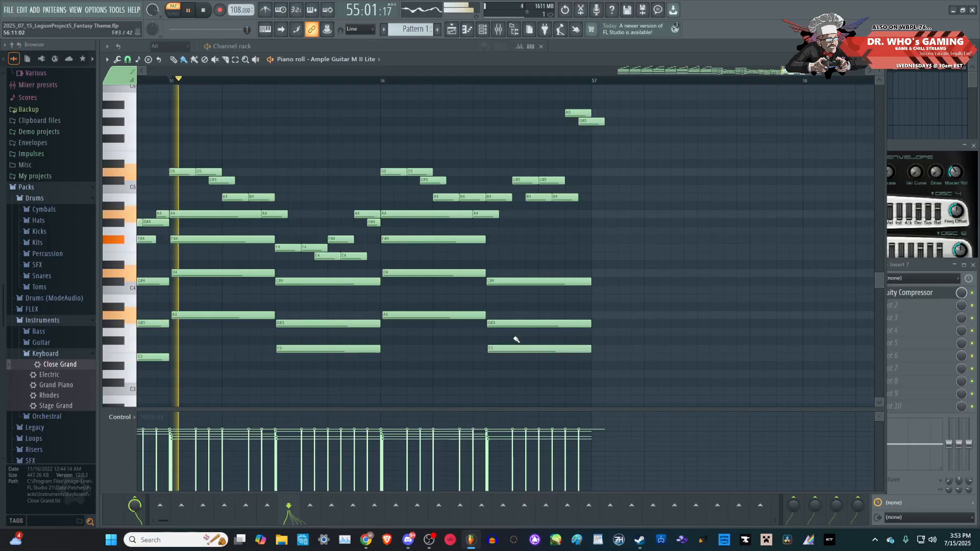
pyautogui.click(494, 247)
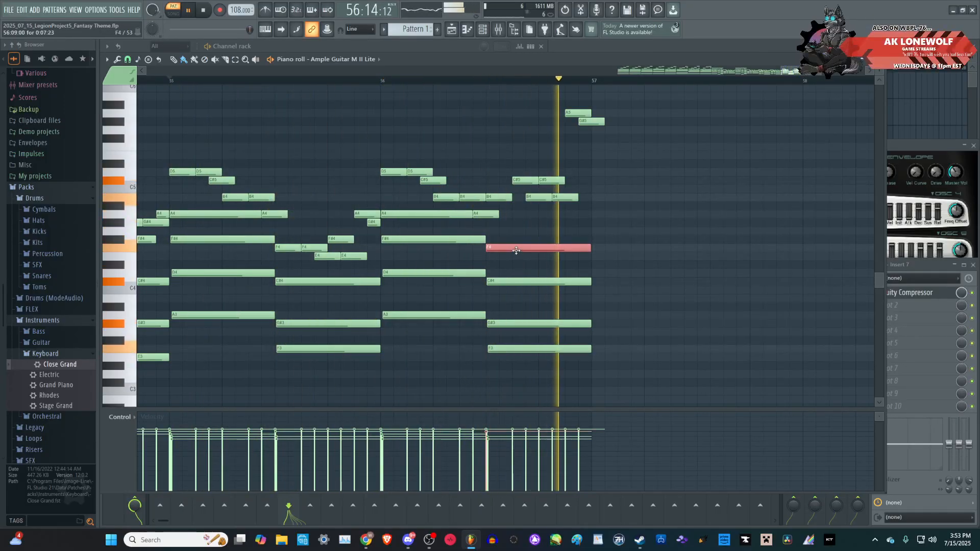
pyautogui.moveTo(562, 377); pyautogui.dragTo(535, 292)
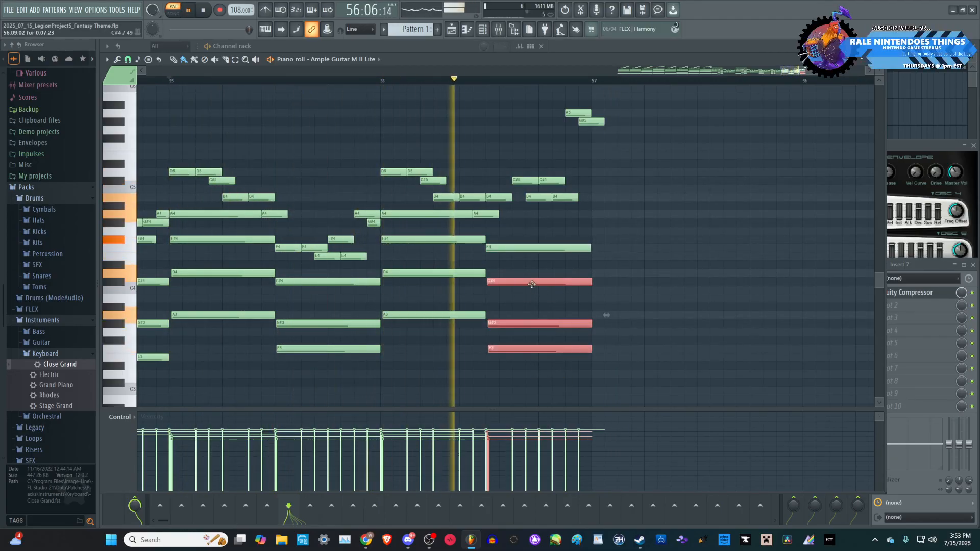
pyautogui.moveTo(588, 288); pyautogui.dragTo(533, 240)
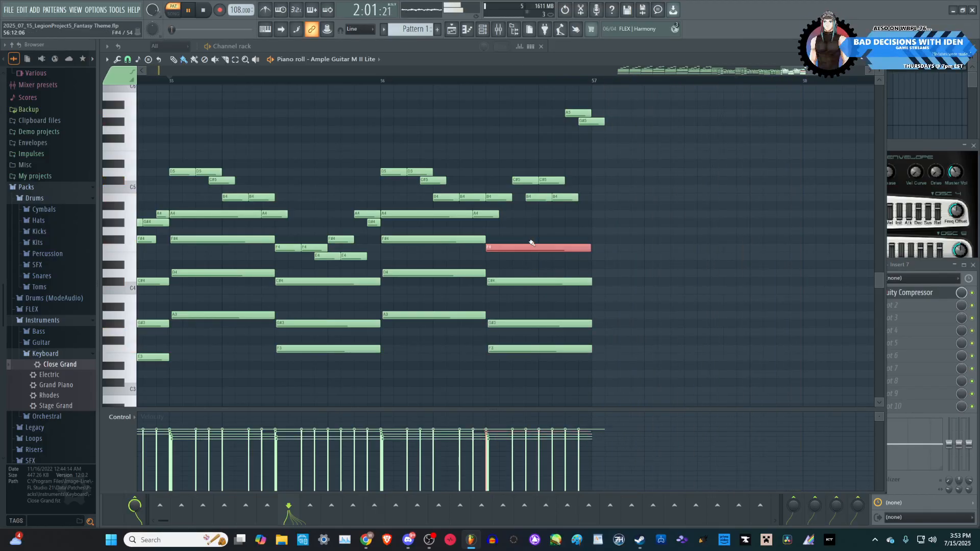
pyautogui.click(646, 272)
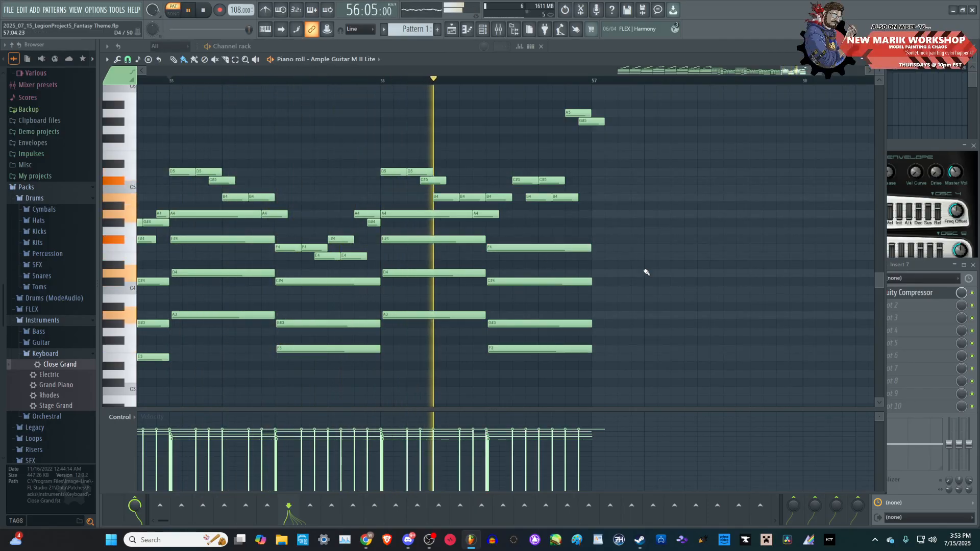
pyautogui.press('space')
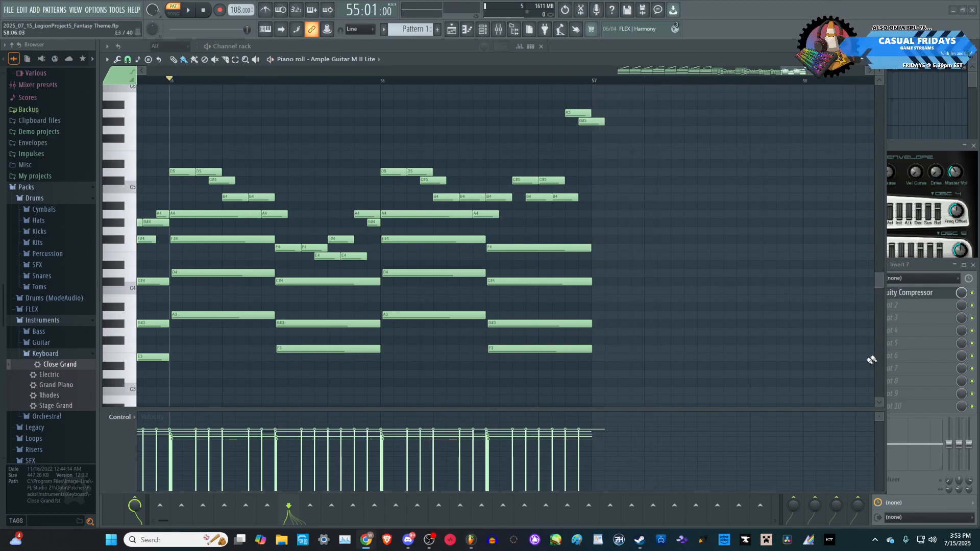
# - Play back the guitar part from bar 49 through bar 56
pyautogui.scroll(-3, 825, 339)
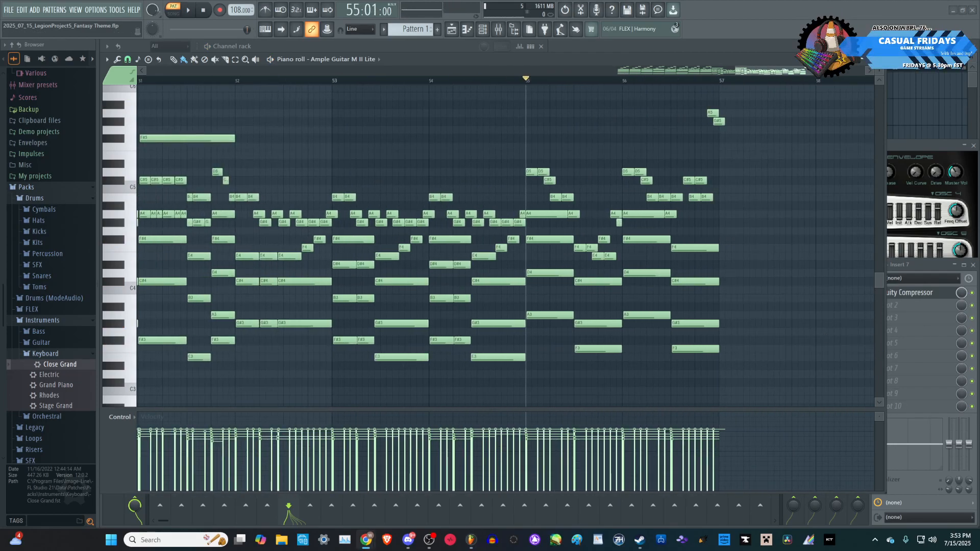
pyautogui.scroll(-3, 522, 315)
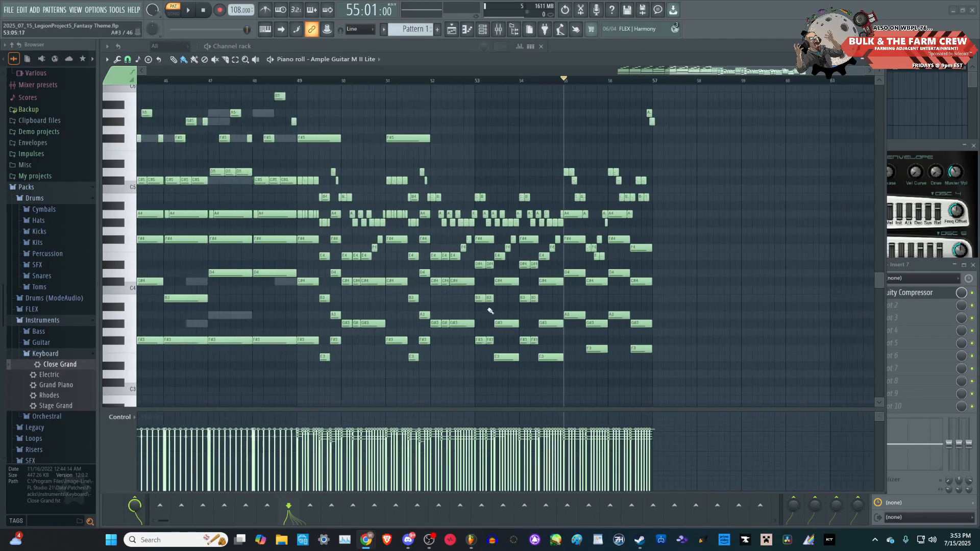
pyautogui.click(298, 80)
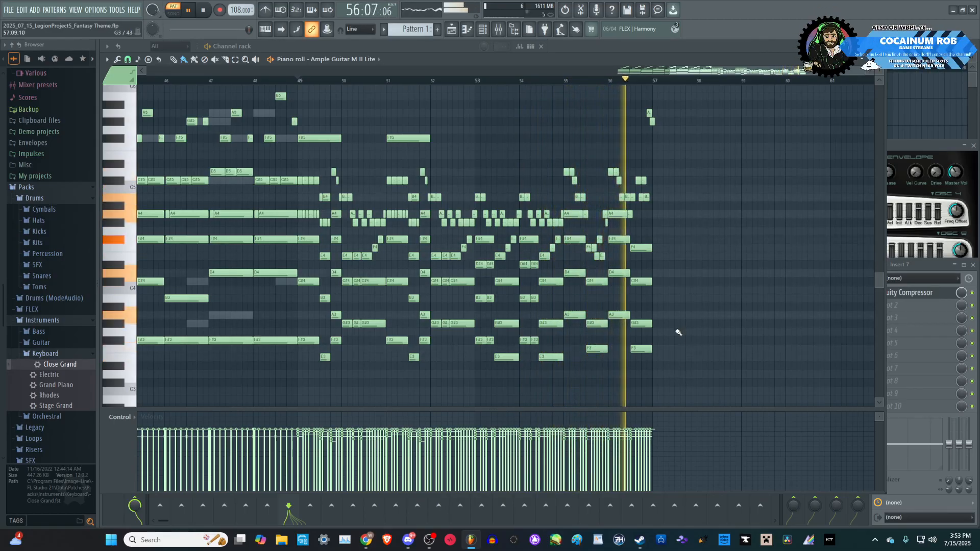
# - Select and copy all guitar notes in bars 49 to 56
pyautogui.moveTo(749, 386); pyautogui.dragTo(305, 95)
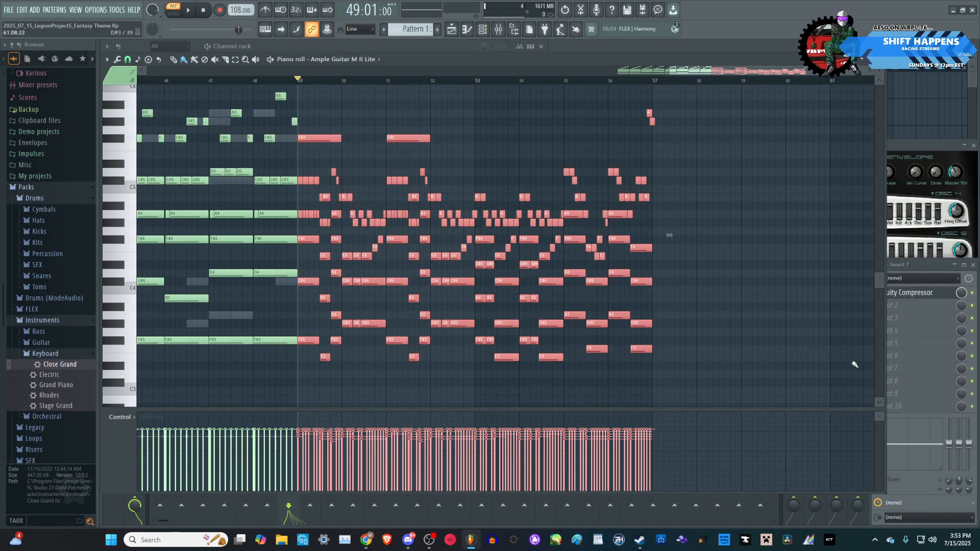
pyautogui.scroll(5, 786, 334)
pyautogui.hotkey('ctrl', 'v')
pyautogui.hotkey('ctrl', 'z')
pyautogui.hotkey('ctrl', 'z')
# - Paste the copied eight bars at the start of bar 57 and play back from bar 49
pyautogui.scroll(2, 466, 303)
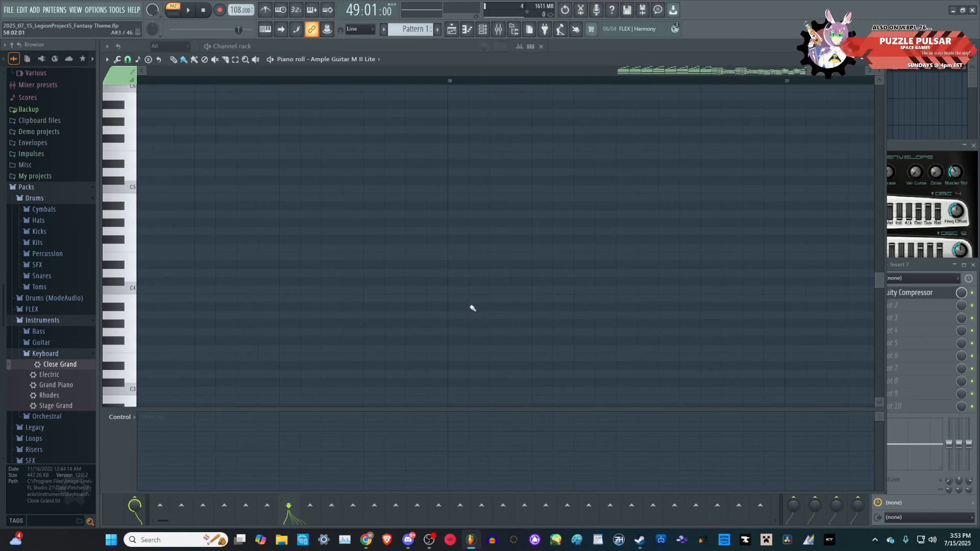
pyautogui.scroll(-2, 472, 309)
pyautogui.scroll(1, 472, 309)
pyautogui.hotkey('ctrl', 'v')
pyautogui.scroll(-5, 472, 309)
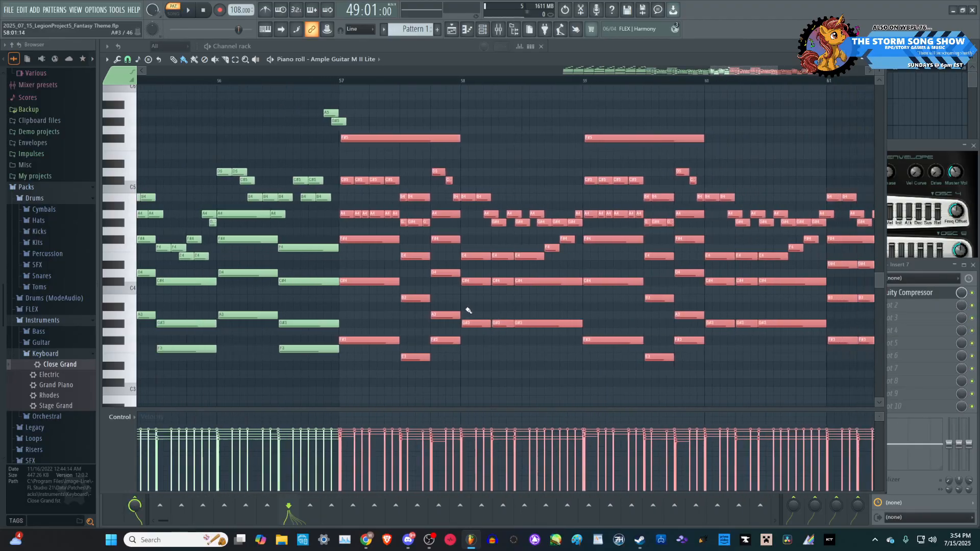
pyautogui.scroll(-3, 468, 310)
pyautogui.press('space')
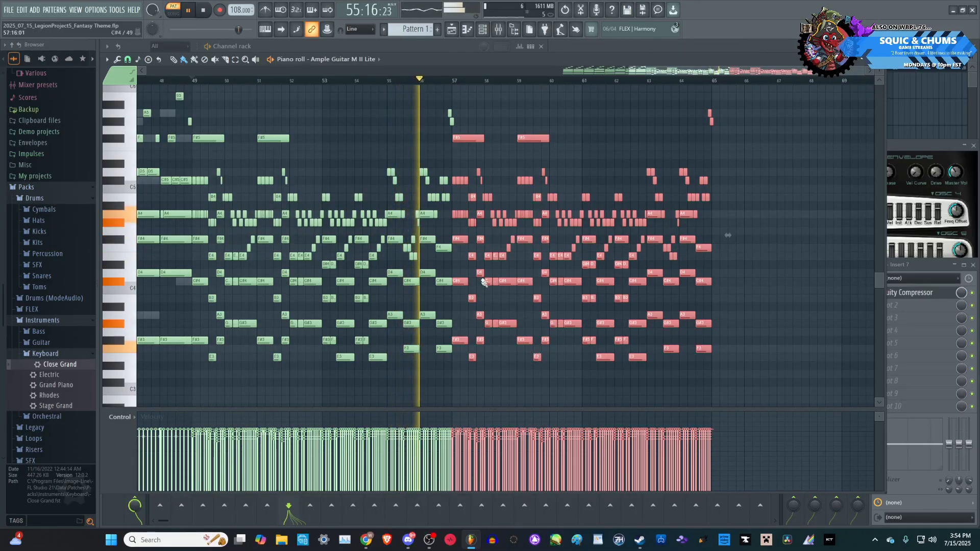
# - Follow the playback of the guitar part through the repeated bars 57 to 64
pyautogui.scroll(2, 463, 240)
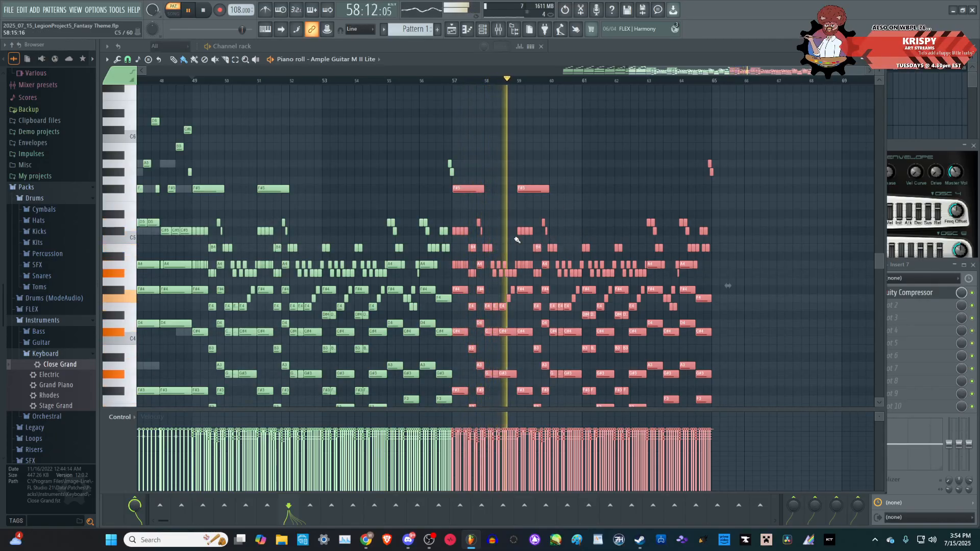
pyautogui.scroll(-1, 633, 273)
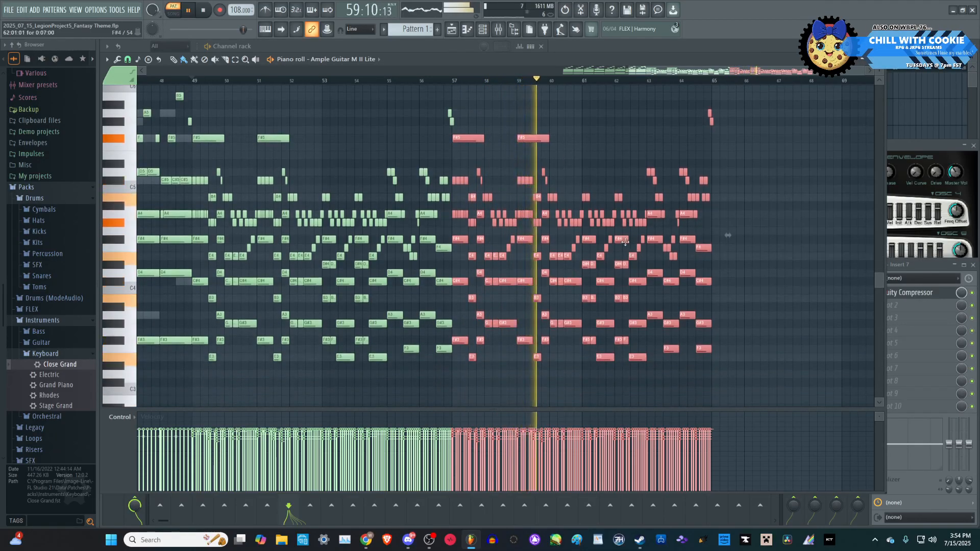
pyautogui.scroll(3, 676, 275)
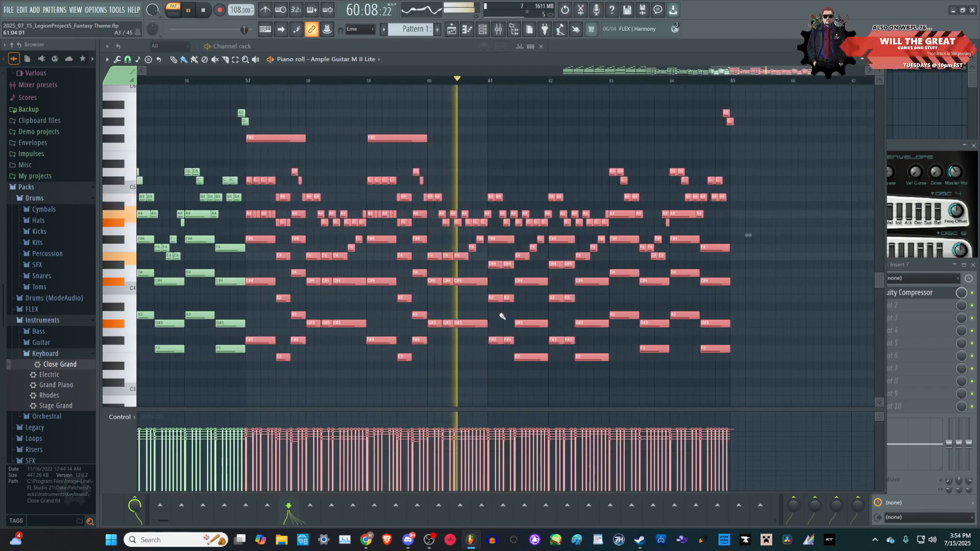
pyautogui.scroll(-4, 506, 306)
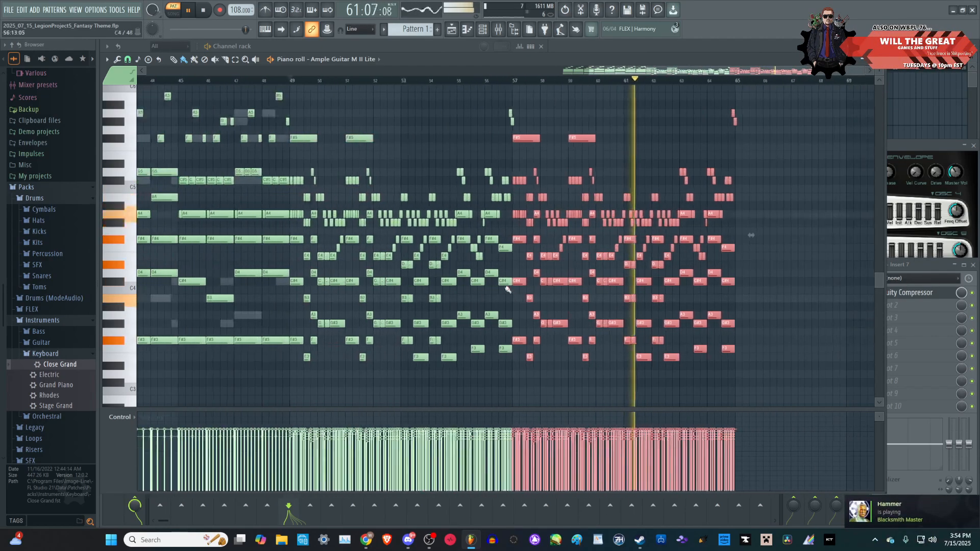
pyautogui.scroll(3, 773, 297)
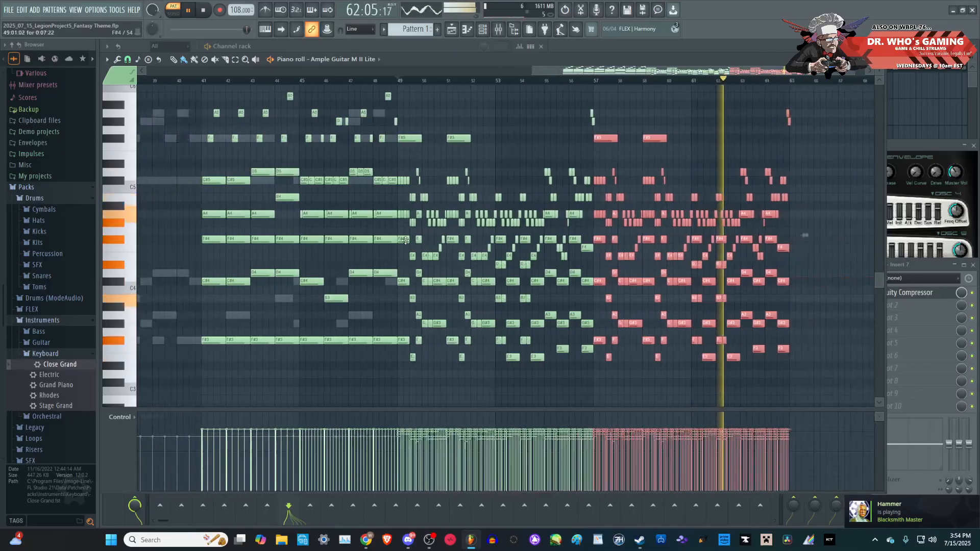
pyautogui.scroll(-2, 773, 297)
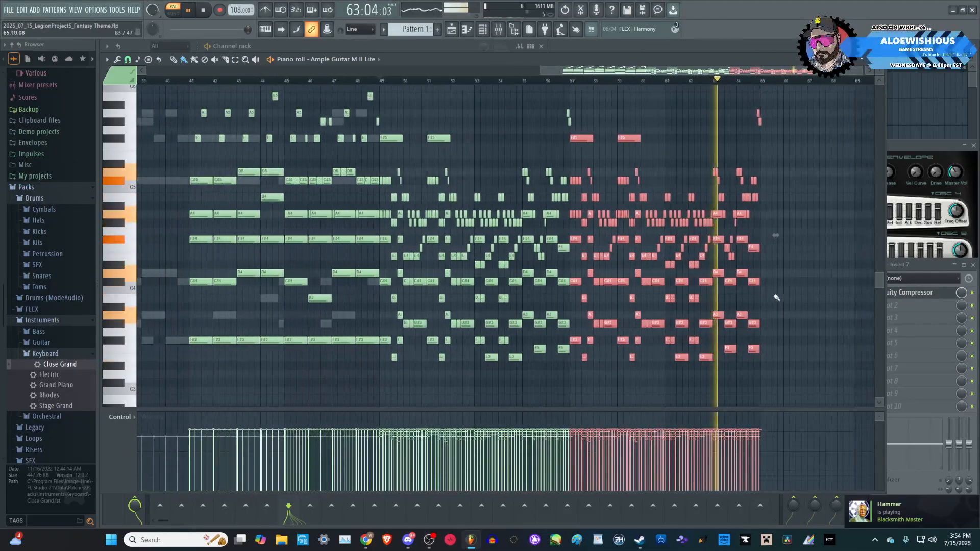
pyautogui.scroll(4, 773, 298)
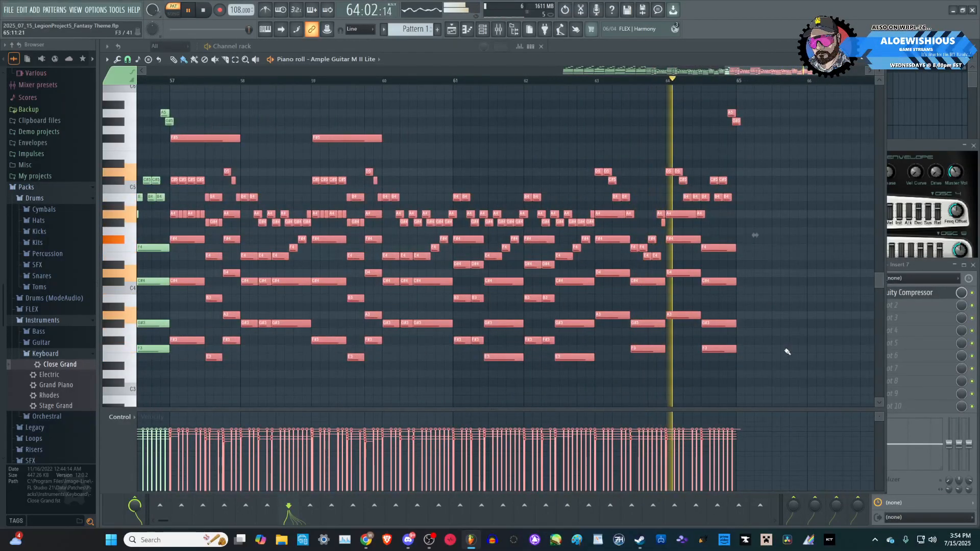
pyautogui.scroll(-2, 777, 350)
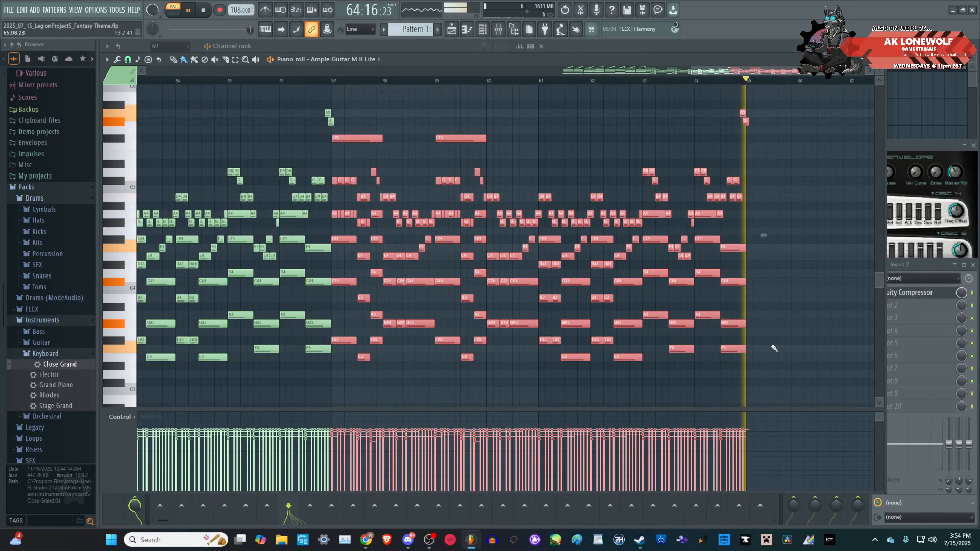
pyautogui.scroll(-3, 768, 342)
pyautogui.scroll(-1, 351, 170)
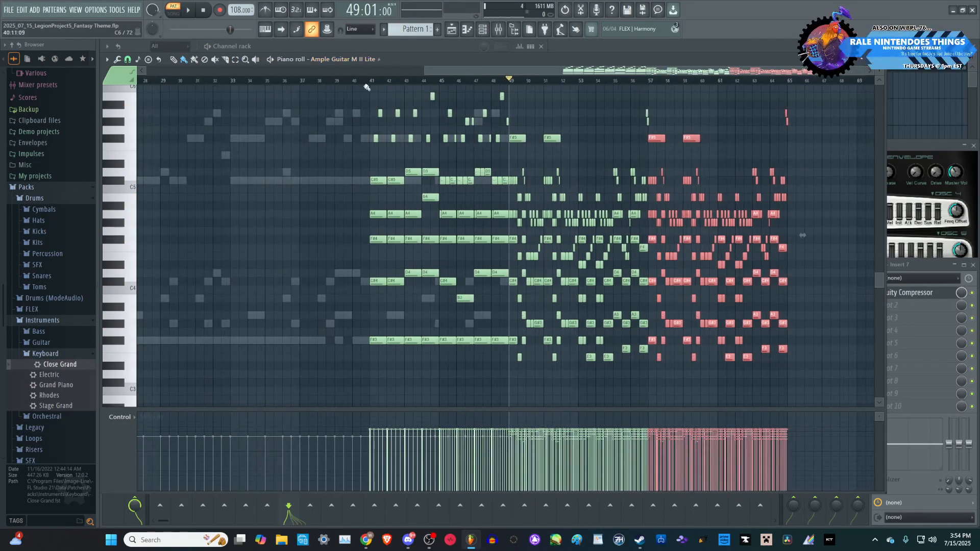
# - Play back the arrangement from bar 41
pyautogui.scroll(-3, 358, 92)
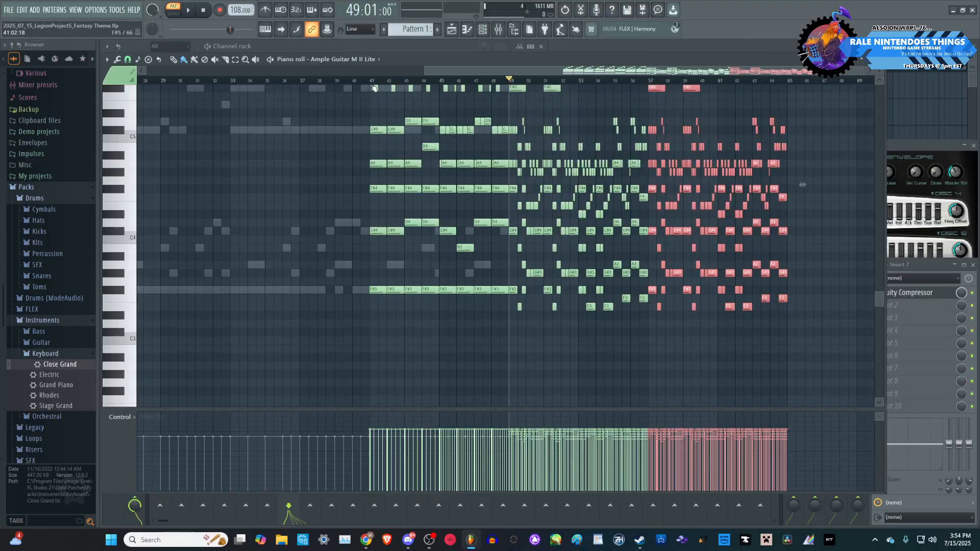
pyautogui.click(371, 83)
pyautogui.press('space')
pyautogui.scroll(3, 567, 272)
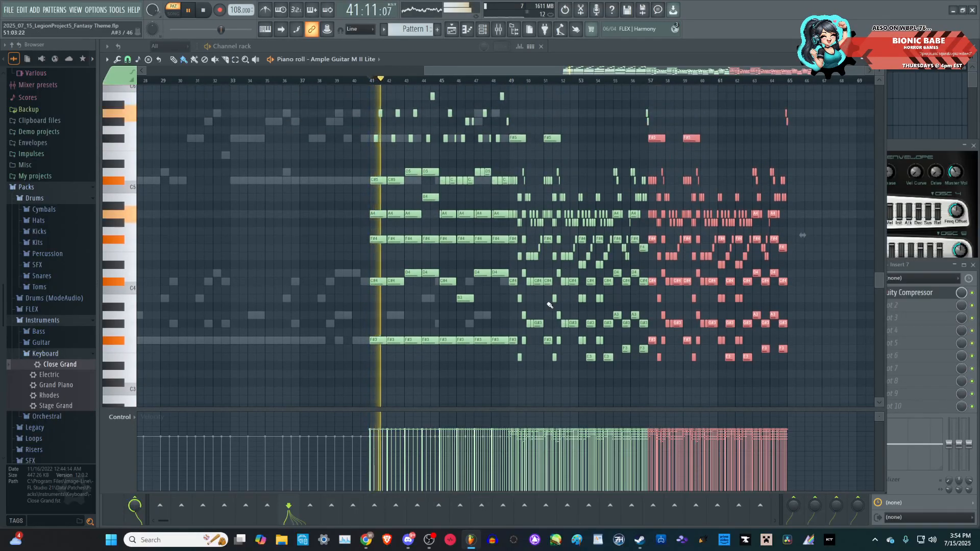
pyautogui.scroll(2, 547, 303)
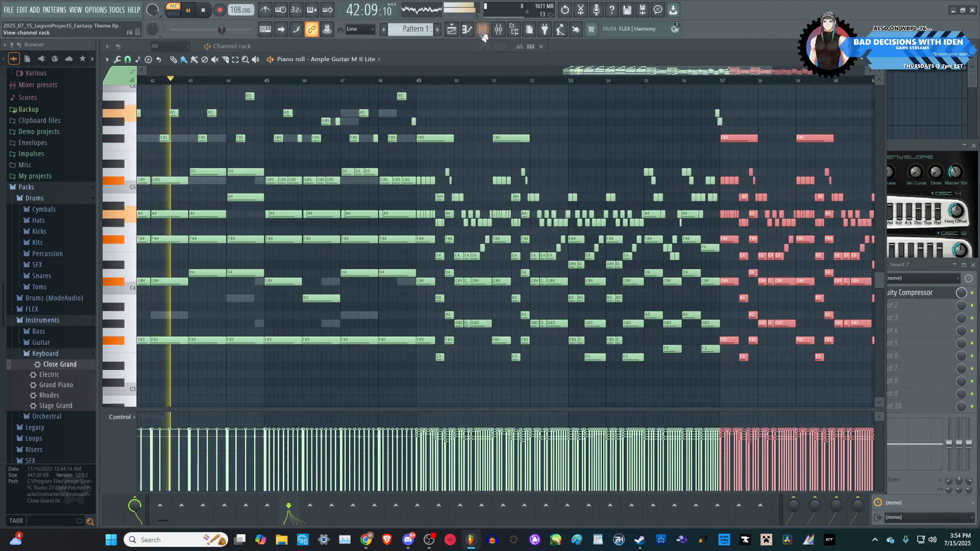
# - Open the Toxic Biohazard notes in the piano roll and add a half-bar F#3 at the start of bar 49
pyautogui.click(487, 29)
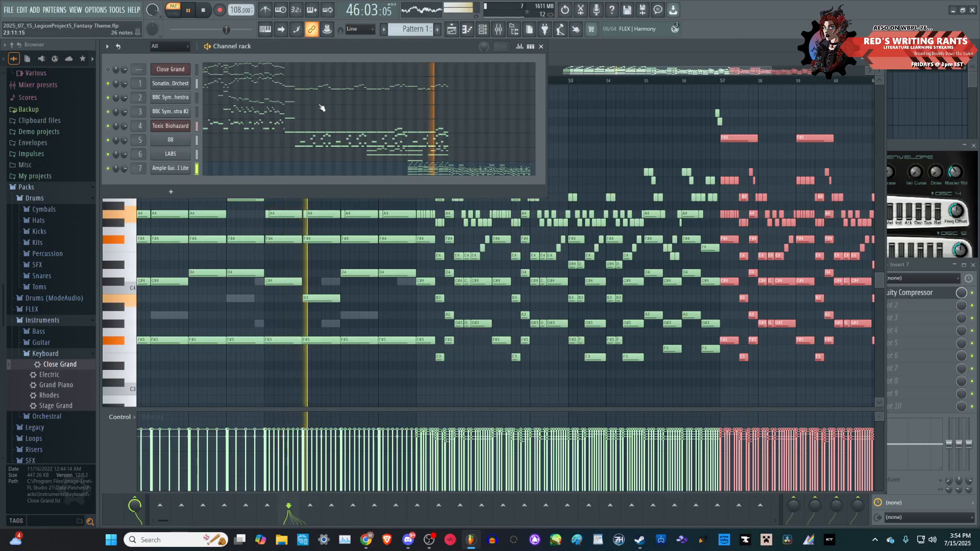
pyautogui.click(245, 129)
pyautogui.scroll(5, 444, 352)
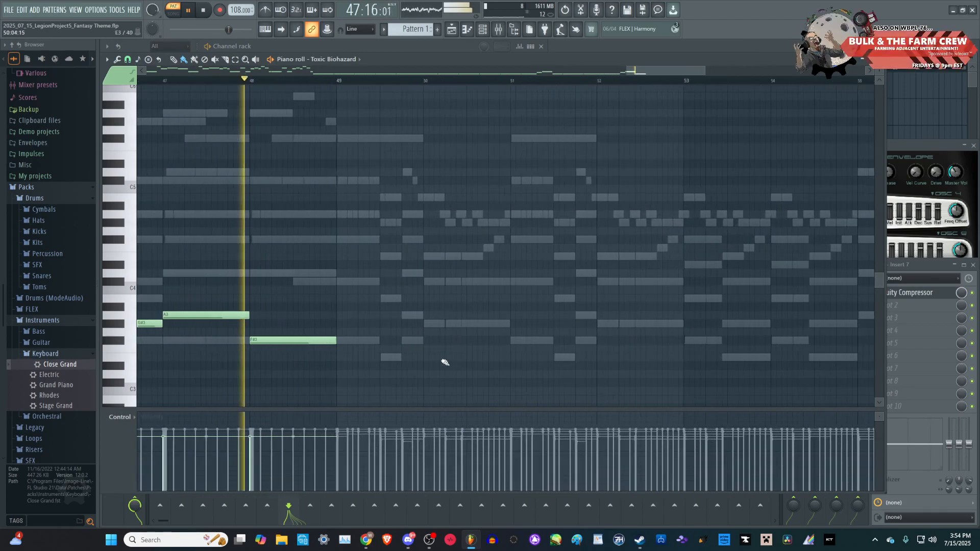
pyautogui.click(317, 341)
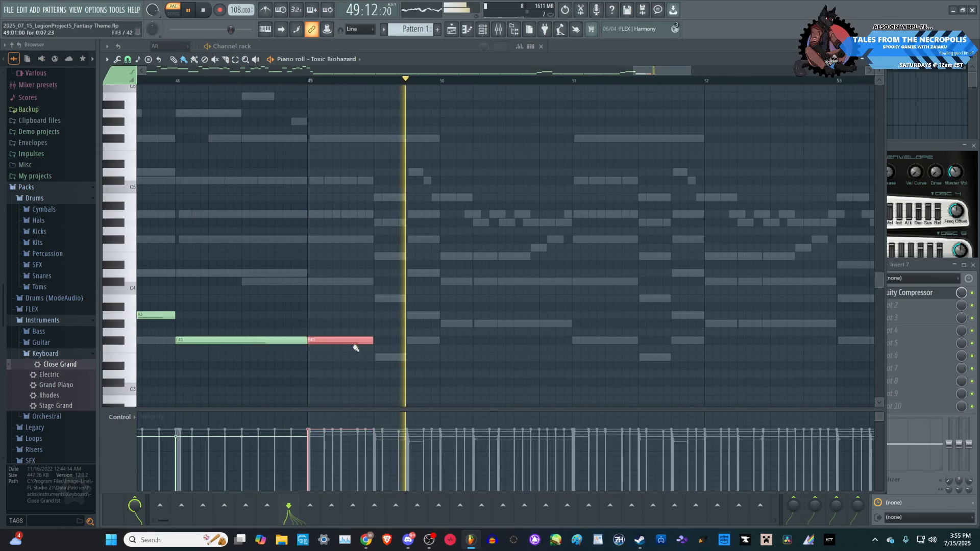
# - Add quarter-bar E3 and D4 notes in the second half of bar 49 and a full-bar C#4 in bar 50
pyautogui.click(376, 299)
pyautogui.press('space')
pyautogui.press('space')
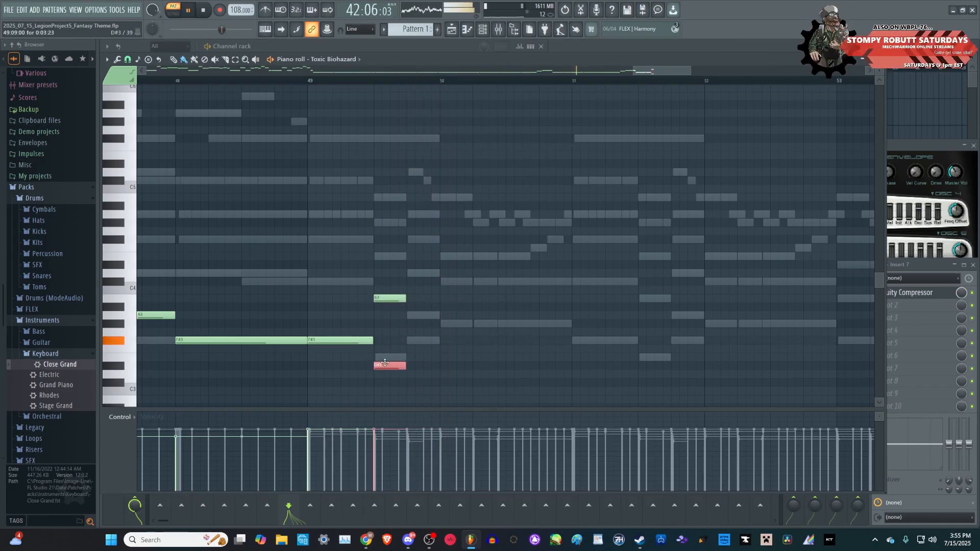
pyautogui.moveTo(387, 362); pyautogui.dragTo(384, 358)
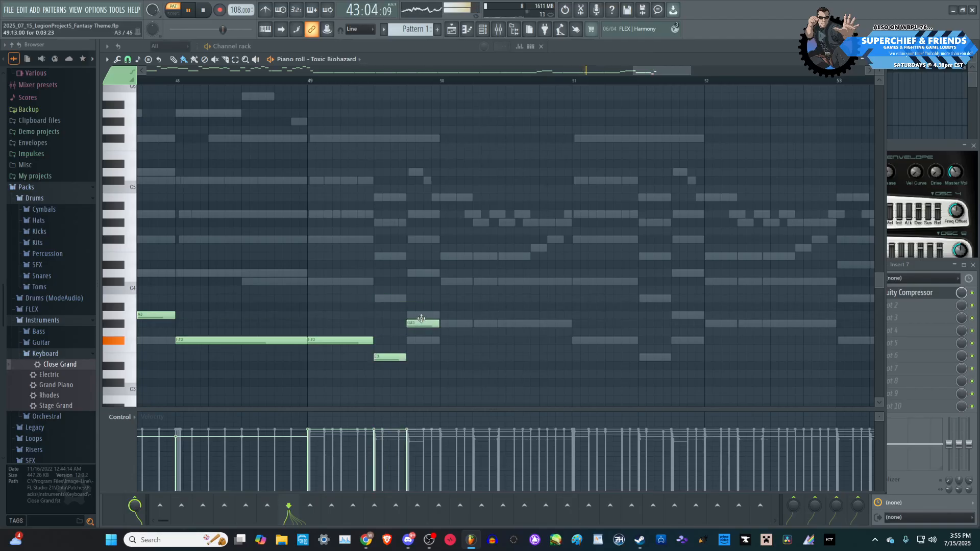
pyautogui.moveTo(421, 336); pyautogui.dragTo(423, 376)
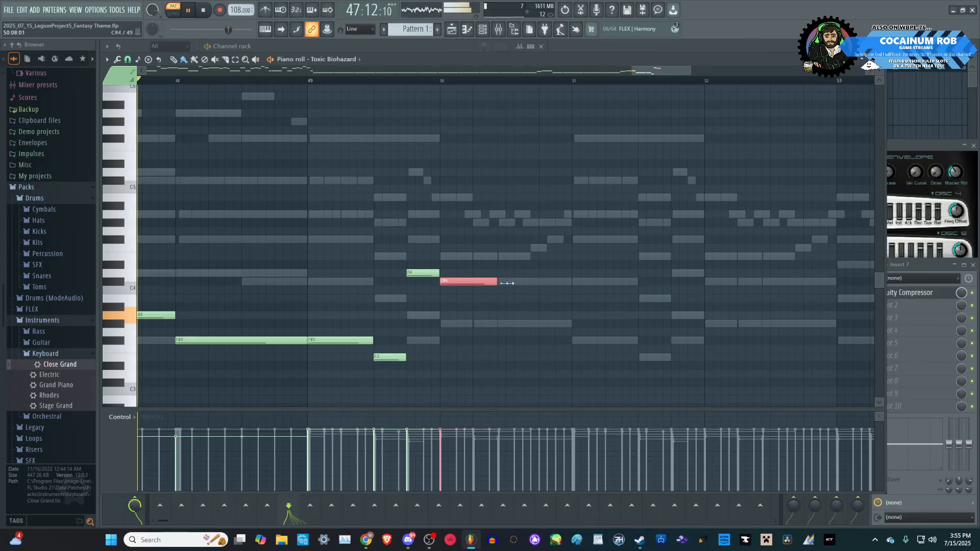
pyautogui.moveTo(500, 284); pyautogui.dragTo(574, 282)
# - Repeat the line in bars 51 and 52 with a half-bar F#3, quarter-bar E3 and D4, and a full-bar C#4
pyautogui.scroll(-1, 255, 329)
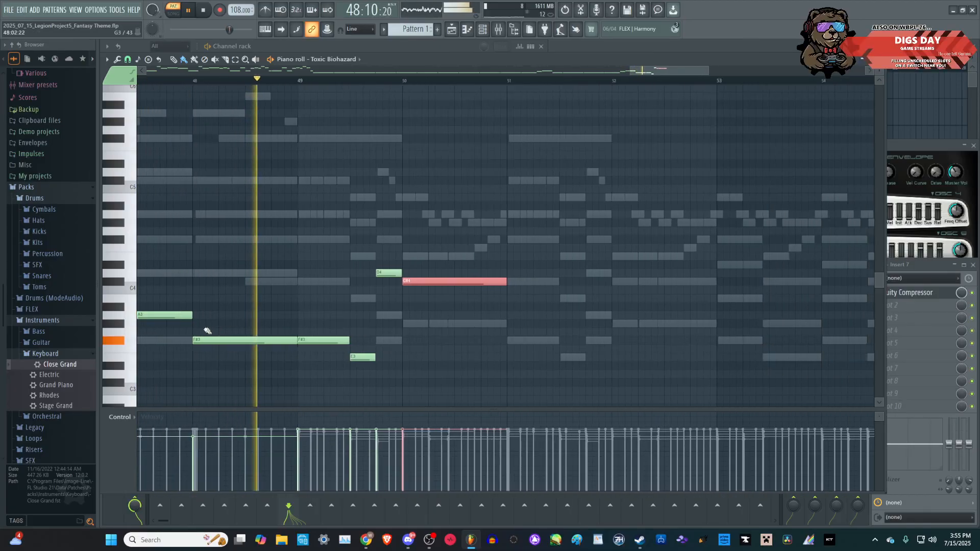
pyautogui.scroll(-1, 210, 330)
pyautogui.scroll(2, 468, 337)
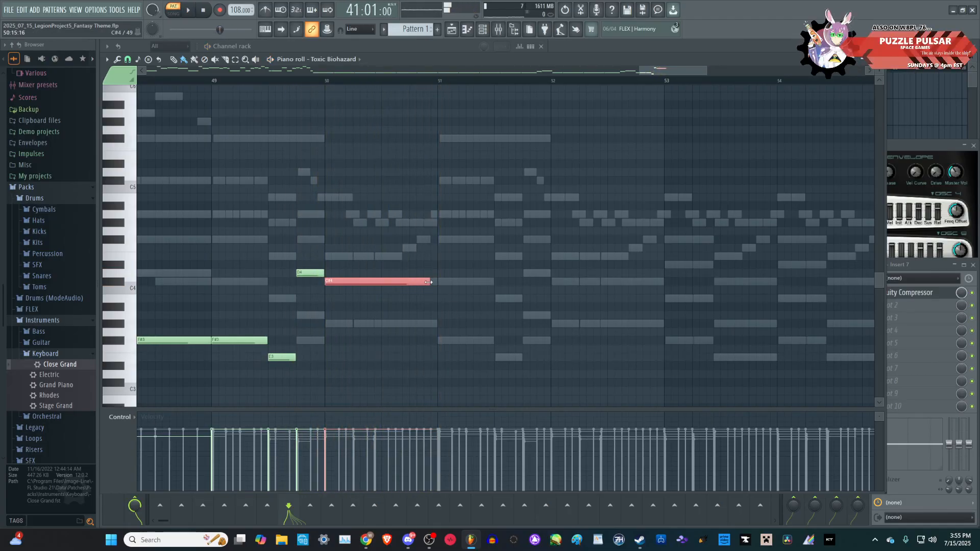
pyautogui.click(439, 342)
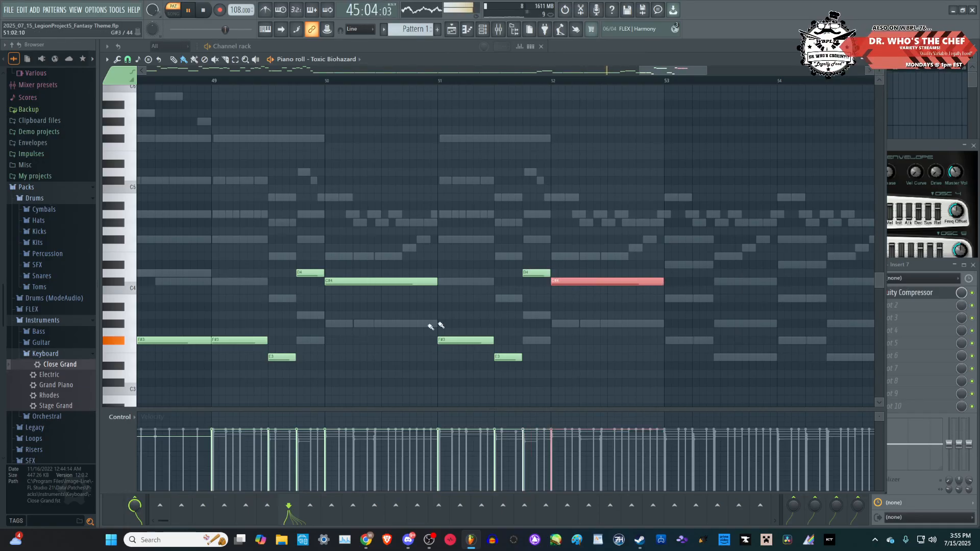
# - Add a B3 at the start of bar 53 and a C#4 filling the rest, matching the guitar's chord lengths
pyautogui.scroll(-6, 453, 323)
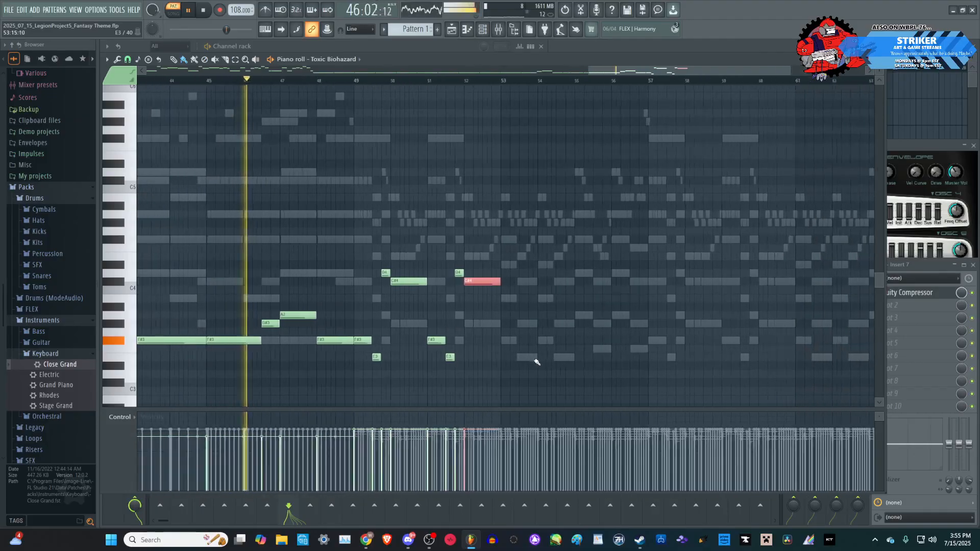
pyautogui.scroll(2, 489, 376)
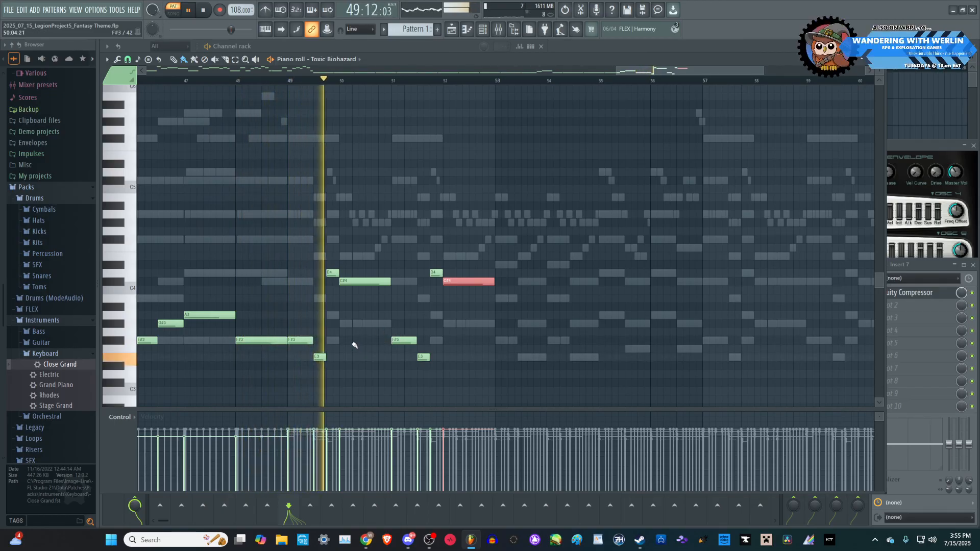
pyautogui.scroll(2, 514, 325)
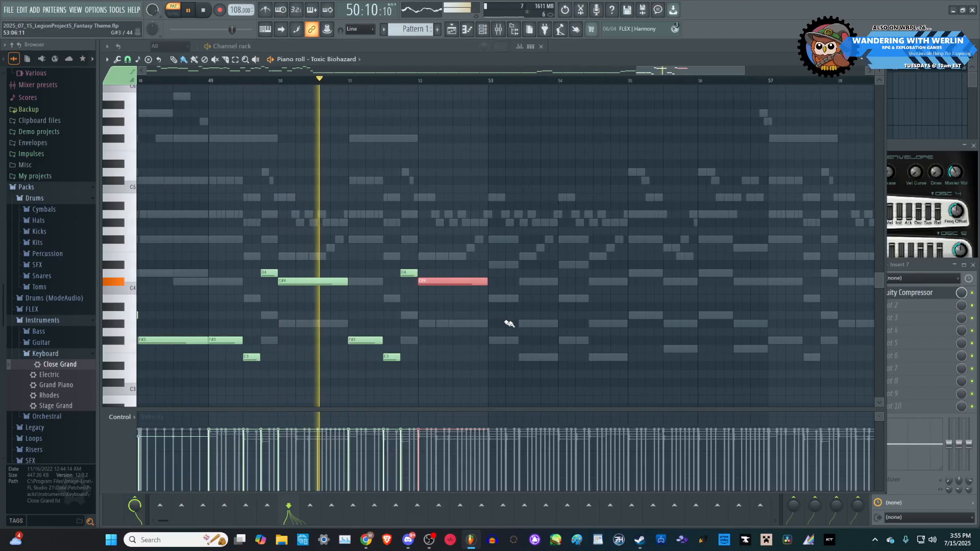
pyautogui.click(491, 298)
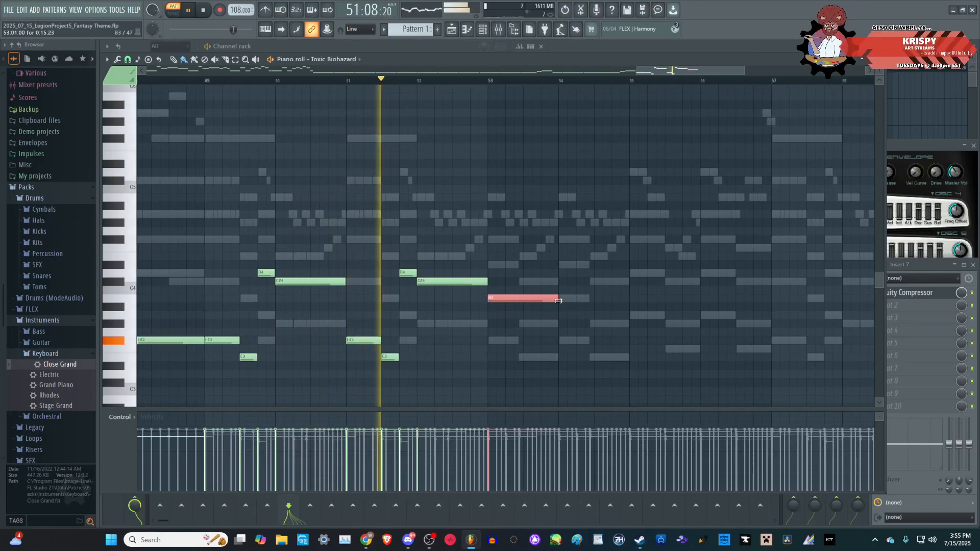
pyautogui.moveTo(558, 302); pyautogui.dragTo(518, 300)
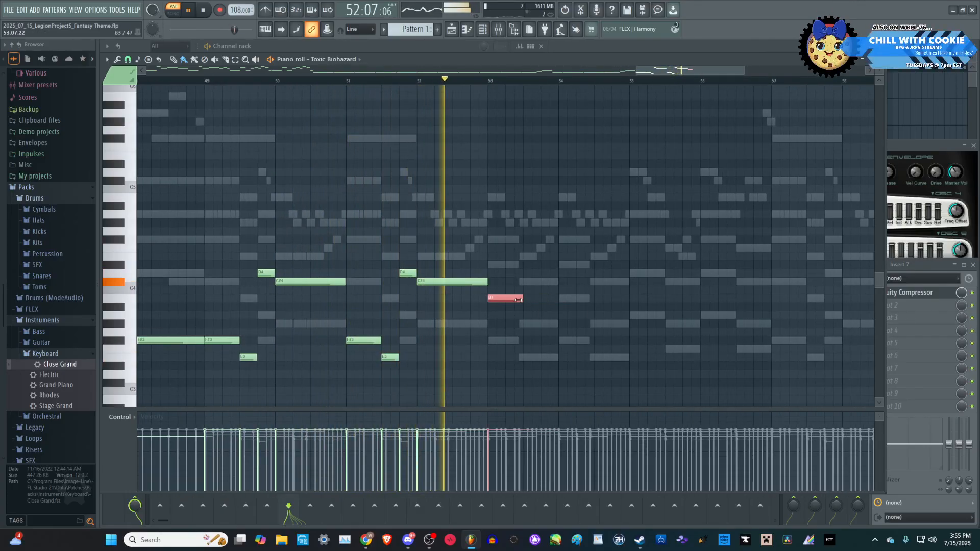
pyautogui.scroll(2, 523, 299)
pyautogui.click(527, 298)
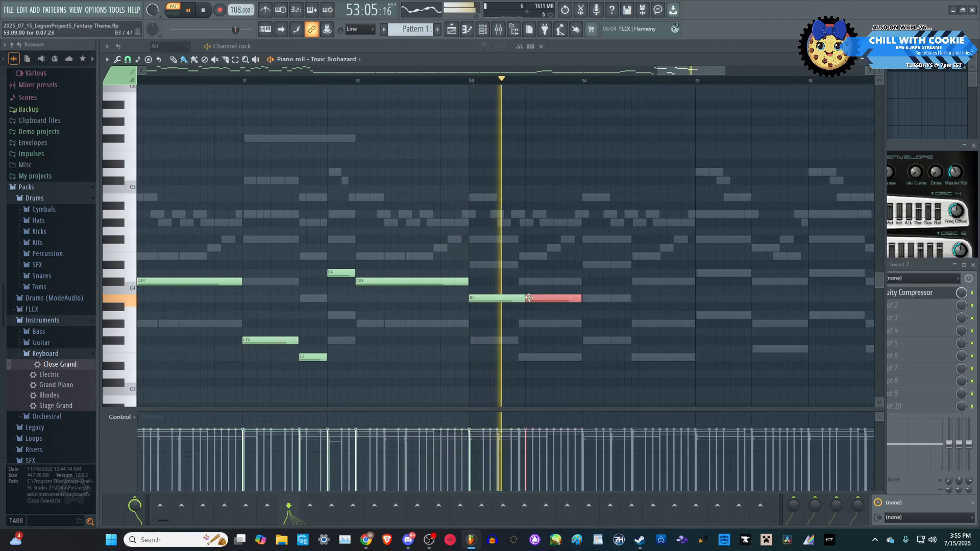
pyautogui.rightClick(527, 298)
pyautogui.moveTo(524, 298); pyautogui.dragTo(581, 283)
pyautogui.click(521, 283)
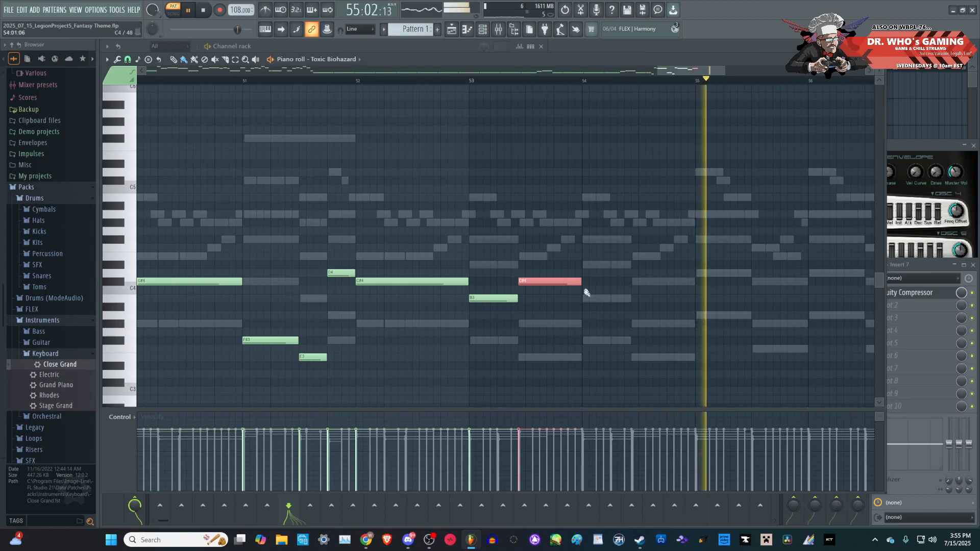
# - Repeat the B3 and C#4 pair in bar 54 and add half-bar D4 and C#4 notes in bar 55
pyautogui.click(584, 299)
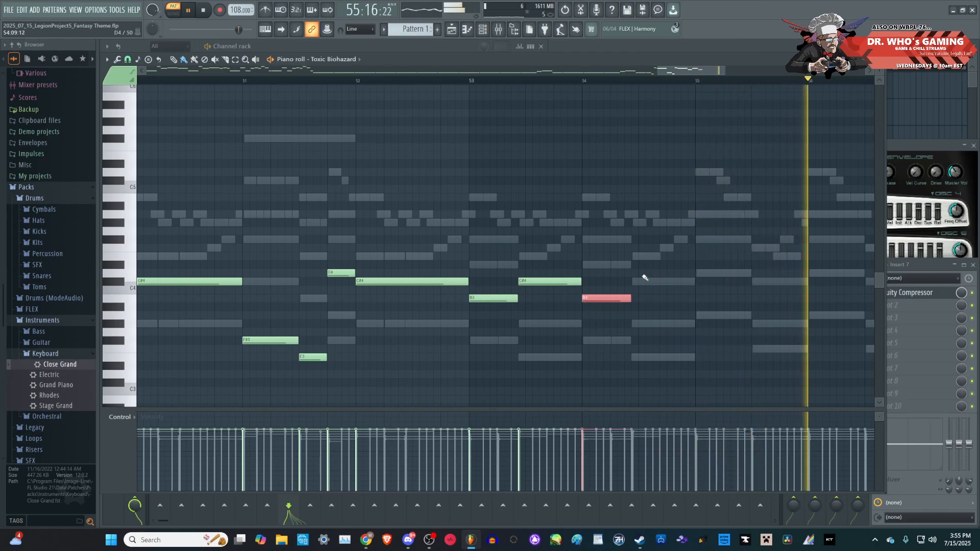
pyautogui.click(645, 280)
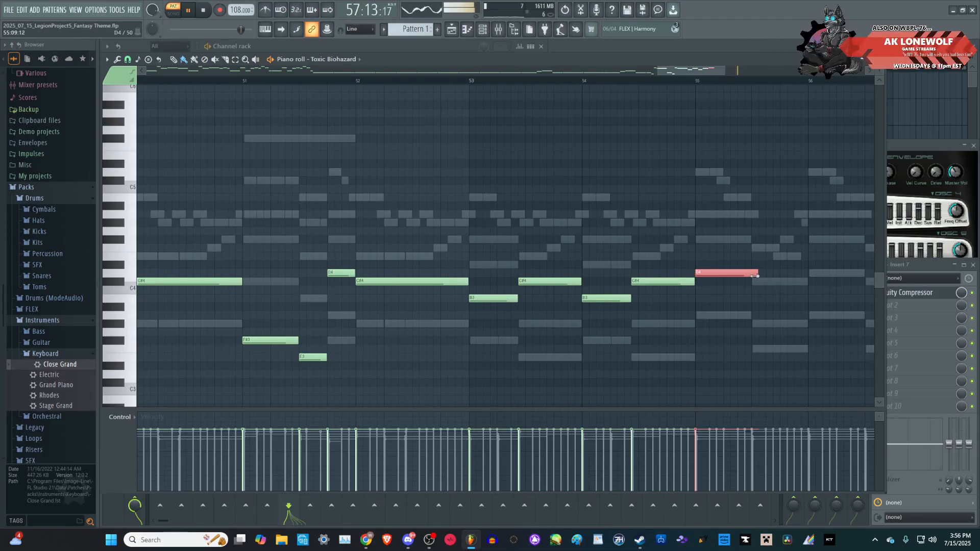
pyautogui.scroll(-4, 486, 298)
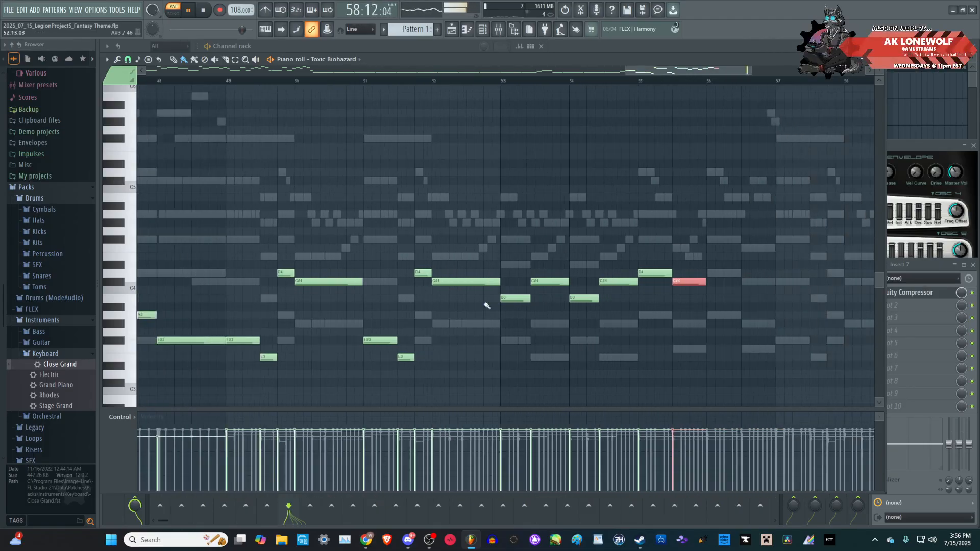
# - Restart playback near bar 49 and fill bar 56 with a half-bar D4 and a half-bar C#4
pyautogui.scroll(-1, 647, 330)
pyautogui.press('space')
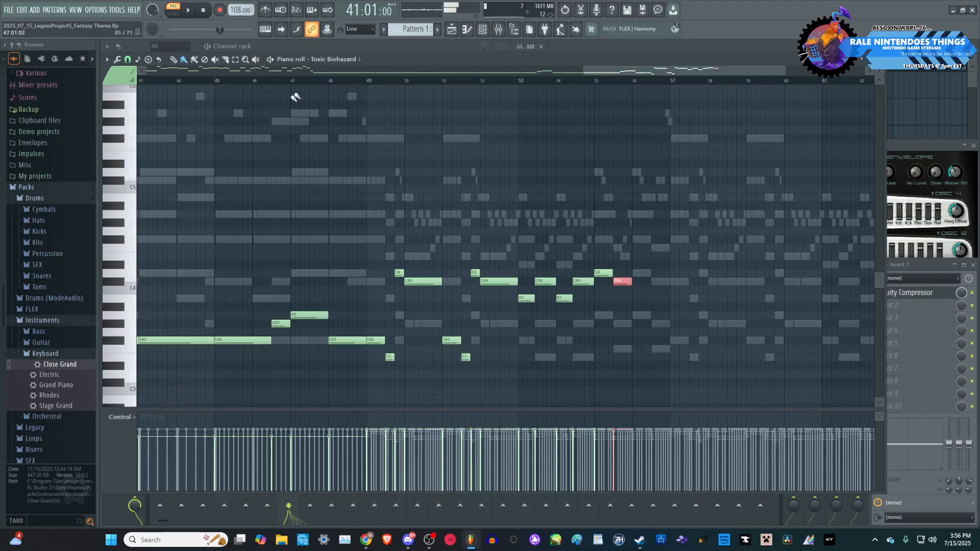
pyautogui.scroll(1, 679, 365)
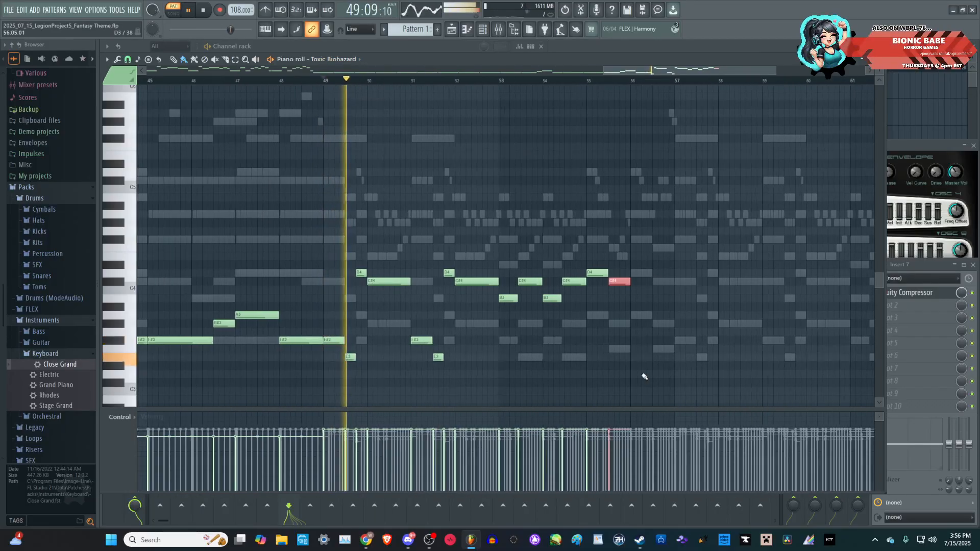
pyautogui.click(640, 273)
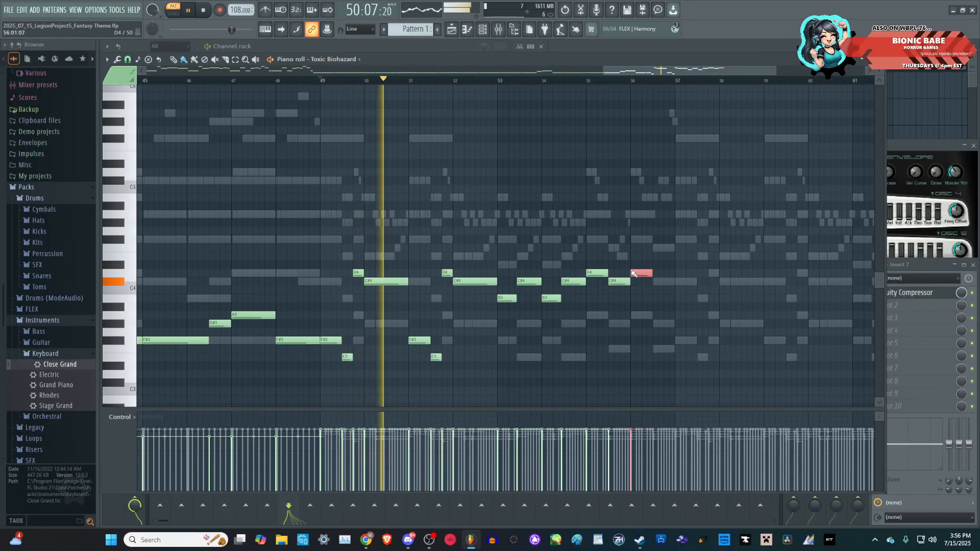
pyautogui.click(663, 282)
# - Select the Toxic Biohazard notes in bars 49 to 56 and duplicate them into bars 57 to 64
pyautogui.moveTo(726, 376); pyautogui.dragTo(334, 187)
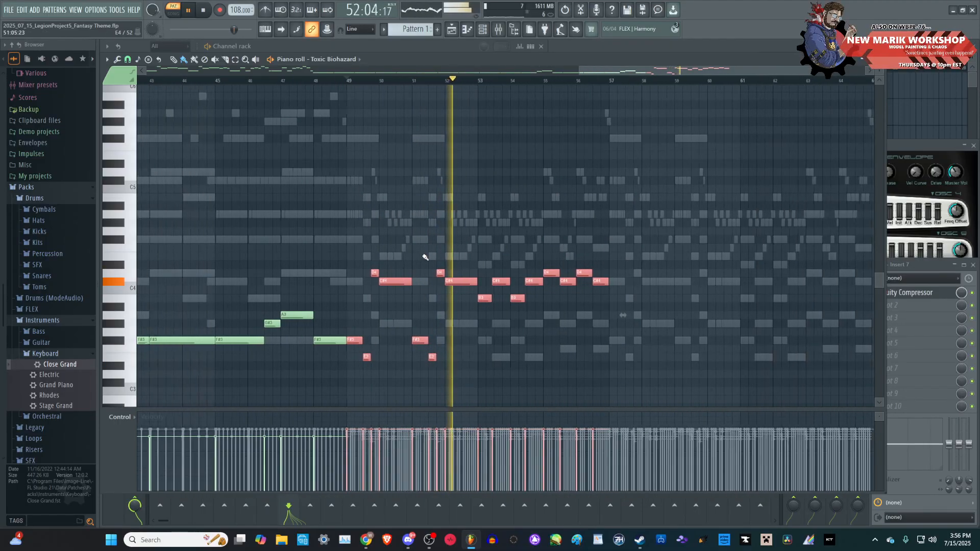
pyautogui.scroll(-3, 739, 325)
pyautogui.scroll(8, 633, 330)
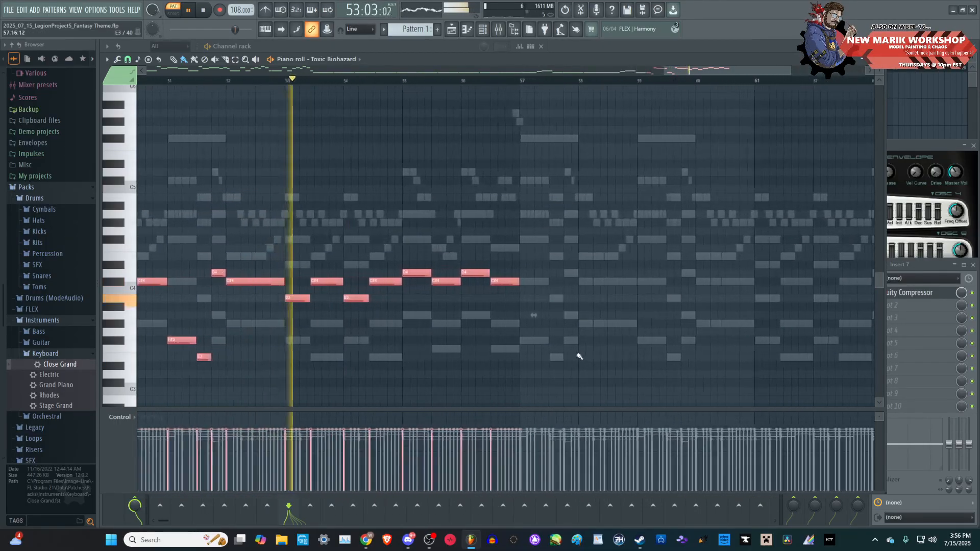
pyautogui.scroll(-6, 631, 327)
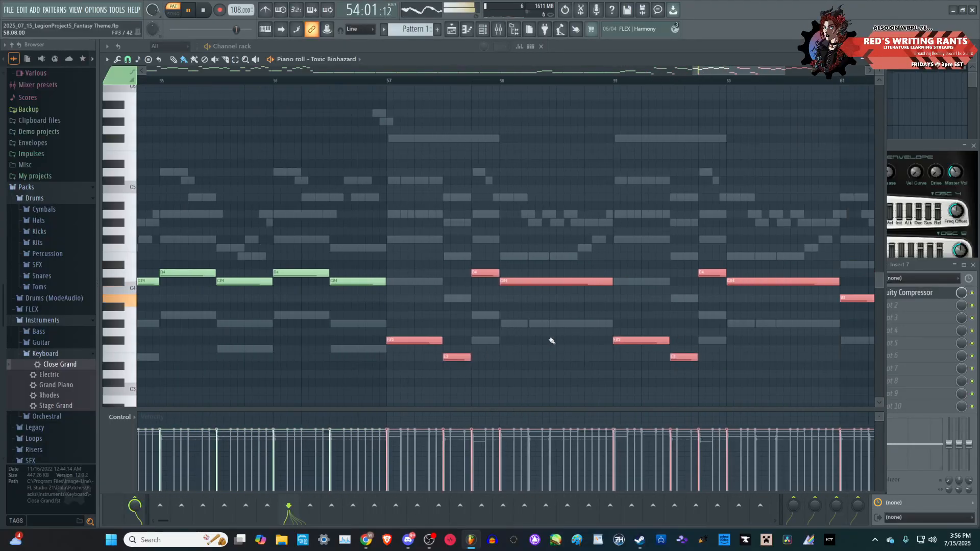
pyautogui.scroll(1, 492, 342)
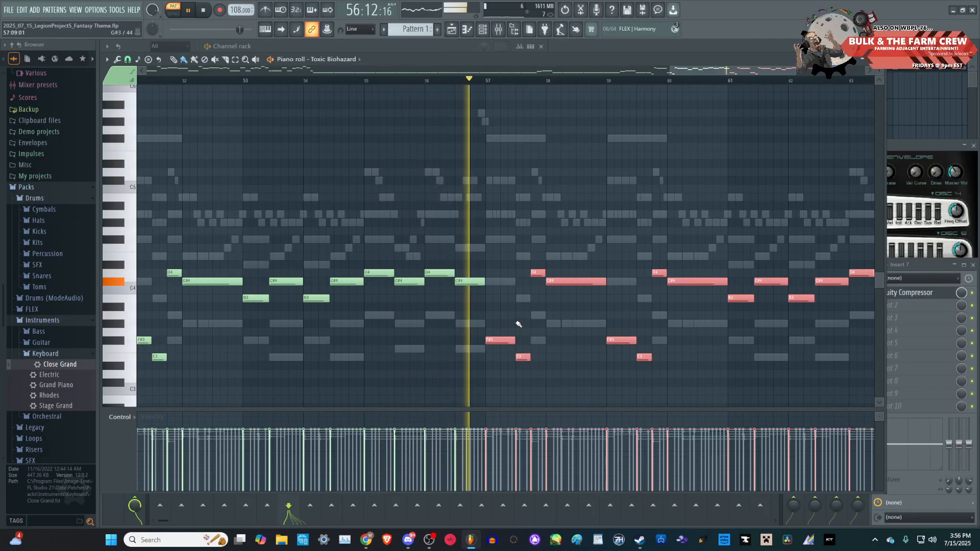
pyautogui.scroll(-3, 517, 354)
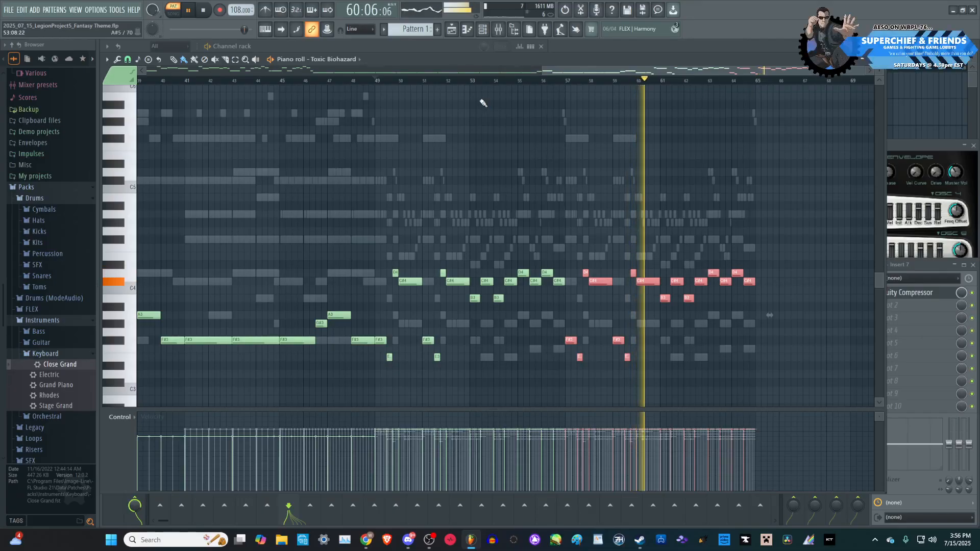
# - Open the LABS channel's notes in the piano roll around bar 49
pyautogui.click(487, 32)
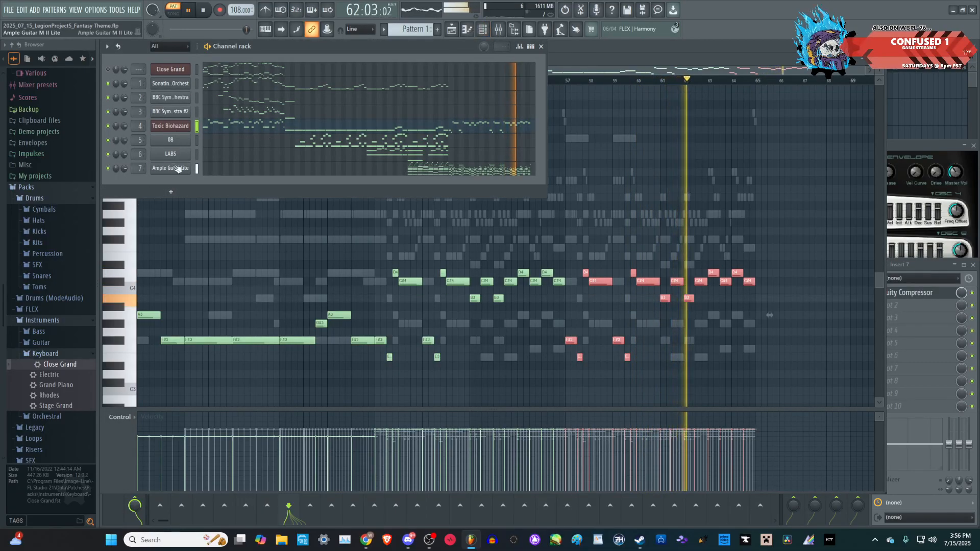
pyautogui.click(294, 158)
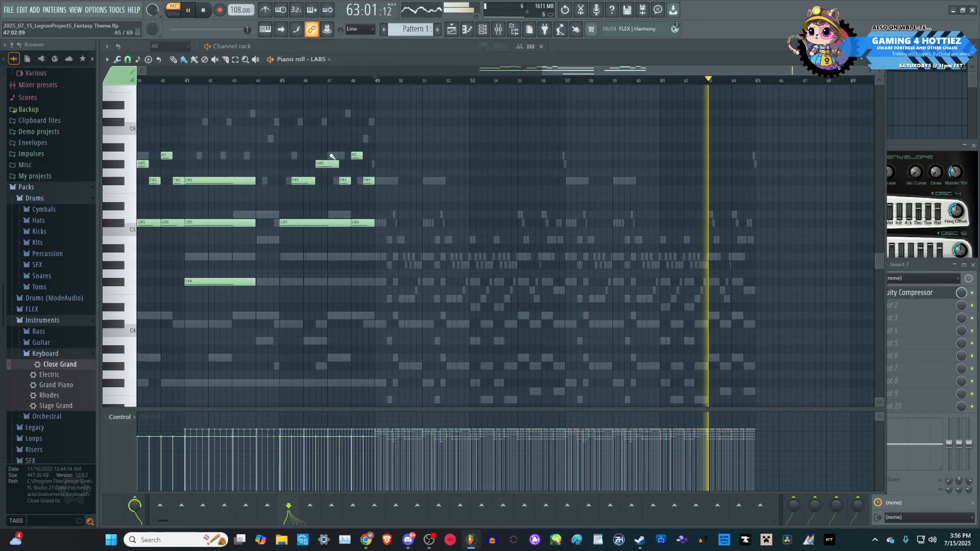
pyautogui.scroll(3, 378, 203)
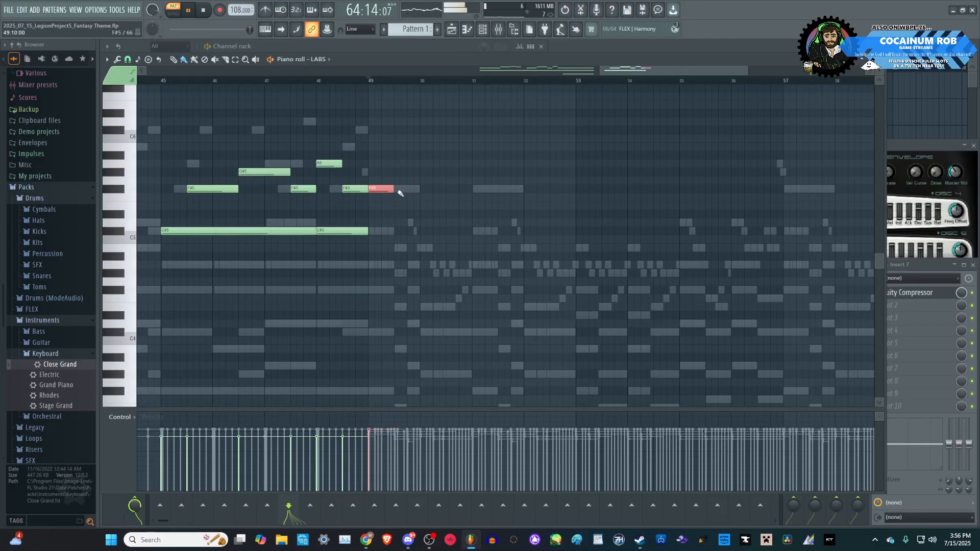
# - Try a full-bar F#5 in bar 49 followed by a full-bar G5 in bar 50 against playback
pyautogui.moveTo(407, 189); pyautogui.dragTo(420, 189)
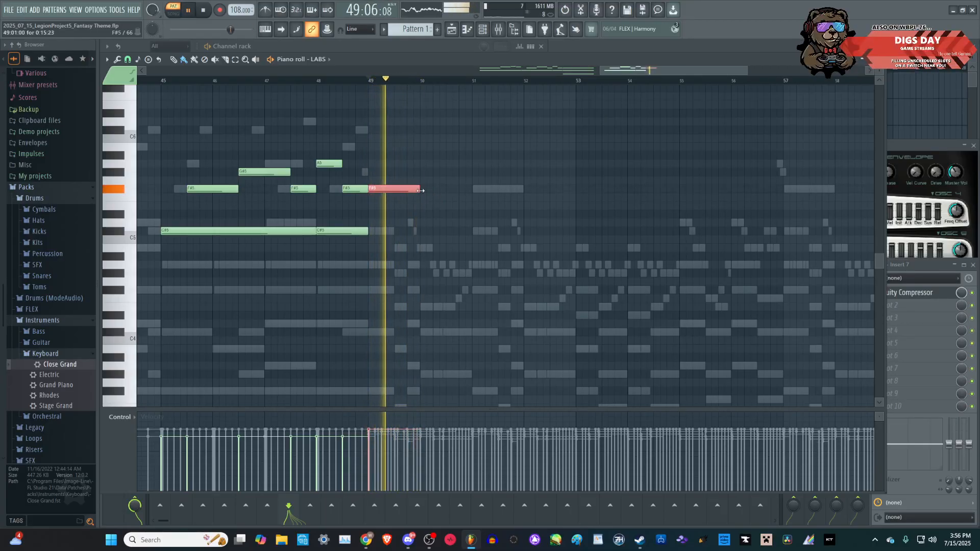
pyautogui.press('space')
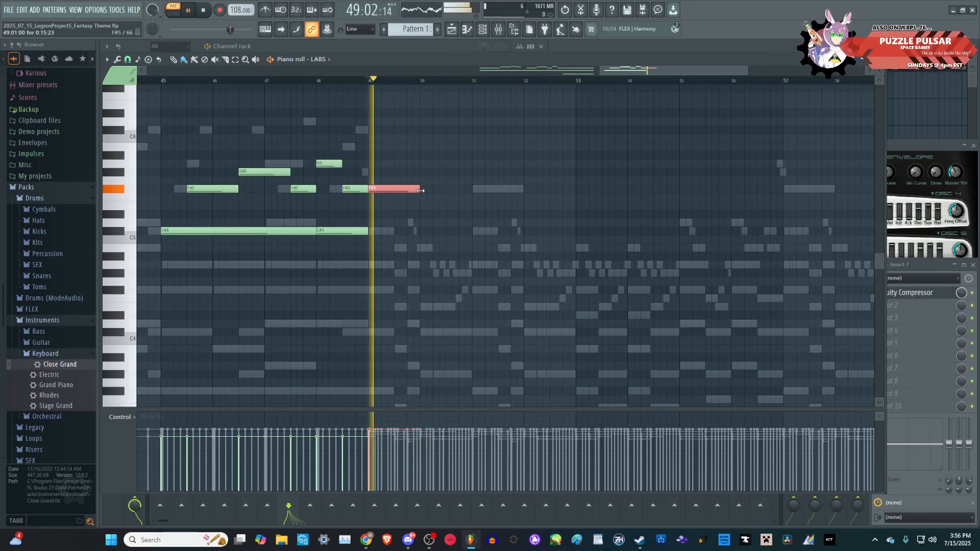
pyautogui.scroll(2, 420, 191)
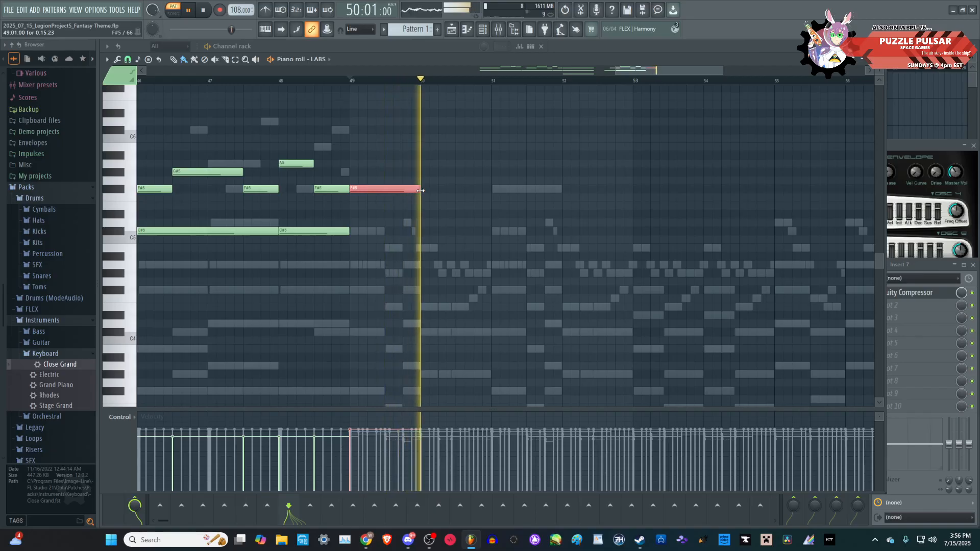
pyautogui.press('space')
pyautogui.scroll(-5, 444, 192)
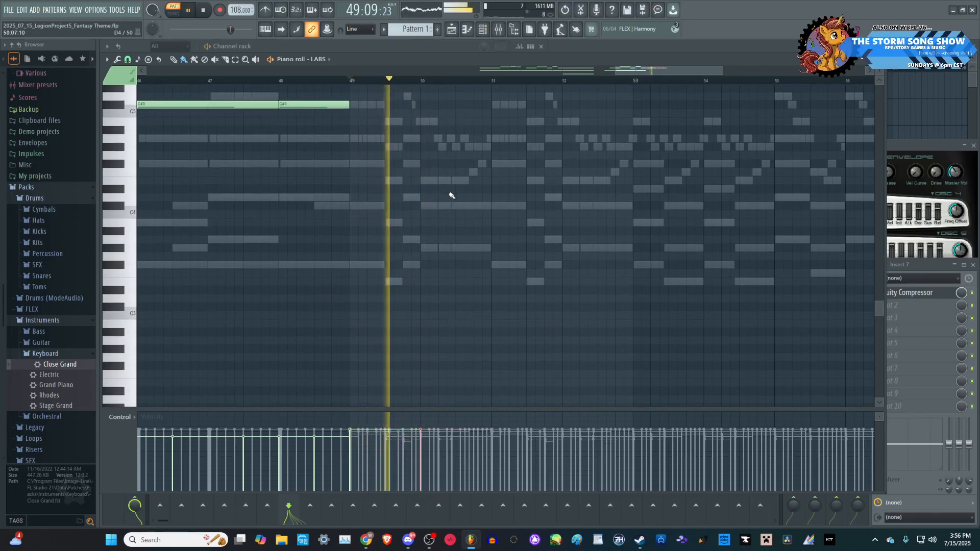
pyautogui.scroll(4, 449, 194)
pyautogui.scroll(1, 444, 193)
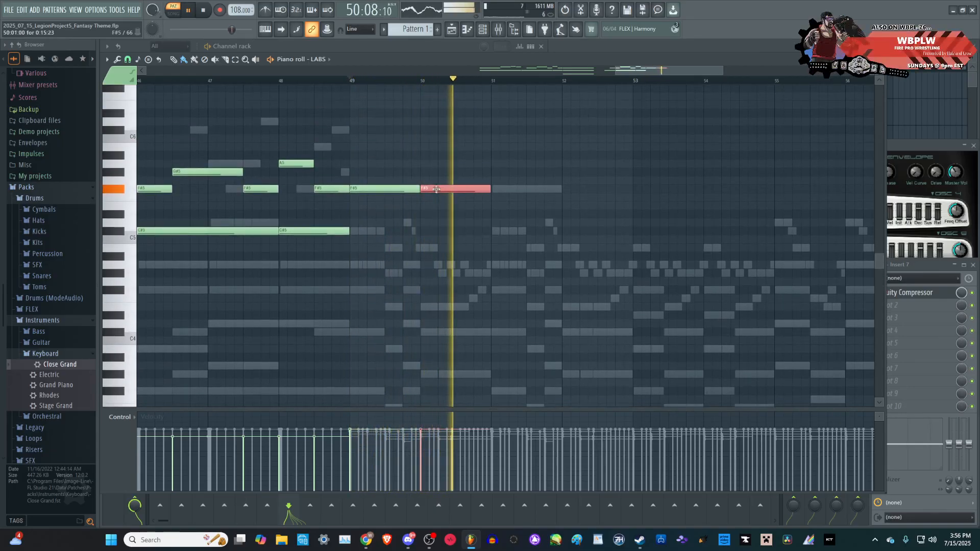
pyautogui.moveTo(432, 181); pyautogui.dragTo(445, 181)
pyautogui.press('space')
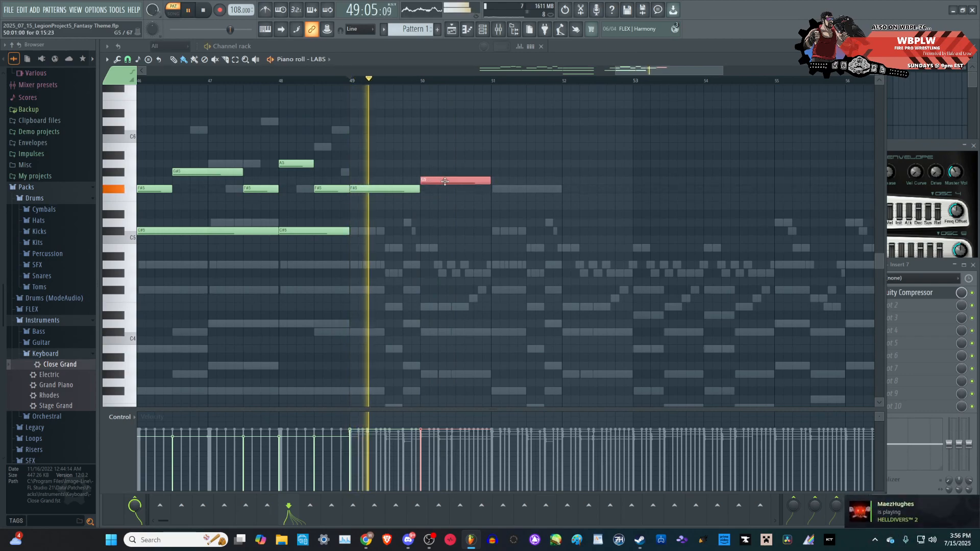
pyautogui.press('space')
pyautogui.press('space')
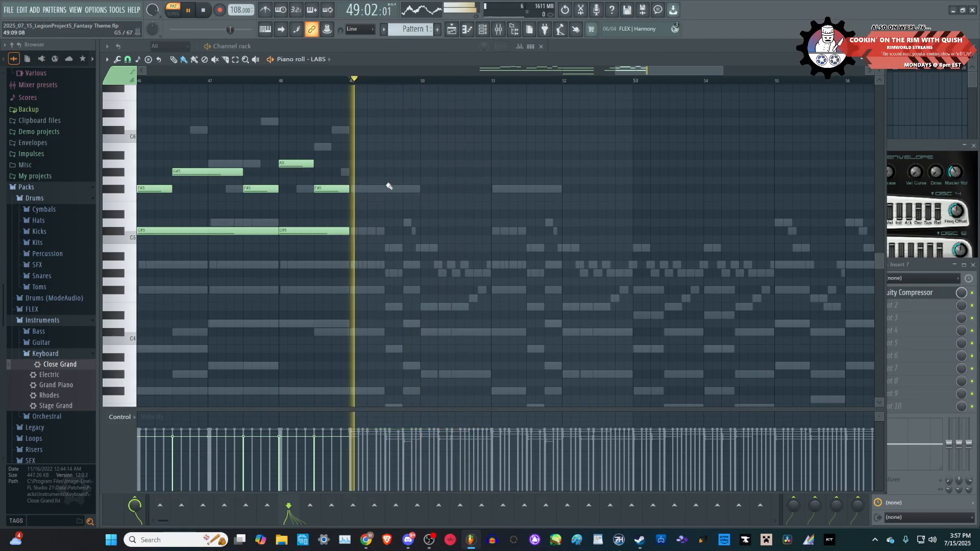
# - Restart playback from bar 48 and add F#5 and C#5 notes at bar 49, extending both to two bars
pyautogui.click(280, 84)
pyautogui.press('space')
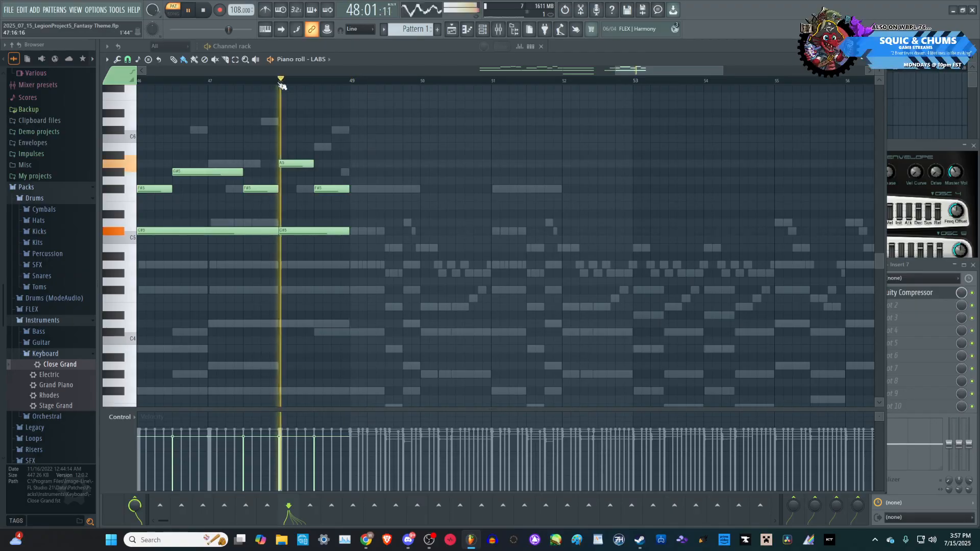
pyautogui.click(357, 189)
pyautogui.click(356, 231)
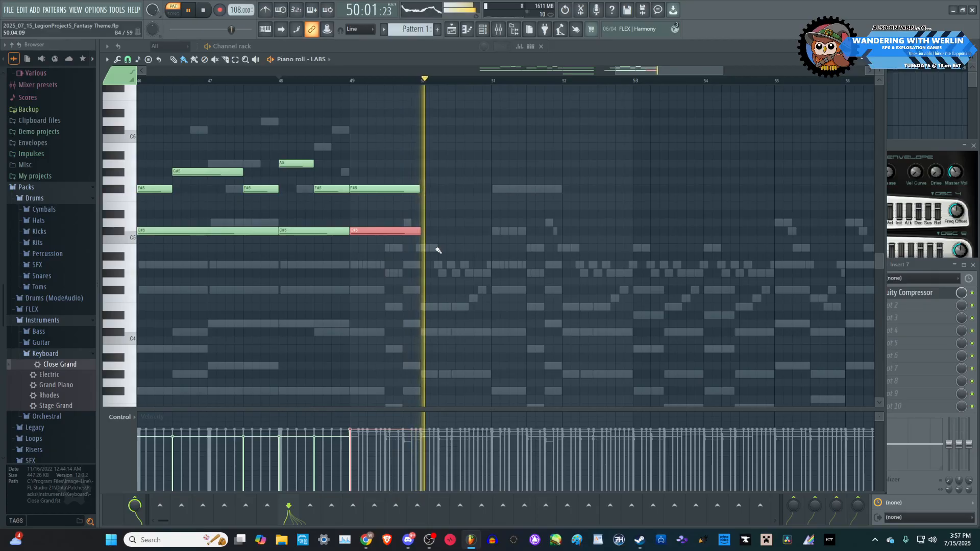
pyautogui.moveTo(432, 250); pyautogui.dragTo(417, 176)
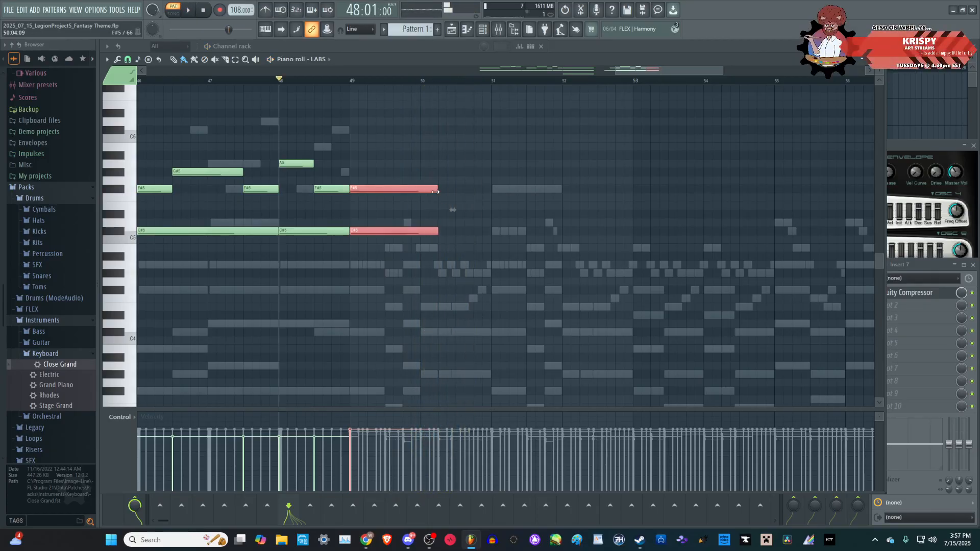
pyautogui.press('space')
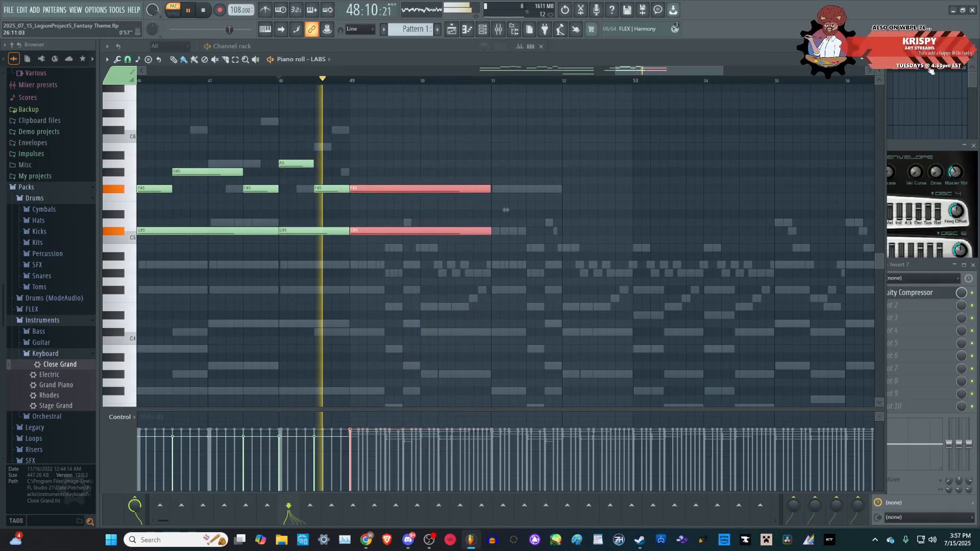
# - Open the playlist and the mixer, and select the Insert 6 track while the pattern plays
pyautogui.press('F5')
pyautogui.click(384, 88)
pyautogui.moveTo(434, 89); pyautogui.dragTo(395, 91)
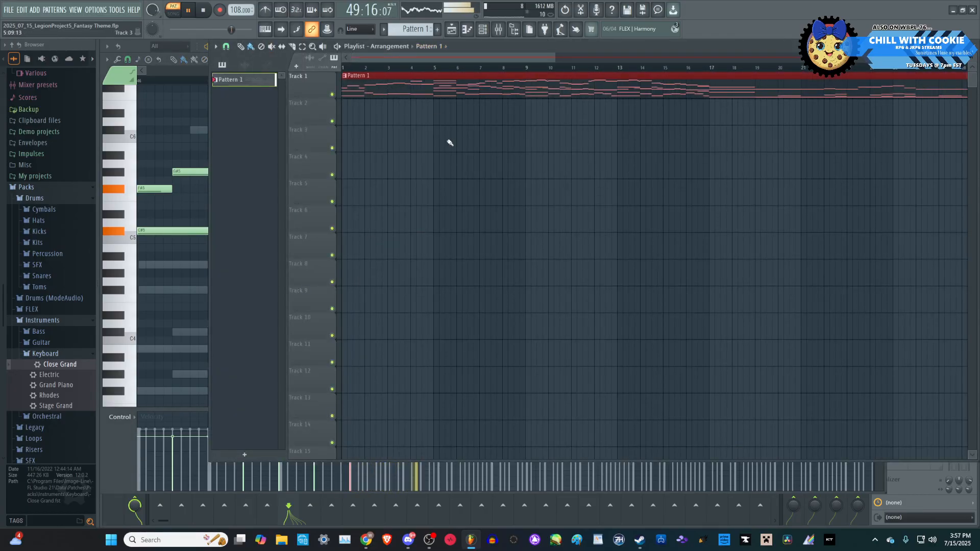
pyautogui.click(498, 29)
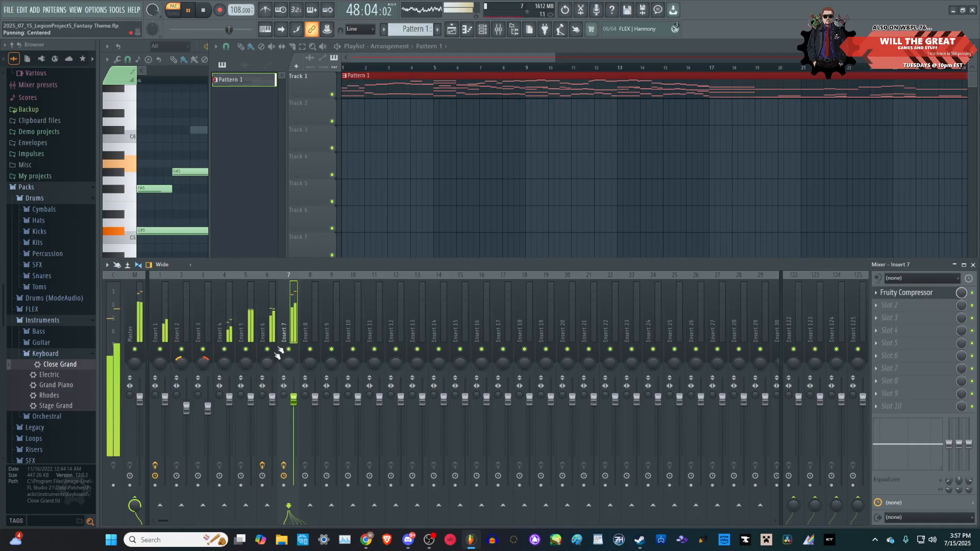
pyautogui.press('space')
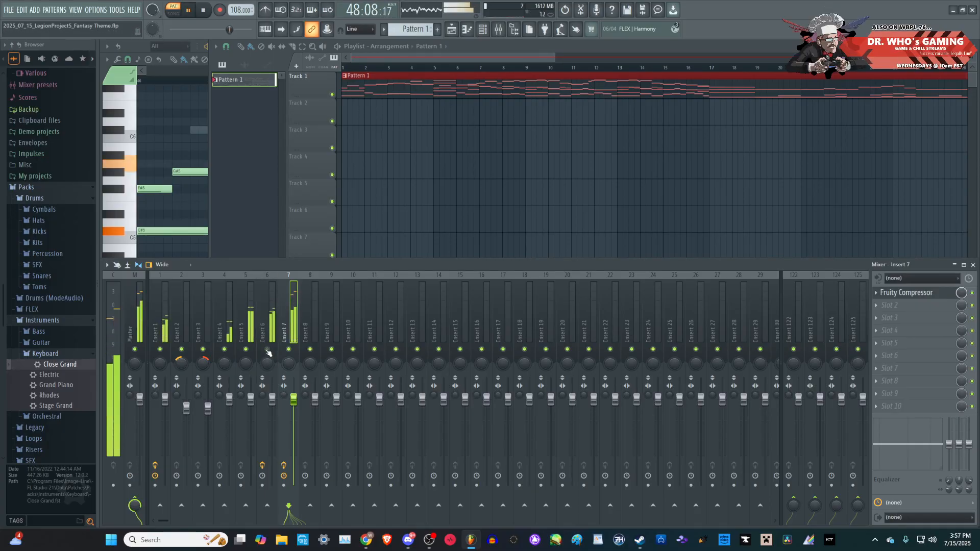
pyautogui.click(273, 401)
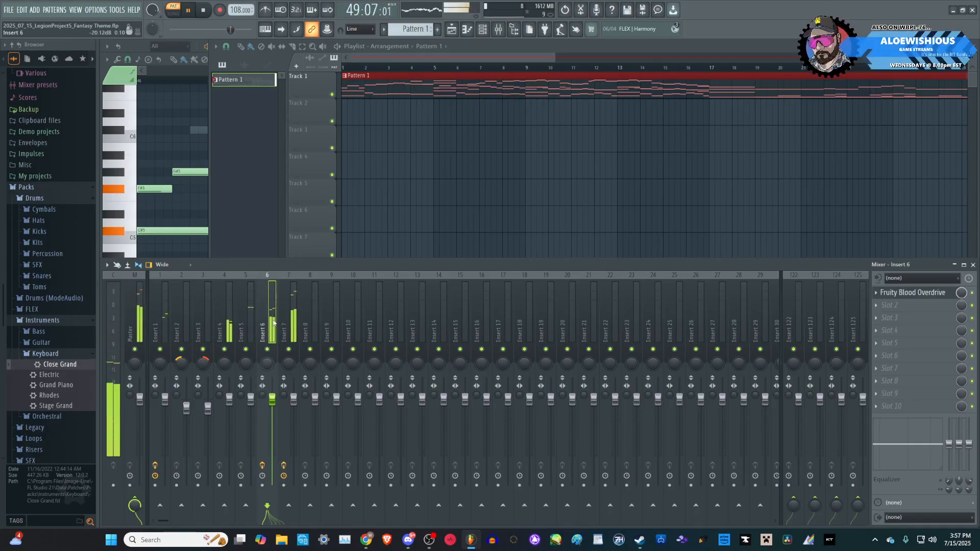
# - Create an automation clip for the LABS channel volume and show its full length in the playlist
pyautogui.click(489, 31)
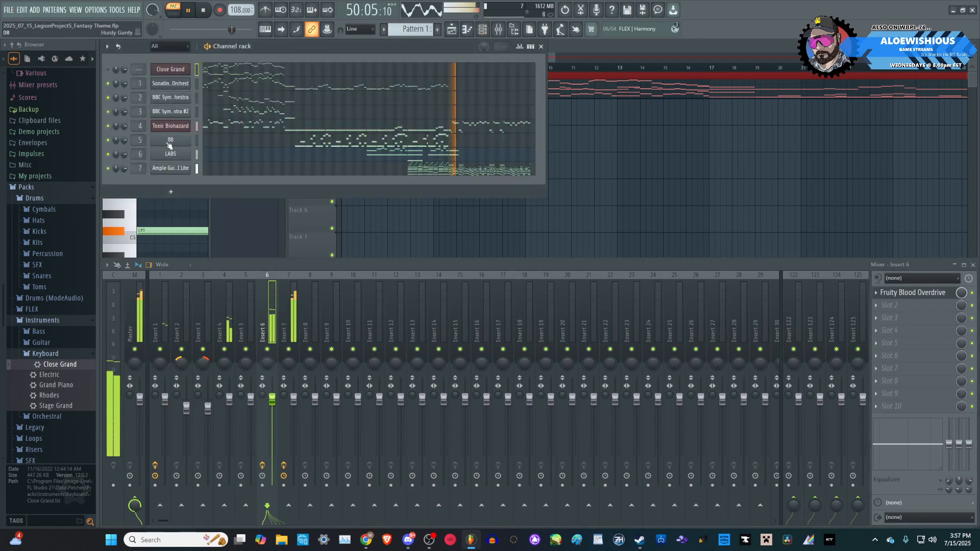
pyautogui.rightClick(123, 159)
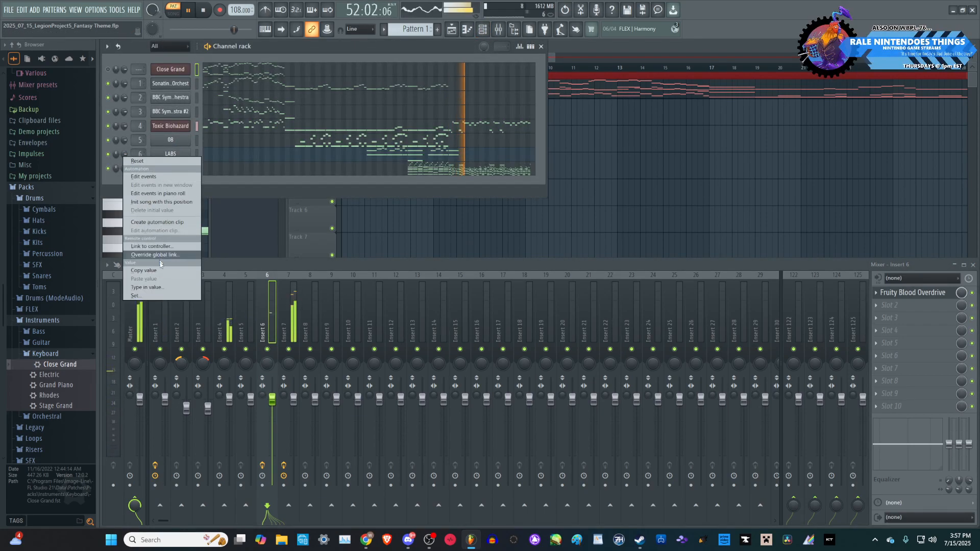
pyautogui.click(170, 223)
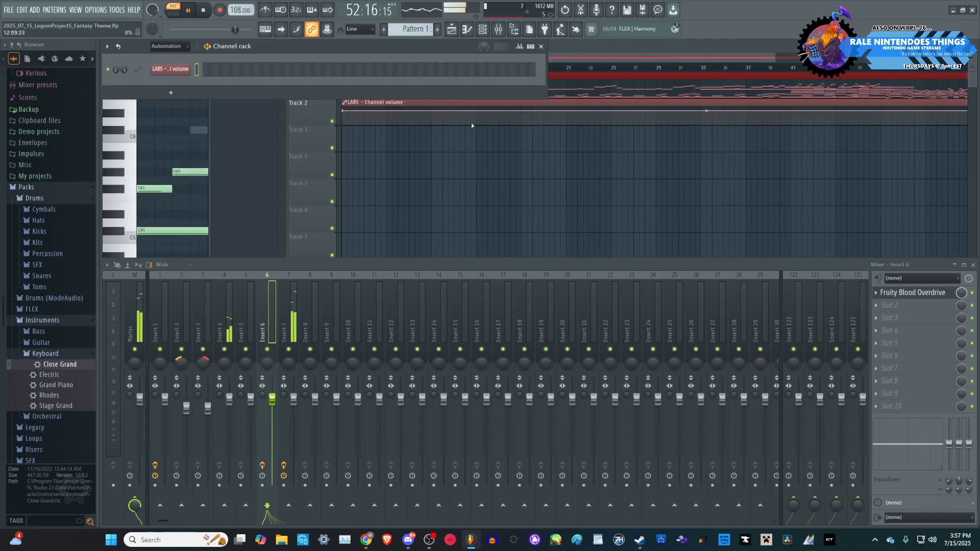
pyautogui.scroll(5, 781, 122)
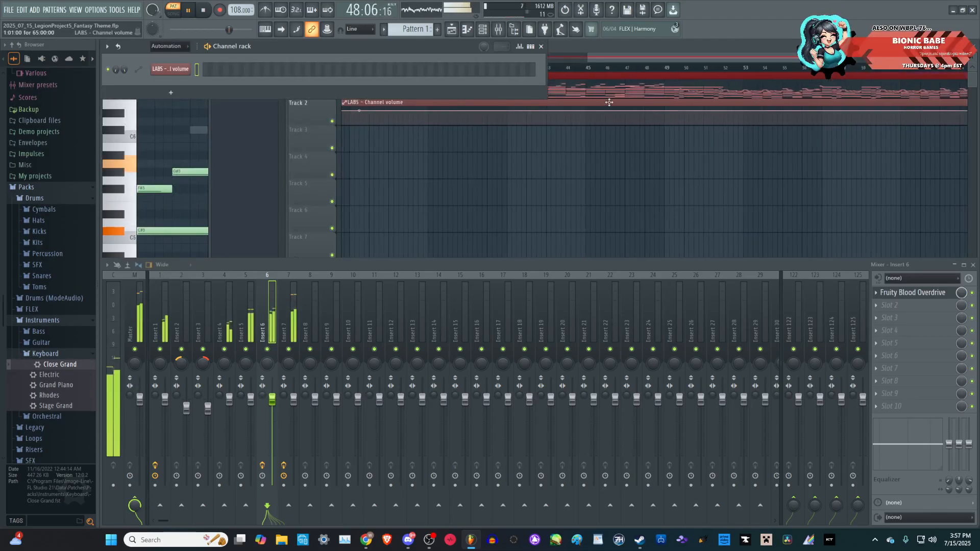
pyautogui.click(541, 47)
pyautogui.scroll(-5, 558, 122)
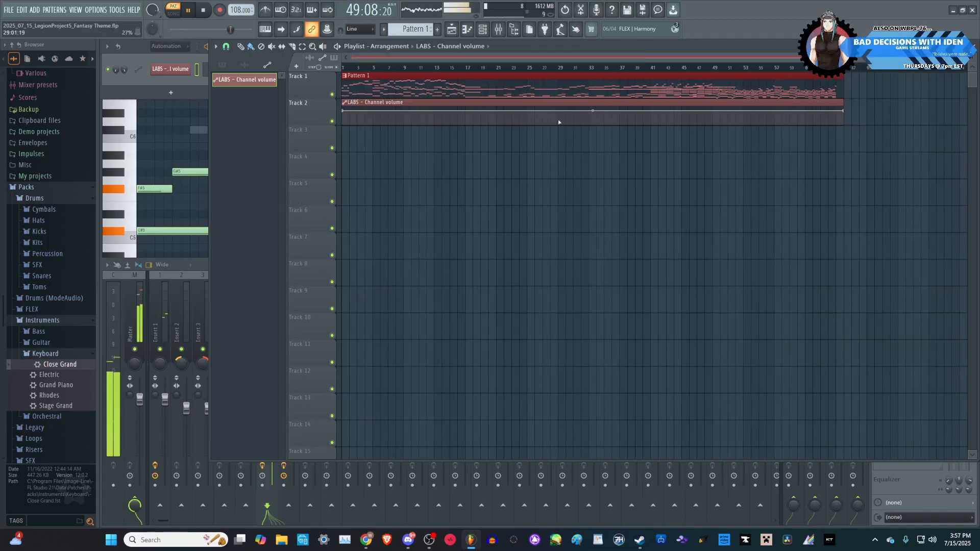
# - Play the song from near bar 40 and add a LABS volume automation point at bar 49, level with the clip's end point
pyautogui.click(429, 71)
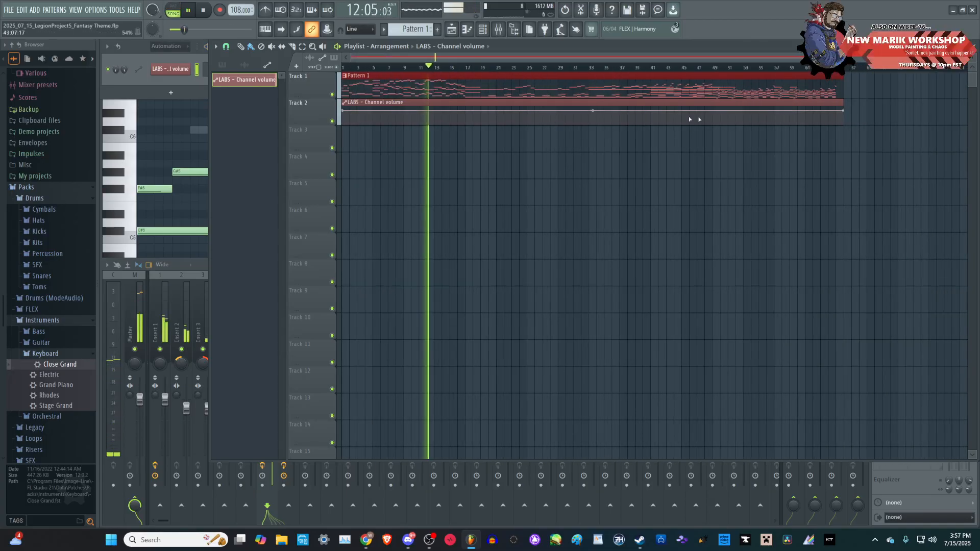
pyautogui.click(648, 69)
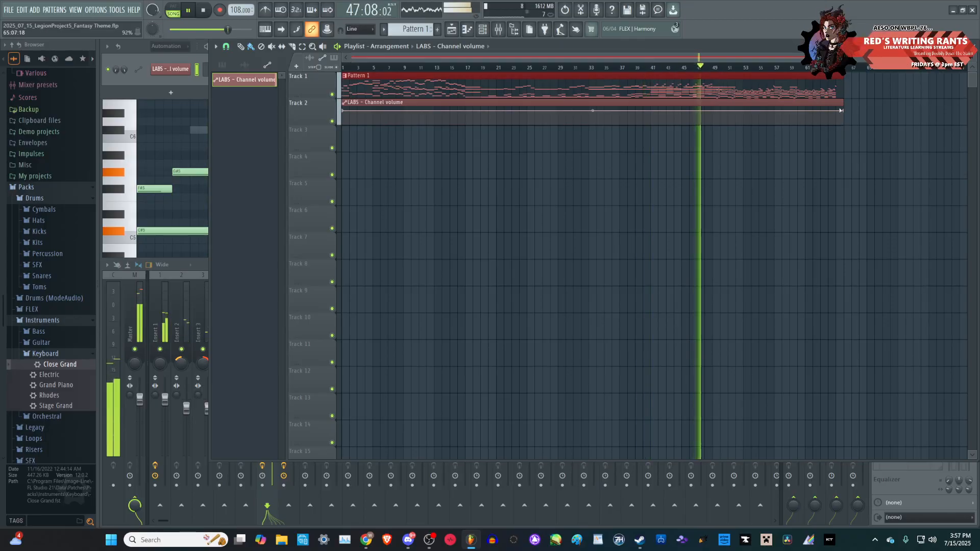
pyautogui.rightClick(845, 111)
pyautogui.click(876, 251)
pyautogui.scroll(4, 715, 114)
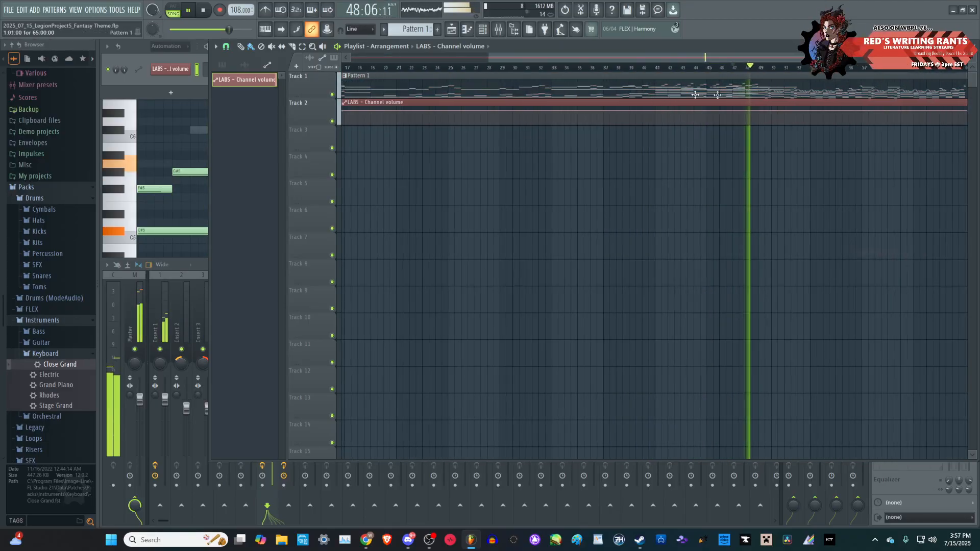
pyautogui.scroll(4, 722, 112)
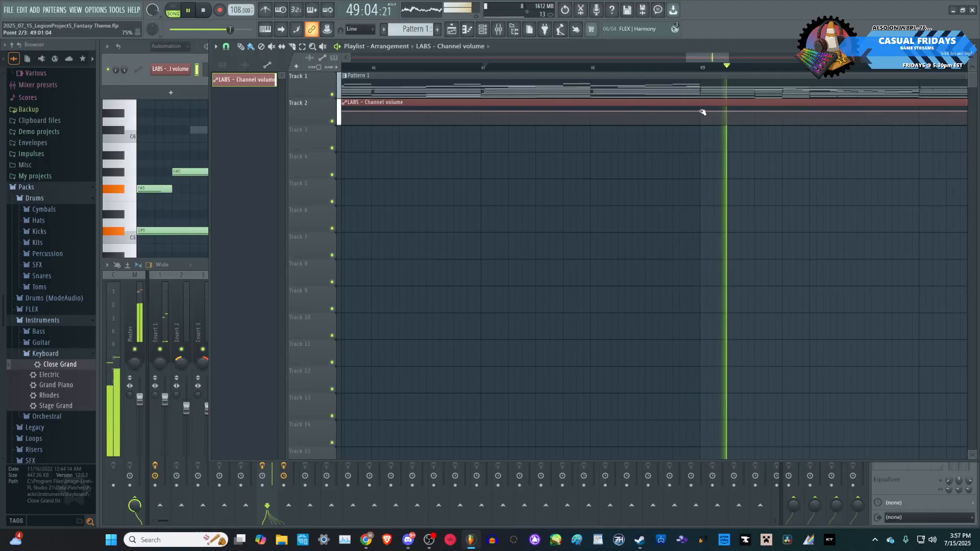
pyautogui.rightClick(703, 113)
pyautogui.click(721, 148)
# - Add a volume automation point at bar 51 and lower it to the clip's minimum so LABS fades out from bar 49
pyautogui.scroll(-3, 754, 207)
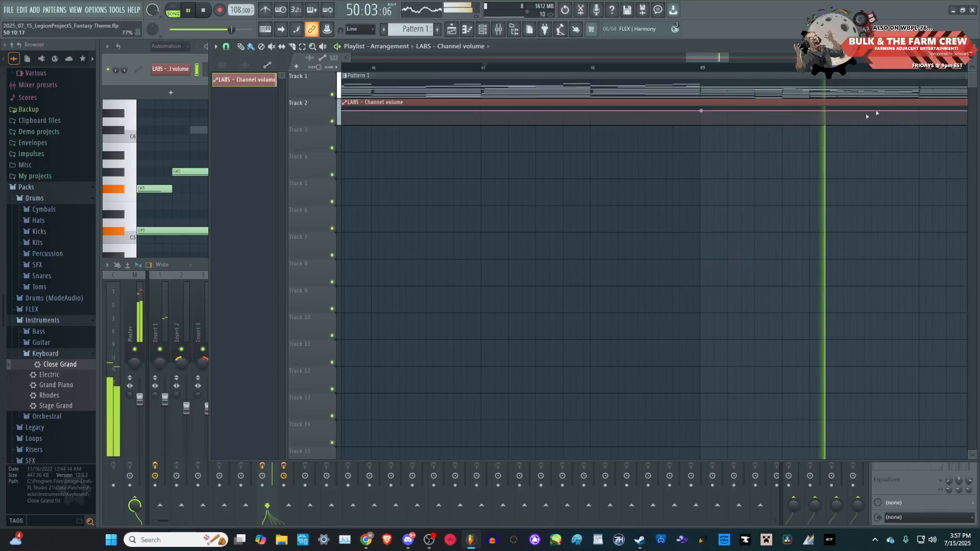
pyautogui.scroll(-3, 819, 113)
pyautogui.scroll(3, 845, 116)
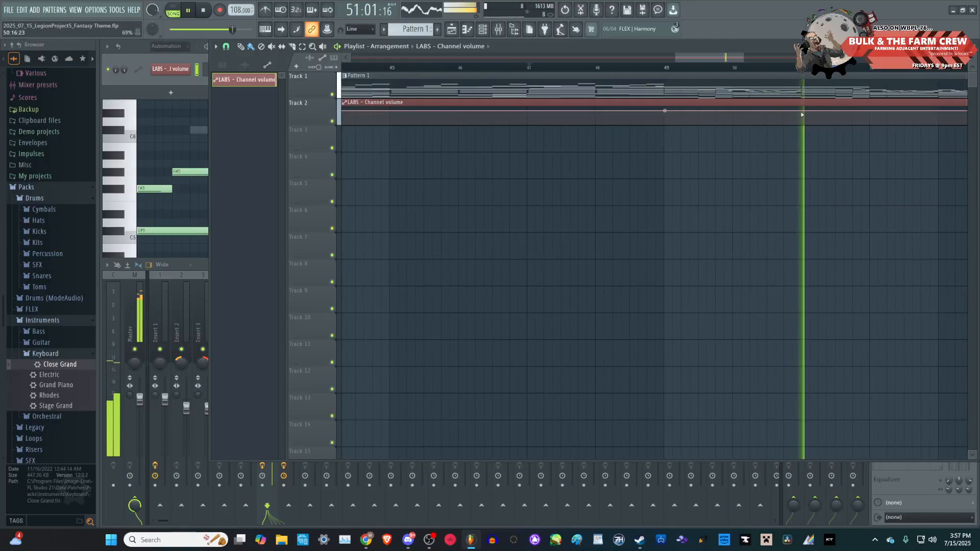
pyautogui.moveTo(804, 113); pyautogui.dragTo(803, 127)
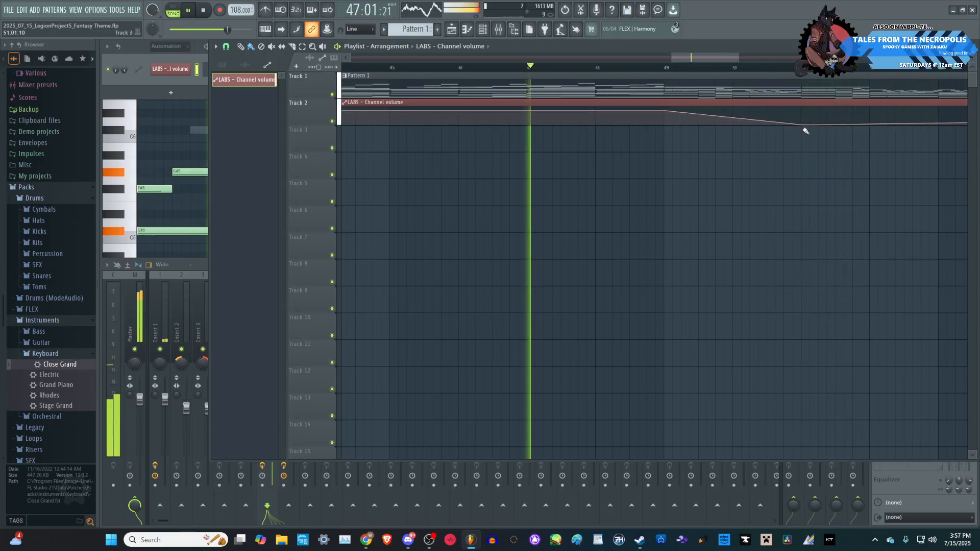
# - Curve the LABS volume fade between bars 49 and 51 and open the LABS piano roll from the full channel list
pyautogui.scroll(-4, 606, 168)
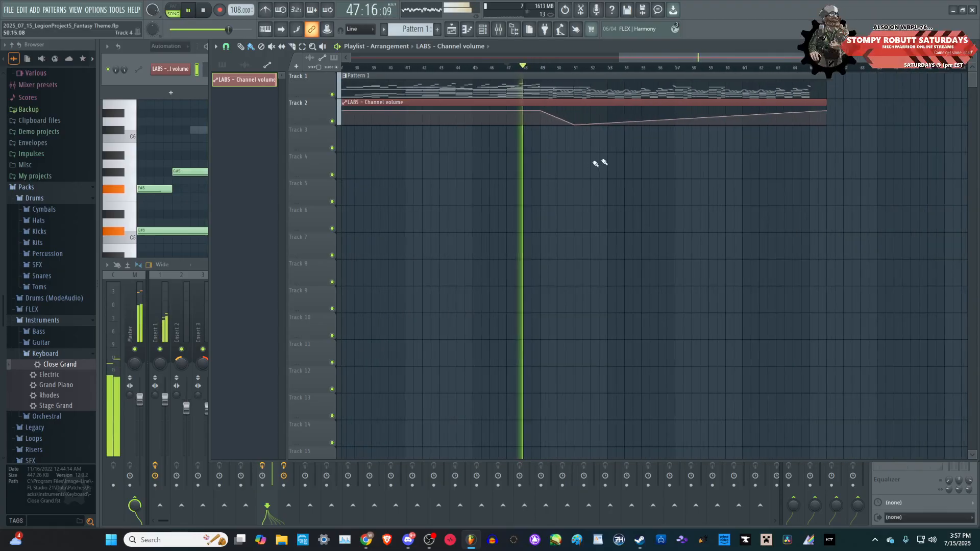
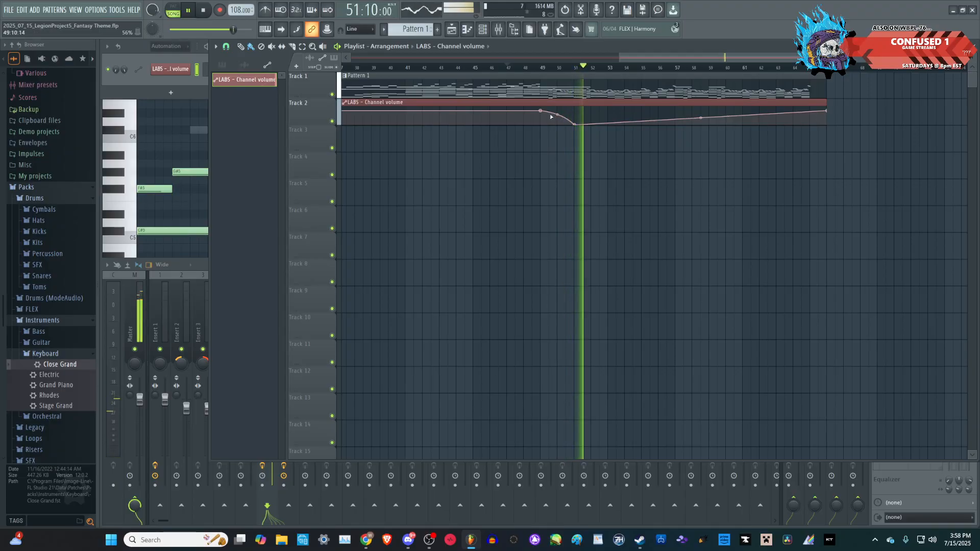
pyautogui.click(483, 30)
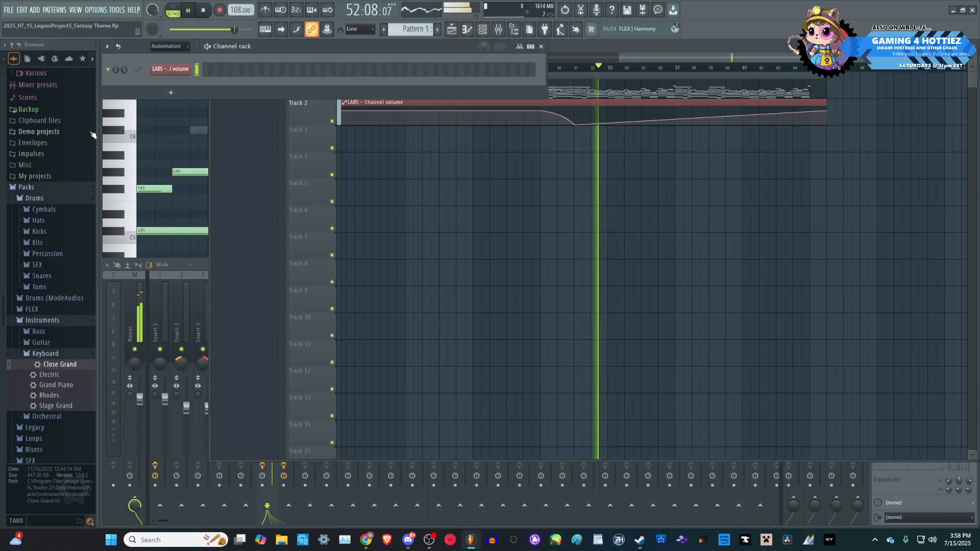
pyautogui.click(179, 47)
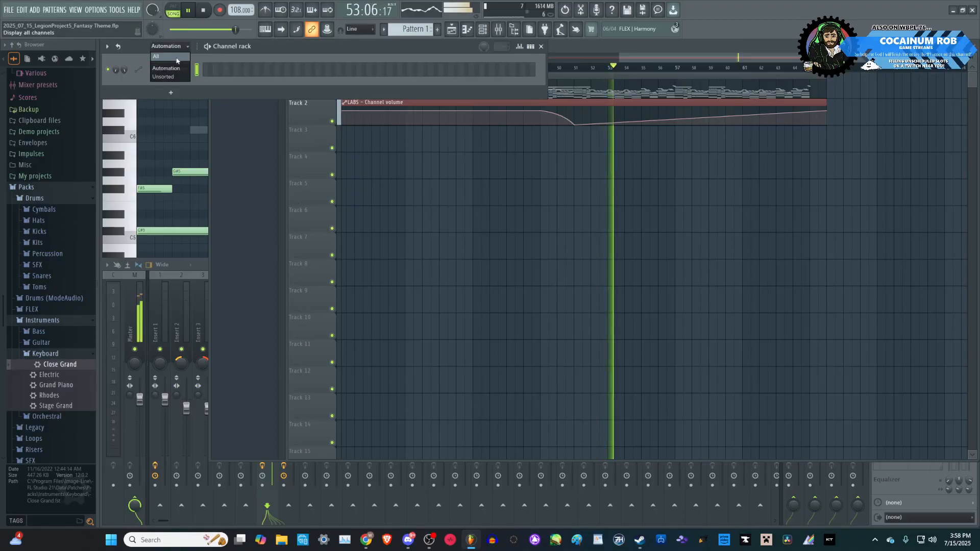
pyautogui.click(177, 57)
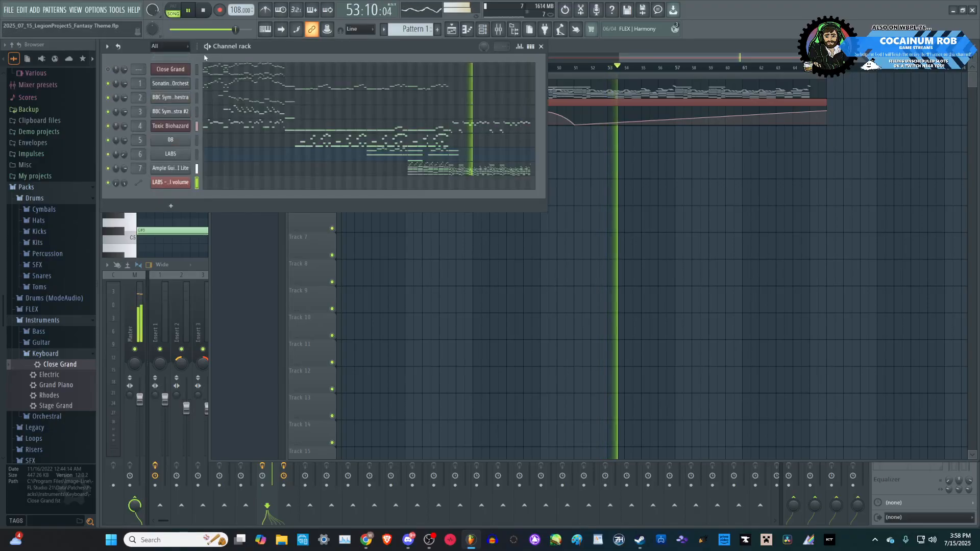
pyautogui.click(419, 154)
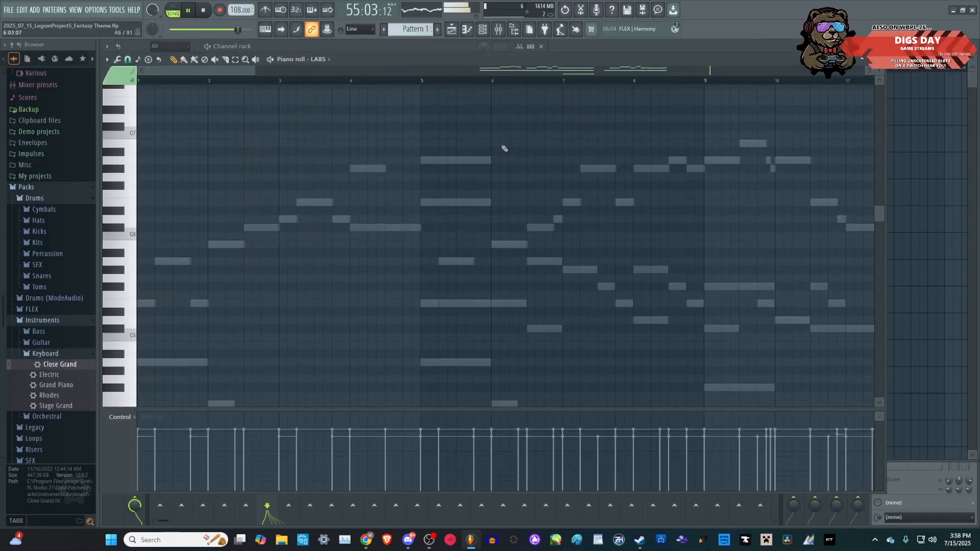
# - Add a two-bar F#5 note at bar 49 in the Sonatina Orchestra channel and play the passage
pyautogui.scroll(3, 504, 149)
pyautogui.scroll(-8, 463, 146)
pyautogui.scroll(-6, 740, 291)
pyautogui.scroll(4, 744, 291)
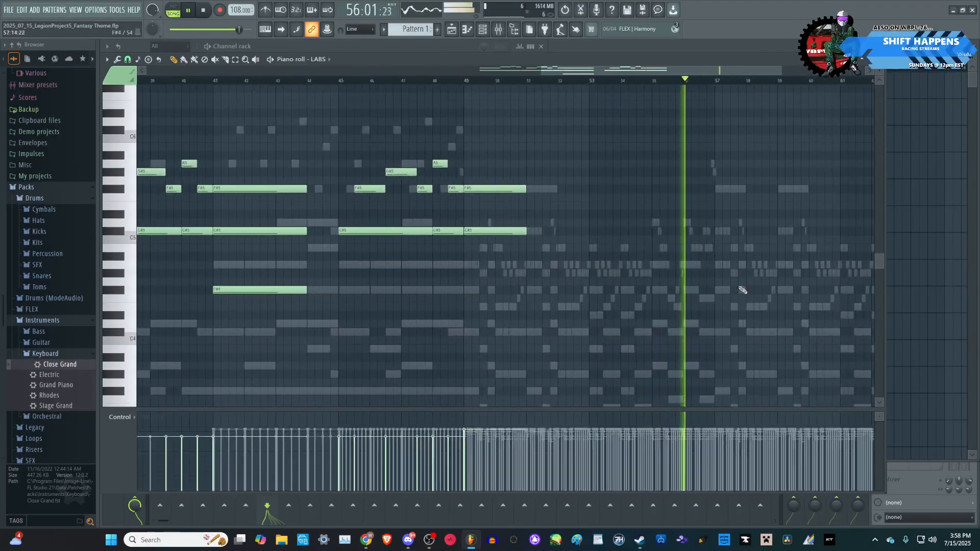
pyautogui.scroll(8, 744, 291)
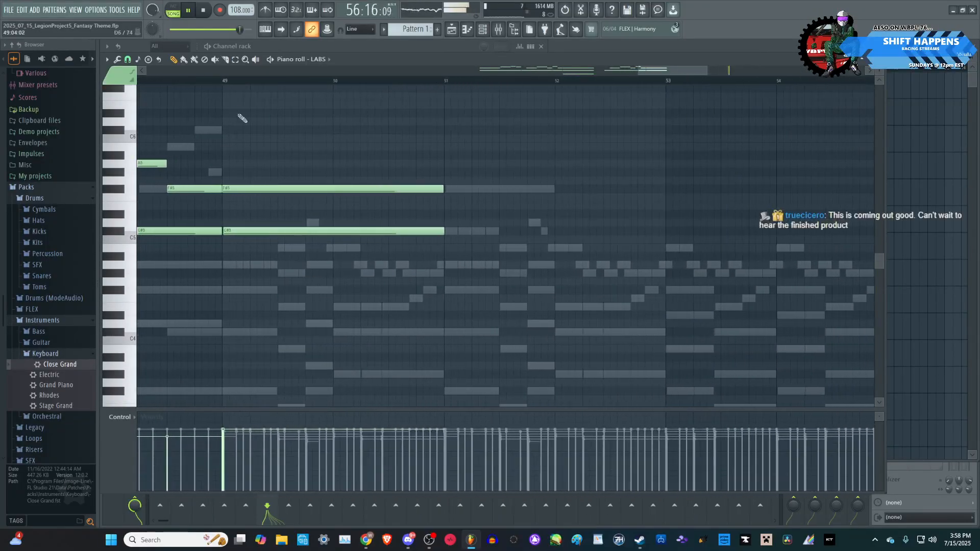
pyautogui.press('space')
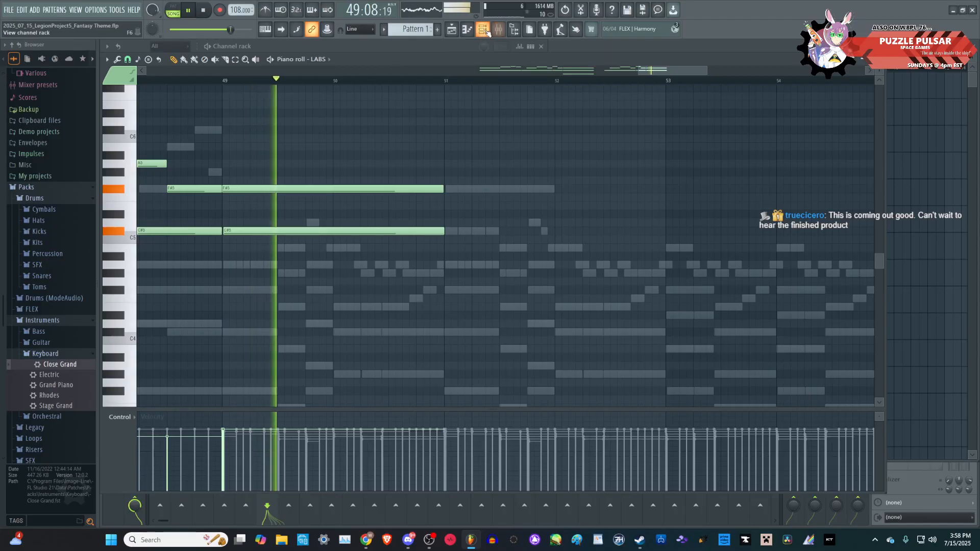
pyautogui.press('F6')
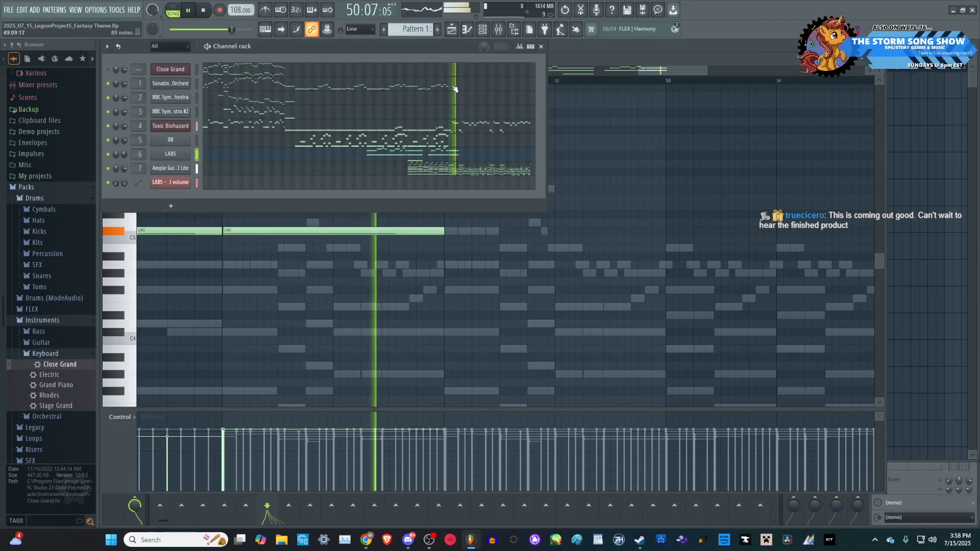
pyautogui.press('F6')
pyautogui.click(225, 192)
pyautogui.press('space')
pyautogui.press('space')
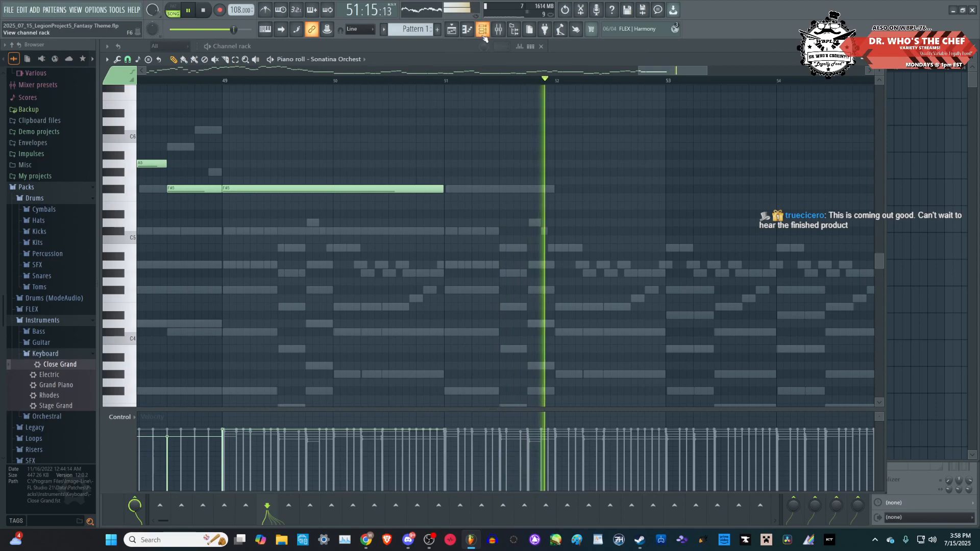
# - Save the project and open the piano roll of channel 08 around bar 49 during playback
pyautogui.press('F6')
pyautogui.press('space')
pyautogui.hotkey('ctrl', 's')
pyautogui.click(464, 143)
pyautogui.press('space')
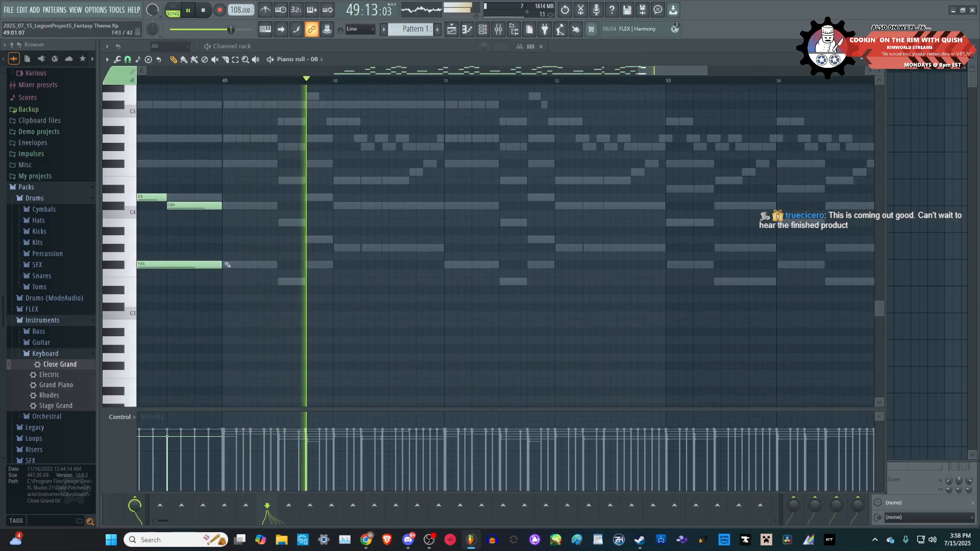
# - Add an F#3 note at bar 49 in channel 08, shorten it to half a bar and play it back
pyautogui.press('space')
pyautogui.click(173, 79)
pyautogui.press('space')
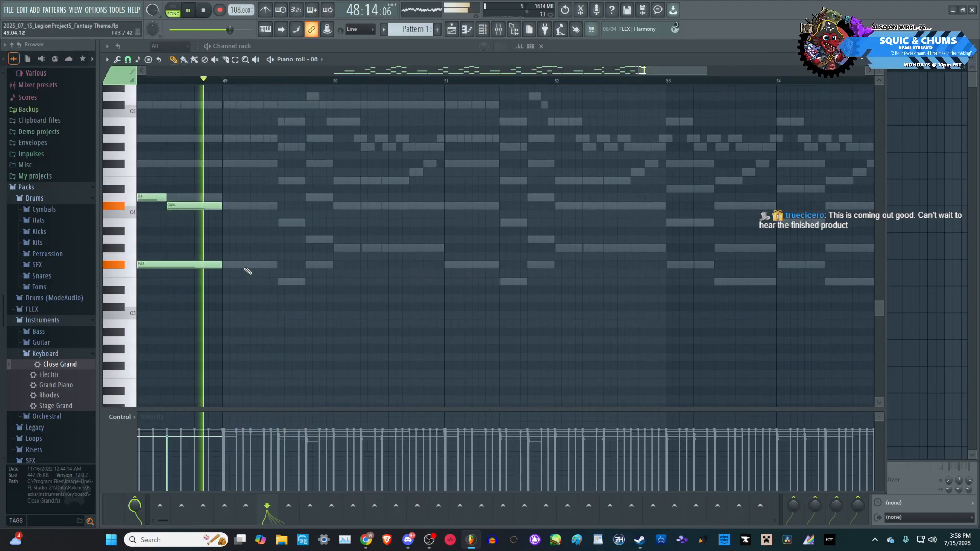
pyautogui.click(228, 266)
pyautogui.press('space')
pyautogui.press('space')
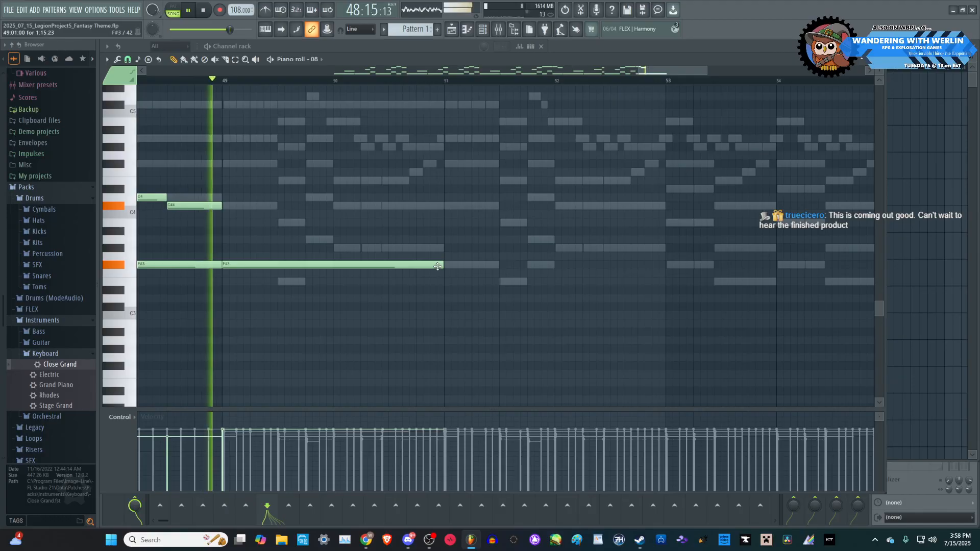
pyautogui.moveTo(442, 266); pyautogui.dragTo(278, 267)
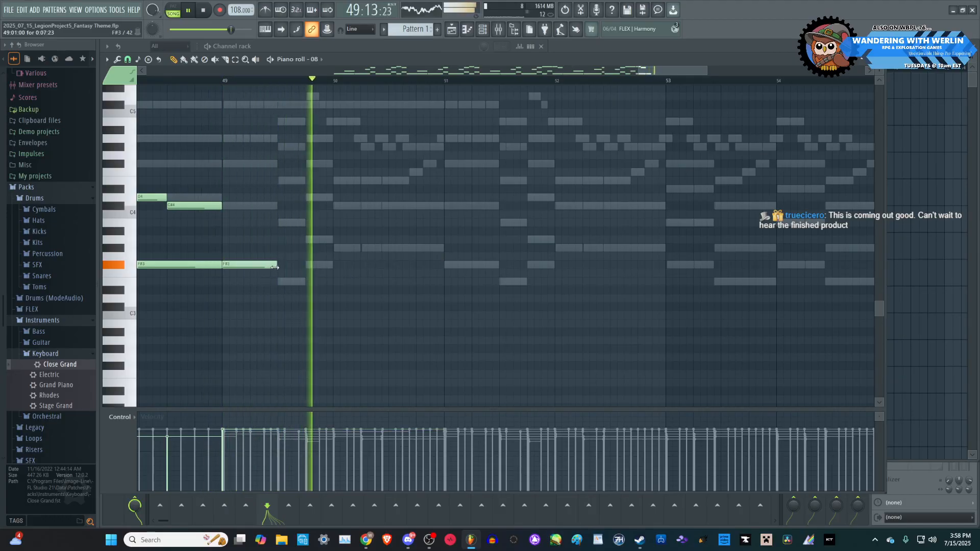
pyautogui.press('space')
pyautogui.press('space')
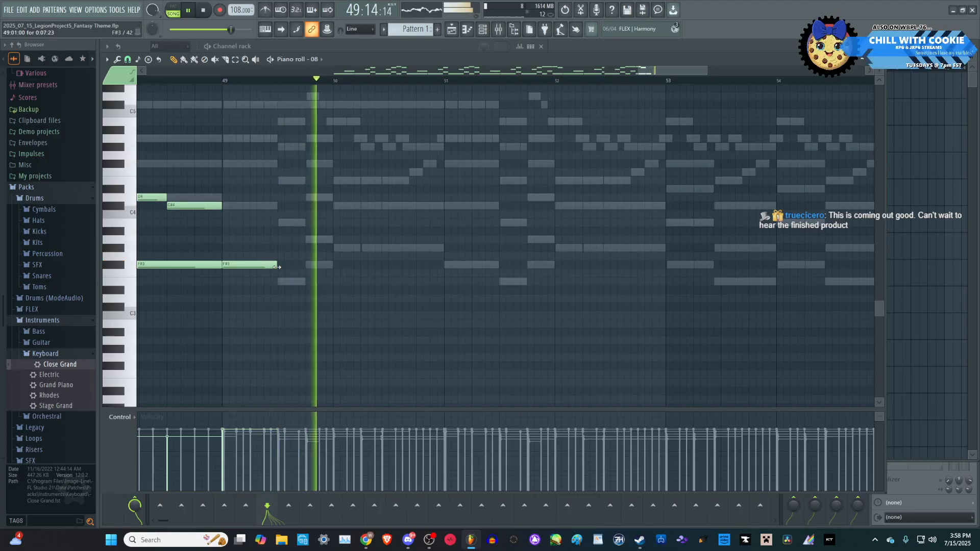
# - Continue the channel 08 line with quarter-bar B3 and A3 notes and a one-bar G#3 at bar 50
pyautogui.click(286, 223)
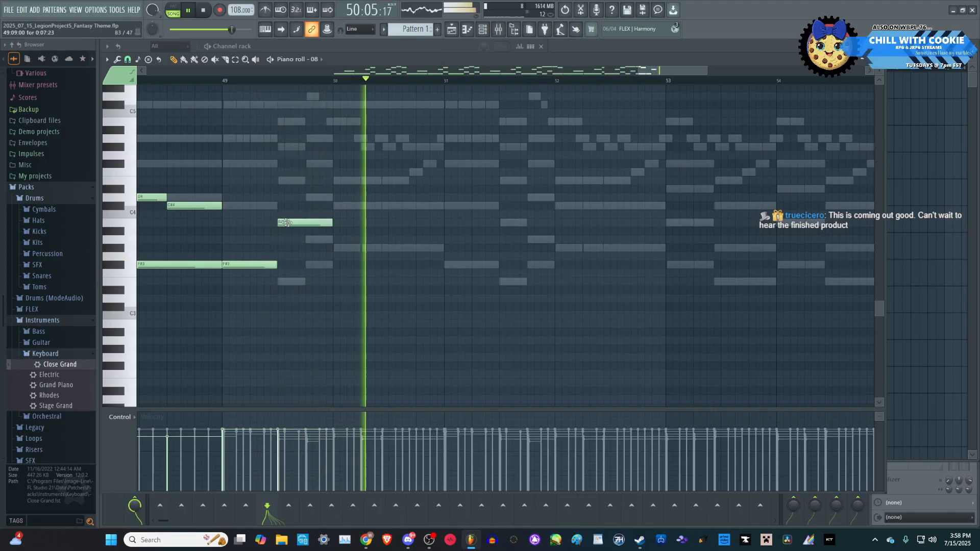
pyautogui.click(309, 239)
pyautogui.moveTo(329, 224); pyautogui.dragTo(305, 223)
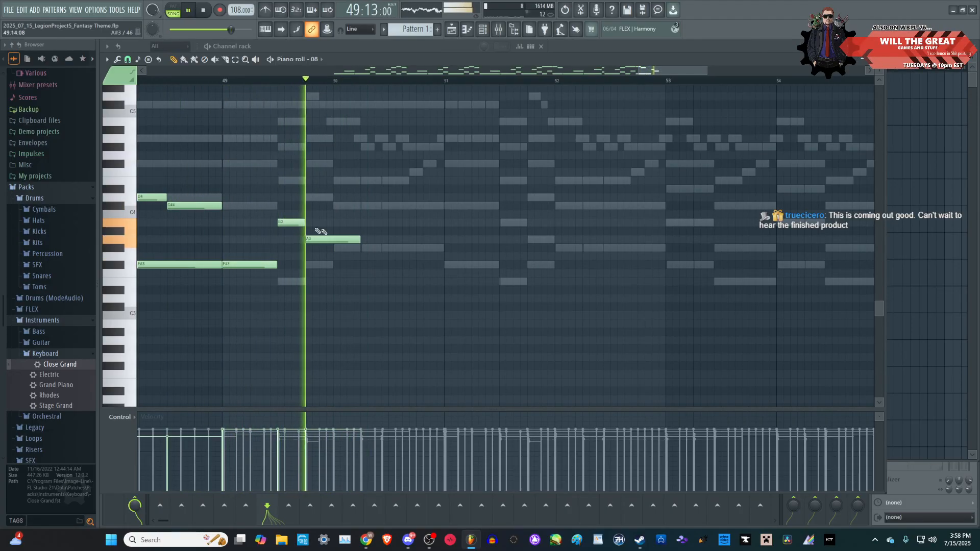
pyautogui.press('space')
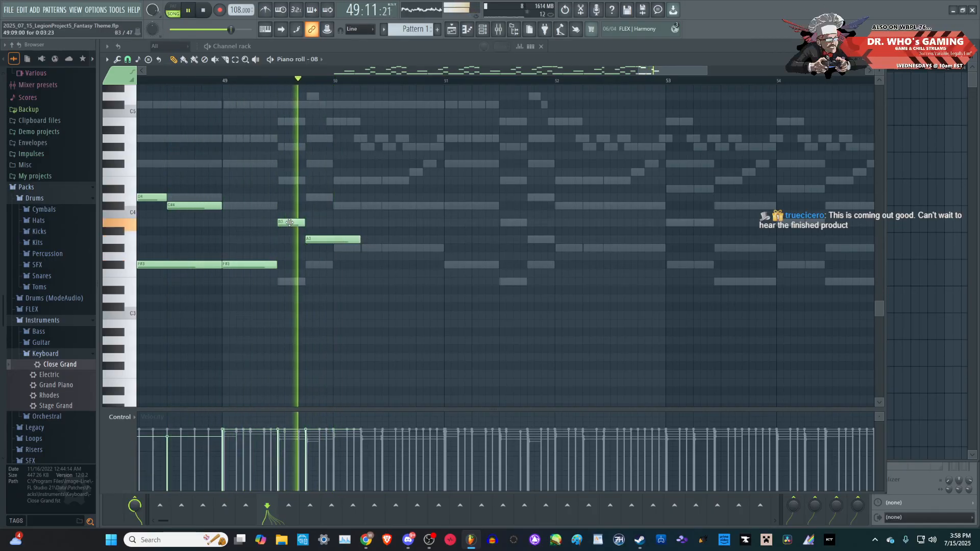
pyautogui.press('space')
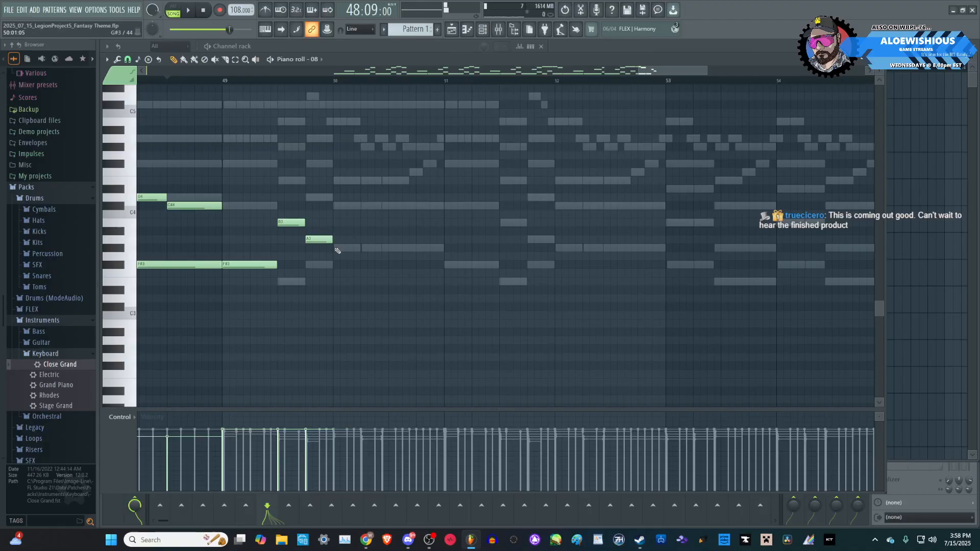
pyautogui.moveTo(358, 249); pyautogui.dragTo(446, 249)
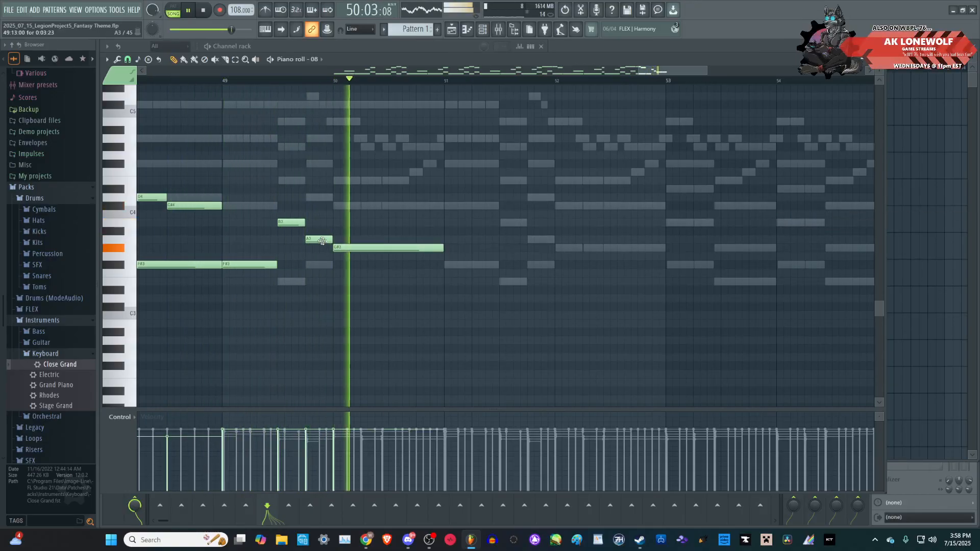
pyautogui.press('space')
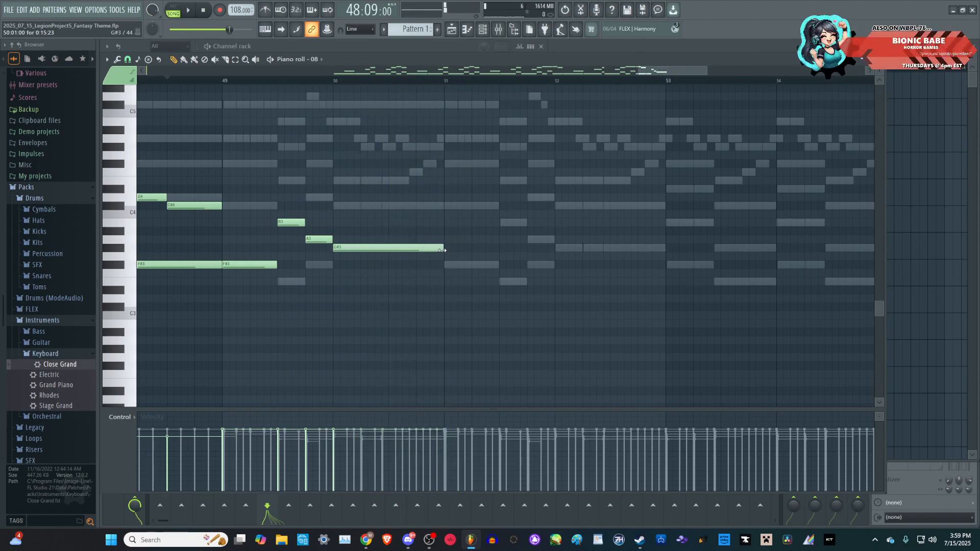
pyautogui.moveTo(386, 208); pyautogui.dragTo(404, 304)
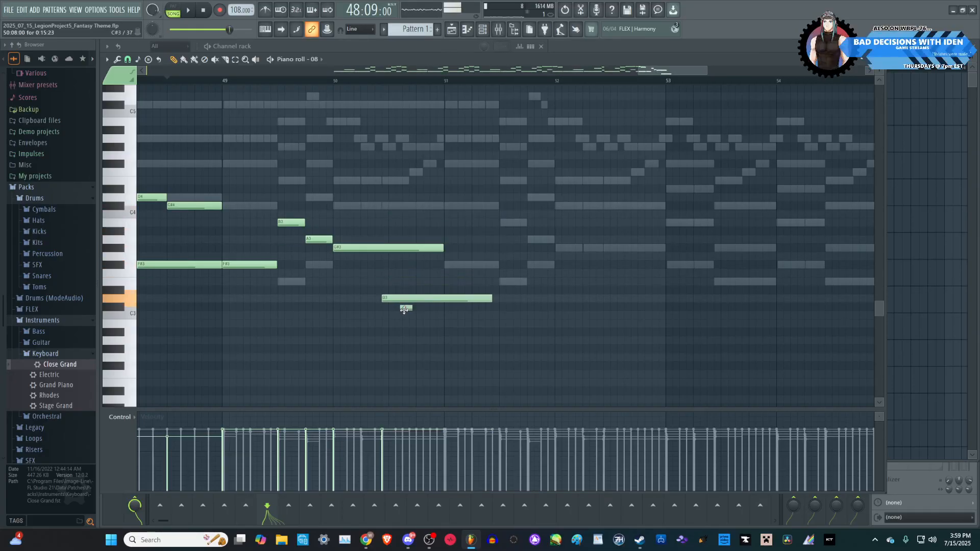
pyautogui.moveTo(442, 249); pyautogui.dragTo(389, 255)
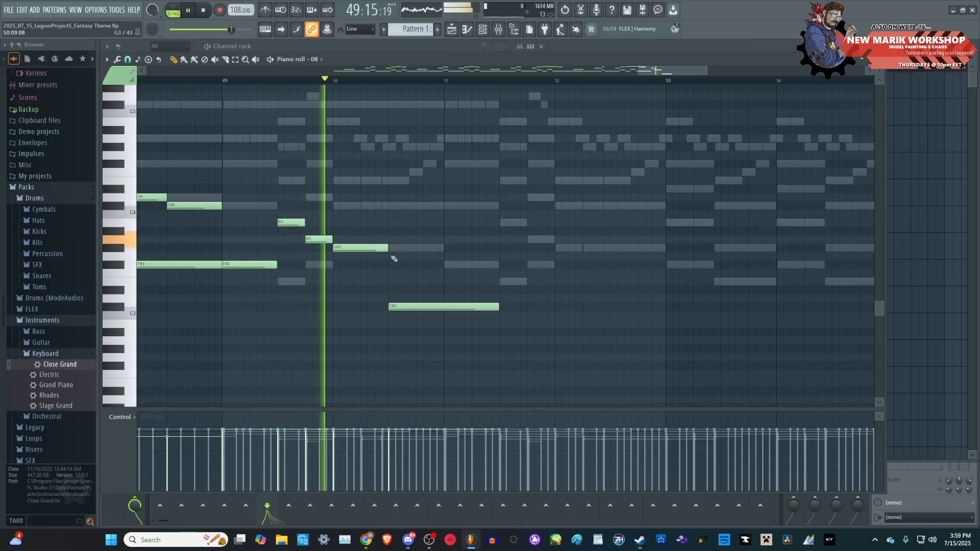
pyautogui.moveTo(500, 307); pyautogui.dragTo(444, 306)
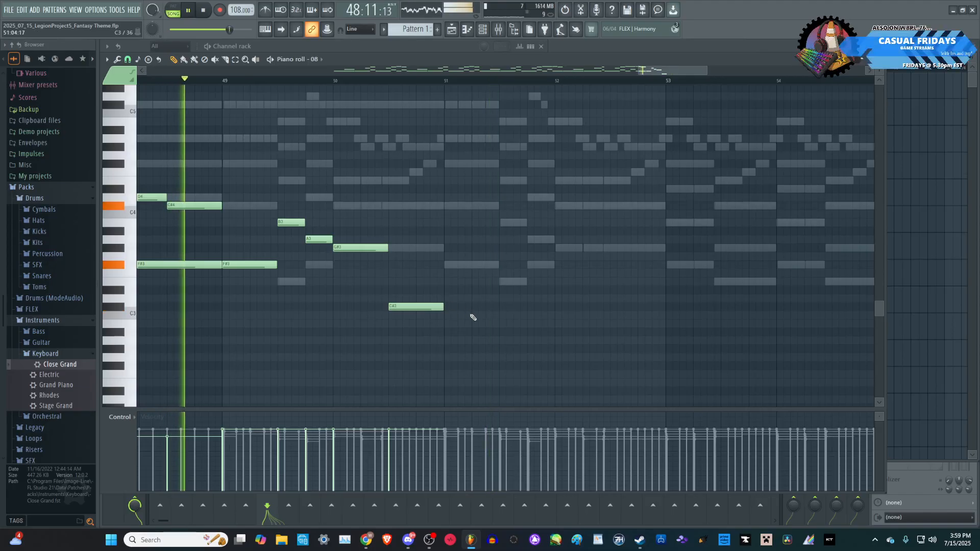
pyautogui.rightClick(420, 306)
pyautogui.moveTo(387, 247); pyautogui.dragTo(444, 248)
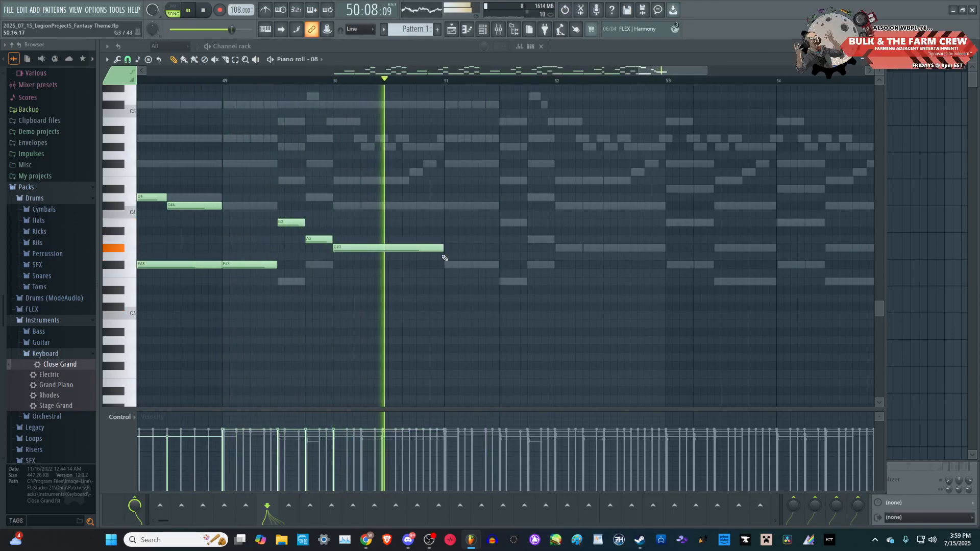
# - Select the channel 08 phrase from bars 49 to 51 and duplicate it to start at bar 51
pyautogui.moveTo(464, 308); pyautogui.dragTo(269, 180)
pyautogui.scroll(3, 622, 291)
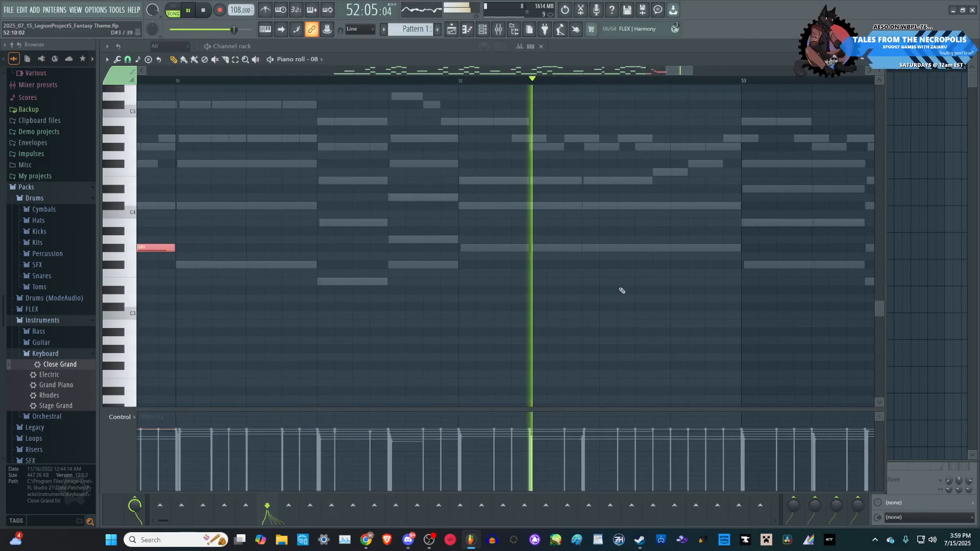
pyautogui.hotkey('ctrl', 'b')
pyautogui.scroll(-4, 560, 296)
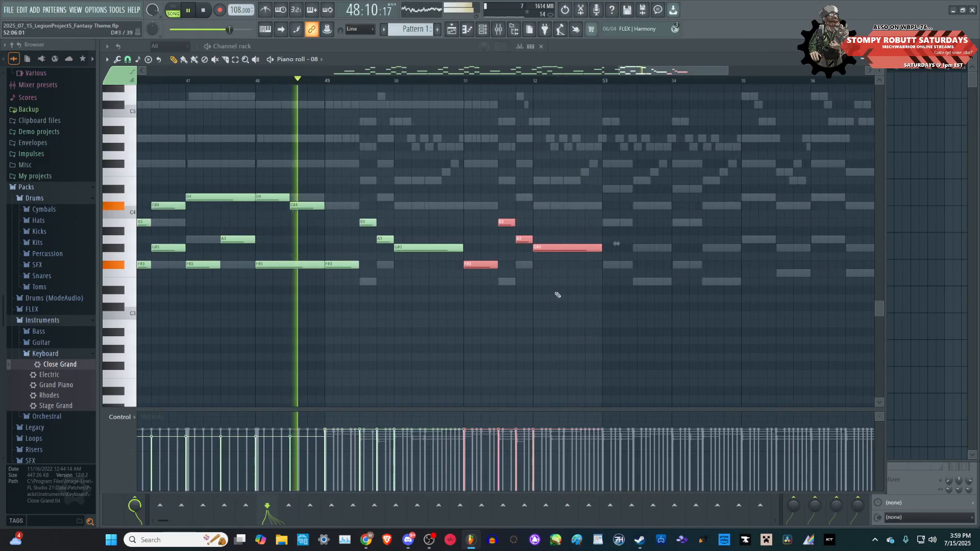
pyautogui.scroll(-5, 516, 292)
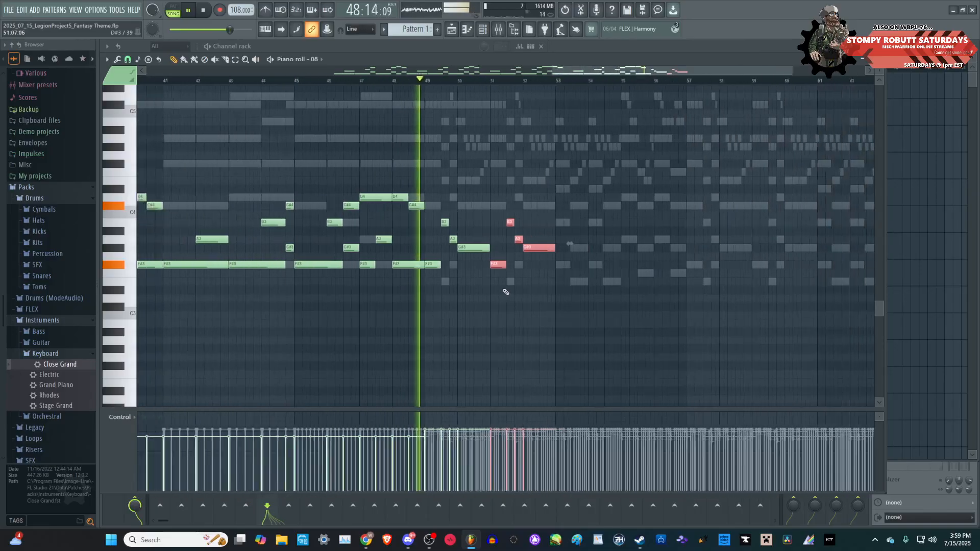
pyautogui.scroll(4, 621, 306)
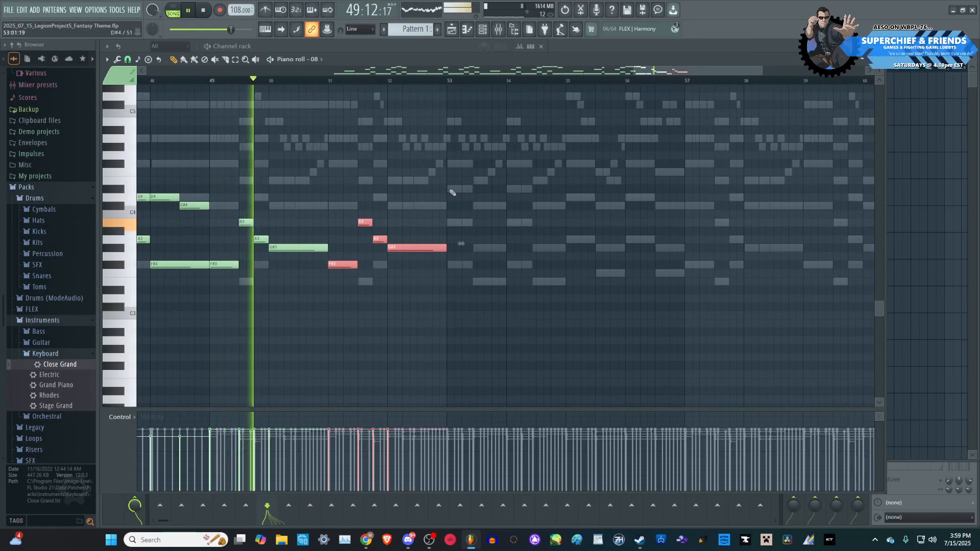
# - Create an automation clip for channel 08's volume, show it in the playlist and play from bar 48
pyautogui.click(484, 29)
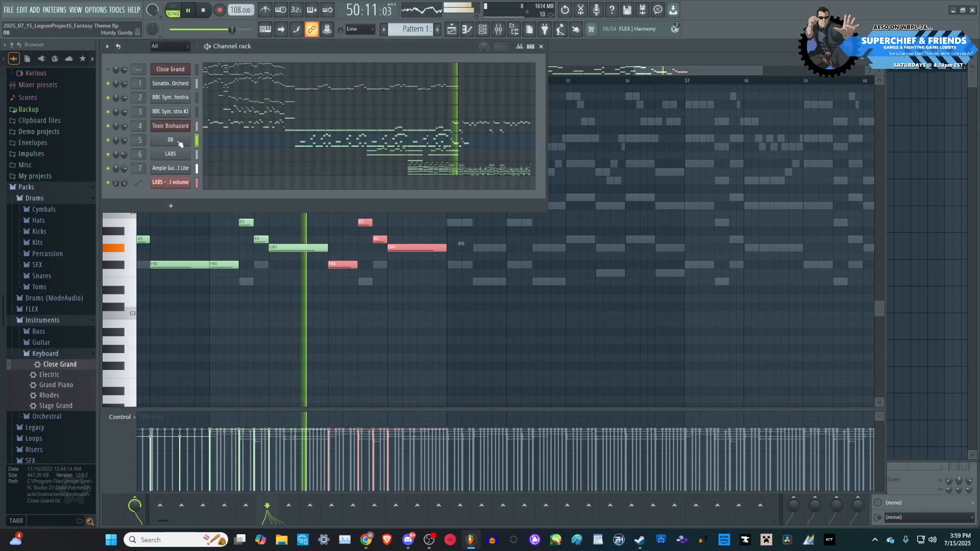
pyautogui.rightClick(126, 144)
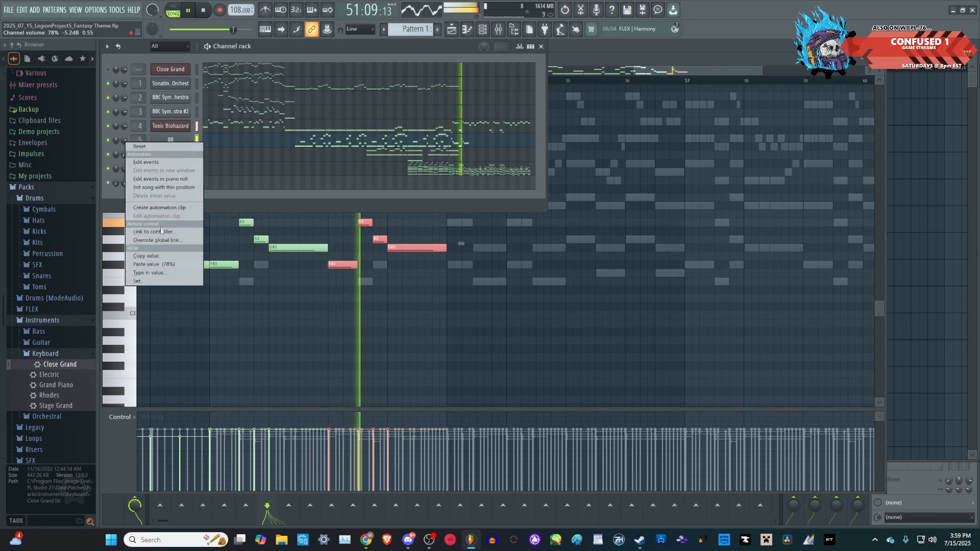
pyautogui.click(158, 208)
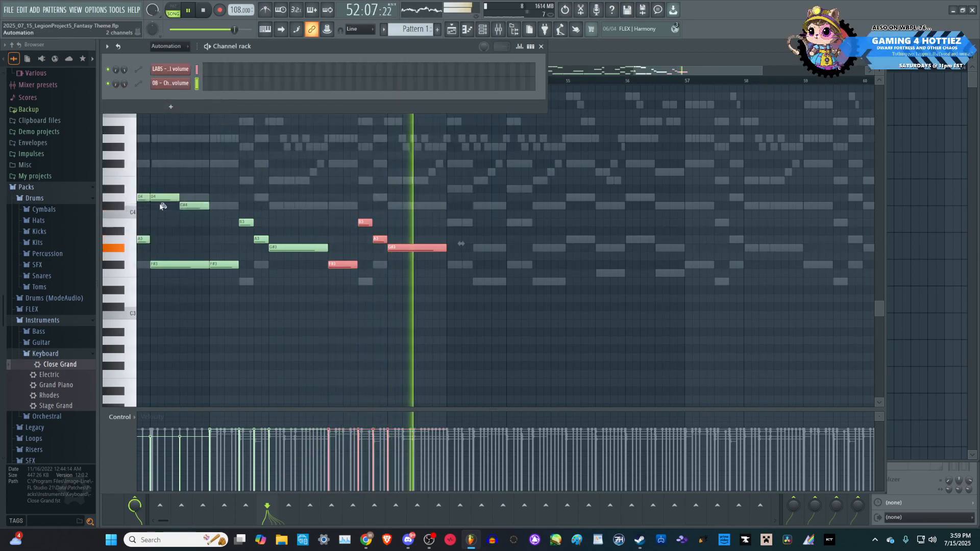
pyautogui.press('F5')
pyautogui.press('space')
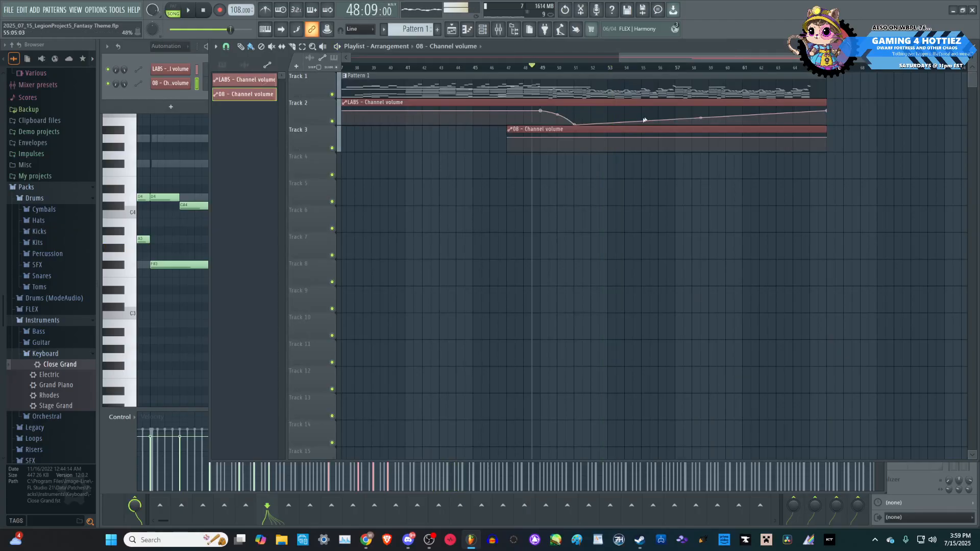
pyautogui.press('space')
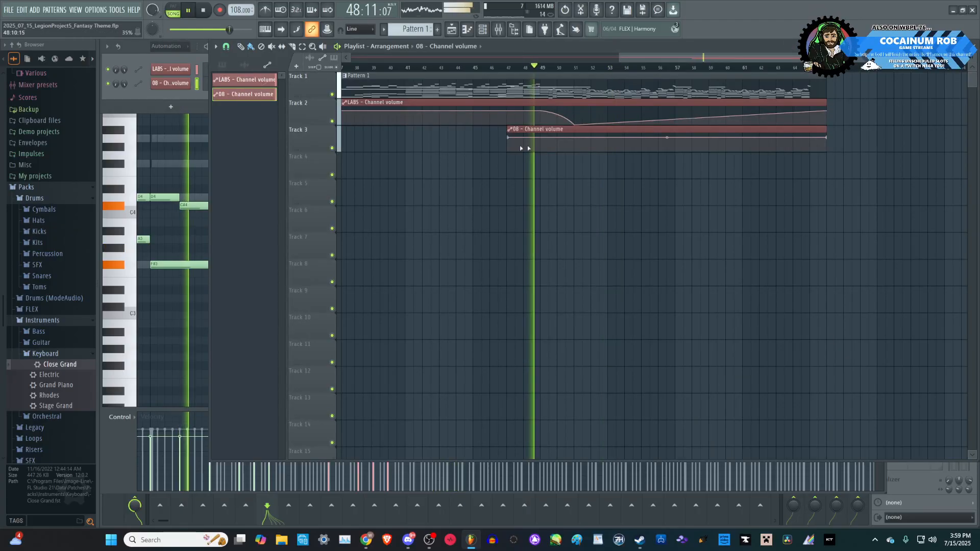
# - Add a point with the copied level at bar 51 of channel 08's volume automation and curve it down to zero at bar 53
pyautogui.scroll(2, 576, 141)
pyautogui.rightClick(572, 138)
pyautogui.click(598, 289)
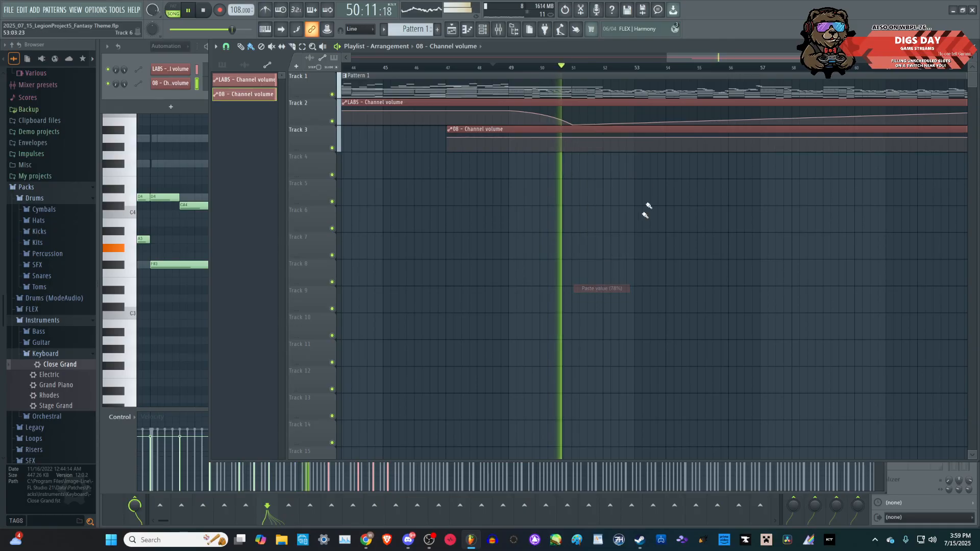
pyautogui.rightClick(636, 138)
pyautogui.moveTo(636, 137); pyautogui.dragTo(635, 160)
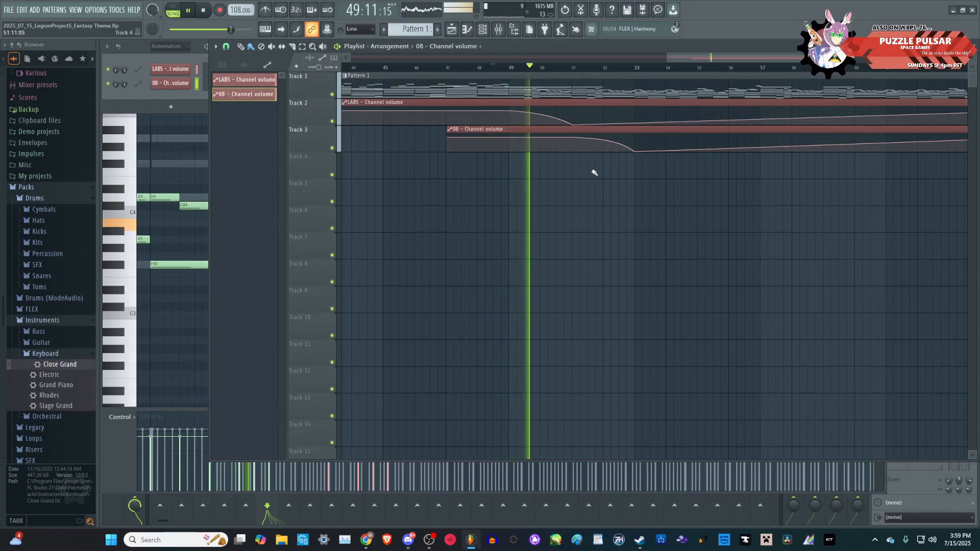
# - Review the faded ending in the playlist, save the project and play the arrangement from bar 1
pyautogui.keyDown('ctrl'); pyautogui.scroll(-2, 531, 172); pyautogui.keyUp('ctrl')
pyautogui.keyDown('ctrl'); pyautogui.scroll(-1, 534, 171); pyautogui.keyUp('ctrl')
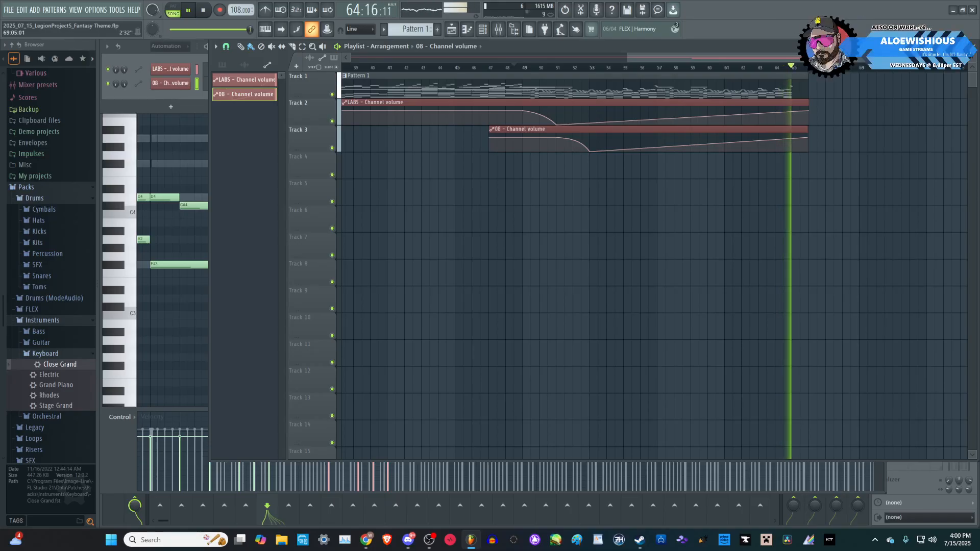
pyautogui.scroll(-4, 586, 145)
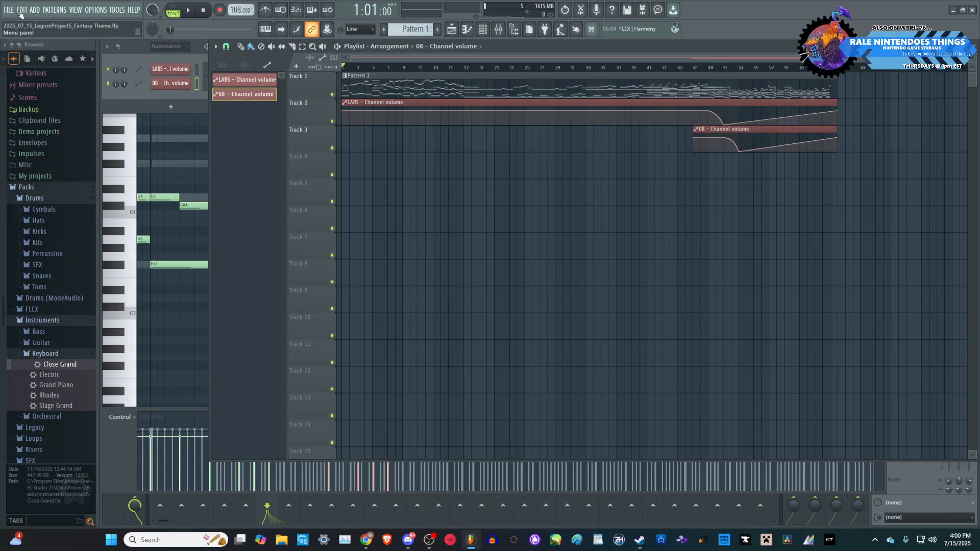
pyautogui.click(12, 10)
pyautogui.click(17, 51)
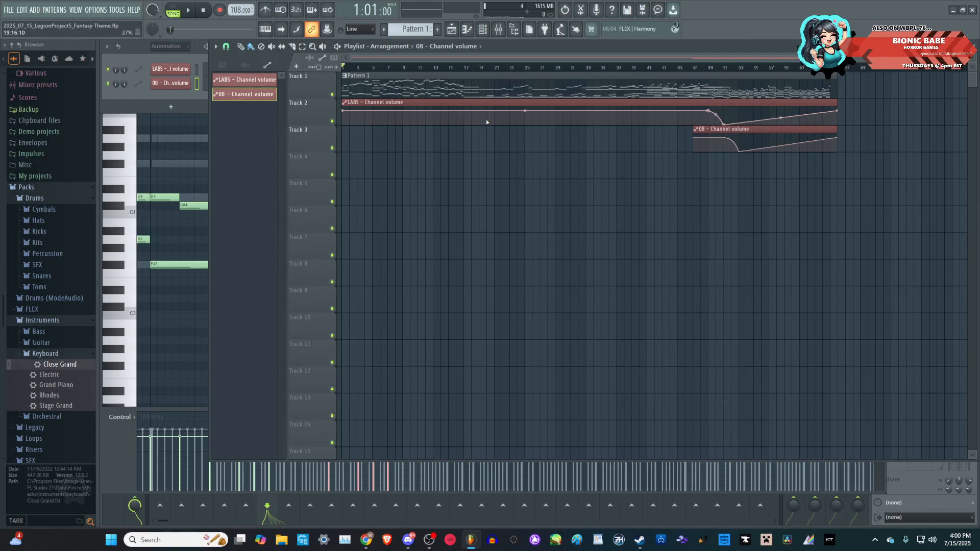
pyautogui.press('space')
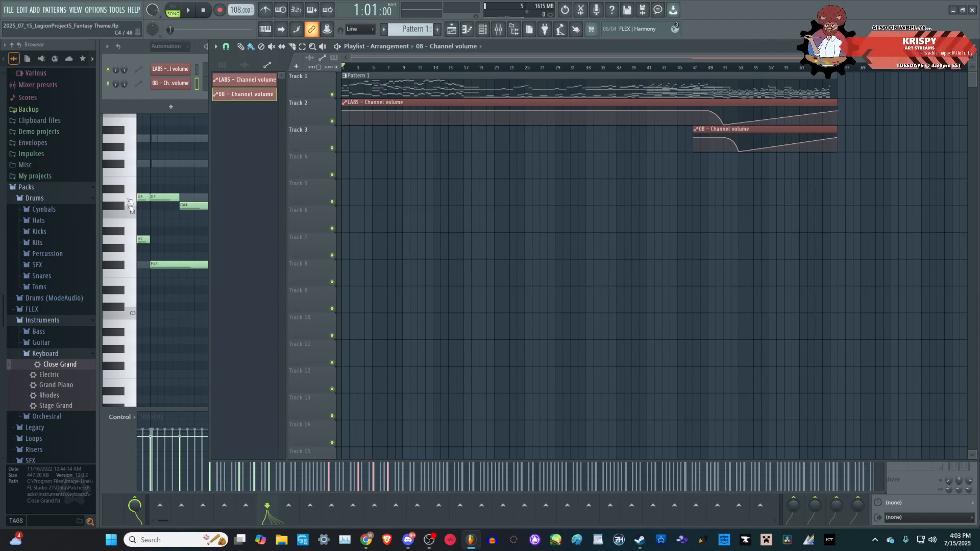
# - Save the fantasy theme project again under its existing file name
pyautogui.click(10, 11)
pyautogui.click(22, 51)
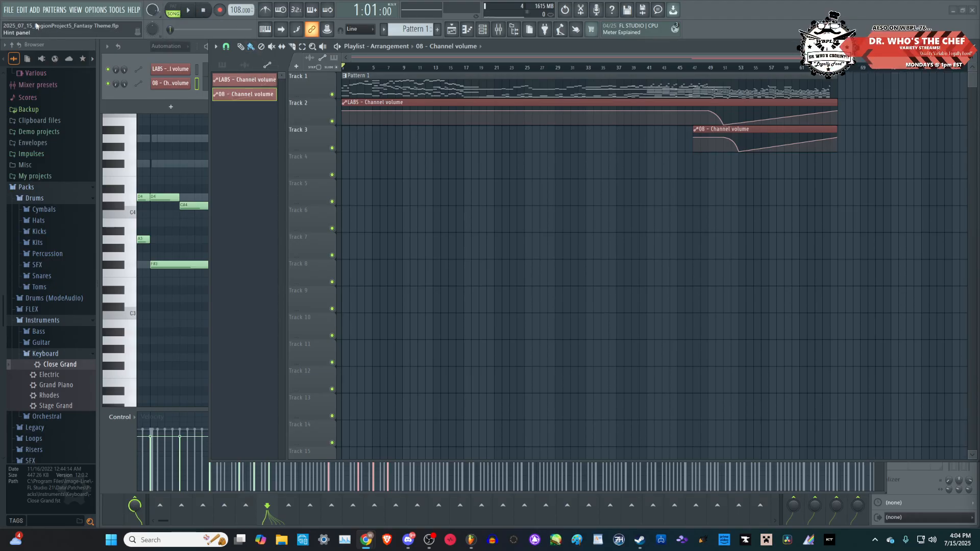
pyautogui.click(10, 11)
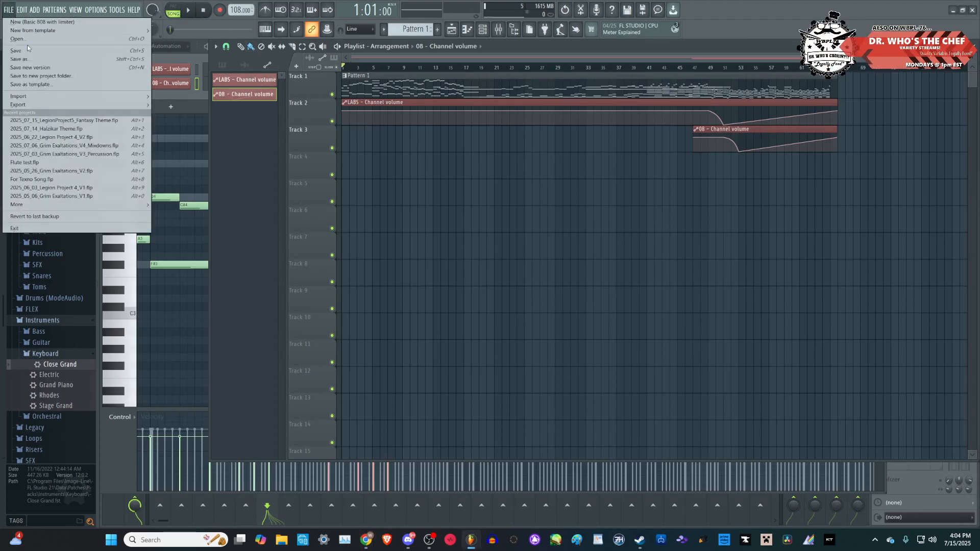
pyautogui.click(28, 51)
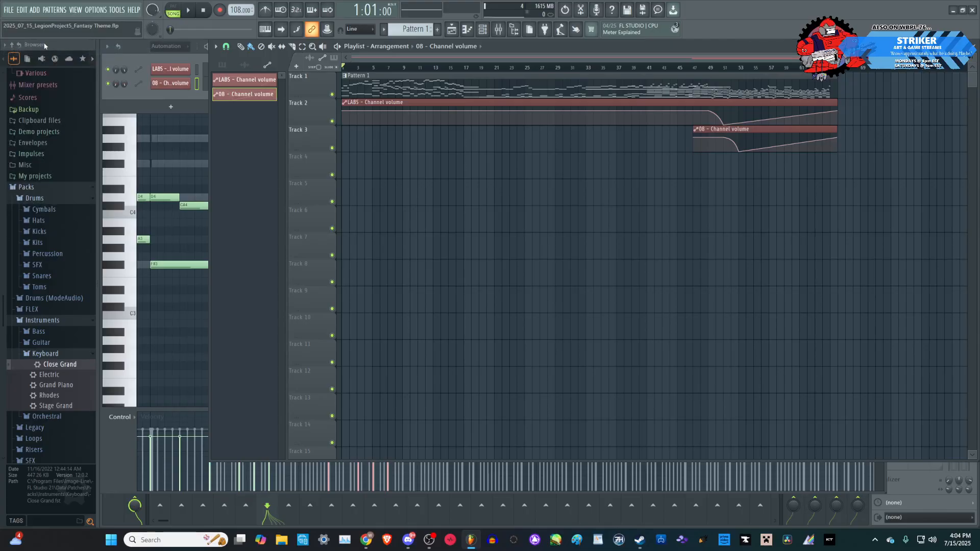